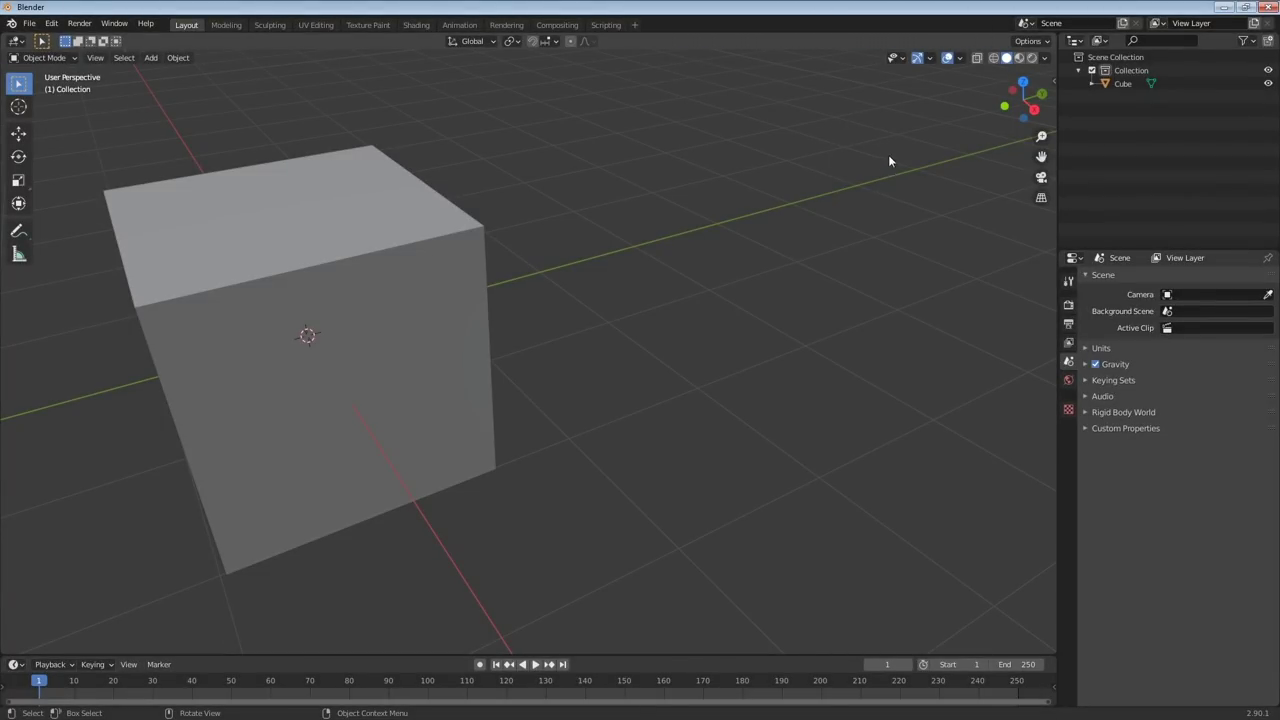
Sketch a rough head, neck and shoulders with annotation strokes in the empty space beside the cube
{"action": "mouse_move", "coordinate": [900, 137]}
{"action": "left_mouse_down"}
{"action": "mouse_move", "coordinate": [829, 166]}
{"action": "mouse_move", "coordinate": [908, 162]}
{"action": "mouse_move", "coordinate": [893, 142]}
{"action": "mouse_move", "coordinate": [858, 190]}
{"action": "mouse_move", "coordinate": [836, 165]}
{"action": "mouse_move", "coordinate": [899, 190]}
{"action": "mouse_move", "coordinate": [869, 275]}
{"action": "mouse_move", "coordinate": [905, 264]}
{"action": "left_mouse_up"}
{"action": "left_click_drag", "start_coordinate": [869, 255], "coordinate": [847, 257]}
{"action": "mouse_move", "coordinate": [820, 311]}
{"action": "left_mouse_down"}
{"action": "mouse_move", "coordinate": [927, 290]}
{"action": "mouse_move", "coordinate": [913, 259]}
{"action": "left_mouse_up"}
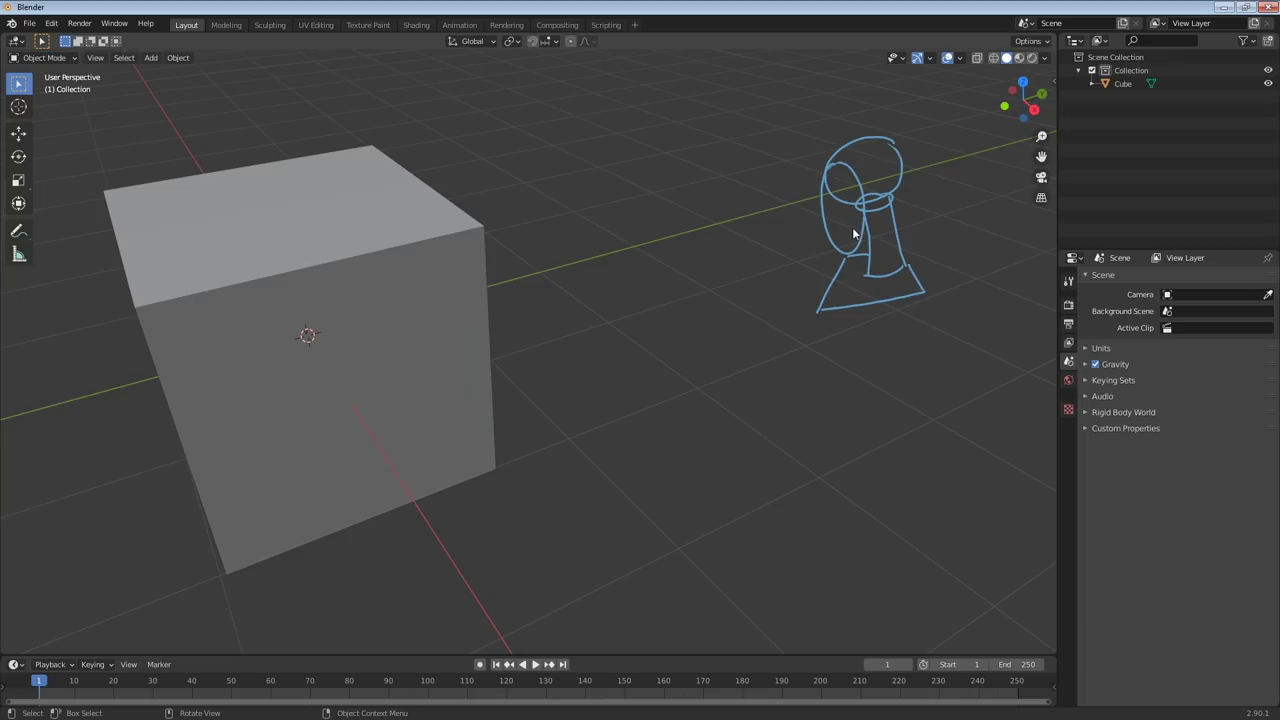
{"action": "mouse_move", "coordinate": [855, 232]}
{"action": "left_mouse_down"}
{"action": "mouse_move", "coordinate": [829, 217]}
{"action": "mouse_move", "coordinate": [920, 177]}
{"action": "mouse_move", "coordinate": [820, 283]}
{"action": "mouse_move", "coordinate": [930, 230]}
{"action": "mouse_move", "coordinate": [874, 303]}
{"action": "mouse_move", "coordinate": [905, 318]}
{"action": "left_mouse_up"}
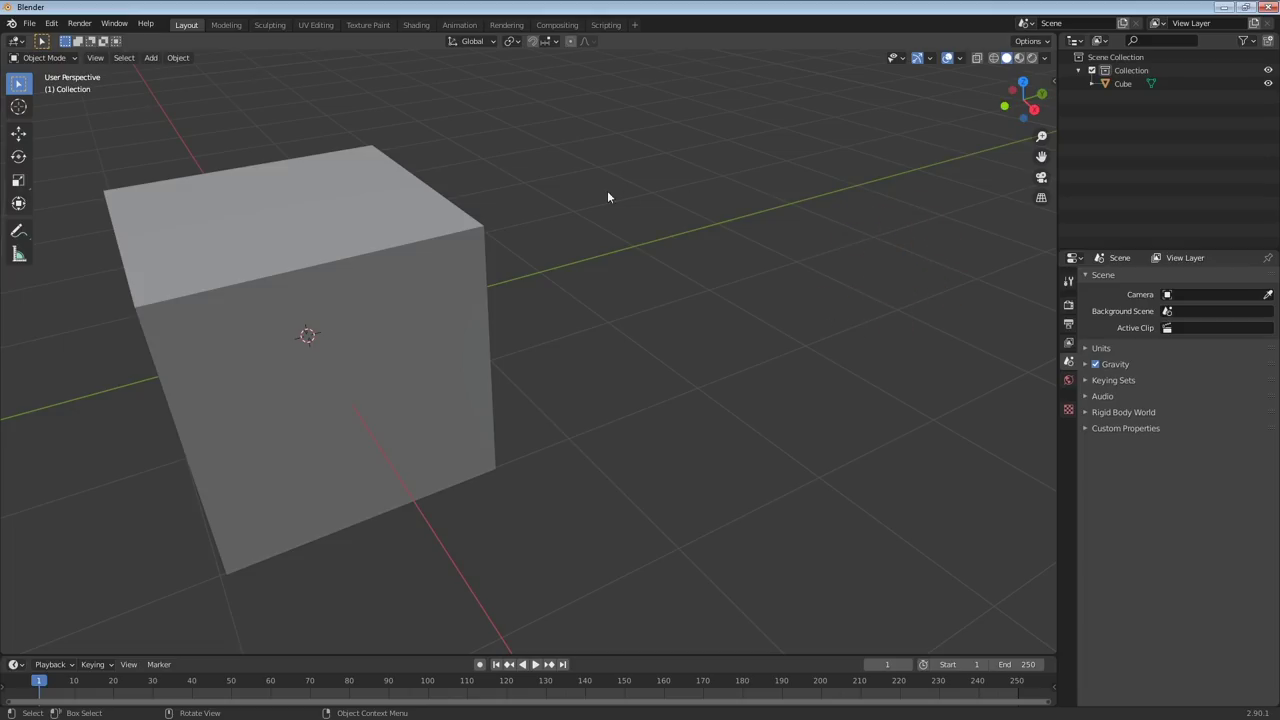
Add a UV sphere and move it clear of the cube
{"action": "key", "text": "shift+a"}
{"action": "mouse_move", "coordinate": [605, 244]}
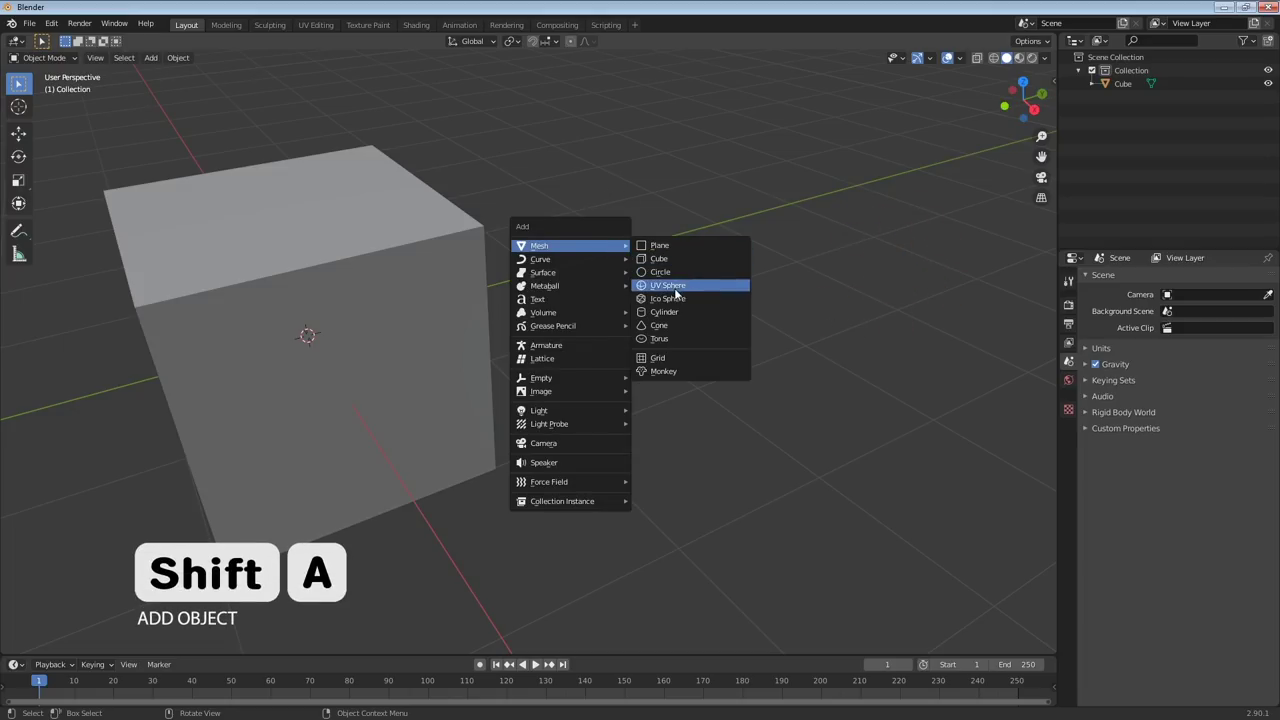
{"action": "left_click", "coordinate": [682, 289]}
{"action": "key", "text": "g"}
{"action": "left_click", "coordinate": [880, 290]}
{"action": "middle_click_drag", "start_coordinate": [888, 295], "coordinate": [848, 263]}
{"action": "middle_click_drag", "start_coordinate": [837, 268], "coordinate": [813, 299], "text": "shift"}
Enable the wireframe overlay in the viewport and inspect the UV sphere's face layout at its poles and sides
{"action": "left_click", "coordinate": [959, 58]}
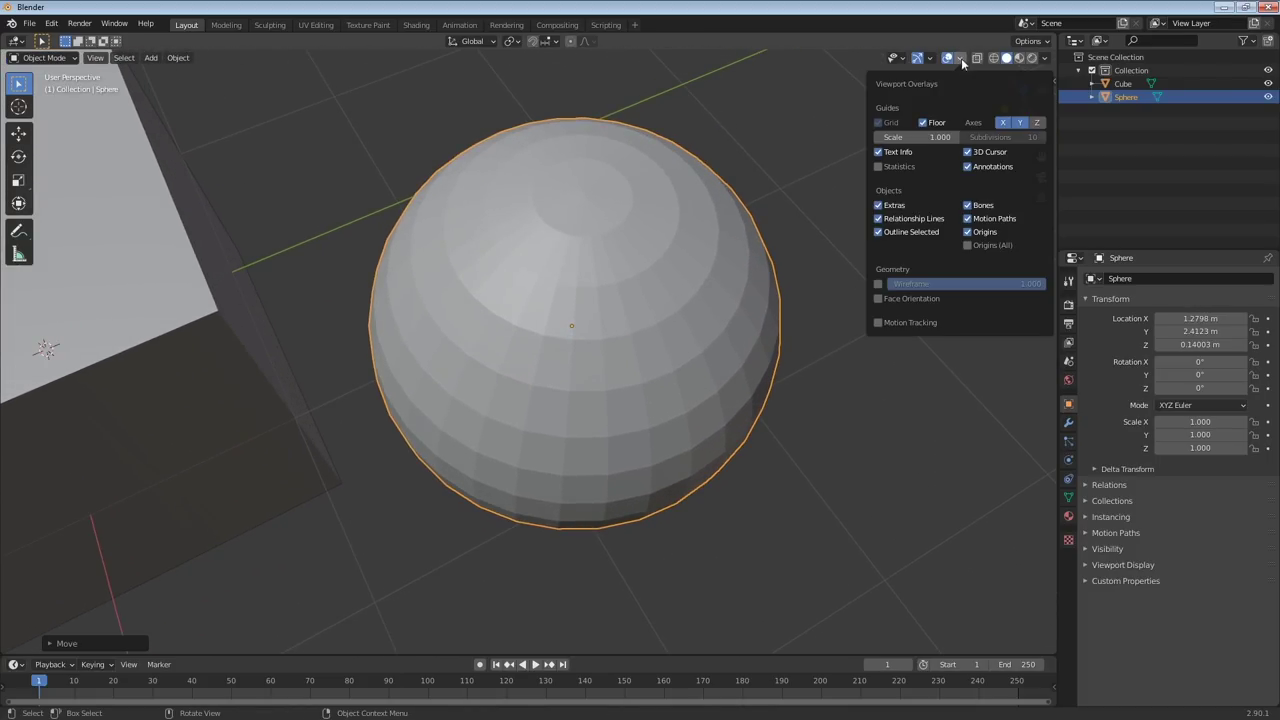
{"action": "left_click", "coordinate": [879, 285]}
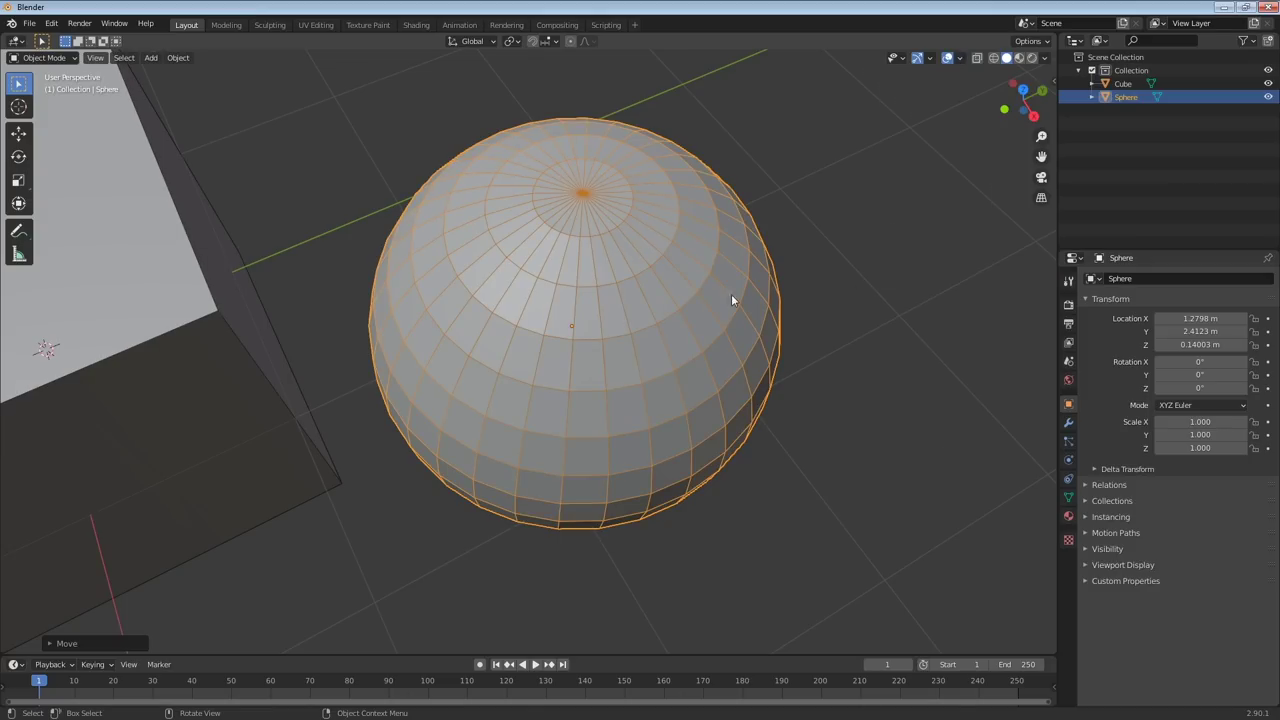
{"action": "middle_click_drag", "start_coordinate": [752, 295], "coordinate": [626, 284]}
{"action": "middle_click_drag", "start_coordinate": [590, 222], "coordinate": [651, 214]}
{"action": "middle_click_drag", "start_coordinate": [596, 472], "coordinate": [620, 235]}
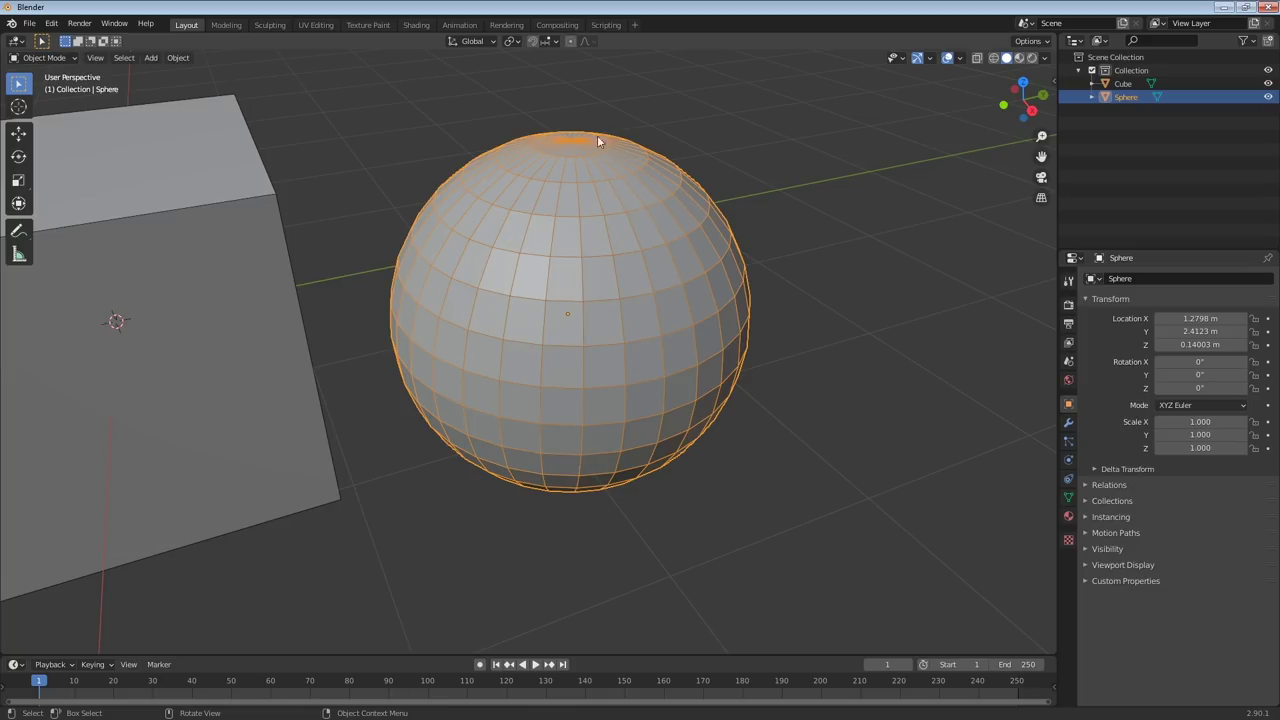
{"action": "middle_click_drag", "start_coordinate": [637, 250], "coordinate": [650, 231]}
Annotate a loop around the UV sphere's middle, then undo the strokes
{"action": "mouse_move", "coordinate": [752, 212]}
{"action": "left_mouse_down"}
{"action": "mouse_move", "coordinate": [505, 172]}
{"action": "mouse_move", "coordinate": [405, 325]}
{"action": "mouse_move", "coordinate": [690, 362]}
{"action": "mouse_move", "coordinate": [746, 194]}
{"action": "left_mouse_up"}
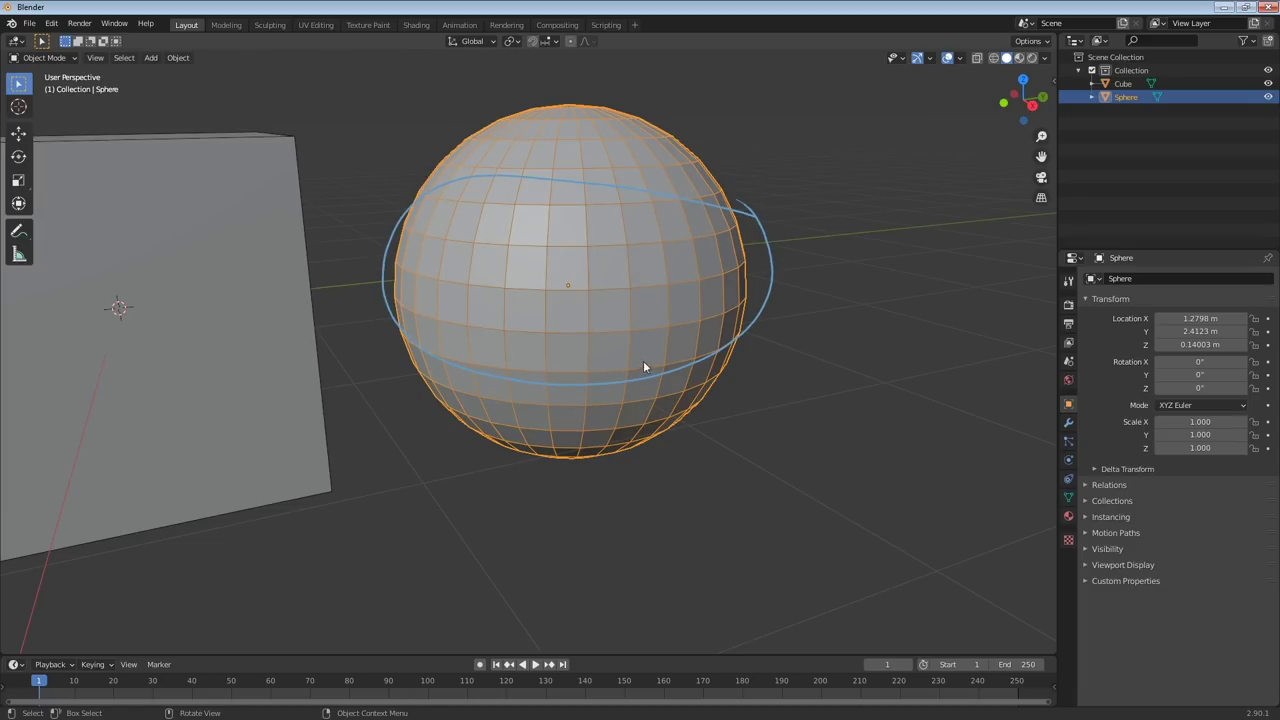
{"action": "mouse_move", "coordinate": [522, 210]}
{"action": "left_mouse_down"}
{"action": "mouse_move", "coordinate": [517, 234]}
{"action": "mouse_move", "coordinate": [530, 228]}
{"action": "left_mouse_up"}
{"action": "key", "text": "ctrl+z"}
{"action": "key", "text": "ctrl+z"}
Delete the UV sphere from the scene
{"action": "middle_click_drag", "start_coordinate": [700, 182], "coordinate": [694, 182]}
{"action": "key", "text": "x"}
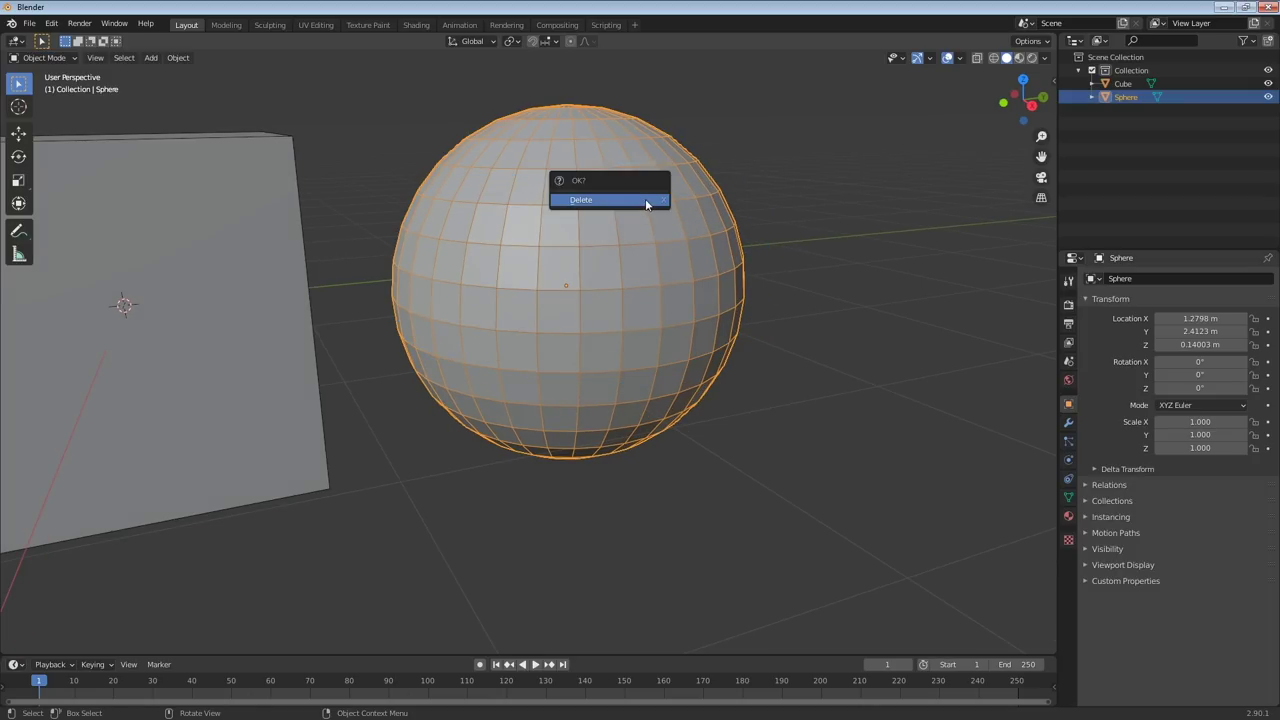
{"action": "left_click", "coordinate": [640, 200]}
{"action": "middle_click_drag", "start_coordinate": [631, 214], "coordinate": [680, 309]}
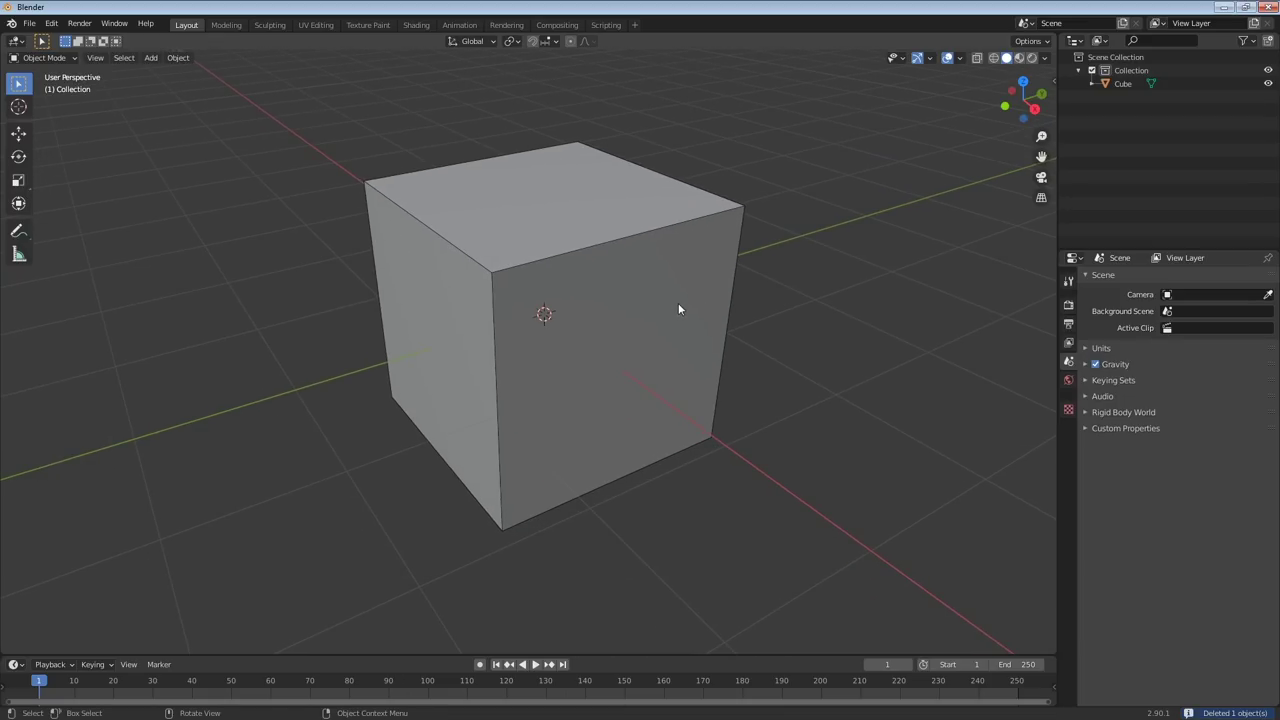
Add a Subdivision modifier with 2 levels to the cube
{"action": "left_click", "coordinate": [680, 310]}
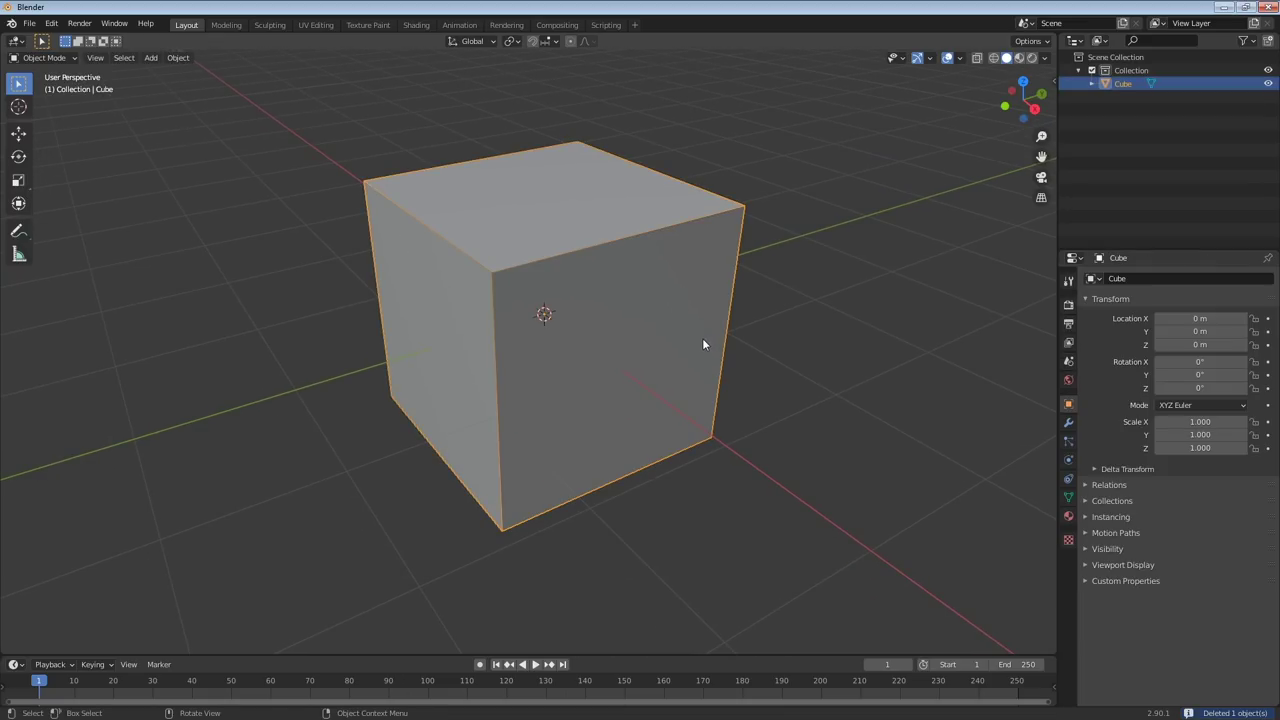
{"action": "key", "text": "ctrl+2"}
{"action": "middle_click_drag", "start_coordinate": [645, 334], "coordinate": [610, 325]}
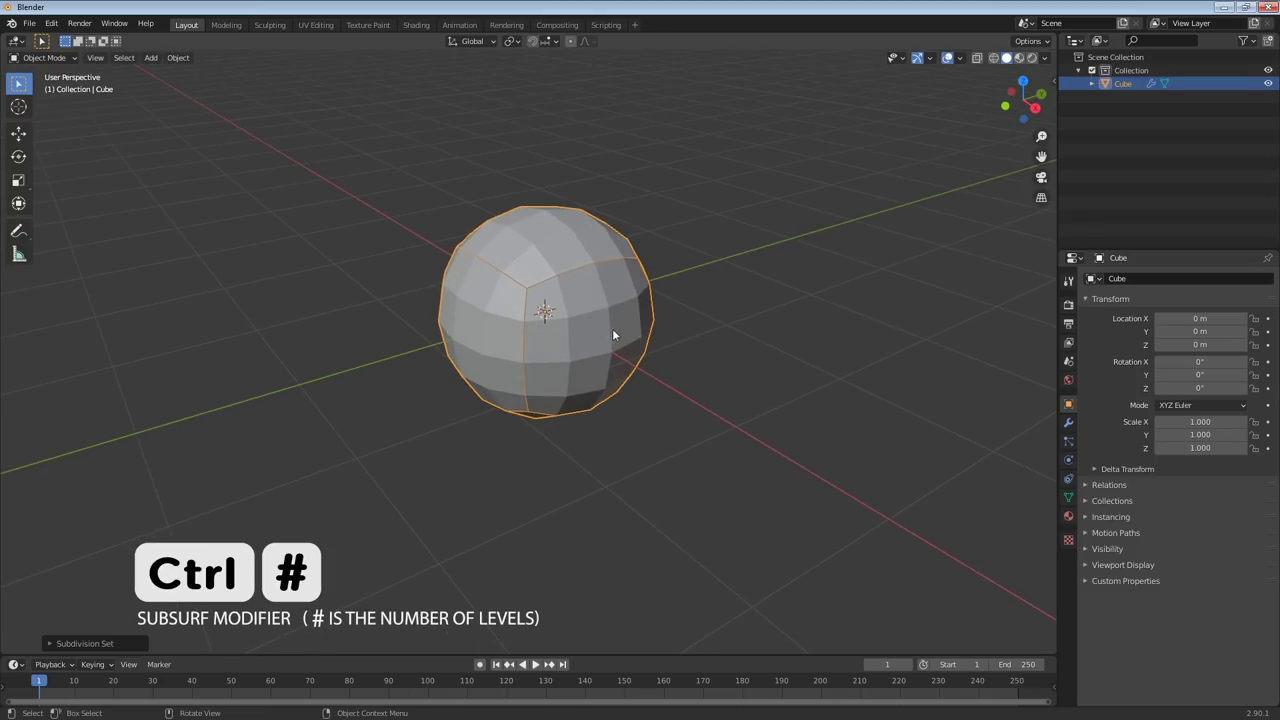
Try viewport subdivision levels 3 and 4 on the cube, comparing them with level 2 and returning to 2
{"action": "left_click", "coordinate": [1068, 422]}
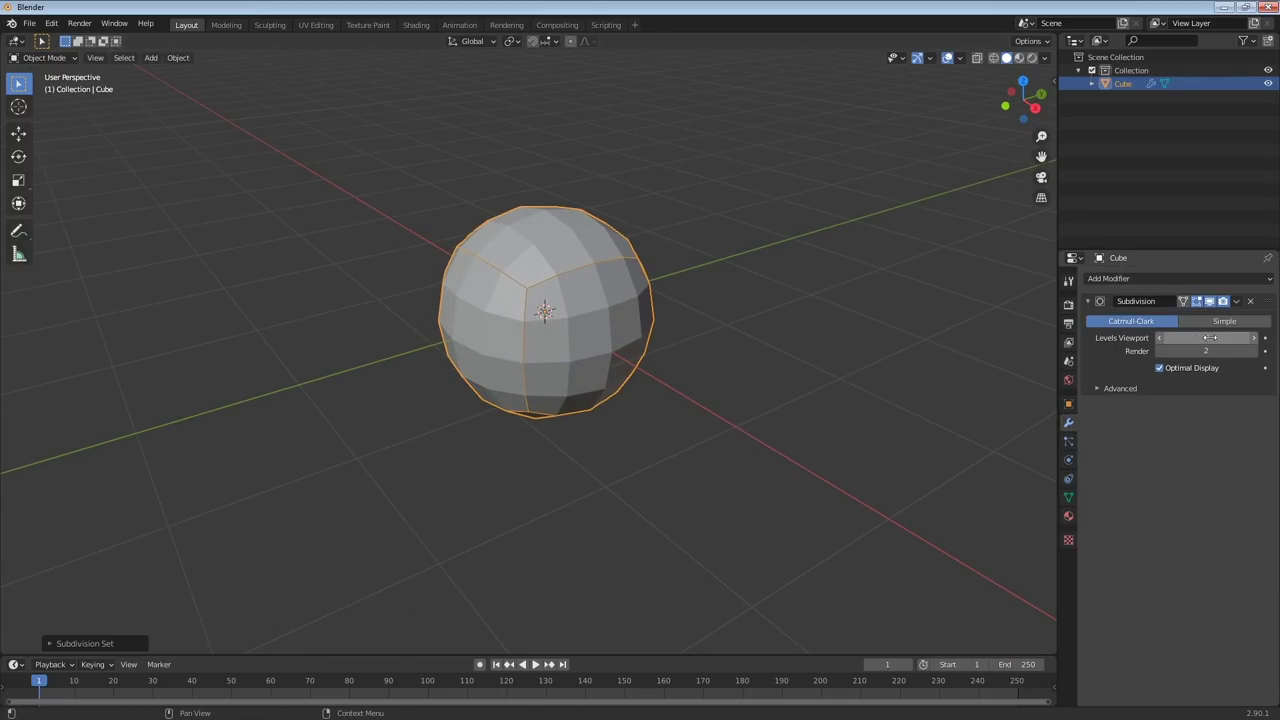
{"action": "left_click_drag", "start_coordinate": [1208, 337], "coordinate": [1222, 338]}
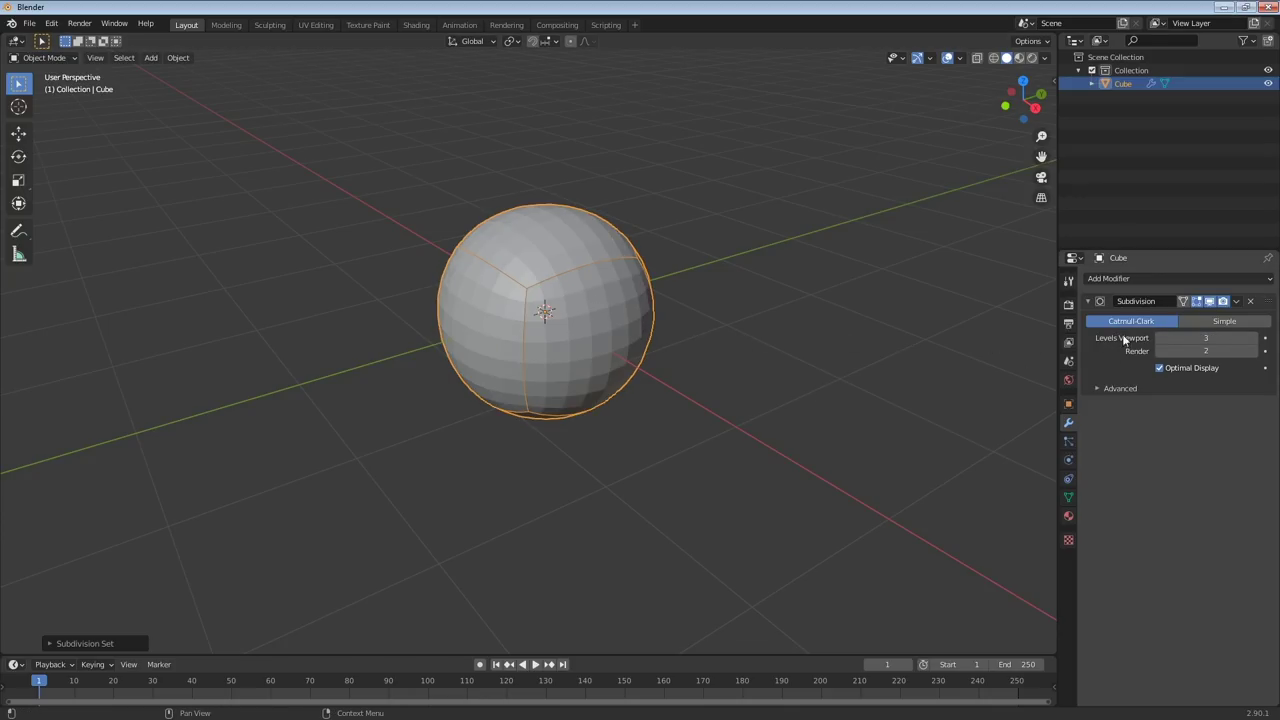
{"action": "key", "text": "ctrl+4"}
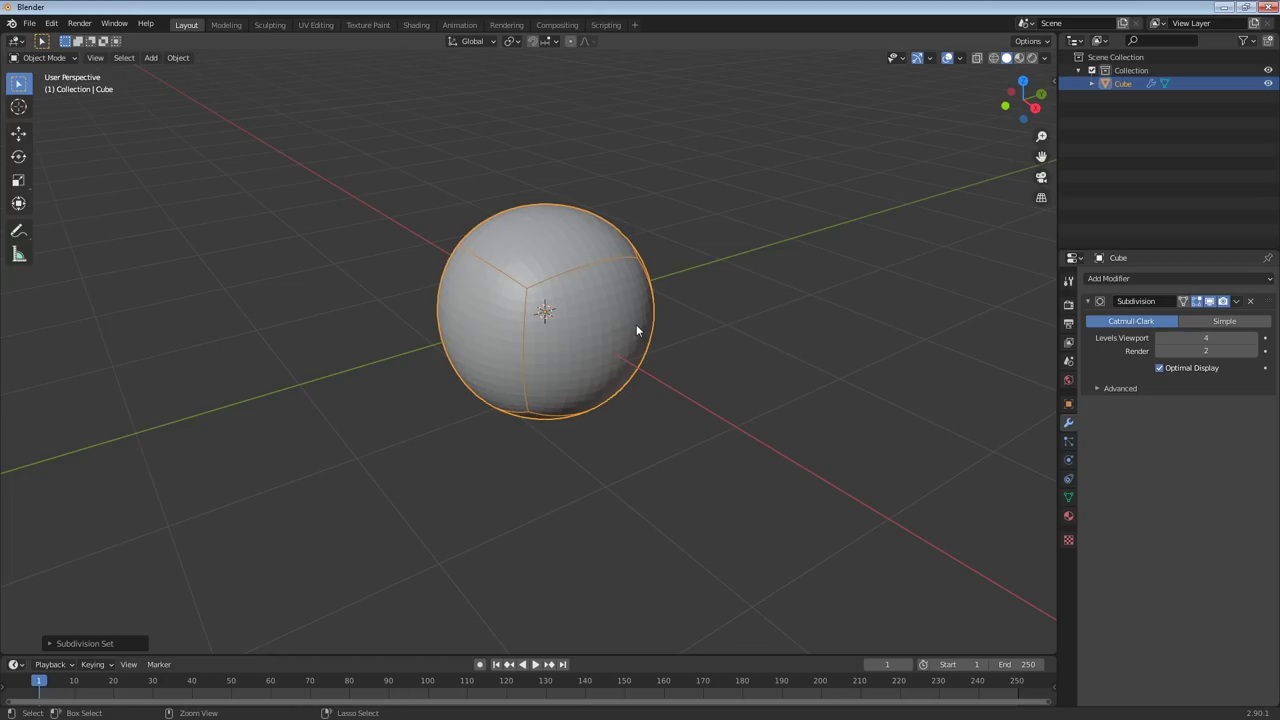
{"action": "key", "text": "ctrl+2"}
{"action": "middle_click_drag", "start_coordinate": [619, 307], "coordinate": [693, 301]}
{"action": "scroll", "coordinate": [690, 270], "scroll_direction": "up", "scroll_amount": 2}
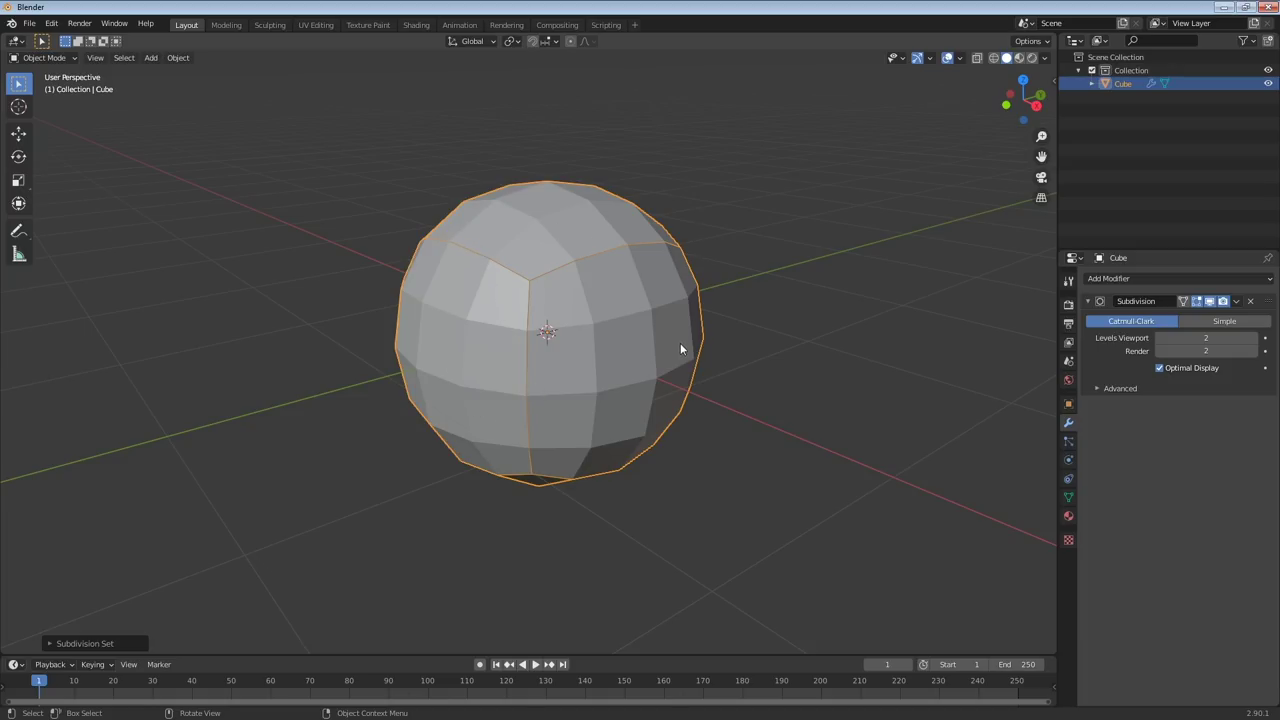
{"action": "key", "text": "ctrl+4"}
{"action": "scroll", "coordinate": [705, 345], "scroll_direction": "down", "scroll_amount": 2}
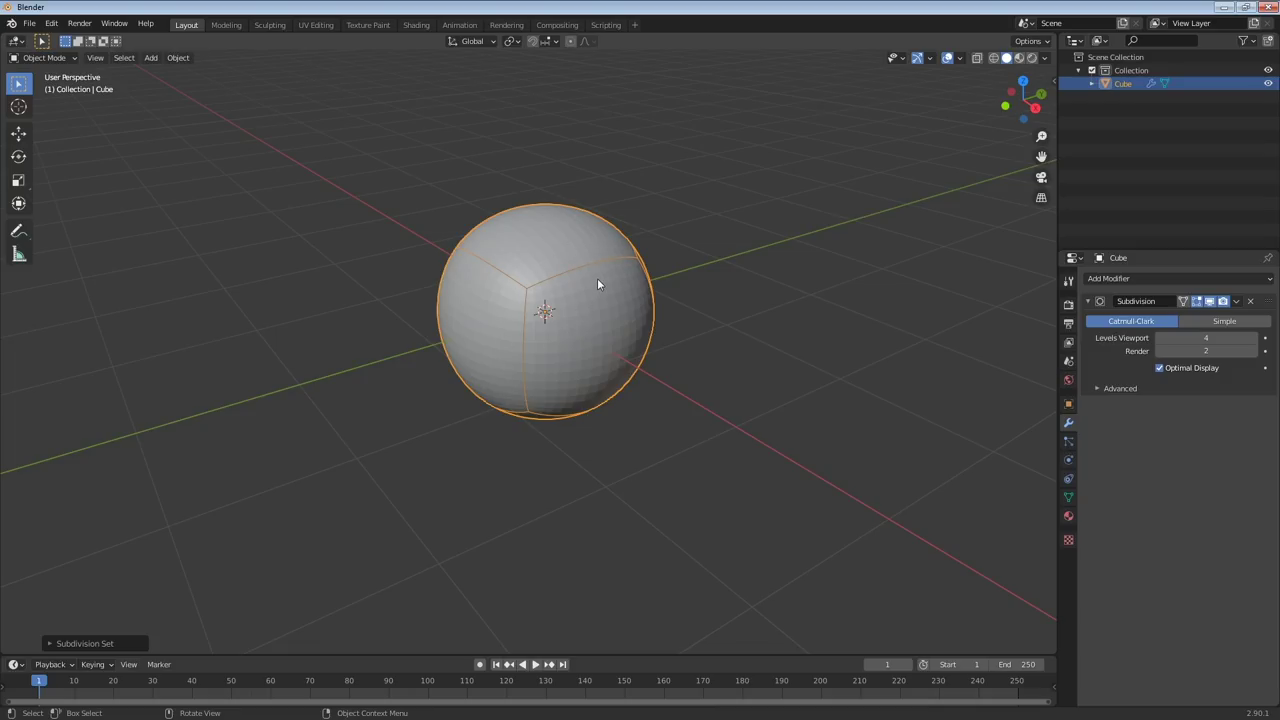
{"action": "key", "text": "ctrl+2"}
{"action": "scroll", "coordinate": [597, 285], "scroll_direction": "up", "scroll_amount": 2}
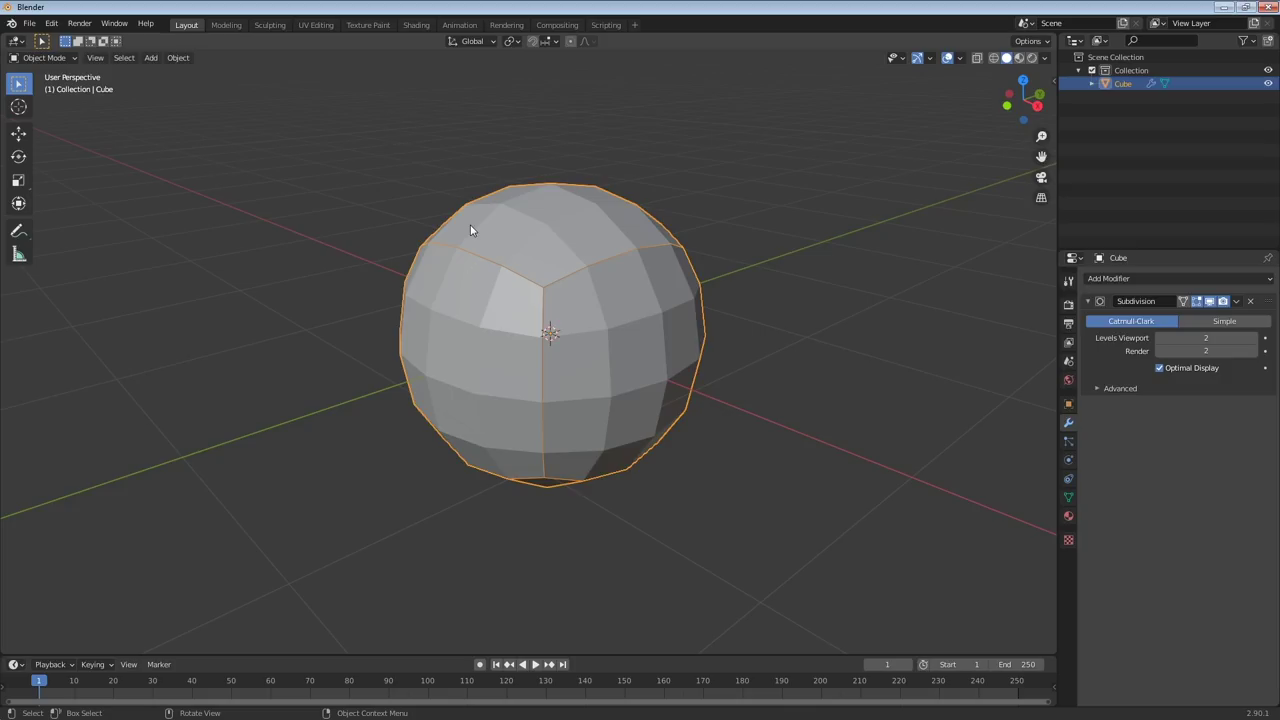
Check the cube's cage in Edit Mode and apply the level 2 Subdivision modifier in Object Mode
{"action": "key", "text": "Tab"}
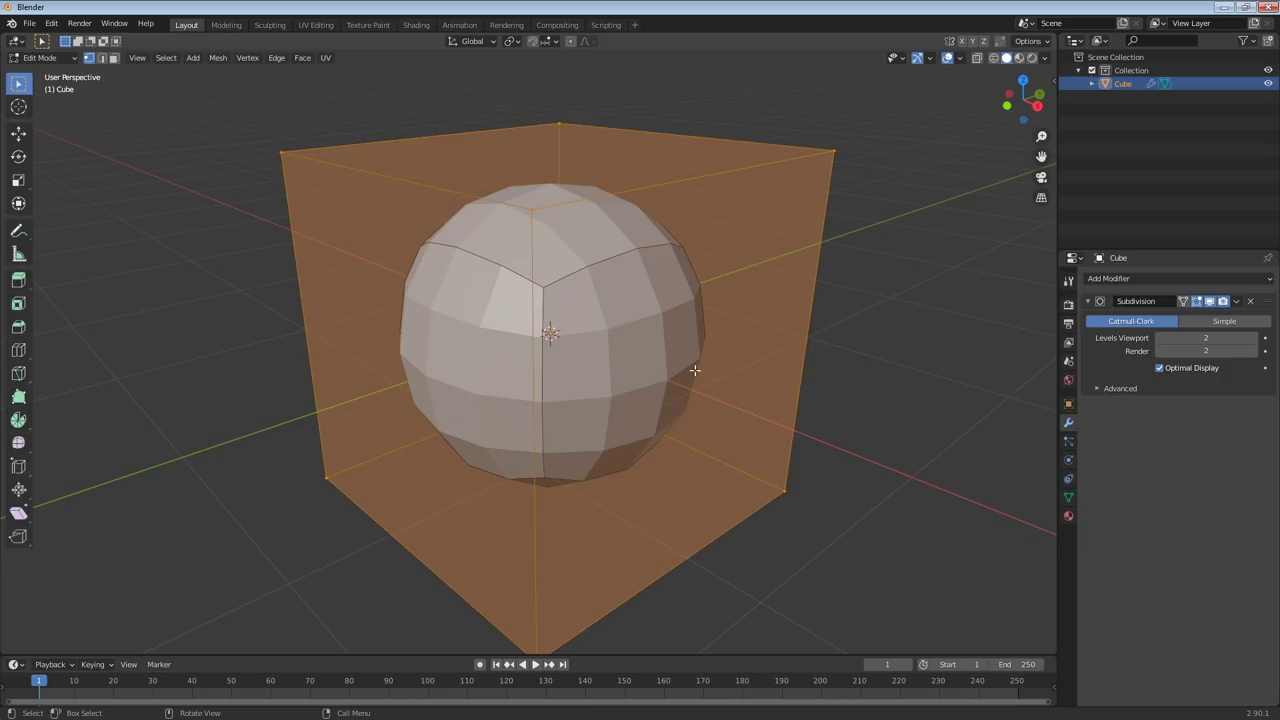
{"action": "key", "text": "Tab"}
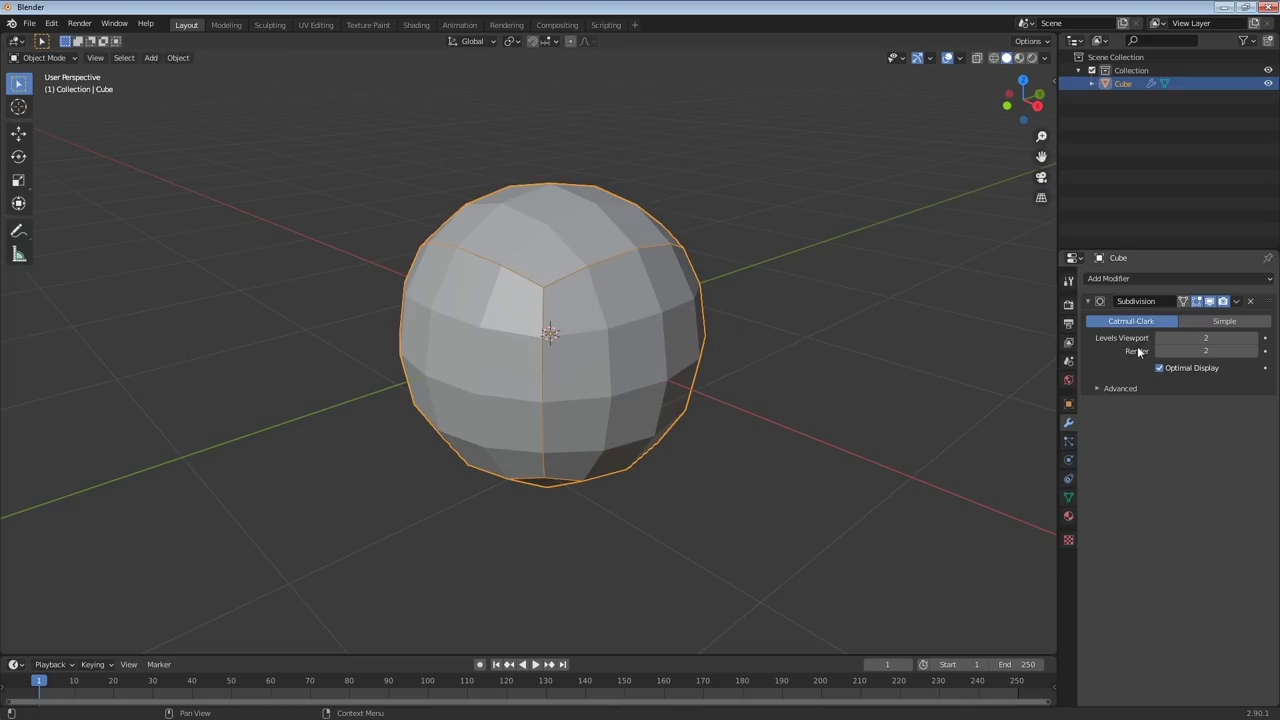
{"action": "key", "text": "ctrl+a"}
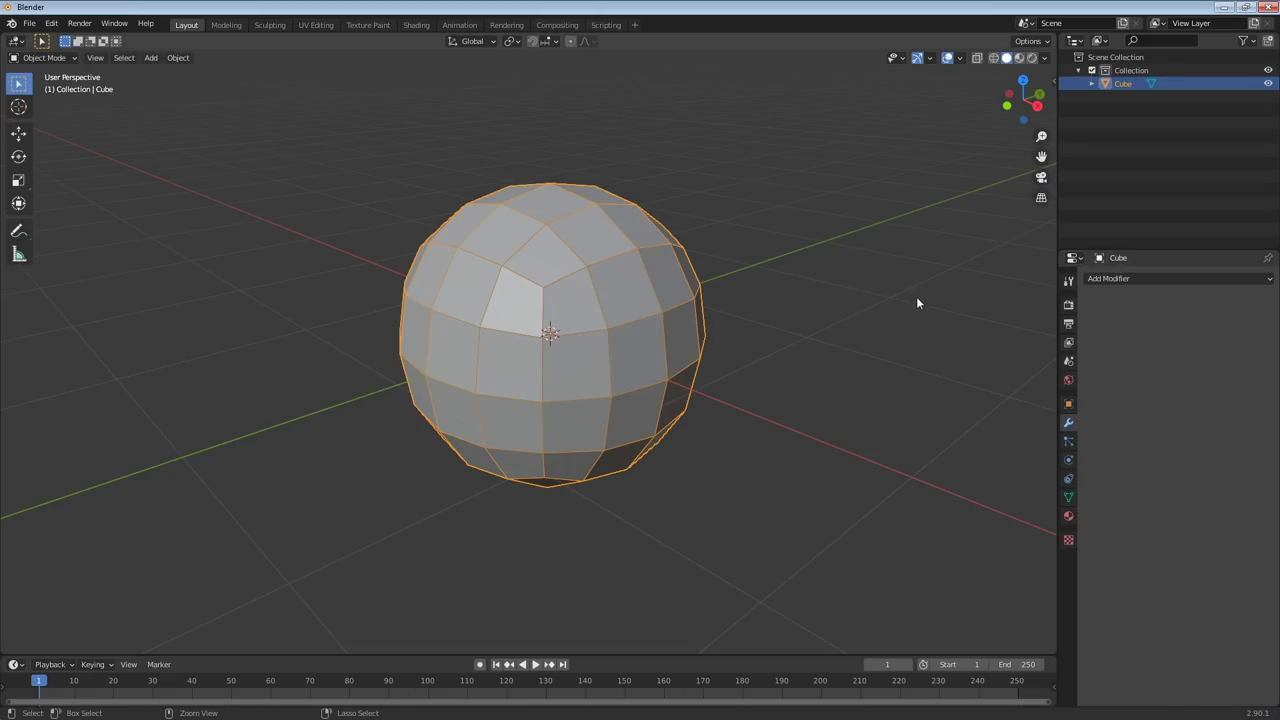
{"action": "key", "text": "ctrl+2"}
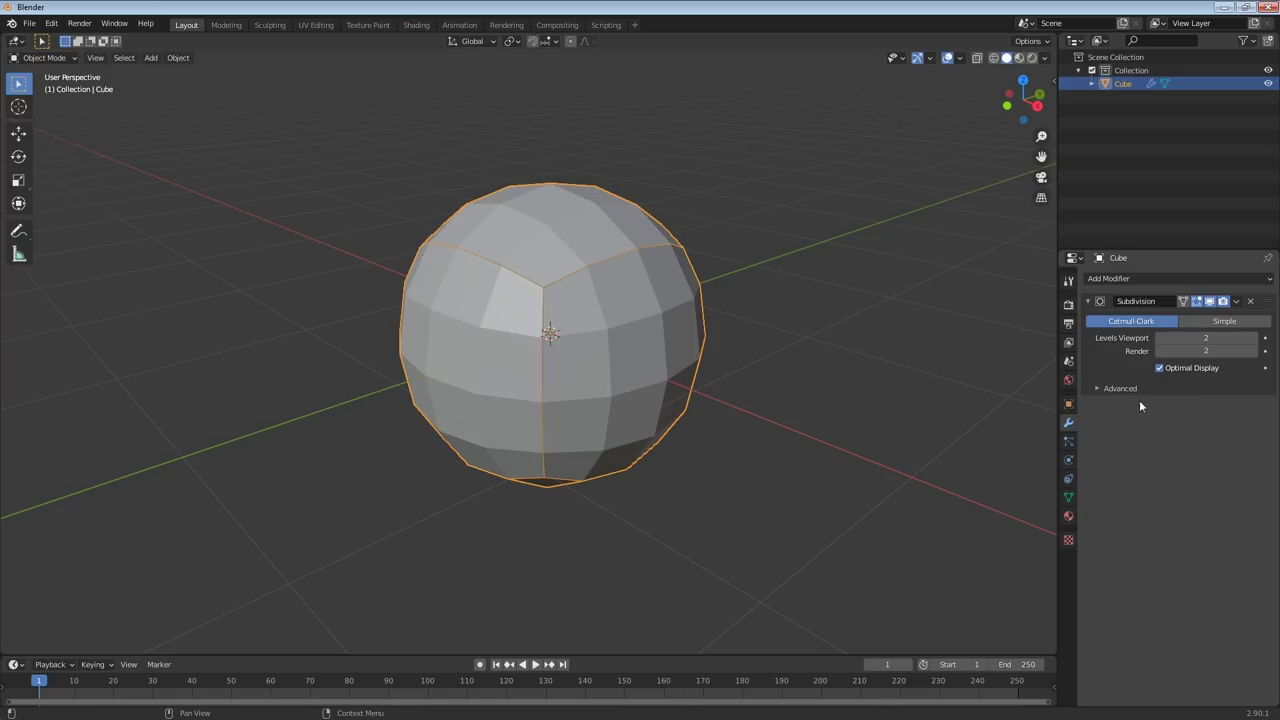
{"action": "left_click", "coordinate": [1236, 301]}
{"action": "left_click", "coordinate": [1178, 316]}
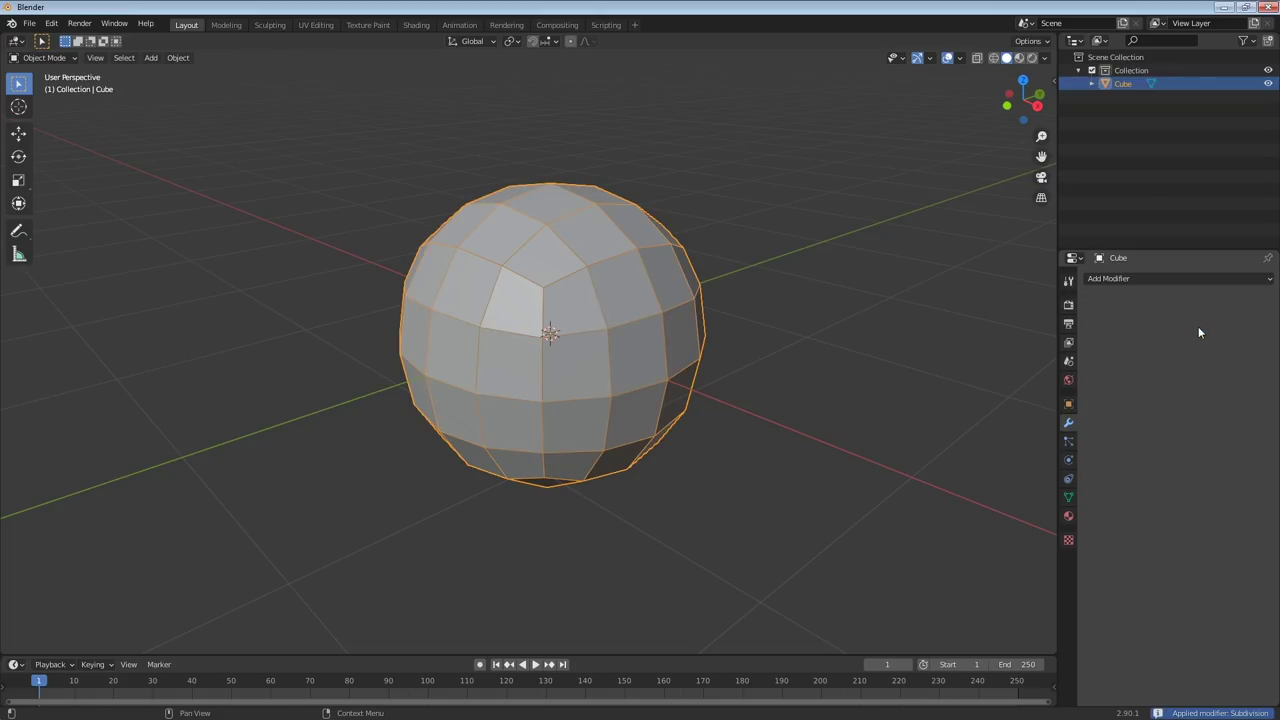
Try moving a single vertex on the rounded mesh in Edit Mode, then cancel and return to Object Mode
{"action": "key", "text": "Tab"}
{"action": "left_click", "coordinate": [677, 339]}
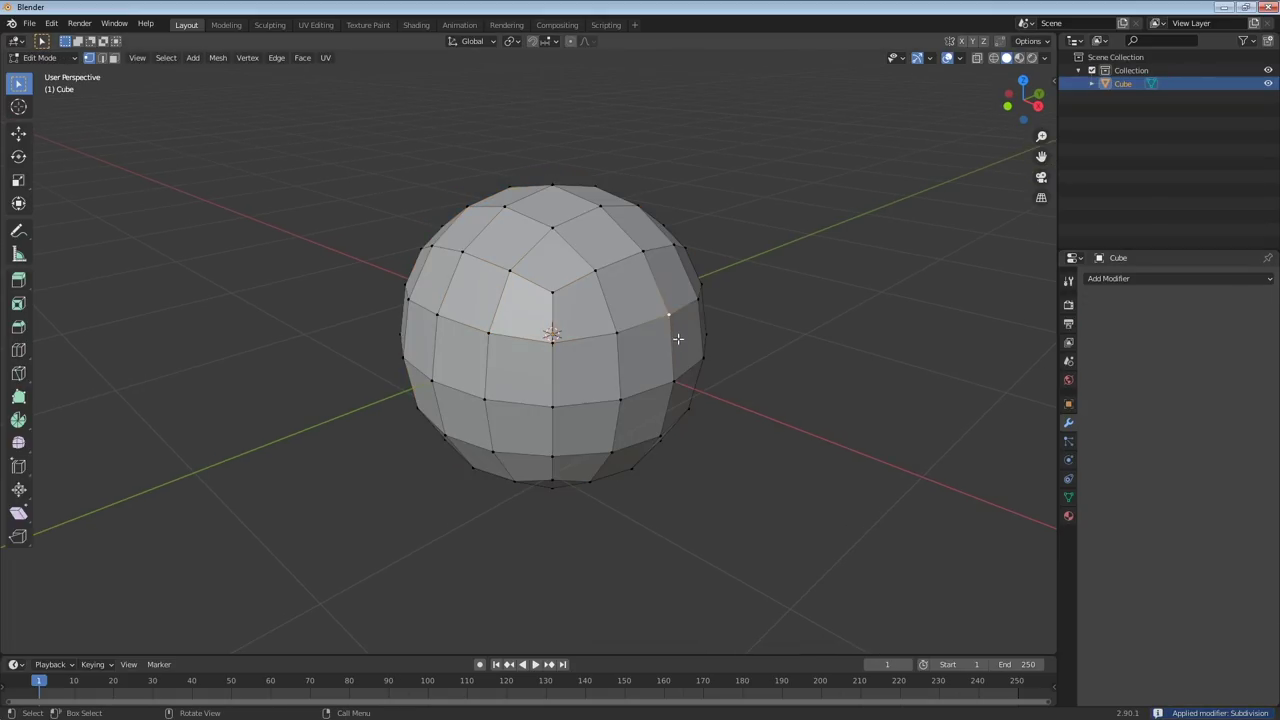
{"action": "key", "text": "g"}
{"action": "right_click", "coordinate": [709, 317]}
{"action": "key", "text": "Tab"}
Duplicate the rounded mesh and raise the copy about 0.6 m along the Z axis
{"action": "middle_click_drag", "start_coordinate": [646, 287], "coordinate": [694, 327]}
{"action": "key", "text": "shift+d"}
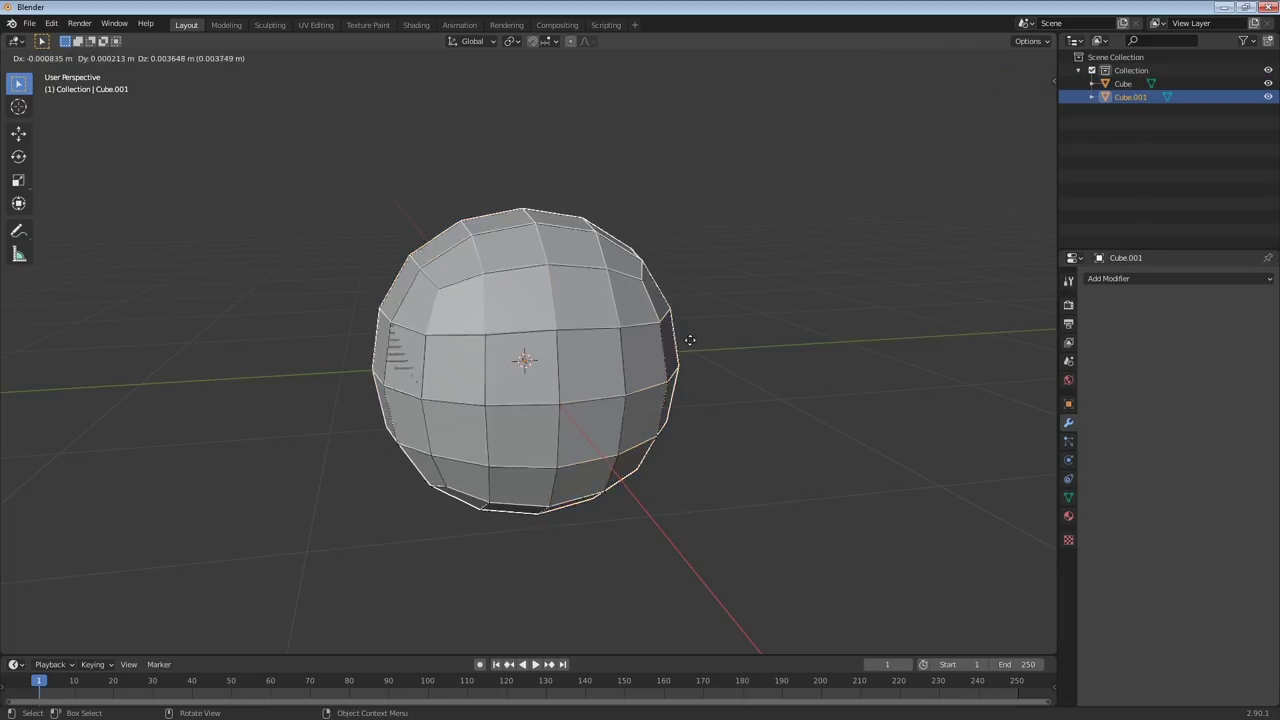
{"action": "key", "text": "z"}
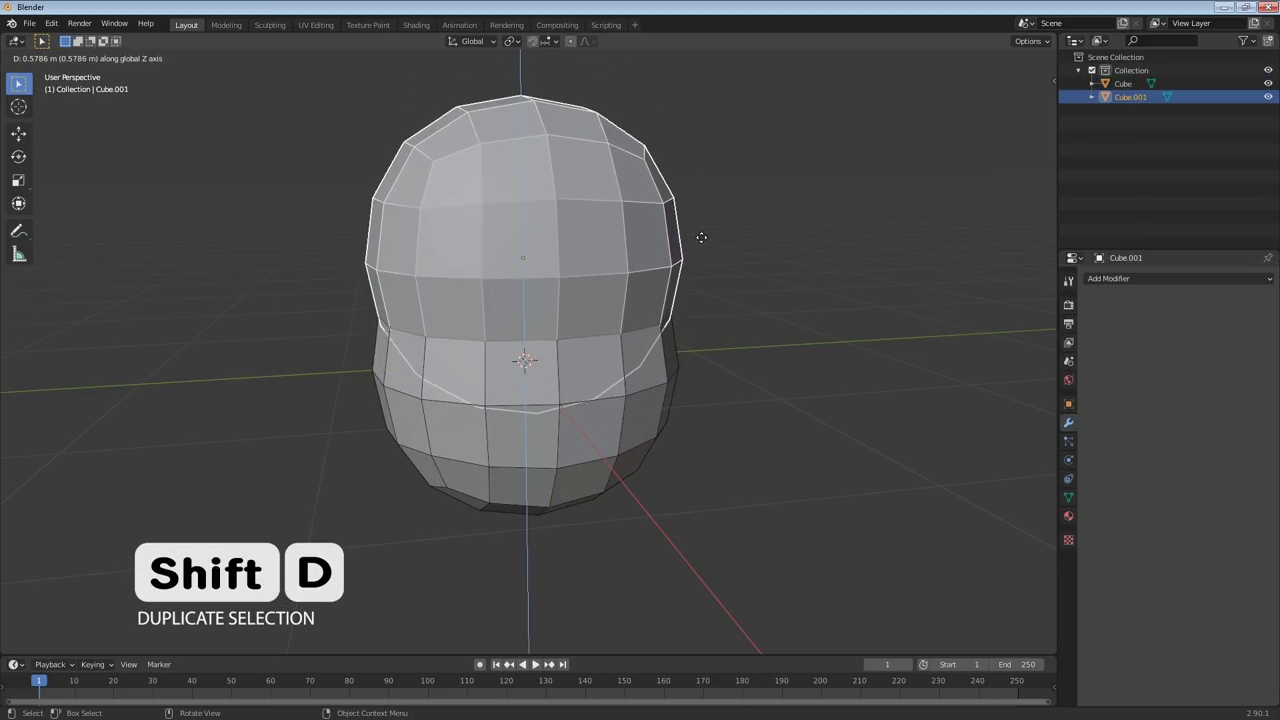
{"action": "left_click", "coordinate": [690, 245]}
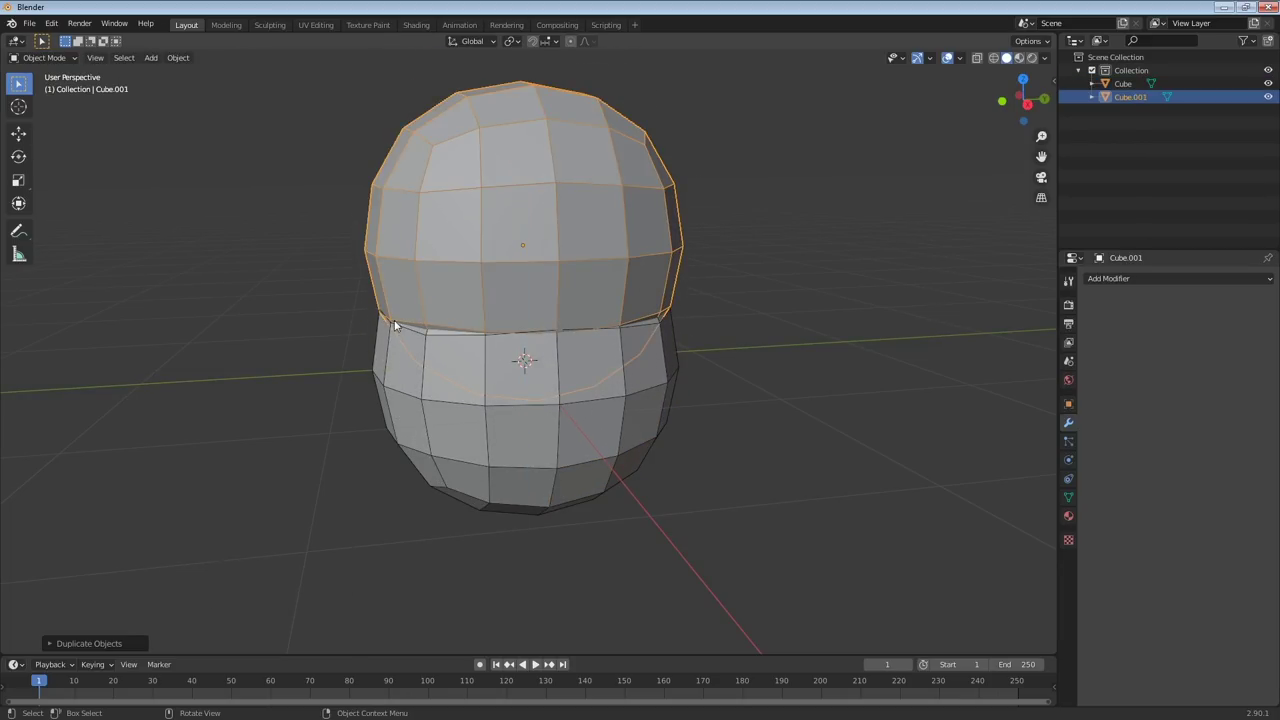
Scale the upper sphere along the Y axis to about 1.35 times its length to form the cranium
{"action": "middle_click_drag", "start_coordinate": [409, 331], "coordinate": [541, 320]}
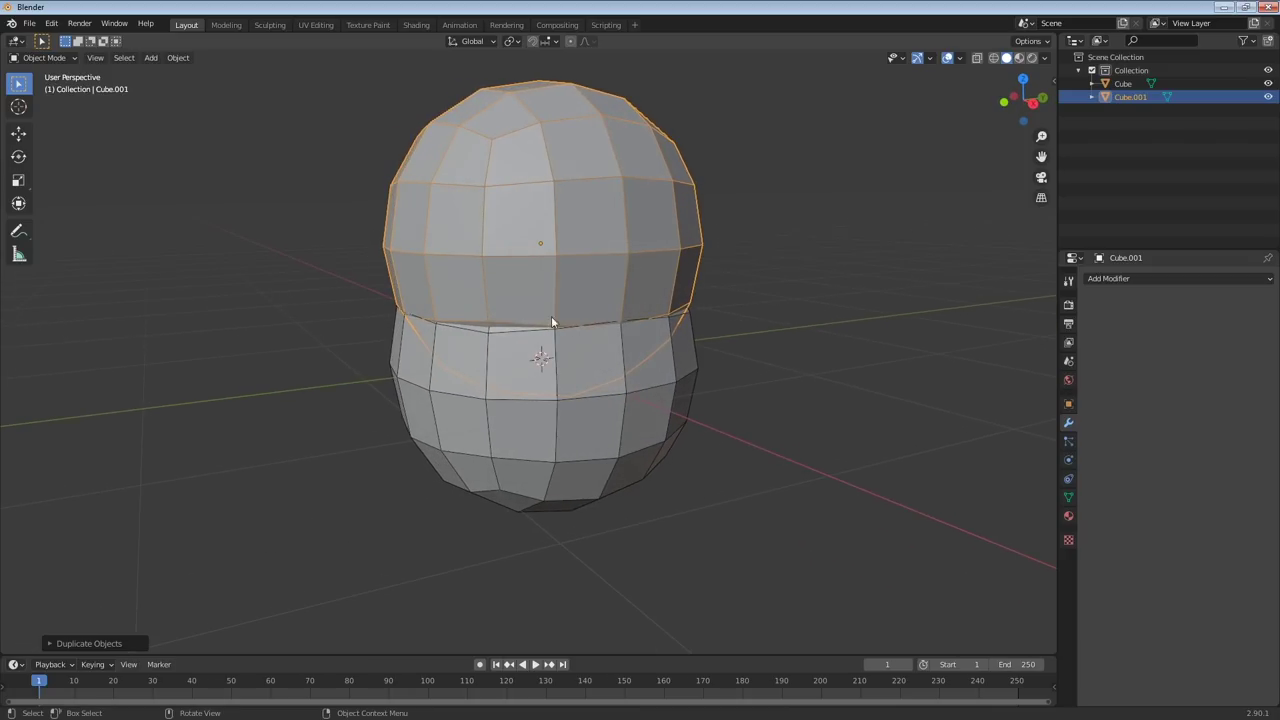
{"action": "middle_click_drag", "start_coordinate": [569, 124], "coordinate": [644, 283]}
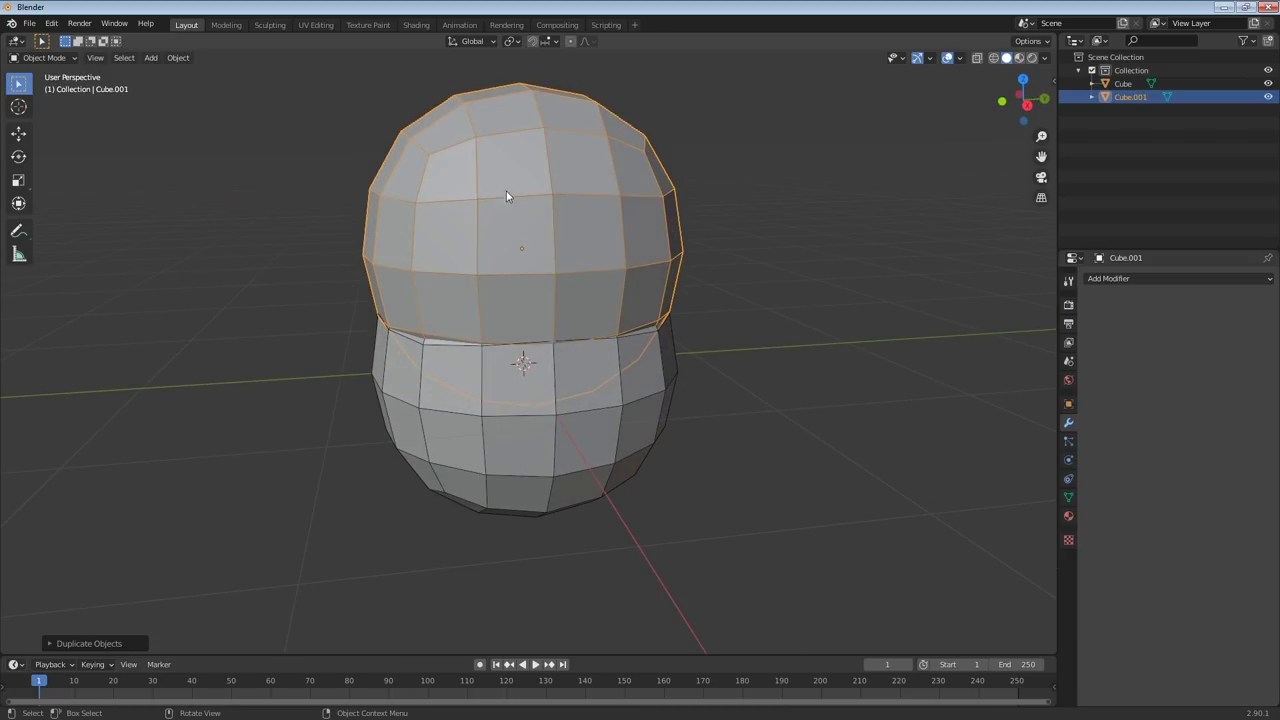
{"action": "middle_click_drag", "start_coordinate": [564, 200], "coordinate": [714, 323]}
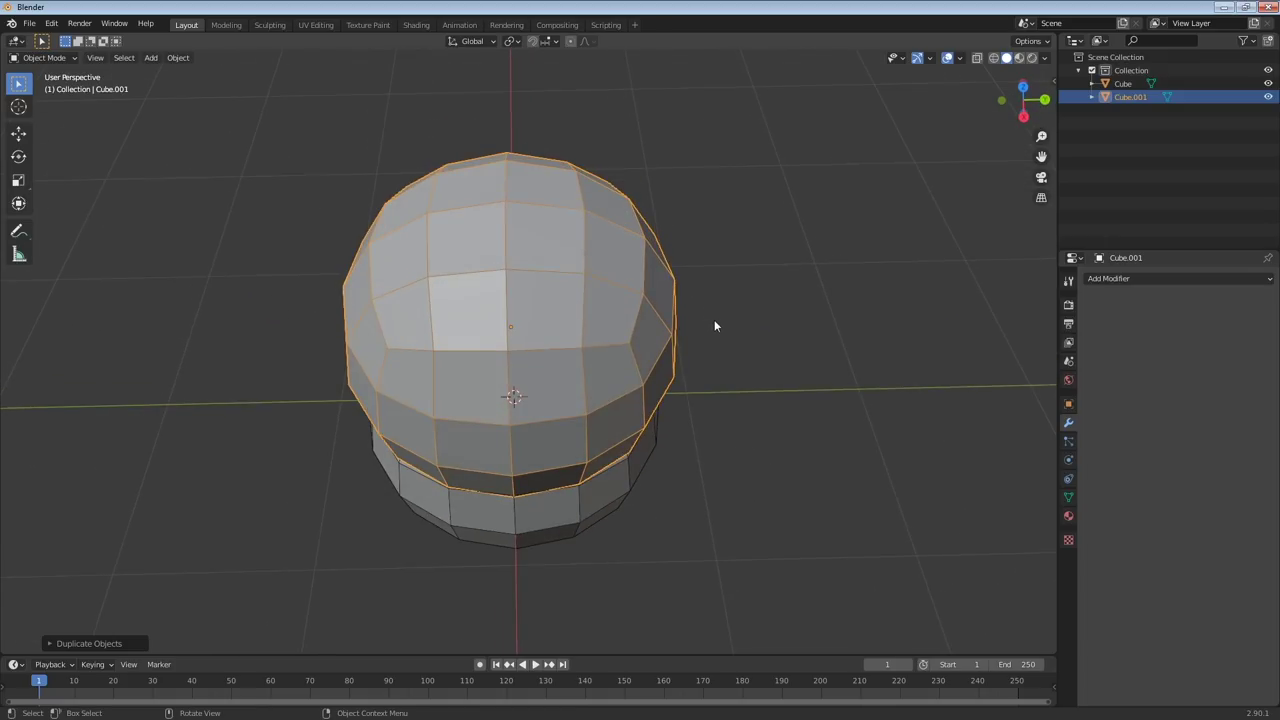
{"action": "key", "text": "s"}
{"action": "key", "text": "y"}
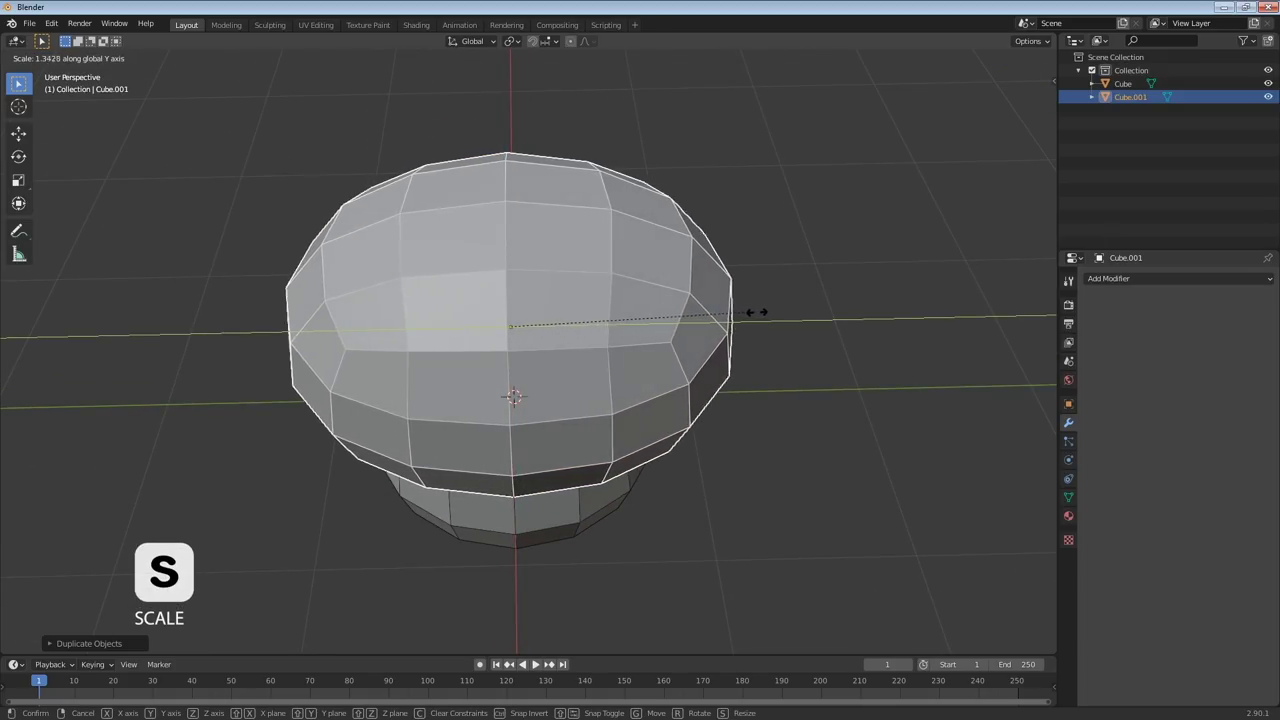
{"action": "left_click", "coordinate": [766, 309]}
Move the upper sphere backward along the Y axis so its front lines up with the lower sphere's front
{"action": "middle_click_drag", "start_coordinate": [766, 309], "coordinate": [626, 283]}
{"action": "key", "text": "g"}
{"action": "key", "text": "y"}
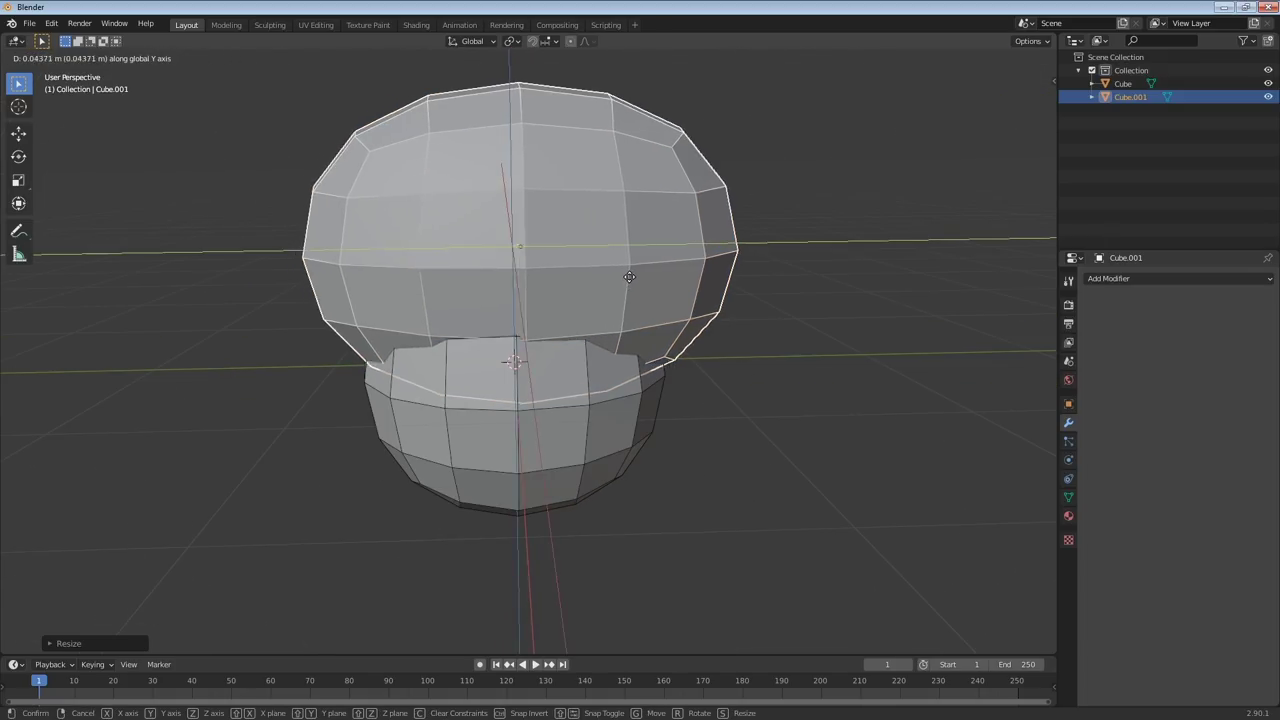
{"action": "left_click", "coordinate": [686, 371]}
{"action": "middle_click_drag", "start_coordinate": [686, 371], "coordinate": [712, 370]}
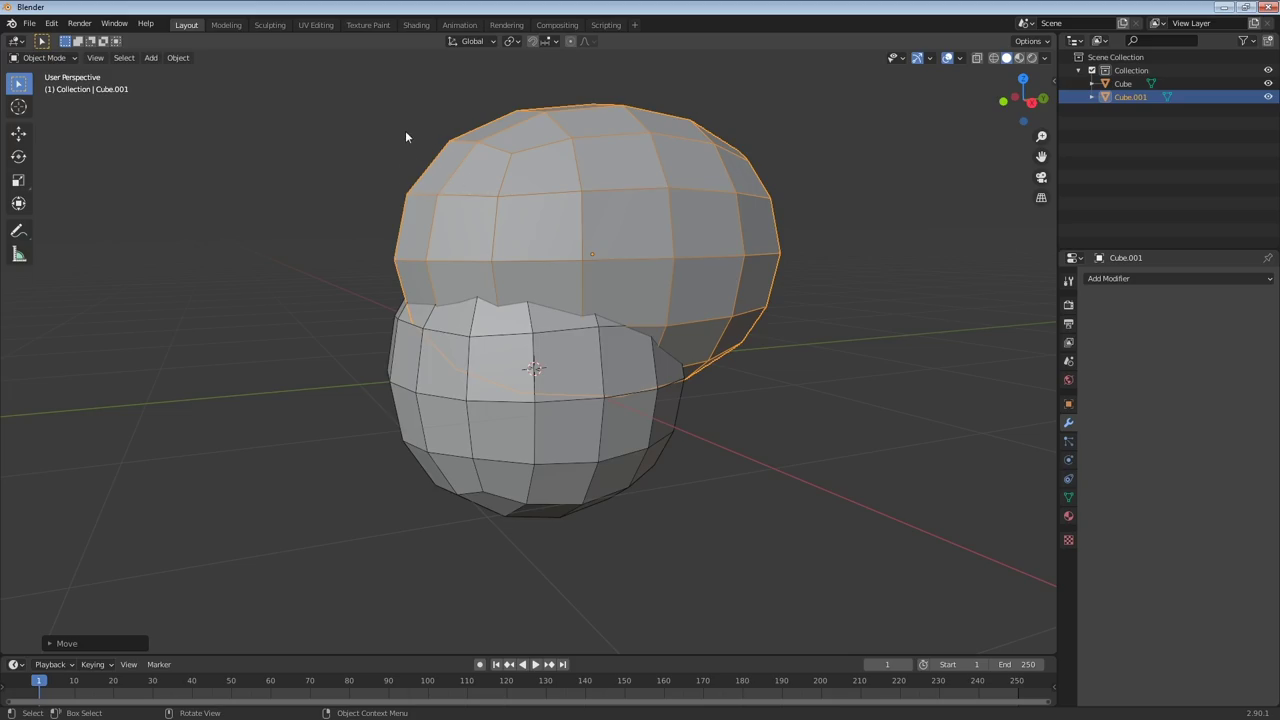
Annotate a vertical guide line along the front of both spheres, then undo the annotation strokes
{"action": "left_click_drag", "start_coordinate": [404, 126], "coordinate": [390, 508]}
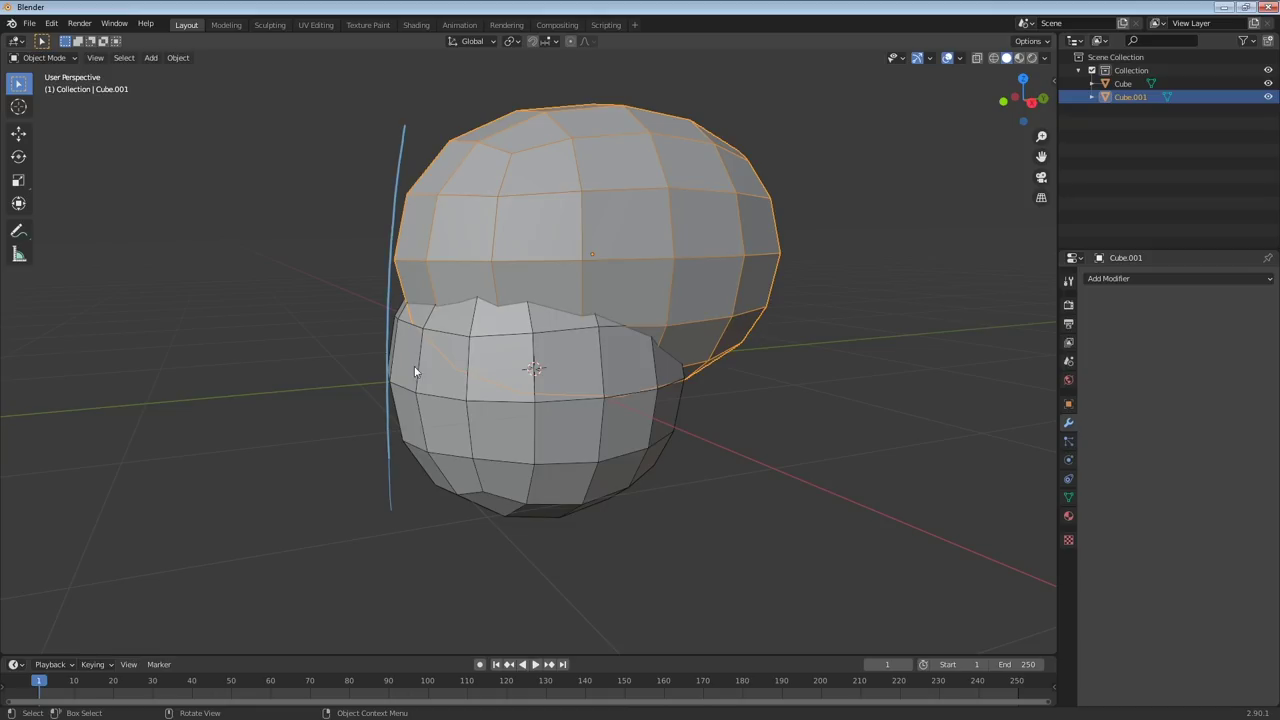
{"action": "mouse_move", "coordinate": [403, 123]}
{"action": "left_mouse_down"}
{"action": "mouse_move", "coordinate": [757, 86]}
{"action": "mouse_move", "coordinate": [863, 98]}
{"action": "mouse_move", "coordinate": [387, 520]}
{"action": "left_mouse_up"}
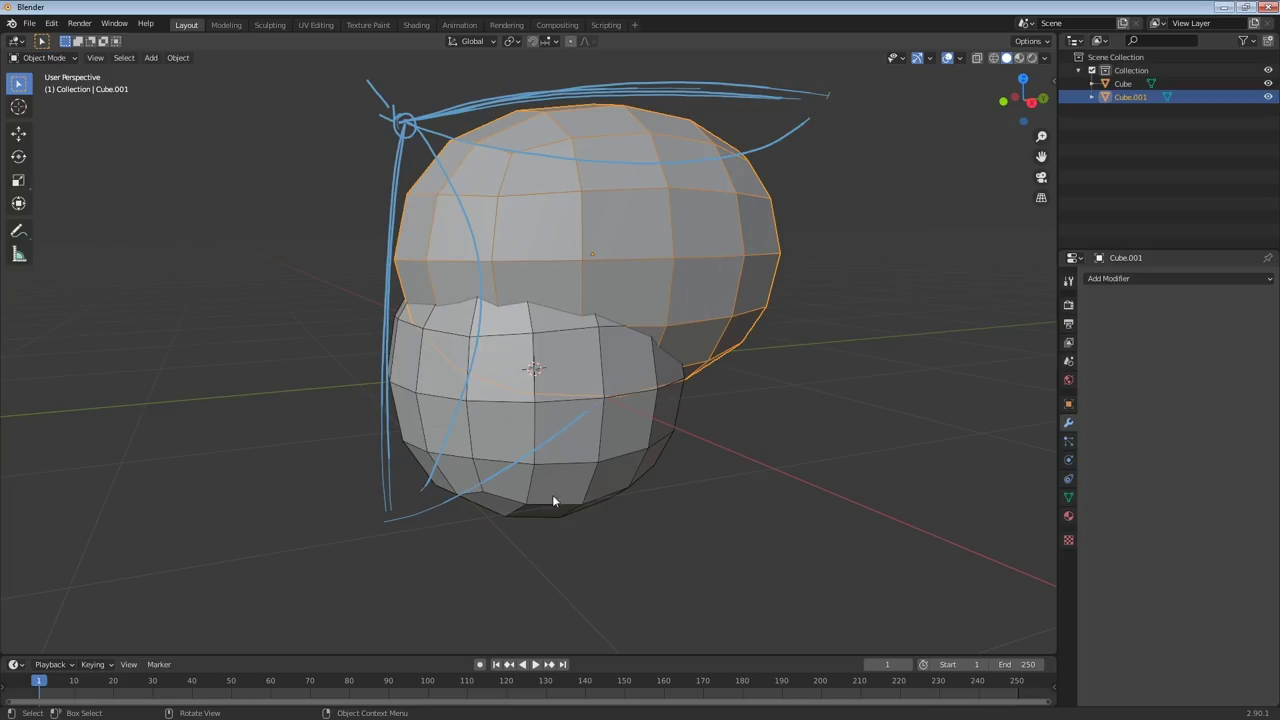
{"action": "key", "text": "ctrl+z"}
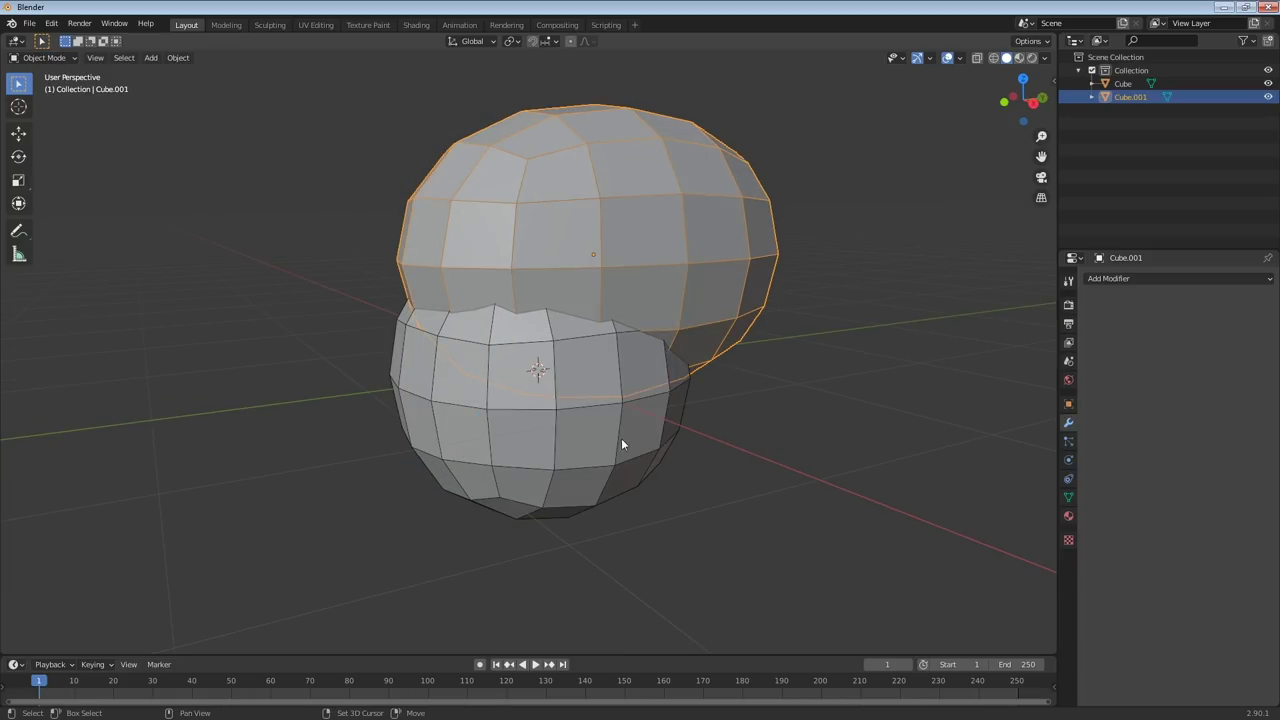
Join the cranium sphere and the lower face sphere into a single object
{"action": "left_click", "coordinate": [610, 411], "text": "shift"}
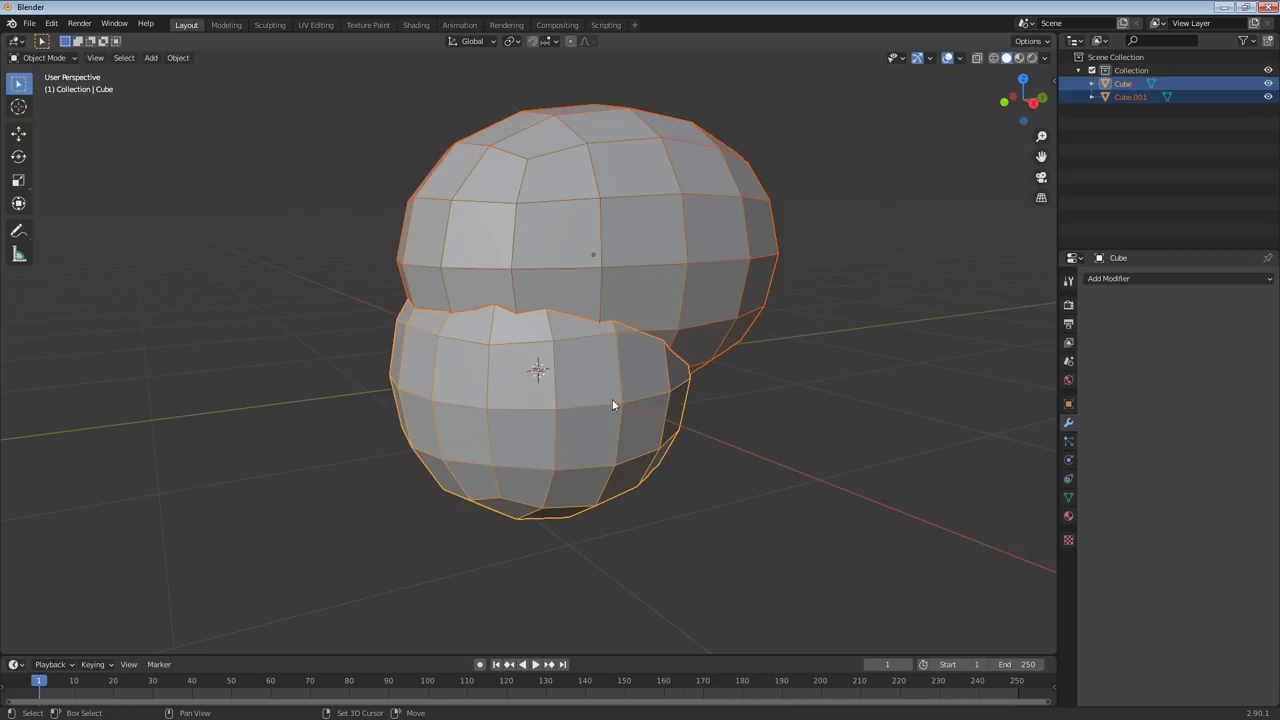
{"action": "key", "text": "ctrl+j"}
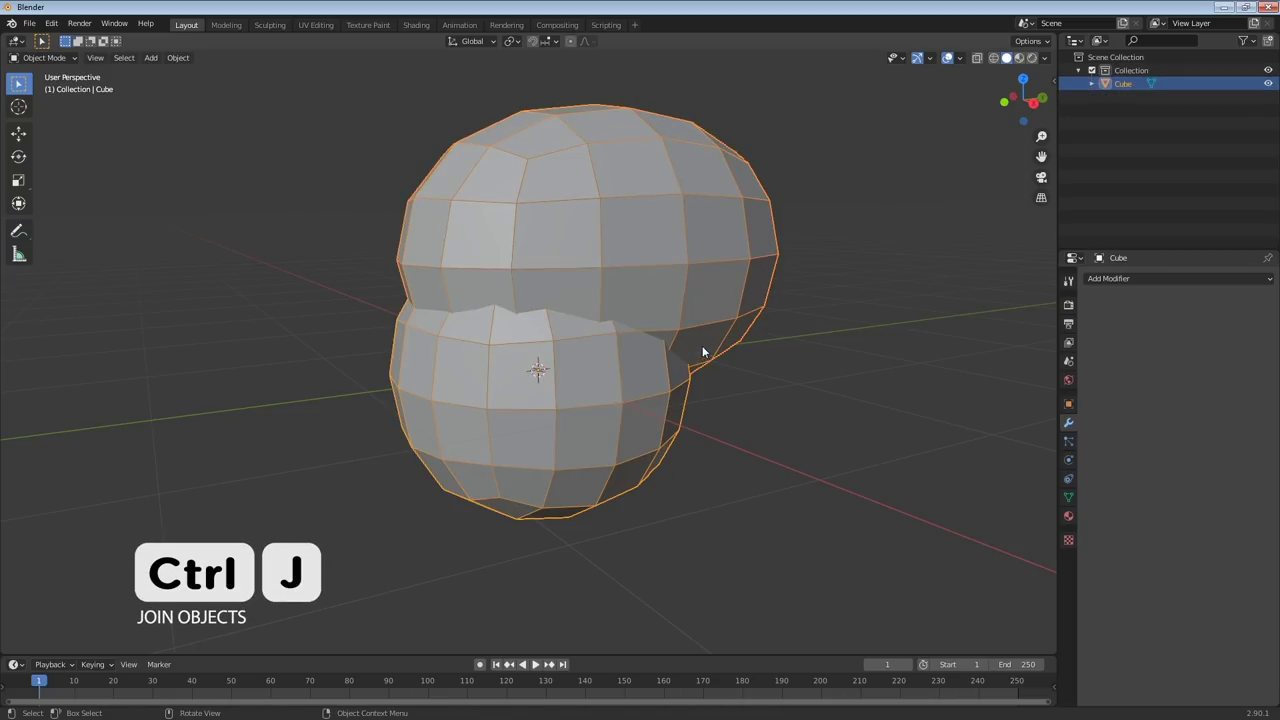
{"action": "middle_click_drag", "start_coordinate": [720, 342], "coordinate": [732, 346]}
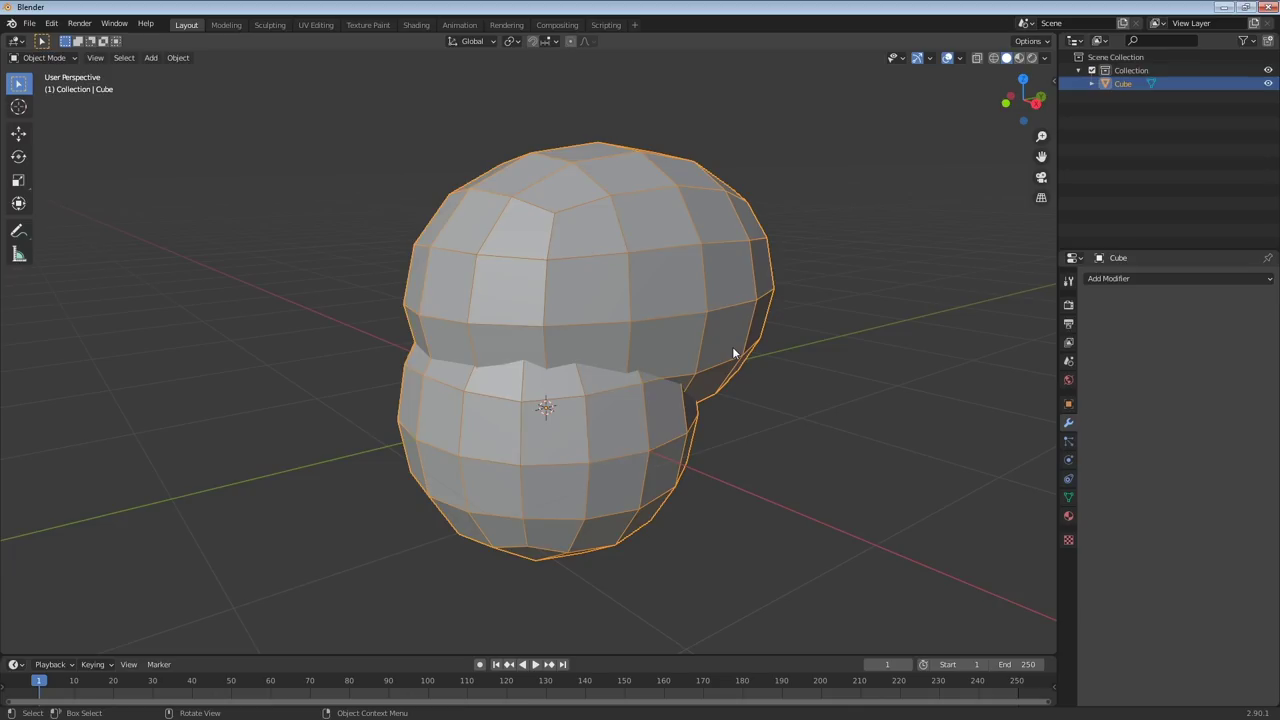
Switch the joined head mesh to Sculpt Mode and widen the brush list to show the brush names
{"action": "key", "text": "ctrl+Tab"}
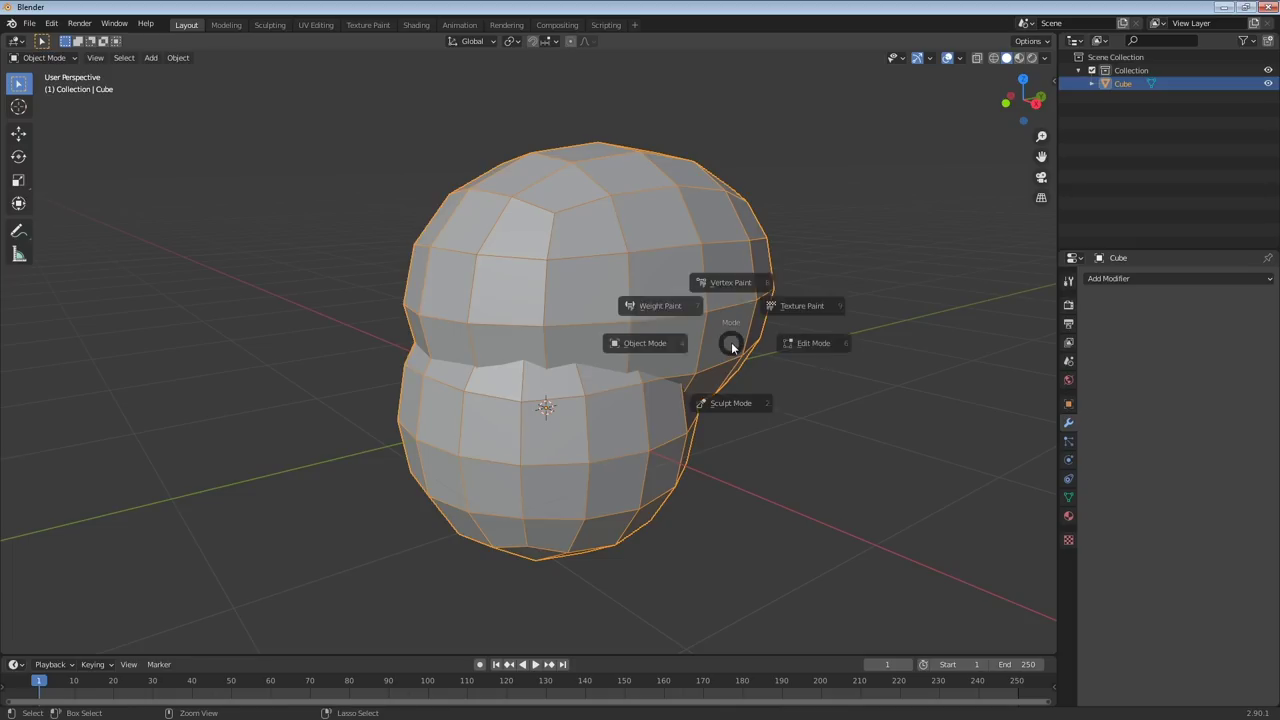
{"action": "left_click", "coordinate": [733, 420]}
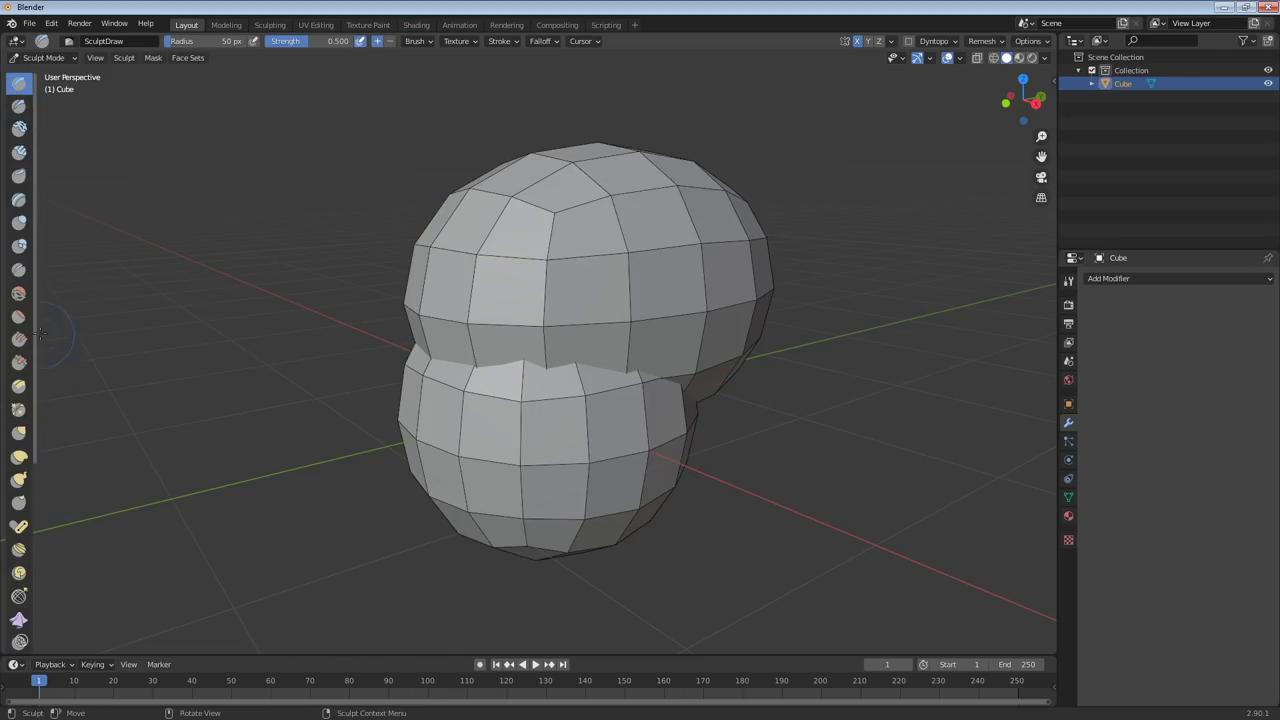
{"action": "left_click_drag", "start_coordinate": [38, 332], "coordinate": [118, 316]}
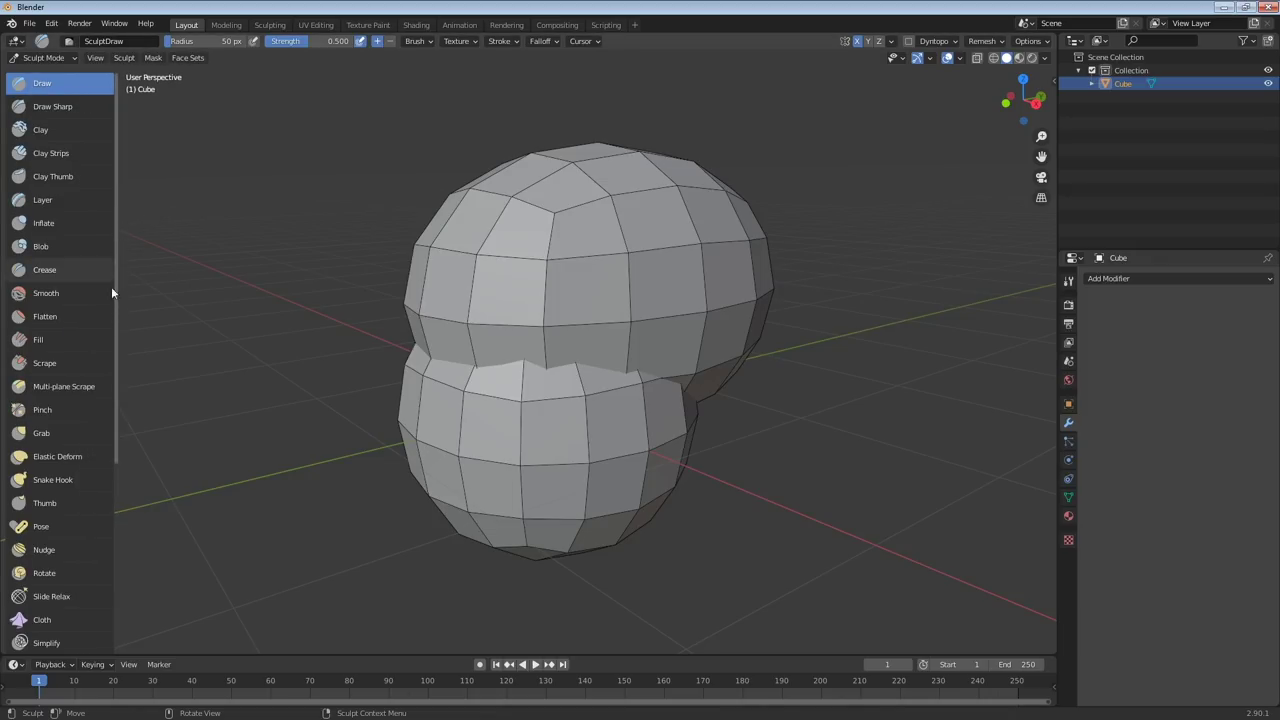
{"action": "mouse_move", "coordinate": [443, 366]}
{"action": "middle_mouse_down"}
{"action": "mouse_move", "coordinate": [591, 294]}
{"action": "mouse_move", "coordinate": [316, 376]}
{"action": "middle_mouse_up"}
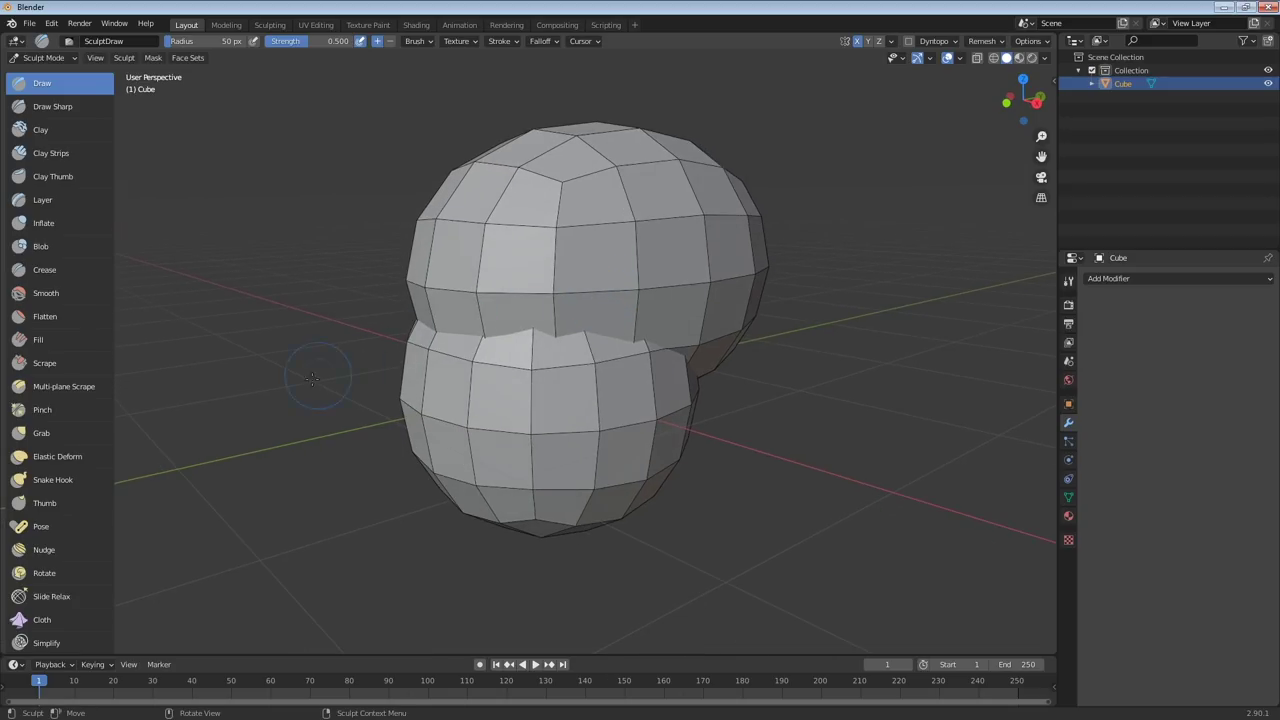
Choose the Grab brush and set its radius to 255 px
{"action": "left_click", "coordinate": [68, 432]}
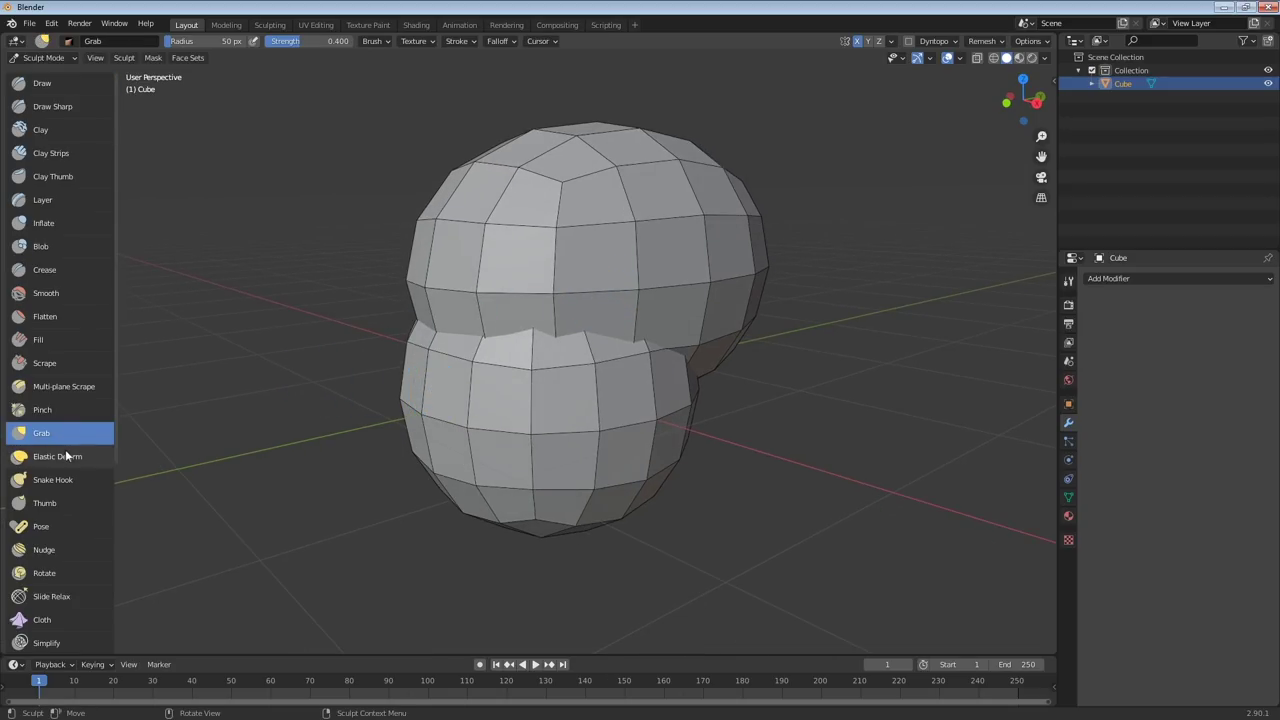
{"action": "mouse_move", "coordinate": [456, 382]}
{"action": "middle_mouse_down"}
{"action": "mouse_move", "coordinate": [737, 346]}
{"action": "mouse_move", "coordinate": [749, 309]}
{"action": "mouse_move", "coordinate": [737, 300]}
{"action": "middle_mouse_up"}
{"action": "key", "text": "f"}
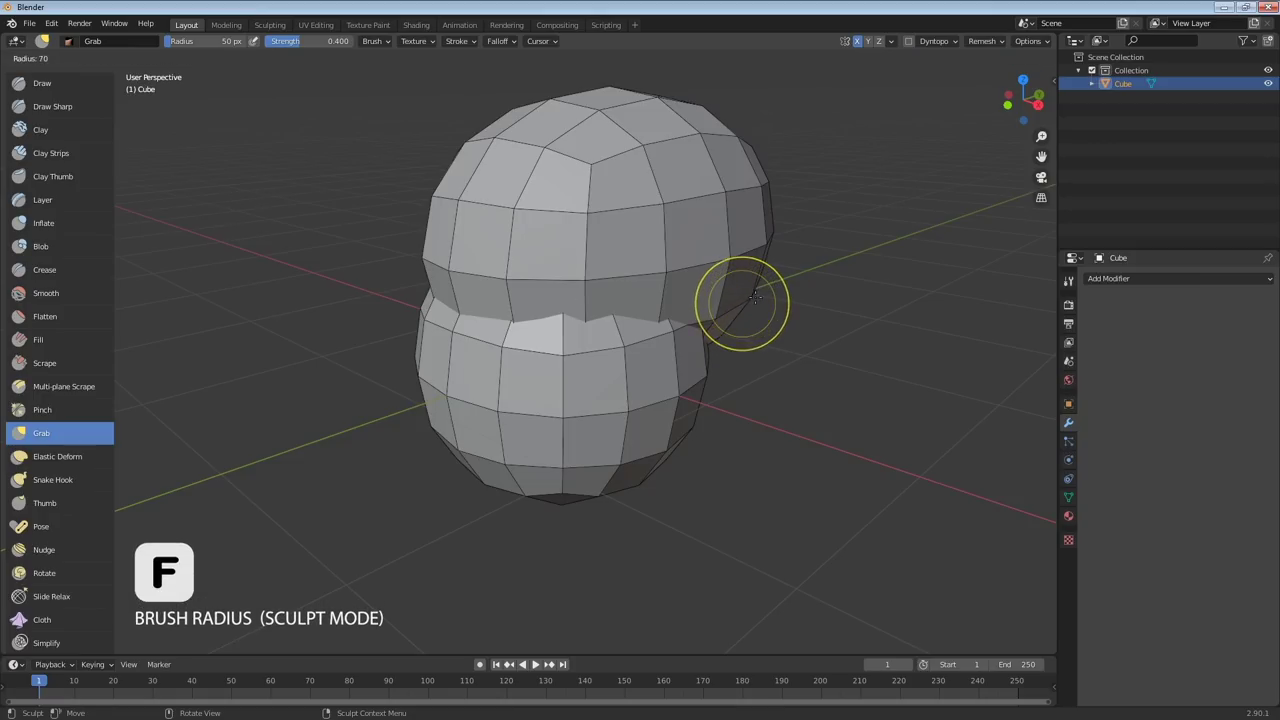
{"action": "left_click", "coordinate": [880, 303]}
Try moving parts of the lower sphere and the cranium with the Grab brush
{"action": "left_click_drag", "start_coordinate": [626, 412], "coordinate": [640, 434]}
{"action": "left_click_drag", "start_coordinate": [533, 472], "coordinate": [520, 486]}
{"action": "mouse_move", "coordinate": [672, 304]}
{"action": "middle_mouse_down"}
{"action": "mouse_move", "coordinate": [686, 284]}
{"action": "mouse_move", "coordinate": [668, 286]}
{"action": "middle_mouse_up"}
{"action": "middle_click_drag", "start_coordinate": [668, 236], "coordinate": [668, 250]}
{"action": "mouse_move", "coordinate": [684, 271]}
{"action": "left_mouse_down"}
{"action": "mouse_move", "coordinate": [707, 269]}
{"action": "mouse_move", "coordinate": [646, 249]}
{"action": "mouse_move", "coordinate": [668, 262]}
{"action": "left_mouse_up"}
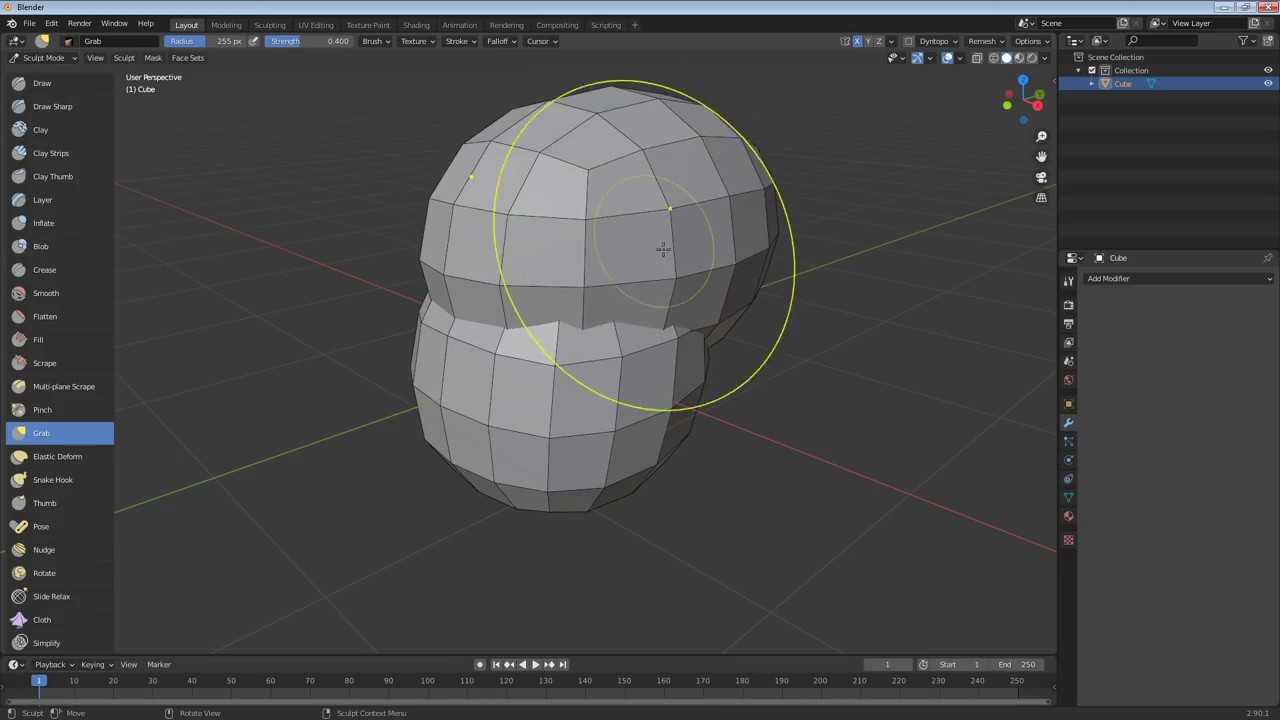
{"action": "middle_click_drag", "start_coordinate": [590, 370], "coordinate": [609, 343]}
{"action": "mouse_move", "coordinate": [613, 268]}
{"action": "middle_mouse_down"}
{"action": "mouse_move", "coordinate": [674, 294]}
{"action": "mouse_move", "coordinate": [630, 160]}
{"action": "middle_mouse_up"}
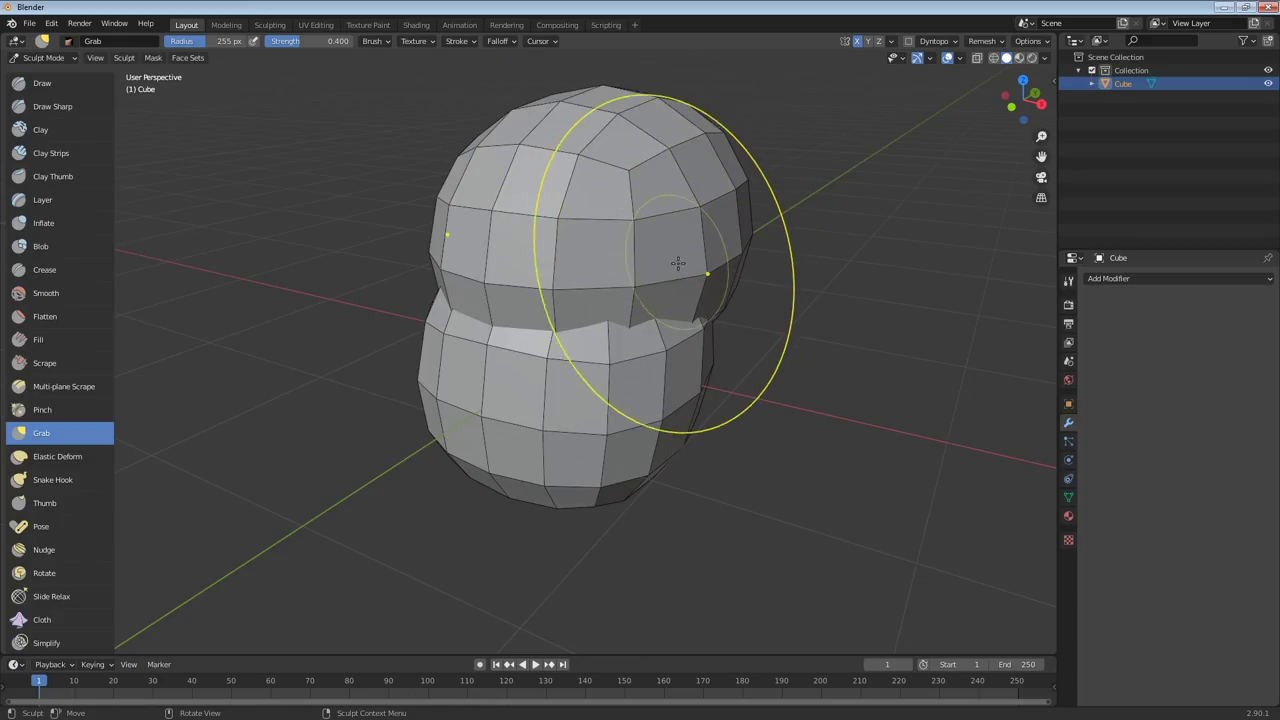
{"action": "middle_click_drag", "start_coordinate": [700, 274], "coordinate": [667, 281]}
Check the sculpting options and test Grab strokes across the seam between the two spheres
{"action": "left_click", "coordinate": [1030, 41]}
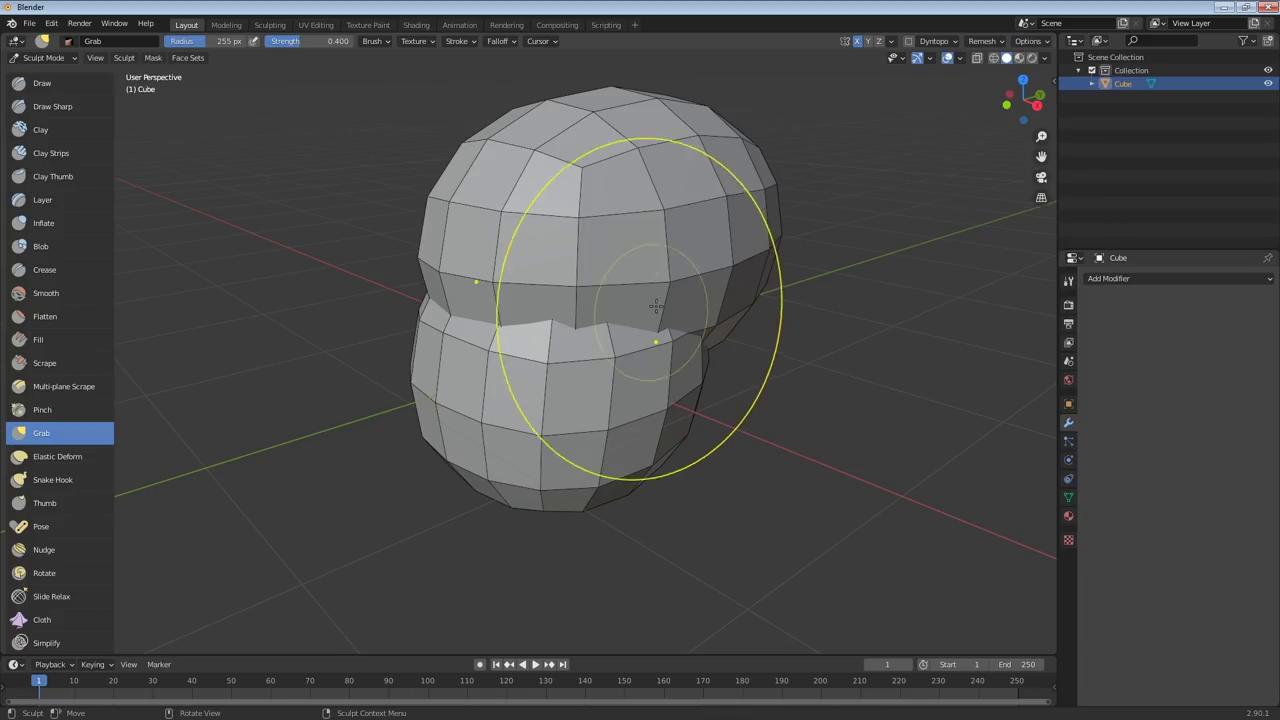
{"action": "mouse_move", "coordinate": [665, 281]}
{"action": "left_mouse_down"}
{"action": "mouse_move", "coordinate": [666, 260]}
{"action": "mouse_move", "coordinate": [673, 273]}
{"action": "left_mouse_up"}
{"action": "mouse_move", "coordinate": [649, 358]}
{"action": "left_mouse_down"}
{"action": "mouse_move", "coordinate": [646, 380]}
{"action": "mouse_move", "coordinate": [620, 372]}
{"action": "mouse_move", "coordinate": [633, 362]}
{"action": "mouse_move", "coordinate": [624, 374]}
{"action": "left_mouse_up"}
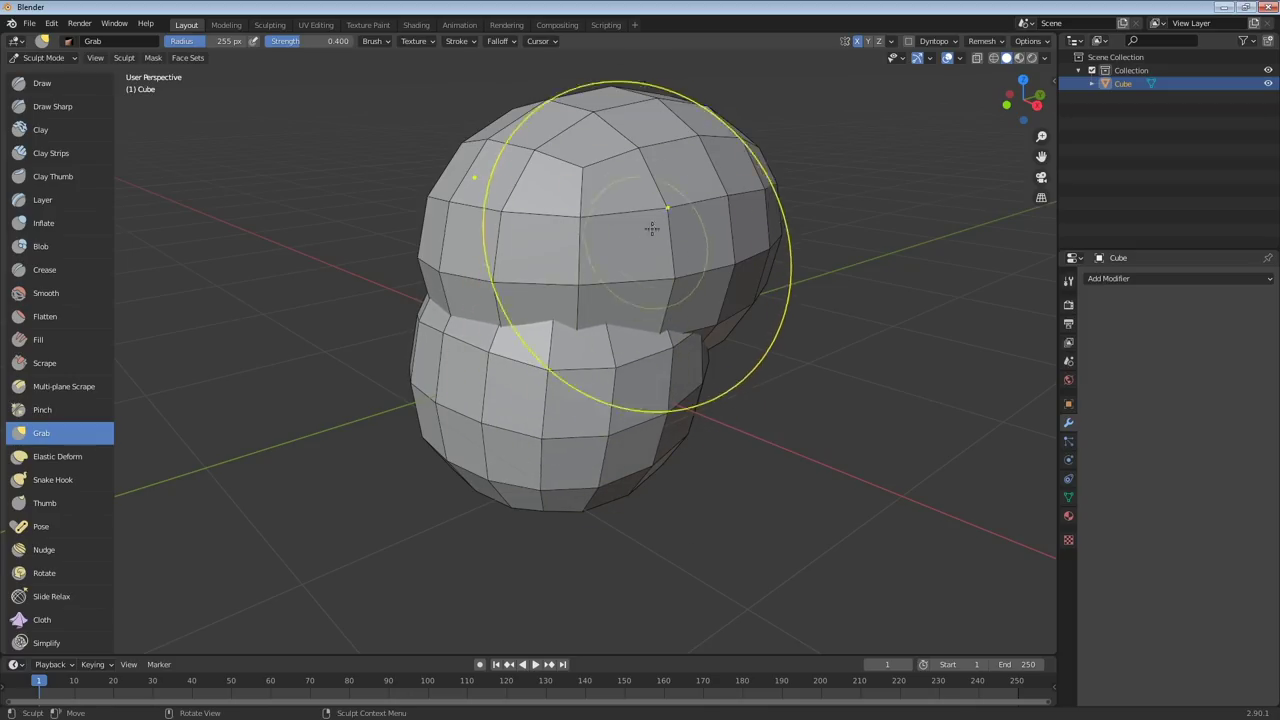
{"action": "left_click", "coordinate": [1028, 41]}
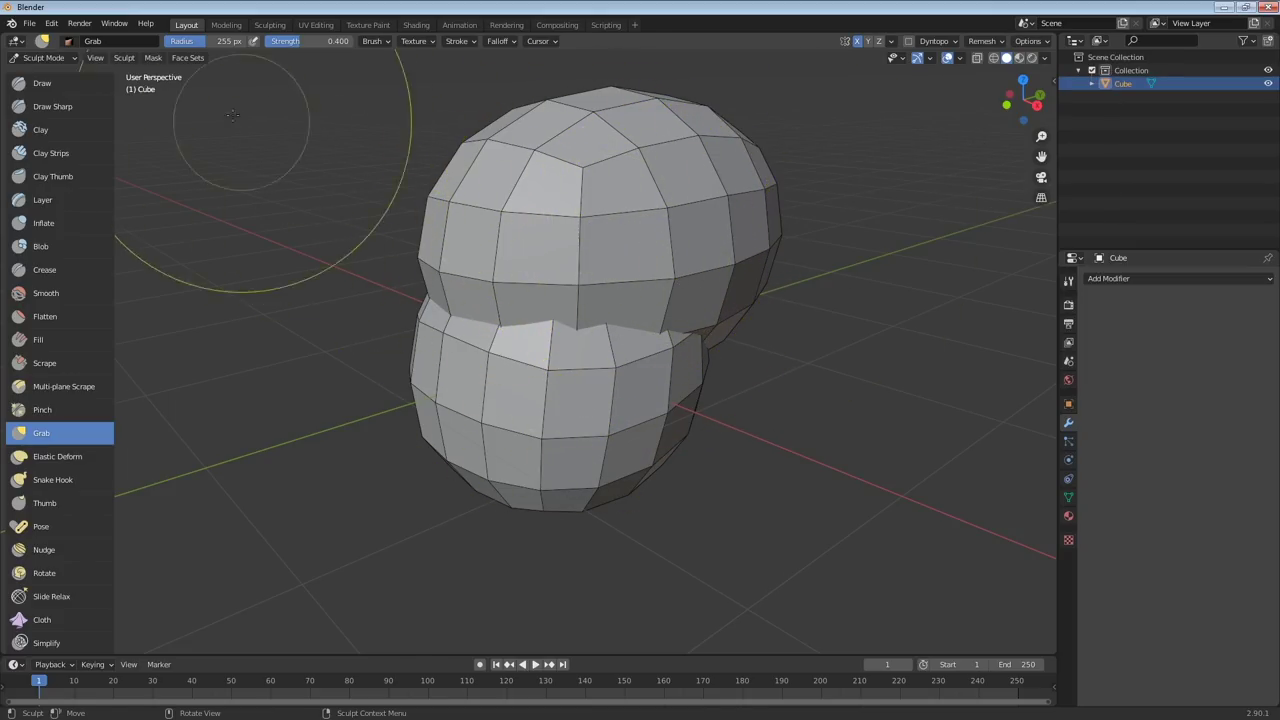
Initialize face sets by loose parts so the cranium and the lower sphere become separate face sets
{"action": "left_click", "coordinate": [188, 58]}
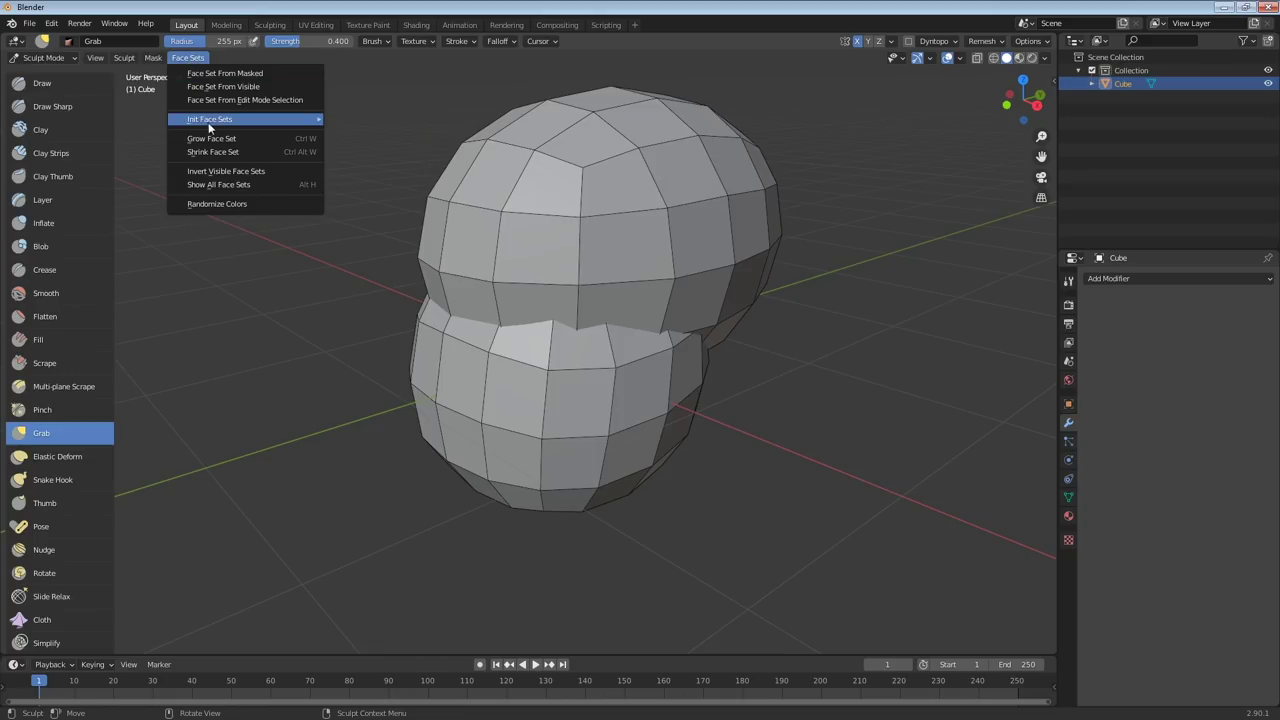
{"action": "mouse_move", "coordinate": [226, 121]}
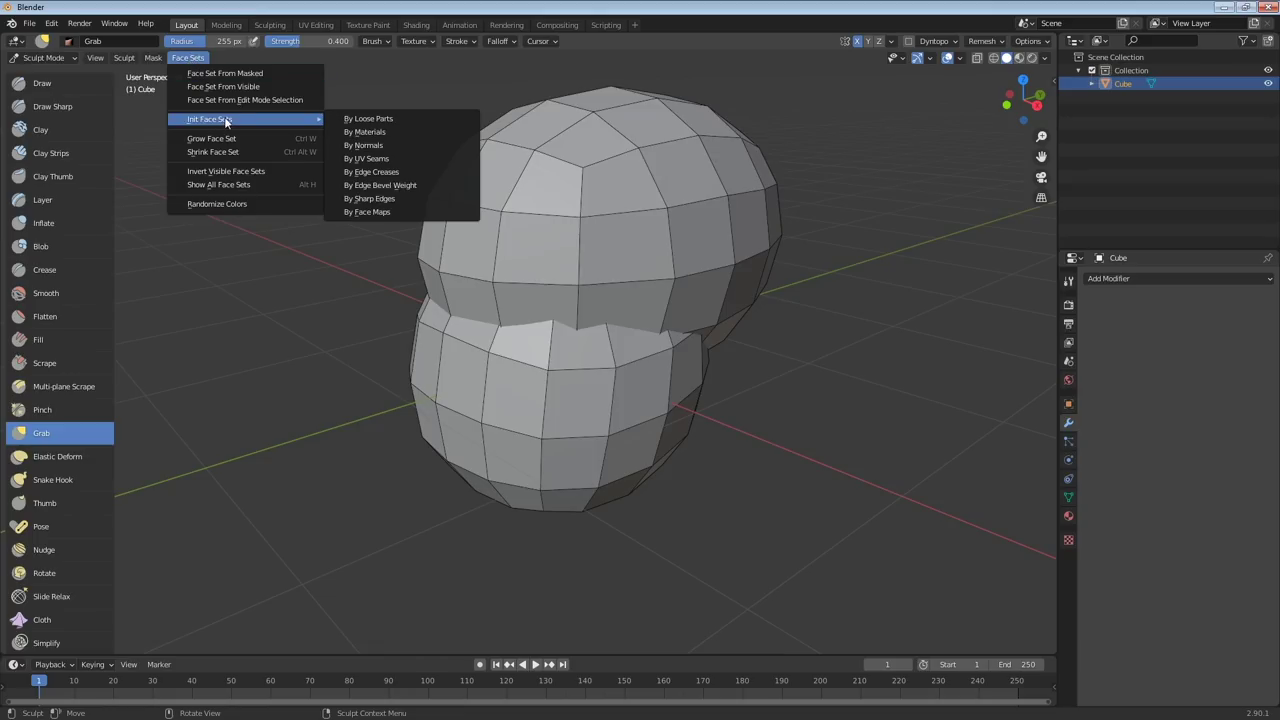
{"action": "left_click", "coordinate": [394, 118]}
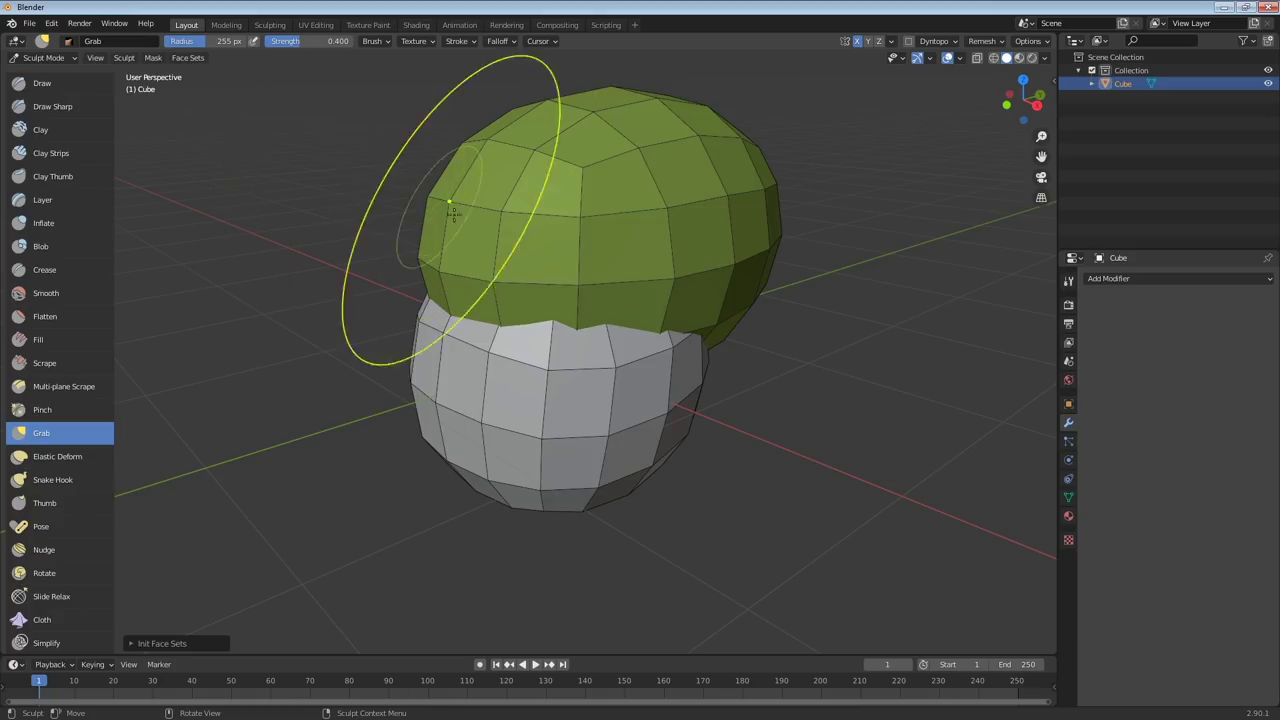
{"action": "middle_click_drag", "start_coordinate": [749, 243], "coordinate": [657, 214]}
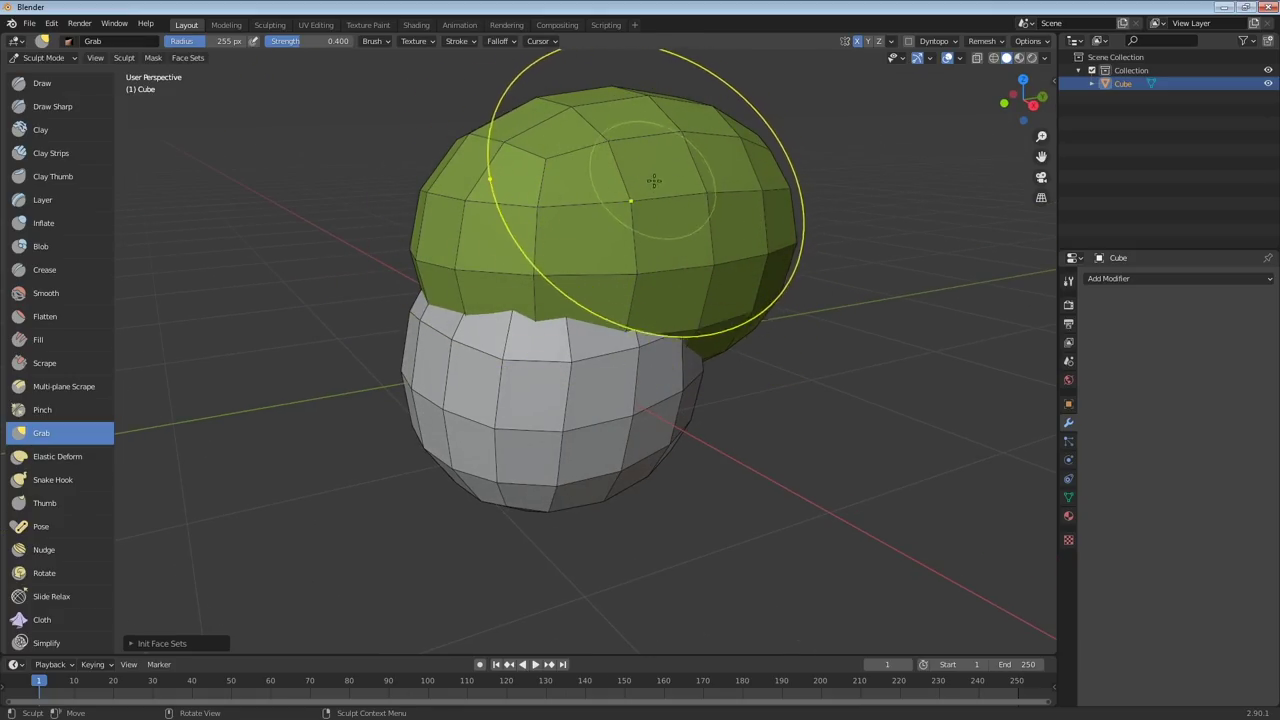
{"action": "middle_click_drag", "start_coordinate": [626, 230], "coordinate": [700, 225]}
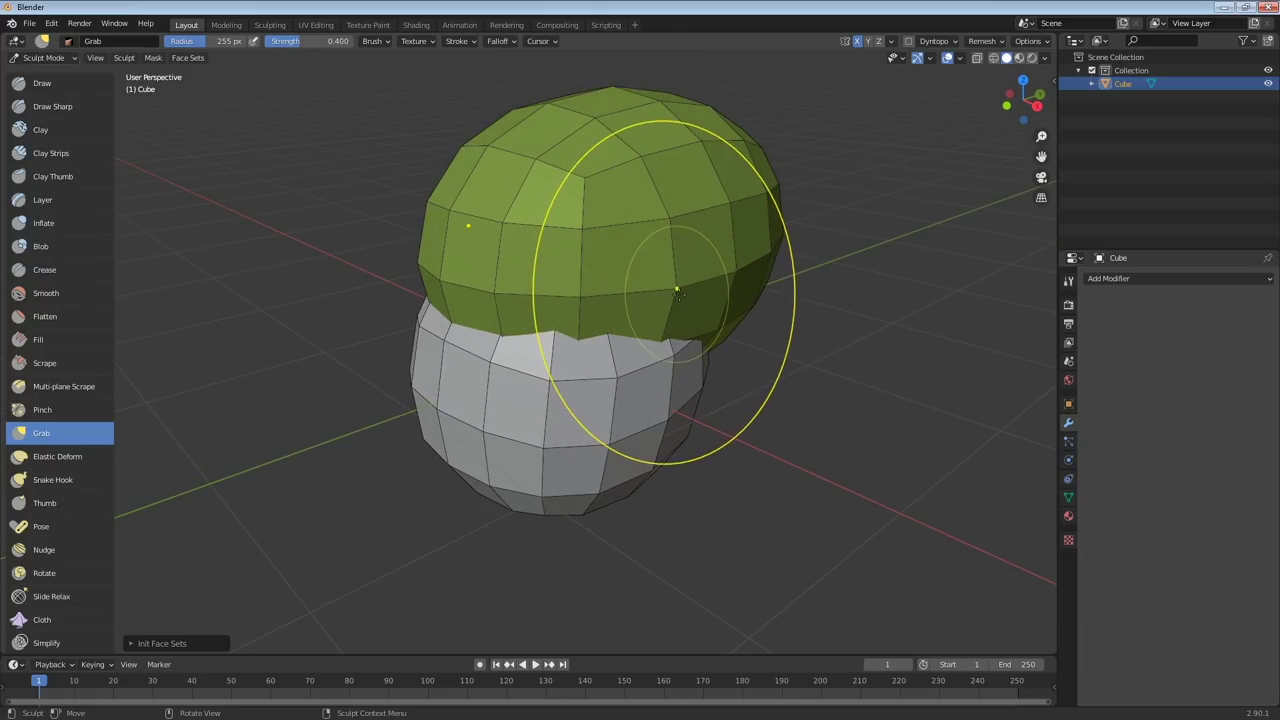
Set the Grab brush radius to 371 px, test a stroke on the cranium and open the sculpting options
{"action": "key", "text": "f"}
{"action": "left_click", "coordinate": [641, 300]}
{"action": "mouse_move", "coordinate": [642, 301]}
{"action": "left_mouse_down"}
{"action": "mouse_move", "coordinate": [656, 306]}
{"action": "mouse_move", "coordinate": [612, 286]}
{"action": "left_mouse_up"}
{"action": "left_click", "coordinate": [1029, 41]}
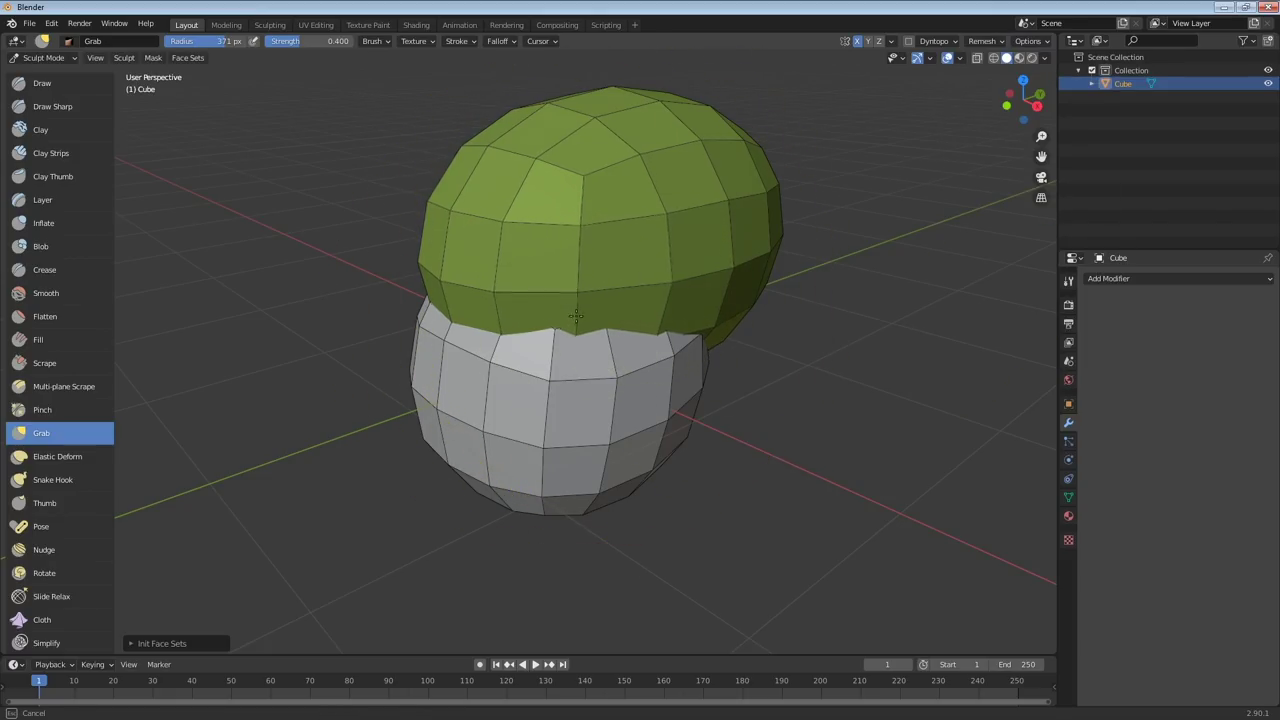
Pull the rear underside of the cranium upward and reshape its back with the Grab brush
{"action": "middle_click_drag", "start_coordinate": [720, 350], "coordinate": [630, 318]}
{"action": "left_click_drag", "start_coordinate": [658, 328], "coordinate": [665, 246]}
{"action": "left_click_drag", "start_coordinate": [760, 259], "coordinate": [746, 247]}
{"action": "left_click_drag", "start_coordinate": [755, 181], "coordinate": [732, 169]}
{"action": "left_click_drag", "start_coordinate": [757, 195], "coordinate": [710, 212]}
Set the Grab brush radius to 466 px and adjust the crown and back of the cranium
{"action": "key", "text": "f"}
{"action": "left_click", "coordinate": [807, 214]}
{"action": "left_click_drag", "start_coordinate": [720, 146], "coordinate": [732, 125]}
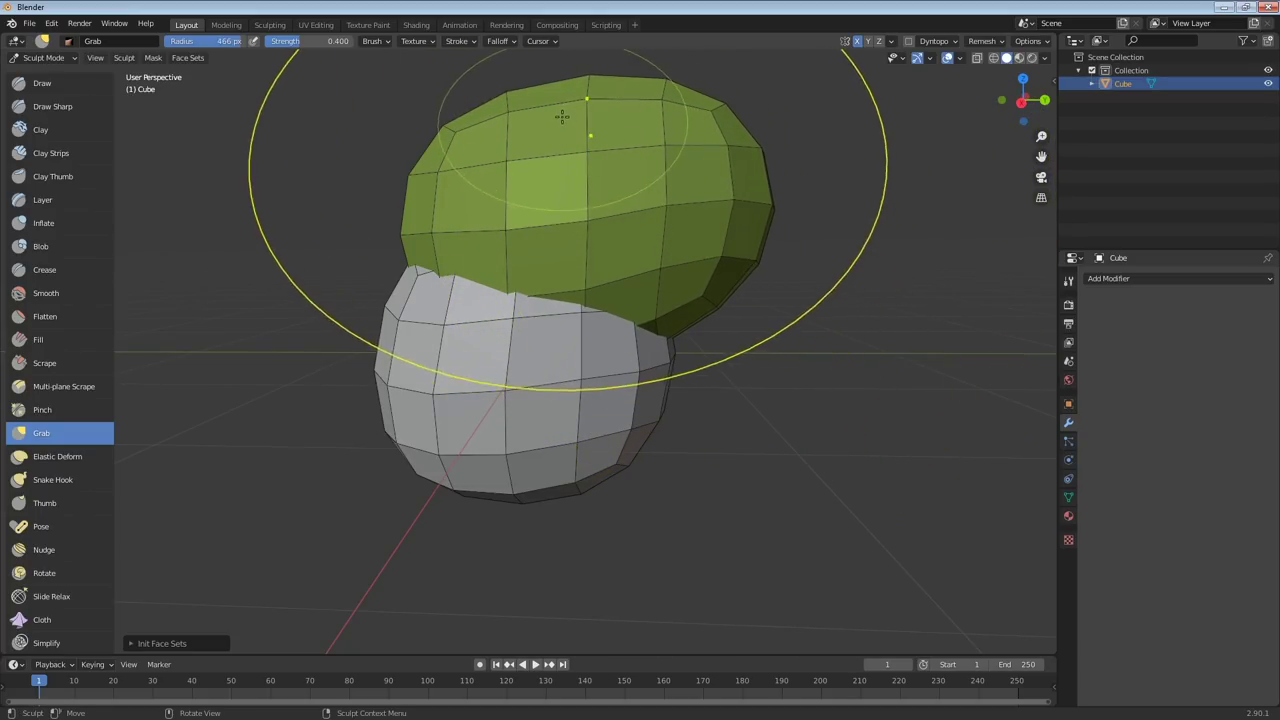
{"action": "left_click_drag", "start_coordinate": [747, 205], "coordinate": [767, 198]}
Resize the Grab brush and push the sides of the lower sphere inward to narrow the jaw
{"action": "mouse_move", "coordinate": [770, 200]}
{"action": "middle_mouse_down"}
{"action": "mouse_move", "coordinate": [660, 385]}
{"action": "mouse_move", "coordinate": [614, 314]}
{"action": "mouse_move", "coordinate": [523, 400]}
{"action": "mouse_move", "coordinate": [520, 494]}
{"action": "mouse_move", "coordinate": [428, 437]}
{"action": "mouse_move", "coordinate": [466, 331]}
{"action": "mouse_move", "coordinate": [609, 377]}
{"action": "mouse_move", "coordinate": [596, 423]}
{"action": "mouse_move", "coordinate": [610, 440]}
{"action": "middle_mouse_up"}
{"action": "key", "text": "f"}
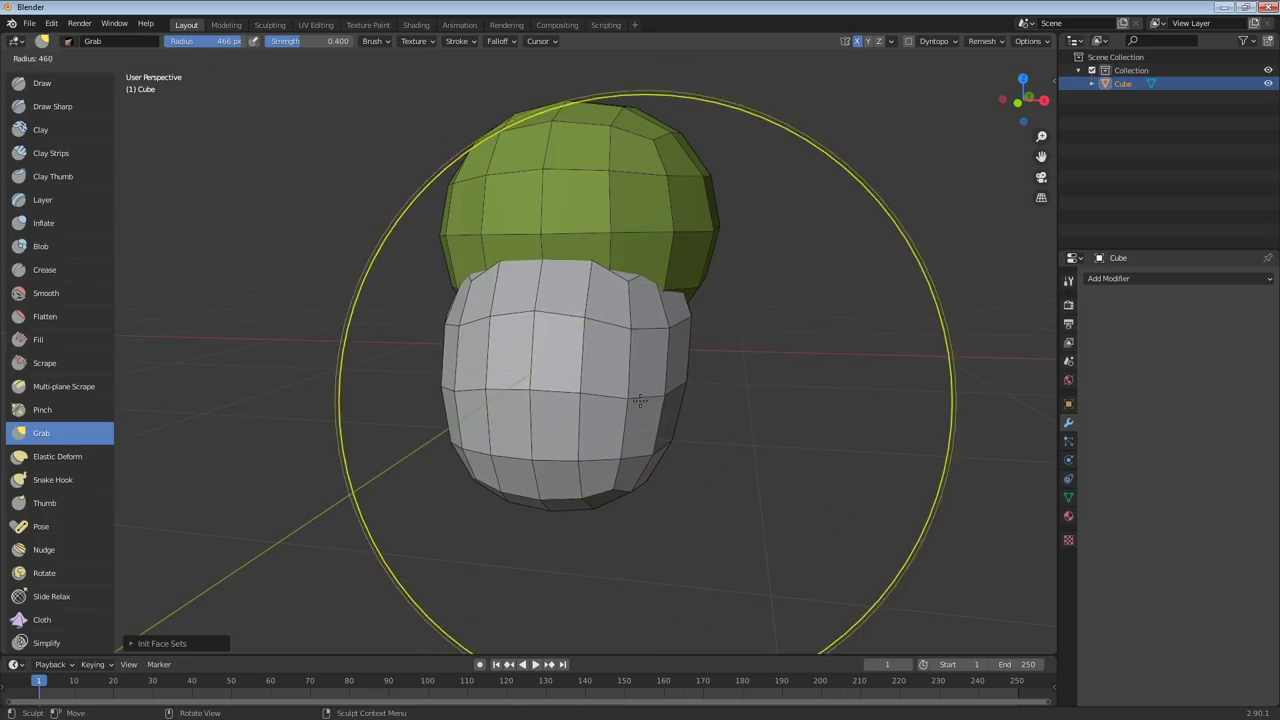
{"action": "left_click", "coordinate": [635, 458]}
{"action": "left_click_drag", "start_coordinate": [635, 458], "coordinate": [566, 452]}
{"action": "left_click_drag", "start_coordinate": [620, 318], "coordinate": [634, 283]}
Resize the Grab brush and push the back of the lower sphere forward to slope the jaw toward the chin
{"action": "middle_click_drag", "start_coordinate": [610, 320], "coordinate": [500, 335]}
{"action": "key", "text": "f"}
{"action": "left_click", "coordinate": [385, 435]}
{"action": "left_click_drag", "start_coordinate": [355, 440], "coordinate": [474, 464]}
Set the Grab brush radius to 260 px and pull the upper front of the face forward
{"action": "key", "text": "f"}
{"action": "left_click", "coordinate": [432, 344]}
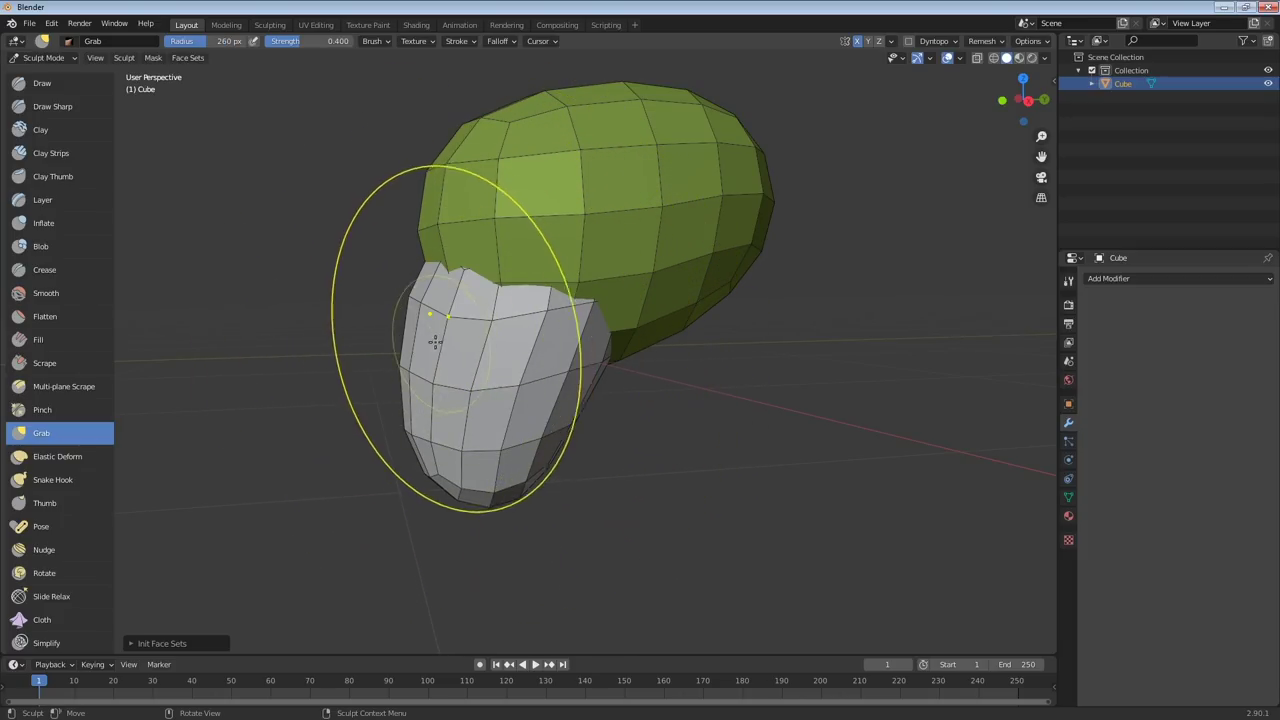
{"action": "left_click_drag", "start_coordinate": [402, 345], "coordinate": [395, 330]}
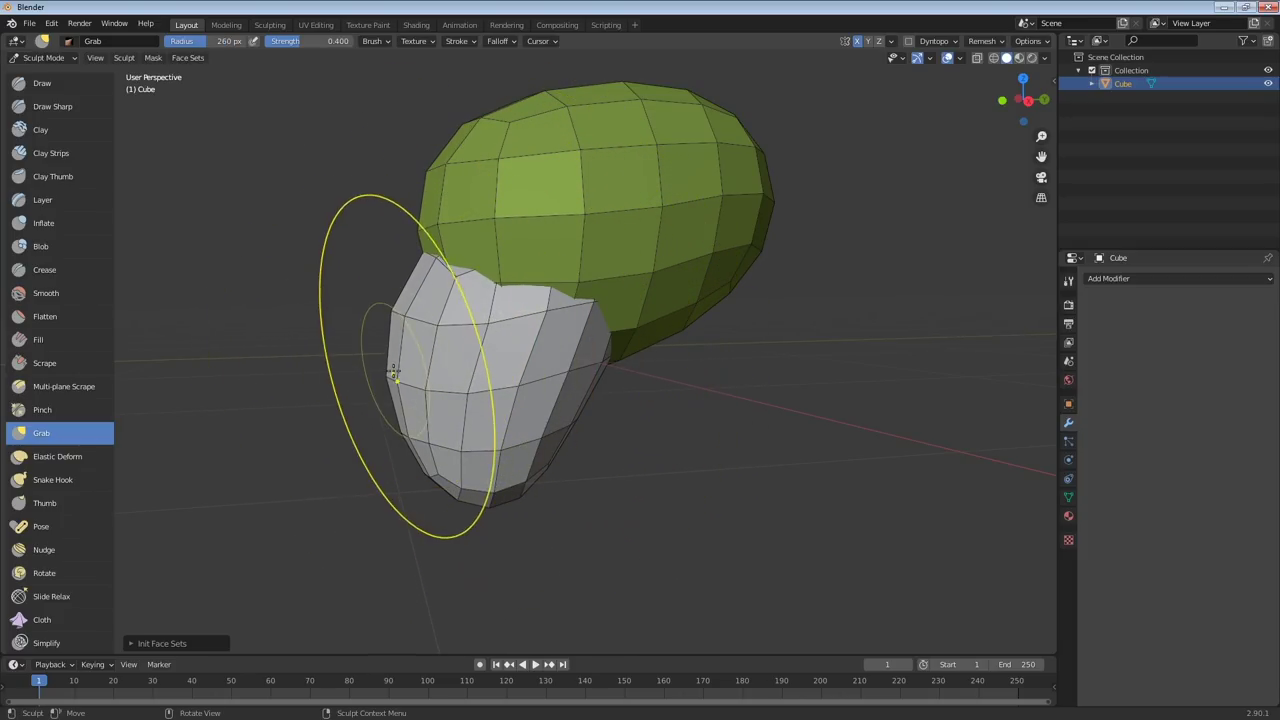
Set the Grab brush radius to 383 px and narrow the sides of the lower face from the front
{"action": "middle_click_drag", "start_coordinate": [395, 372], "coordinate": [417, 373]}
{"action": "key", "text": "f"}
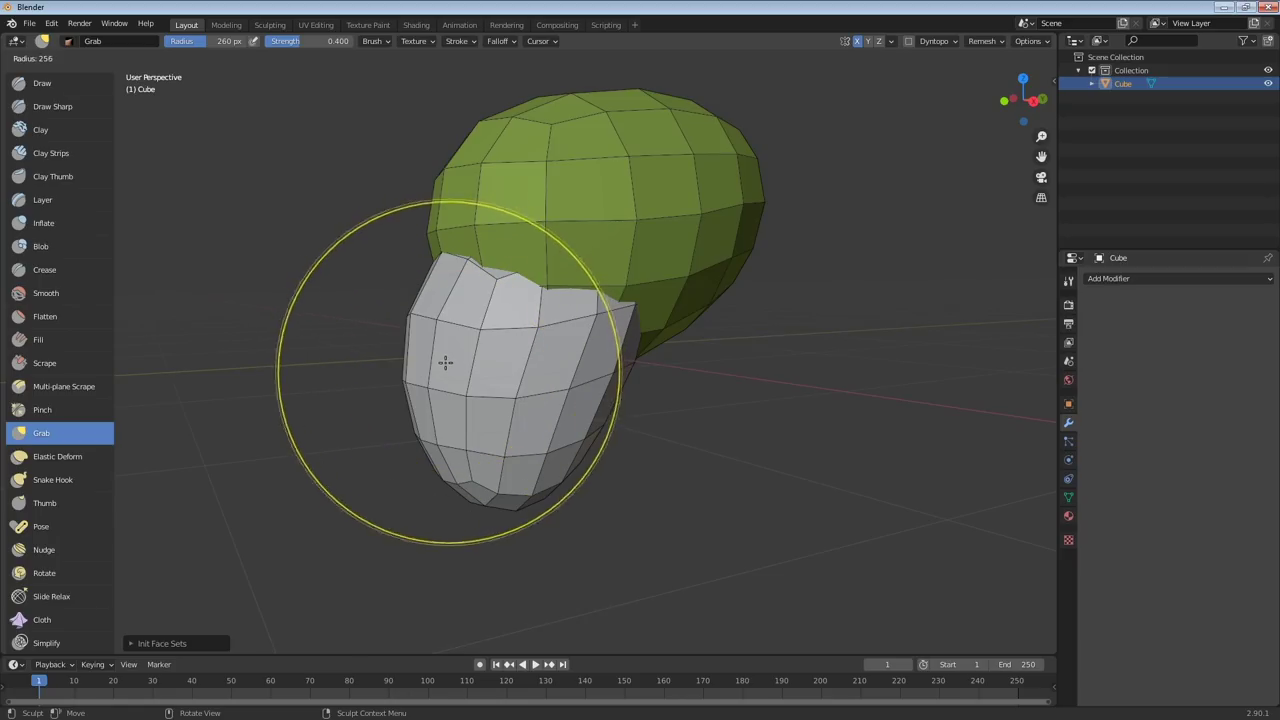
{"action": "left_click", "coordinate": [405, 375]}
{"action": "mouse_move", "coordinate": [485, 362]}
{"action": "middle_mouse_down"}
{"action": "mouse_move", "coordinate": [454, 352]}
{"action": "mouse_move", "coordinate": [560, 372]}
{"action": "middle_mouse_up"}
{"action": "key", "text": "f"}
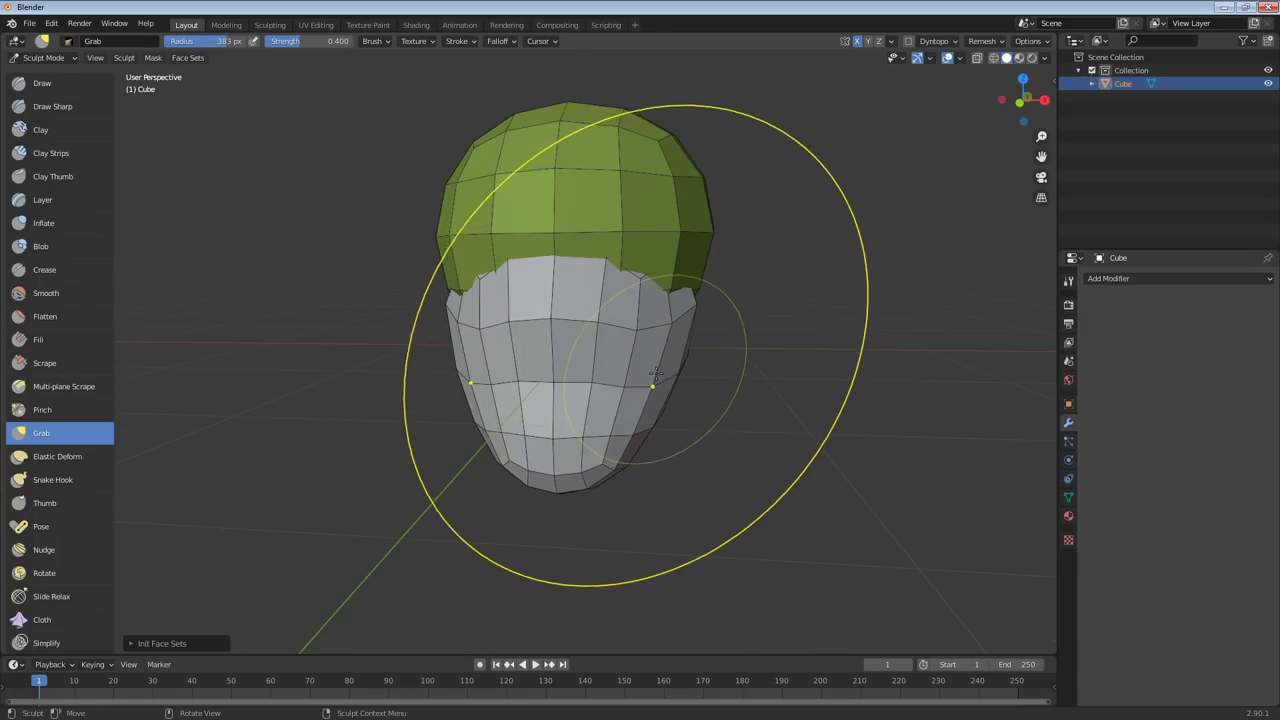
{"action": "left_click", "coordinate": [668, 381]}
{"action": "left_click_drag", "start_coordinate": [661, 385], "coordinate": [664, 385]}
Set the Grab brush radius to 265 px and pull the chin and jaw upward and forward
{"action": "middle_click_drag", "start_coordinate": [675, 388], "coordinate": [557, 372]}
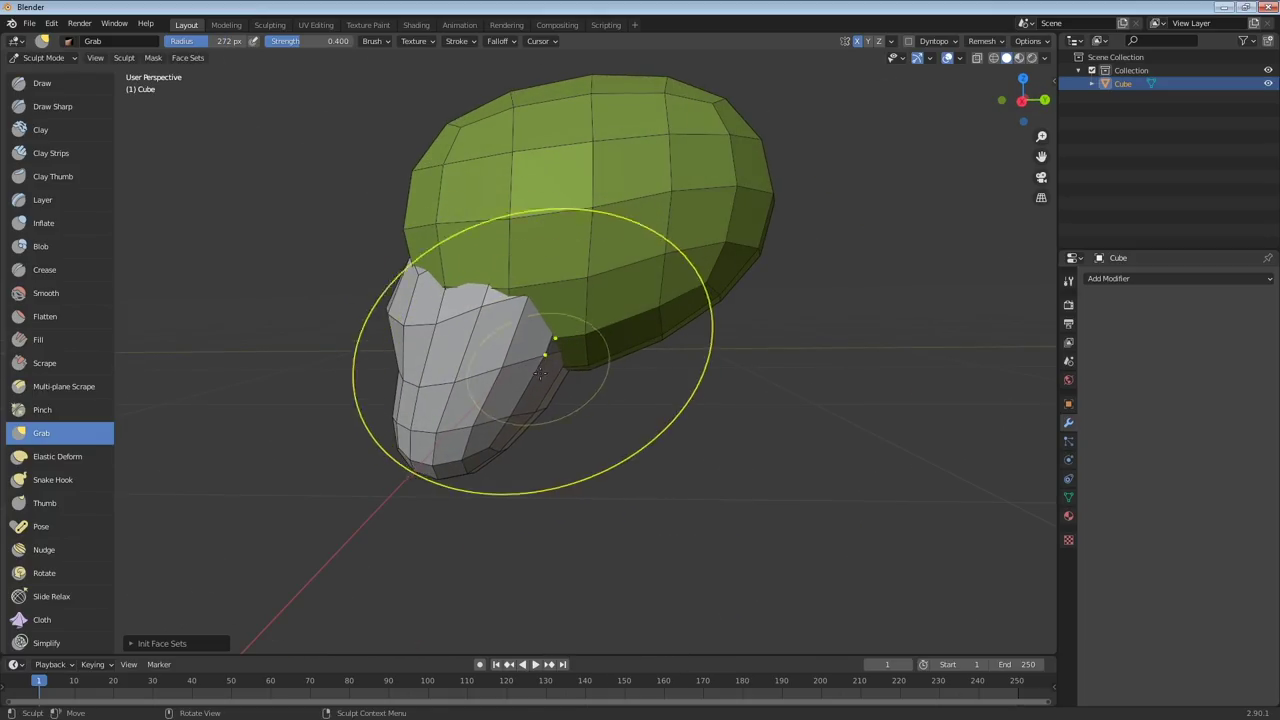
{"action": "mouse_move", "coordinate": [467, 460]}
{"action": "middle_mouse_down"}
{"action": "mouse_move", "coordinate": [428, 471]}
{"action": "mouse_move", "coordinate": [634, 400]}
{"action": "mouse_move", "coordinate": [510, 400]}
{"action": "mouse_move", "coordinate": [440, 420]}
{"action": "mouse_move", "coordinate": [417, 442]}
{"action": "mouse_move", "coordinate": [474, 457]}
{"action": "middle_mouse_up"}
{"action": "key", "text": "f"}
{"action": "left_click", "coordinate": [459, 409]}
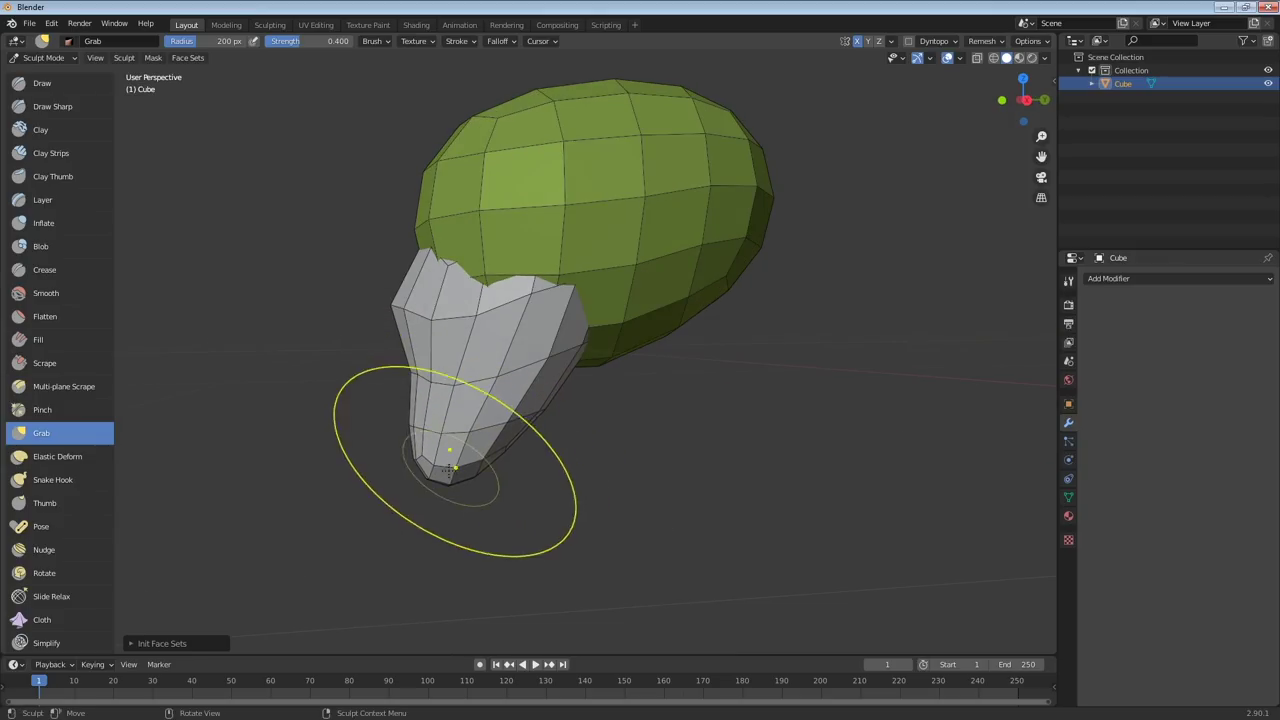
{"action": "key", "text": "f"}
{"action": "left_click", "coordinate": [471, 440]}
{"action": "mouse_move", "coordinate": [468, 441]}
{"action": "left_mouse_down"}
{"action": "mouse_move", "coordinate": [436, 440]}
{"action": "mouse_move", "coordinate": [448, 419]}
{"action": "left_mouse_up"}
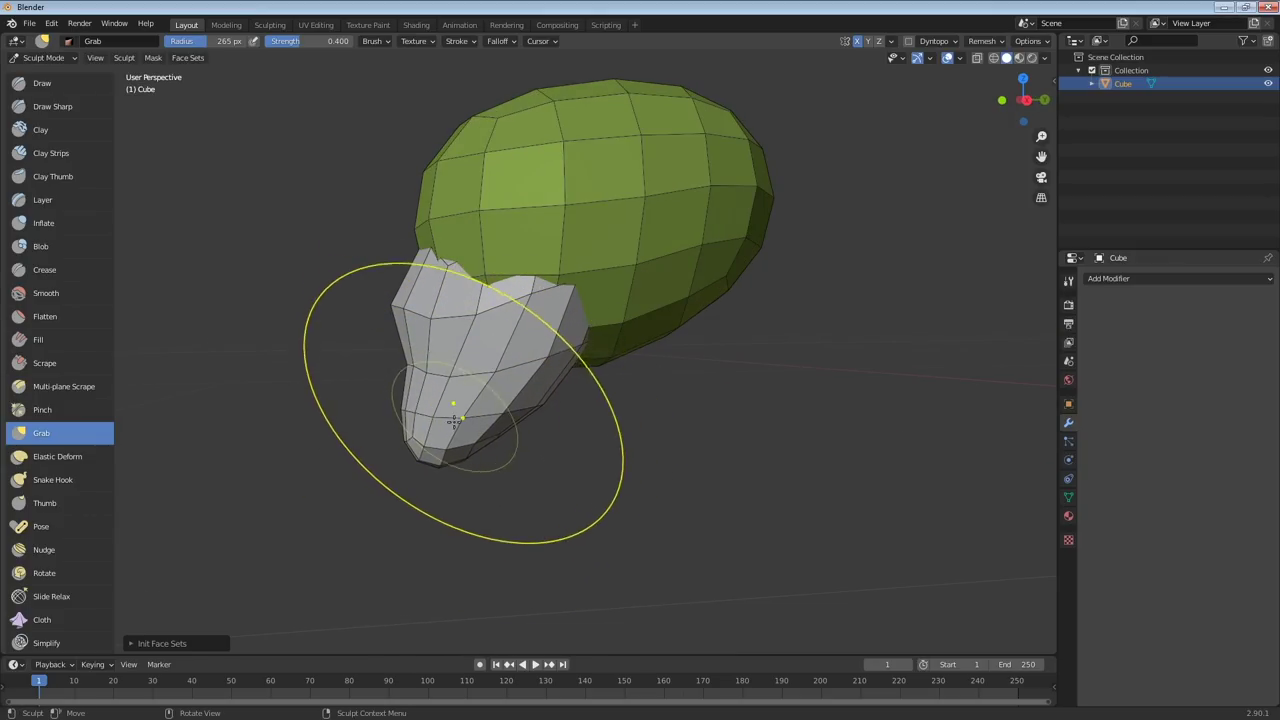
Set the Grab brush radius to 368 px and refine the cheeks, jaw and upper front of the face
{"action": "middle_click_drag", "start_coordinate": [497, 450], "coordinate": [632, 415]}
{"action": "key", "text": "f"}
{"action": "left_click", "coordinate": [705, 232]}
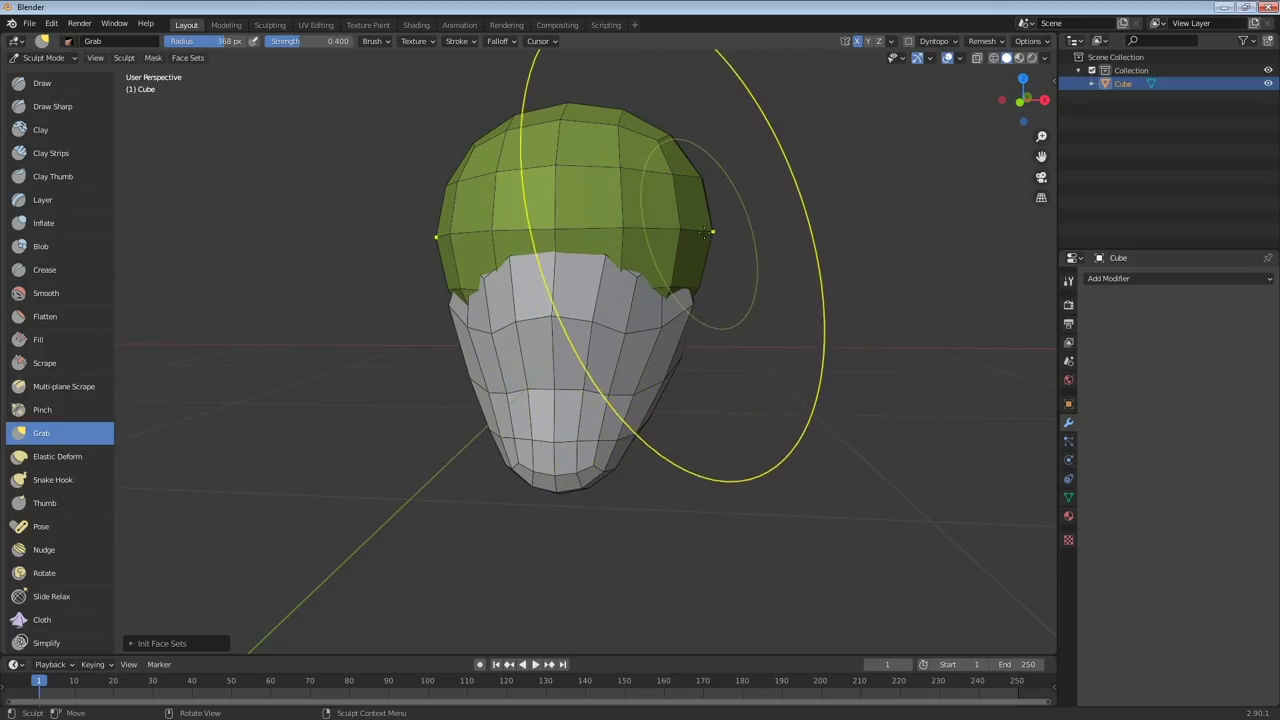
{"action": "mouse_move", "coordinate": [650, 215]}
{"action": "middle_mouse_down"}
{"action": "mouse_move", "coordinate": [603, 207]}
{"action": "mouse_move", "coordinate": [625, 318]}
{"action": "mouse_move", "coordinate": [577, 314]}
{"action": "middle_mouse_up"}
{"action": "left_click_drag", "start_coordinate": [577, 314], "coordinate": [574, 318]}
{"action": "left_click_drag", "start_coordinate": [546, 360], "coordinate": [552, 370]}
{"action": "left_click_drag", "start_coordinate": [472, 436], "coordinate": [484, 440]}
{"action": "left_click_drag", "start_coordinate": [461, 304], "coordinate": [467, 311]}
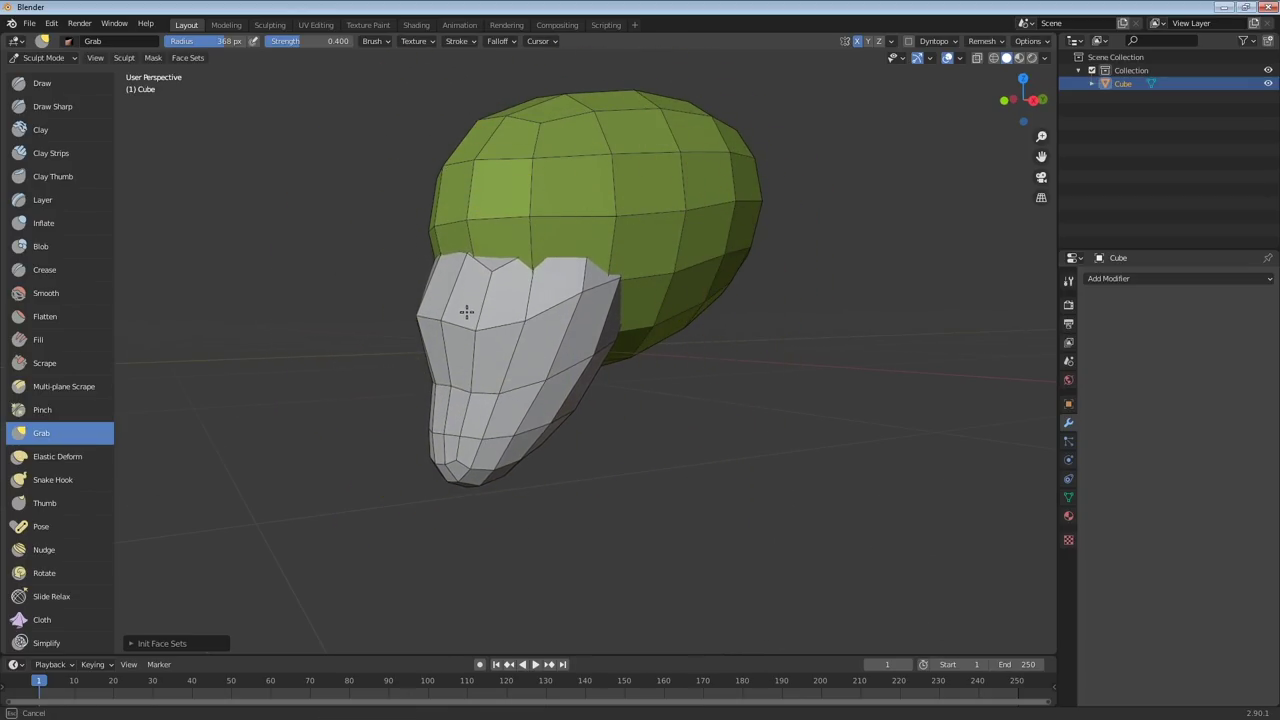
Pull the lower forehead forward with a 195 px Grab brush and shape the cranium's sides at 289 px
{"action": "middle_click_drag", "start_coordinate": [466, 311], "coordinate": [571, 320]}
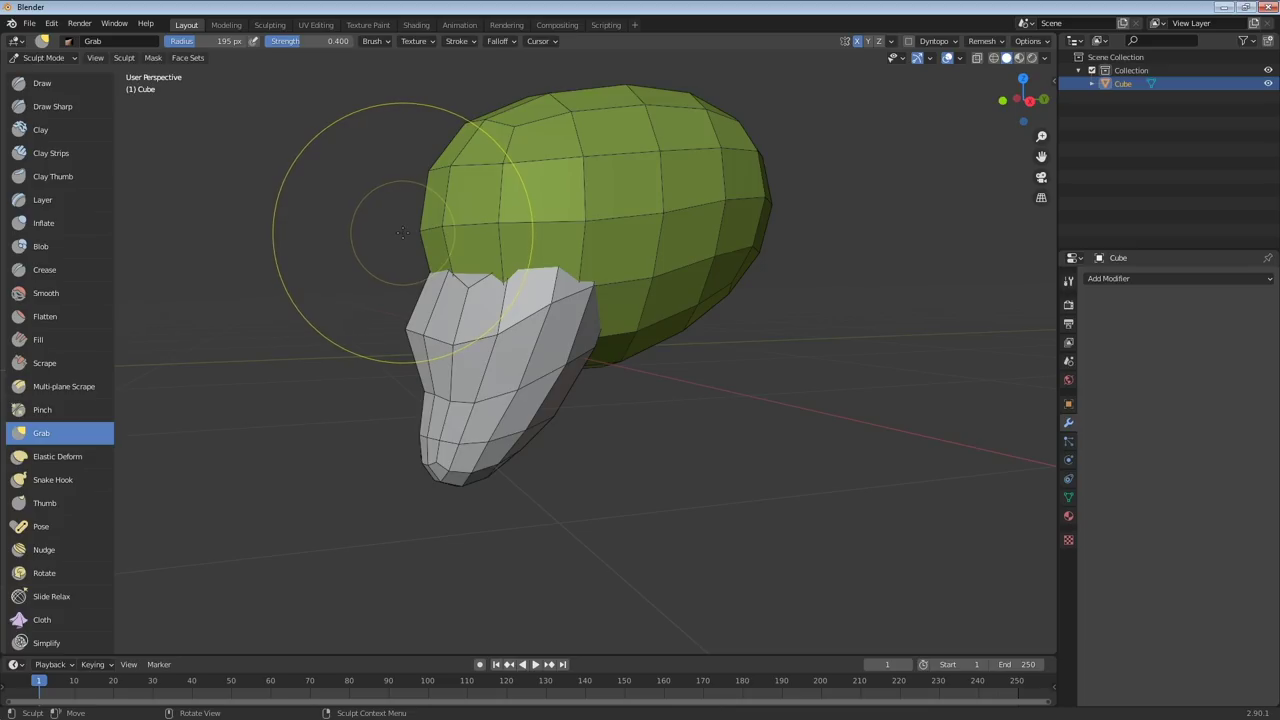
{"action": "left_click_drag", "start_coordinate": [404, 229], "coordinate": [425, 265]}
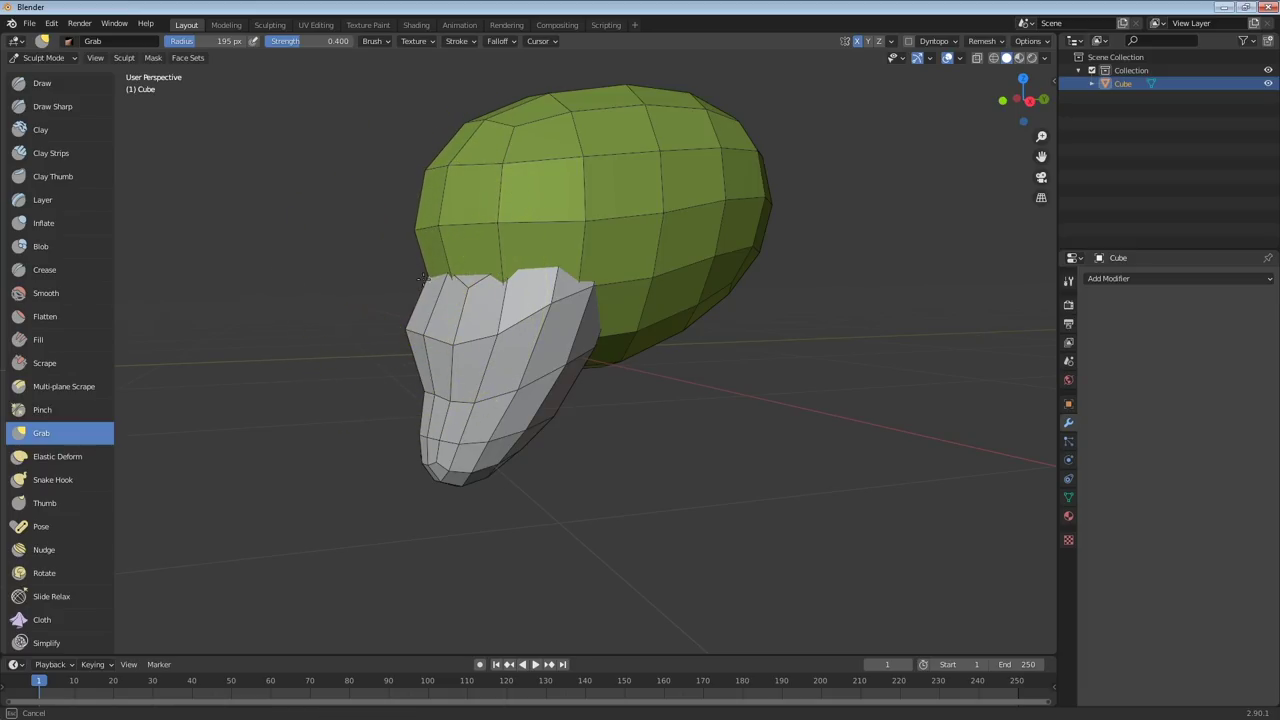
{"action": "mouse_move", "coordinate": [511, 347]}
{"action": "middle_mouse_down"}
{"action": "mouse_move", "coordinate": [600, 330]}
{"action": "mouse_move", "coordinate": [704, 270]}
{"action": "middle_mouse_up"}
{"action": "key", "text": "f"}
{"action": "left_click", "coordinate": [707, 280]}
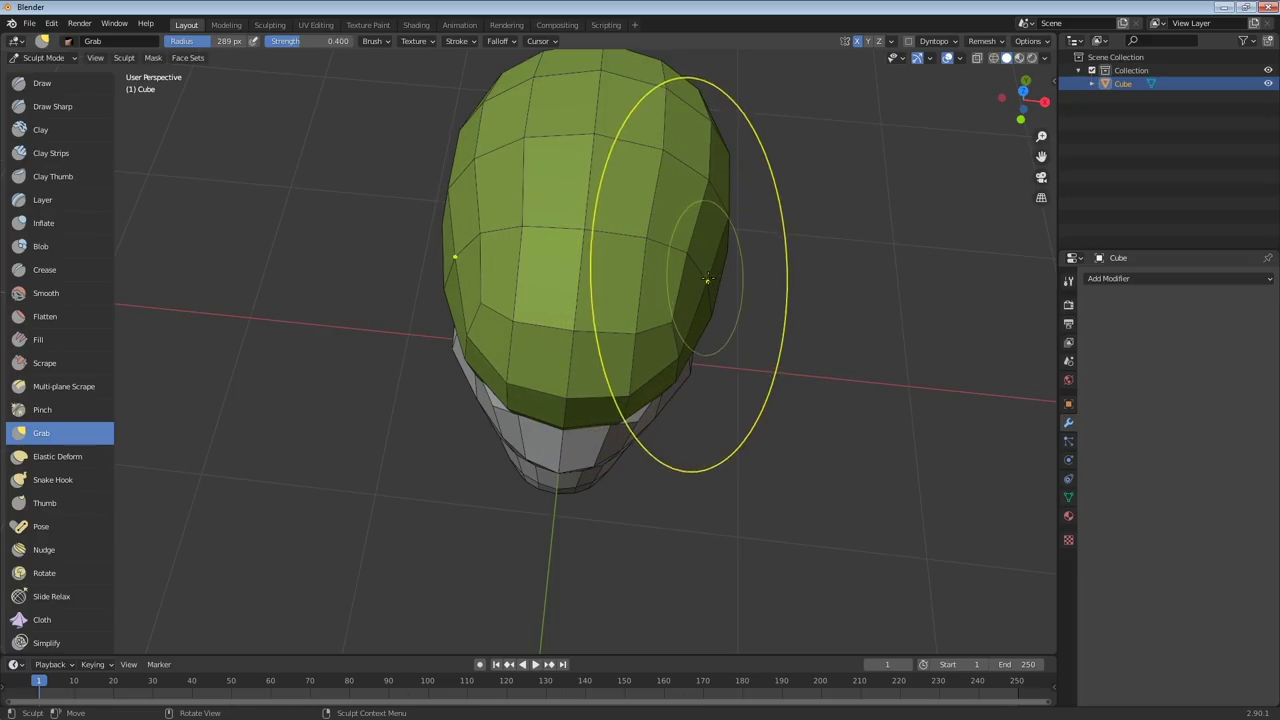
{"action": "middle_click_drag", "start_coordinate": [691, 271], "coordinate": [420, 125]}
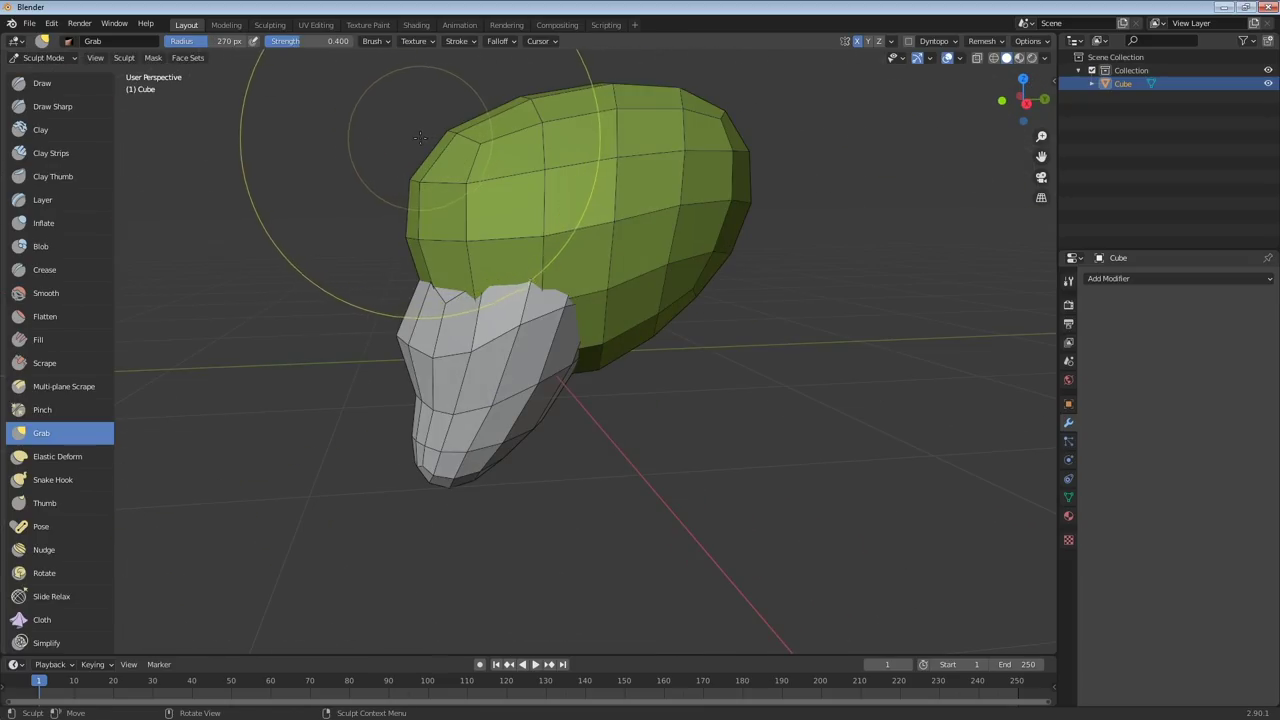
Reshape the upper forehead and top of the cranium with the Grab brush at radii of 270 px and 197 px
{"action": "left_click_drag", "start_coordinate": [594, 88], "coordinate": [601, 103]}
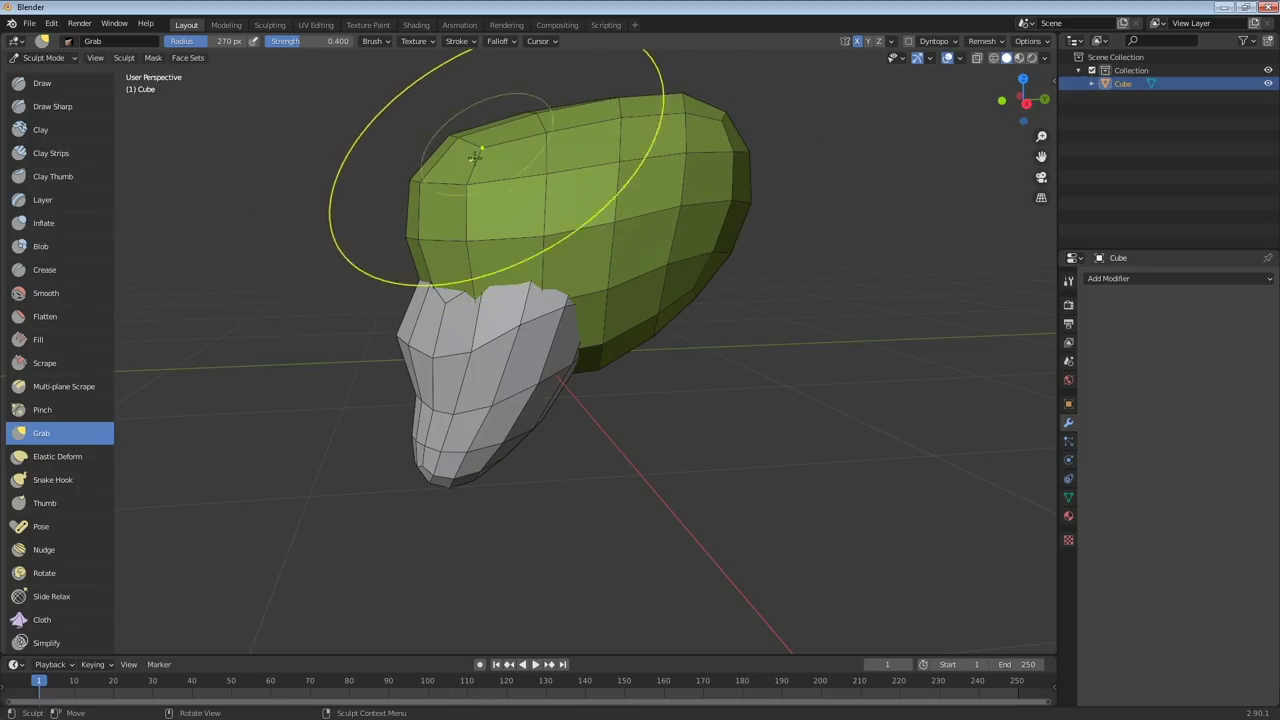
{"action": "mouse_move", "coordinate": [430, 220]}
{"action": "middle_mouse_down"}
{"action": "mouse_move", "coordinate": [475, 340]}
{"action": "mouse_move", "coordinate": [396, 157]}
{"action": "middle_mouse_up"}
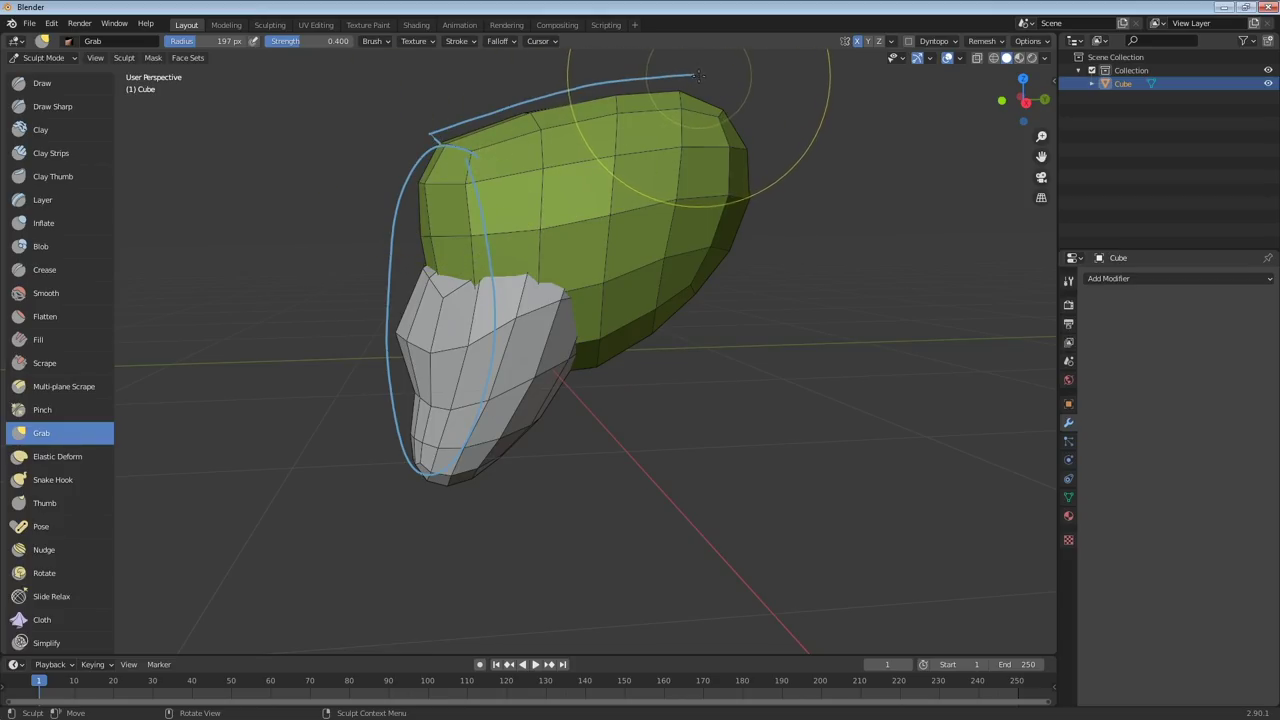
{"action": "left_click_drag", "start_coordinate": [450, 127], "coordinate": [389, 357]}
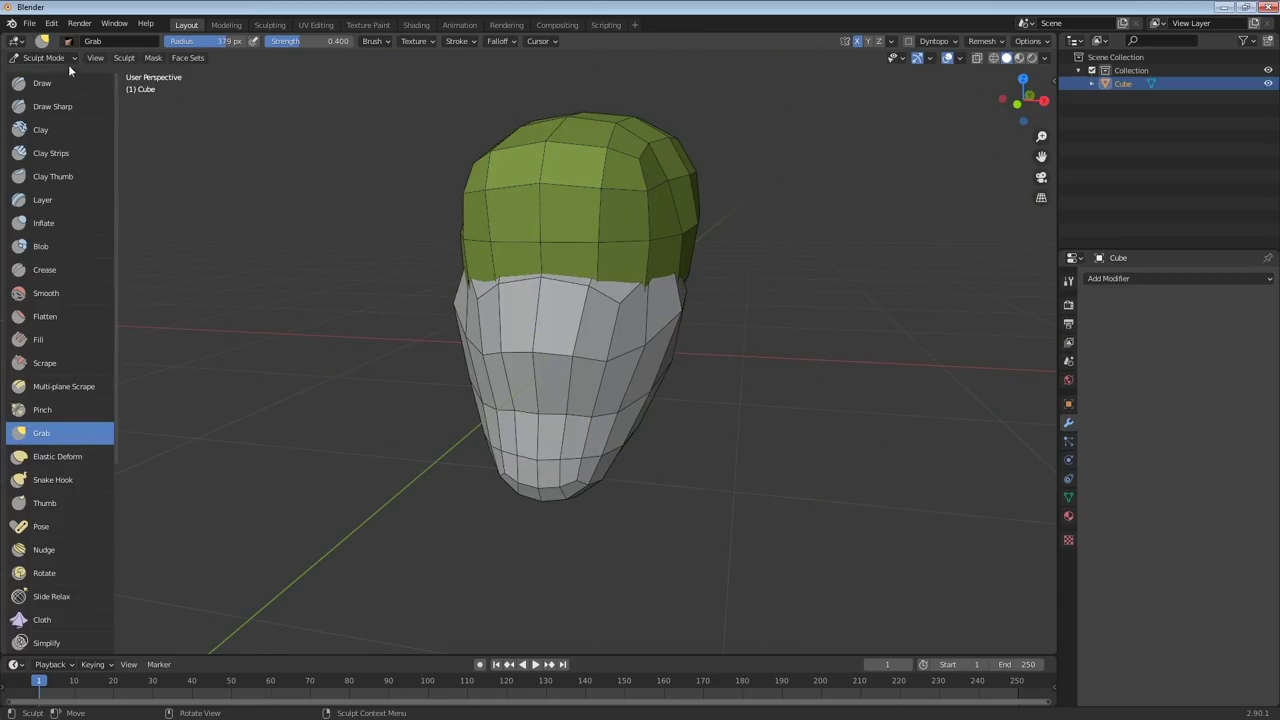
Switch to Object Mode and add a cylinder mesh with 16 vertices for the neck
{"action": "left_click", "coordinate": [66, 58]}
{"action": "left_click", "coordinate": [75, 76]}
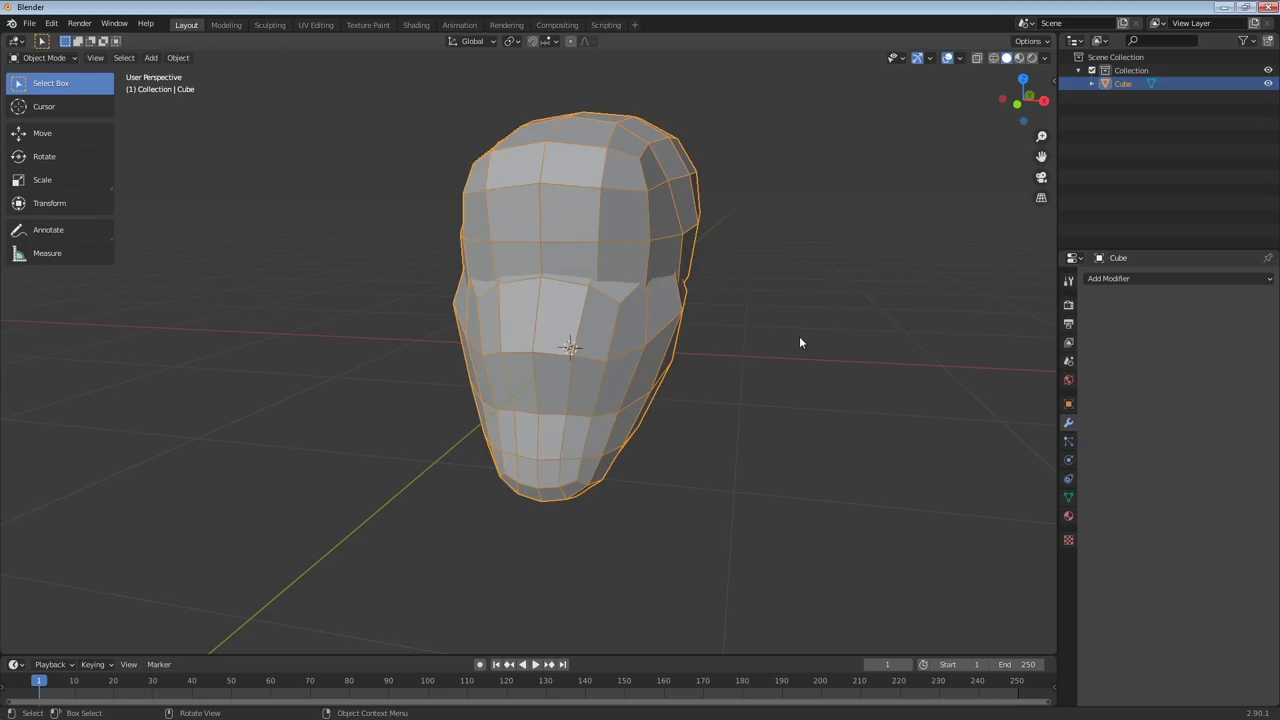
{"action": "middle_click_drag", "start_coordinate": [800, 336], "coordinate": [697, 329]}
{"action": "key", "text": "shift+a"}
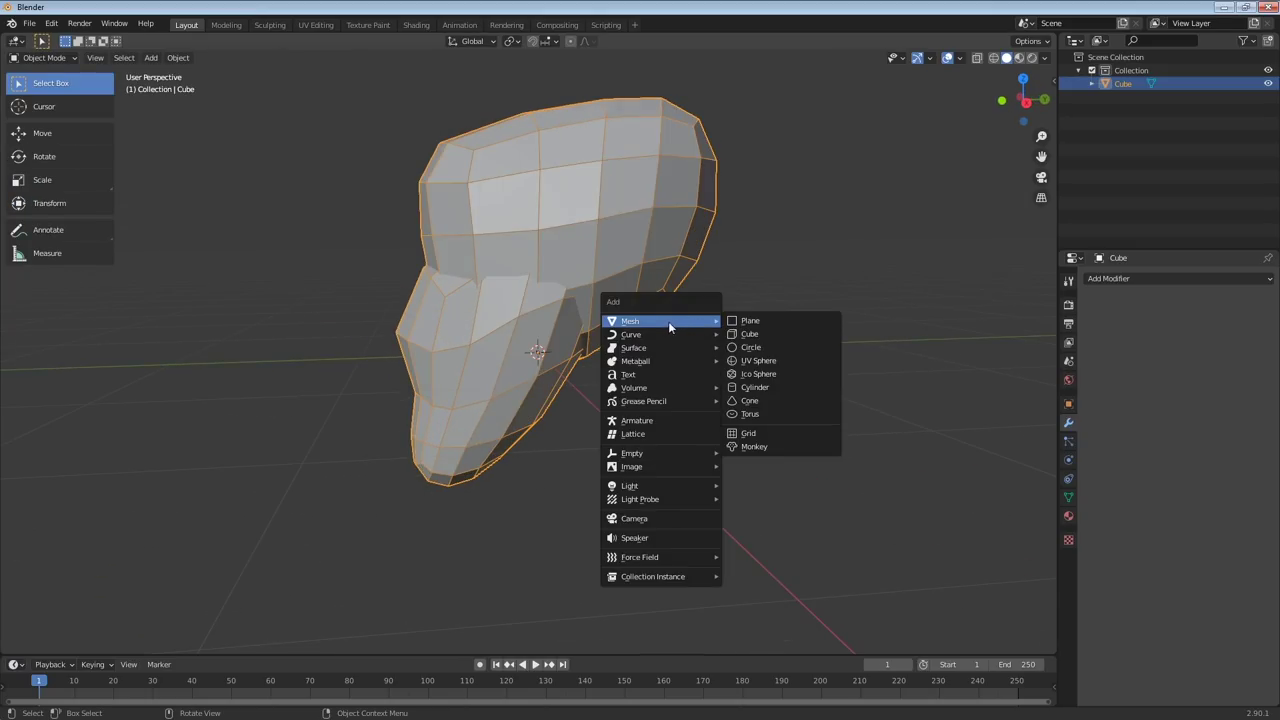
{"action": "left_click", "coordinate": [766, 390]}
{"action": "left_click", "coordinate": [191, 646]}
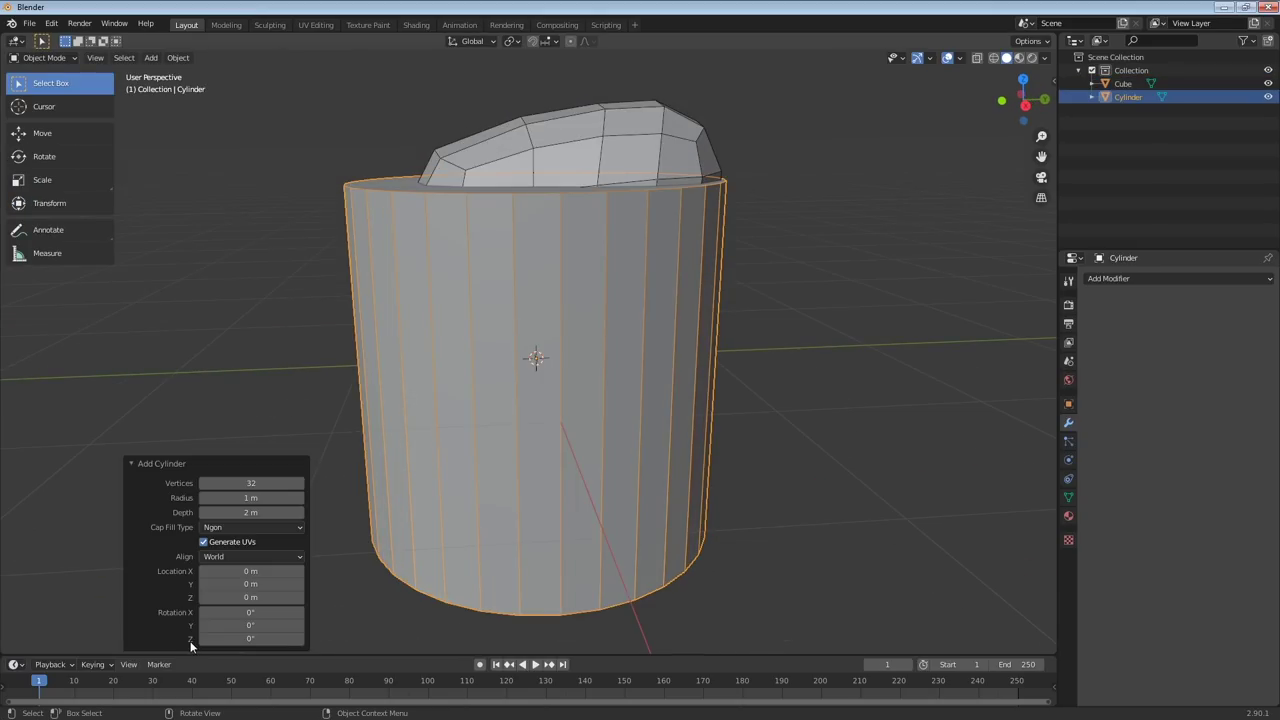
{"action": "mouse_move", "coordinate": [275, 483]}
{"action": "left_mouse_down"}
{"action": "mouse_move", "coordinate": [240, 483]}
{"action": "mouse_move", "coordinate": [268, 486]}
{"action": "left_mouse_up"}
{"action": "middle_click_drag", "start_coordinate": [668, 266], "coordinate": [558, 195]}
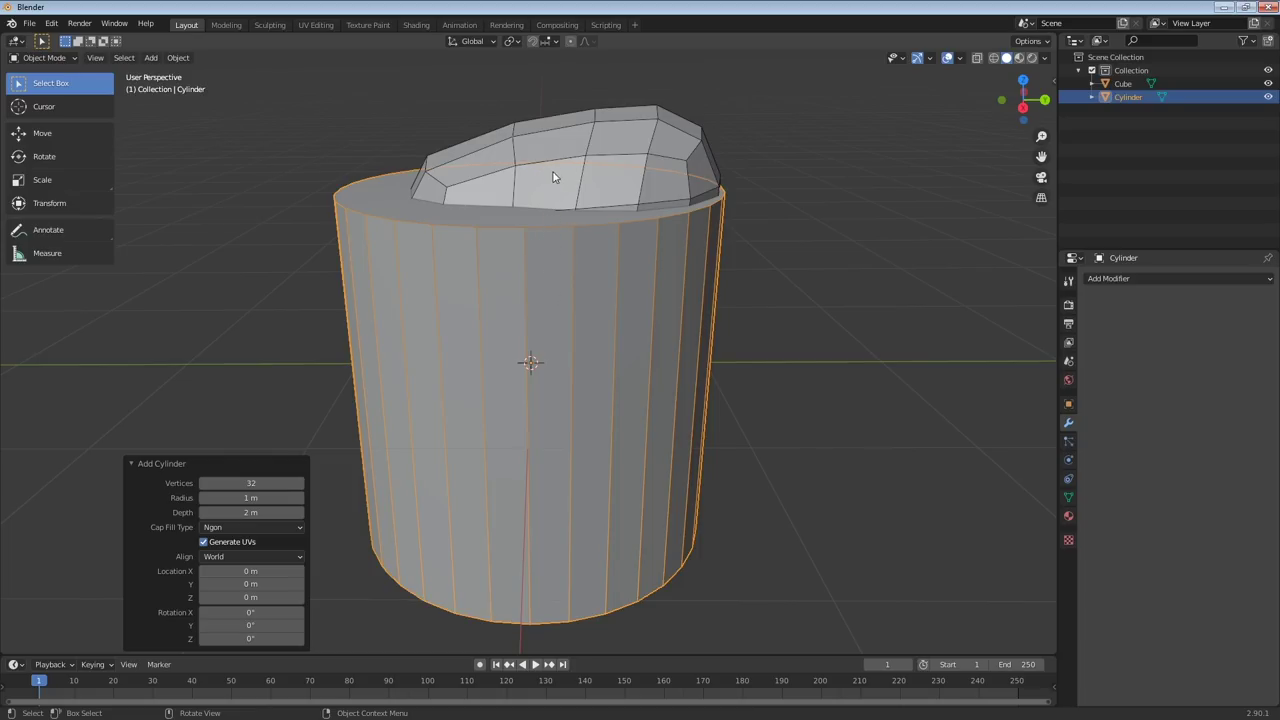
{"action": "mouse_move", "coordinate": [258, 483]}
{"action": "left_mouse_down"}
{"action": "mouse_move", "coordinate": [236, 484]}
{"action": "mouse_move", "coordinate": [251, 492]}
{"action": "left_mouse_up"}
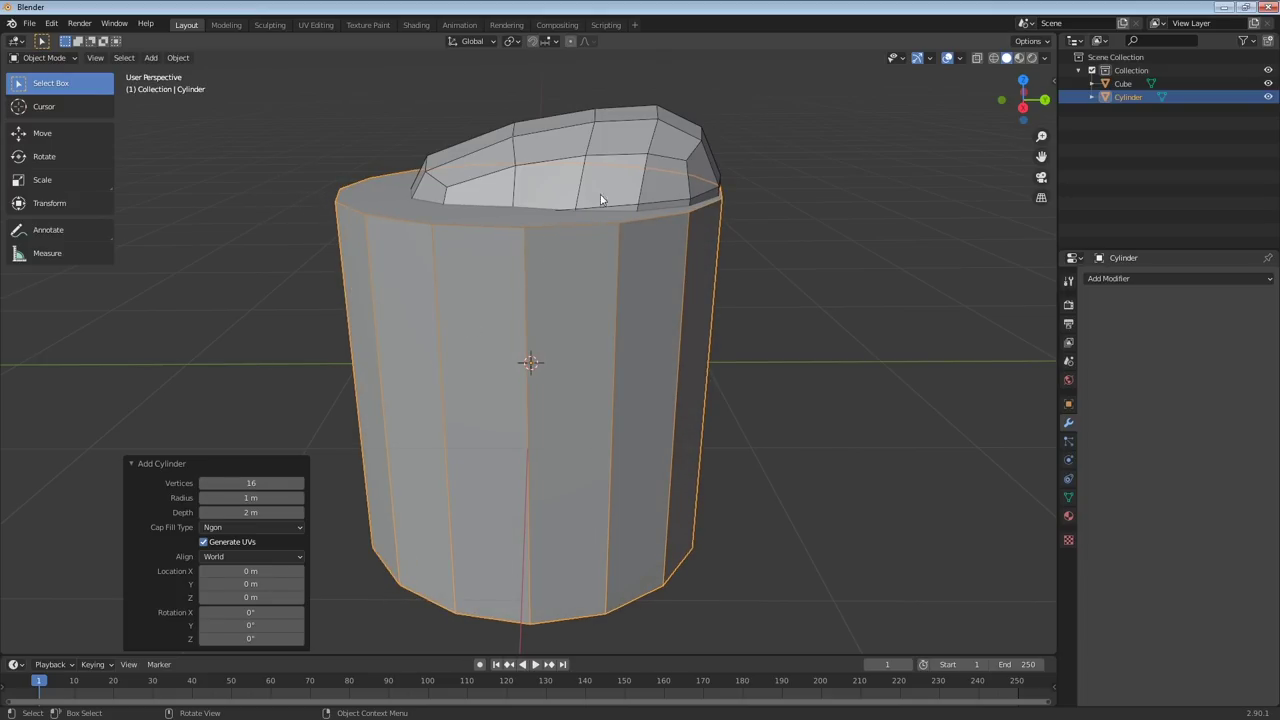
Scale the cylinder down to neck thickness and move it about 0.42 m along Y beneath the cranium
{"action": "mouse_move", "coordinate": [577, 248]}
{"action": "middle_mouse_down"}
{"action": "mouse_move", "coordinate": [531, 249]}
{"action": "mouse_move", "coordinate": [571, 246]}
{"action": "middle_mouse_up"}
{"action": "key", "text": "s"}
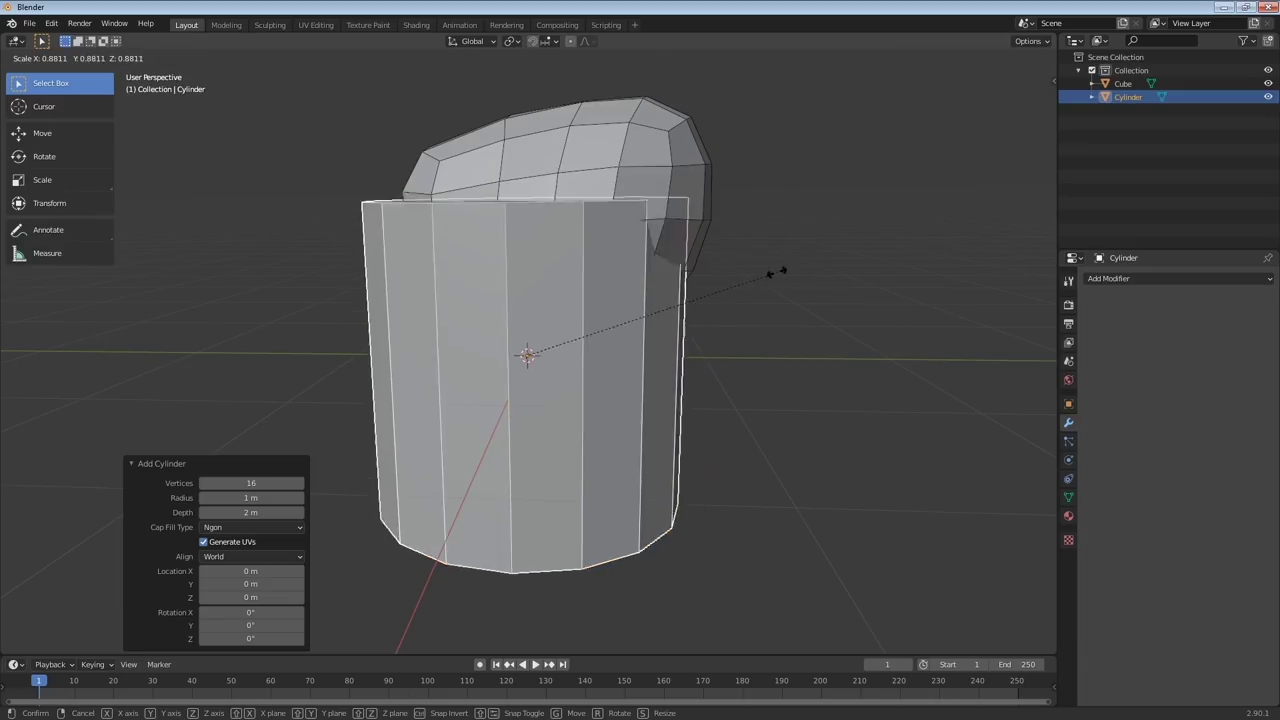
{"action": "left_click", "coordinate": [634, 288]}
{"action": "middle_click_drag", "start_coordinate": [639, 350], "coordinate": [653, 335]}
{"action": "key", "text": "g"}
{"action": "key", "text": "y"}
{"action": "left_click", "coordinate": [733, 334]}
Stretch the neck cylinder along Z and shift it about -0.17 m along Y
{"action": "key", "text": "s"}
{"action": "key", "text": "z"}
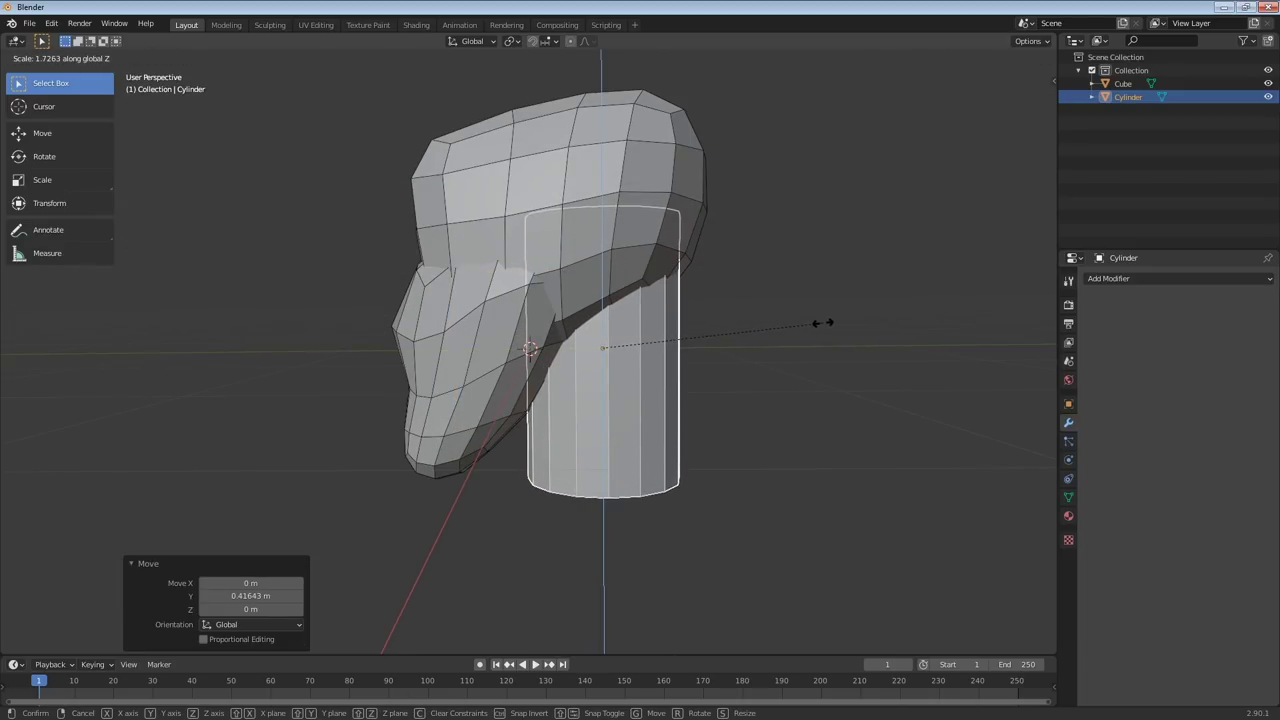
{"action": "left_click", "coordinate": [822, 323]}
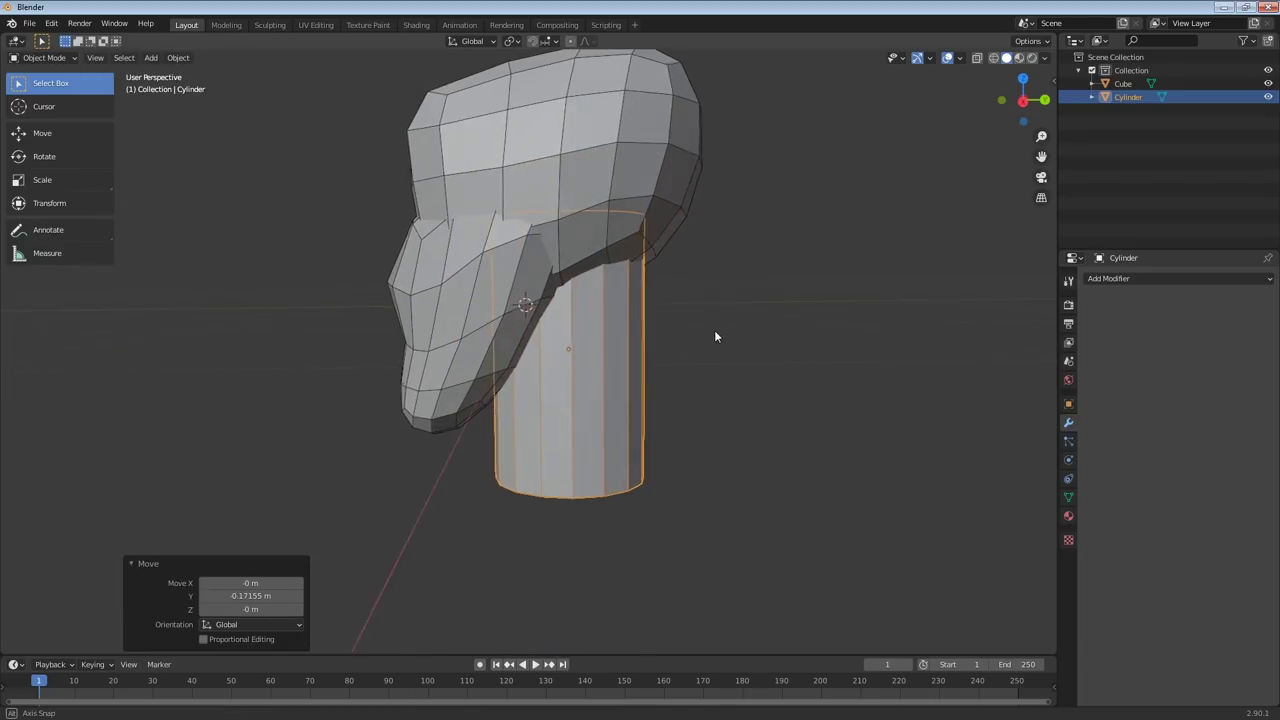
{"action": "middle_click_drag", "start_coordinate": [714, 331], "coordinate": [710, 331]}
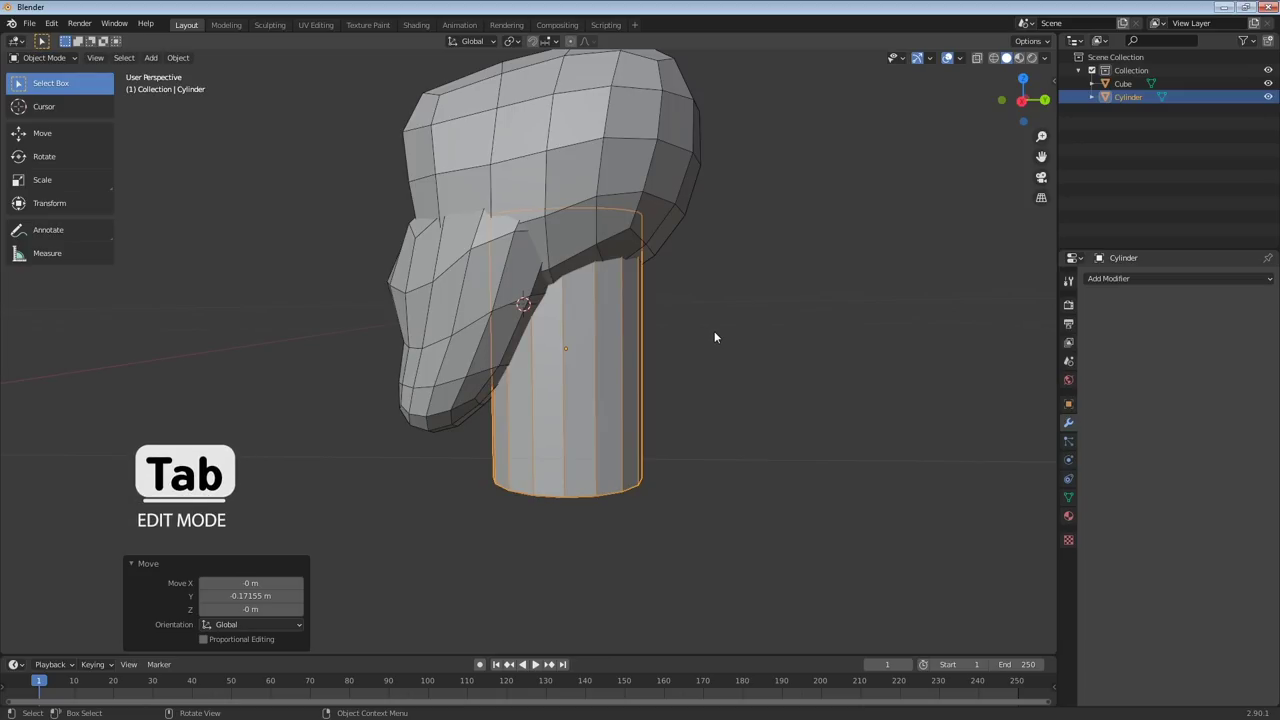
Cut four evenly spaced horizontal edge loops around the neck cylinder in Edit Mode, then return to Object Mode
{"action": "key", "text": "Tab"}
{"action": "key", "text": "ctrl+r"}
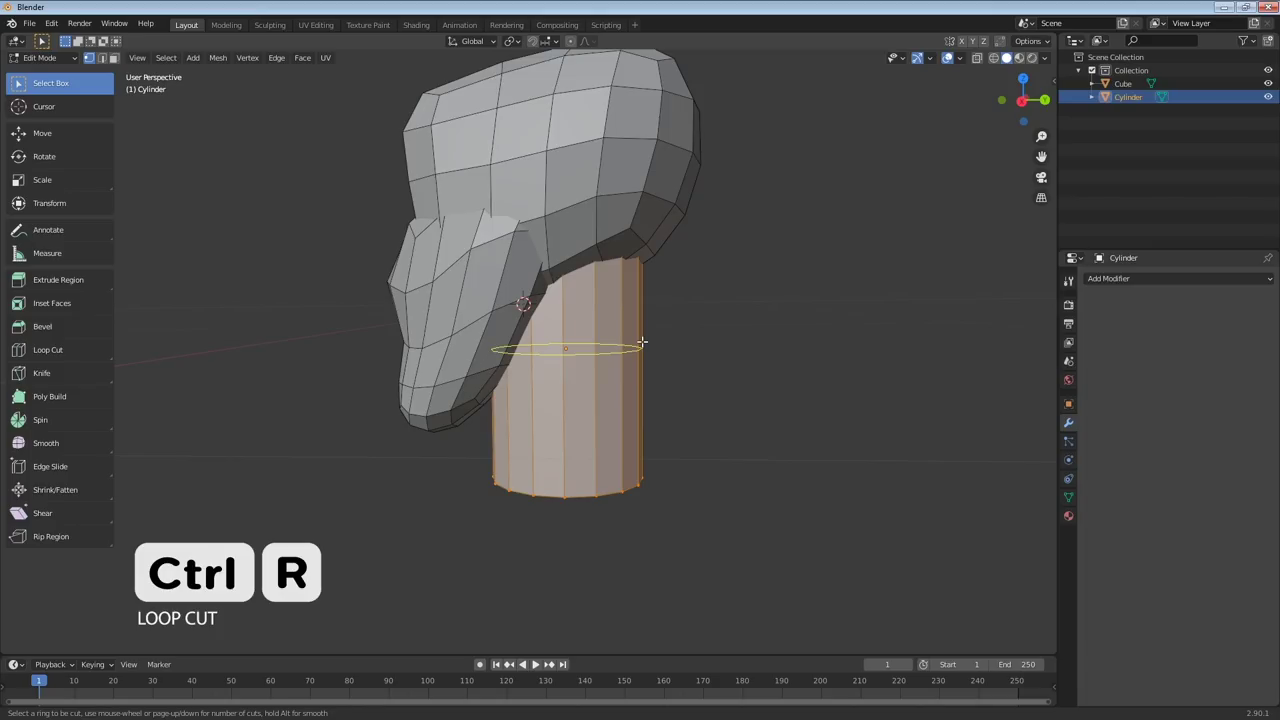
{"action": "scroll", "coordinate": [642, 343], "scroll_direction": "up", "scroll_amount": 5}
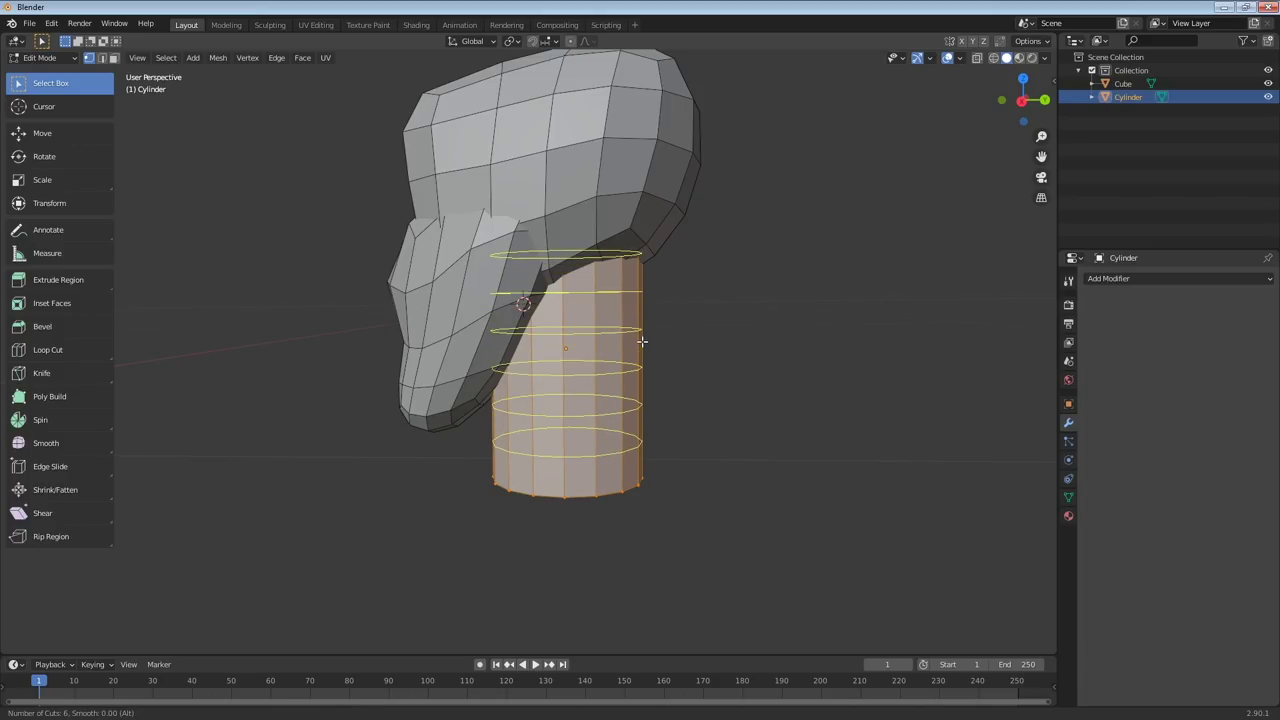
{"action": "left_click", "coordinate": [640, 342]}
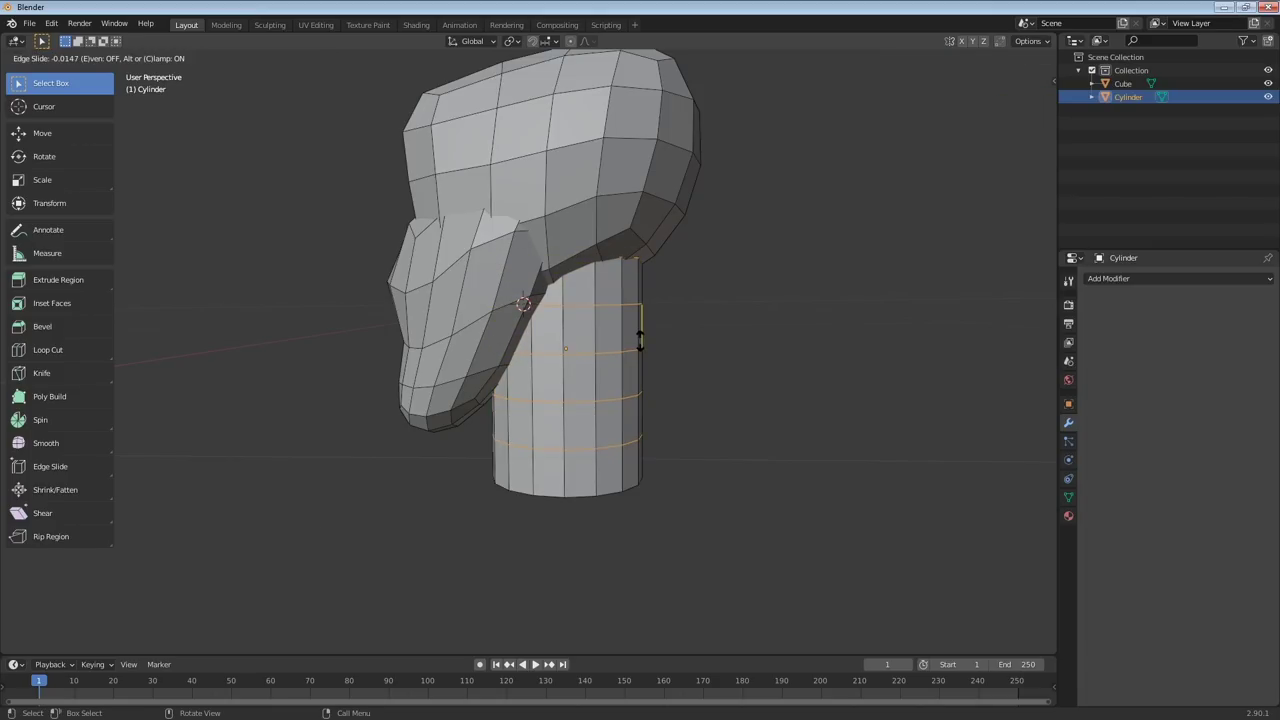
{"action": "right_click", "coordinate": [650, 338]}
{"action": "left_click", "coordinate": [716, 359]}
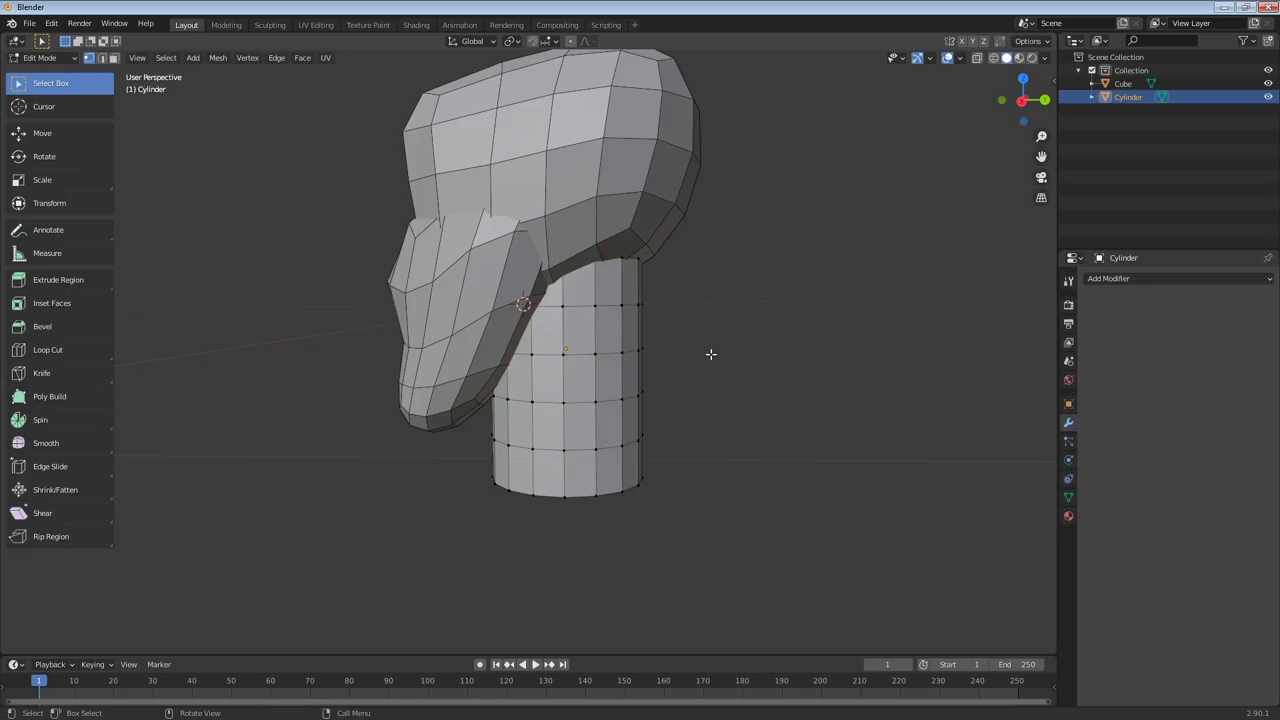
{"action": "key", "text": "Tab"}
Join the neck cylinder to the head mesh, with the head as the active object
{"action": "middle_click_drag", "start_coordinate": [709, 352], "coordinate": [684, 384]}
{"action": "left_click", "coordinate": [615, 152], "text": "shift"}
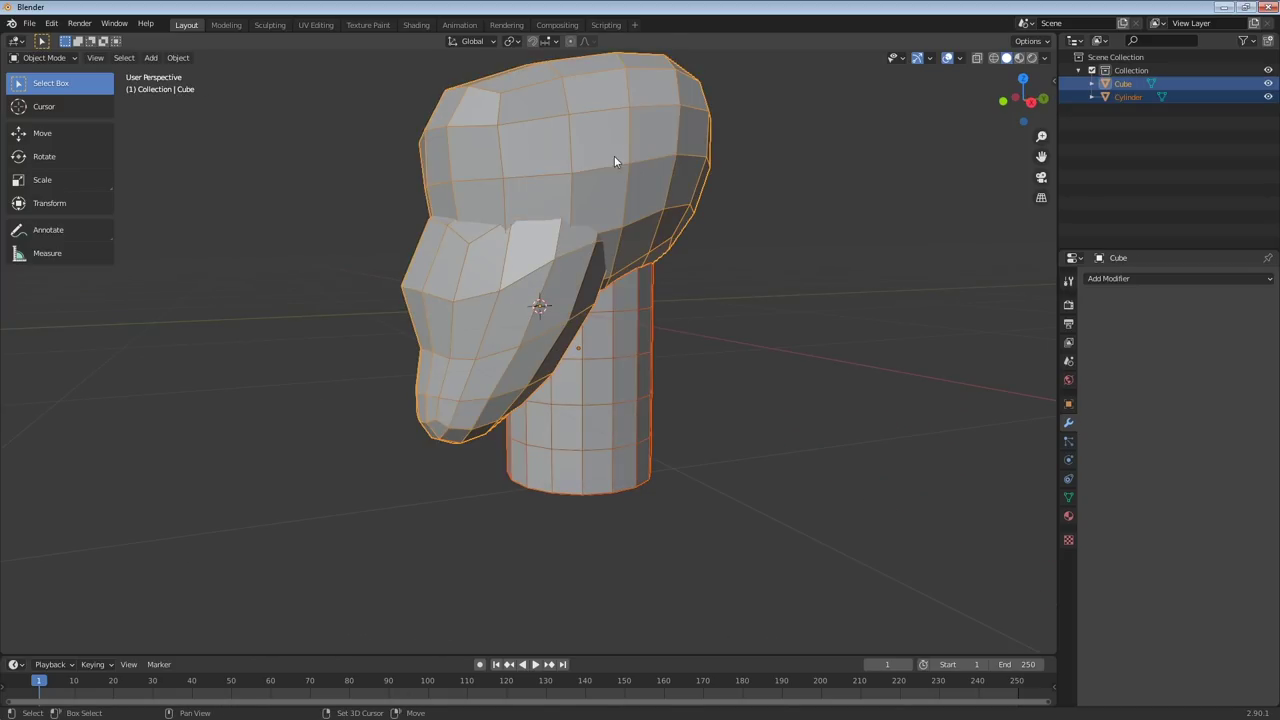
{"action": "key", "text": "ctrl+j"}
Move the joined head and neck up about 0.92 m along Z
{"action": "middle_click_drag", "start_coordinate": [671, 325], "coordinate": [642, 333]}
{"action": "key", "text": "g"}
{"action": "key", "text": "z"}
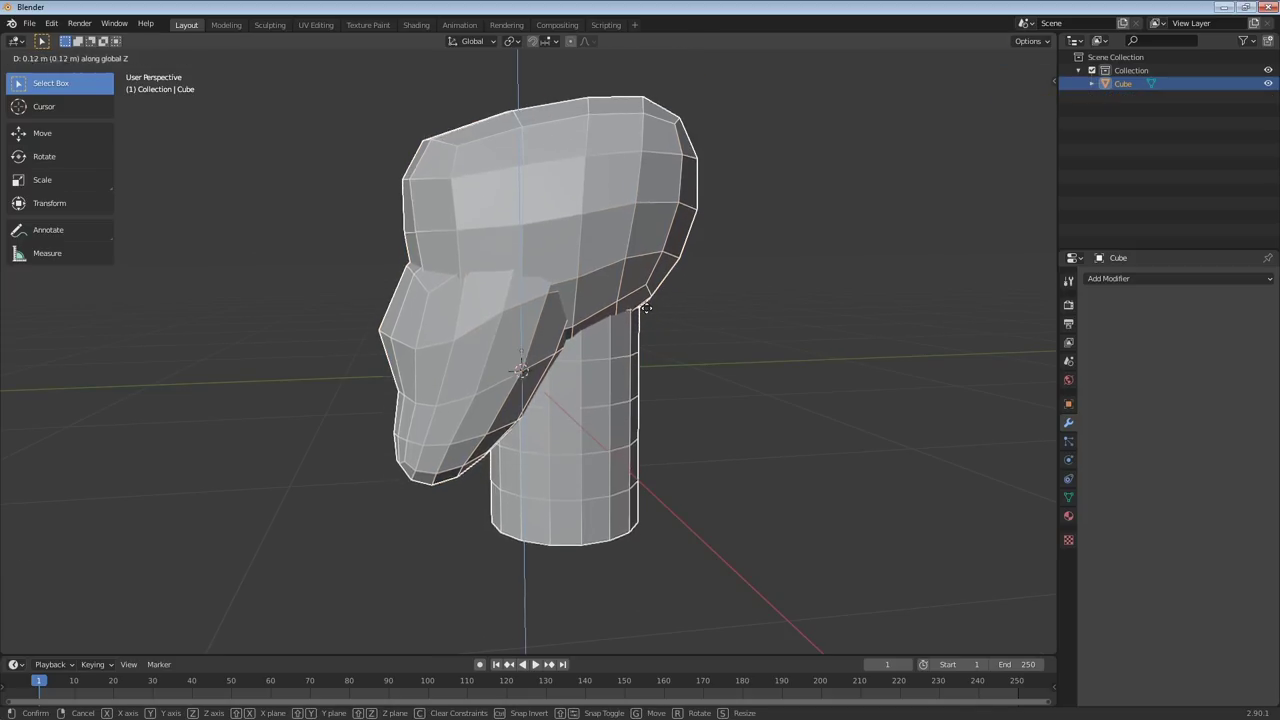
{"action": "left_click", "coordinate": [673, 230]}
{"action": "middle_click_drag", "start_coordinate": [672, 230], "coordinate": [452, 479]}
{"action": "middle_click_drag", "start_coordinate": [640, 406], "coordinate": [667, 342]}
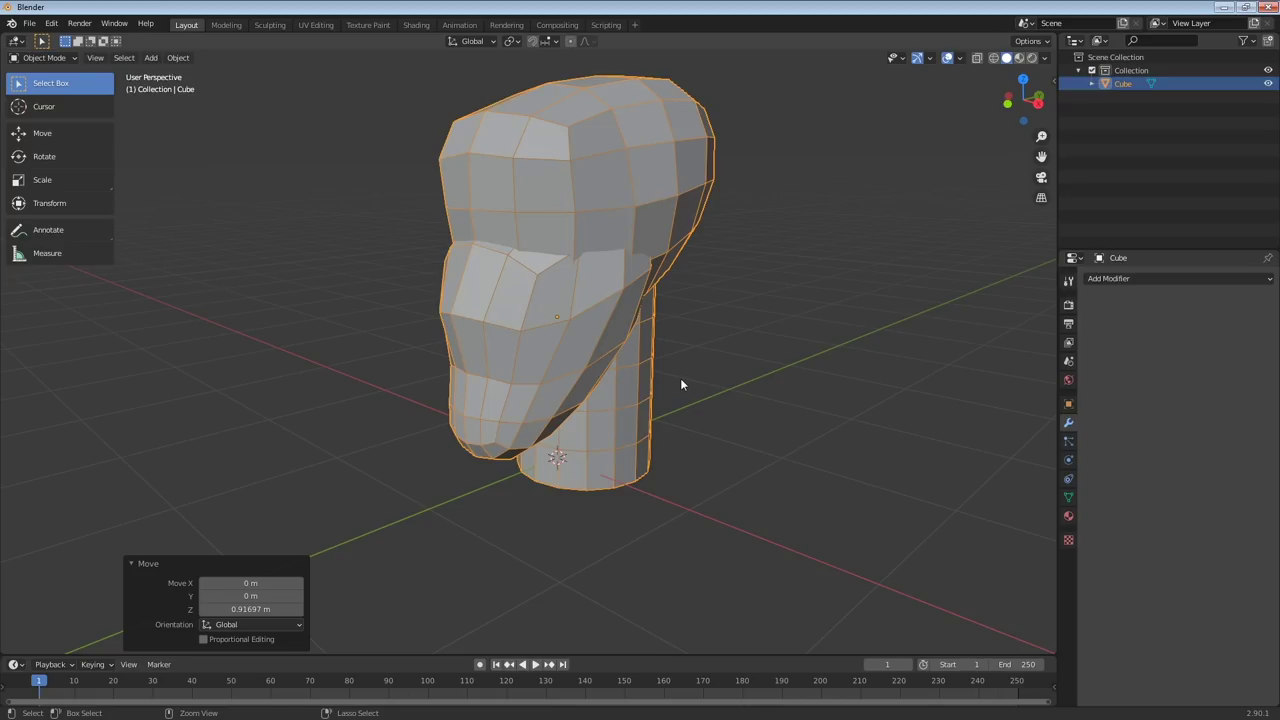
Switch the joined head to Sculpt Mode and set the Grab brush radius to 478 px
{"action": "key", "text": "ctrl+Tab"}
{"action": "left_click", "coordinate": [678, 452]}
{"action": "mouse_move", "coordinate": [697, 364]}
{"action": "middle_mouse_down"}
{"action": "mouse_move", "coordinate": [620, 390]}
{"action": "mouse_move", "coordinate": [586, 343]}
{"action": "middle_mouse_up"}
{"action": "key", "text": "f"}
Sketch annotation guide lines over the neck showing its backward slant and angled lower end
{"action": "left_click_drag", "start_coordinate": [554, 278], "coordinate": [649, 494]}
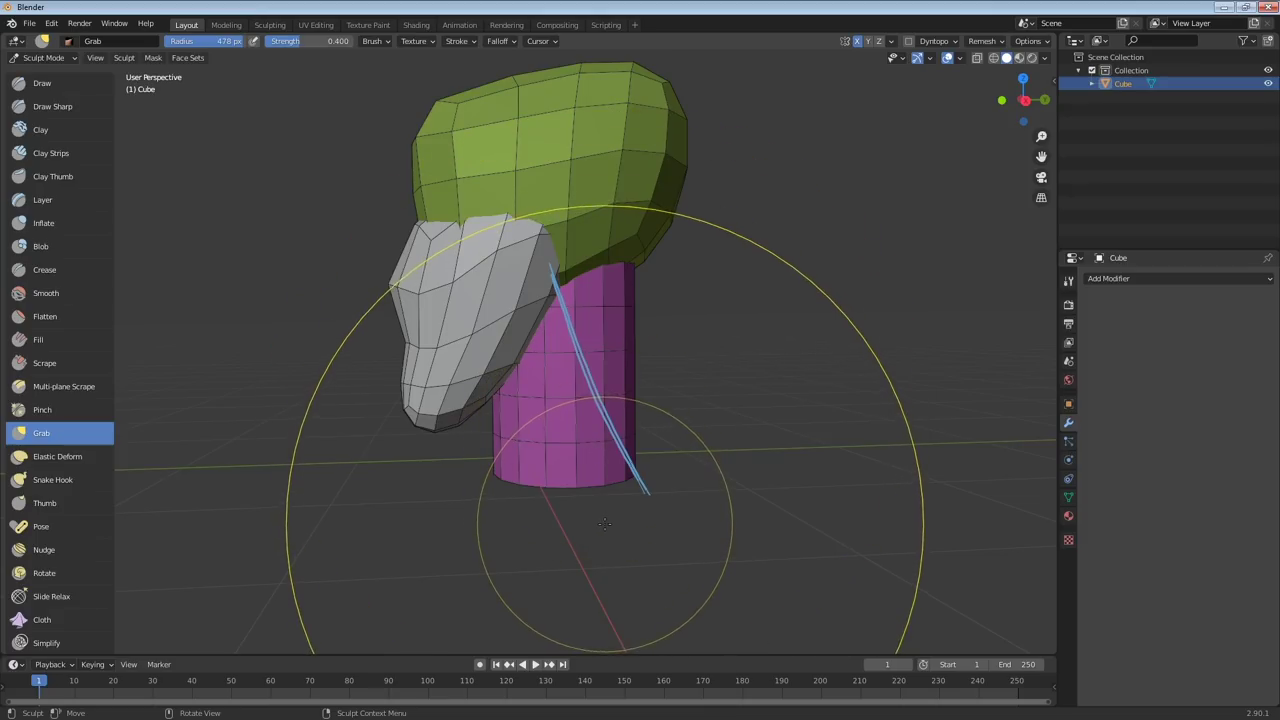
{"action": "middle_click_drag", "start_coordinate": [713, 398], "coordinate": [697, 388]}
{"action": "mouse_move", "coordinate": [479, 476]}
{"action": "left_mouse_down"}
{"action": "mouse_move", "coordinate": [642, 475]}
{"action": "mouse_move", "coordinate": [537, 546]}
{"action": "left_mouse_up"}
{"action": "mouse_move", "coordinate": [641, 479]}
{"action": "left_mouse_down"}
{"action": "mouse_move", "coordinate": [553, 548]}
{"action": "mouse_move", "coordinate": [510, 466]}
{"action": "mouse_move", "coordinate": [495, 350]}
{"action": "mouse_move", "coordinate": [592, 304]}
{"action": "mouse_move", "coordinate": [602, 204]}
{"action": "left_mouse_up"}
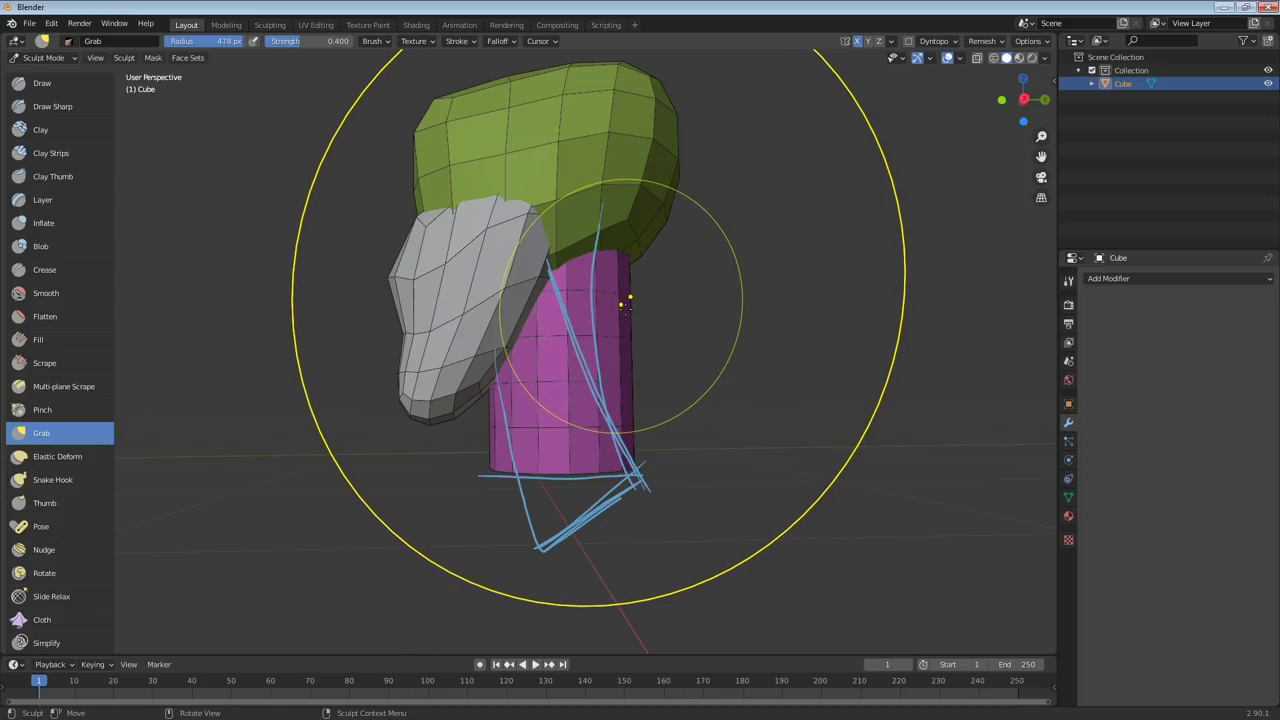
{"action": "key", "text": "ctrl+z"}
Tilt the lower end of the neck backward with the 478 px Grab brush
{"action": "left_click_drag", "start_coordinate": [602, 465], "coordinate": [648, 460]}
{"action": "left_click_drag", "start_coordinate": [529, 458], "coordinate": [536, 508]}
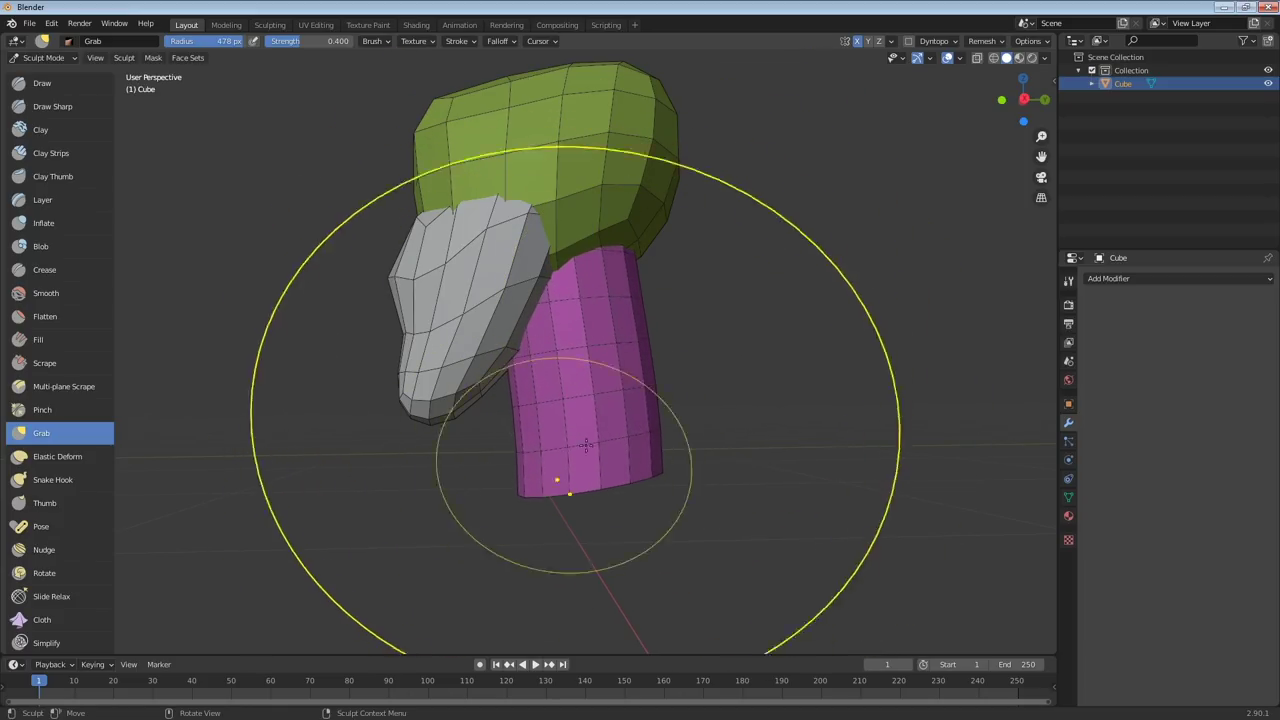
{"action": "key", "text": "ctrl+z"}
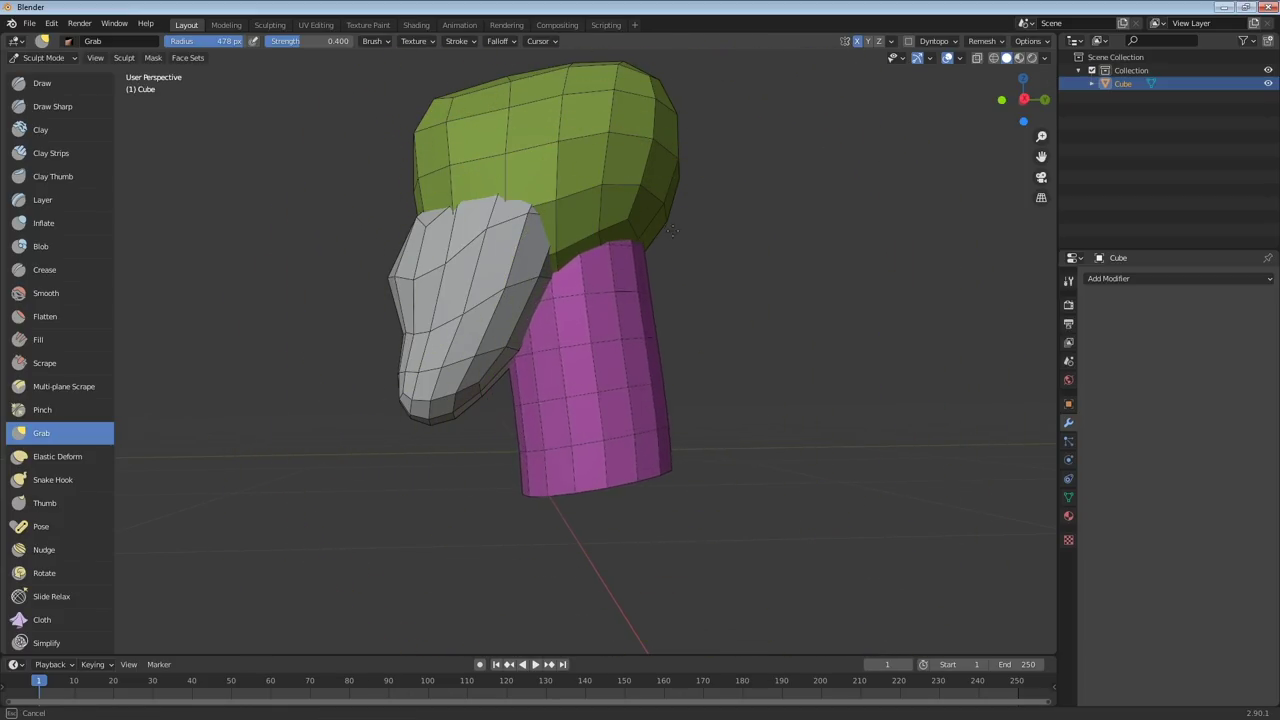
Set the Grab brush radius to 293 px and pull the front of the neck back and its lower edge down
{"action": "key", "text": "f"}
{"action": "left_click", "coordinate": [512, 380]}
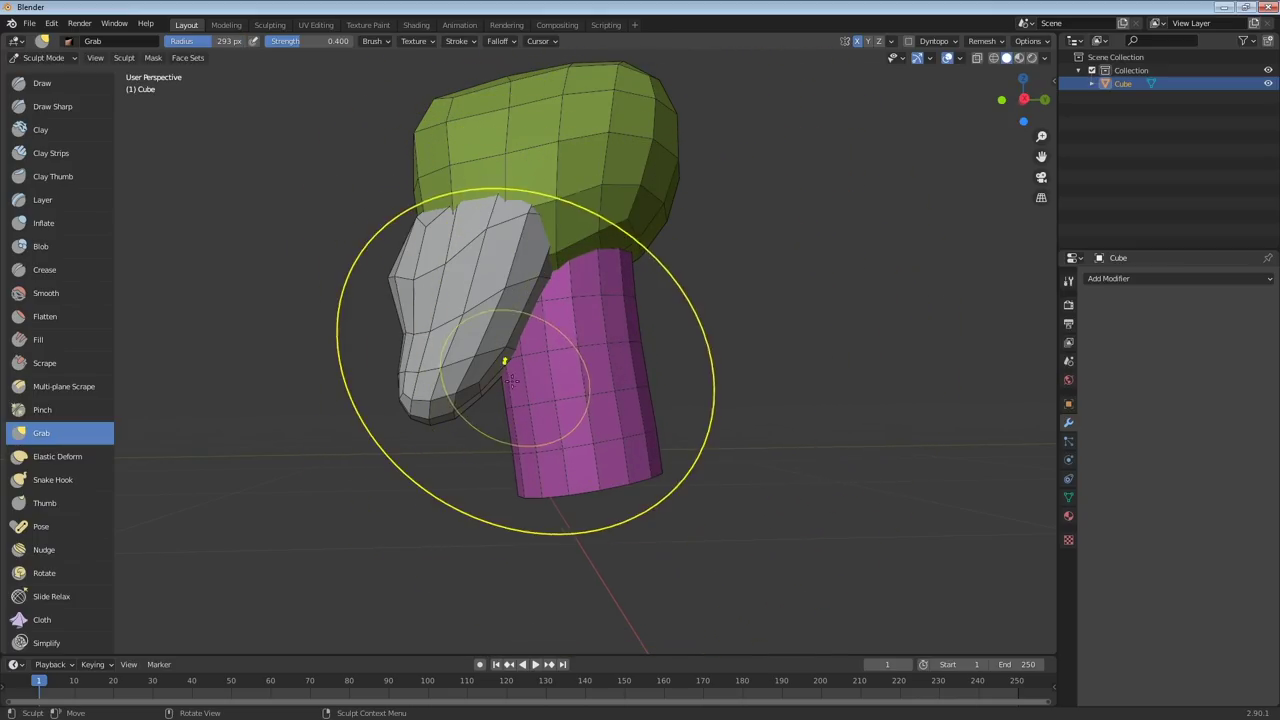
{"action": "left_click_drag", "start_coordinate": [512, 423], "coordinate": [530, 458]}
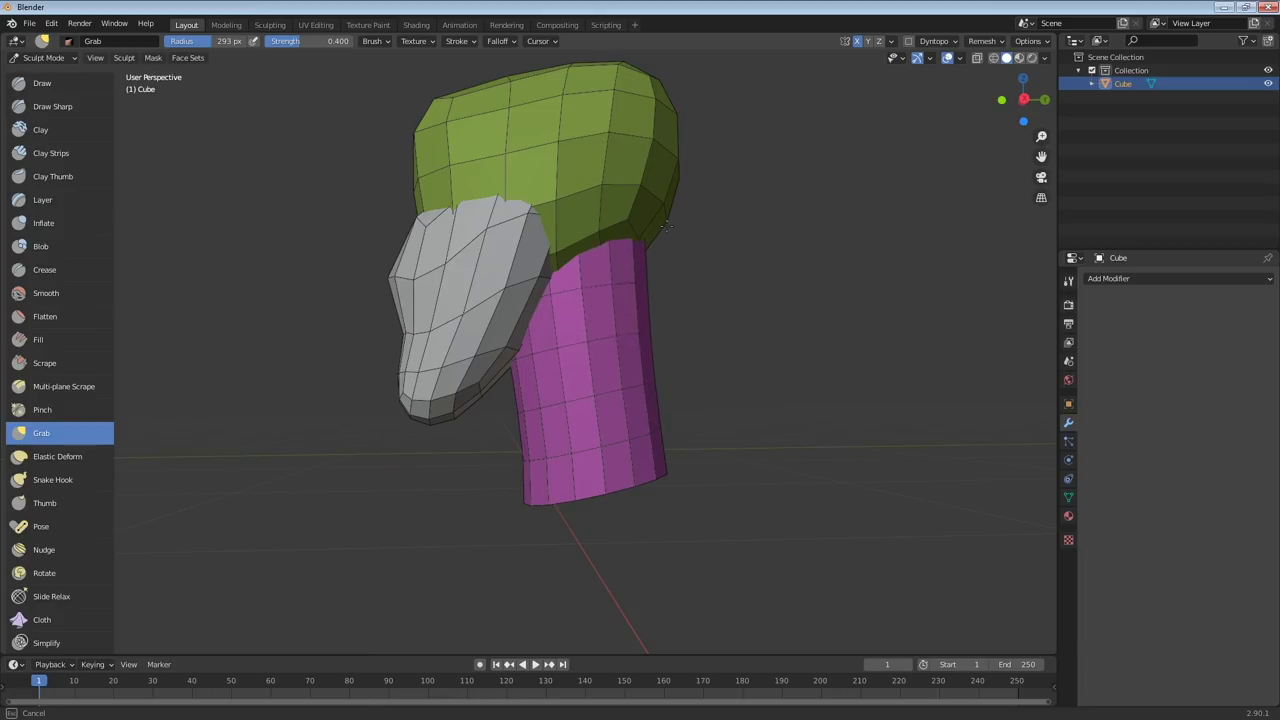
Narrow the lower sides of the neck from behind with the 293 px Grab brush
{"action": "mouse_move", "coordinate": [634, 330]}
{"action": "middle_mouse_down"}
{"action": "mouse_move", "coordinate": [650, 465]}
{"action": "mouse_move", "coordinate": [560, 431]}
{"action": "mouse_move", "coordinate": [434, 320]}
{"action": "mouse_move", "coordinate": [466, 425]}
{"action": "middle_mouse_up"}
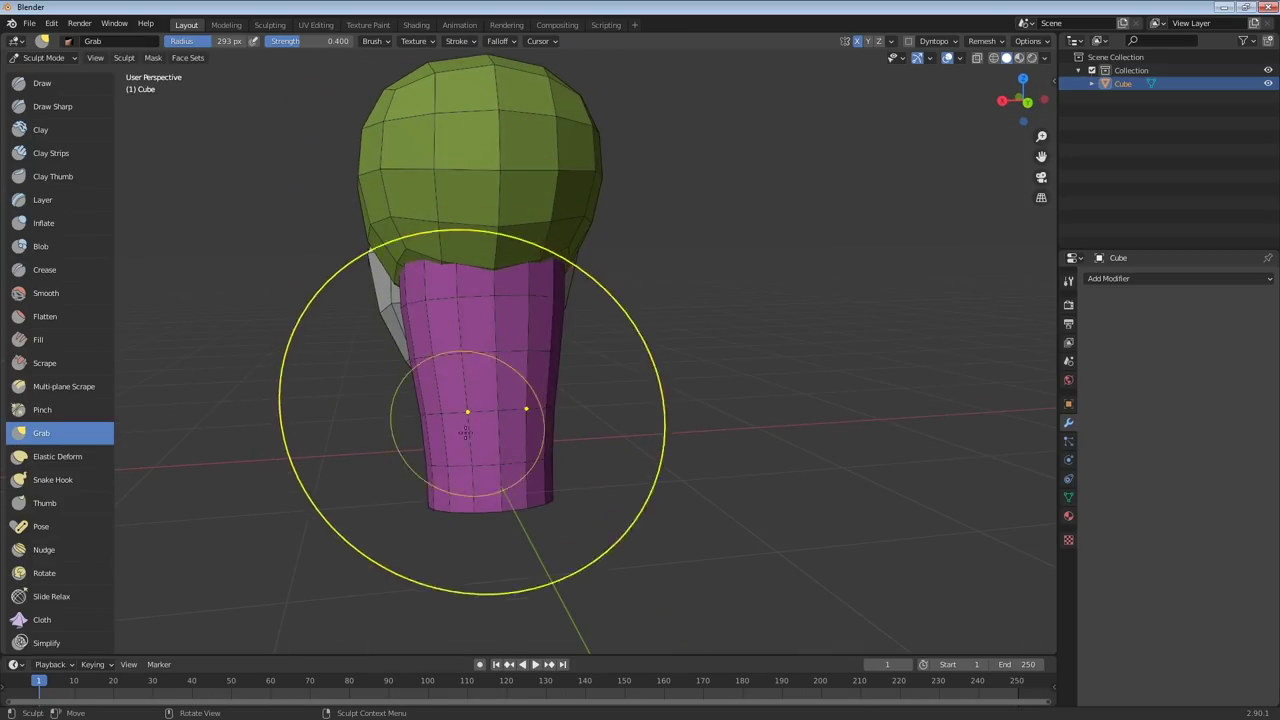
{"action": "left_click_drag", "start_coordinate": [440, 494], "coordinate": [452, 496]}
{"action": "left_click_drag", "start_coordinate": [451, 497], "coordinate": [454, 486]}
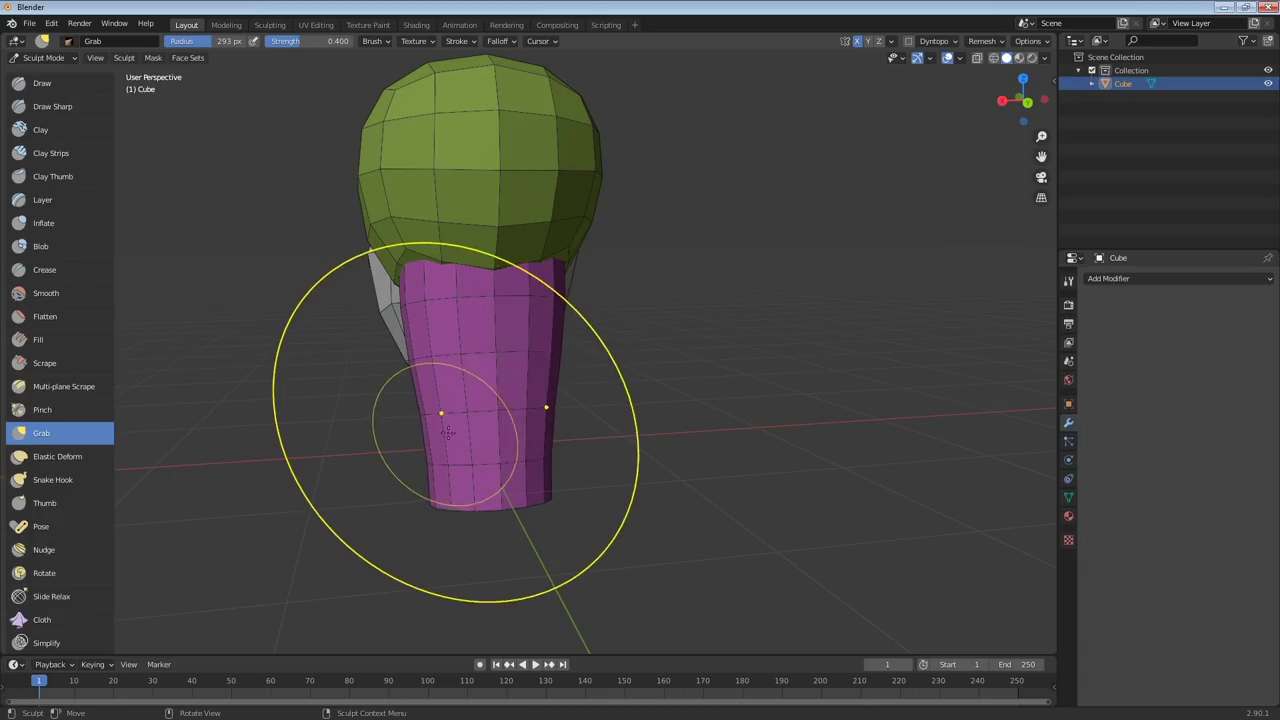
Set the Grab brush radius to 204 px and refine the lower front and back corners of the neck
{"action": "key", "text": "f"}
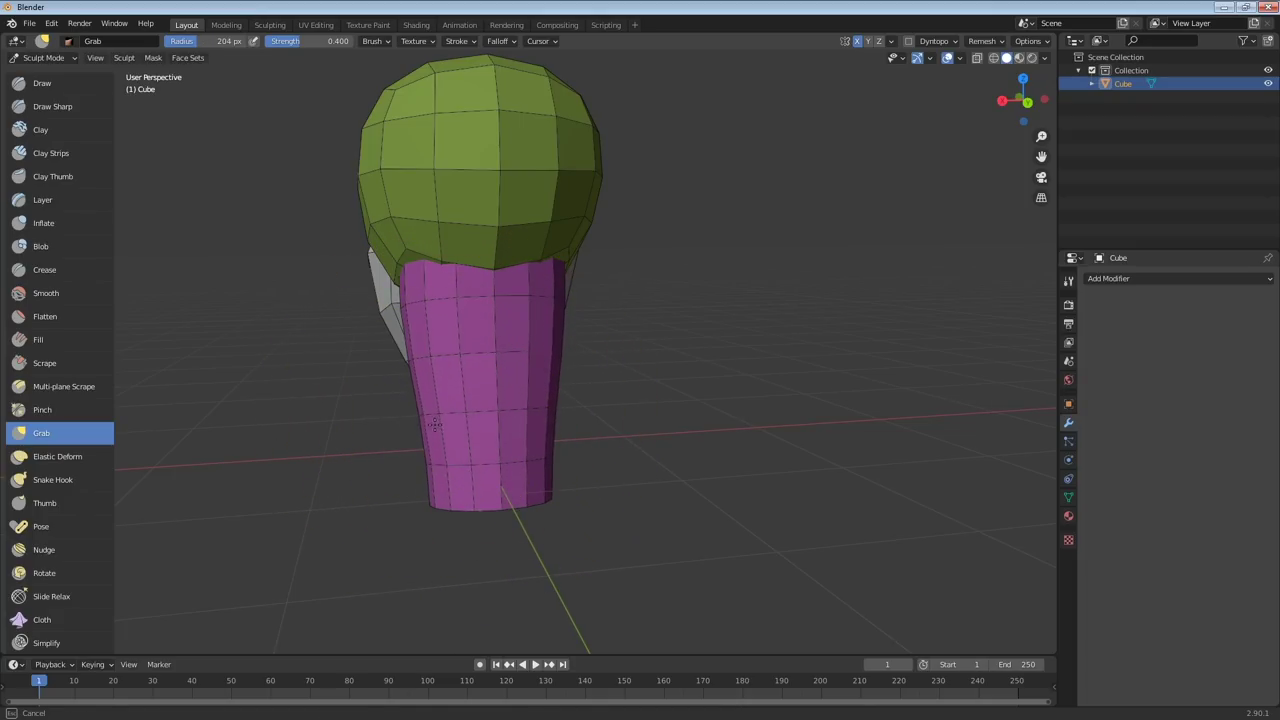
{"action": "middle_click_drag", "start_coordinate": [437, 425], "coordinate": [678, 394]}
{"action": "left_click_drag", "start_coordinate": [532, 503], "coordinate": [570, 497]}
{"action": "left_click_drag", "start_coordinate": [663, 446], "coordinate": [660, 441]}
Sketch a straight rectangle and a tapering cylinder beside the head as annotations comparing neck shapes, then erase them
{"action": "mouse_move", "coordinate": [791, 199]}
{"action": "left_mouse_down"}
{"action": "mouse_move", "coordinate": [791, 260]}
{"action": "mouse_move", "coordinate": [826, 196]}
{"action": "mouse_move", "coordinate": [835, 266]}
{"action": "left_mouse_up"}
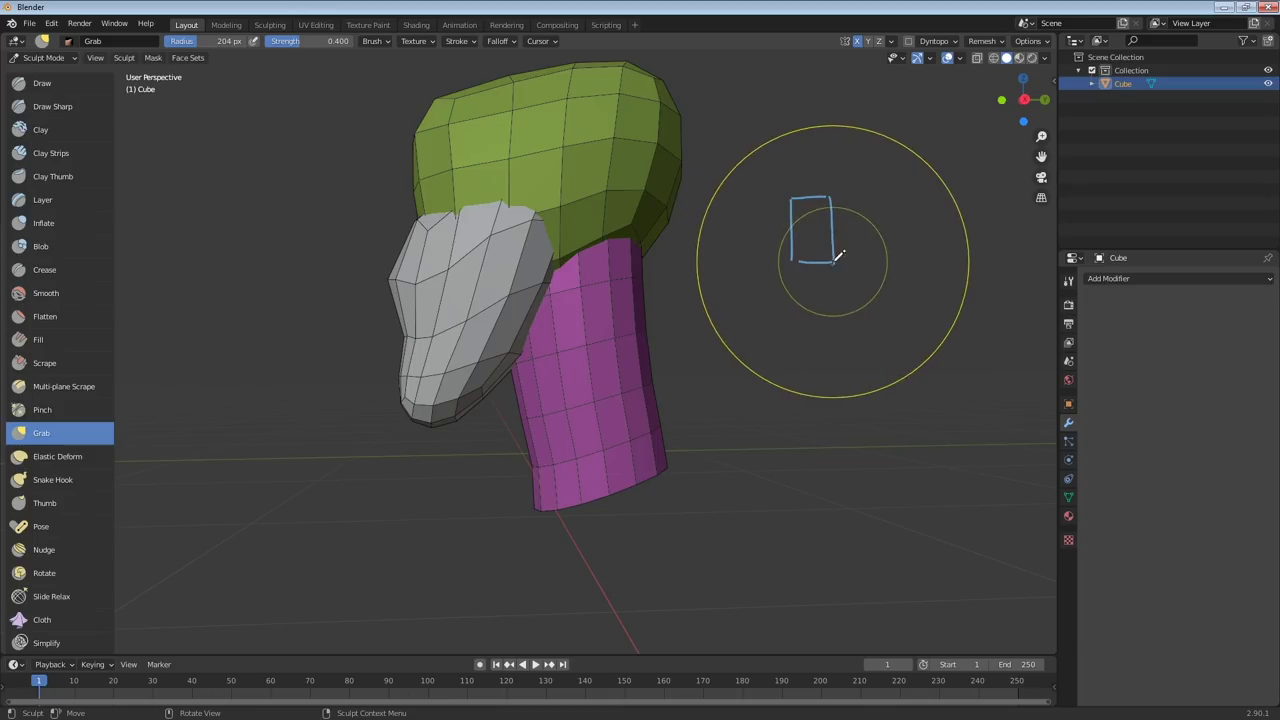
{"action": "mouse_move", "coordinate": [891, 197]}
{"action": "left_mouse_down"}
{"action": "mouse_move", "coordinate": [926, 197]}
{"action": "mouse_move", "coordinate": [909, 261]}
{"action": "left_mouse_up"}
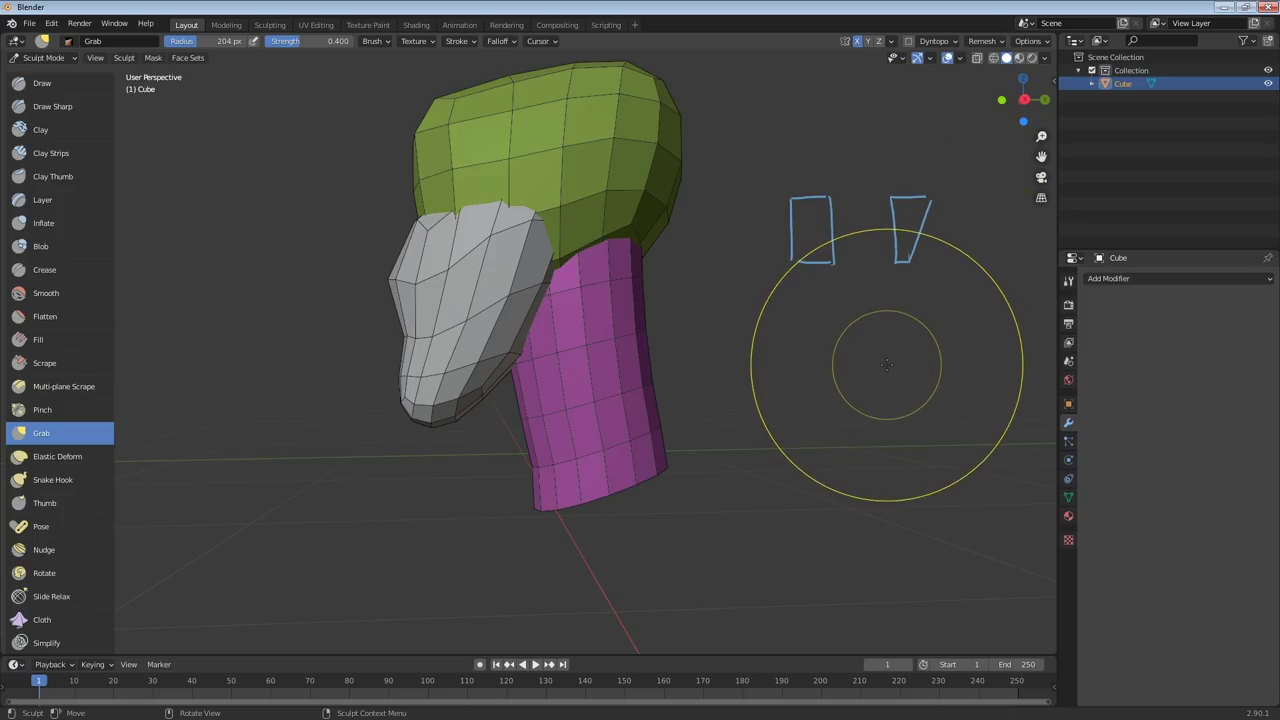
{"action": "mouse_move", "coordinate": [830, 215]}
{"action": "right_mouse_down"}
{"action": "mouse_move", "coordinate": [800, 223]}
{"action": "mouse_move", "coordinate": [851, 214]}
{"action": "mouse_move", "coordinate": [892, 276]}
{"action": "right_mouse_up"}
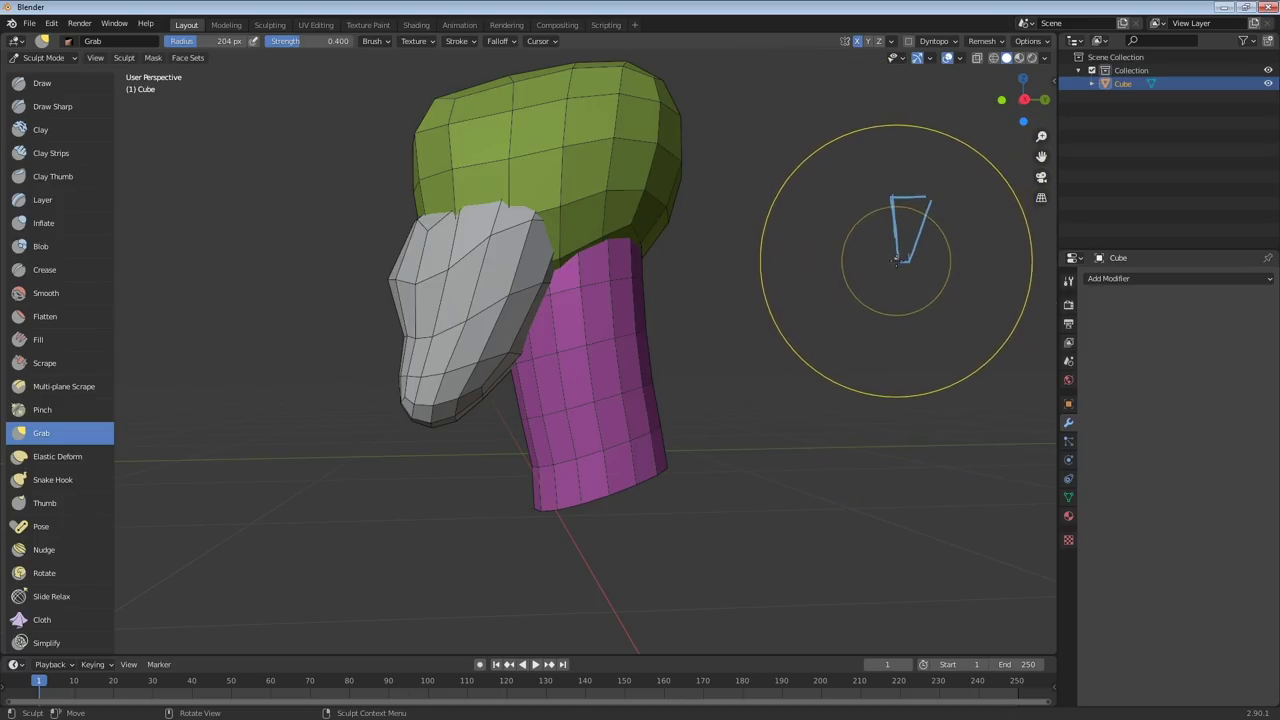
{"action": "mouse_move", "coordinate": [809, 200]}
{"action": "left_mouse_down"}
{"action": "mouse_move", "coordinate": [813, 250]}
{"action": "mouse_move", "coordinate": [842, 245]}
{"action": "mouse_move", "coordinate": [826, 200]}
{"action": "mouse_move", "coordinate": [842, 201]}
{"action": "left_mouse_up"}
{"action": "left_click_drag", "start_coordinate": [812, 254], "coordinate": [843, 249]}
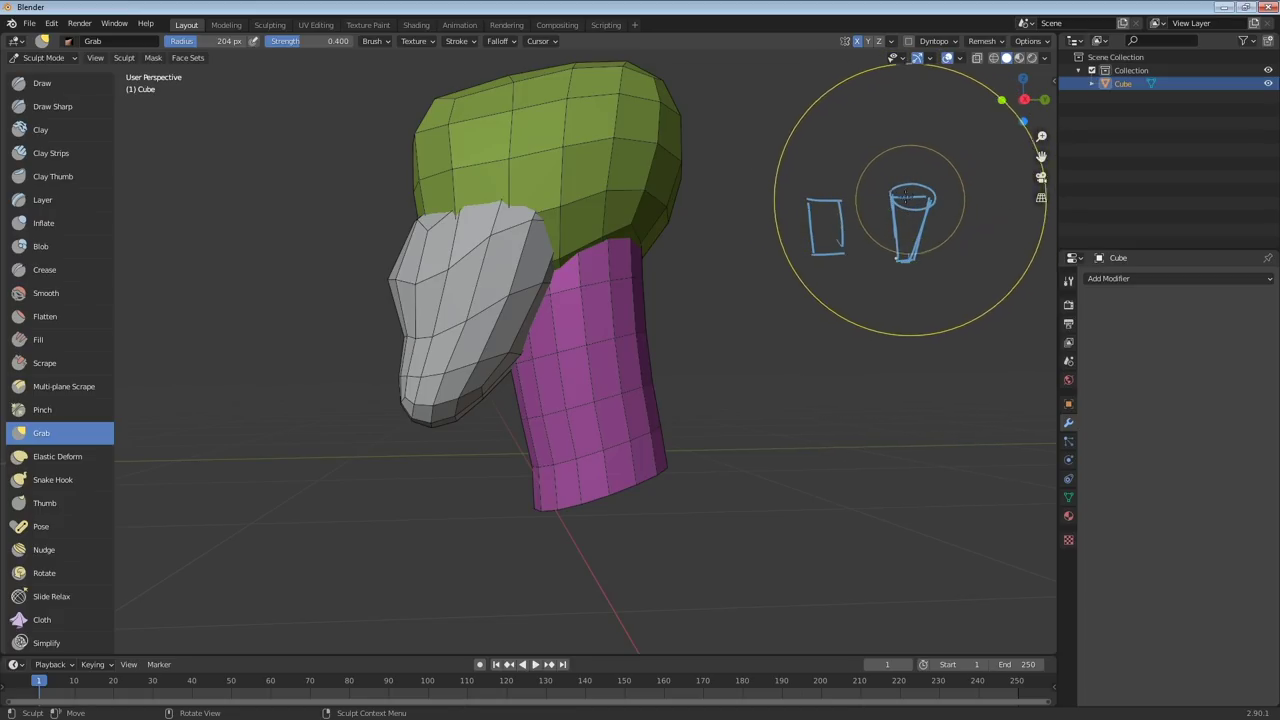
{"action": "mouse_move", "coordinate": [934, 171]}
{"action": "right_mouse_down"}
{"action": "mouse_move", "coordinate": [929, 206]}
{"action": "mouse_move", "coordinate": [809, 257]}
{"action": "right_mouse_up"}
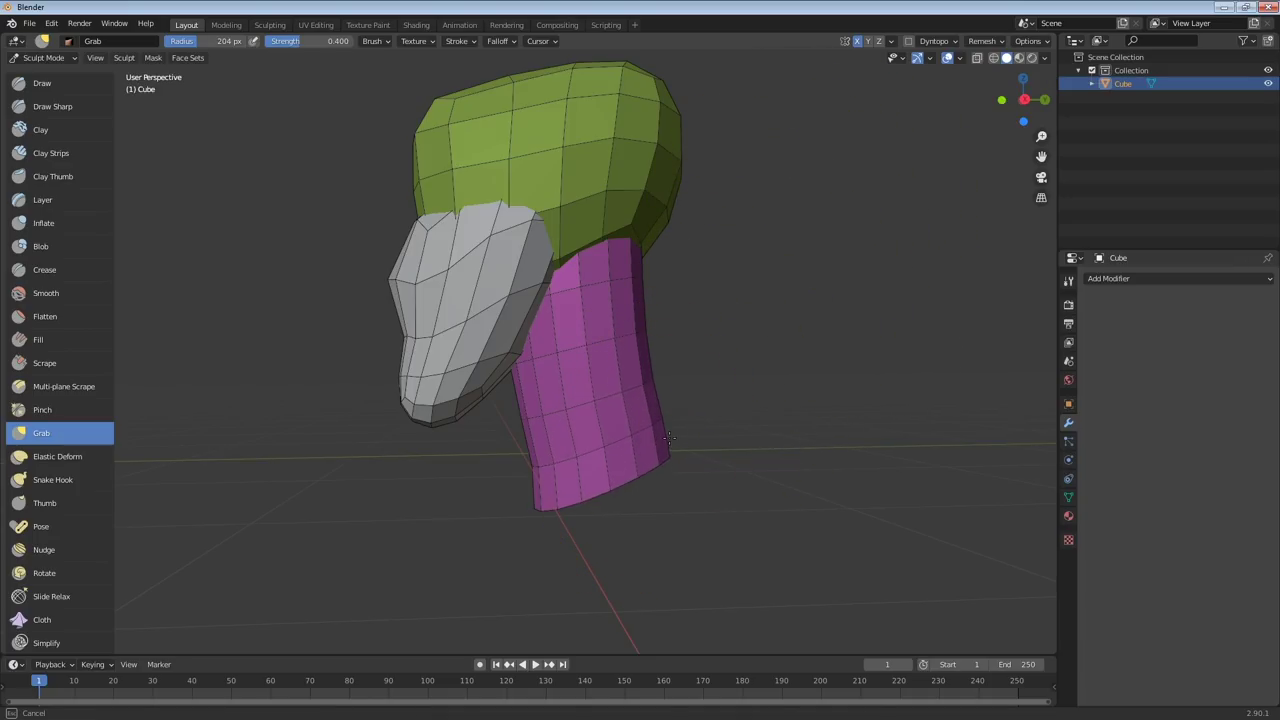
Adjust the throat and the lower front of the neck with the 204 px Grab brush
{"action": "left_click_drag", "start_coordinate": [566, 478], "coordinate": [552, 478]}
{"action": "left_click_drag", "start_coordinate": [532, 381], "coordinate": [521, 387]}
{"action": "left_click_drag", "start_coordinate": [520, 388], "coordinate": [522, 382]}
Refine the neck's sides from behind and pull its lower back edge upward and outward with the Grab brush
{"action": "mouse_move", "coordinate": [521, 381]}
{"action": "middle_mouse_down"}
{"action": "mouse_move", "coordinate": [571, 271]}
{"action": "mouse_move", "coordinate": [546, 291]}
{"action": "mouse_move", "coordinate": [528, 340]}
{"action": "middle_mouse_up"}
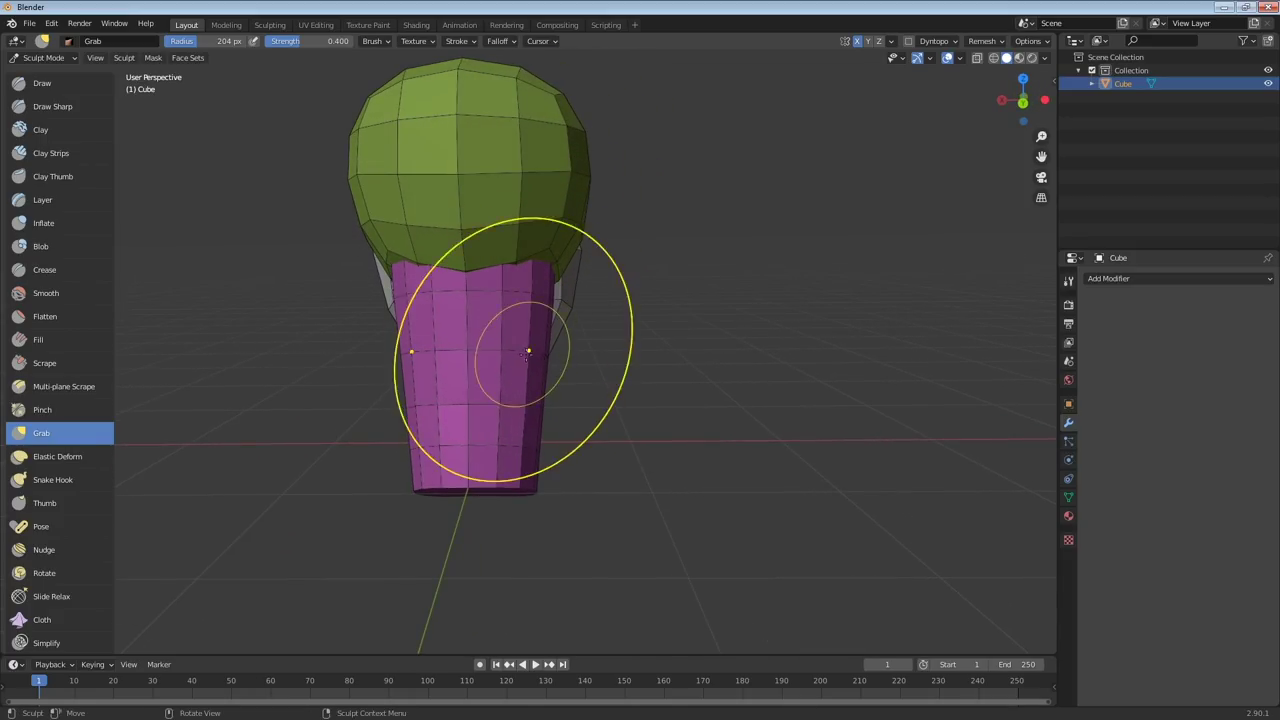
{"action": "middle_click_drag", "start_coordinate": [527, 418], "coordinate": [548, 437]}
{"action": "left_click_drag", "start_coordinate": [548, 437], "coordinate": [556, 438]}
{"action": "mouse_move", "coordinate": [556, 438]}
{"action": "middle_mouse_down"}
{"action": "mouse_move", "coordinate": [590, 456]}
{"action": "mouse_move", "coordinate": [644, 424]}
{"action": "mouse_move", "coordinate": [617, 445]}
{"action": "middle_mouse_up"}
{"action": "left_click_drag", "start_coordinate": [667, 448], "coordinate": [671, 446]}
{"action": "middle_click_drag", "start_coordinate": [670, 448], "coordinate": [653, 418]}
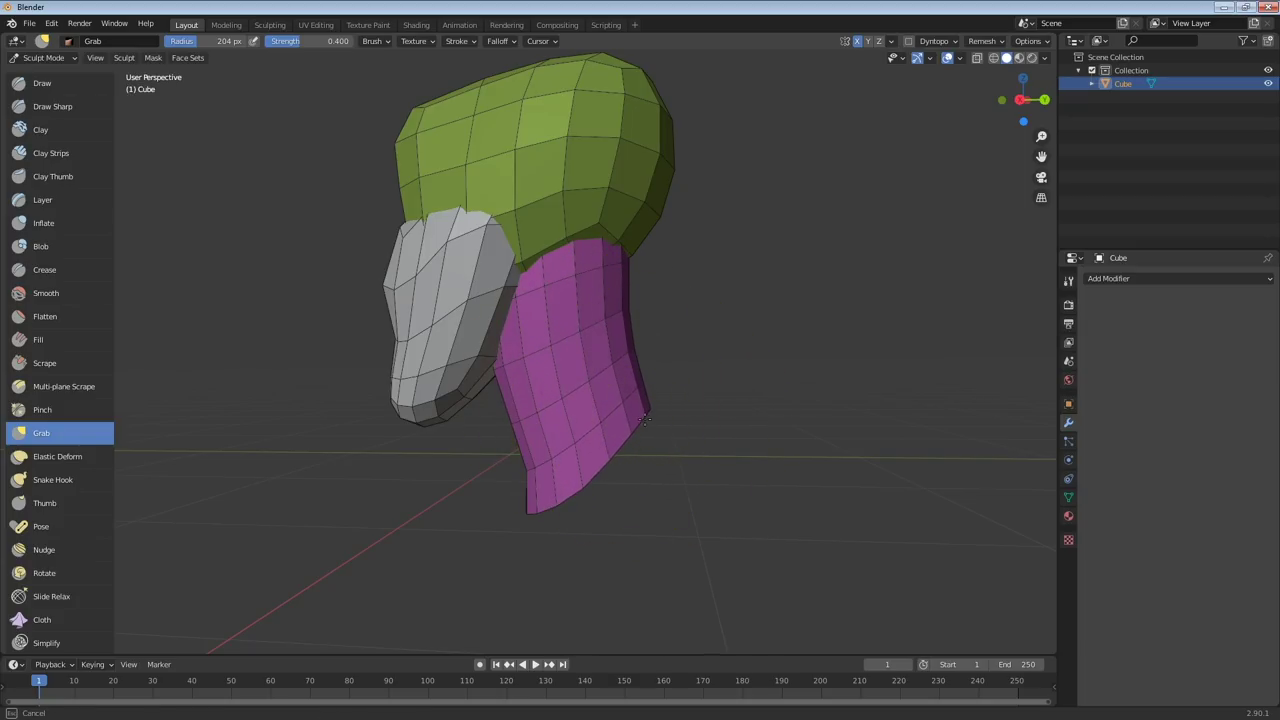
Set the Grab brush radius to 272 px and refine the overall shape of the head and neck
{"action": "middle_click_drag", "start_coordinate": [645, 428], "coordinate": [648, 476]}
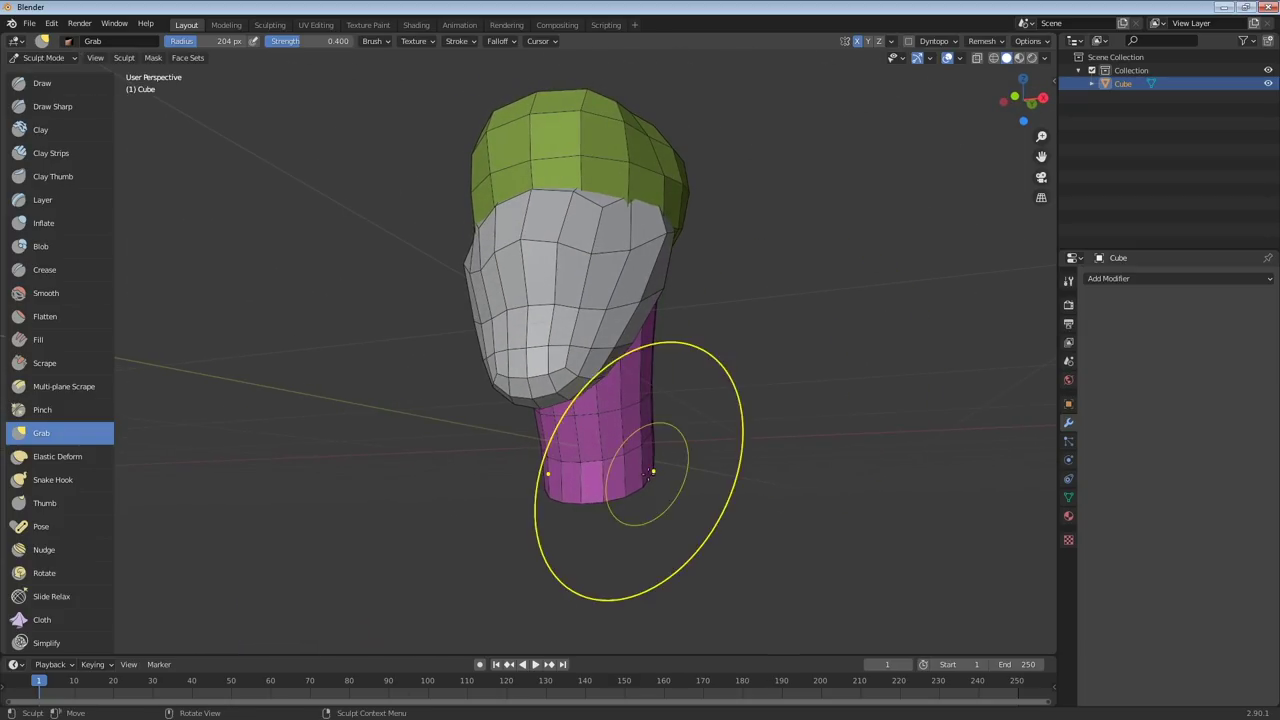
{"action": "mouse_move", "coordinate": [645, 390]}
{"action": "middle_mouse_down"}
{"action": "mouse_move", "coordinate": [700, 390]}
{"action": "mouse_move", "coordinate": [786, 357]}
{"action": "mouse_move", "coordinate": [720, 342]}
{"action": "mouse_move", "coordinate": [702, 318]}
{"action": "middle_mouse_up"}
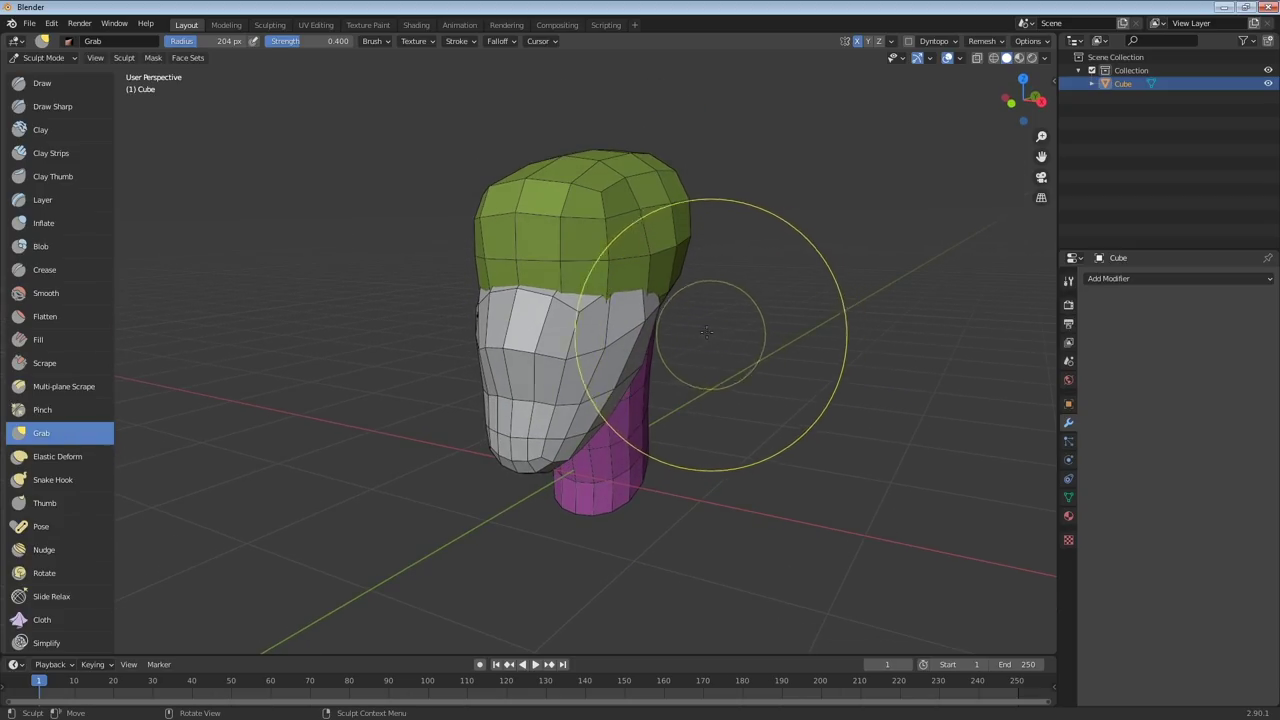
{"action": "key", "text": "f"}
{"action": "left_click", "coordinate": [709, 323]}
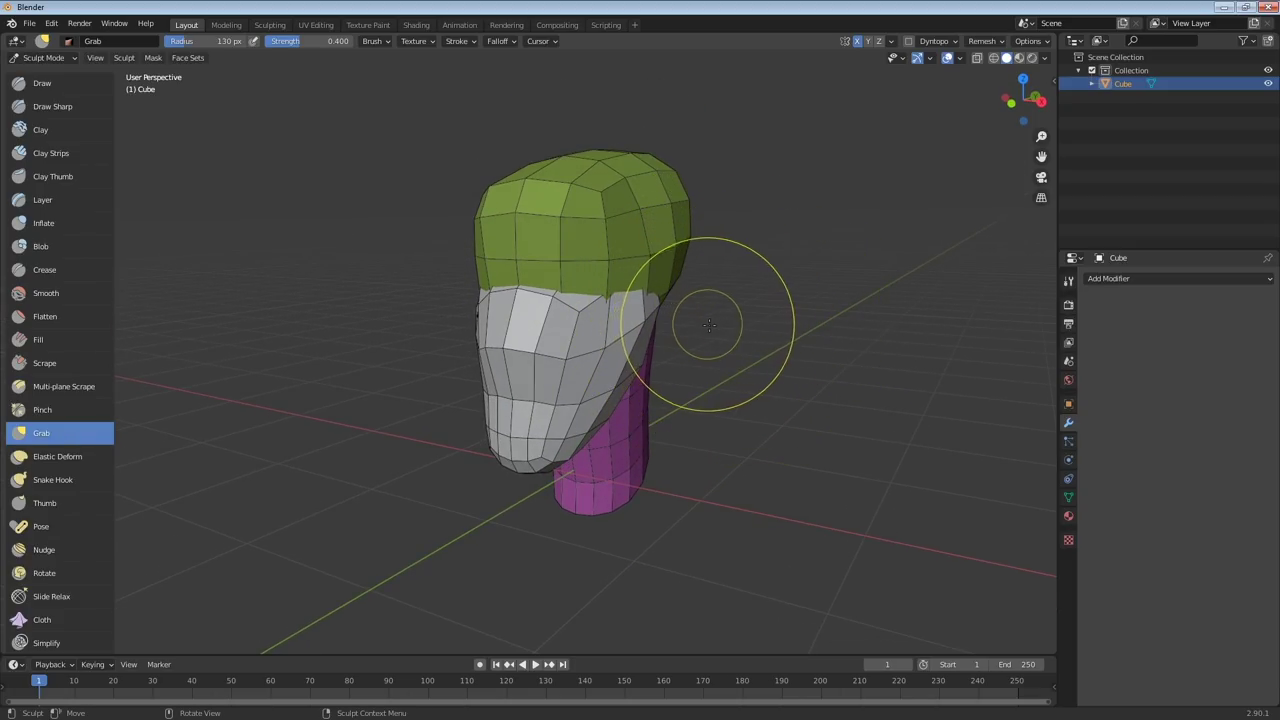
{"action": "mouse_move", "coordinate": [675, 320]}
{"action": "middle_mouse_down"}
{"action": "mouse_move", "coordinate": [615, 308]}
{"action": "mouse_move", "coordinate": [688, 302]}
{"action": "mouse_move", "coordinate": [668, 275]}
{"action": "mouse_move", "coordinate": [677, 250]}
{"action": "mouse_move", "coordinate": [698, 263]}
{"action": "mouse_move", "coordinate": [576, 296]}
{"action": "middle_mouse_up"}
{"action": "key", "text": "f"}
{"action": "left_click", "coordinate": [792, 288]}
{"action": "key", "text": "f"}
{"action": "left_click", "coordinate": [620, 297]}
{"action": "mouse_move", "coordinate": [555, 300]}
{"action": "left_mouse_down"}
{"action": "mouse_move", "coordinate": [556, 288]}
{"action": "mouse_move", "coordinate": [505, 286]}
{"action": "left_mouse_up"}
{"action": "mouse_move", "coordinate": [457, 298]}
{"action": "middle_mouse_down"}
{"action": "mouse_move", "coordinate": [558, 287]}
{"action": "mouse_move", "coordinate": [686, 243]}
{"action": "middle_mouse_up"}
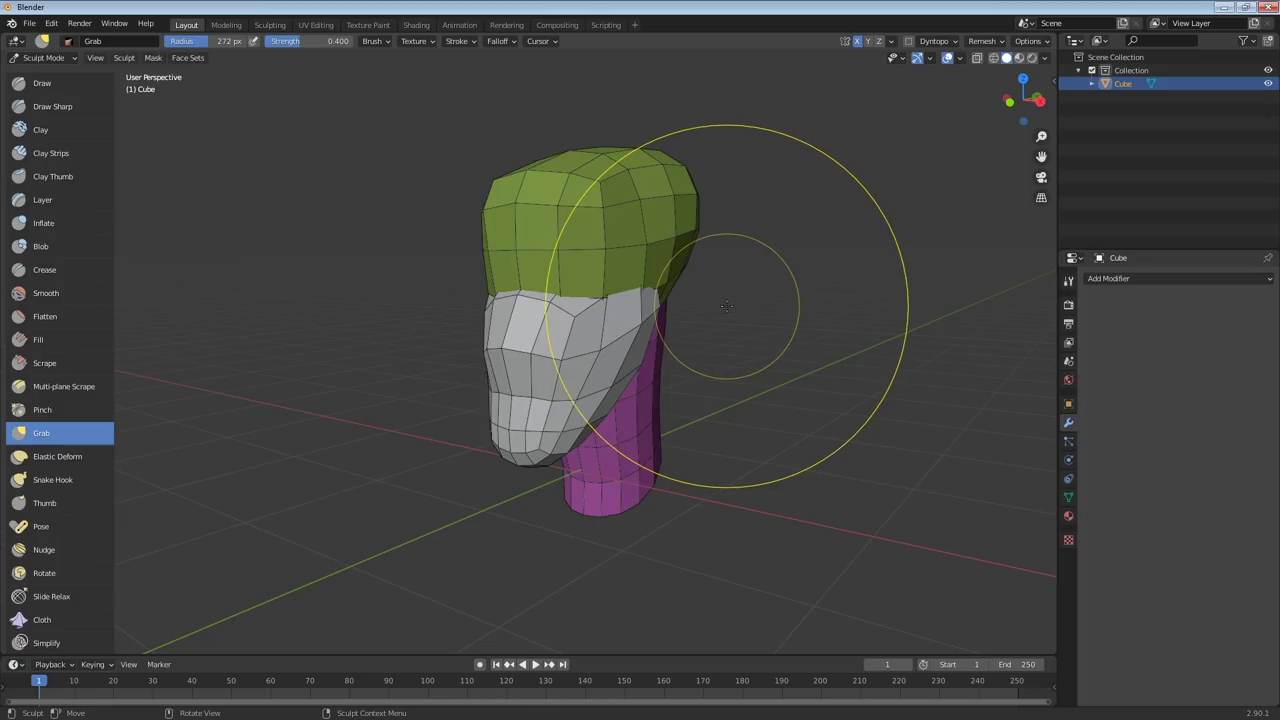
Return to Object Mode and add a 2 m mesh plane at the world origin
{"action": "key", "text": "ctrl+Tab"}
{"action": "left_click", "coordinate": [711, 307]}
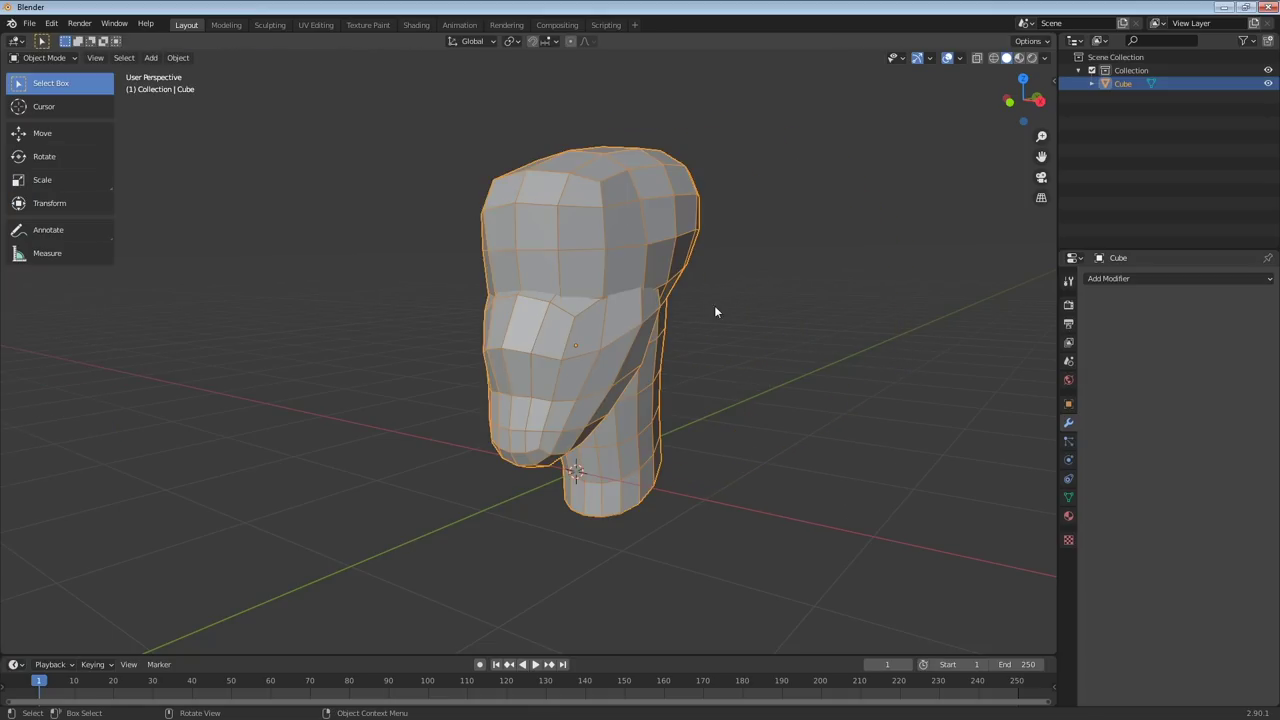
{"action": "key", "text": "shift+a"}
{"action": "mouse_move", "coordinate": [717, 309]}
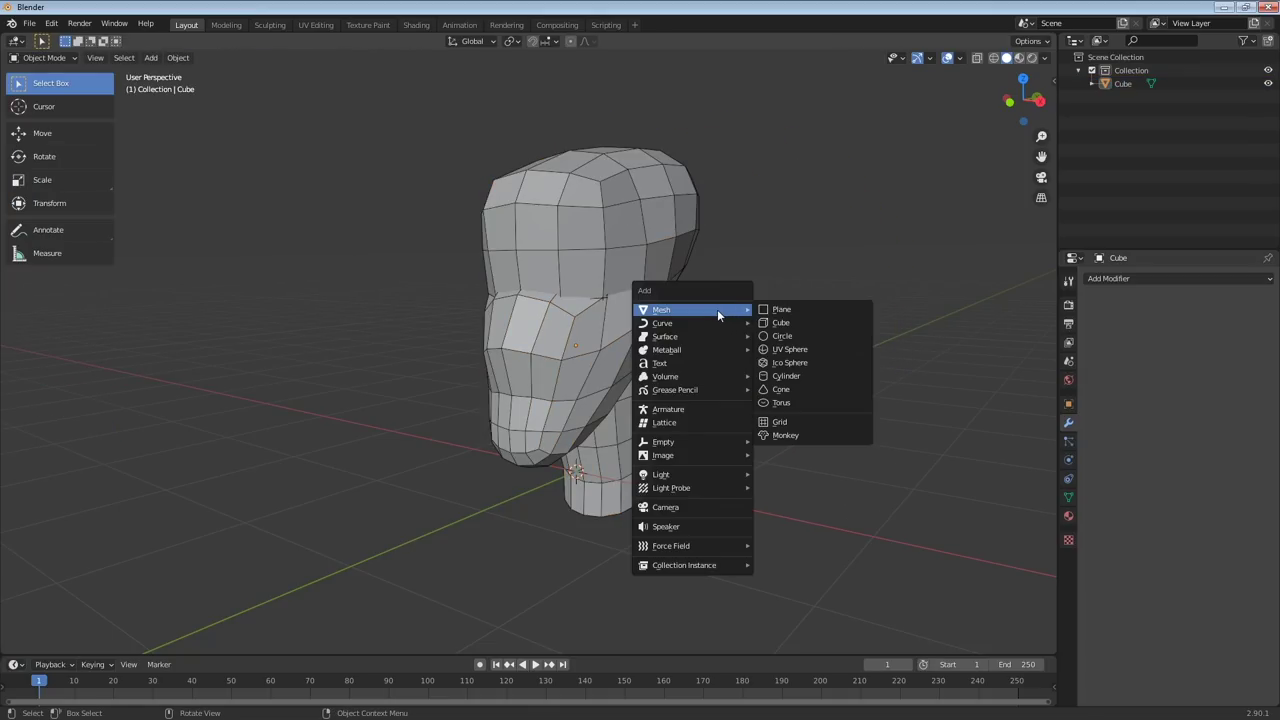
{"action": "left_click", "coordinate": [819, 309]}
Rotate the plane 90° about the X axis and 45° about the Z axis
{"action": "key", "text": "r"}
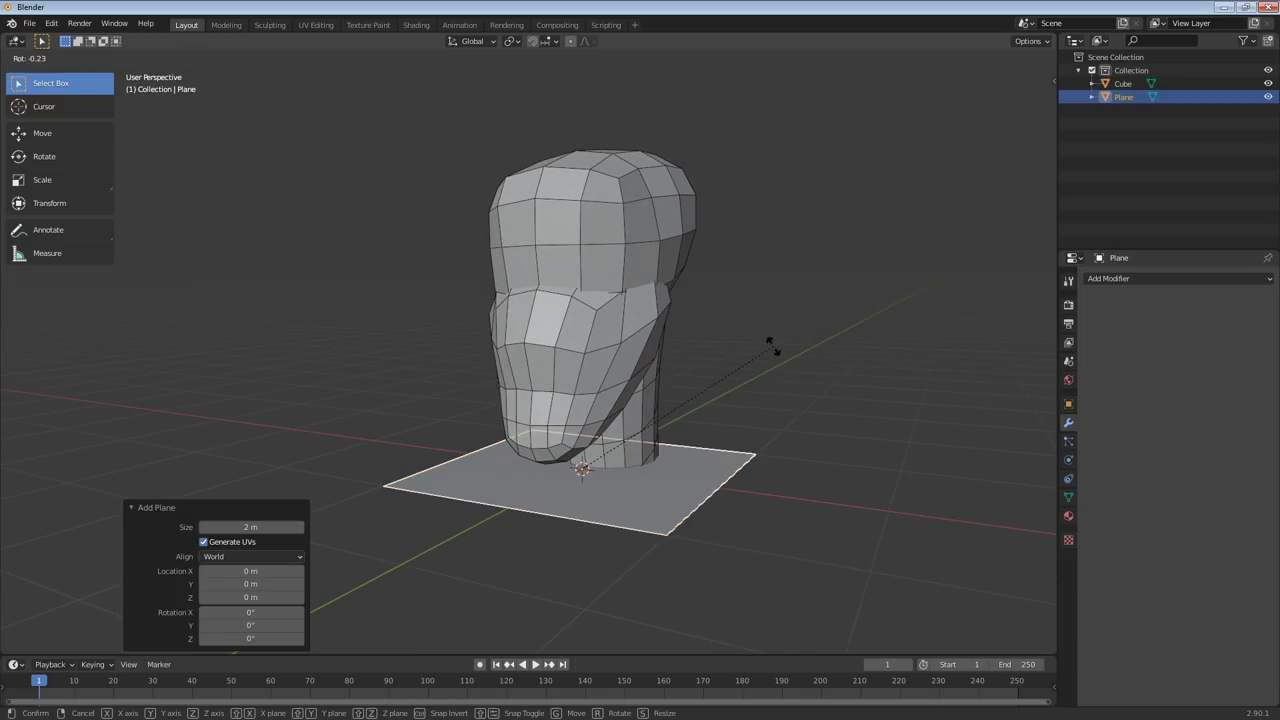
{"action": "type", "text": "x"}
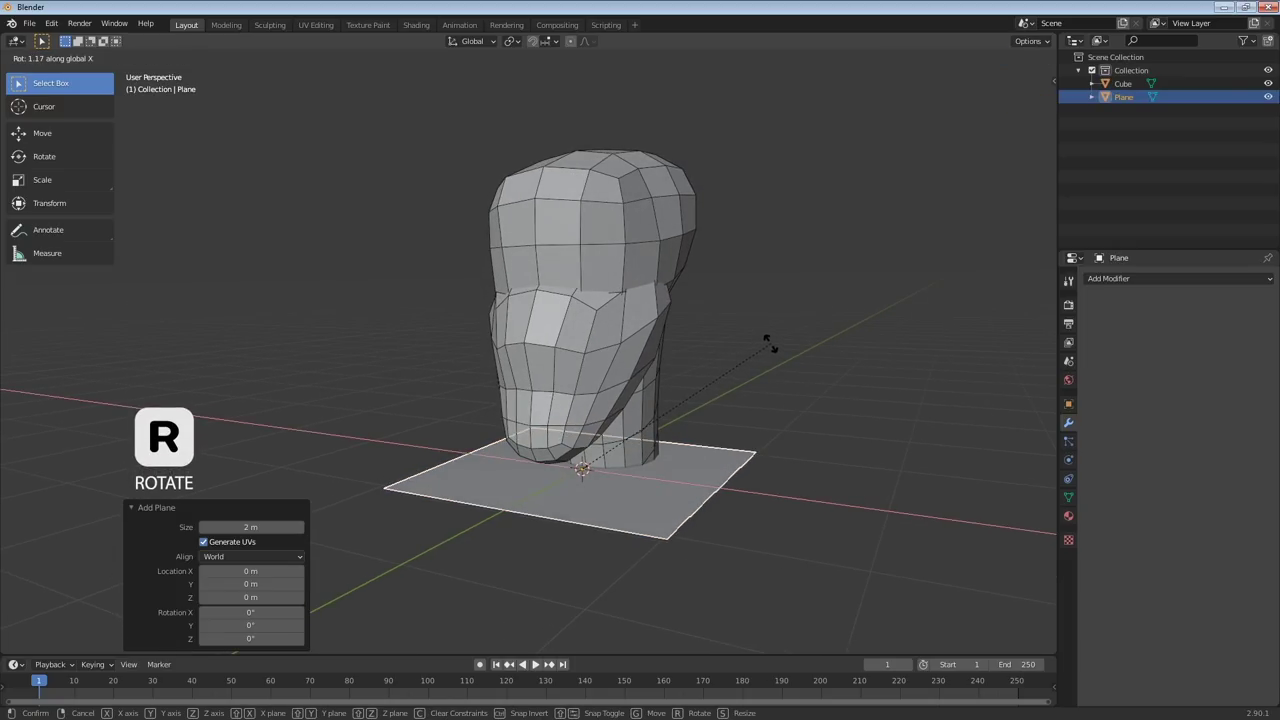
{"action": "type", "text": "90"}
{"action": "key", "text": "Return"}
{"action": "middle_click_drag", "start_coordinate": [765, 341], "coordinate": [744, 374]}
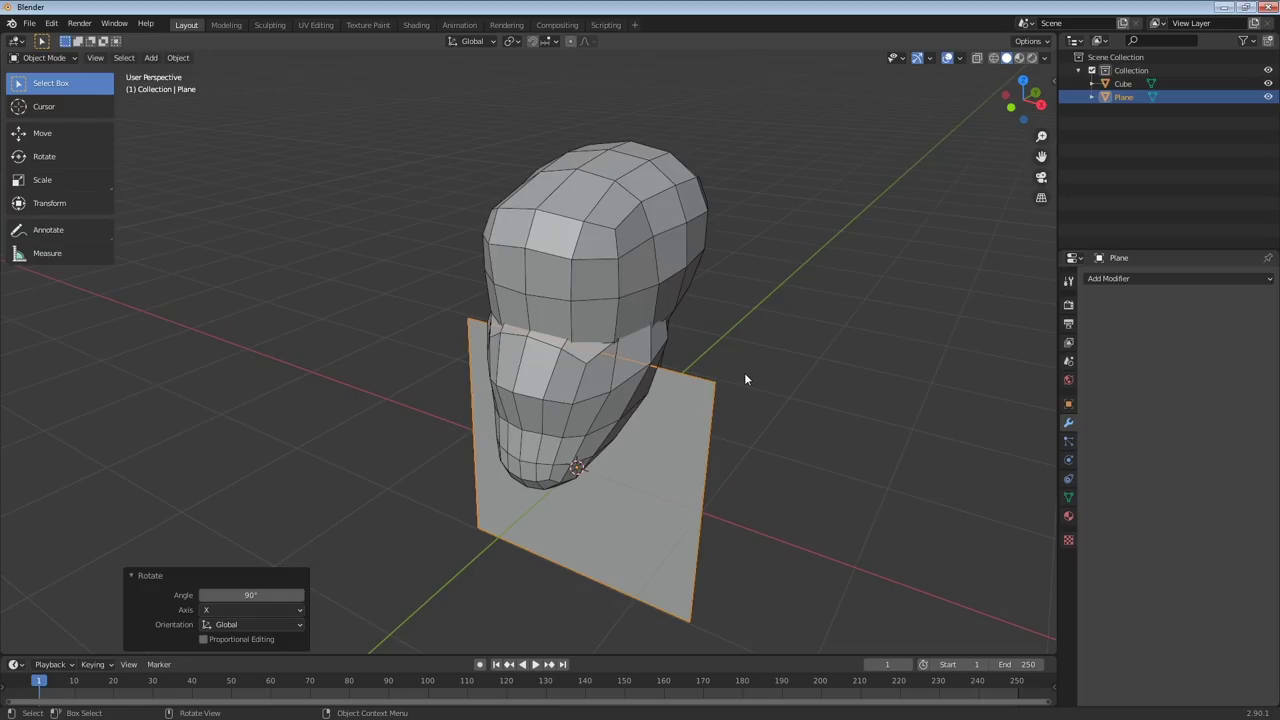
{"action": "type", "text": "rz45"}
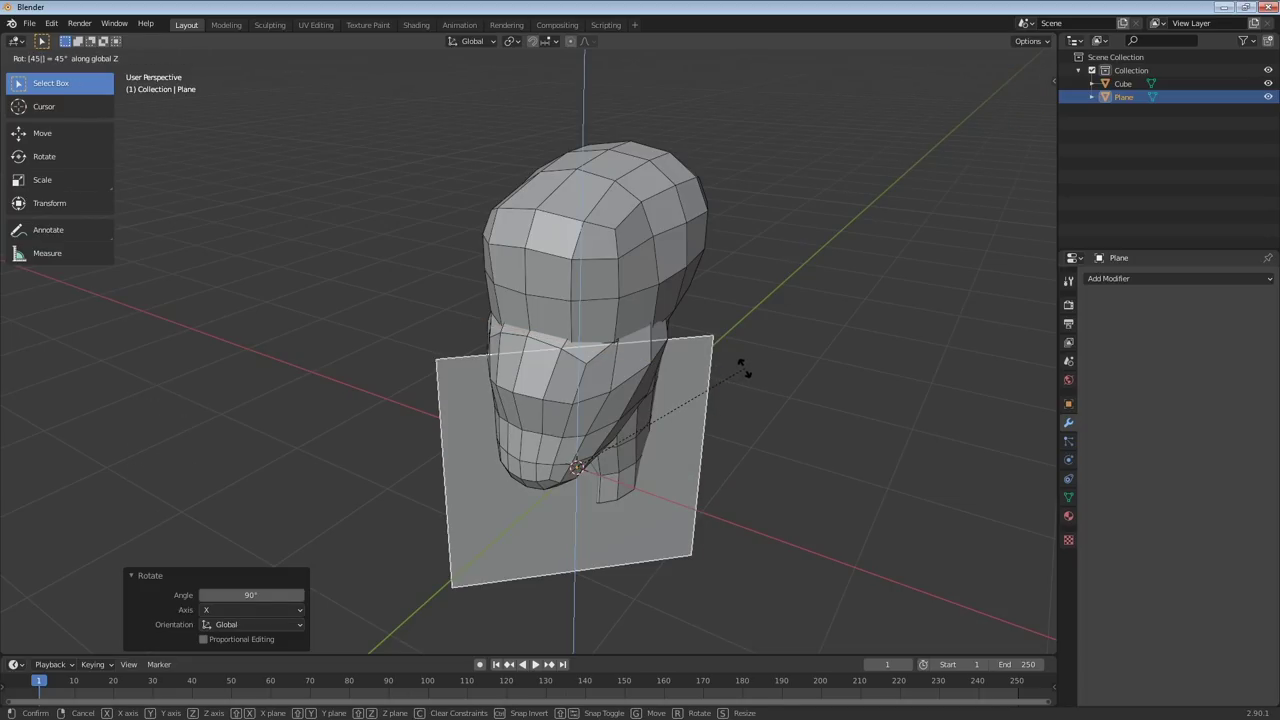
{"action": "key", "text": "Return"}
Move the plane to ear height at the side of the head and scale it down to roughly ear size
{"action": "middle_click_drag", "start_coordinate": [741, 362], "coordinate": [737, 337]}
{"action": "key", "text": "g"}
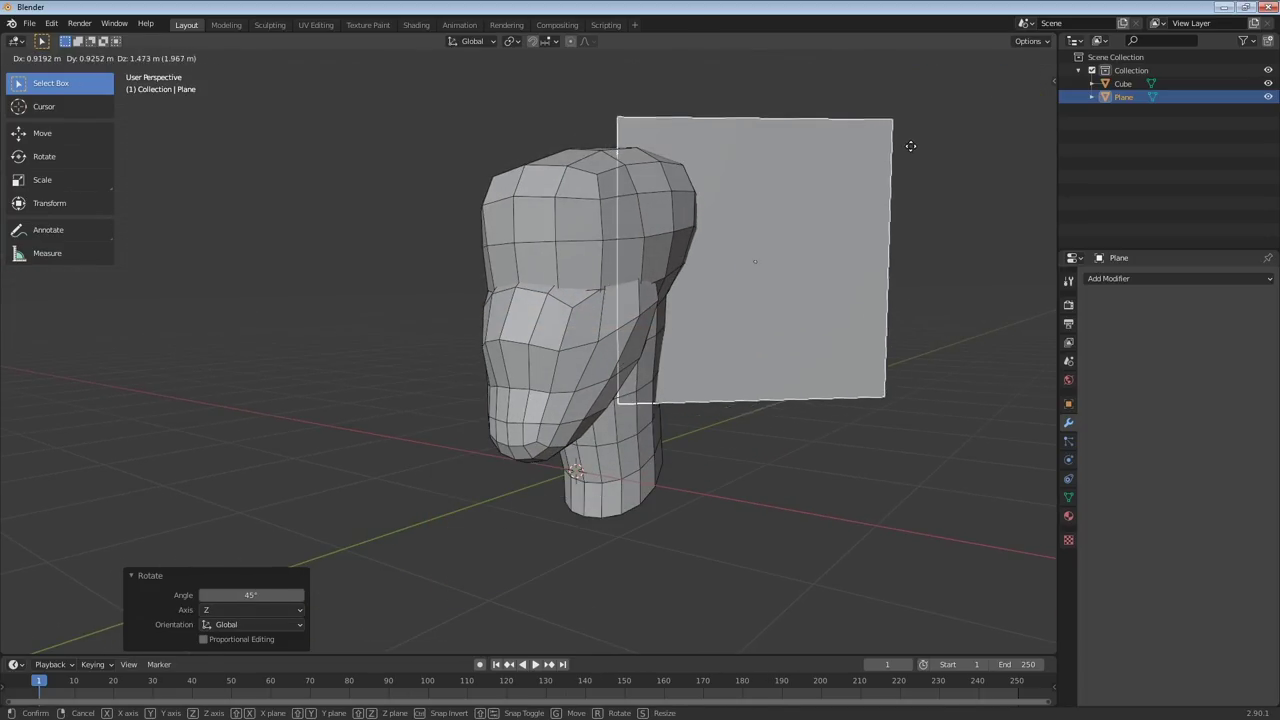
{"action": "left_click", "coordinate": [902, 175]}
{"action": "middle_click_drag", "start_coordinate": [902, 175], "coordinate": [837, 233]}
{"action": "key", "text": "s"}
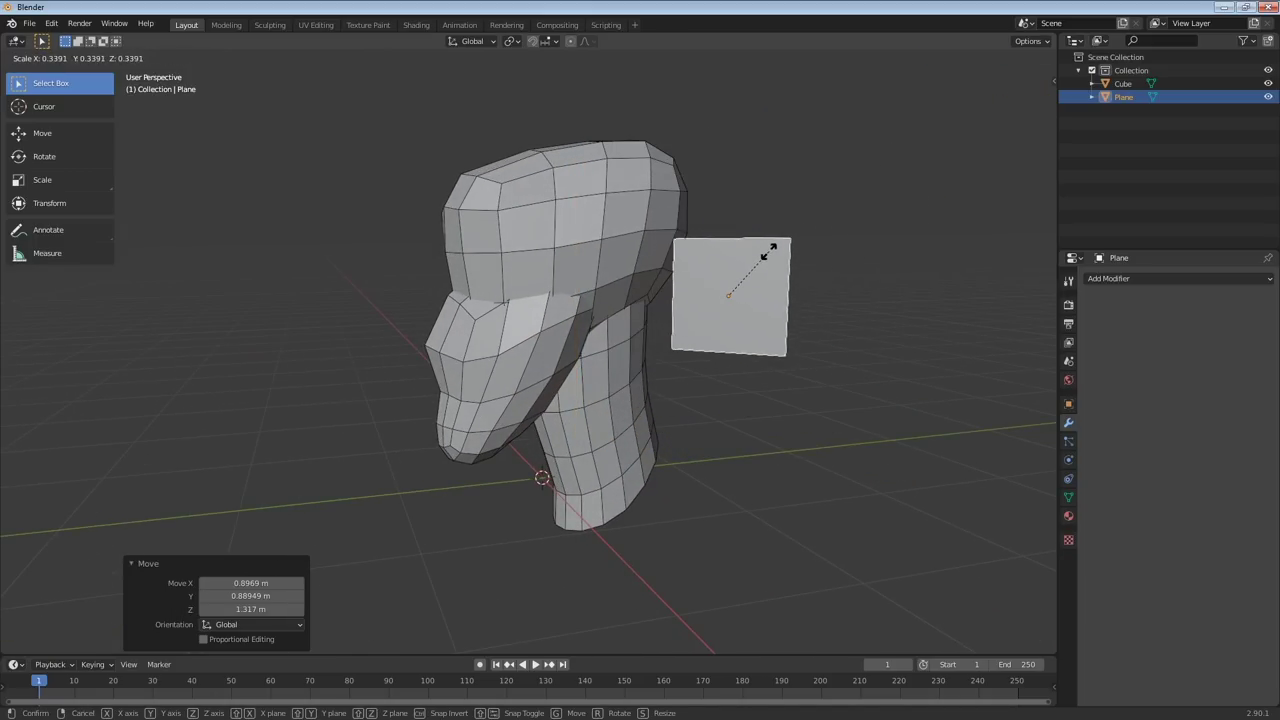
{"action": "left_click", "coordinate": [755, 261]}
{"action": "middle_click_drag", "start_coordinate": [755, 261], "coordinate": [814, 257]}
{"action": "key", "text": "g"}
{"action": "left_click", "coordinate": [708, 270]}
{"action": "middle_click_drag", "start_coordinate": [708, 270], "coordinate": [819, 304]}
{"action": "left_click", "coordinate": [790, 302]}
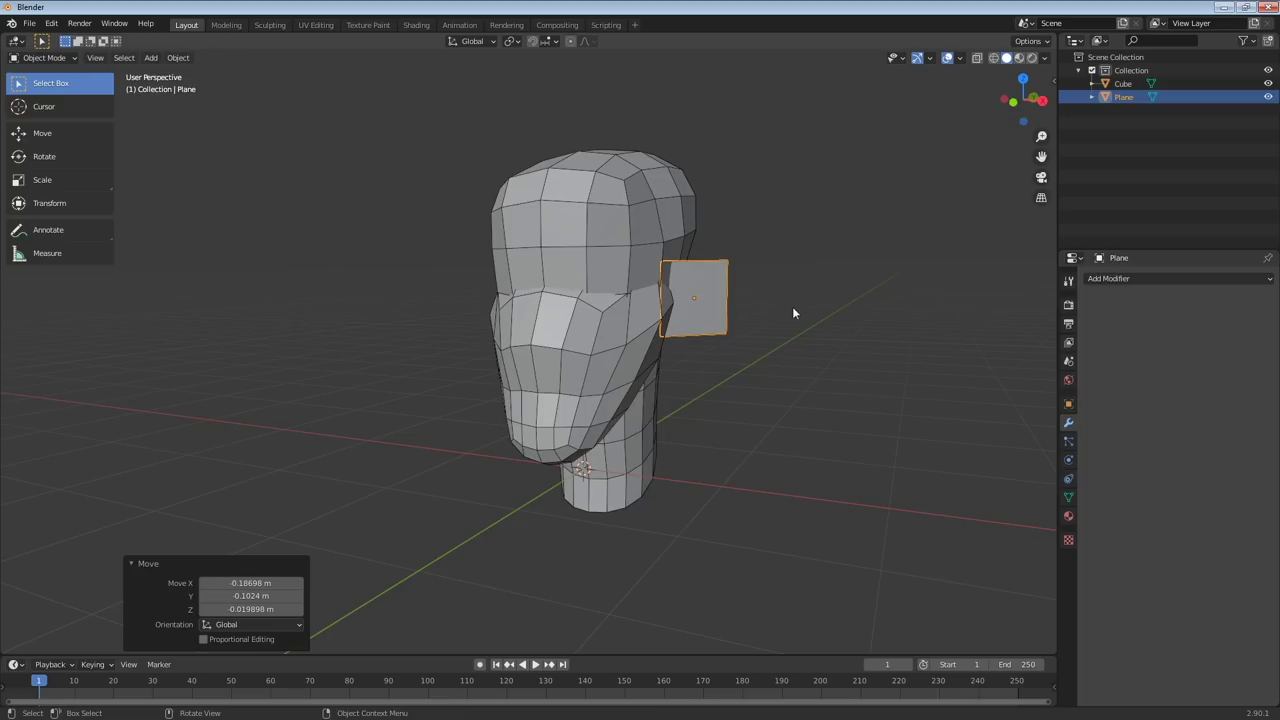
Round the ear plane with a level 2 Subdivision modifier and apply the modifier
{"action": "scroll", "coordinate": [790, 306], "scroll_direction": "up", "scroll_amount": 3}
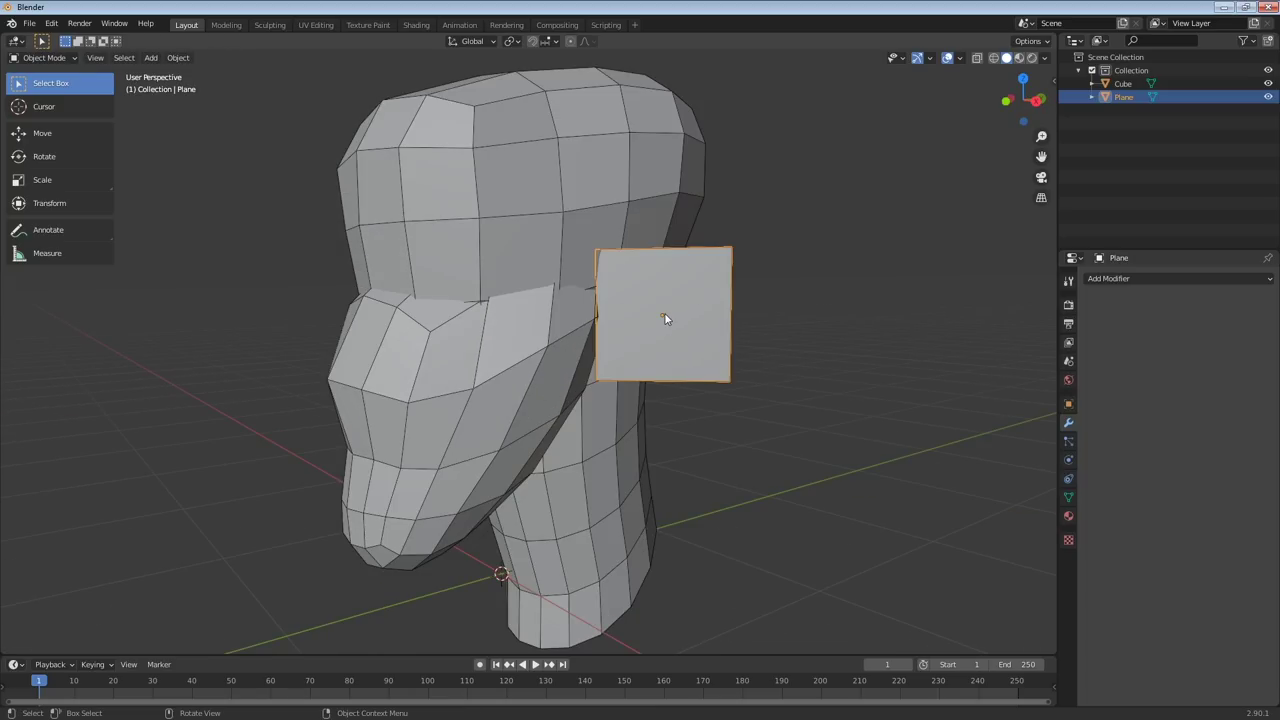
{"action": "middle_click_drag", "start_coordinate": [760, 340], "coordinate": [696, 322]}
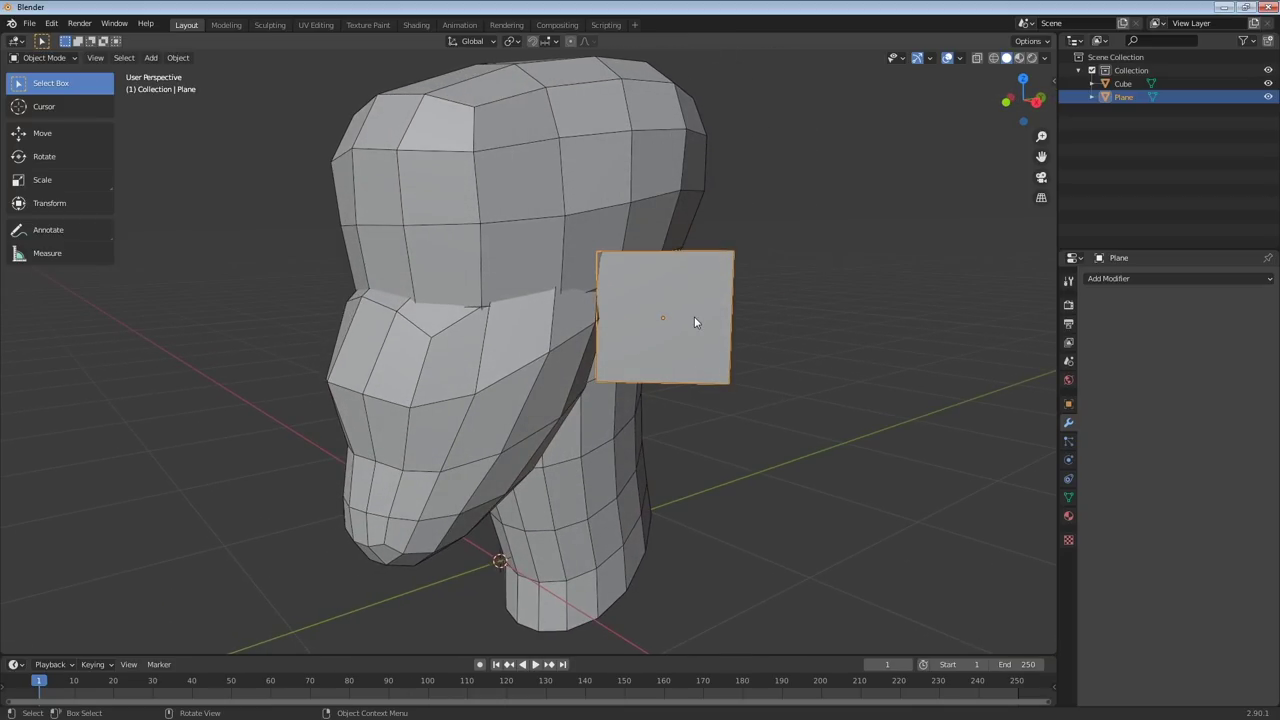
{"action": "key", "text": "ctrl+2"}
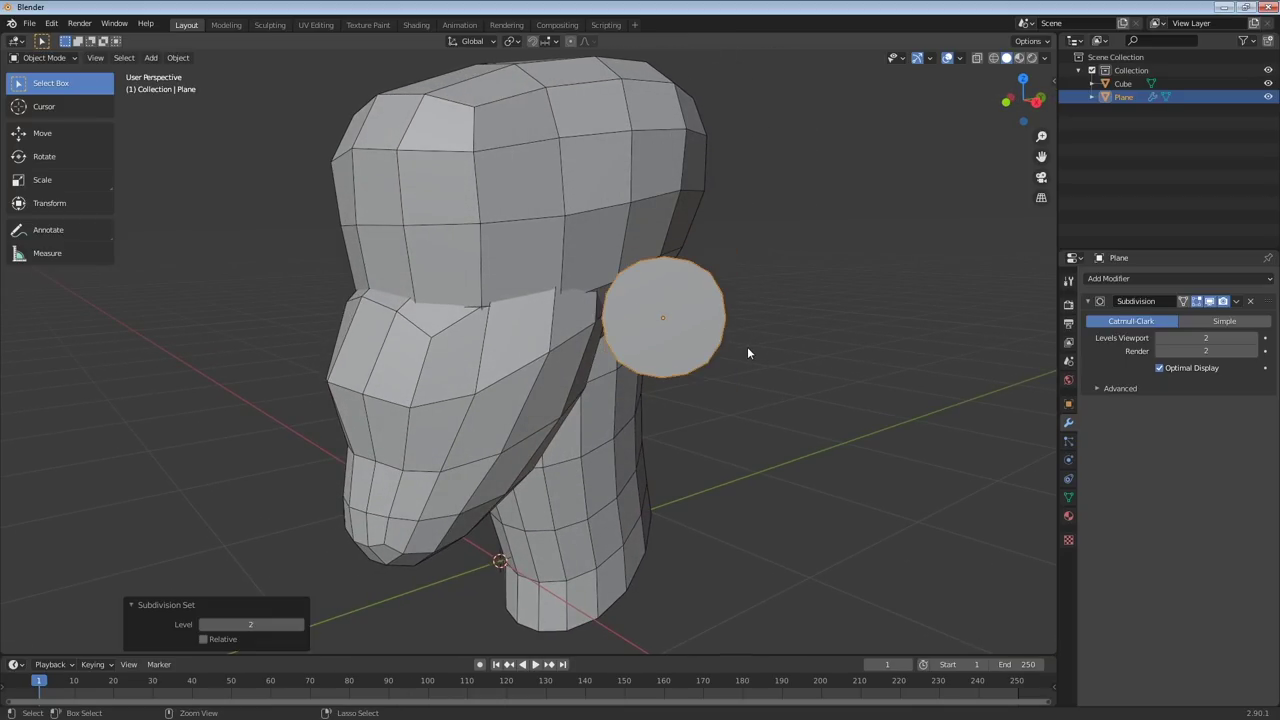
{"action": "middle_click_drag", "start_coordinate": [701, 352], "coordinate": [760, 360]}
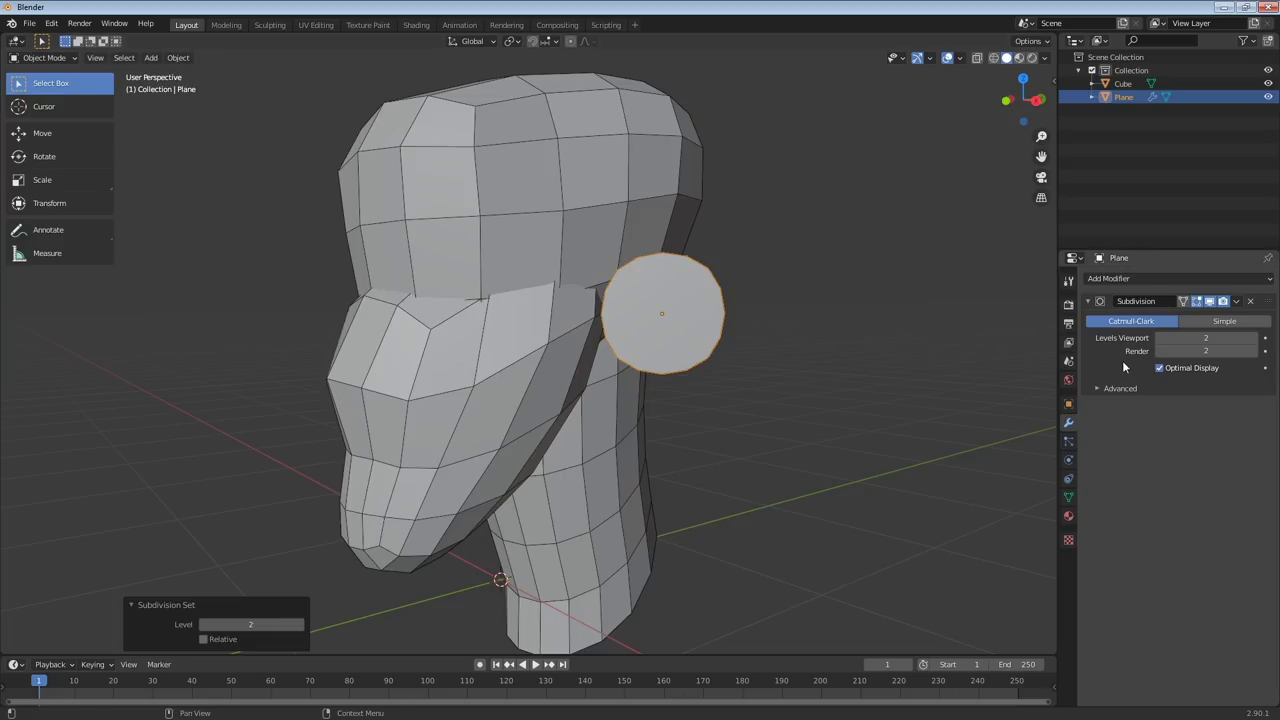
{"action": "key", "text": "ctrl+a"}
{"action": "middle_click_drag", "start_coordinate": [774, 297], "coordinate": [646, 371]}
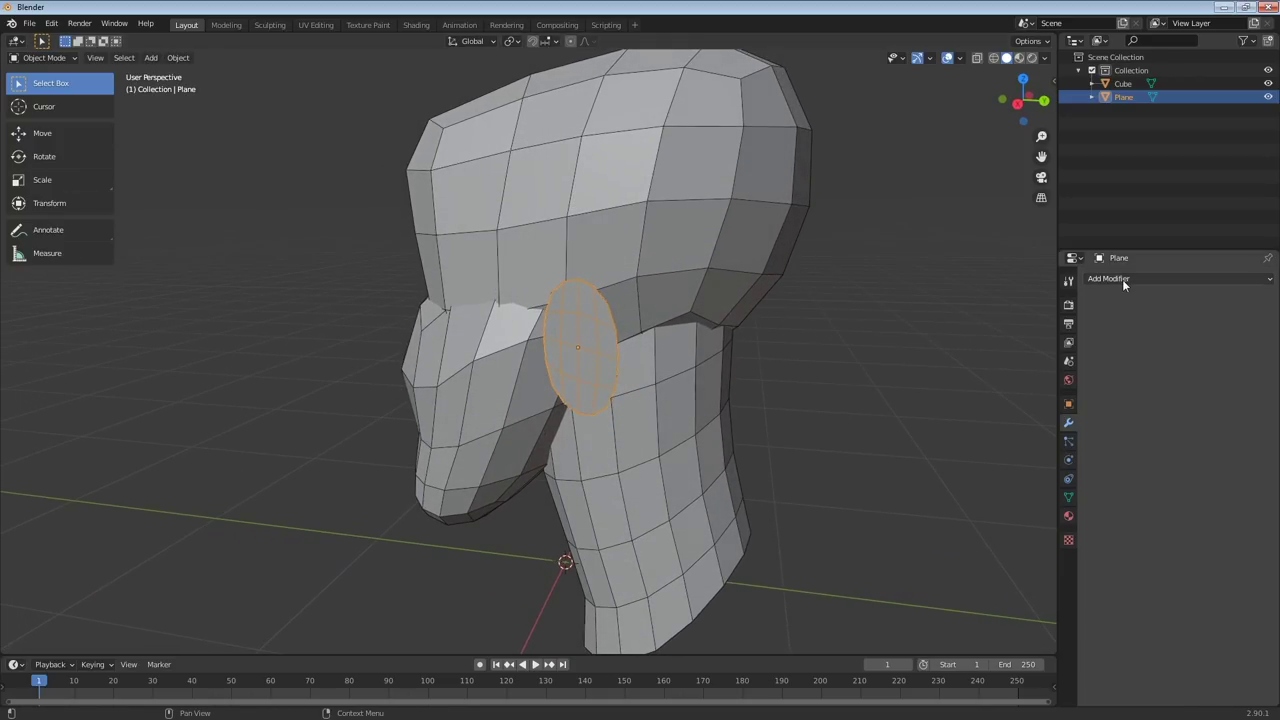
Add a Solidify modifier to the ear disc with a thickness of 0.31 m
{"action": "left_click", "coordinate": [1124, 278]}
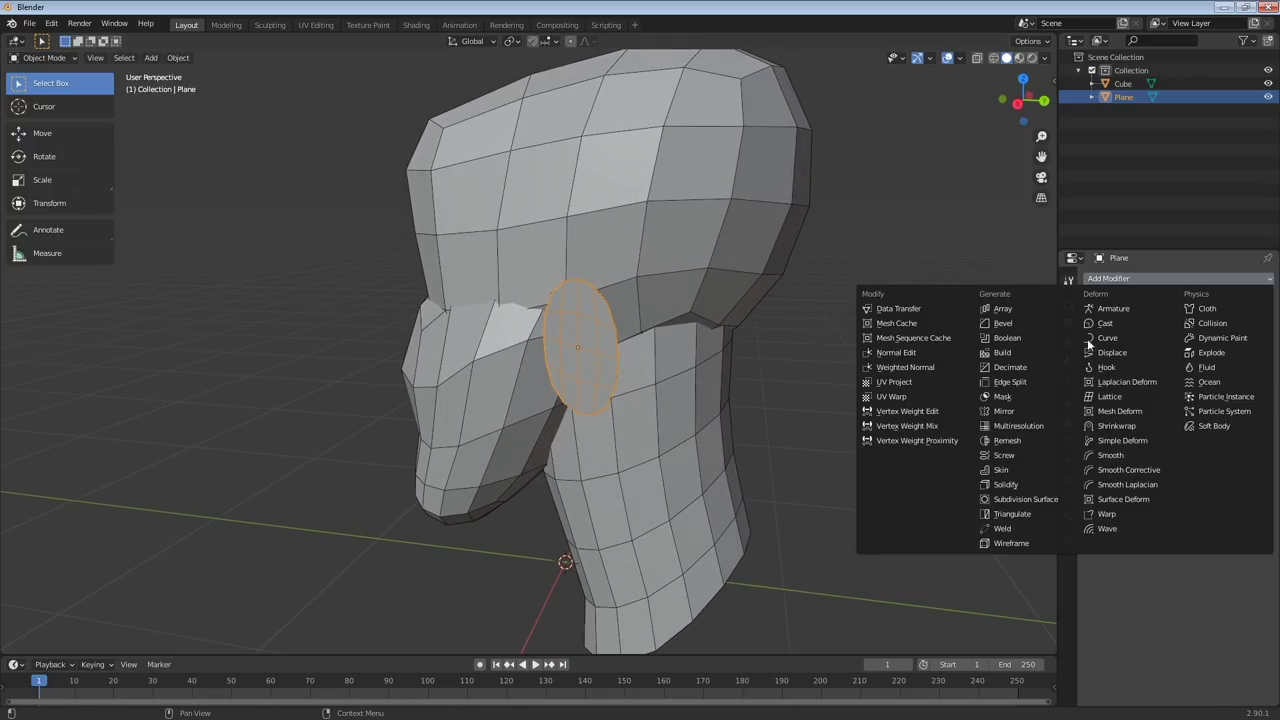
{"action": "left_click", "coordinate": [1007, 484]}
{"action": "middle_click_drag", "start_coordinate": [1007, 481], "coordinate": [760, 370]}
{"action": "left_click_drag", "start_coordinate": [1203, 338], "coordinate": [1223, 339]}
{"action": "middle_click_drag", "start_coordinate": [705, 407], "coordinate": [893, 374]}
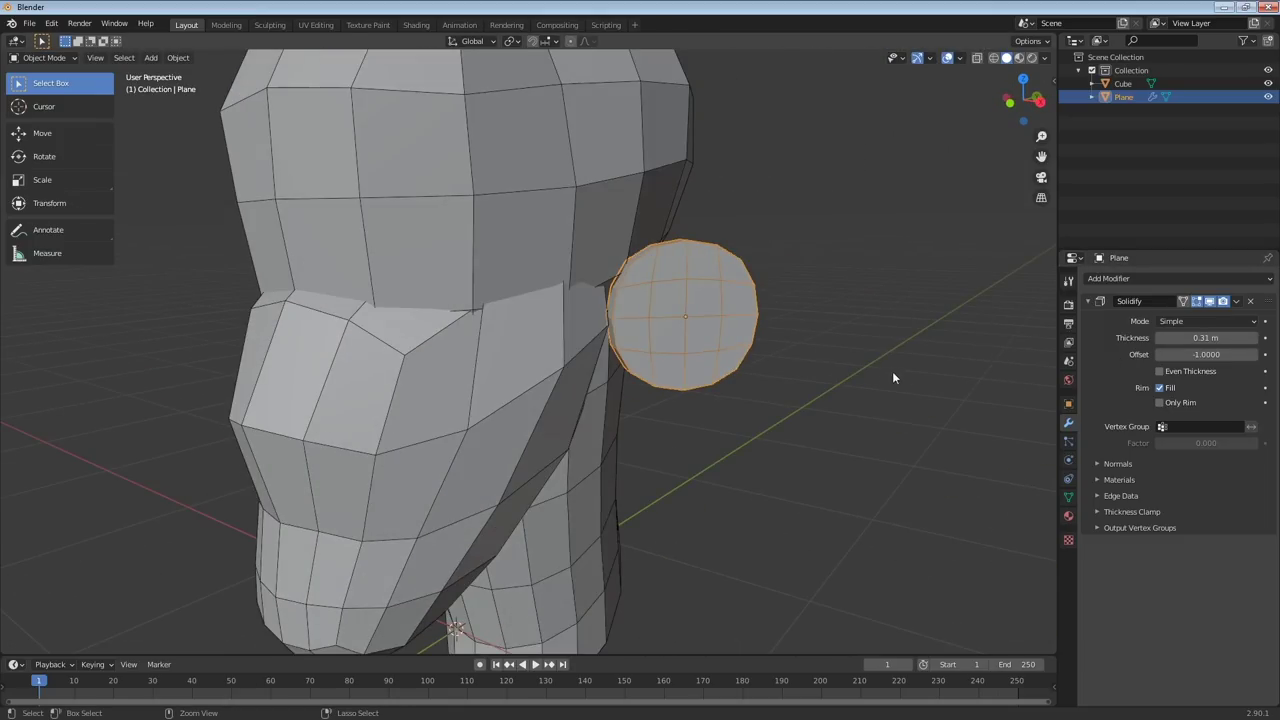
{"action": "scroll", "coordinate": [596, 444], "scroll_direction": "down", "scroll_amount": 3}
{"action": "middle_click_drag", "start_coordinate": [596, 444], "coordinate": [645, 438], "text": "shift"}
Add a Mirror modifier on the X axis to the ear disc
{"action": "left_click", "coordinate": [1145, 280]}
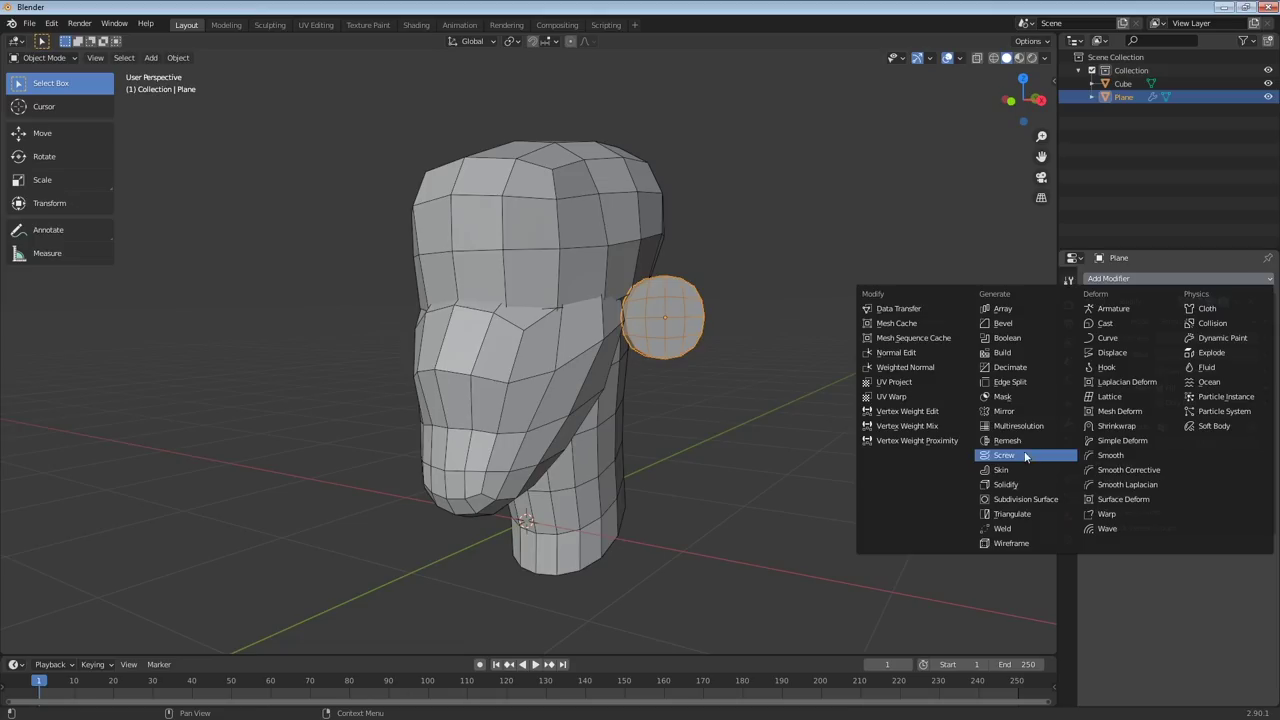
{"action": "left_click", "coordinate": [1023, 410]}
{"action": "middle_click_drag", "start_coordinate": [940, 480], "coordinate": [780, 500]}
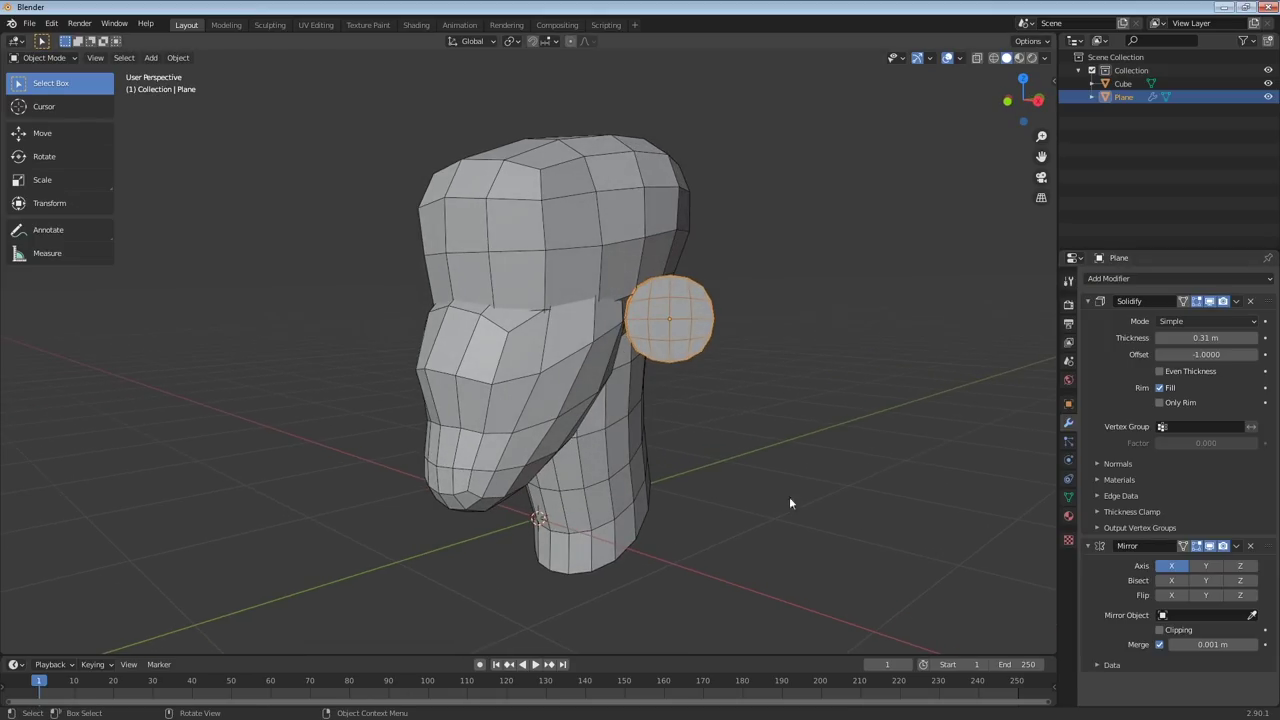
{"action": "middle_click_drag", "start_coordinate": [949, 430], "coordinate": [749, 374]}
{"action": "scroll", "coordinate": [780, 350], "scroll_direction": "up", "scroll_amount": 3}
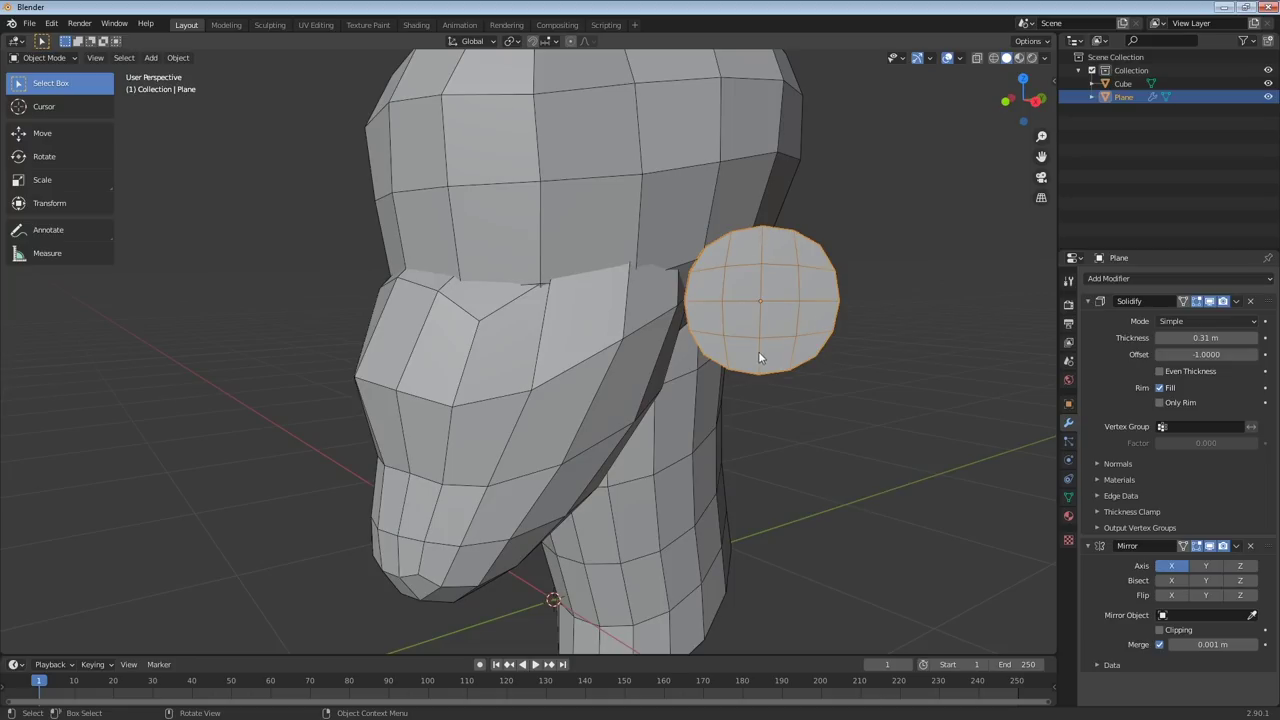
{"action": "scroll", "coordinate": [771, 301], "scroll_direction": "up", "scroll_amount": 1}
{"action": "middle_click_drag", "start_coordinate": [850, 293], "coordinate": [741, 276], "text": "shift"}
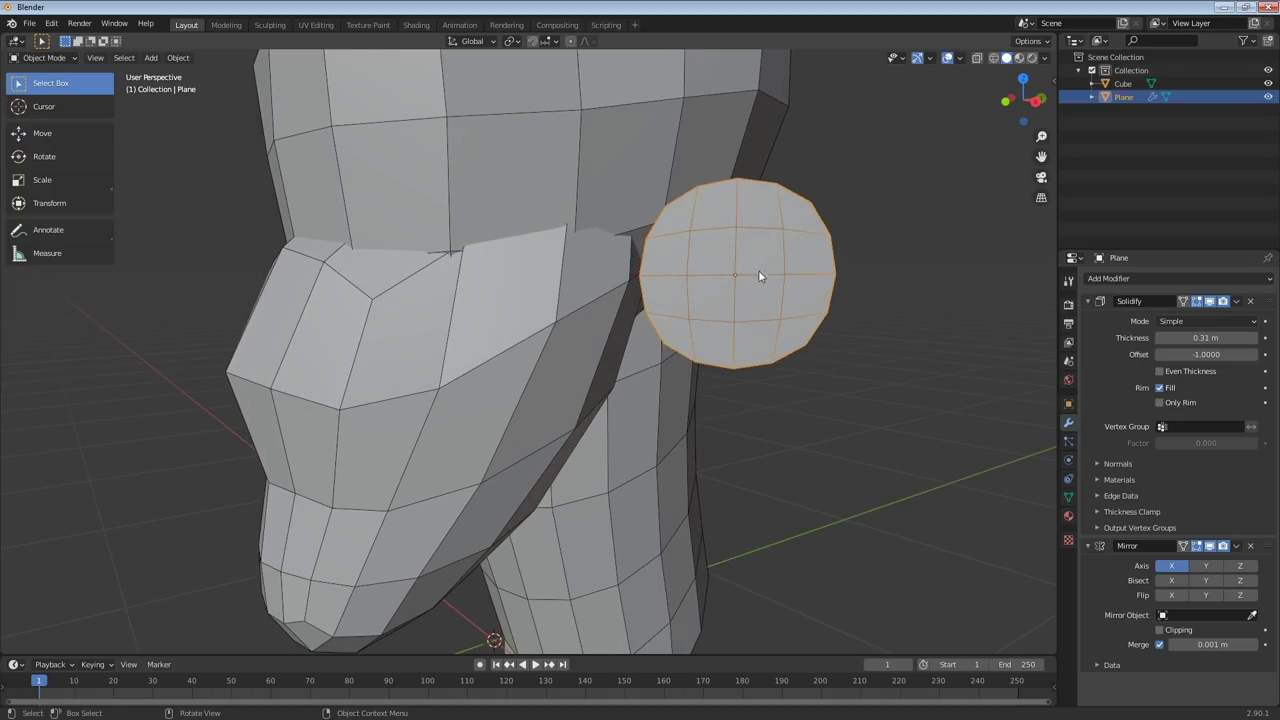
{"action": "middle_click_drag", "start_coordinate": [758, 272], "coordinate": [720, 322]}
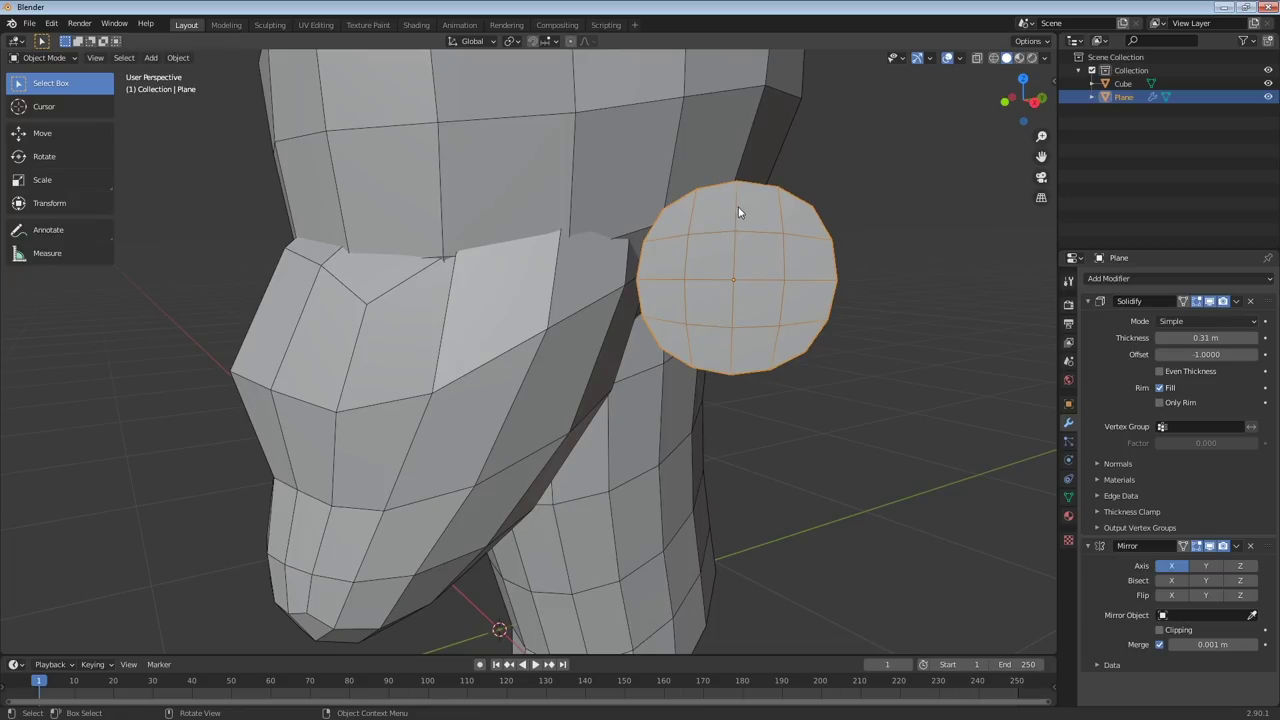
{"action": "middle_click_drag", "start_coordinate": [702, 396], "coordinate": [727, 309]}
Apply the ear disc's location, rotation and scale so it mirrors across the head's centre
{"action": "key", "text": "alt+a"}
{"action": "left_click", "coordinate": [727, 295]}
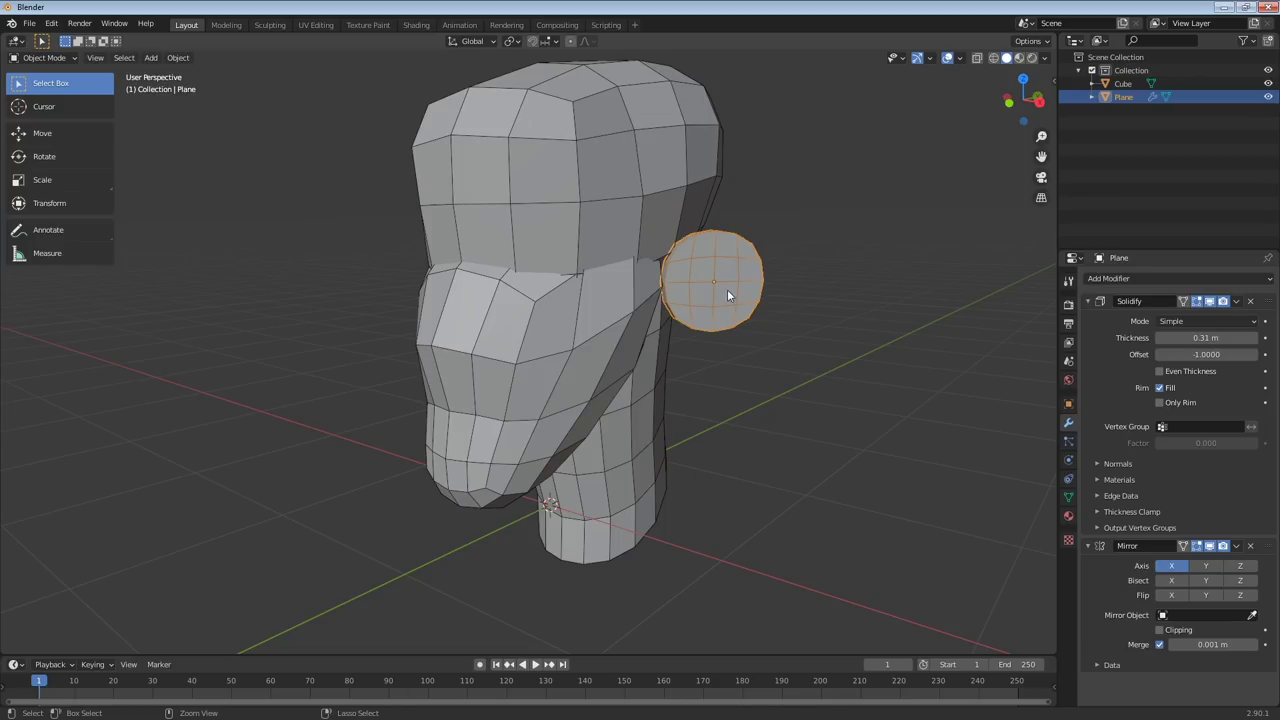
{"action": "key", "text": "ctrl+a"}
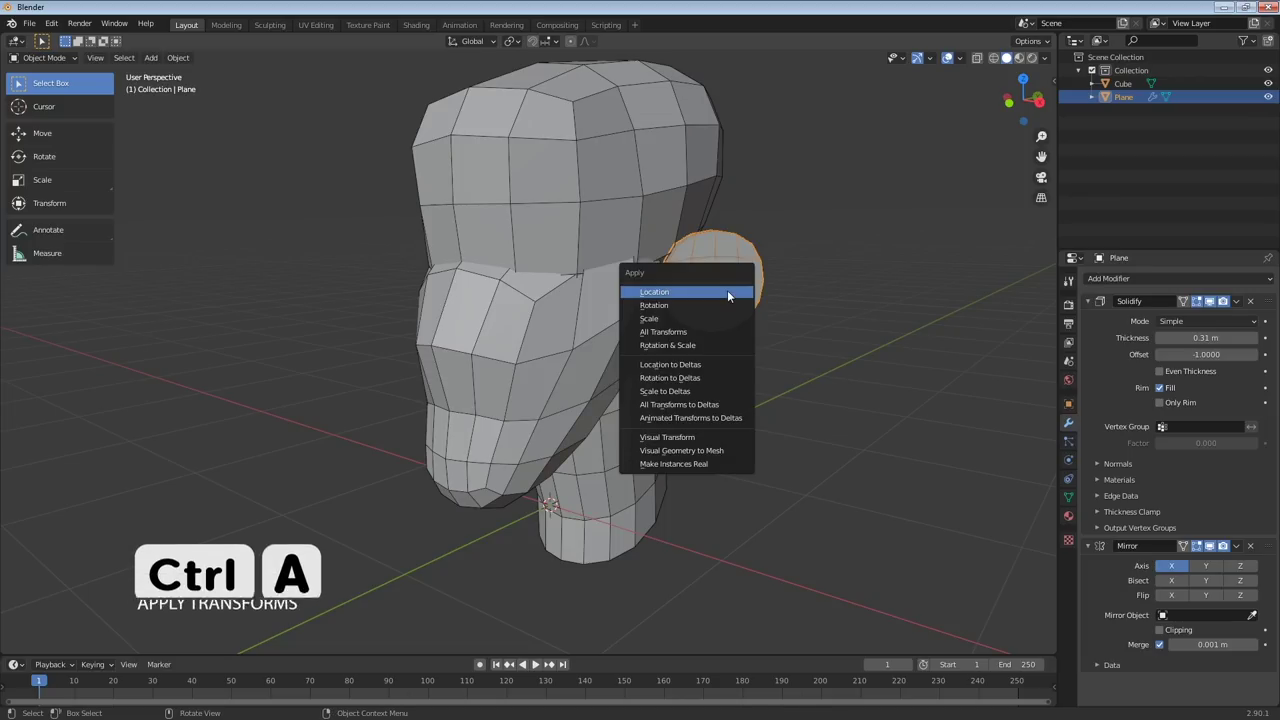
{"action": "left_click", "coordinate": [676, 320]}
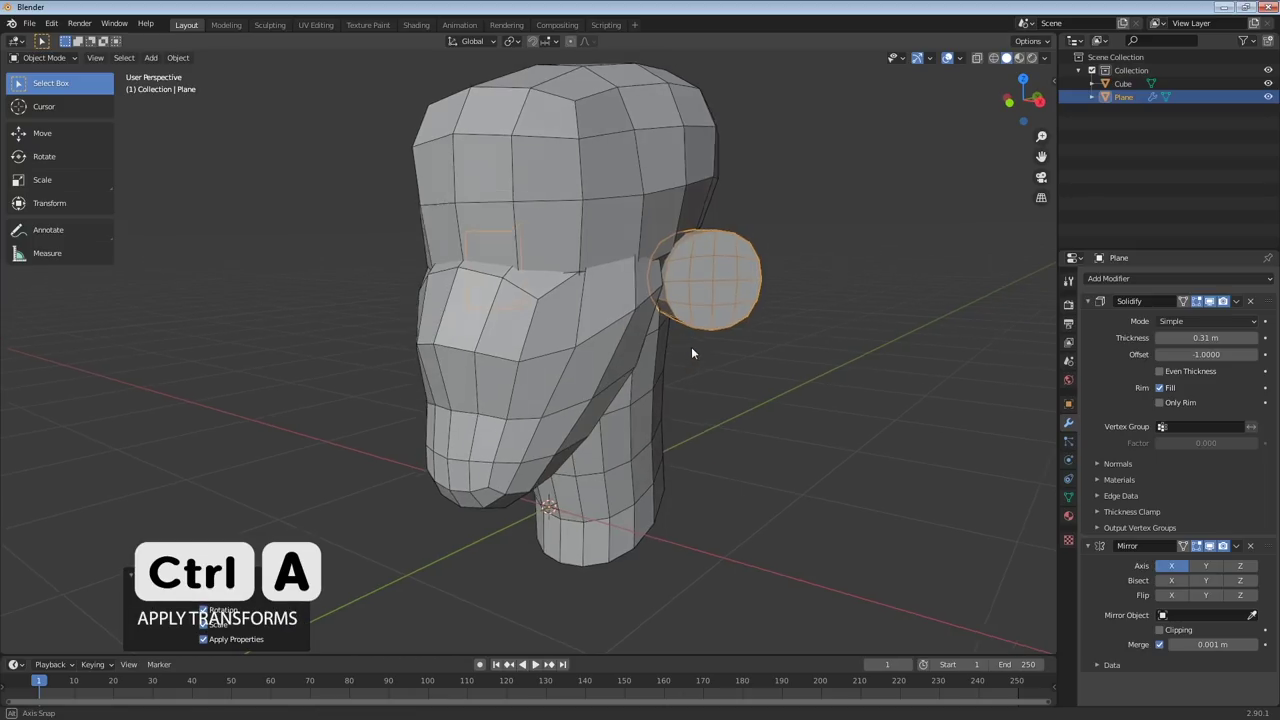
{"action": "middle_click_drag", "start_coordinate": [690, 353], "coordinate": [704, 270]}
{"action": "middle_click_drag", "start_coordinate": [554, 508], "coordinate": [398, 296]}
{"action": "mouse_move", "coordinate": [680, 284]}
{"action": "middle_mouse_down"}
{"action": "mouse_move", "coordinate": [540, 302]}
{"action": "mouse_move", "coordinate": [705, 289]}
{"action": "middle_mouse_up"}
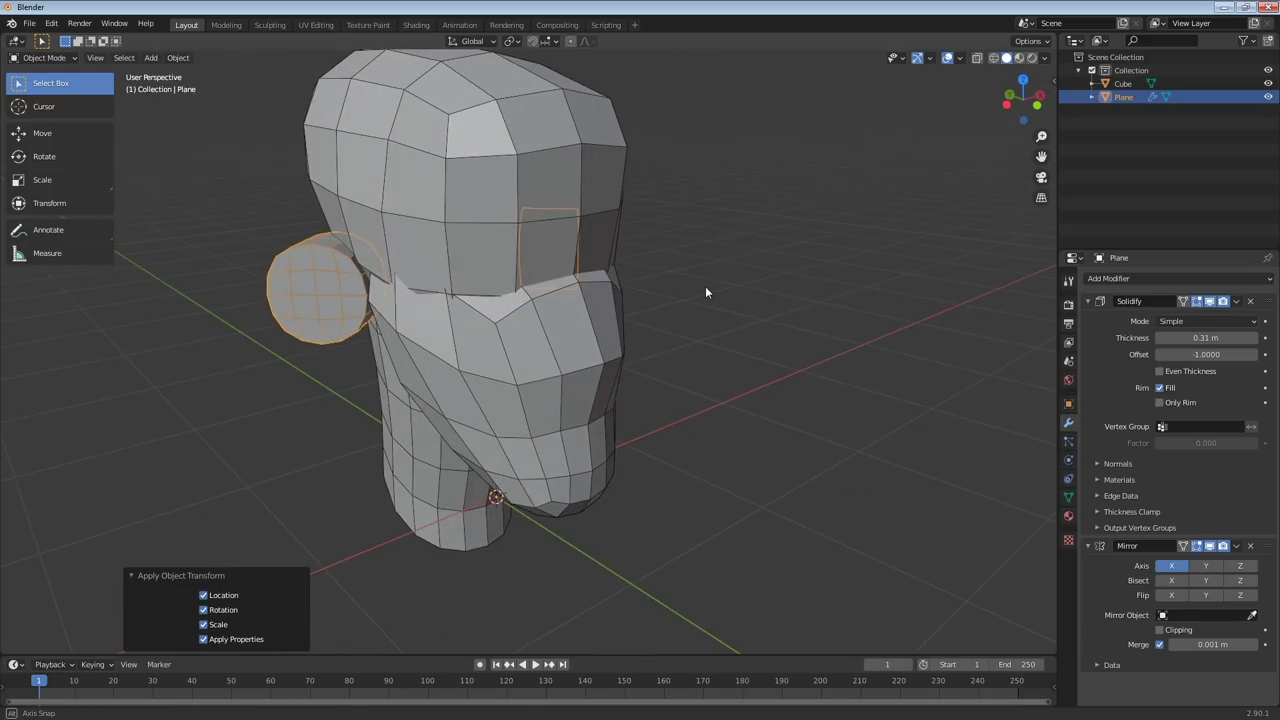
Set the ear's Solidify thickness to 0.06 m
{"action": "middle_click_drag", "start_coordinate": [340, 305], "coordinate": [746, 459]}
{"action": "scroll", "coordinate": [578, 411], "scroll_direction": "up", "scroll_amount": 3}
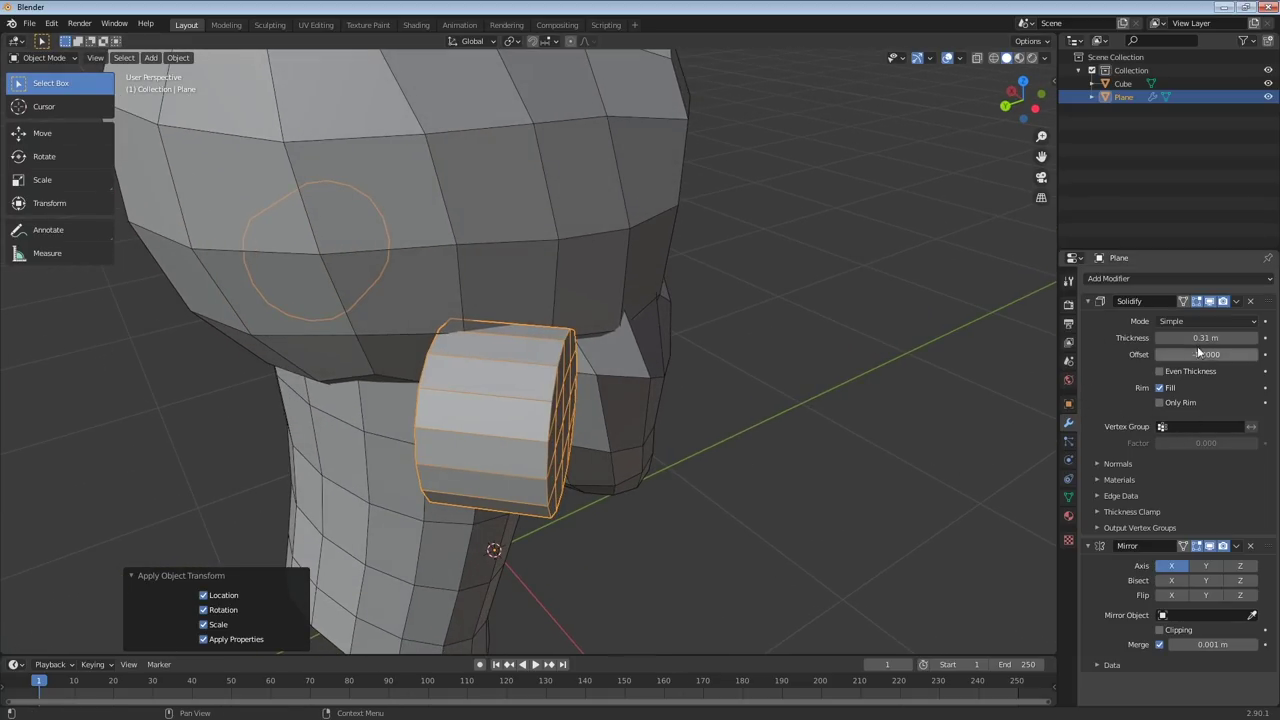
{"action": "left_click_drag", "start_coordinate": [1205, 338], "coordinate": [1187, 339]}
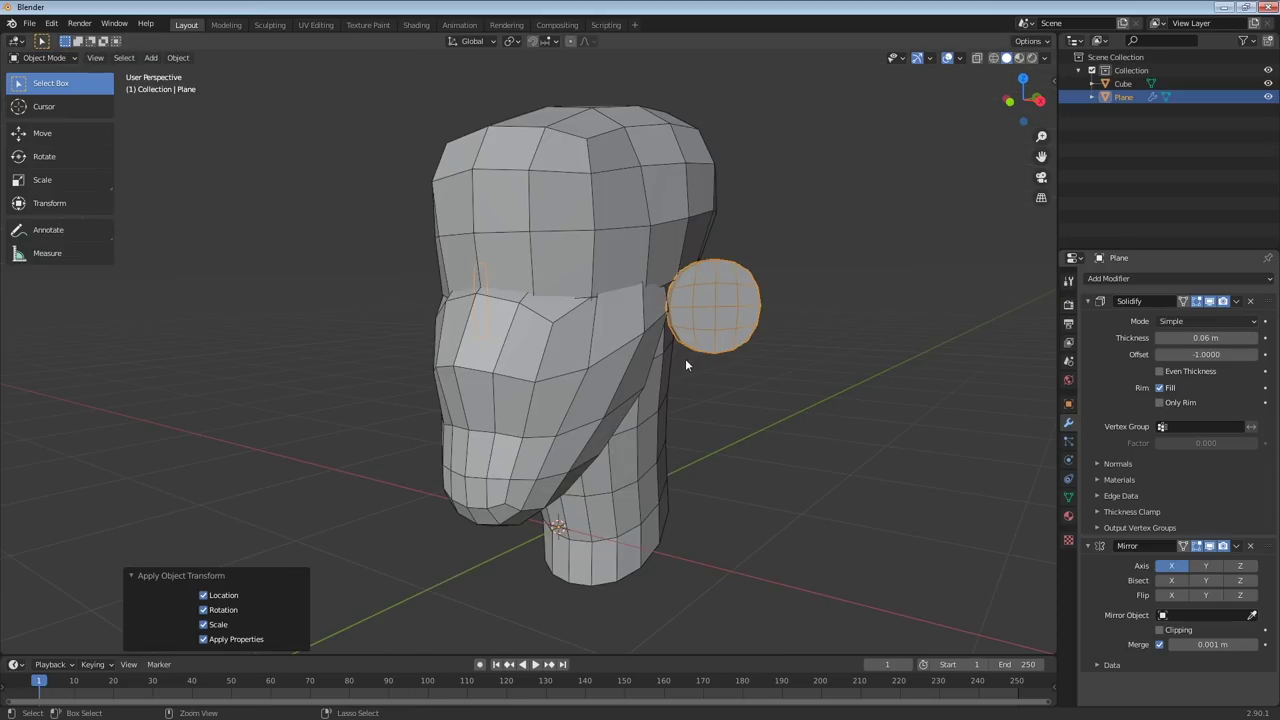
Switch the ear to Sculpt Mode and start shaping its disc with a 196 px Grab brush
{"action": "key", "text": "ctrl+Tab"}
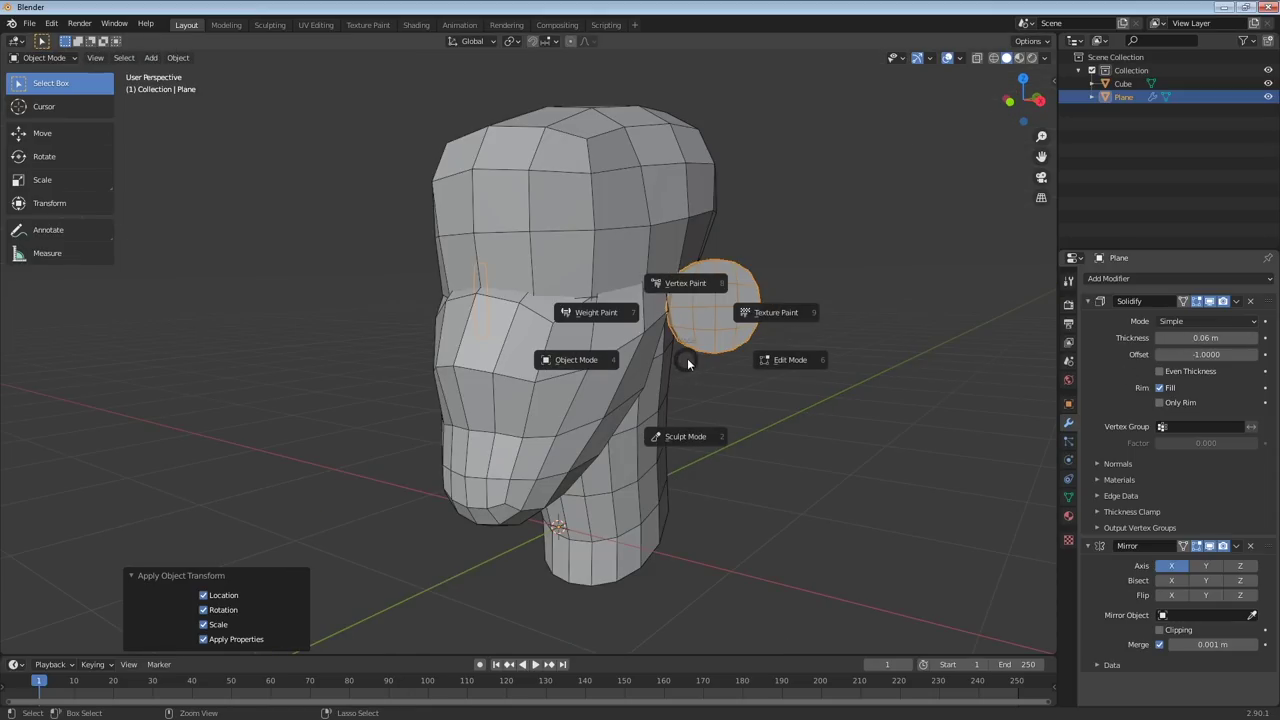
{"action": "left_click", "coordinate": [664, 437]}
{"action": "middle_click_drag", "start_coordinate": [741, 359], "coordinate": [615, 362]}
{"action": "mouse_move", "coordinate": [686, 336]}
{"action": "left_mouse_down"}
{"action": "mouse_move", "coordinate": [689, 349]}
{"action": "mouse_move", "coordinate": [625, 322]}
{"action": "left_mouse_up"}
{"action": "key", "text": "f"}
{"action": "left_click", "coordinate": [635, 339]}
{"action": "left_click_drag", "start_coordinate": [632, 326], "coordinate": [623, 309]}
{"action": "left_click_drag", "start_coordinate": [680, 309], "coordinate": [691, 293]}
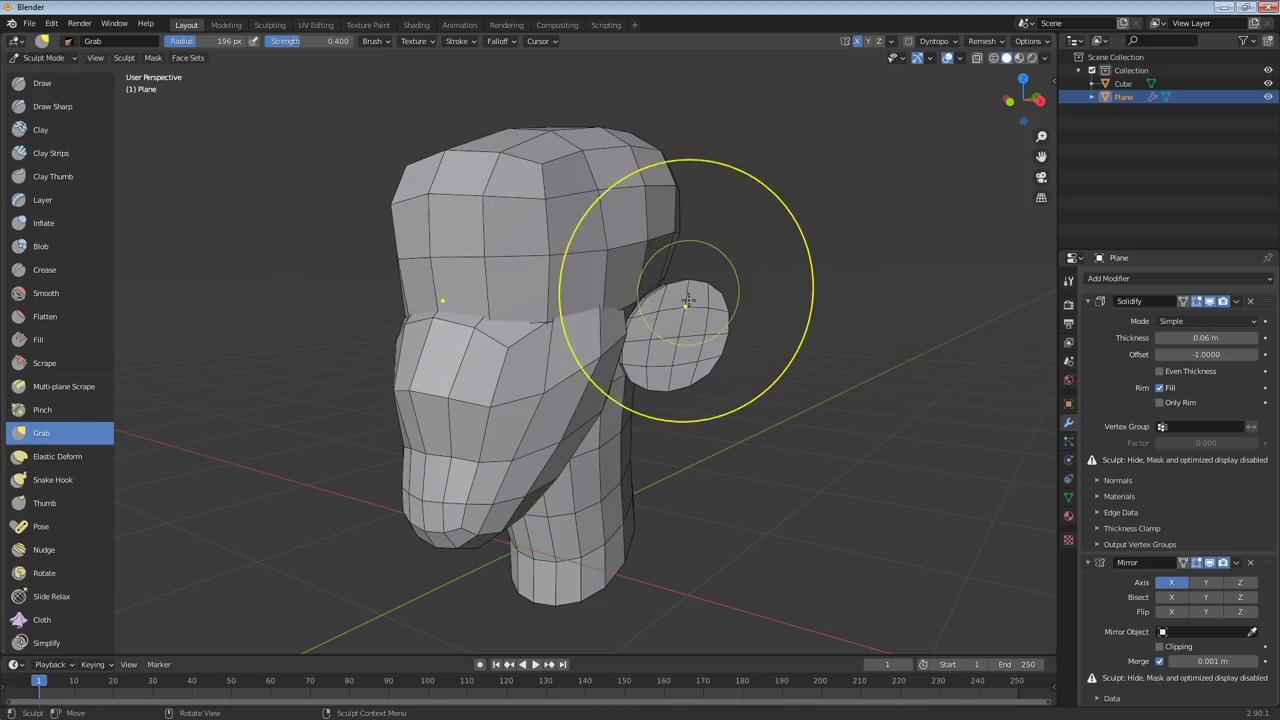
Set the Grab brush radius to 125 px and pull the ear into a form that is narrower where it meets the head
{"action": "mouse_move", "coordinate": [676, 335]}
{"action": "middle_mouse_down"}
{"action": "mouse_move", "coordinate": [661, 367]}
{"action": "mouse_move", "coordinate": [704, 325]}
{"action": "mouse_move", "coordinate": [640, 312]}
{"action": "mouse_move", "coordinate": [668, 320]}
{"action": "mouse_move", "coordinate": [634, 400]}
{"action": "middle_mouse_up"}
{"action": "left_click_drag", "start_coordinate": [615, 447], "coordinate": [625, 441]}
{"action": "left_click_drag", "start_coordinate": [640, 440], "coordinate": [654, 430]}
{"action": "key", "text": "f"}
{"action": "left_click", "coordinate": [574, 455]}
{"action": "left_click_drag", "start_coordinate": [573, 453], "coordinate": [647, 431]}
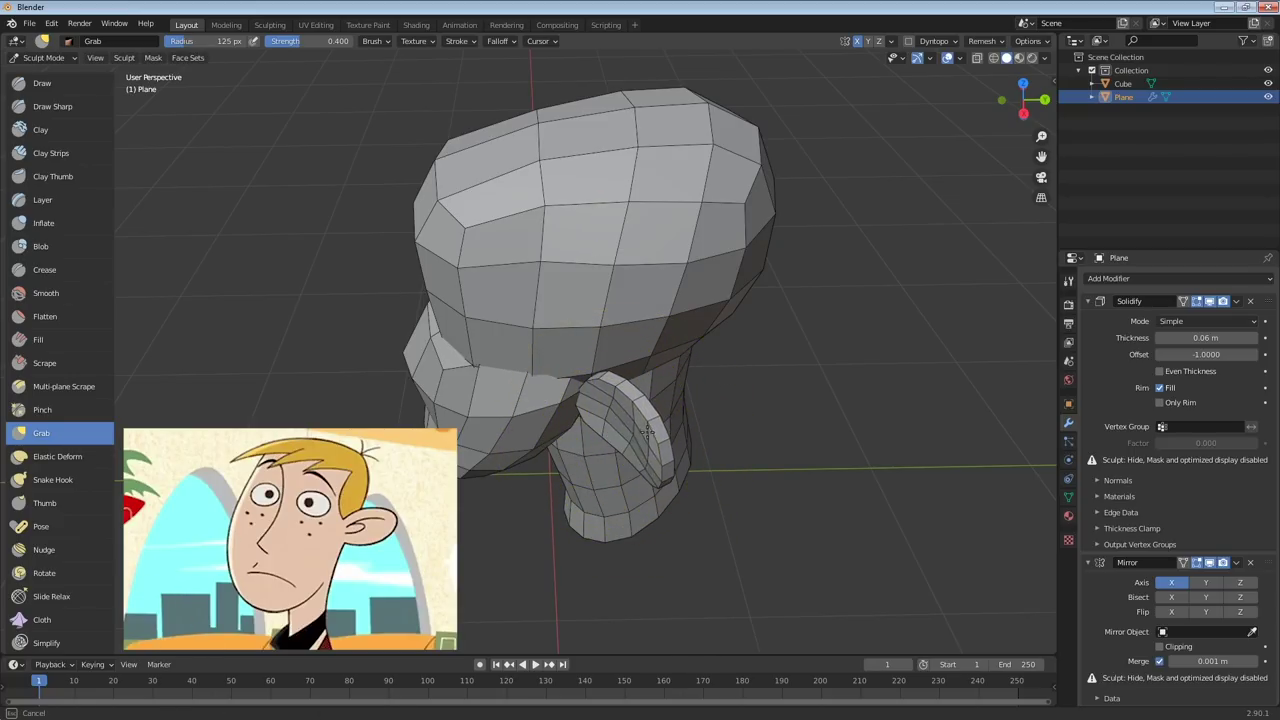
{"action": "middle_click_drag", "start_coordinate": [636, 438], "coordinate": [672, 370]}
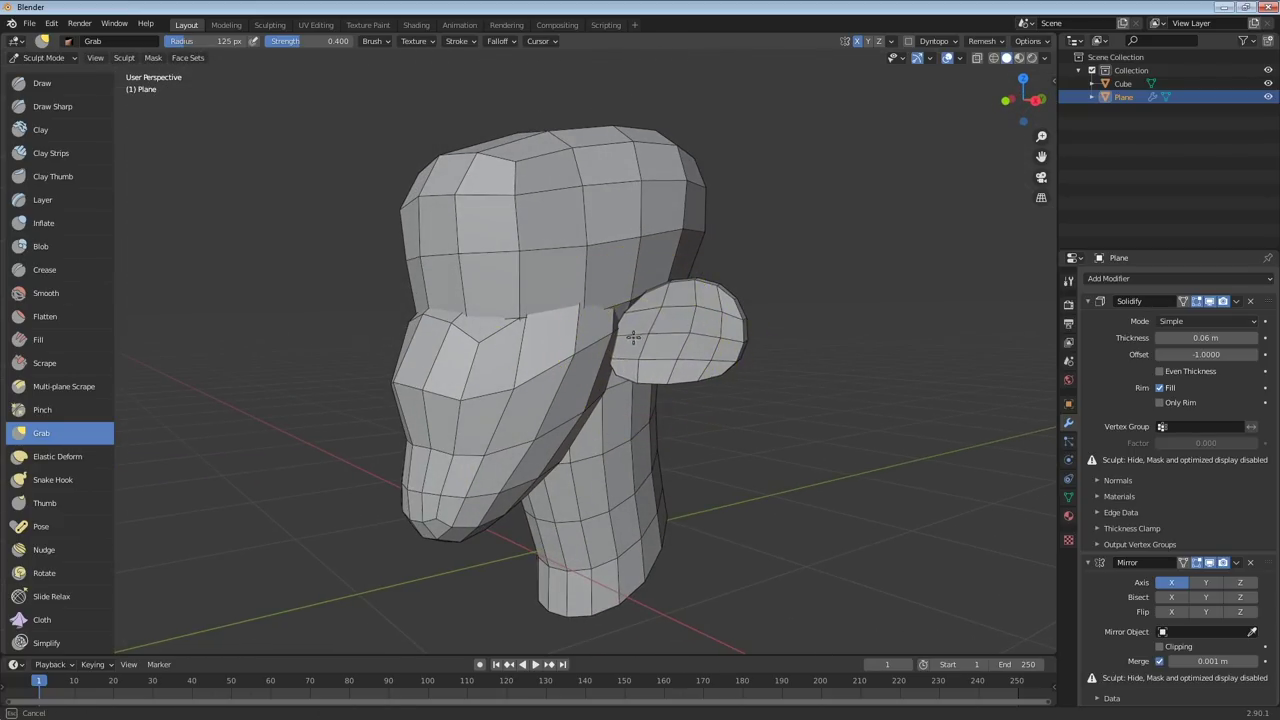
Pull the ear's outer edge with Grab and set the brush radius to 71 px for refining the ear from behind
{"action": "middle_click_drag", "start_coordinate": [684, 312], "coordinate": [706, 293]}
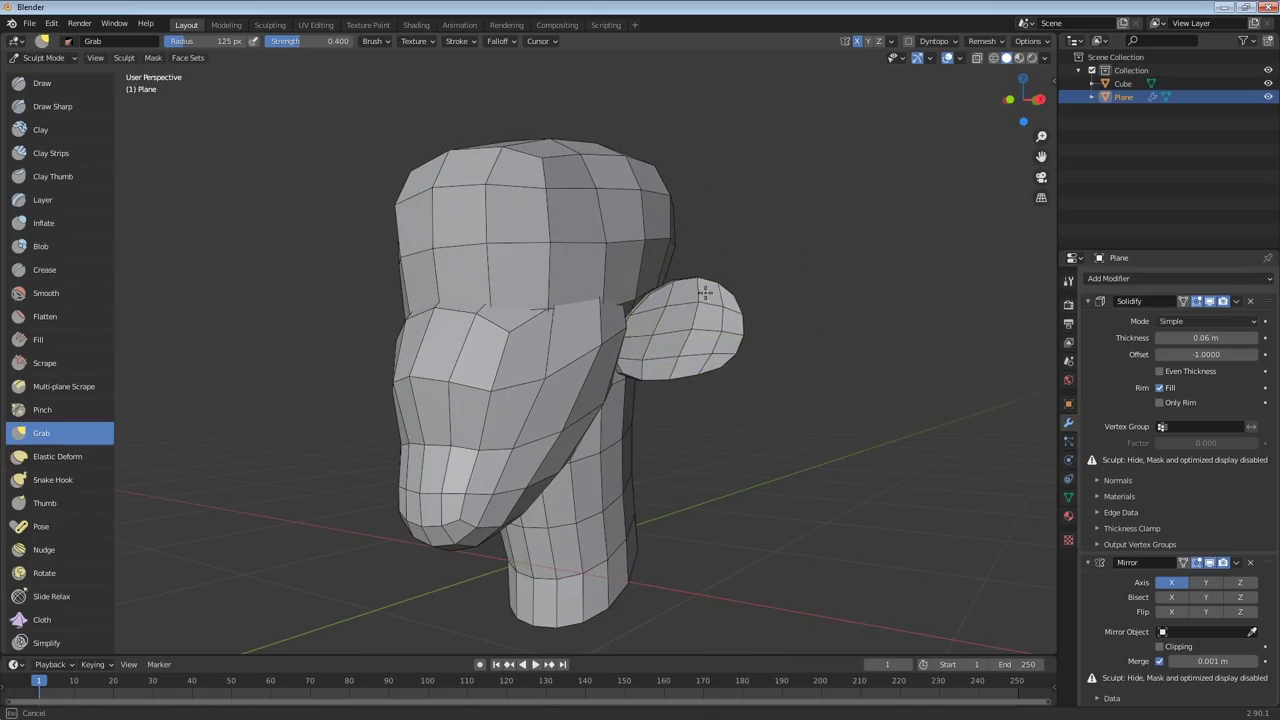
{"action": "left_click_drag", "start_coordinate": [722, 342], "coordinate": [715, 352]}
{"action": "mouse_move", "coordinate": [654, 310]}
{"action": "middle_mouse_down"}
{"action": "mouse_move", "coordinate": [603, 349]}
{"action": "mouse_move", "coordinate": [621, 326]}
{"action": "mouse_move", "coordinate": [775, 330]}
{"action": "mouse_move", "coordinate": [711, 285]}
{"action": "mouse_move", "coordinate": [704, 301]}
{"action": "mouse_move", "coordinate": [749, 377]}
{"action": "mouse_move", "coordinate": [580, 397]}
{"action": "middle_mouse_up"}
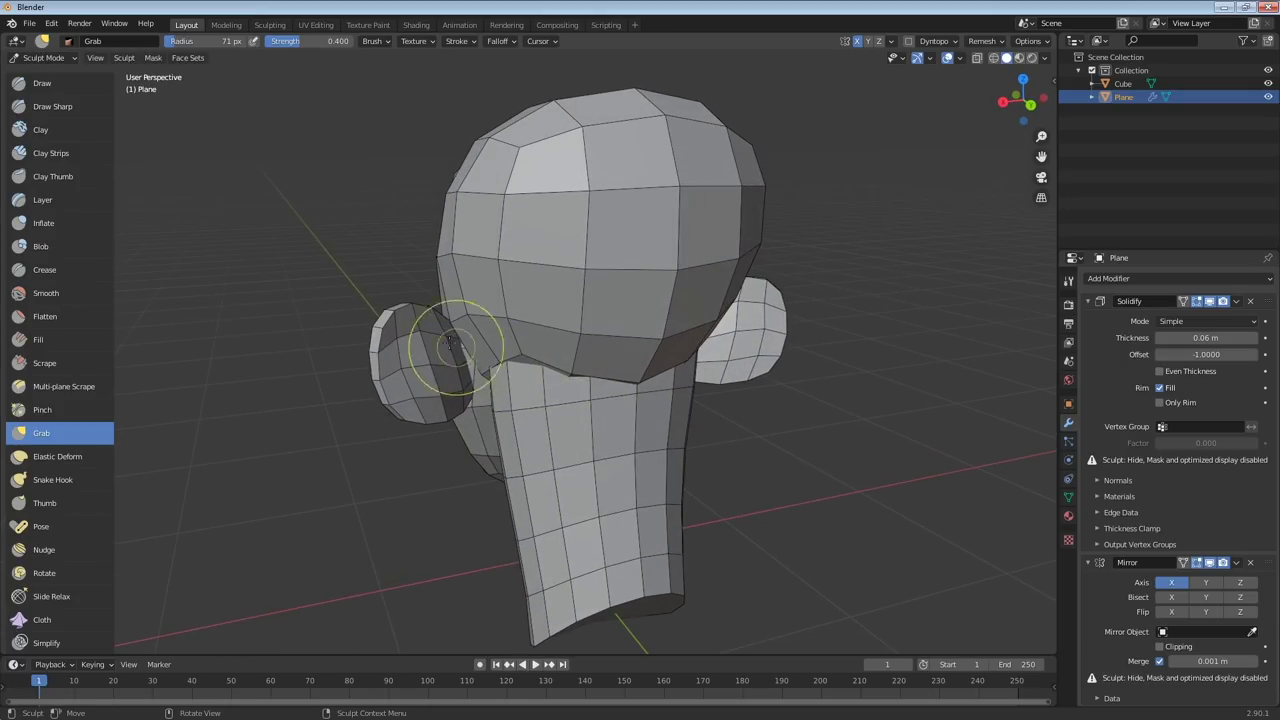
{"action": "mouse_move", "coordinate": [442, 376]}
{"action": "middle_mouse_down"}
{"action": "mouse_move", "coordinate": [450, 384]}
{"action": "mouse_move", "coordinate": [443, 371]}
{"action": "middle_mouse_up"}
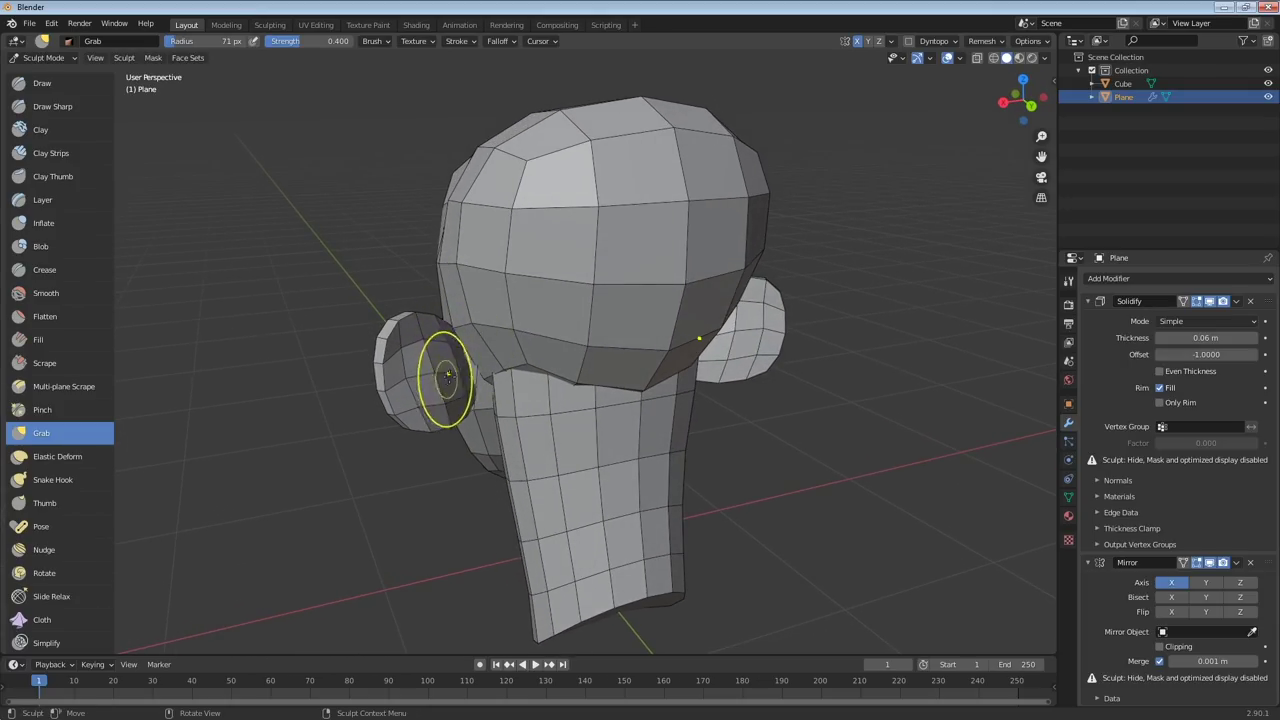
{"action": "mouse_move", "coordinate": [471, 466]}
{"action": "middle_mouse_down"}
{"action": "mouse_move", "coordinate": [614, 457]}
{"action": "mouse_move", "coordinate": [651, 406]}
{"action": "middle_mouse_up"}
Hide the Solidify modifier in the viewport and reshape the thin ear disc with a 119 px Grab brush
{"action": "left_click", "coordinate": [1209, 301]}
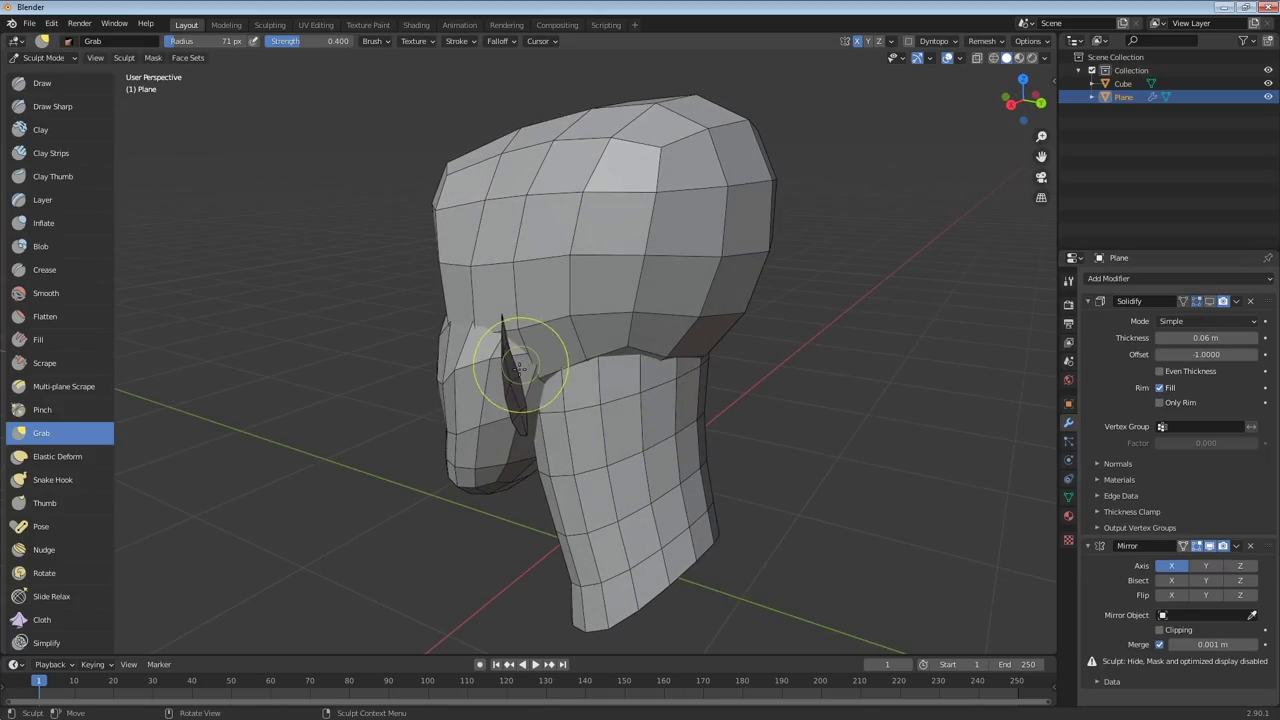
{"action": "middle_click_drag", "start_coordinate": [520, 365], "coordinate": [567, 370]}
{"action": "key", "text": "f"}
{"action": "left_click", "coordinate": [664, 344]}
{"action": "left_click_drag", "start_coordinate": [591, 346], "coordinate": [601, 346]}
{"action": "left_click_drag", "start_coordinate": [589, 352], "coordinate": [596, 352]}
{"action": "mouse_move", "coordinate": [596, 352]}
{"action": "middle_mouse_down"}
{"action": "mouse_move", "coordinate": [625, 345]}
{"action": "mouse_move", "coordinate": [622, 362]}
{"action": "middle_mouse_up"}
{"action": "left_click_drag", "start_coordinate": [581, 372], "coordinate": [596, 357]}
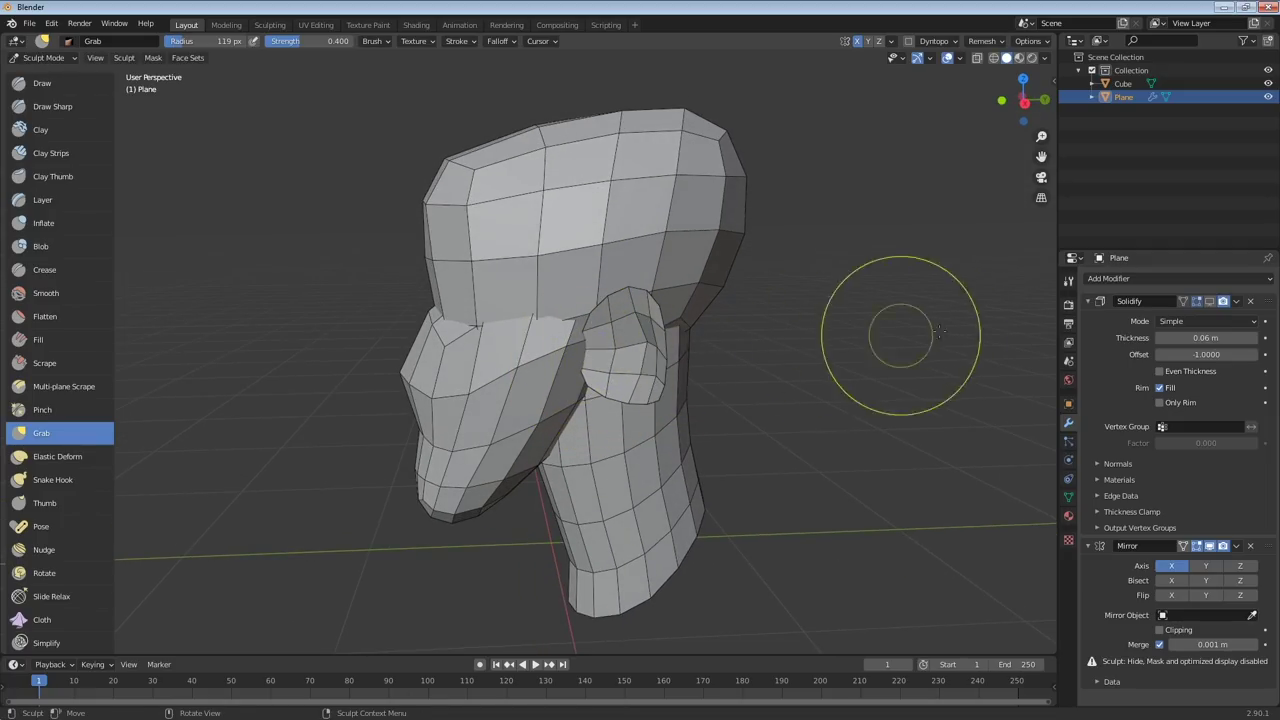
Adjust the ear's upper and outer areas from above and from the front with the 119 px Grab brush
{"action": "middle_click_drag", "start_coordinate": [717, 359], "coordinate": [634, 371]}
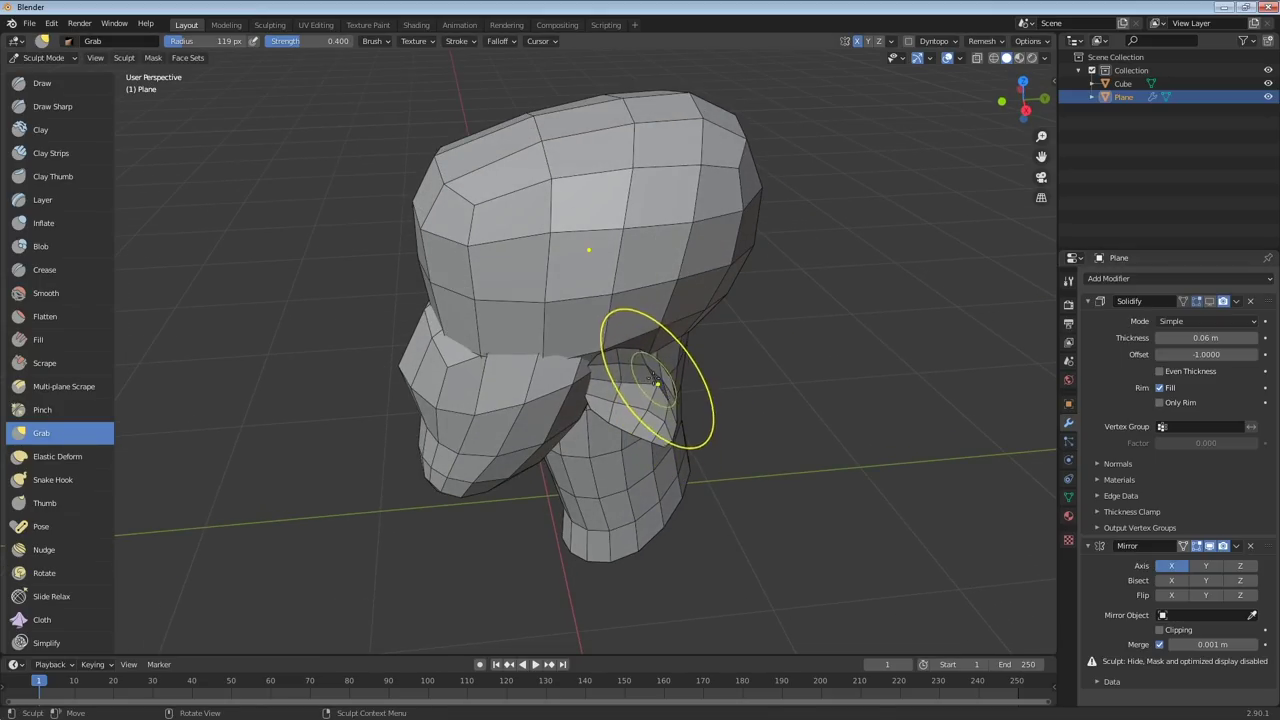
{"action": "left_click_drag", "start_coordinate": [627, 365], "coordinate": [628, 362]}
{"action": "left_click_drag", "start_coordinate": [660, 398], "coordinate": [672, 388]}
{"action": "middle_click_drag", "start_coordinate": [683, 386], "coordinate": [694, 346]}
{"action": "left_click_drag", "start_coordinate": [685, 336], "coordinate": [686, 331]}
{"action": "middle_click_drag", "start_coordinate": [686, 314], "coordinate": [692, 324]}
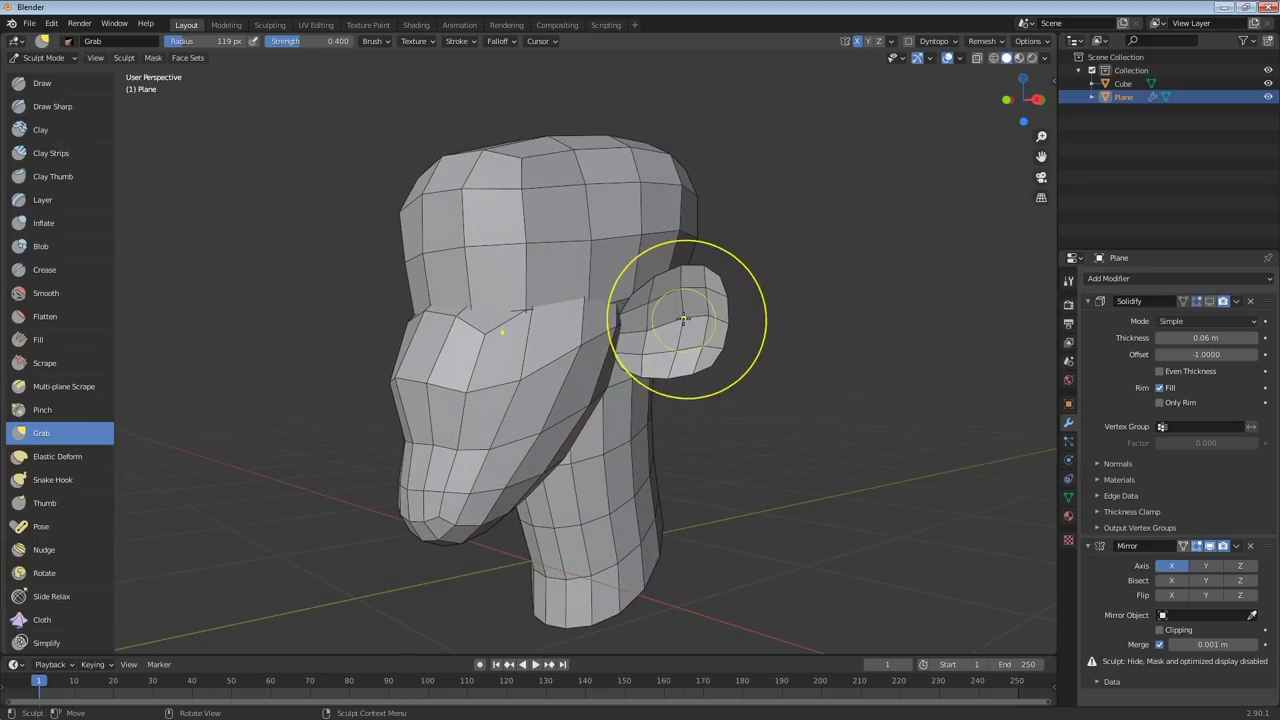
Set the Grab brush radius to 87 px, push the middle of the ear inward and smooth its surface
{"action": "key", "text": "f"}
{"action": "left_click", "coordinate": [665, 325]}
{"action": "middle_click_drag", "start_coordinate": [686, 323], "coordinate": [667, 329]}
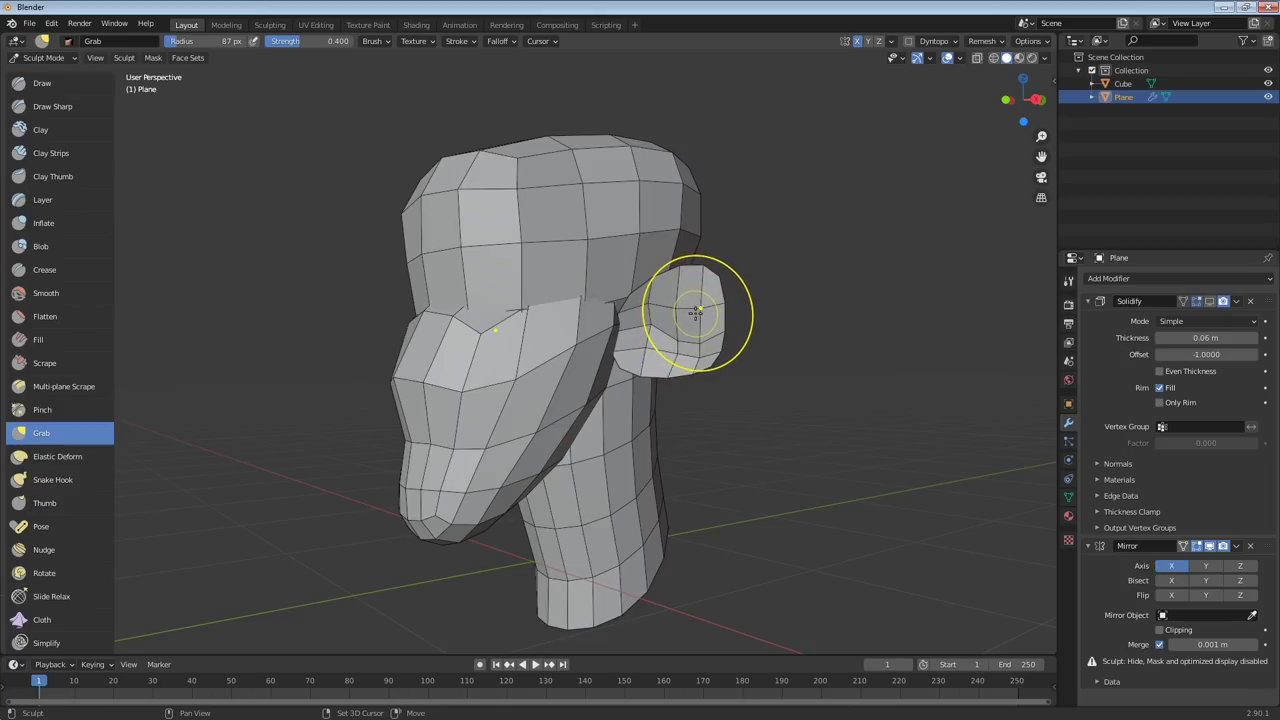
{"action": "key", "text": "shift"}
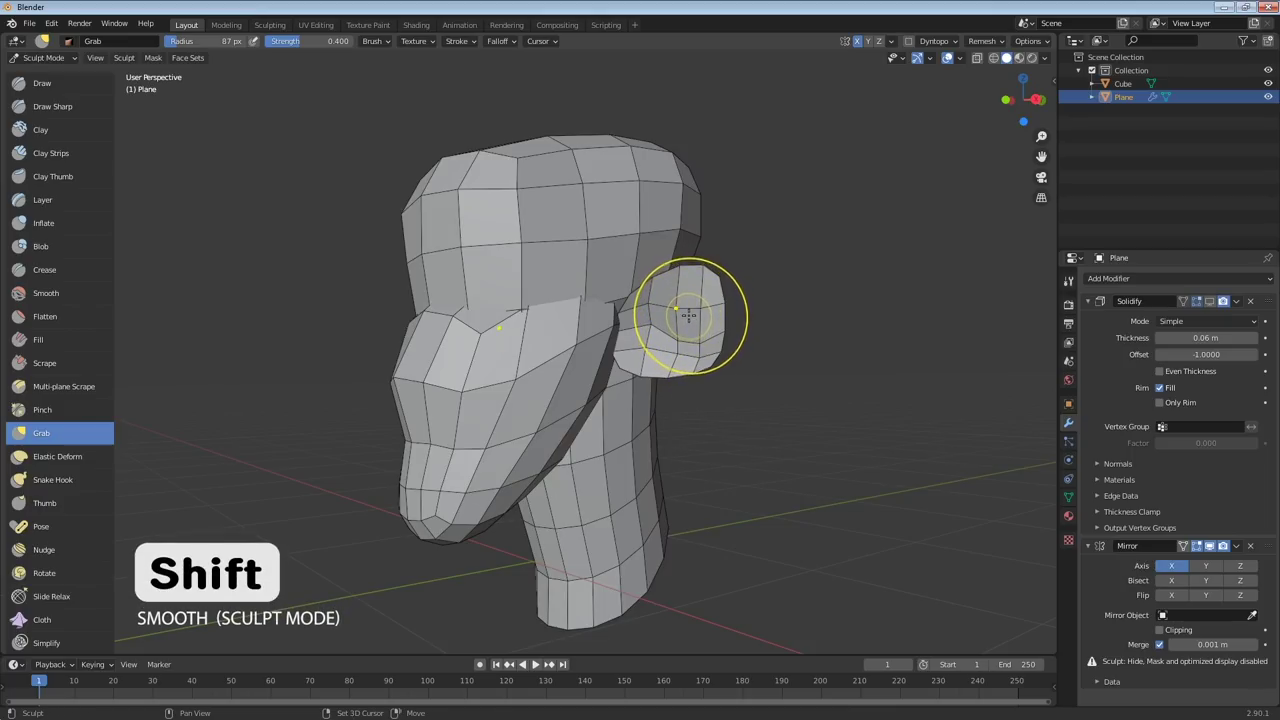
{"action": "middle_click_drag", "start_coordinate": [690, 318], "coordinate": [682, 318]}
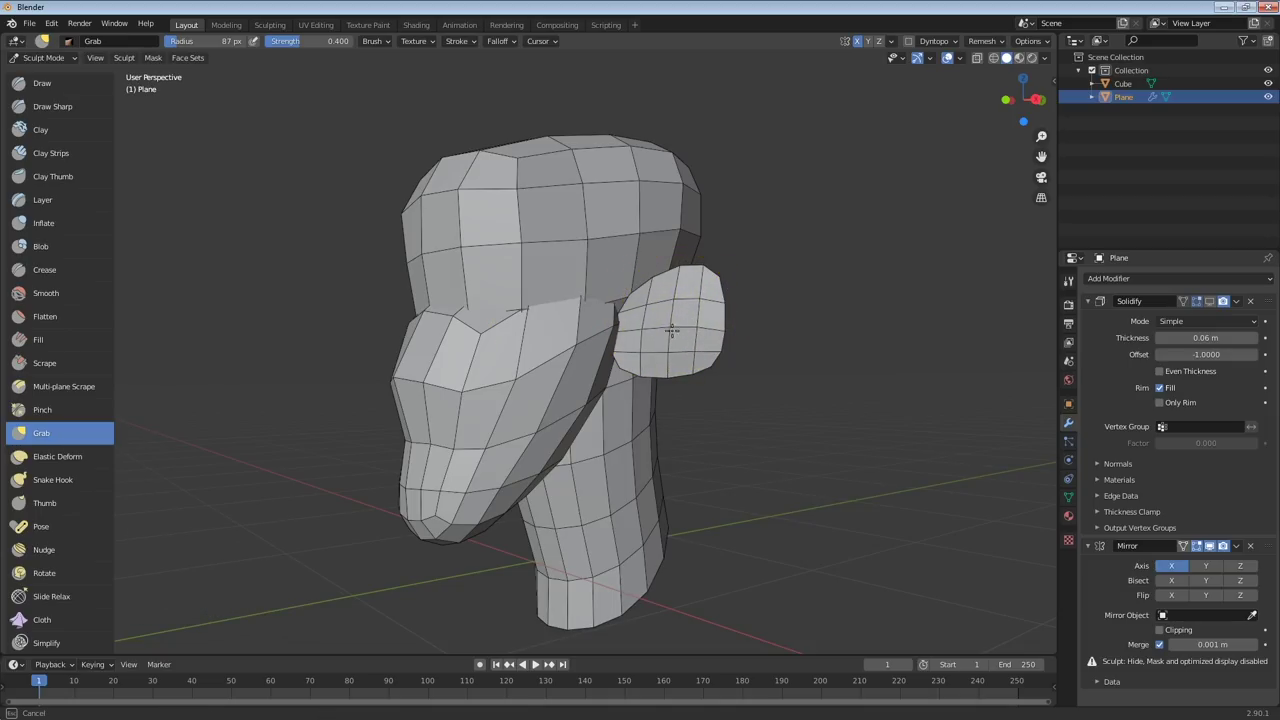
Set the Grab brush radius to 139 px and push the ear's centre in to form a cupped shape
{"action": "middle_click_drag", "start_coordinate": [709, 294], "coordinate": [566, 330]}
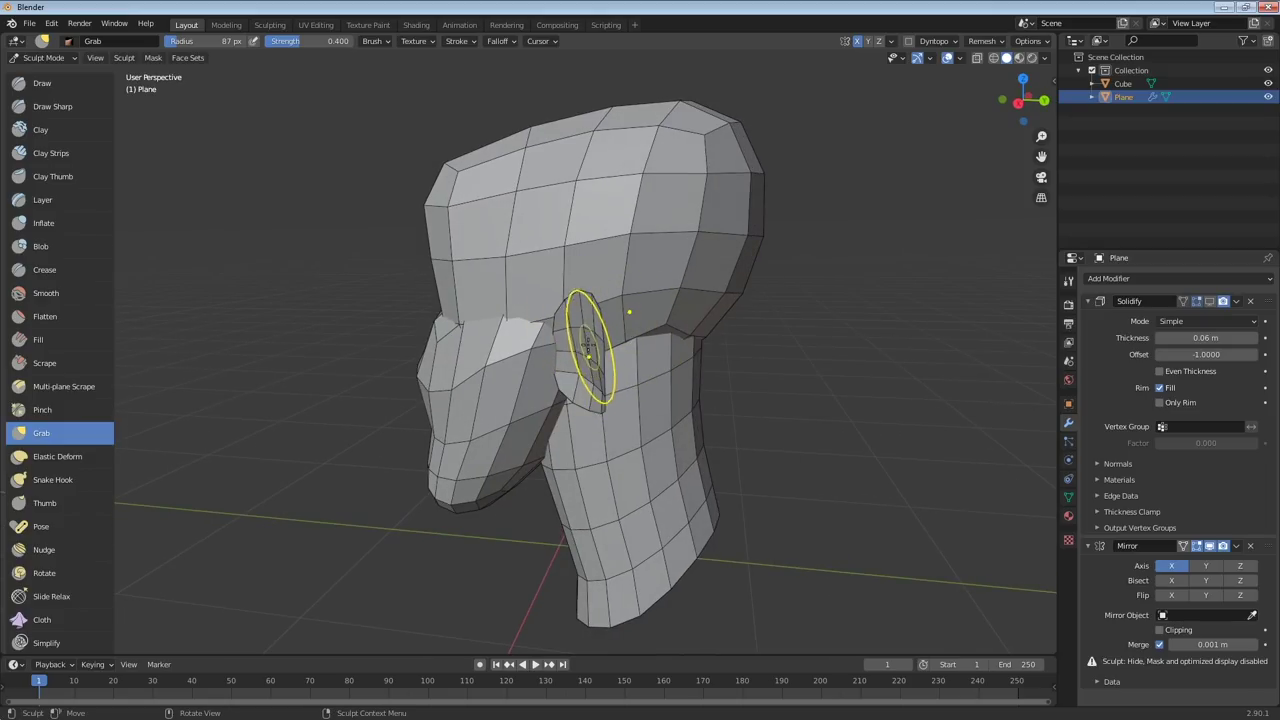
{"action": "middle_click_drag", "start_coordinate": [577, 354], "coordinate": [608, 372]}
{"action": "key", "text": "f"}
{"action": "left_click", "coordinate": [596, 372]}
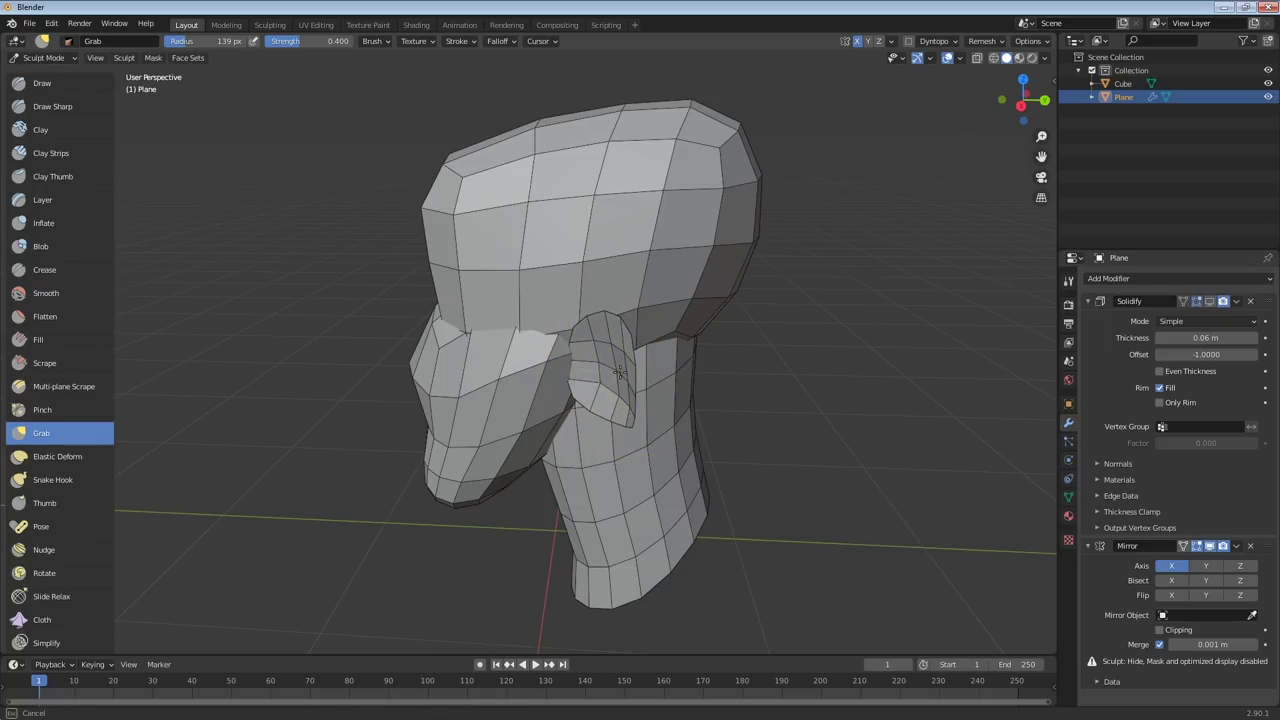
{"action": "mouse_move", "coordinate": [617, 391]}
{"action": "middle_mouse_down"}
{"action": "mouse_move", "coordinate": [686, 306]}
{"action": "mouse_move", "coordinate": [600, 360]}
{"action": "mouse_move", "coordinate": [641, 362]}
{"action": "middle_mouse_up"}
Show the Solidify modifier in the viewport again and pull the ear's outer and lower edges in with Grab
{"action": "left_click", "coordinate": [1210, 302]}
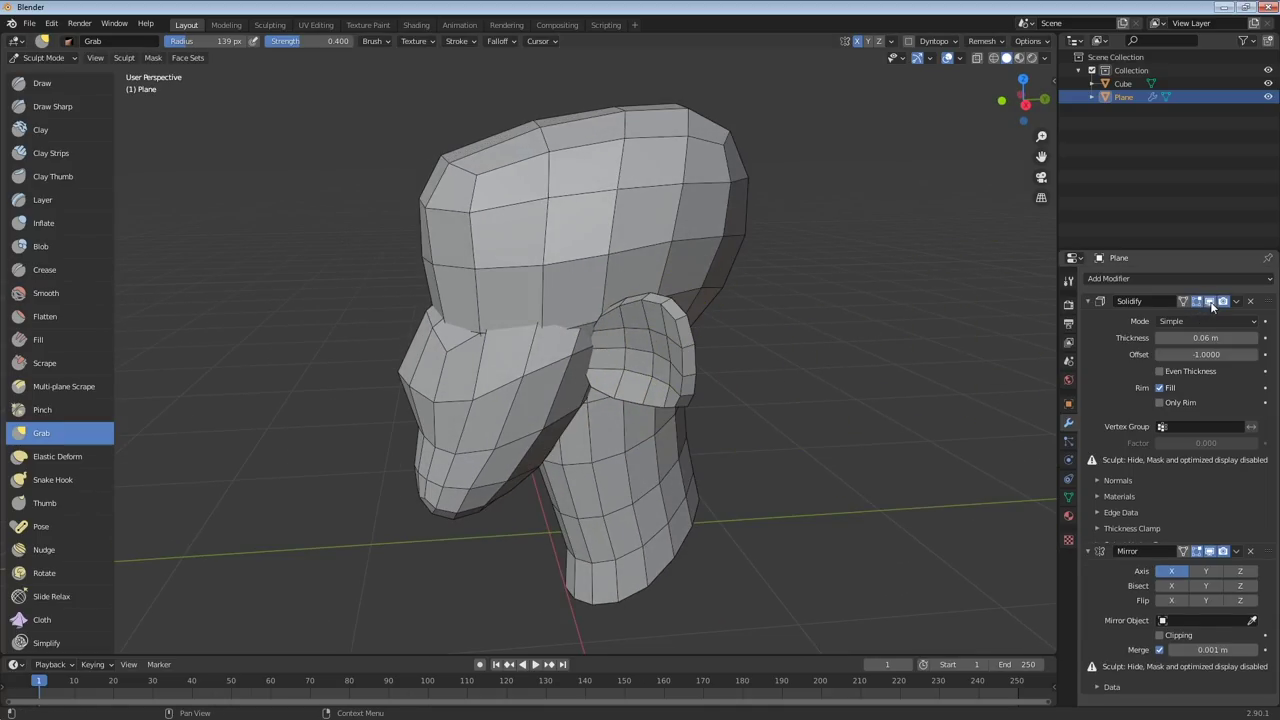
{"action": "middle_click_drag", "start_coordinate": [801, 362], "coordinate": [872, 337]}
{"action": "middle_click_drag", "start_coordinate": [664, 293], "coordinate": [659, 290]}
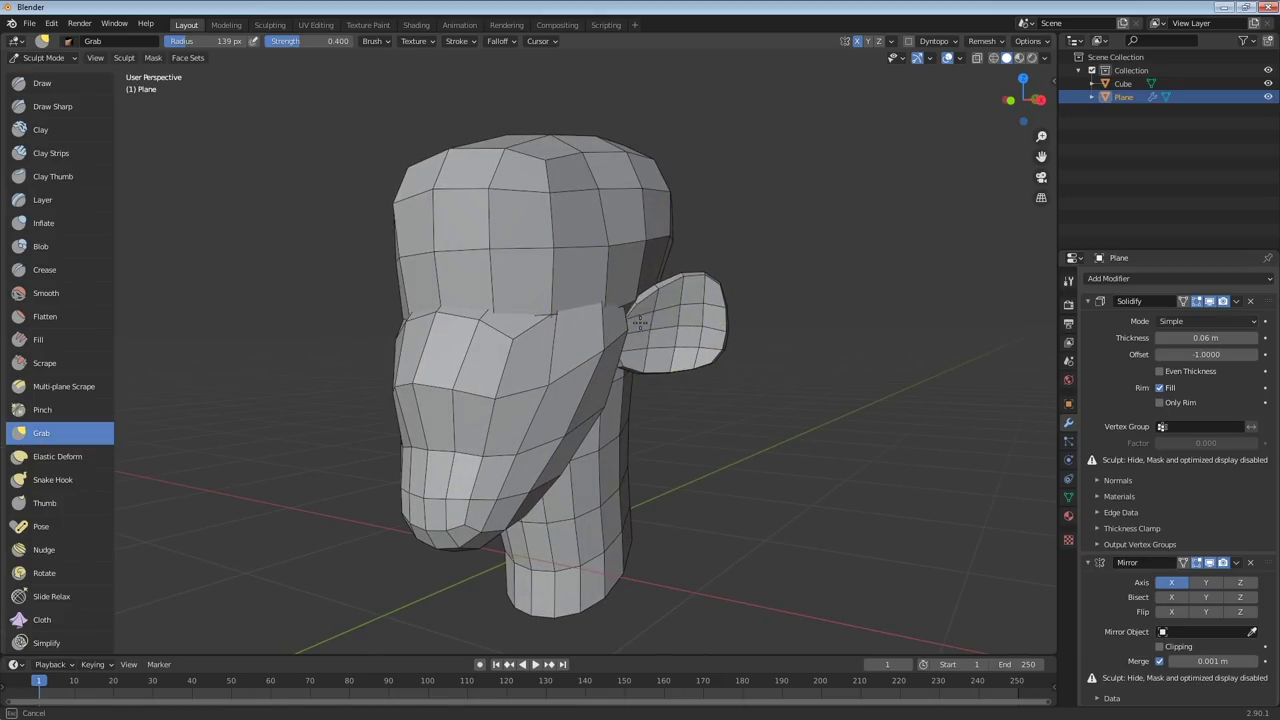
{"action": "mouse_move", "coordinate": [727, 304]}
{"action": "left_mouse_down"}
{"action": "mouse_move", "coordinate": [702, 309]}
{"action": "mouse_move", "coordinate": [691, 352]}
{"action": "left_mouse_up"}
{"action": "key", "text": "f"}
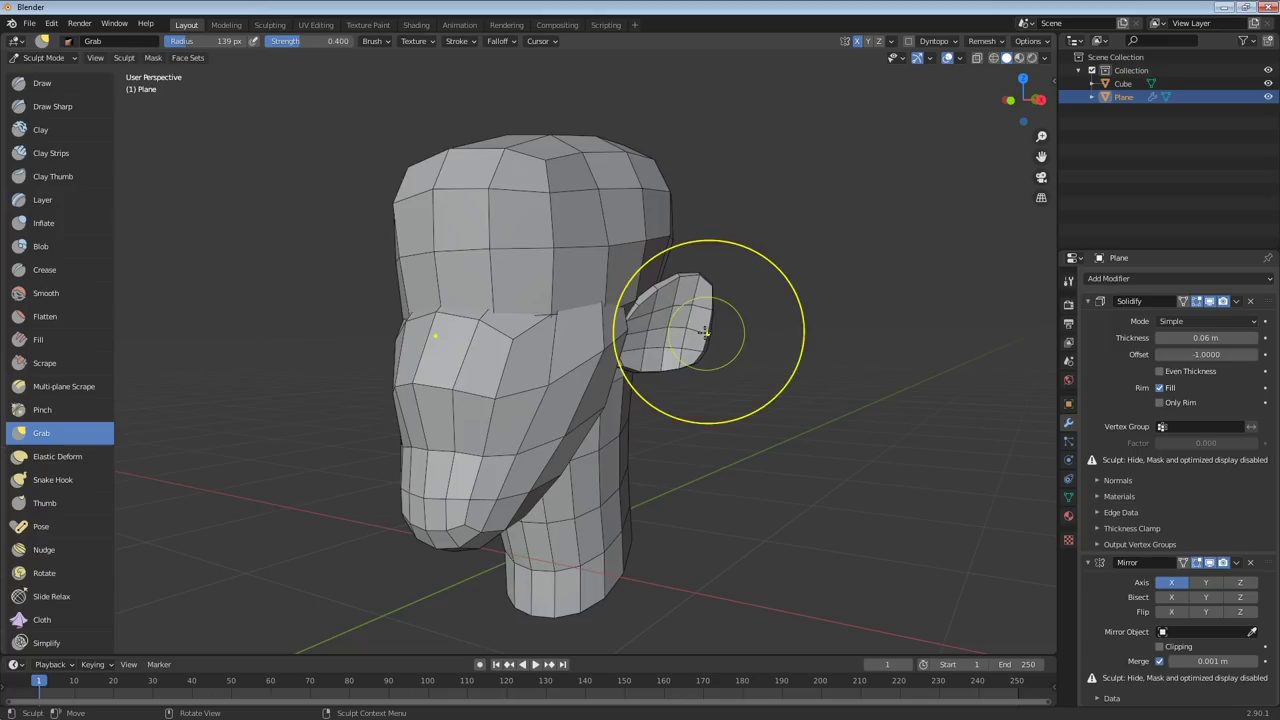
{"action": "left_click", "coordinate": [704, 323]}
{"action": "left_click_drag", "start_coordinate": [720, 323], "coordinate": [714, 326]}
{"action": "left_click_drag", "start_coordinate": [680, 366], "coordinate": [667, 357]}
Set the Grab brush radius to 155 px and review the head and both ears from the front
{"action": "middle_click_drag", "start_coordinate": [667, 357], "coordinate": [730, 348]}
{"action": "key", "text": "f"}
{"action": "left_click", "coordinate": [769, 346]}
{"action": "scroll", "coordinate": [700, 350], "scroll_direction": "down", "scroll_amount": 1}
{"action": "mouse_move", "coordinate": [631, 354]}
{"action": "middle_mouse_down"}
{"action": "mouse_move", "coordinate": [649, 366]}
{"action": "mouse_move", "coordinate": [706, 300]}
{"action": "mouse_move", "coordinate": [695, 270]}
{"action": "mouse_move", "coordinate": [708, 196]}
{"action": "middle_mouse_up"}
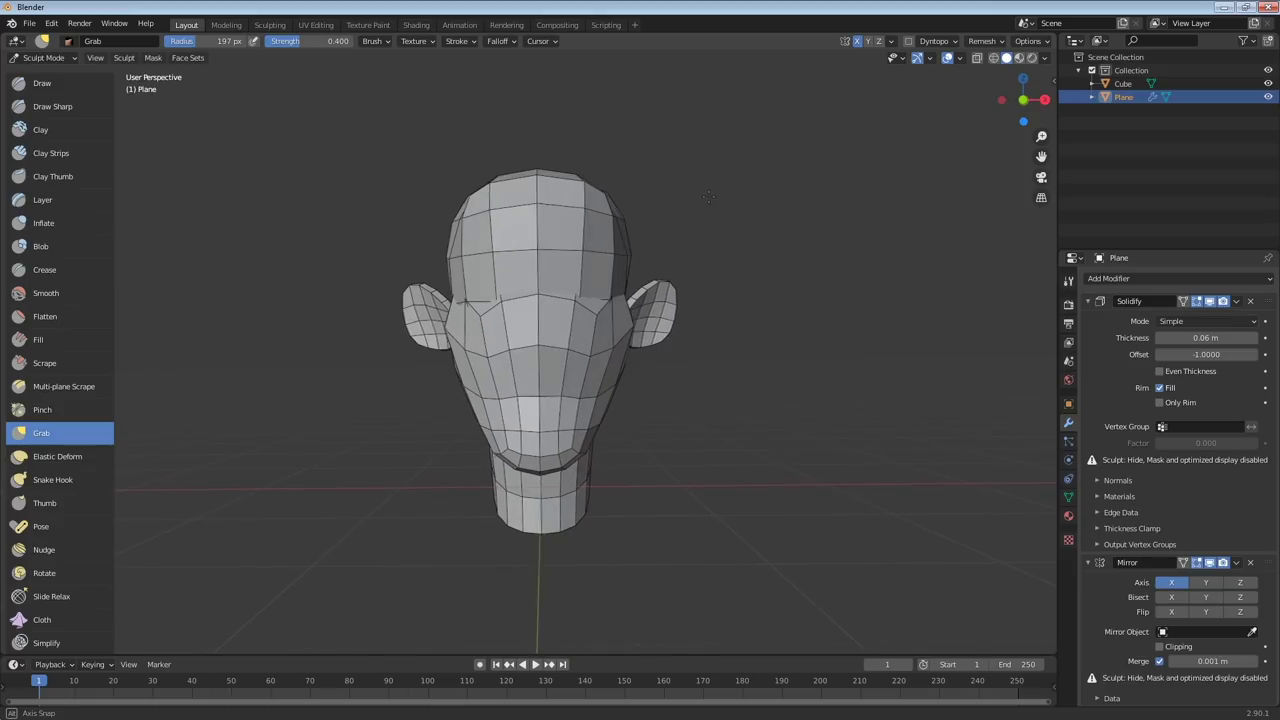
{"action": "middle_click_drag", "start_coordinate": [709, 306], "coordinate": [740, 400]}
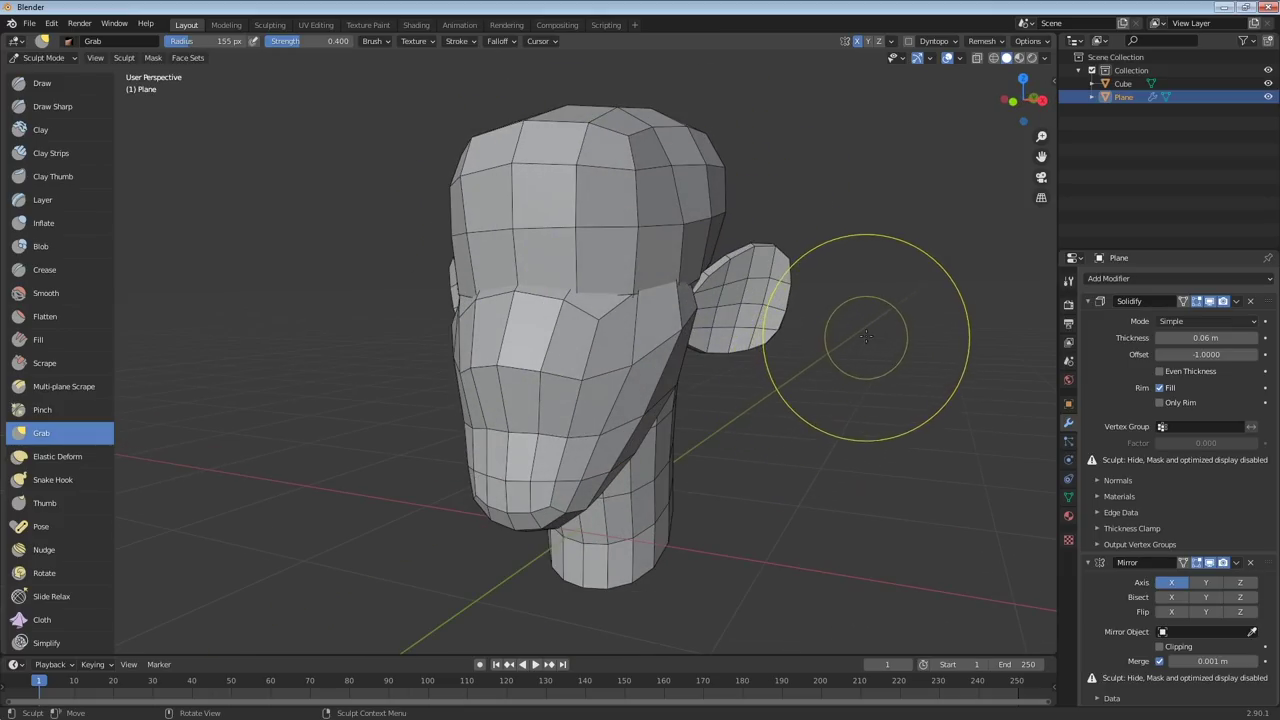
{"action": "mouse_move", "coordinate": [862, 348]}
{"action": "middle_mouse_down"}
{"action": "mouse_move", "coordinate": [880, 350]}
{"action": "mouse_move", "coordinate": [864, 350]}
{"action": "middle_mouse_up"}
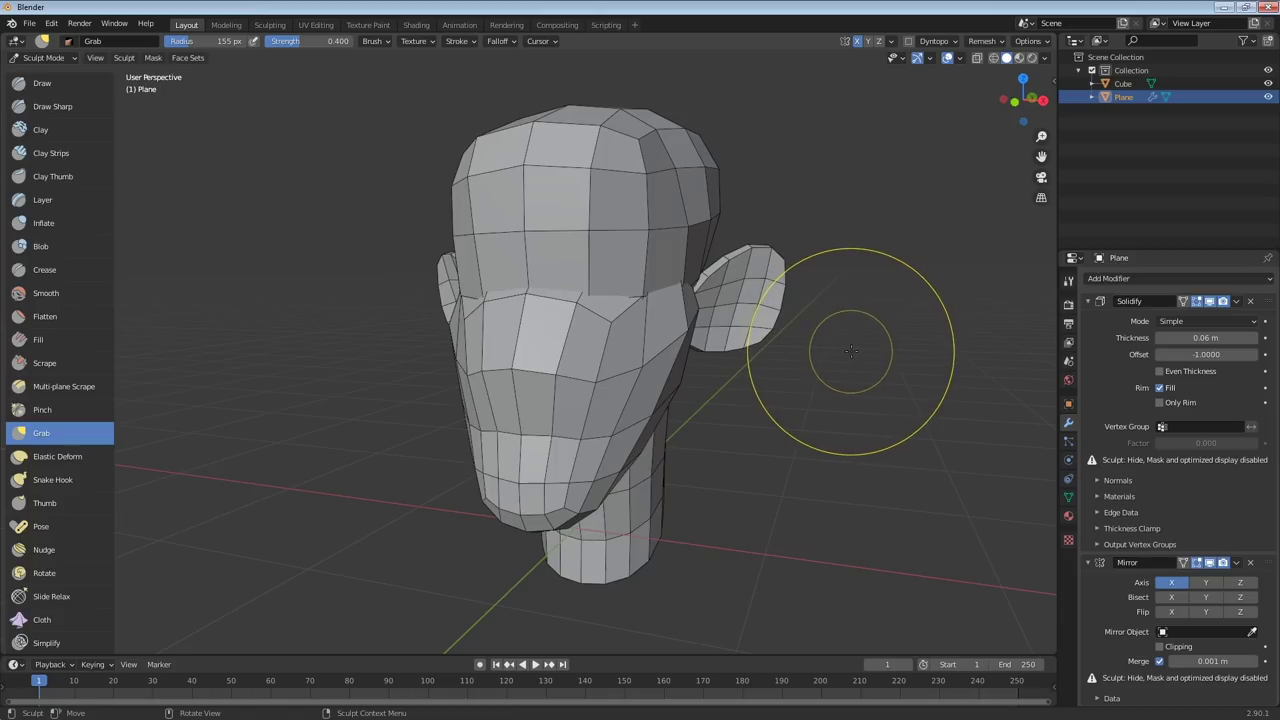
Set the viewport's focal length to 85 mm and hide the view settings again
{"action": "key", "text": "n"}
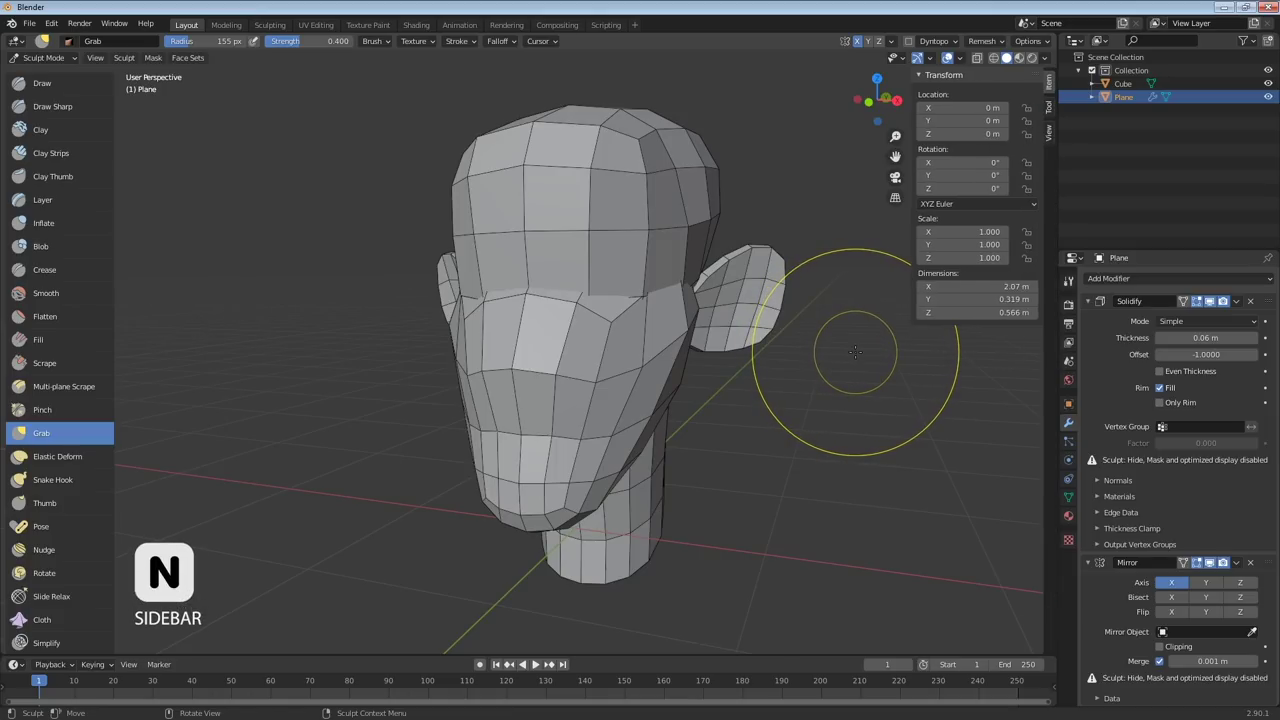
{"action": "left_click", "coordinate": [1048, 134]}
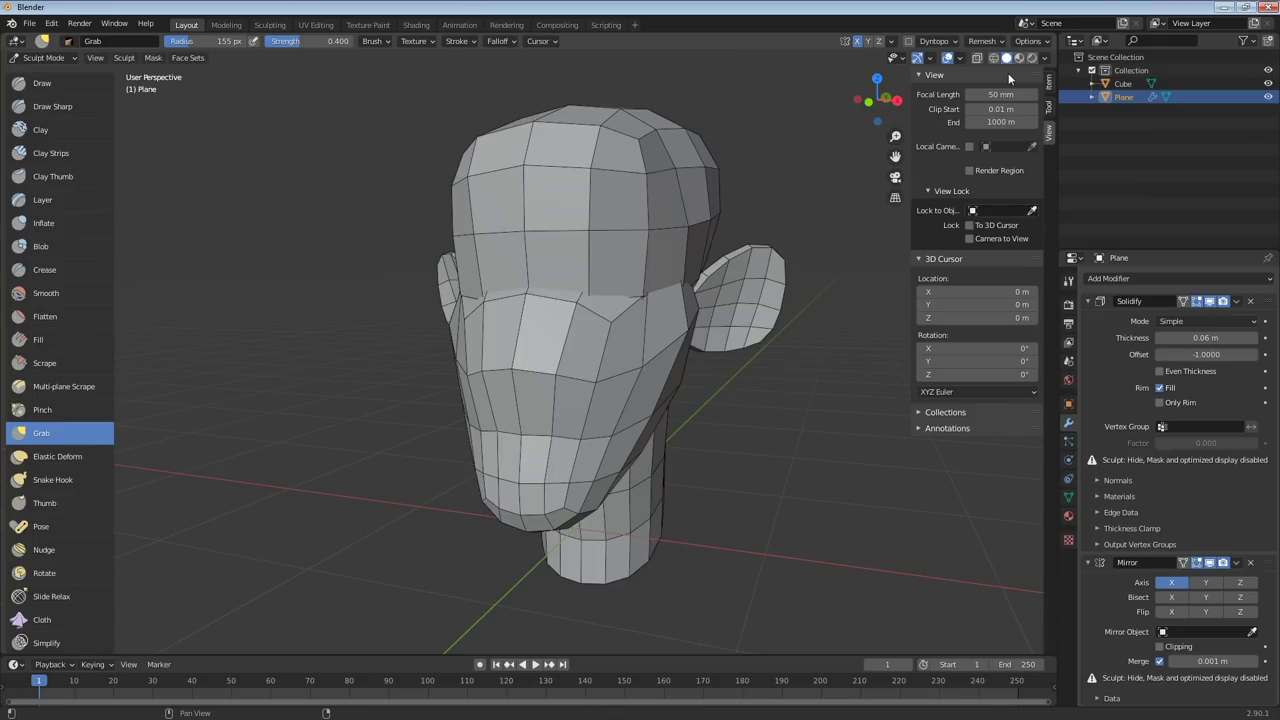
{"action": "left_click", "coordinate": [1002, 94]}
{"action": "type", "text": "88"}
{"action": "key", "text": "Return"}
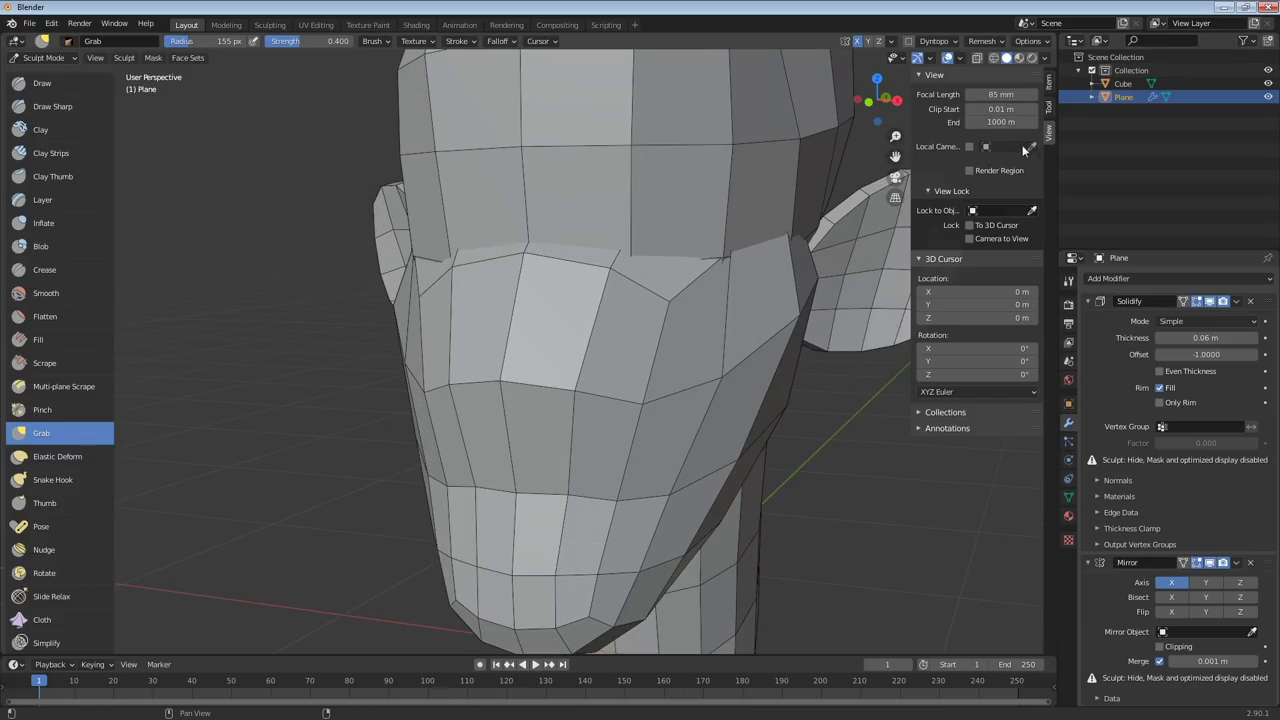
{"action": "key", "text": "n"}
Set the Grab brush radius to 96 px and refine the ear's lower edge and inner surface
{"action": "middle_click_drag", "start_coordinate": [874, 286], "coordinate": [590, 380], "text": "ctrl"}
{"action": "mouse_move", "coordinate": [683, 316]}
{"action": "middle_mouse_down"}
{"action": "mouse_move", "coordinate": [700, 320]}
{"action": "mouse_move", "coordinate": [680, 329]}
{"action": "mouse_move", "coordinate": [761, 301]}
{"action": "middle_mouse_up"}
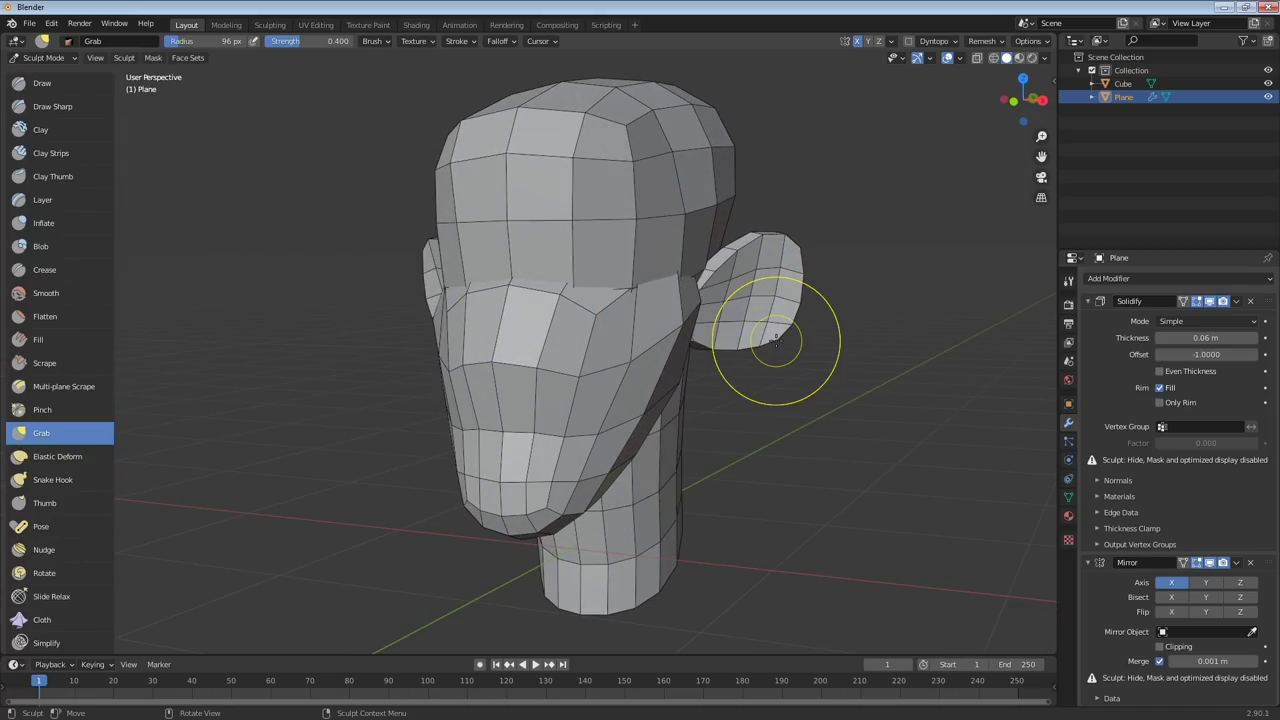
{"action": "mouse_move", "coordinate": [777, 341]}
{"action": "left_mouse_down"}
{"action": "mouse_move", "coordinate": [760, 330]}
{"action": "mouse_move", "coordinate": [774, 266]}
{"action": "mouse_move", "coordinate": [779, 300]}
{"action": "mouse_move", "coordinate": [752, 282]}
{"action": "mouse_move", "coordinate": [760, 272]}
{"action": "left_mouse_up"}
{"action": "mouse_move", "coordinate": [759, 276]}
{"action": "middle_mouse_down"}
{"action": "mouse_move", "coordinate": [824, 278]}
{"action": "mouse_move", "coordinate": [757, 275]}
{"action": "middle_mouse_up"}
{"action": "left_click_drag", "start_coordinate": [752, 270], "coordinate": [763, 286]}
Switch from Sculpt Mode to Object Mode and add the head to the ear selection
{"action": "key", "text": "ctrl+Tab"}
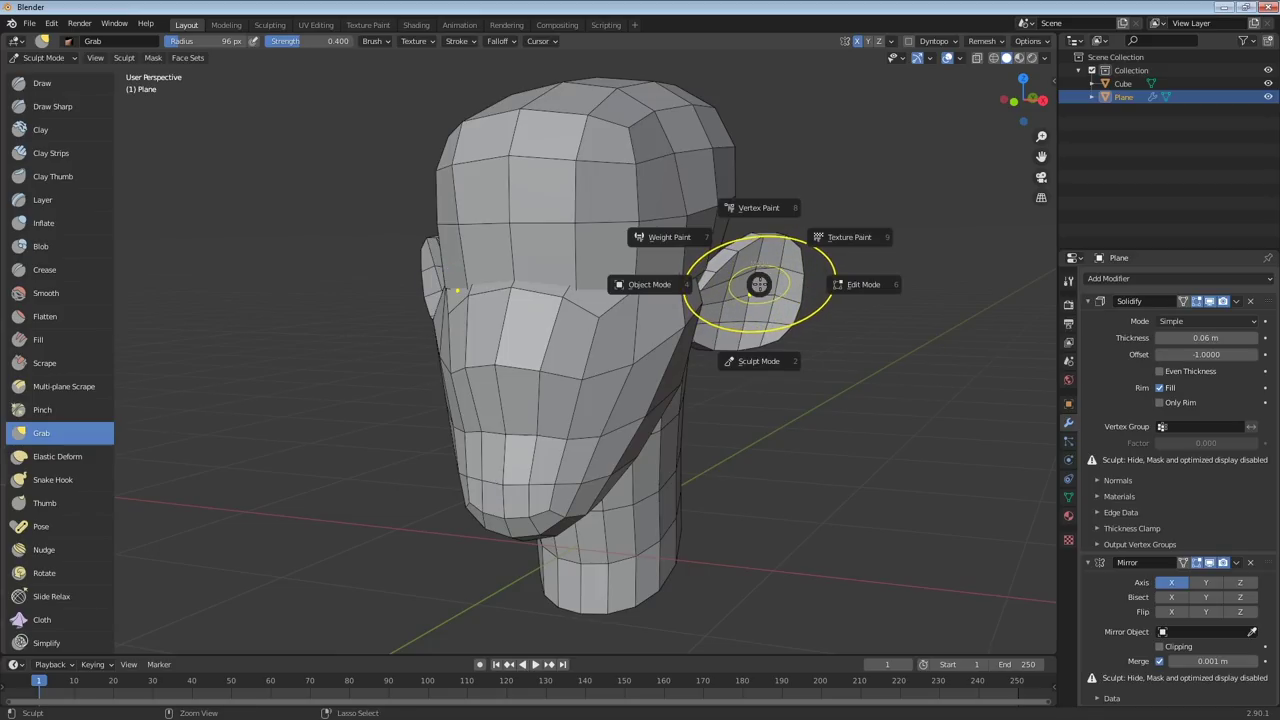
{"action": "left_click", "coordinate": [670, 284]}
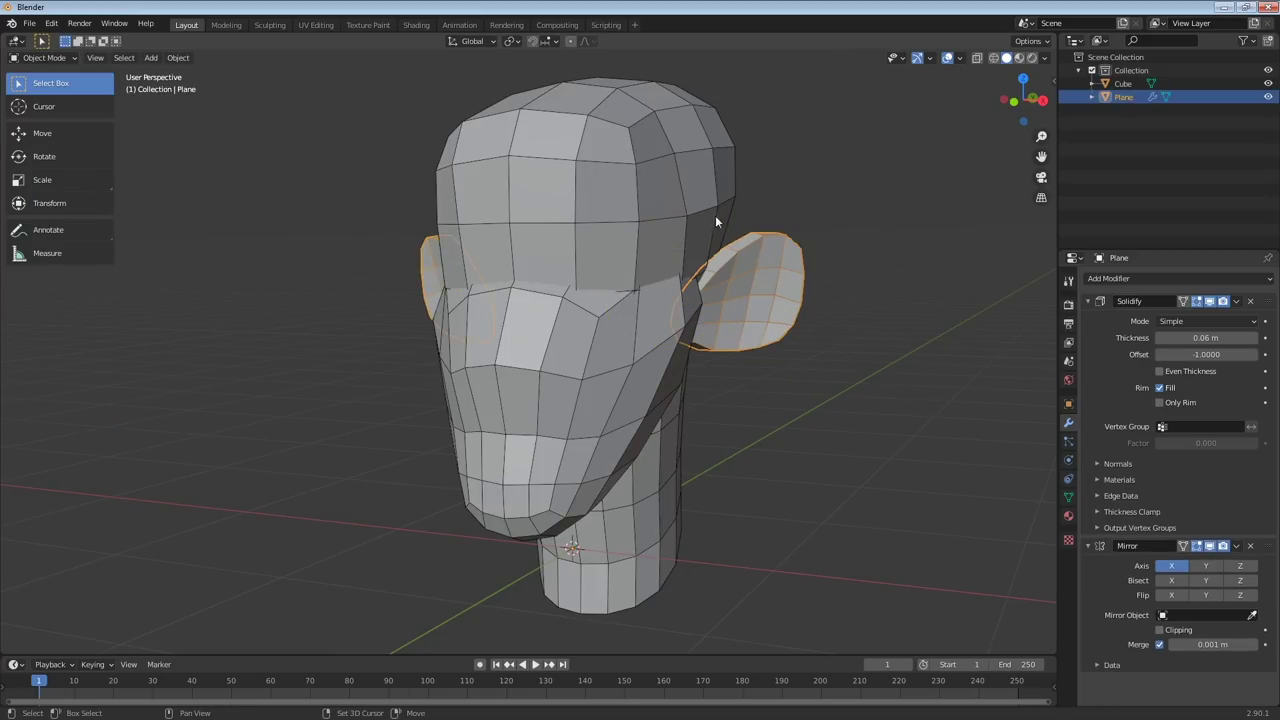
{"action": "left_click", "coordinate": [685, 186], "text": "shift"}
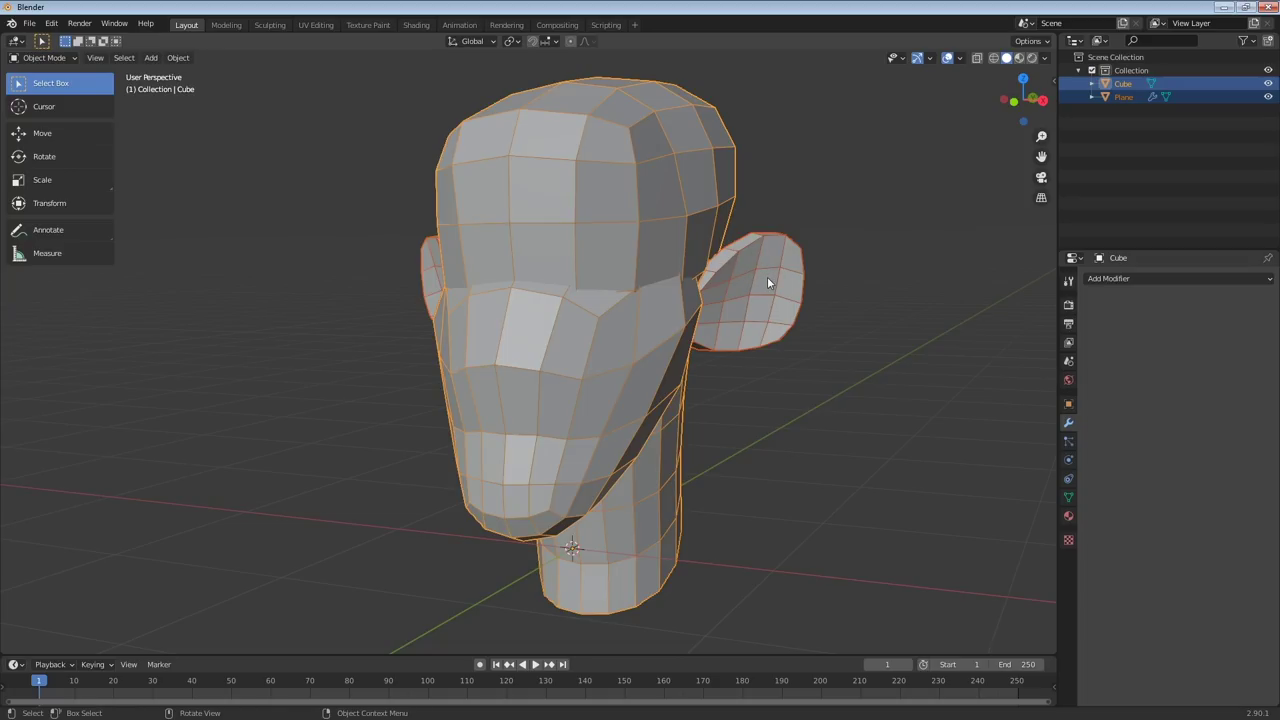
Try joining the ears into the head with the head as the active object, and undo the join
{"action": "left_click", "coordinate": [783, 291]}
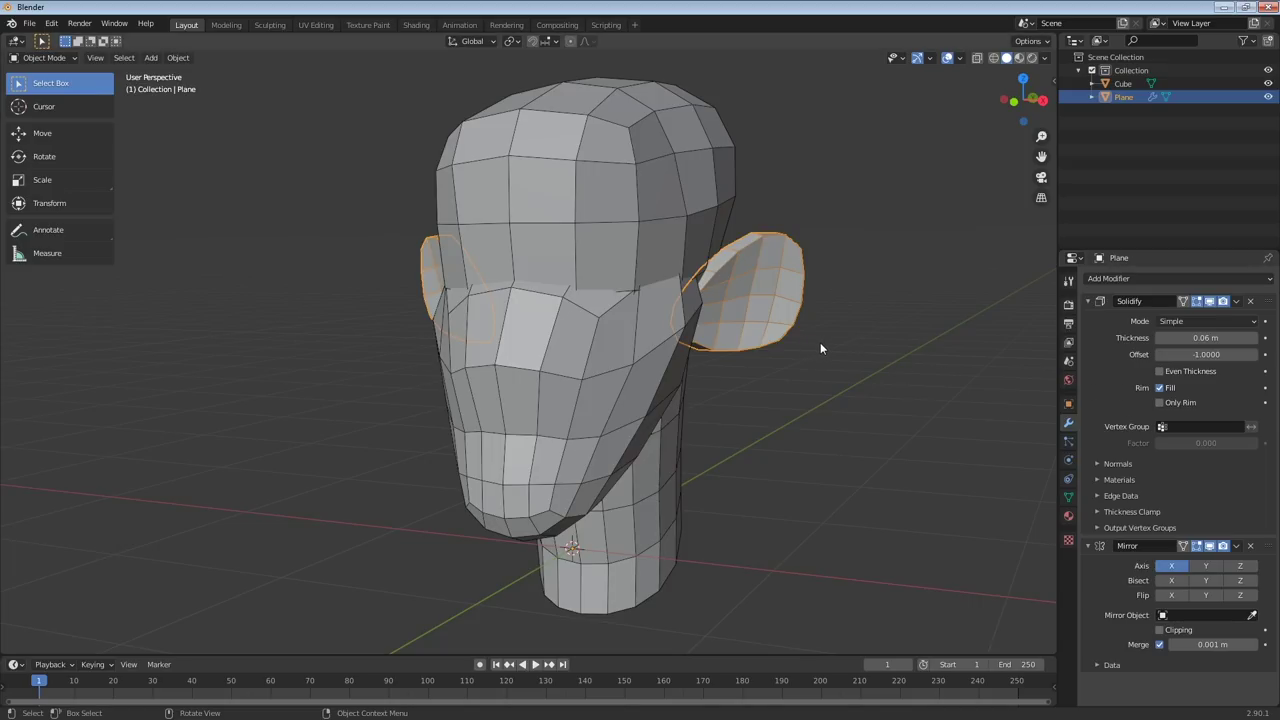
{"action": "left_click", "coordinate": [660, 224]}
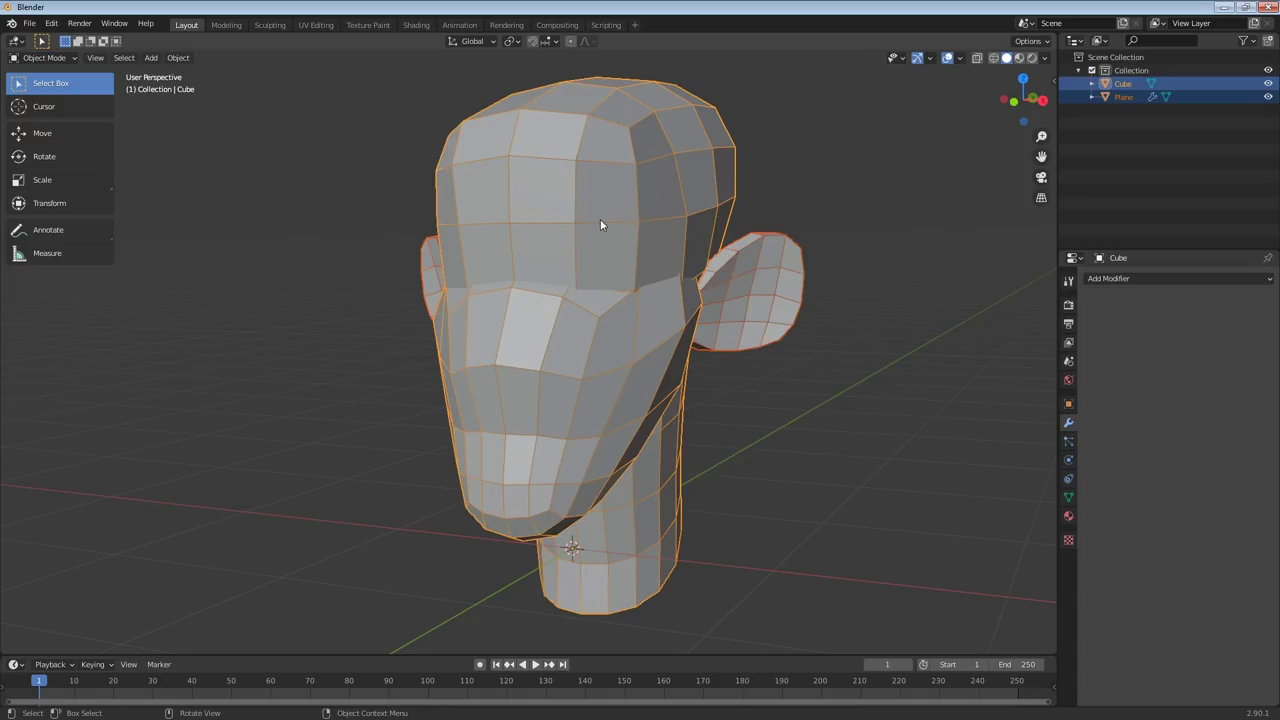
{"action": "key", "text": "ctrl+j"}
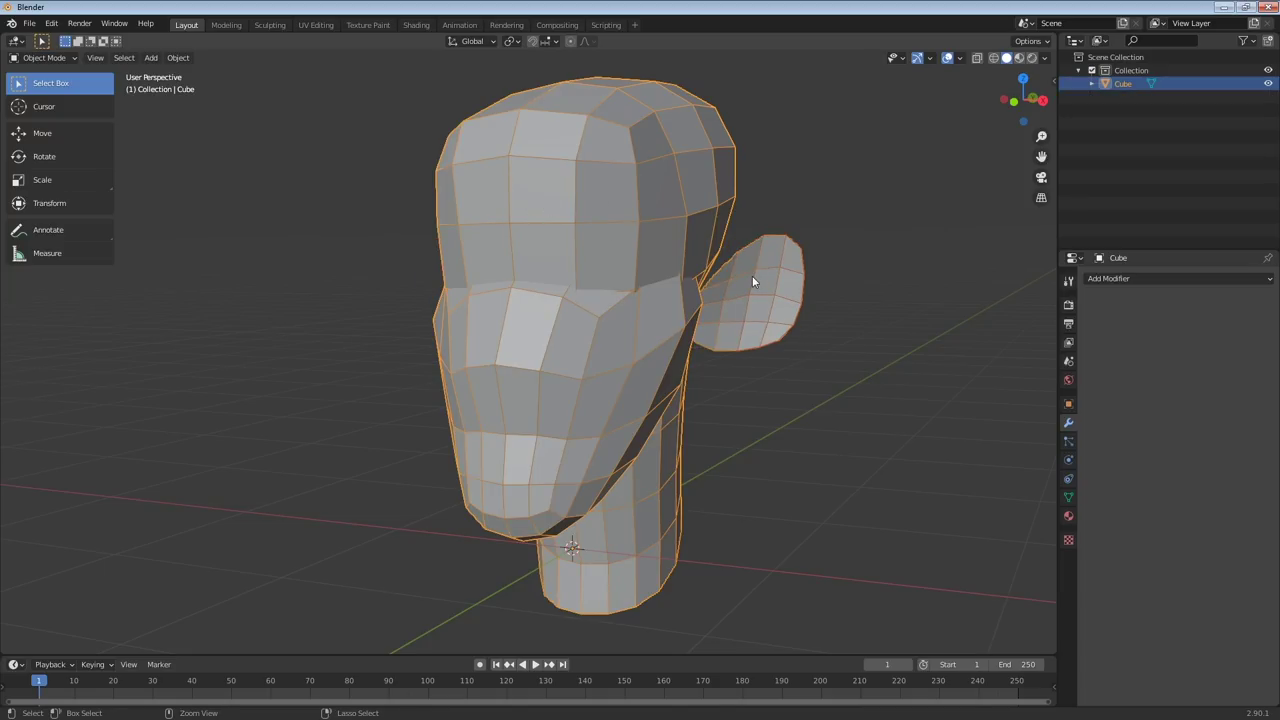
{"action": "middle_click_drag", "start_coordinate": [754, 276], "coordinate": [691, 324]}
{"action": "left_click", "coordinate": [804, 369]}
{"action": "left_click", "coordinate": [745, 307]}
{"action": "left_click", "coordinate": [745, 307], "text": "shift"}
{"action": "middle_click_drag", "start_coordinate": [743, 308], "coordinate": [796, 283]}
{"action": "left_click", "coordinate": [845, 285]}
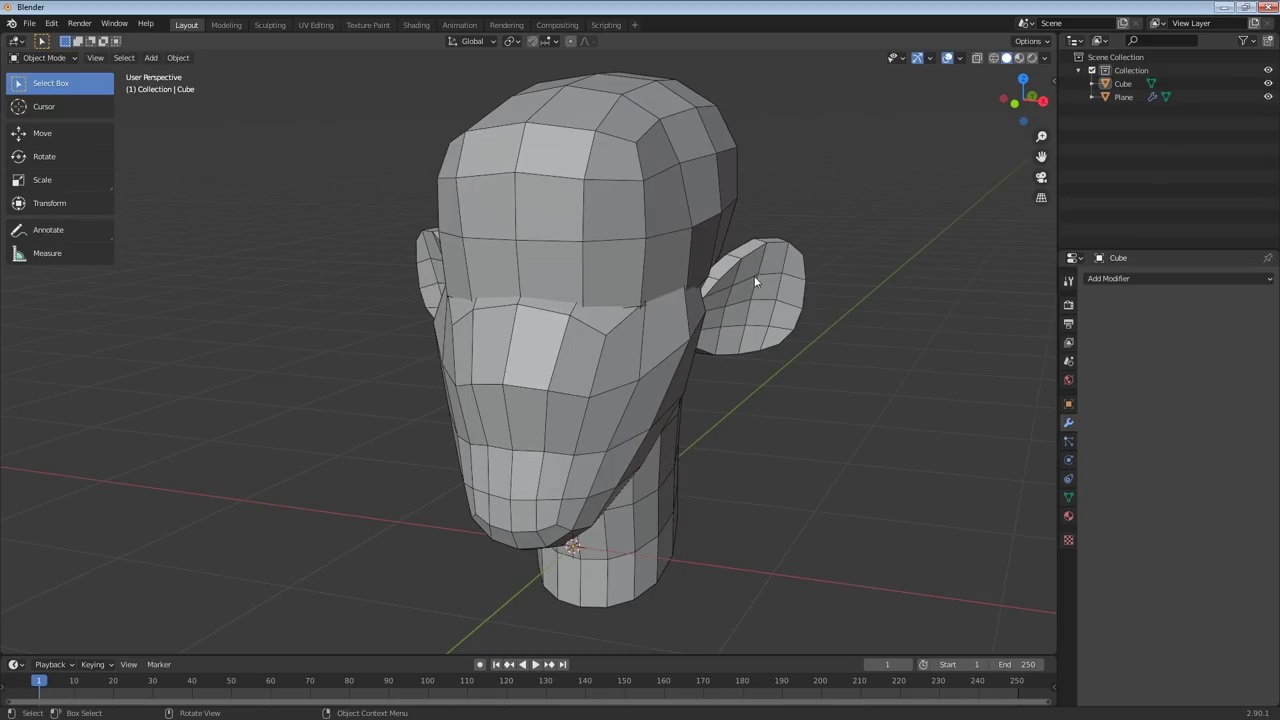
Select the ears and add the head as the active object, then select the head and the ears individually
{"action": "left_click", "coordinate": [775, 288]}
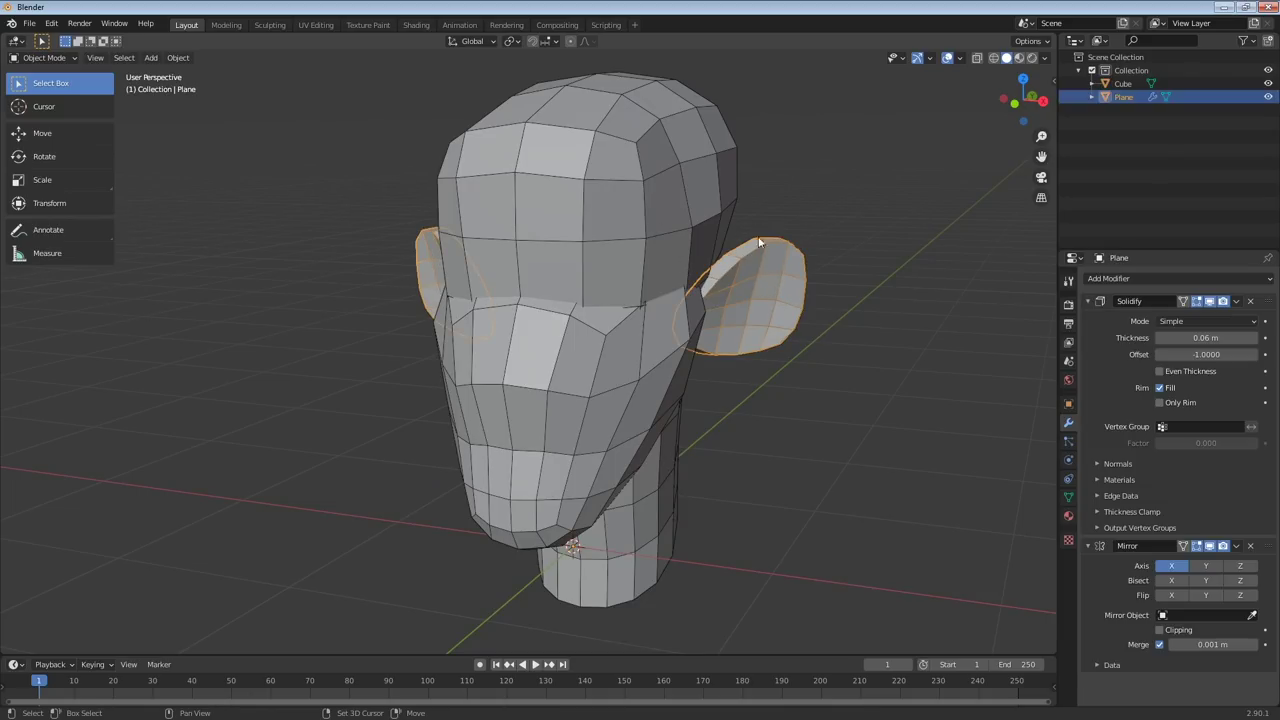
{"action": "left_click", "coordinate": [629, 205], "text": "shift"}
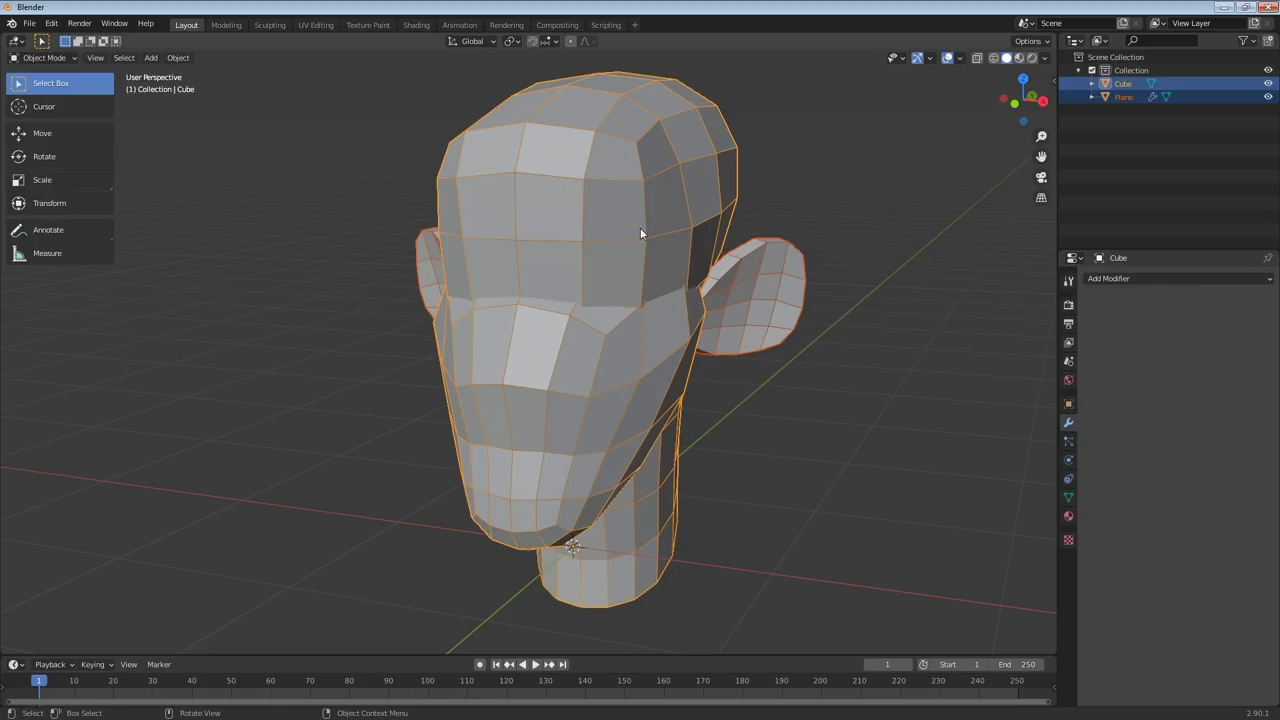
{"action": "left_click", "coordinate": [671, 198]}
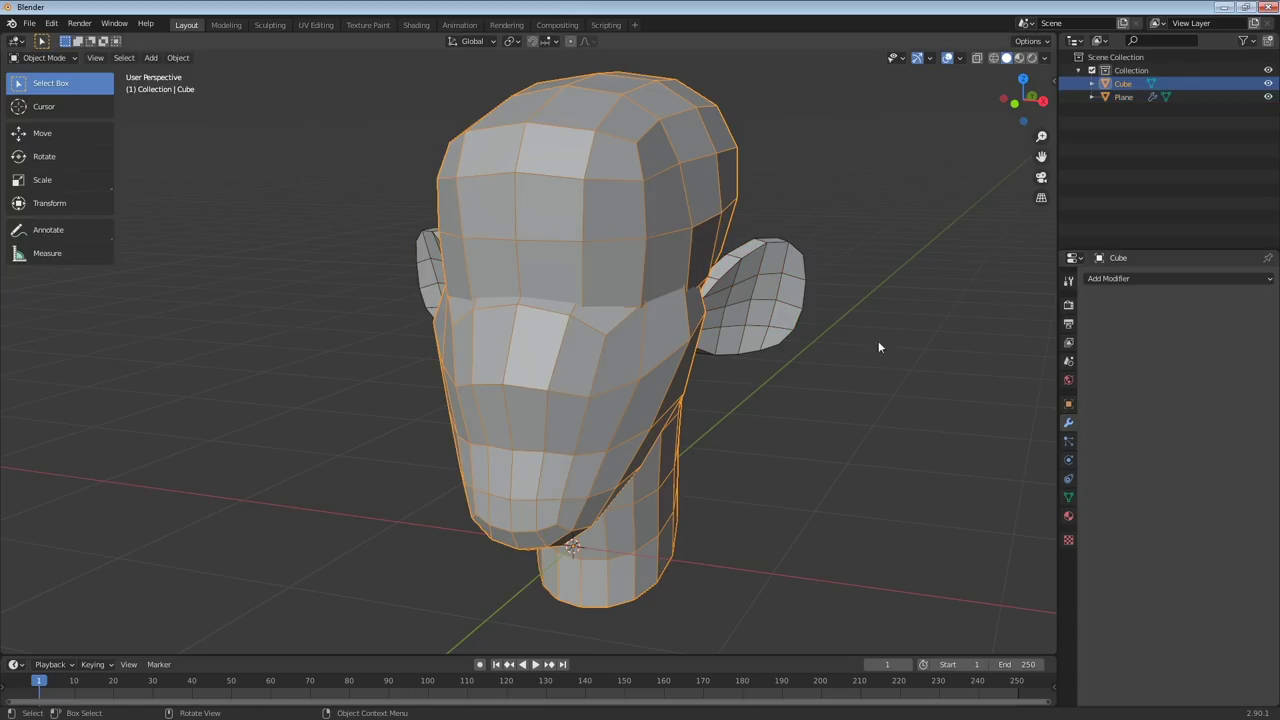
{"action": "left_click", "coordinate": [763, 268]}
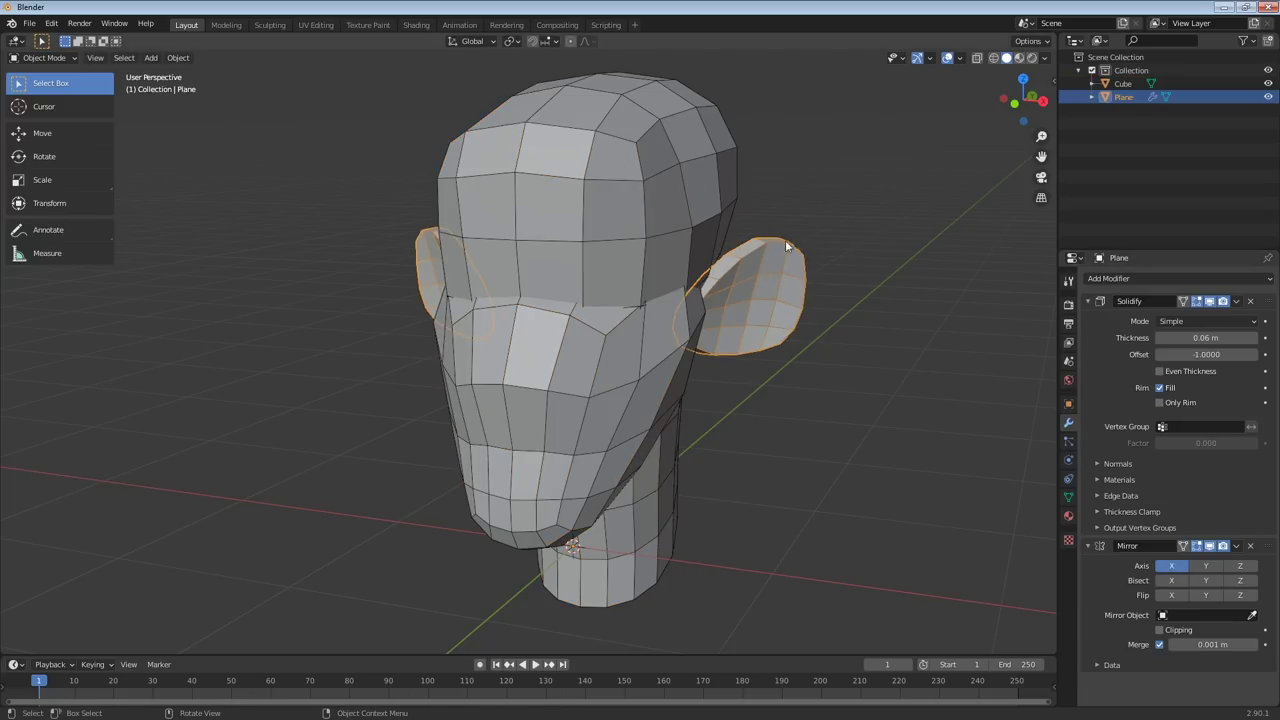
Join the head into the ears with the ears as the active object
{"action": "key", "text": "alt+a"}
{"action": "left_click", "coordinate": [613, 160]}
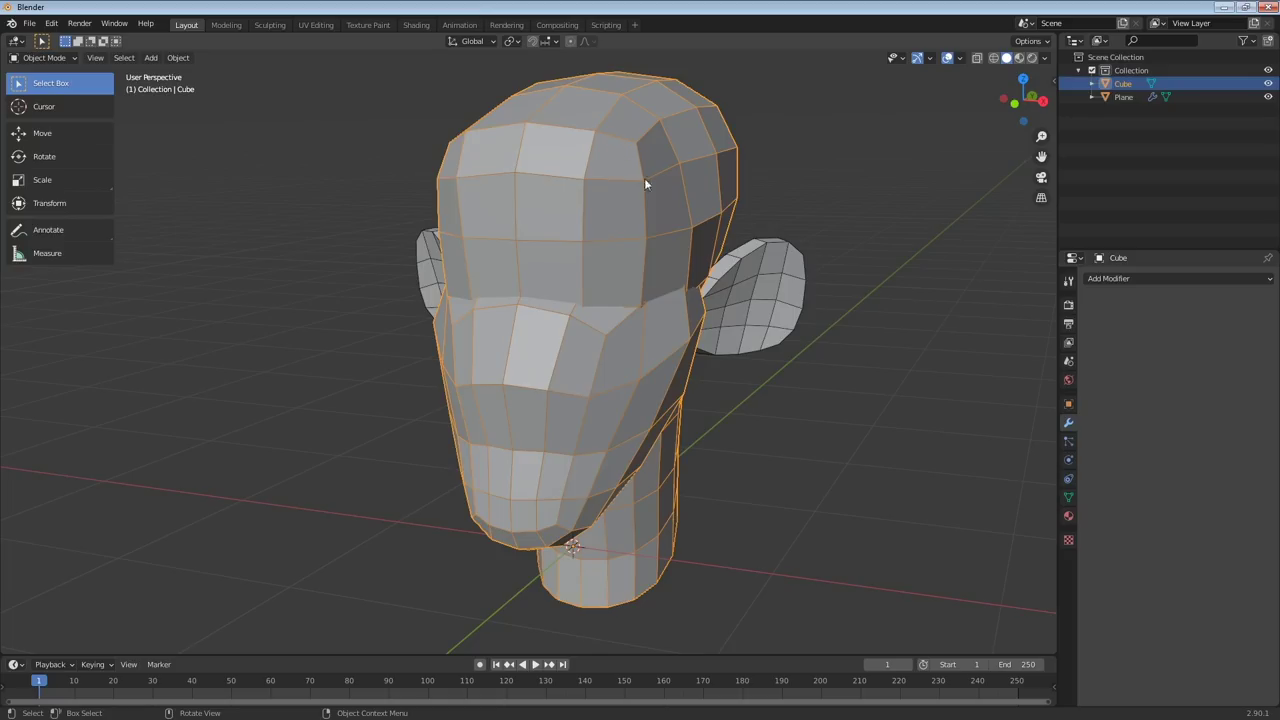
{"action": "left_click", "coordinate": [775, 309], "text": "shift"}
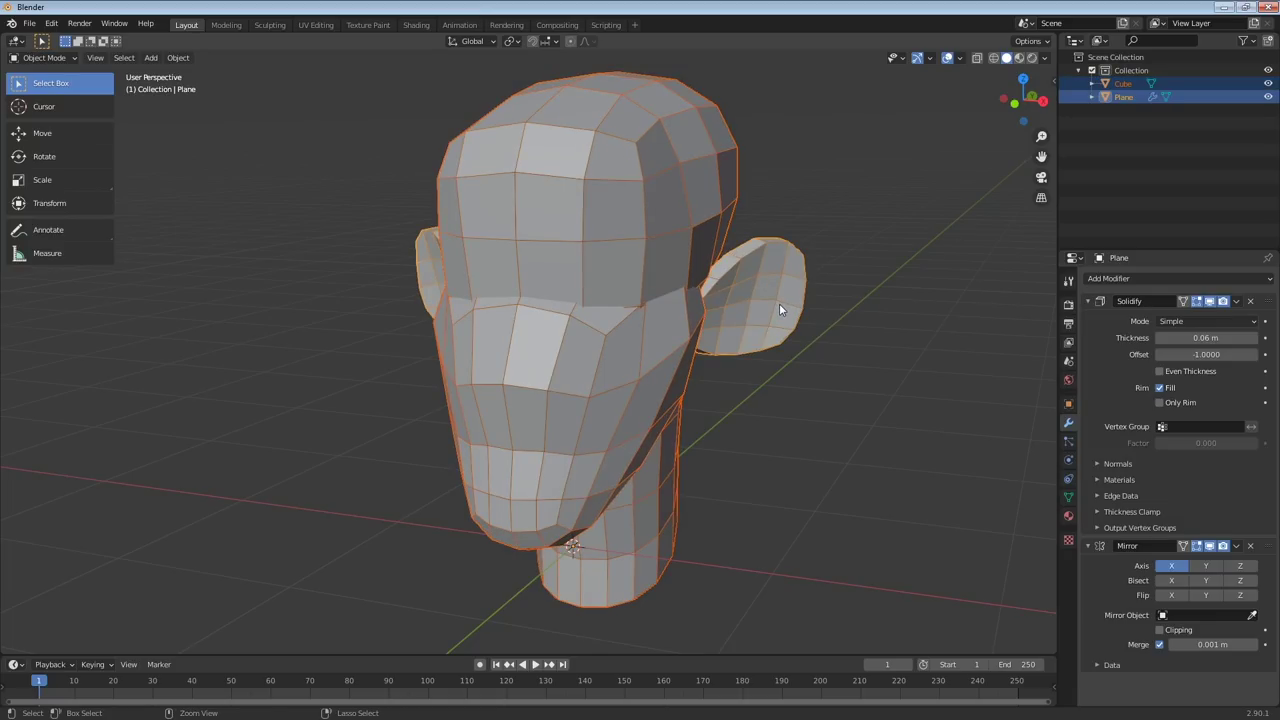
{"action": "key", "text": "ctrl+j"}
Examine the joined mesh's shell from several angles in wireframe, return to solid shading, and undo the join
{"action": "middle_click_drag", "start_coordinate": [750, 290], "coordinate": [606, 243]}
{"action": "middle_click_drag", "start_coordinate": [523, 133], "coordinate": [603, 181]}
{"action": "mouse_move", "coordinate": [649, 132]}
{"action": "middle_mouse_down"}
{"action": "mouse_move", "coordinate": [670, 190]}
{"action": "mouse_move", "coordinate": [667, 264]}
{"action": "mouse_move", "coordinate": [651, 166]}
{"action": "mouse_move", "coordinate": [645, 238]}
{"action": "mouse_move", "coordinate": [586, 208]}
{"action": "mouse_move", "coordinate": [710, 158]}
{"action": "middle_mouse_up"}
{"action": "key", "text": "shift+z"}
{"action": "middle_click_drag", "start_coordinate": [617, 188], "coordinate": [635, 335], "text": "shift"}
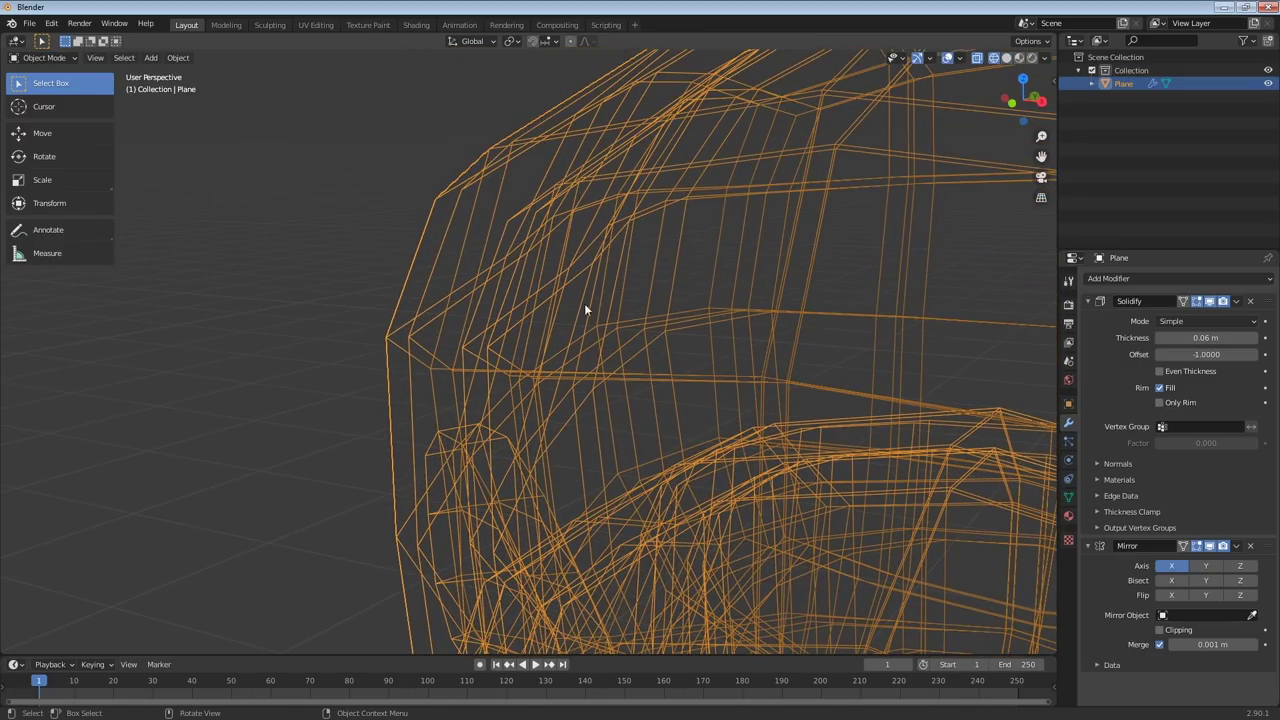
{"action": "mouse_move", "coordinate": [469, 227]}
{"action": "middle_mouse_down"}
{"action": "mouse_move", "coordinate": [409, 220]}
{"action": "mouse_move", "coordinate": [438, 229]}
{"action": "mouse_move", "coordinate": [463, 217]}
{"action": "middle_mouse_up"}
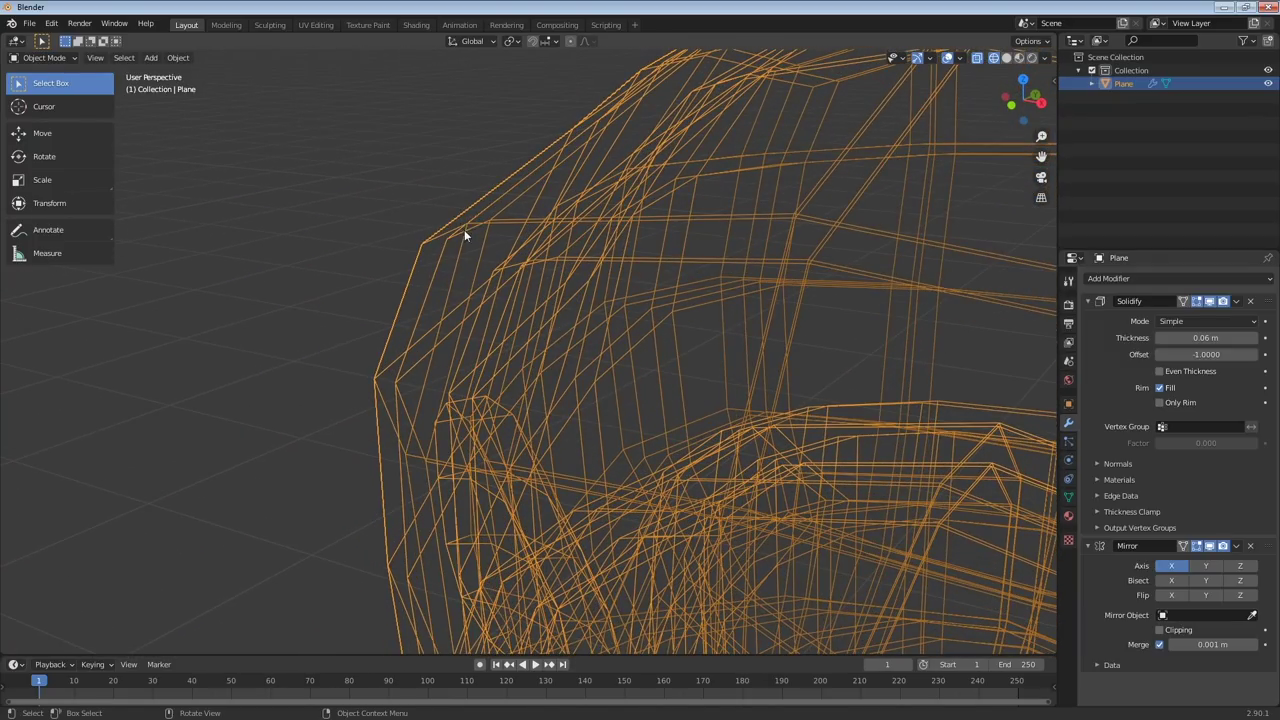
{"action": "middle_click_drag", "start_coordinate": [820, 245], "coordinate": [480, 440], "text": "shift"}
{"action": "mouse_move", "coordinate": [727, 297]}
{"action": "middle_mouse_down", "text": "shift"}
{"action": "mouse_move", "coordinate": [730, 262]}
{"action": "mouse_move", "coordinate": [743, 242]}
{"action": "mouse_move", "coordinate": [755, 266]}
{"action": "mouse_move", "coordinate": [758, 246]}
{"action": "middle_mouse_up", "text": "shift"}
{"action": "key", "text": "shift+z"}
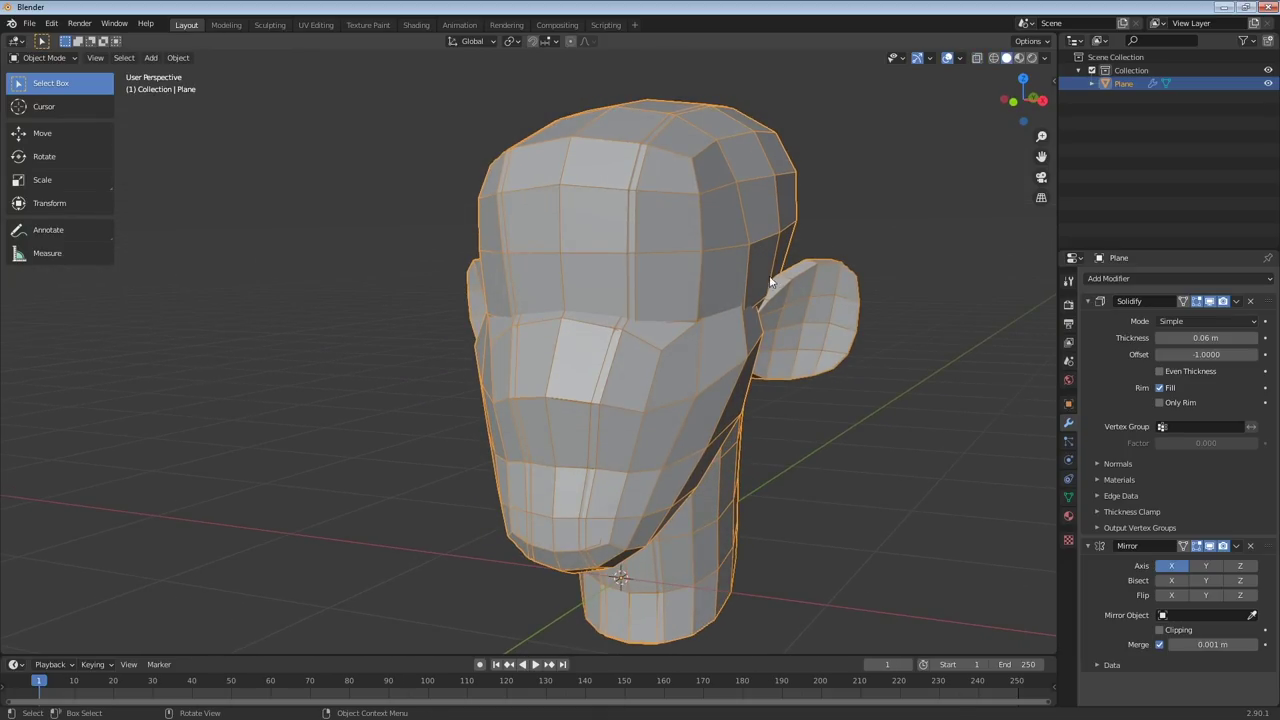
{"action": "key", "text": "ctrl+z"}
Select the ears and apply their Solidify and Mirror modifiers
{"action": "left_click", "coordinate": [866, 358]}
{"action": "left_click", "coordinate": [848, 345]}
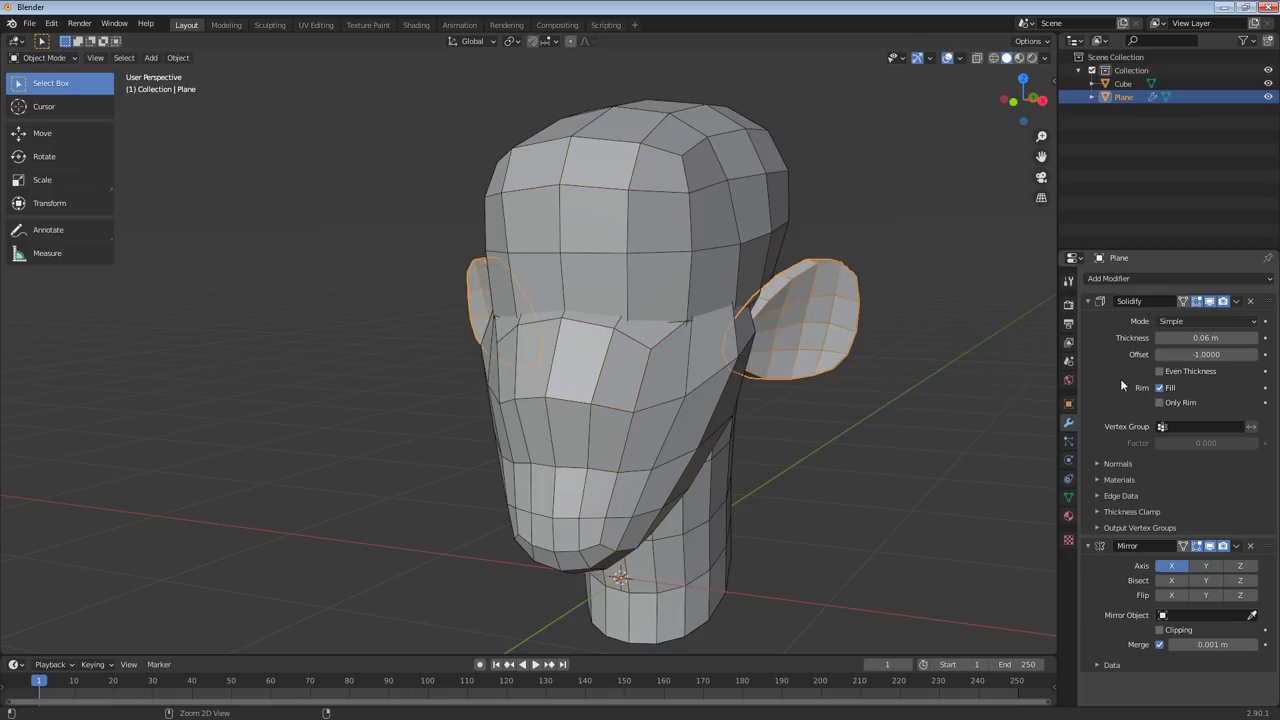
{"action": "key", "text": "ctrl+a"}
{"action": "key", "text": "ctrl+a"}
Join the ears into the head with the head as the active object
{"action": "left_click", "coordinate": [858, 329]}
{"action": "left_click", "coordinate": [773, 279]}
{"action": "left_click", "coordinate": [734, 230], "text": "shift"}
{"action": "key", "text": "ctrl+j"}
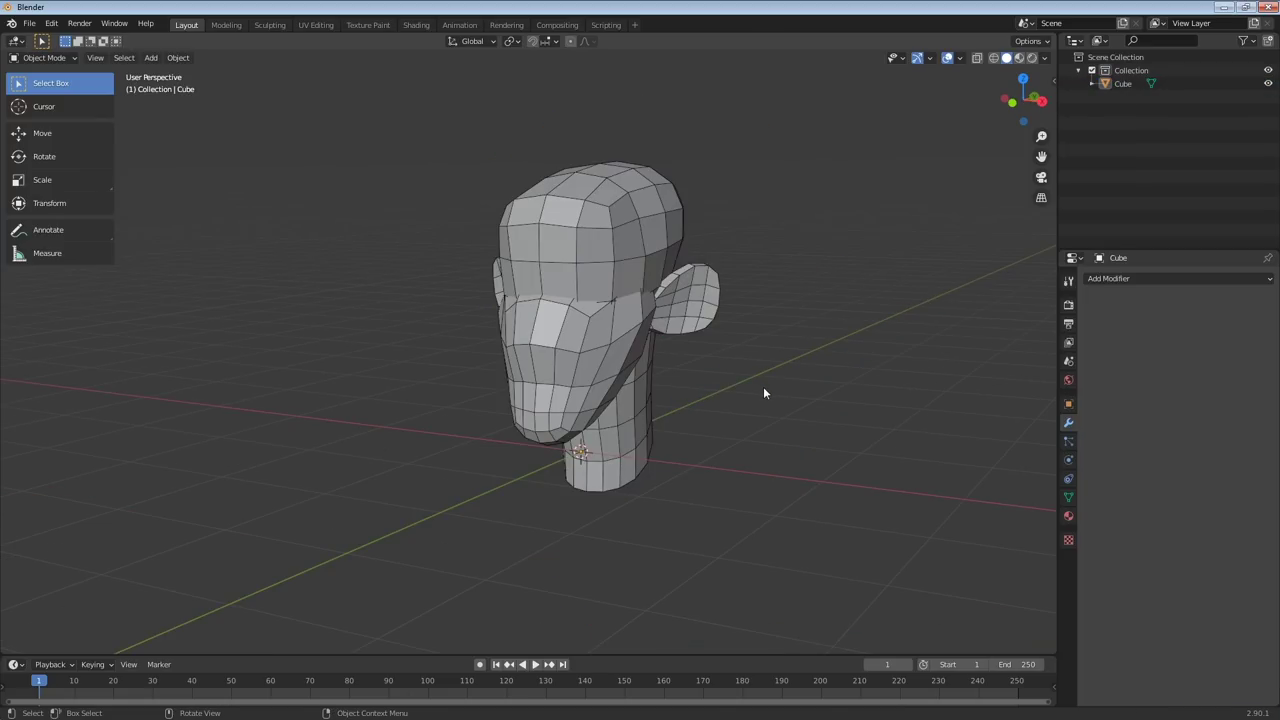
Add a cube mesh at the base of the neck and scale it down
{"action": "middle_click_drag", "start_coordinate": [763, 394], "coordinate": [777, 371]}
{"action": "scroll", "coordinate": [775, 370], "scroll_direction": "up", "scroll_amount": 2}
{"action": "key", "text": "shift+a"}
{"action": "mouse_move", "coordinate": [777, 371]}
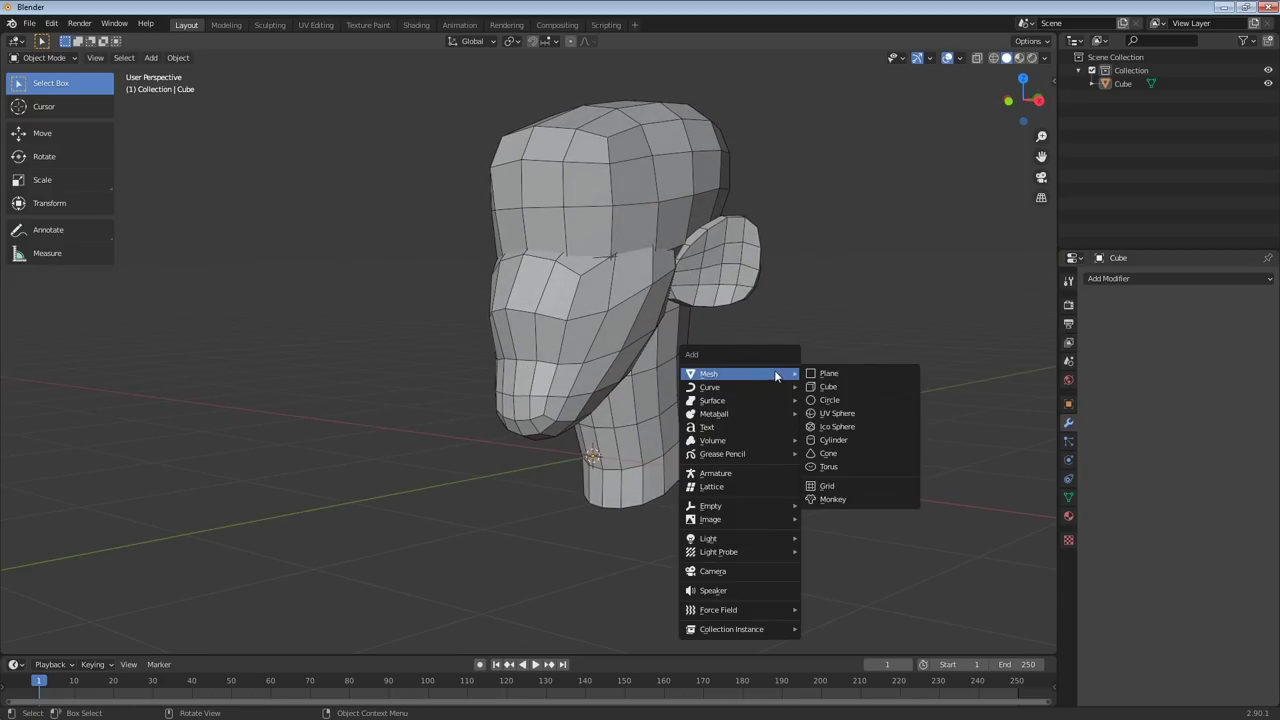
{"action": "left_click", "coordinate": [860, 384]}
{"action": "middle_click_drag", "start_coordinate": [877, 400], "coordinate": [880, 360]}
{"action": "key", "text": "s"}
{"action": "left_click", "coordinate": [697, 381]}
Move the new cube about 0.42 m back along Y and widen it about 1.8 times along X
{"action": "middle_click_drag", "start_coordinate": [697, 381], "coordinate": [800, 420]}
{"action": "key", "text": "g"}
{"action": "key", "text": "y"}
{"action": "left_click", "coordinate": [733, 418]}
{"action": "key", "text": "s"}
{"action": "key", "text": "z"}
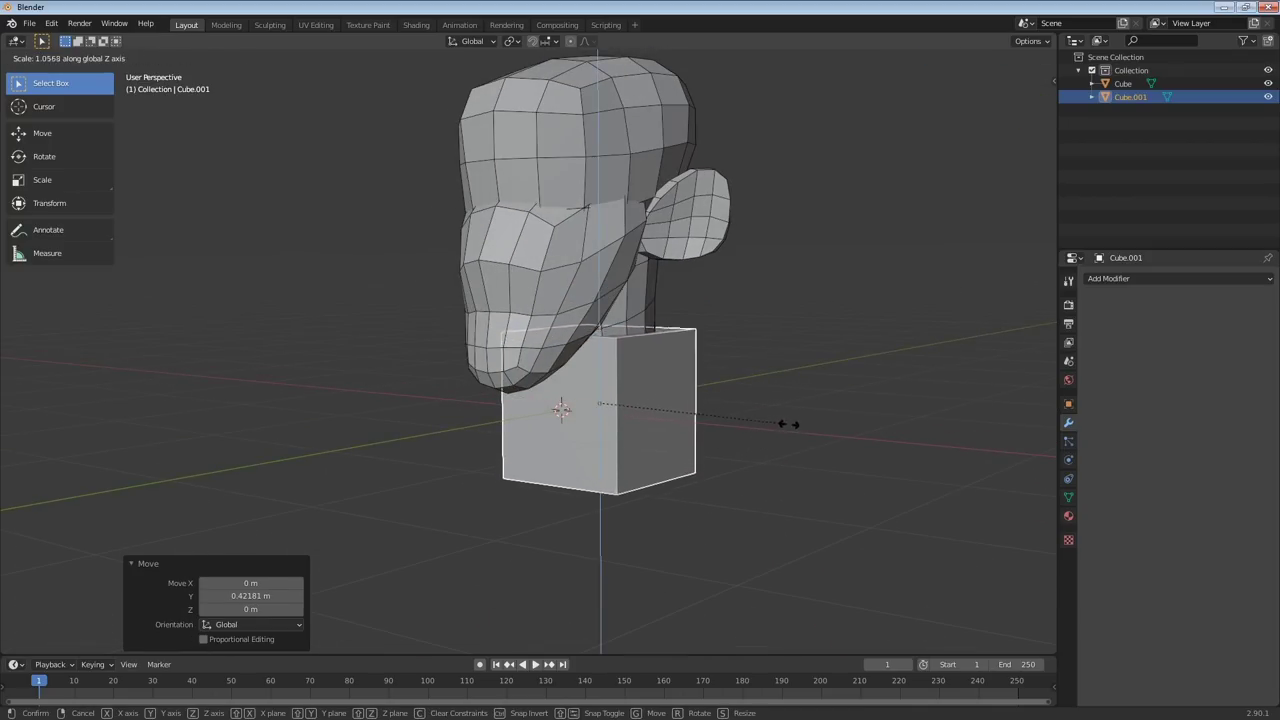
{"action": "key", "text": "x"}
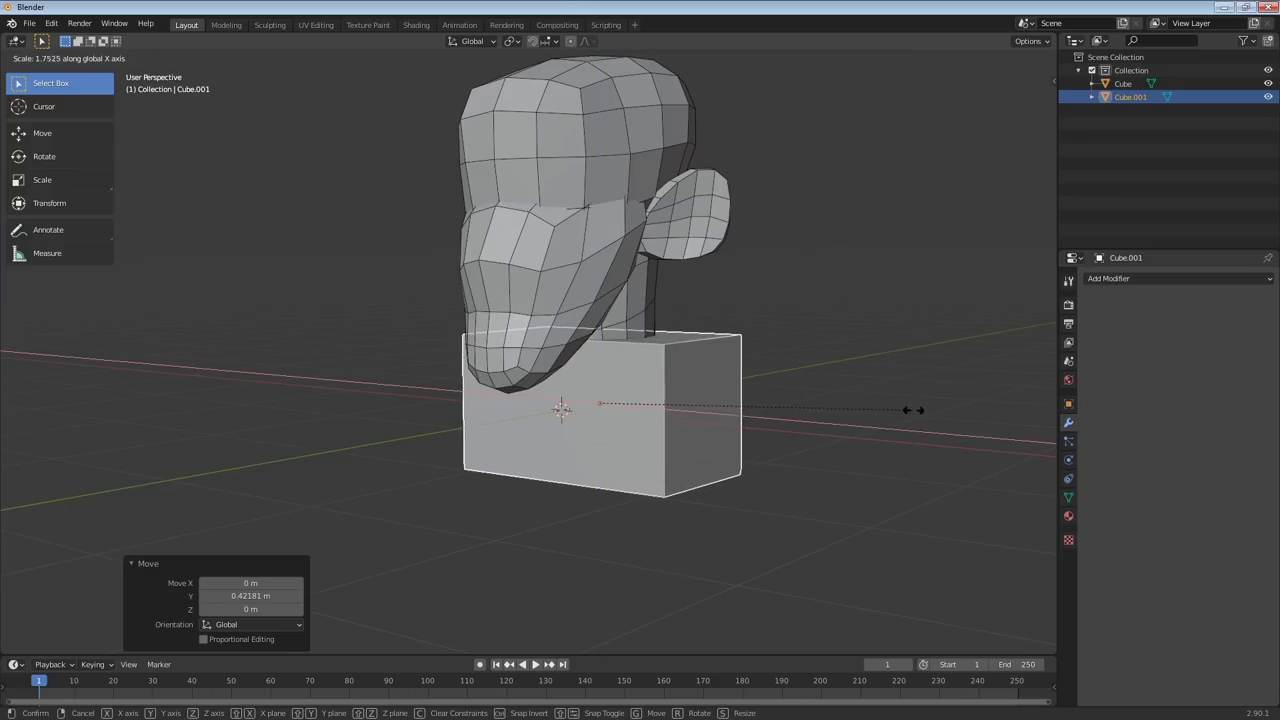
{"action": "left_click", "coordinate": [905, 418]}
Lower the cube beneath the neck along Z, enlarge it uniformly, and shift it about -0.04 m along Y
{"action": "key", "text": "g"}
{"action": "key", "text": "z"}
{"action": "left_click", "coordinate": [811, 443]}
{"action": "mouse_move", "coordinate": [811, 443]}
{"action": "middle_mouse_down"}
{"action": "mouse_move", "coordinate": [734, 440]}
{"action": "mouse_move", "coordinate": [780, 423]}
{"action": "mouse_move", "coordinate": [803, 366]}
{"action": "mouse_move", "coordinate": [796, 400]}
{"action": "mouse_move", "coordinate": [751, 406]}
{"action": "mouse_move", "coordinate": [832, 386]}
{"action": "mouse_move", "coordinate": [803, 430]}
{"action": "middle_mouse_up"}
{"action": "key", "text": "s"}
{"action": "left_click", "coordinate": [792, 432]}
{"action": "key", "text": "g"}
{"action": "key", "text": "y"}
{"action": "left_click", "coordinate": [762, 414]}
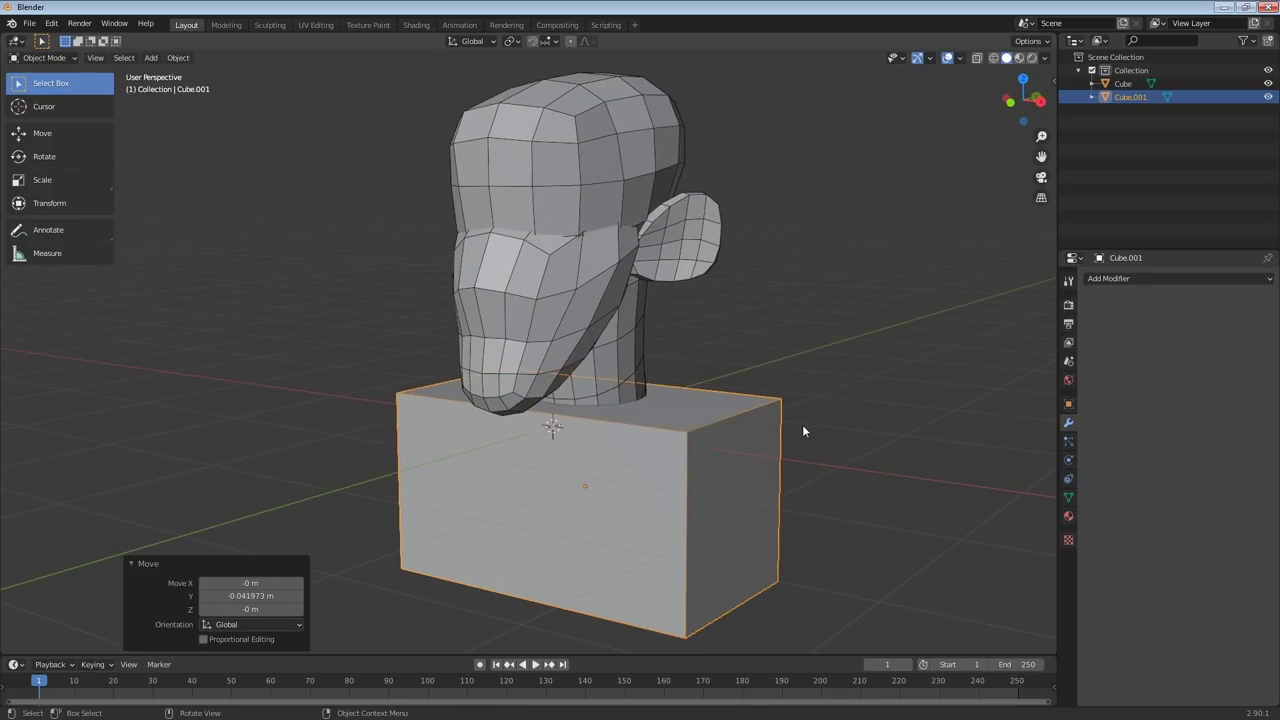
Apply the cube's scale and add a level 2 Subdivision modifier to it
{"action": "left_click", "coordinate": [1069, 404]}
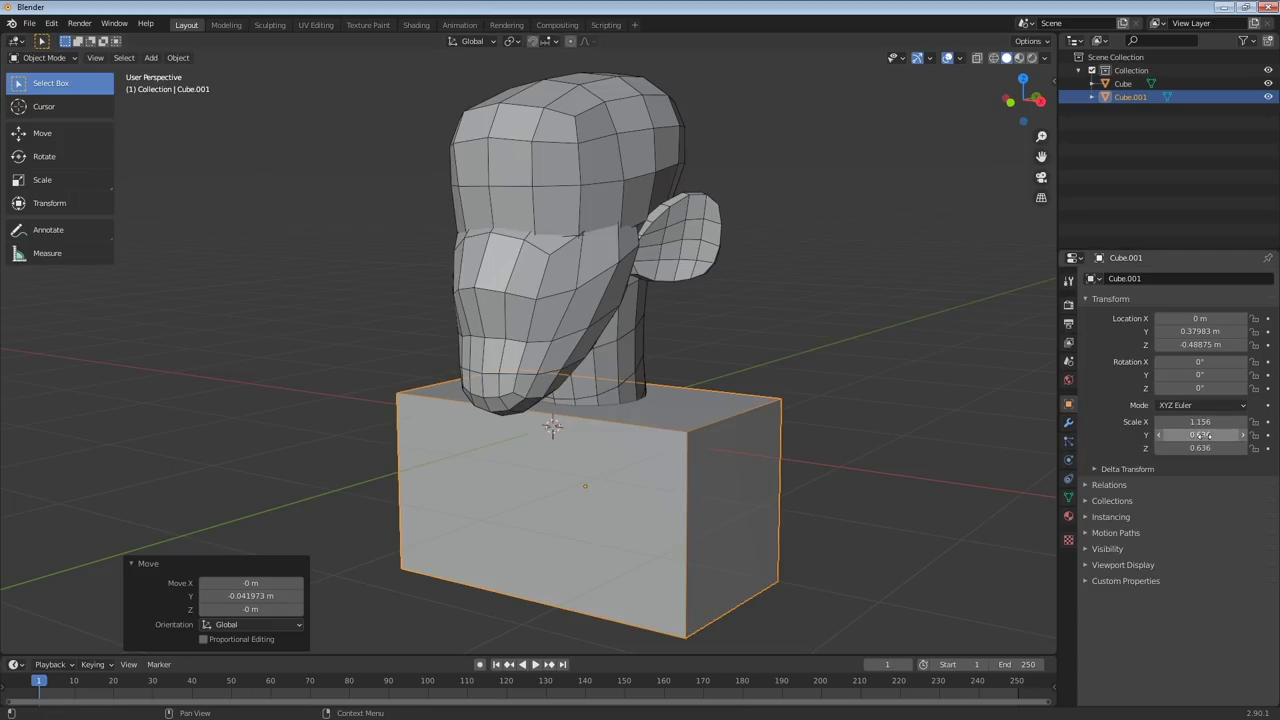
{"action": "middle_click_drag", "start_coordinate": [790, 350], "coordinate": [751, 352]}
{"action": "key", "text": "ctrl+a"}
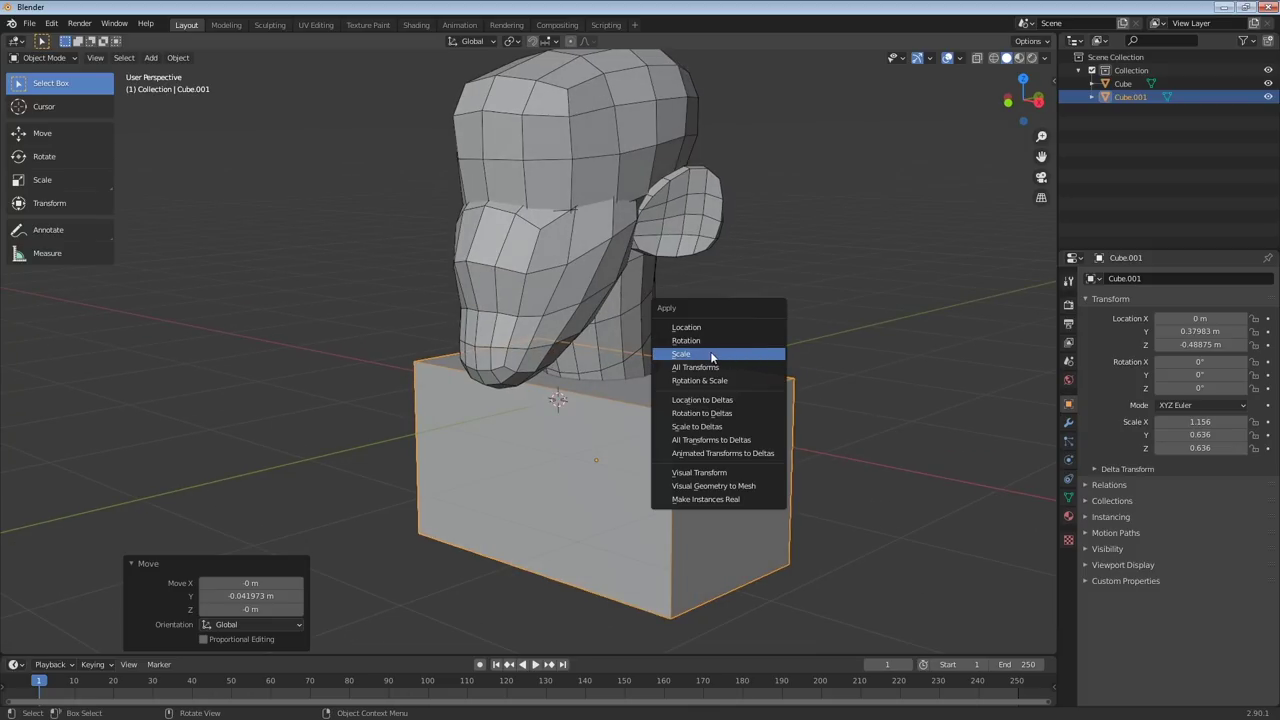
{"action": "left_click", "coordinate": [712, 353]}
{"action": "middle_click_drag", "start_coordinate": [769, 371], "coordinate": [743, 328]}
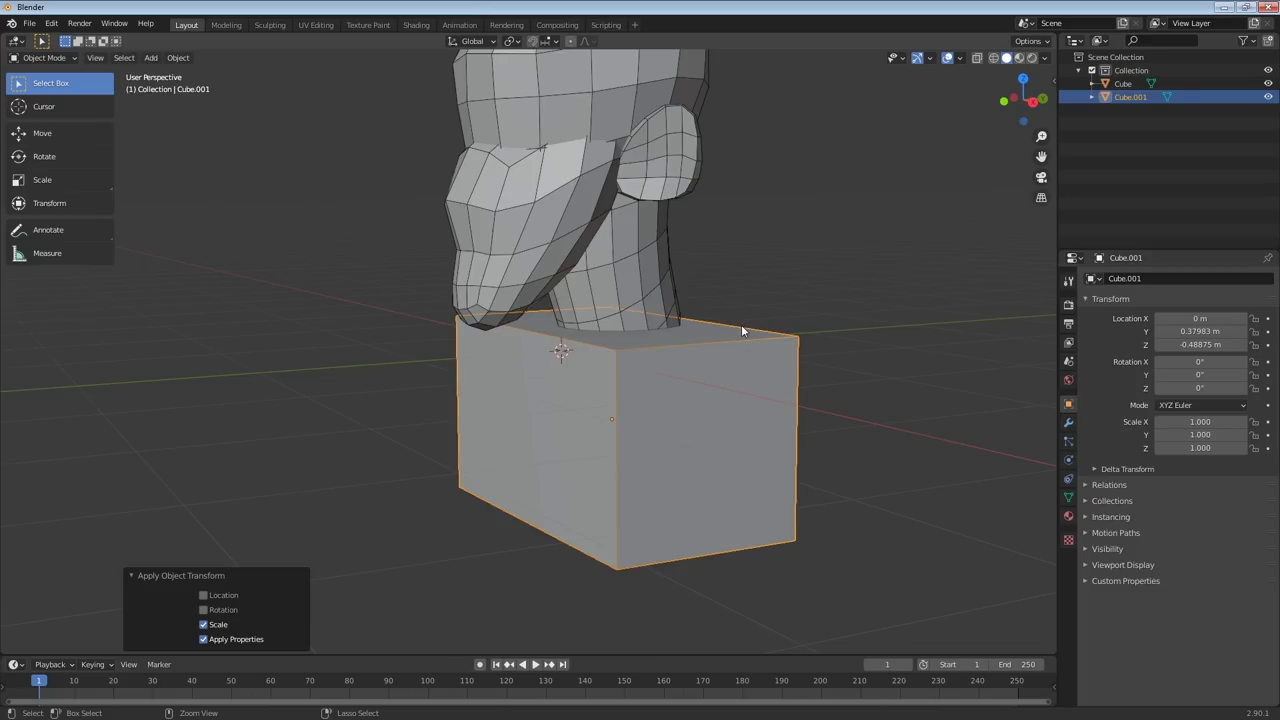
{"action": "key", "text": "ctrl+2"}
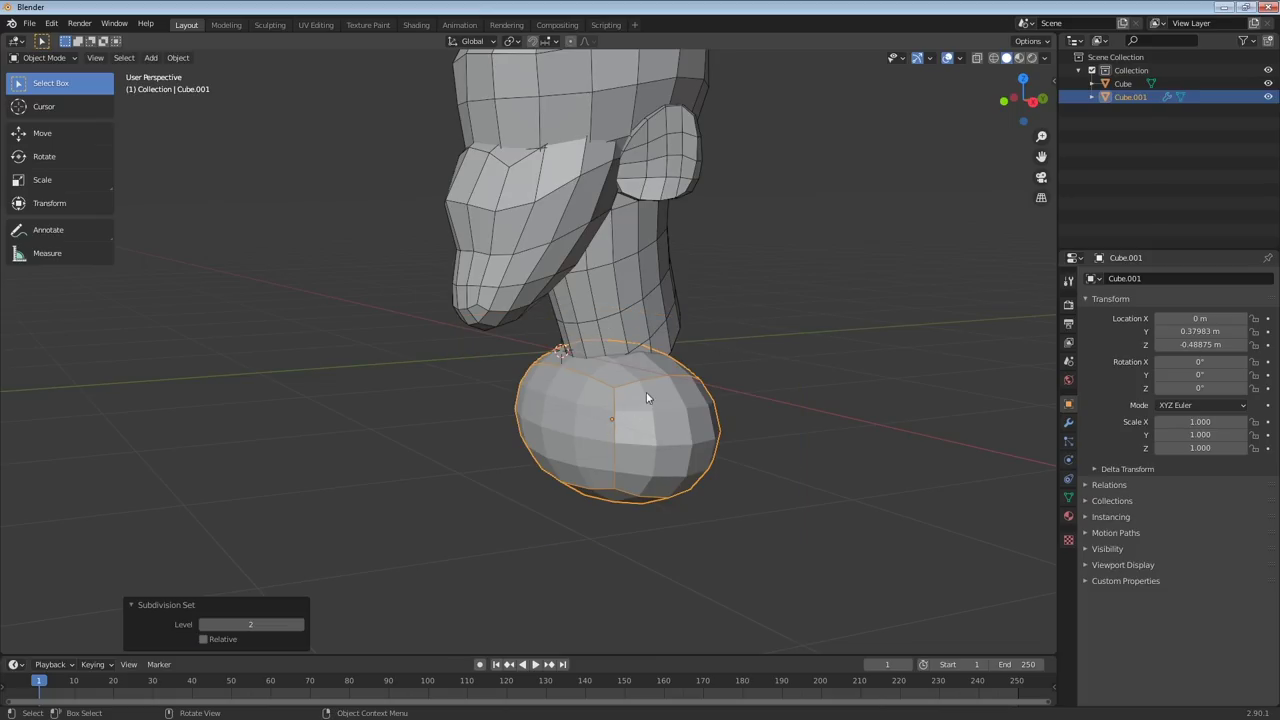
{"action": "left_click", "coordinate": [1068, 422]}
{"action": "middle_click_drag", "start_coordinate": [747, 392], "coordinate": [698, 394]}
In Edit Mode, lower the cube's upper front edge about 0.49 m along Z and move it back about 0.2 m along Y
{"action": "key", "text": "Tab"}
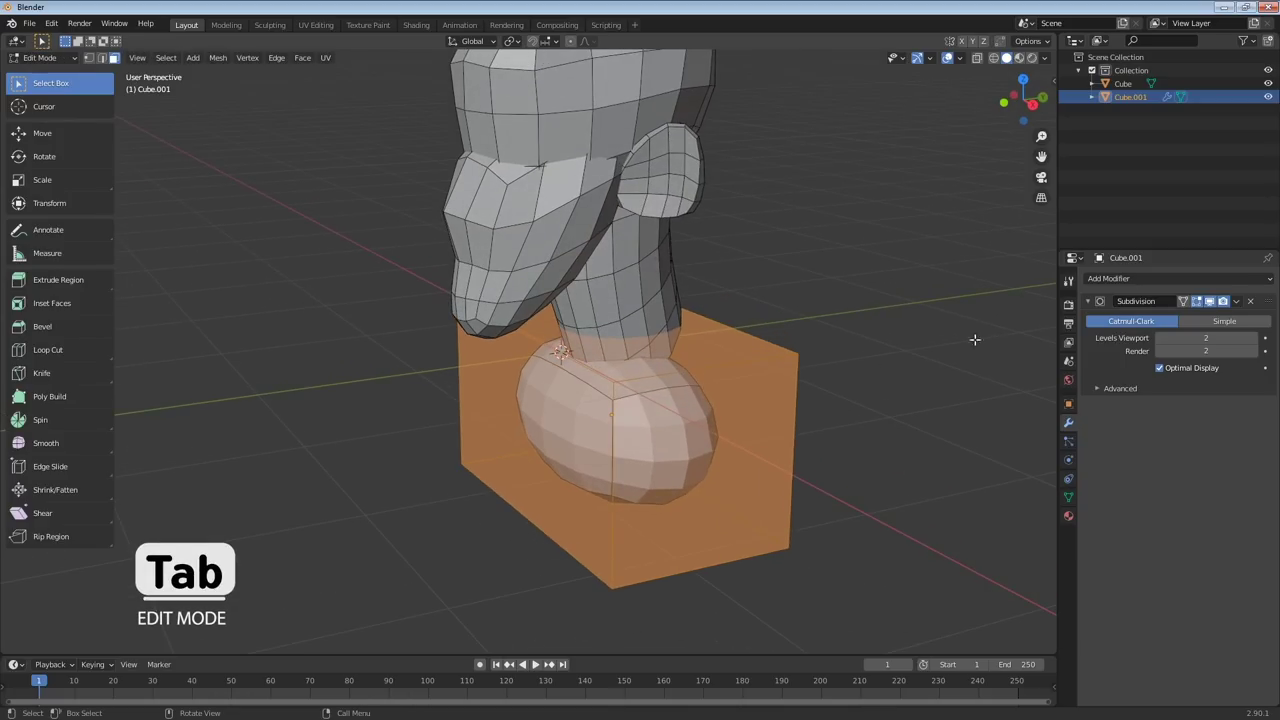
{"action": "middle_click_drag", "start_coordinate": [575, 359], "coordinate": [547, 354]}
{"action": "key", "text": "2"}
{"action": "left_click", "coordinate": [529, 351]}
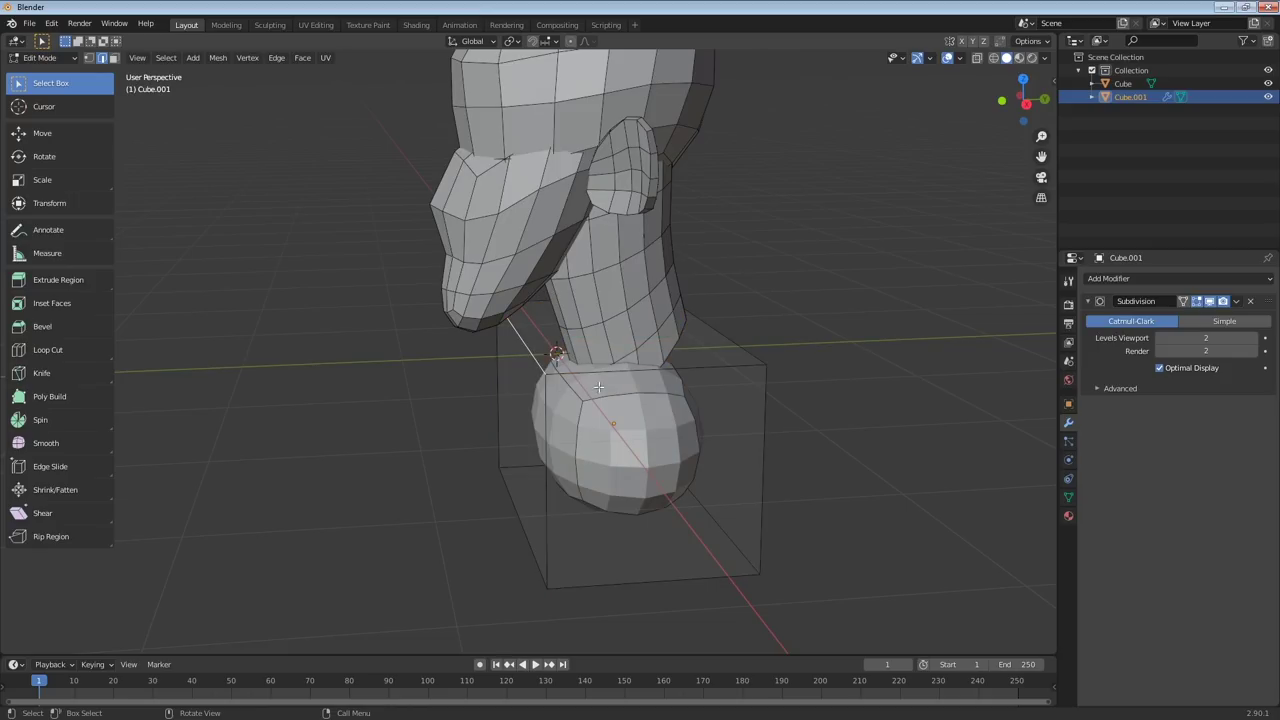
{"action": "middle_click_drag", "start_coordinate": [690, 366], "coordinate": [680, 359]}
{"action": "key", "text": "g"}
{"action": "key", "text": "z"}
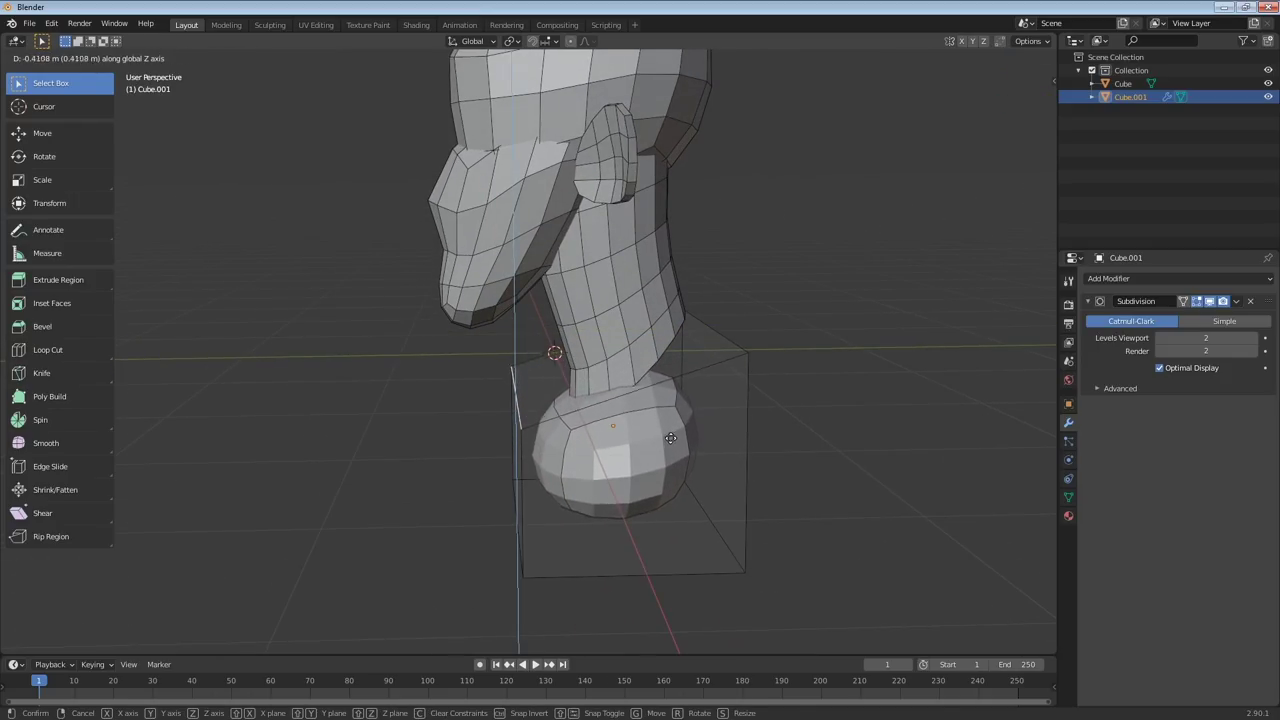
{"action": "left_click", "coordinate": [540, 425]}
{"action": "middle_click_drag", "start_coordinate": [540, 425], "coordinate": [554, 425]}
{"action": "key", "text": "g"}
{"action": "key", "text": "y"}
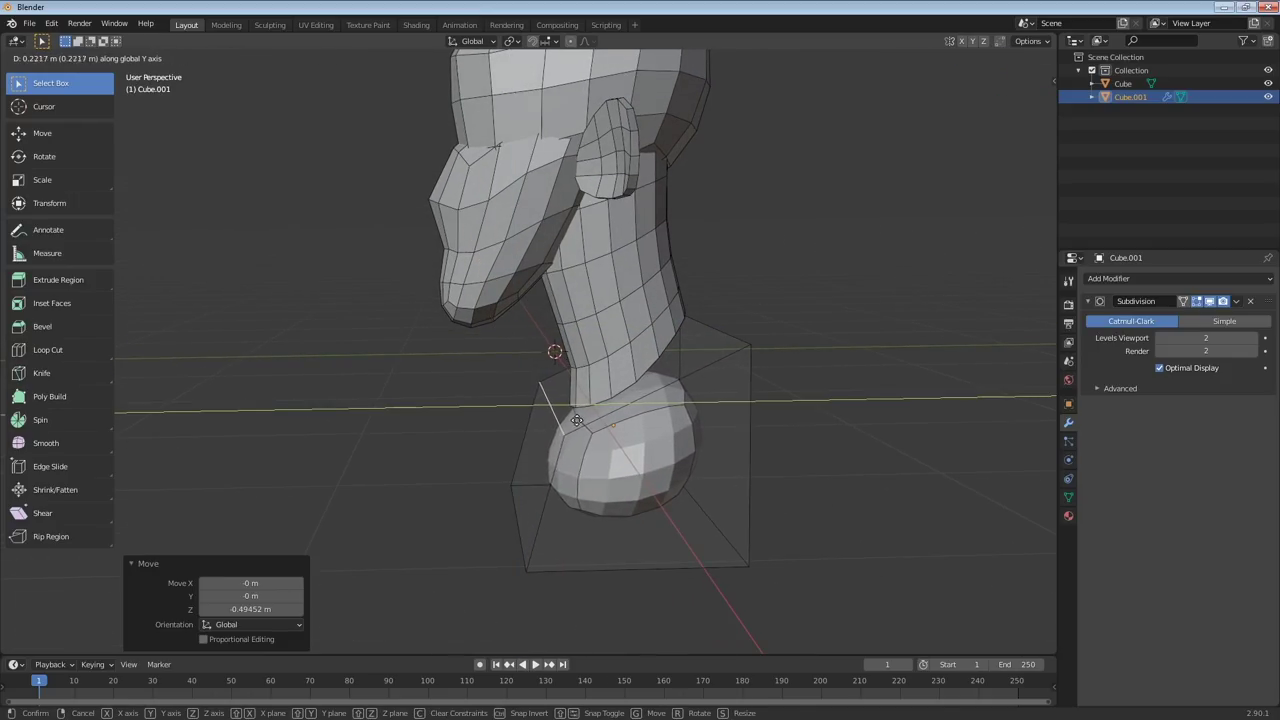
{"action": "left_click", "coordinate": [570, 423]}
Raise the cube's upper rear edge along Z behind the neck
{"action": "middle_click_drag", "start_coordinate": [738, 362], "coordinate": [709, 358]}
{"action": "key", "text": "g"}
{"action": "key", "text": "z"}
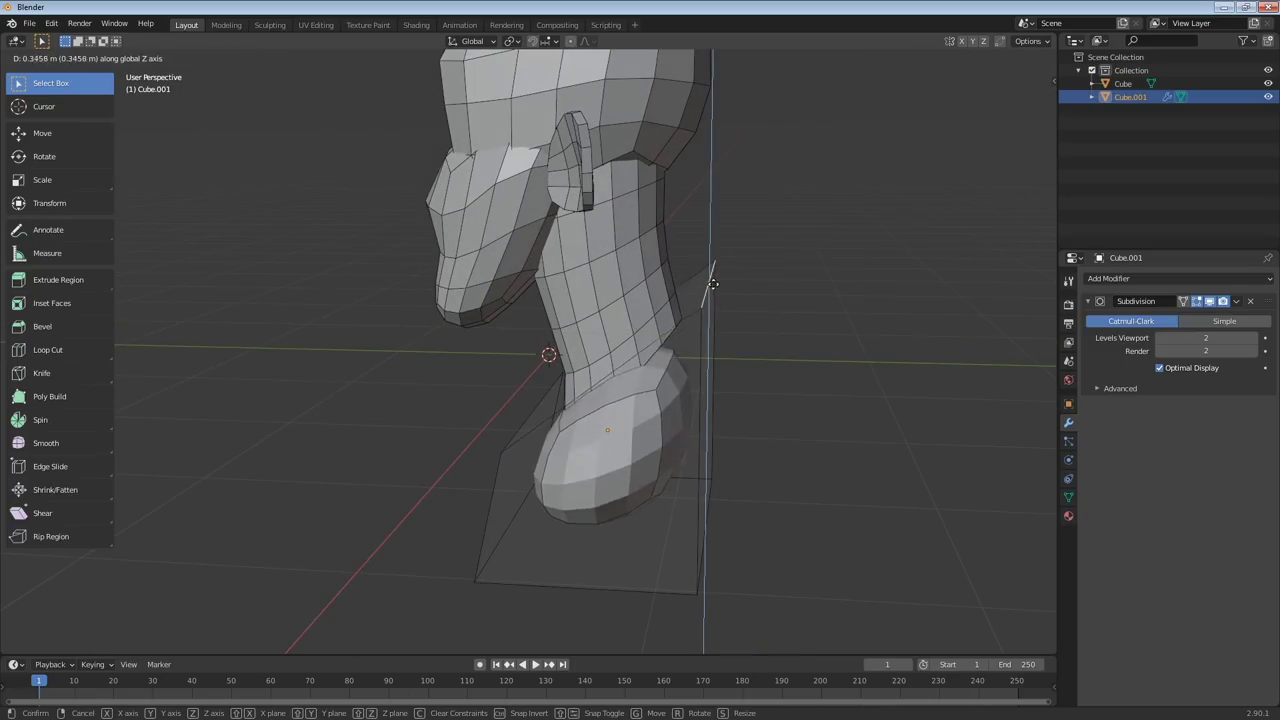
{"action": "left_click", "coordinate": [704, 216]}
Move the cube's lower front edge down to extend the chest
{"action": "middle_click_drag", "start_coordinate": [718, 268], "coordinate": [830, 293]}
{"action": "left_click", "coordinate": [574, 521]}
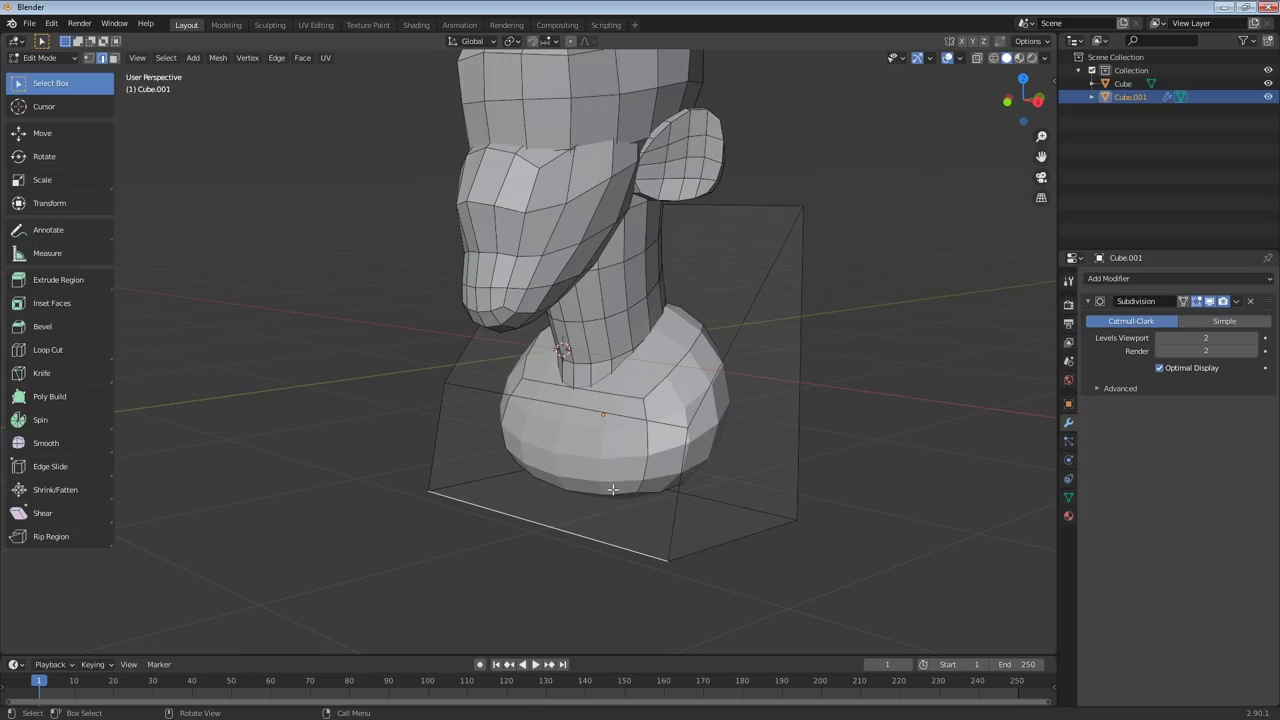
{"action": "middle_click_drag", "start_coordinate": [622, 494], "coordinate": [572, 502]}
{"action": "key", "text": "g"}
{"action": "left_click", "coordinate": [527, 582]}
{"action": "middle_click_drag", "start_coordinate": [529, 580], "coordinate": [667, 374]}
{"action": "mouse_move", "coordinate": [676, 424]}
{"action": "middle_mouse_down"}
{"action": "mouse_move", "coordinate": [742, 422]}
{"action": "mouse_move", "coordinate": [692, 424]}
{"action": "middle_mouse_up"}
Return to Object Mode and scale the torso by 1.628 along X to widen the shoulders
{"action": "key", "text": "Tab"}
{"action": "key", "text": "s"}
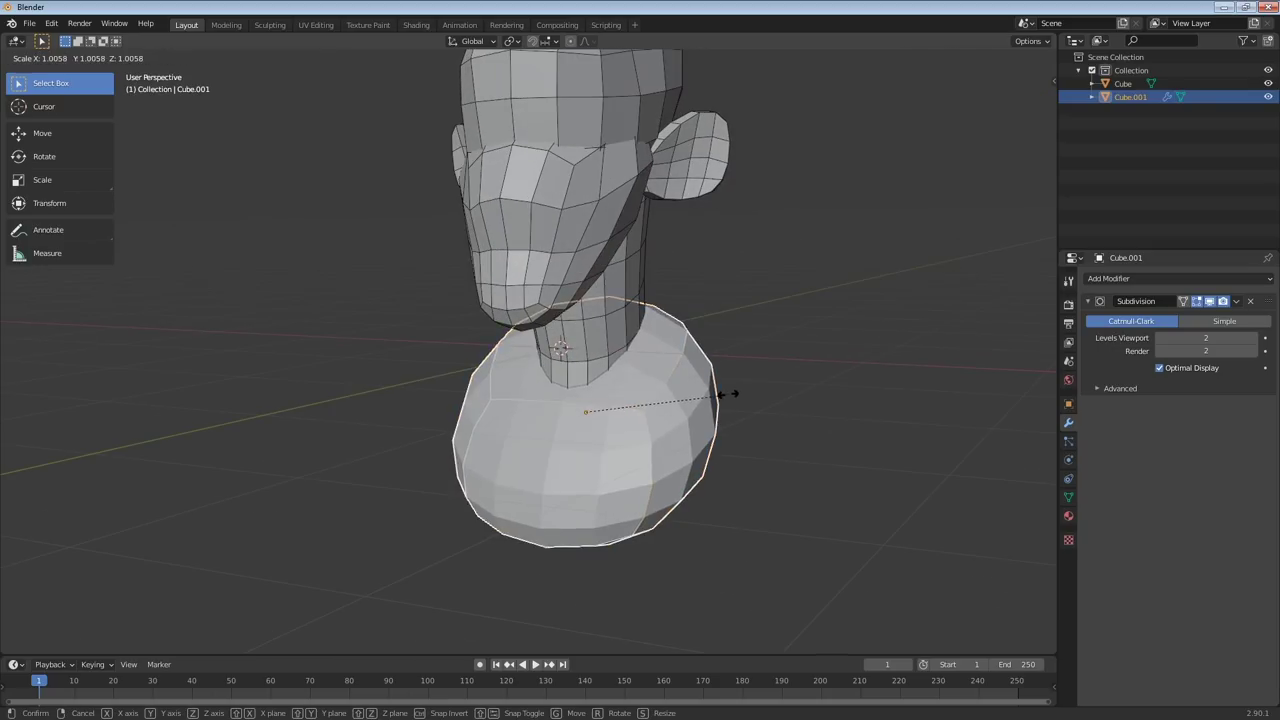
{"action": "key", "text": "x"}
{"action": "left_click", "coordinate": [842, 412]}
{"action": "middle_click_drag", "start_coordinate": [842, 412], "coordinate": [1019, 377]}
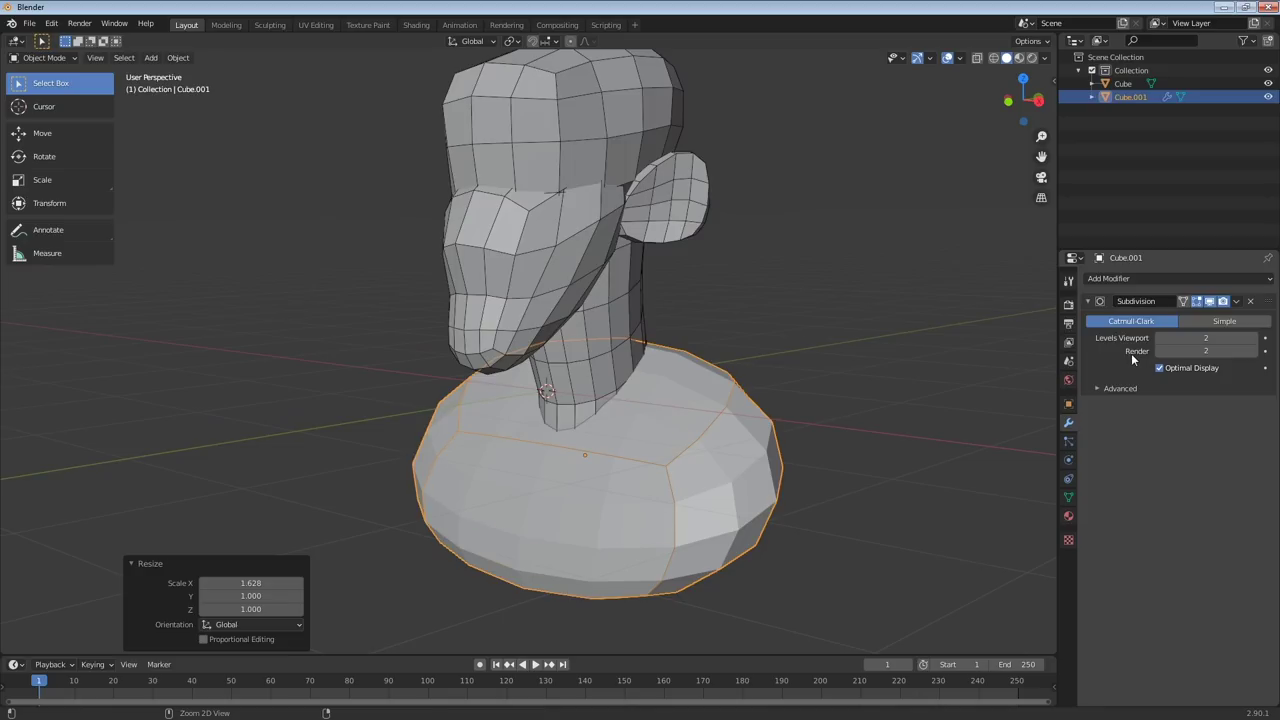
Apply the torso's Subdivision modifier and switch it to Sculpt Mode
{"action": "key", "text": "ctrl+a"}
{"action": "mouse_move", "coordinate": [826, 352]}
{"action": "middle_mouse_down"}
{"action": "mouse_move", "coordinate": [829, 379]}
{"action": "mouse_move", "coordinate": [801, 358]}
{"action": "middle_mouse_up"}
{"action": "key", "text": "ctrl+Tab"}
{"action": "left_click", "coordinate": [831, 447]}
Rough out the torso's shoulders and chest with mirrored Grab strokes
{"action": "left_click_drag", "start_coordinate": [690, 371], "coordinate": [725, 388]}
{"action": "middle_click_drag", "start_coordinate": [765, 392], "coordinate": [614, 406]}
{"action": "left_click_drag", "start_coordinate": [614, 407], "coordinate": [638, 361]}
{"action": "middle_click_drag", "start_coordinate": [637, 362], "coordinate": [657, 514]}
{"action": "mouse_move", "coordinate": [706, 471]}
{"action": "middle_mouse_down"}
{"action": "mouse_move", "coordinate": [857, 405]}
{"action": "mouse_move", "coordinate": [660, 394]}
{"action": "mouse_move", "coordinate": [749, 223]}
{"action": "mouse_move", "coordinate": [694, 357]}
{"action": "middle_mouse_up"}
{"action": "left_click_drag", "start_coordinate": [629, 419], "coordinate": [697, 449]}
Set the Grab brush radius to 199 px and reshape the shoulder beside the neck
{"action": "key", "text": "f"}
{"action": "left_click", "coordinate": [651, 377]}
{"action": "left_click_drag", "start_coordinate": [692, 366], "coordinate": [693, 367]}
{"action": "mouse_move", "coordinate": [674, 451]}
{"action": "middle_mouse_down"}
{"action": "mouse_move", "coordinate": [663, 318]}
{"action": "mouse_move", "coordinate": [603, 257]}
{"action": "middle_mouse_up"}
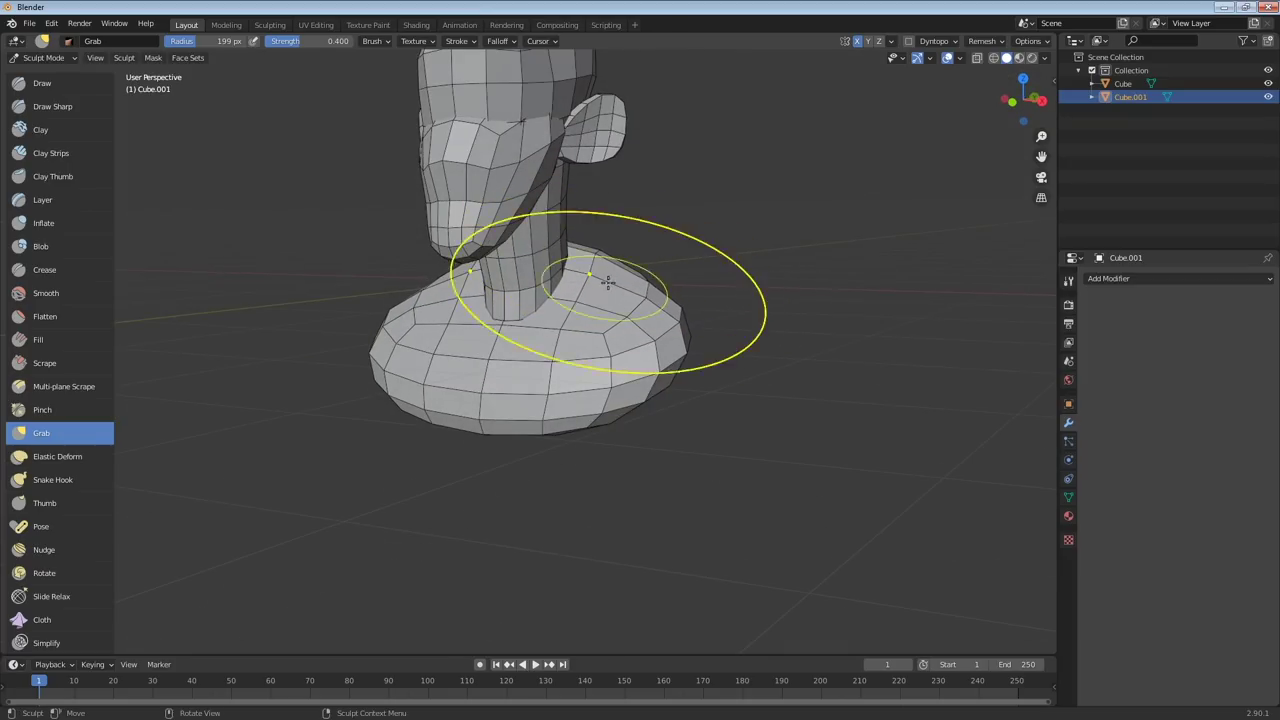
{"action": "left_click_drag", "start_coordinate": [620, 284], "coordinate": [627, 298]}
{"action": "middle_click_drag", "start_coordinate": [646, 323], "coordinate": [644, 308]}
Set the Grab brush radius to 255 px, slope the shoulders downward, and flatten the front of the chest
{"action": "key", "text": "f"}
{"action": "left_click", "coordinate": [681, 320]}
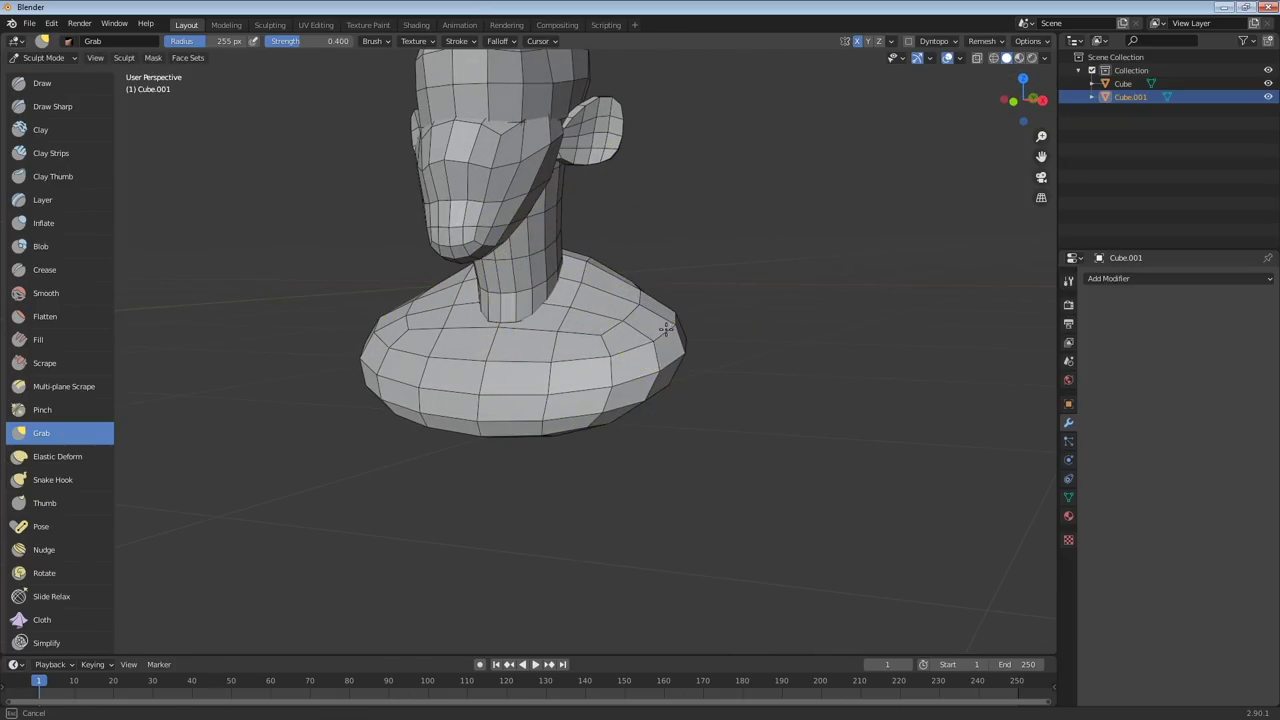
{"action": "left_click_drag", "start_coordinate": [667, 334], "coordinate": [650, 360]}
{"action": "mouse_move", "coordinate": [523, 391]}
{"action": "middle_mouse_down"}
{"action": "mouse_move", "coordinate": [508, 366]}
{"action": "mouse_move", "coordinate": [540, 360]}
{"action": "middle_mouse_up"}
{"action": "left_click_drag", "start_coordinate": [527, 404], "coordinate": [542, 370]}
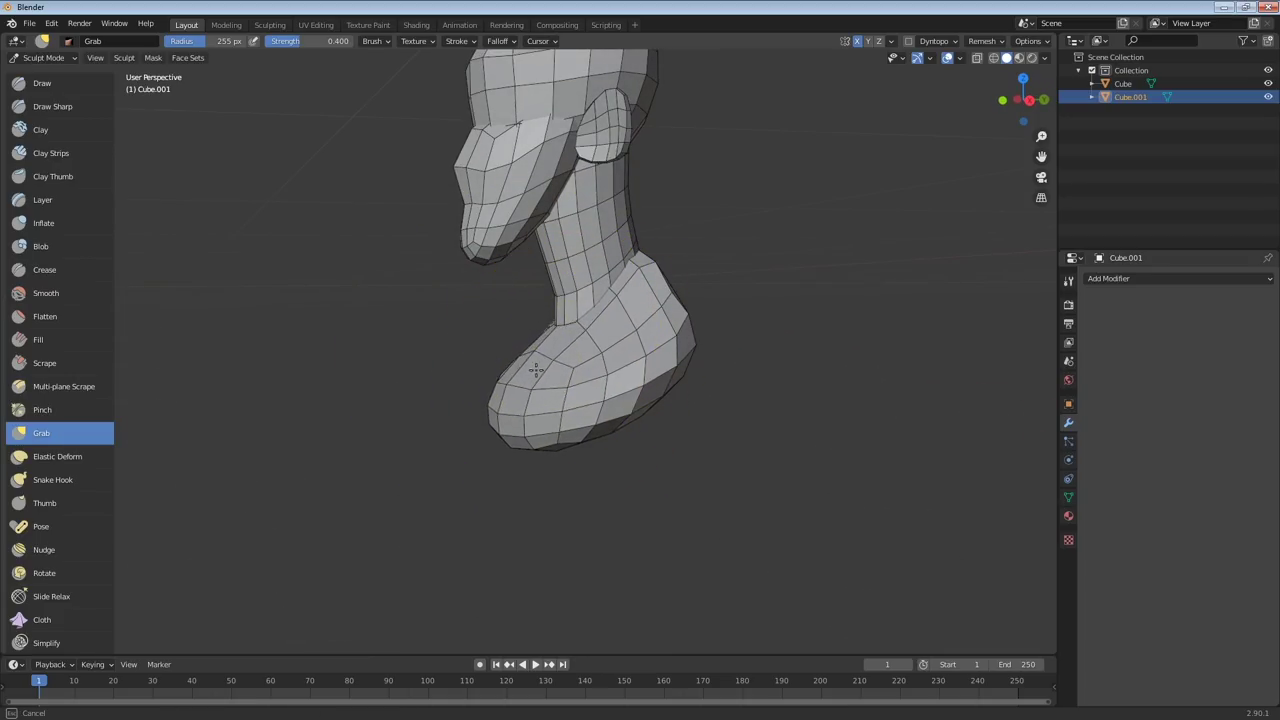
{"action": "middle_click_drag", "start_coordinate": [527, 404], "coordinate": [547, 362]}
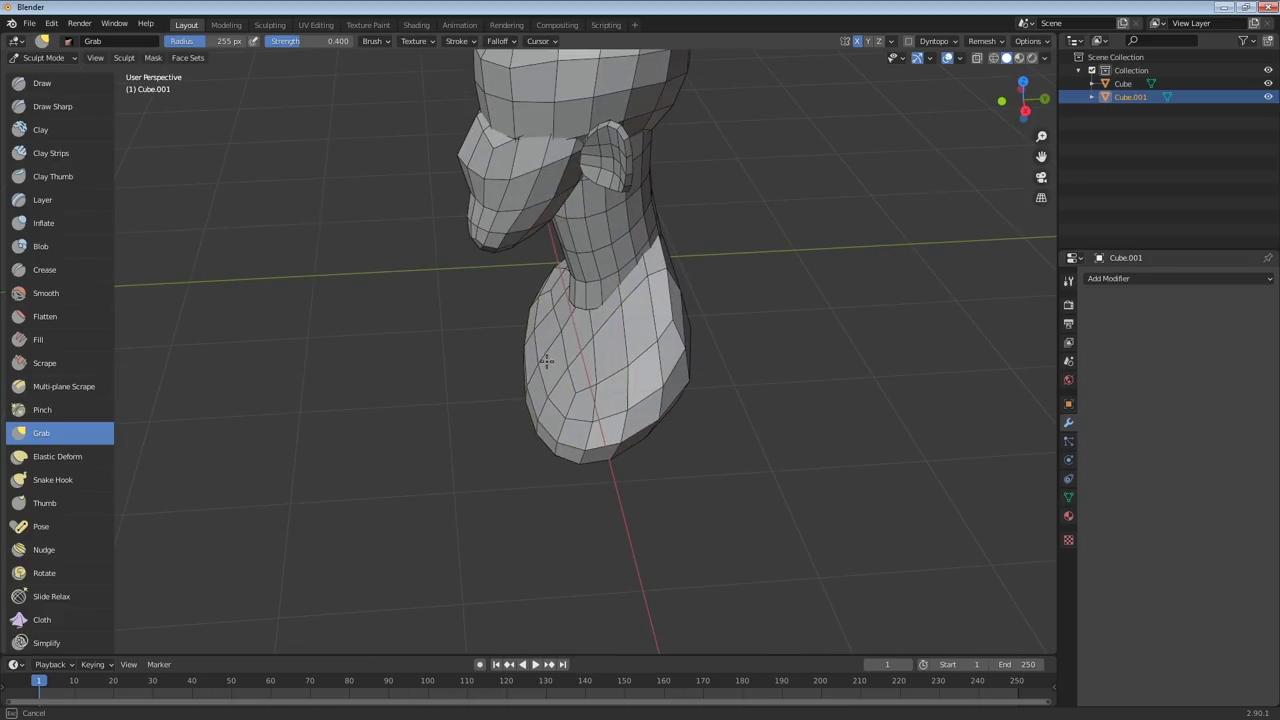
{"action": "middle_click_drag", "start_coordinate": [621, 342], "coordinate": [567, 300]}
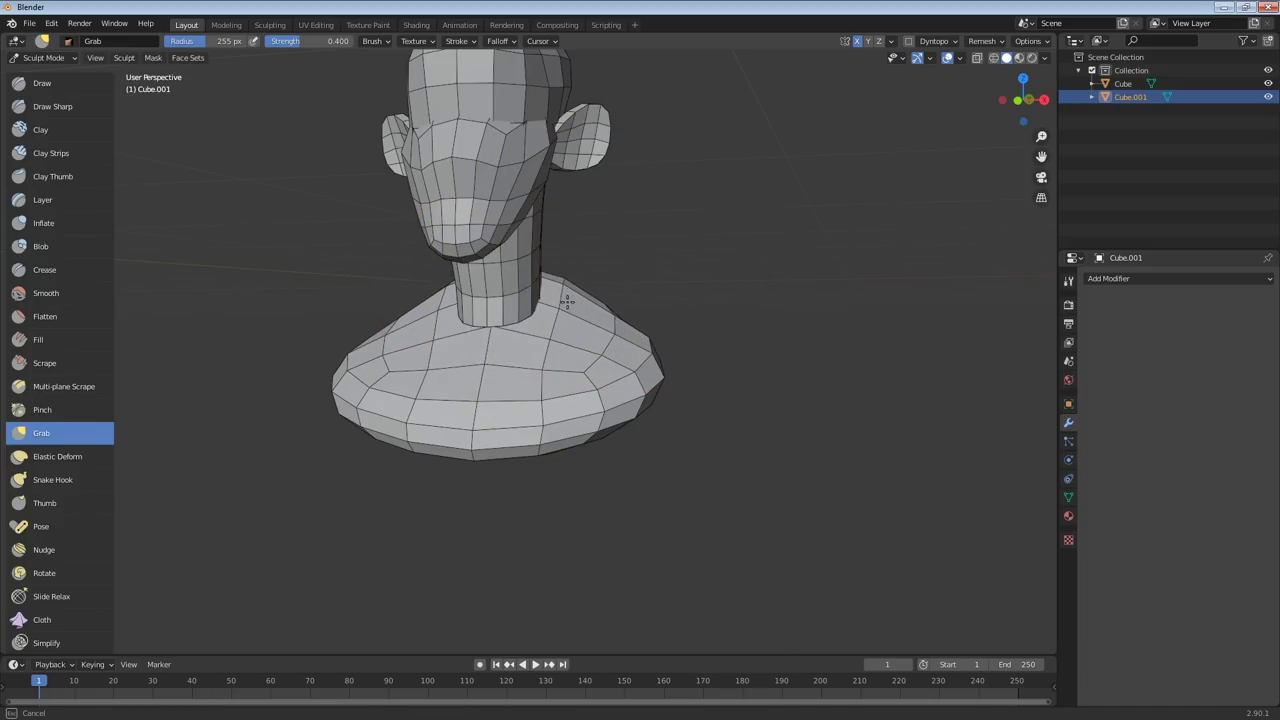
{"action": "left_click_drag", "start_coordinate": [641, 357], "coordinate": [631, 382]}
Set the Grab brush radius to 181 px and refine the slope from the neck base to the shoulders
{"action": "key", "text": "f"}
{"action": "left_click", "coordinate": [588, 354]}
{"action": "middle_click_drag", "start_coordinate": [588, 354], "coordinate": [607, 342]}
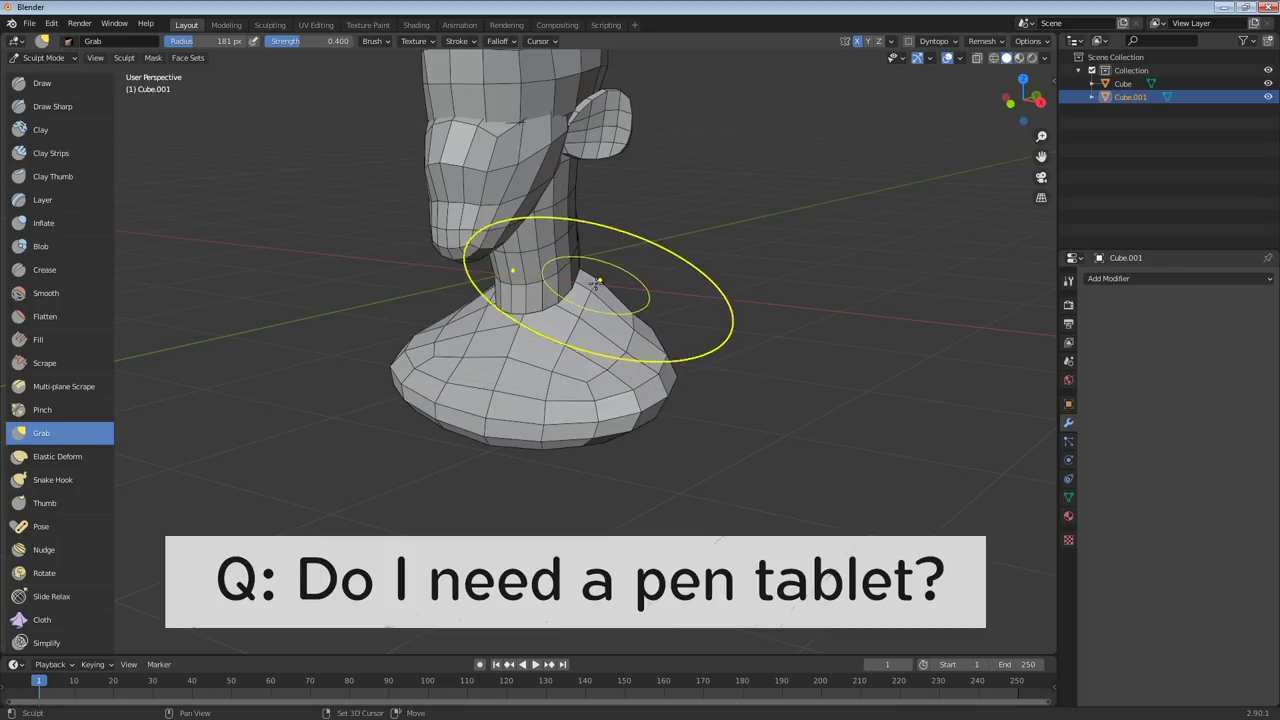
{"action": "middle_click_drag", "start_coordinate": [614, 300], "coordinate": [683, 302]}
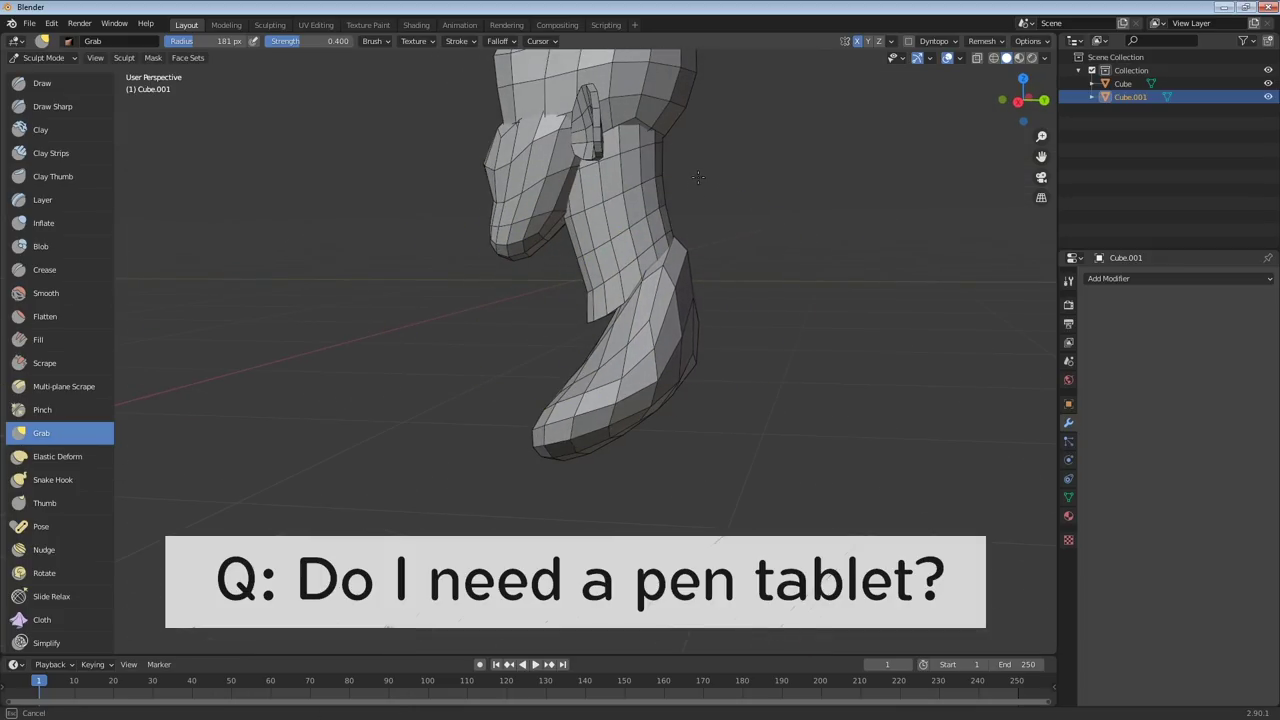
{"action": "left_click_drag", "start_coordinate": [601, 338], "coordinate": [563, 312]}
{"action": "middle_click_drag", "start_coordinate": [534, 352], "coordinate": [615, 348]}
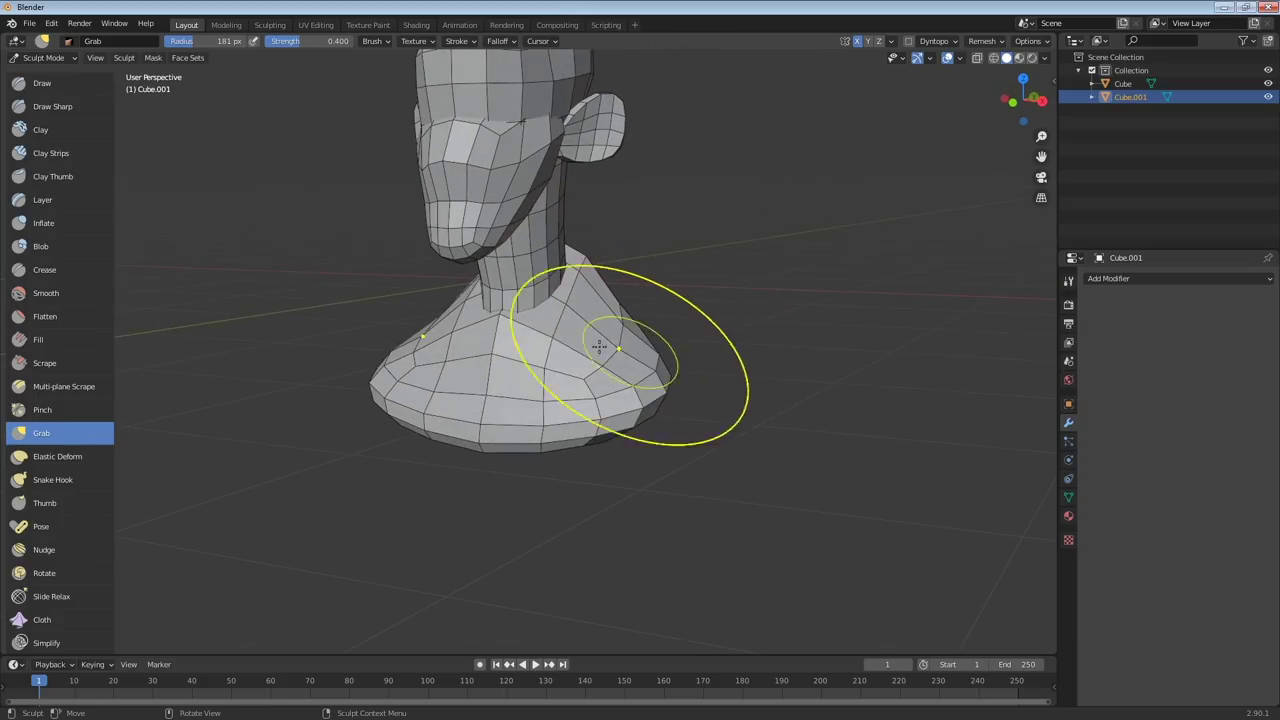
{"action": "left_click_drag", "start_coordinate": [558, 334], "coordinate": [569, 322]}
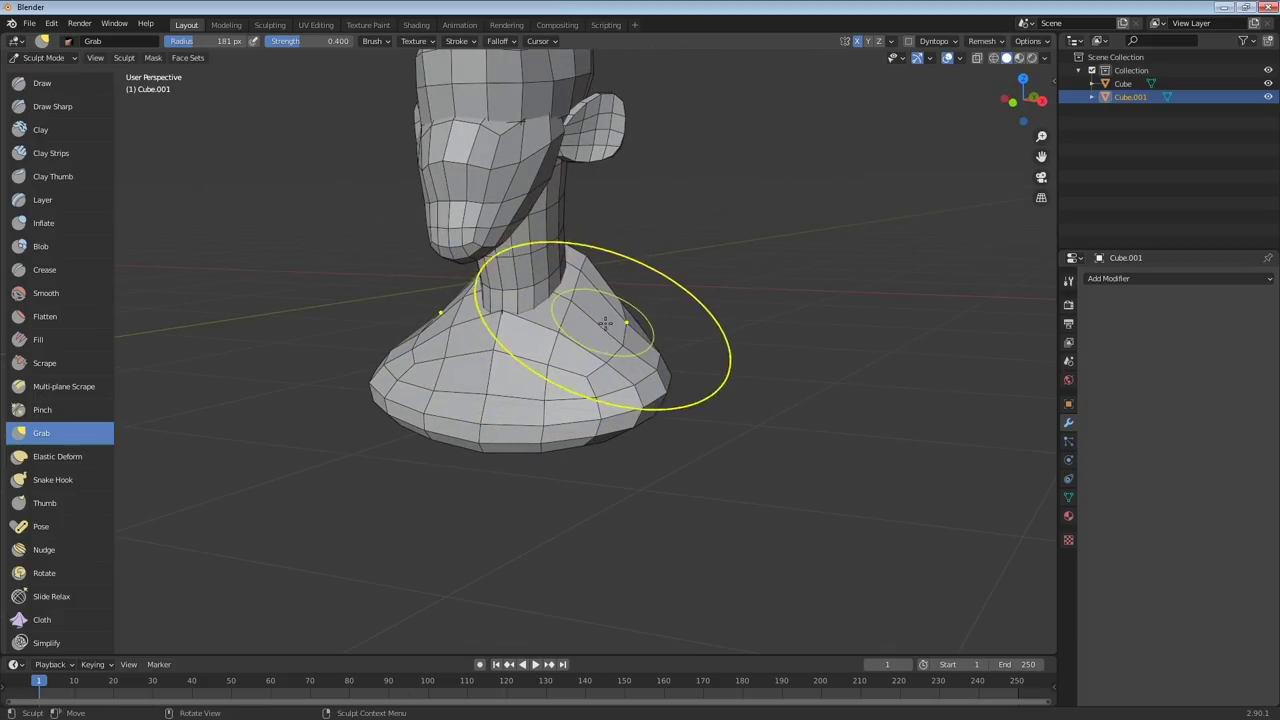
{"action": "middle_click_drag", "start_coordinate": [636, 323], "coordinate": [618, 316]}
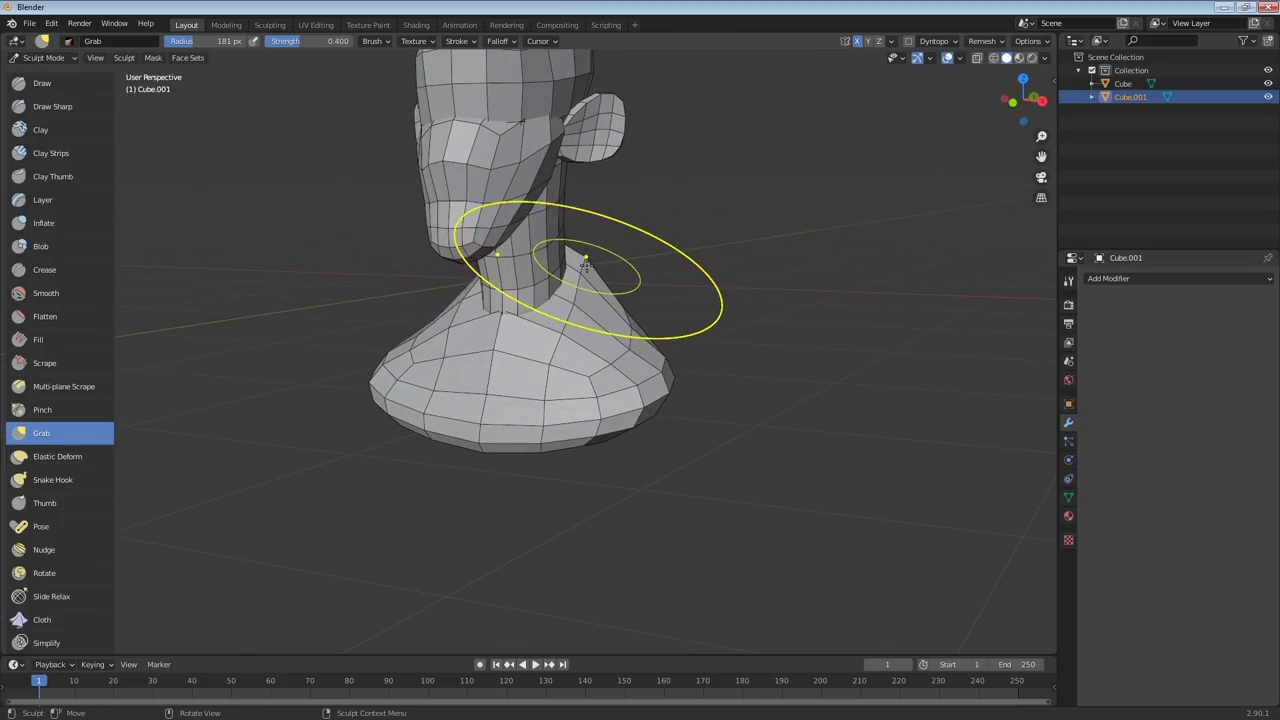
Pull the lower front of the chest down into a point and adjust the torso's lower side edge with Grab
{"action": "mouse_move", "coordinate": [594, 268]}
{"action": "middle_mouse_down"}
{"action": "mouse_move", "coordinate": [680, 410]}
{"action": "mouse_move", "coordinate": [669, 471]}
{"action": "mouse_move", "coordinate": [795, 388]}
{"action": "middle_mouse_up"}
{"action": "mouse_move", "coordinate": [651, 383]}
{"action": "middle_mouse_down"}
{"action": "mouse_move", "coordinate": [756, 444]}
{"action": "mouse_move", "coordinate": [680, 434]}
{"action": "middle_mouse_up"}
{"action": "mouse_move", "coordinate": [507, 420]}
{"action": "left_mouse_down"}
{"action": "mouse_move", "coordinate": [445, 586]}
{"action": "mouse_move", "coordinate": [462, 570]}
{"action": "left_mouse_up"}
{"action": "middle_click_drag", "start_coordinate": [526, 527], "coordinate": [532, 490]}
{"action": "left_click_drag", "start_coordinate": [620, 438], "coordinate": [631, 443]}
{"action": "middle_click_drag", "start_coordinate": [631, 441], "coordinate": [641, 372]}
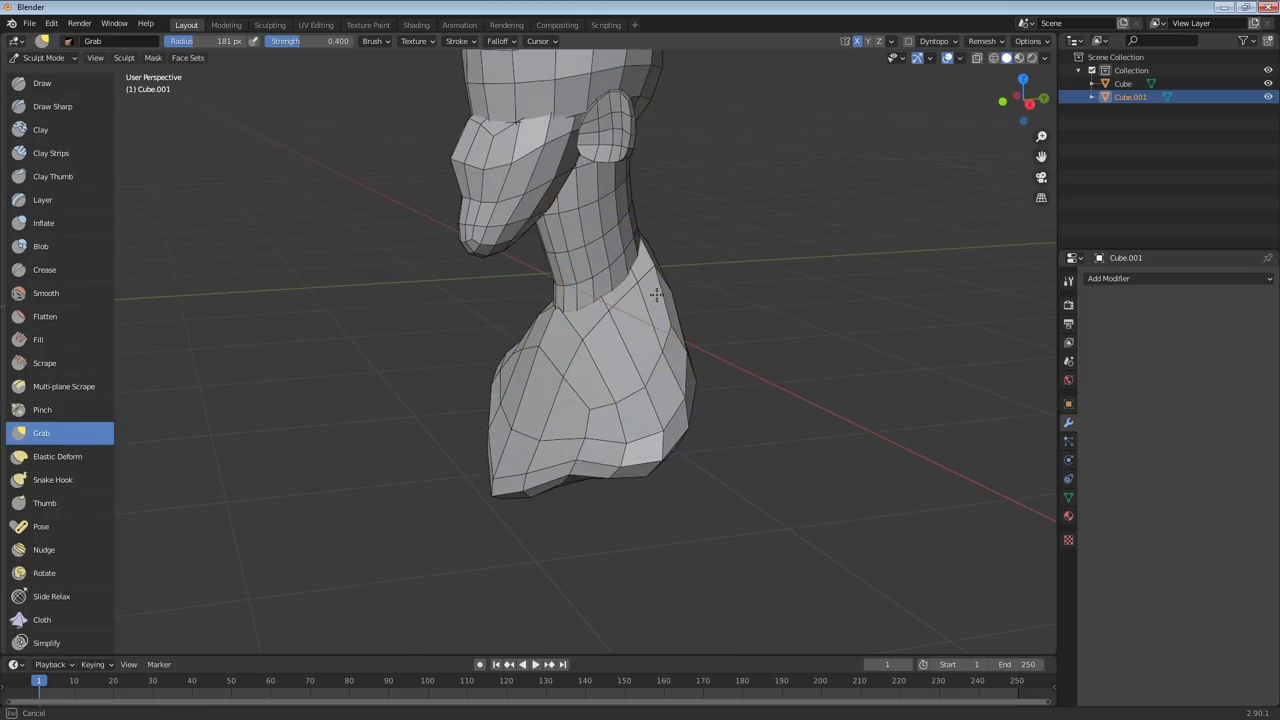
{"action": "mouse_move", "coordinate": [655, 283]}
{"action": "middle_mouse_down"}
{"action": "mouse_move", "coordinate": [614, 290]}
{"action": "mouse_move", "coordinate": [689, 278]}
{"action": "mouse_move", "coordinate": [814, 300]}
{"action": "mouse_move", "coordinate": [835, 337]}
{"action": "mouse_move", "coordinate": [814, 329]}
{"action": "mouse_move", "coordinate": [826, 360]}
{"action": "mouse_move", "coordinate": [852, 351]}
{"action": "mouse_move", "coordinate": [800, 343]}
{"action": "middle_mouse_up"}
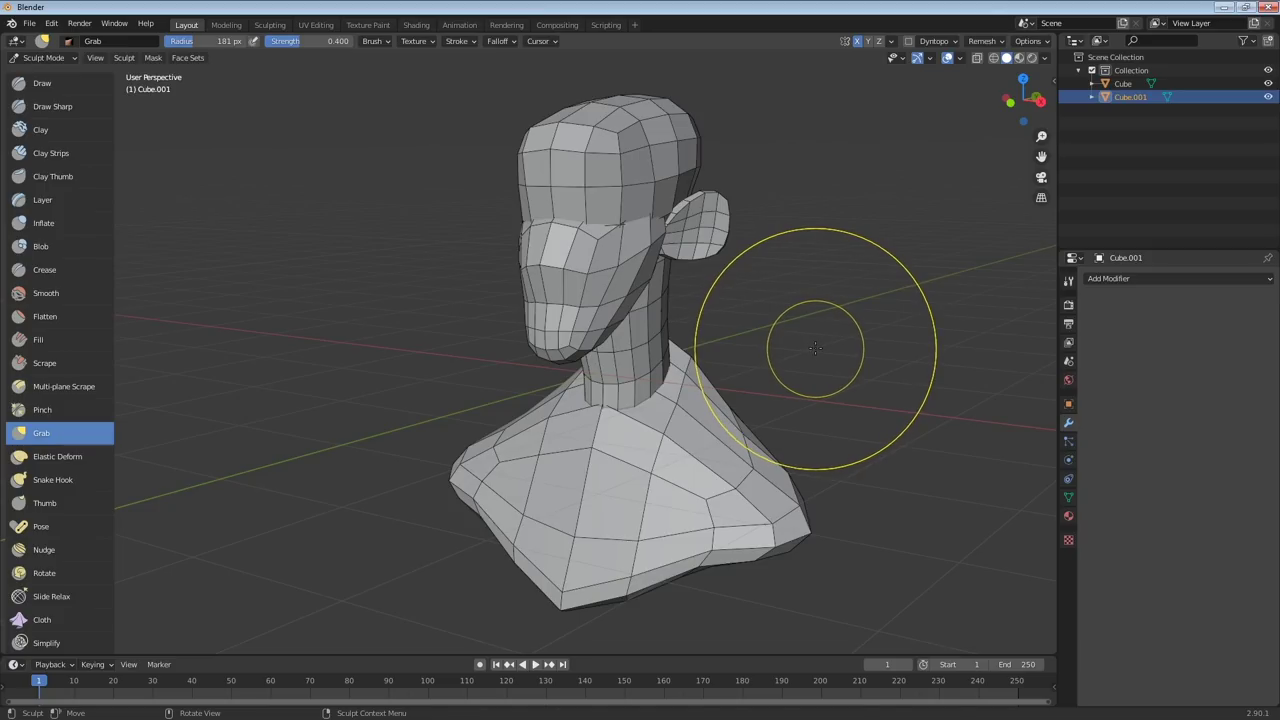
Return to Object Mode and join the head with its neck and the torso into one object
{"action": "middle_click_drag", "start_coordinate": [685, 258], "coordinate": [663, 251]}
{"action": "key", "text": "ctrl+Tab"}
{"action": "left_click", "coordinate": [618, 273]}
{"action": "left_click", "coordinate": [762, 288]}
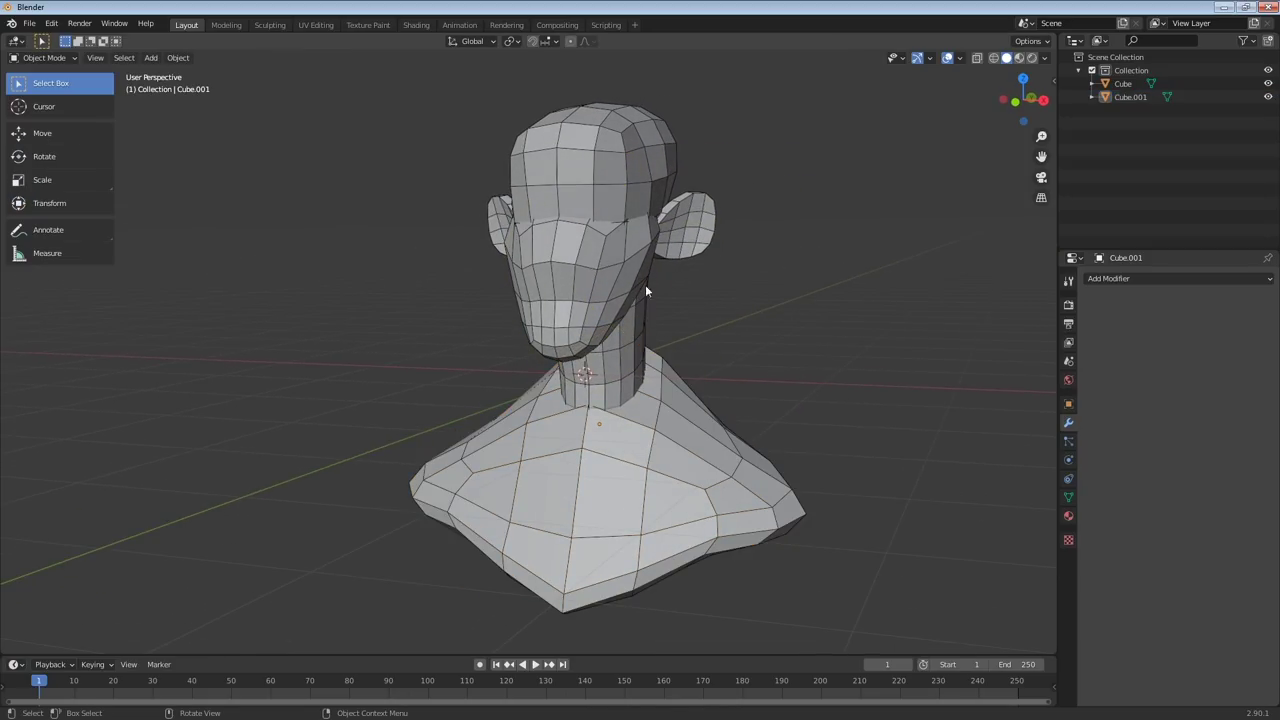
{"action": "left_click", "coordinate": [652, 288]}
{"action": "left_click", "coordinate": [671, 423], "text": "shift"}
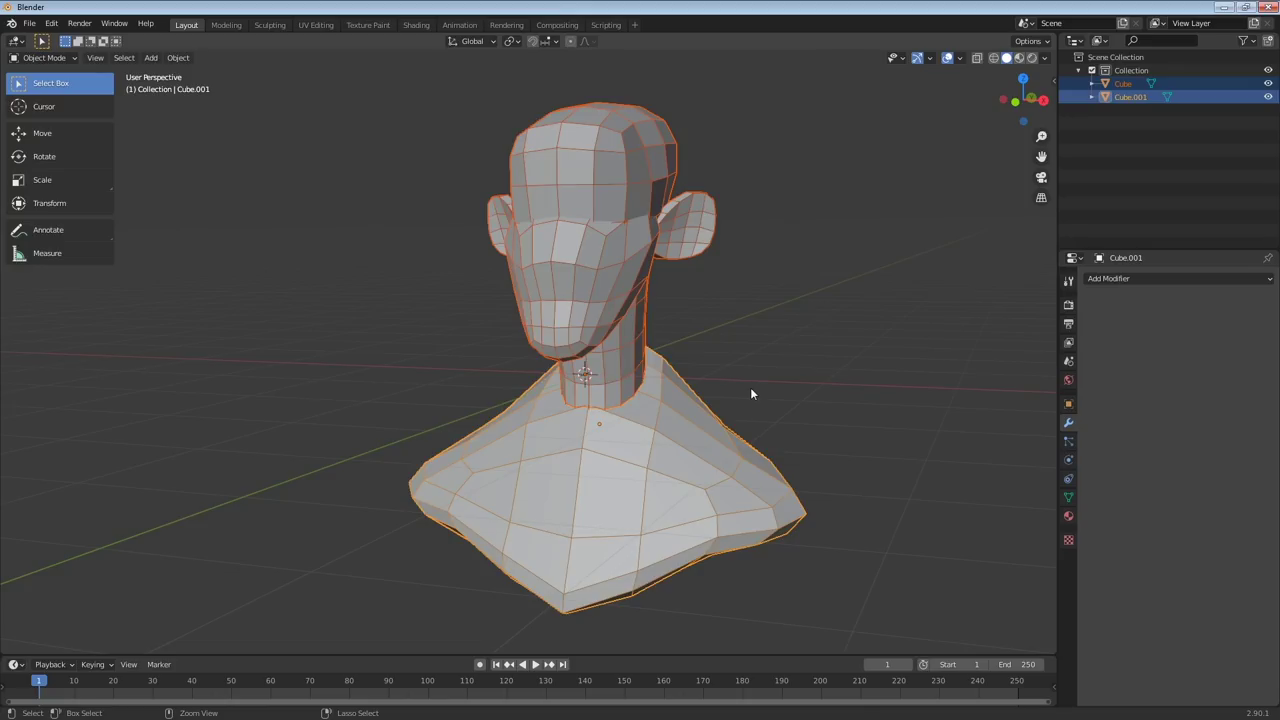
{"action": "key", "text": "ctrl+j"}
{"action": "middle_click_drag", "start_coordinate": [792, 359], "coordinate": [764, 336]}
{"action": "left_click", "coordinate": [779, 361]}
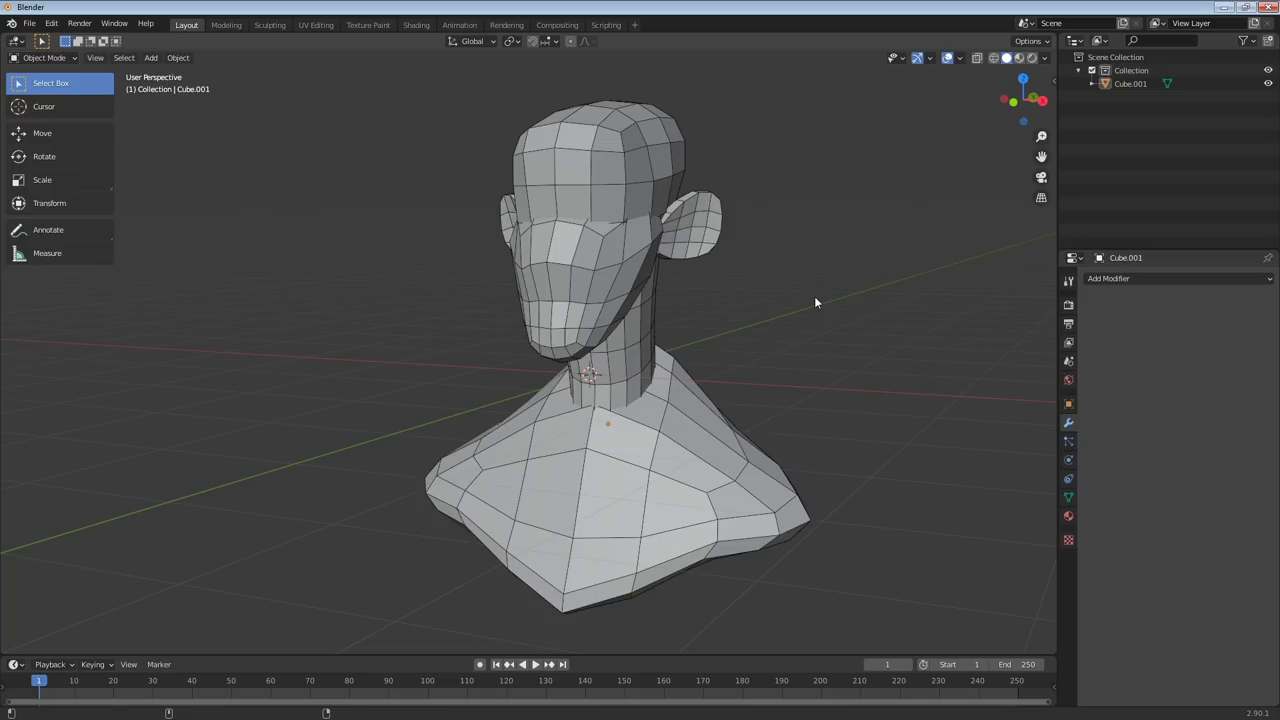
Save the joined bust to the existing Blender file
{"action": "middle_click_drag", "start_coordinate": [814, 296], "coordinate": [742, 351]}
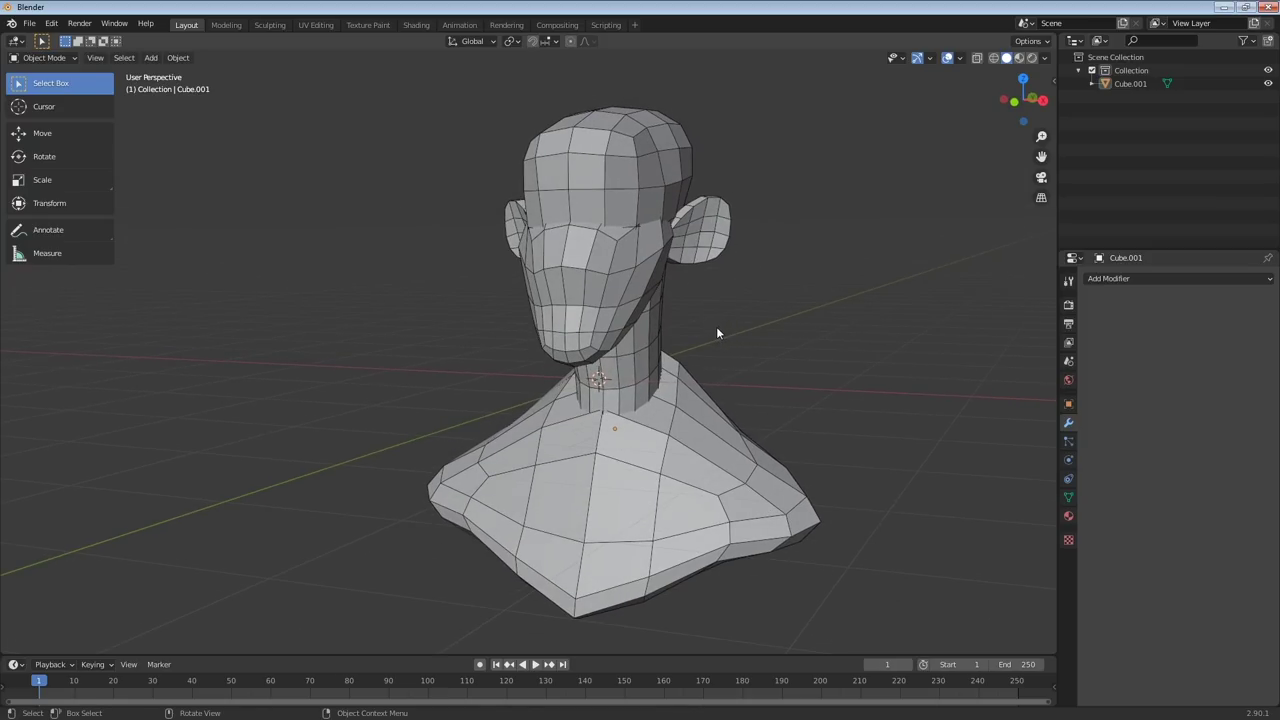
{"action": "left_click", "coordinate": [28, 25]}
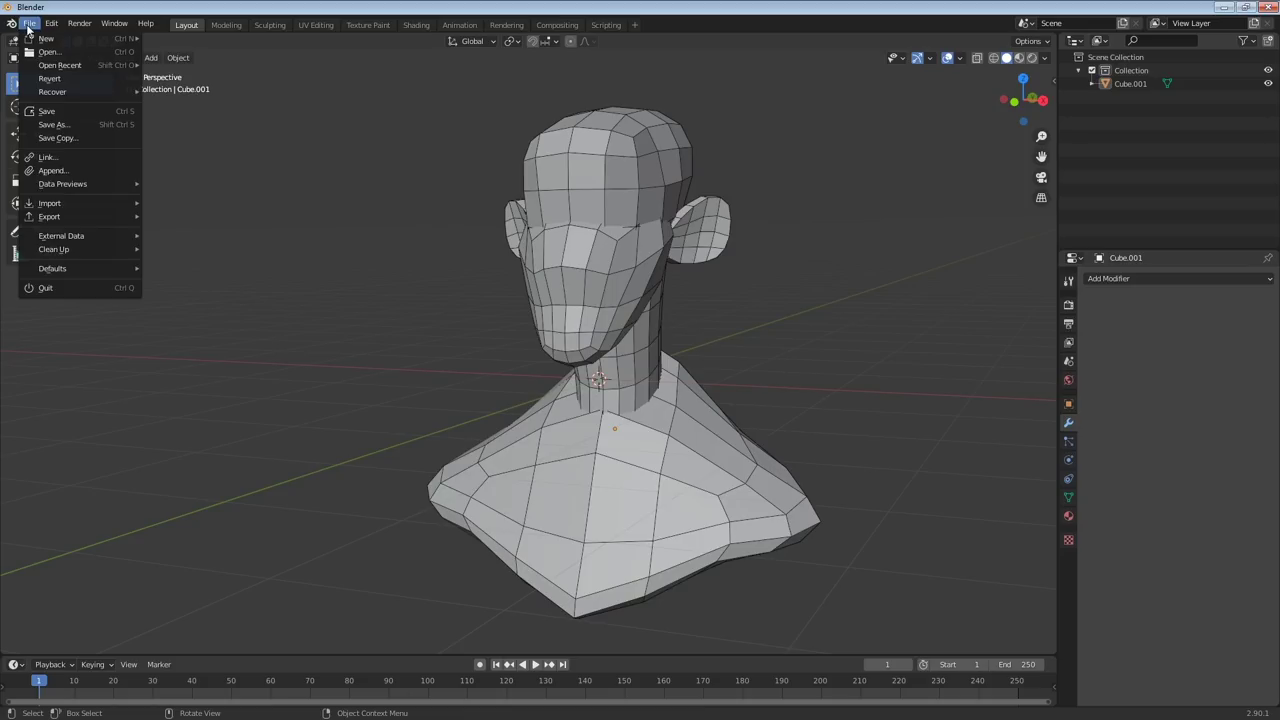
{"action": "left_click", "coordinate": [82, 110]}
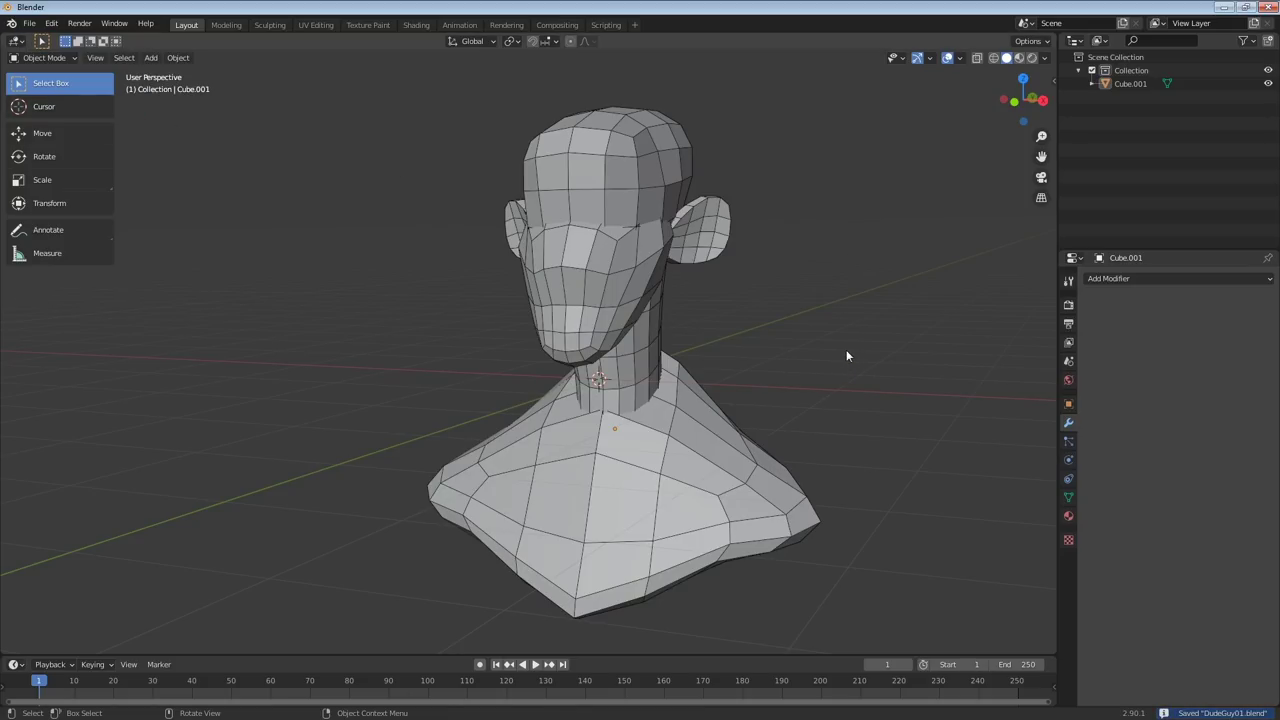
{"action": "key", "text": "a"}
{"action": "middle_click_drag", "start_coordinate": [849, 361], "coordinate": [741, 361]}
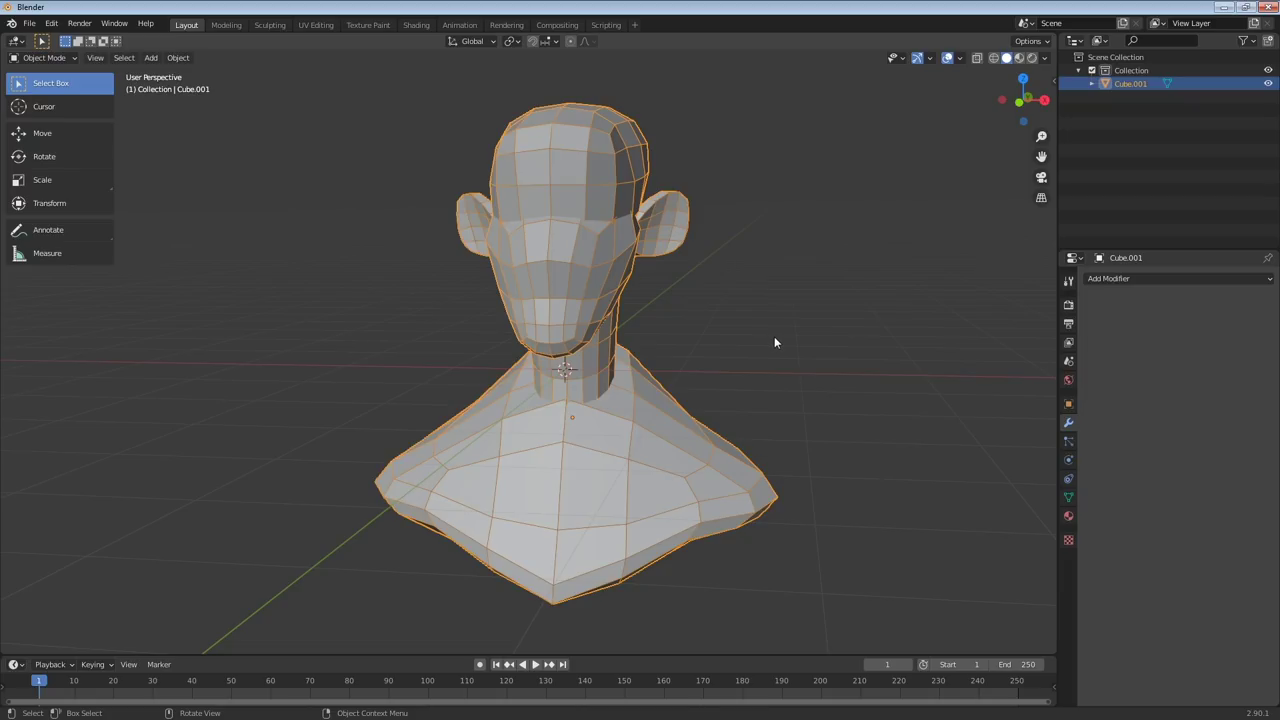
{"action": "left_click", "coordinate": [773, 343]}
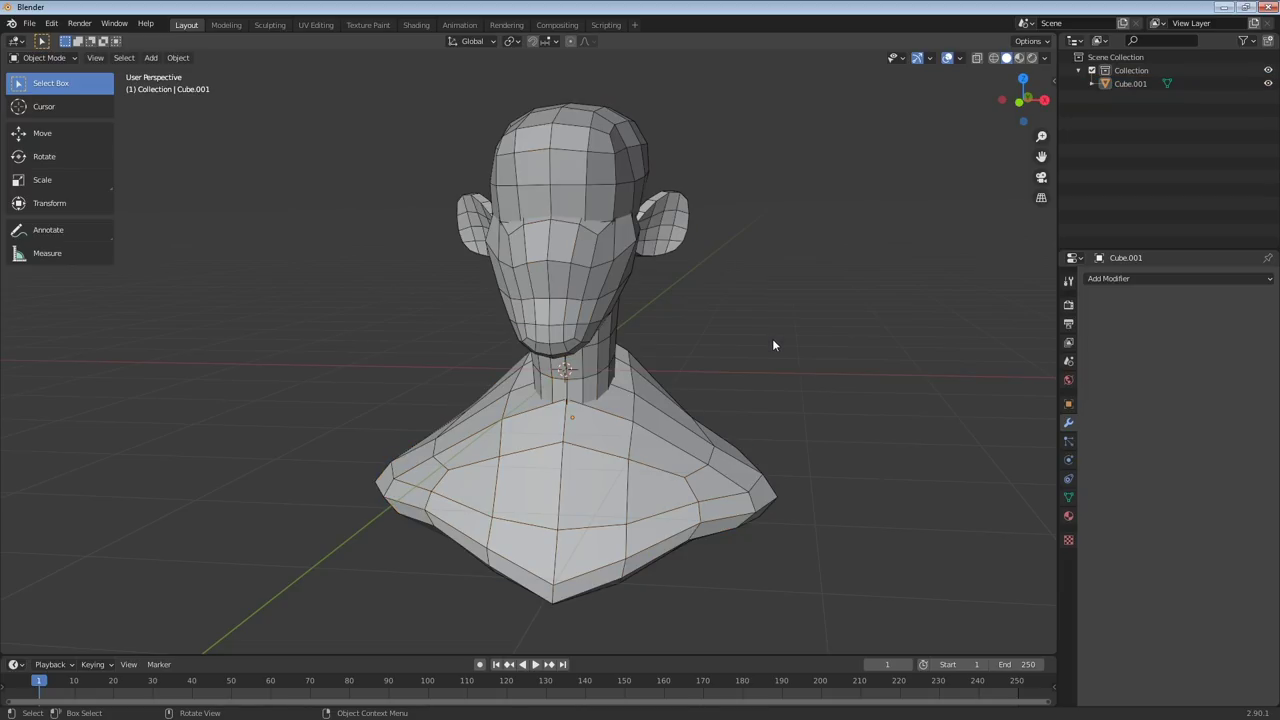
{"action": "middle_click_drag", "start_coordinate": [774, 345], "coordinate": [762, 334]}
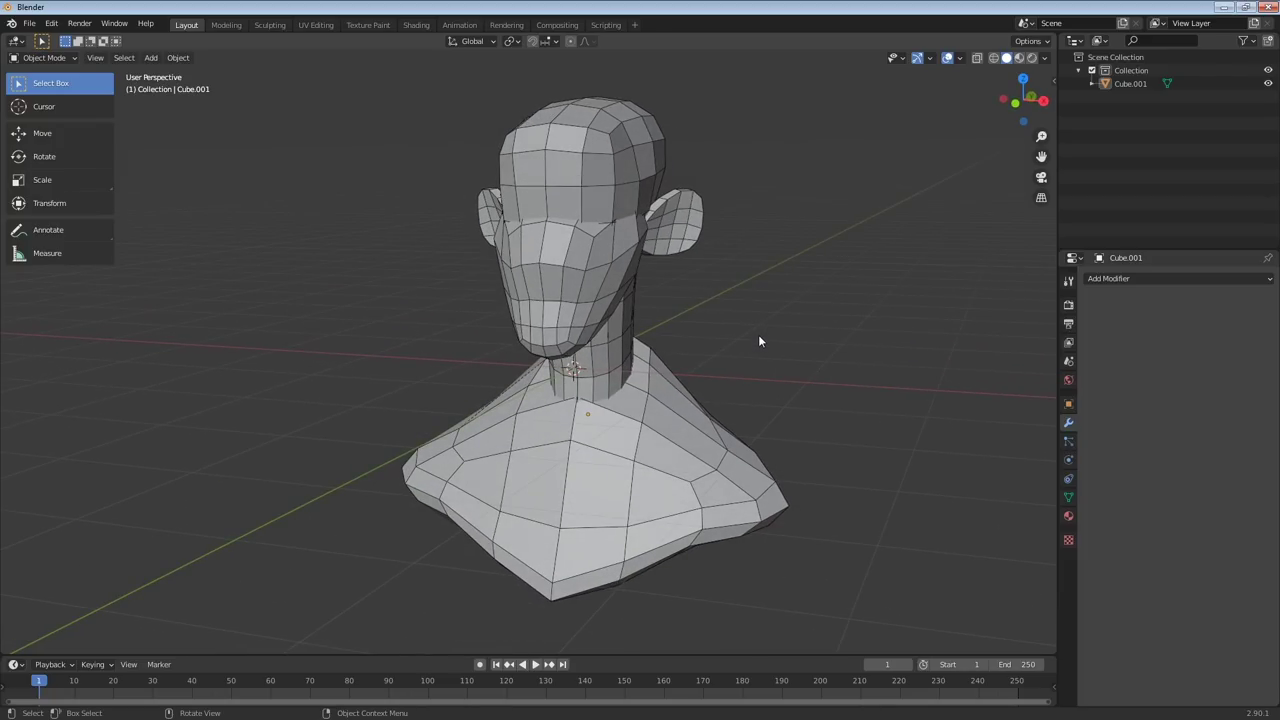
Select the joined bust and switch it to Sculpt Mode
{"action": "left_click", "coordinate": [615, 249]}
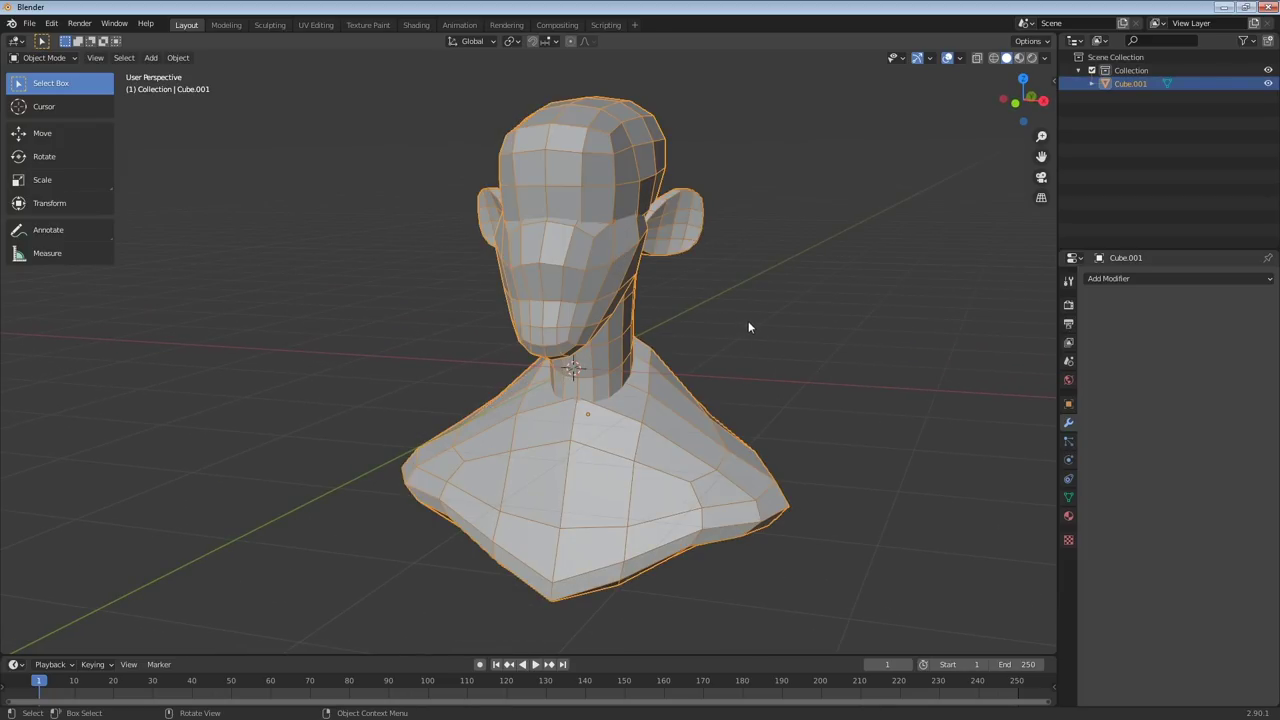
{"action": "key", "text": "ctrl+Tab"}
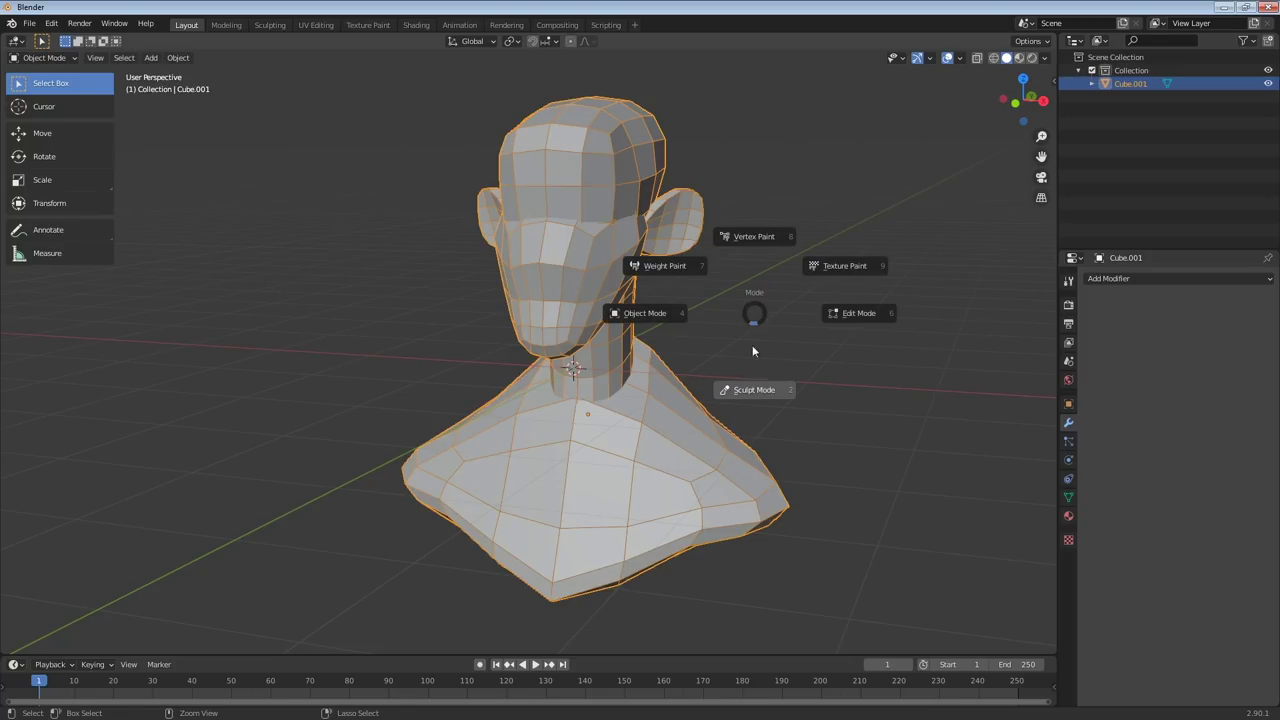
{"action": "left_click", "coordinate": [758, 352]}
{"action": "middle_click_drag", "start_coordinate": [774, 289], "coordinate": [789, 325]}
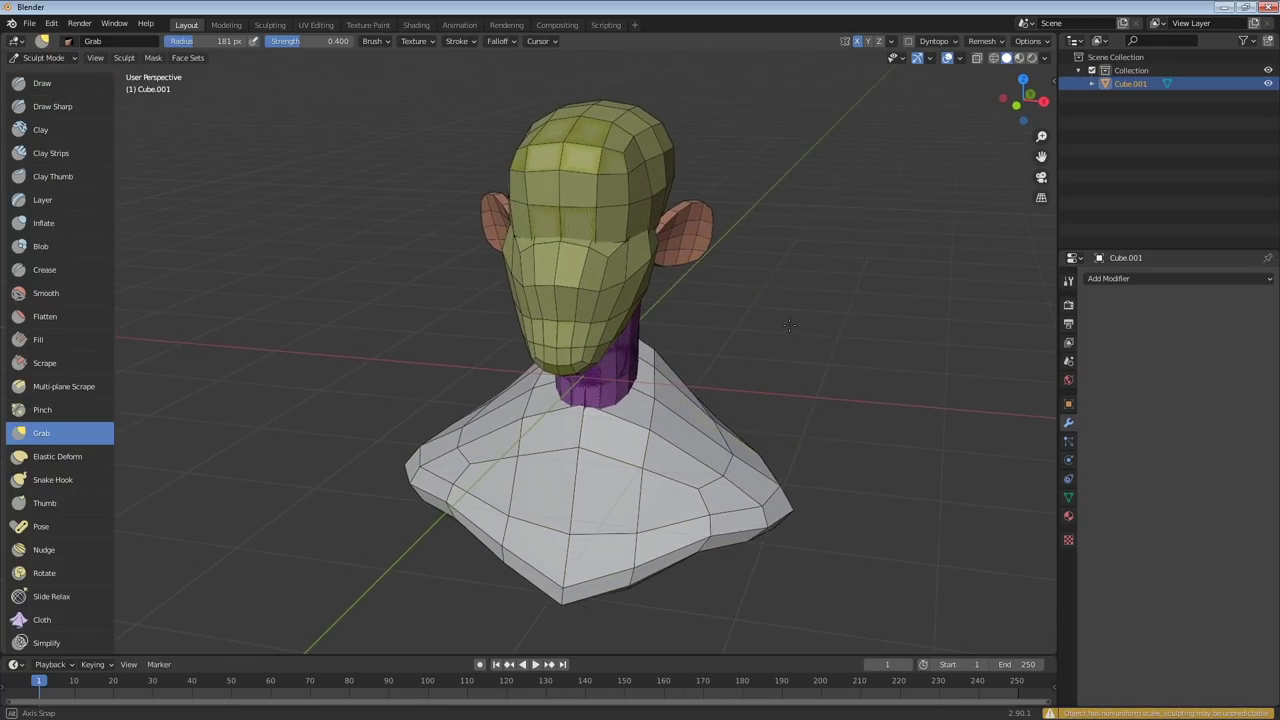
Try remeshing the bust with a 0.1 m voxel size, check the ears and profile, and undo the remesh
{"action": "left_click", "coordinate": [988, 43]}
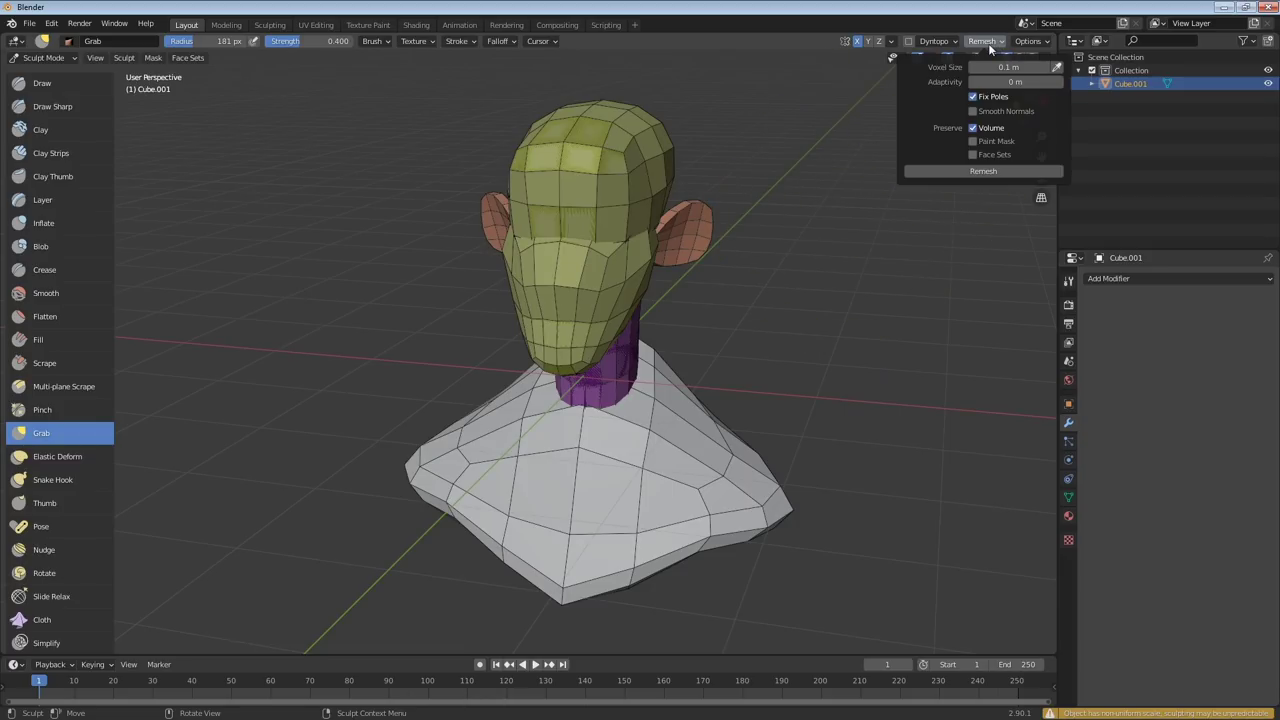
{"action": "left_click", "coordinate": [983, 172]}
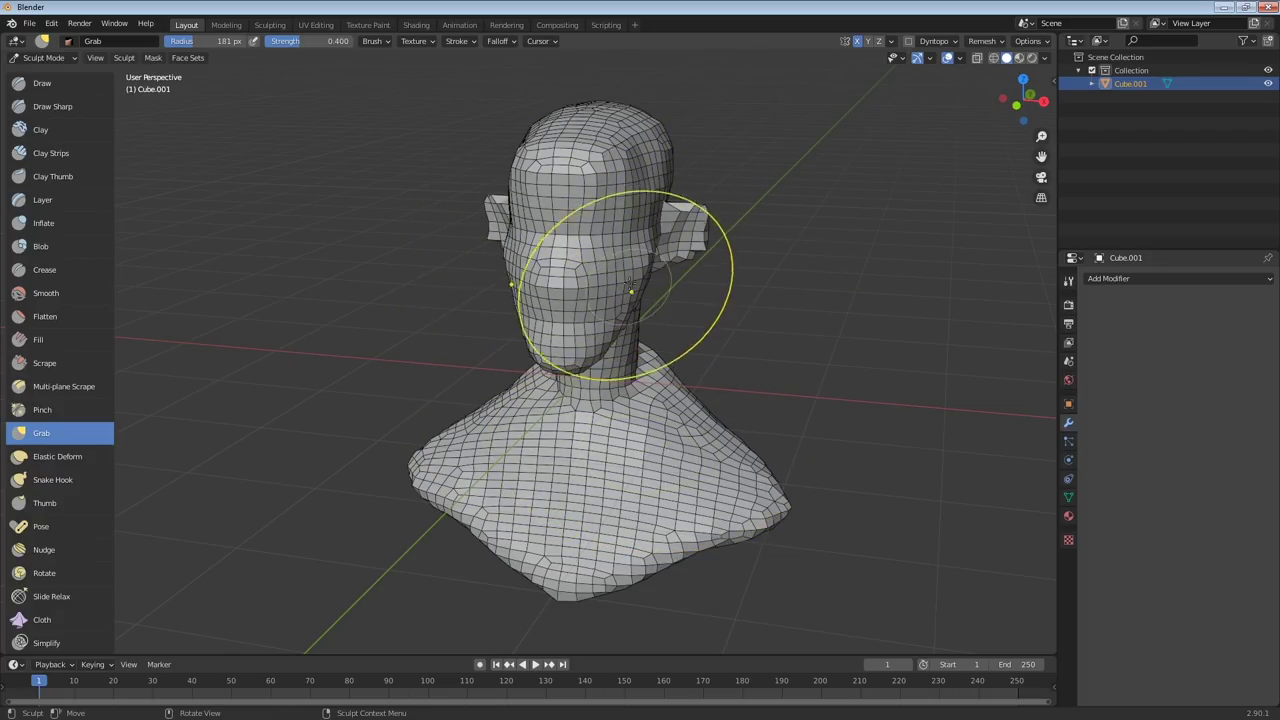
{"action": "mouse_move", "coordinate": [614, 529]}
{"action": "middle_mouse_down"}
{"action": "mouse_move", "coordinate": [637, 408]}
{"action": "mouse_move", "coordinate": [586, 294]}
{"action": "middle_mouse_up"}
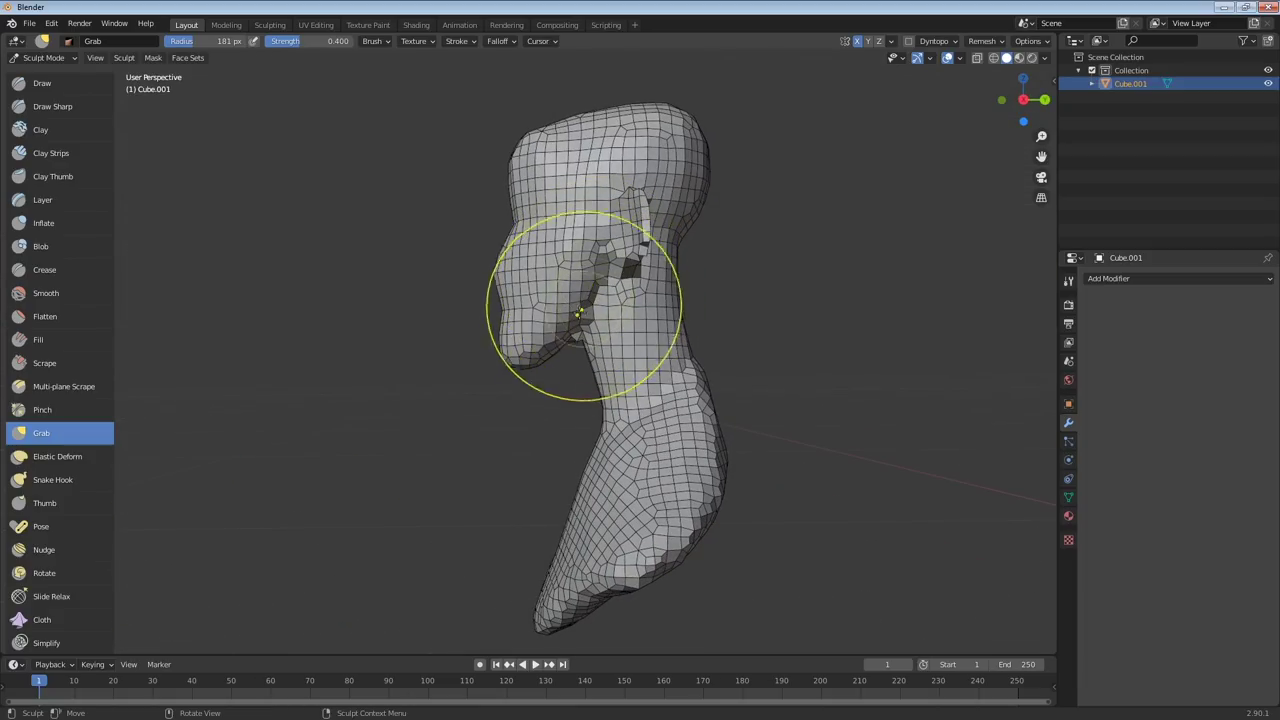
{"action": "mouse_move", "coordinate": [657, 414]}
{"action": "middle_mouse_down"}
{"action": "mouse_move", "coordinate": [688, 446]}
{"action": "mouse_move", "coordinate": [665, 370]}
{"action": "mouse_move", "coordinate": [734, 289]}
{"action": "middle_mouse_up"}
{"action": "mouse_move", "coordinate": [663, 229]}
{"action": "middle_mouse_down"}
{"action": "mouse_move", "coordinate": [749, 274]}
{"action": "mouse_move", "coordinate": [718, 218]}
{"action": "middle_mouse_up"}
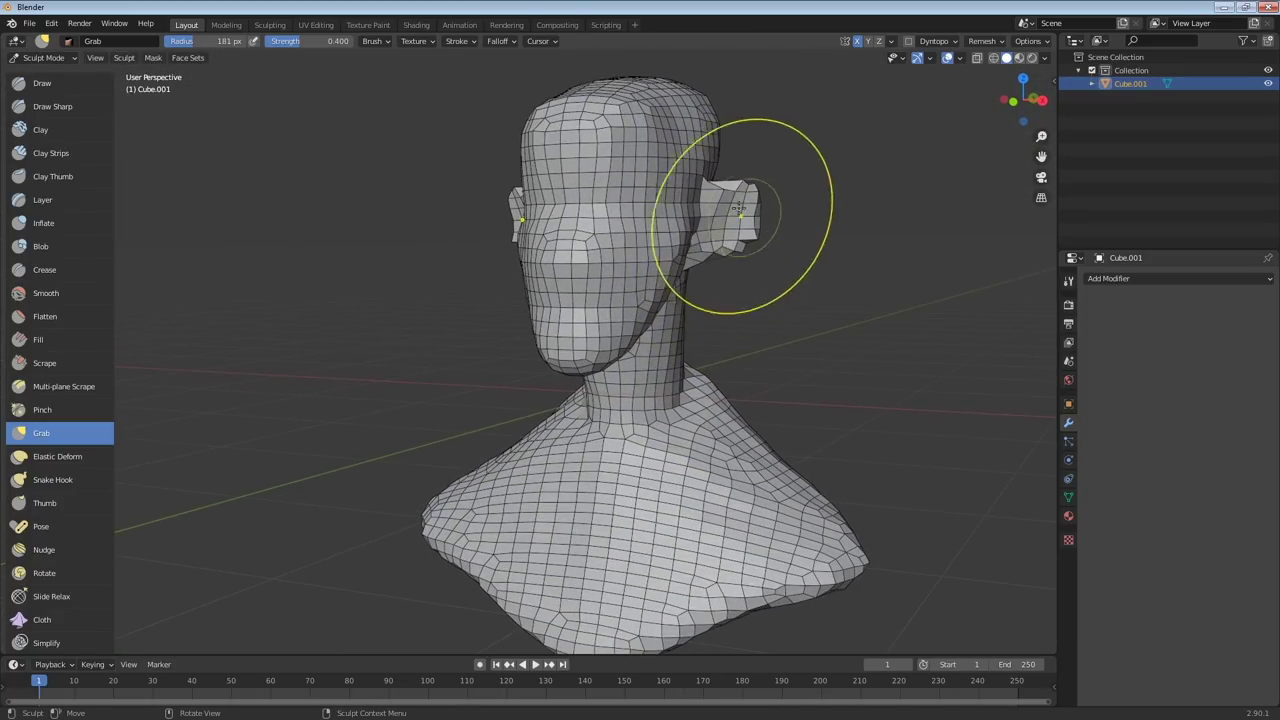
{"action": "middle_click_drag", "start_coordinate": [793, 297], "coordinate": [793, 303]}
{"action": "key", "text": "ctrl+z"}
{"action": "key", "text": "ctrl+z"}
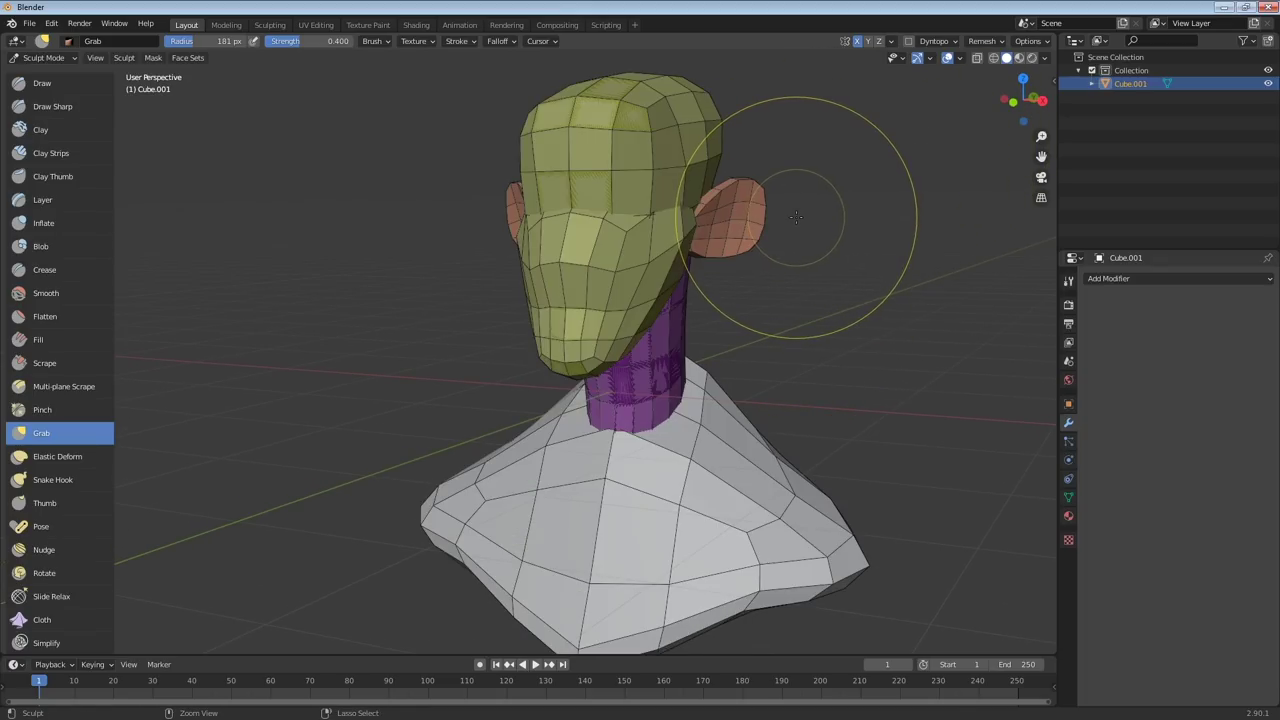
Try remeshing the bust with a 0.024 m voxel size, inspect the mesh, and undo the remesh
{"action": "left_click", "coordinate": [981, 43]}
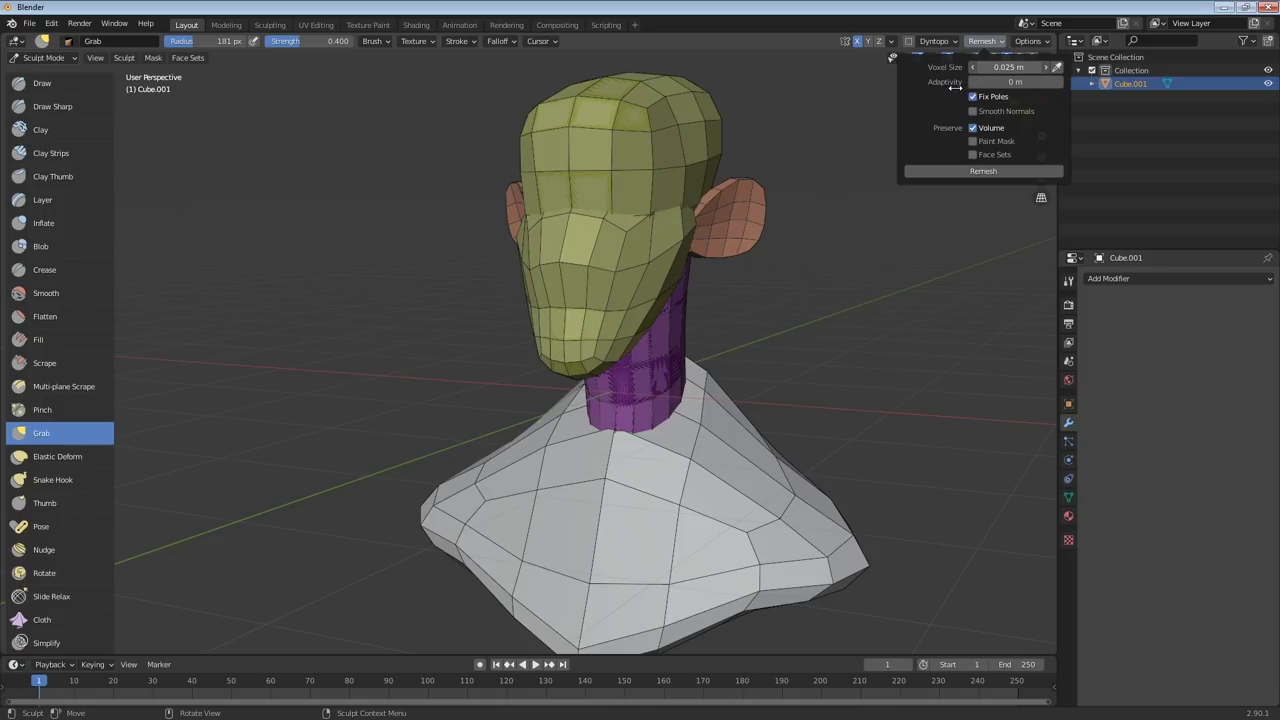
{"action": "left_click", "coordinate": [999, 170]}
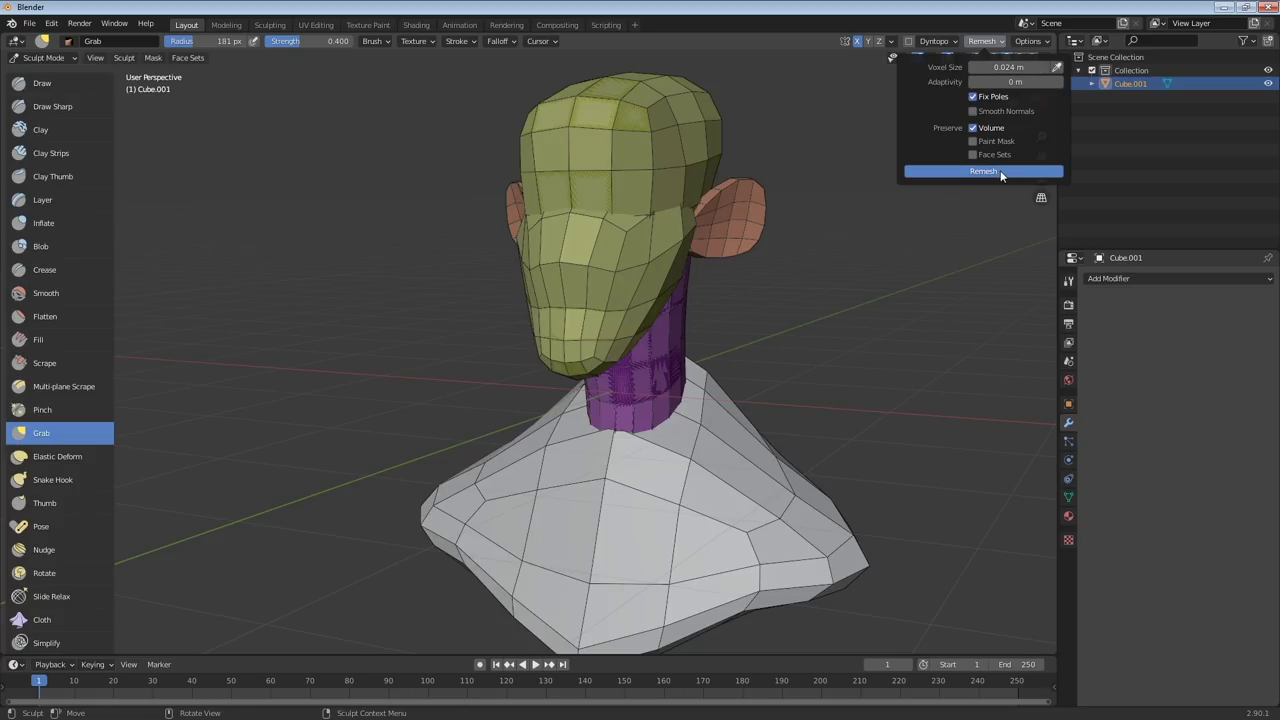
{"action": "middle_click_drag", "start_coordinate": [932, 190], "coordinate": [860, 205]}
{"action": "mouse_move", "coordinate": [695, 313]}
{"action": "middle_mouse_down"}
{"action": "mouse_move", "coordinate": [749, 286]}
{"action": "mouse_move", "coordinate": [926, 136]}
{"action": "middle_mouse_up"}
{"action": "key", "text": "ctrl+z"}
Remesh the whole bust with a voxel size of 0.008 m
{"action": "left_click", "coordinate": [985, 41]}
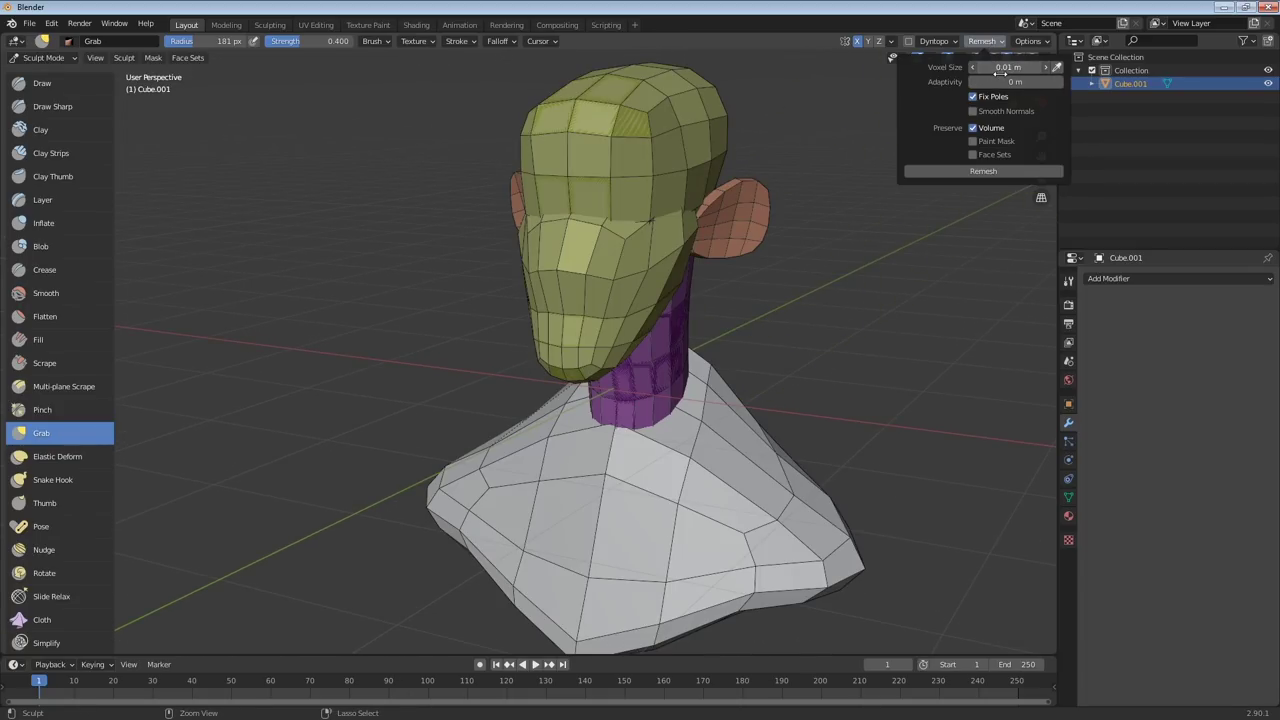
{"action": "left_click", "coordinate": [989, 172]}
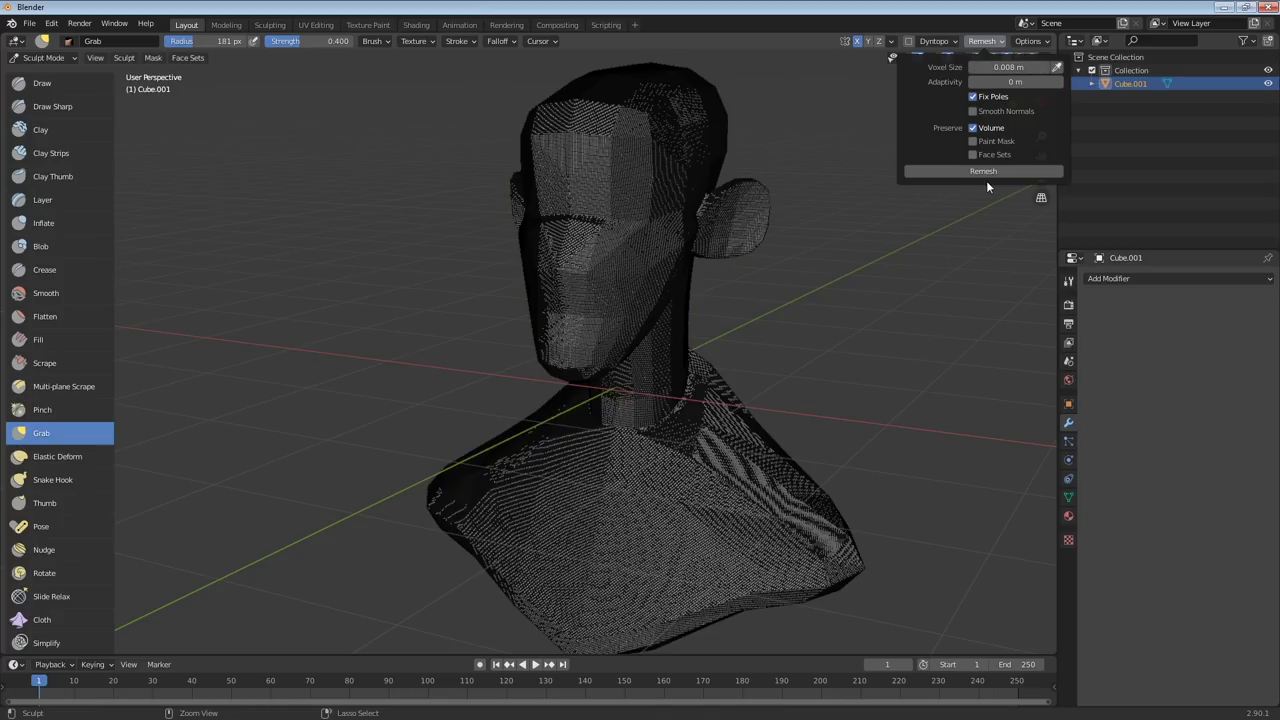
{"action": "middle_click_drag", "start_coordinate": [741, 294], "coordinate": [811, 240]}
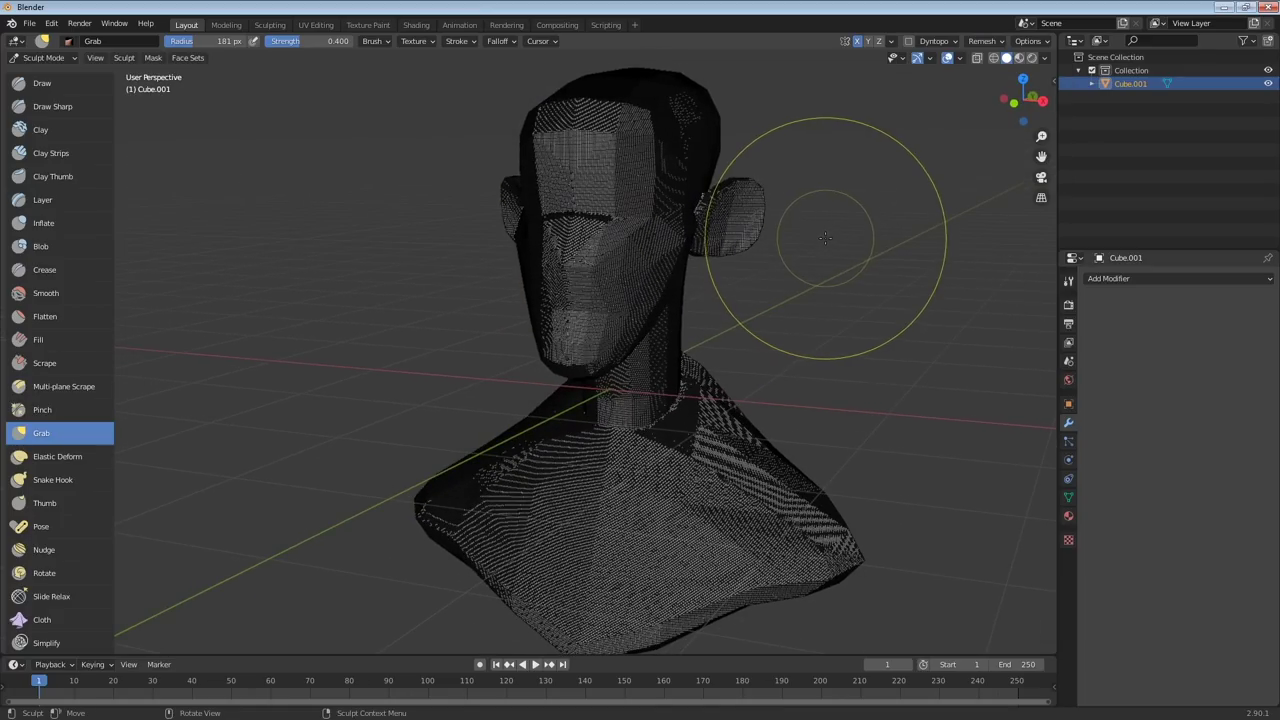
Turn off the wireframe overlay in the viewport
{"action": "left_click", "coordinate": [982, 41]}
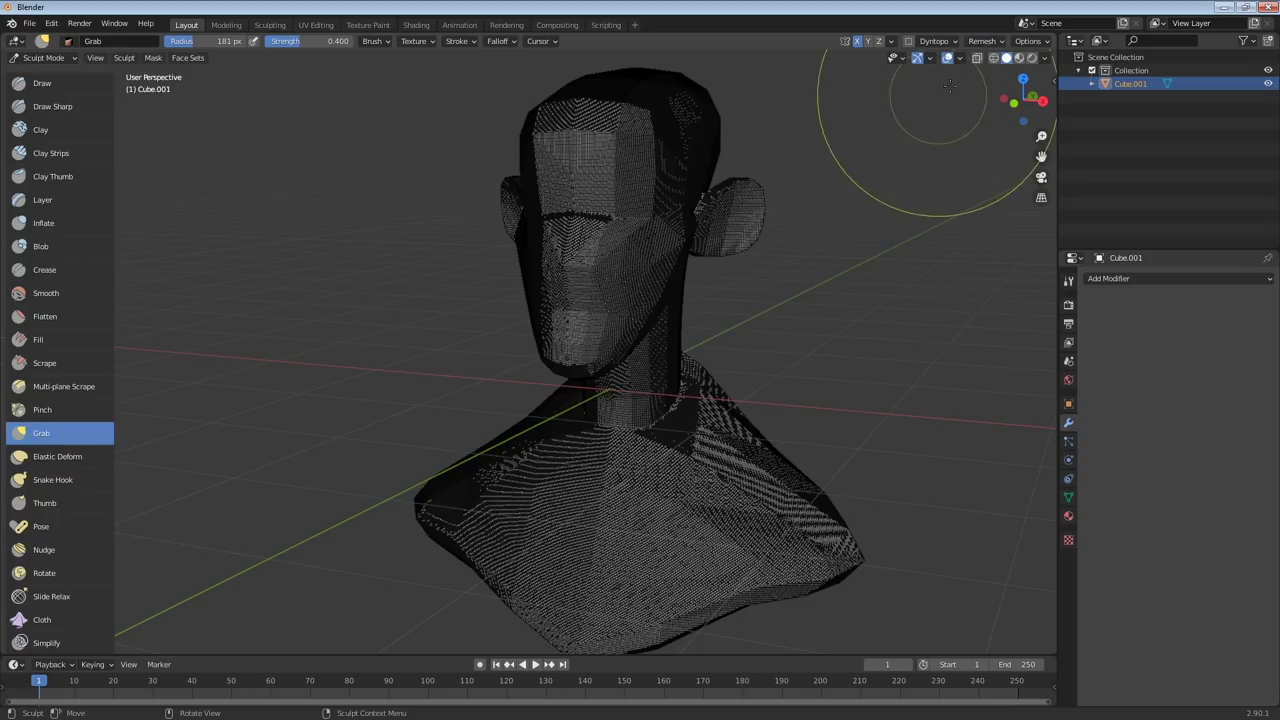
{"action": "left_click", "coordinate": [960, 58]}
{"action": "left_click", "coordinate": [878, 285]}
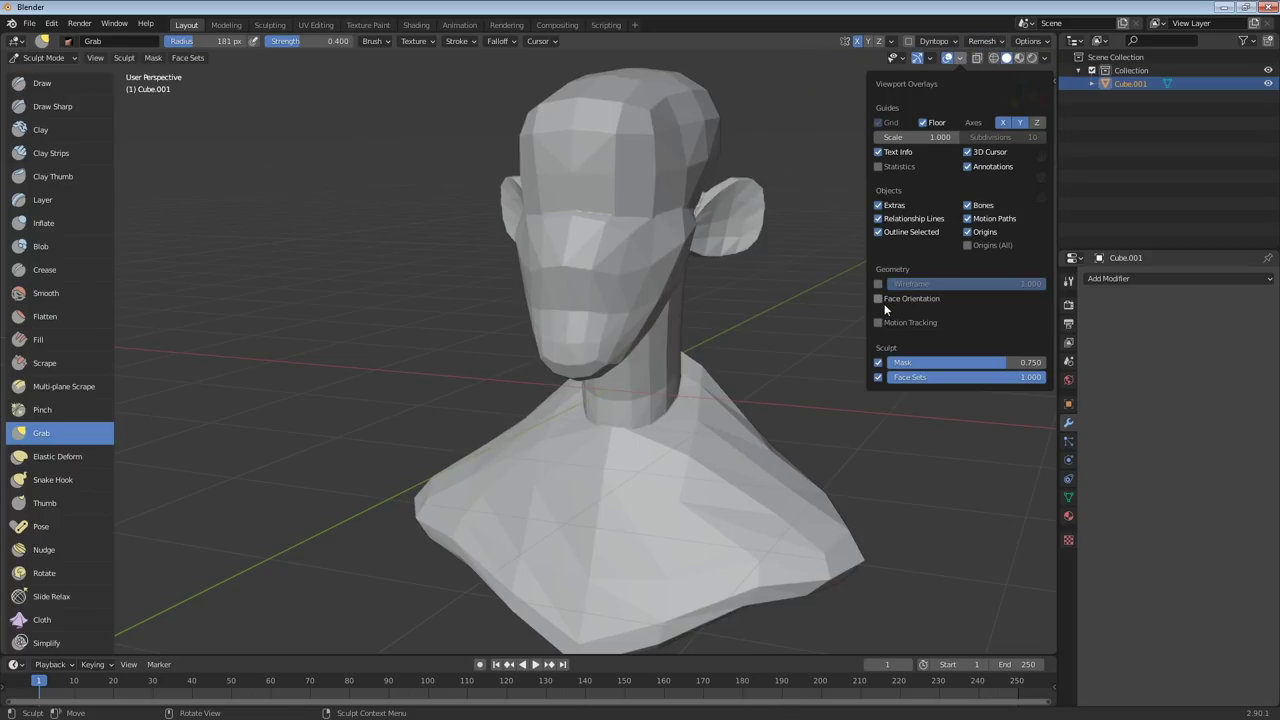
Set the Grab brush radius to 76 px
{"action": "key", "text": "f"}
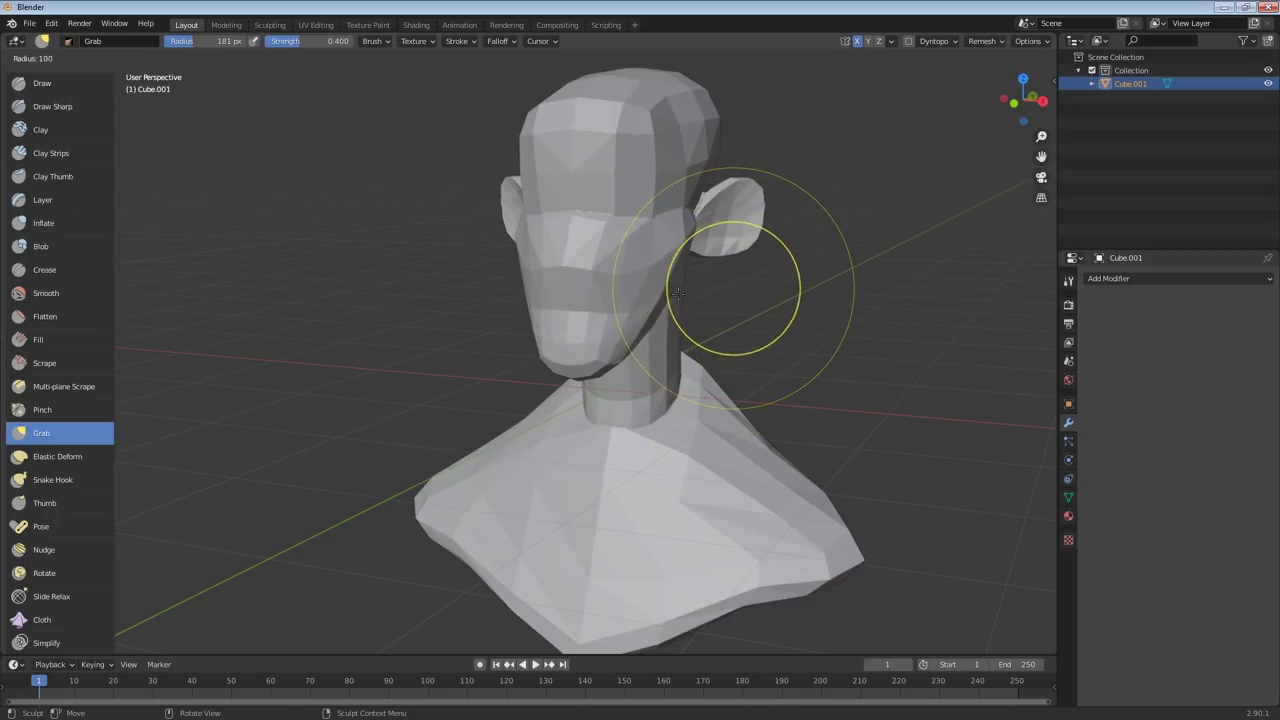
{"action": "left_click", "coordinate": [687, 315]}
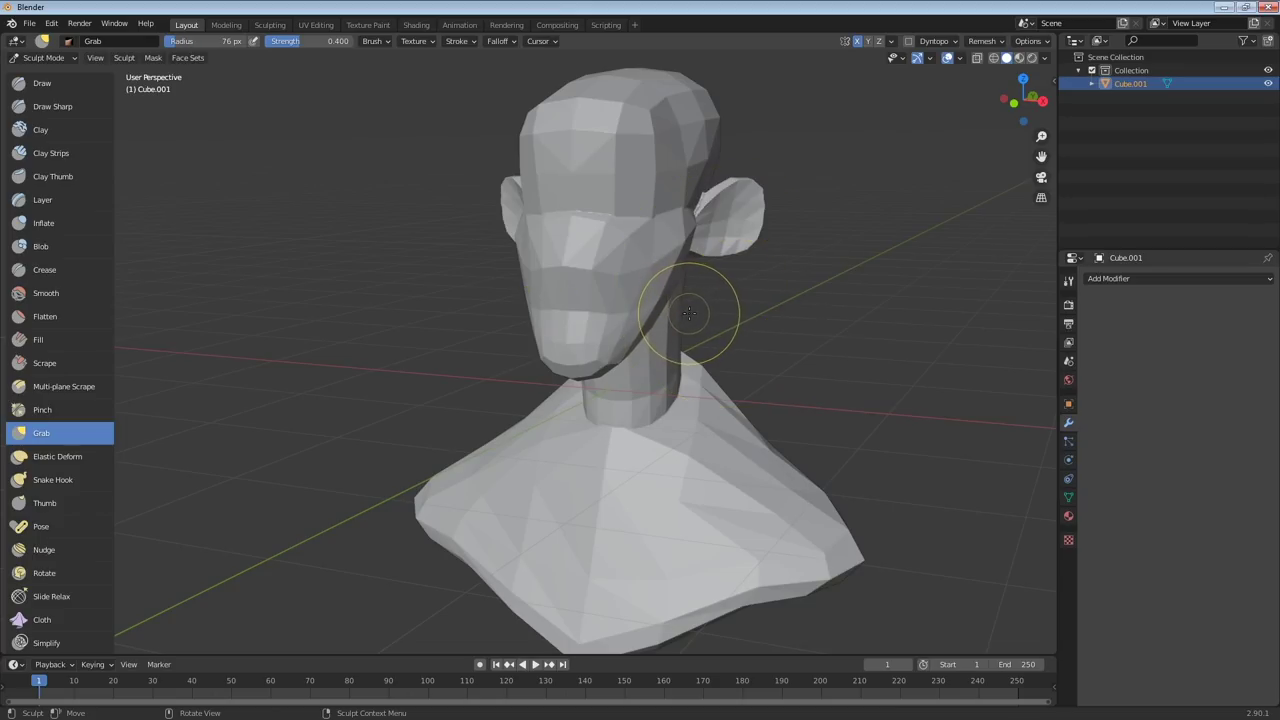
{"action": "middle_click_drag", "start_coordinate": [703, 262], "coordinate": [734, 320]}
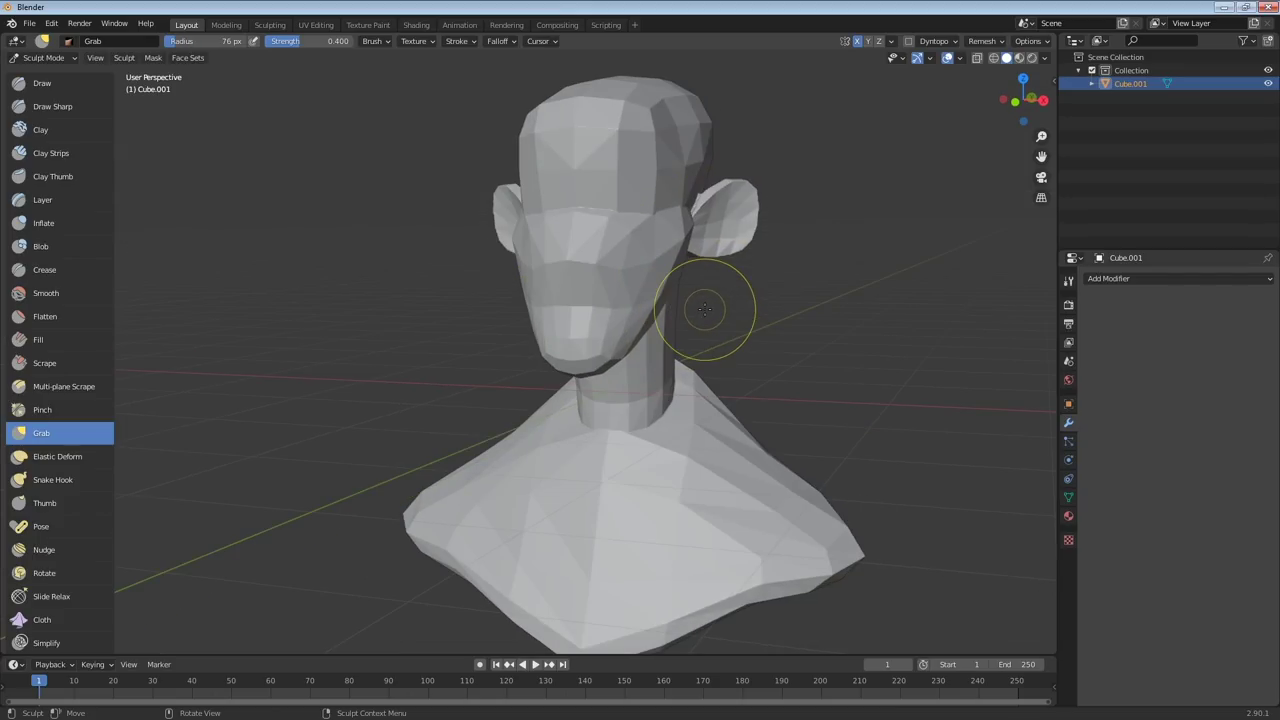
{"action": "left_click", "coordinate": [73, 457]}
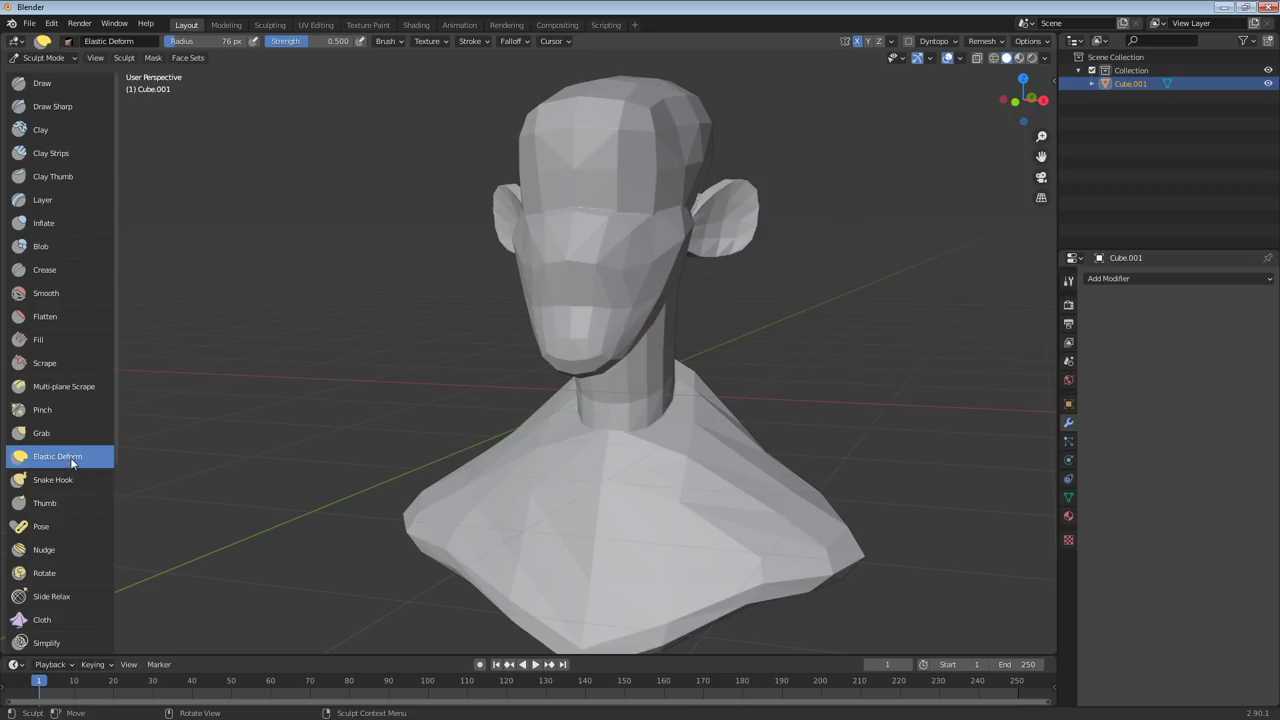
{"action": "left_click", "coordinate": [77, 438]}
{"action": "left_click", "coordinate": [76, 459]}
{"action": "left_click", "coordinate": [76, 440]}
{"action": "left_click", "coordinate": [77, 460]}
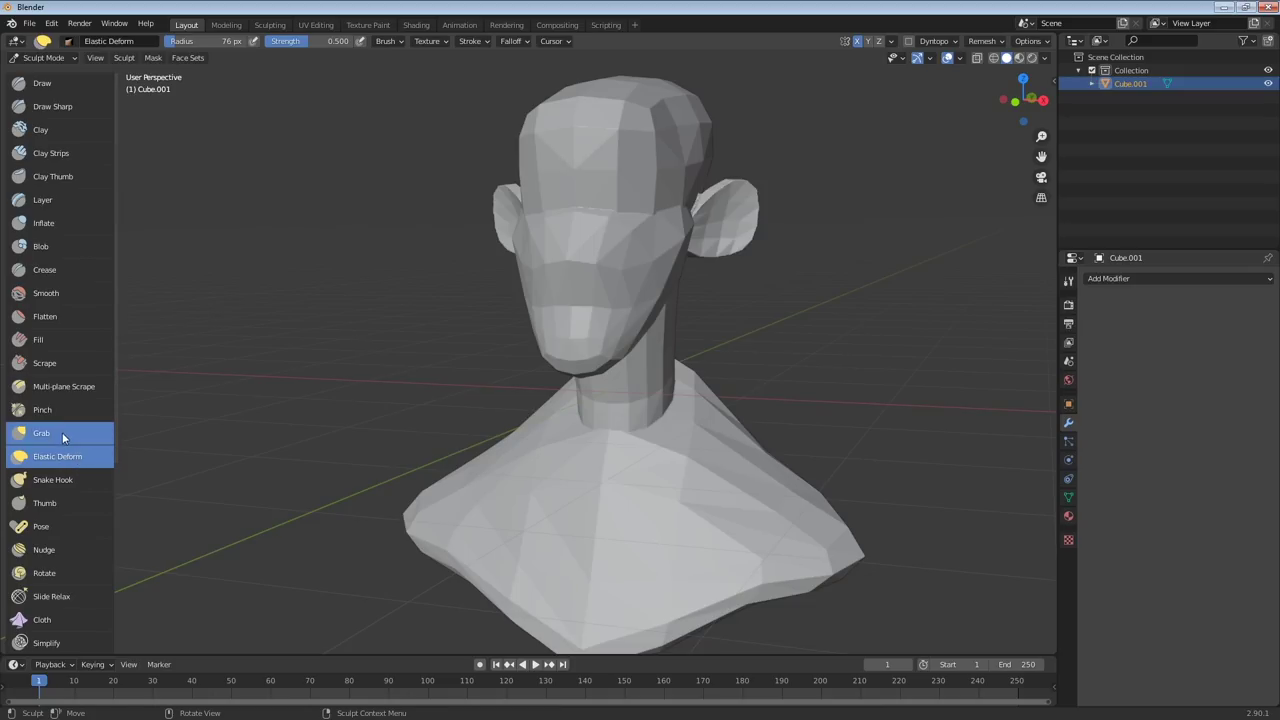
Try pulling the upper sides of the head outward with the Grab brush and undo the change
{"action": "left_click", "coordinate": [62, 433]}
{"action": "left_click_drag", "start_coordinate": [682, 110], "coordinate": [701, 85]}
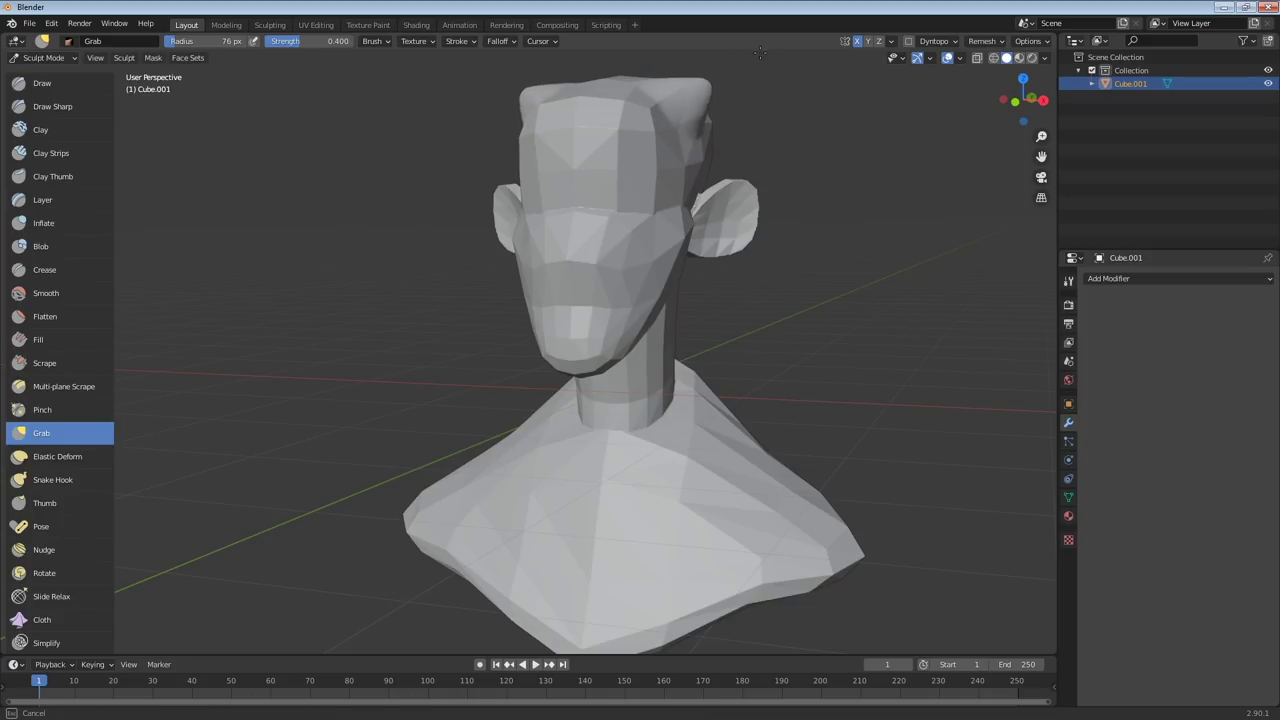
{"action": "middle_click_drag", "start_coordinate": [757, 60], "coordinate": [700, 106]}
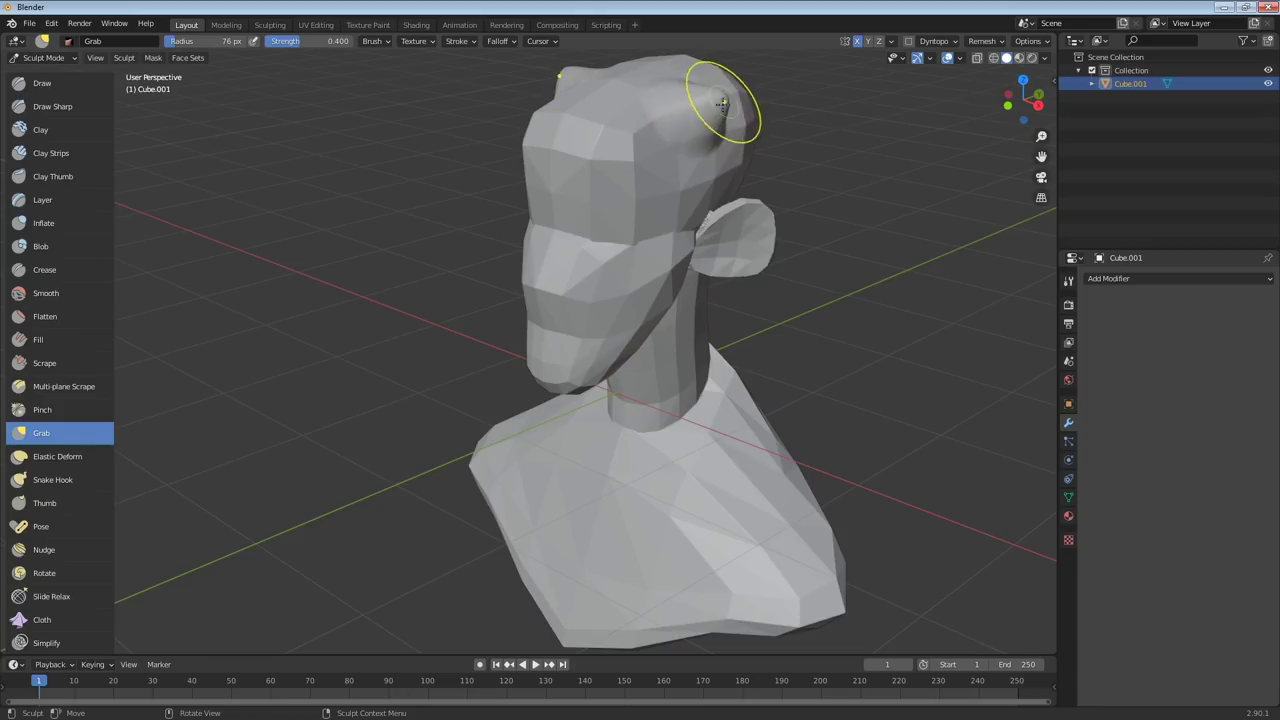
{"action": "key", "text": "ctrl+z"}
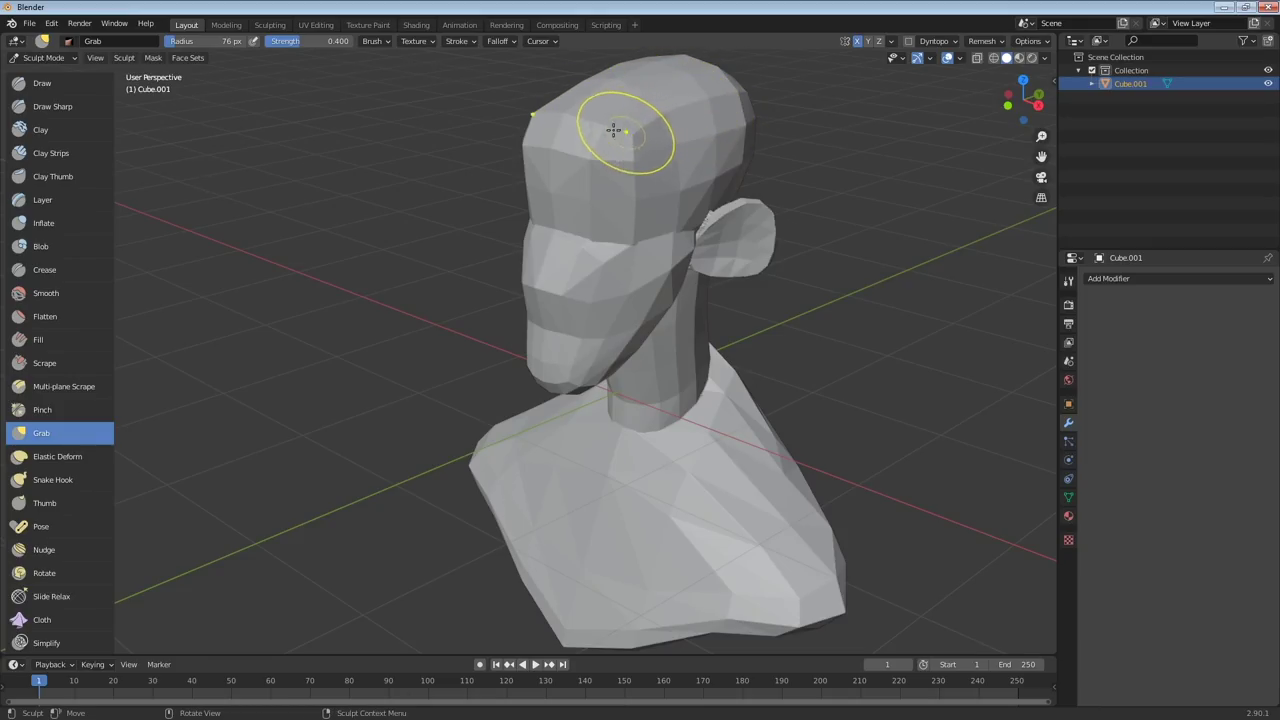
{"action": "key", "text": "ctrl+z"}
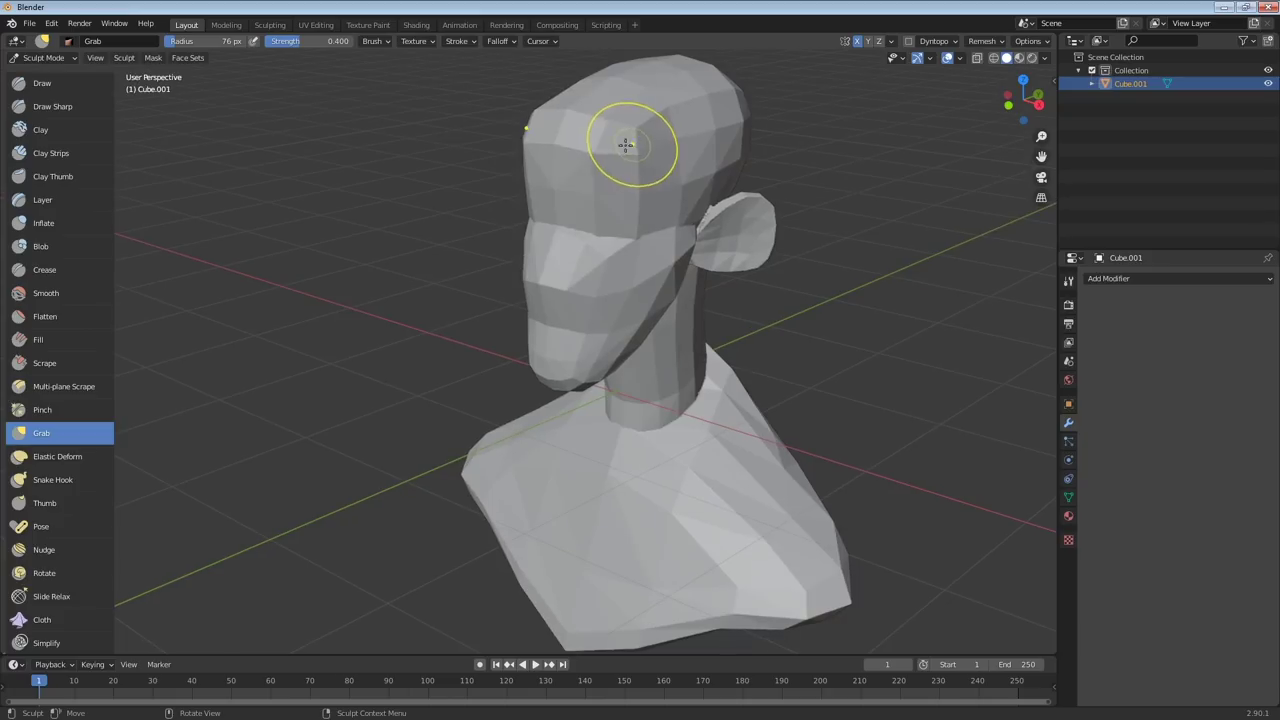
Switch to the Elastic Deform brush and set its radius to 154 px for reshaping the head
{"action": "left_click", "coordinate": [62, 458]}
{"action": "key", "text": "f"}
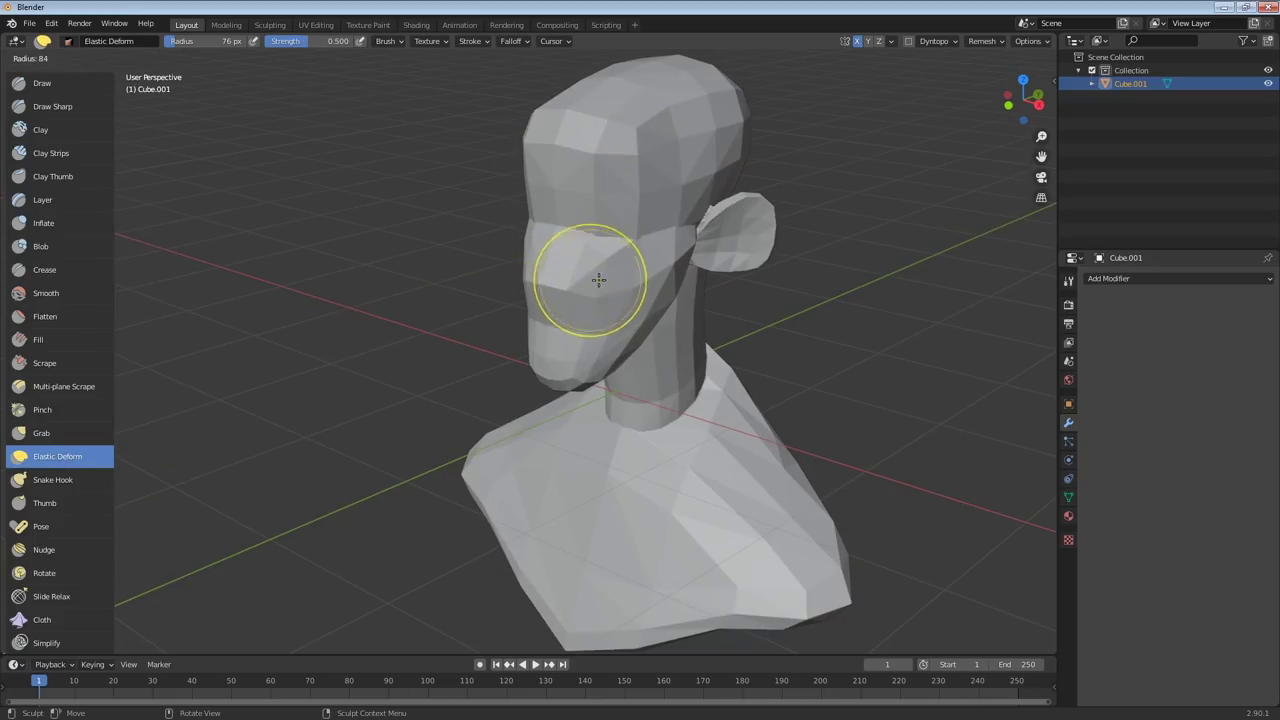
{"action": "left_click", "coordinate": [642, 280]}
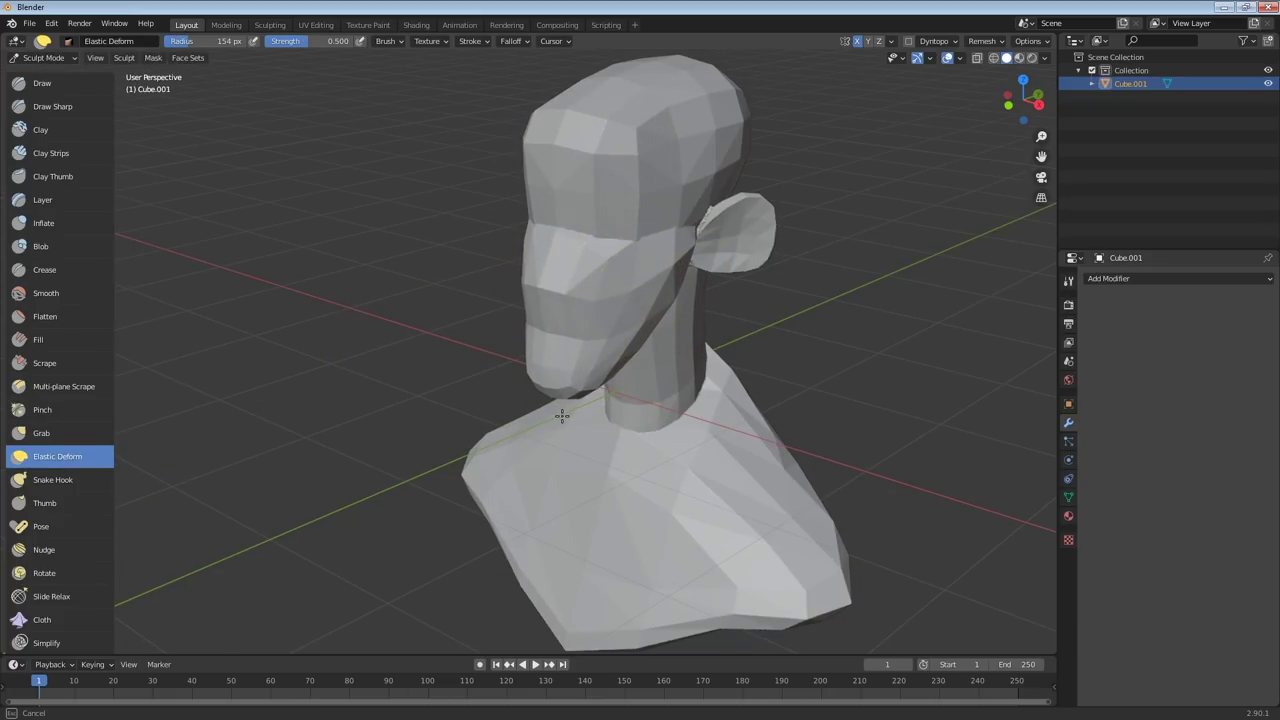
Push the brow and the front of the forehead slightly back with the Elastic Deform brush
{"action": "mouse_move", "coordinate": [593, 444]}
{"action": "middle_mouse_down"}
{"action": "mouse_move", "coordinate": [543, 343]}
{"action": "mouse_move", "coordinate": [556, 393]}
{"action": "mouse_move", "coordinate": [611, 367]}
{"action": "middle_mouse_up"}
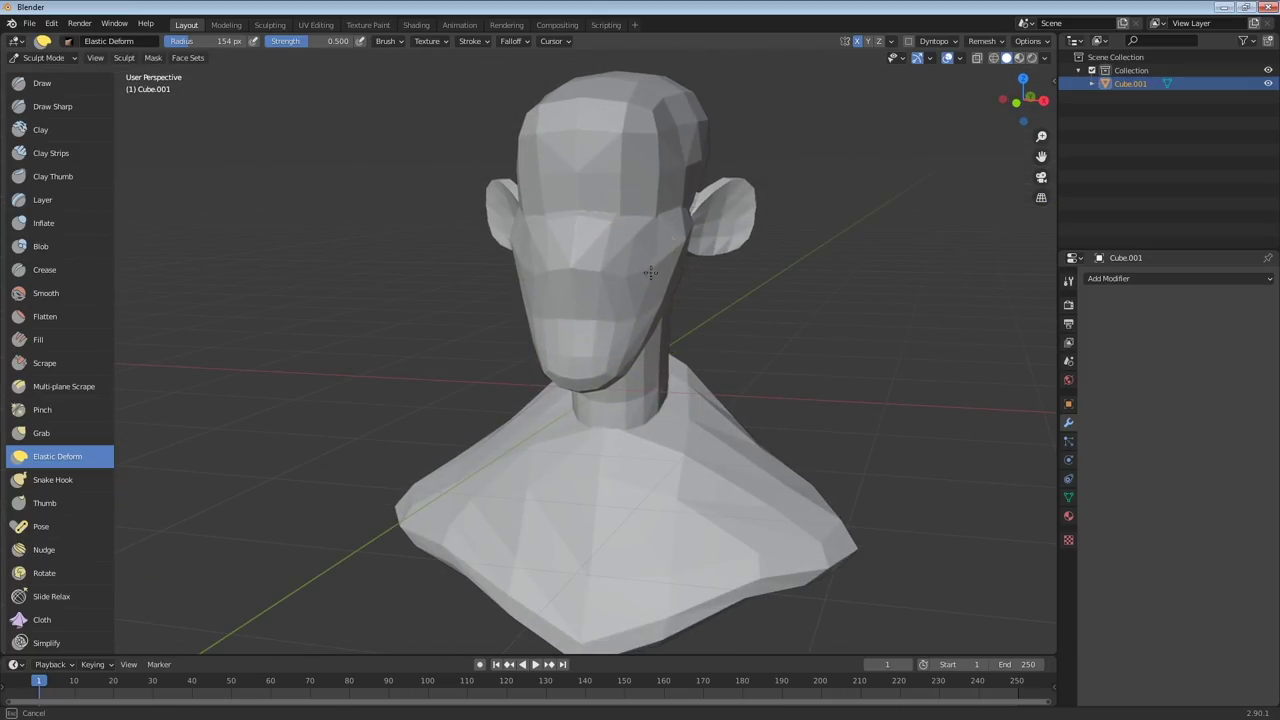
{"action": "middle_click_drag", "start_coordinate": [639, 271], "coordinate": [557, 366]}
{"action": "middle_click_drag", "start_coordinate": [594, 416], "coordinate": [571, 357]}
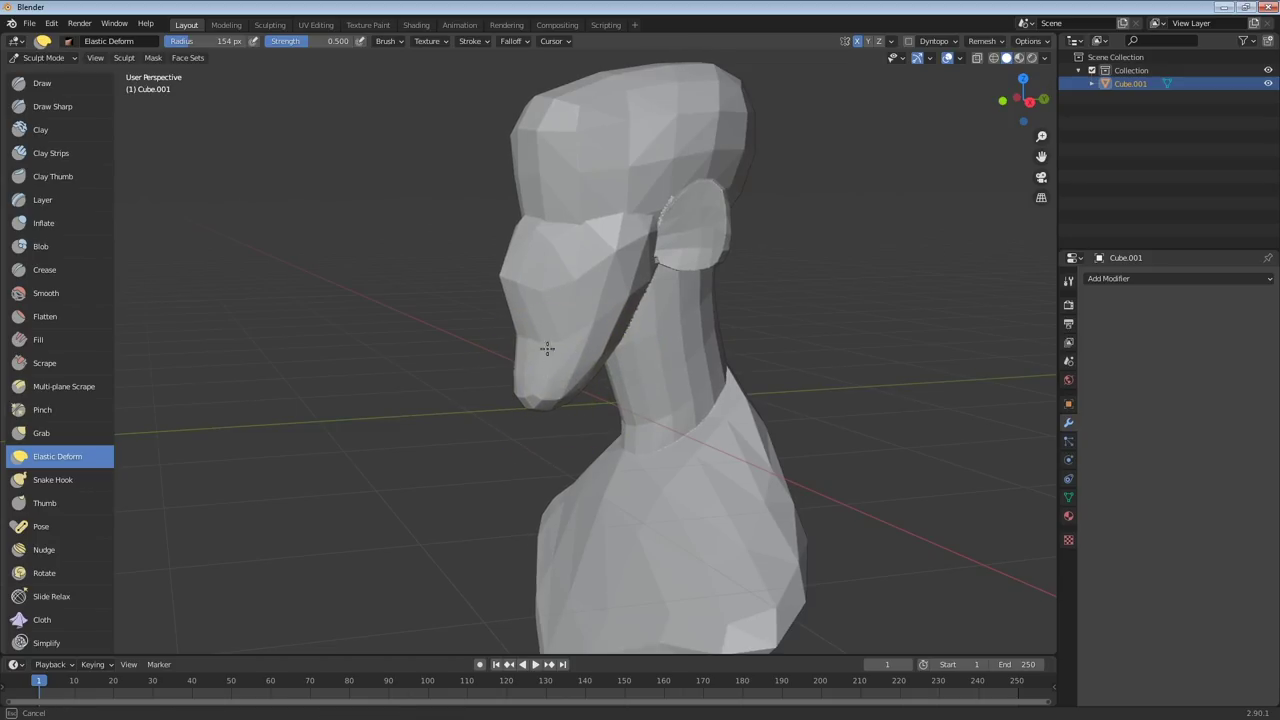
{"action": "left_click_drag", "start_coordinate": [537, 241], "coordinate": [538, 235]}
{"action": "left_click_drag", "start_coordinate": [549, 137], "coordinate": [555, 140]}
{"action": "left_click_drag", "start_coordinate": [565, 112], "coordinate": [569, 114]}
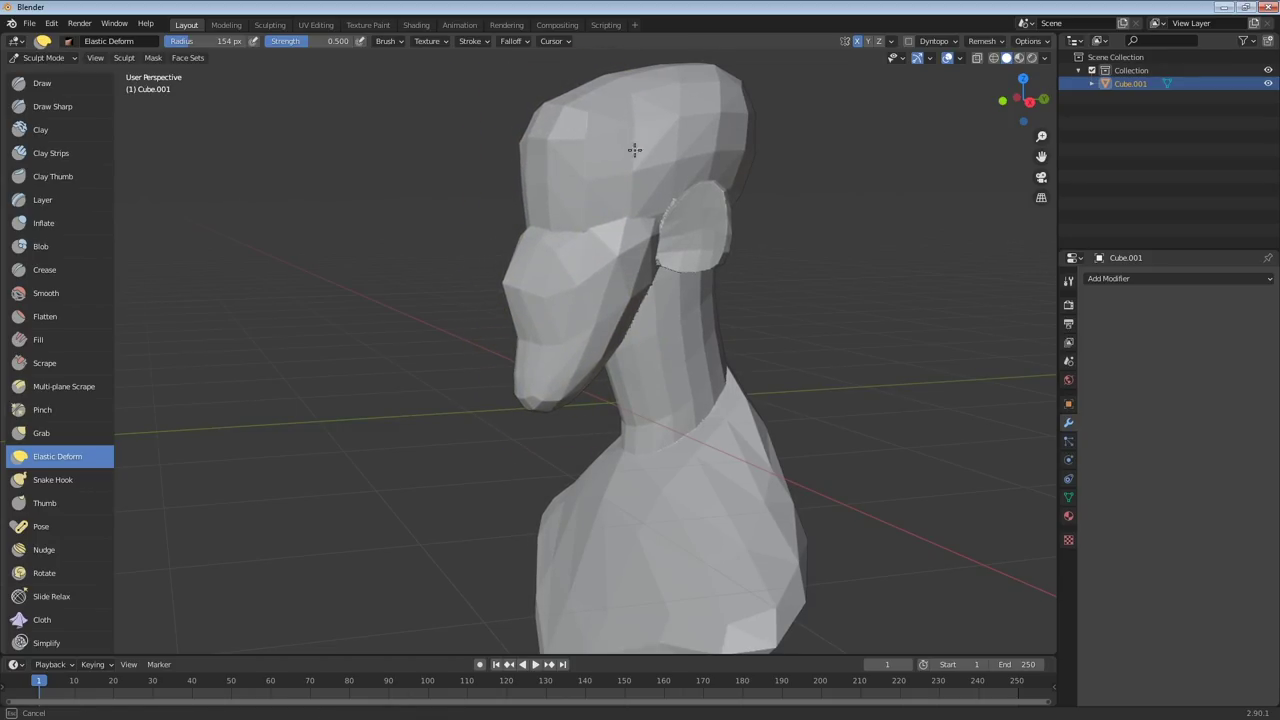
Set the Elastic Deform radius to 85 px and reshape the chin and lower jaw
{"action": "middle_click_drag", "start_coordinate": [623, 147], "coordinate": [714, 186]}
{"action": "mouse_move", "coordinate": [646, 430]}
{"action": "middle_mouse_down"}
{"action": "mouse_move", "coordinate": [757, 329]}
{"action": "mouse_move", "coordinate": [786, 337]}
{"action": "mouse_move", "coordinate": [771, 286]}
{"action": "middle_mouse_up"}
{"action": "key", "text": "f"}
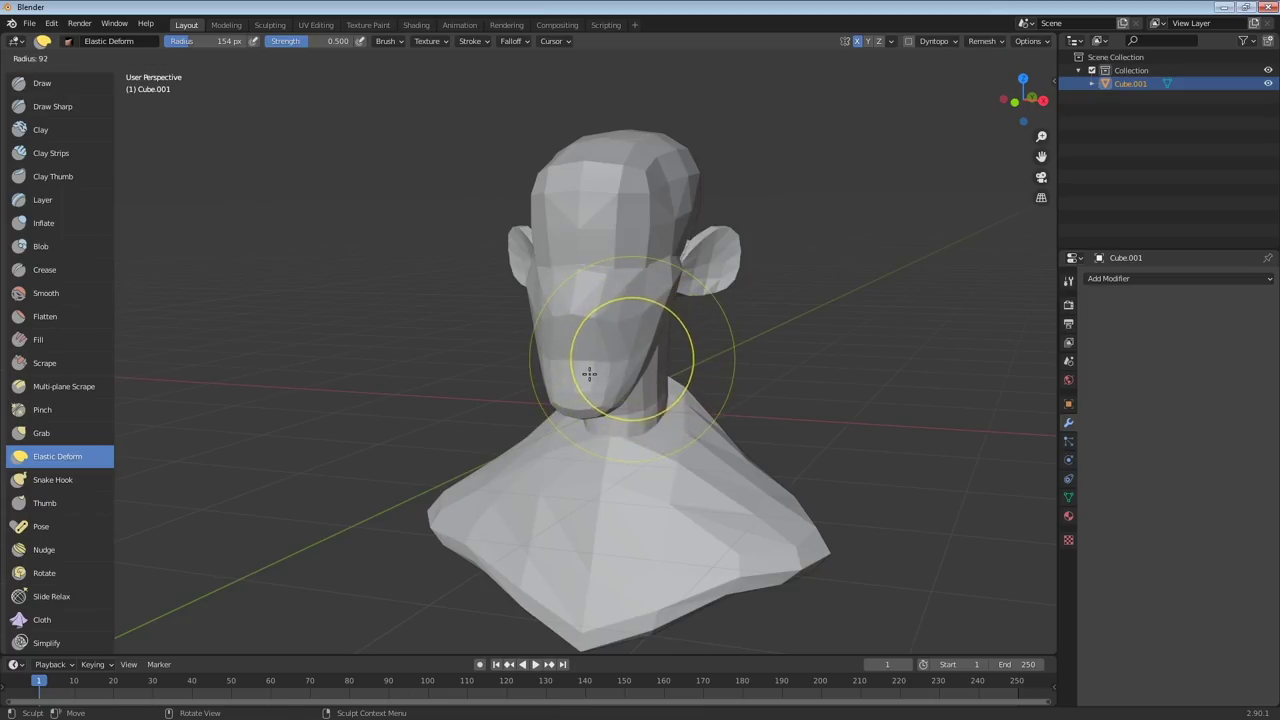
{"action": "left_click", "coordinate": [586, 375]}
{"action": "left_click_drag", "start_coordinate": [583, 412], "coordinate": [586, 405]}
{"action": "left_click_drag", "start_coordinate": [616, 396], "coordinate": [591, 426]}
Smooth the faceted surfaces on the side of the neck, face, ear and skull
{"action": "mouse_move", "coordinate": [750, 338]}
{"action": "middle_mouse_down"}
{"action": "mouse_move", "coordinate": [775, 314]}
{"action": "mouse_move", "coordinate": [749, 334]}
{"action": "middle_mouse_up"}
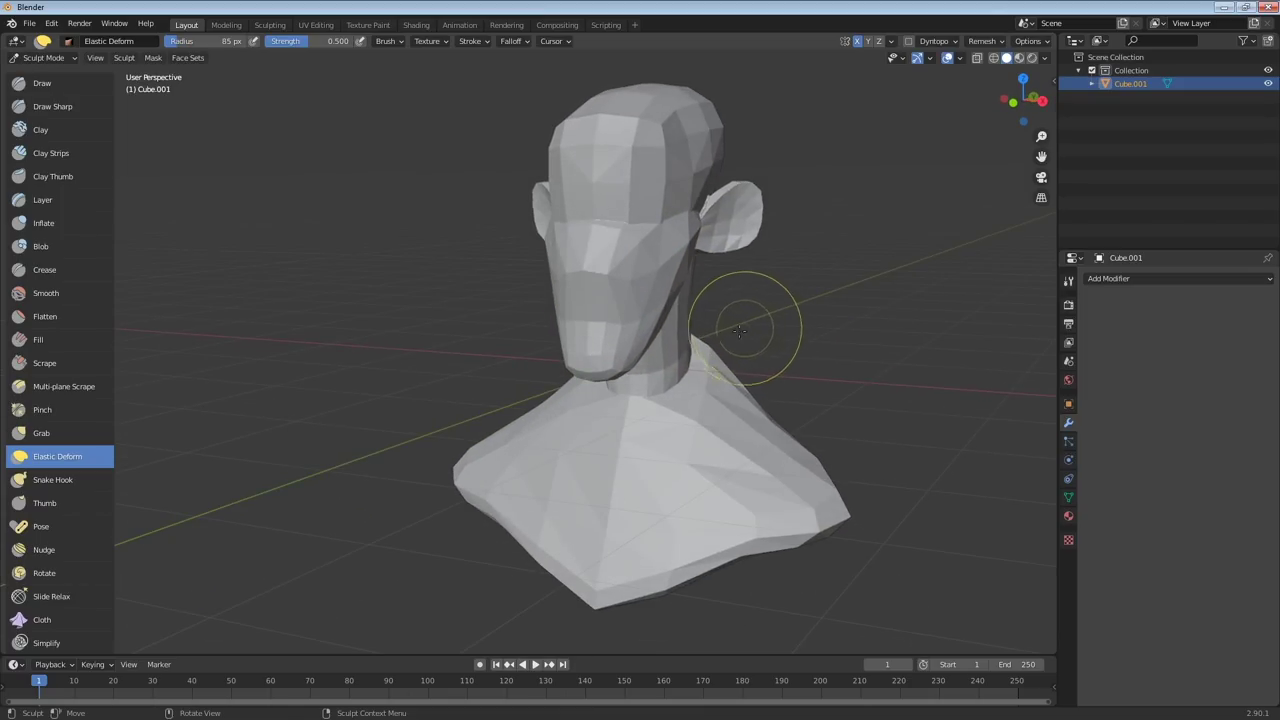
{"action": "middle_click_drag", "start_coordinate": [667, 435], "coordinate": [666, 414]}
{"action": "middle_click_drag", "start_coordinate": [729, 380], "coordinate": [720, 423]}
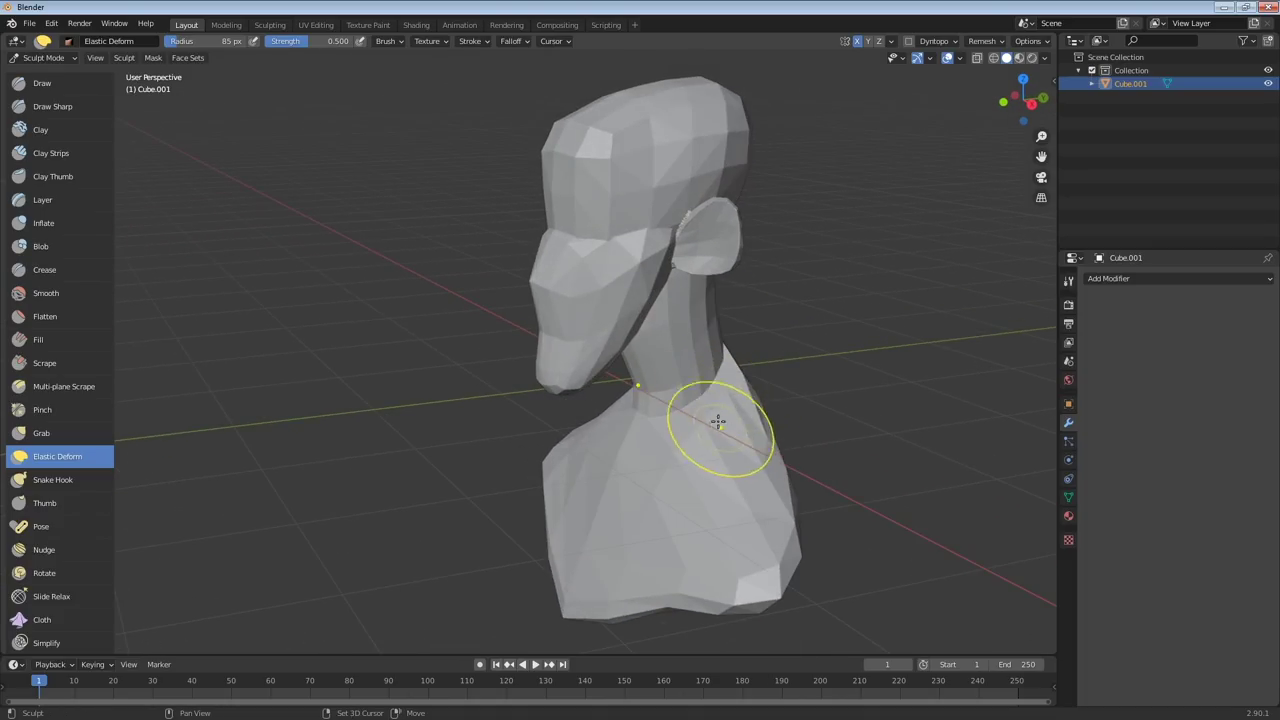
{"action": "left_click_drag", "start_coordinate": [674, 424], "coordinate": [670, 355]}
{"action": "left_click_drag", "start_coordinate": [678, 304], "coordinate": [667, 270]}
{"action": "left_click_drag", "start_coordinate": [584, 151], "coordinate": [573, 146]}
{"action": "mouse_move", "coordinate": [568, 249]}
{"action": "left_mouse_down"}
{"action": "mouse_move", "coordinate": [570, 275]}
{"action": "mouse_move", "coordinate": [614, 269]}
{"action": "mouse_move", "coordinate": [620, 307]}
{"action": "left_mouse_up"}
{"action": "left_click_drag", "start_coordinate": [718, 222], "coordinate": [729, 227]}
{"action": "left_click_drag", "start_coordinate": [710, 180], "coordinate": [716, 174]}
{"action": "left_click_drag", "start_coordinate": [655, 108], "coordinate": [652, 98]}
{"action": "left_click_drag", "start_coordinate": [587, 152], "coordinate": [585, 143]}
{"action": "left_click_drag", "start_coordinate": [578, 245], "coordinate": [579, 262]}
Smooth the base of the neck, the shoulder and the side of the chest
{"action": "left_click_drag", "start_coordinate": [674, 417], "coordinate": [676, 385]}
{"action": "left_click_drag", "start_coordinate": [587, 460], "coordinate": [590, 458]}
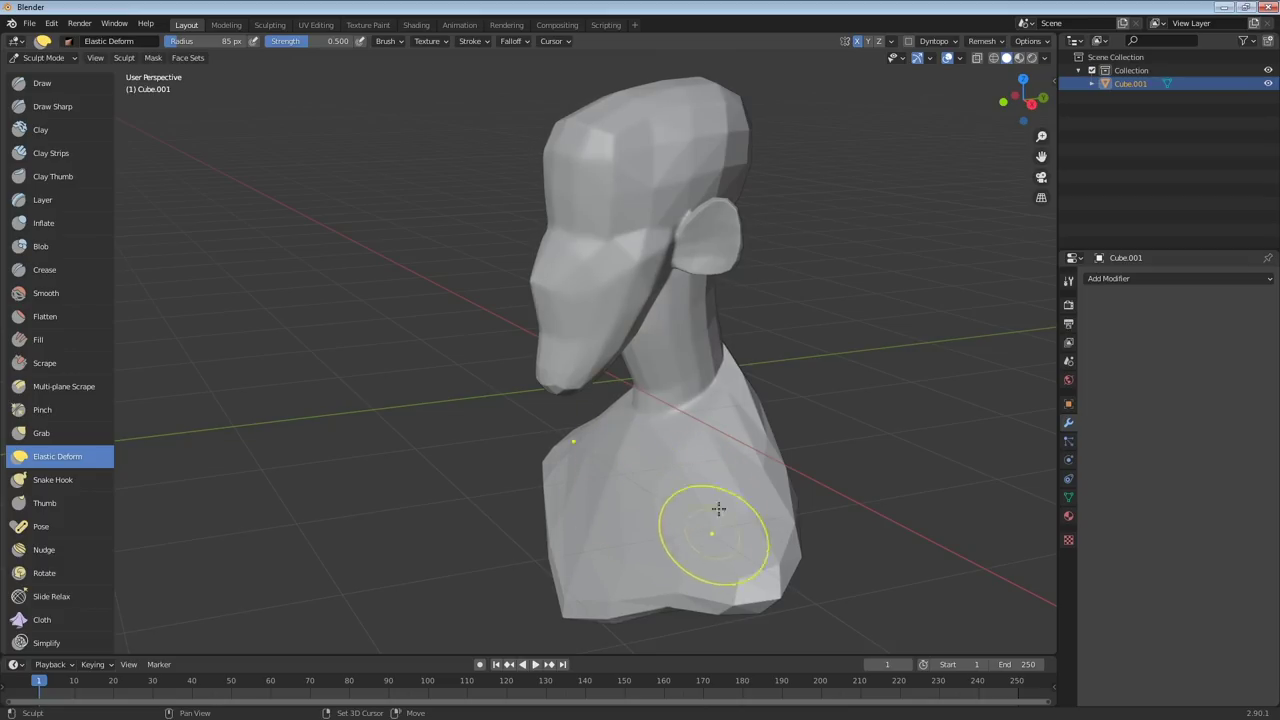
{"action": "left_click_drag", "start_coordinate": [715, 582], "coordinate": [776, 567]}
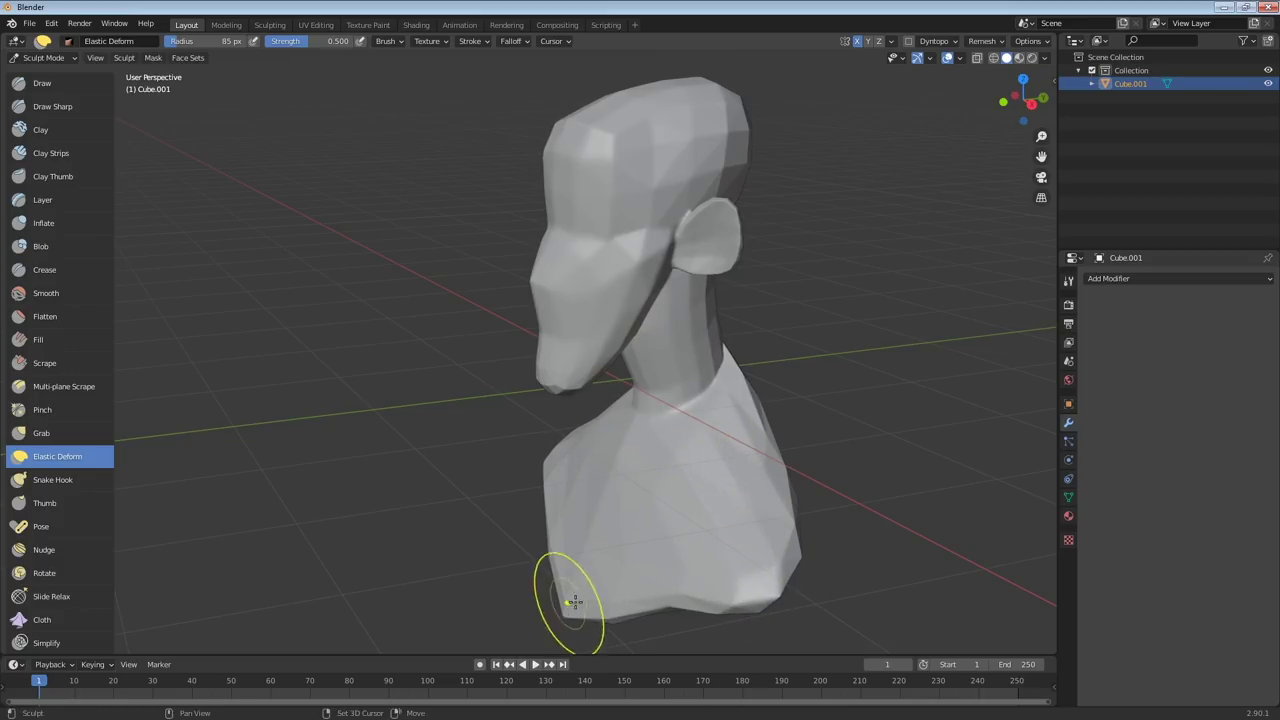
Smooth the back of the neck and the back of the head
{"action": "middle_click_drag", "start_coordinate": [741, 449], "coordinate": [665, 381]}
{"action": "middle_click_drag", "start_coordinate": [574, 556], "coordinate": [525, 440]}
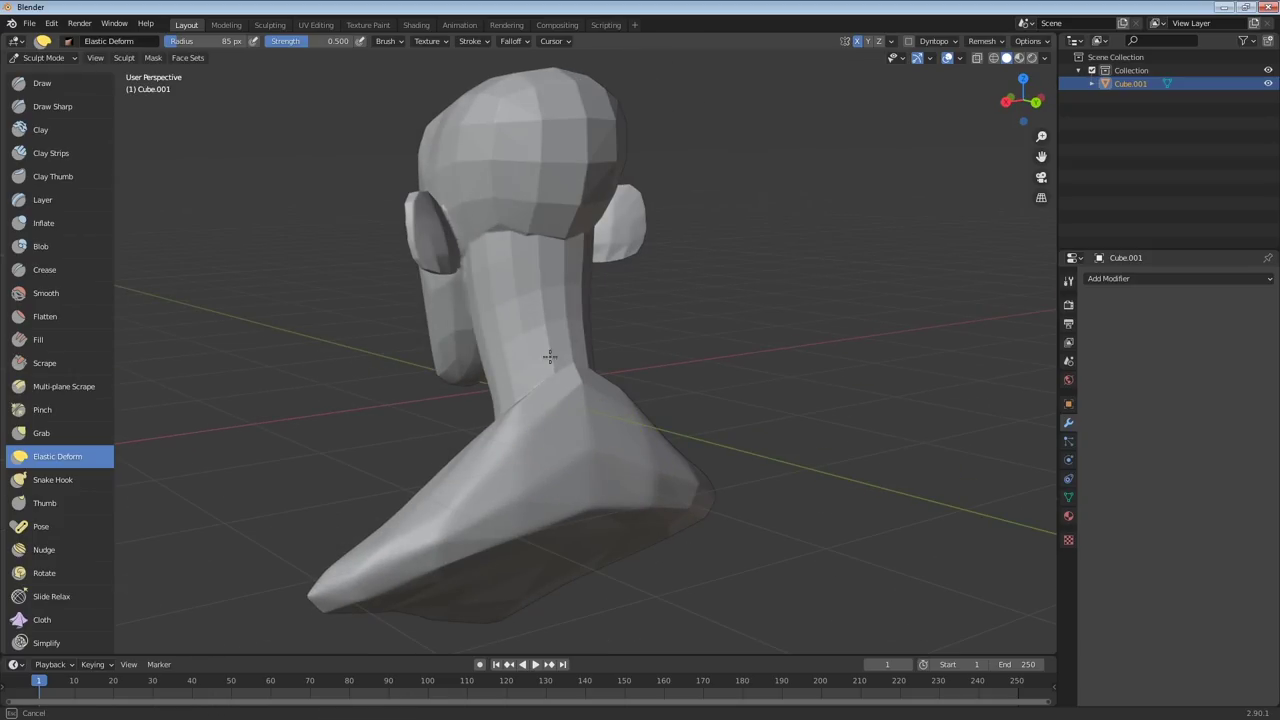
{"action": "left_click_drag", "start_coordinate": [517, 353], "coordinate": [562, 205], "text": "shift"}
{"action": "left_click_drag", "start_coordinate": [580, 95], "coordinate": [524, 169], "text": "shift"}
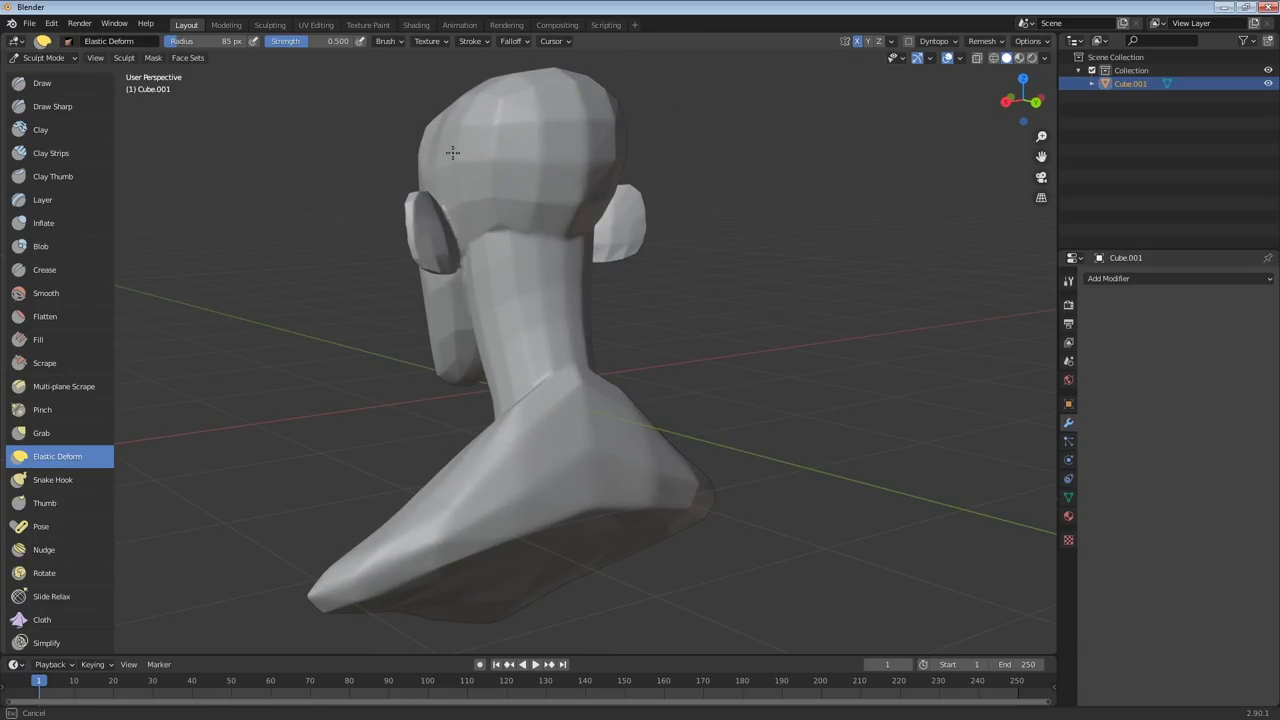
Smooth the forehead and the upper front of the head
{"action": "middle_click_drag", "start_coordinate": [465, 378], "coordinate": [663, 350]}
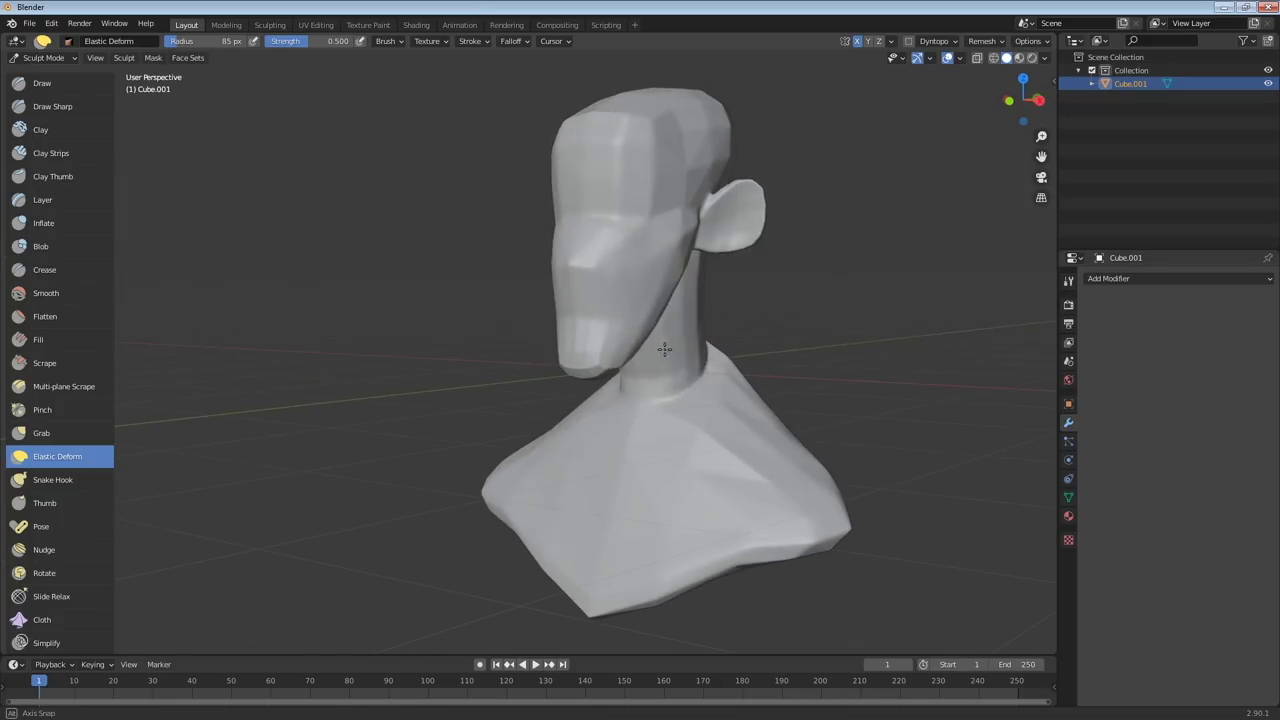
{"action": "left_click_drag", "start_coordinate": [623, 180], "coordinate": [700, 120]}
{"action": "left_click_drag", "start_coordinate": [609, 171], "coordinate": [617, 194], "text": "shift"}
Smooth the front of the chest, the shoulders and the join between neck and torso
{"action": "middle_click_drag", "start_coordinate": [657, 276], "coordinate": [724, 284]}
{"action": "left_click_drag", "start_coordinate": [628, 530], "coordinate": [500, 460], "text": "shift"}
{"action": "left_click_drag", "start_coordinate": [480, 462], "coordinate": [587, 540], "text": "shift"}
{"action": "left_click_drag", "start_coordinate": [635, 412], "coordinate": [662, 408], "text": "shift"}
{"action": "mouse_move", "coordinate": [689, 404]}
{"action": "middle_mouse_down"}
{"action": "mouse_move", "coordinate": [637, 406]}
{"action": "mouse_move", "coordinate": [636, 395]}
{"action": "middle_mouse_up"}
{"action": "left_click_drag", "start_coordinate": [688, 385], "coordinate": [674, 409], "text": "shift"}
{"action": "mouse_move", "coordinate": [711, 377]}
{"action": "middle_mouse_down"}
{"action": "mouse_move", "coordinate": [760, 343]}
{"action": "mouse_move", "coordinate": [771, 361]}
{"action": "middle_mouse_up"}
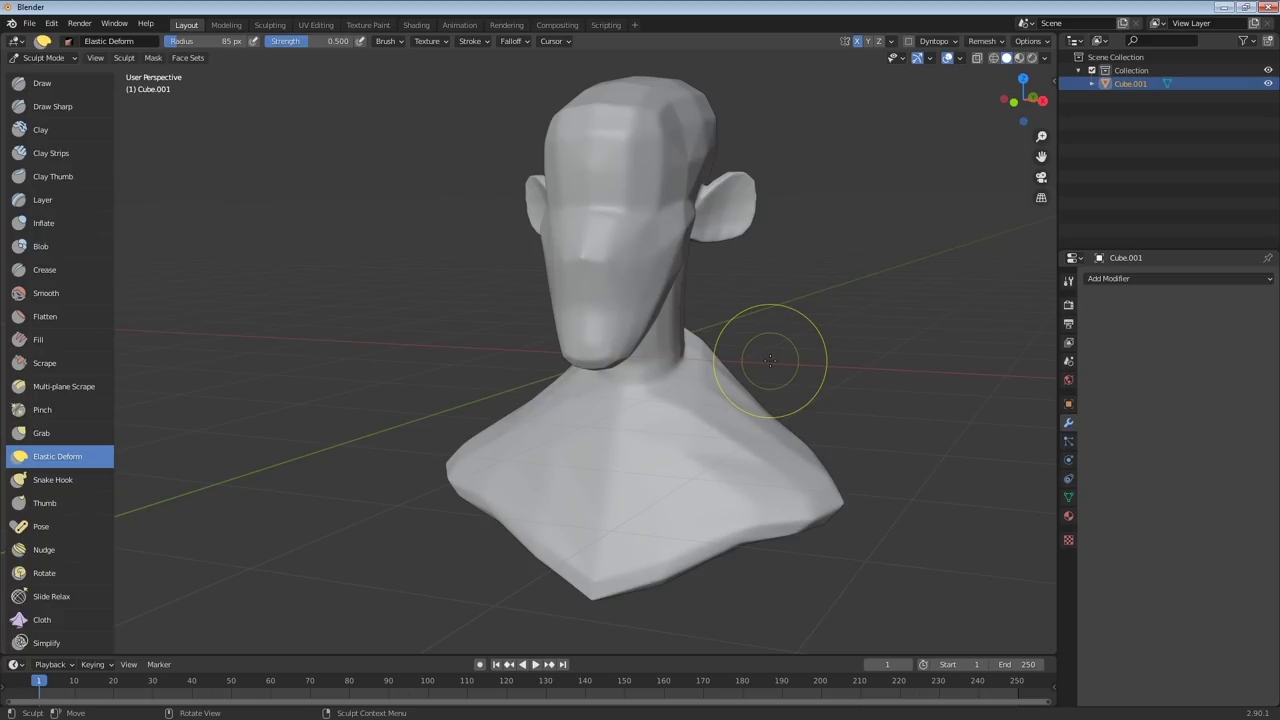
Hide the floor grid and the X and Y axis lines in the viewport overlays
{"action": "left_click", "coordinate": [960, 59]}
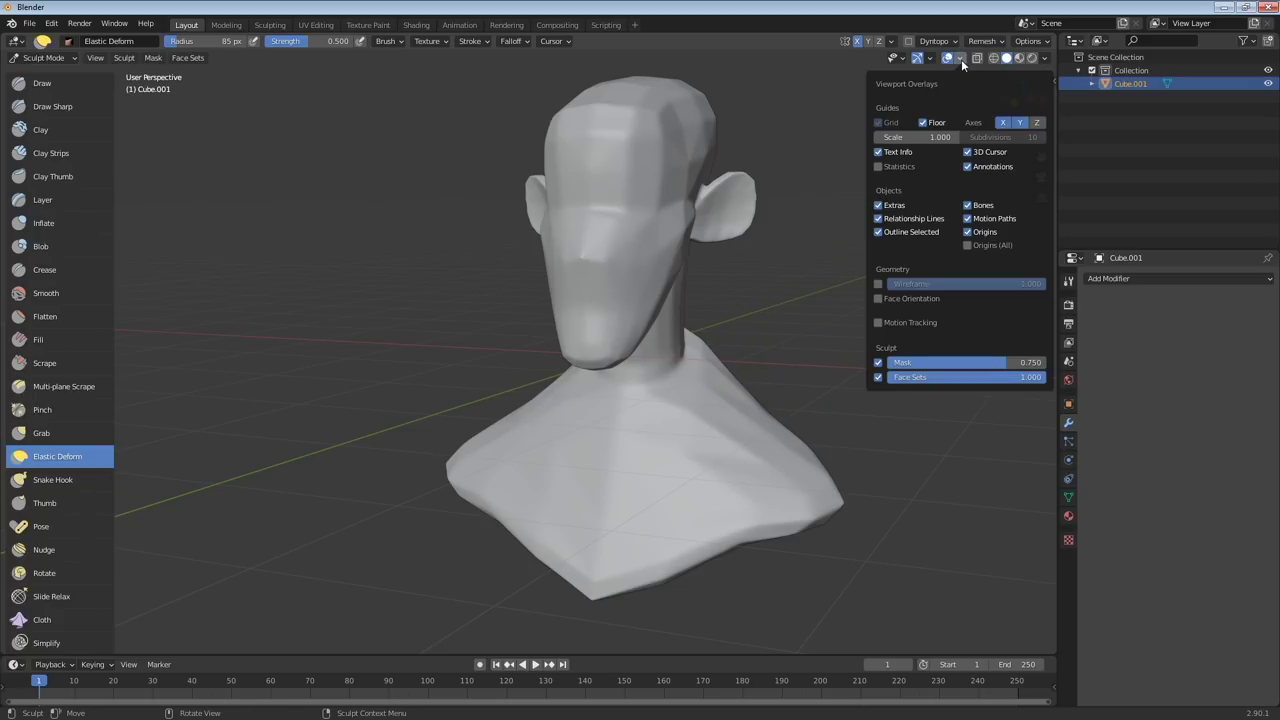
{"action": "left_click", "coordinate": [923, 123]}
{"action": "left_click", "coordinate": [1010, 124]}
{"action": "middle_click_drag", "start_coordinate": [853, 255], "coordinate": [793, 345]}
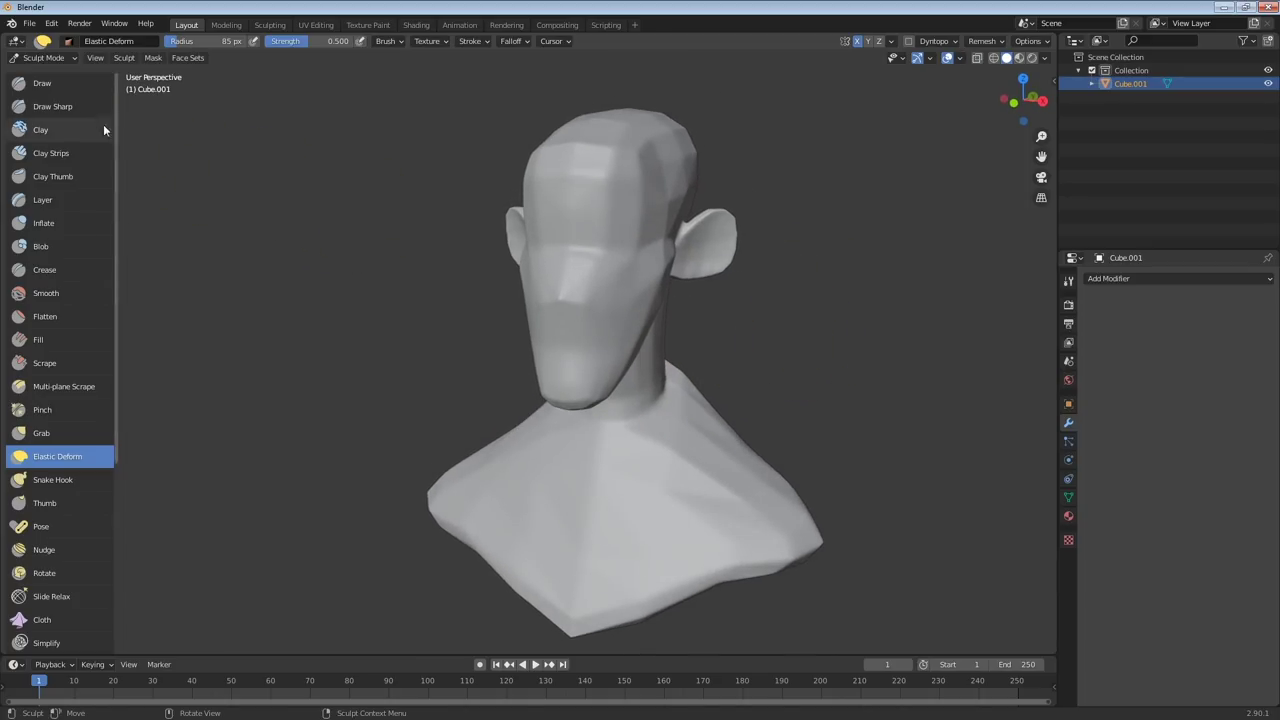
Carve a horizontal groove across the brow line using the Draw Sharp brush with a 33 px radius
{"action": "left_click", "coordinate": [70, 103]}
{"action": "middle_click_drag", "start_coordinate": [642, 240], "coordinate": [629, 252]}
{"action": "key", "text": "f"}
{"action": "left_click", "coordinate": [593, 268]}
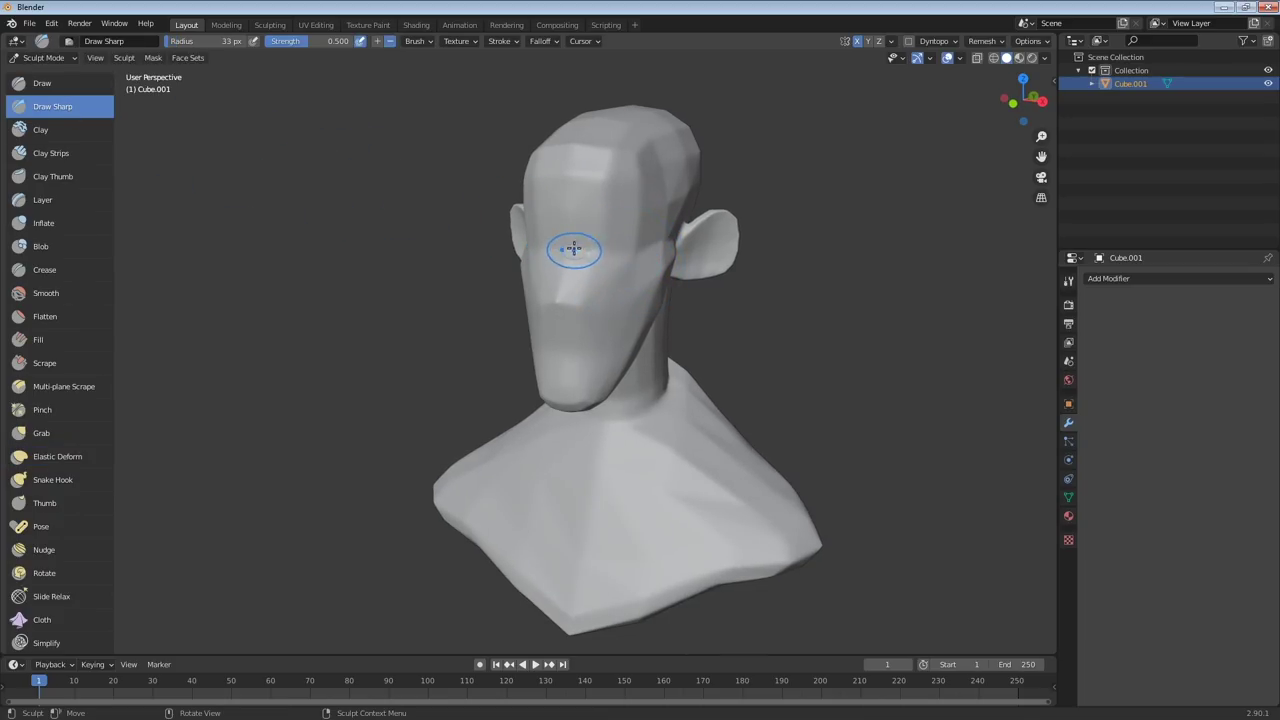
{"action": "left_click_drag", "start_coordinate": [528, 243], "coordinate": [650, 246]}
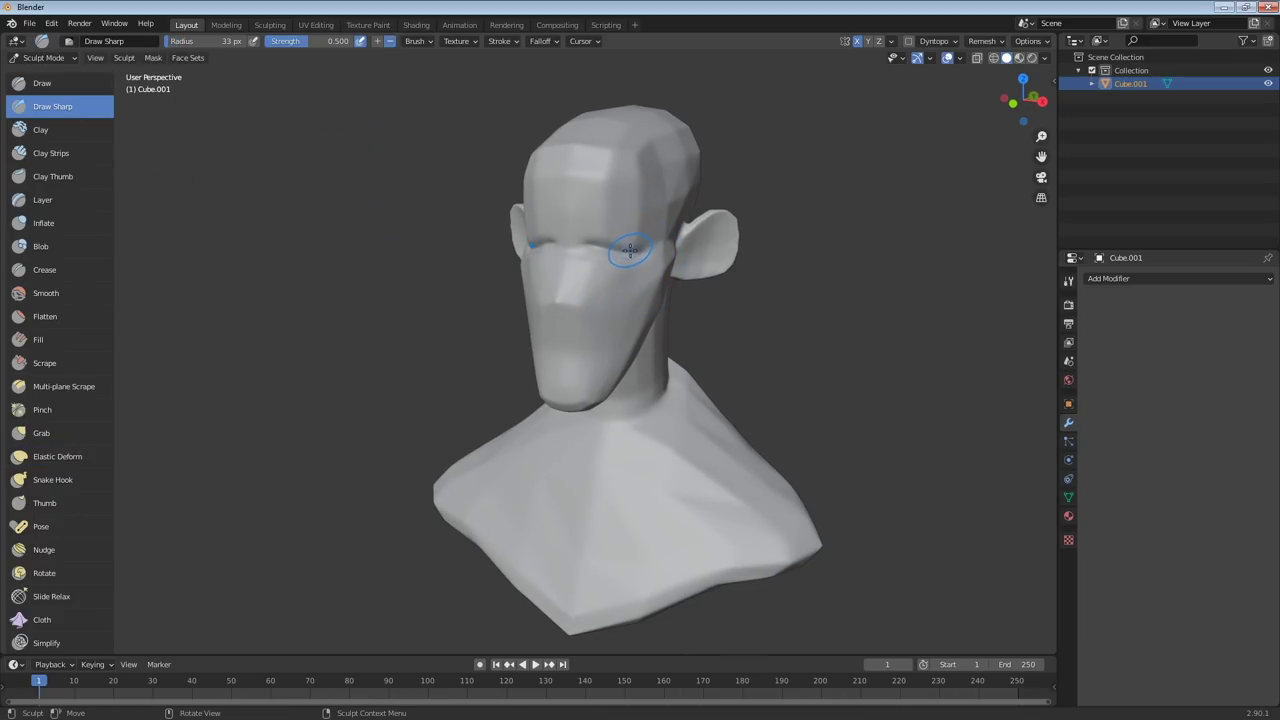
{"action": "left_click_drag", "start_coordinate": [549, 237], "coordinate": [683, 232]}
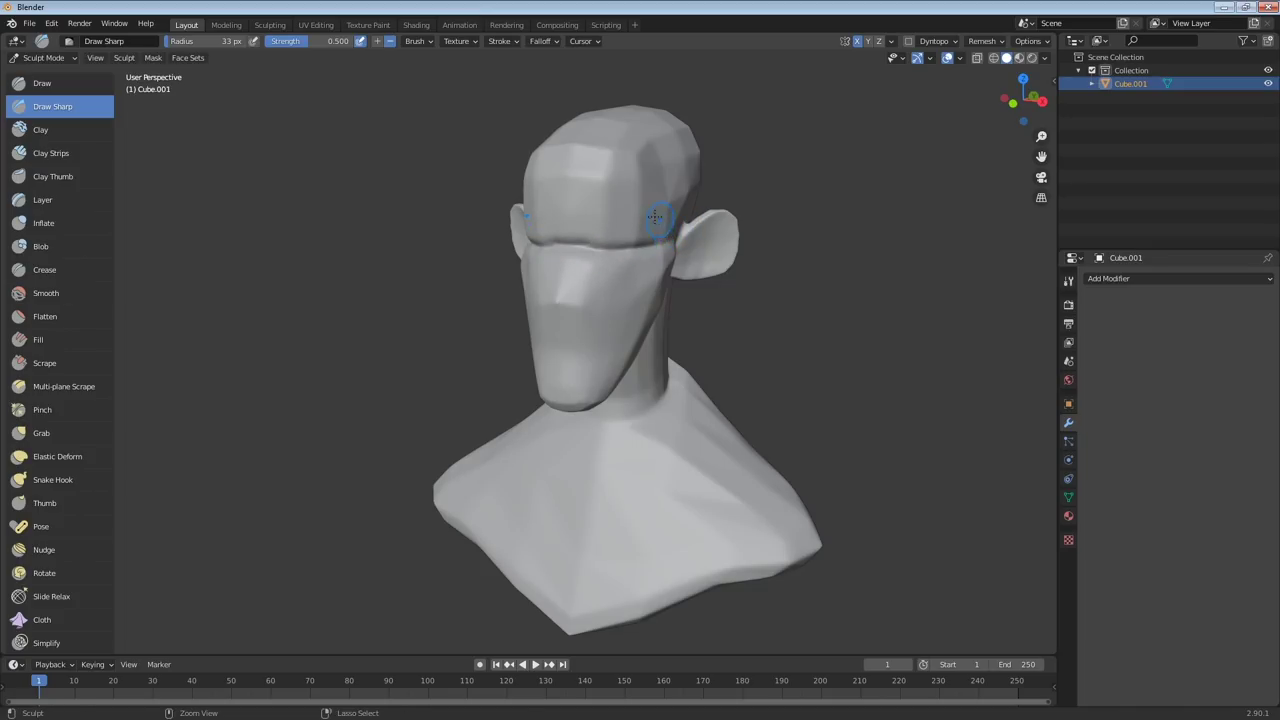
Deepen and straighten the brow groove with Draw Sharp strokes across the face, undoing and redrawing one stroke
{"action": "middle_click_drag", "start_coordinate": [656, 217], "coordinate": [719, 213]}
{"action": "left_click_drag", "start_coordinate": [503, 242], "coordinate": [655, 240]}
{"action": "middle_click_drag", "start_coordinate": [655, 240], "coordinate": [602, 245]}
{"action": "key", "text": "ctrl+z"}
{"action": "left_click_drag", "start_coordinate": [511, 239], "coordinate": [645, 239]}
{"action": "middle_click_drag", "start_coordinate": [668, 216], "coordinate": [600, 245]}
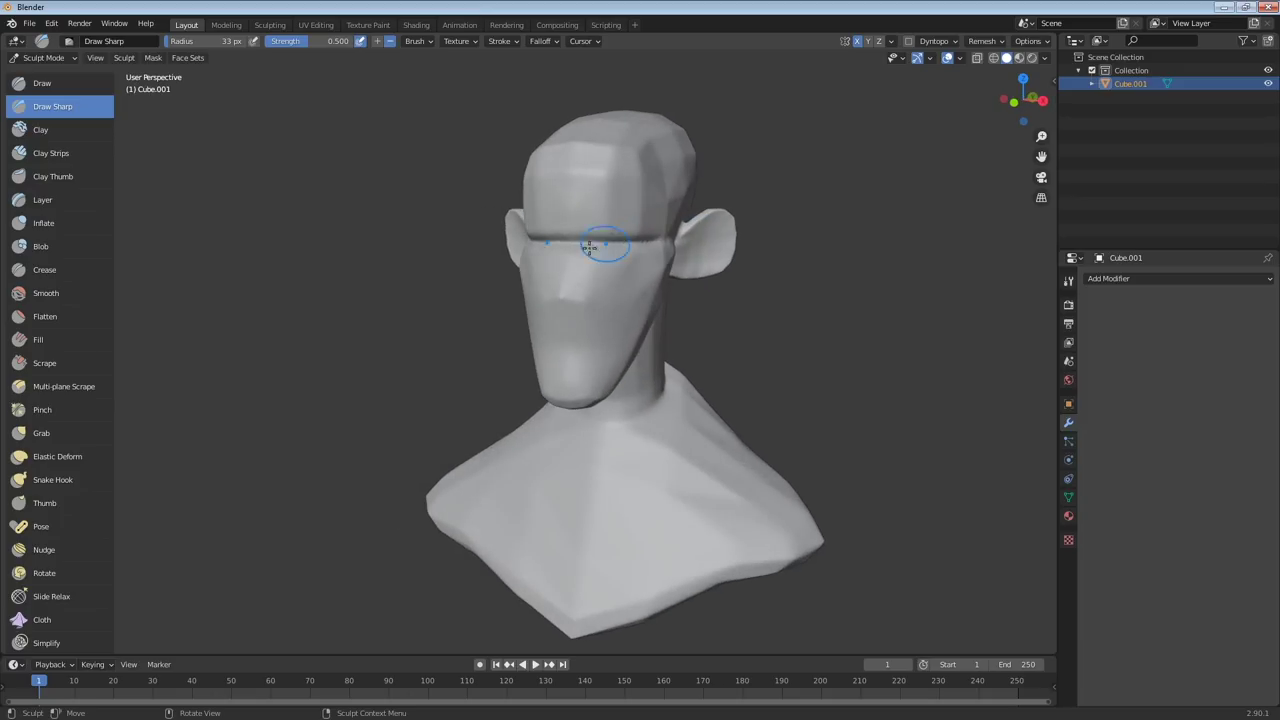
Try carving the hollow of the ear with the Draw Sharp brush and undo the strokes
{"action": "middle_click_drag", "start_coordinate": [700, 229], "coordinate": [636, 249]}
{"action": "mouse_move", "coordinate": [663, 248]}
{"action": "left_mouse_down"}
{"action": "mouse_move", "coordinate": [691, 248]}
{"action": "mouse_move", "coordinate": [677, 237]}
{"action": "mouse_move", "coordinate": [698, 256]}
{"action": "left_mouse_up"}
{"action": "key", "text": "ctrl+z"}
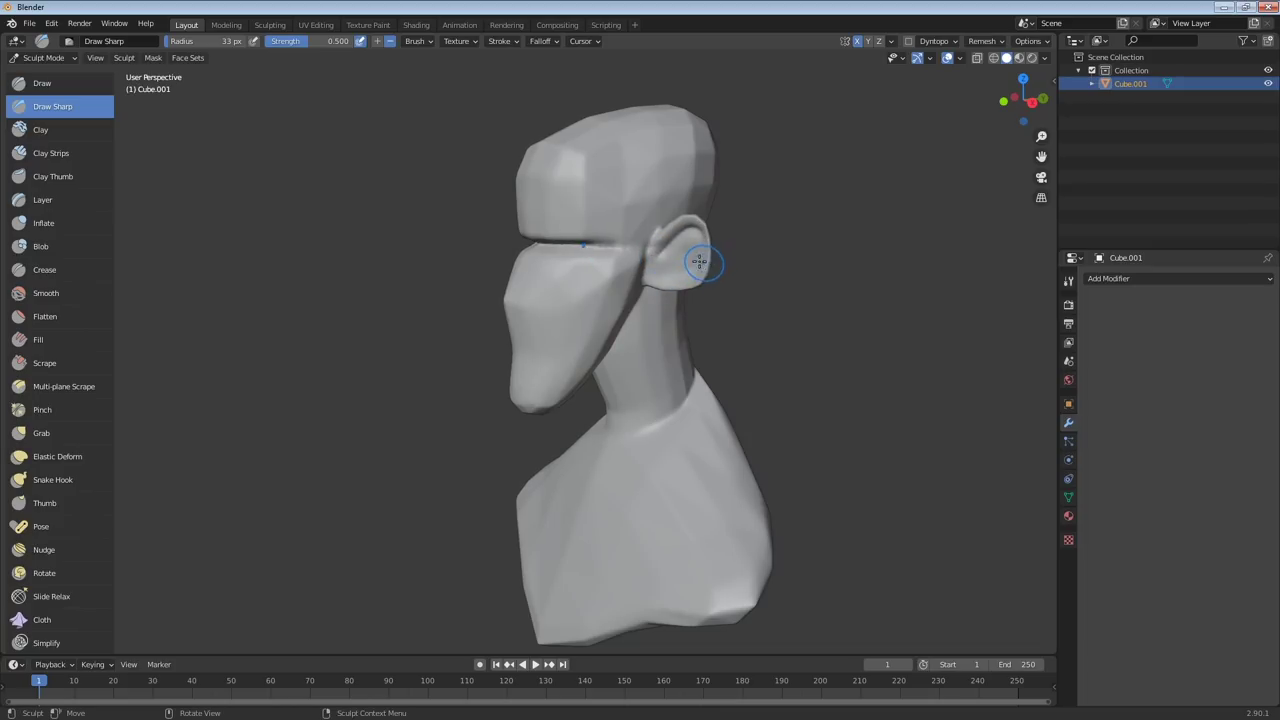
{"action": "mouse_move", "coordinate": [674, 251]}
{"action": "middle_mouse_down"}
{"action": "mouse_move", "coordinate": [689, 240]}
{"action": "mouse_move", "coordinate": [584, 280]}
{"action": "middle_mouse_up"}
{"action": "middle_click_drag", "start_coordinate": [354, 291], "coordinate": [600, 286]}
{"action": "middle_click_drag", "start_coordinate": [700, 286], "coordinate": [700, 251]}
{"action": "middle_click_drag", "start_coordinate": [849, 422], "coordinate": [862, 447]}
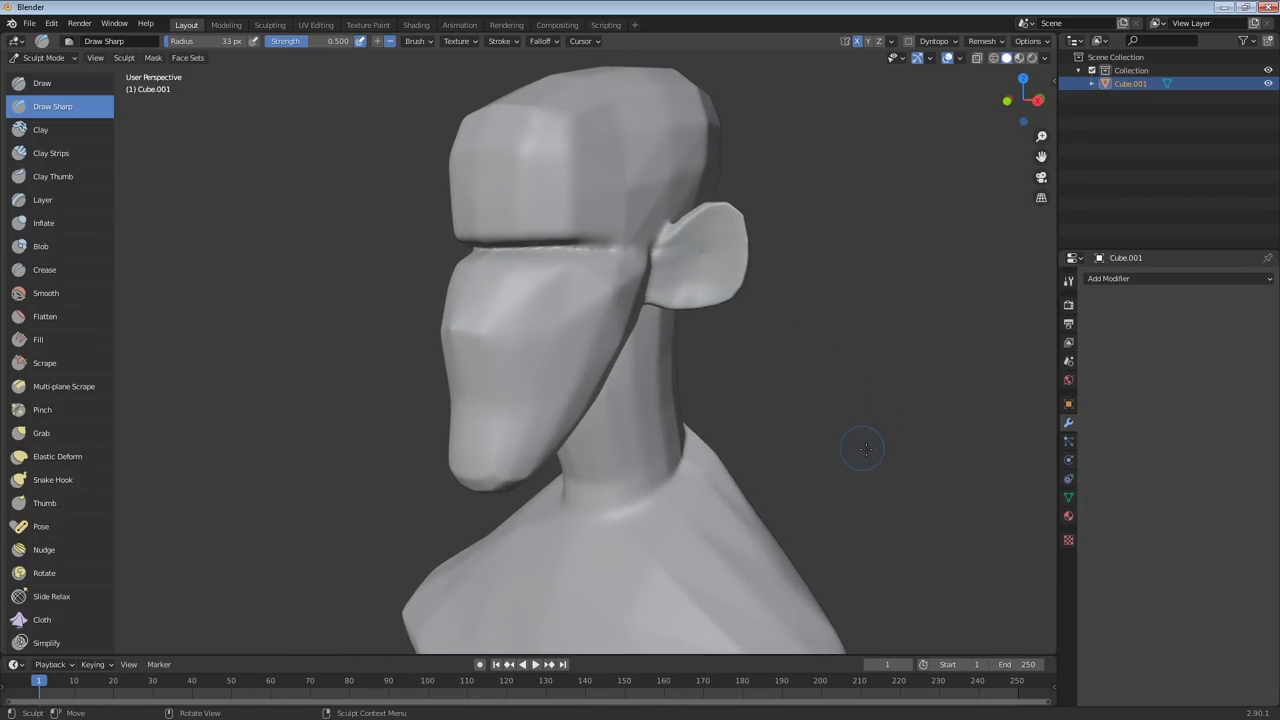
Enable Front Faces Only in the advanced settings of the Draw Sharp brush
{"action": "left_click", "coordinate": [1068, 282]}
{"action": "scroll", "coordinate": [1110, 520], "scroll_direction": "down", "scroll_amount": 1}
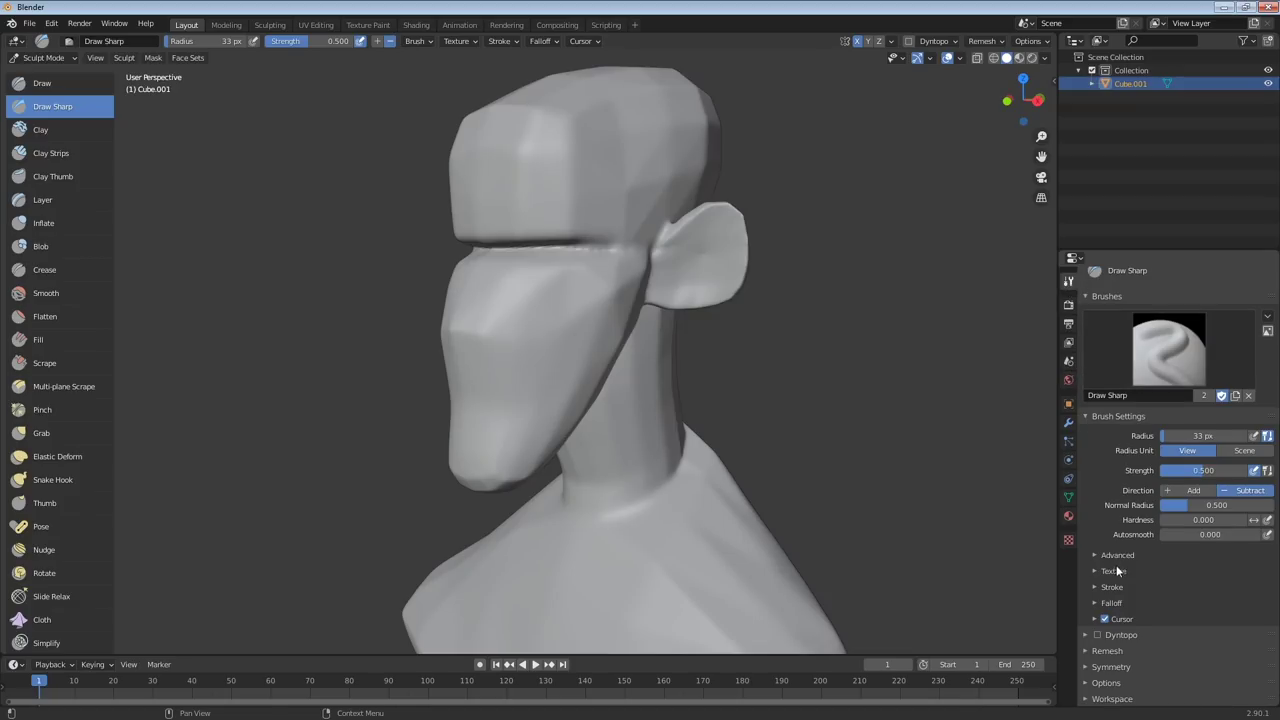
{"action": "left_click", "coordinate": [1117, 555]}
{"action": "scroll", "coordinate": [1118, 540], "scroll_direction": "down", "scroll_amount": 2}
{"action": "scroll", "coordinate": [1153, 617], "scroll_direction": "down", "scroll_amount": 3}
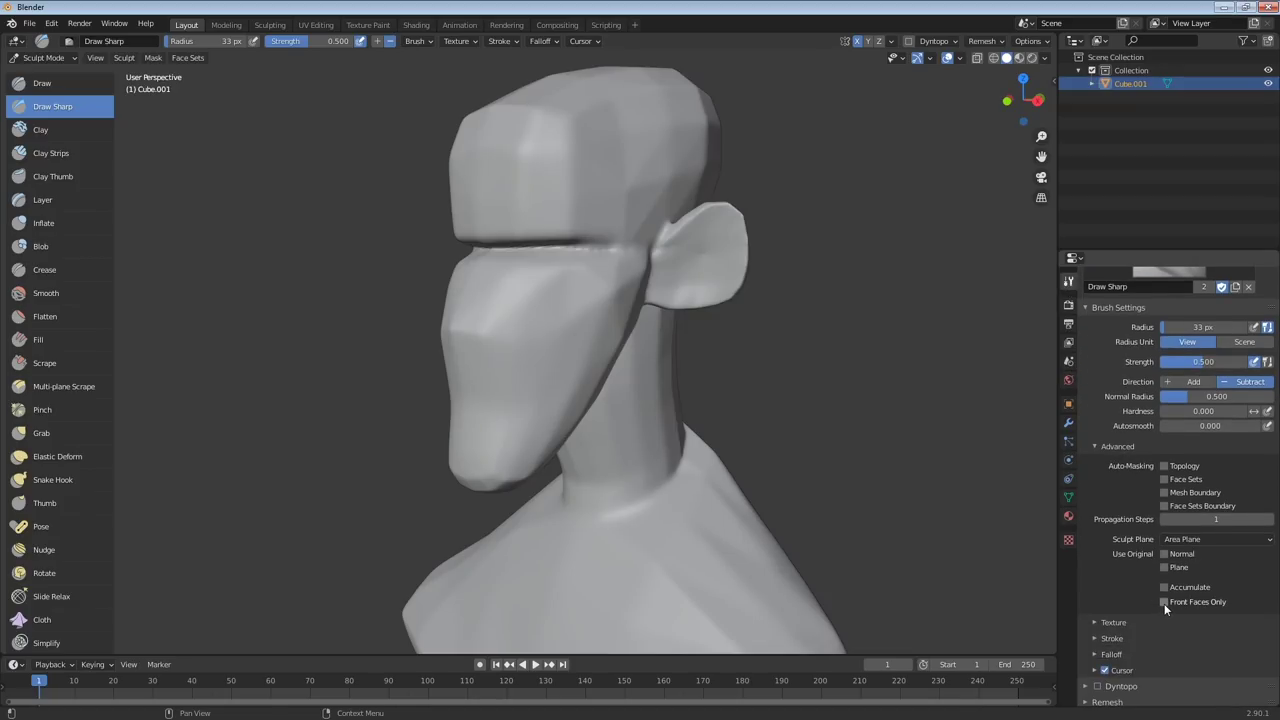
Carve the inner hollow of the ears with the Draw Sharp brush, enlarging its radius to 39 px
{"action": "middle_click_drag", "start_coordinate": [782, 349], "coordinate": [786, 354]}
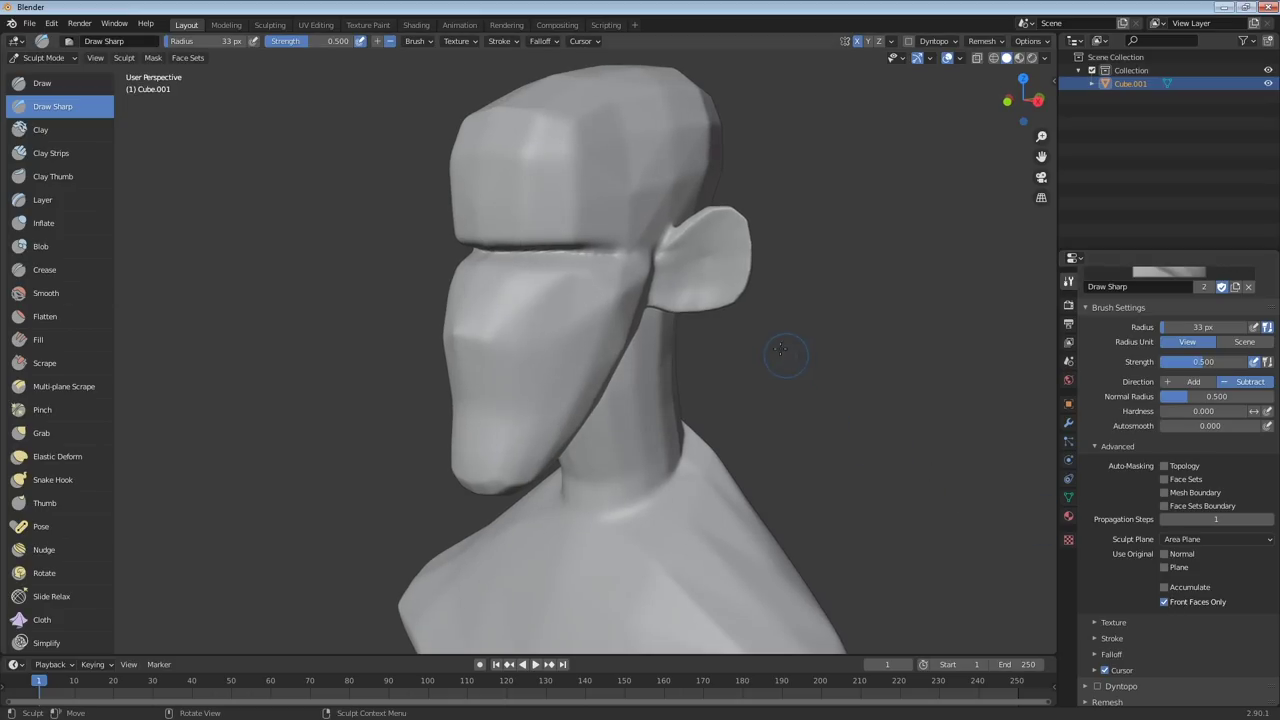
{"action": "left_click_drag", "start_coordinate": [680, 254], "coordinate": [686, 241]}
{"action": "middle_click_drag", "start_coordinate": [728, 283], "coordinate": [488, 270]}
{"action": "middle_click_drag", "start_coordinate": [335, 256], "coordinate": [686, 257]}
{"action": "mouse_move", "coordinate": [686, 257]}
{"action": "left_mouse_down"}
{"action": "mouse_move", "coordinate": [738, 257]}
{"action": "mouse_move", "coordinate": [712, 278]}
{"action": "left_mouse_up"}
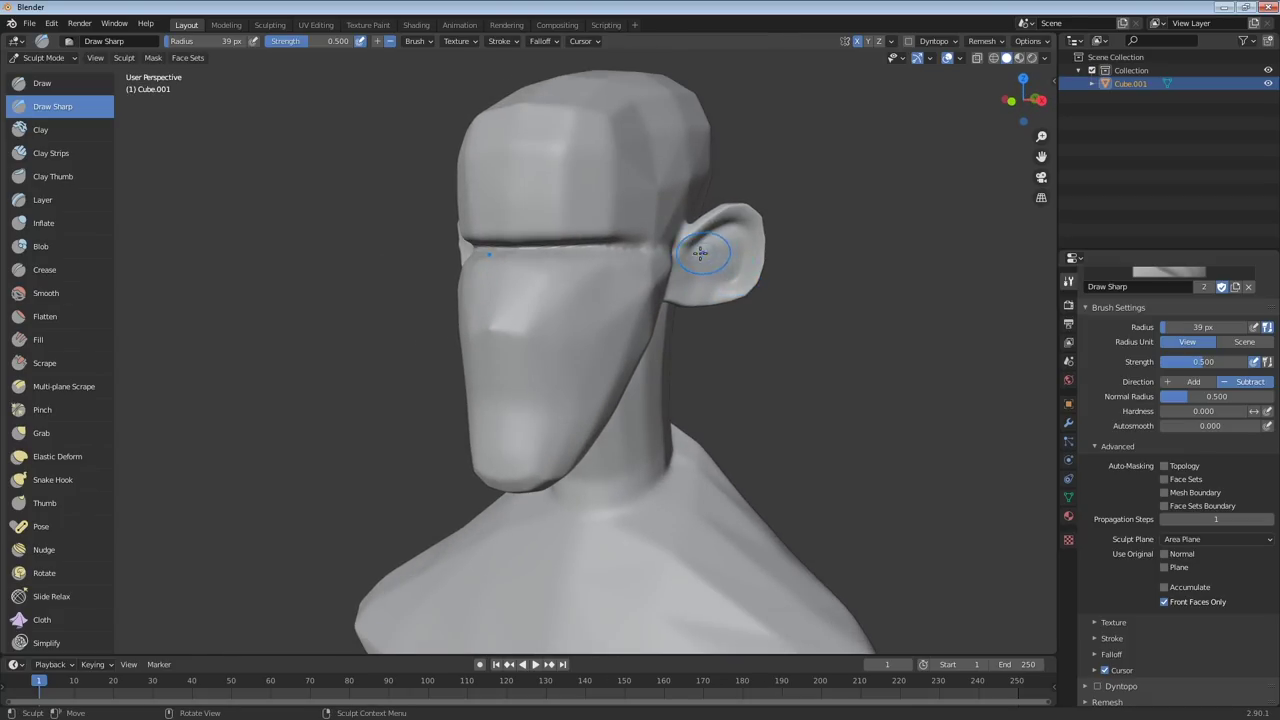
{"action": "middle_click_drag", "start_coordinate": [745, 276], "coordinate": [728, 281]}
{"action": "mouse_move", "coordinate": [723, 287]}
{"action": "left_mouse_down"}
{"action": "mouse_move", "coordinate": [726, 273]}
{"action": "mouse_move", "coordinate": [716, 295]}
{"action": "left_mouse_up"}
Thicken the thin outer rims of the ears using the Inflate brush with a 159 px radius
{"action": "mouse_move", "coordinate": [698, 298]}
{"action": "middle_mouse_down"}
{"action": "mouse_move", "coordinate": [752, 290]}
{"action": "mouse_move", "coordinate": [691, 228]}
{"action": "middle_mouse_up"}
{"action": "scroll", "coordinate": [691, 228], "scroll_direction": "up", "scroll_amount": 4}
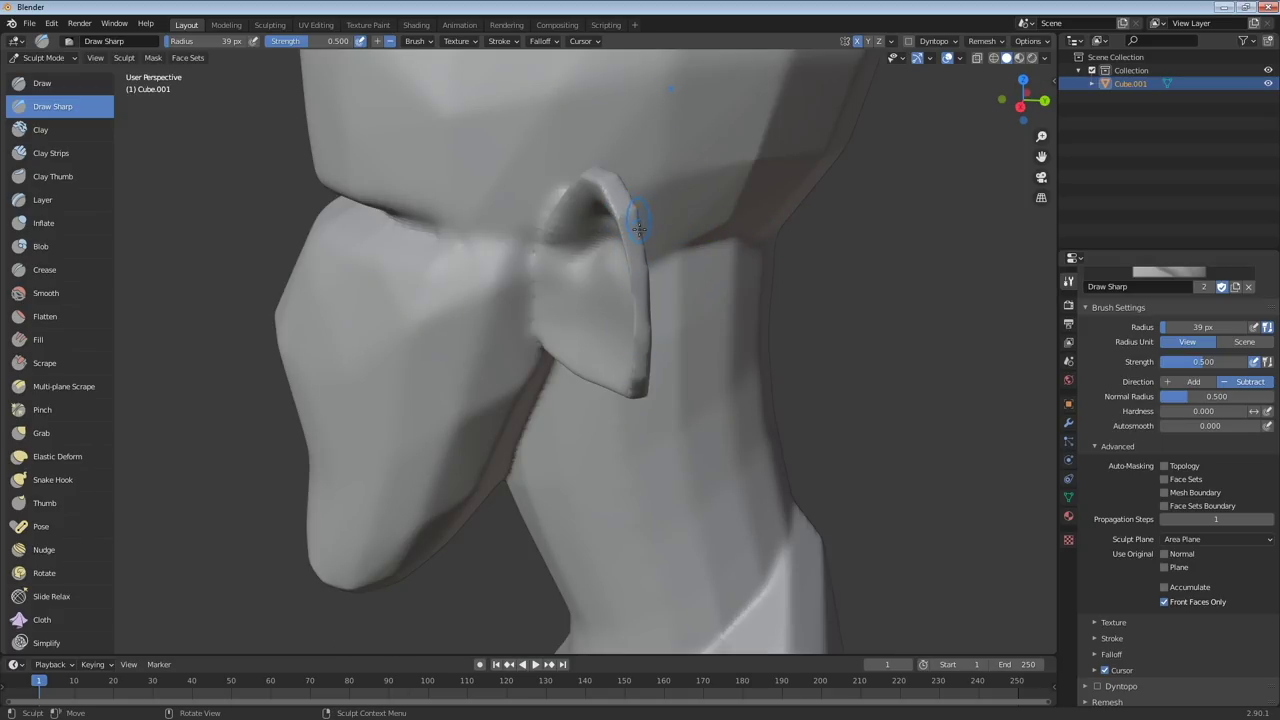
{"action": "mouse_move", "coordinate": [642, 311]}
{"action": "middle_mouse_down"}
{"action": "mouse_move", "coordinate": [618, 332]}
{"action": "mouse_move", "coordinate": [562, 308]}
{"action": "middle_mouse_up"}
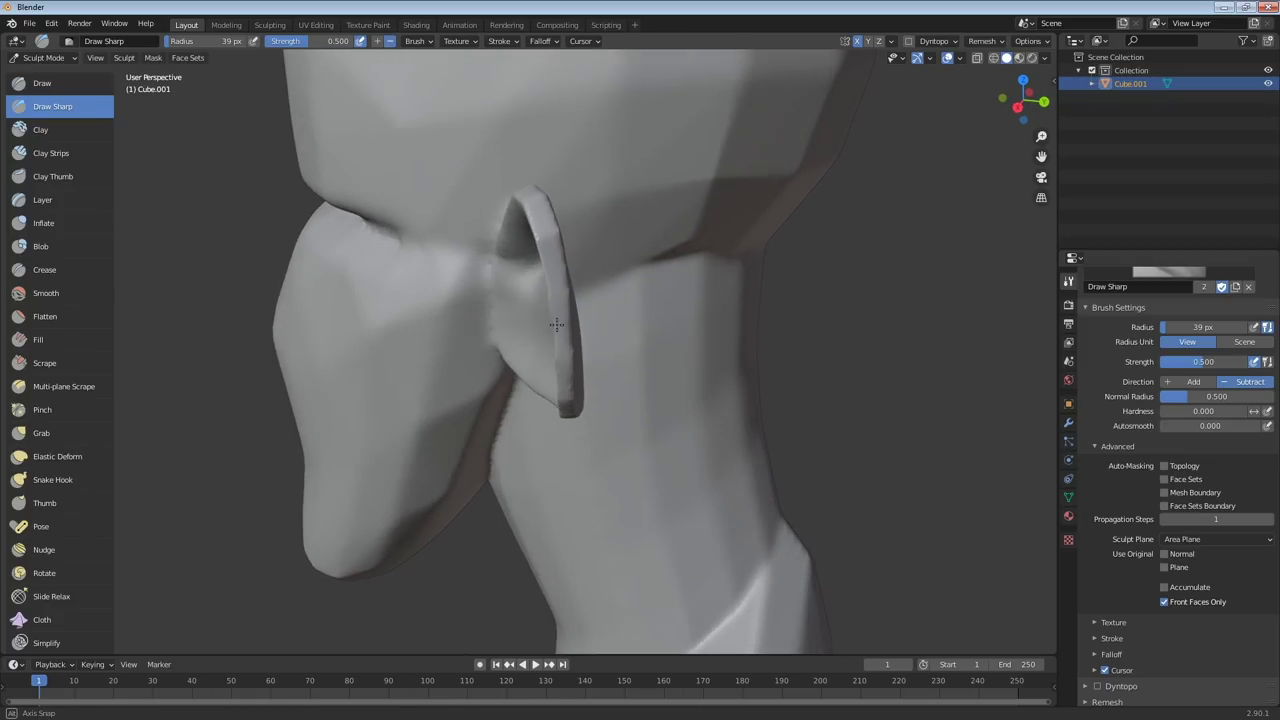
{"action": "left_click", "coordinate": [63, 223]}
{"action": "key", "text": "f"}
{"action": "mouse_move", "coordinate": [568, 340]}
{"action": "left_mouse_down"}
{"action": "mouse_move", "coordinate": [564, 318]}
{"action": "mouse_move", "coordinate": [566, 368]}
{"action": "left_mouse_up"}
{"action": "middle_click_drag", "start_coordinate": [566, 370], "coordinate": [569, 294]}
{"action": "mouse_move", "coordinate": [528, 180]}
{"action": "left_mouse_down"}
{"action": "mouse_move", "coordinate": [521, 226]}
{"action": "mouse_move", "coordinate": [532, 160]}
{"action": "left_mouse_up"}
{"action": "middle_click_drag", "start_coordinate": [536, 124], "coordinate": [537, 268]}
{"action": "left_click_drag", "start_coordinate": [537, 266], "coordinate": [521, 153]}
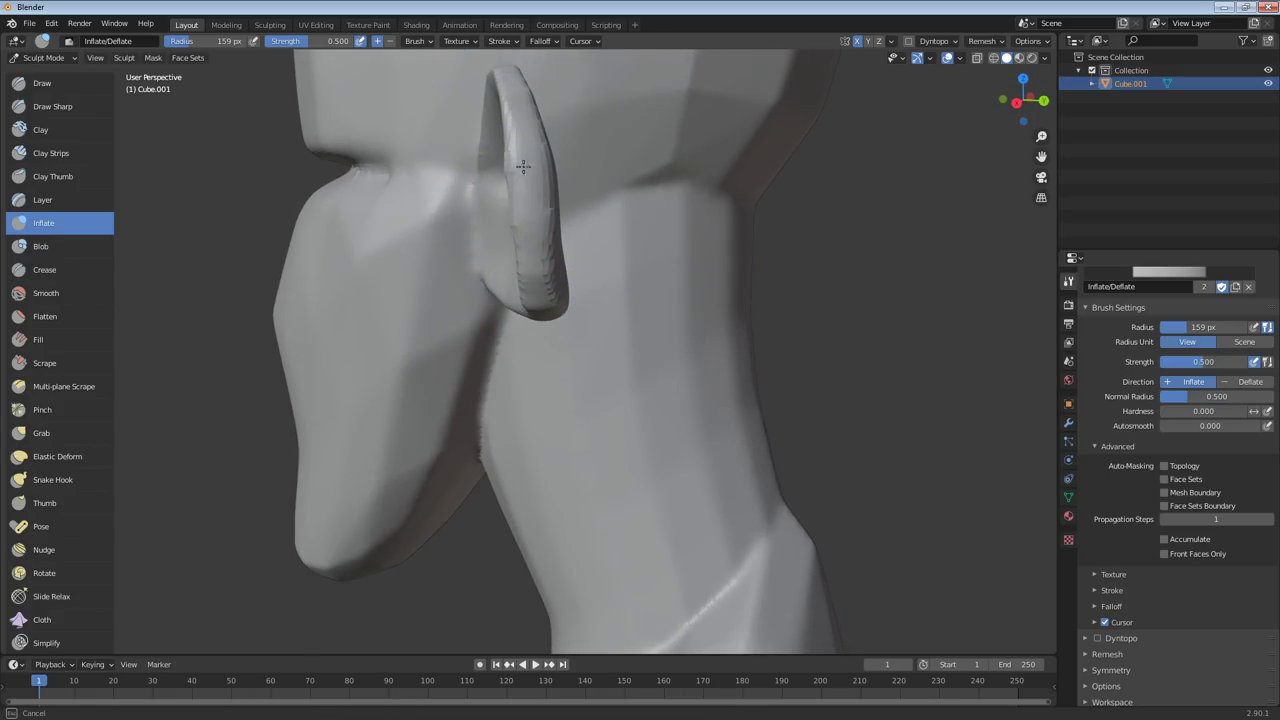
{"action": "middle_click_drag", "start_coordinate": [568, 196], "coordinate": [516, 214]}
{"action": "mouse_move", "coordinate": [384, 304]}
{"action": "left_mouse_down"}
{"action": "mouse_move", "coordinate": [366, 190]}
{"action": "mouse_move", "coordinate": [385, 310]}
{"action": "mouse_move", "coordinate": [400, 290]}
{"action": "left_mouse_up"}
Switch to the Clay Strips brush, reduce its radius and carve the eye sockets beneath the brow groove
{"action": "middle_click_drag", "start_coordinate": [401, 293], "coordinate": [200, 220]}
{"action": "left_click", "coordinate": [70, 153]}
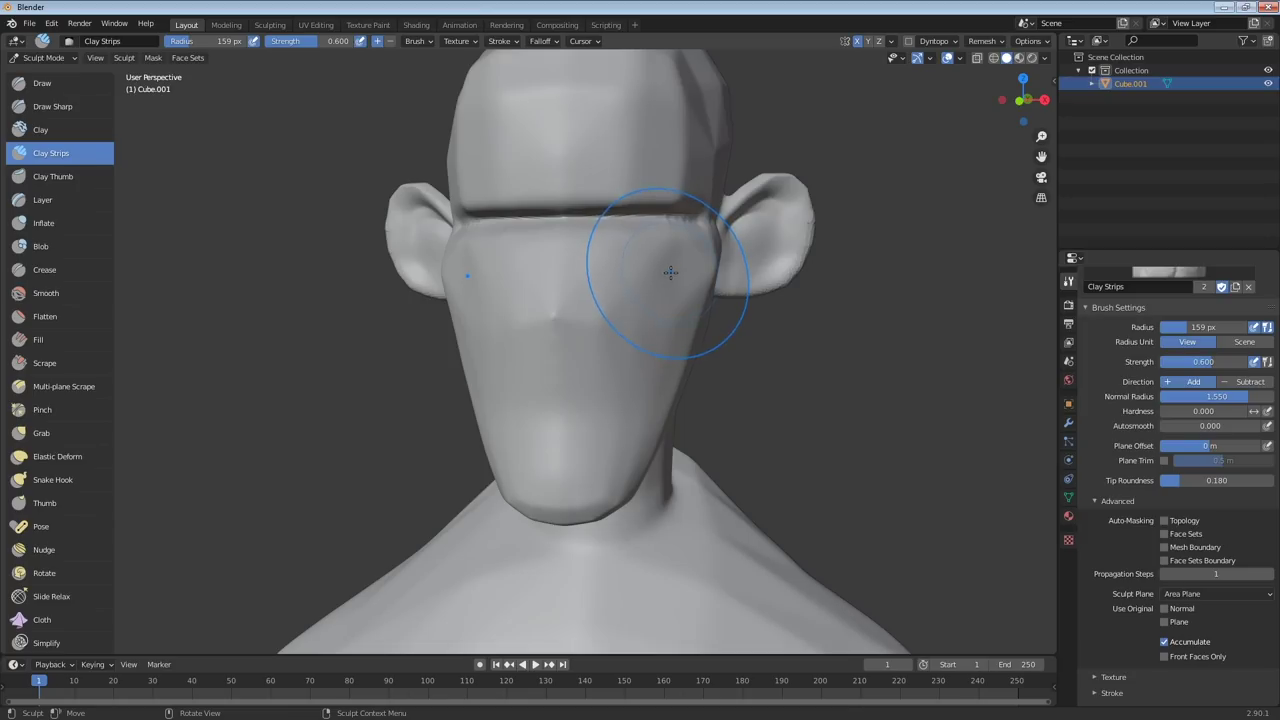
{"action": "key", "text": "f"}
{"action": "left_click", "coordinate": [620, 261]}
{"action": "left_click_drag", "start_coordinate": [629, 251], "coordinate": [669, 225], "text": "ctrl"}
Set the Clay Strips radius to 48 px and refine the eye sockets beside the nose bridge
{"action": "key", "text": "f"}
{"action": "left_click", "coordinate": [619, 244]}
{"action": "mouse_move", "coordinate": [651, 243]}
{"action": "middle_mouse_down"}
{"action": "mouse_move", "coordinate": [663, 229]}
{"action": "mouse_move", "coordinate": [560, 220]}
{"action": "middle_mouse_up"}
{"action": "mouse_move", "coordinate": [545, 215]}
{"action": "left_mouse_down"}
{"action": "mouse_move", "coordinate": [565, 275]}
{"action": "mouse_move", "coordinate": [582, 238]}
{"action": "mouse_move", "coordinate": [553, 246]}
{"action": "left_mouse_up"}
{"action": "mouse_move", "coordinate": [562, 232]}
{"action": "left_mouse_down"}
{"action": "mouse_move", "coordinate": [602, 228]}
{"action": "mouse_move", "coordinate": [571, 222]}
{"action": "left_mouse_up"}
Switch to the Scrape brush and flatten the edges of the upper side of the head
{"action": "scroll", "coordinate": [692, 248], "scroll_direction": "down", "scroll_amount": 3}
{"action": "middle_click_drag", "start_coordinate": [694, 248], "coordinate": [689, 253]}
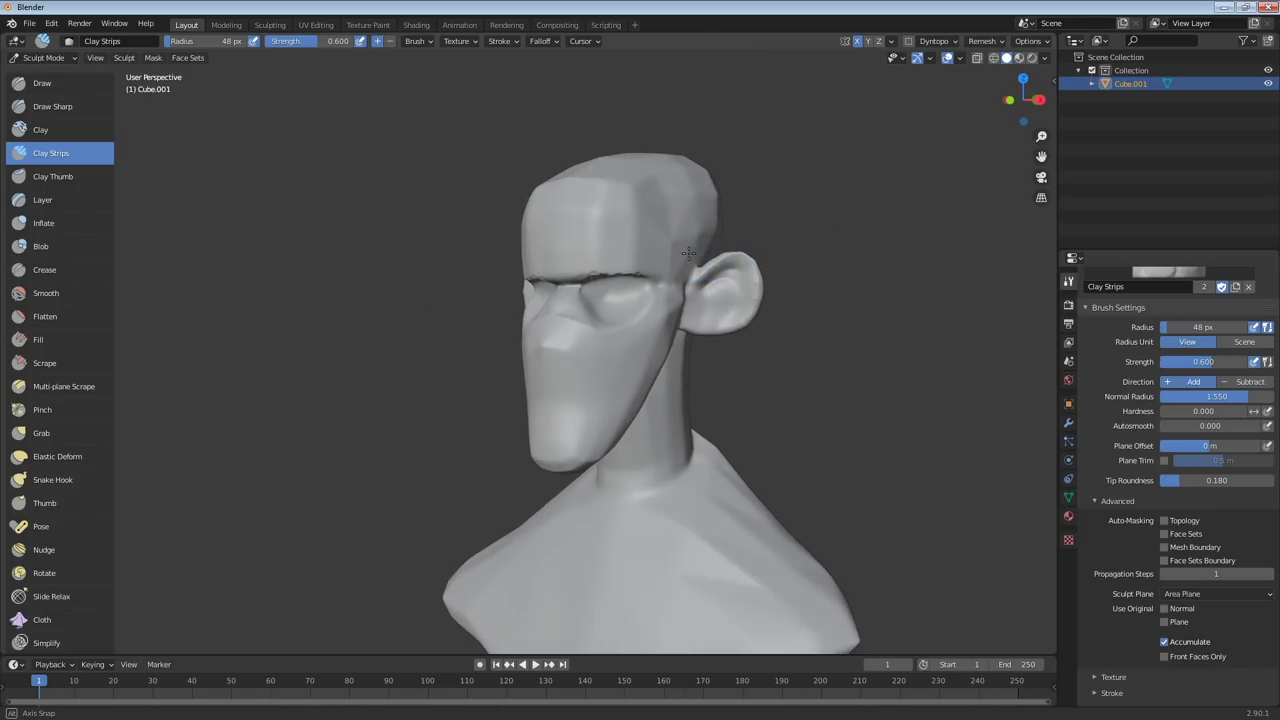
{"action": "left_click", "coordinate": [76, 360]}
{"action": "middle_click_drag", "start_coordinate": [717, 260], "coordinate": [694, 272]}
{"action": "left_click_drag", "start_coordinate": [643, 206], "coordinate": [631, 197]}
Set the Scrape brush radius to 80 px and plane down the temple and side of the skull
{"action": "middle_click_drag", "start_coordinate": [680, 194], "coordinate": [662, 232]}
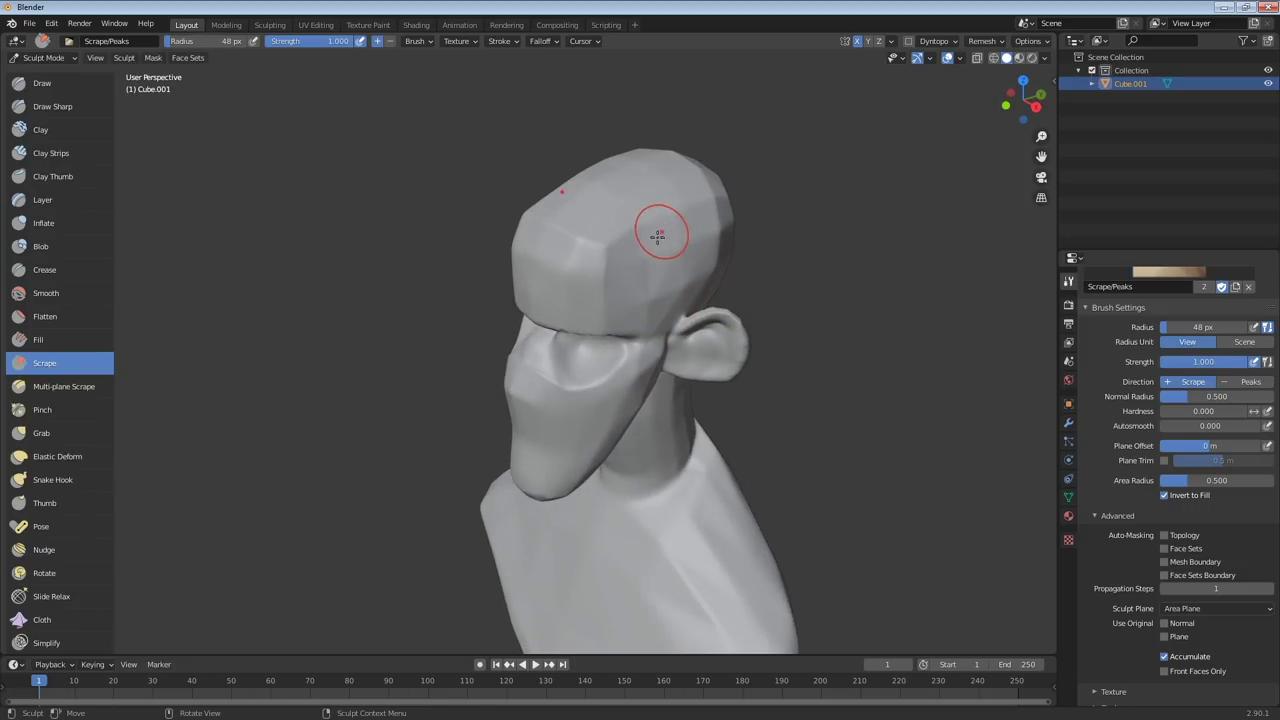
{"action": "key", "text": "f"}
{"action": "left_click", "coordinate": [694, 229]}
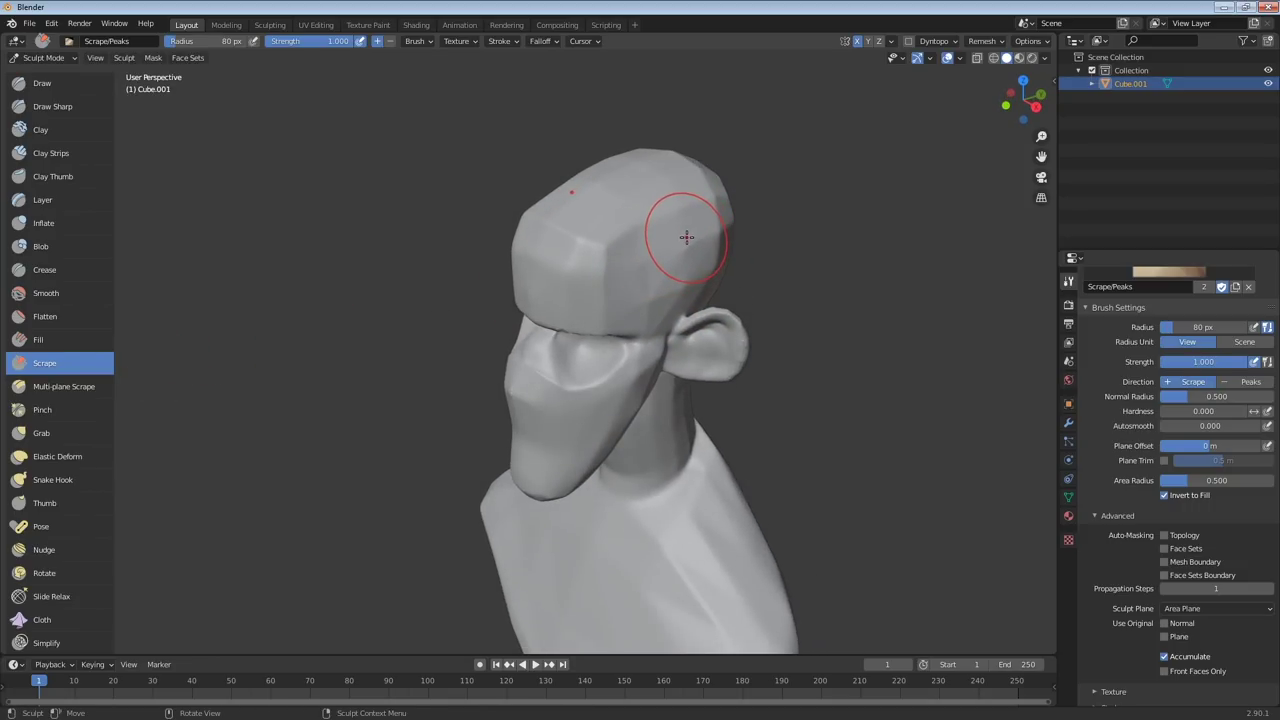
{"action": "mouse_move", "coordinate": [641, 273]}
{"action": "left_mouse_down"}
{"action": "mouse_move", "coordinate": [629, 252]}
{"action": "mouse_move", "coordinate": [629, 263]}
{"action": "left_mouse_up"}
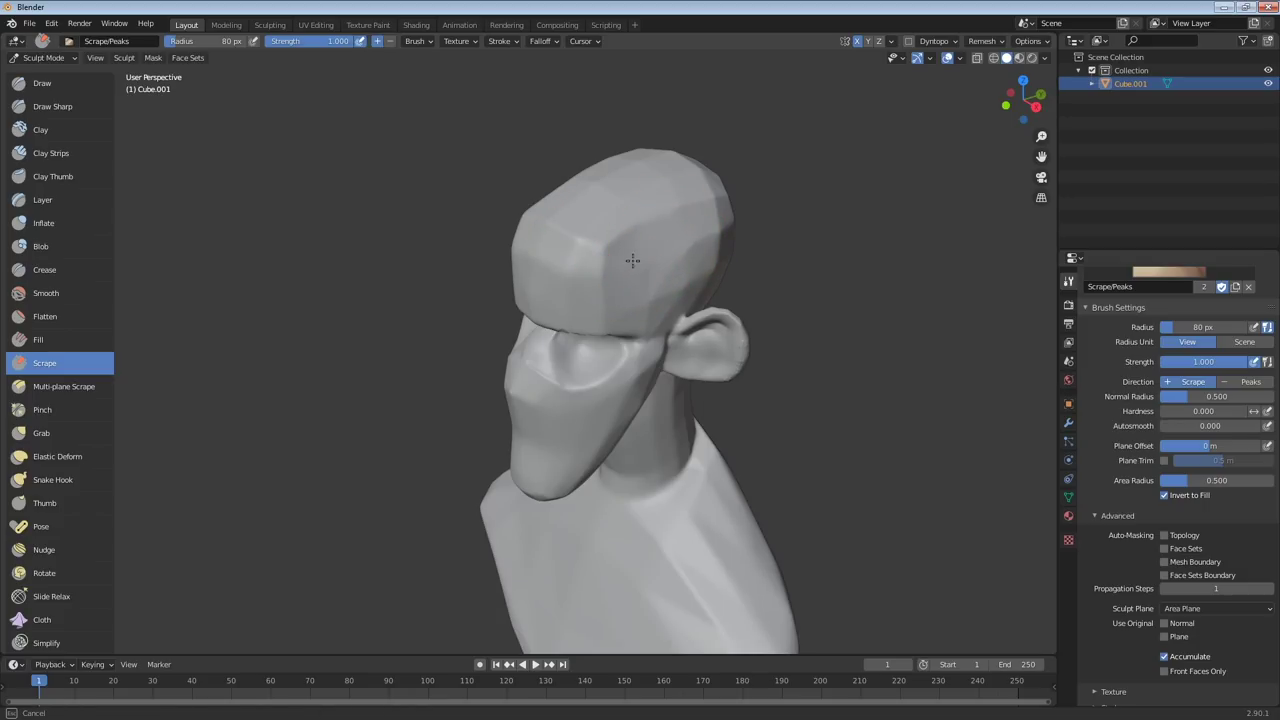
{"action": "left_click_drag", "start_coordinate": [645, 307], "coordinate": [668, 282]}
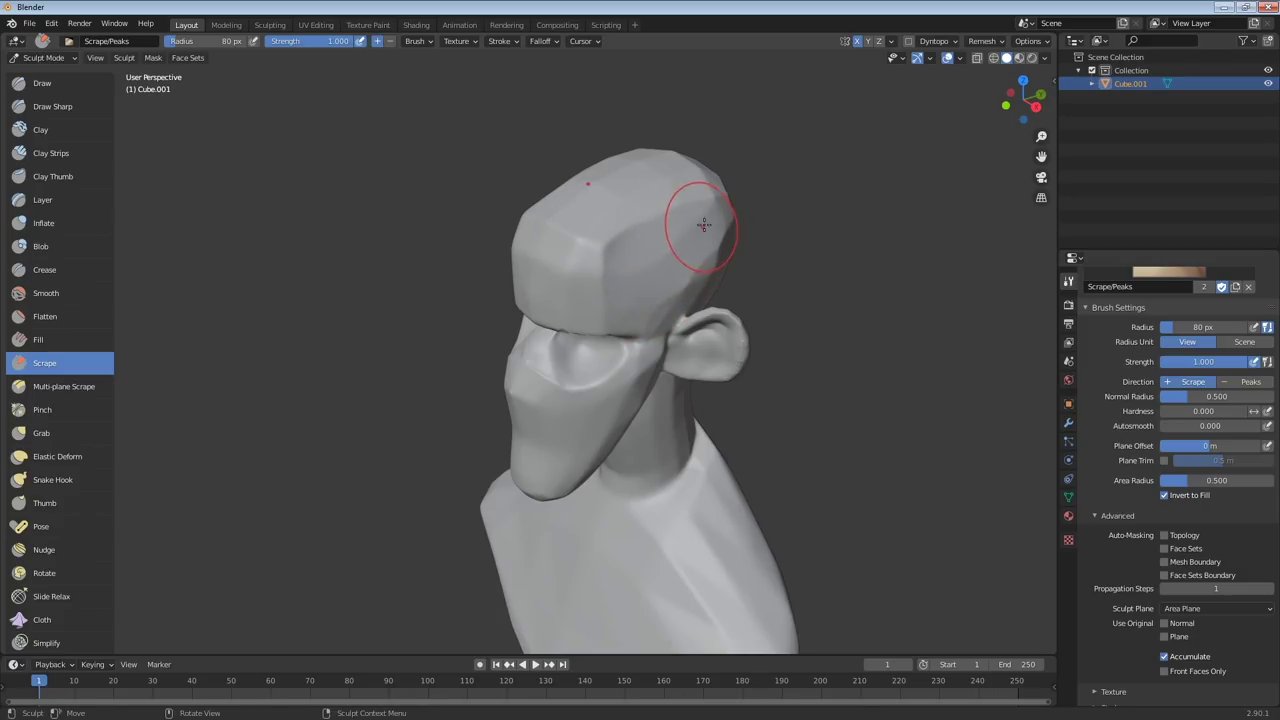
Scrape the top of the head and upper forehead into smoother, broader planes
{"action": "mouse_move", "coordinate": [714, 207]}
{"action": "middle_mouse_down"}
{"action": "mouse_move", "coordinate": [671, 249]}
{"action": "mouse_move", "coordinate": [561, 292]}
{"action": "middle_mouse_up"}
{"action": "left_click_drag", "start_coordinate": [561, 292], "coordinate": [586, 333]}
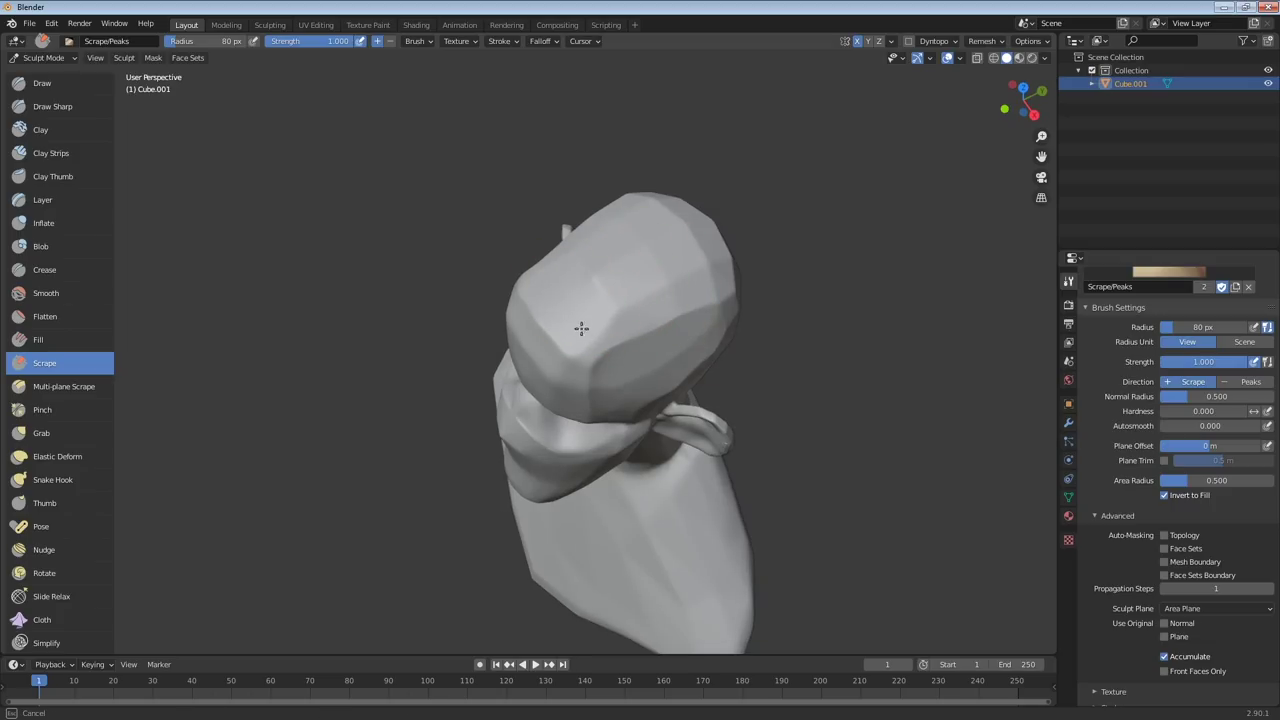
{"action": "mouse_move", "coordinate": [684, 233]}
{"action": "left_mouse_down"}
{"action": "mouse_move", "coordinate": [625, 252]}
{"action": "mouse_move", "coordinate": [590, 326]}
{"action": "left_mouse_up"}
{"action": "mouse_move", "coordinate": [614, 314]}
{"action": "middle_mouse_down"}
{"action": "mouse_move", "coordinate": [599, 269]}
{"action": "mouse_move", "coordinate": [563, 237]}
{"action": "mouse_move", "coordinate": [631, 235]}
{"action": "mouse_move", "coordinate": [659, 300]}
{"action": "middle_mouse_up"}
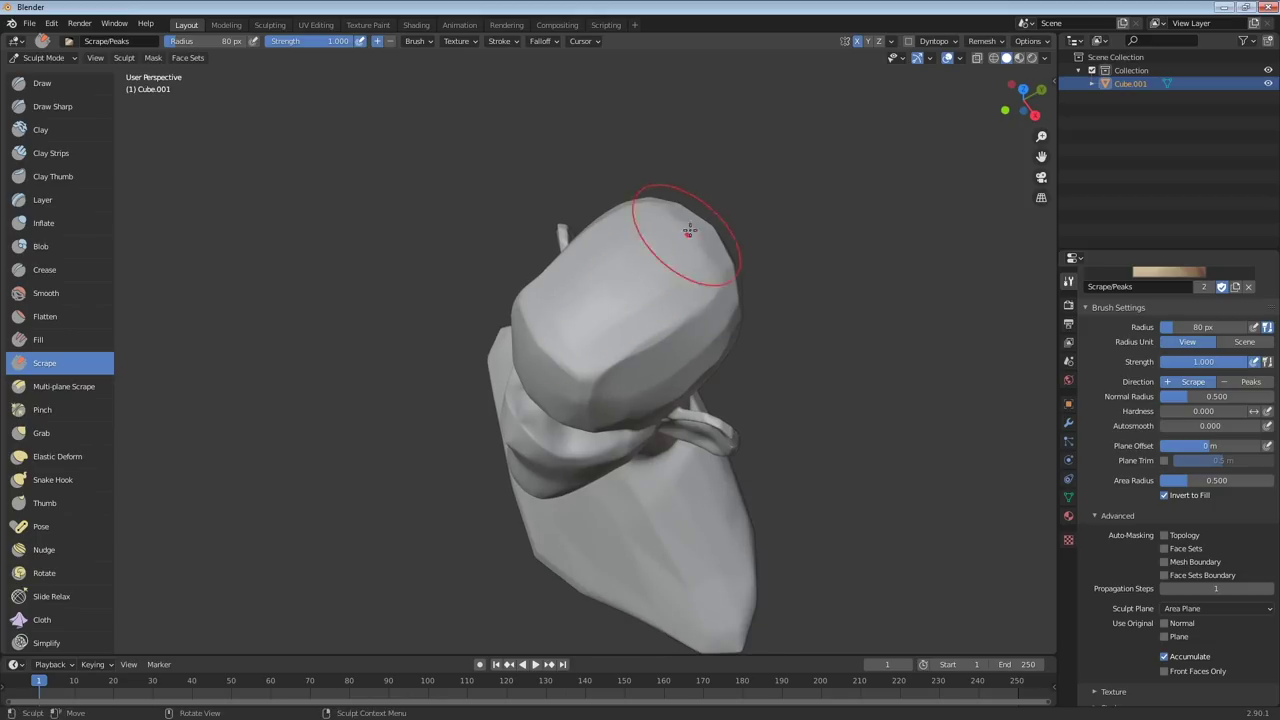
Inspect the flattened skull and face planes from the side, three-quarter and front views
{"action": "middle_click_drag", "start_coordinate": [676, 238], "coordinate": [722, 133]}
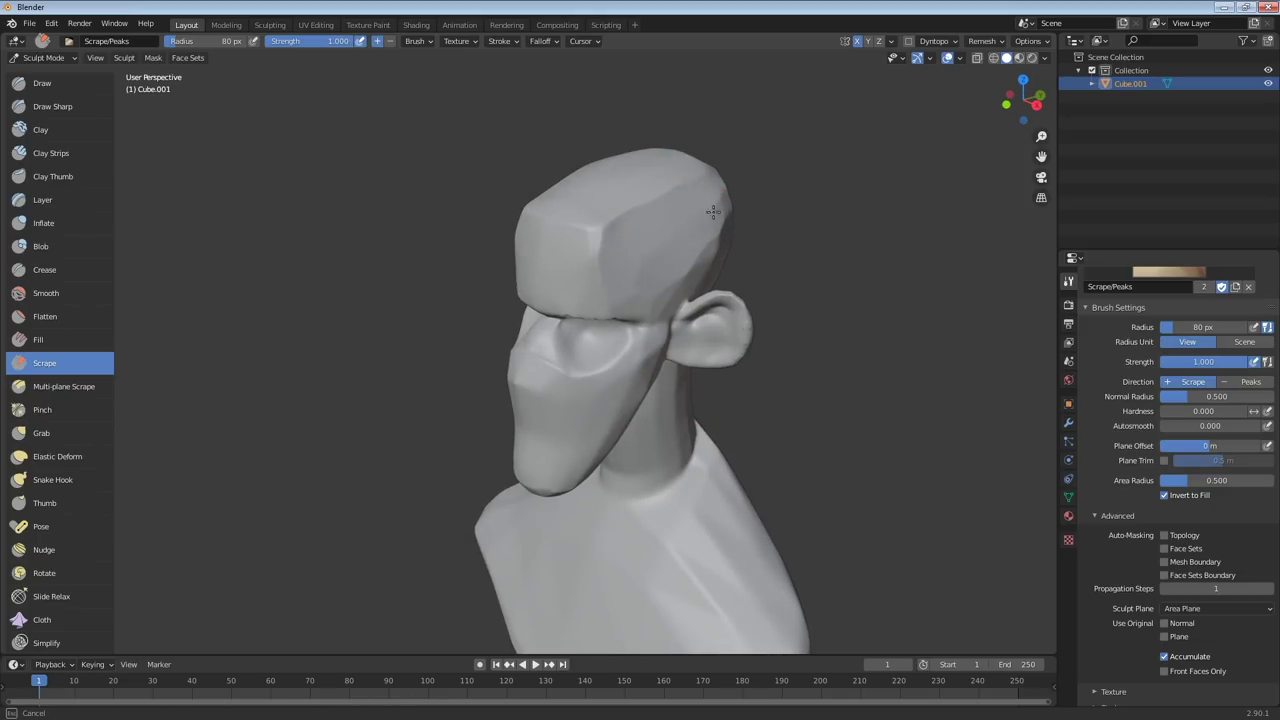
{"action": "middle_click_drag", "start_coordinate": [708, 221], "coordinate": [599, 245]}
{"action": "middle_click_drag", "start_coordinate": [686, 200], "coordinate": [649, 341]}
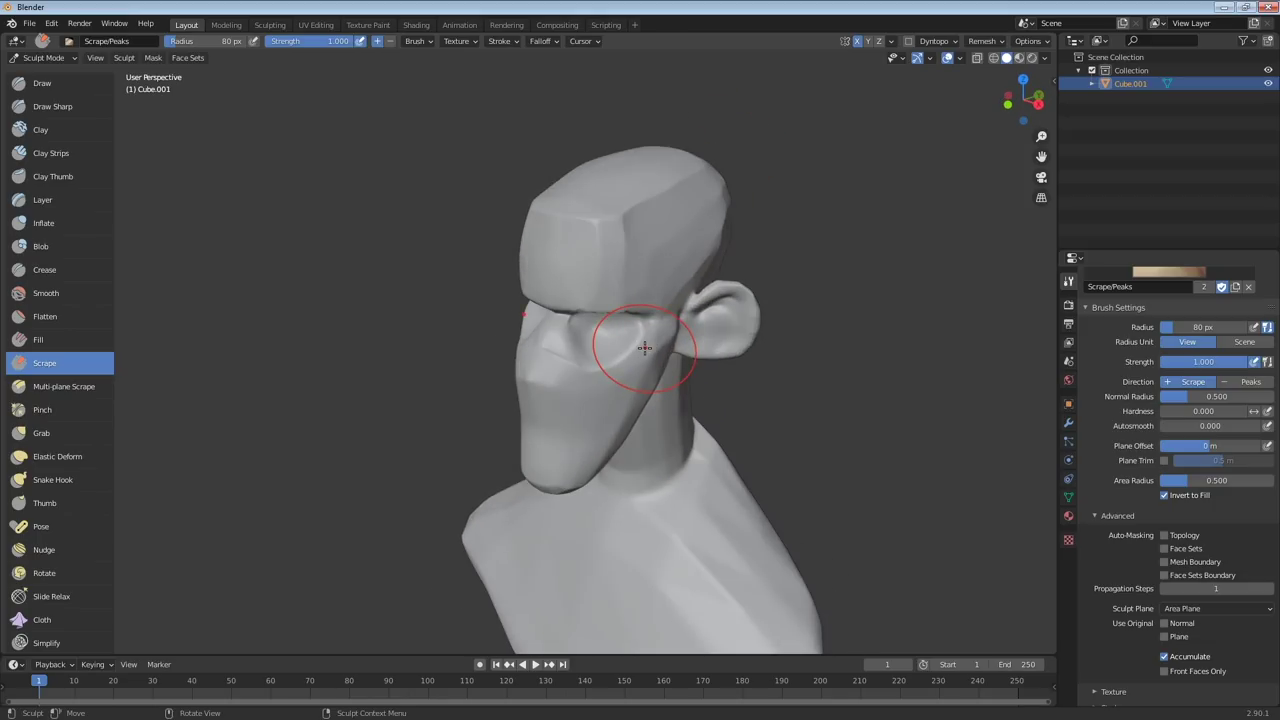
{"action": "mouse_move", "coordinate": [640, 223]}
{"action": "middle_mouse_down"}
{"action": "mouse_move", "coordinate": [697, 200]}
{"action": "mouse_move", "coordinate": [577, 457]}
{"action": "middle_mouse_up"}
{"action": "middle_click_drag", "start_coordinate": [677, 306], "coordinate": [718, 290]}
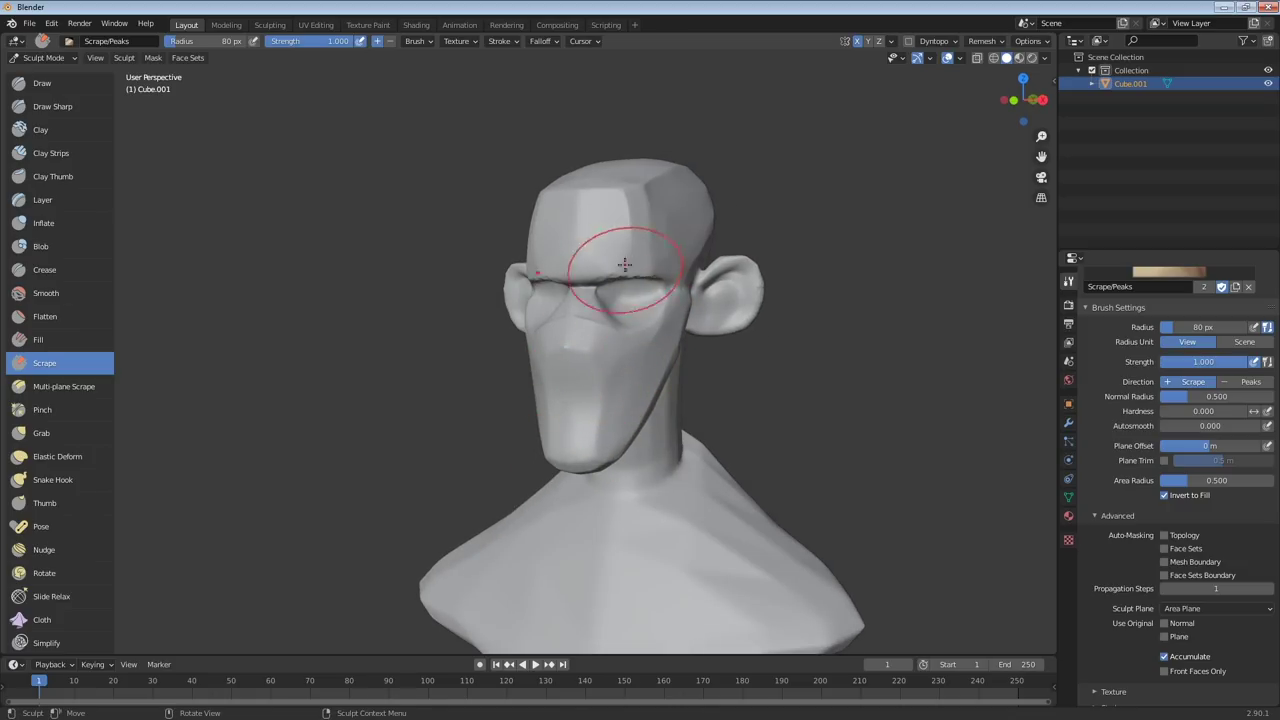
{"action": "mouse_move", "coordinate": [586, 420]}
{"action": "middle_mouse_down"}
{"action": "mouse_move", "coordinate": [591, 434]}
{"action": "mouse_move", "coordinate": [619, 295]}
{"action": "mouse_move", "coordinate": [586, 300]}
{"action": "mouse_move", "coordinate": [536, 370]}
{"action": "mouse_move", "coordinate": [624, 385]}
{"action": "mouse_move", "coordinate": [611, 423]}
{"action": "middle_mouse_up"}
{"action": "mouse_move", "coordinate": [629, 314]}
{"action": "middle_mouse_down"}
{"action": "mouse_move", "coordinate": [651, 274]}
{"action": "mouse_move", "coordinate": [737, 280]}
{"action": "mouse_move", "coordinate": [629, 400]}
{"action": "middle_mouse_up"}
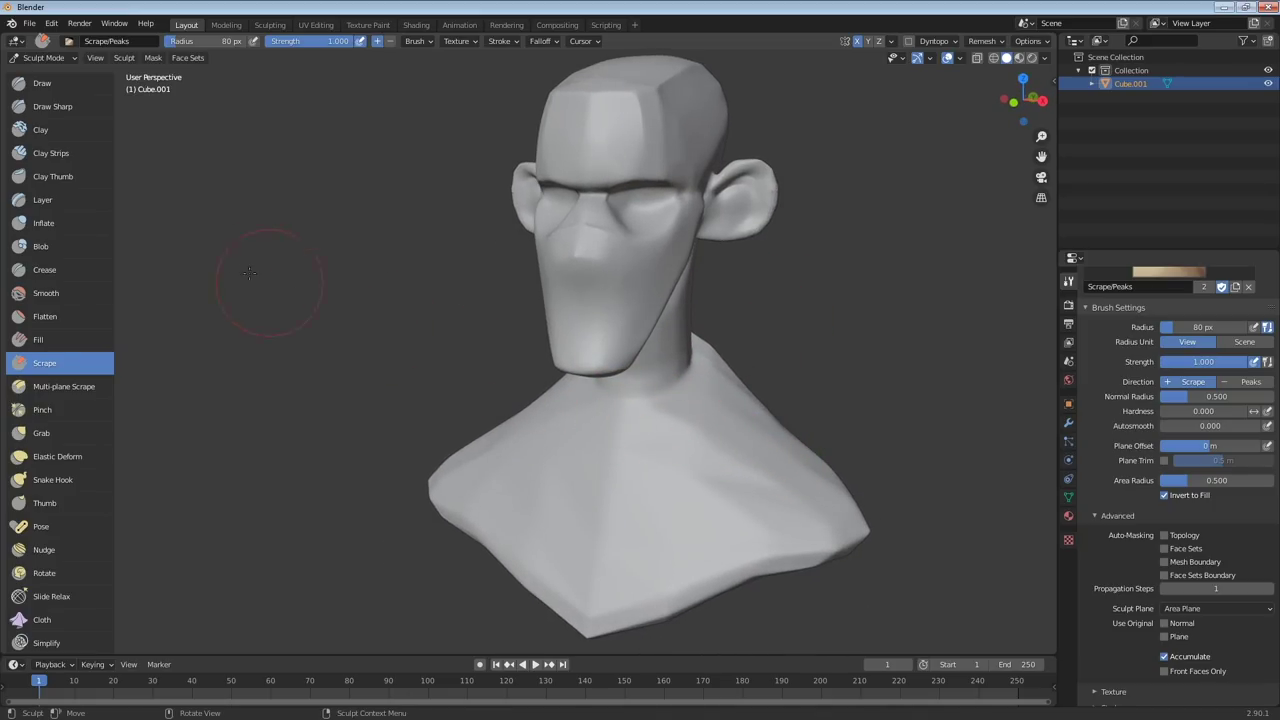
Switch to the Draw Sharp brush, set its radius to 37 px and try a crease across the upper chest
{"action": "left_click", "coordinate": [52, 87]}
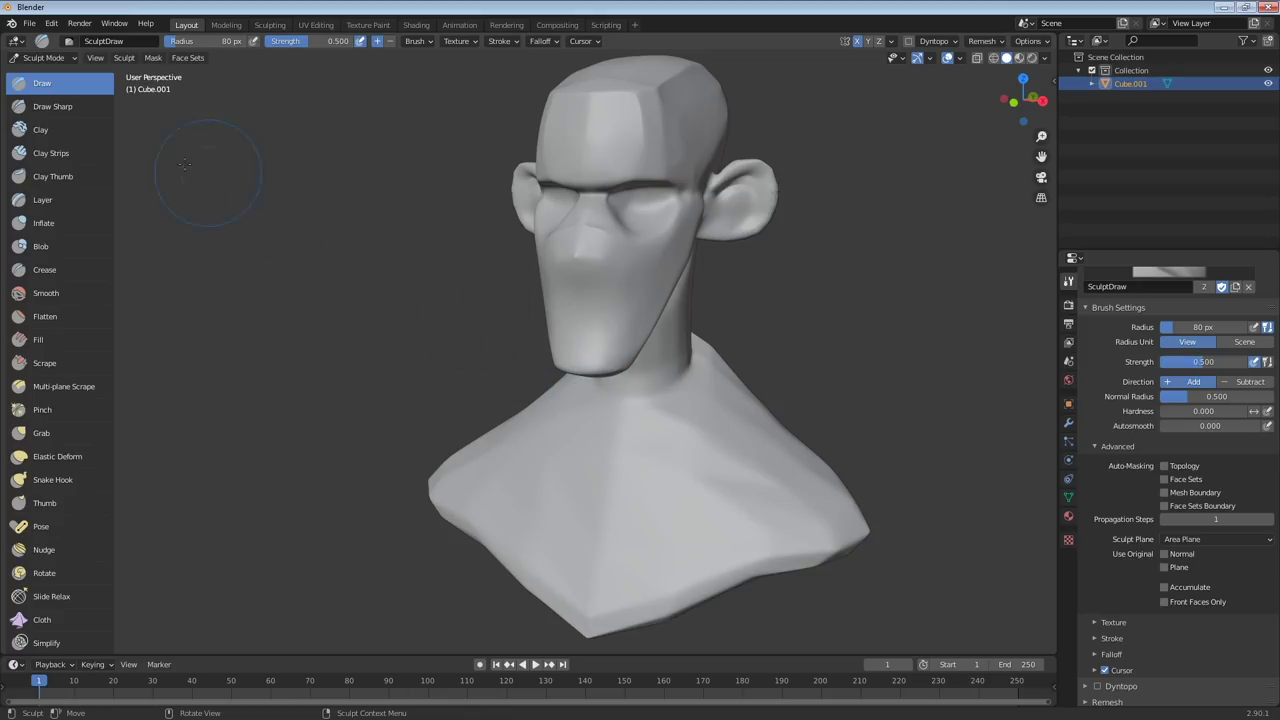
{"action": "left_click", "coordinate": [87, 108]}
{"action": "middle_click_drag", "start_coordinate": [674, 443], "coordinate": [664, 452]}
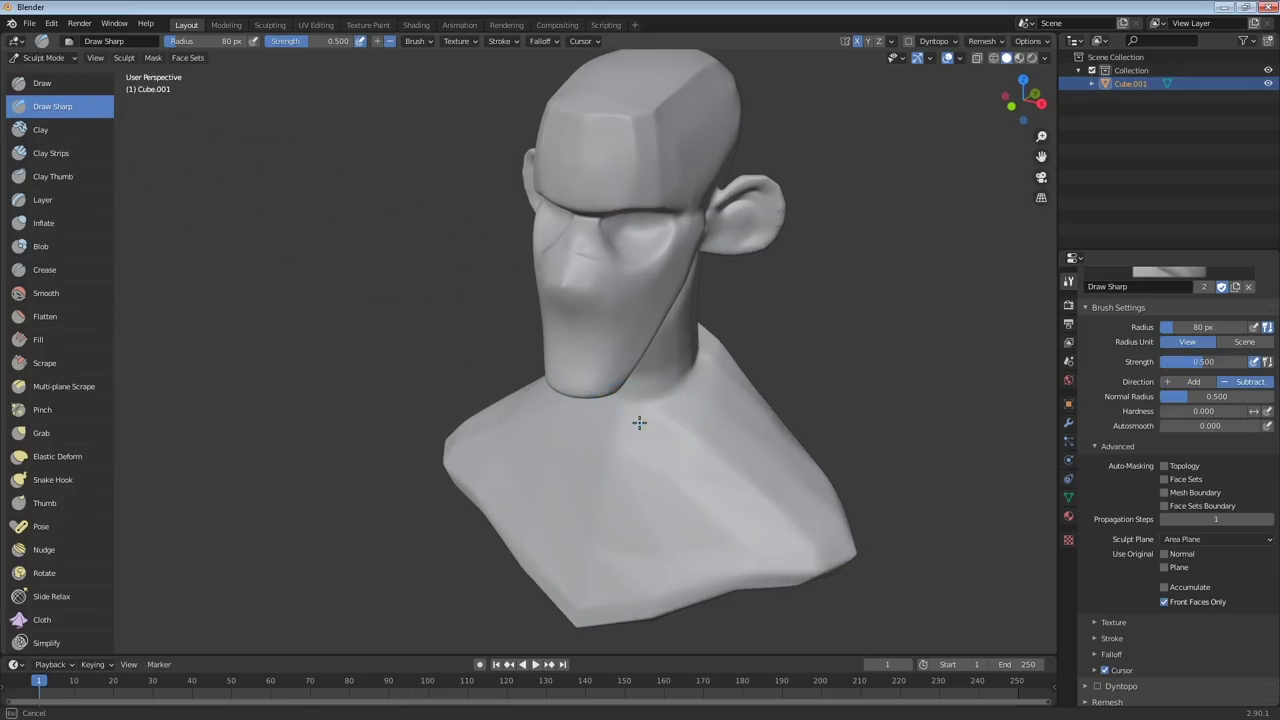
{"action": "middle_click_drag", "start_coordinate": [790, 510], "coordinate": [772, 442]}
{"action": "key", "text": "ctrl+z"}
{"action": "left_click_drag", "start_coordinate": [598, 422], "coordinate": [378, 487]}
{"action": "key", "text": "ctrl+z"}
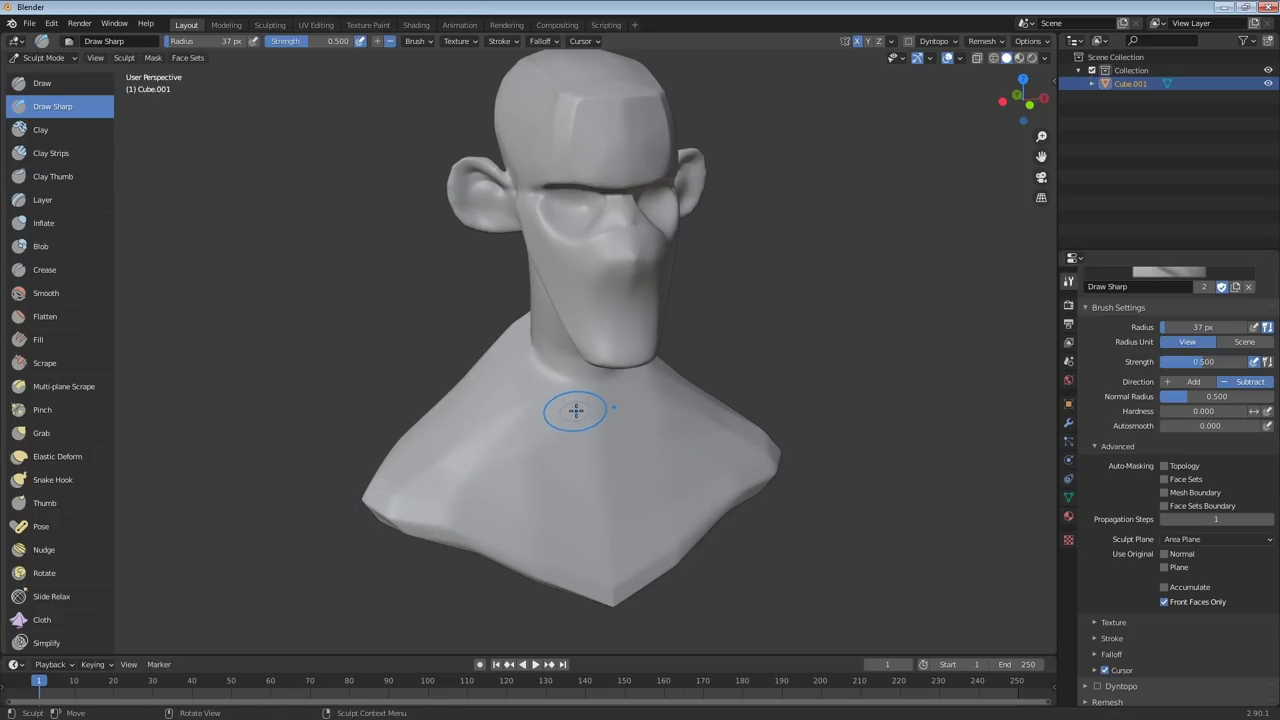
Carve the collarbone creases and the neck muscle lines down to the base of the throat with Draw Sharp
{"action": "mouse_move", "coordinate": [598, 427]}
{"action": "middle_mouse_down"}
{"action": "mouse_move", "coordinate": [694, 434]}
{"action": "mouse_move", "coordinate": [651, 440]}
{"action": "middle_mouse_up"}
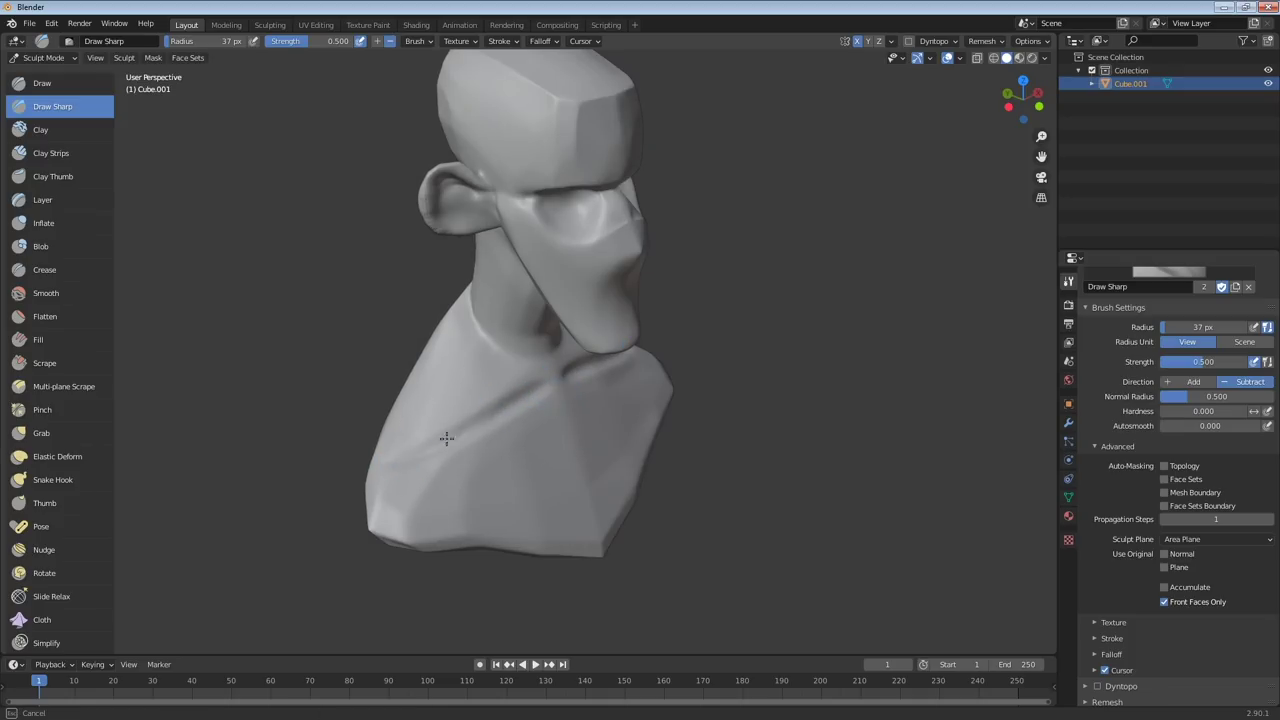
{"action": "mouse_move", "coordinate": [551, 367]}
{"action": "middle_mouse_down"}
{"action": "mouse_move", "coordinate": [640, 354]}
{"action": "mouse_move", "coordinate": [645, 281]}
{"action": "middle_mouse_up"}
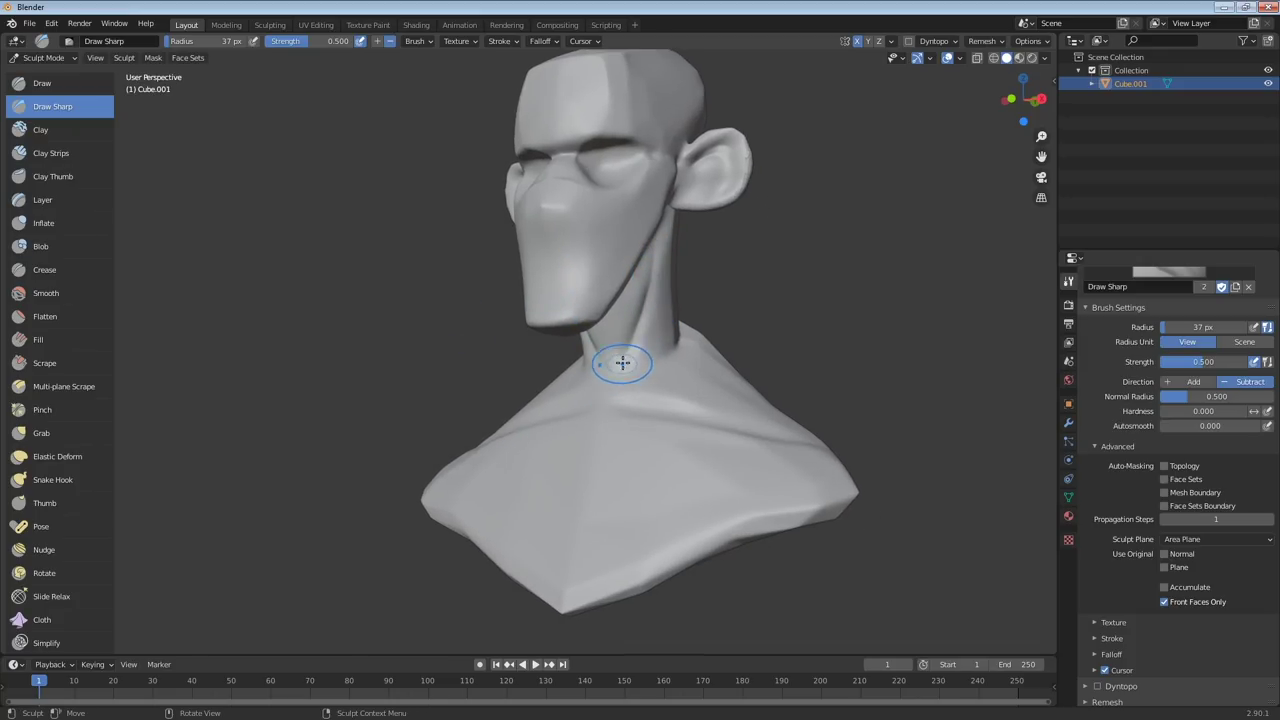
{"action": "mouse_move", "coordinate": [621, 365]}
{"action": "middle_mouse_down"}
{"action": "mouse_move", "coordinate": [611, 380]}
{"action": "mouse_move", "coordinate": [626, 397]}
{"action": "mouse_move", "coordinate": [607, 390]}
{"action": "mouse_move", "coordinate": [650, 350]}
{"action": "mouse_move", "coordinate": [639, 347]}
{"action": "middle_mouse_up"}
{"action": "middle_click_drag", "start_coordinate": [712, 217], "coordinate": [771, 323]}
{"action": "middle_click_drag", "start_coordinate": [605, 308], "coordinate": [605, 308]}
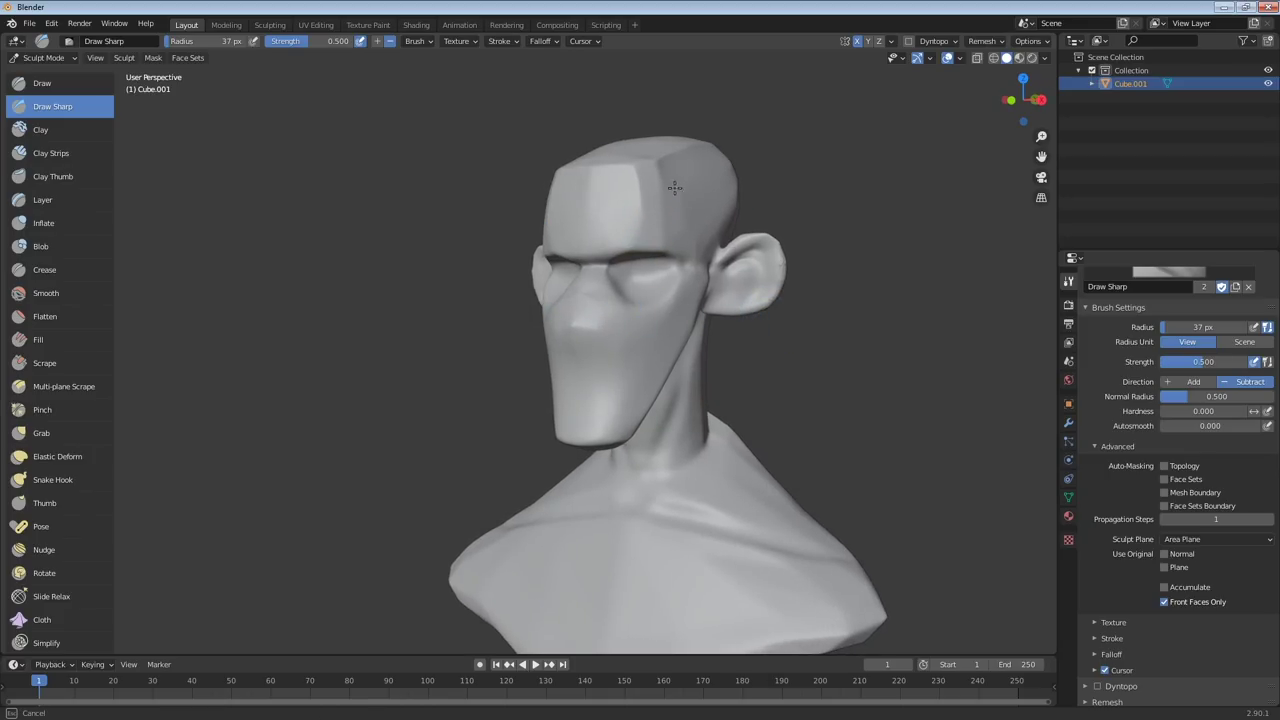
{"action": "scroll", "coordinate": [766, 350], "scroll_direction": "down", "scroll_amount": 2}
{"action": "mouse_move", "coordinate": [768, 352]}
{"action": "middle_mouse_down", "text": "shift"}
{"action": "mouse_move", "coordinate": [797, 285]}
{"action": "mouse_move", "coordinate": [777, 310]}
{"action": "middle_mouse_up", "text": "shift"}
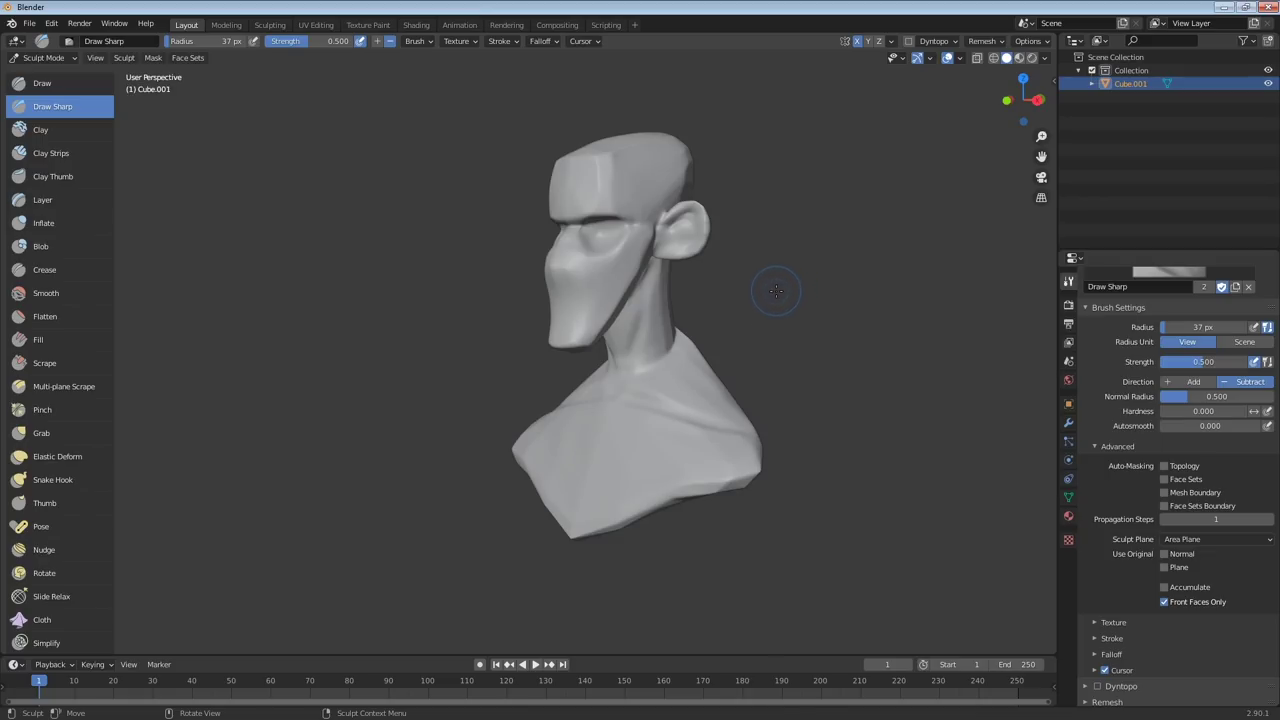
Switch to the Scrape brush with a 101 px radius and even out the back of the head and rear shoulder edge
{"action": "left_click", "coordinate": [60, 363]}
{"action": "middle_click_drag", "start_coordinate": [666, 349], "coordinate": [600, 437]}
{"action": "key", "text": "f"}
{"action": "left_click", "coordinate": [611, 455]}
{"action": "middle_click_drag", "start_coordinate": [611, 455], "coordinate": [570, 450]}
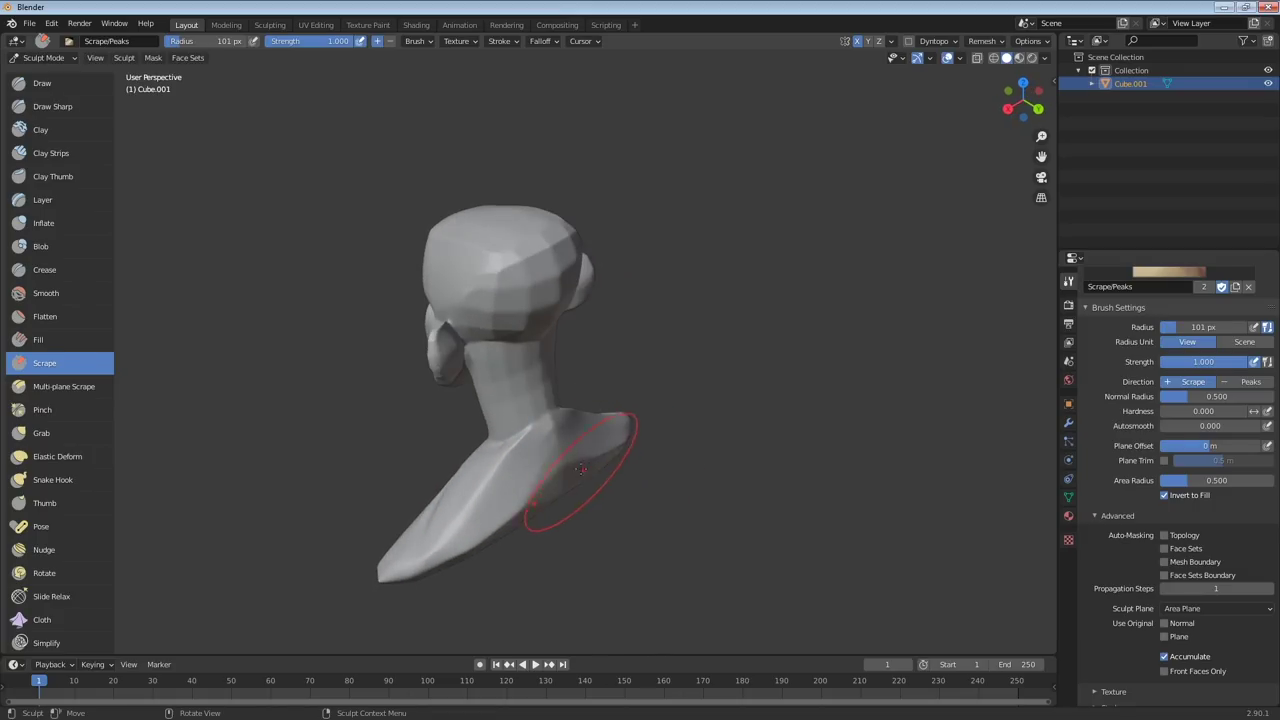
{"action": "left_click_drag", "start_coordinate": [530, 455], "coordinate": [536, 379]}
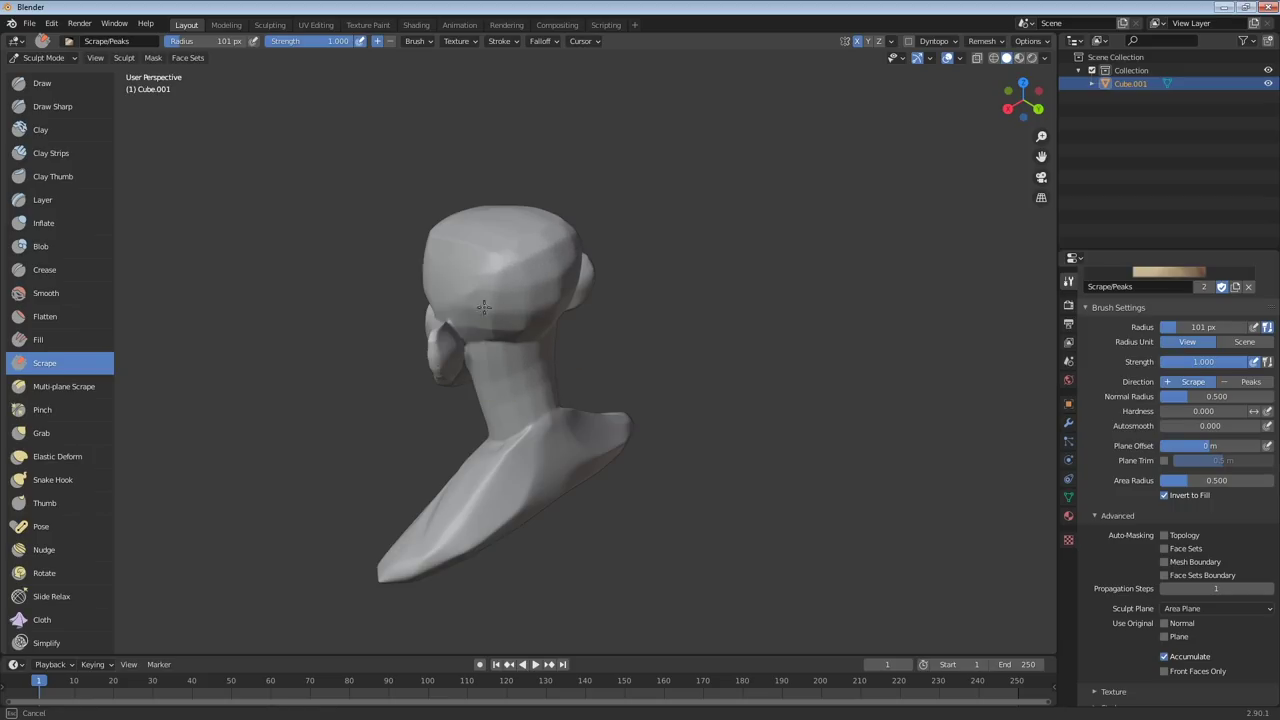
{"action": "left_click_drag", "start_coordinate": [523, 281], "coordinate": [524, 285]}
Even out the facets on the back of the neck and the rear of the shoulders
{"action": "middle_click_drag", "start_coordinate": [526, 300], "coordinate": [592, 280]}
{"action": "left_click_drag", "start_coordinate": [580, 455], "coordinate": [578, 432]}
{"action": "middle_click_drag", "start_coordinate": [613, 420], "coordinate": [548, 350]}
{"action": "left_click_drag", "start_coordinate": [576, 362], "coordinate": [540, 386]}
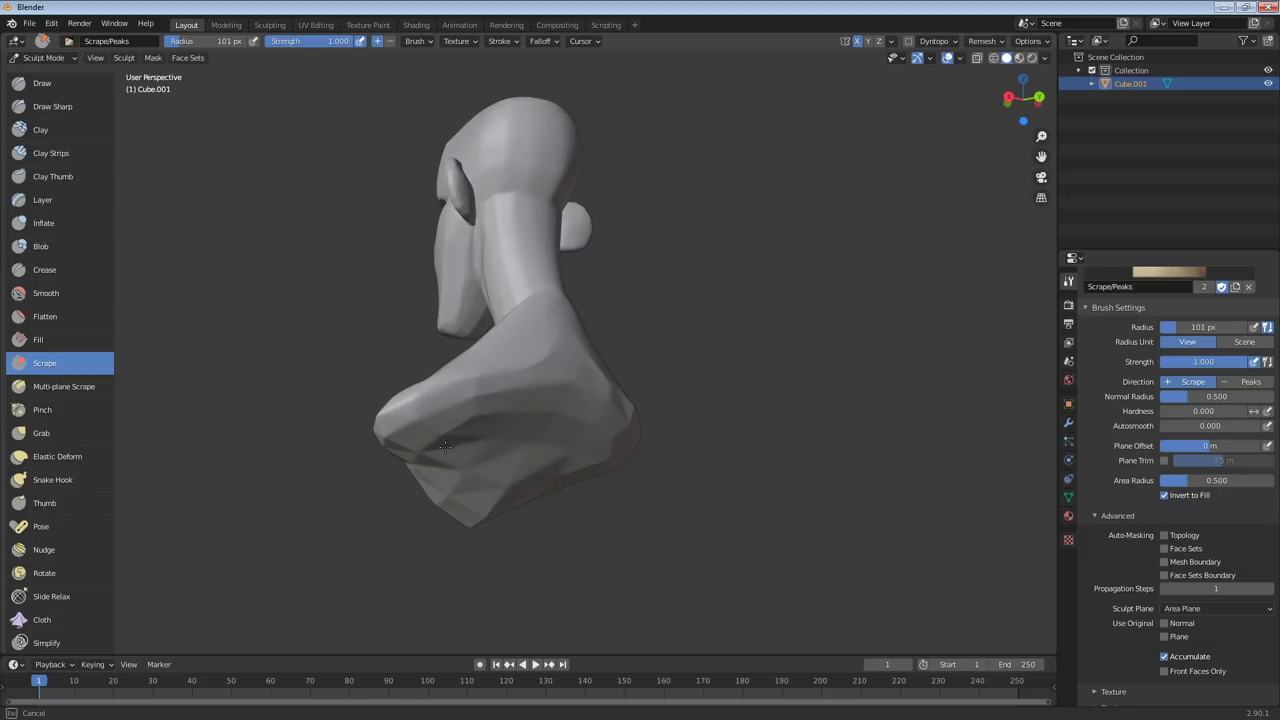
{"action": "mouse_move", "coordinate": [459, 460]}
{"action": "middle_mouse_down"}
{"action": "mouse_move", "coordinate": [806, 451]}
{"action": "mouse_move", "coordinate": [722, 421]}
{"action": "mouse_move", "coordinate": [609, 508]}
{"action": "middle_mouse_up"}
{"action": "mouse_move", "coordinate": [680, 423]}
{"action": "middle_mouse_down"}
{"action": "mouse_move", "coordinate": [718, 421]}
{"action": "mouse_move", "coordinate": [783, 357]}
{"action": "mouse_move", "coordinate": [757, 334]}
{"action": "mouse_move", "coordinate": [663, 375]}
{"action": "middle_mouse_up"}
Switch to Elastic Deform with a 75 px radius and reshape the transition from neck to shoulder
{"action": "left_click", "coordinate": [58, 456]}
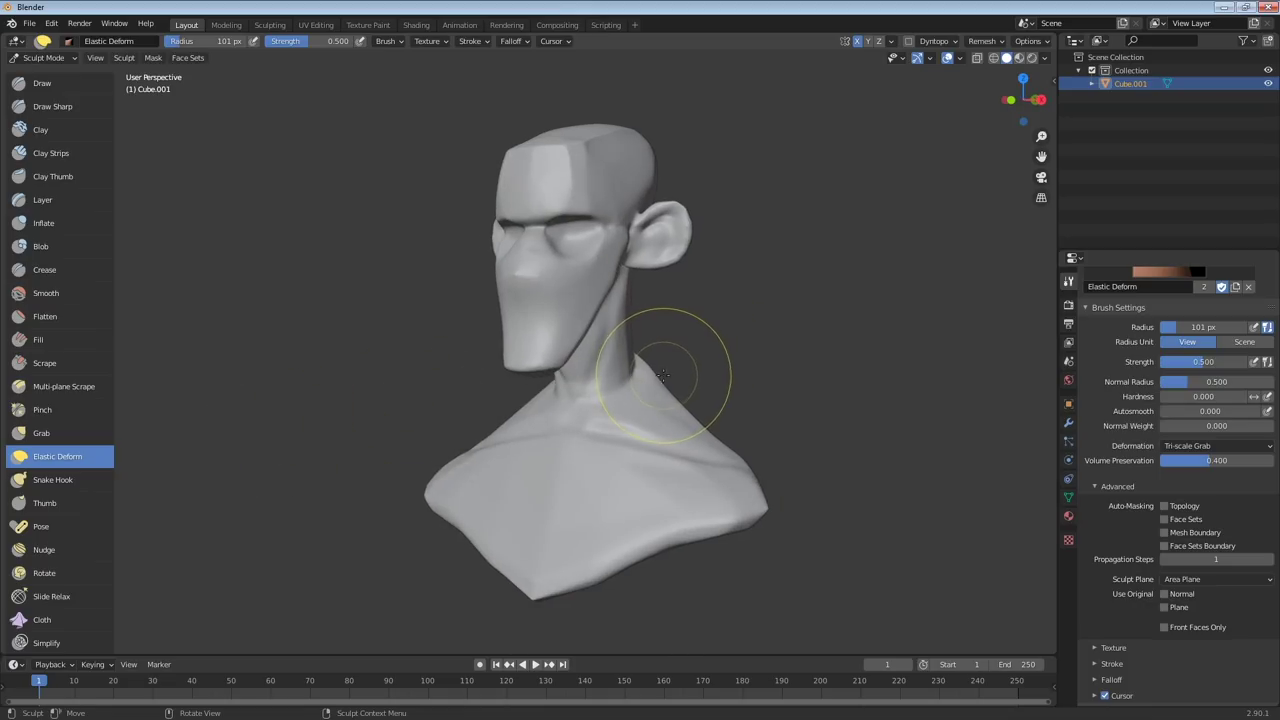
{"action": "key", "text": "f"}
{"action": "left_click", "coordinate": [650, 372]}
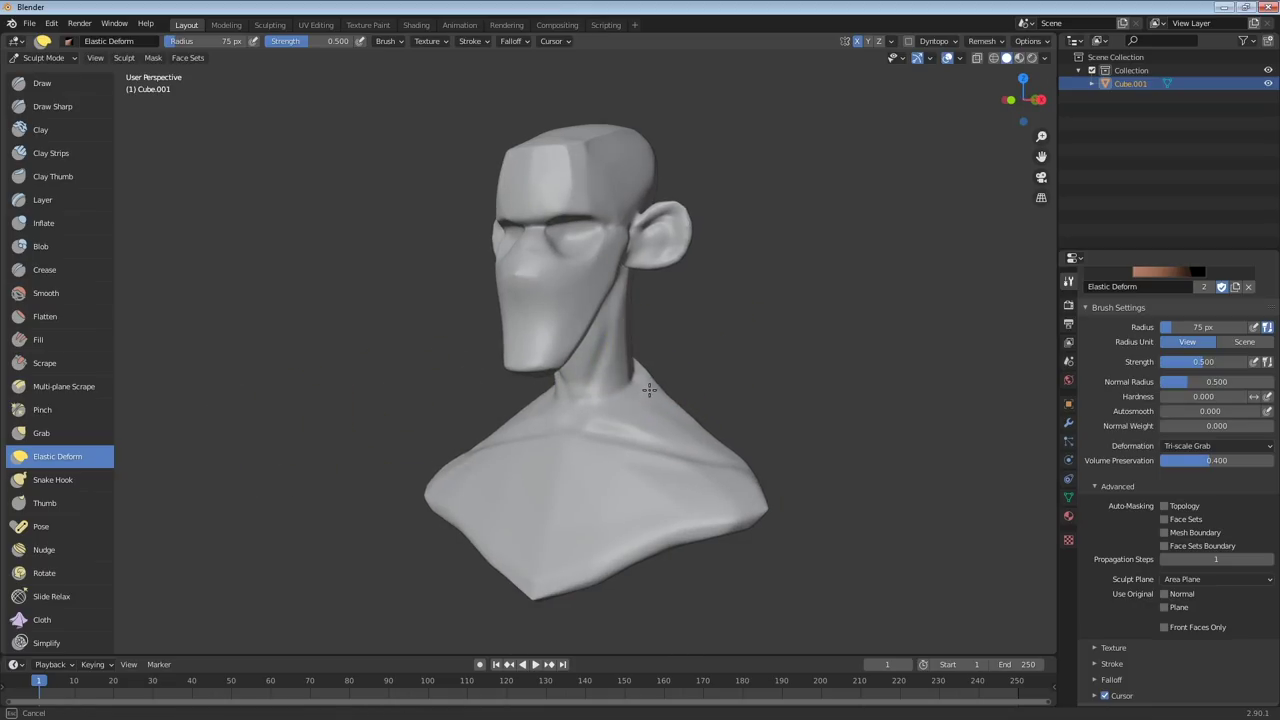
{"action": "mouse_move", "coordinate": [649, 390]}
{"action": "middle_mouse_down"}
{"action": "mouse_move", "coordinate": [651, 372]}
{"action": "mouse_move", "coordinate": [643, 395]}
{"action": "middle_mouse_up"}
{"action": "left_click_drag", "start_coordinate": [643, 395], "coordinate": [642, 407]}
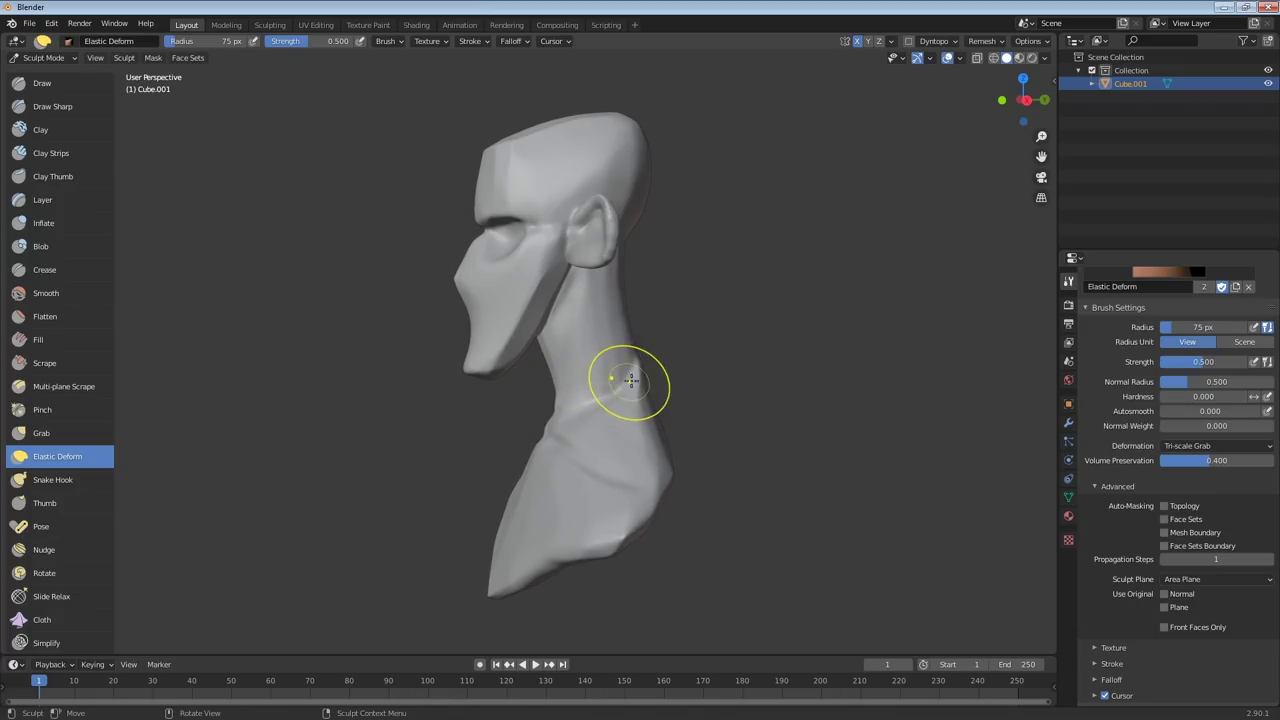
{"action": "middle_click_drag", "start_coordinate": [645, 395], "coordinate": [731, 371]}
Set the Elastic Deform radius to 94 px and adjust the slope of the shoulder
{"action": "key", "text": "f"}
{"action": "left_click", "coordinate": [650, 455]}
{"action": "key", "text": "f"}
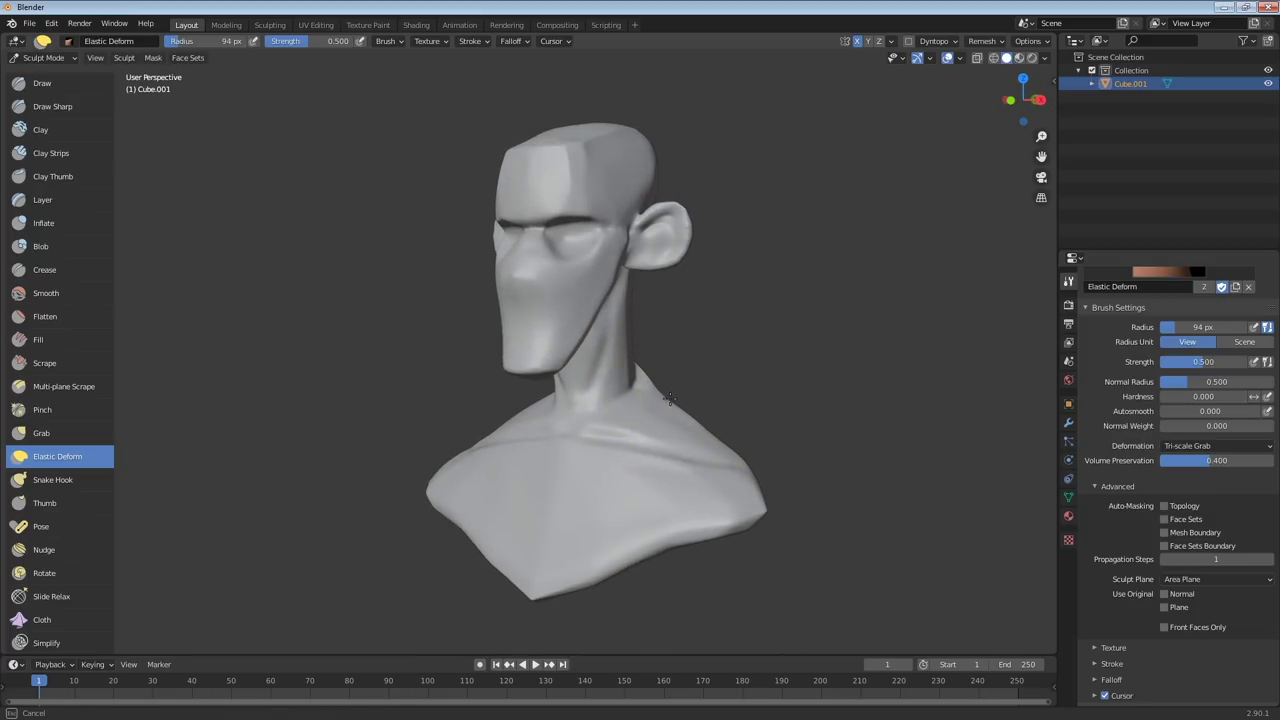
{"action": "left_click", "coordinate": [679, 390]}
Set the Elastic Deform radius to 59 px and refine the base of the neck where it meets the shoulder
{"action": "middle_click_drag", "start_coordinate": [663, 371], "coordinate": [653, 380]}
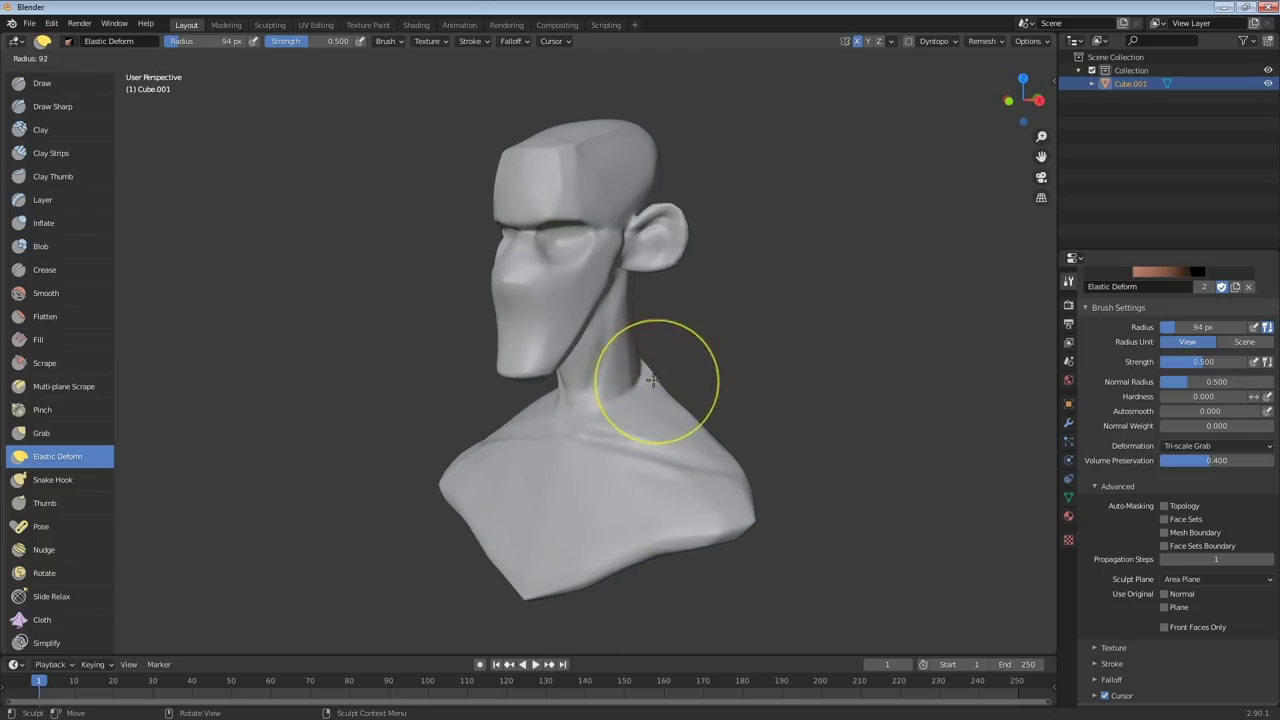
{"action": "left_click", "coordinate": [632, 384]}
{"action": "left_click_drag", "start_coordinate": [649, 370], "coordinate": [642, 381]}
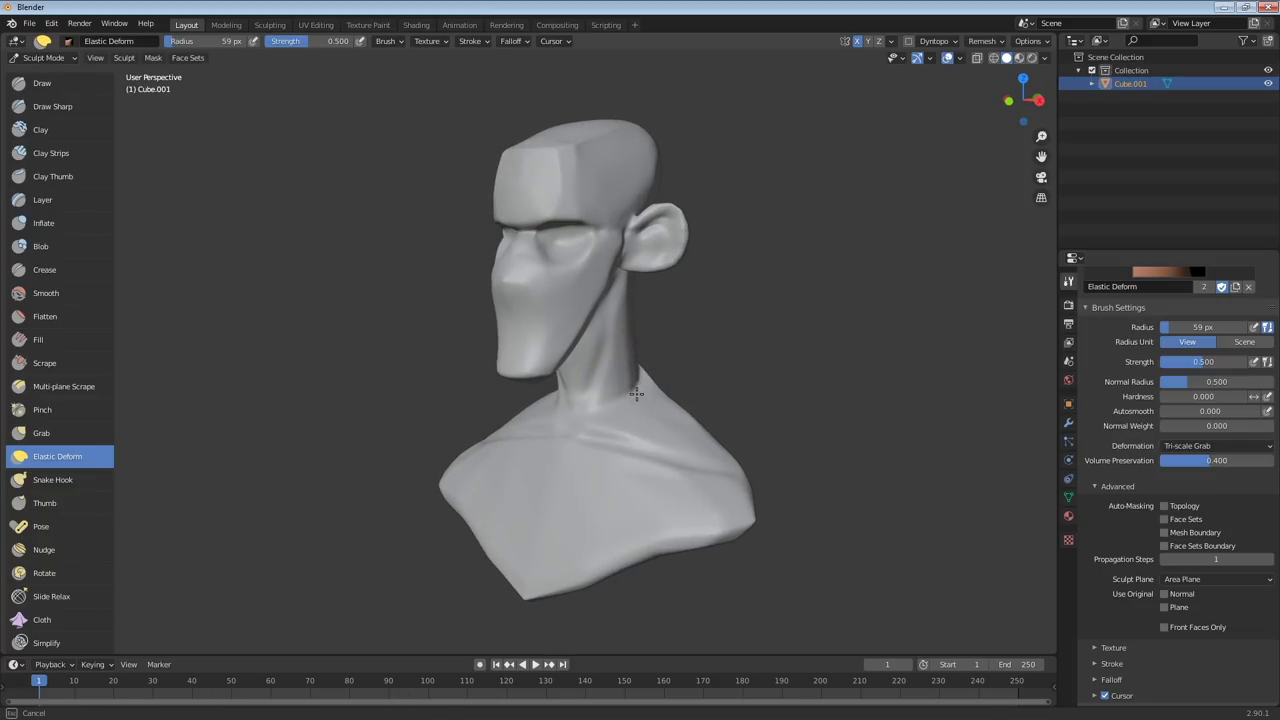
{"action": "mouse_move", "coordinate": [680, 413]}
{"action": "middle_mouse_down"}
{"action": "mouse_move", "coordinate": [648, 408]}
{"action": "mouse_move", "coordinate": [660, 480]}
{"action": "mouse_move", "coordinate": [686, 400]}
{"action": "mouse_move", "coordinate": [676, 457]}
{"action": "middle_mouse_up"}
Switch to the Scrape brush and plane down the outer shoulder and upper arm
{"action": "left_click", "coordinate": [44, 363]}
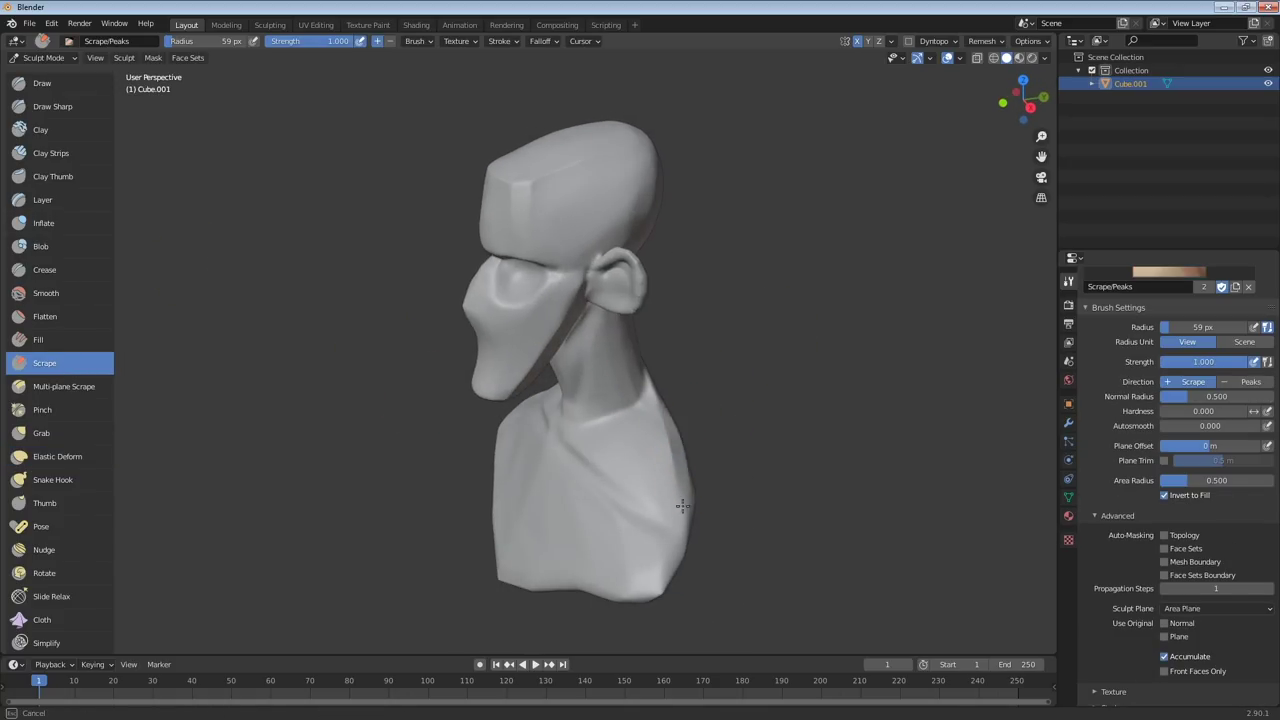
{"action": "left_click_drag", "start_coordinate": [676, 450], "coordinate": [662, 418]}
{"action": "mouse_move", "coordinate": [672, 458]}
{"action": "middle_mouse_down"}
{"action": "mouse_move", "coordinate": [755, 455]}
{"action": "mouse_move", "coordinate": [668, 466]}
{"action": "middle_mouse_up"}
{"action": "left_click_drag", "start_coordinate": [669, 503], "coordinate": [651, 507]}
Scrape the nose bridge and the protruding tip below it into one smooth plane down the face
{"action": "mouse_move", "coordinate": [650, 506]}
{"action": "middle_mouse_down"}
{"action": "mouse_move", "coordinate": [651, 423]}
{"action": "mouse_move", "coordinate": [623, 400]}
{"action": "mouse_move", "coordinate": [714, 360]}
{"action": "mouse_move", "coordinate": [677, 271]}
{"action": "mouse_move", "coordinate": [603, 271]}
{"action": "mouse_move", "coordinate": [628, 293]}
{"action": "mouse_move", "coordinate": [574, 300]}
{"action": "mouse_move", "coordinate": [586, 328]}
{"action": "middle_mouse_up"}
{"action": "scroll", "coordinate": [600, 306], "scroll_direction": "up", "scroll_amount": 3}
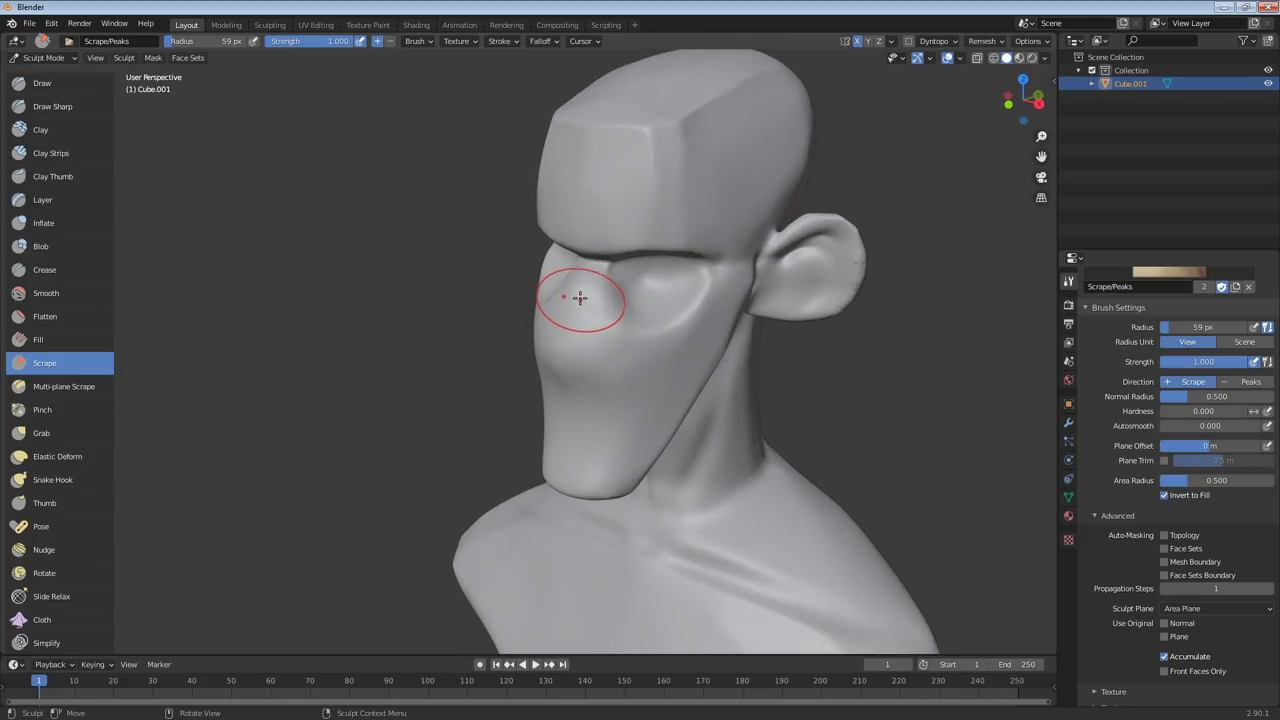
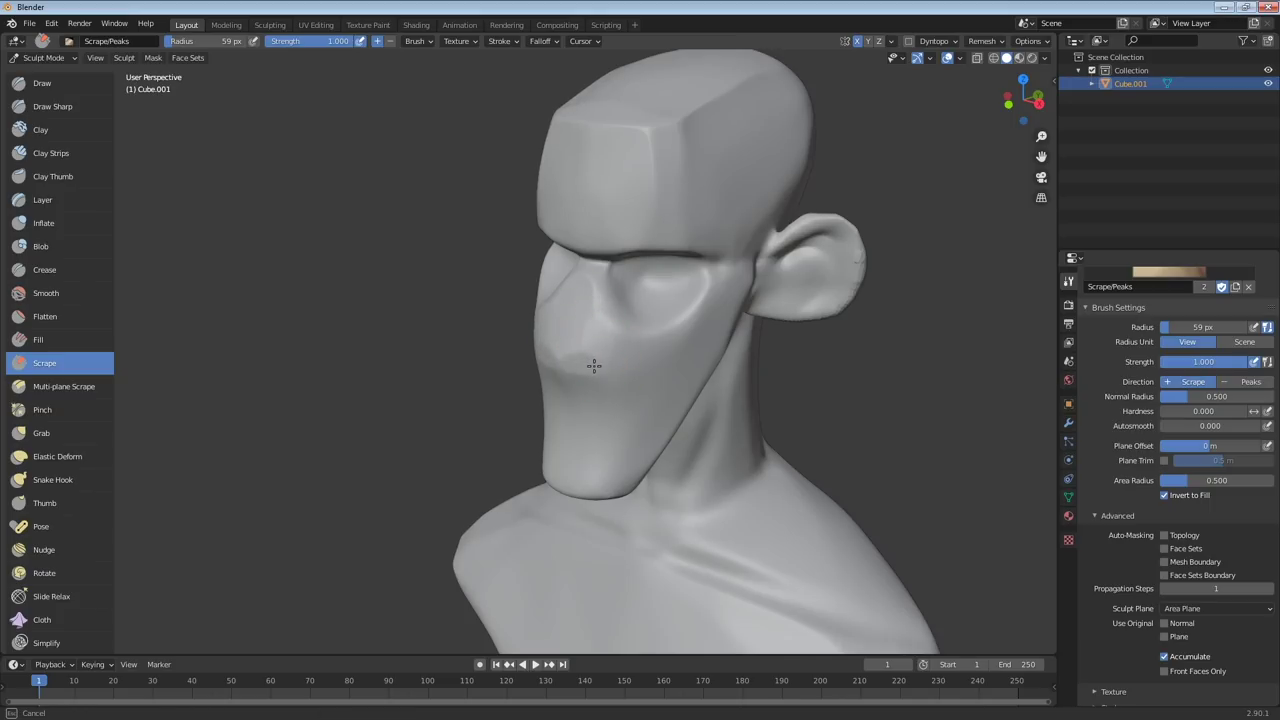
{"action": "mouse_move", "coordinate": [592, 339]}
{"action": "middle_mouse_down"}
{"action": "mouse_move", "coordinate": [674, 297]}
{"action": "mouse_move", "coordinate": [720, 317]}
{"action": "middle_mouse_up"}
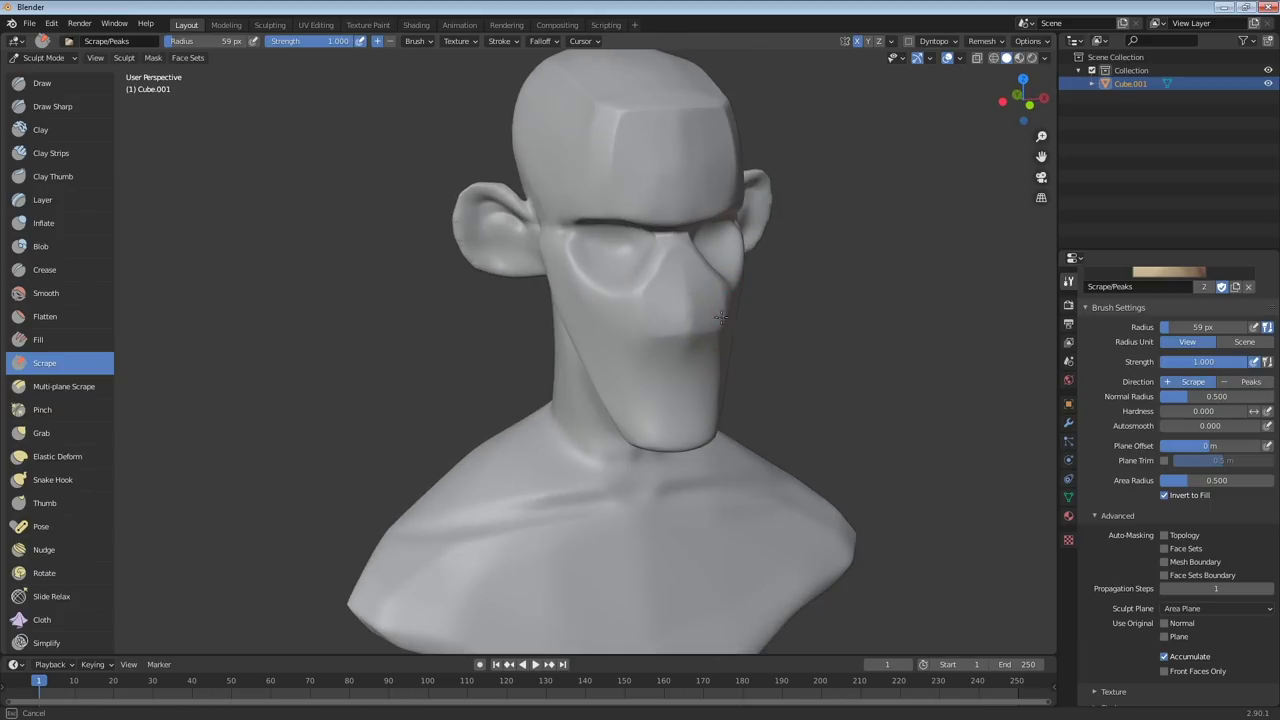
{"action": "mouse_move", "coordinate": [674, 314]}
{"action": "left_mouse_down"}
{"action": "mouse_move", "coordinate": [657, 327]}
{"action": "mouse_move", "coordinate": [649, 300]}
{"action": "left_mouse_up"}
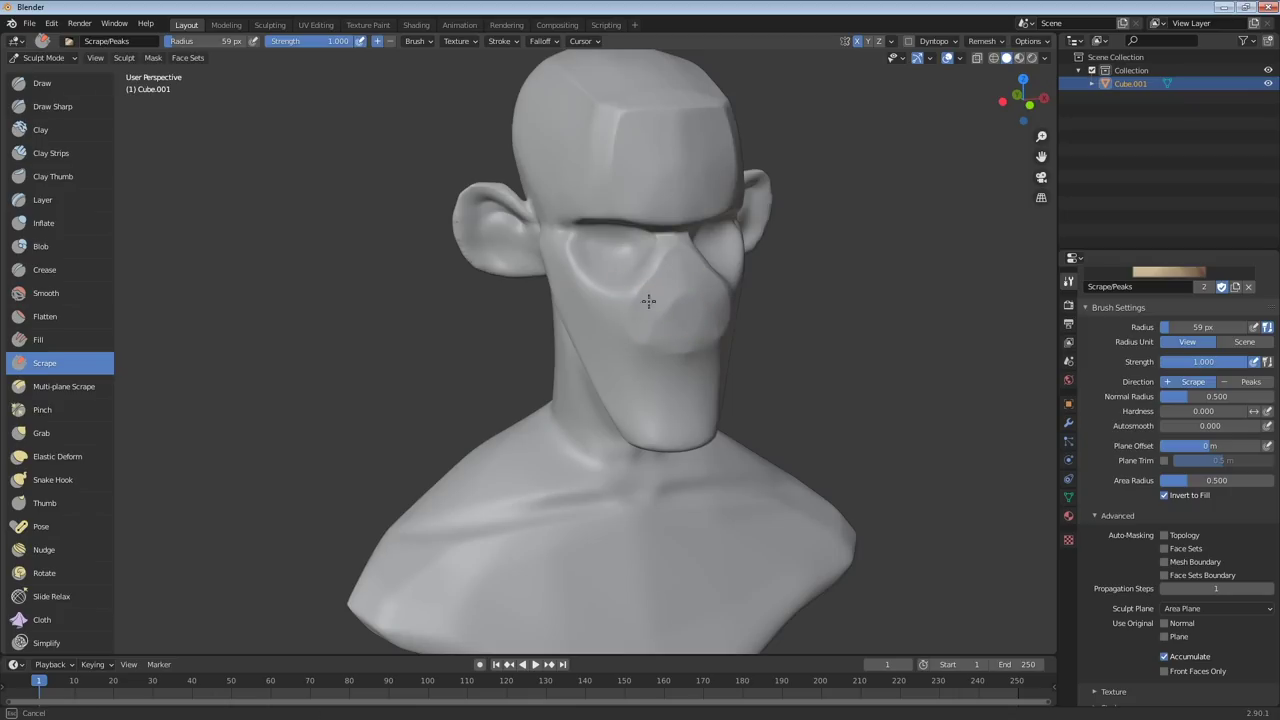
{"action": "left_click_drag", "start_coordinate": [690, 358], "coordinate": [662, 334]}
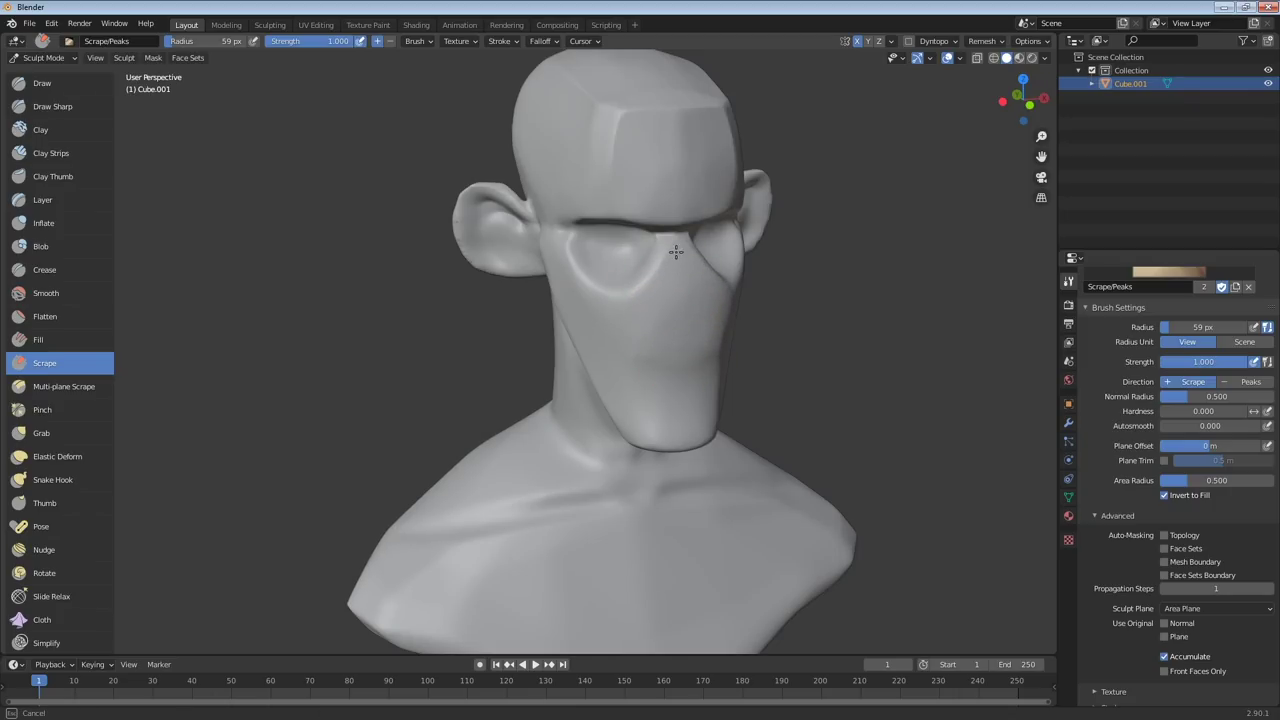
{"action": "middle_click_drag", "start_coordinate": [651, 346], "coordinate": [591, 294]}
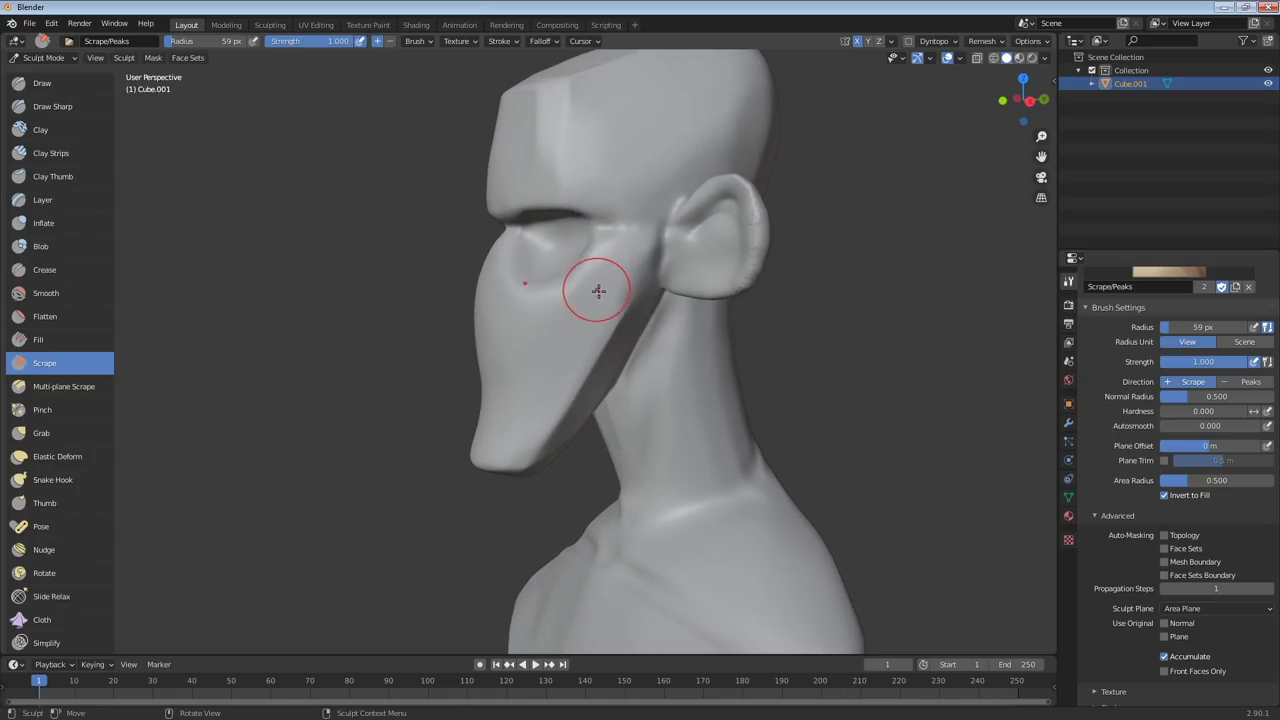
Switch to the Clay Strips brush and build up the front of the lower face above the chin
{"action": "left_click", "coordinate": [71, 153]}
{"action": "mouse_move", "coordinate": [563, 357]}
{"action": "middle_mouse_down"}
{"action": "mouse_move", "coordinate": [537, 389]}
{"action": "mouse_move", "coordinate": [631, 400]}
{"action": "middle_mouse_up"}
{"action": "mouse_move", "coordinate": [632, 398]}
{"action": "left_mouse_down"}
{"action": "mouse_move", "coordinate": [640, 432]}
{"action": "mouse_move", "coordinate": [658, 402]}
{"action": "mouse_move", "coordinate": [640, 385]}
{"action": "mouse_move", "coordinate": [634, 430]}
{"action": "mouse_move", "coordinate": [655, 425]}
{"action": "left_mouse_up"}
{"action": "middle_click_drag", "start_coordinate": [616, 391], "coordinate": [658, 357]}
{"action": "left_click_drag", "start_coordinate": [658, 357], "coordinate": [673, 342]}
{"action": "middle_click_drag", "start_coordinate": [708, 357], "coordinate": [606, 351]}
{"action": "left_click_drag", "start_coordinate": [606, 351], "coordinate": [668, 347]}
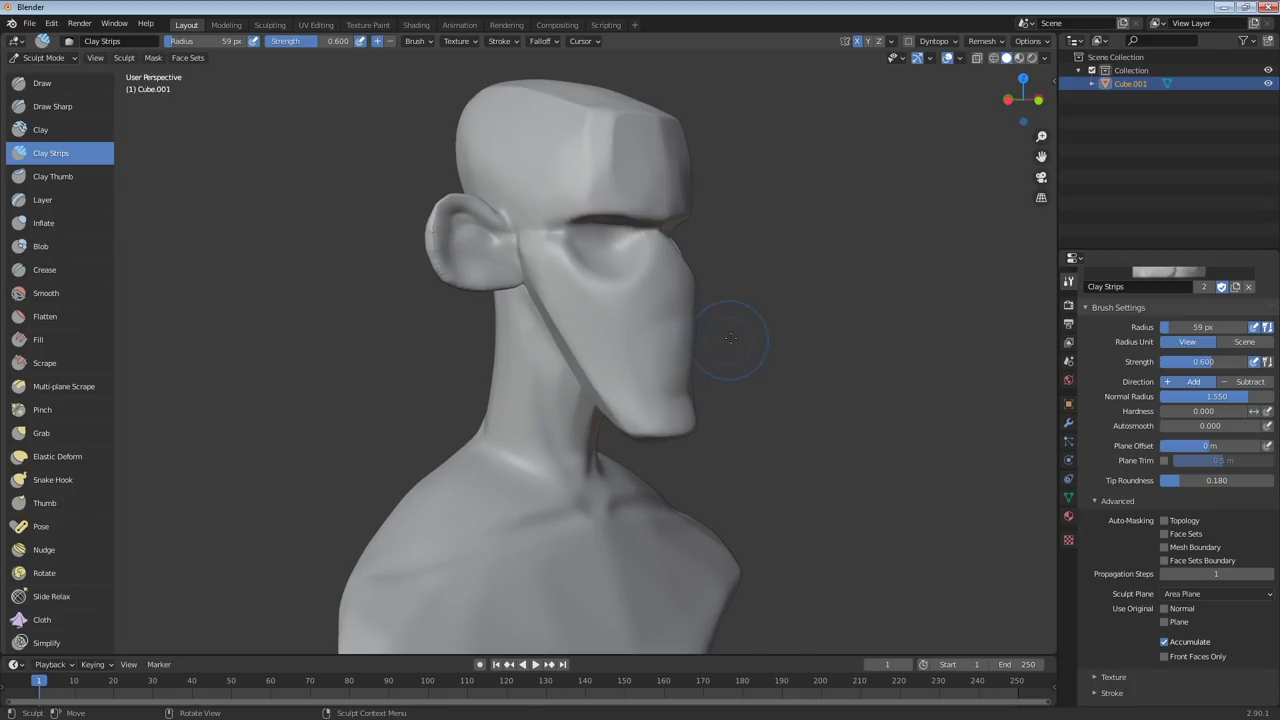
Fill out the muzzle profile between the nose area and the chin with more clay strips
{"action": "middle_click_drag", "start_coordinate": [731, 338], "coordinate": [686, 329]}
{"action": "mouse_move", "coordinate": [686, 329]}
{"action": "left_mouse_down"}
{"action": "mouse_move", "coordinate": [655, 400]}
{"action": "mouse_move", "coordinate": [663, 366]}
{"action": "left_mouse_up"}
{"action": "mouse_move", "coordinate": [663, 366]}
{"action": "middle_mouse_down"}
{"action": "mouse_move", "coordinate": [583, 351]}
{"action": "mouse_move", "coordinate": [601, 360]}
{"action": "middle_mouse_up"}
{"action": "middle_click_drag", "start_coordinate": [452, 362], "coordinate": [494, 373]}
Set the brush radius to 130 px, switch to Grab and pull the muzzle profile forward above the chin
{"action": "key", "text": "f"}
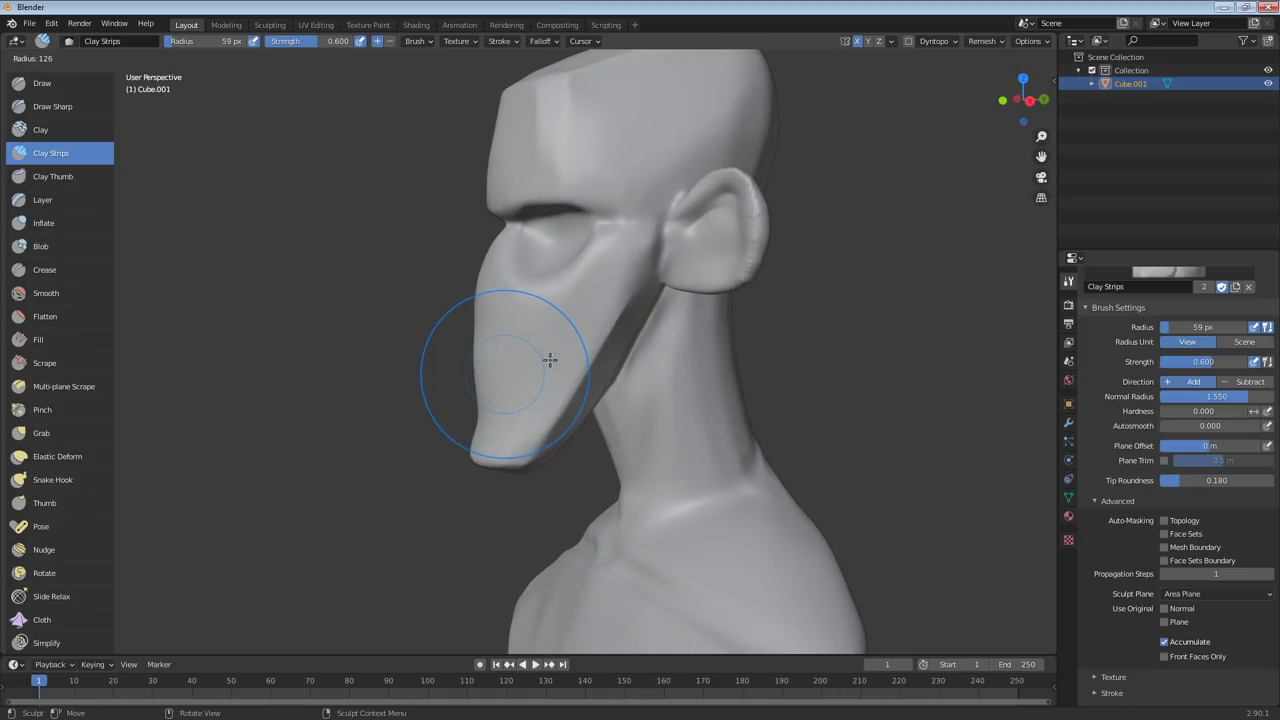
{"action": "left_click", "coordinate": [523, 366]}
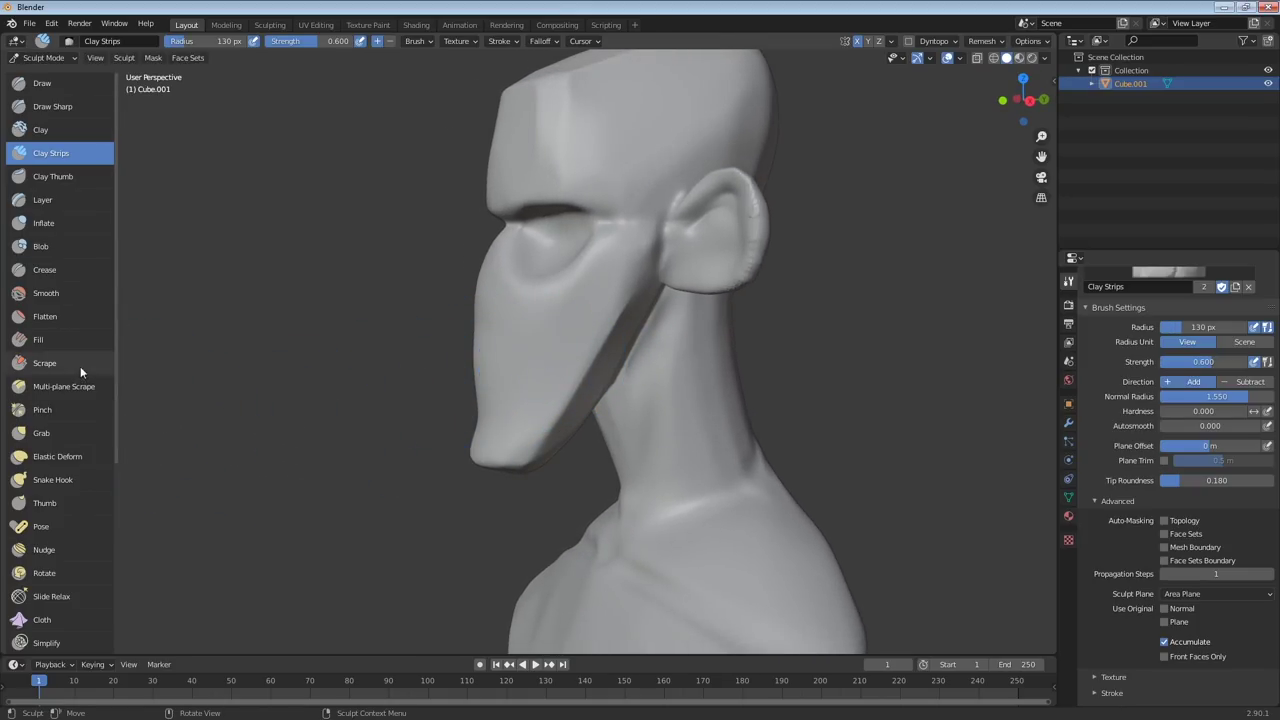
{"action": "left_click", "coordinate": [75, 434]}
{"action": "mouse_move", "coordinate": [481, 386]}
{"action": "left_mouse_down"}
{"action": "mouse_move", "coordinate": [477, 397]}
{"action": "mouse_move", "coordinate": [480, 361]}
{"action": "left_mouse_up"}
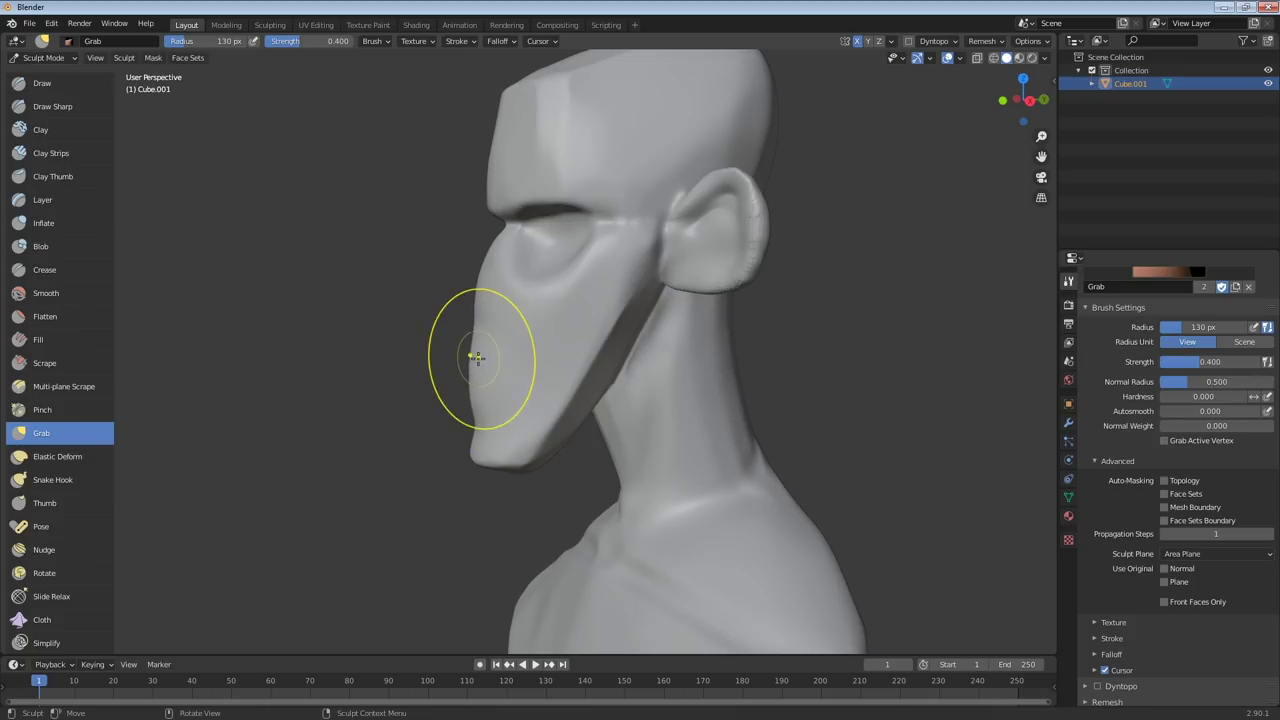
{"action": "mouse_move", "coordinate": [501, 371]}
{"action": "middle_mouse_down"}
{"action": "mouse_move", "coordinate": [620, 323]}
{"action": "mouse_move", "coordinate": [514, 149]}
{"action": "middle_mouse_up"}
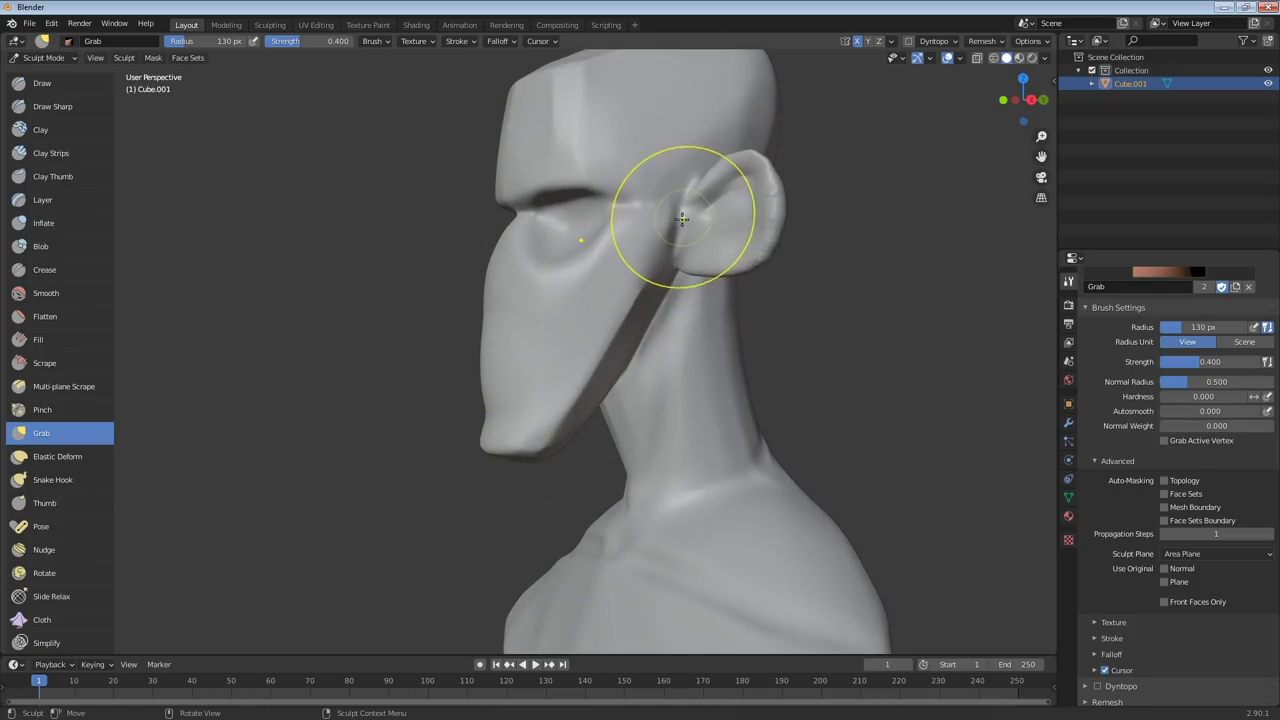
Adjust the cheek and jaw contour below the ear with Grab and set its radius to 51 px
{"action": "middle_click_drag", "start_coordinate": [686, 271], "coordinate": [704, 137]}
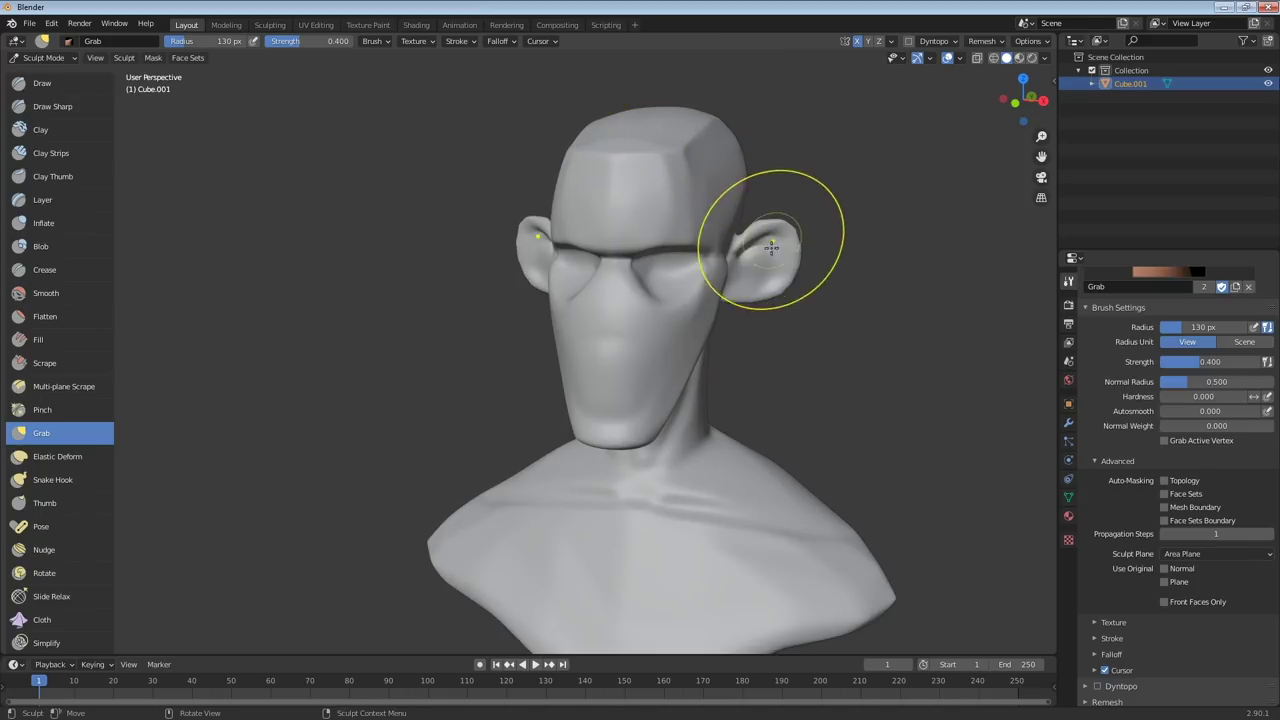
{"action": "middle_click_drag", "start_coordinate": [771, 240], "coordinate": [770, 224]}
{"action": "left_click_drag", "start_coordinate": [697, 329], "coordinate": [696, 330]}
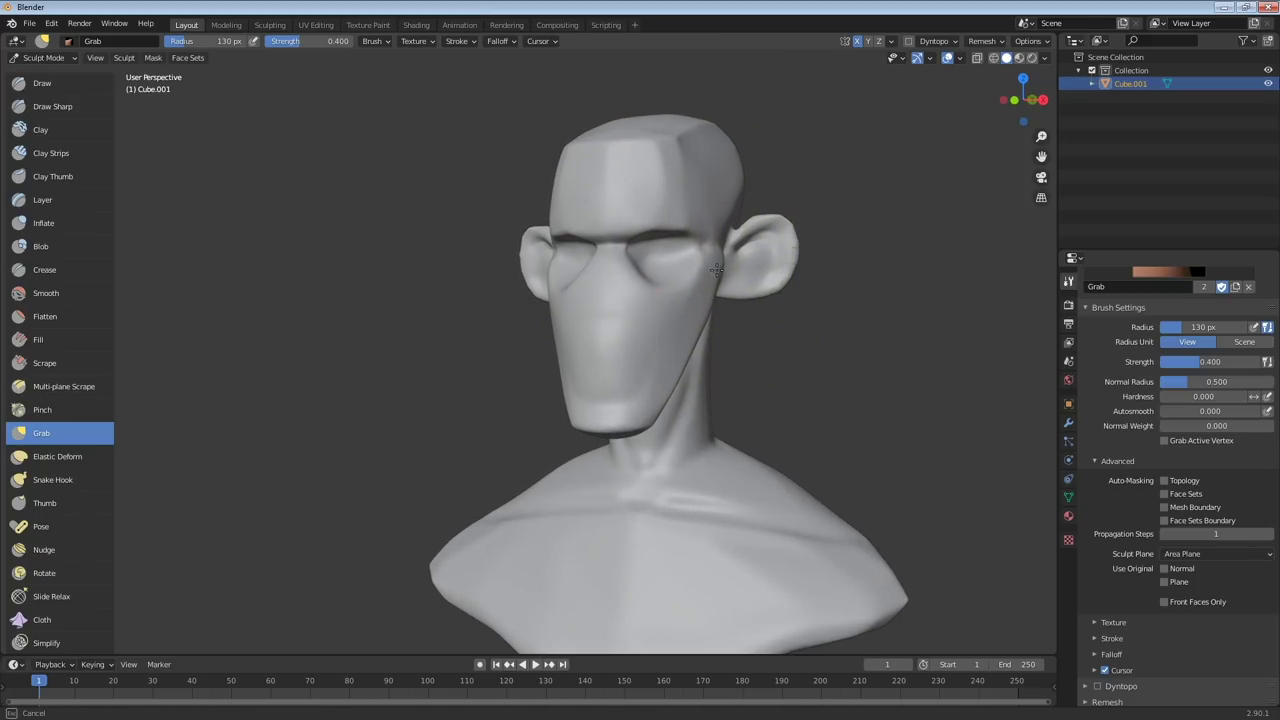
{"action": "mouse_move", "coordinate": [717, 270]}
{"action": "middle_mouse_down"}
{"action": "mouse_move", "coordinate": [756, 298]}
{"action": "mouse_move", "coordinate": [708, 297]}
{"action": "middle_mouse_up"}
{"action": "key", "text": "f"}
{"action": "left_click", "coordinate": [752, 296]}
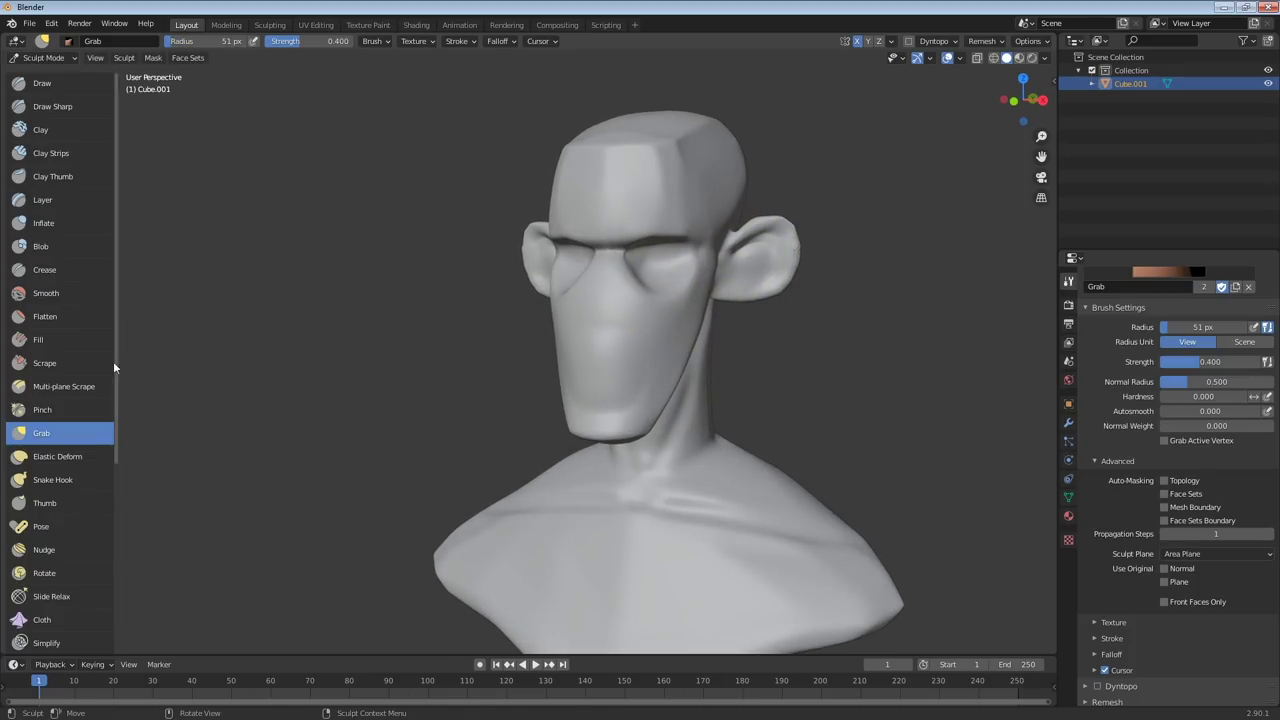
Move from the Scrape brush to Draw Sharp with a 48 px radius and refine the inner folds of the ear
{"action": "left_click", "coordinate": [40, 363]}
{"action": "mouse_move", "coordinate": [645, 275]}
{"action": "middle_mouse_down"}
{"action": "mouse_move", "coordinate": [654, 314]}
{"action": "mouse_move", "coordinate": [634, 343]}
{"action": "mouse_move", "coordinate": [665, 405]}
{"action": "mouse_move", "coordinate": [676, 330]}
{"action": "mouse_move", "coordinate": [688, 345]}
{"action": "mouse_move", "coordinate": [705, 333]}
{"action": "middle_mouse_up"}
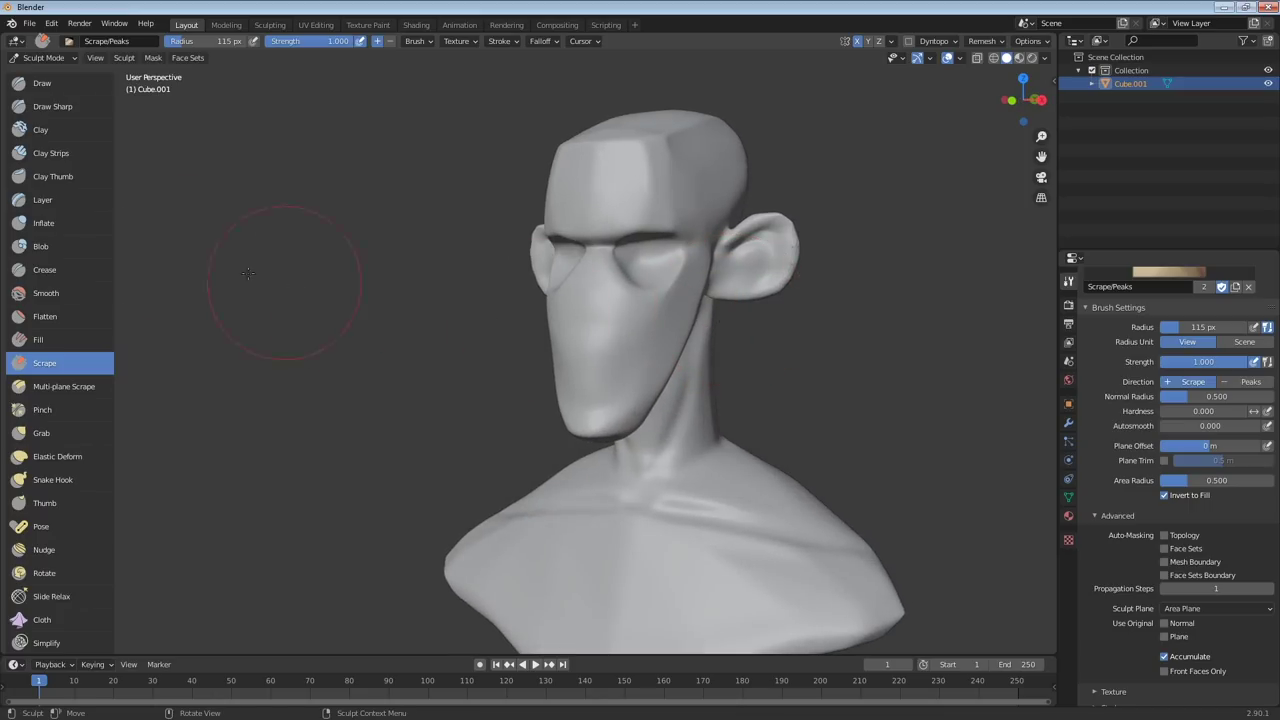
{"action": "left_click", "coordinate": [52, 106]}
{"action": "scroll", "coordinate": [870, 230], "scroll_direction": "up", "scroll_amount": 3}
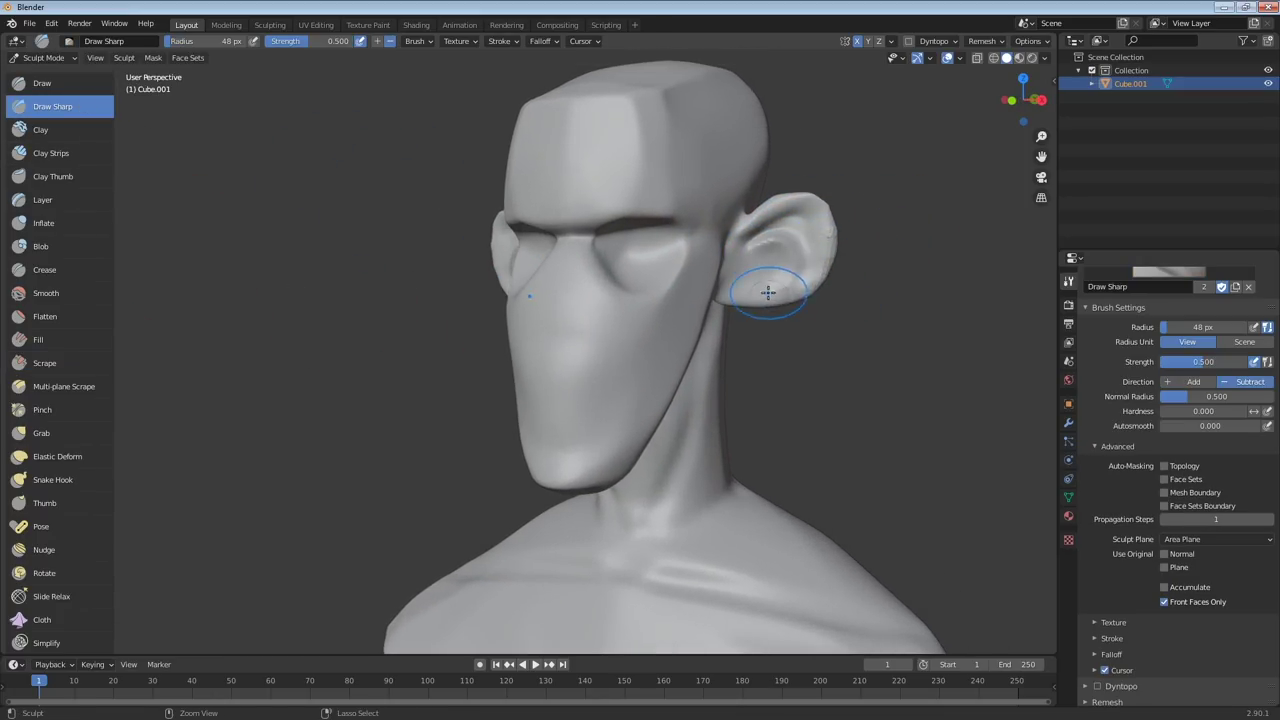
{"action": "middle_click_drag", "start_coordinate": [768, 291], "coordinate": [756, 250]}
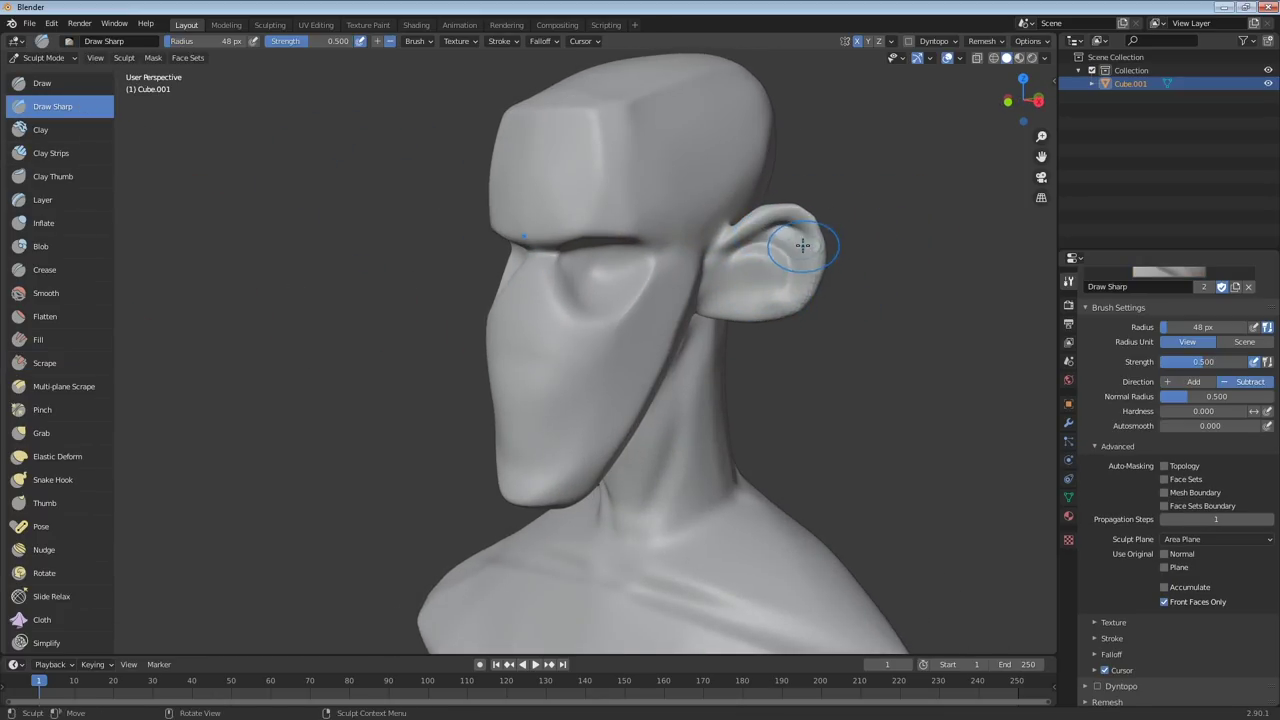
{"action": "mouse_move", "coordinate": [784, 231]}
{"action": "middle_mouse_down"}
{"action": "mouse_move", "coordinate": [318, 345]}
{"action": "mouse_move", "coordinate": [322, 372]}
{"action": "mouse_move", "coordinate": [566, 294]}
{"action": "mouse_move", "coordinate": [739, 291]}
{"action": "mouse_move", "coordinate": [771, 266]}
{"action": "middle_mouse_up"}
Reshape the outer rim and lobe of the ears with the Grab brush, adjusting its radius between 131 and 89 px
{"action": "key", "text": "g"}
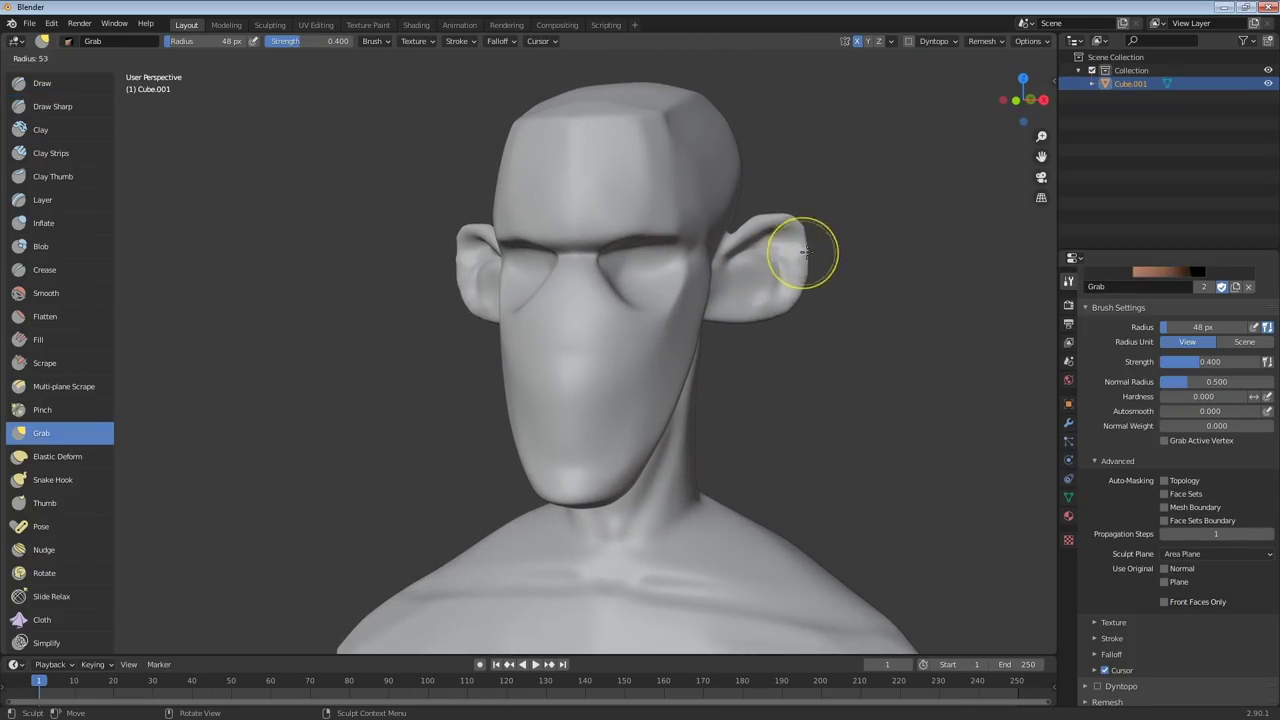
{"action": "key", "text": "f"}
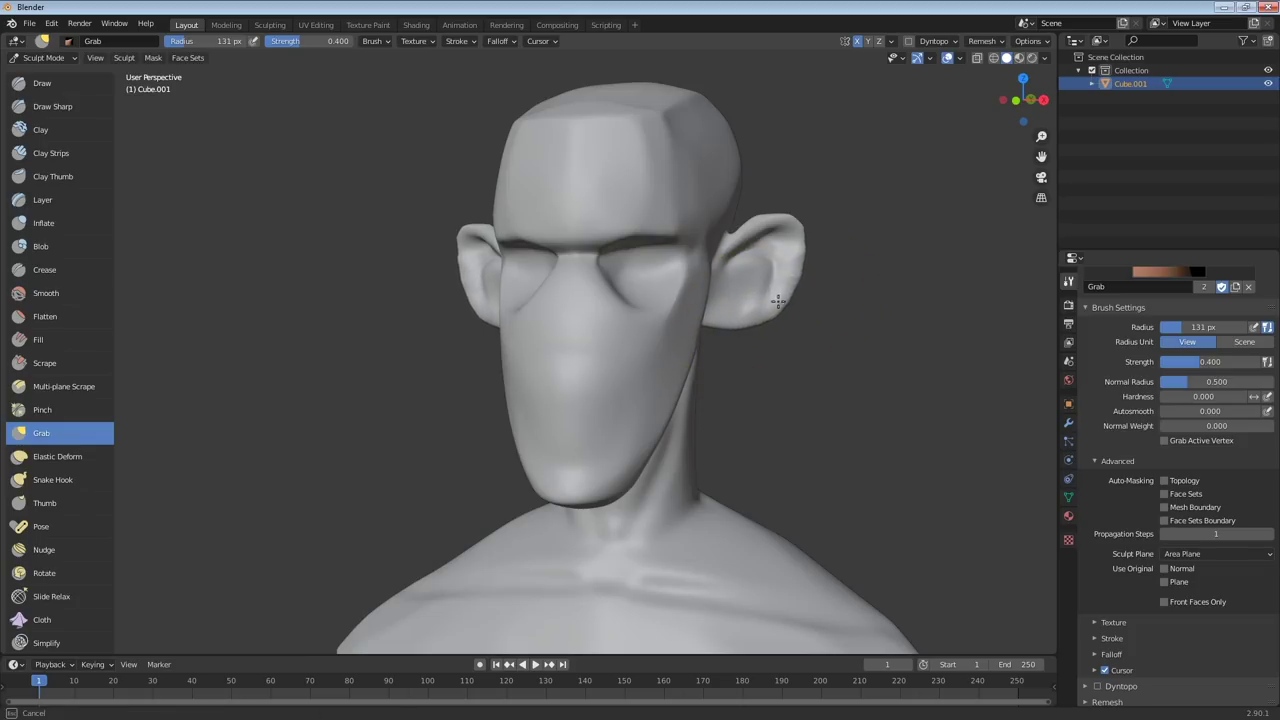
{"action": "left_click", "coordinate": [783, 220]}
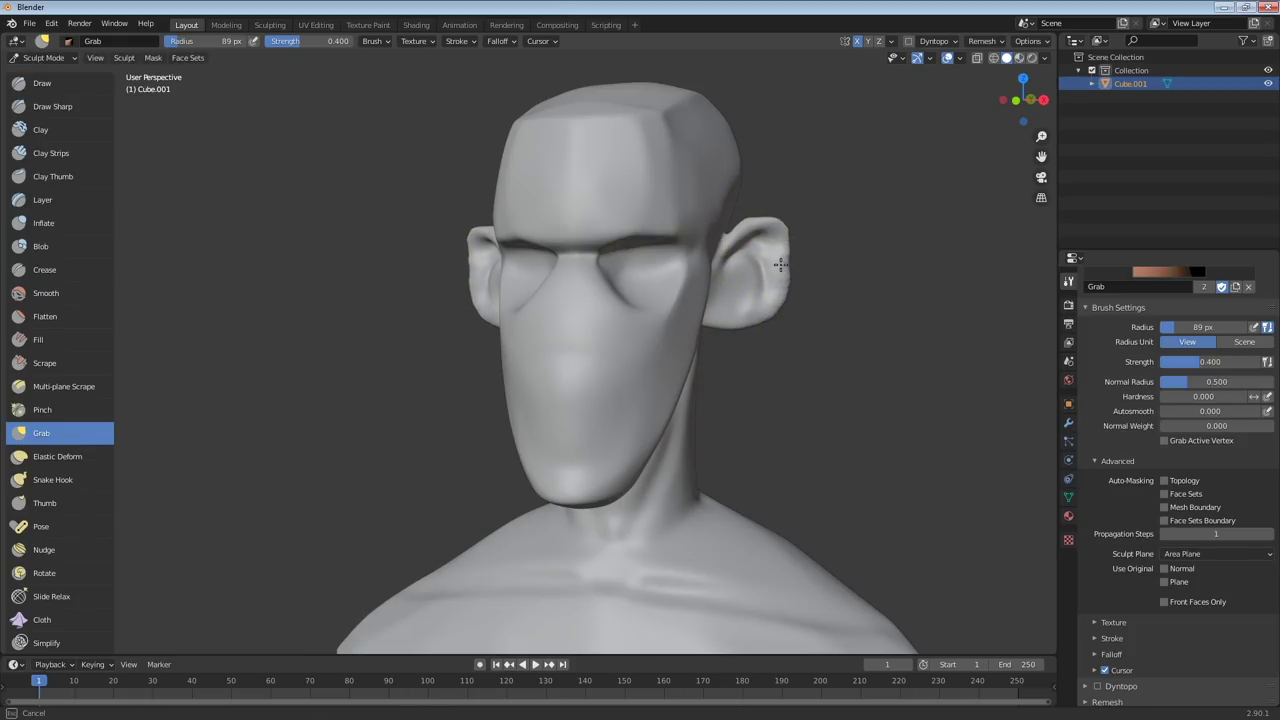
{"action": "mouse_move", "coordinate": [792, 263]}
{"action": "middle_mouse_down"}
{"action": "mouse_move", "coordinate": [610, 335]}
{"action": "mouse_move", "coordinate": [762, 286]}
{"action": "middle_mouse_up"}
{"action": "key", "text": "f"}
{"action": "left_click", "coordinate": [601, 330]}
{"action": "left_click_drag", "start_coordinate": [778, 236], "coordinate": [779, 236]}
Deepen the crease inside the ear with Draw Sharp at 61 px and adjust the ear's shape with Grab
{"action": "mouse_move", "coordinate": [779, 236]}
{"action": "middle_mouse_down"}
{"action": "mouse_move", "coordinate": [783, 254]}
{"action": "mouse_move", "coordinate": [773, 251]}
{"action": "mouse_move", "coordinate": [811, 229]}
{"action": "mouse_move", "coordinate": [757, 244]}
{"action": "mouse_move", "coordinate": [850, 268]}
{"action": "mouse_move", "coordinate": [783, 262]}
{"action": "mouse_move", "coordinate": [819, 251]}
{"action": "middle_mouse_up"}
{"action": "scroll", "coordinate": [625, 252], "scroll_direction": "up", "scroll_amount": 2}
{"action": "left_click", "coordinate": [52, 106]}
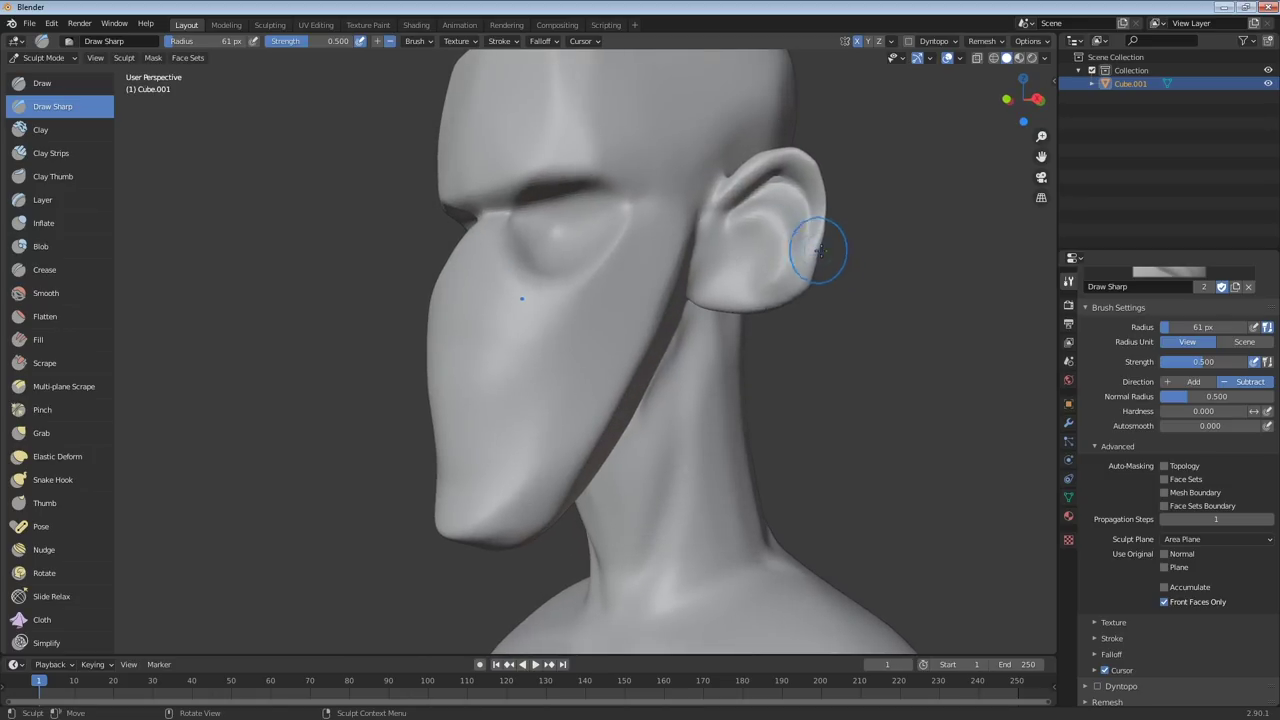
{"action": "left_click", "coordinate": [41, 432]}
{"action": "mouse_move", "coordinate": [818, 246]}
{"action": "middle_mouse_down"}
{"action": "mouse_move", "coordinate": [770, 308]}
{"action": "mouse_move", "coordinate": [740, 280]}
{"action": "mouse_move", "coordinate": [715, 279]}
{"action": "mouse_move", "coordinate": [681, 314]}
{"action": "mouse_move", "coordinate": [718, 388]}
{"action": "mouse_move", "coordinate": [752, 329]}
{"action": "middle_mouse_up"}
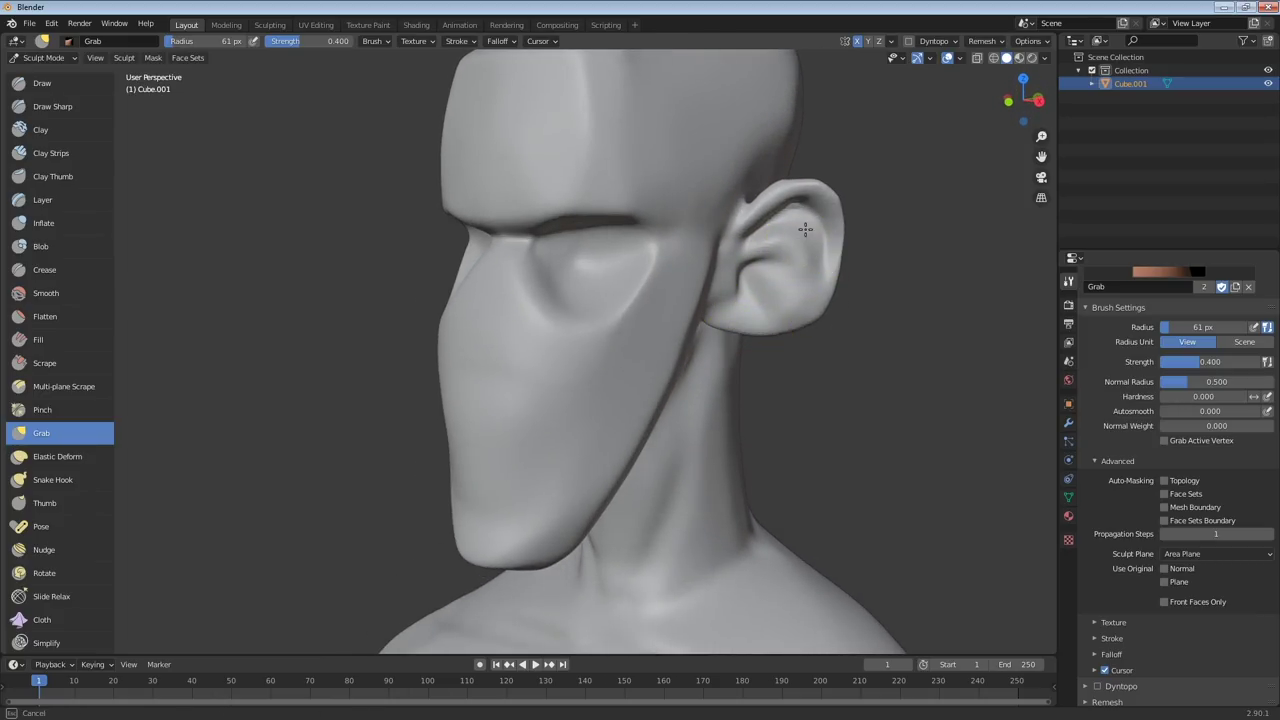
{"action": "middle_click_drag", "start_coordinate": [818, 249], "coordinate": [870, 238]}
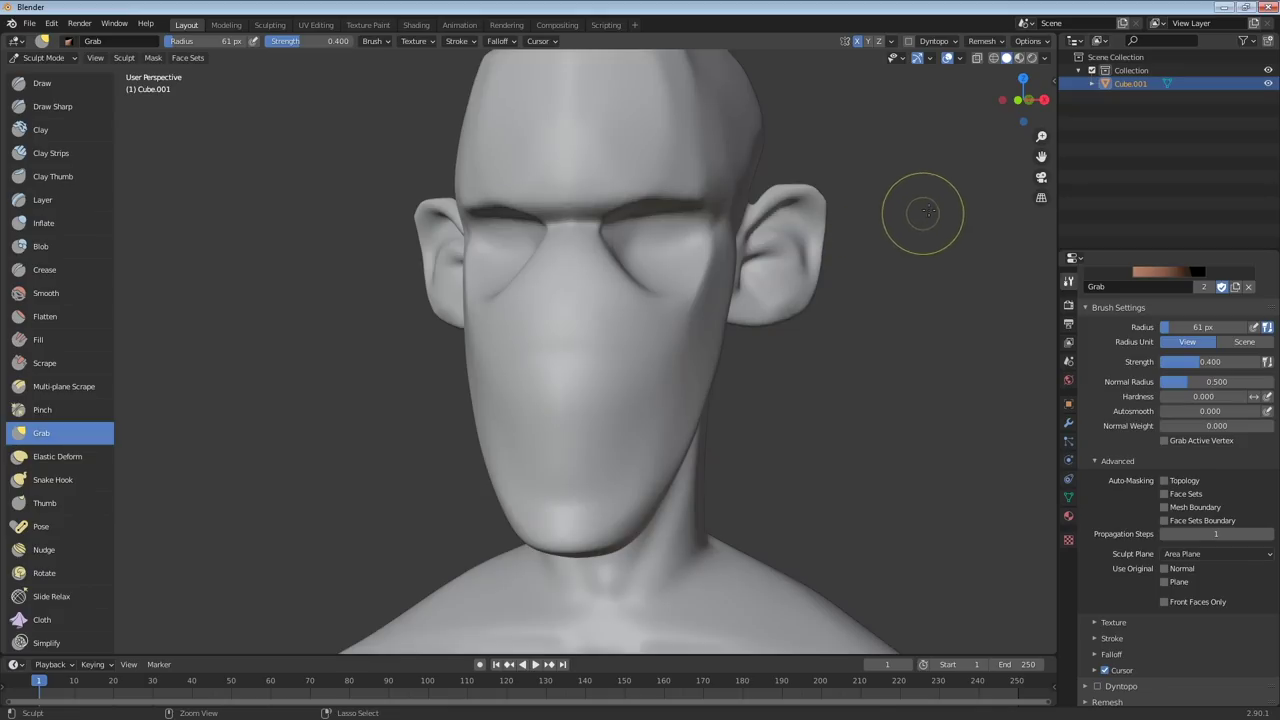
Adjust the overall silhouette of the ears with a 94 px Grab brush and return to Object Mode
{"action": "scroll", "coordinate": [780, 272], "scroll_direction": "down", "scroll_amount": 5}
{"action": "mouse_move", "coordinate": [654, 326]}
{"action": "middle_mouse_down"}
{"action": "mouse_move", "coordinate": [762, 297]}
{"action": "mouse_move", "coordinate": [692, 302]}
{"action": "middle_mouse_up"}
{"action": "key", "text": "f"}
{"action": "left_click", "coordinate": [729, 294]}
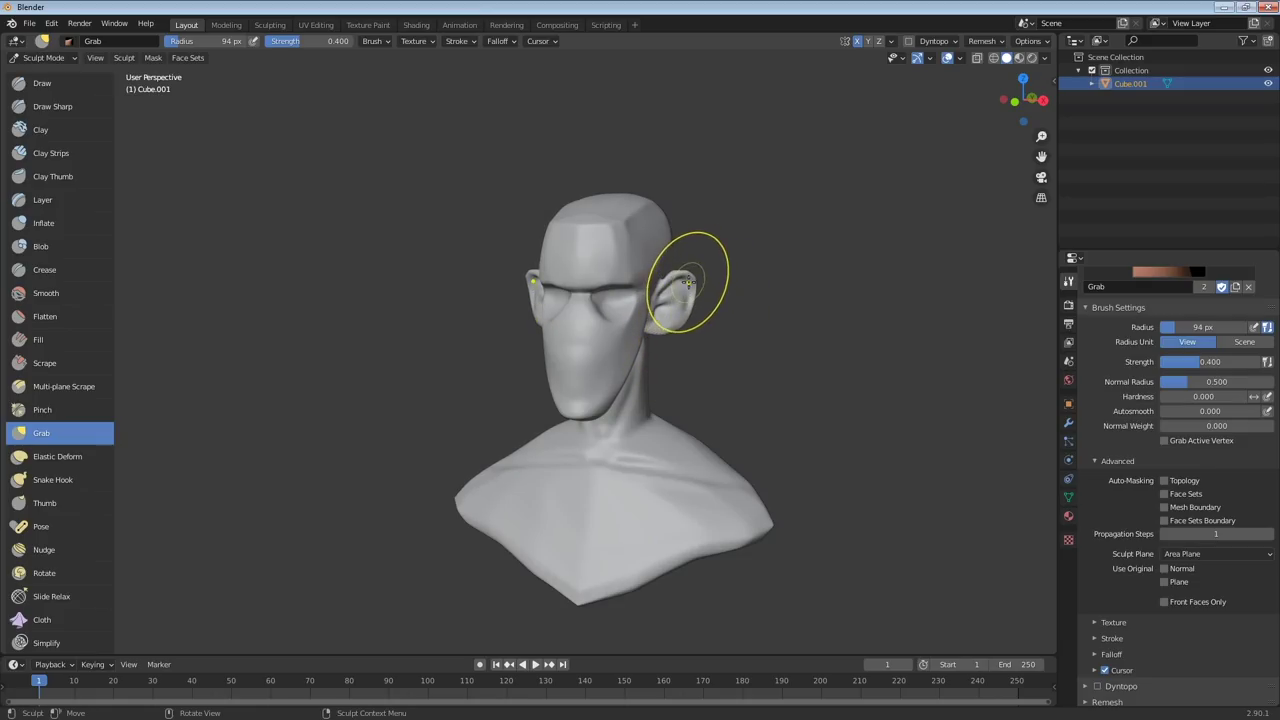
{"action": "mouse_move", "coordinate": [694, 291]}
{"action": "middle_mouse_down"}
{"action": "mouse_move", "coordinate": [650, 322]}
{"action": "mouse_move", "coordinate": [886, 205]}
{"action": "mouse_move", "coordinate": [855, 221]}
{"action": "middle_mouse_up"}
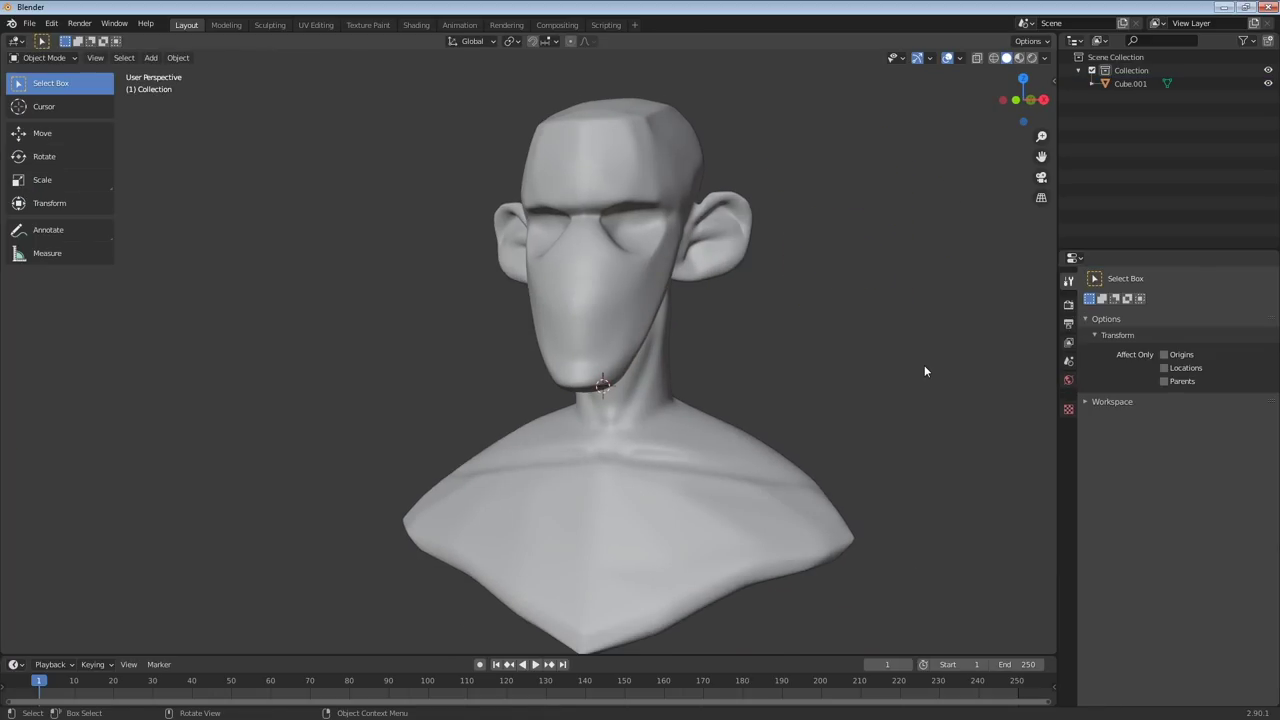
Add a UV sphere at the 3D cursor and rotate it 90° about the X axis
{"action": "mouse_move", "coordinate": [860, 368]}
{"action": "middle_mouse_down"}
{"action": "mouse_move", "coordinate": [855, 384]}
{"action": "mouse_move", "coordinate": [866, 363]}
{"action": "middle_mouse_up"}
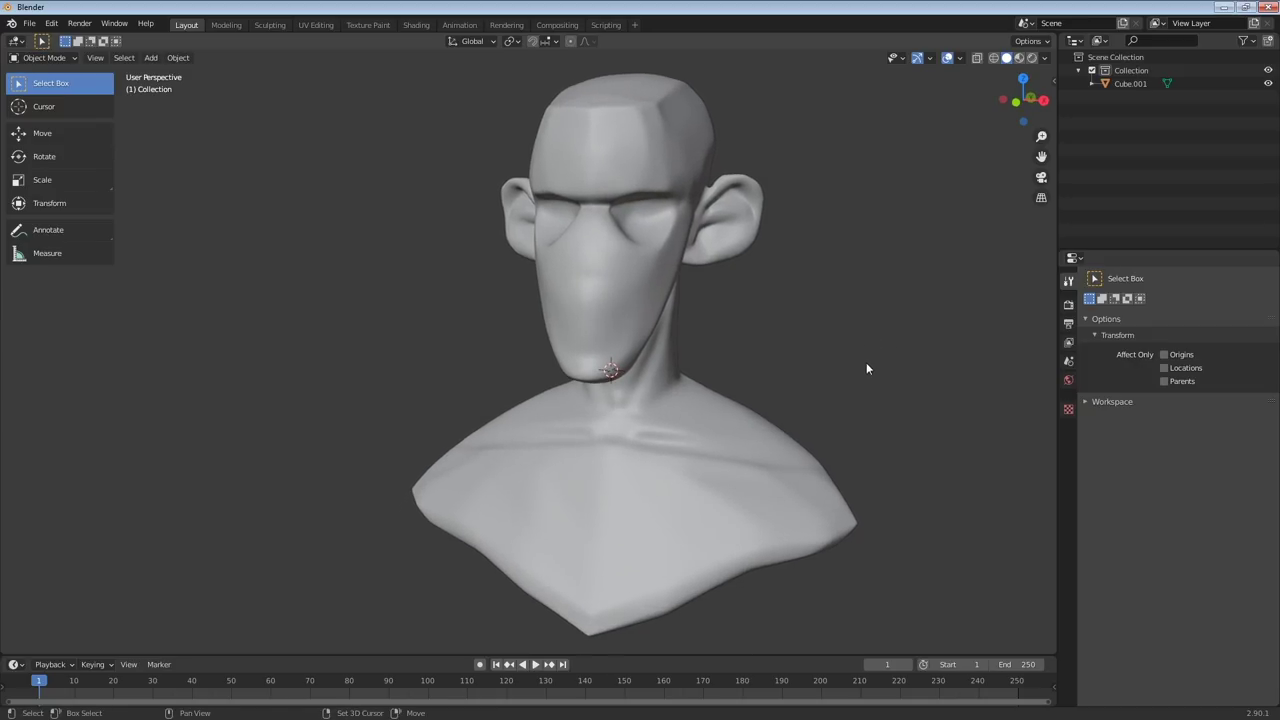
{"action": "key", "text": "shift+a"}
{"action": "mouse_move", "coordinate": [868, 358]}
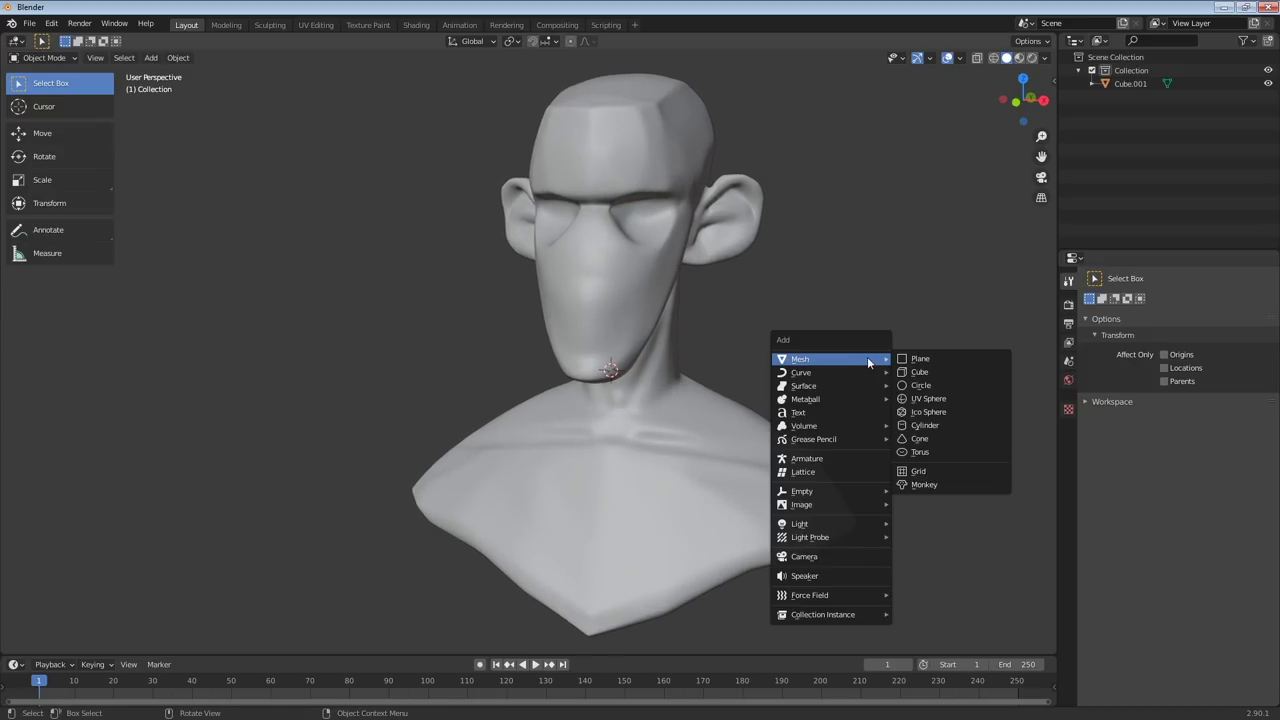
{"action": "left_click", "coordinate": [941, 402]}
{"action": "middle_click_drag", "start_coordinate": [931, 395], "coordinate": [788, 373]}
{"action": "type", "text": "r"}
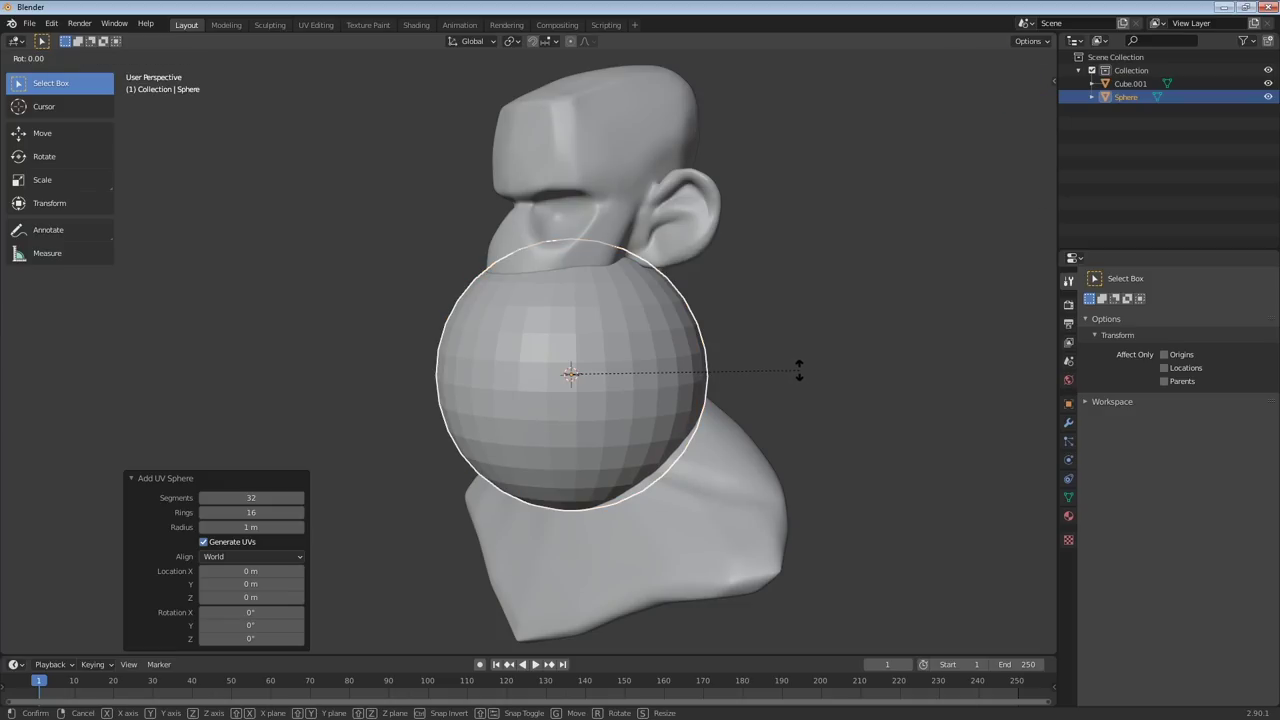
{"action": "type", "text": "x90"}
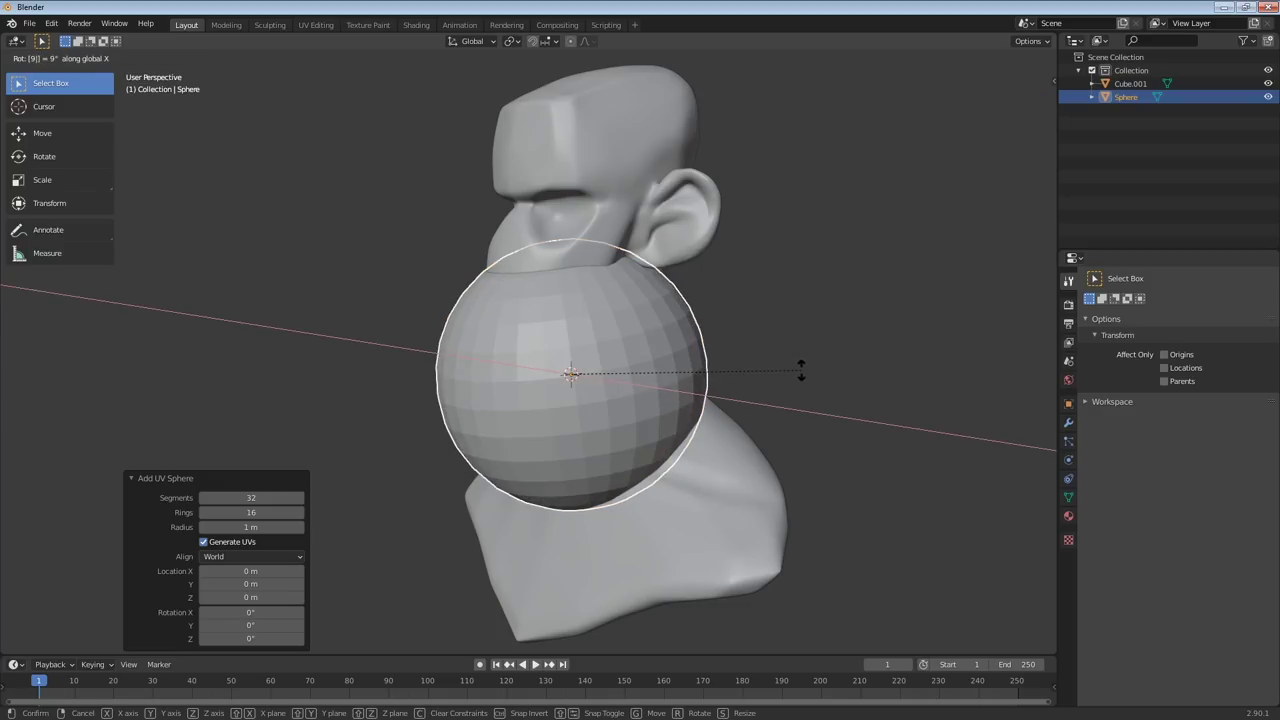
{"action": "key", "text": "Return"}
Scale the sphere to about 0.247 and move it into one eye socket, adjusting its depth along the Y axis
{"action": "middle_click_drag", "start_coordinate": [814, 374], "coordinate": [904, 365]}
{"action": "key", "text": "s"}
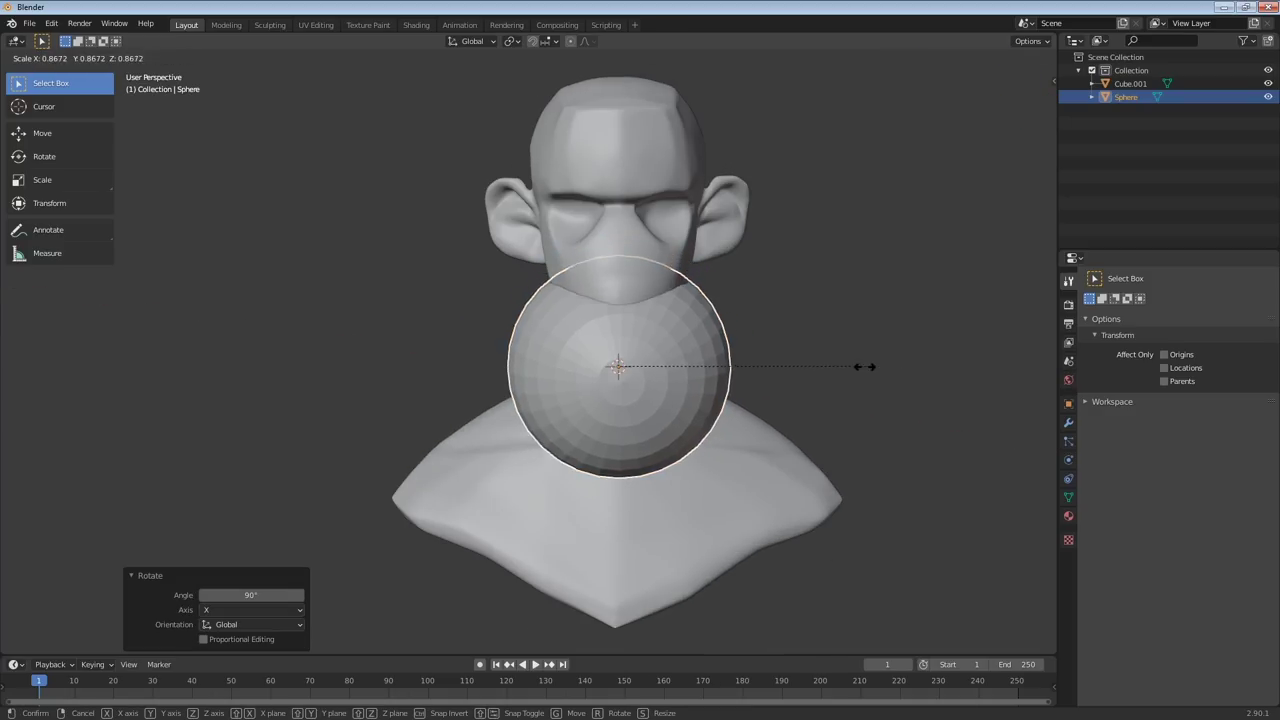
{"action": "left_click", "coordinate": [729, 354]}
{"action": "middle_click_drag", "start_coordinate": [729, 354], "coordinate": [733, 354]}
{"action": "key", "text": "g"}
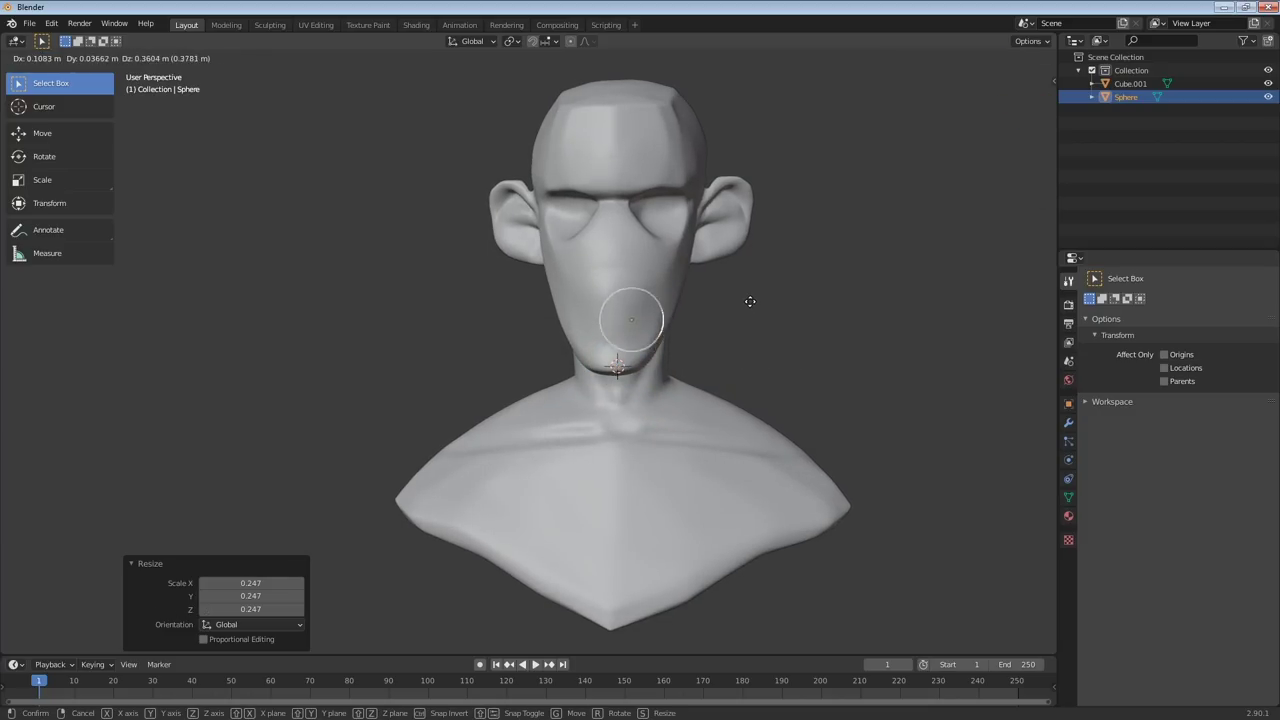
{"action": "left_click", "coordinate": [778, 192]}
{"action": "middle_click_drag", "start_coordinate": [777, 200], "coordinate": [737, 221]}
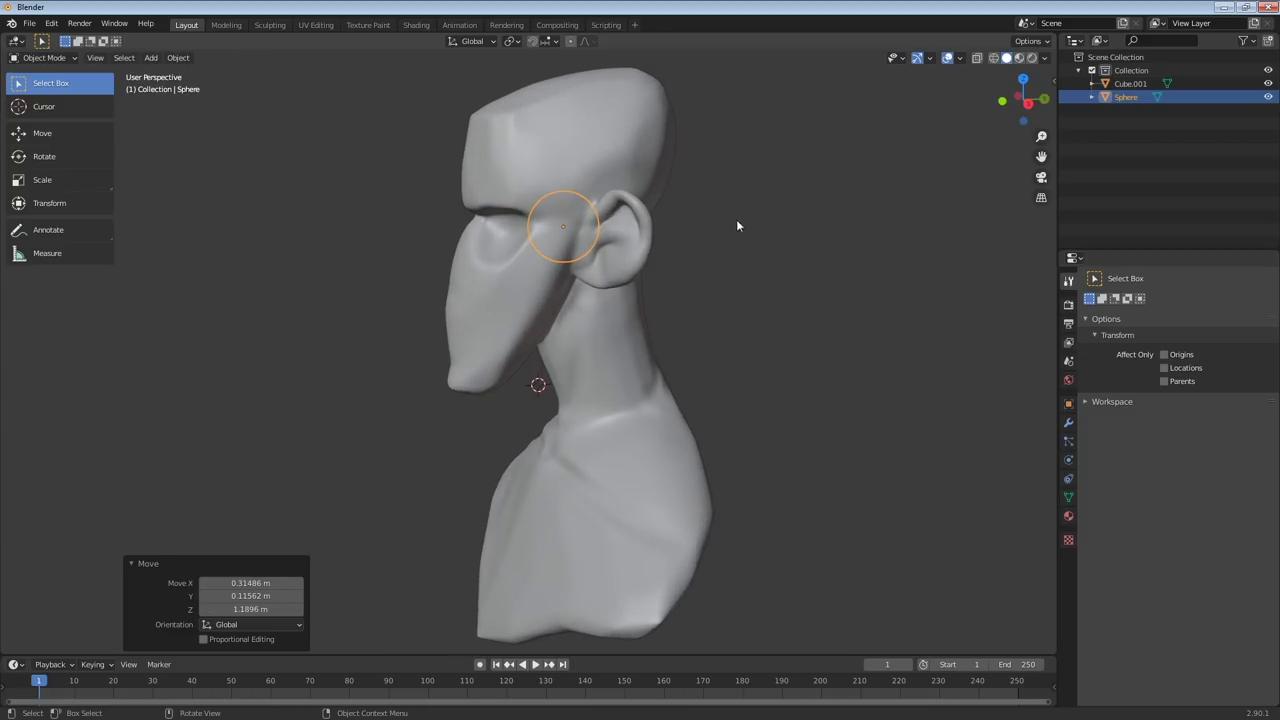
{"action": "key", "text": "g"}
{"action": "key", "text": "y"}
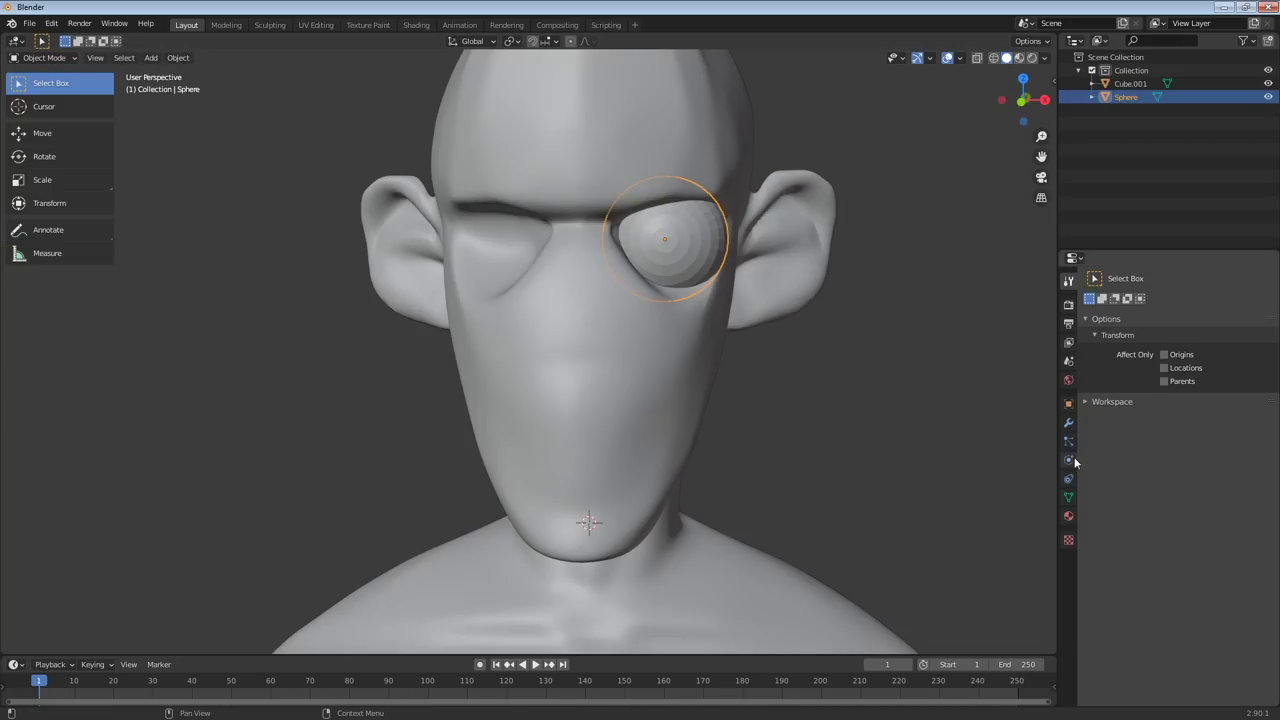
Add a Mirror modifier to the eyeball sphere on the X axis with the bust Cube.001 as the mirror object
{"action": "left_click", "coordinate": [1068, 422]}
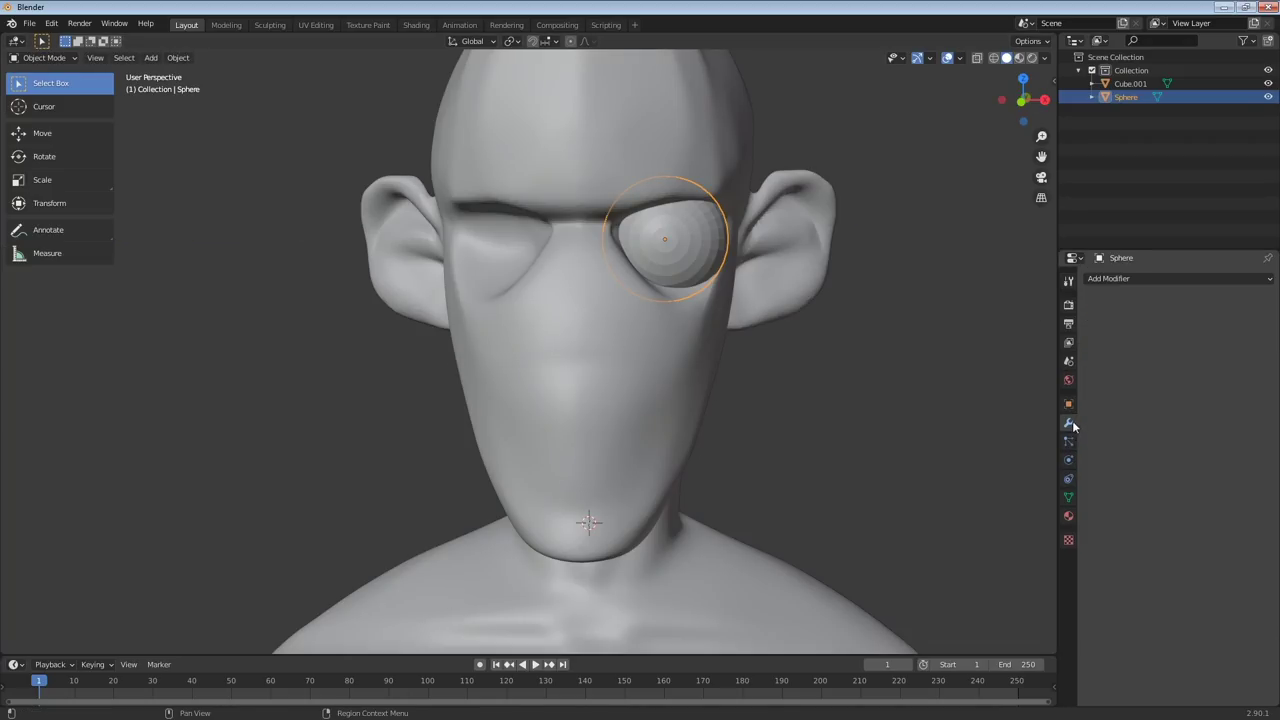
{"action": "left_click", "coordinate": [1127, 279]}
{"action": "left_click", "coordinate": [1006, 412]}
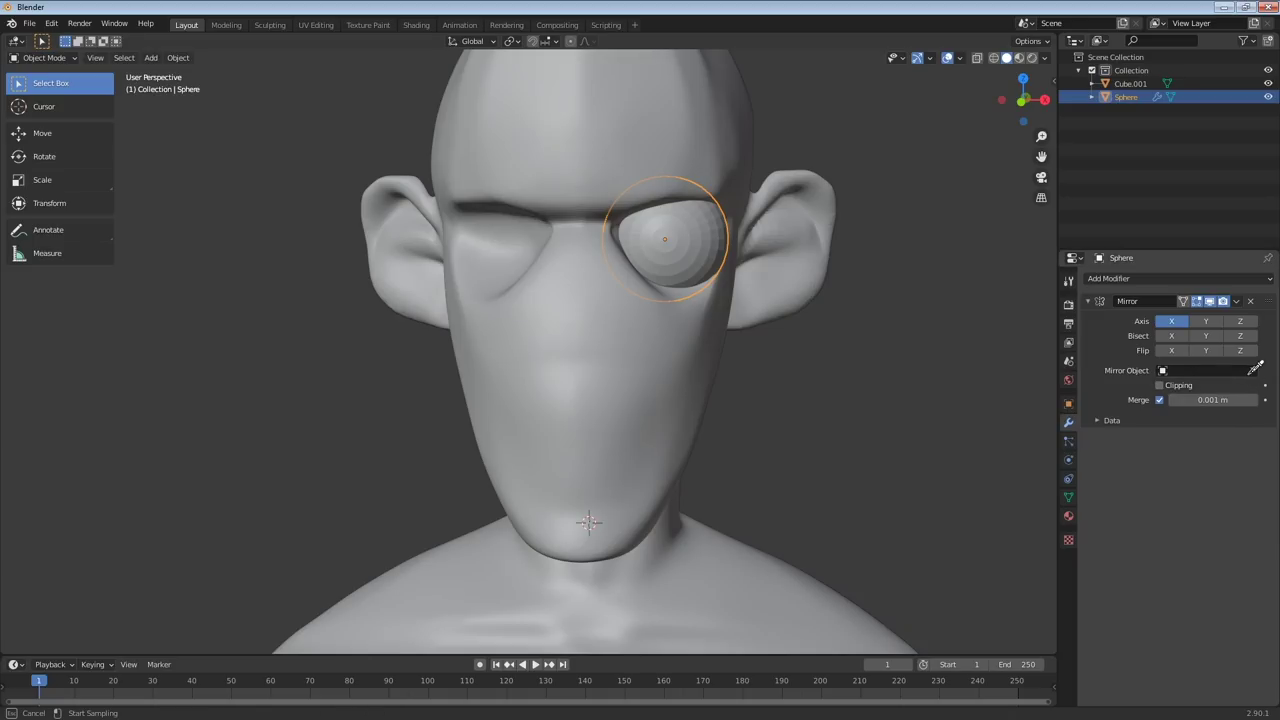
{"action": "left_click", "coordinate": [606, 118]}
{"action": "middle_click_drag", "start_coordinate": [611, 143], "coordinate": [821, 350]}
{"action": "scroll", "coordinate": [648, 270], "scroll_direction": "down", "scroll_amount": 2}
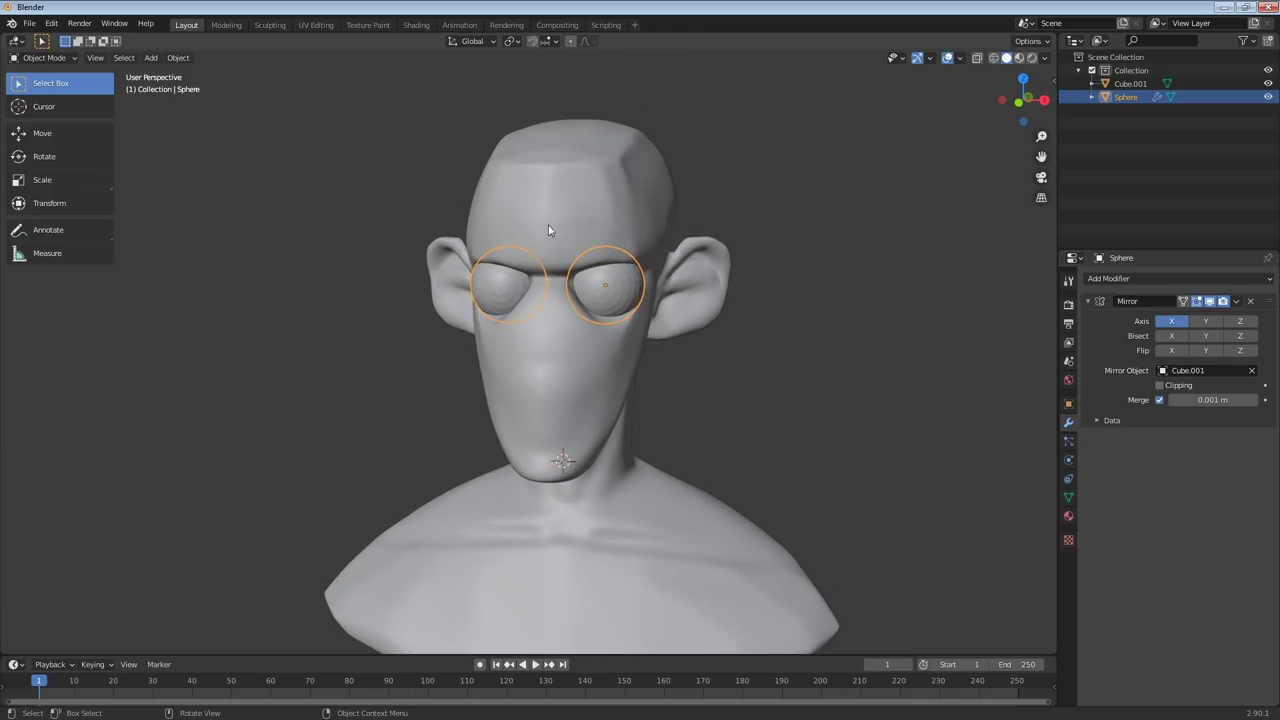
Select the eyeball sphere and move it about -0.025 m along the X axis to bring the eyes closer together
{"action": "left_click", "coordinate": [593, 193]}
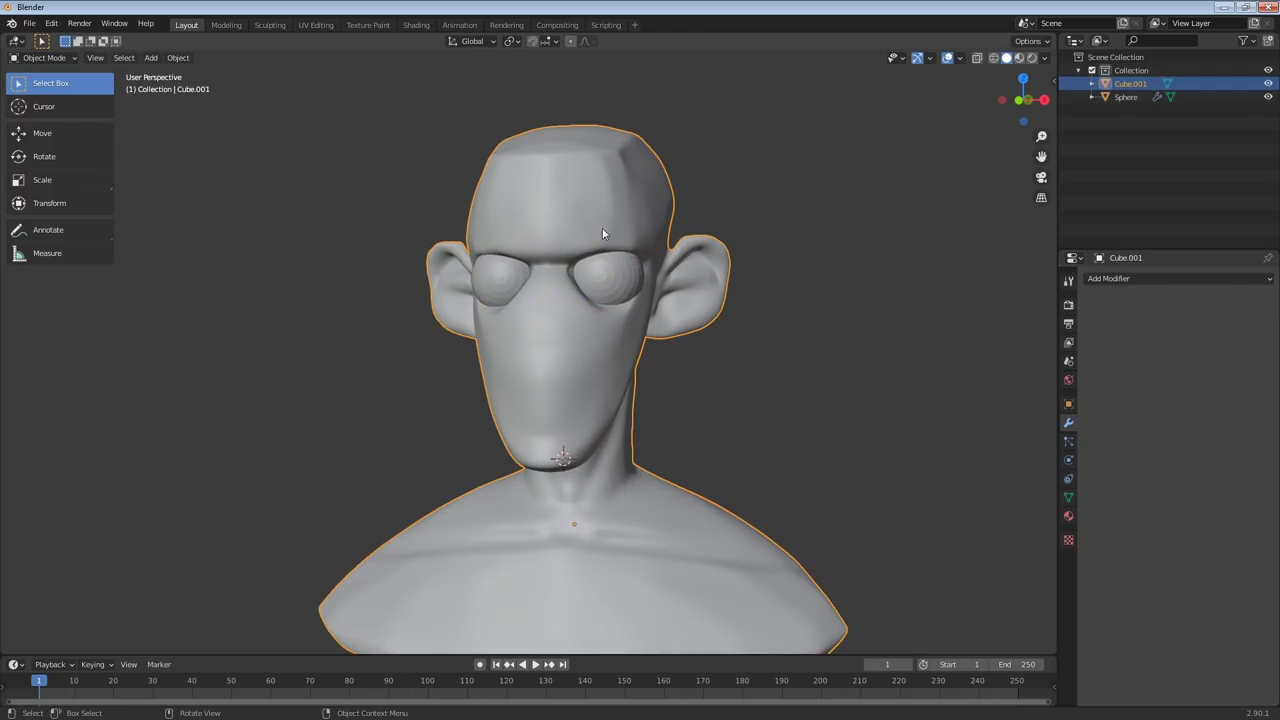
{"action": "left_click", "coordinate": [612, 280]}
{"action": "middle_click_drag", "start_coordinate": [642, 308], "coordinate": [732, 324]}
{"action": "scroll", "coordinate": [732, 324], "scroll_direction": "up", "scroll_amount": 2}
{"action": "key", "text": "g"}
{"action": "key", "text": "x"}
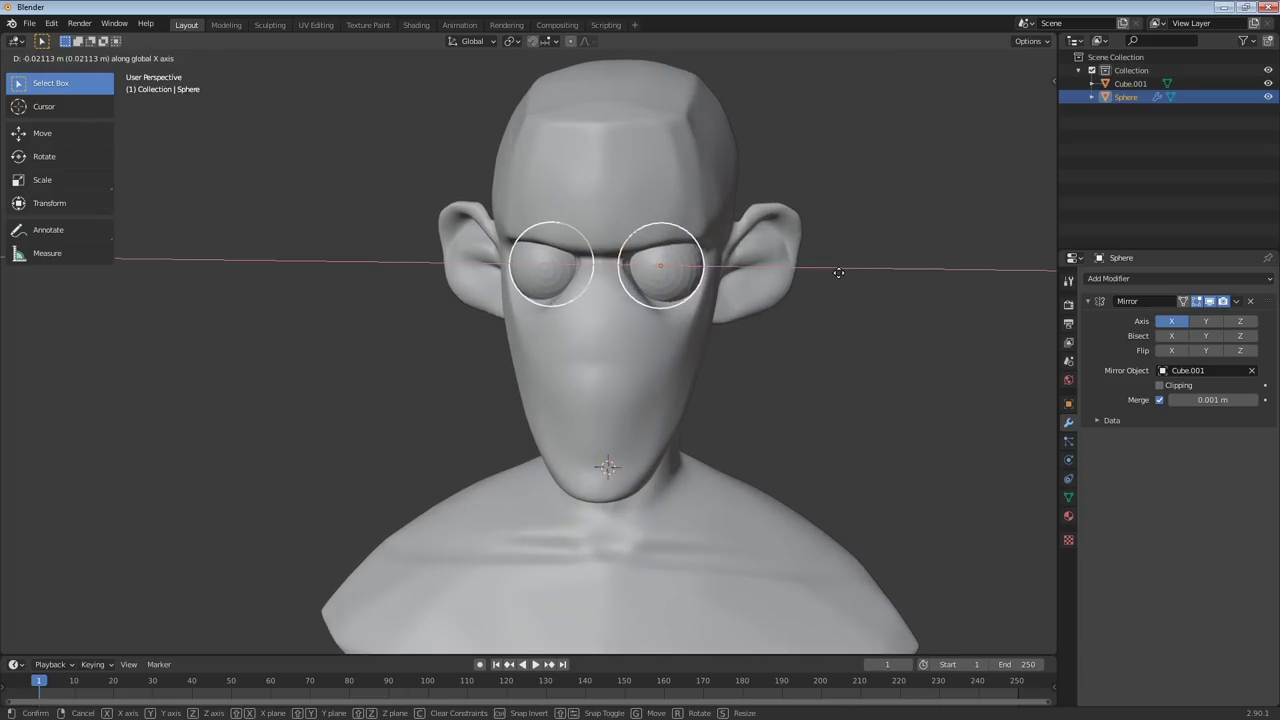
{"action": "left_click", "coordinate": [837, 270]}
{"action": "middle_click_drag", "start_coordinate": [837, 270], "coordinate": [783, 322]}
{"action": "scroll", "coordinate": [820, 271], "scroll_direction": "up", "scroll_amount": 3}
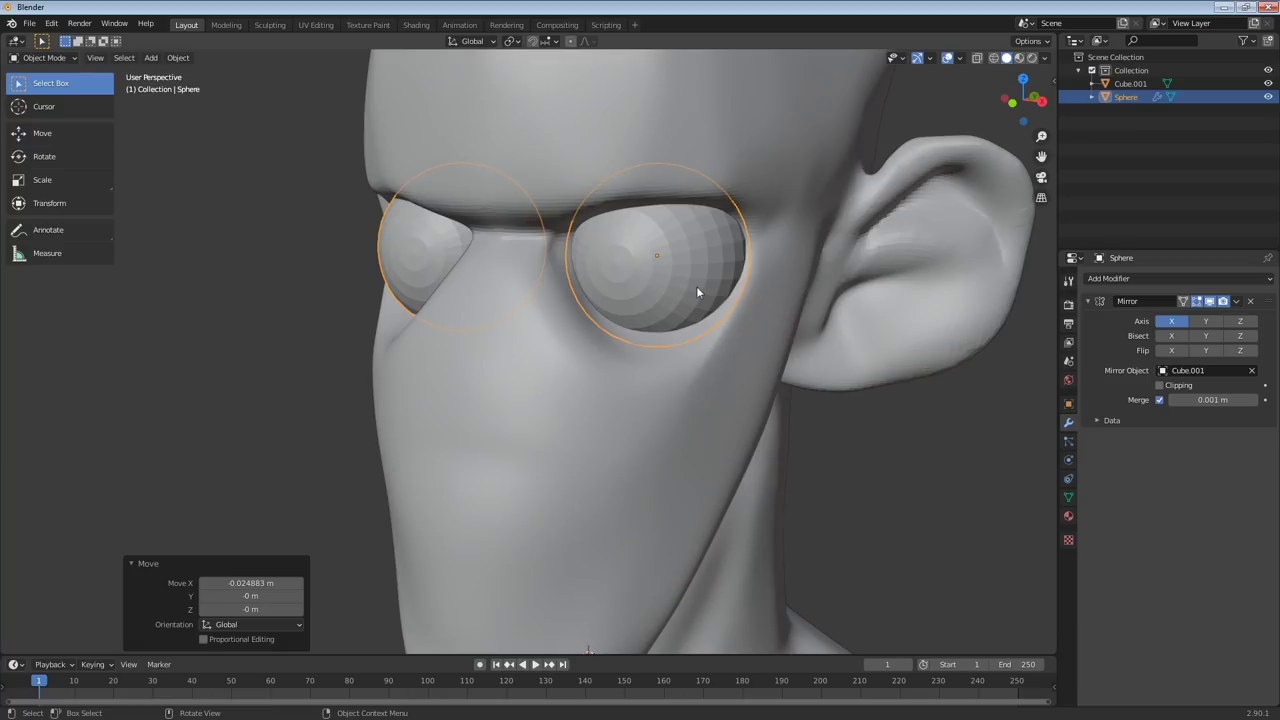
Duplicate the eyeball in place and scale the copy up slightly, to about 1.04, for the eyelids
{"action": "middle_click_drag", "start_coordinate": [710, 294], "coordinate": [722, 311]}
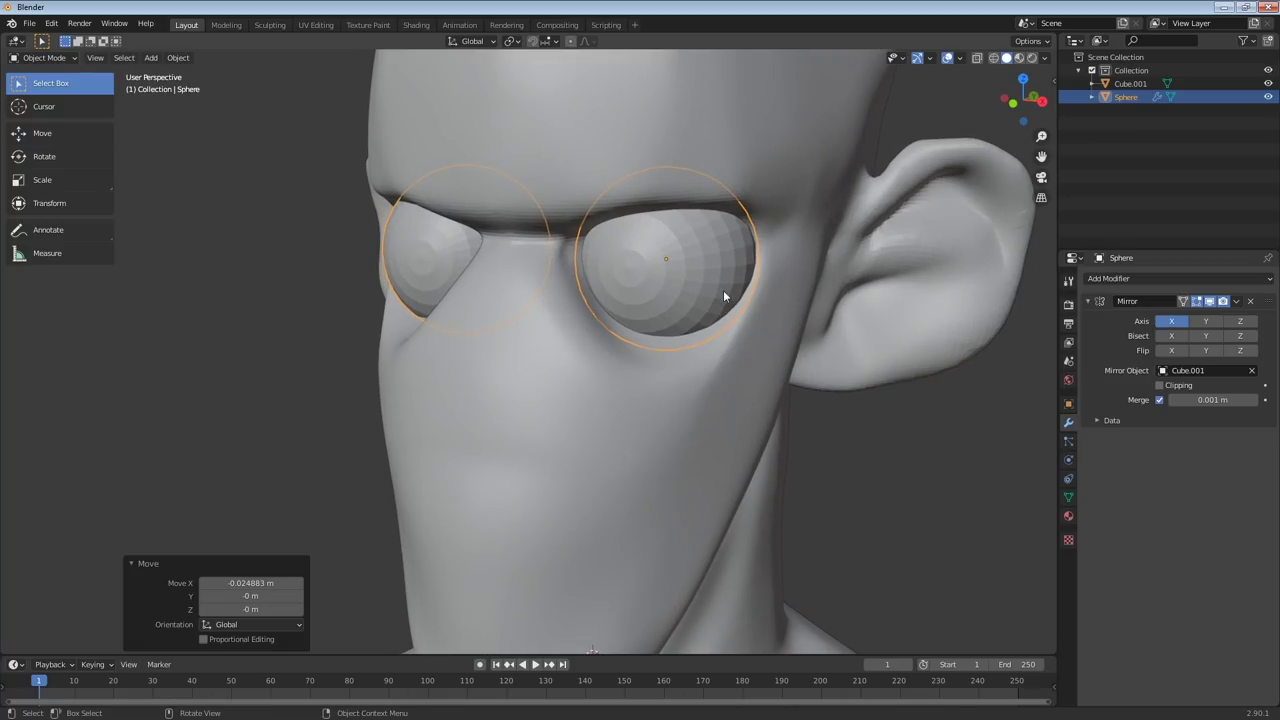
{"action": "key", "text": "shift+d"}
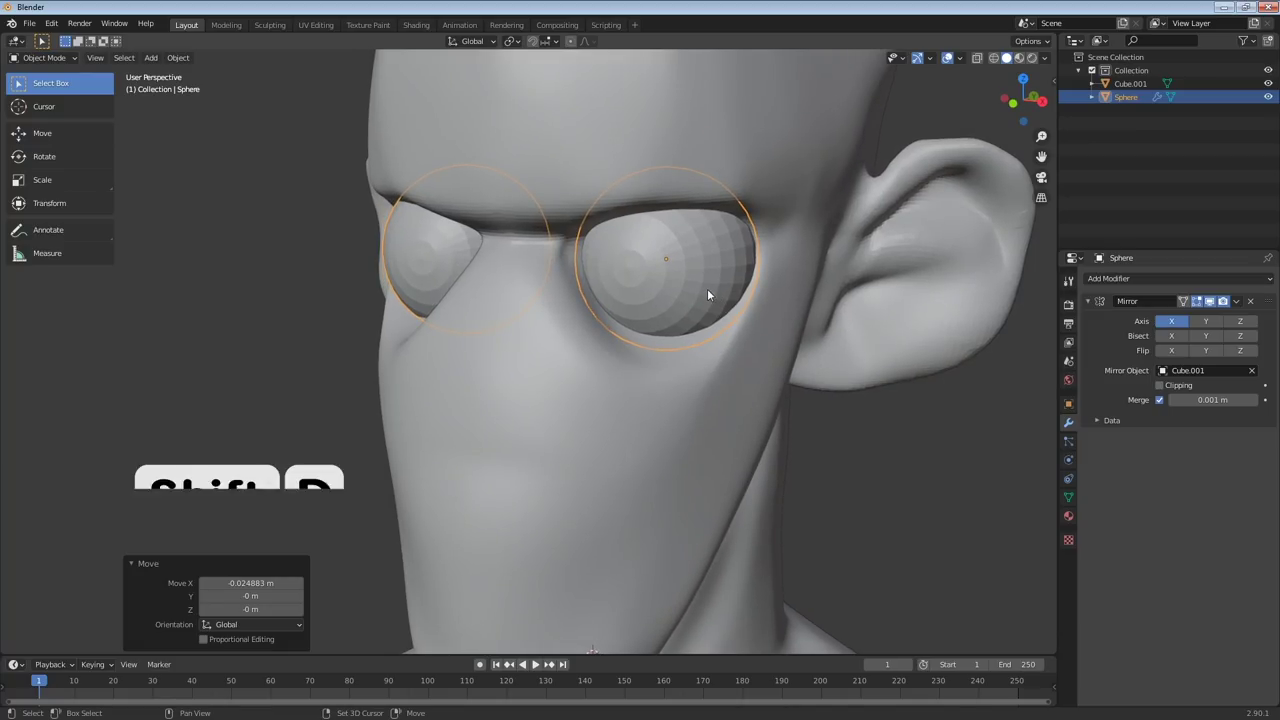
{"action": "right_click", "coordinate": [726, 305]}
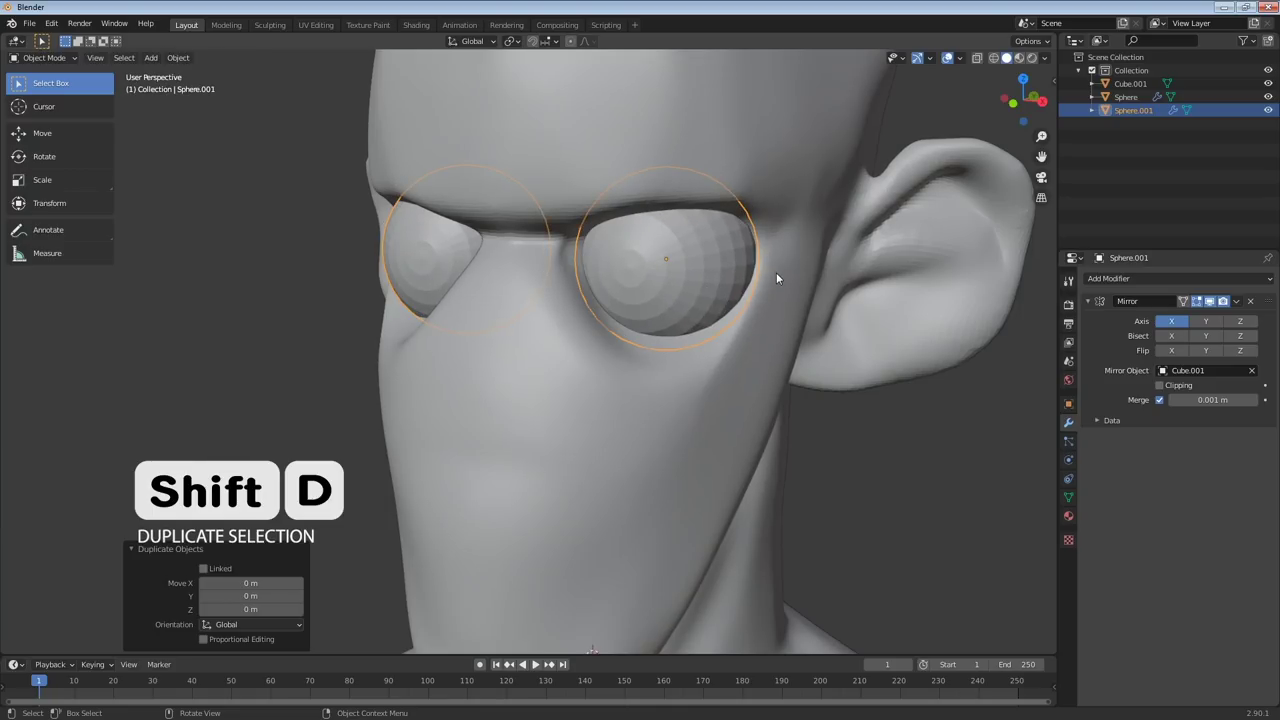
{"action": "key", "text": "s"}
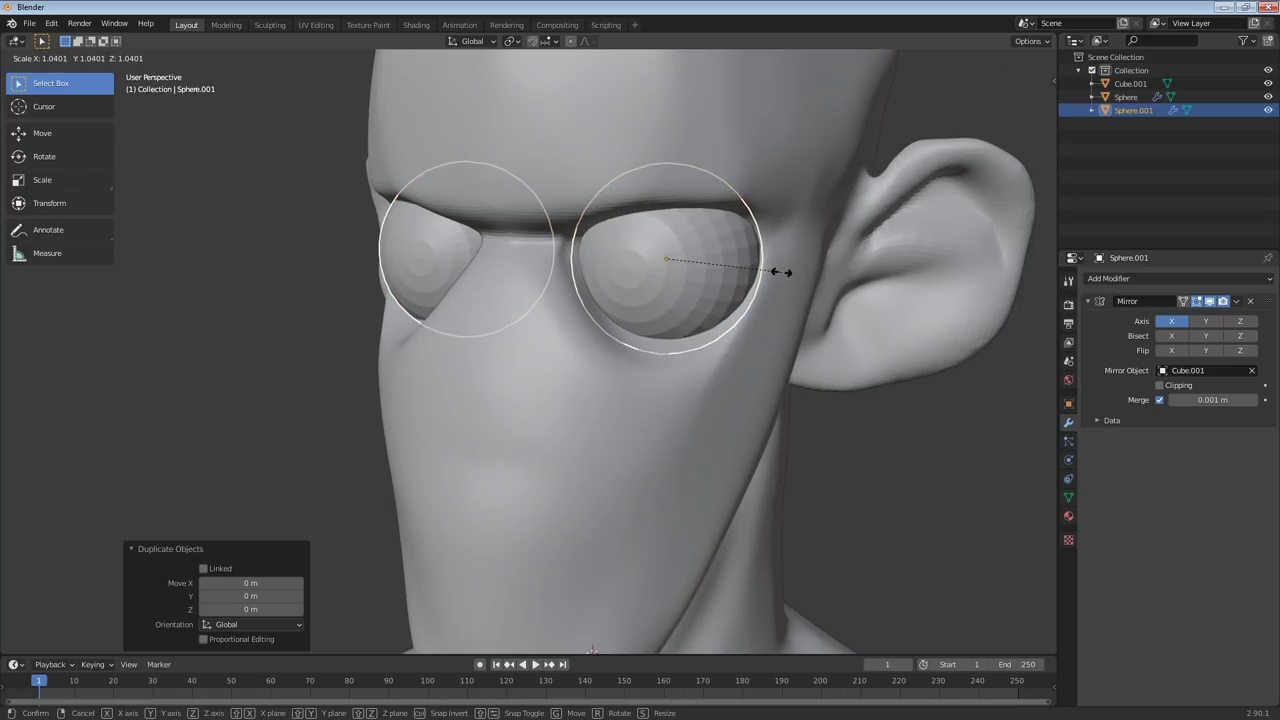
{"action": "left_click", "coordinate": [776, 280]}
{"action": "middle_click_drag", "start_coordinate": [769, 313], "coordinate": [726, 308]}
Isolate the duplicated eyelid sphere in local view and open it in Edit Mode
{"action": "key", "text": "Tab"}
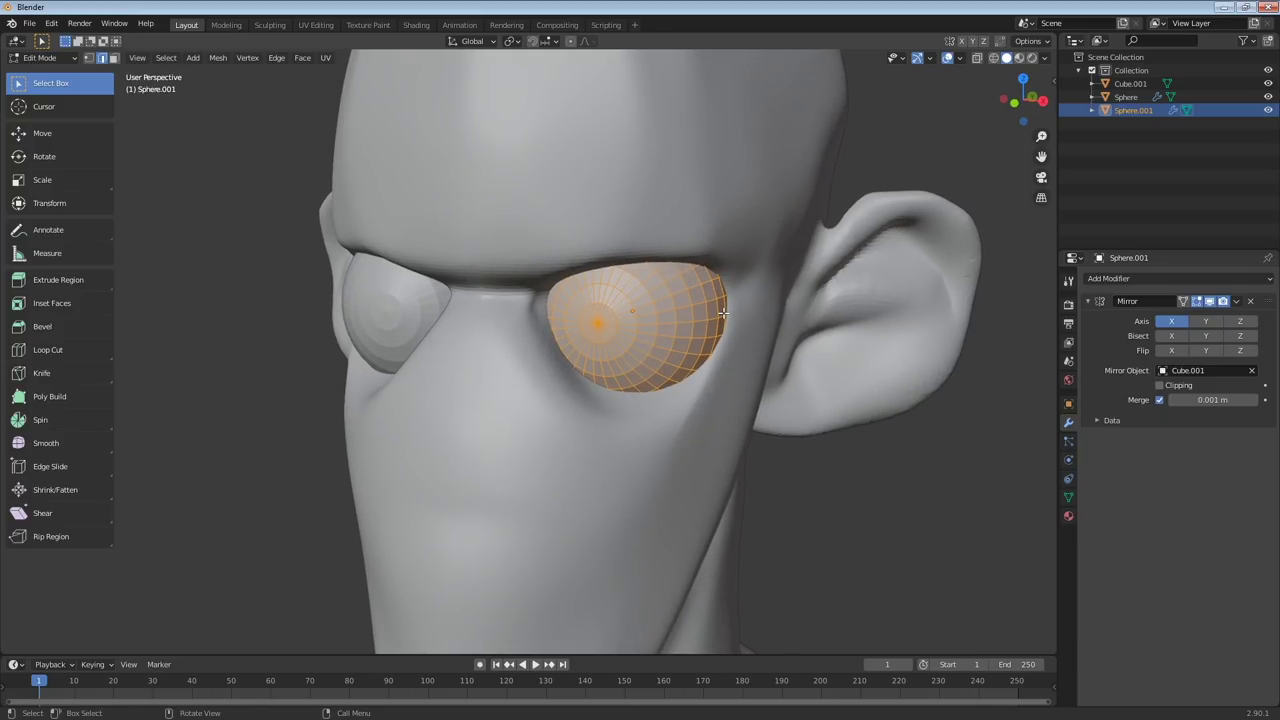
{"action": "key", "text": "Tab"}
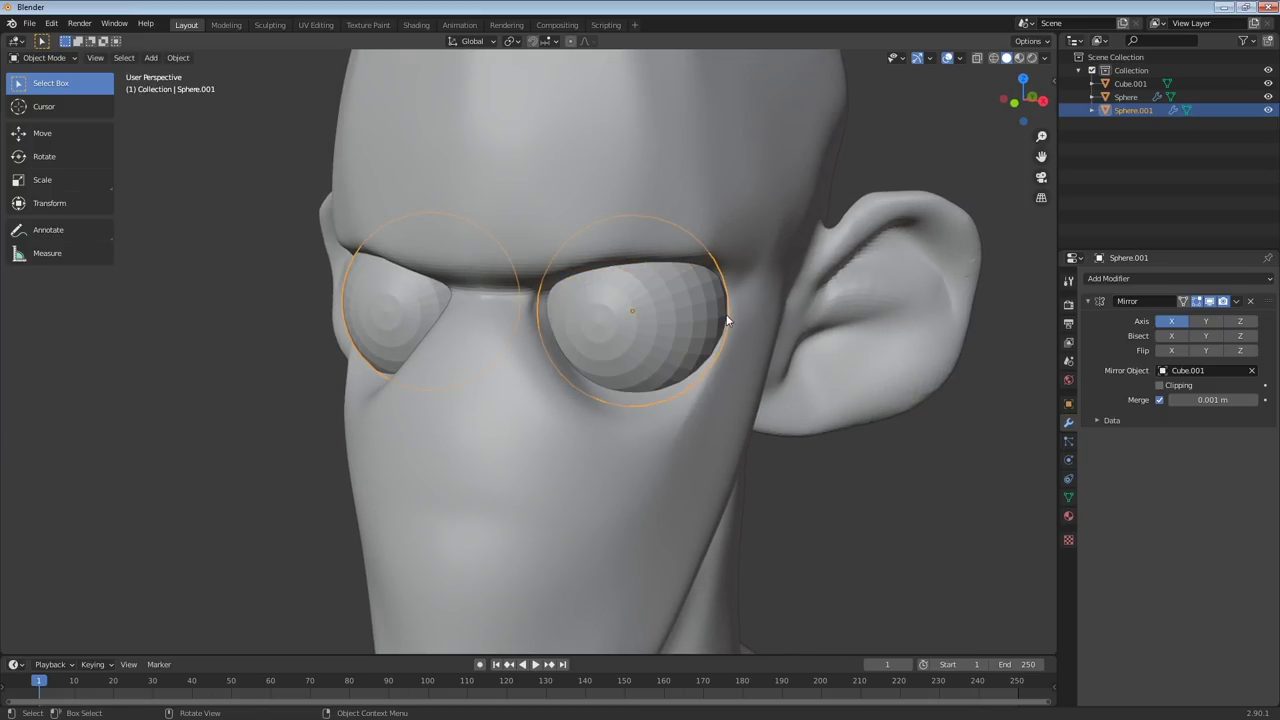
{"action": "key", "text": "slash"}
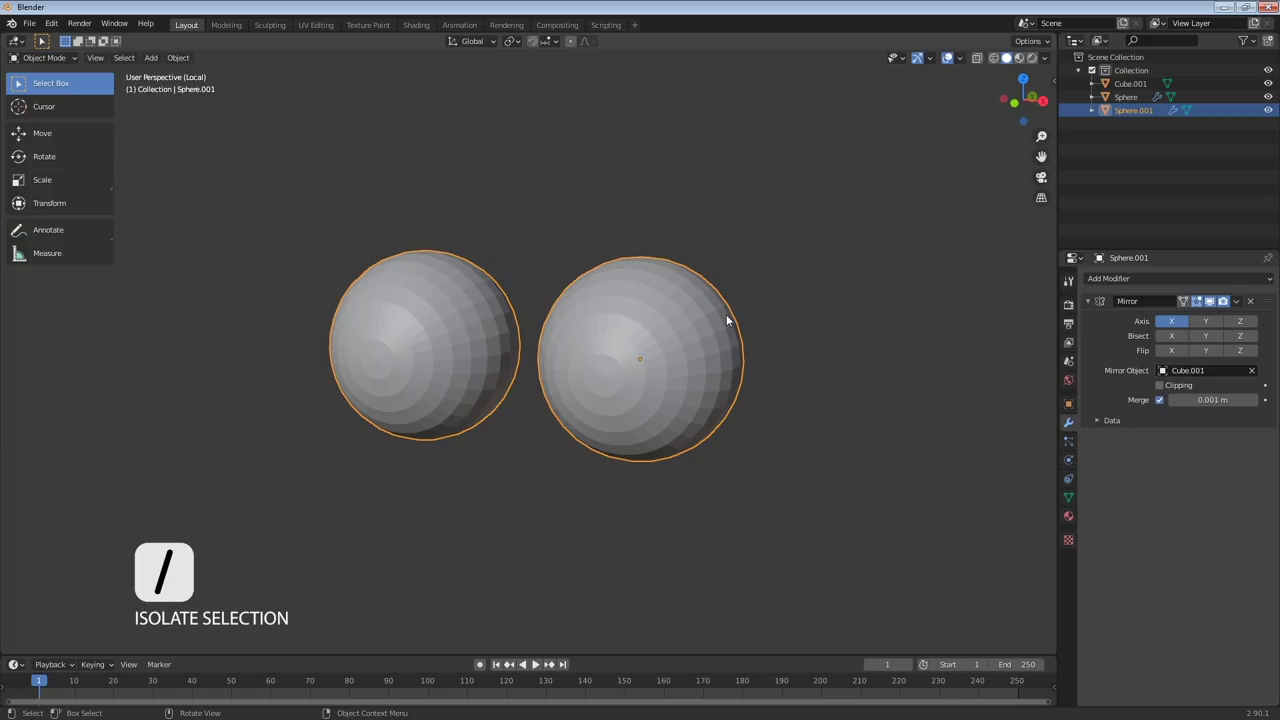
{"action": "key", "text": "Tab"}
{"action": "middle_click_drag", "start_coordinate": [733, 315], "coordinate": [761, 306]}
Select the lower half of the eyelid sphere's faces in wireframe shading and split it from the upper half
{"action": "key", "text": "shift+z"}
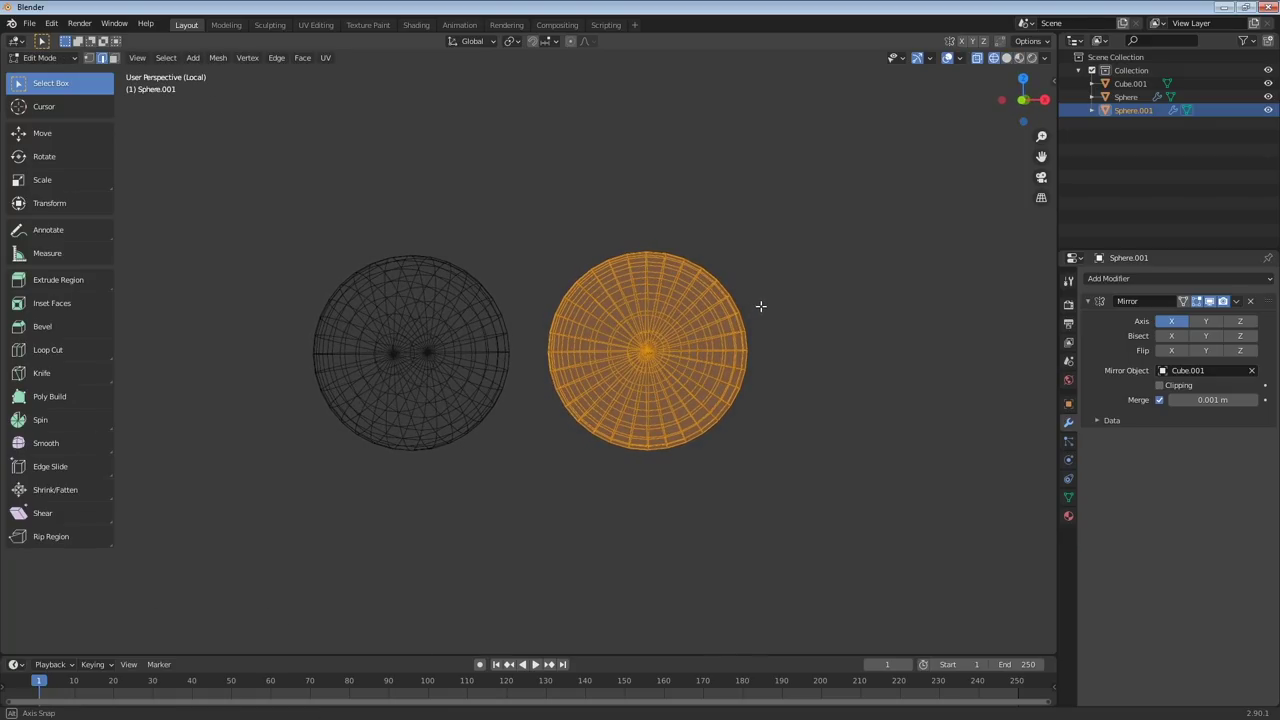
{"action": "left_click_drag", "start_coordinate": [524, 506], "coordinate": [786, 357]}
{"action": "scroll", "coordinate": [786, 357], "scroll_direction": "up", "scroll_amount": 3}
{"action": "middle_click_drag", "start_coordinate": [786, 357], "coordinate": [567, 408]}
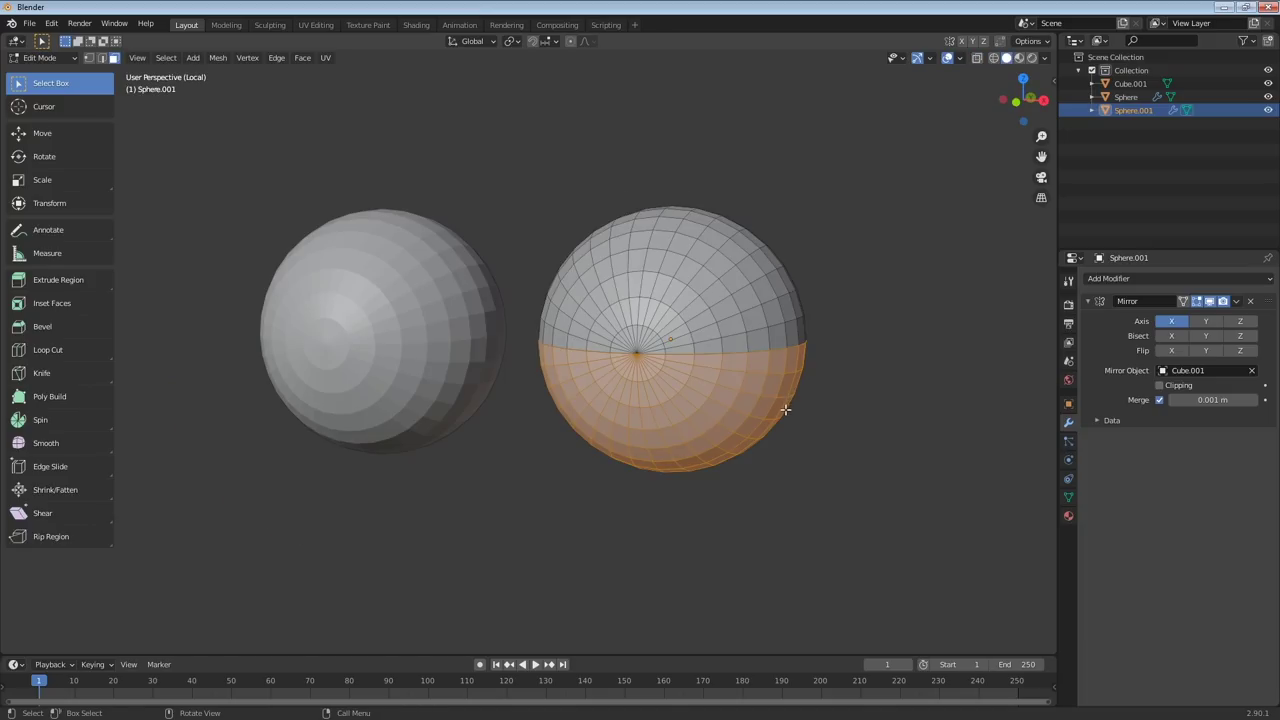
{"action": "key", "text": "y"}
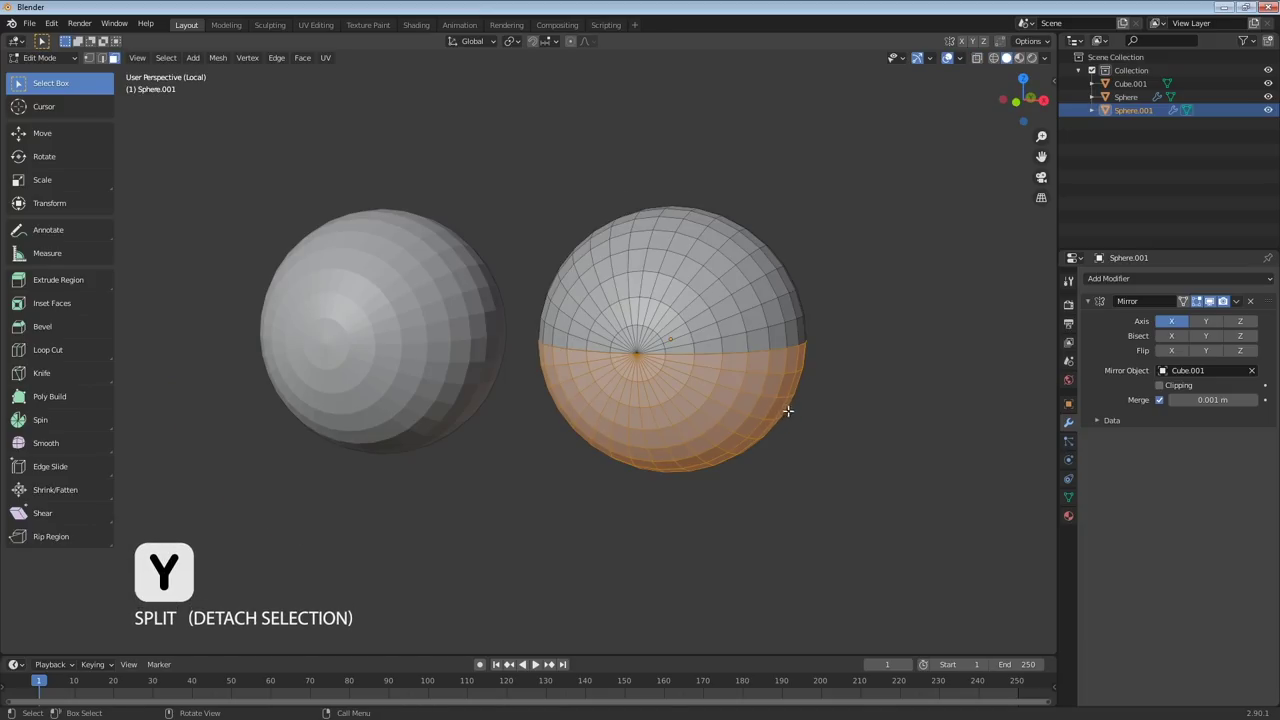
Exit local view and rotate the split lower eyelid half downward around the global X axis
{"action": "key", "text": "g"}
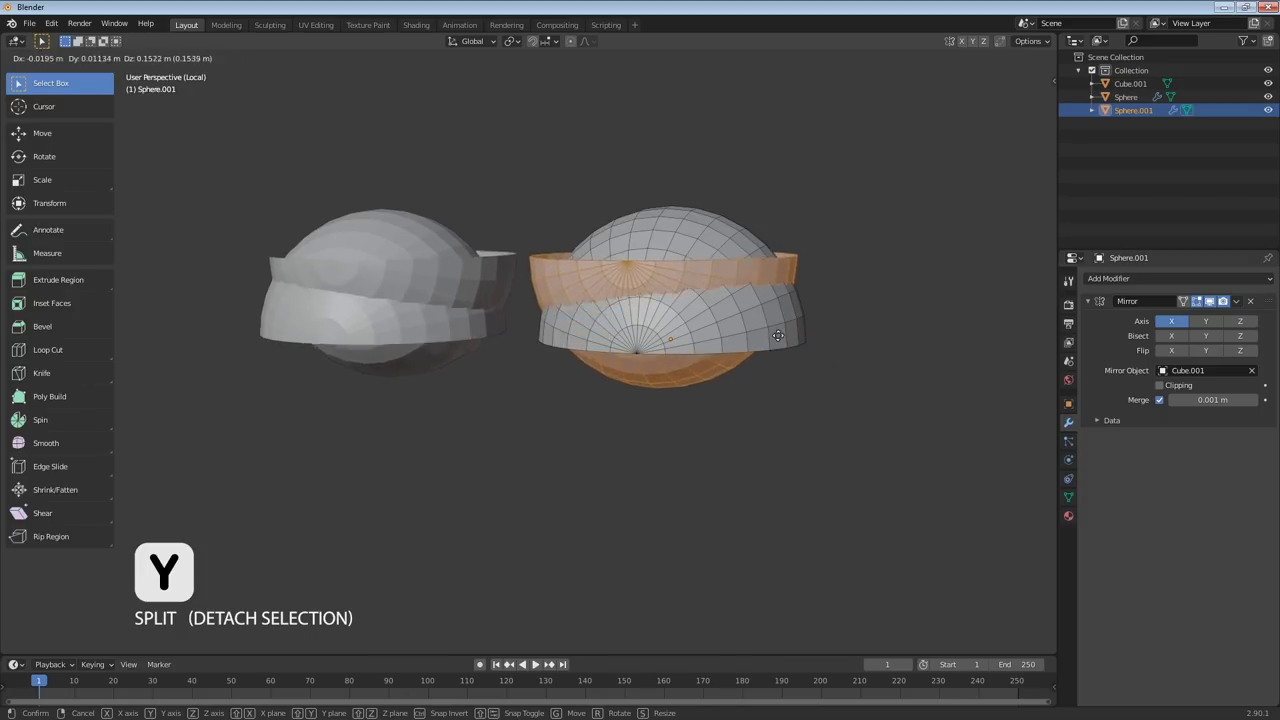
{"action": "right_click", "coordinate": [798, 448]}
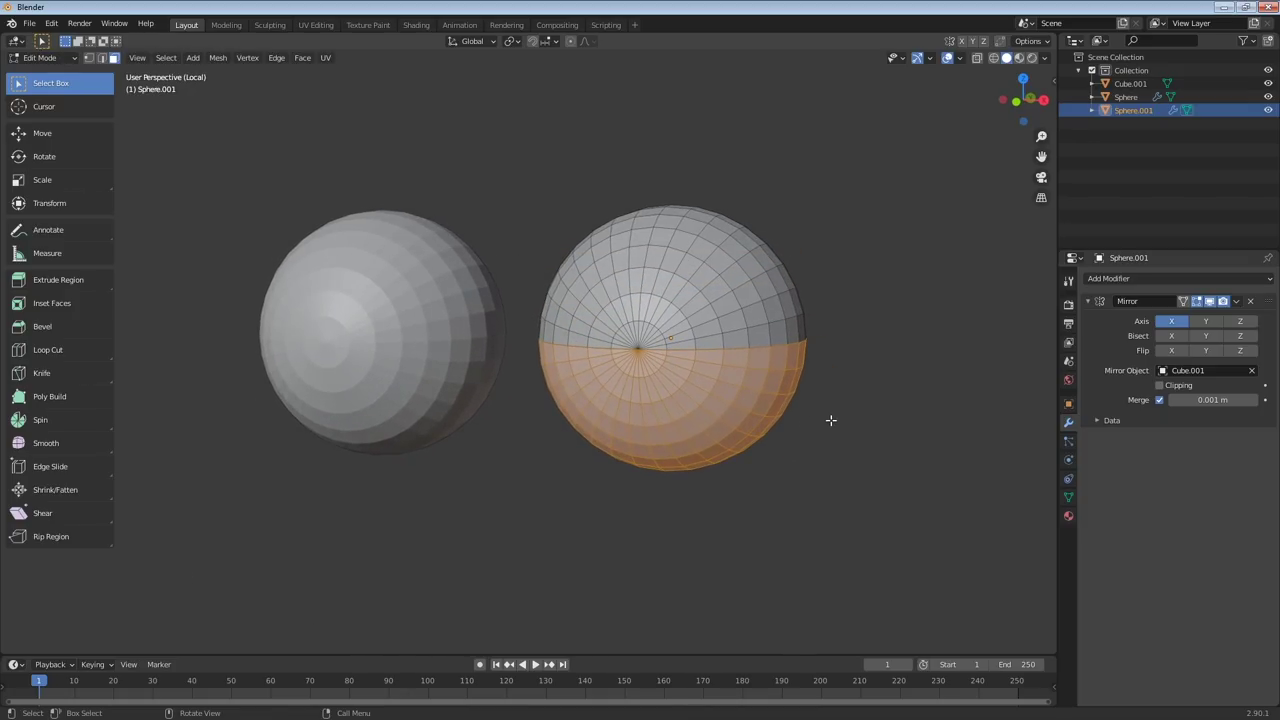
{"action": "key", "text": "KP_Divide"}
{"action": "middle_click_drag", "start_coordinate": [830, 421], "coordinate": [816, 394]}
{"action": "key", "text": "r"}
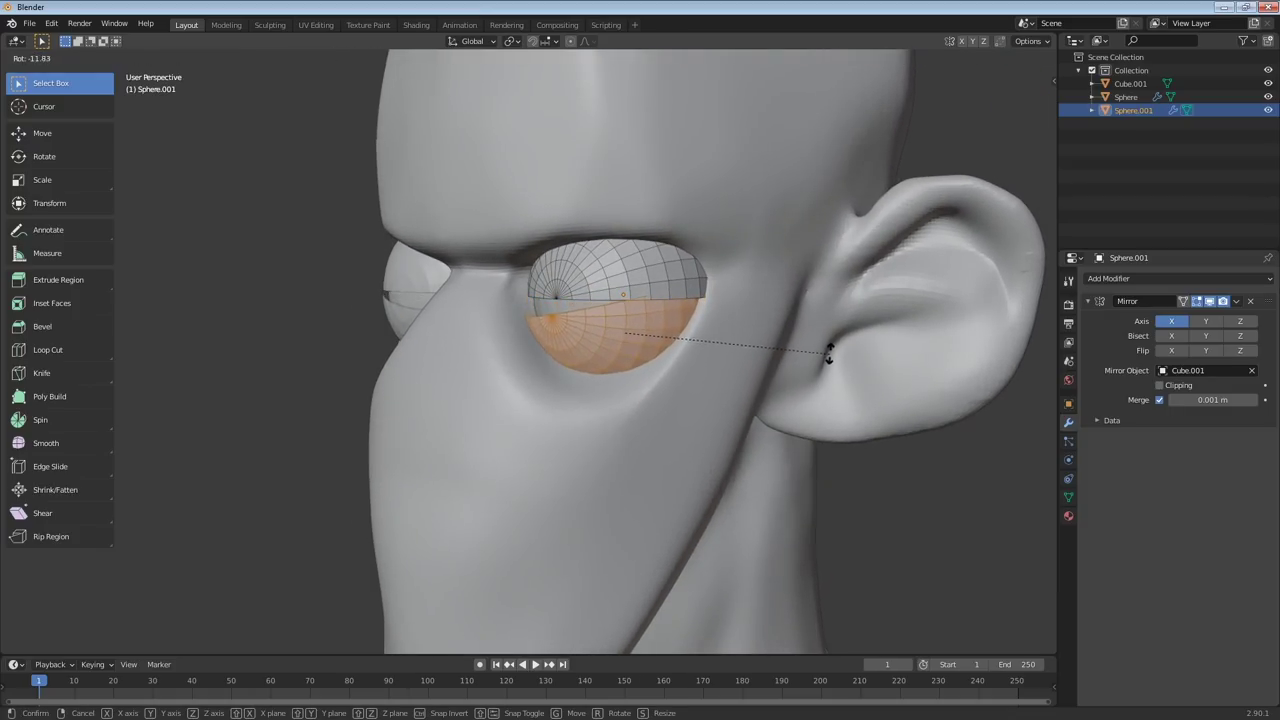
{"action": "key", "text": "x"}
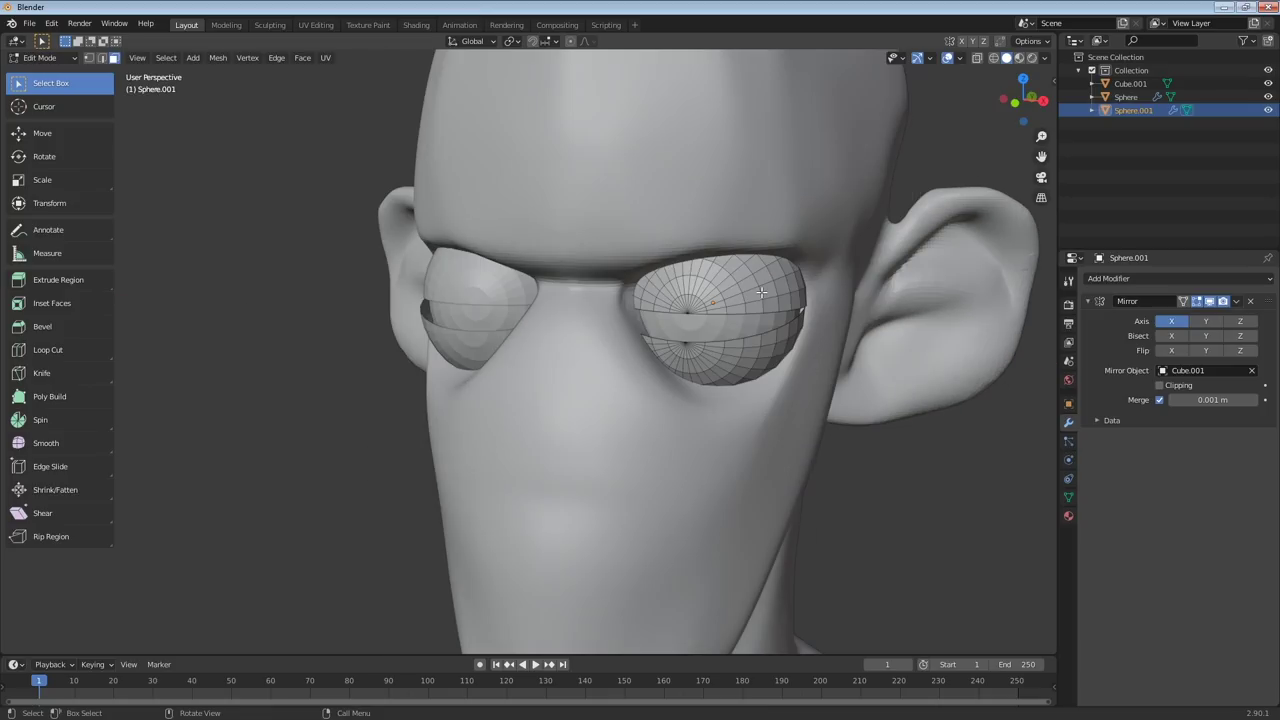
Select the linked upper eyelid half and rotate it upward around the global X axis to open the eye
{"action": "key", "text": "l"}
{"action": "key", "text": "r"}
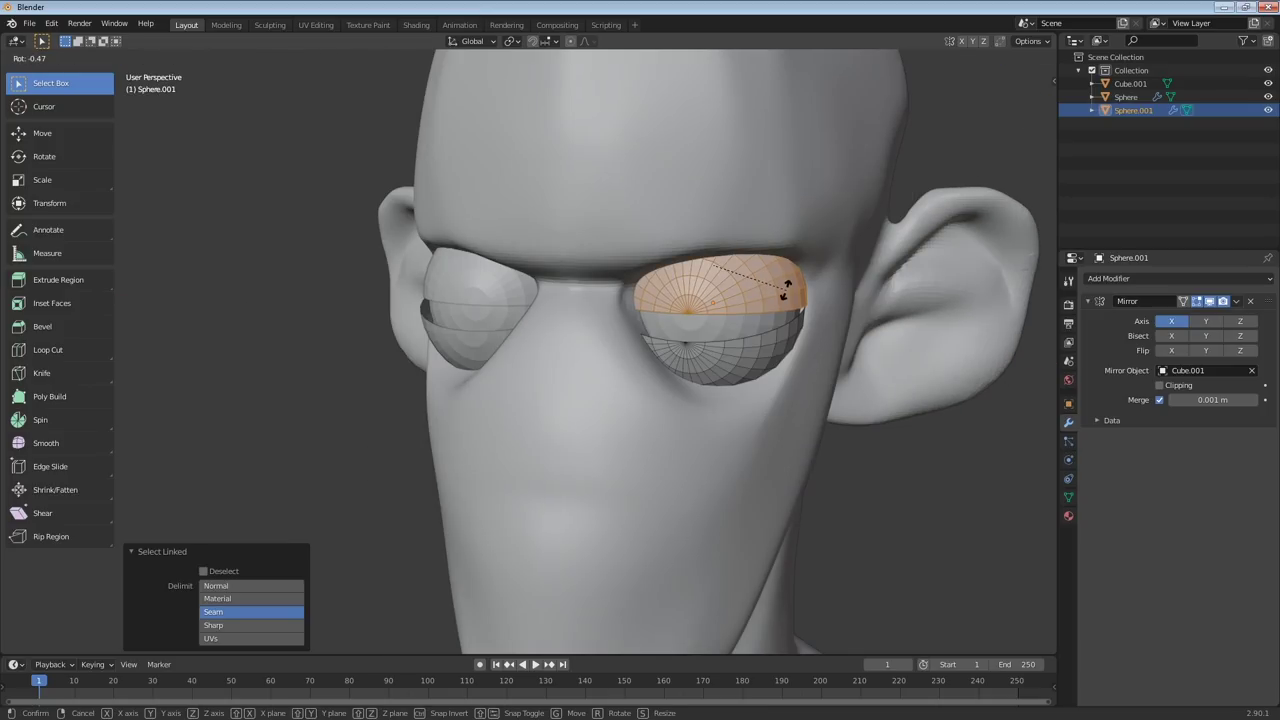
{"action": "key", "text": "x"}
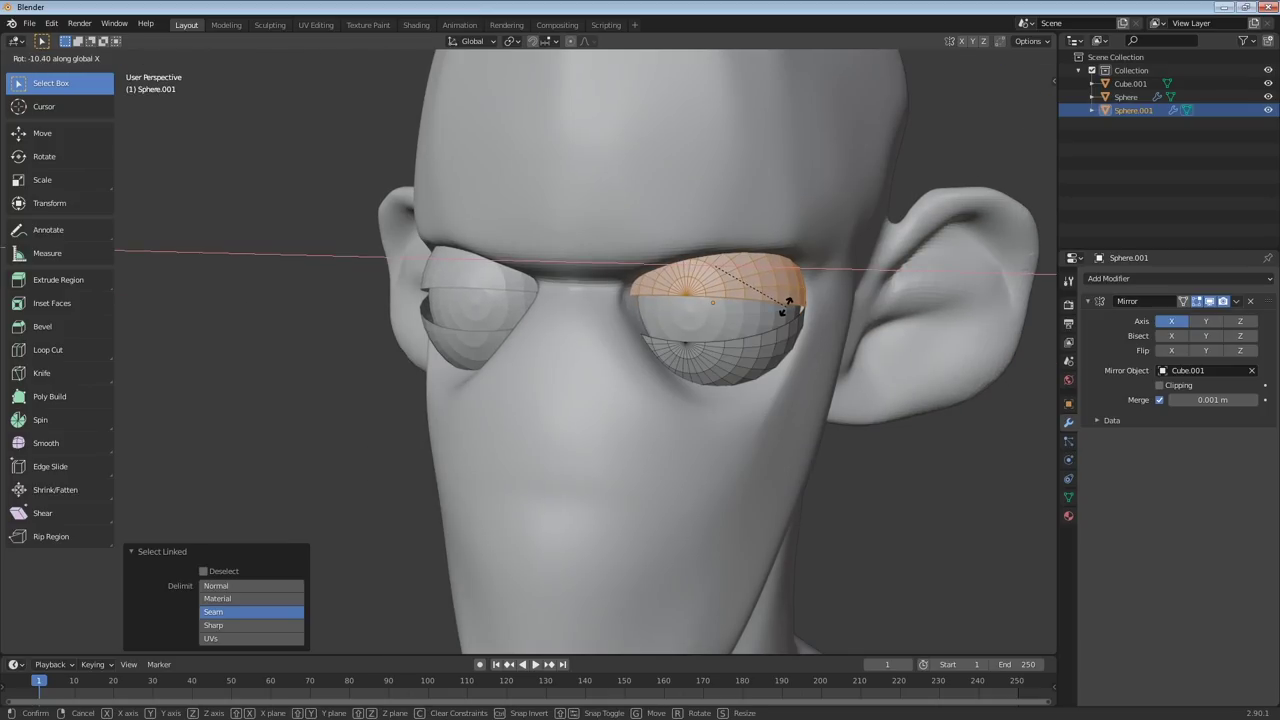
{"action": "left_click", "coordinate": [786, 294]}
{"action": "middle_click_drag", "start_coordinate": [786, 294], "coordinate": [810, 292]}
{"action": "middle_click_drag", "start_coordinate": [879, 469], "coordinate": [800, 395]}
Return to Object Mode and add a Solidify modifier to the eyelid sphere
{"action": "key", "text": "Tab"}
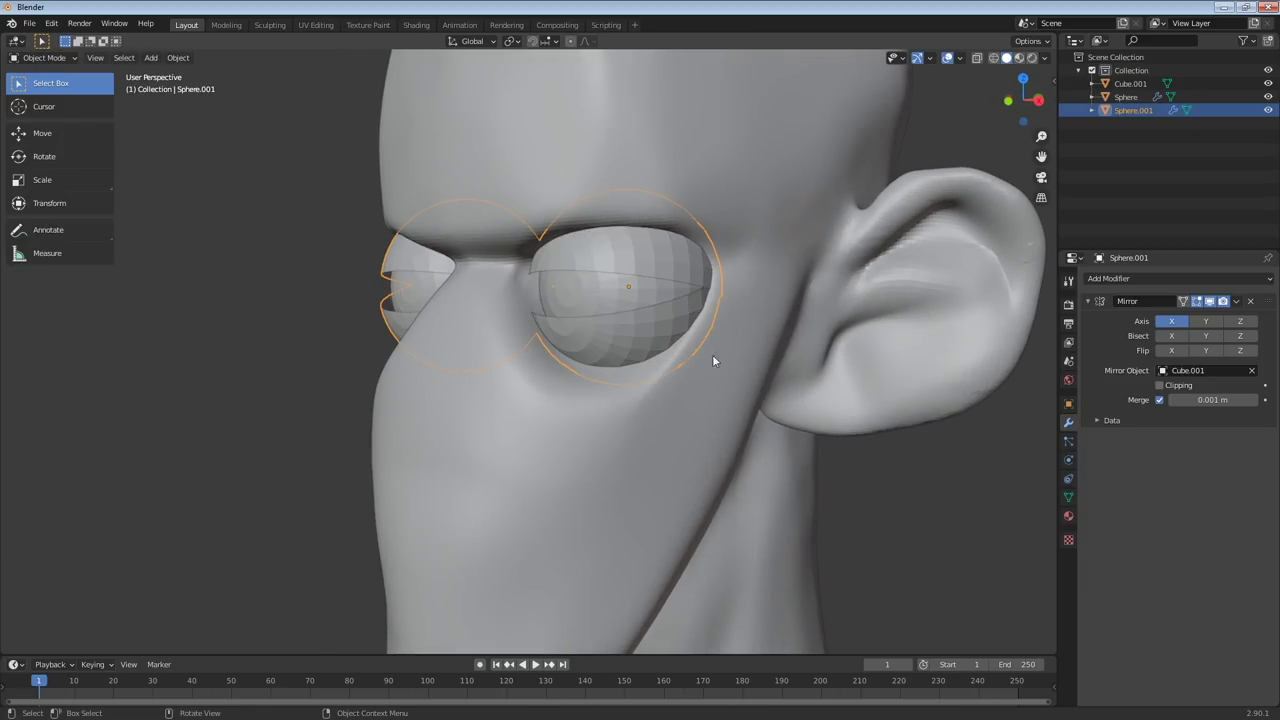
{"action": "left_click", "coordinate": [1128, 278]}
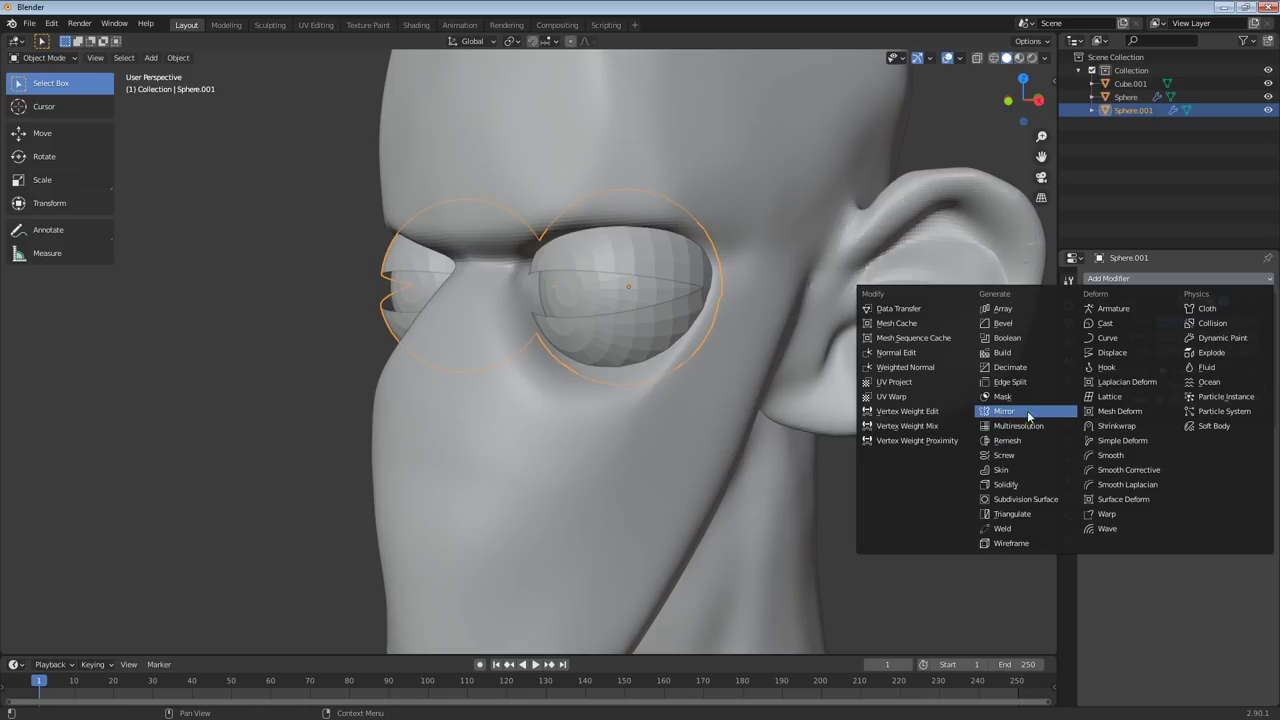
{"action": "left_click", "coordinate": [1020, 485]}
{"action": "middle_click_drag", "start_coordinate": [872, 450], "coordinate": [876, 456]}
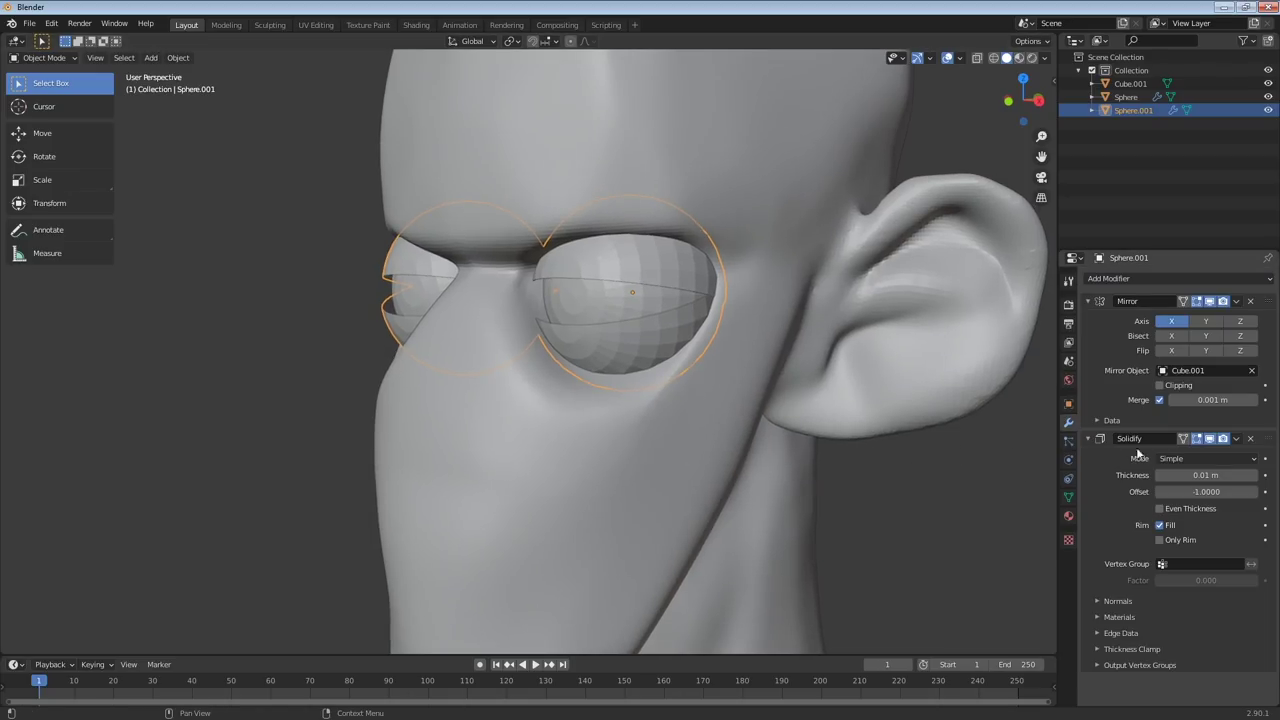
Set the Solidify thickness of the eyelids to 0.13 m and deselect them
{"action": "left_click_drag", "start_coordinate": [1206, 475], "coordinate": [1205, 476]}
{"action": "middle_click_drag", "start_coordinate": [954, 471], "coordinate": [662, 391]}
{"action": "left_click", "coordinate": [895, 444]}
{"action": "scroll", "coordinate": [662, 391], "scroll_direction": "down", "scroll_amount": 4}
Edit the eyelid mesh: select one linked lid shell, rotate it about the X axis and shift it along Y
{"action": "middle_click_drag", "start_coordinate": [612, 438], "coordinate": [788, 361]}
{"action": "middle_click_drag", "start_coordinate": [690, 345], "coordinate": [837, 417]}
{"action": "left_click", "coordinate": [697, 340]}
{"action": "key", "text": "Tab"}
{"action": "key", "text": "l"}
{"action": "key", "text": "r"}
{"action": "key", "text": "x"}
{"action": "left_click", "coordinate": [705, 333]}
{"action": "key", "text": "g"}
{"action": "key", "text": "y"}
{"action": "left_click", "coordinate": [651, 348]}
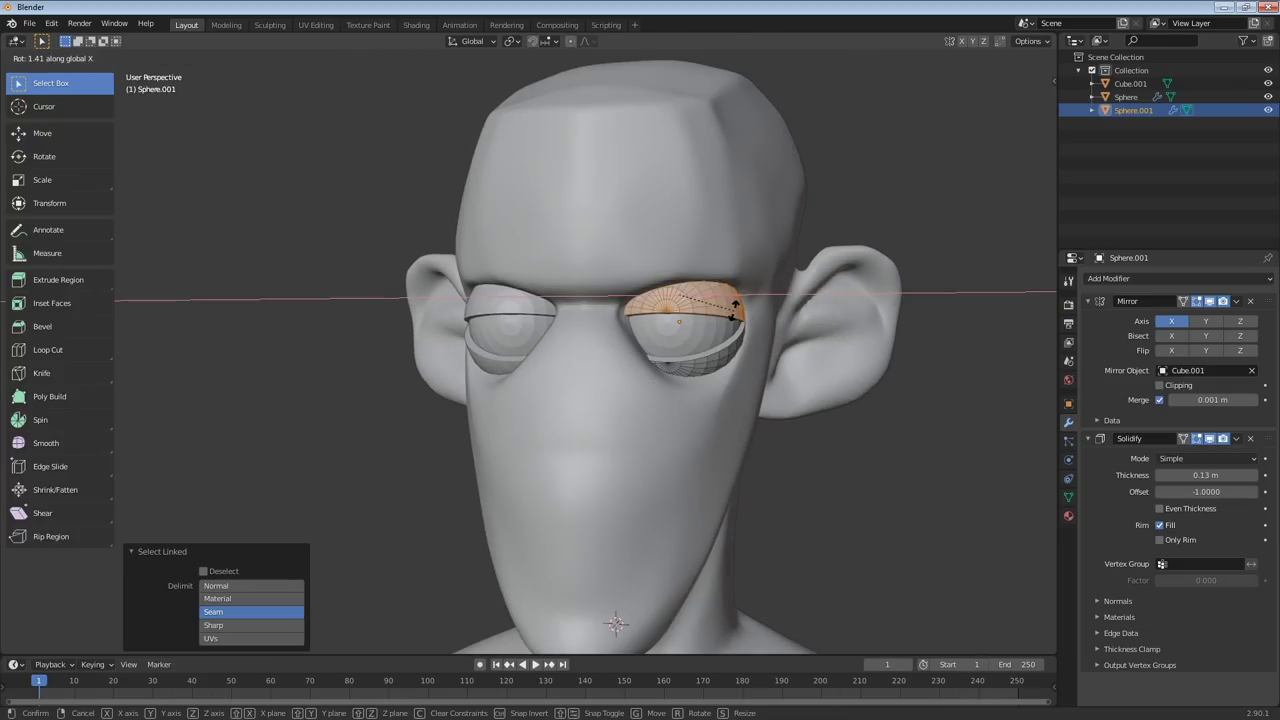
Tilt the upper eyelid about the global X and Y axes, and select the eyelids as an object
{"action": "left_click", "coordinate": [735, 305]}
{"action": "key", "text": "r"}
{"action": "key", "text": "y"}
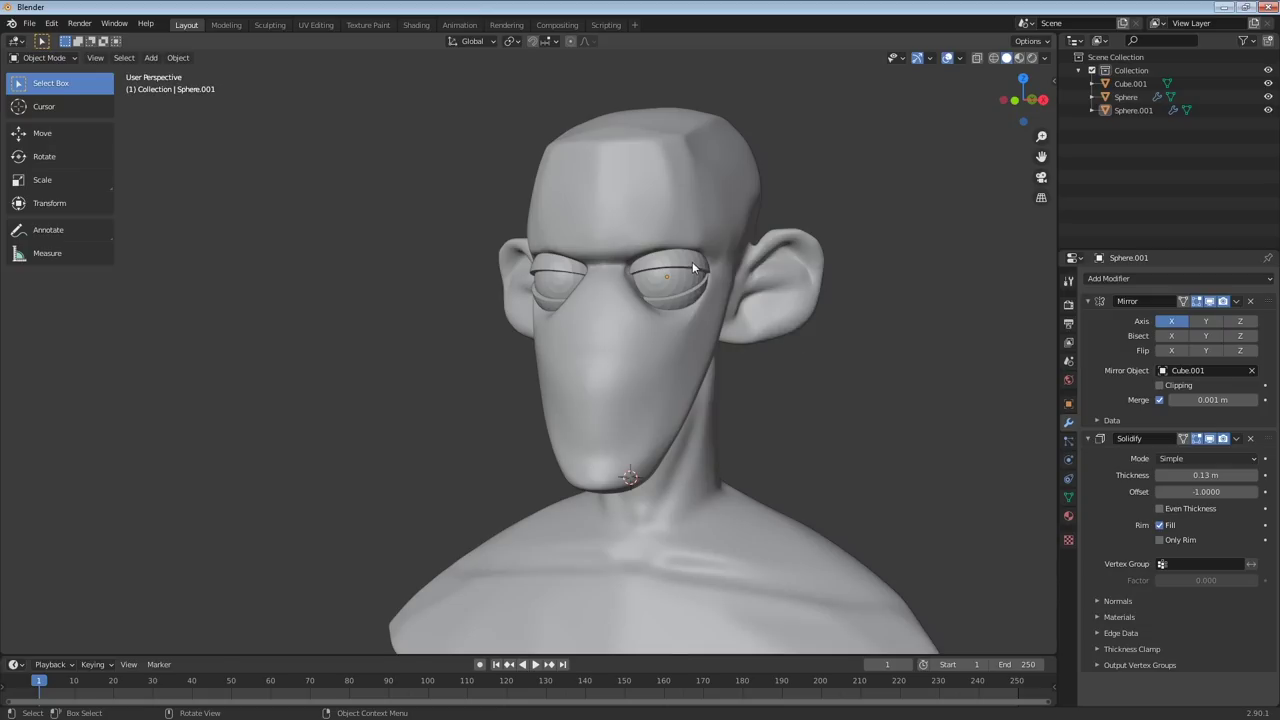
{"action": "left_click", "coordinate": [694, 272]}
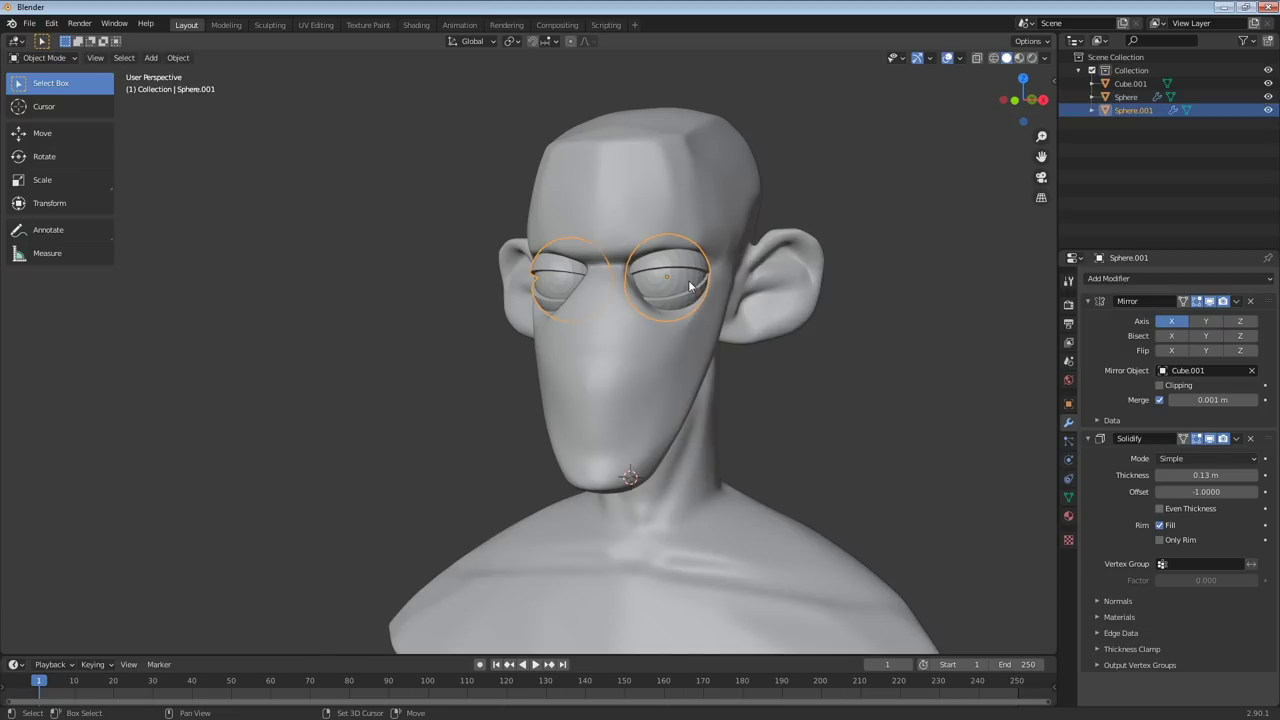
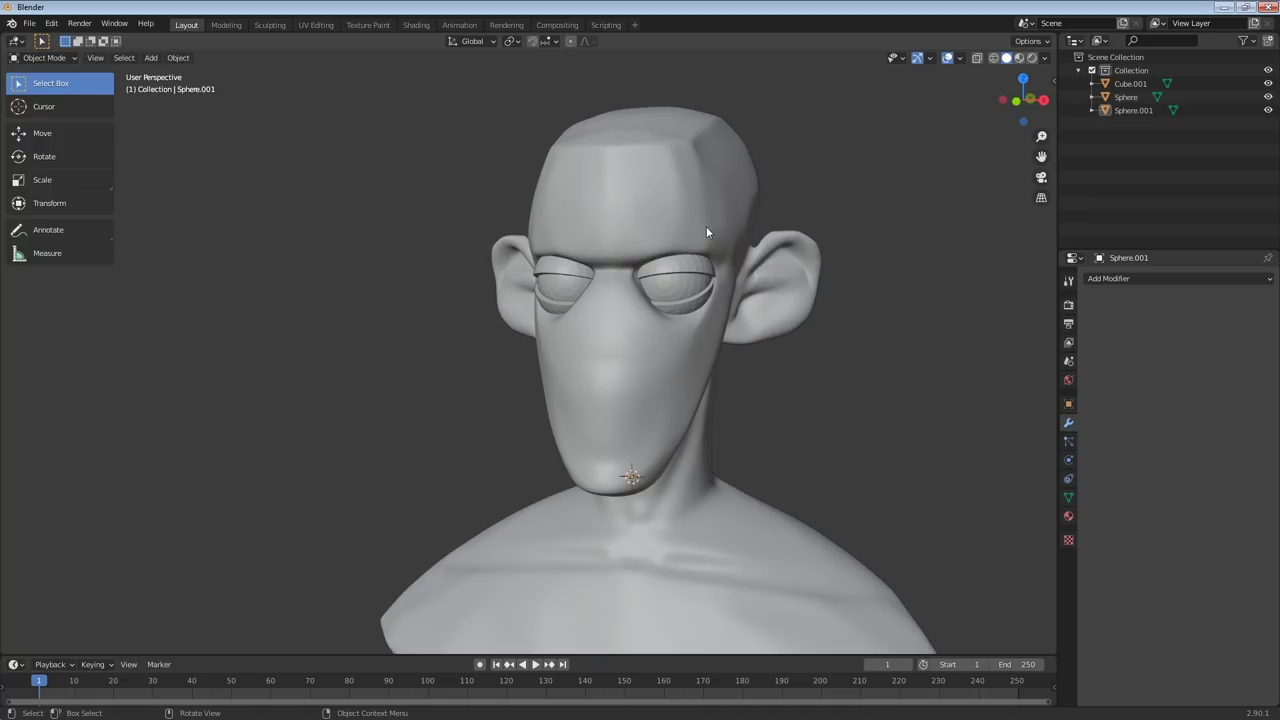
Select the head and bust mesh, switch it to Sculpt Mode and choose the Grab brush
{"action": "left_click", "coordinate": [706, 226]}
{"action": "middle_click_drag", "start_coordinate": [789, 332], "coordinate": [776, 333]}
{"action": "key", "text": "ctrl+Tab"}
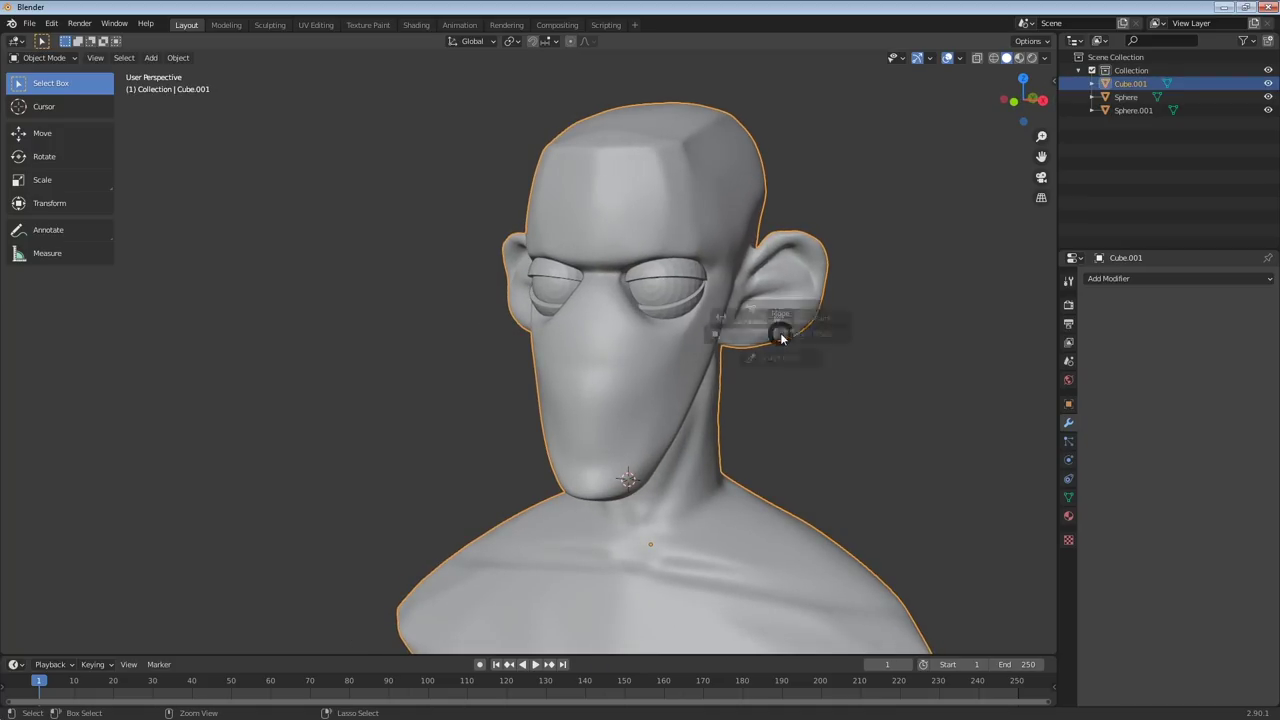
{"action": "left_click", "coordinate": [781, 395]}
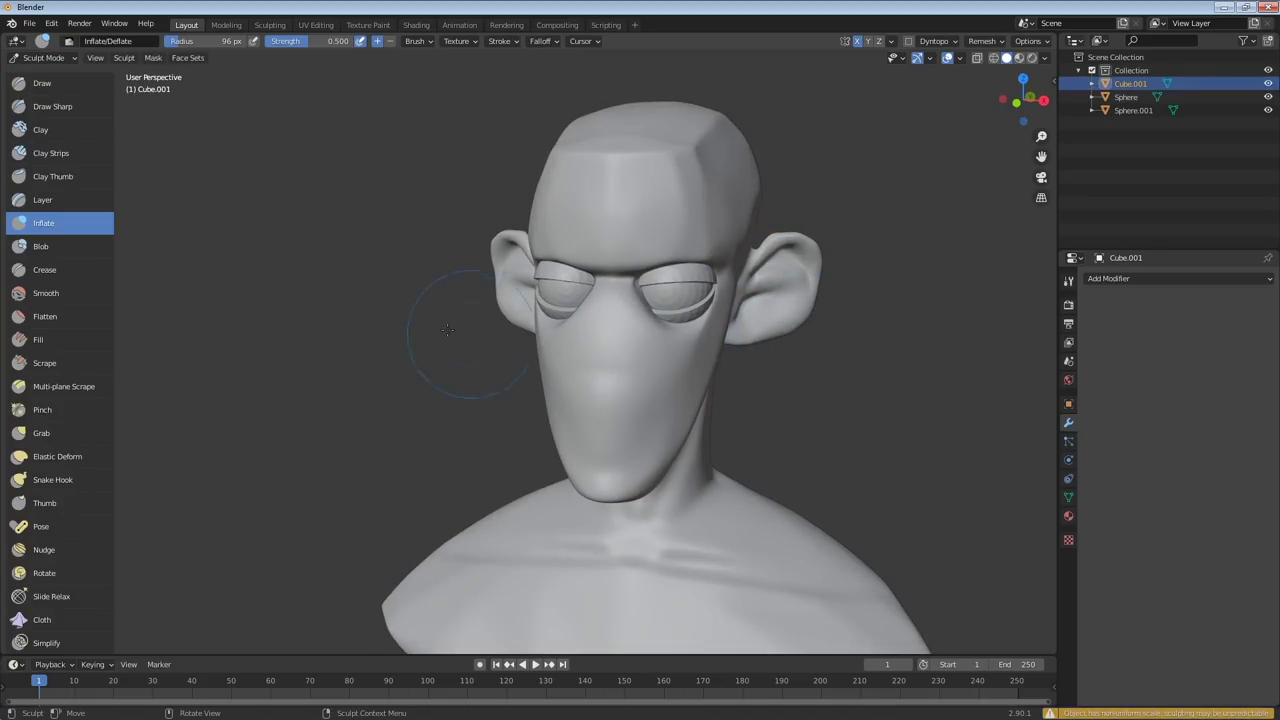
{"action": "left_click", "coordinate": [81, 435]}
Grab the brow edge above the eye and the outer eye corner to fit them around the eyelids
{"action": "left_click_drag", "start_coordinate": [644, 265], "coordinate": [700, 252]}
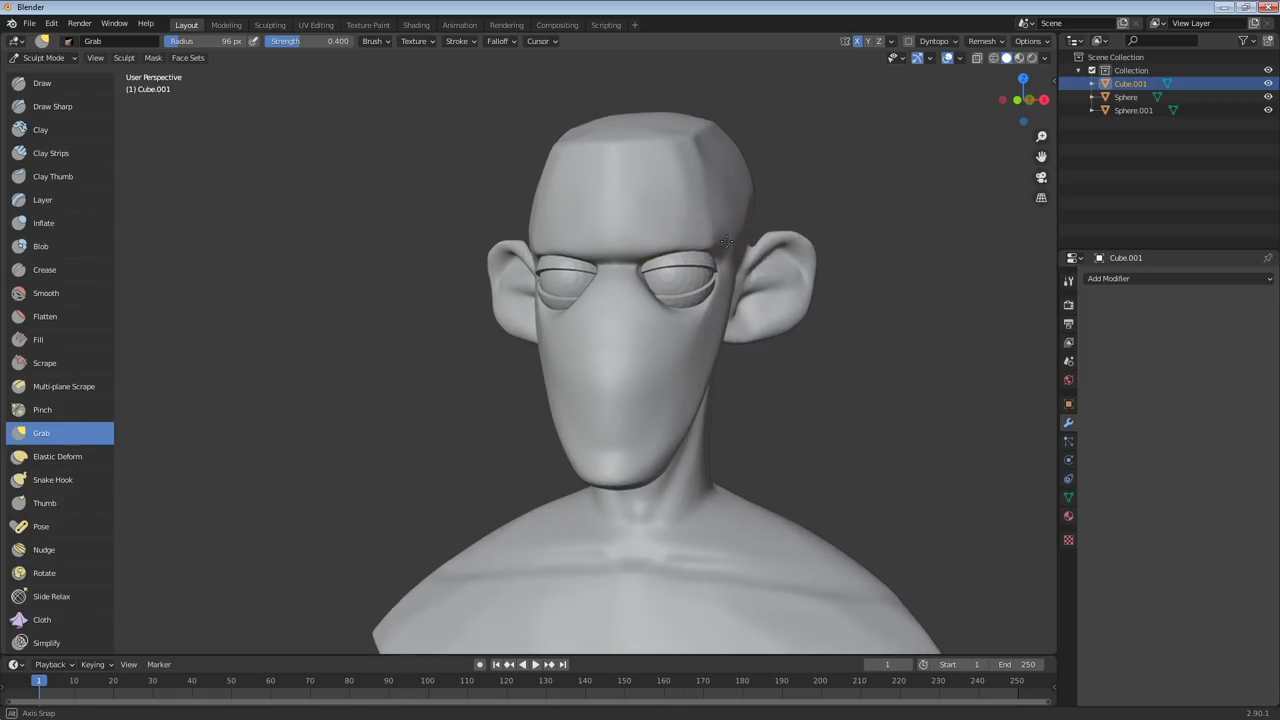
{"action": "mouse_move", "coordinate": [700, 252]}
{"action": "middle_mouse_down"}
{"action": "mouse_move", "coordinate": [569, 320]}
{"action": "mouse_move", "coordinate": [671, 329]}
{"action": "mouse_move", "coordinate": [710, 298]}
{"action": "middle_mouse_up"}
{"action": "left_click_drag", "start_coordinate": [711, 299], "coordinate": [709, 308]}
{"action": "middle_click_drag", "start_coordinate": [709, 307], "coordinate": [701, 309]}
Set the Grab brush radius to 140 px and reshape the lower eye socket and the brow ridge above the eyes
{"action": "key", "text": "f"}
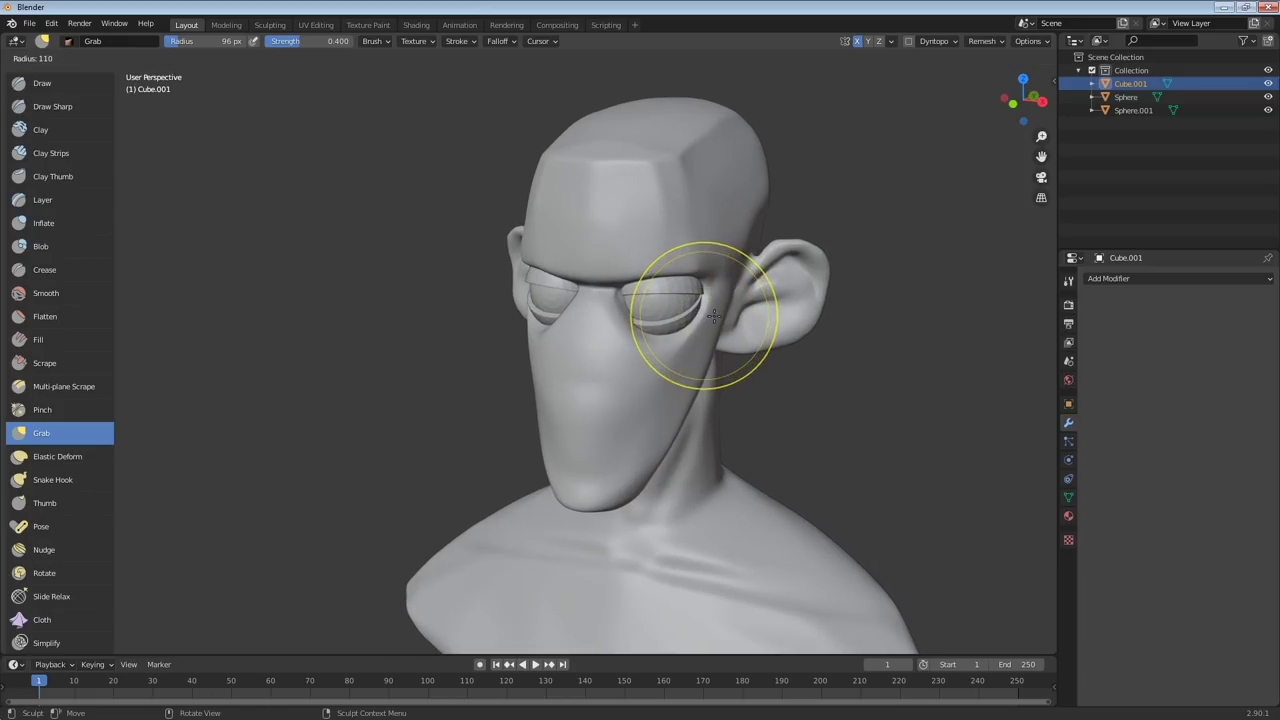
{"action": "left_click", "coordinate": [716, 330]}
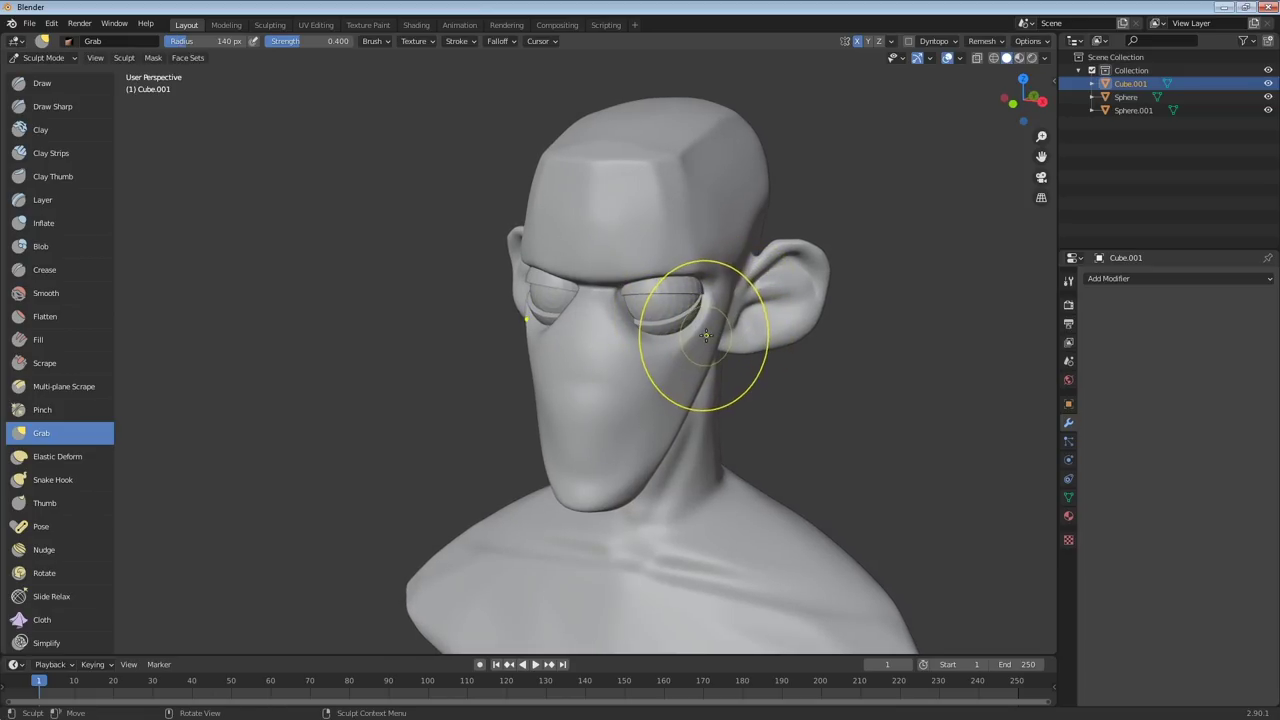
{"action": "mouse_move", "coordinate": [695, 340]}
{"action": "middle_mouse_down"}
{"action": "mouse_move", "coordinate": [714, 322]}
{"action": "mouse_move", "coordinate": [529, 314]}
{"action": "middle_mouse_up"}
{"action": "left_click_drag", "start_coordinate": [529, 314], "coordinate": [533, 337]}
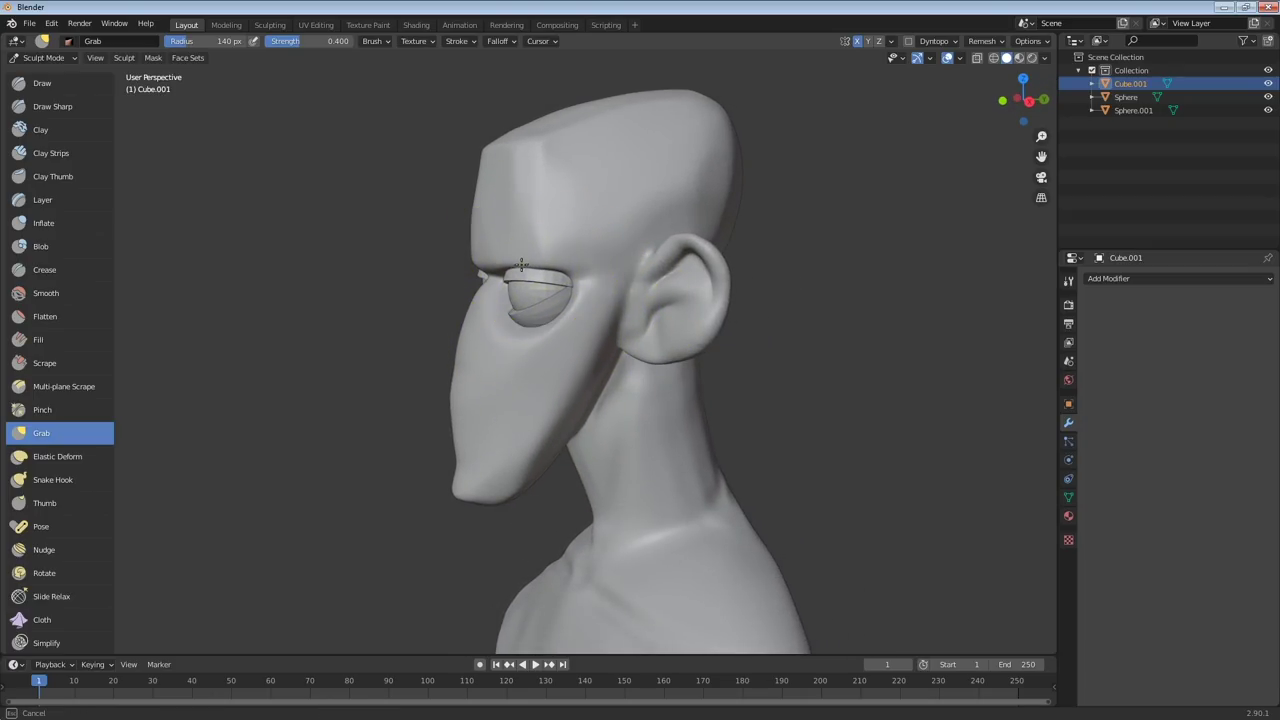
{"action": "left_click_drag", "start_coordinate": [521, 261], "coordinate": [531, 257]}
{"action": "middle_click_drag", "start_coordinate": [531, 257], "coordinate": [716, 297]}
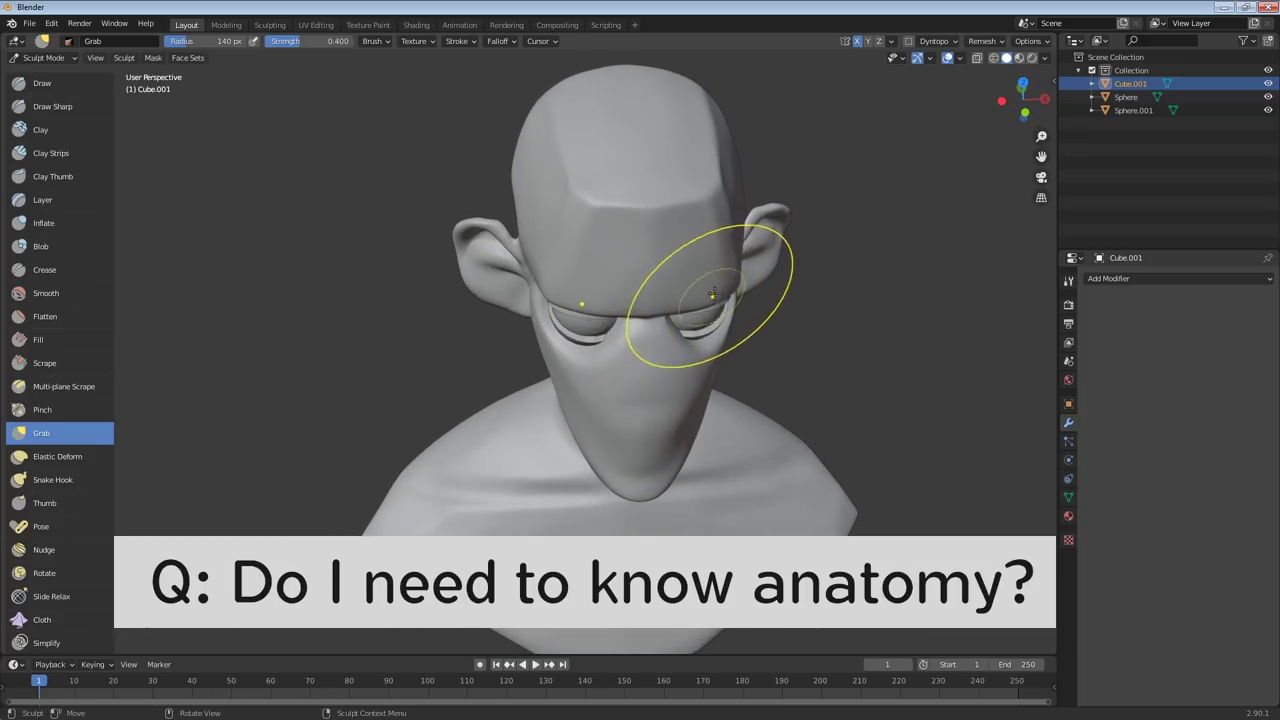
{"action": "middle_click_drag", "start_coordinate": [712, 294], "coordinate": [684, 253]}
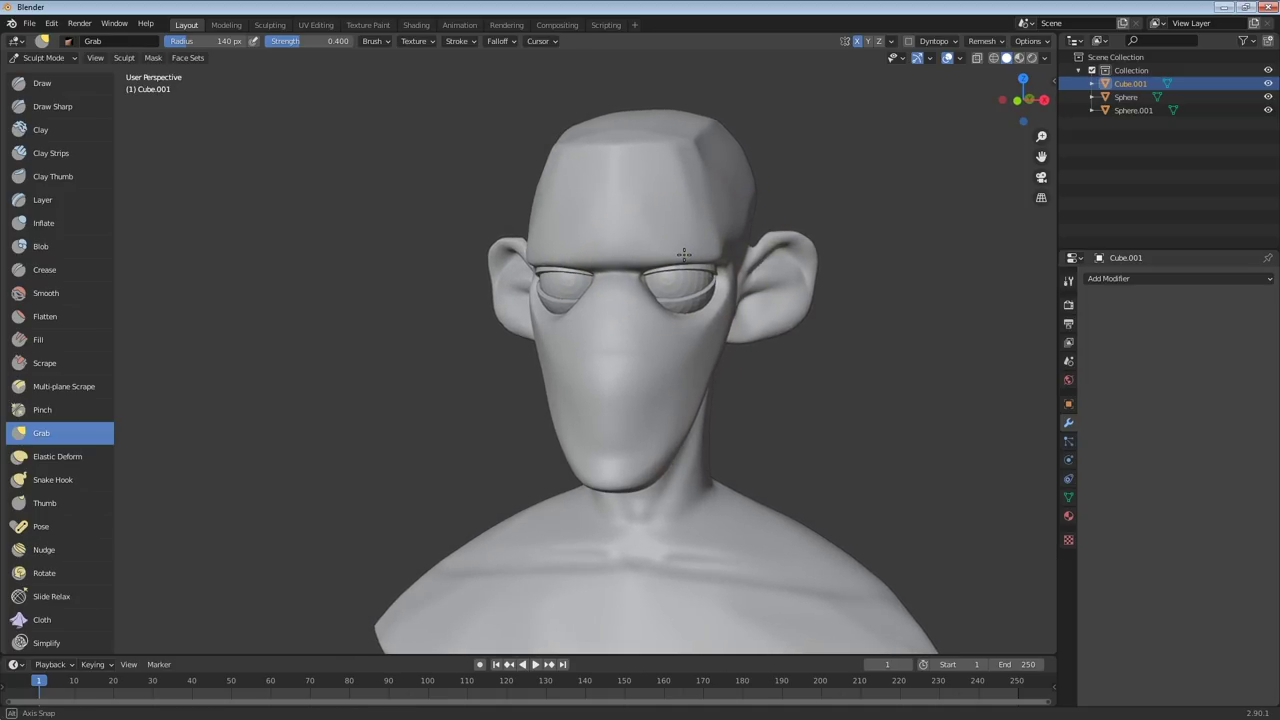
{"action": "middle_click_drag", "start_coordinate": [687, 300], "coordinate": [681, 310]}
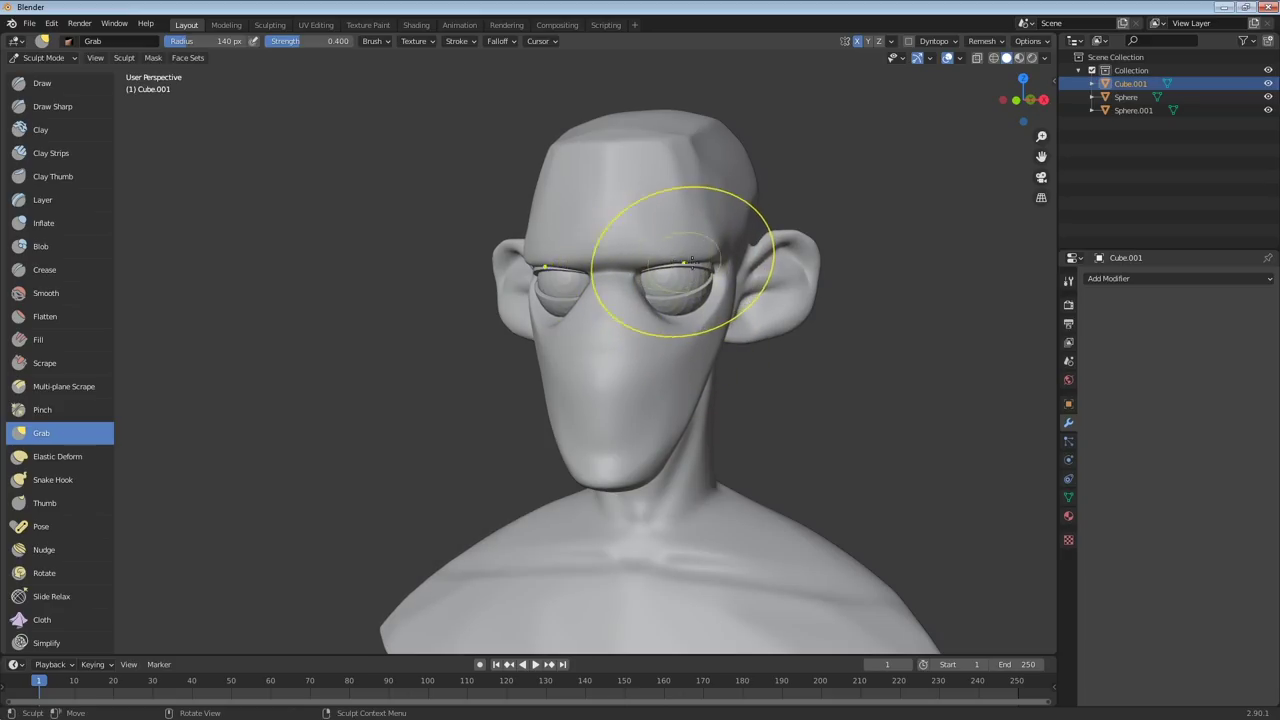
Set the Grab brush radius to 98 px and pull the inner corner and lower rim of the eye socket into shape
{"action": "mouse_move", "coordinate": [673, 265]}
{"action": "middle_mouse_down"}
{"action": "mouse_move", "coordinate": [668, 304]}
{"action": "mouse_move", "coordinate": [635, 303]}
{"action": "middle_mouse_up"}
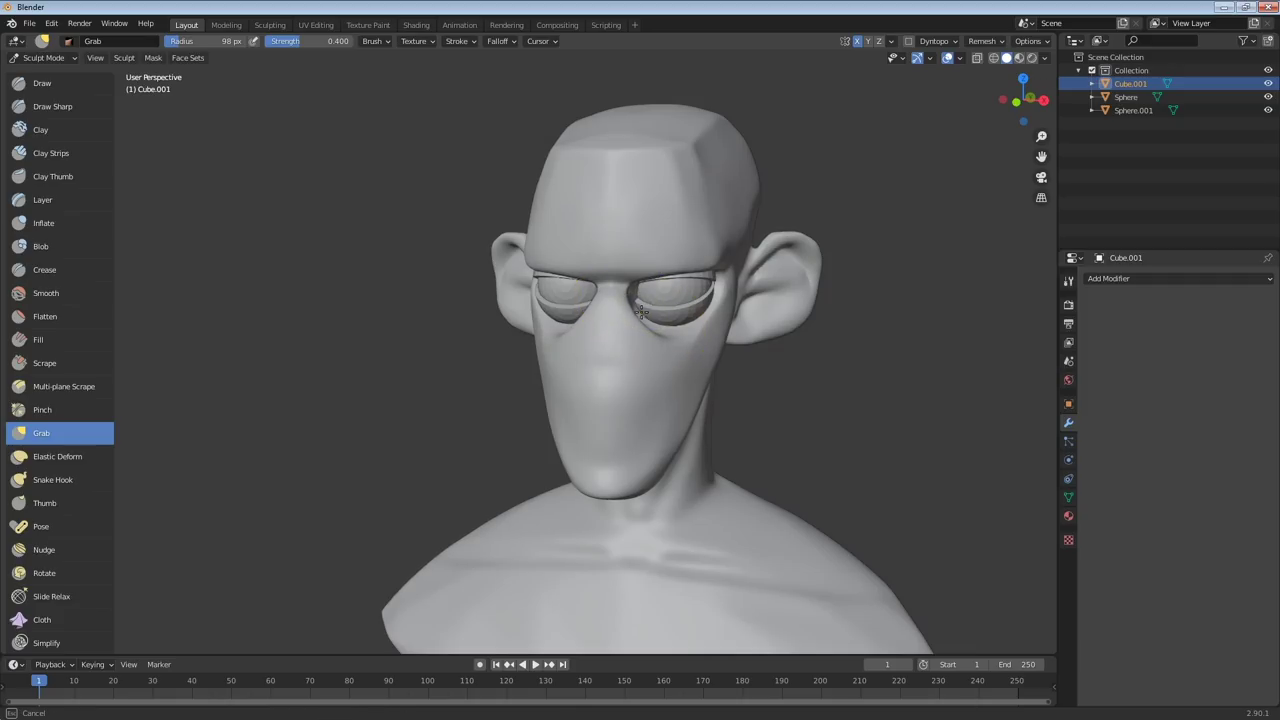
{"action": "middle_click_drag", "start_coordinate": [641, 312], "coordinate": [557, 355]}
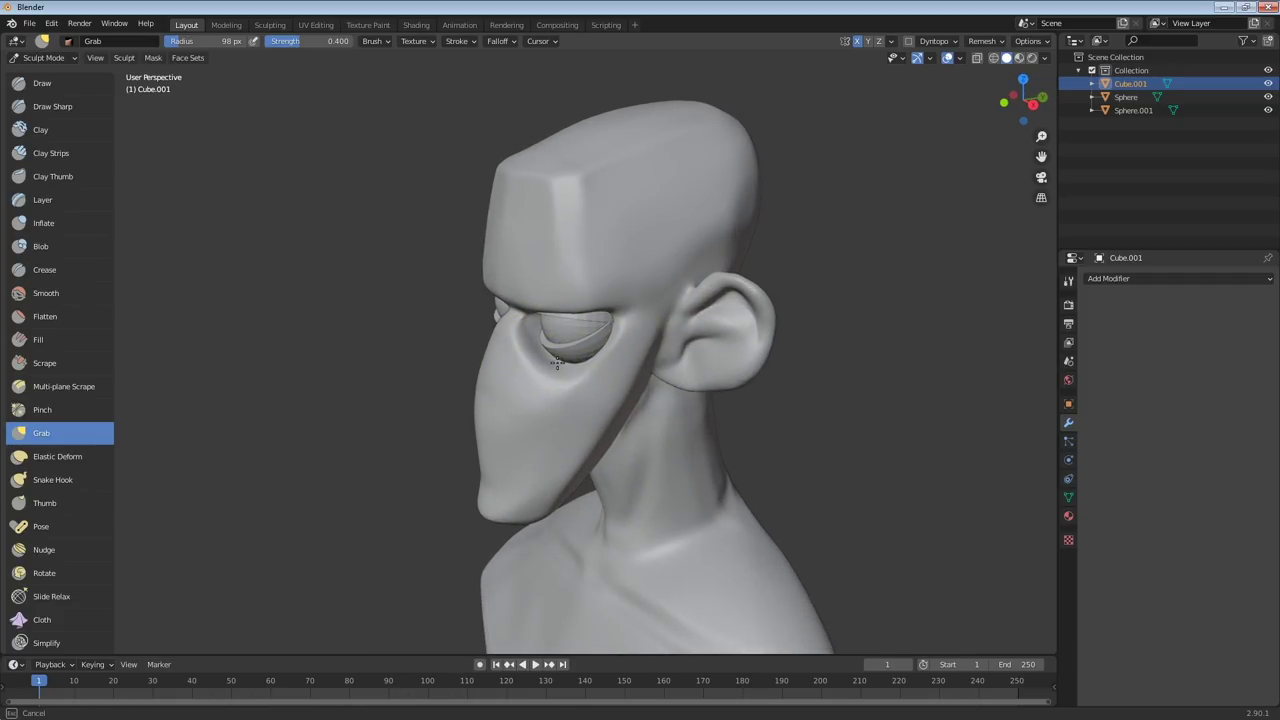
{"action": "mouse_move", "coordinate": [569, 368]}
{"action": "middle_mouse_down"}
{"action": "mouse_move", "coordinate": [504, 400]}
{"action": "mouse_move", "coordinate": [683, 347]}
{"action": "mouse_move", "coordinate": [743, 309]}
{"action": "mouse_move", "coordinate": [726, 314]}
{"action": "mouse_move", "coordinate": [804, 288]}
{"action": "mouse_move", "coordinate": [789, 295]}
{"action": "middle_mouse_up"}
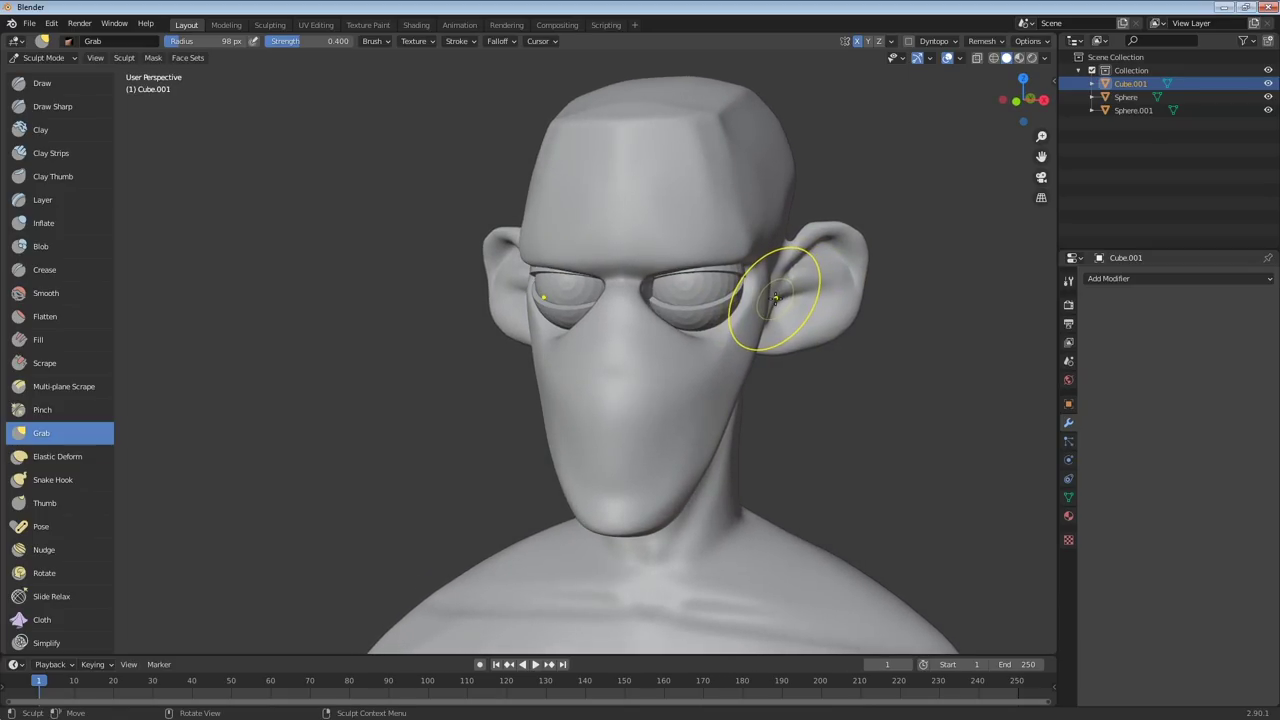
Set the Grab brush radius to 74 px and refine the skin beneath the eye around the lower eyelid
{"action": "middle_click_drag", "start_coordinate": [722, 326], "coordinate": [680, 338]}
{"action": "key", "text": "f"}
{"action": "left_click", "coordinate": [717, 326]}
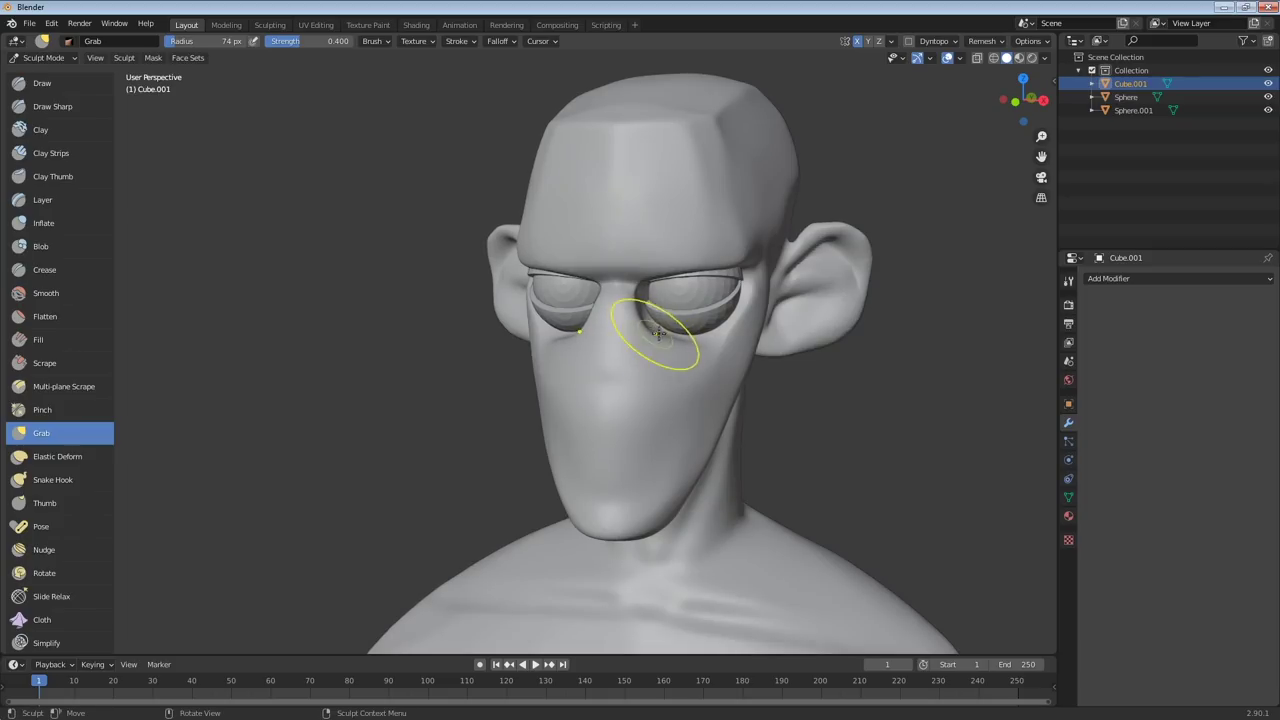
{"action": "mouse_move", "coordinate": [678, 360]}
{"action": "middle_mouse_down"}
{"action": "mouse_move", "coordinate": [664, 373]}
{"action": "mouse_move", "coordinate": [718, 324]}
{"action": "middle_mouse_up"}
{"action": "middle_click_drag", "start_coordinate": [815, 304], "coordinate": [760, 318]}
Set the Grab brush radius to 143 px and reshape the cheek and jawline of the face
{"action": "scroll", "coordinate": [740, 328], "scroll_direction": "down", "scroll_amount": 2}
{"action": "mouse_move", "coordinate": [720, 340]}
{"action": "middle_mouse_down"}
{"action": "mouse_move", "coordinate": [673, 352]}
{"action": "mouse_move", "coordinate": [697, 366]}
{"action": "middle_mouse_up"}
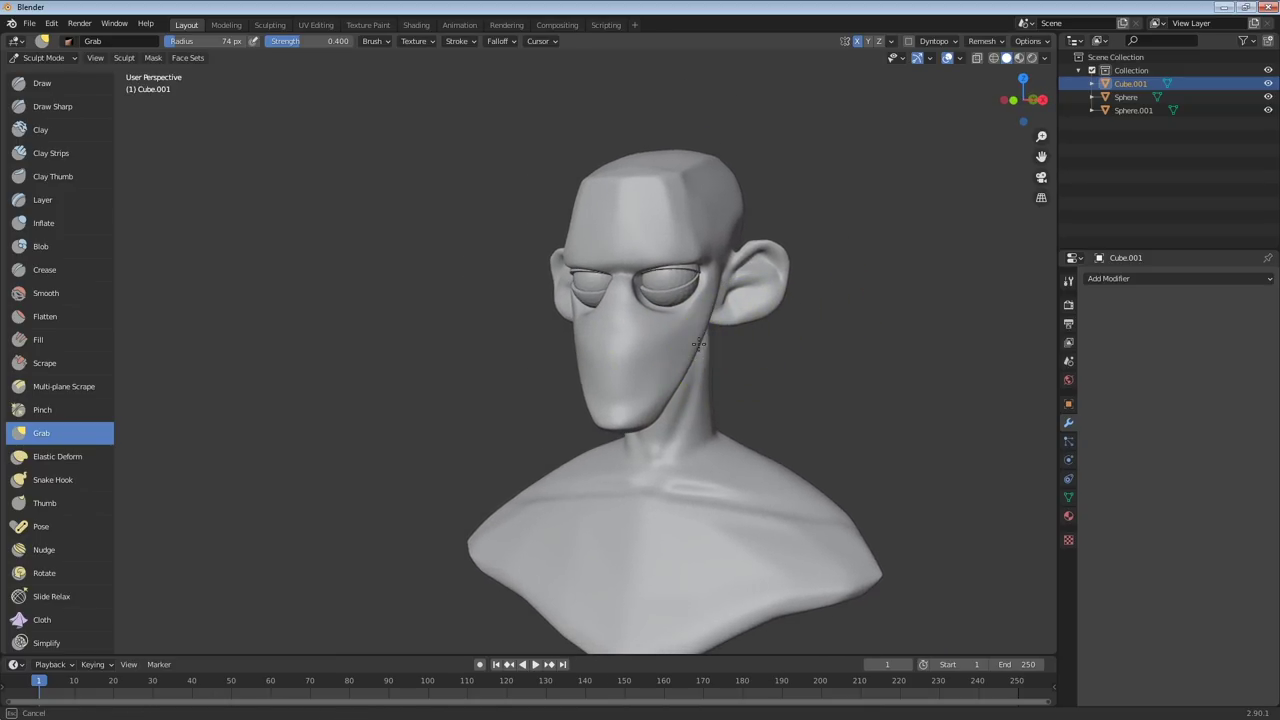
{"action": "key", "text": "f"}
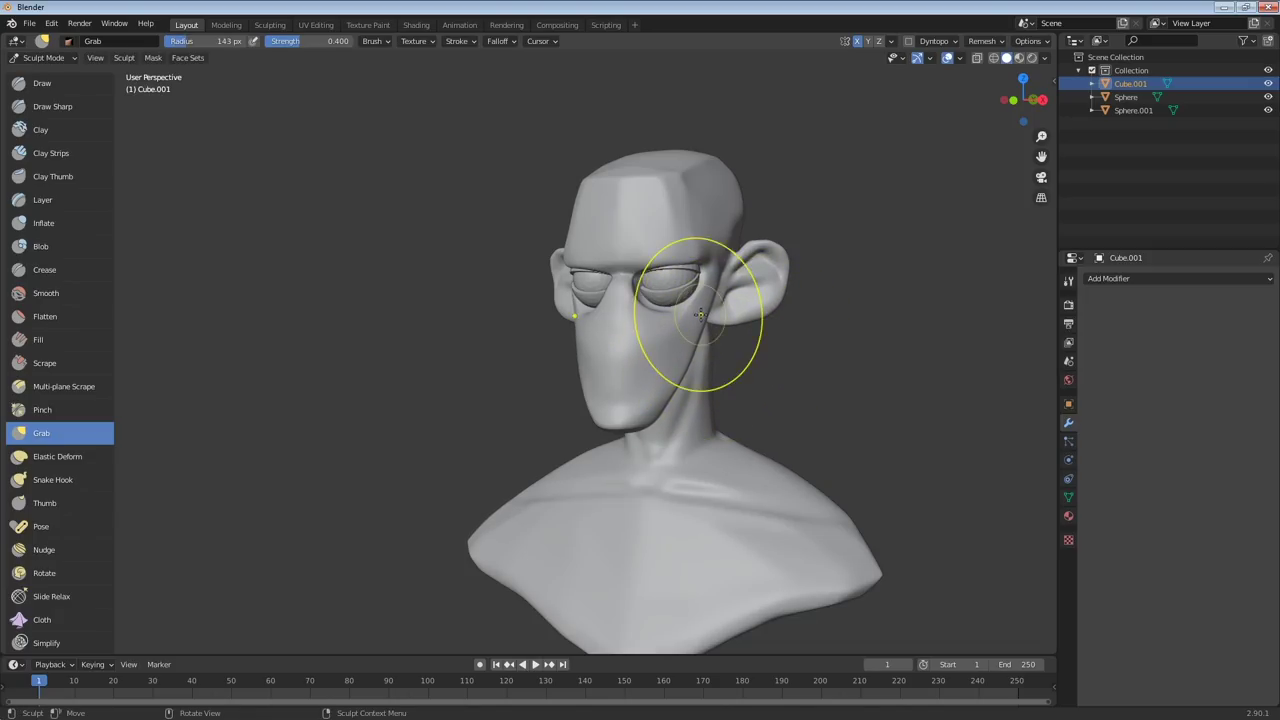
{"action": "middle_click_drag", "start_coordinate": [710, 342], "coordinate": [614, 353]}
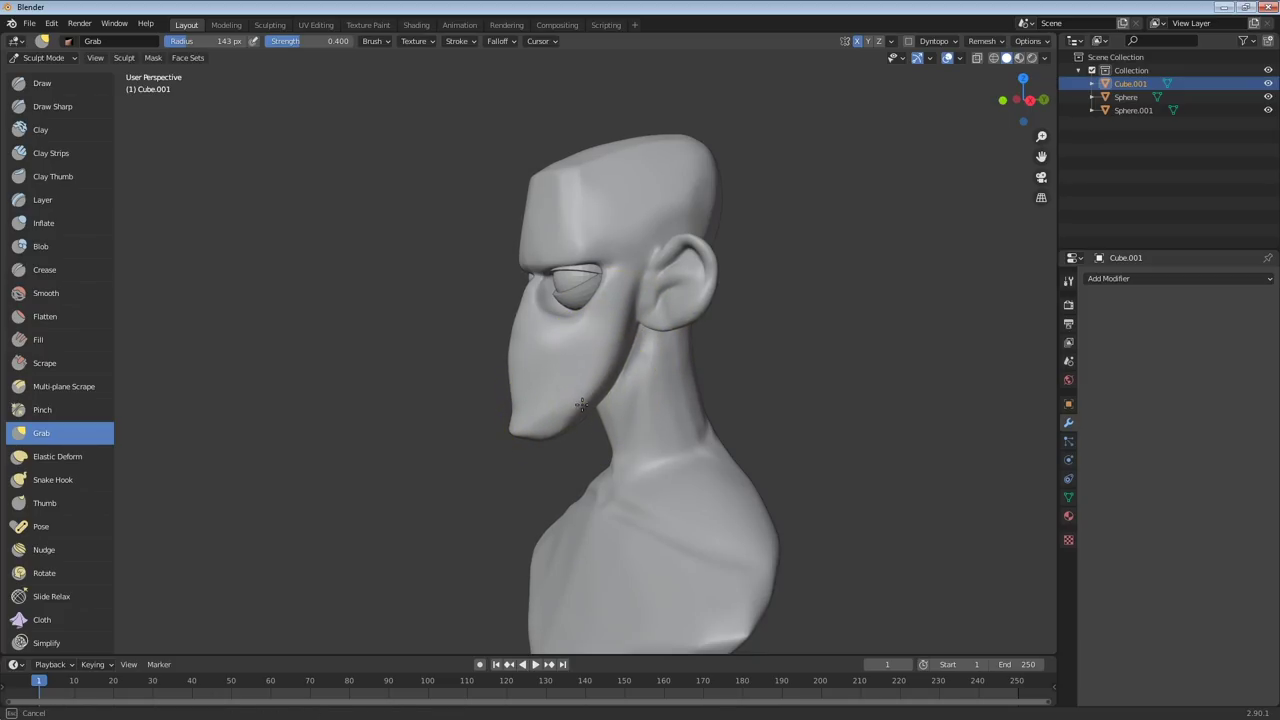
{"action": "mouse_move", "coordinate": [581, 404]}
{"action": "middle_mouse_down"}
{"action": "mouse_move", "coordinate": [704, 369]}
{"action": "mouse_move", "coordinate": [622, 359]}
{"action": "mouse_move", "coordinate": [706, 330]}
{"action": "mouse_move", "coordinate": [708, 310]}
{"action": "mouse_move", "coordinate": [704, 360]}
{"action": "middle_mouse_up"}
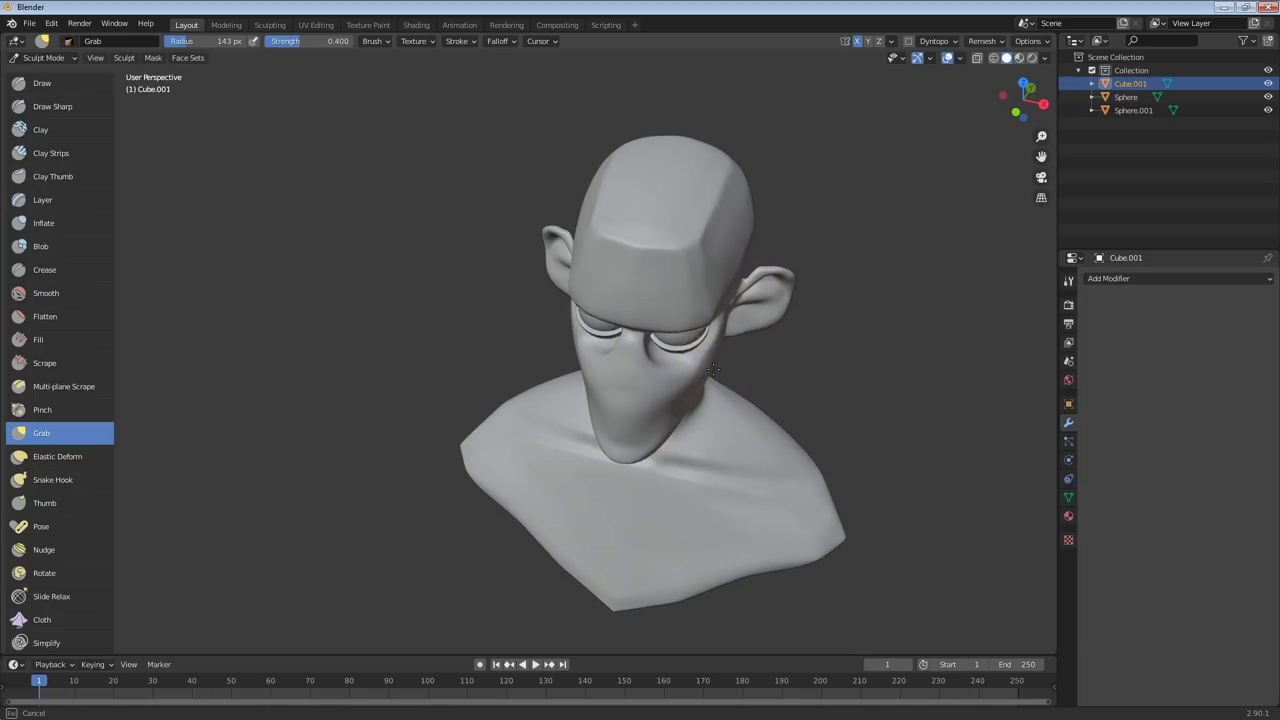
{"action": "middle_click_drag", "start_coordinate": [712, 352], "coordinate": [760, 282]}
Adjust the cheek contour from behind the ear, the area beside the eye and the brow with the Grab brush
{"action": "scroll", "coordinate": [737, 294], "scroll_direction": "up", "scroll_amount": 2}
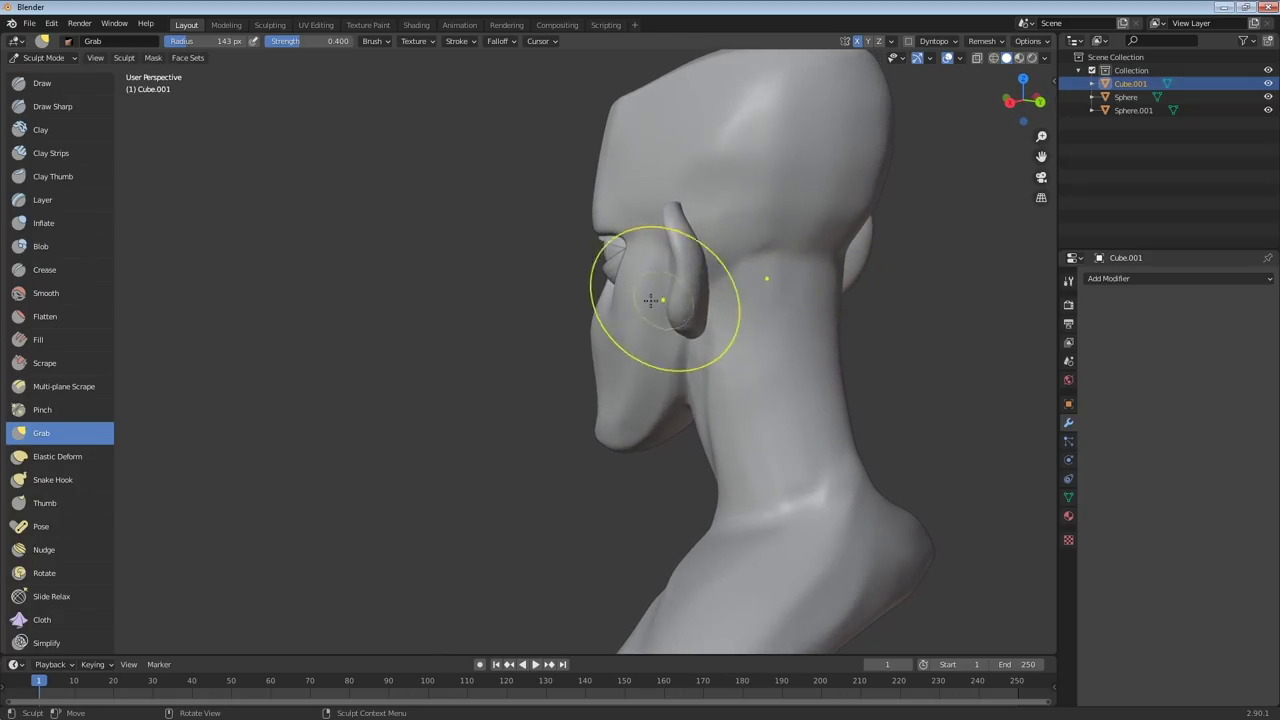
{"action": "middle_click_drag", "start_coordinate": [651, 300], "coordinate": [633, 294]}
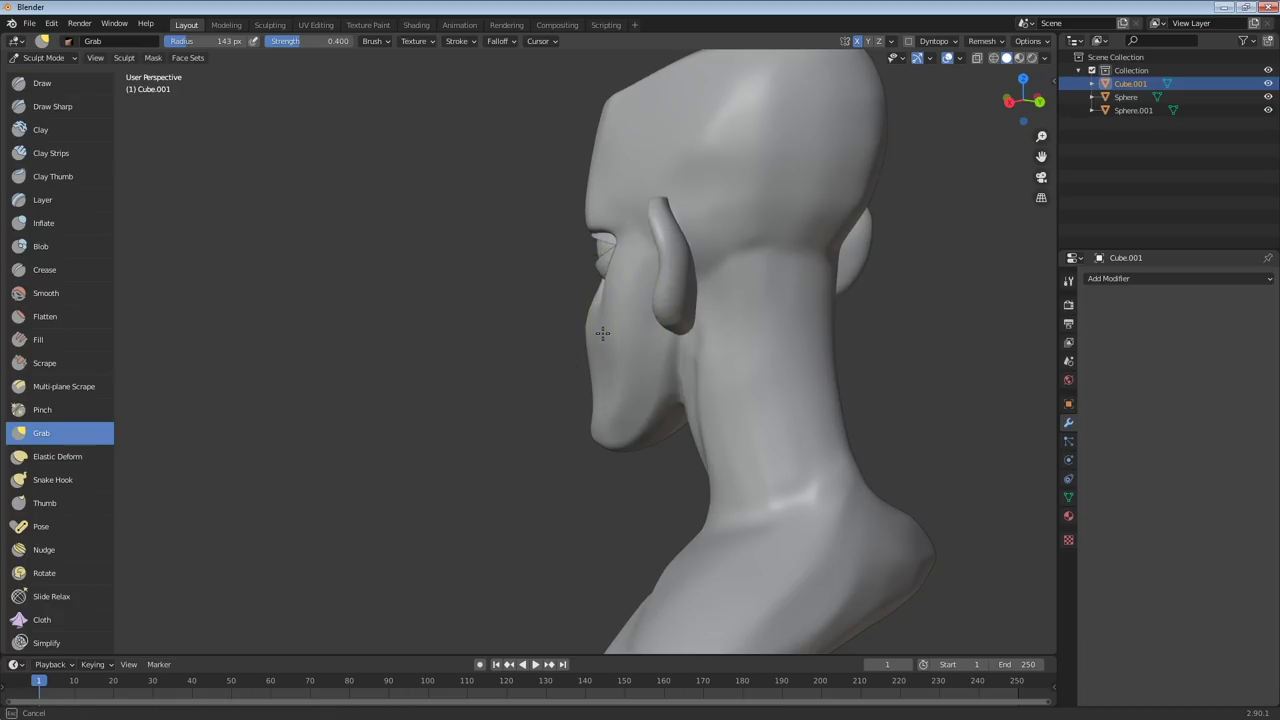
{"action": "mouse_move", "coordinate": [600, 337]}
{"action": "middle_mouse_down"}
{"action": "mouse_move", "coordinate": [749, 337]}
{"action": "mouse_move", "coordinate": [715, 332]}
{"action": "middle_mouse_up"}
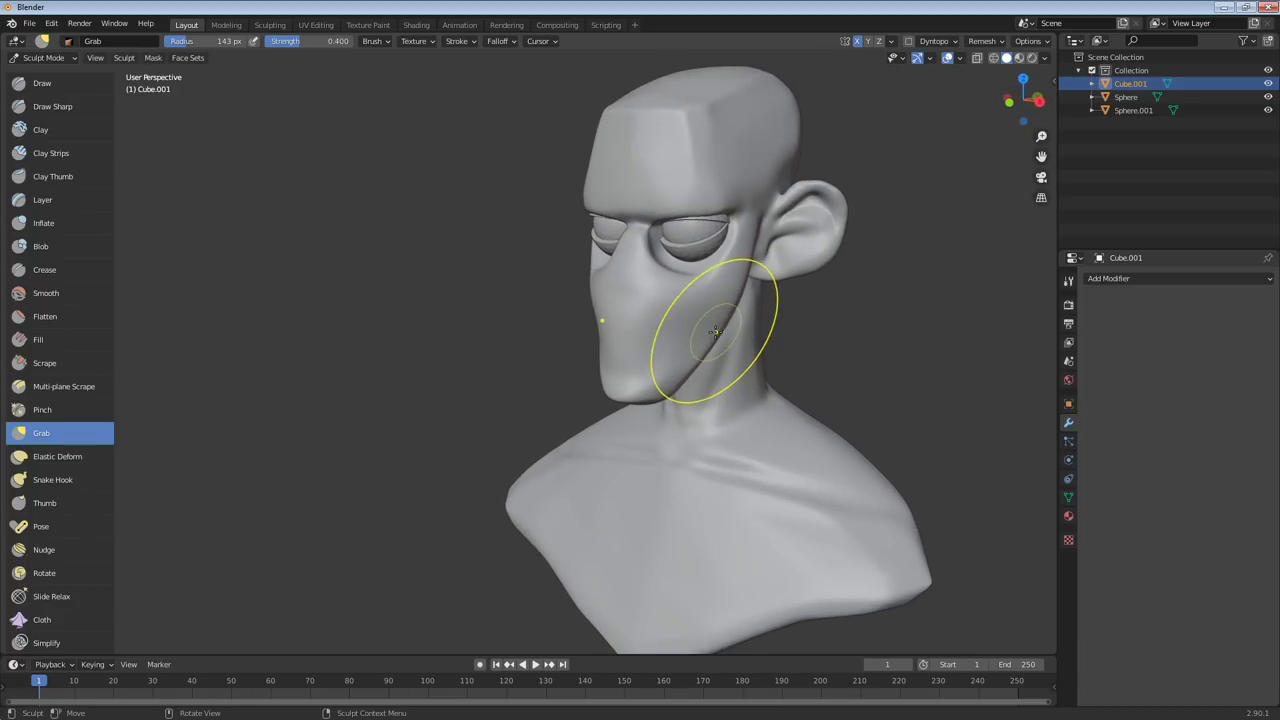
{"action": "key", "text": "KP_1"}
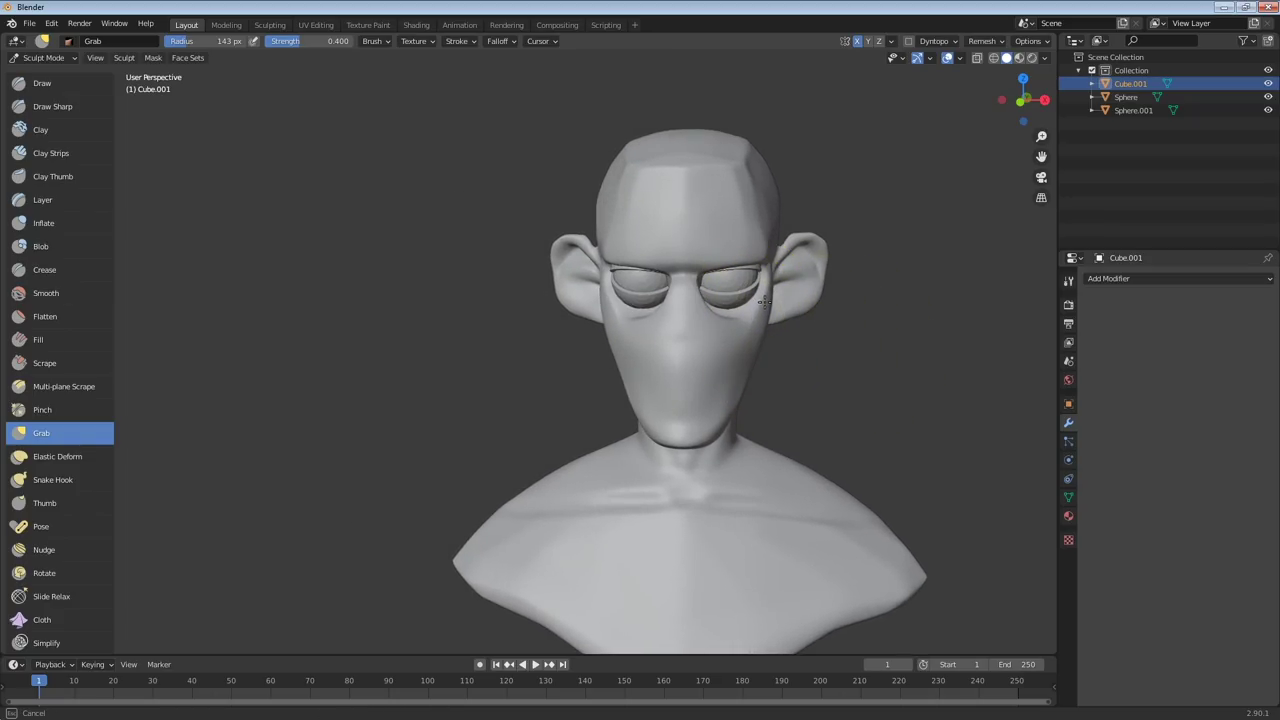
{"action": "mouse_move", "coordinate": [748, 256]}
{"action": "middle_mouse_down"}
{"action": "mouse_move", "coordinate": [730, 280]}
{"action": "mouse_move", "coordinate": [765, 290]}
{"action": "mouse_move", "coordinate": [857, 234]}
{"action": "mouse_move", "coordinate": [785, 292]}
{"action": "middle_mouse_up"}
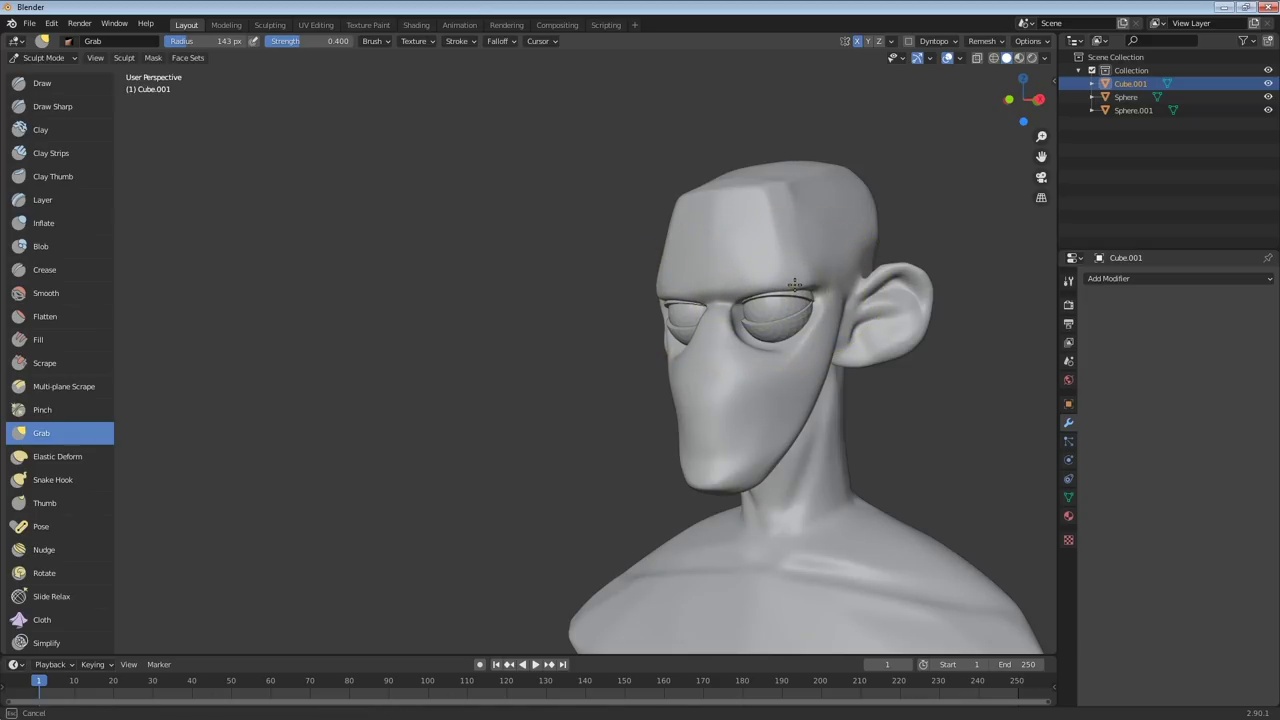
{"action": "mouse_move", "coordinate": [763, 284]}
{"action": "middle_mouse_down"}
{"action": "mouse_move", "coordinate": [775, 292]}
{"action": "mouse_move", "coordinate": [765, 302]}
{"action": "middle_mouse_up"}
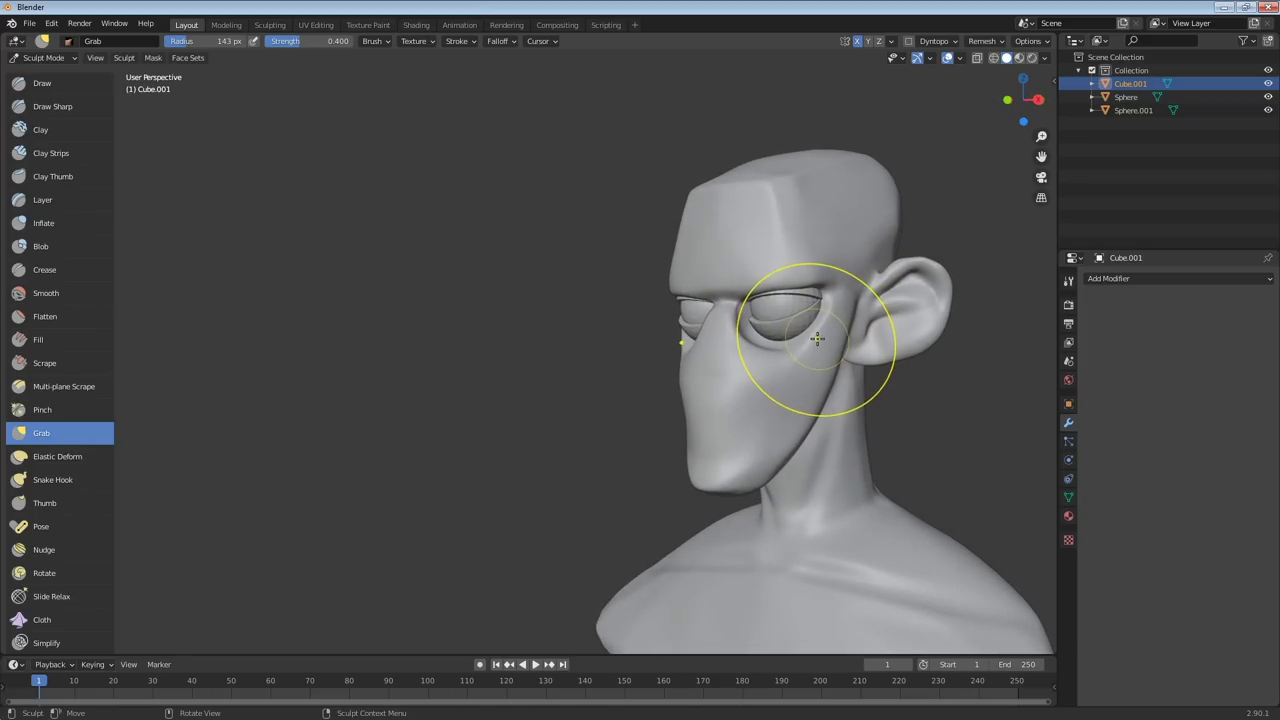
Set the Grab brush radius to 79 px and reshape the lower eye socket rim toward the cheek
{"action": "key", "text": "f"}
{"action": "left_click", "coordinate": [778, 335]}
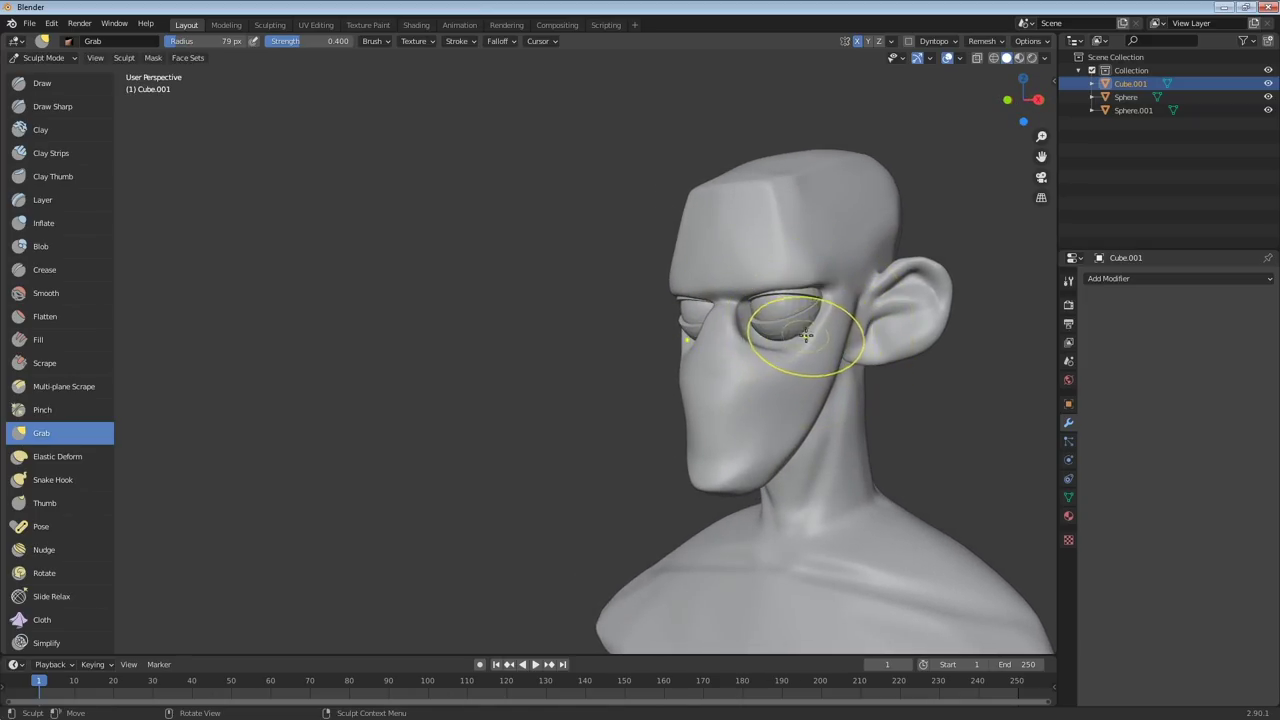
{"action": "middle_click_drag", "start_coordinate": [818, 330], "coordinate": [825, 347]}
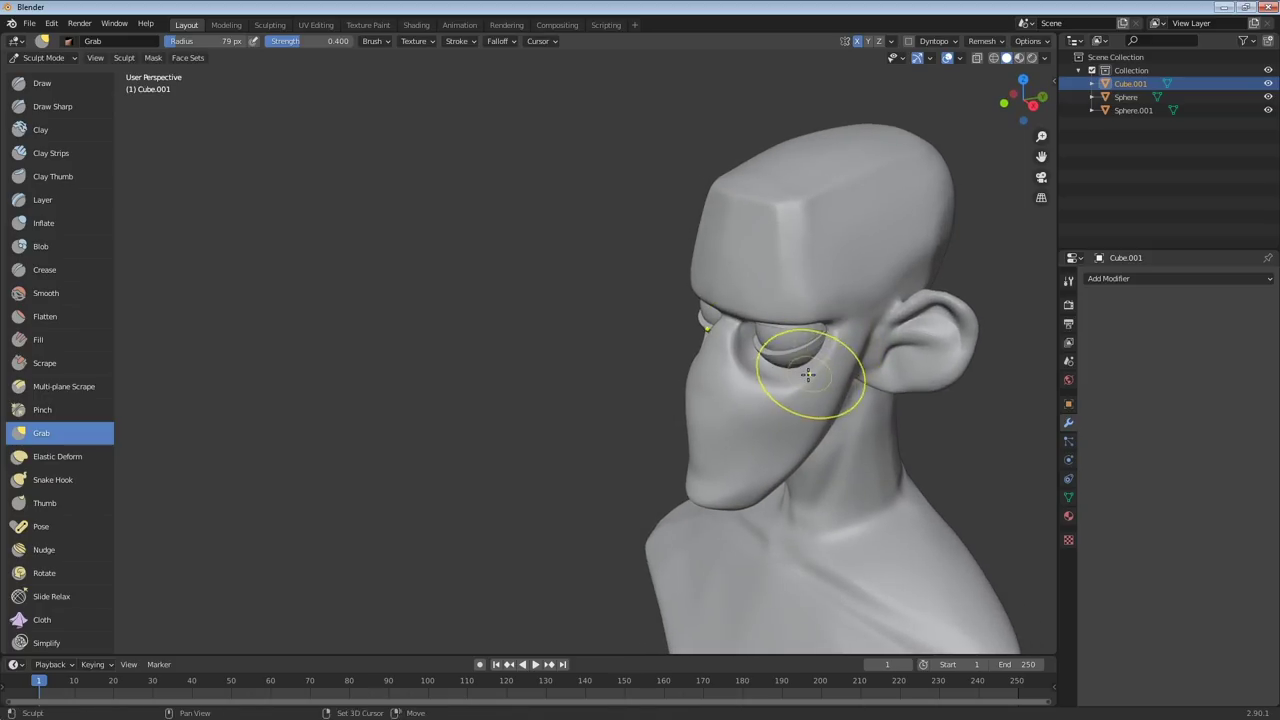
{"action": "left_click_drag", "start_coordinate": [805, 375], "coordinate": [805, 373]}
Set the Grab brush radius to 123 px and draw an annotation line down the face contour from forehead to jaw
{"action": "mouse_move", "coordinate": [805, 373]}
{"action": "middle_mouse_down"}
{"action": "mouse_move", "coordinate": [775, 370]}
{"action": "mouse_move", "coordinate": [807, 293]}
{"action": "mouse_move", "coordinate": [786, 314]}
{"action": "mouse_move", "coordinate": [826, 338]}
{"action": "mouse_move", "coordinate": [749, 391]}
{"action": "mouse_move", "coordinate": [831, 357]}
{"action": "middle_mouse_up"}
{"action": "key", "text": "f"}
{"action": "left_click", "coordinate": [831, 300]}
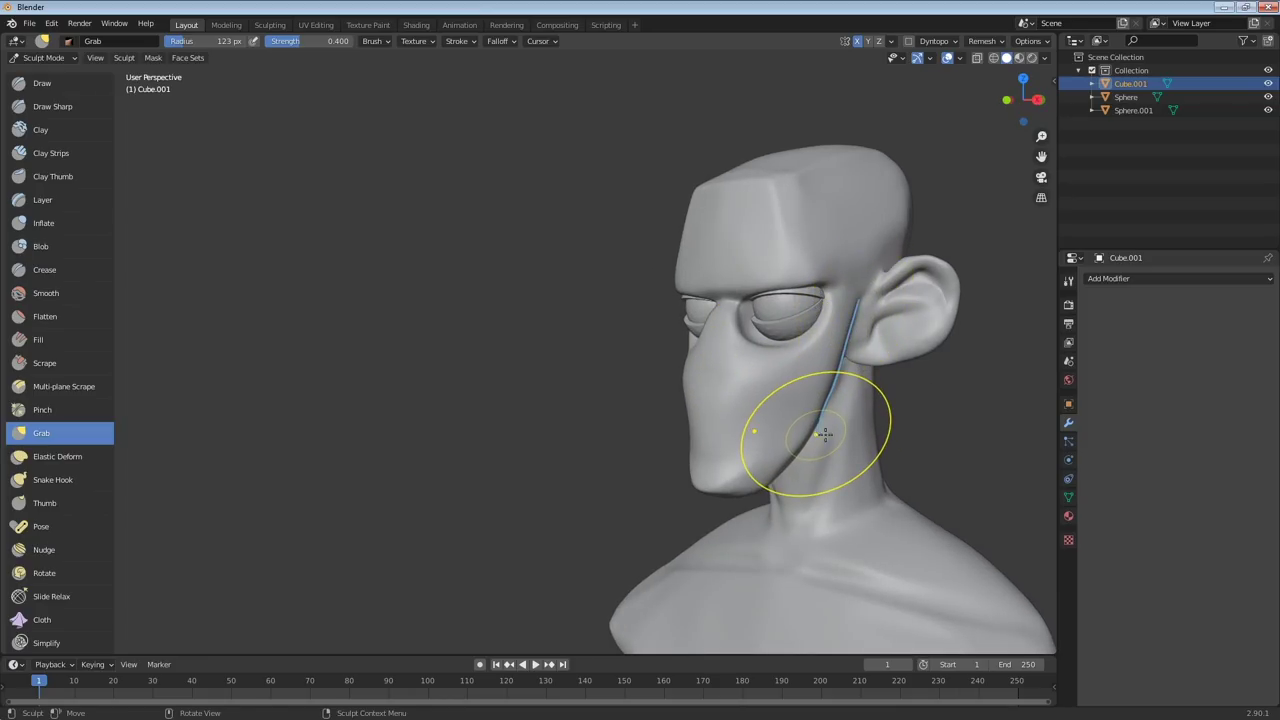
{"action": "mouse_move", "coordinate": [849, 357]}
{"action": "middle_mouse_down"}
{"action": "mouse_move", "coordinate": [849, 330]}
{"action": "mouse_move", "coordinate": [700, 330]}
{"action": "middle_mouse_up"}
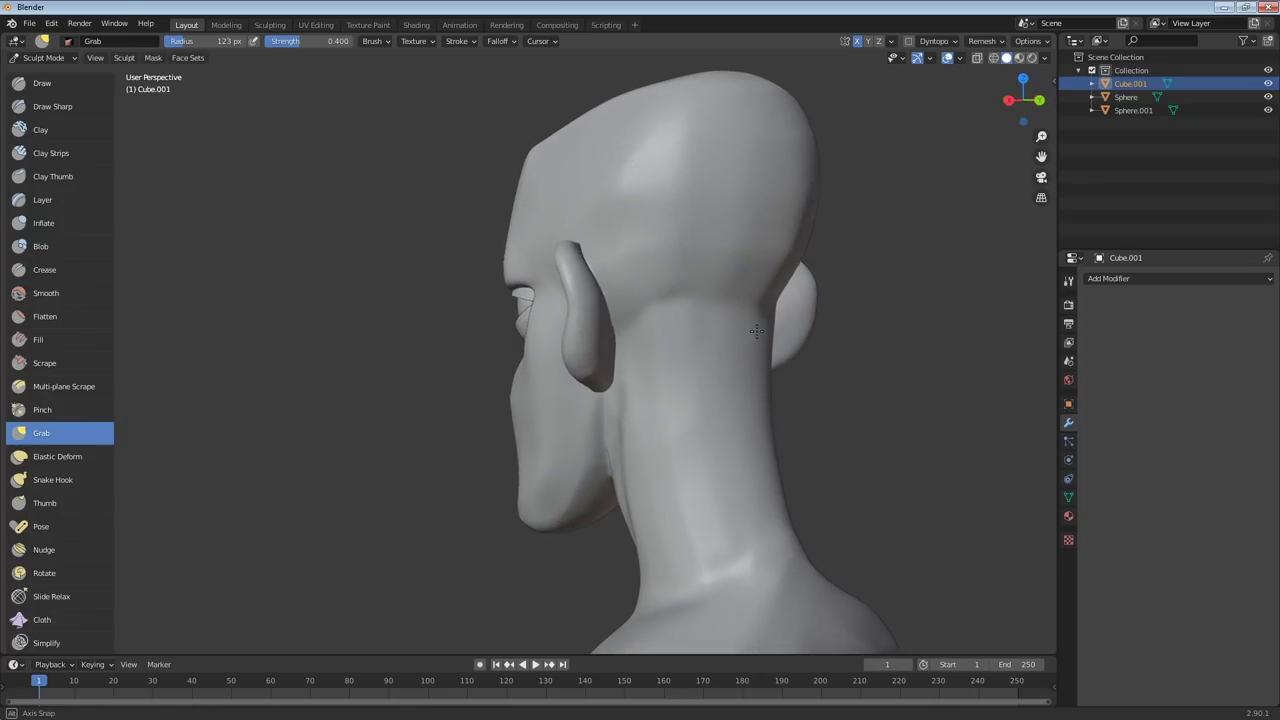
{"action": "mouse_move", "coordinate": [530, 152]}
{"action": "left_mouse_down"}
{"action": "mouse_move", "coordinate": [504, 269]}
{"action": "mouse_move", "coordinate": [506, 285]}
{"action": "mouse_move", "coordinate": [539, 289]}
{"action": "mouse_move", "coordinate": [511, 443]}
{"action": "left_mouse_up"}
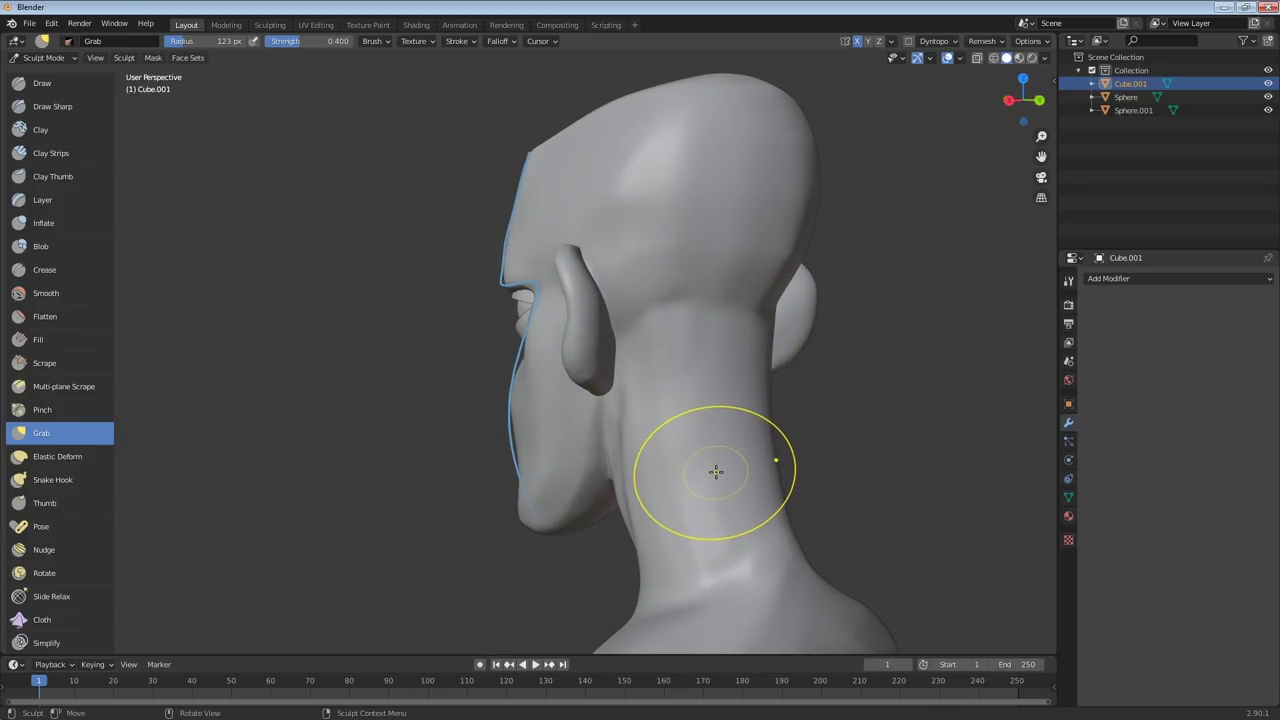
Set the Grab brush radius to 182 px and reshape the cheek area below the eye
{"action": "key", "text": "f"}
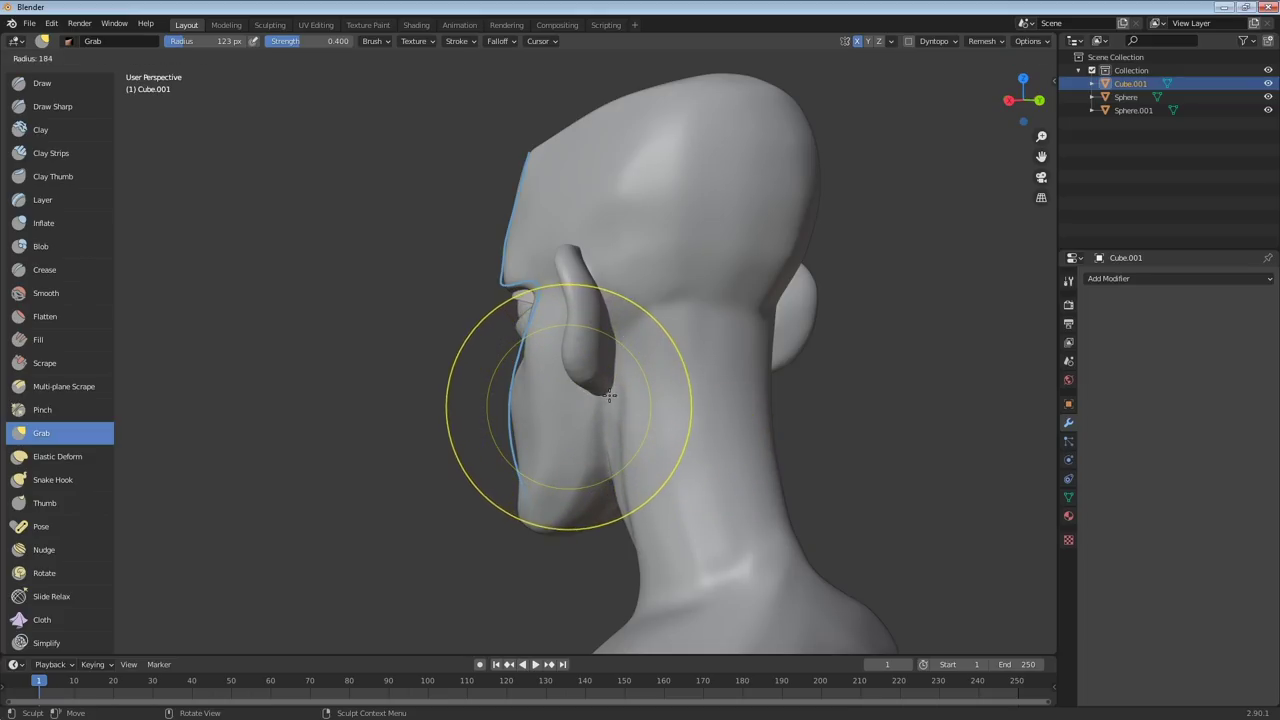
{"action": "left_click", "coordinate": [592, 404]}
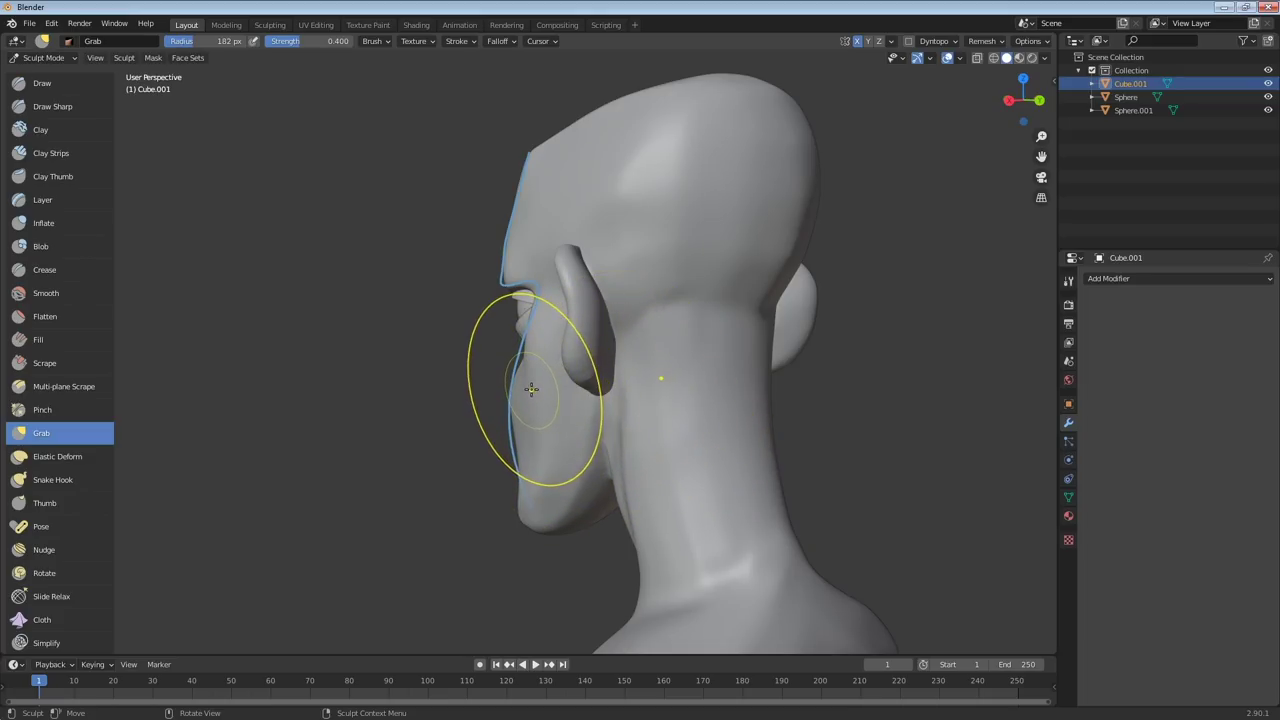
{"action": "mouse_move", "coordinate": [522, 392]}
{"action": "middle_mouse_down"}
{"action": "mouse_move", "coordinate": [555, 398]}
{"action": "mouse_move", "coordinate": [537, 451]}
{"action": "mouse_move", "coordinate": [596, 440]}
{"action": "mouse_move", "coordinate": [649, 529]}
{"action": "mouse_move", "coordinate": [749, 466]}
{"action": "mouse_move", "coordinate": [813, 463]}
{"action": "middle_mouse_up"}
{"action": "left_click_drag", "start_coordinate": [759, 348], "coordinate": [753, 356]}
{"action": "middle_click_drag", "start_coordinate": [770, 355], "coordinate": [745, 355]}
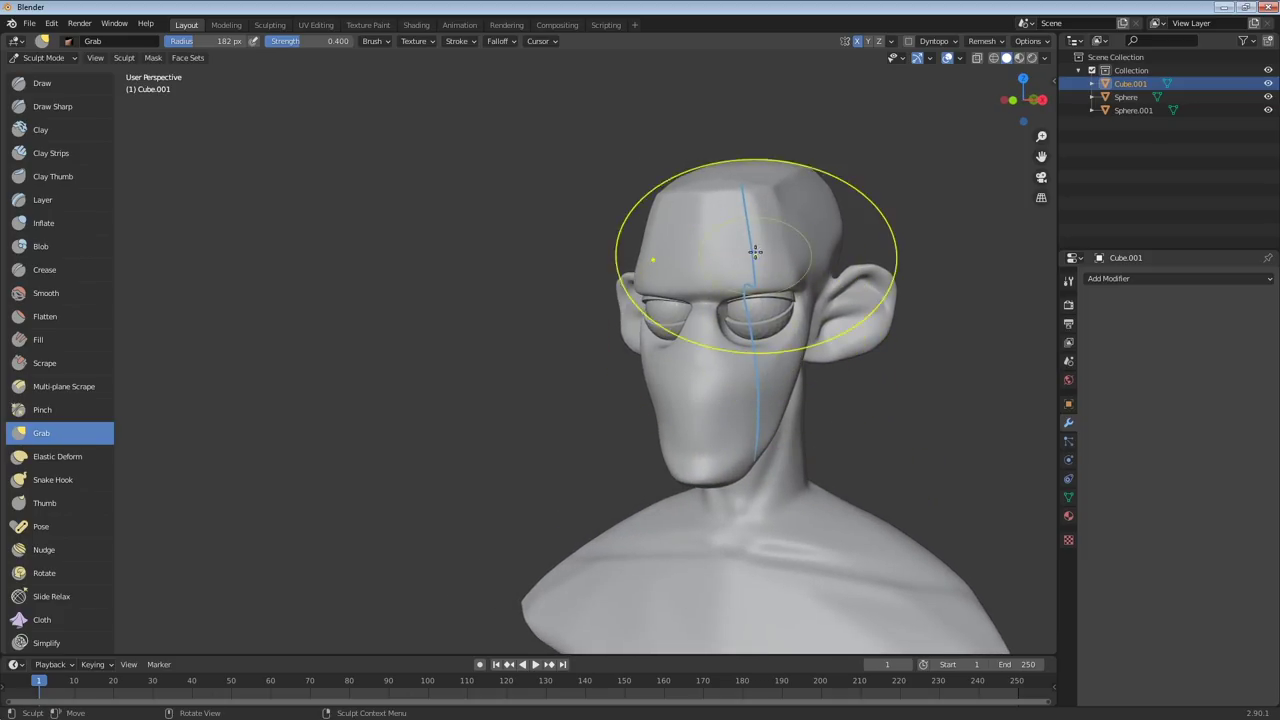
Set the Grab brush radius to 167 px
{"action": "key", "text": "f"}
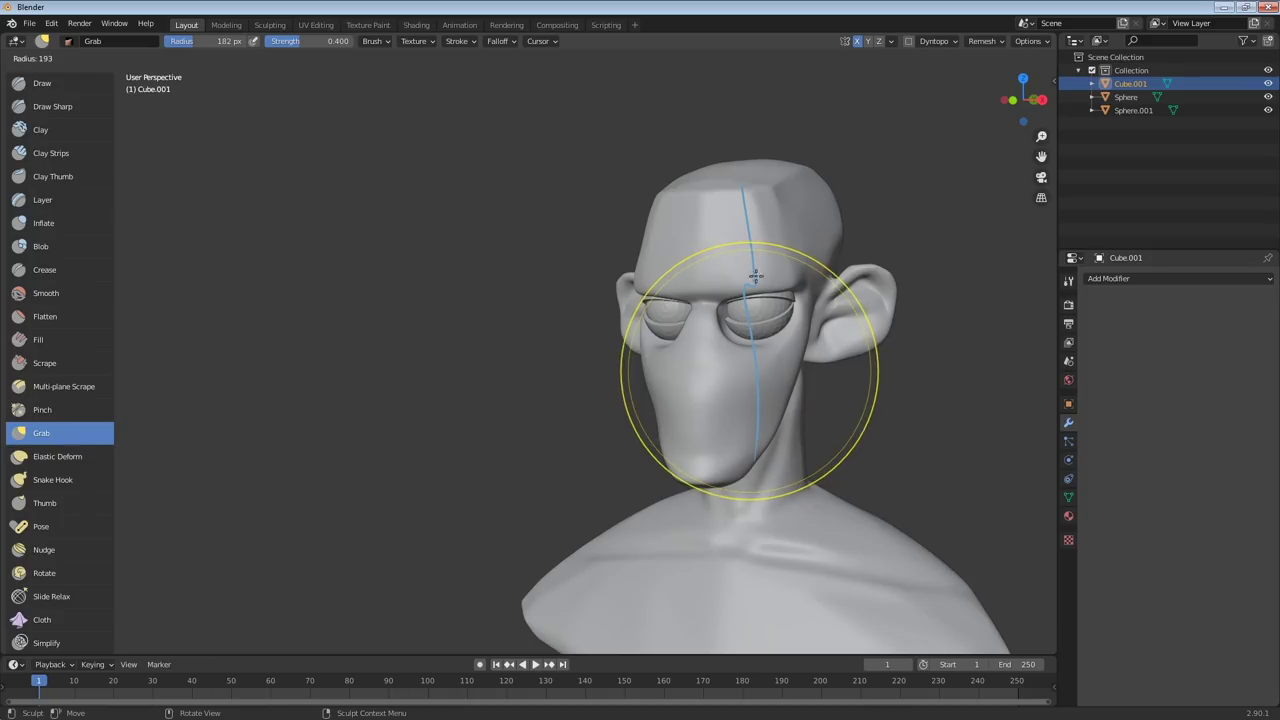
{"action": "left_click", "coordinate": [753, 265]}
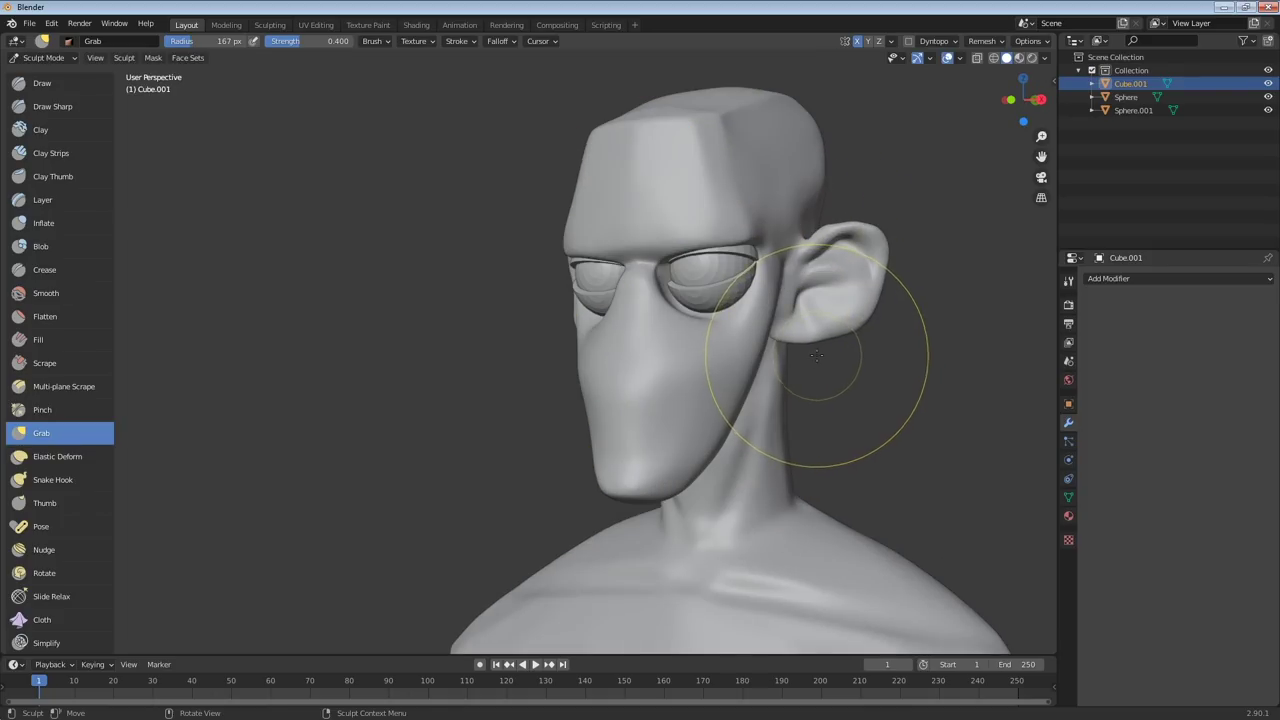
{"action": "middle_click_drag", "start_coordinate": [817, 356], "coordinate": [777, 320]}
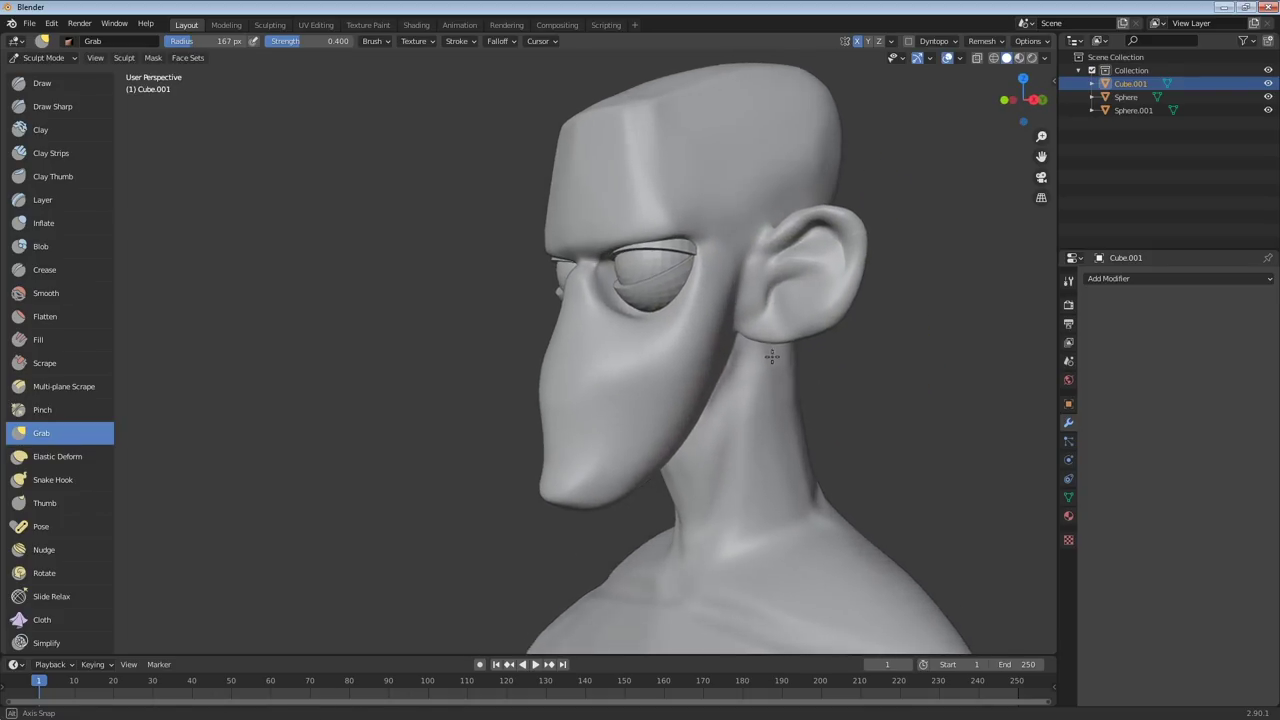
Switch from Sculpt Mode to Object Mode and add a cube mesh for the nose
{"action": "key", "text": "ctrl+Tab"}
{"action": "middle_click_drag", "start_coordinate": [603, 366], "coordinate": [811, 352]}
{"action": "left_click", "coordinate": [680, 355]}
{"action": "key", "text": "shift+a"}
{"action": "mouse_move", "coordinate": [811, 354]}
{"action": "left_click", "coordinate": [893, 369]}
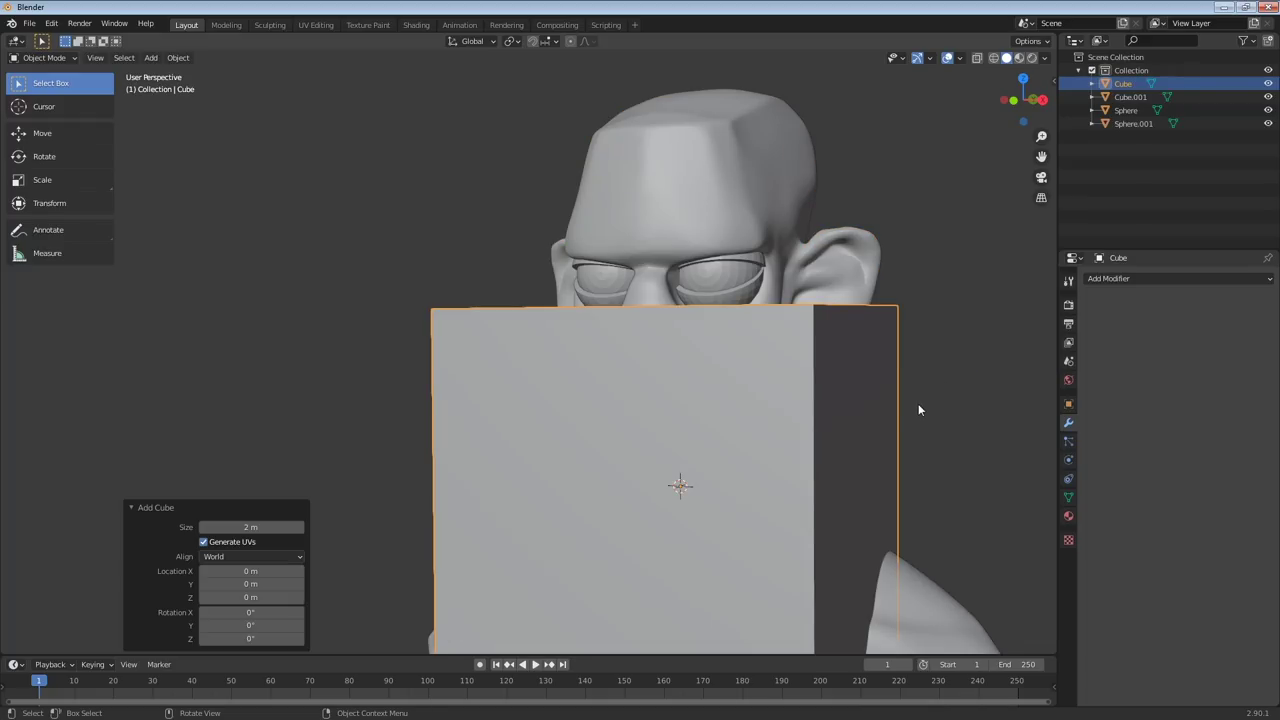
Narrow the new cube along the X axis to a scale of 0.234
{"action": "middle_click_drag", "start_coordinate": [918, 403], "coordinate": [933, 402]}
{"action": "key", "text": "s"}
{"action": "key", "text": "x"}
{"action": "left_click", "coordinate": [727, 427]}
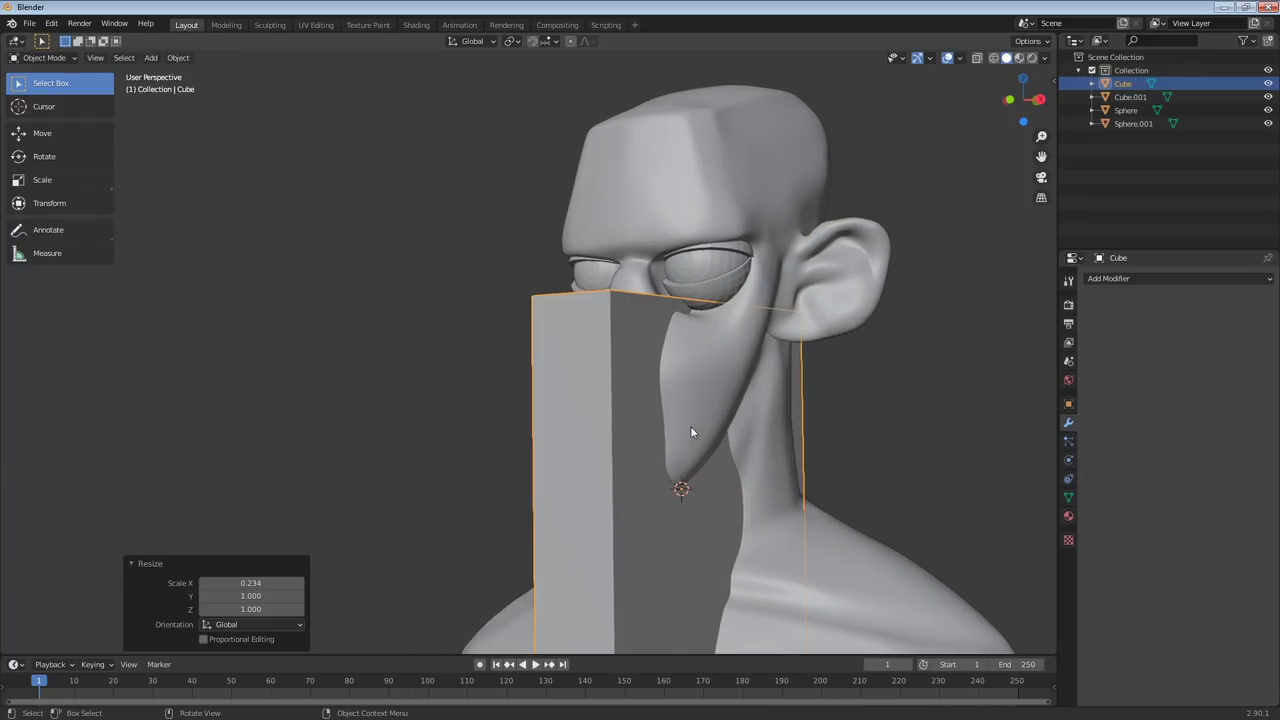
Narrow the block along Y, raise it 0.9813 m beside the face and scale it uniformly to 0.419
{"action": "middle_click_drag", "start_coordinate": [690, 426], "coordinate": [730, 396]}
{"action": "key", "text": "s"}
{"action": "key", "text": "y"}
{"action": "key", "text": "s"}
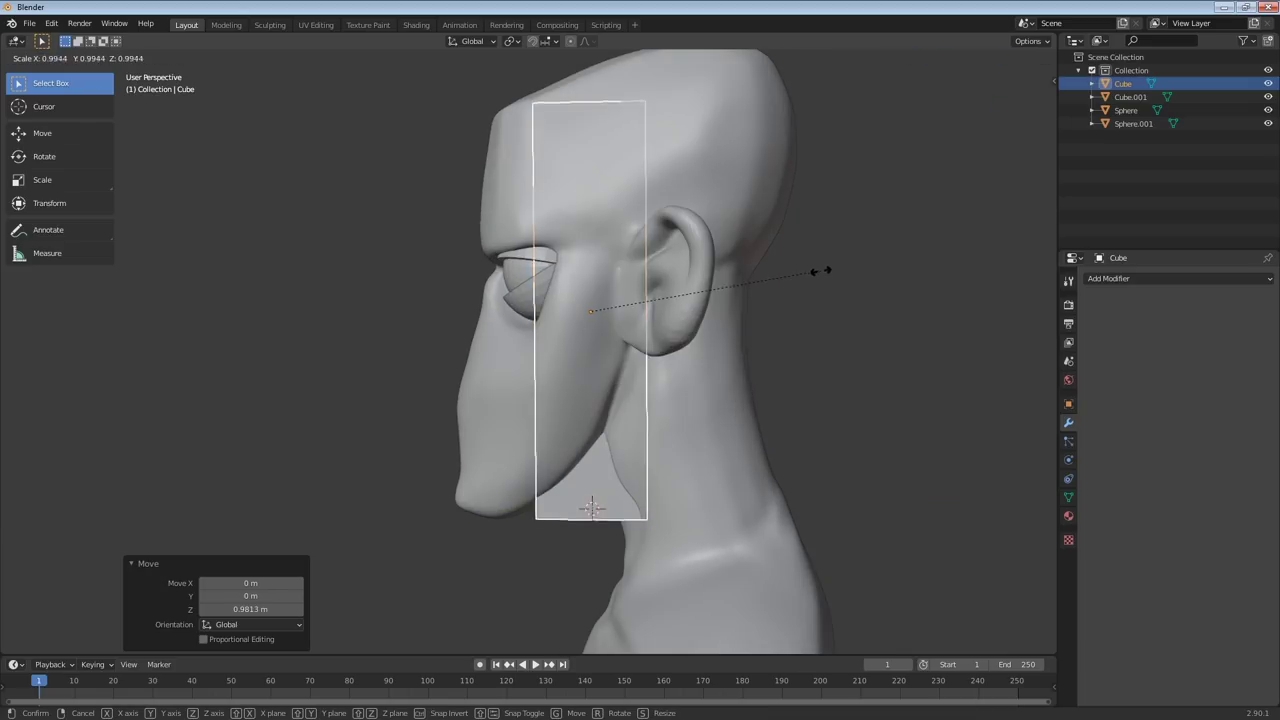
{"action": "left_click", "coordinate": [688, 302]}
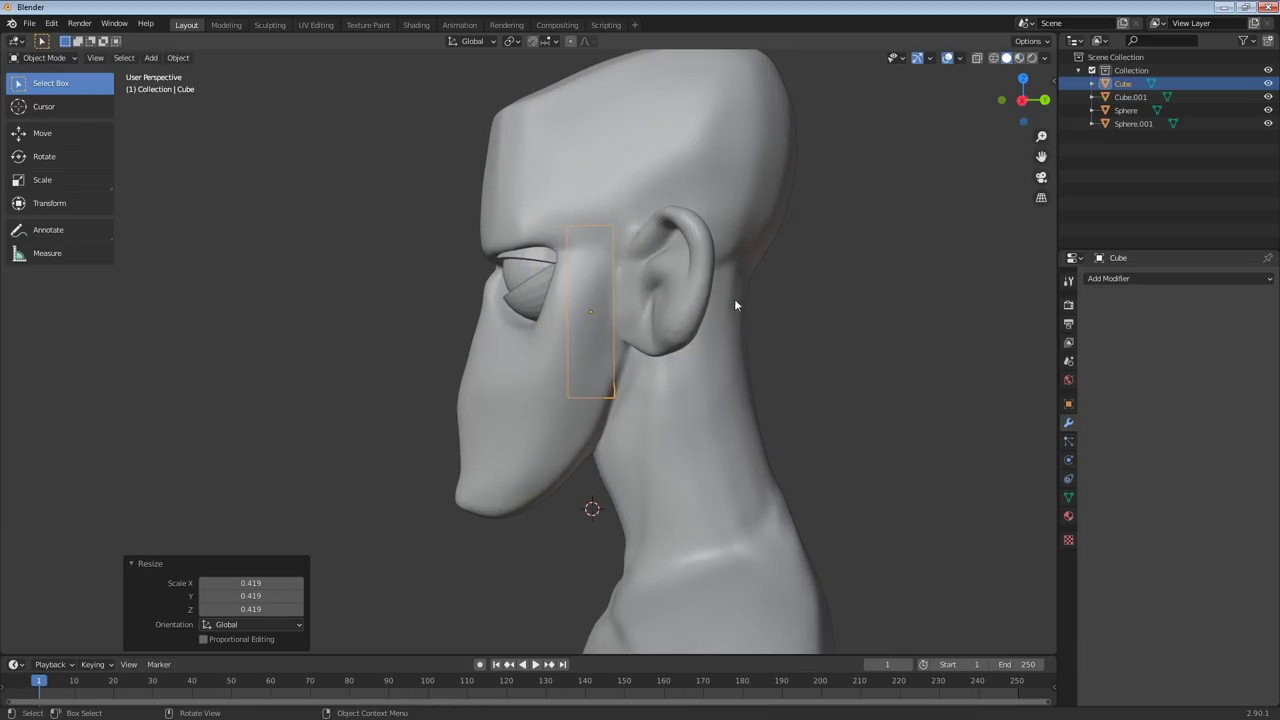
Move the block forward along Y and position it on the front of the face between the eyes
{"action": "key", "text": "g"}
{"action": "key", "text": "y"}
{"action": "left_click", "coordinate": [634, 329]}
{"action": "middle_click_drag", "start_coordinate": [638, 329], "coordinate": [665, 328]}
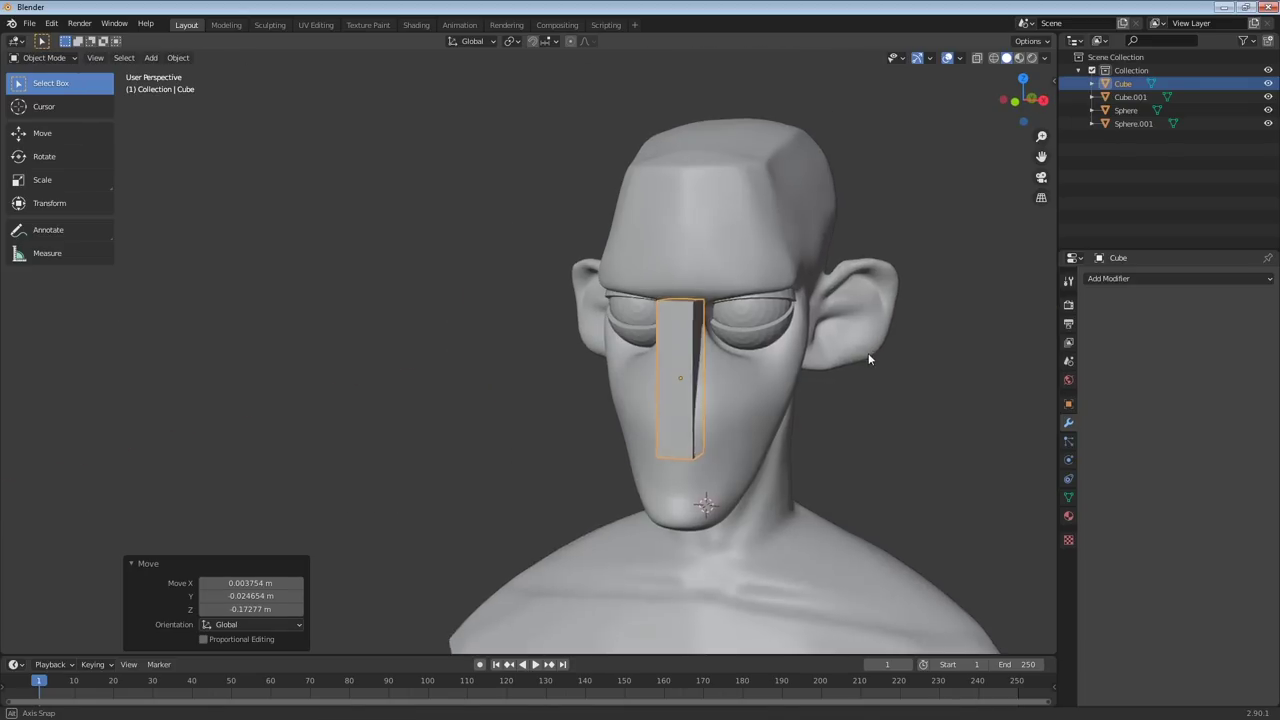
Tilt the nose block by -15.2° around the global X axis so its lower end points forward
{"action": "middle_click_drag", "start_coordinate": [868, 353], "coordinate": [822, 350]}
{"action": "key", "text": "r"}
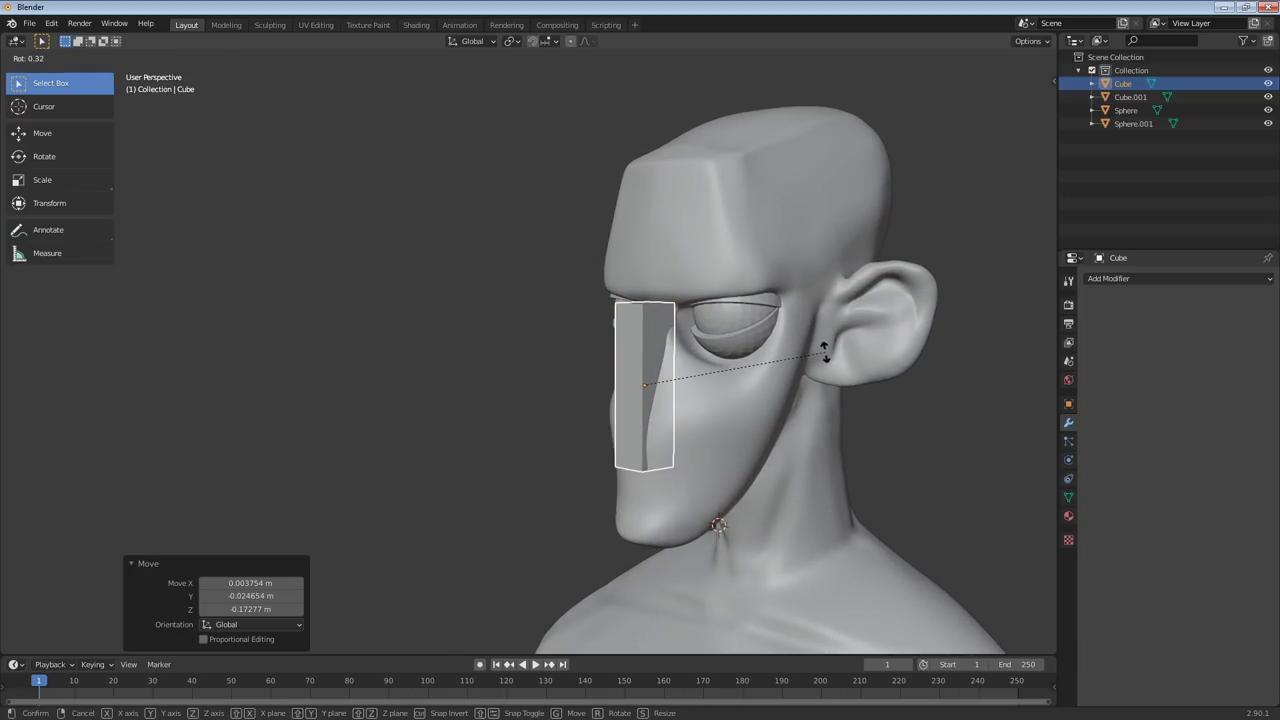
{"action": "key", "text": "x"}
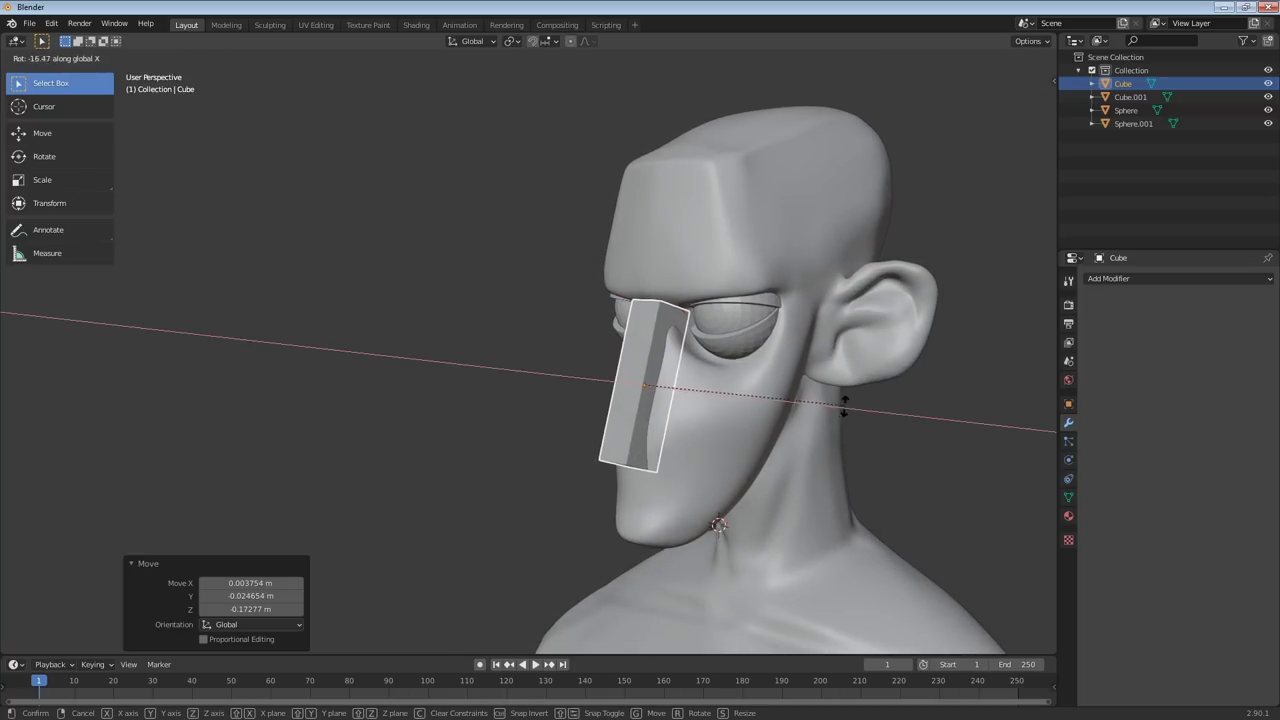
{"action": "left_click", "coordinate": [843, 400]}
Shorten the nose block along the Z axis to a scale of about 0.65
{"action": "middle_click_drag", "start_coordinate": [843, 400], "coordinate": [874, 376]}
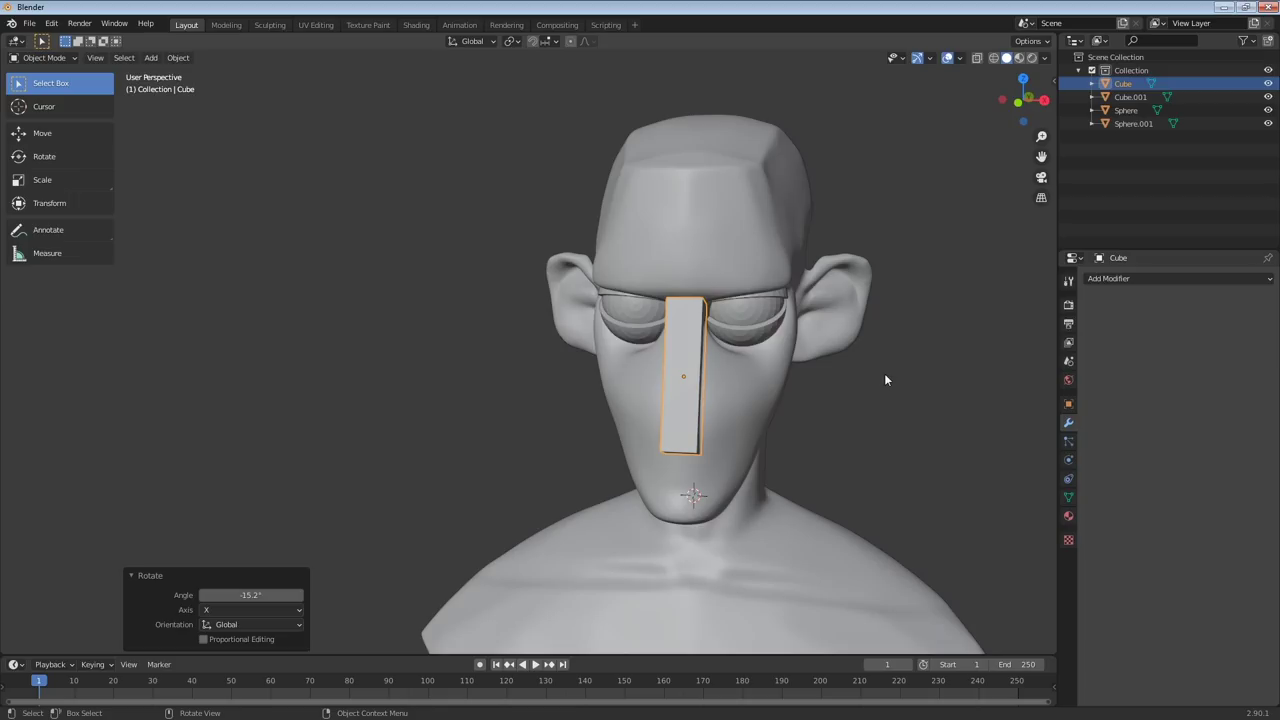
{"action": "key", "text": "s"}
{"action": "key", "text": "z"}
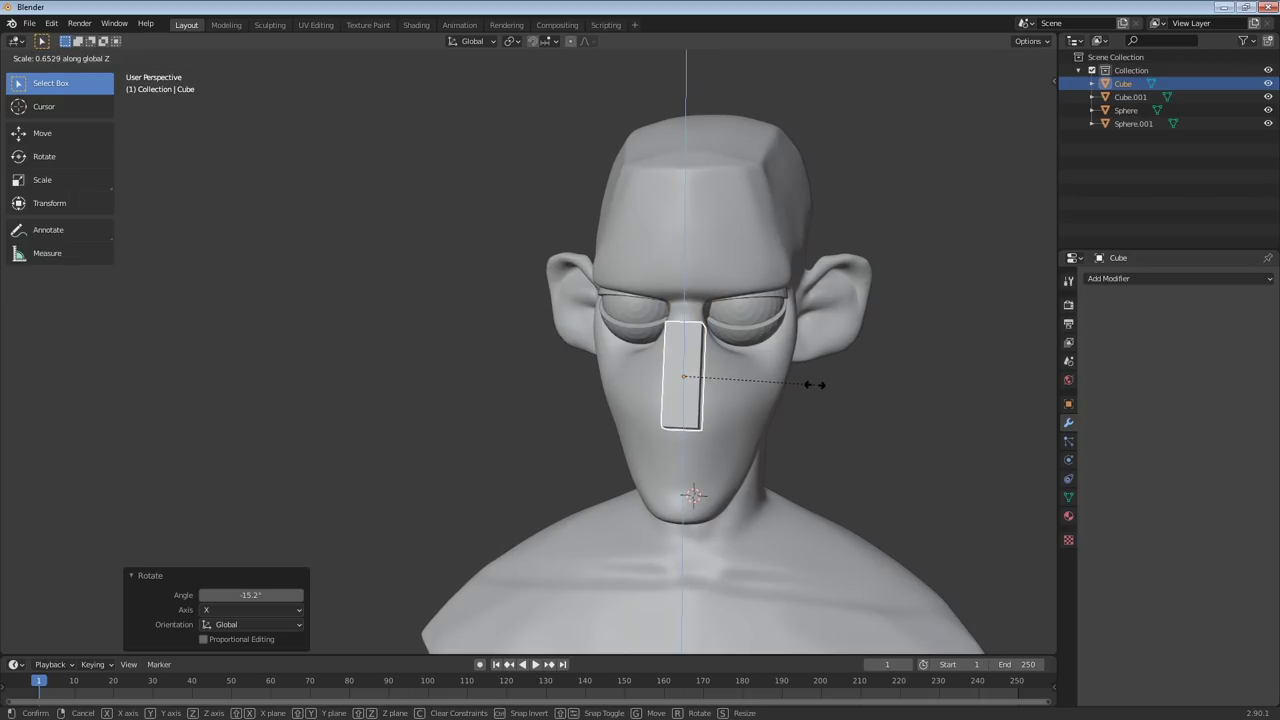
{"action": "left_click", "coordinate": [812, 383]}
Add a level 2 Subdivision modifier to the nose block and apply it
{"action": "middle_click_drag", "start_coordinate": [812, 383], "coordinate": [715, 396]}
{"action": "key", "text": "ctrl+2"}
{"action": "key", "text": "ctrl+x"}
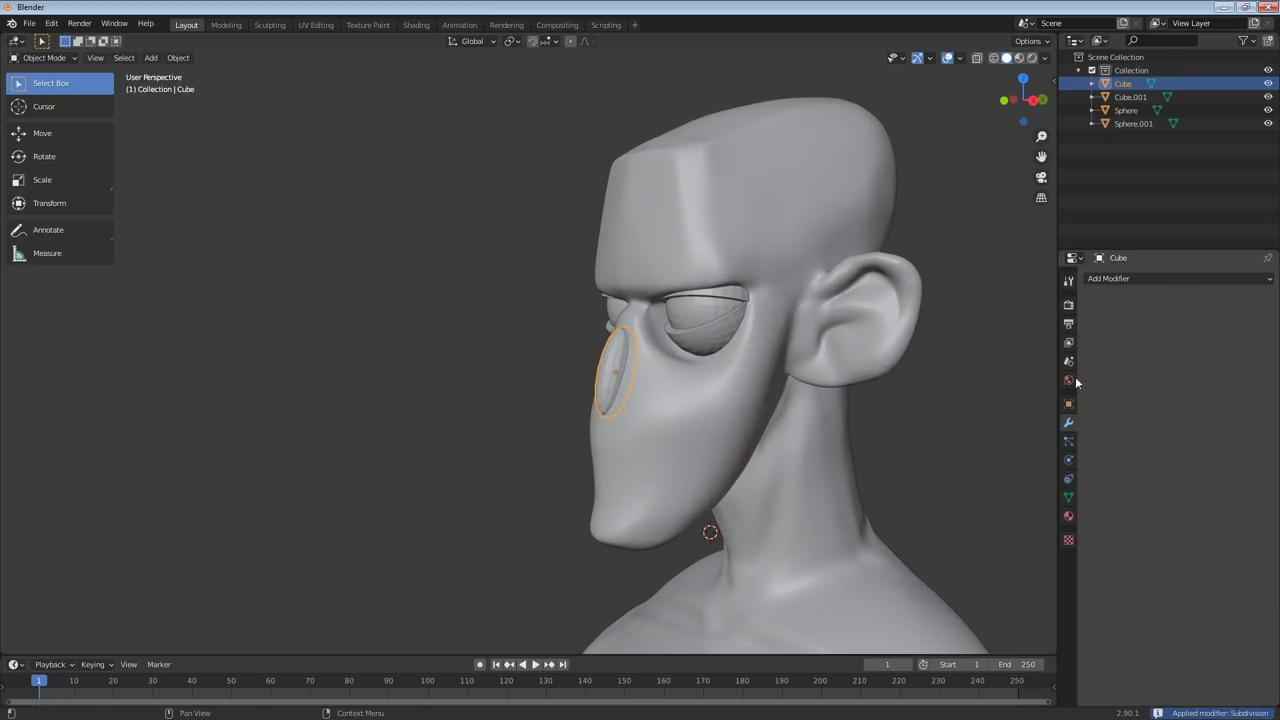
Enlarge the rounded nose piece uniformly to a scale of about 1.4
{"action": "scroll", "coordinate": [690, 385], "scroll_direction": "up", "scroll_amount": 2}
{"action": "key", "text": "s"}
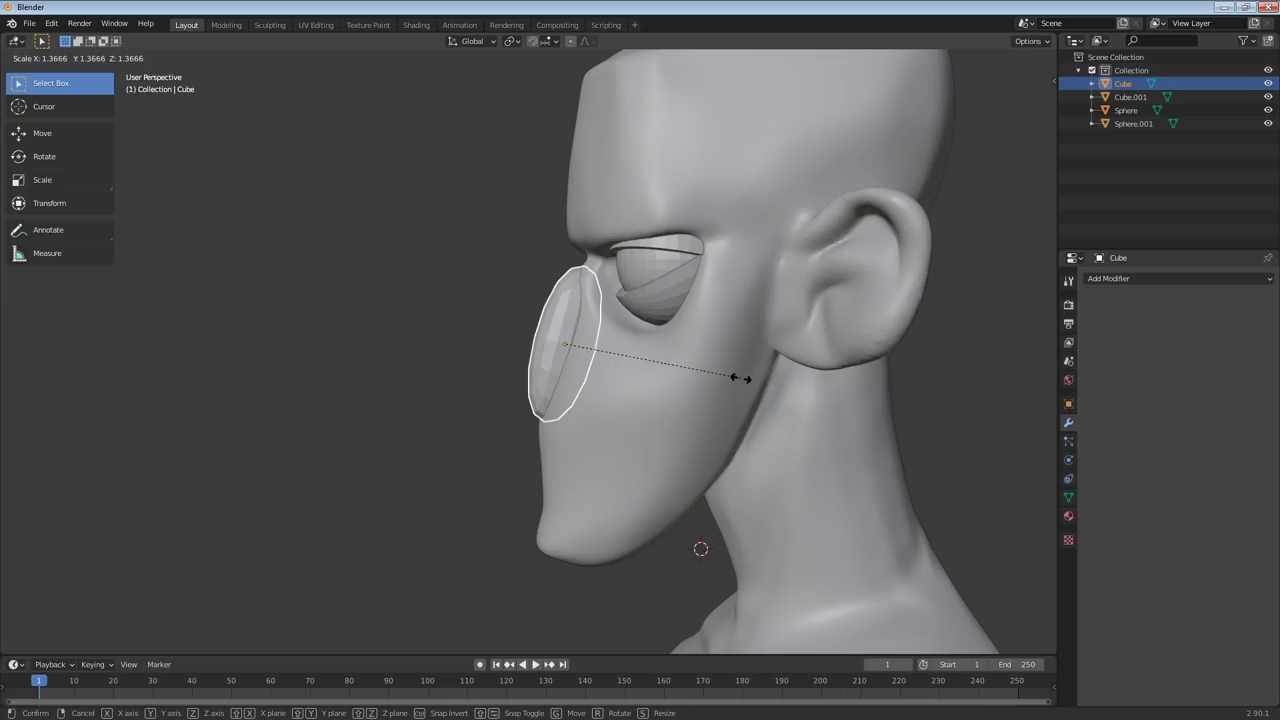
{"action": "left_click", "coordinate": [749, 374]}
Apply all transforms to the nose object and switch it to Sculpt Mode
{"action": "mouse_move", "coordinate": [749, 374]}
{"action": "middle_mouse_down"}
{"action": "mouse_move", "coordinate": [867, 383]}
{"action": "mouse_move", "coordinate": [749, 389]}
{"action": "mouse_move", "coordinate": [733, 371]}
{"action": "middle_mouse_up"}
{"action": "key", "text": "ctrl+a"}
{"action": "left_click", "coordinate": [807, 374]}
{"action": "key", "text": "ctrl+Tab"}
{"action": "left_click", "coordinate": [733, 447]}
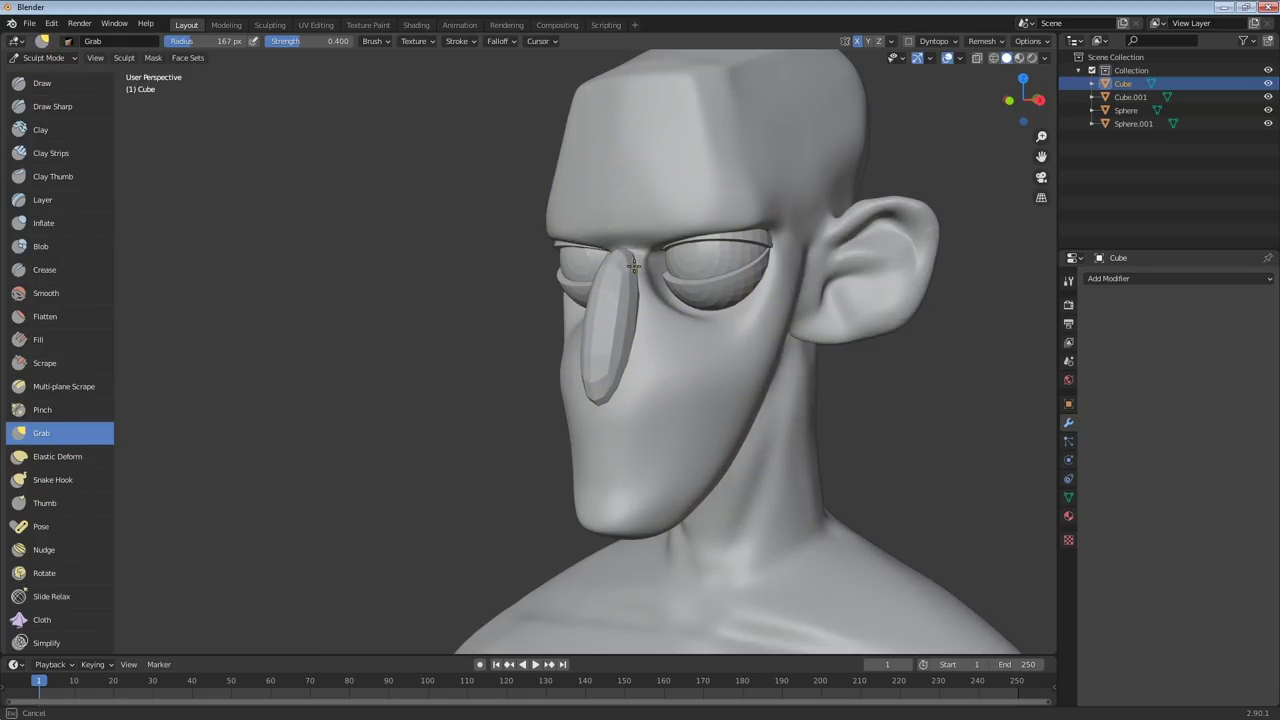
Reshape the sides of the nose piece with the Grab brush
{"action": "middle_click_drag", "start_coordinate": [606, 280], "coordinate": [671, 371]}
{"action": "left_click_drag", "start_coordinate": [676, 335], "coordinate": [662, 299]}
{"action": "left_click_drag", "start_coordinate": [673, 368], "coordinate": [680, 363]}
Set the Grab brush radius to 93 px and pull the nose into a wedge with a projecting, flattened tip
{"action": "key", "text": "f"}
{"action": "left_click", "coordinate": [752, 357]}
{"action": "left_click_drag", "start_coordinate": [672, 360], "coordinate": [675, 355]}
{"action": "mouse_move", "coordinate": [678, 361]}
{"action": "middle_mouse_down"}
{"action": "mouse_move", "coordinate": [591, 350]}
{"action": "mouse_move", "coordinate": [486, 372]}
{"action": "middle_mouse_up"}
{"action": "left_click_drag", "start_coordinate": [486, 372], "coordinate": [514, 400]}
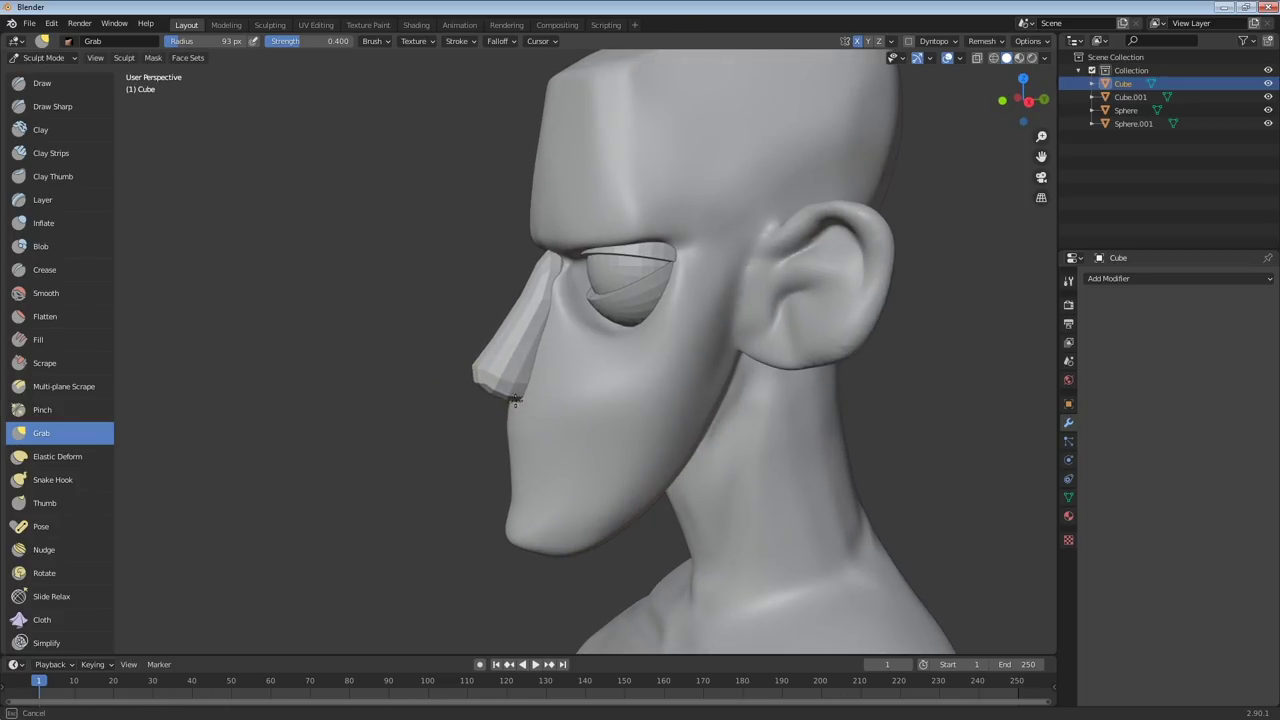
Refine the nose bridge with the Grab brush, fitting its top under the brow and bending its profile
{"action": "middle_click_drag", "start_coordinate": [513, 392], "coordinate": [664, 355]}
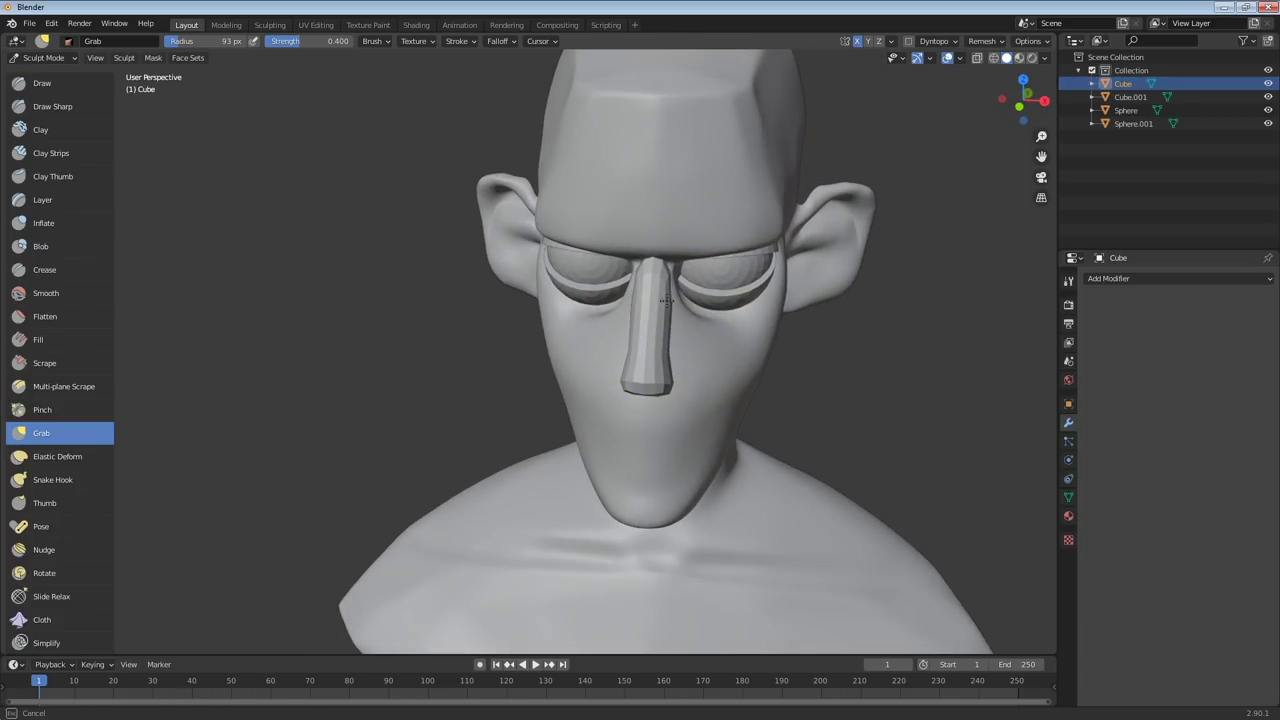
{"action": "middle_click_drag", "start_coordinate": [690, 235], "coordinate": [568, 232]}
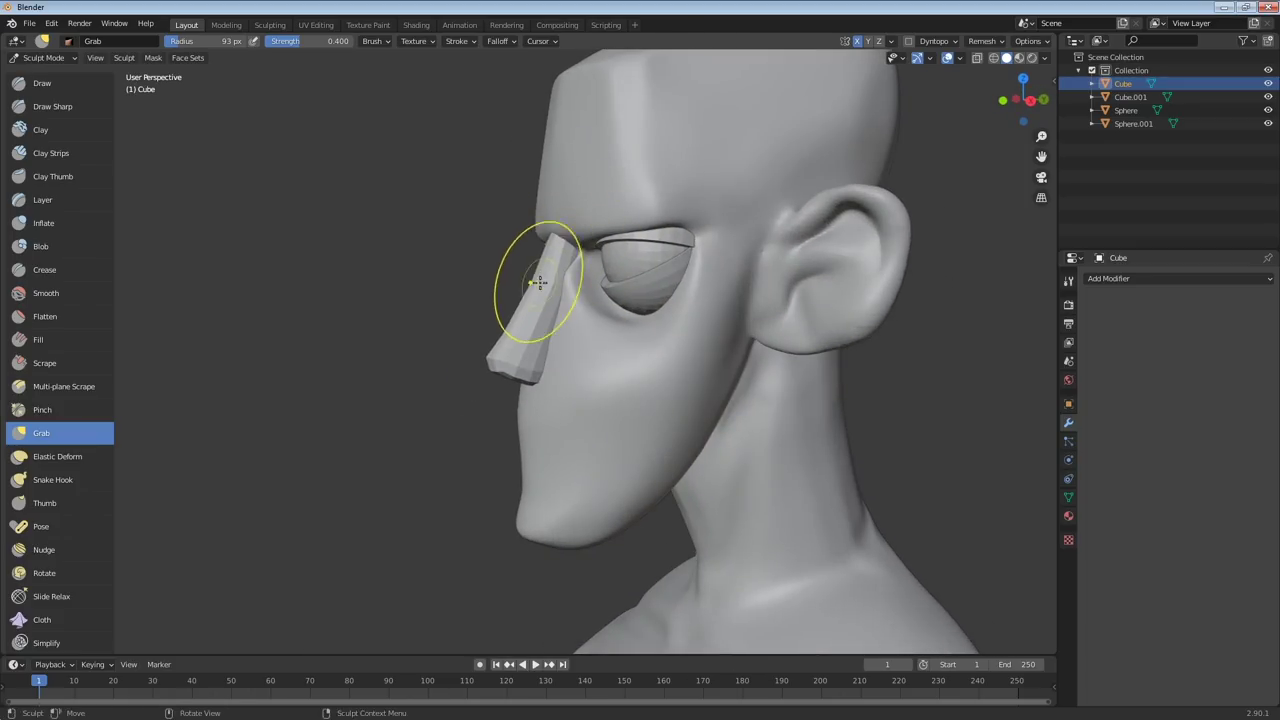
{"action": "mouse_move", "coordinate": [538, 283]}
{"action": "middle_mouse_down"}
{"action": "mouse_move", "coordinate": [475, 337]}
{"action": "mouse_move", "coordinate": [544, 338]}
{"action": "middle_mouse_up"}
{"action": "middle_click_drag", "start_coordinate": [541, 287], "coordinate": [530, 296]}
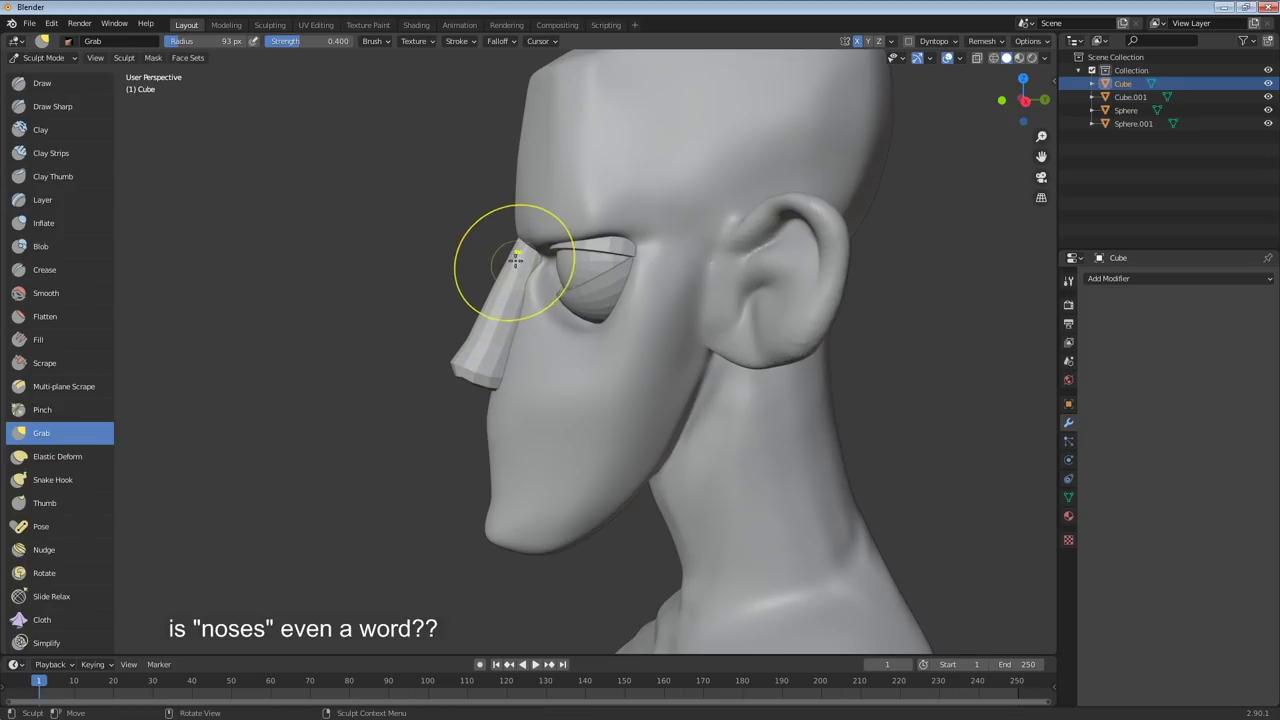
{"action": "mouse_move", "coordinate": [499, 271]}
{"action": "left_mouse_down"}
{"action": "mouse_move", "coordinate": [524, 258]}
{"action": "mouse_move", "coordinate": [500, 297]}
{"action": "left_mouse_up"}
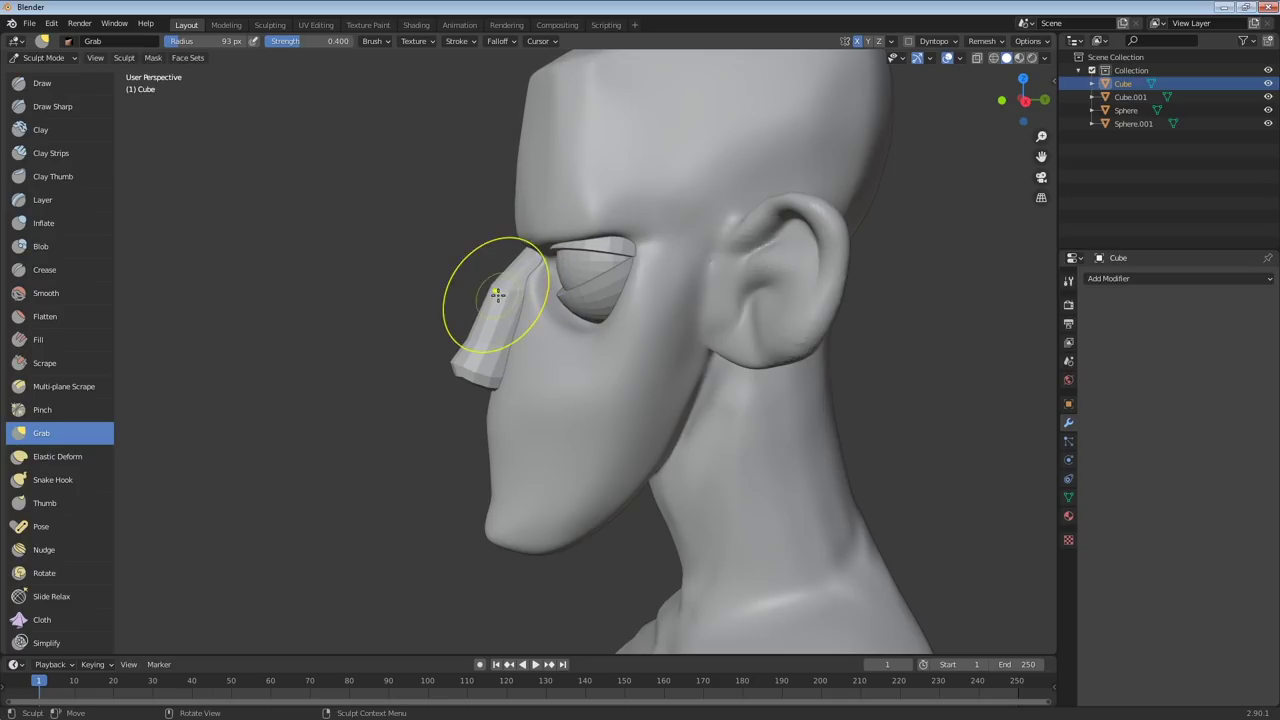
{"action": "mouse_move", "coordinate": [497, 294]}
{"action": "middle_mouse_down"}
{"action": "mouse_move", "coordinate": [657, 337]}
{"action": "mouse_move", "coordinate": [663, 286]}
{"action": "mouse_move", "coordinate": [787, 299]}
{"action": "mouse_move", "coordinate": [766, 298]}
{"action": "mouse_move", "coordinate": [740, 325]}
{"action": "mouse_move", "coordinate": [748, 343]}
{"action": "middle_mouse_up"}
Turn the Outliner area into a second 3D Viewport showing the bust and enlarge that area
{"action": "left_click", "coordinate": [1075, 42]}
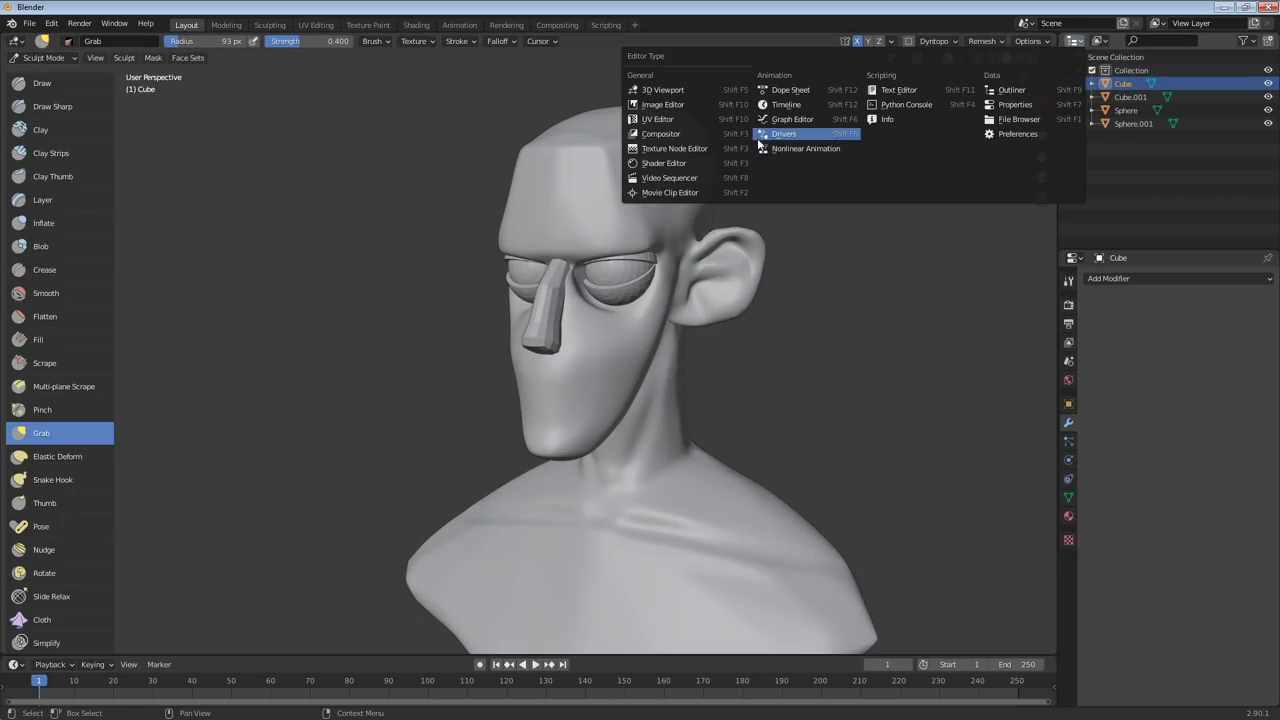
{"action": "left_click", "coordinate": [692, 90]}
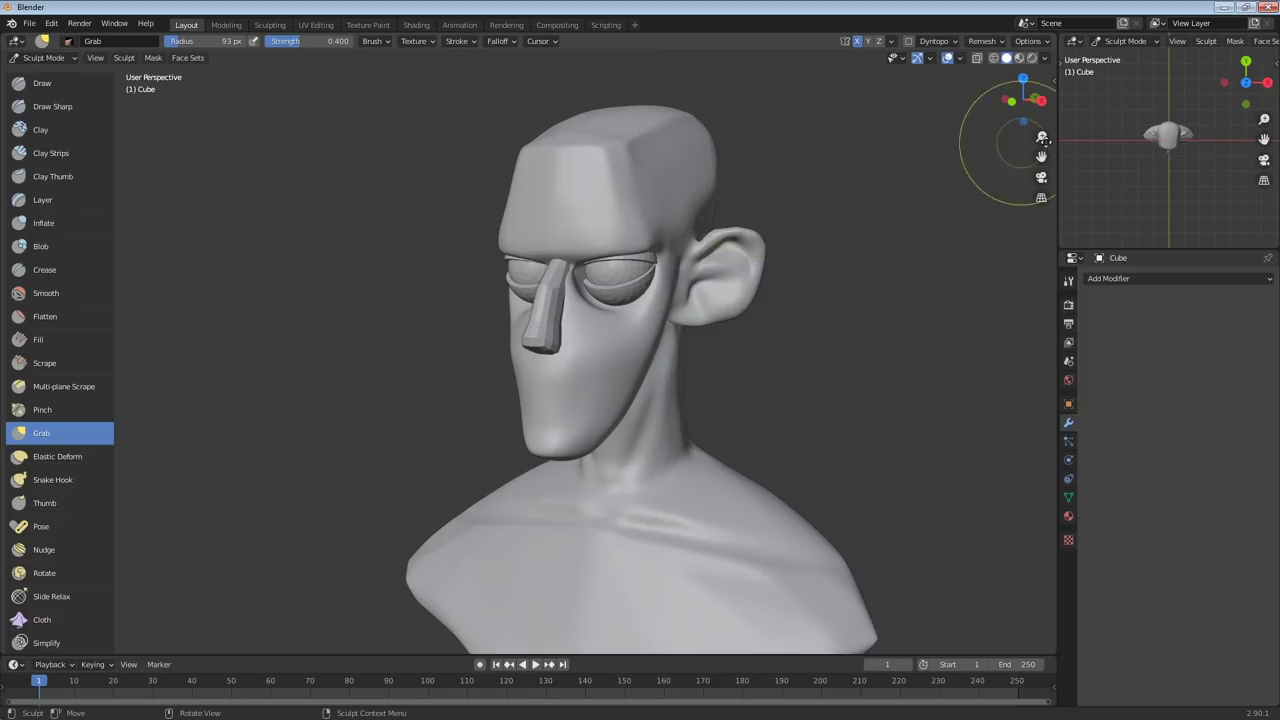
{"action": "middle_click_drag", "start_coordinate": [1152, 139], "coordinate": [1187, 140]}
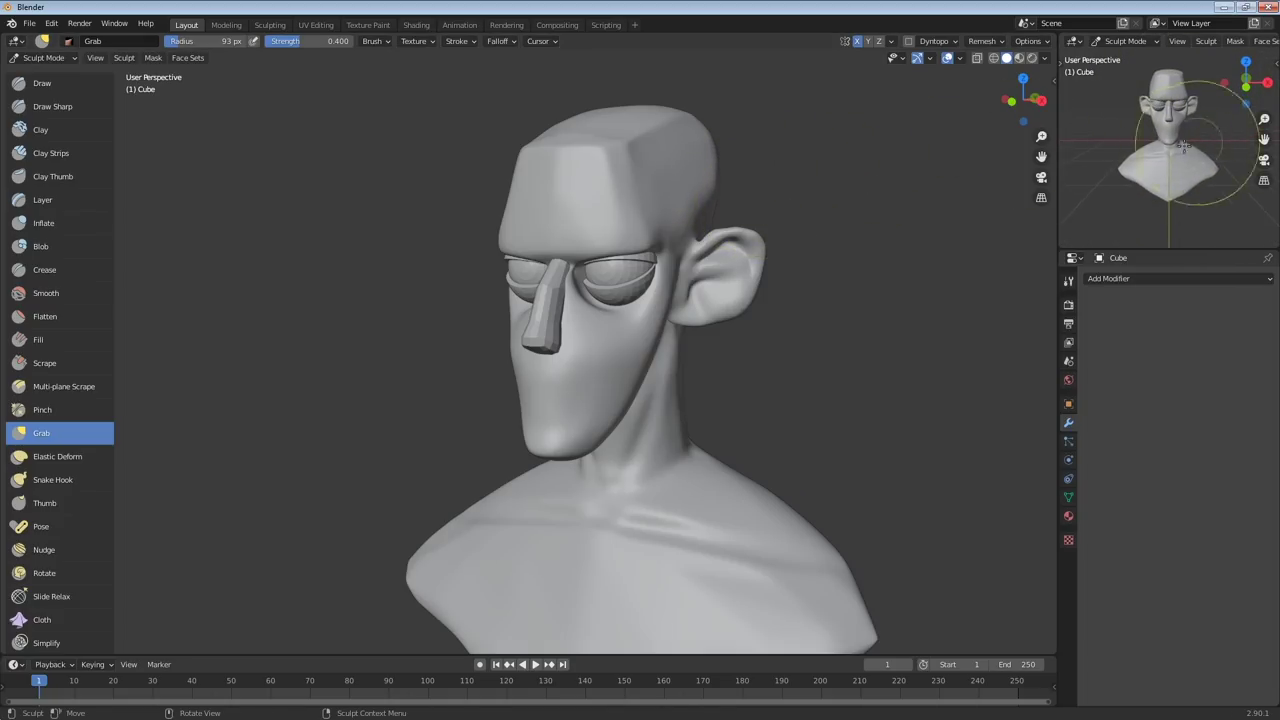
{"action": "left_click_drag", "start_coordinate": [1082, 250], "coordinate": [1082, 358]}
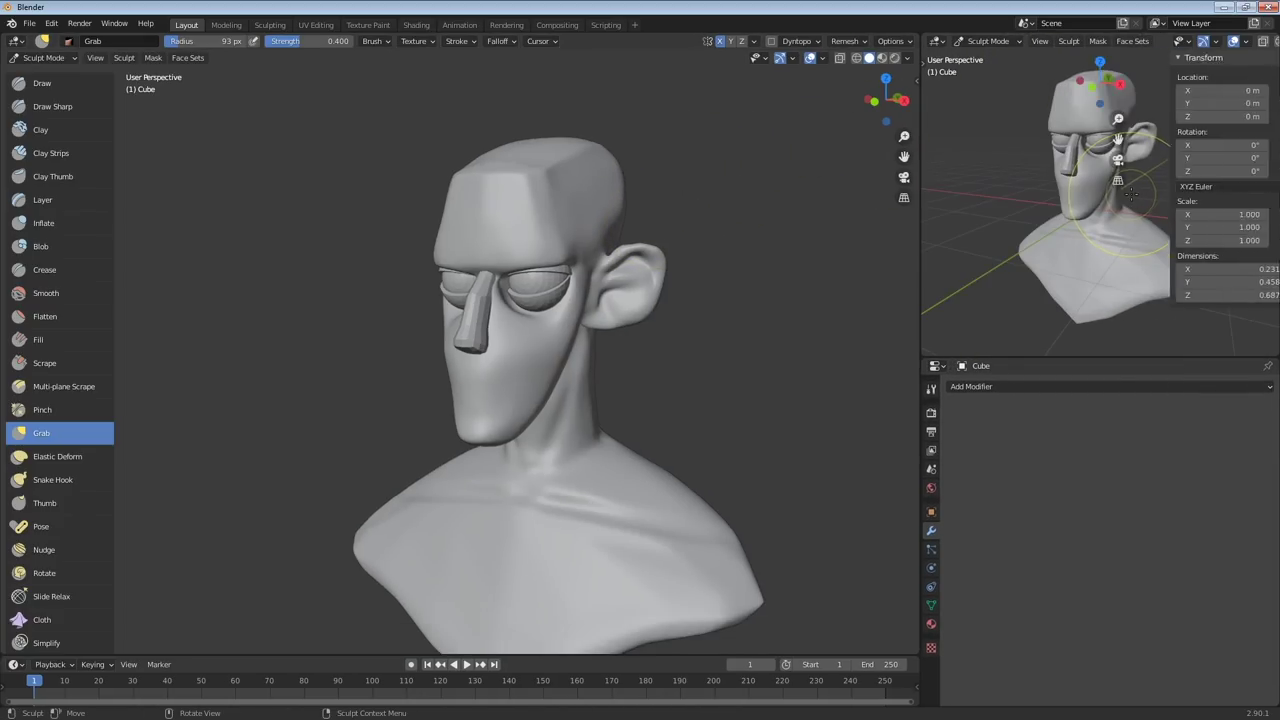
Set the second viewport's focal length to 85 mm and hide its sidebar
{"action": "left_click", "coordinate": [1271, 114]}
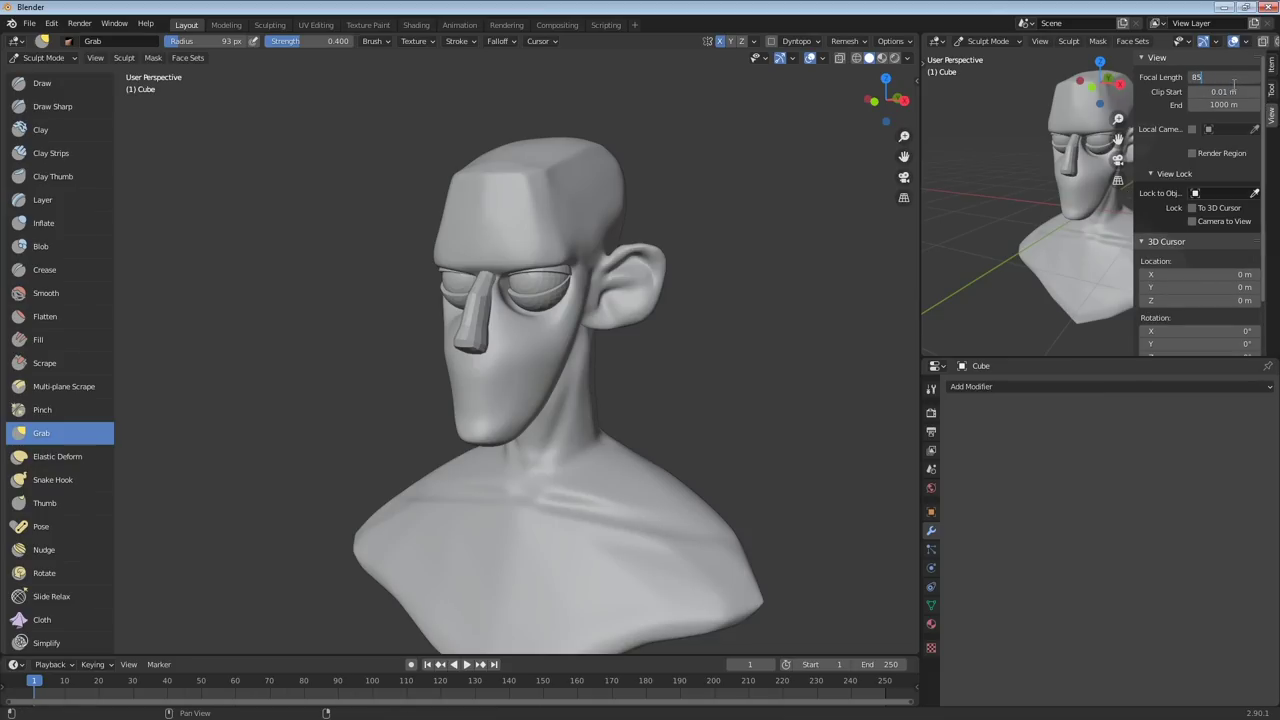
{"action": "key", "text": "Return"}
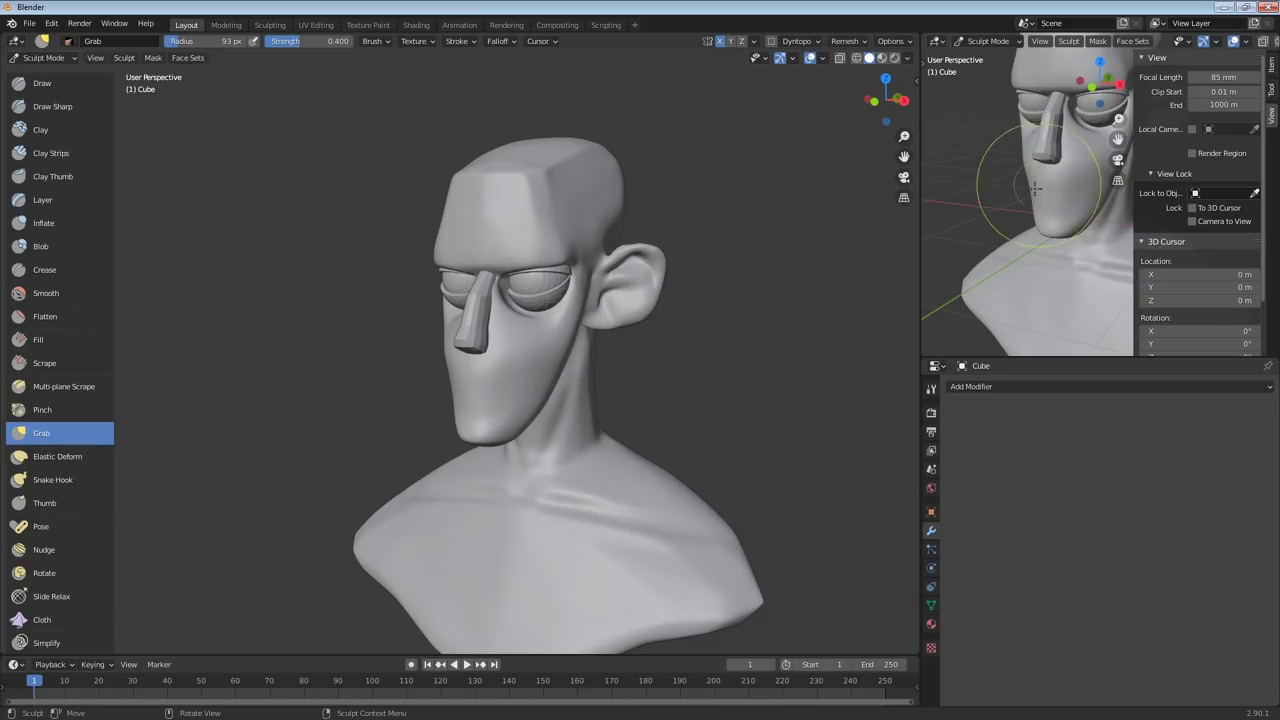
{"action": "key", "text": "n"}
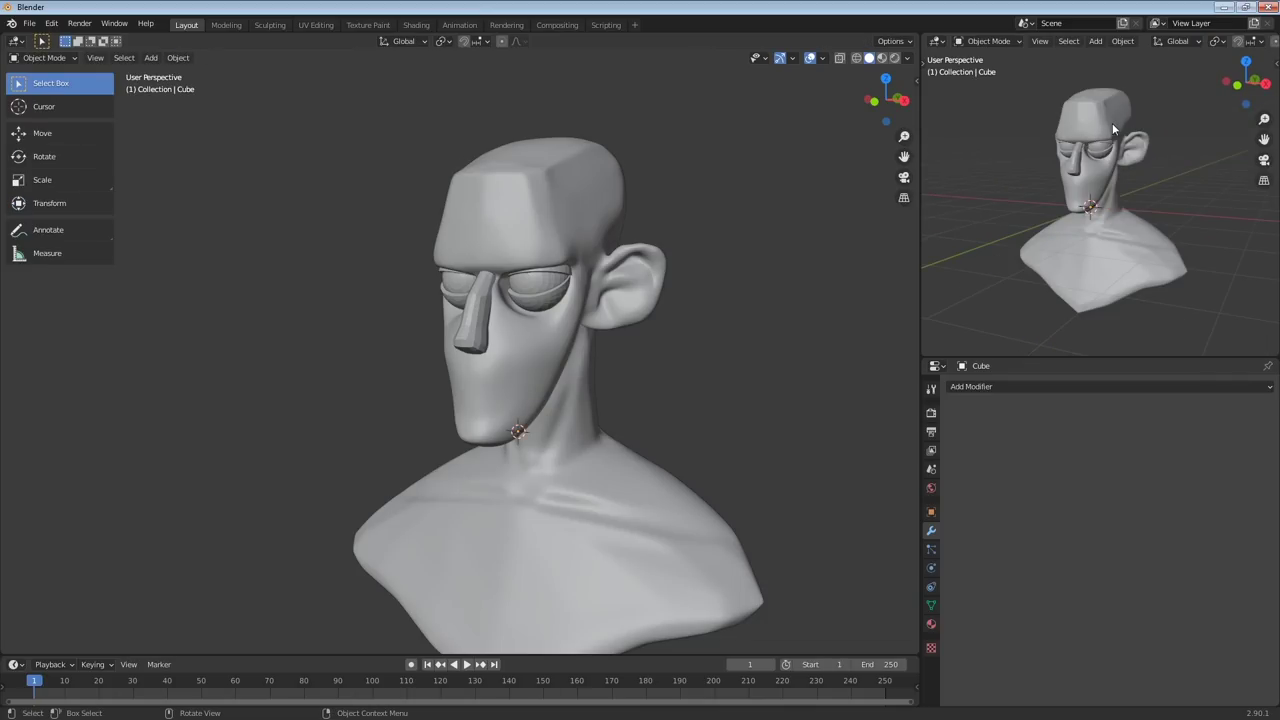
Select the bust, replace its material with a new one and turn off Use Nodes for it
{"action": "left_click", "coordinate": [1112, 123]}
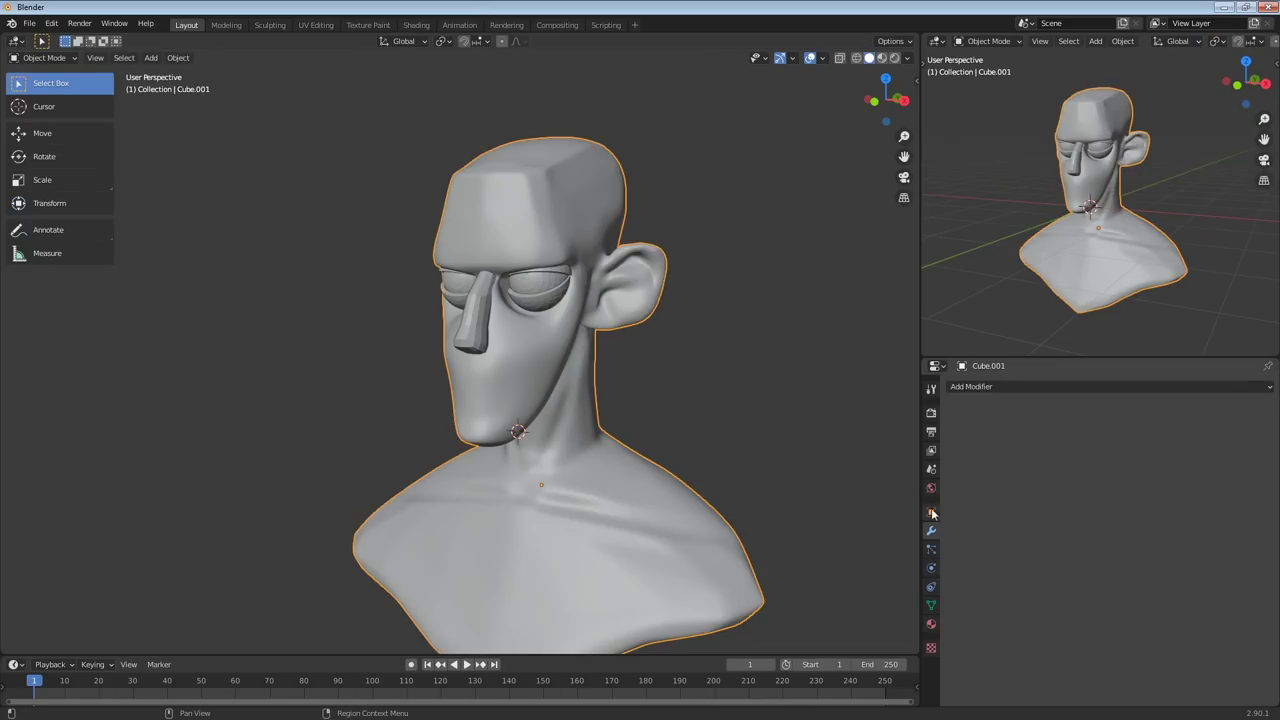
{"action": "left_click", "coordinate": [931, 624]}
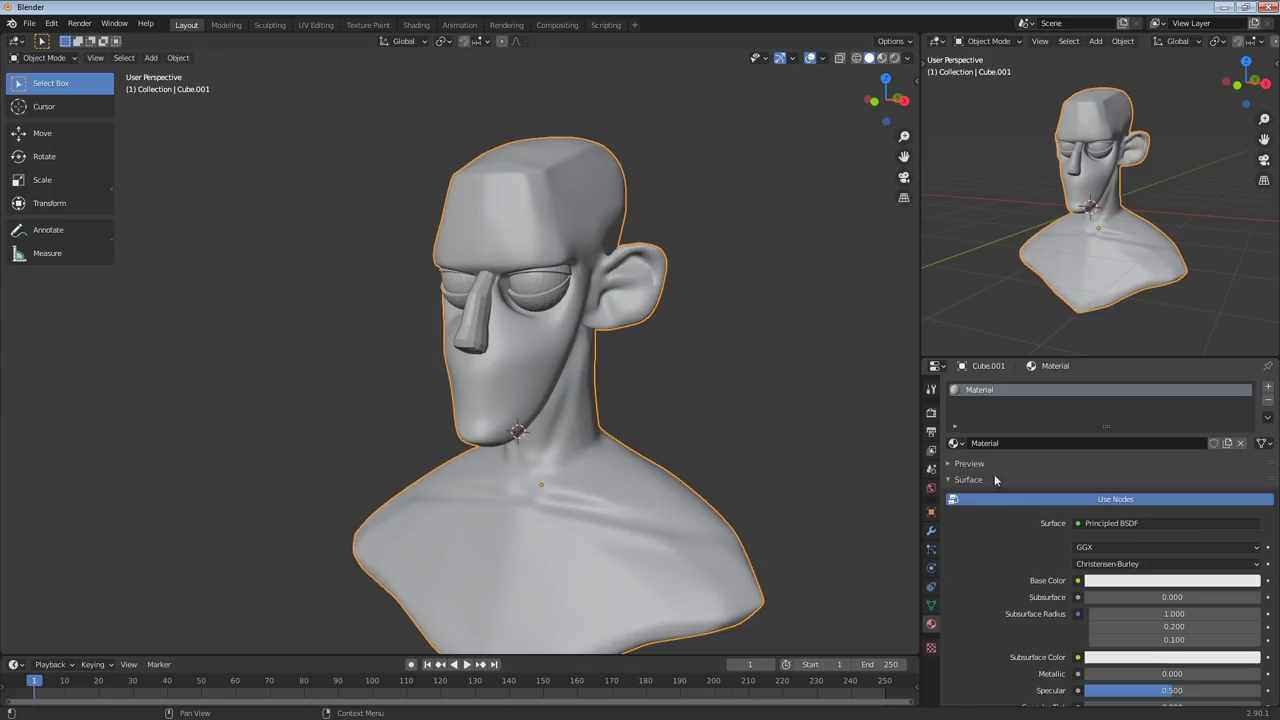
{"action": "left_click", "coordinate": [1268, 401]}
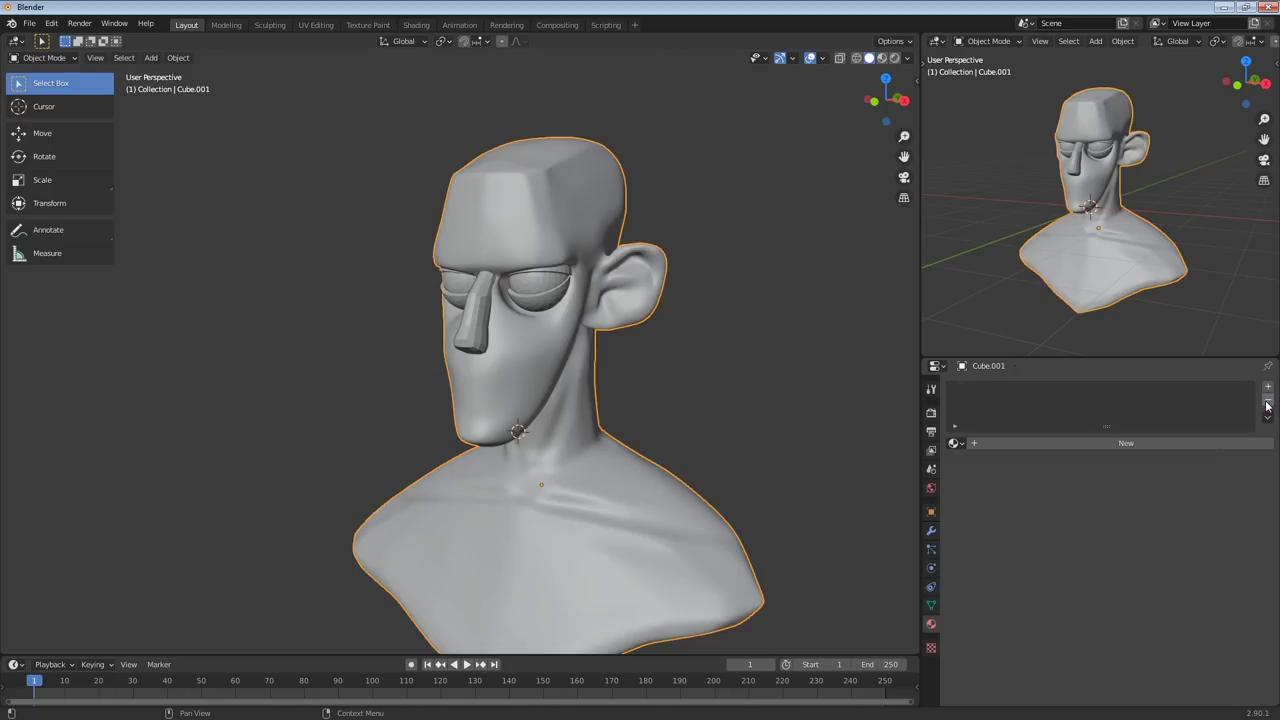
{"action": "left_click", "coordinate": [1147, 446]}
{"action": "scroll", "coordinate": [1045, 448], "scroll_direction": "down", "scroll_amount": 2}
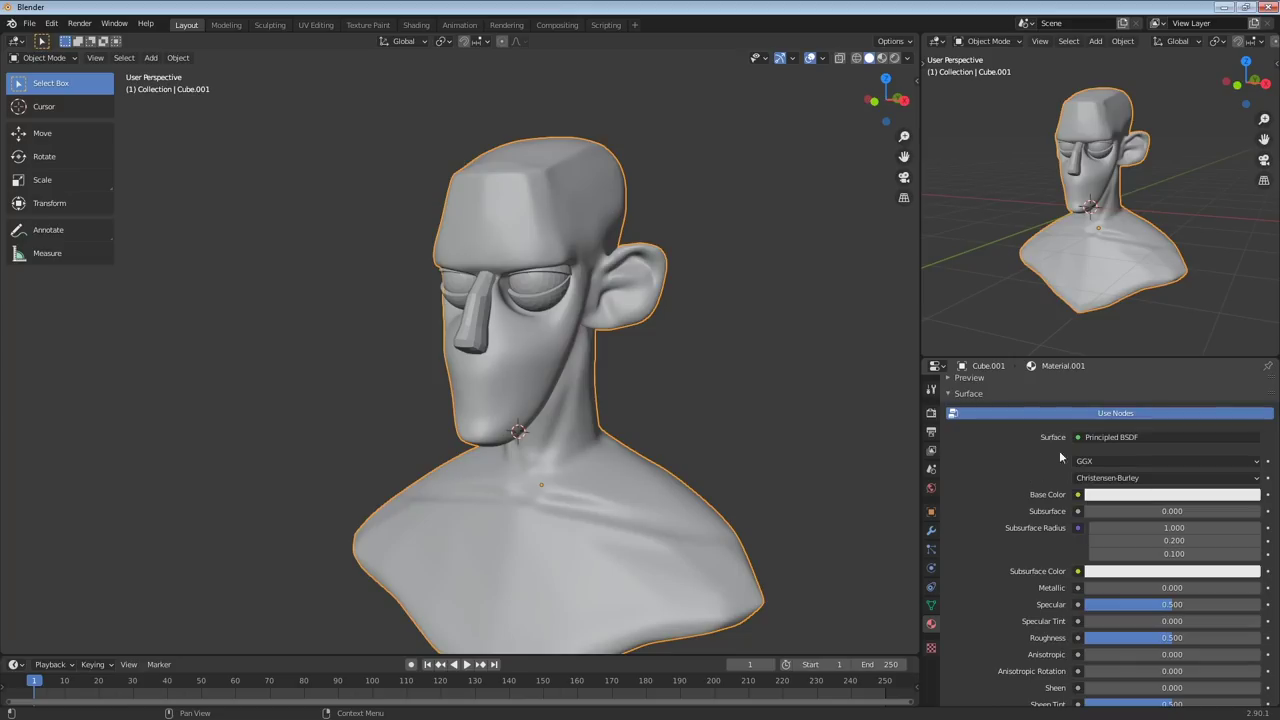
{"action": "left_click", "coordinate": [1130, 414]}
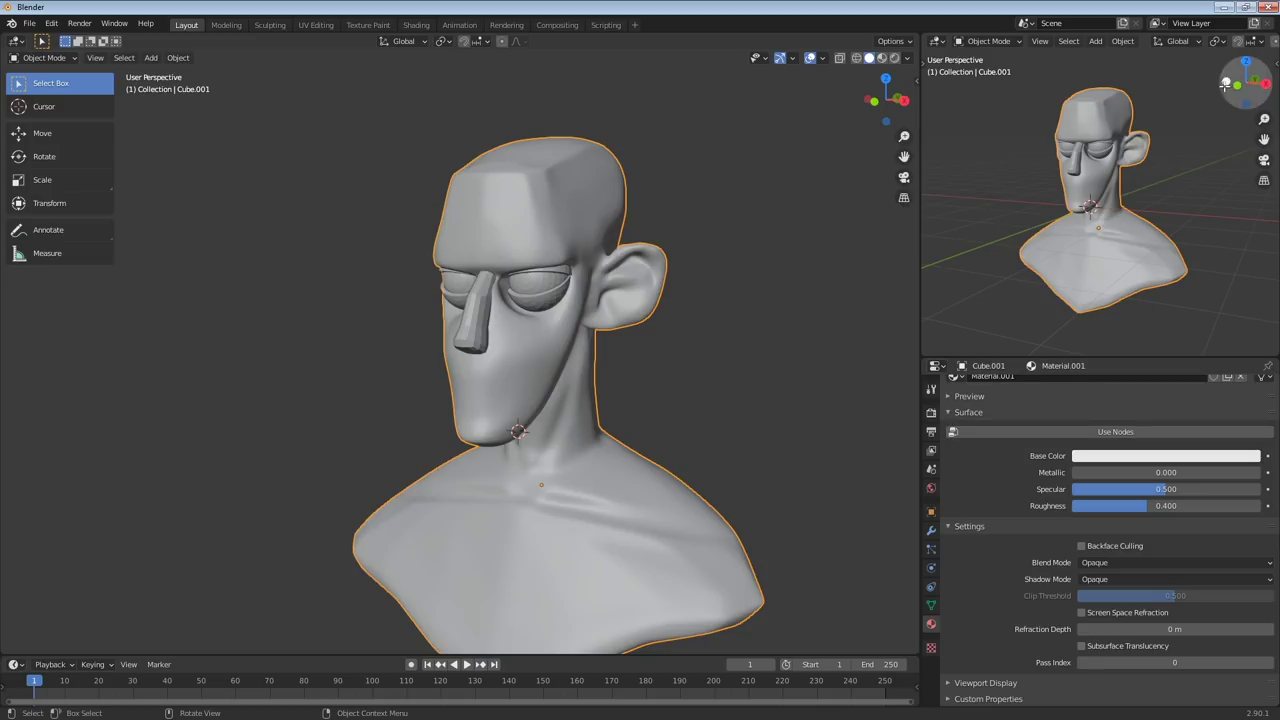
Set the second viewport's shading to Flat lighting
{"action": "scroll", "coordinate": [1118, 42], "scroll_direction": "down", "scroll_amount": 7}
{"action": "scroll", "coordinate": [1119, 49], "scroll_direction": "down", "scroll_amount": 1}
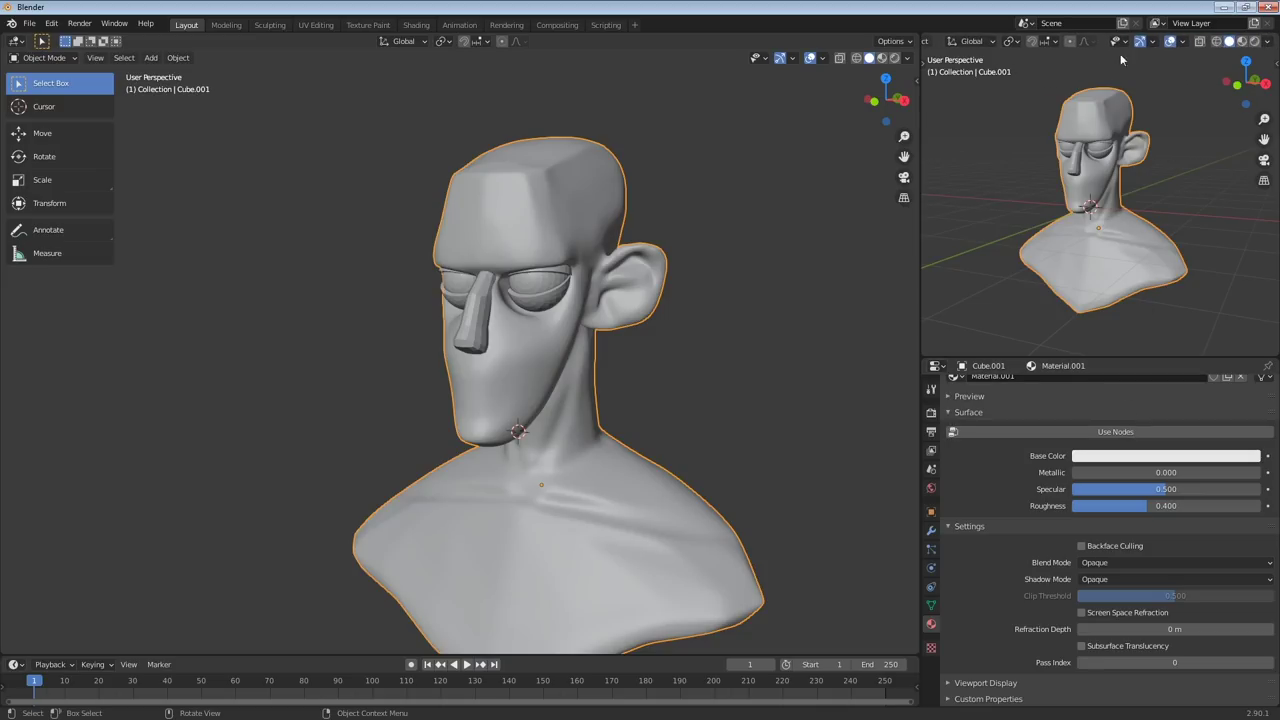
{"action": "left_click", "coordinate": [1268, 42]}
{"action": "left_click", "coordinate": [1223, 105]}
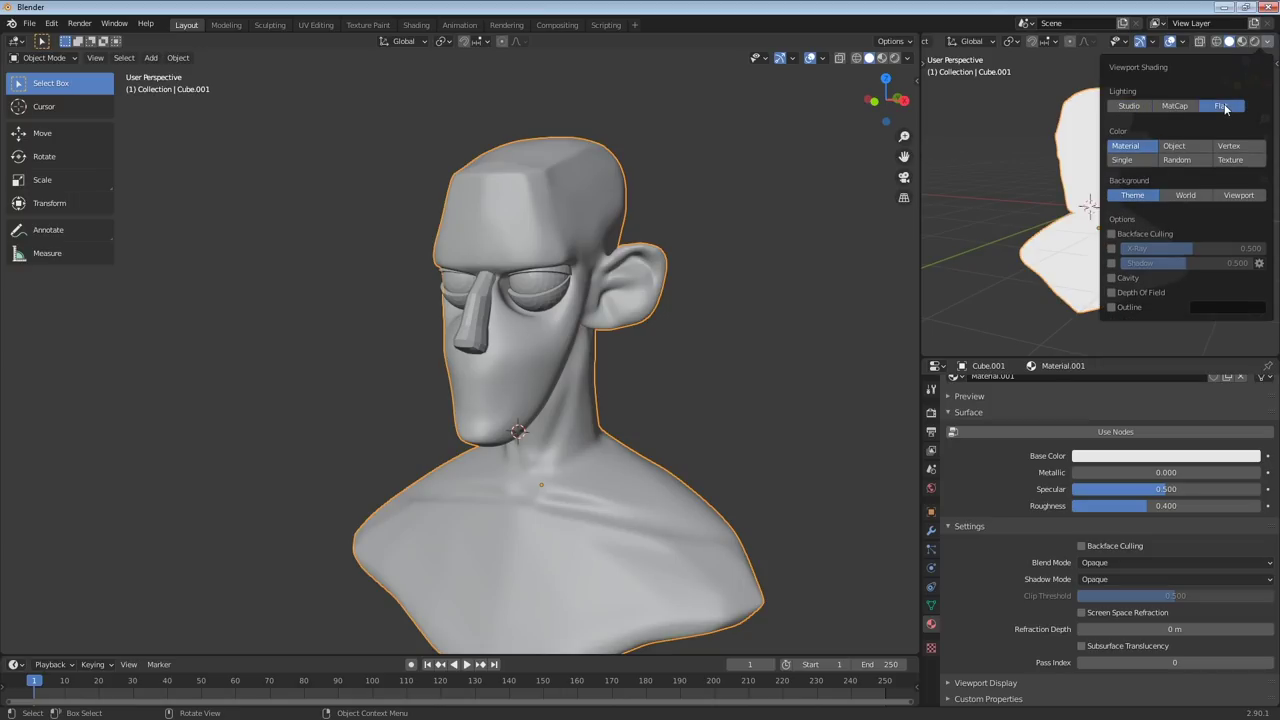
Set the base color of the bust's material to black
{"action": "scroll", "coordinate": [1110, 470], "scroll_direction": "up", "scroll_amount": 2}
{"action": "left_click", "coordinate": [1131, 524]}
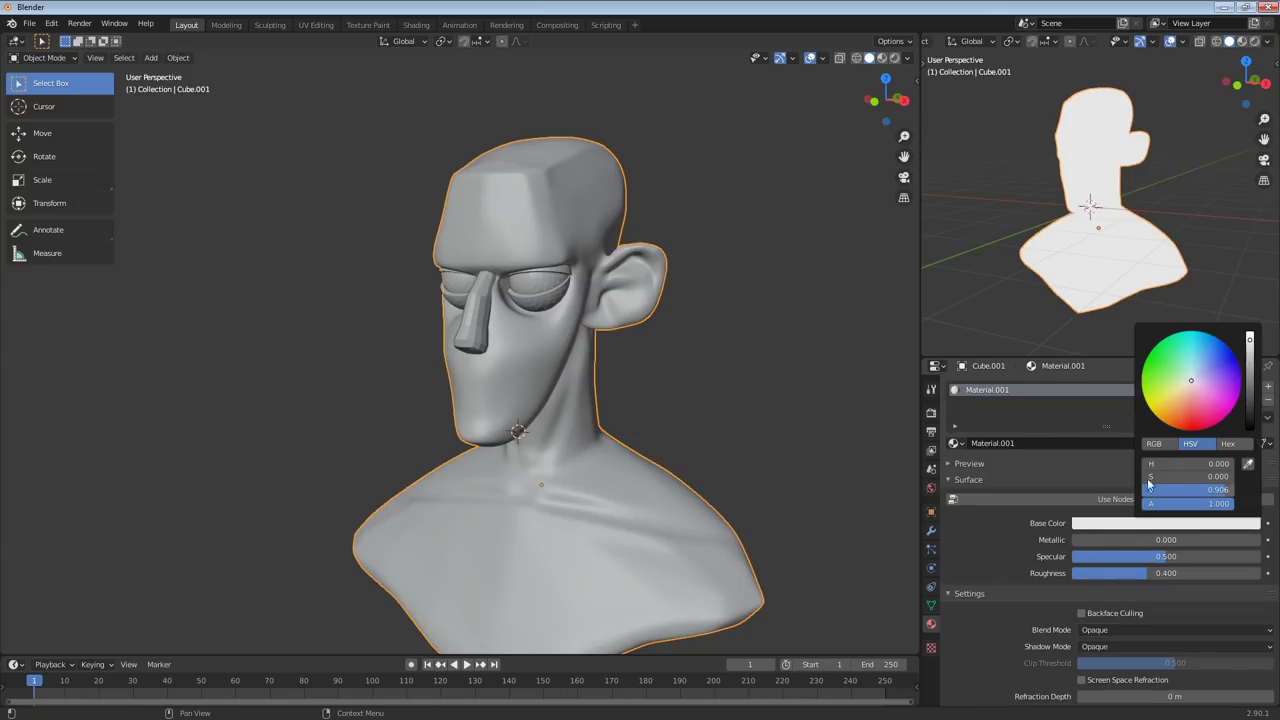
{"action": "left_click_drag", "start_coordinate": [1244, 408], "coordinate": [1252, 438]}
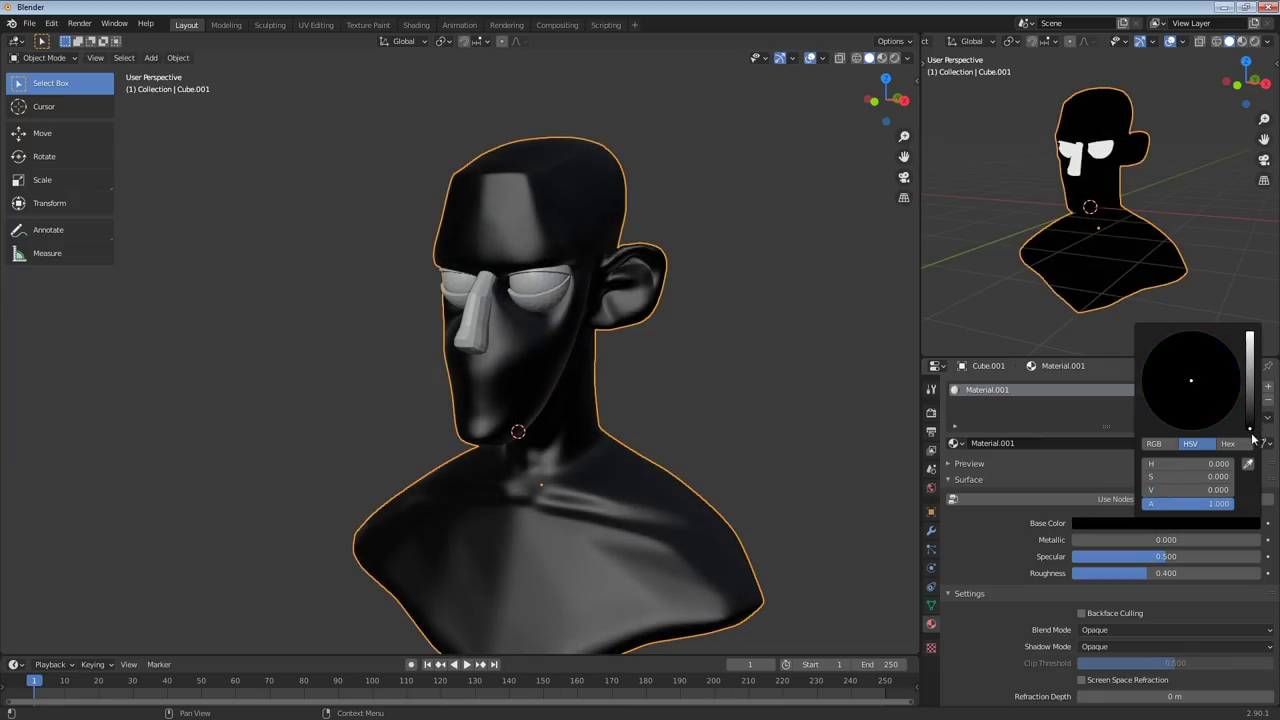
Assign the existing black Material.001 to the nose and the eyelids, and leave the eyeballs deselected without a material
{"action": "left_click", "coordinate": [1078, 170]}
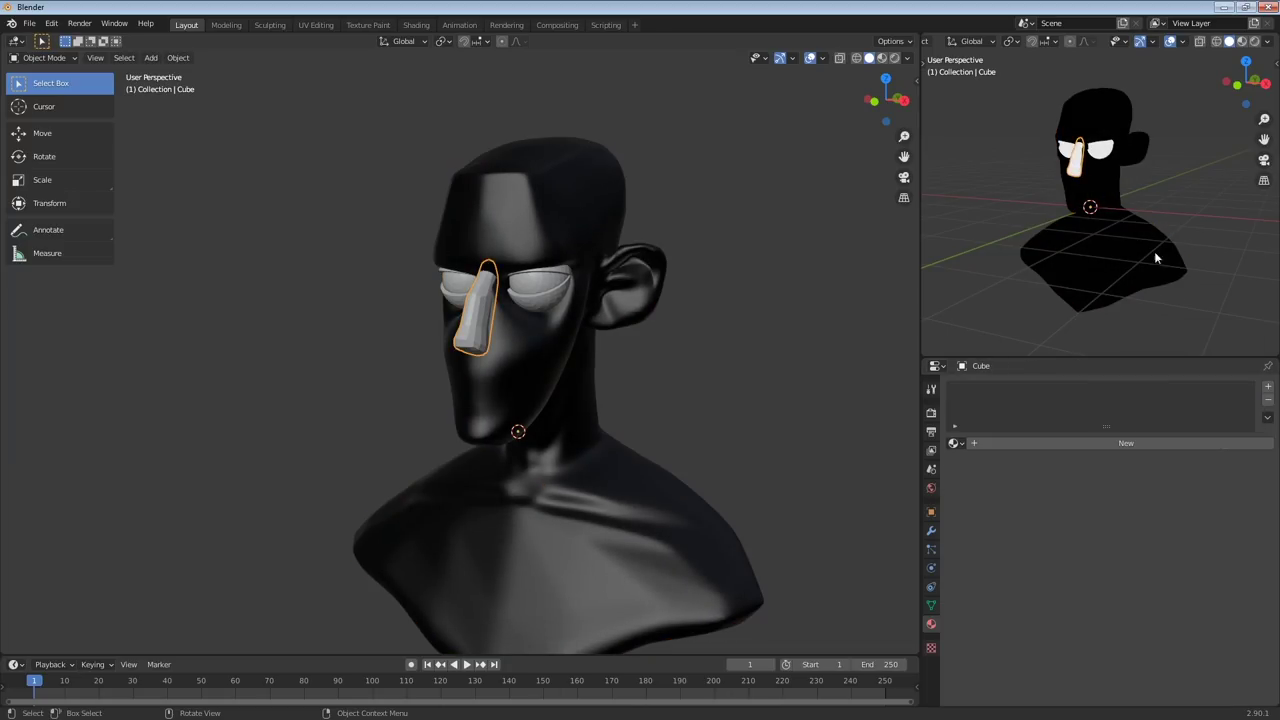
{"action": "left_click", "coordinate": [960, 443]}
{"action": "left_click", "coordinate": [1006, 475]}
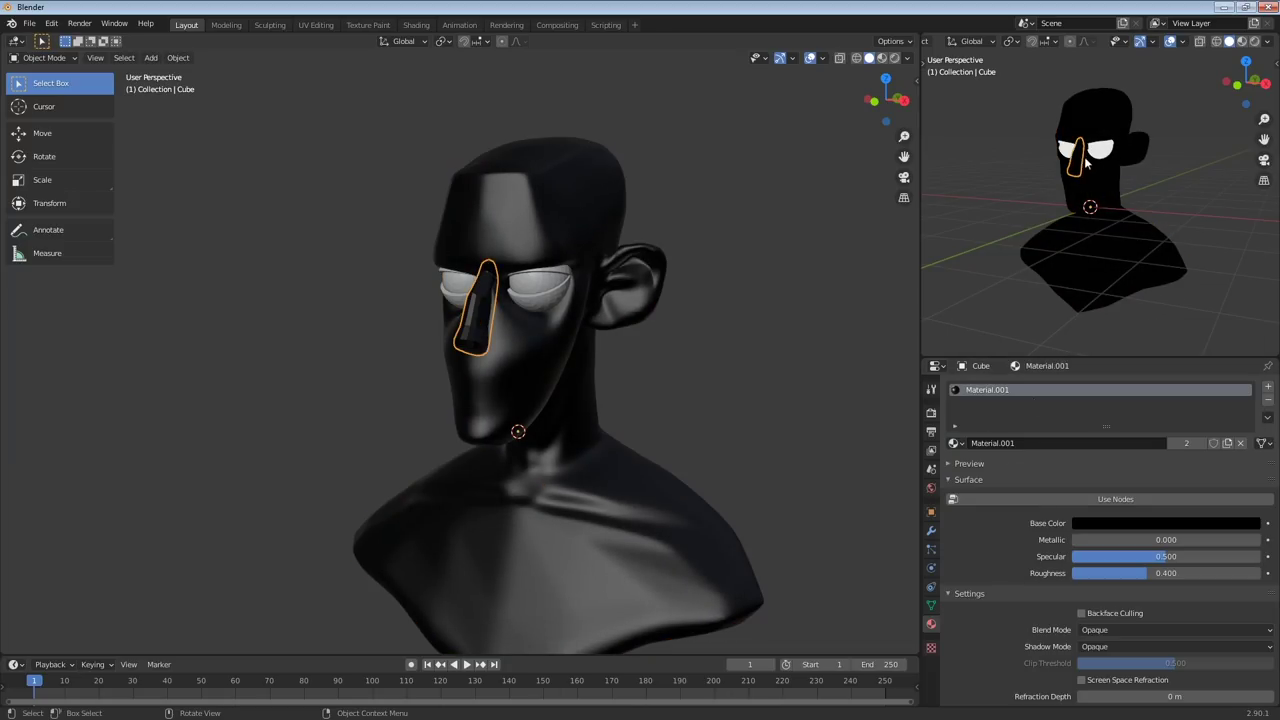
{"action": "left_click", "coordinate": [1104, 149]}
{"action": "left_click", "coordinate": [957, 445]}
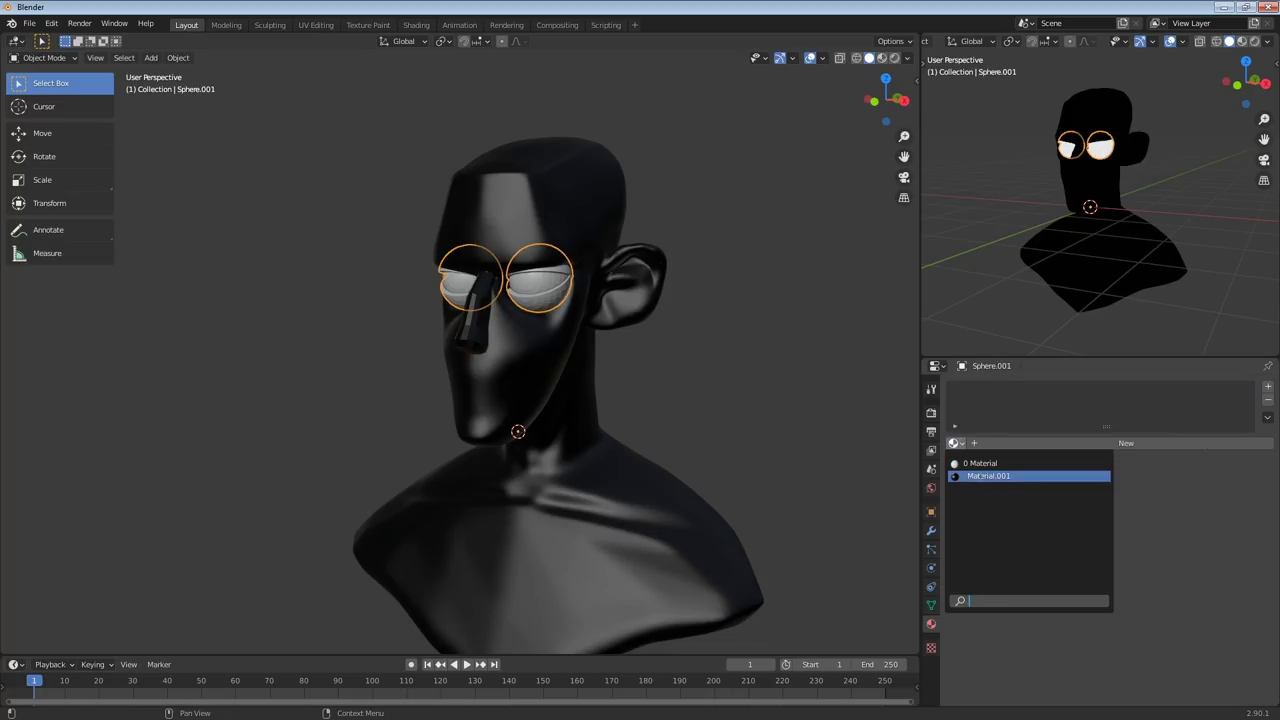
{"action": "left_click", "coordinate": [988, 475]}
{"action": "left_click", "coordinate": [1102, 150]}
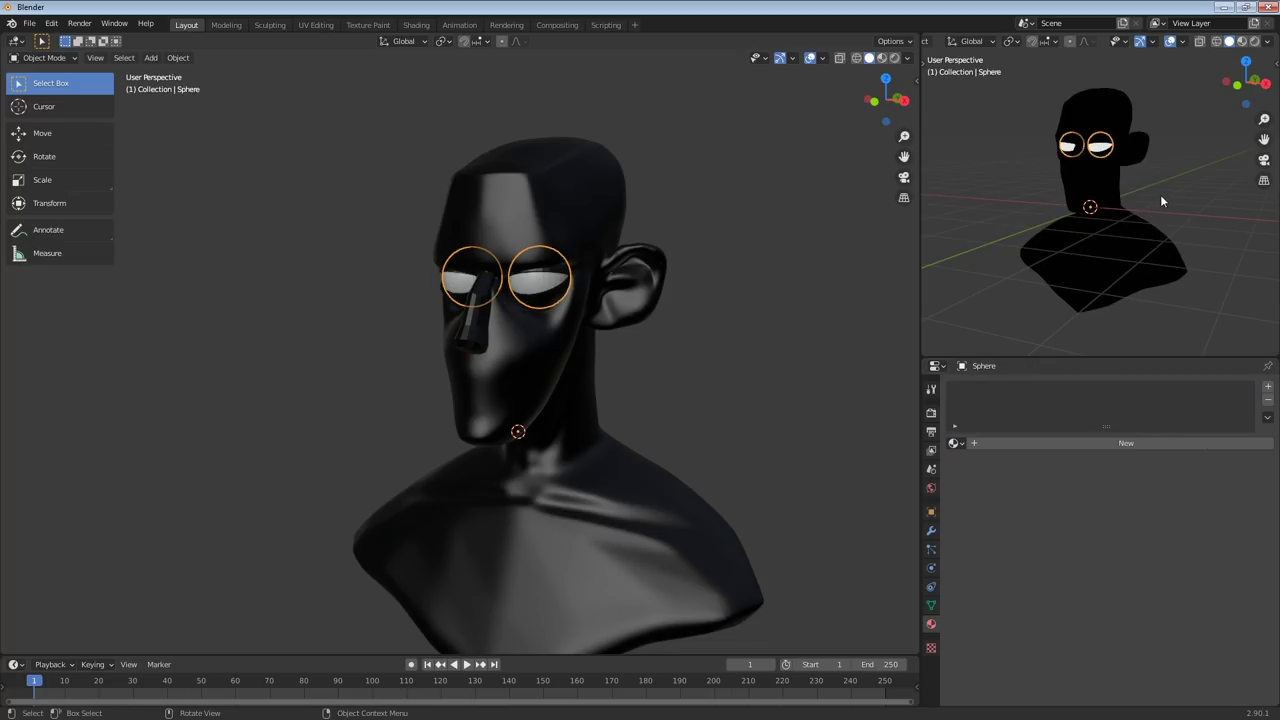
{"action": "key", "text": "Delete"}
{"action": "middle_click_drag", "start_coordinate": [1160, 194], "coordinate": [1131, 172]}
Set the main viewport's solid shading color to Object
{"action": "middle_click_drag", "start_coordinate": [630, 330], "coordinate": [653, 301]}
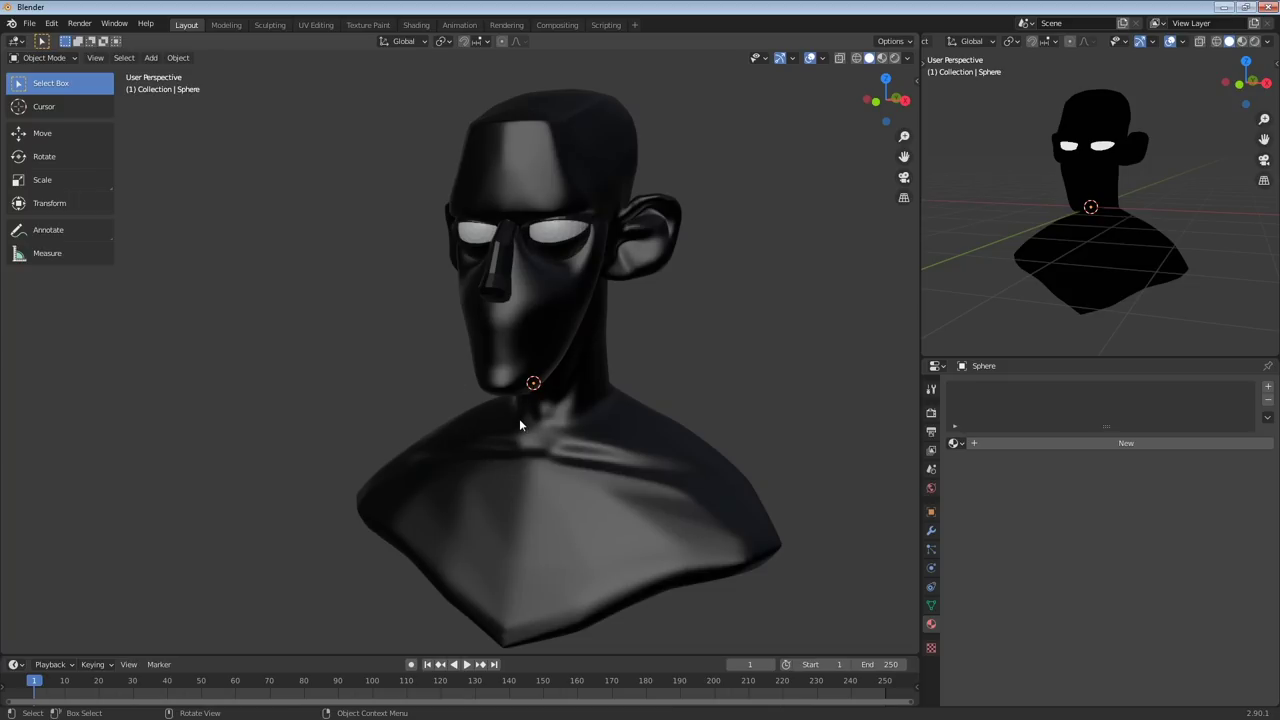
{"action": "left_click", "coordinate": [907, 57]}
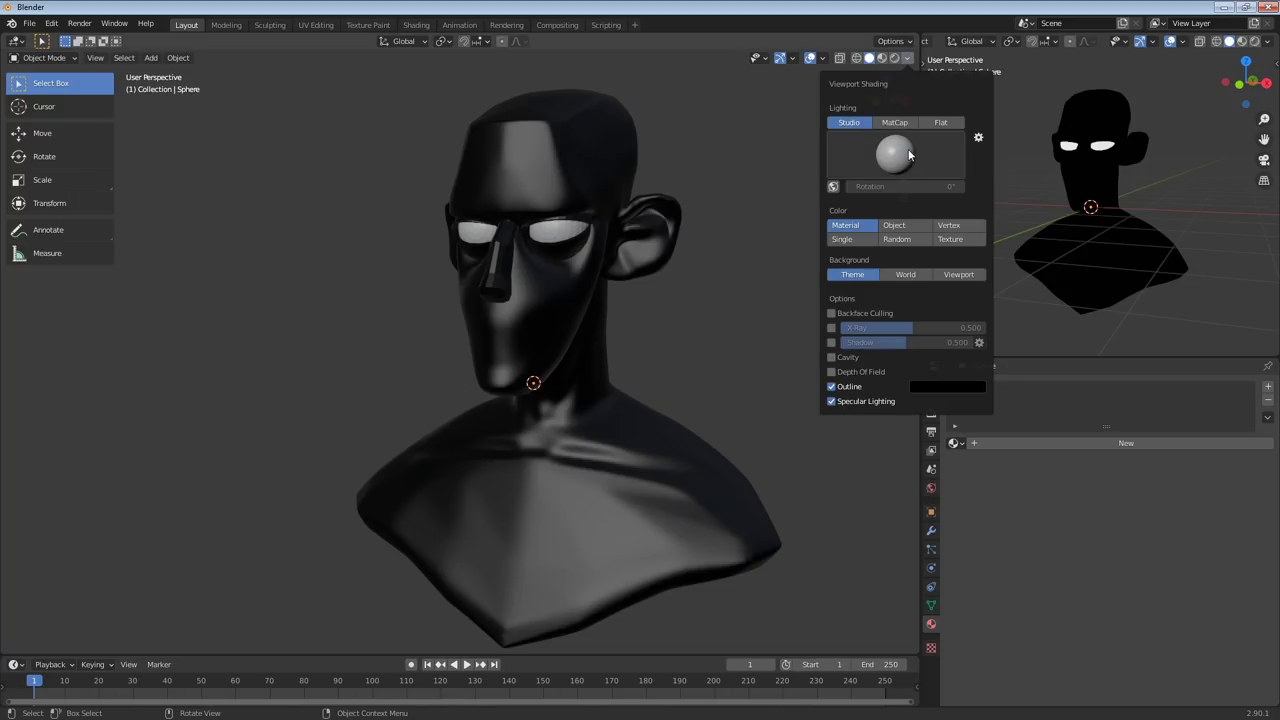
{"action": "left_click", "coordinate": [913, 226]}
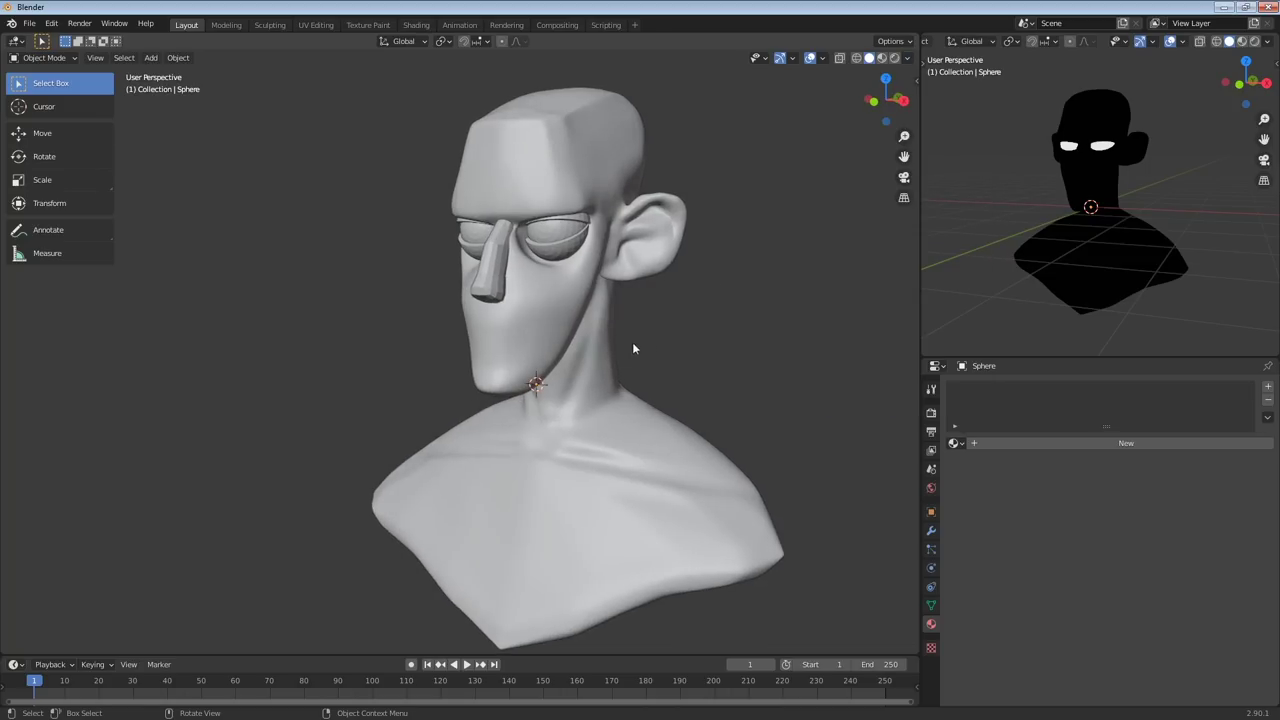
Hide the X and Y axes, the 3D cursor and the origins in the silhouette viewport's overlays
{"action": "left_click", "coordinate": [1183, 42]}
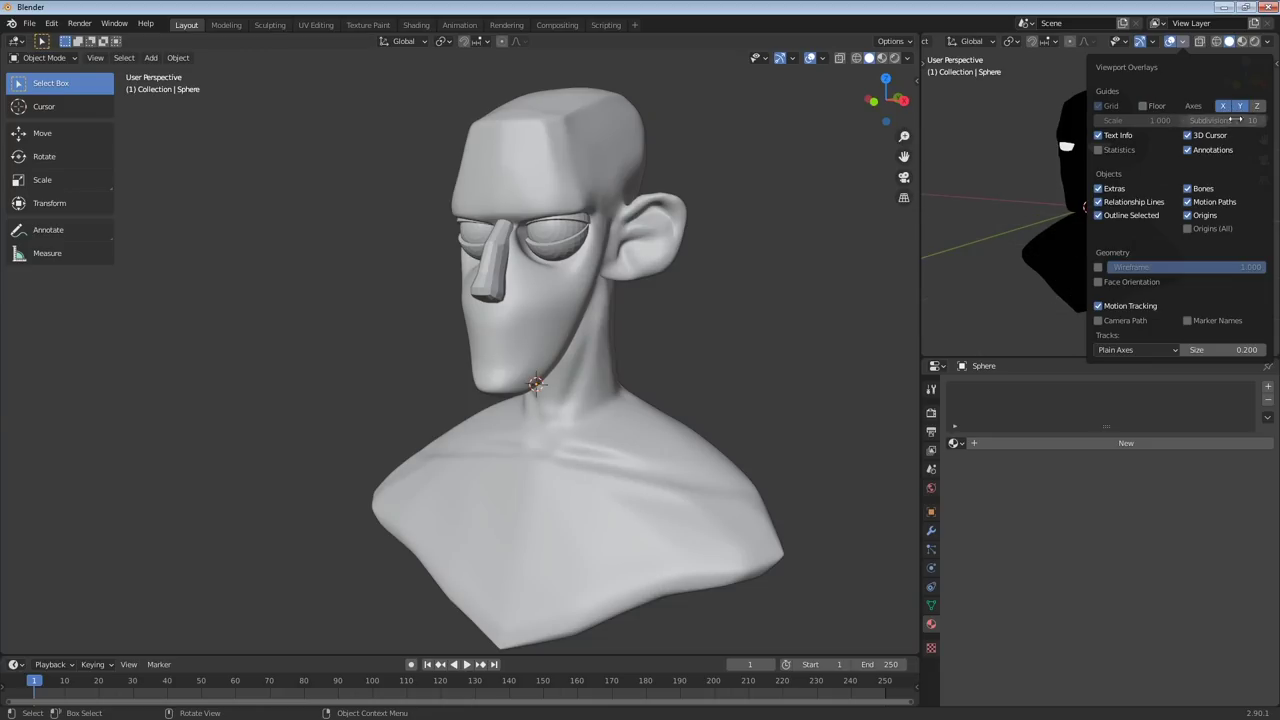
{"action": "left_click", "coordinate": [1183, 44]}
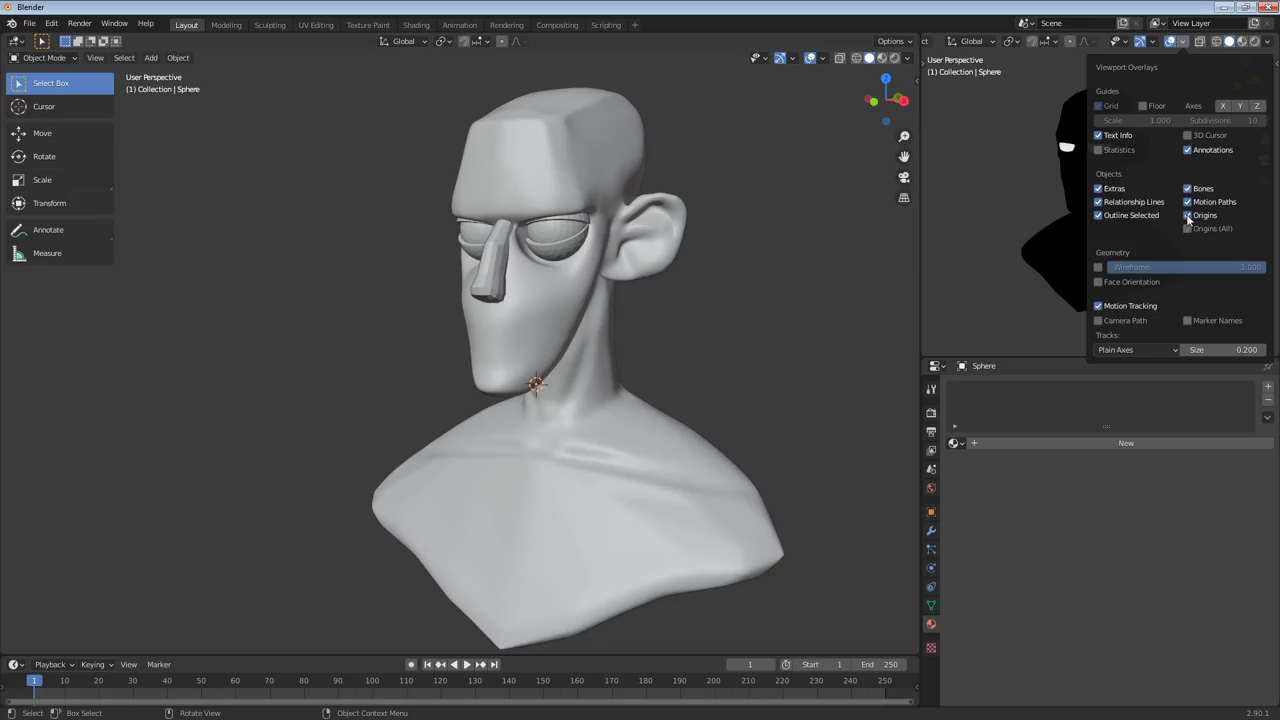
Sketch annotation strokes around the head and neck profile in the silhouette viewport and erase them
{"action": "mouse_move", "coordinate": [1050, 230]}
{"action": "middle_mouse_down"}
{"action": "mouse_move", "coordinate": [1103, 215]}
{"action": "mouse_move", "coordinate": [1133, 227]}
{"action": "mouse_move", "coordinate": [1135, 214]}
{"action": "mouse_move", "coordinate": [1038, 212]}
{"action": "middle_mouse_up"}
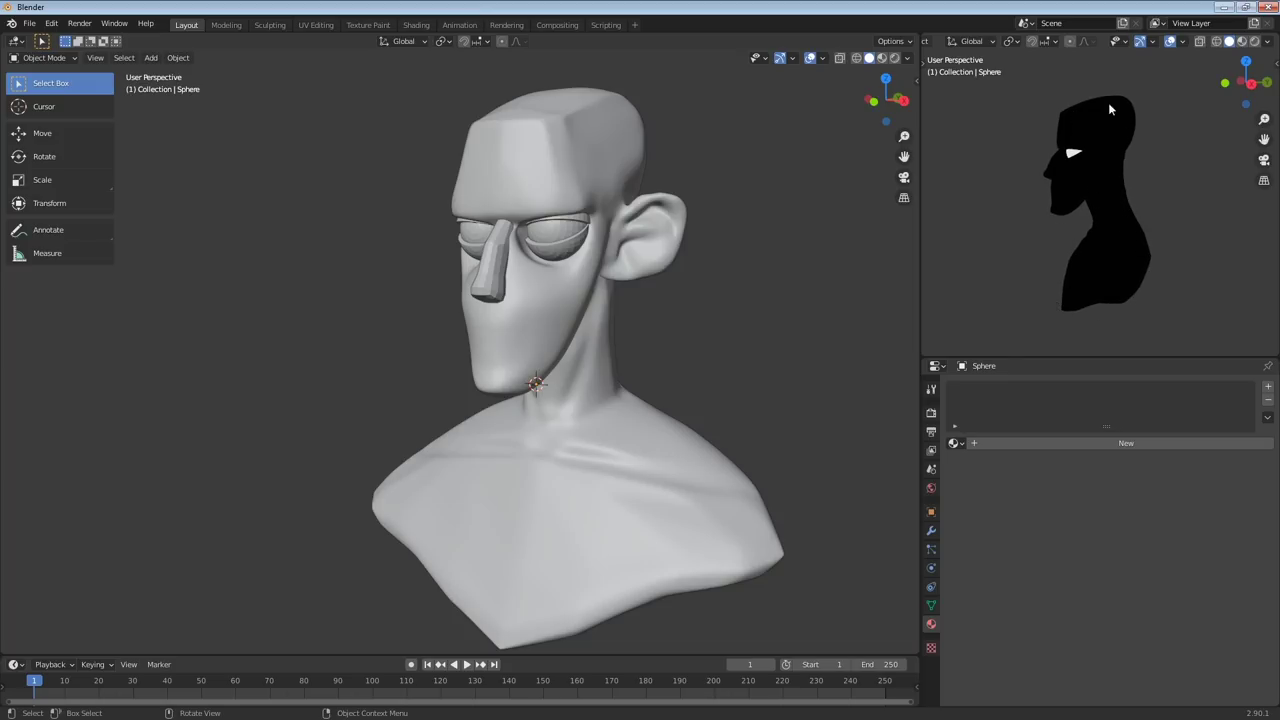
{"action": "middle_click_drag", "start_coordinate": [1047, 188], "coordinate": [1048, 186]}
{"action": "left_click_drag", "start_coordinate": [1060, 108], "coordinate": [1059, 133]}
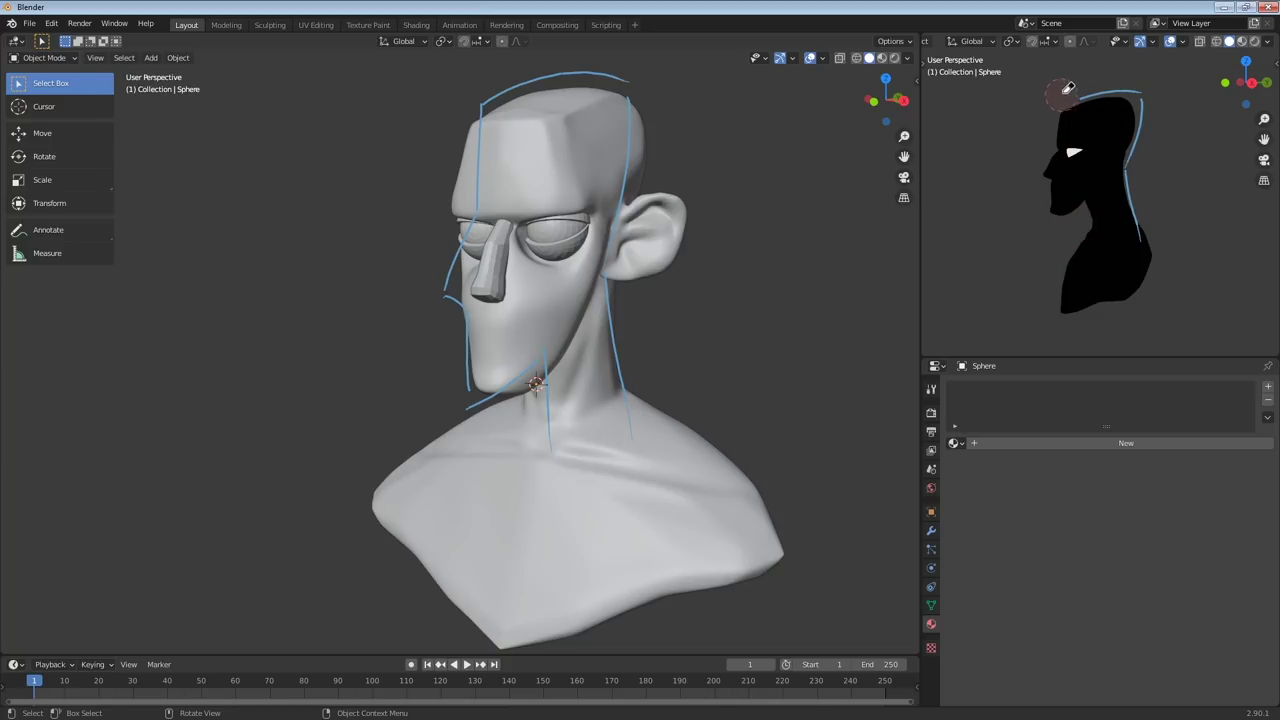
{"action": "mouse_move", "coordinate": [1068, 88]}
{"action": "middle_mouse_down"}
{"action": "mouse_move", "coordinate": [1162, 204]}
{"action": "mouse_move", "coordinate": [1144, 187]}
{"action": "mouse_move", "coordinate": [1164, 186]}
{"action": "mouse_move", "coordinate": [1113, 179]}
{"action": "mouse_move", "coordinate": [1223, 186]}
{"action": "mouse_move", "coordinate": [1192, 187]}
{"action": "middle_mouse_up"}
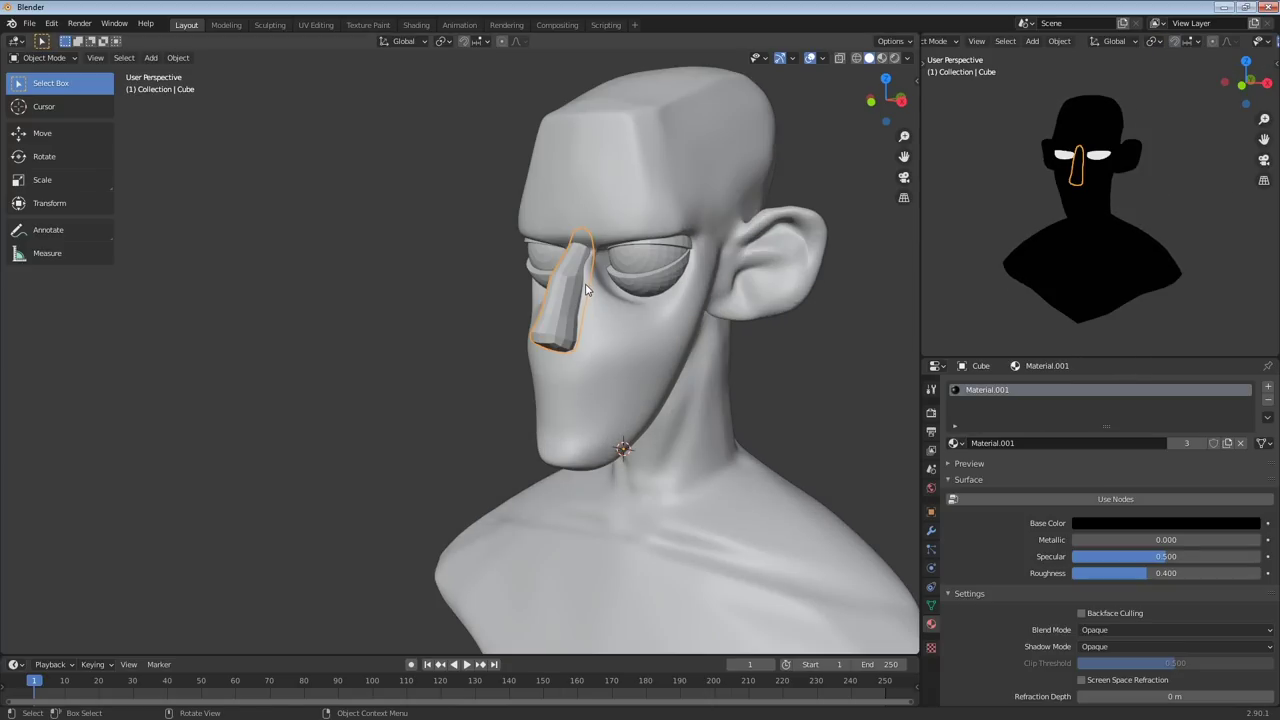
Switch the nose to Sculpt Mode and reshape its bridge in profile with the Grab brush
{"action": "key", "text": "ctrl+Tab"}
{"action": "left_click", "coordinate": [586, 330]}
{"action": "middle_click_drag", "start_coordinate": [586, 323], "coordinate": [510, 268]}
{"action": "mouse_move", "coordinate": [462, 262]}
{"action": "left_mouse_down"}
{"action": "mouse_move", "coordinate": [440, 249]}
{"action": "mouse_move", "coordinate": [434, 281]}
{"action": "left_mouse_up"}
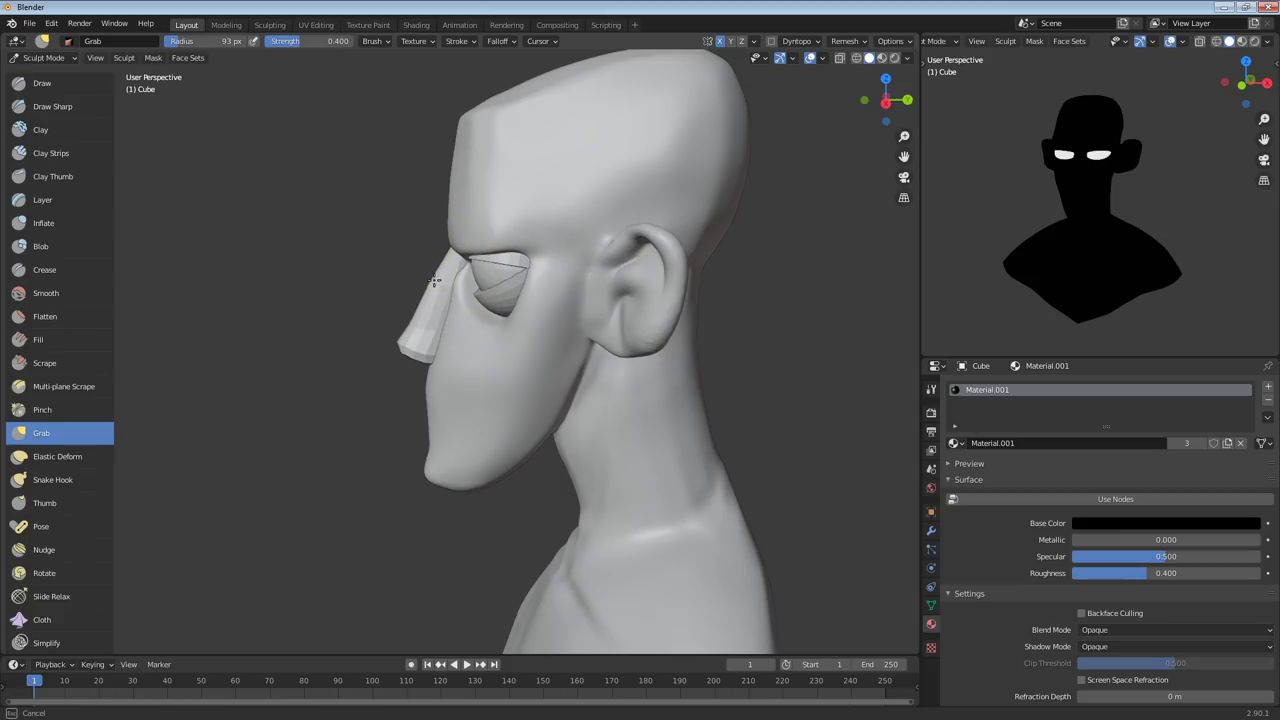
{"action": "middle_click_drag", "start_coordinate": [434, 281], "coordinate": [443, 263]}
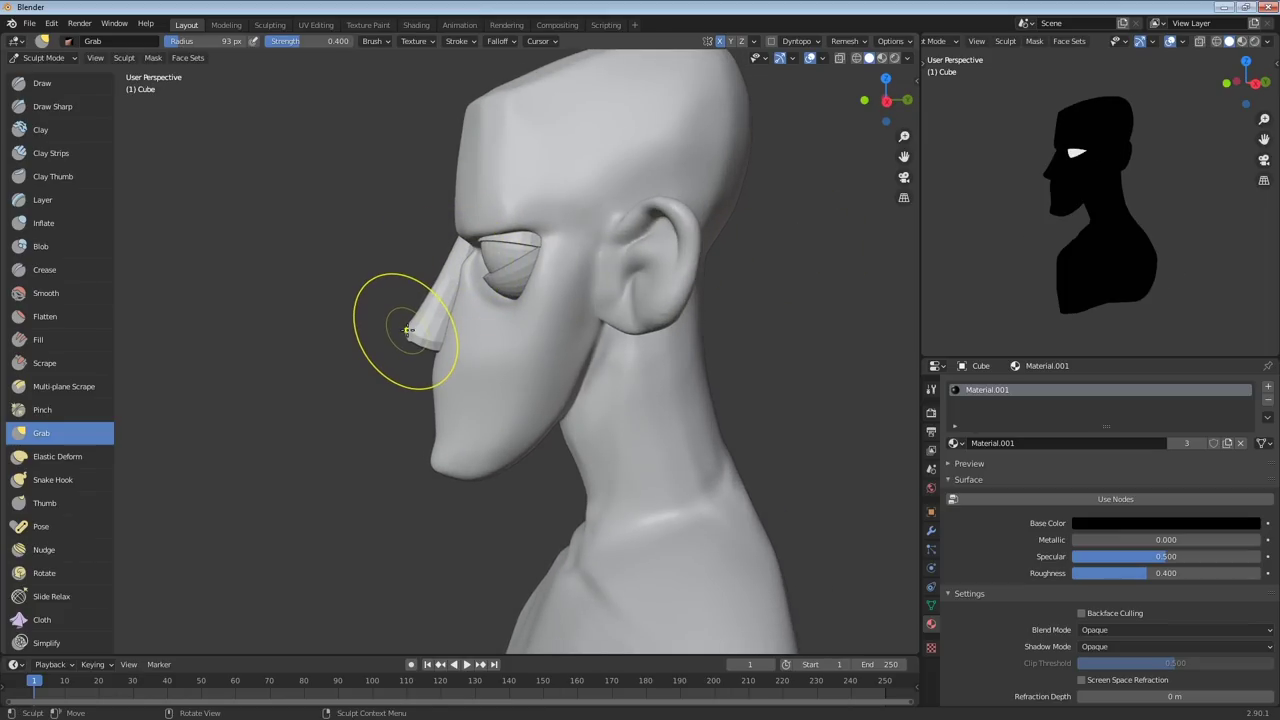
Pull the nose tip downward and adjust its lower edge in profile with the Grab brush
{"action": "left_click_drag", "start_coordinate": [408, 330], "coordinate": [408, 338]}
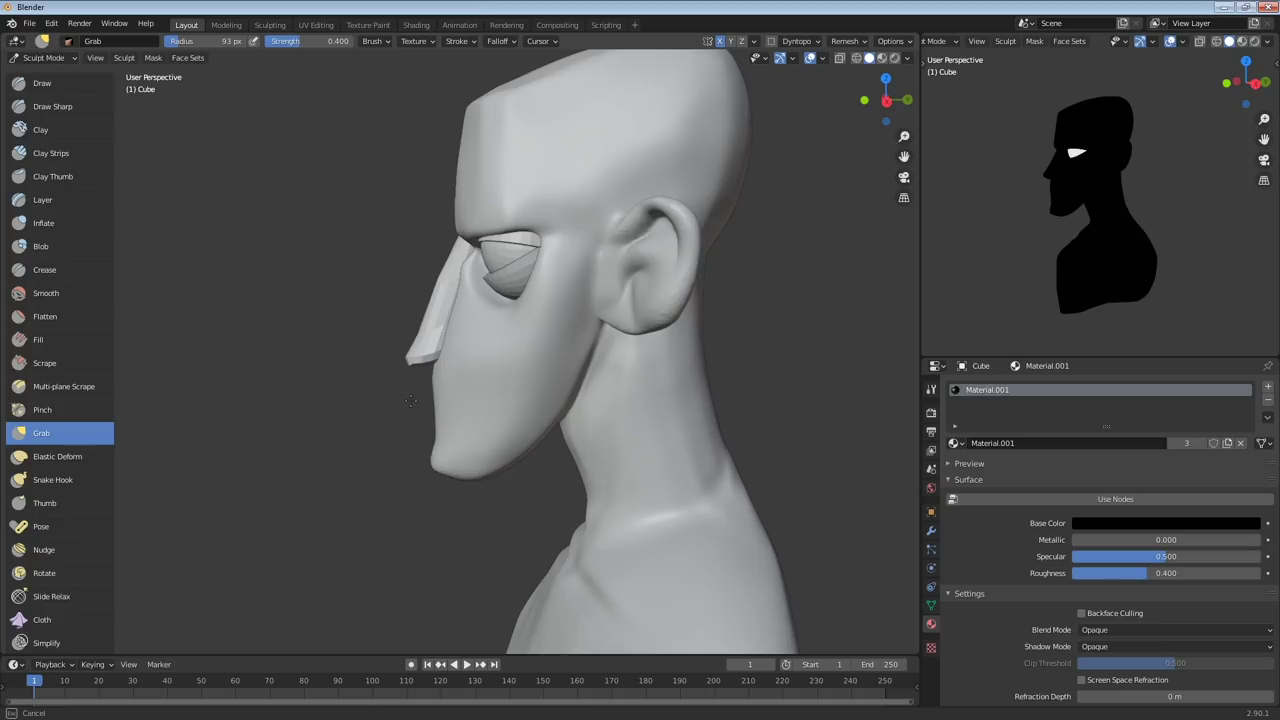
{"action": "left_click_drag", "start_coordinate": [412, 405], "coordinate": [414, 420]}
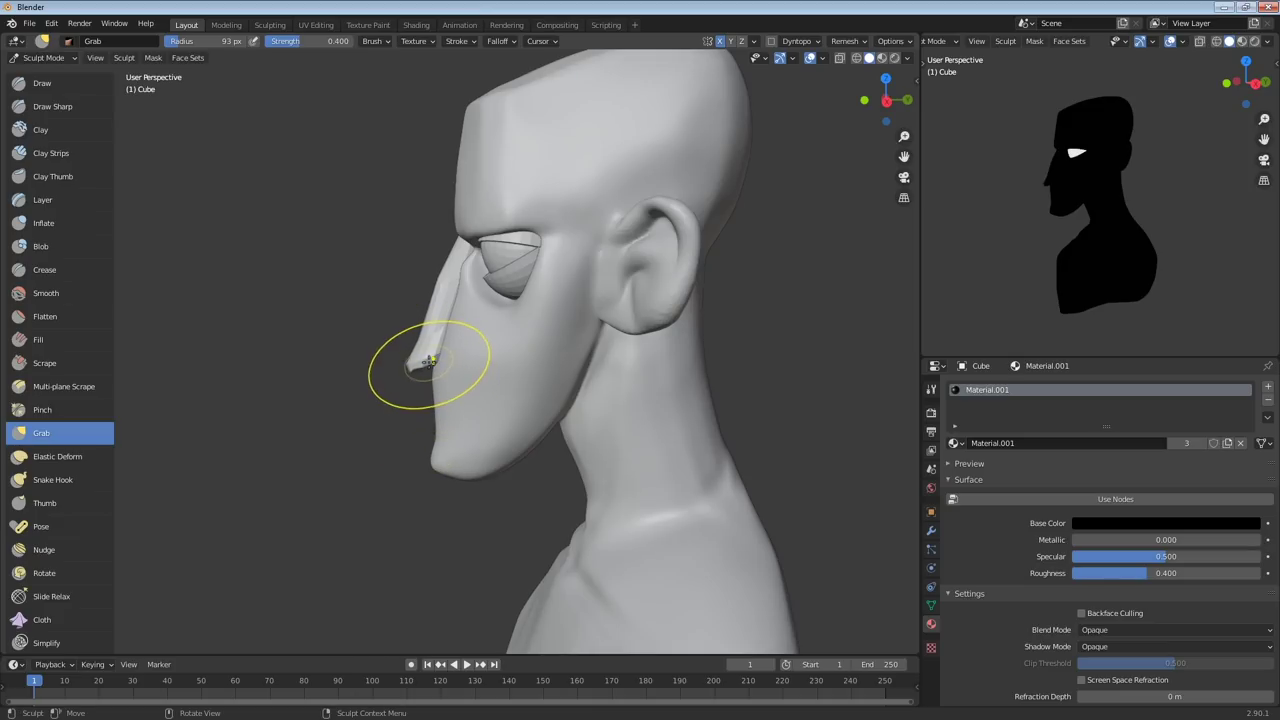
{"action": "left_click_drag", "start_coordinate": [423, 350], "coordinate": [416, 342]}
{"action": "left_click_drag", "start_coordinate": [415, 341], "coordinate": [410, 352]}
{"action": "middle_click_drag", "start_coordinate": [408, 424], "coordinate": [523, 393]}
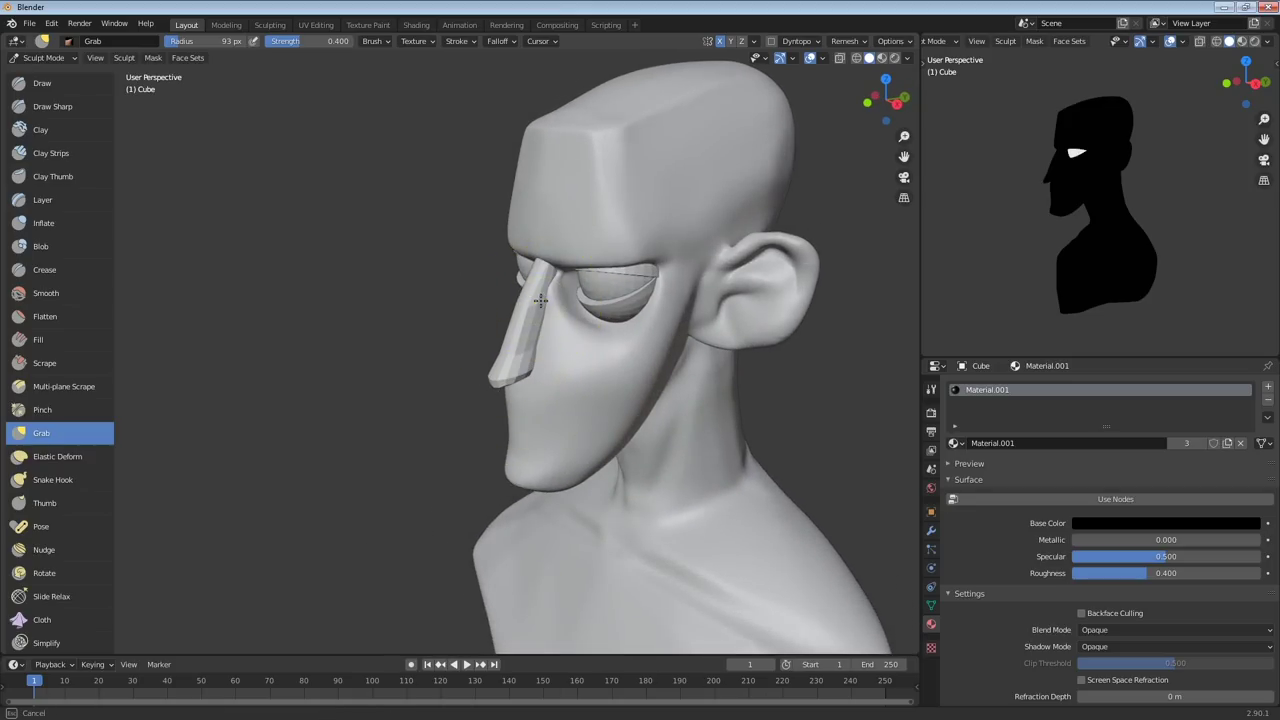
Adjust the top of the nose where it meets the brow with the Grab brush
{"action": "middle_click_drag", "start_coordinate": [500, 314], "coordinate": [443, 286]}
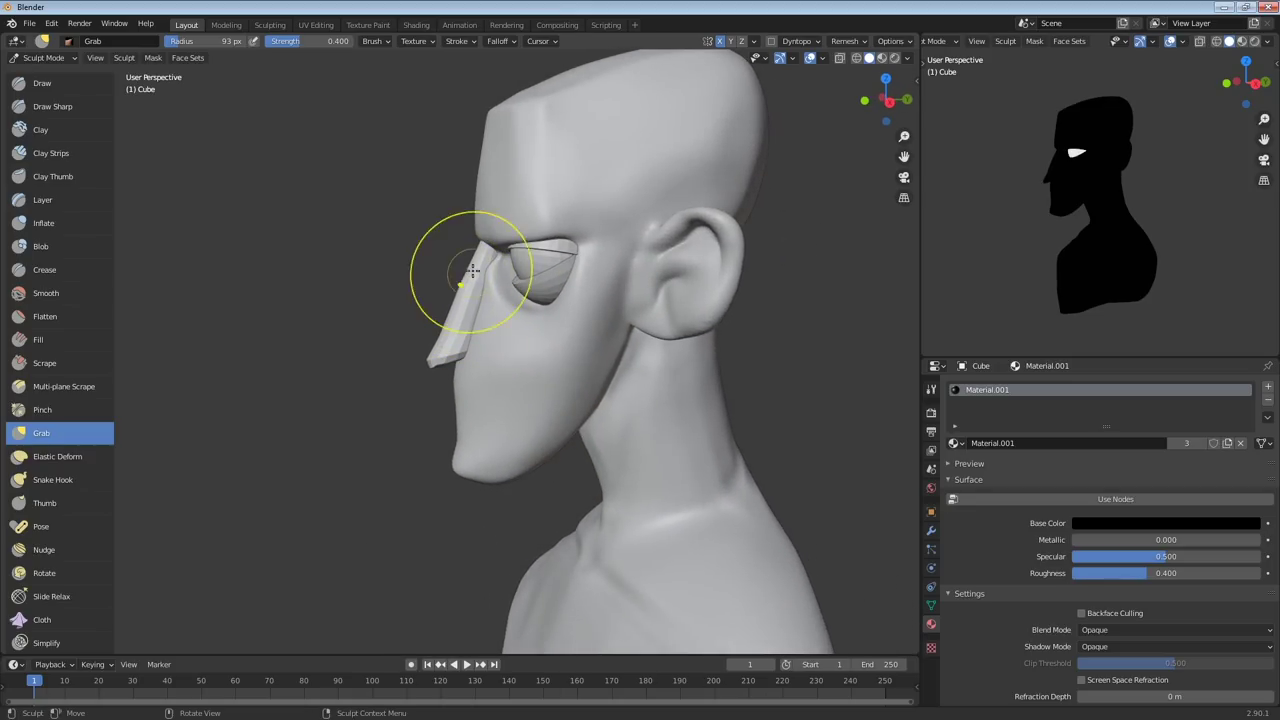
{"action": "left_click_drag", "start_coordinate": [487, 252], "coordinate": [477, 257]}
{"action": "left_click_drag", "start_coordinate": [470, 273], "coordinate": [467, 285]}
Reshape the sides of the nose bridge between the eyes from the front with the Grab brush
{"action": "mouse_move", "coordinate": [469, 286]}
{"action": "middle_mouse_down"}
{"action": "mouse_move", "coordinate": [700, 251]}
{"action": "mouse_move", "coordinate": [665, 258]}
{"action": "mouse_move", "coordinate": [706, 272]}
{"action": "middle_mouse_up"}
{"action": "scroll", "coordinate": [706, 272], "scroll_direction": "up", "scroll_amount": 3}
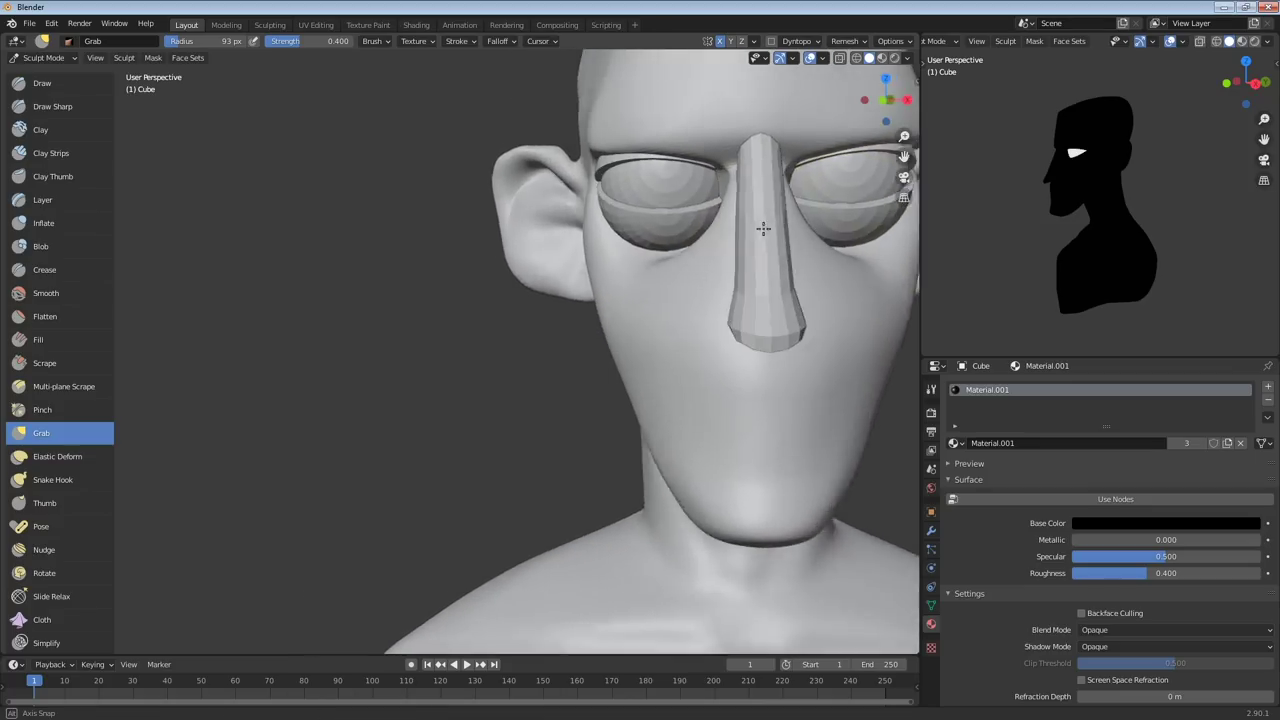
{"action": "middle_click_drag", "start_coordinate": [766, 223], "coordinate": [670, 311], "text": "shift"}
{"action": "left_click_drag", "start_coordinate": [655, 260], "coordinate": [649, 257]}
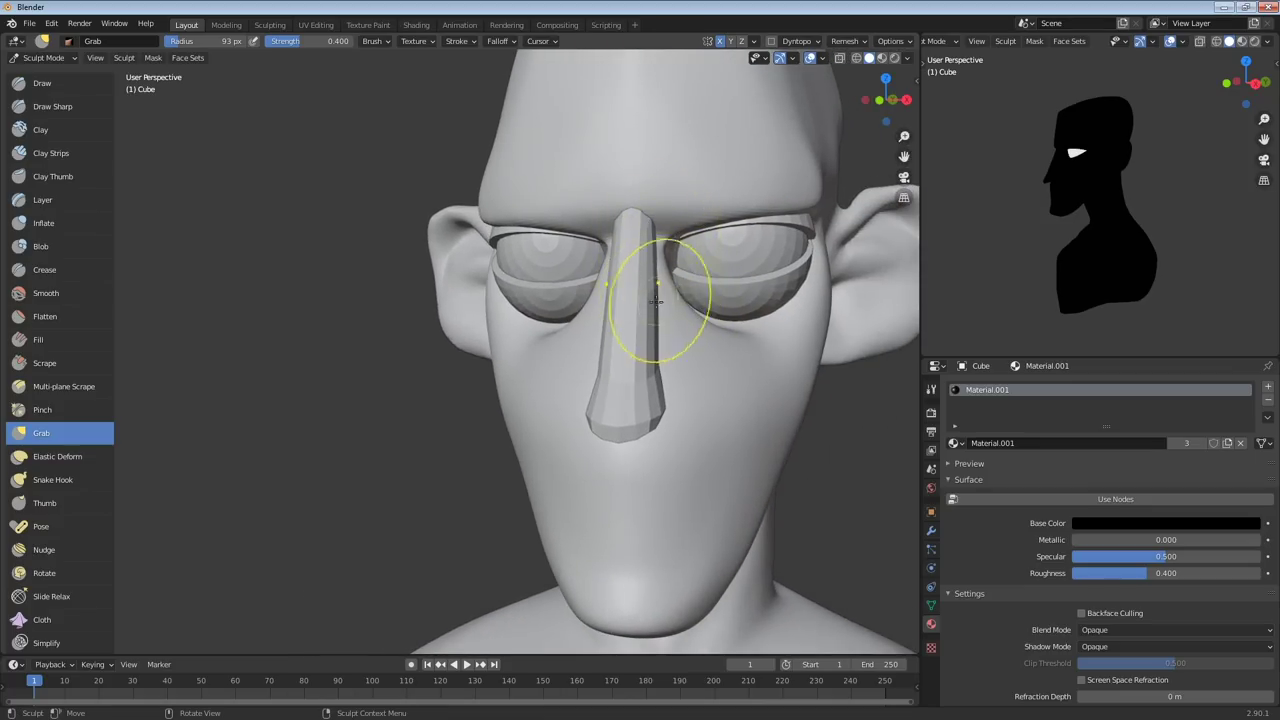
{"action": "left_click_drag", "start_coordinate": [658, 301], "coordinate": [662, 306]}
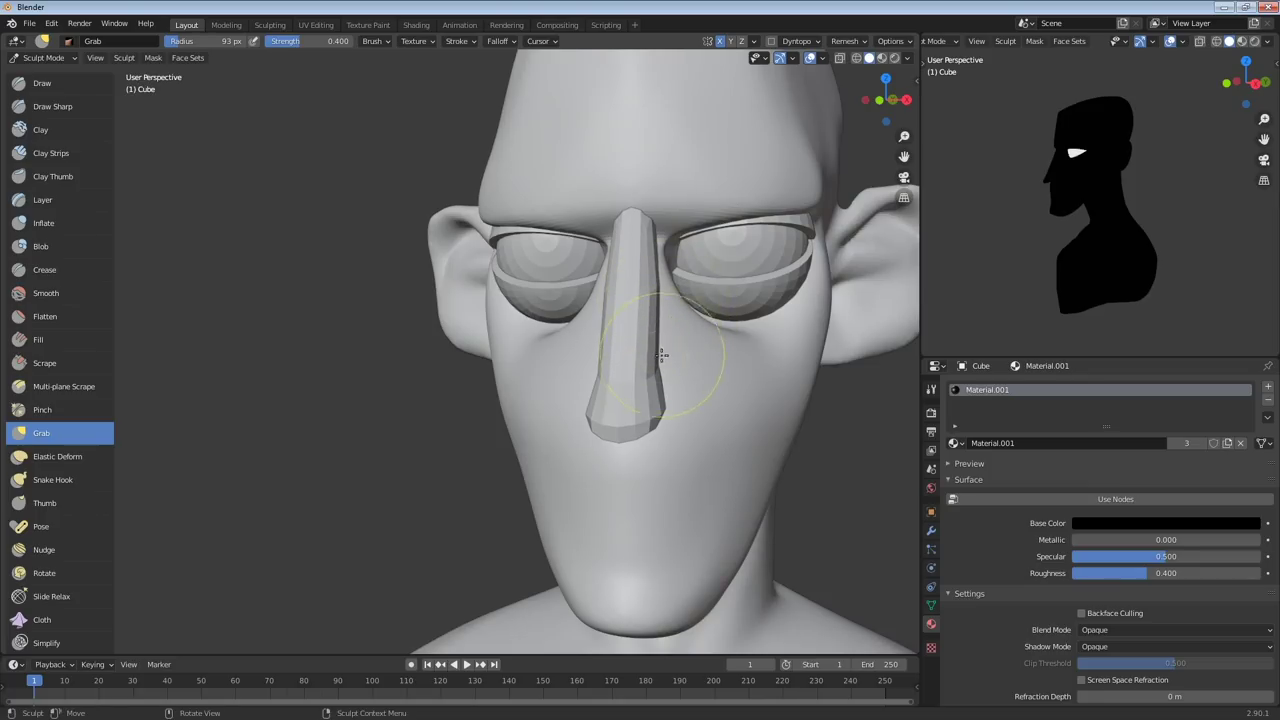
Pull the nose tip forward and slightly up in side view with the Grab brush
{"action": "middle_click_drag", "start_coordinate": [671, 401], "coordinate": [508, 370]}
{"action": "mouse_move", "coordinate": [416, 388]}
{"action": "left_mouse_down"}
{"action": "mouse_move", "coordinate": [403, 393]}
{"action": "mouse_move", "coordinate": [399, 377]}
{"action": "left_mouse_up"}
{"action": "mouse_move", "coordinate": [417, 362]}
{"action": "middle_mouse_down"}
{"action": "mouse_move", "coordinate": [398, 409]}
{"action": "mouse_move", "coordinate": [412, 404]}
{"action": "mouse_move", "coordinate": [351, 434]}
{"action": "mouse_move", "coordinate": [586, 357]}
{"action": "middle_mouse_up"}
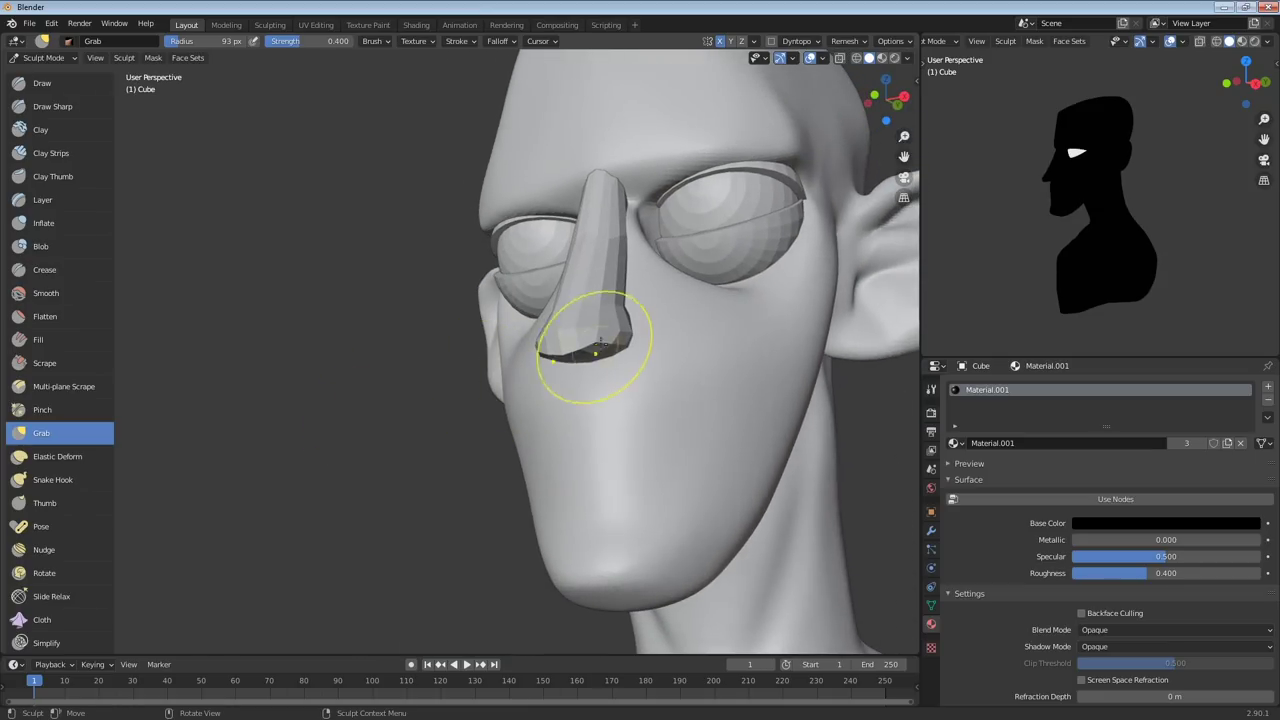
Reduce the Grab brush radius to 55 px and push the underside of the nose upward near the nostril
{"action": "key", "text": "f"}
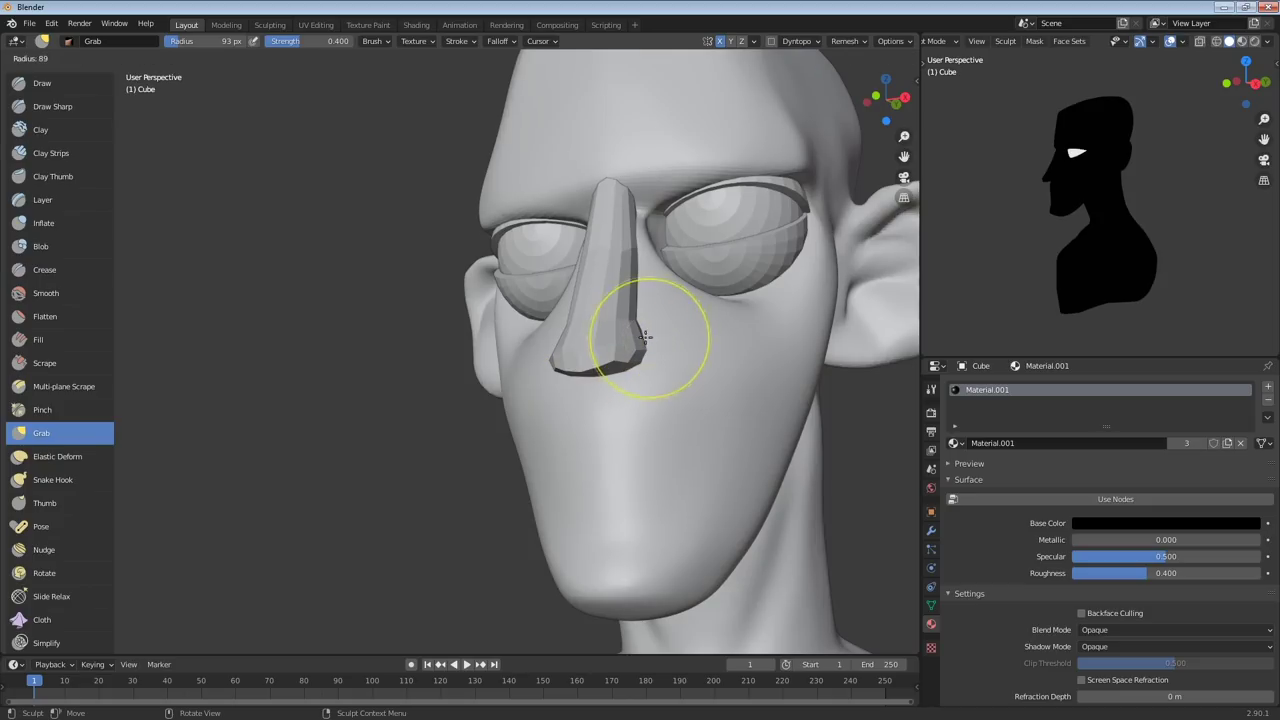
{"action": "left_click", "coordinate": [625, 338]}
{"action": "middle_click_drag", "start_coordinate": [635, 335], "coordinate": [650, 315]}
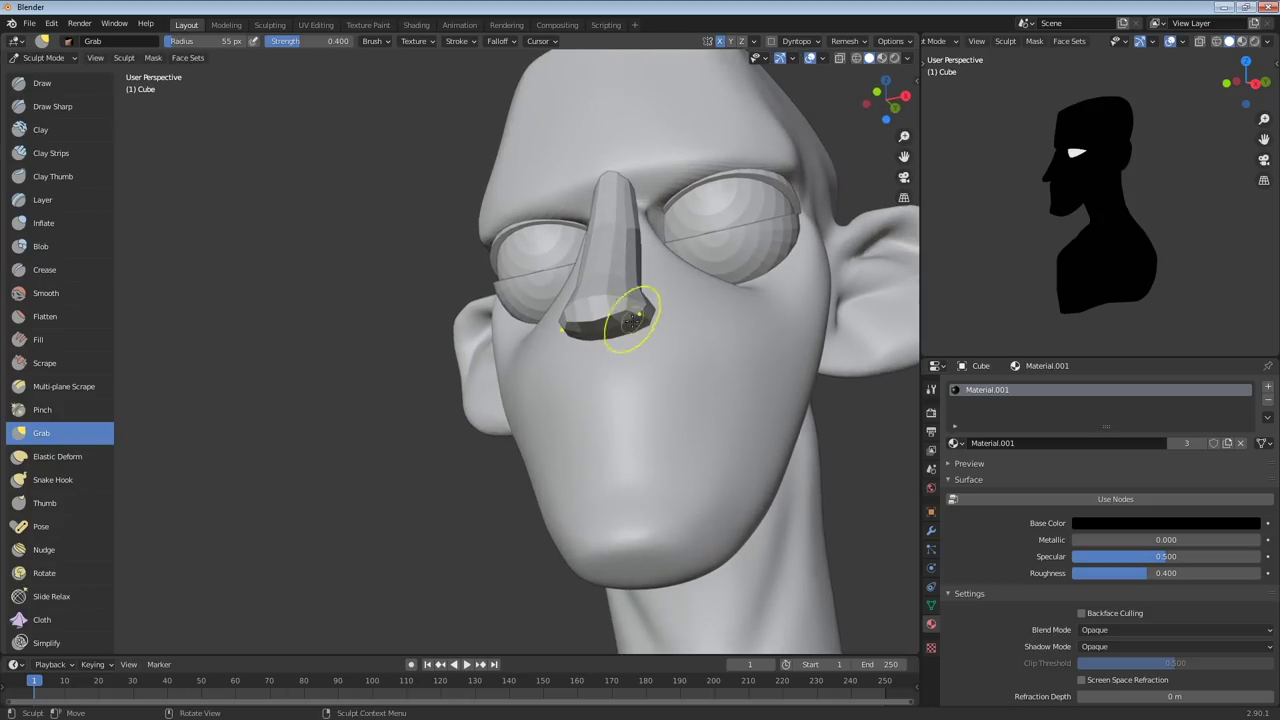
{"action": "left_click_drag", "start_coordinate": [626, 322], "coordinate": [628, 314]}
Enlarge the Grab brush radius to 171 px and pull the nose tip forward and up in profile
{"action": "mouse_move", "coordinate": [628, 314]}
{"action": "middle_mouse_down"}
{"action": "mouse_move", "coordinate": [523, 397]}
{"action": "mouse_move", "coordinate": [478, 399]}
{"action": "middle_mouse_up"}
{"action": "key", "text": "f"}
{"action": "left_click", "coordinate": [541, 420]}
{"action": "left_click_drag", "start_coordinate": [339, 447], "coordinate": [314, 415]}
{"action": "left_click_drag", "start_coordinate": [314, 415], "coordinate": [318, 396]}
{"action": "middle_click_drag", "start_coordinate": [337, 415], "coordinate": [337, 386]}
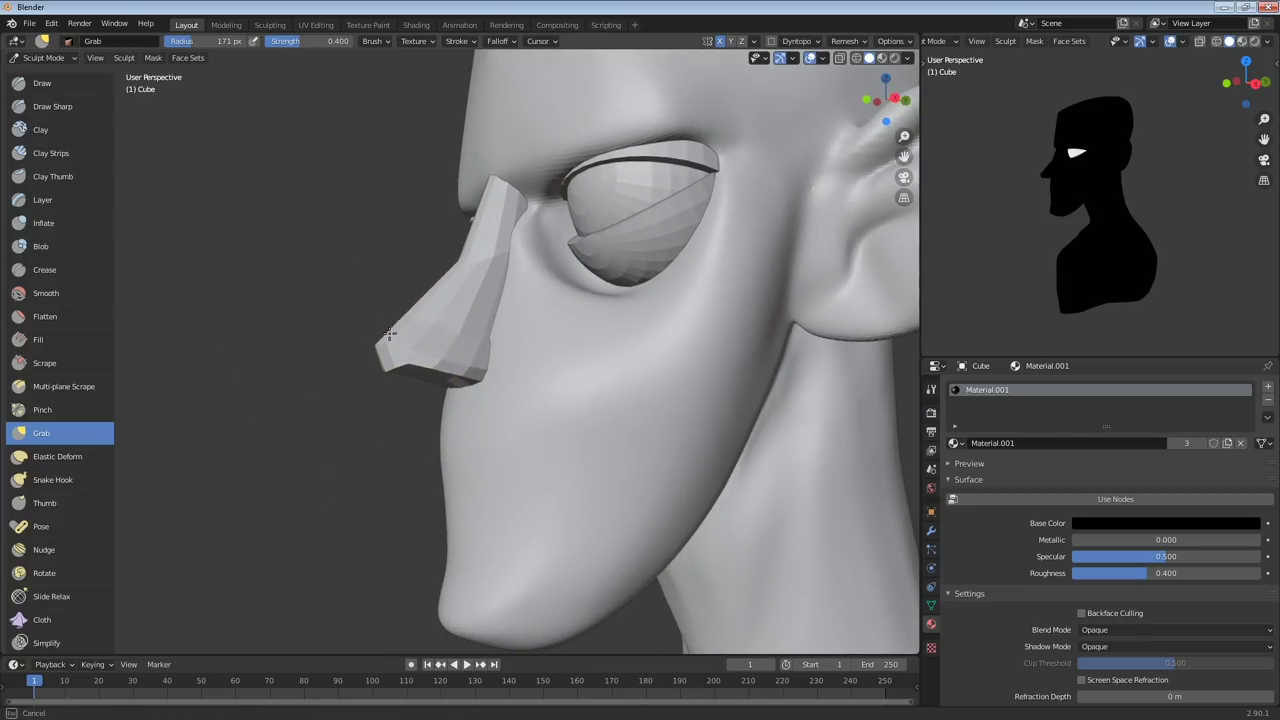
Refine the width of the nose bridge and the nostril wings from the front with the Grab brush
{"action": "mouse_move", "coordinate": [424, 335]}
{"action": "middle_mouse_down"}
{"action": "mouse_move", "coordinate": [397, 400]}
{"action": "mouse_move", "coordinate": [722, 390]}
{"action": "mouse_move", "coordinate": [677, 420]}
{"action": "middle_mouse_up"}
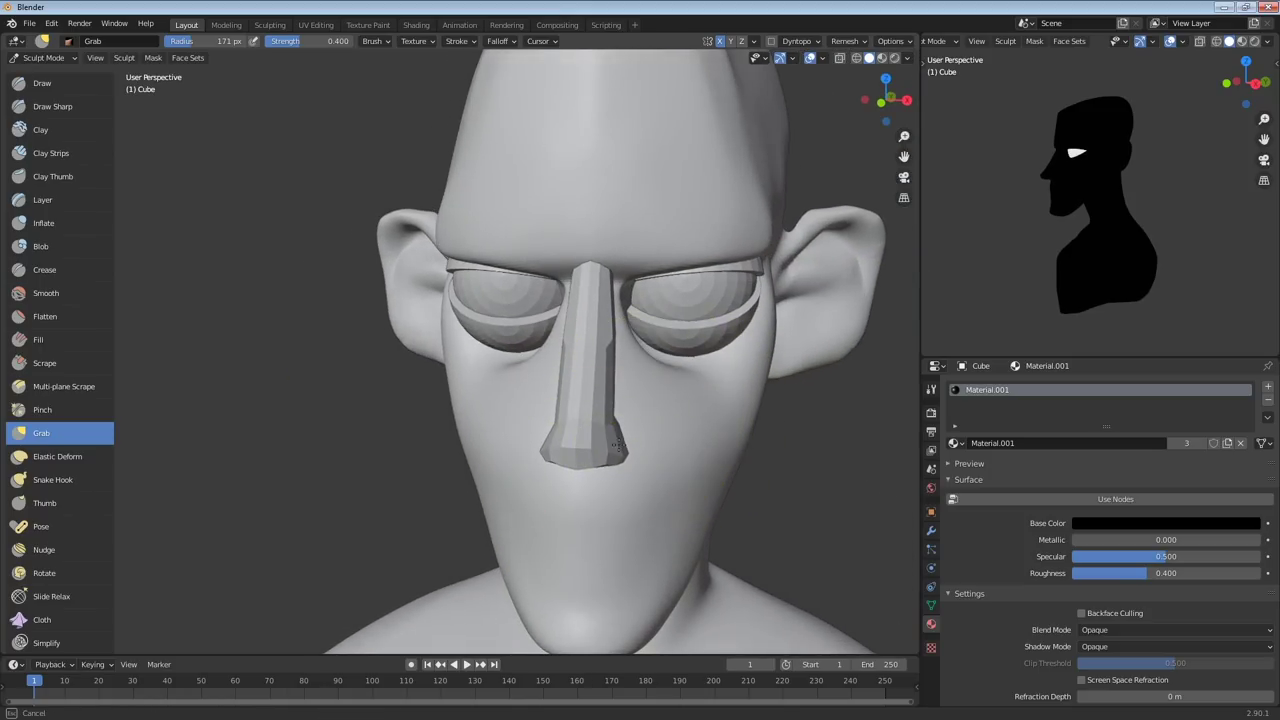
{"action": "left_click_drag", "start_coordinate": [616, 418], "coordinate": [610, 410]}
{"action": "mouse_move", "coordinate": [619, 363]}
{"action": "left_mouse_down"}
{"action": "mouse_move", "coordinate": [632, 350]}
{"action": "mouse_move", "coordinate": [624, 288]}
{"action": "mouse_move", "coordinate": [609, 312]}
{"action": "left_mouse_up"}
{"action": "middle_click_drag", "start_coordinate": [628, 428], "coordinate": [608, 422]}
{"action": "left_click_drag", "start_coordinate": [608, 423], "coordinate": [602, 436]}
{"action": "left_click_drag", "start_coordinate": [602, 437], "coordinate": [617, 466]}
Set the Grab brush radius to 63 px and check the nose shape from the side and front
{"action": "key", "text": "f"}
{"action": "left_click", "coordinate": [590, 453]}
{"action": "middle_click_drag", "start_coordinate": [631, 432], "coordinate": [535, 428]}
{"action": "key", "text": "f"}
{"action": "left_click", "coordinate": [421, 441]}
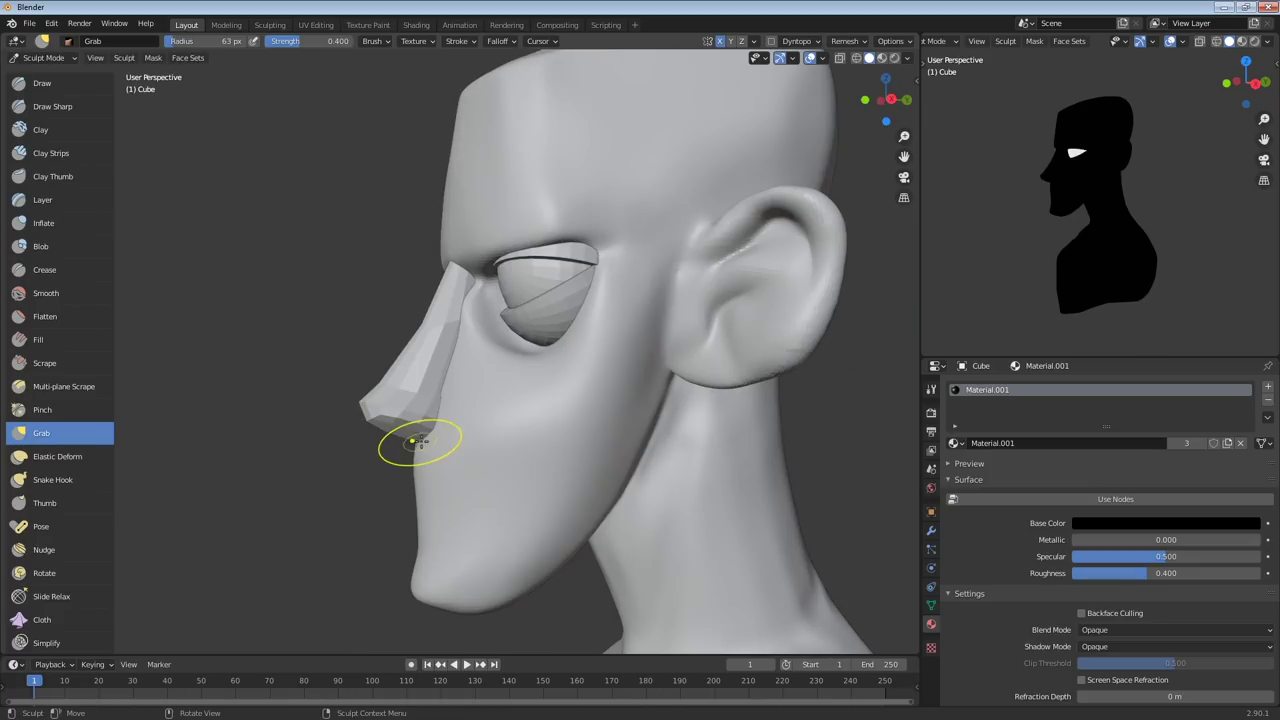
{"action": "mouse_move", "coordinate": [433, 437]}
{"action": "middle_mouse_down"}
{"action": "mouse_move", "coordinate": [693, 340]}
{"action": "mouse_move", "coordinate": [669, 358]}
{"action": "middle_mouse_up"}
{"action": "scroll", "coordinate": [669, 358], "scroll_direction": "up", "scroll_amount": 2}
{"action": "mouse_move", "coordinate": [745, 309]}
{"action": "middle_mouse_down"}
{"action": "mouse_move", "coordinate": [826, 309]}
{"action": "mouse_move", "coordinate": [690, 315]}
{"action": "mouse_move", "coordinate": [660, 337]}
{"action": "mouse_move", "coordinate": [503, 303]}
{"action": "middle_mouse_up"}
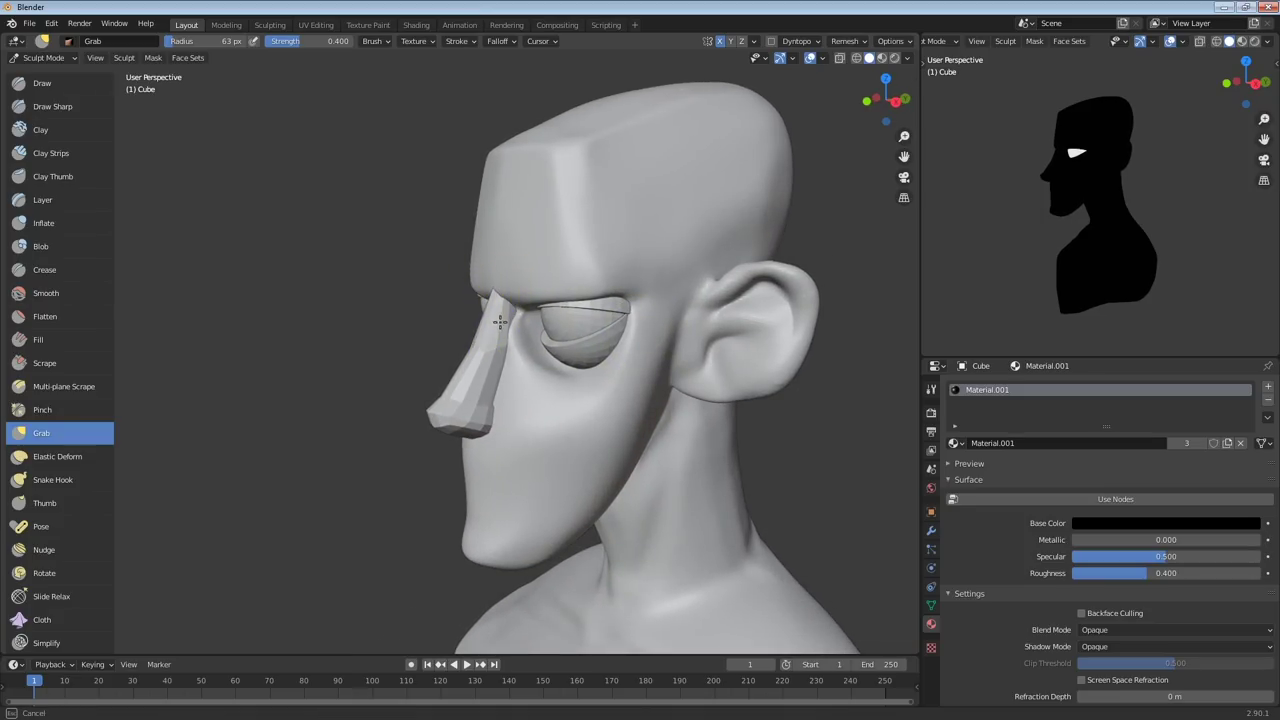
{"action": "mouse_move", "coordinate": [503, 305]}
{"action": "middle_mouse_down"}
{"action": "mouse_move", "coordinate": [580, 300]}
{"action": "mouse_move", "coordinate": [565, 315]}
{"action": "mouse_move", "coordinate": [512, 298]}
{"action": "mouse_move", "coordinate": [622, 316]}
{"action": "mouse_move", "coordinate": [640, 300]}
{"action": "middle_mouse_up"}
Leave Sculpt Mode and edit the eyelids, moving the lower lid faces down about 0.044 m and back about 0.03 m along Y
{"action": "key", "text": "ctrl+Tab"}
{"action": "mouse_move", "coordinate": [745, 340]}
{"action": "middle_mouse_down"}
{"action": "mouse_move", "coordinate": [667, 354]}
{"action": "mouse_move", "coordinate": [660, 318]}
{"action": "middle_mouse_up"}
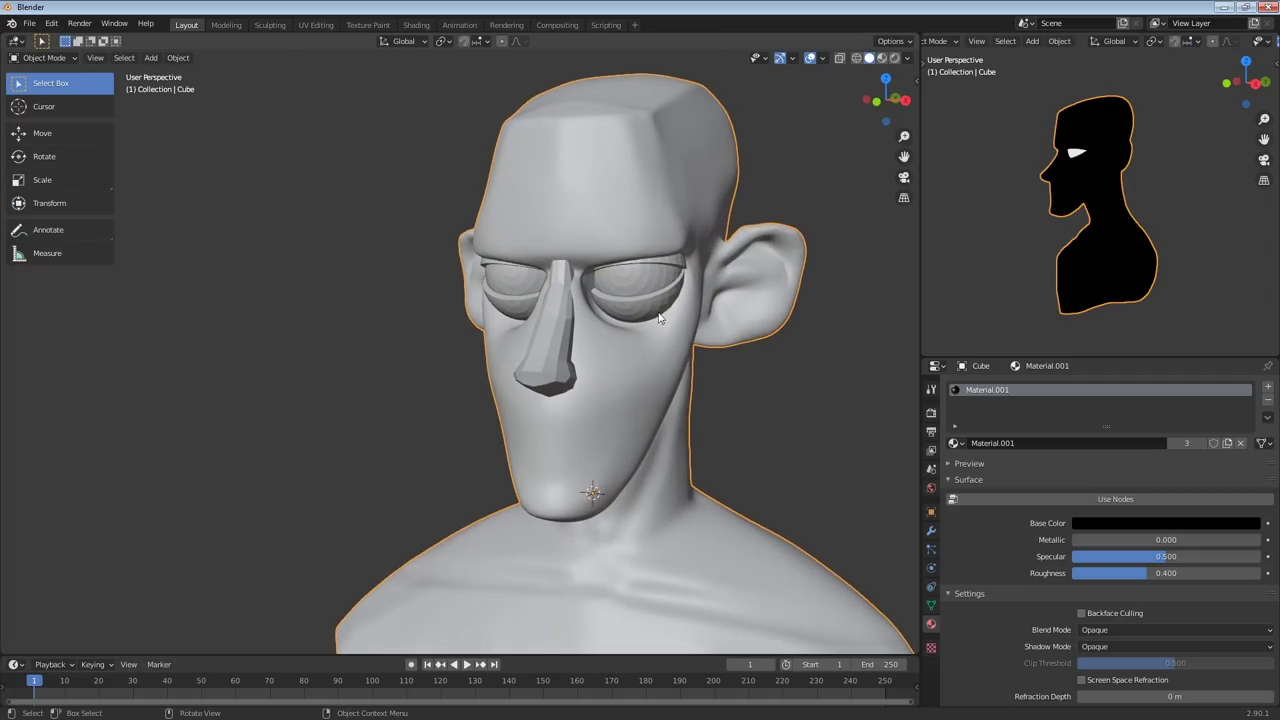
{"action": "left_click", "coordinate": [662, 272]}
{"action": "middle_click_drag", "start_coordinate": [662, 272], "coordinate": [643, 298]}
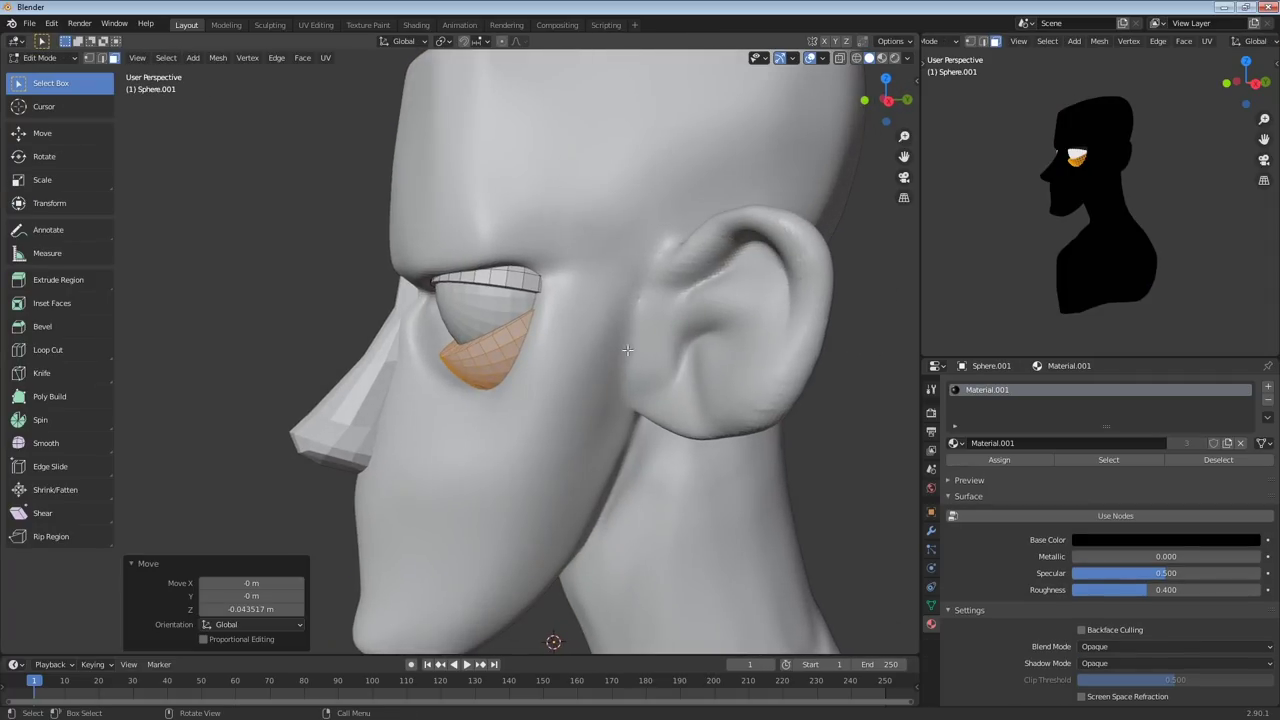
{"action": "key", "text": "g"}
{"action": "key", "text": "y"}
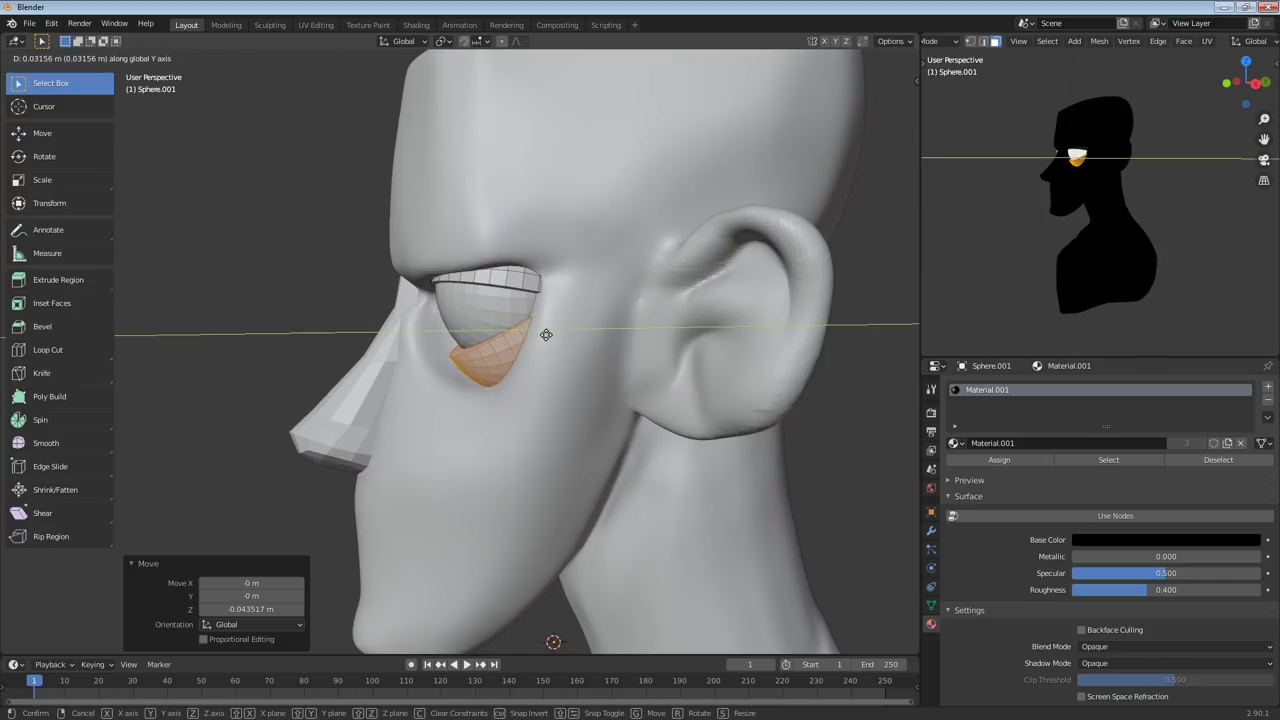
{"action": "left_click", "coordinate": [546, 335]}
{"action": "middle_click_drag", "start_coordinate": [546, 335], "coordinate": [737, 292]}
{"action": "scroll", "coordinate": [737, 292], "scroll_direction": "down", "scroll_amount": 1}
Switch the eyelids to Sculpt Mode, raise the lower lid's outer corner with Grab and undo the last pull
{"action": "key", "text": "Tab"}
{"action": "key", "text": "ctrl+Tab"}
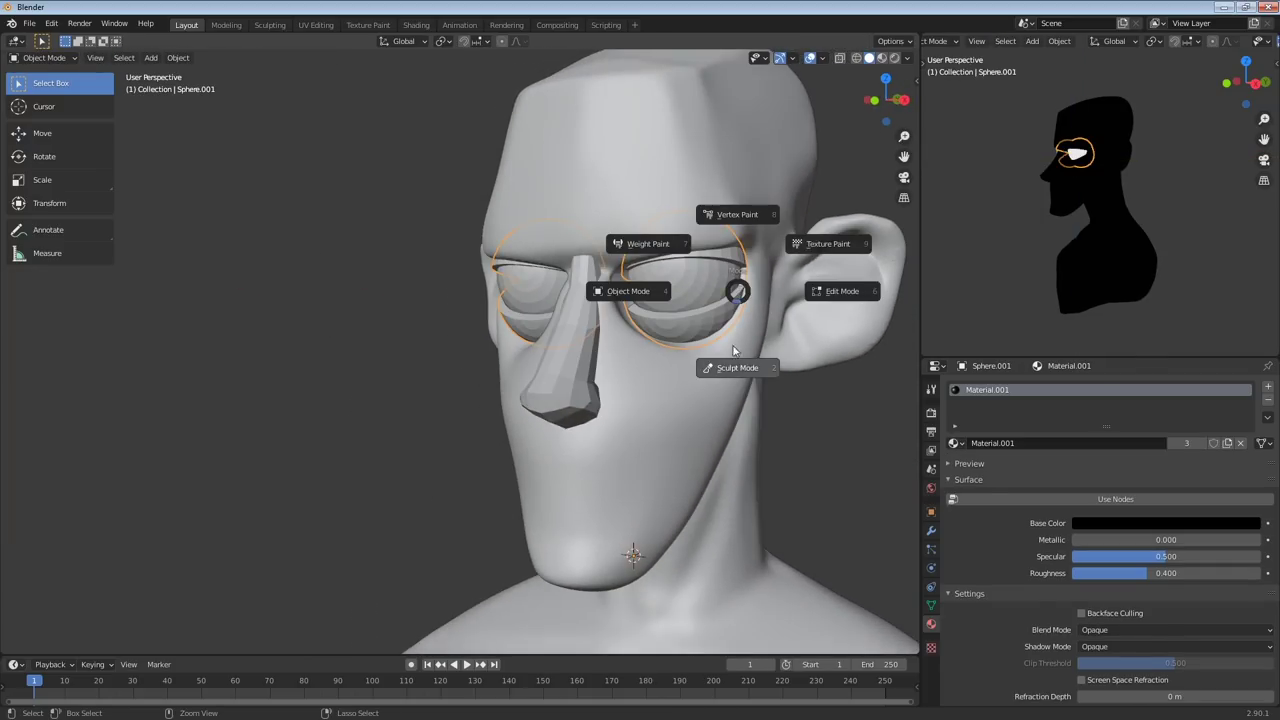
{"action": "left_click", "coordinate": [738, 366]}
{"action": "left_click_drag", "start_coordinate": [741, 334], "coordinate": [741, 296]}
{"action": "left_click_drag", "start_coordinate": [743, 291], "coordinate": [746, 262]}
{"action": "key", "text": "ctrl+z"}
Return the eyelids to Sculpt Mode, nudge their outer corner with Grab and set the brush radius to 96 px
{"action": "left_click", "coordinate": [931, 389]}
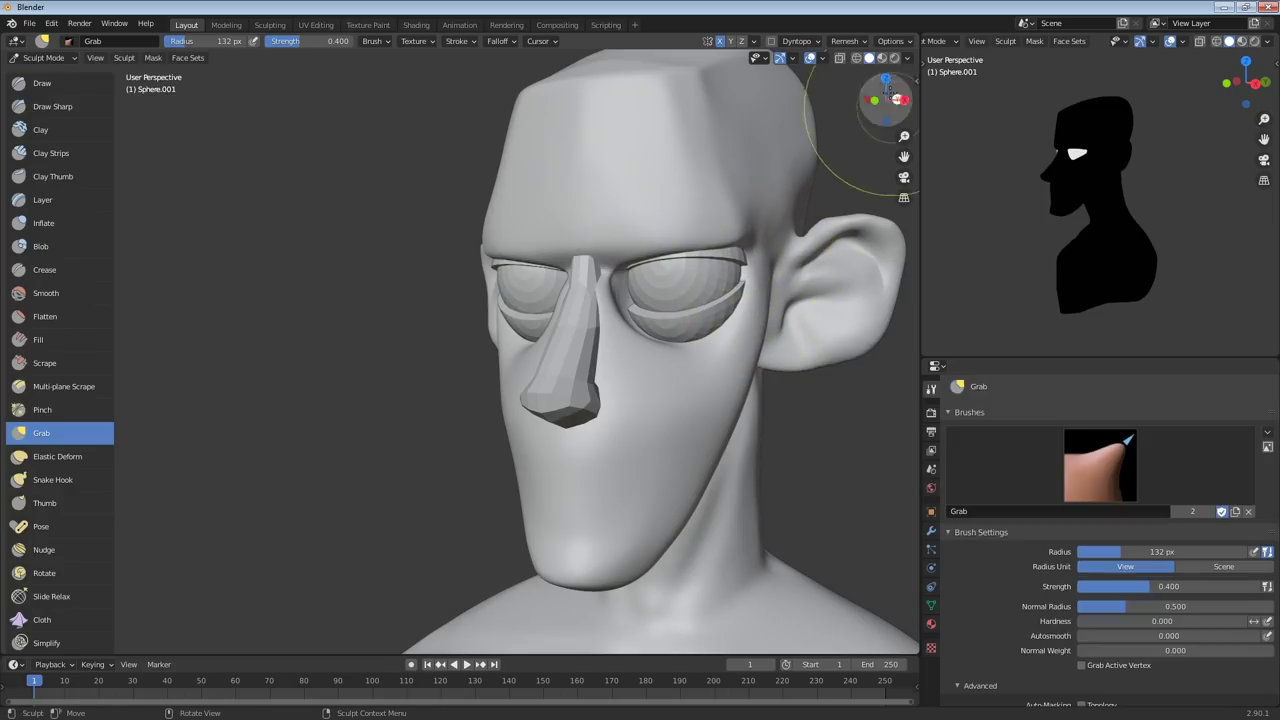
{"action": "left_click", "coordinate": [902, 44]}
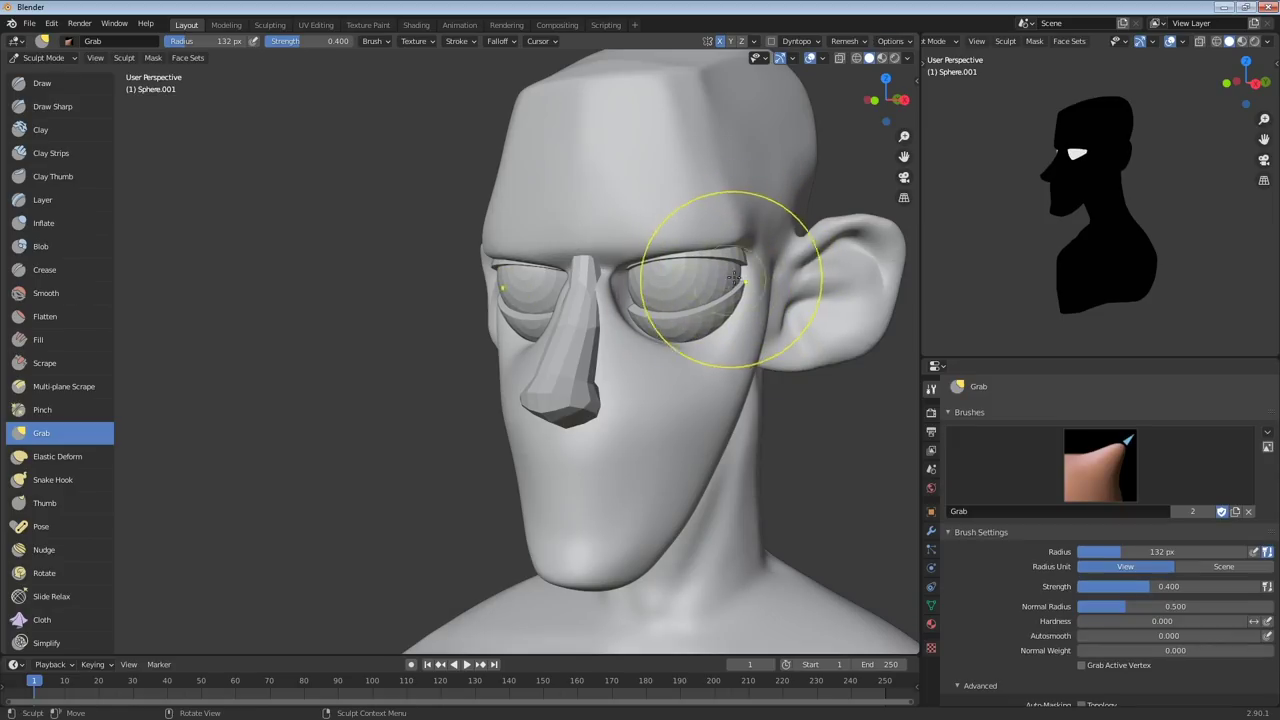
{"action": "key", "text": "b"}
{"action": "mouse_move", "coordinate": [744, 271]}
{"action": "left_mouse_down"}
{"action": "mouse_move", "coordinate": [691, 262]}
{"action": "mouse_move", "coordinate": [745, 279]}
{"action": "mouse_move", "coordinate": [745, 267]}
{"action": "left_mouse_up"}
{"action": "middle_click_drag", "start_coordinate": [742, 270], "coordinate": [777, 268]}
{"action": "key", "text": "f"}
{"action": "left_click", "coordinate": [657, 277]}
{"action": "left_click_drag", "start_coordinate": [657, 277], "coordinate": [656, 273]}
{"action": "key", "text": "Escape"}
Reshape the inner edge of the eyelids from below with the Grab brush and compare both eyes from the front
{"action": "mouse_move", "coordinate": [656, 272]}
{"action": "middle_mouse_down"}
{"action": "mouse_move", "coordinate": [586, 300]}
{"action": "mouse_move", "coordinate": [669, 251]}
{"action": "mouse_move", "coordinate": [518, 145]}
{"action": "middle_mouse_up"}
{"action": "key", "text": "b"}
{"action": "key", "text": "Escape"}
{"action": "key", "text": "b"}
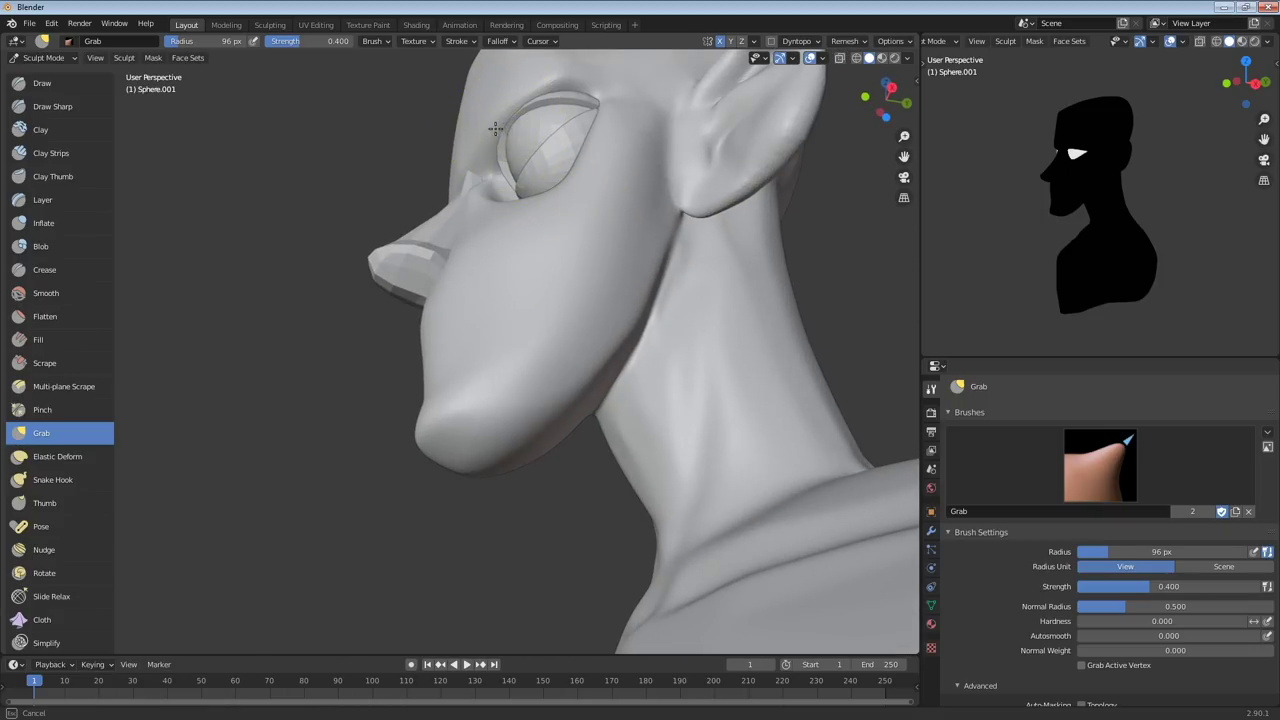
{"action": "key", "text": "Escape"}
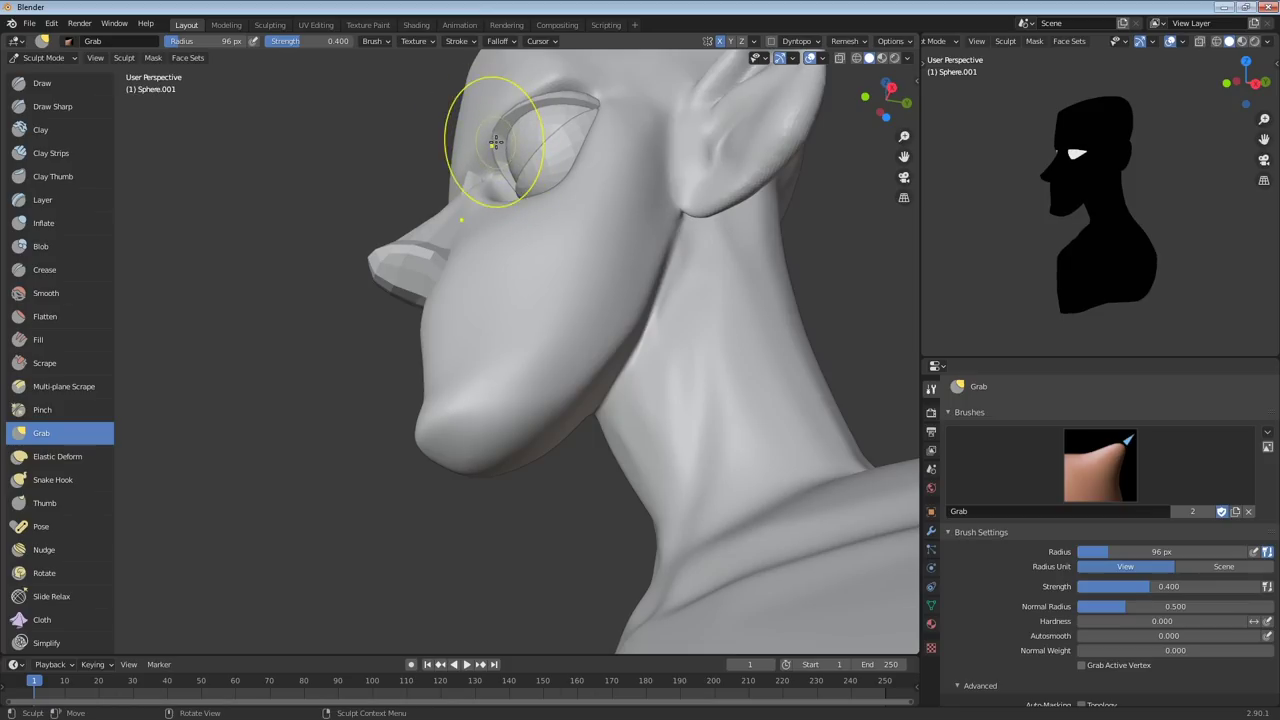
{"action": "key", "text": "b"}
{"action": "key", "text": "Escape"}
{"action": "mouse_move", "coordinate": [516, 175]}
{"action": "middle_mouse_down"}
{"action": "mouse_move", "coordinate": [714, 210]}
{"action": "mouse_move", "coordinate": [540, 293]}
{"action": "mouse_move", "coordinate": [532, 212]}
{"action": "mouse_move", "coordinate": [600, 205]}
{"action": "mouse_move", "coordinate": [685, 225]}
{"action": "middle_mouse_up"}
{"action": "key", "text": "b"}
{"action": "key", "text": "Escape"}
{"action": "key", "text": "b"}
{"action": "key", "text": "Escape"}
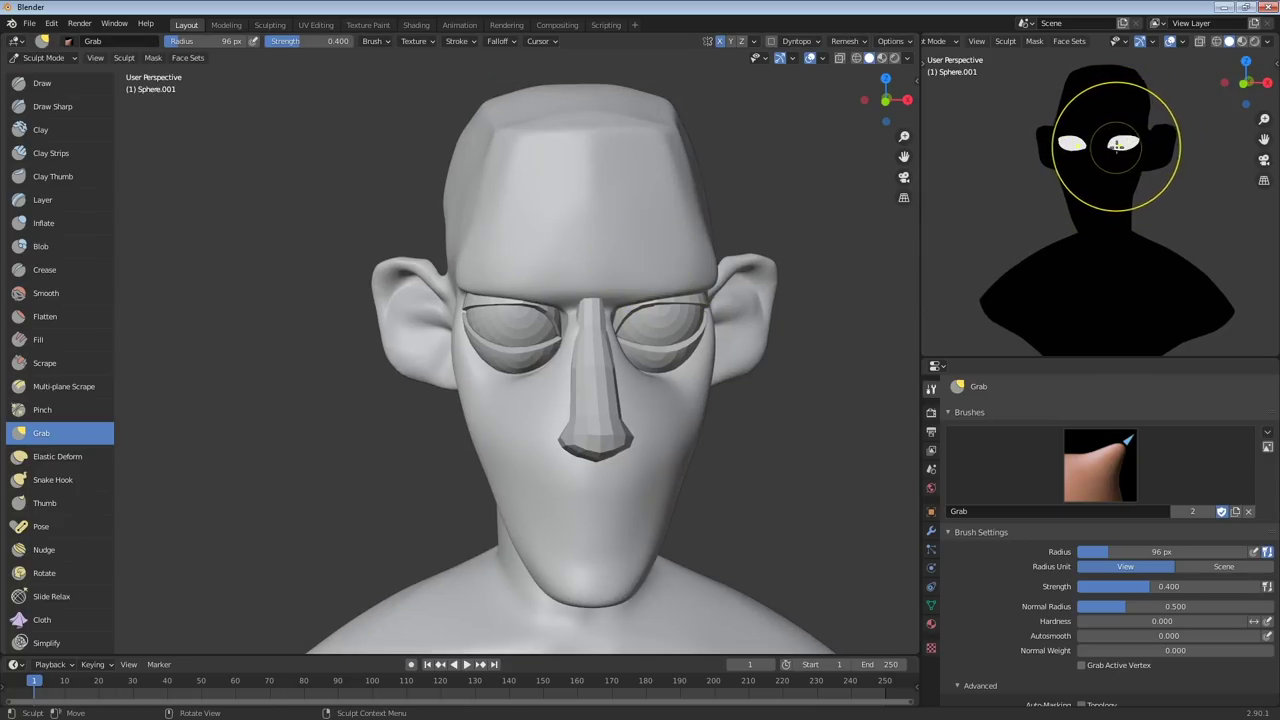
Set the Grab radius to 145 px and pull the inner part of the lower eyelids upward over the eyeballs
{"action": "middle_click_drag", "start_coordinate": [760, 320], "coordinate": [653, 341]}
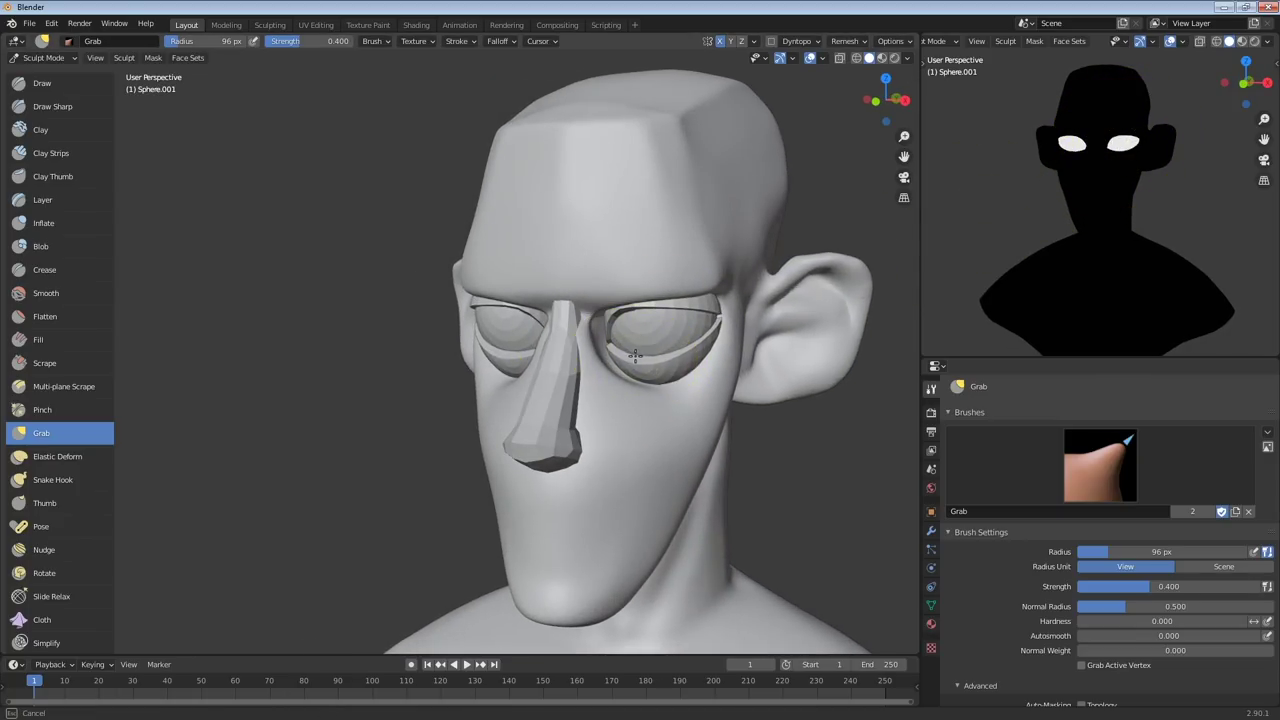
{"action": "mouse_move", "coordinate": [680, 357]}
{"action": "middle_mouse_down"}
{"action": "mouse_move", "coordinate": [650, 350]}
{"action": "mouse_move", "coordinate": [689, 335]}
{"action": "middle_mouse_up"}
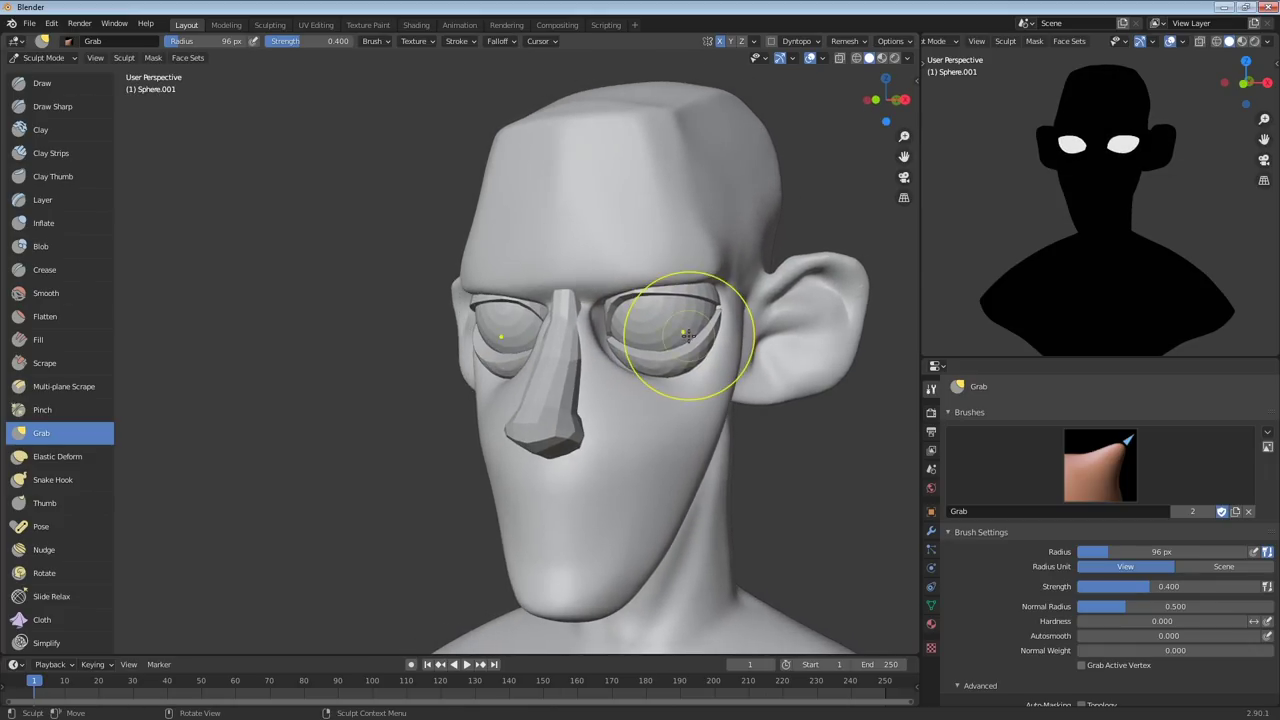
{"action": "key", "text": "f"}
{"action": "left_click", "coordinate": [779, 340]}
{"action": "left_click_drag", "start_coordinate": [632, 364], "coordinate": [635, 349]}
{"action": "middle_click_drag", "start_coordinate": [632, 350], "coordinate": [613, 388]}
{"action": "left_click_drag", "start_coordinate": [611, 387], "coordinate": [613, 369]}
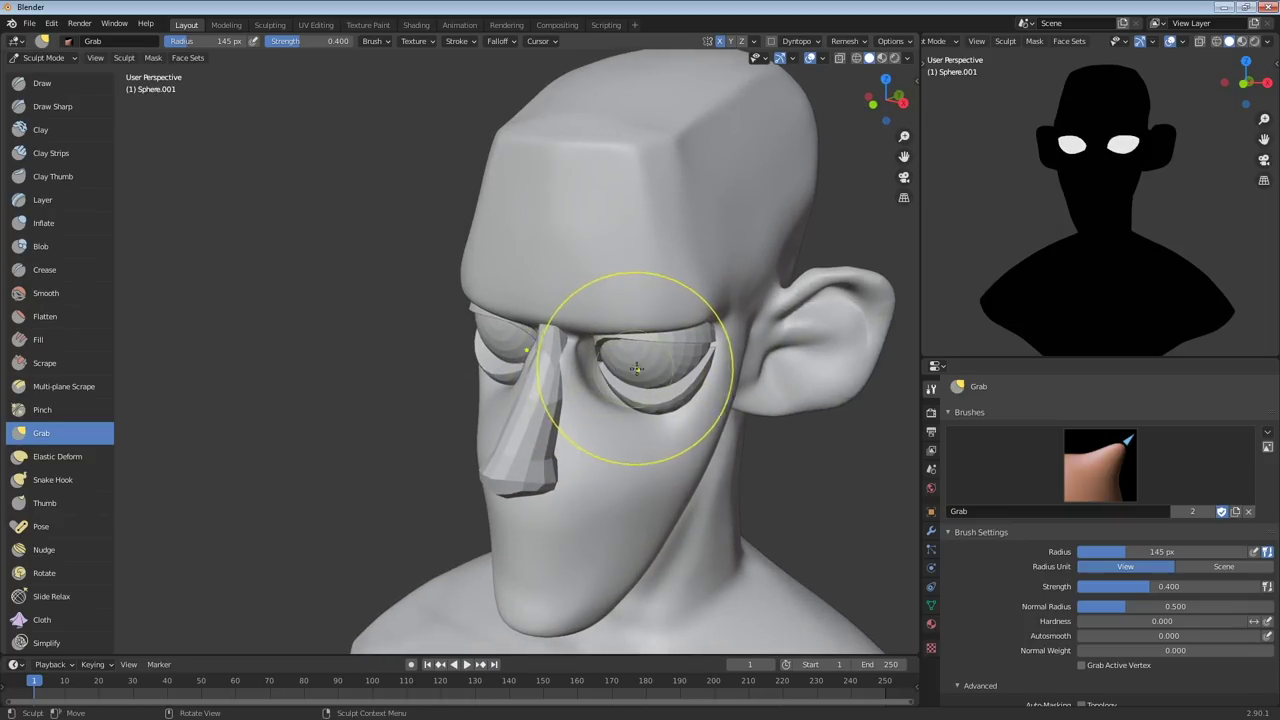
{"action": "mouse_move", "coordinate": [614, 395]}
{"action": "middle_mouse_down"}
{"action": "mouse_move", "coordinate": [700, 371]}
{"action": "mouse_move", "coordinate": [665, 385]}
{"action": "middle_mouse_up"}
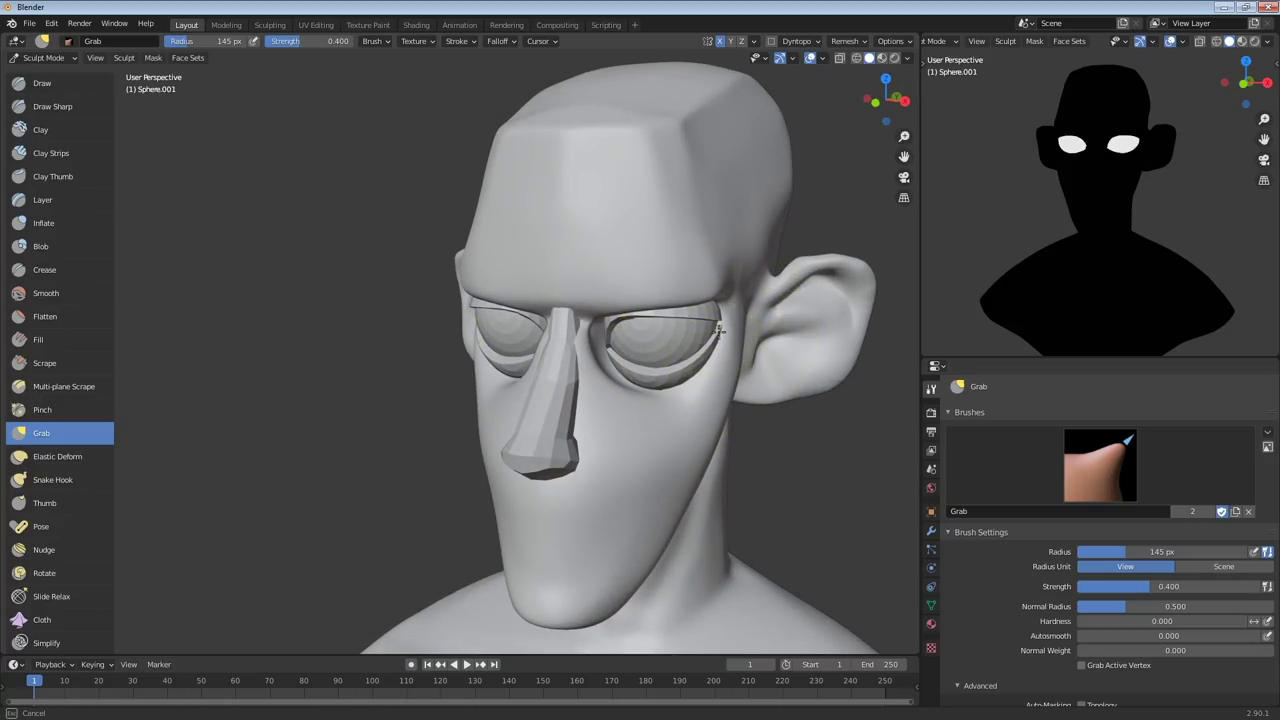
{"action": "mouse_move", "coordinate": [700, 386]}
{"action": "middle_mouse_down"}
{"action": "mouse_move", "coordinate": [690, 345]}
{"action": "mouse_move", "coordinate": [613, 348]}
{"action": "middle_mouse_up"}
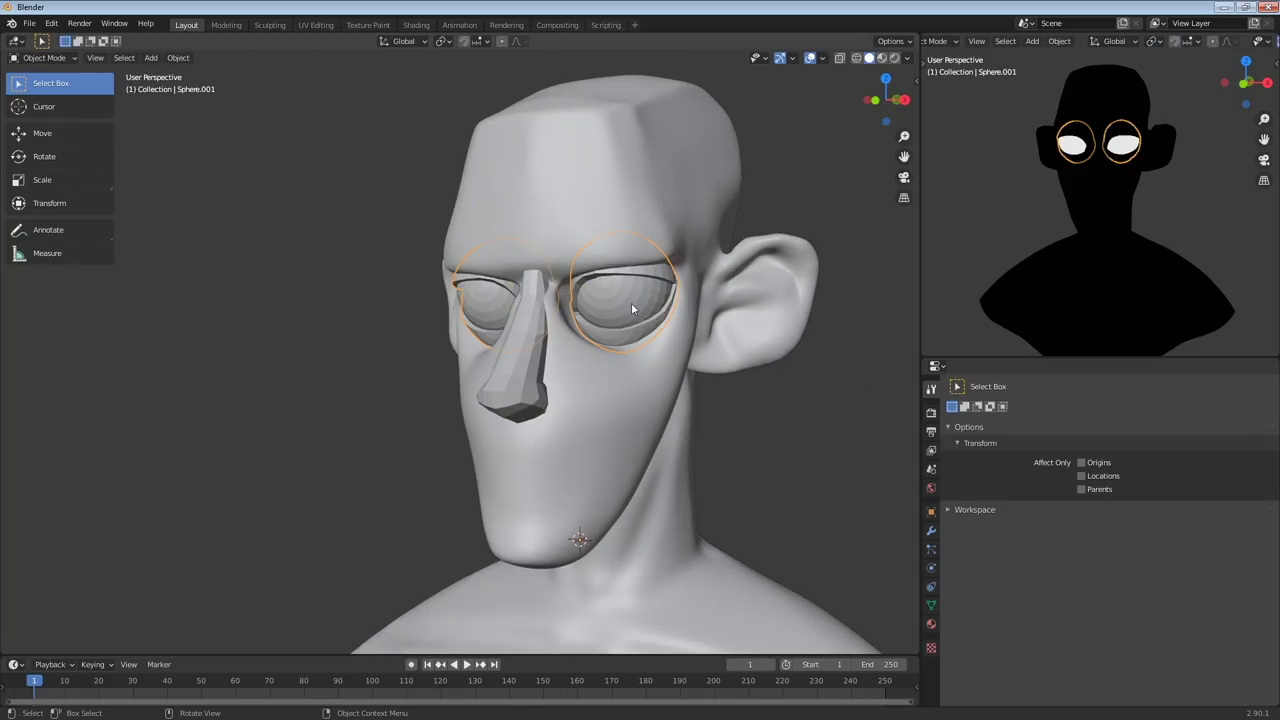
Isolate the eyeballs in local view and select the circle of faces around the front pole of both in Edit Mode
{"action": "left_click", "coordinate": [631, 304]}
{"action": "middle_click_drag", "start_coordinate": [734, 429], "coordinate": [722, 371]}
{"action": "key", "text": "slash"}
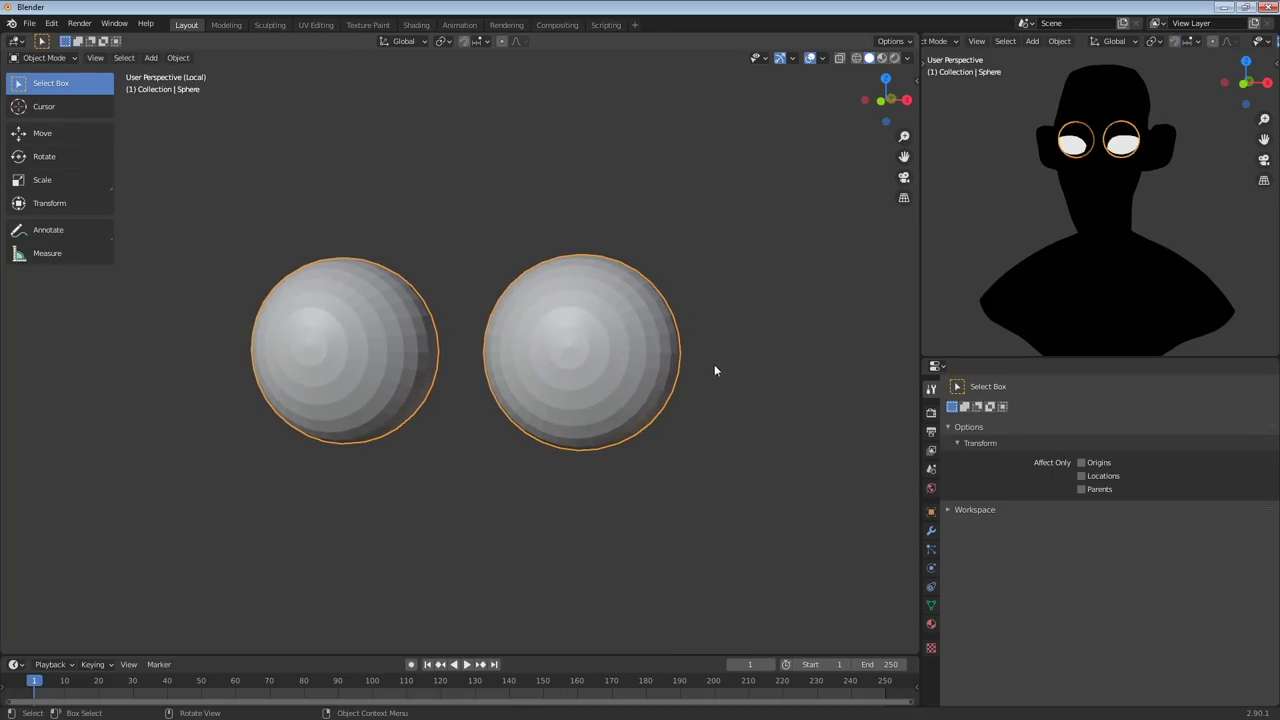
{"action": "key", "text": "Tab"}
{"action": "key", "text": "c"}
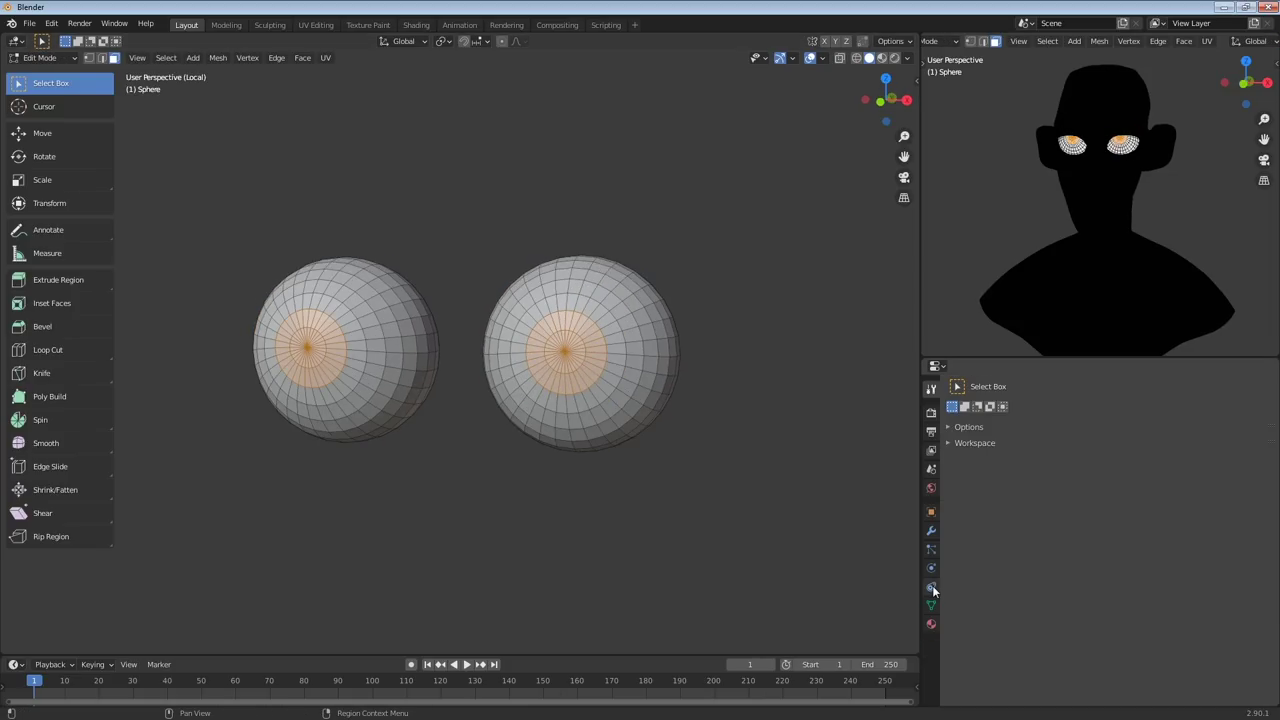
Give the eyeballs Material.001, grow the iris face selection by one ring and assign the material to it
{"action": "left_click", "coordinate": [930, 627]}
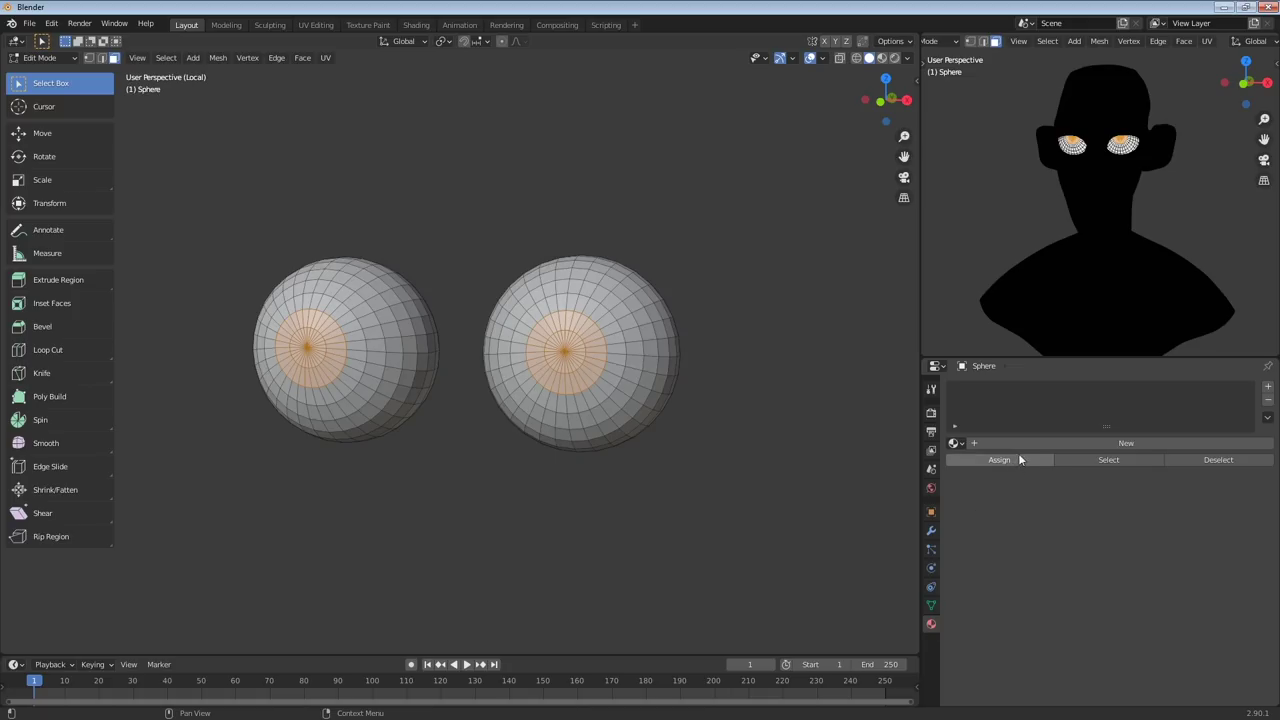
{"action": "left_click", "coordinate": [955, 443]}
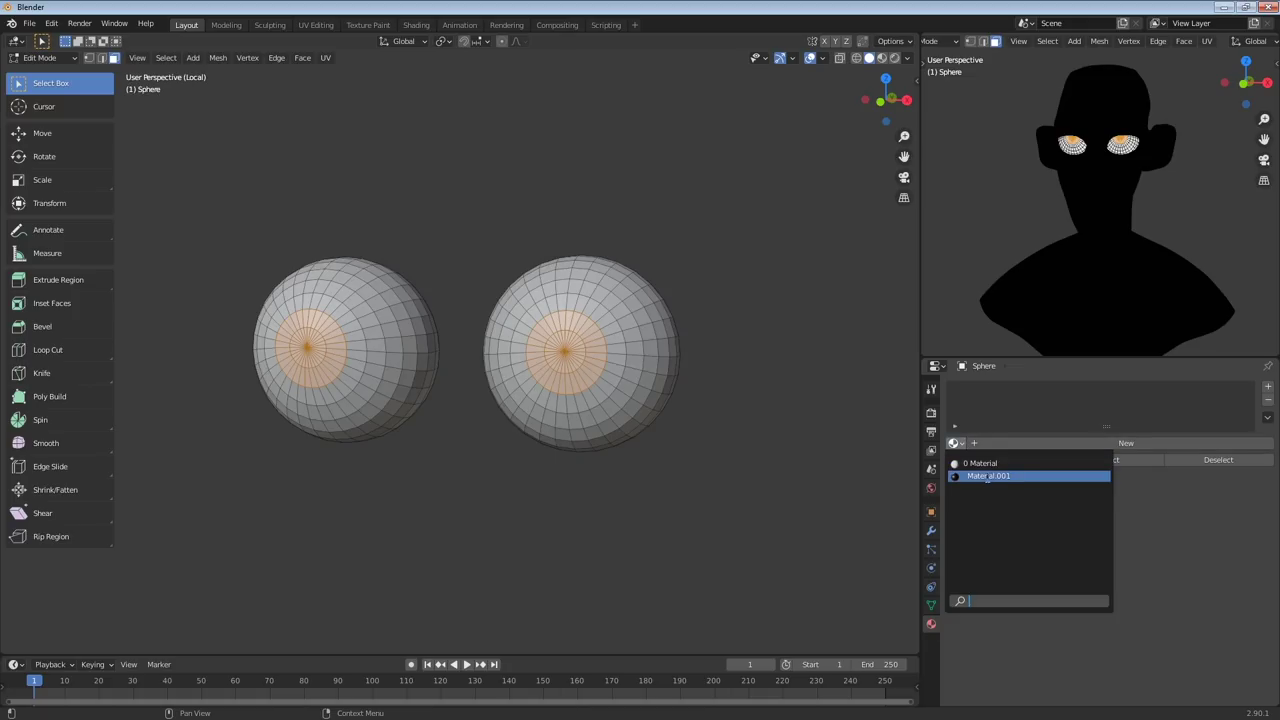
{"action": "left_click", "coordinate": [988, 476]}
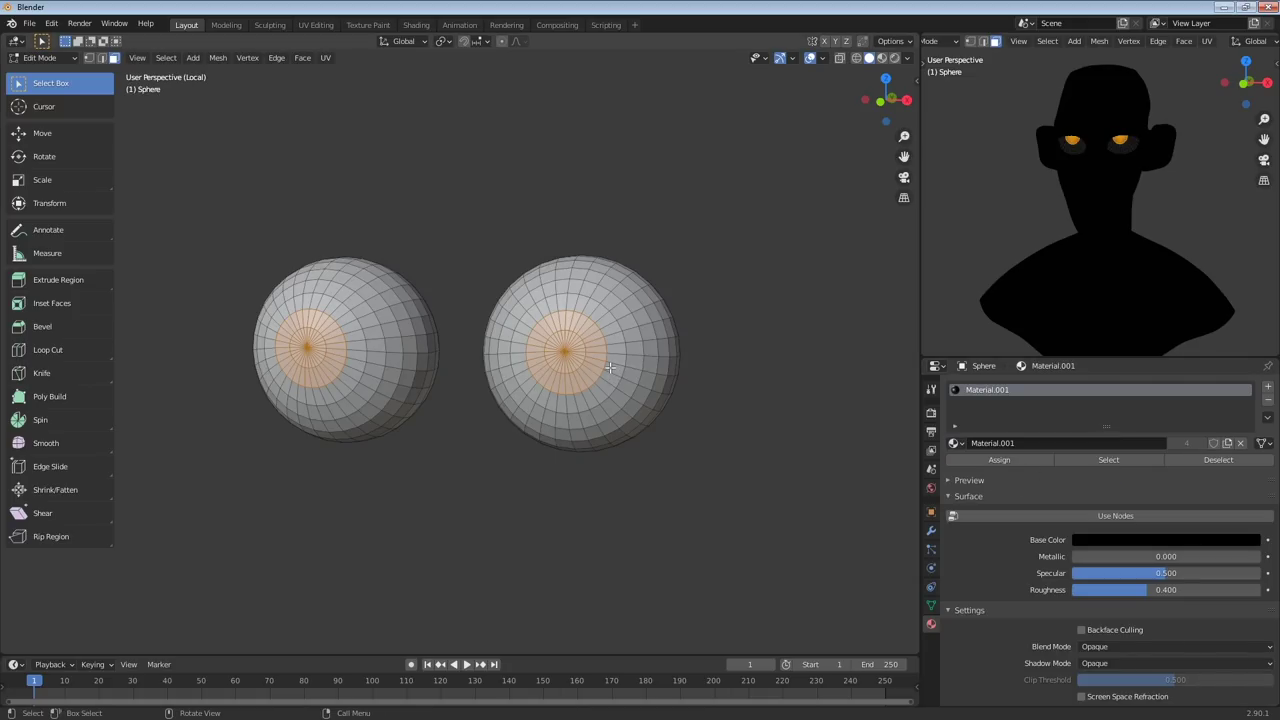
{"action": "key", "text": "ctrl+KP_Add"}
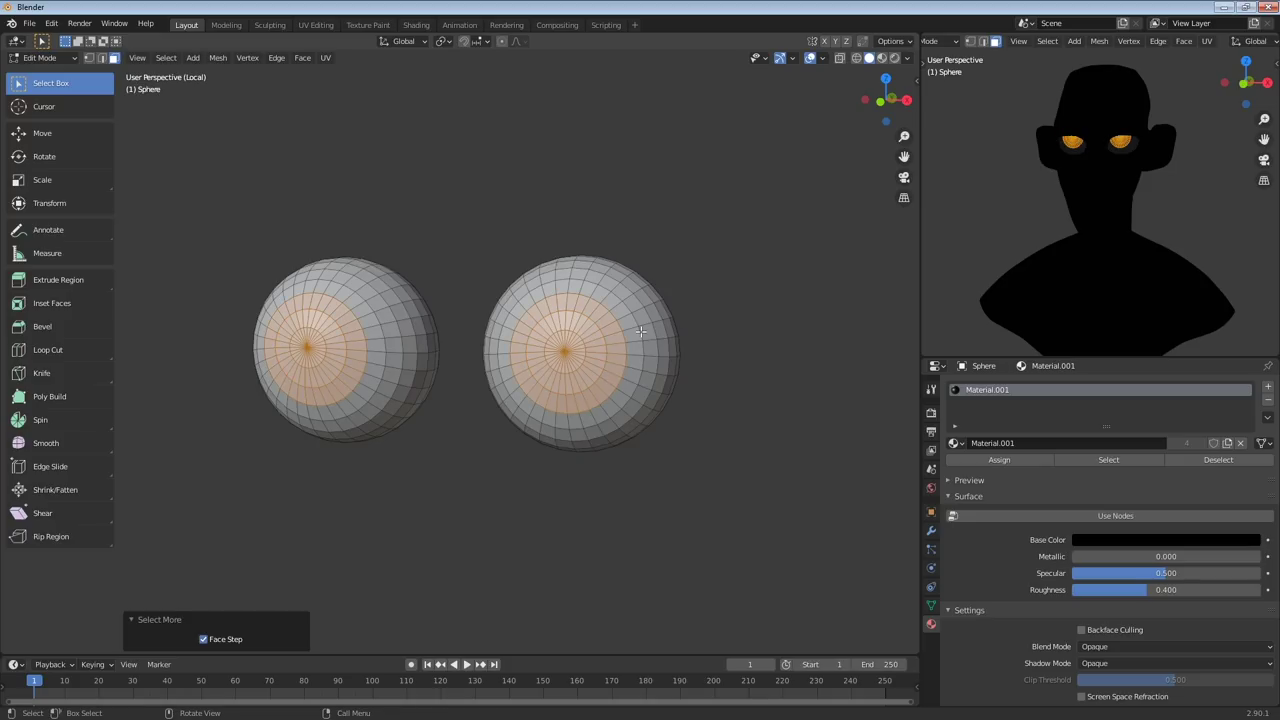
{"action": "left_click", "coordinate": [1001, 461]}
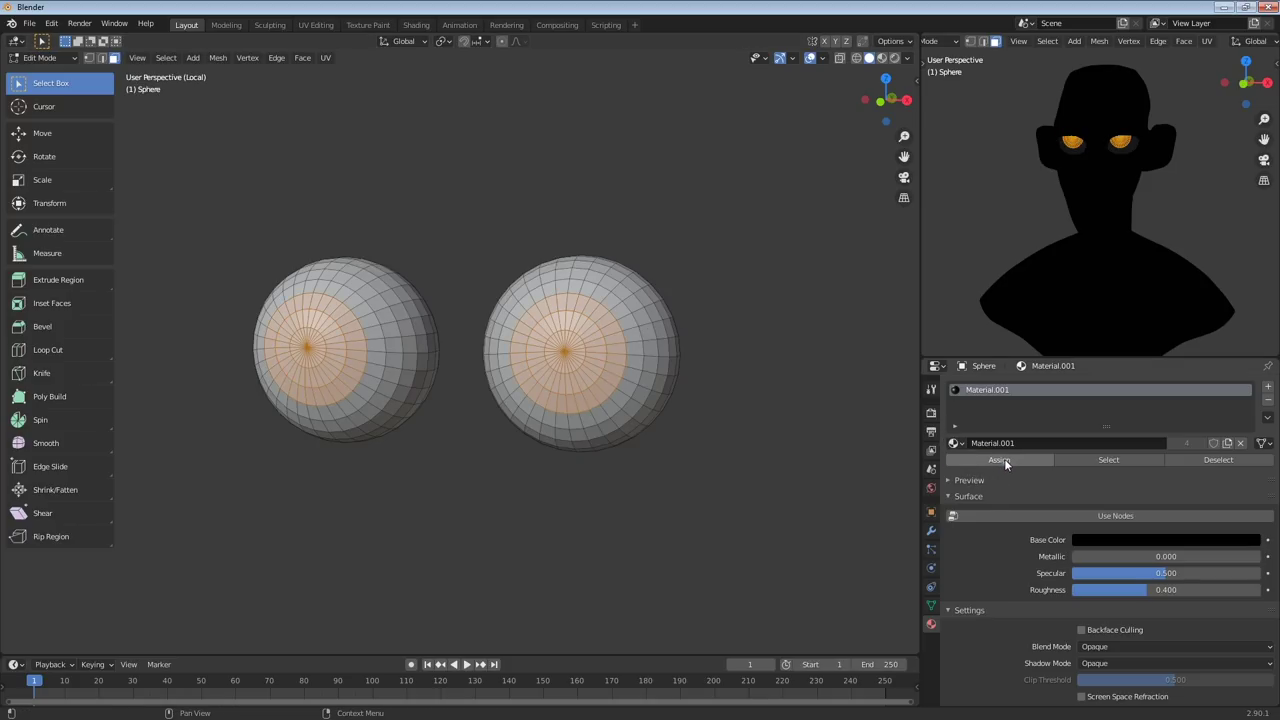
Invert the face selection, assign the white Material from a second slot, and leave Edit Mode and local view
{"action": "key", "text": "ctrl+i"}
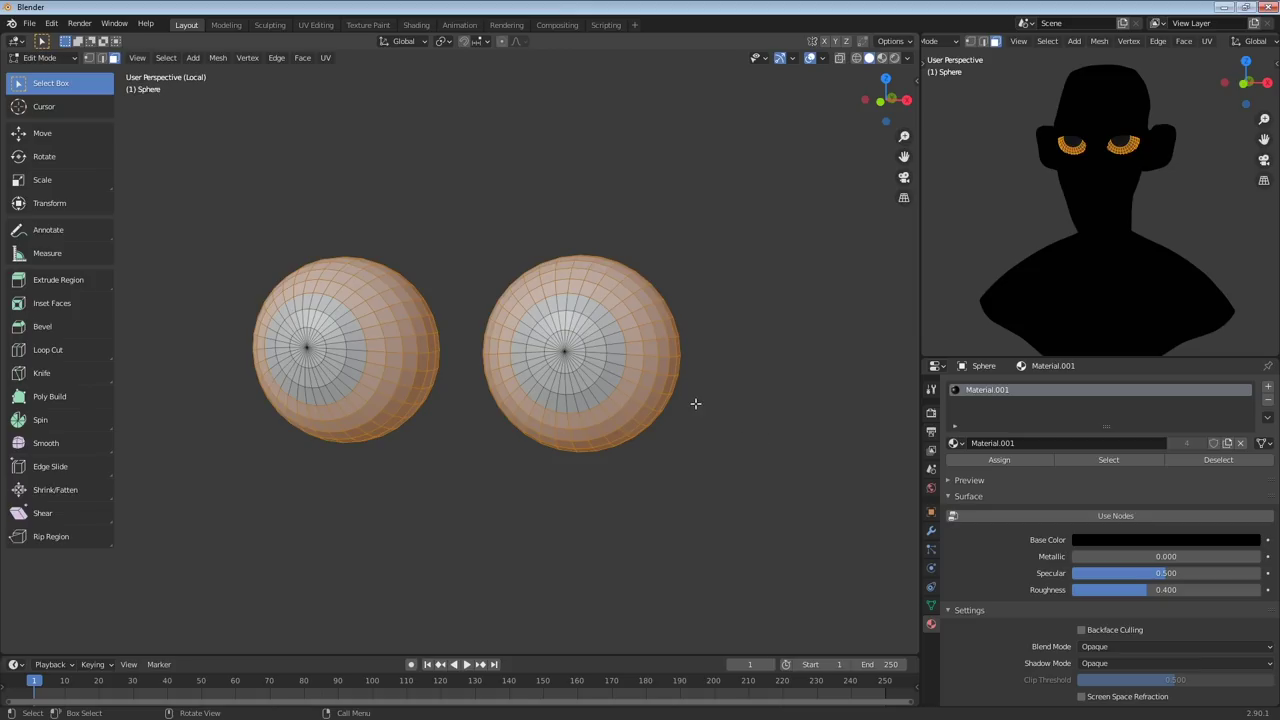
{"action": "left_click", "coordinate": [1266, 392]}
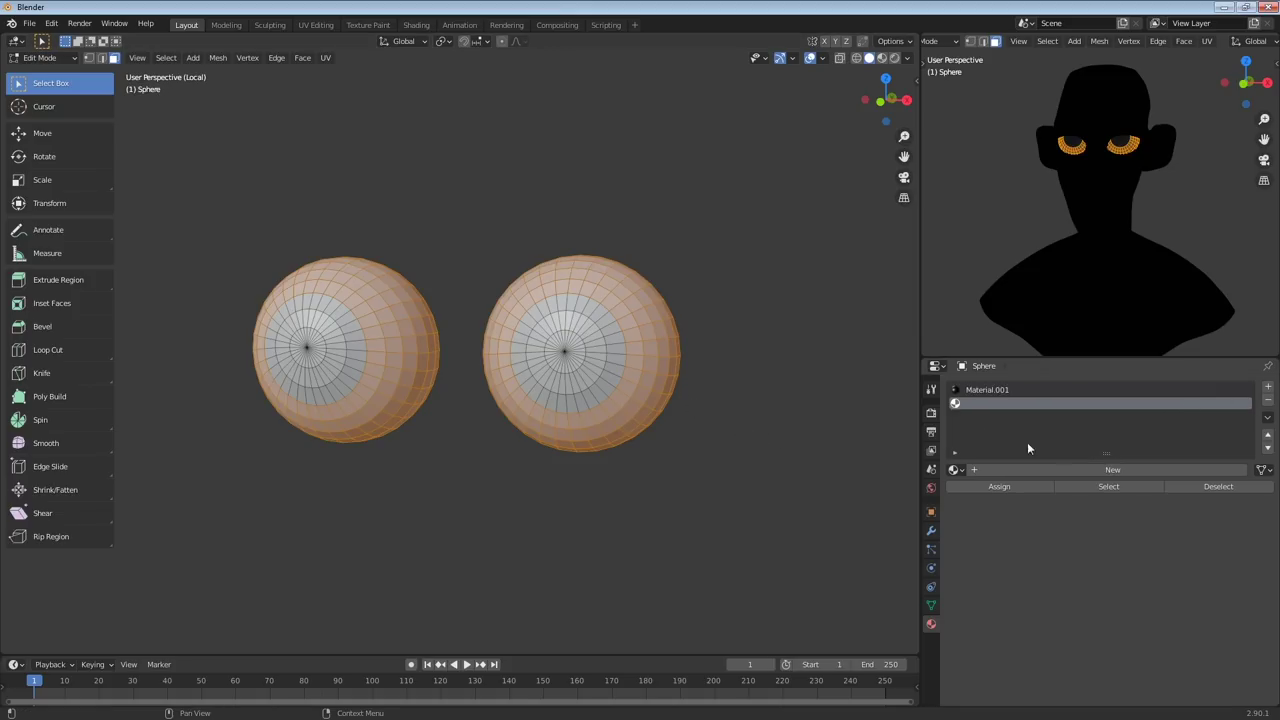
{"action": "left_click", "coordinate": [957, 470]}
{"action": "left_click", "coordinate": [998, 497]}
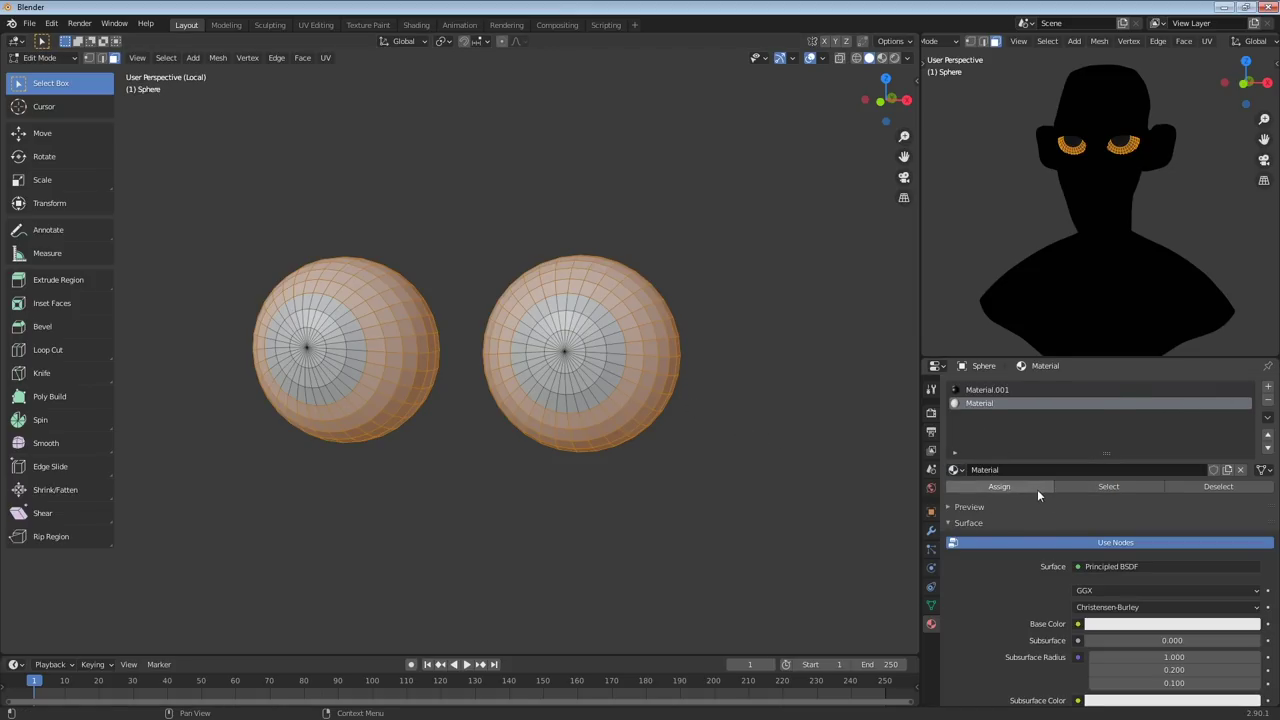
{"action": "left_click", "coordinate": [1029, 486]}
{"action": "key", "text": "Tab"}
{"action": "key", "text": "KP_Divide"}
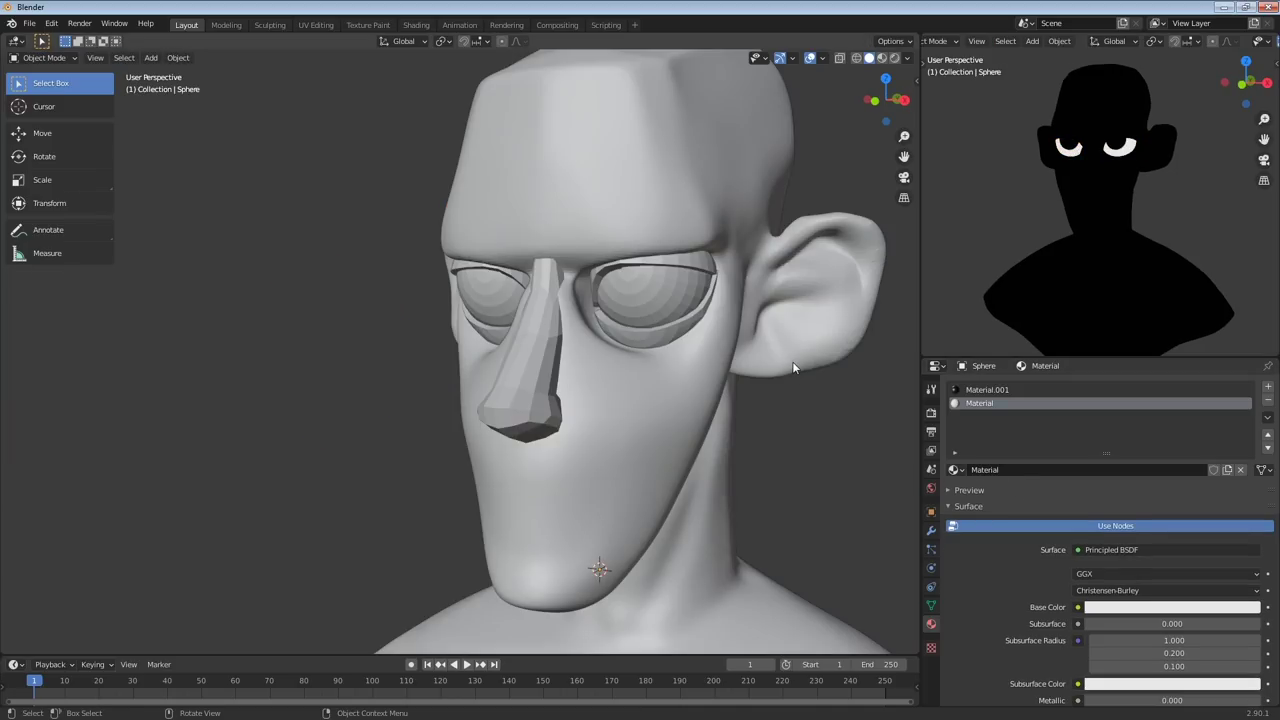
Select all eyeball faces in Edit Mode and rotate them about 8.7° around the X axis, then leave Edit Mode
{"action": "middle_click_drag", "start_coordinate": [793, 364], "coordinate": [745, 334]}
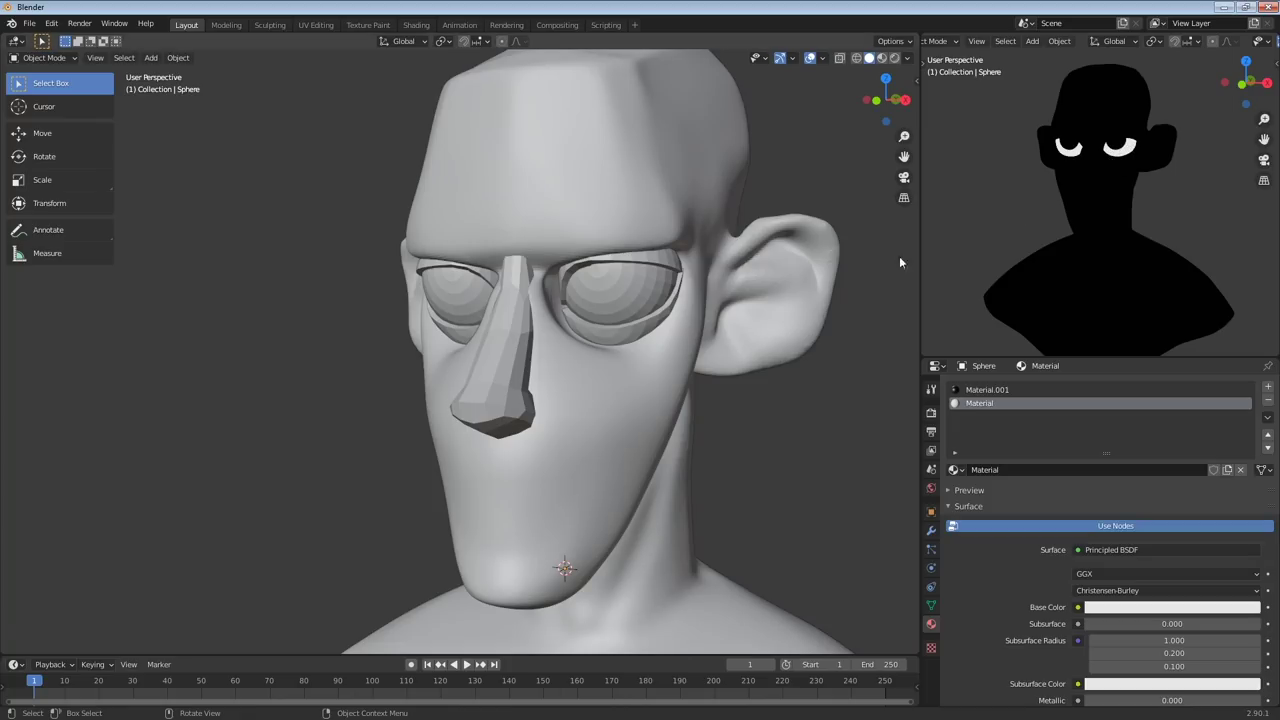
{"action": "middle_click_drag", "start_coordinate": [899, 256], "coordinate": [806, 322]}
{"action": "middle_click_drag", "start_coordinate": [1070, 176], "coordinate": [1123, 172]}
{"action": "middle_click_drag", "start_coordinate": [700, 297], "coordinate": [654, 297]}
{"action": "key", "text": "Tab"}
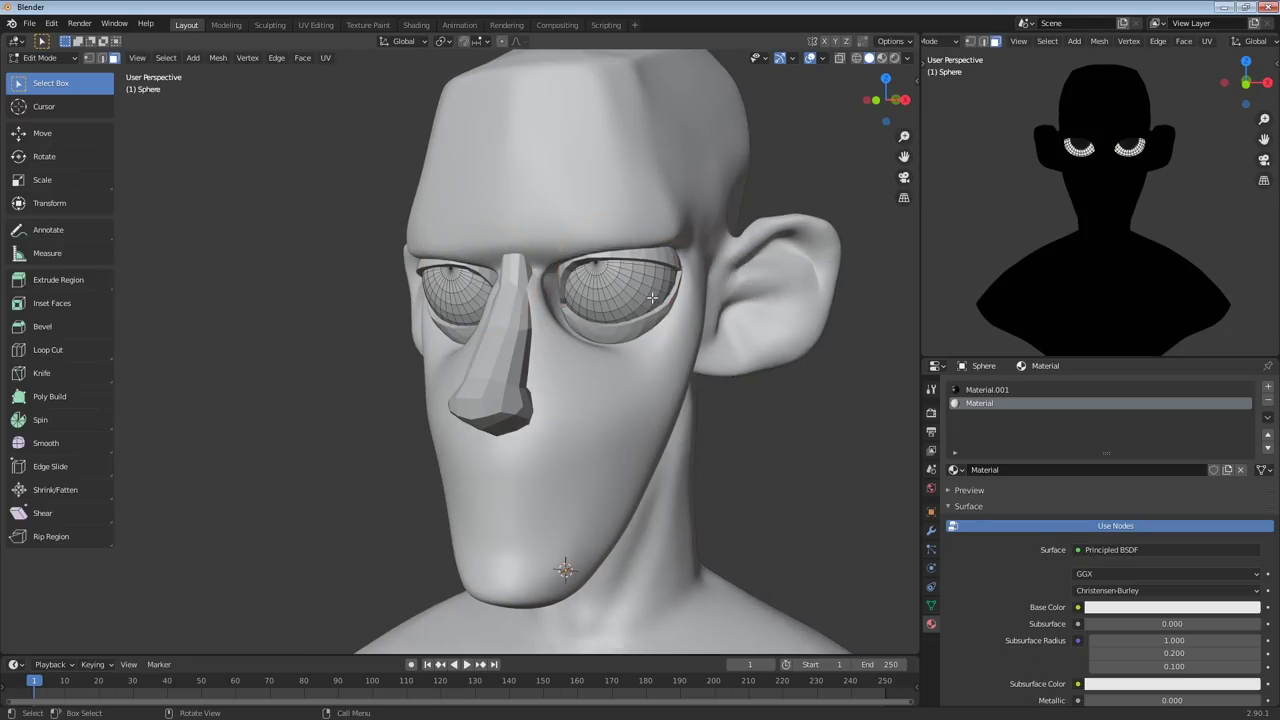
{"action": "key", "text": "a"}
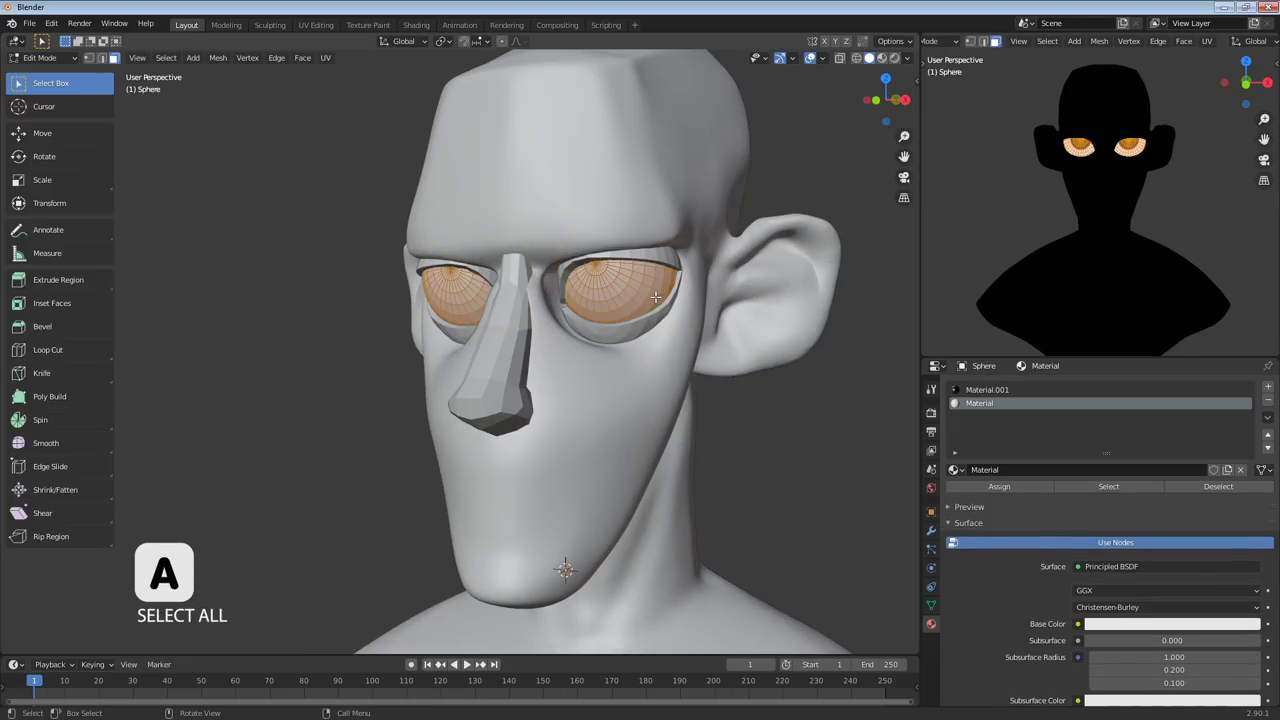
{"action": "key", "text": "r"}
{"action": "key", "text": "x"}
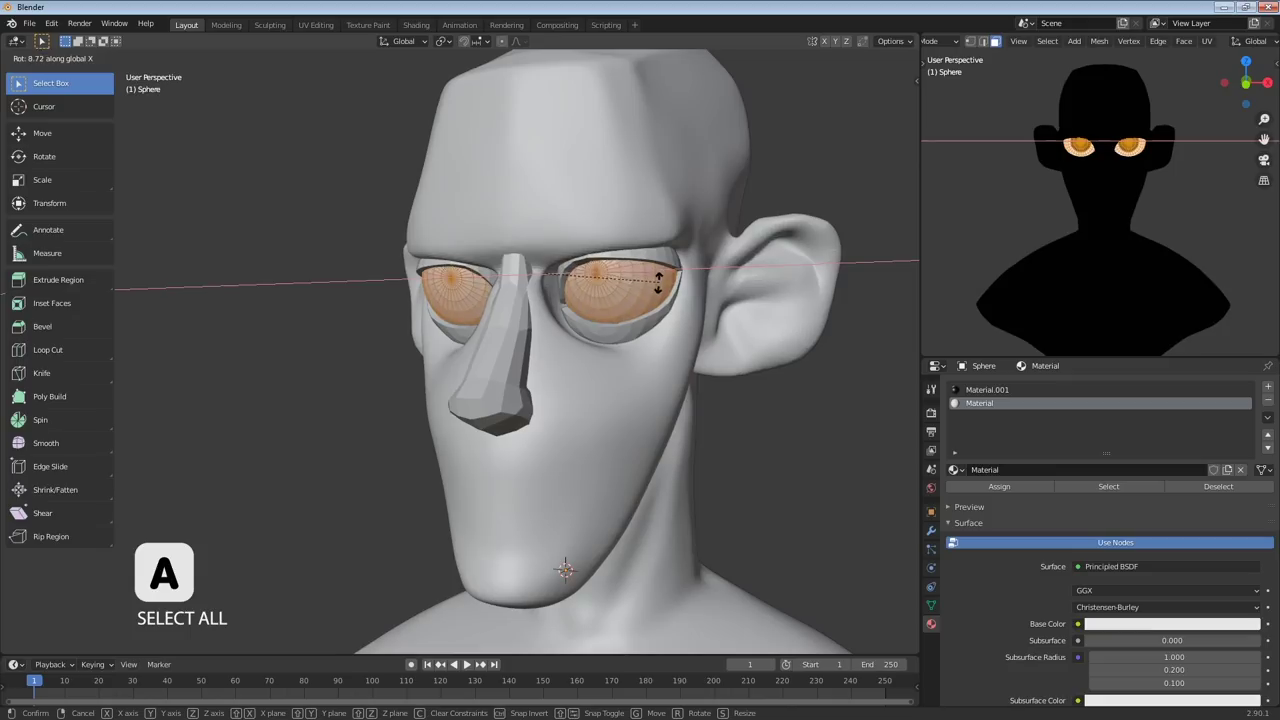
{"action": "left_click", "coordinate": [659, 278]}
{"action": "left_click", "coordinate": [746, 398]}
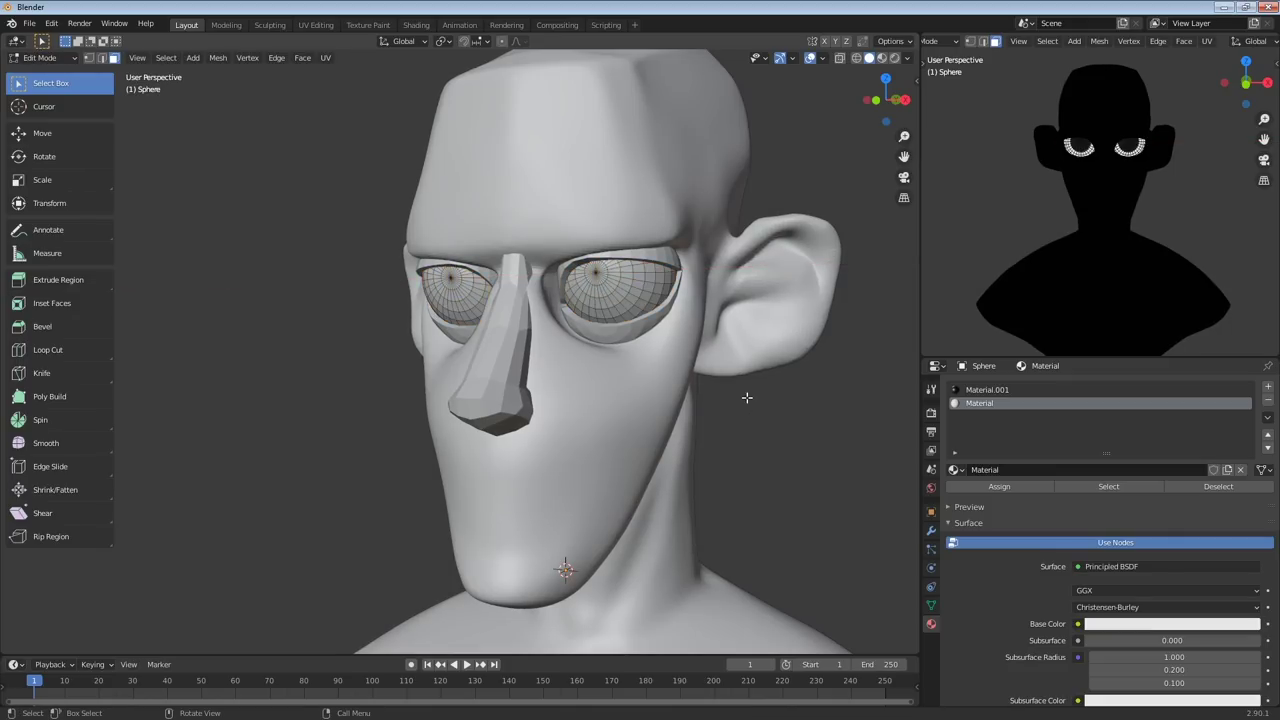
{"action": "key", "text": "Tab"}
Switch the eyelids to Sculpt Mode and refine their outer part with Grab at an 87 px radius
{"action": "middle_click_drag", "start_coordinate": [726, 334], "coordinate": [713, 337]}
{"action": "middle_click_drag", "start_coordinate": [1098, 262], "coordinate": [1016, 270]}
{"action": "left_click", "coordinate": [1011, 240]}
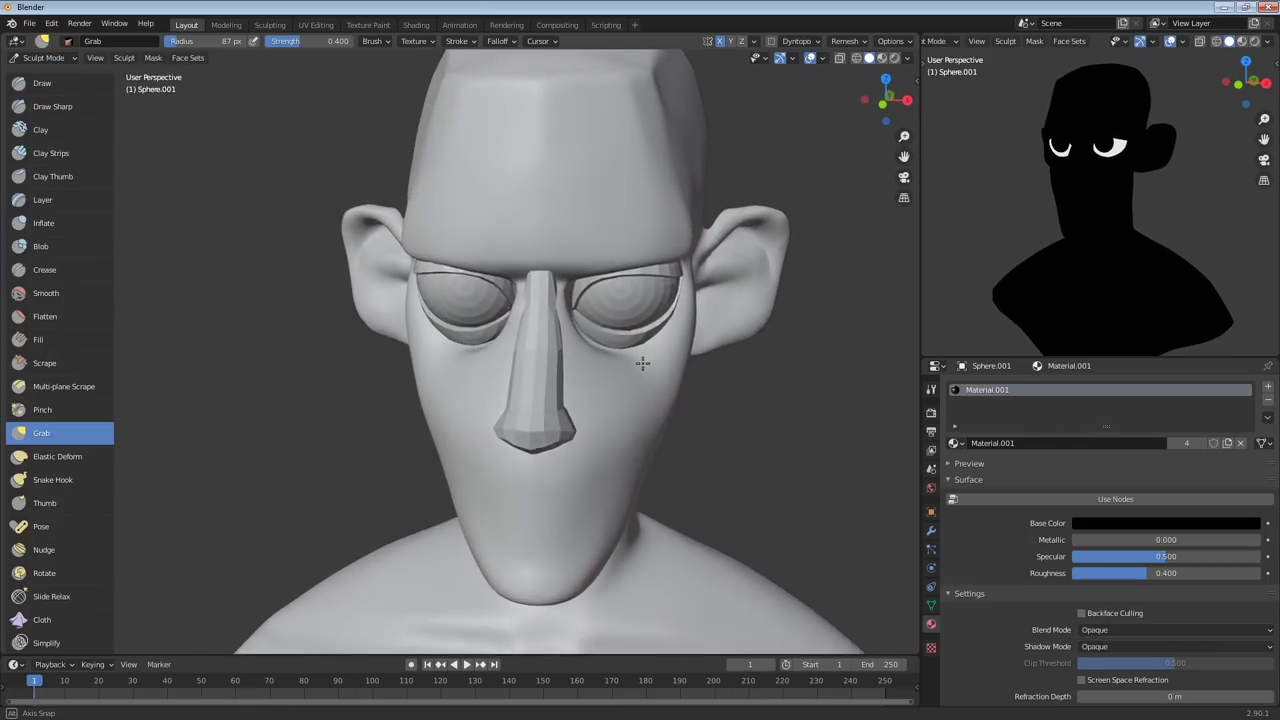
{"action": "middle_click_drag", "start_coordinate": [640, 357], "coordinate": [631, 383]}
{"action": "mouse_move", "coordinate": [620, 358]}
{"action": "left_mouse_down"}
{"action": "mouse_move", "coordinate": [588, 314]}
{"action": "mouse_move", "coordinate": [576, 330]}
{"action": "mouse_move", "coordinate": [667, 344]}
{"action": "left_mouse_up"}
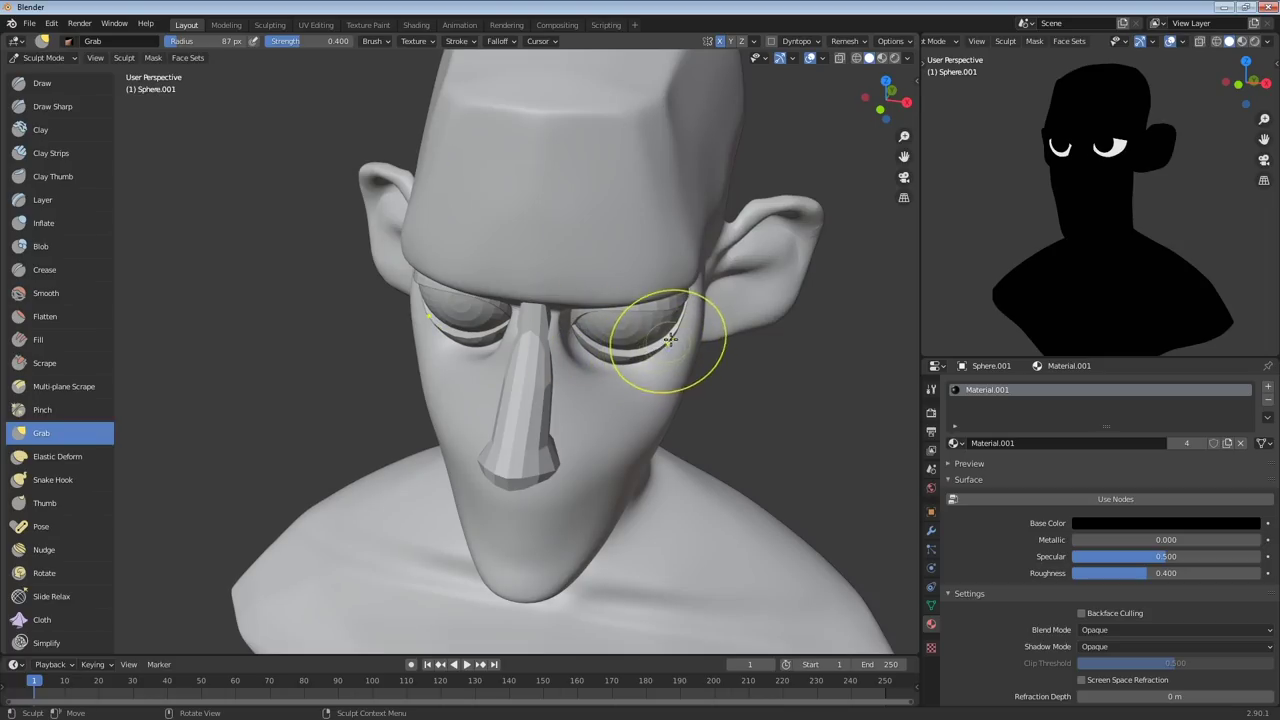
{"action": "mouse_move", "coordinate": [671, 341]}
{"action": "middle_mouse_down"}
{"action": "mouse_move", "coordinate": [643, 317]}
{"action": "mouse_move", "coordinate": [655, 316]}
{"action": "middle_mouse_up"}
{"action": "left_click_drag", "start_coordinate": [670, 301], "coordinate": [668, 322]}
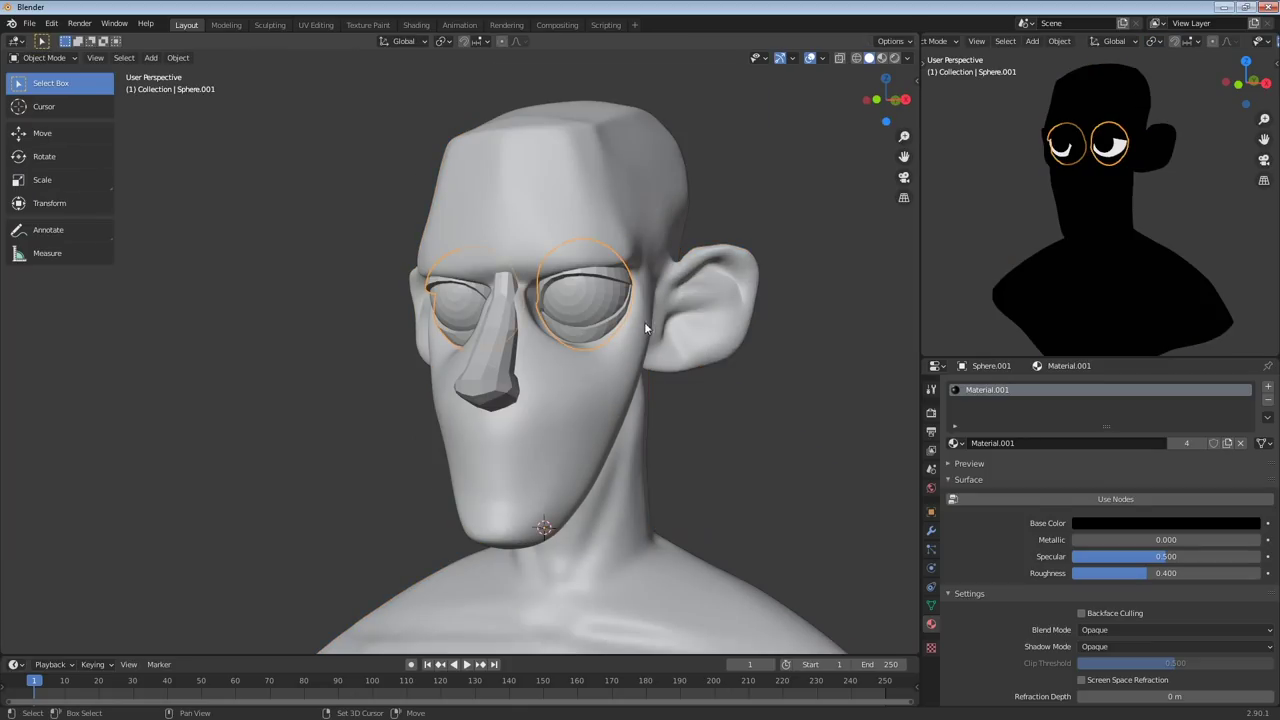
Select the bust together with the eyelids in Object Mode and join them into one object
{"action": "left_click", "coordinate": [659, 276], "text": "shift"}
{"action": "left_click", "coordinate": [664, 285]}
{"action": "left_click", "coordinate": [619, 274], "text": "shift"}
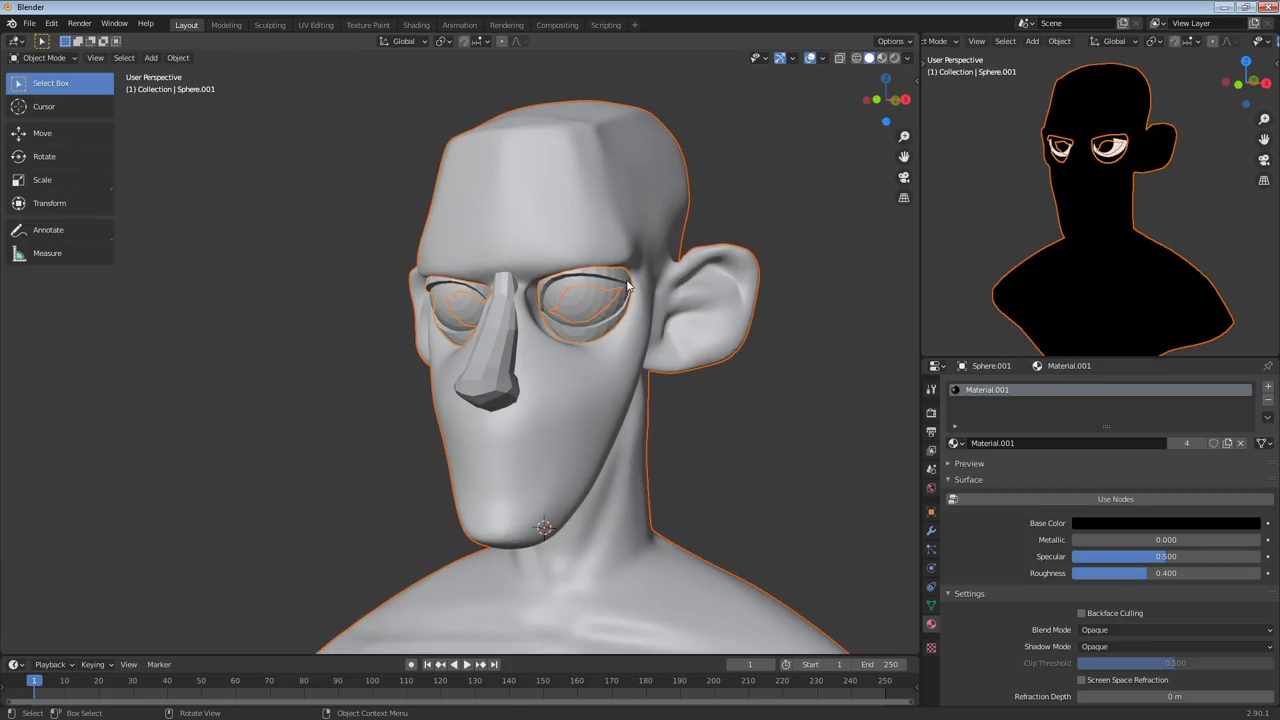
{"action": "left_click", "coordinate": [628, 285], "text": "shift"}
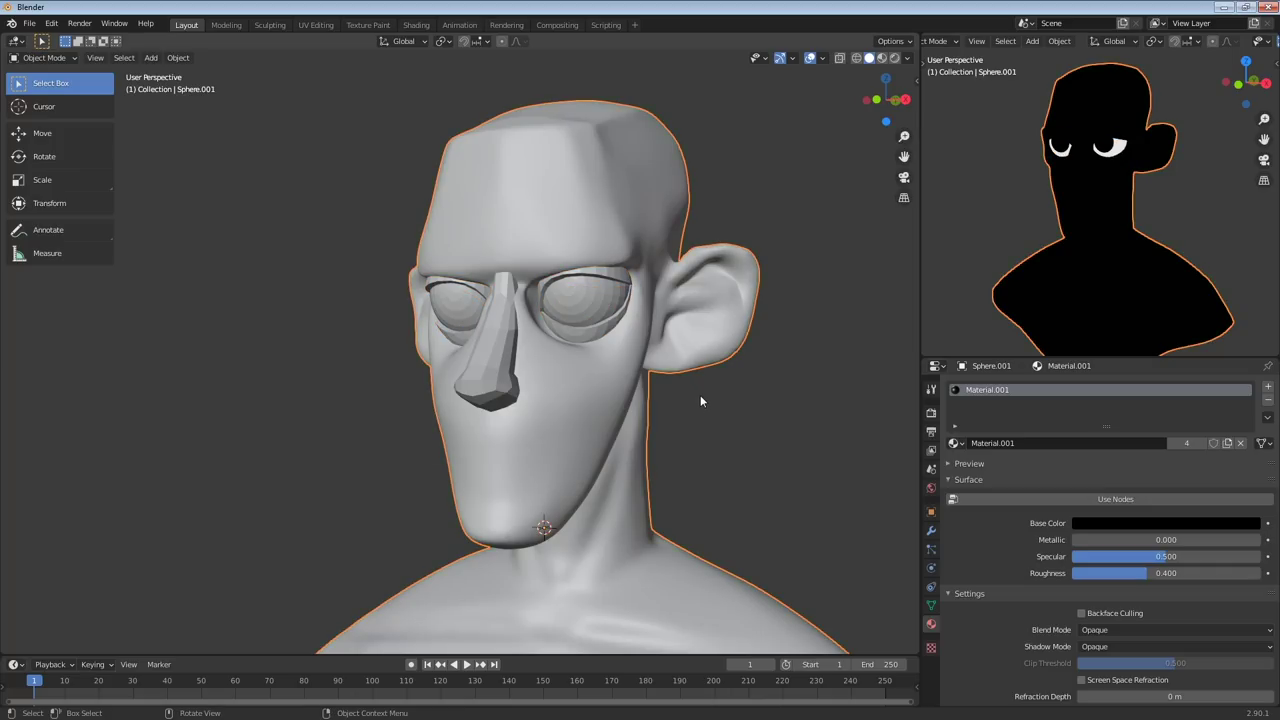
Select the eyeballs and shade them smooth
{"action": "middle_click_drag", "start_coordinate": [700, 400], "coordinate": [610, 330]}
{"action": "left_click", "coordinate": [574, 299]}
{"action": "right_click", "coordinate": [574, 299]}
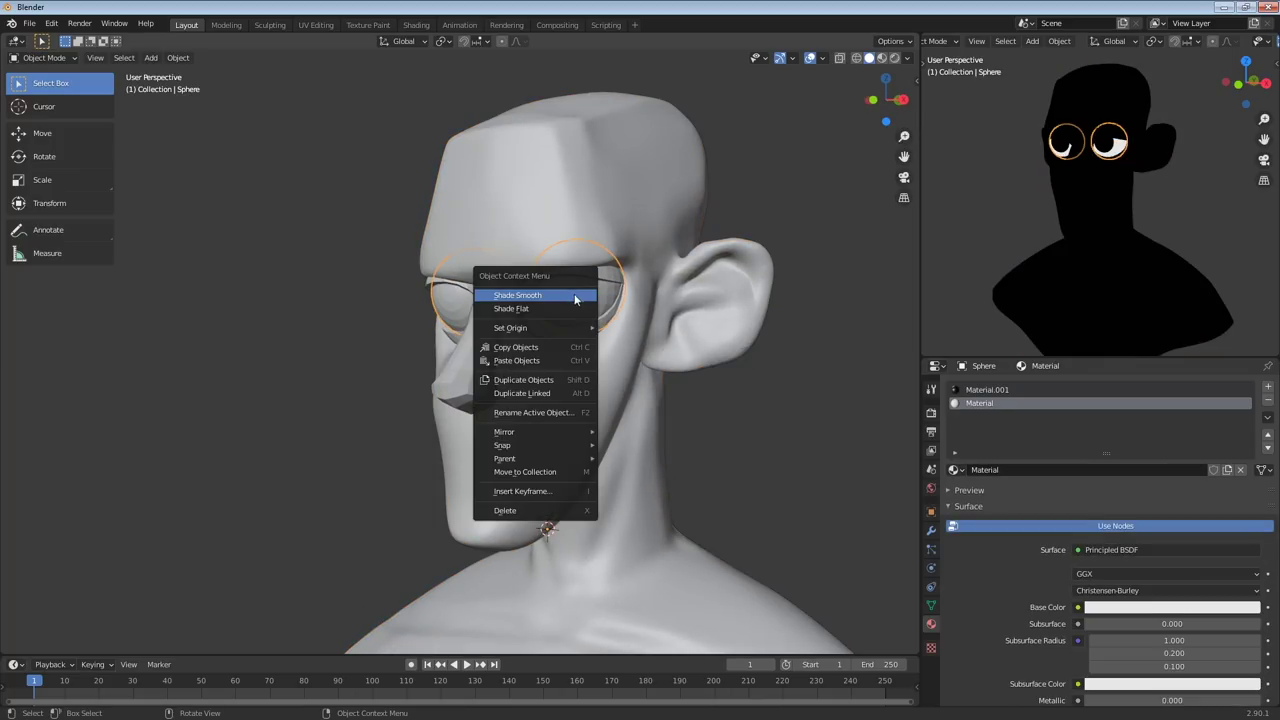
{"action": "left_click", "coordinate": [548, 297]}
Select the joined bust and switch it to Sculpt Mode
{"action": "left_click", "coordinate": [652, 335]}
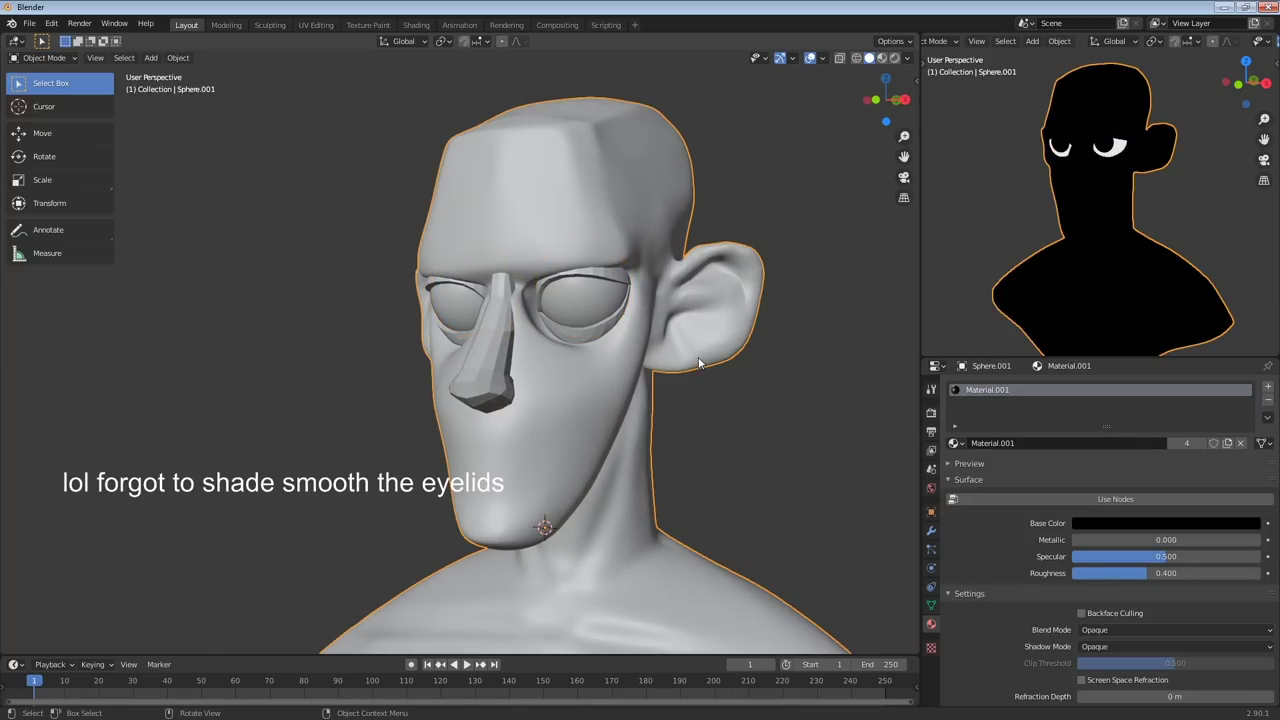
{"action": "key", "text": "ctrl+Tab"}
{"action": "left_click", "coordinate": [697, 434]}
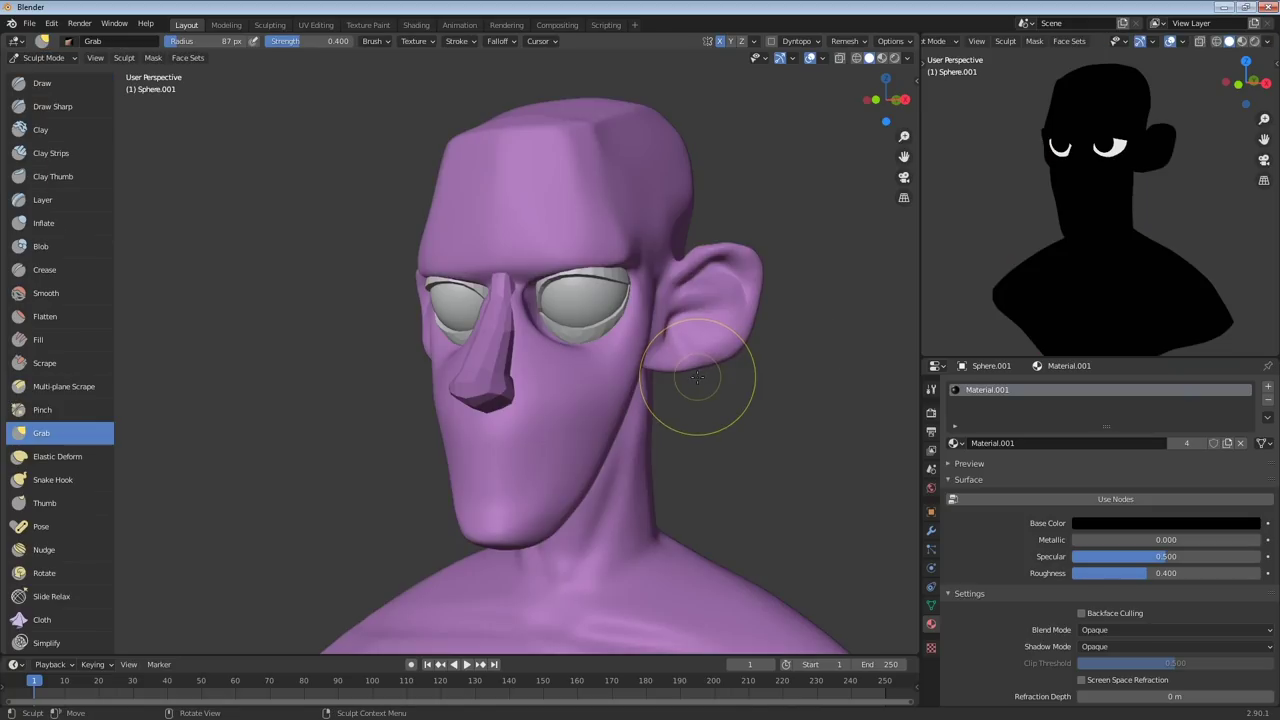
Try to remesh the bust at a 0.1 m voxel size, then undo the remesh
{"action": "left_click", "coordinate": [846, 41]}
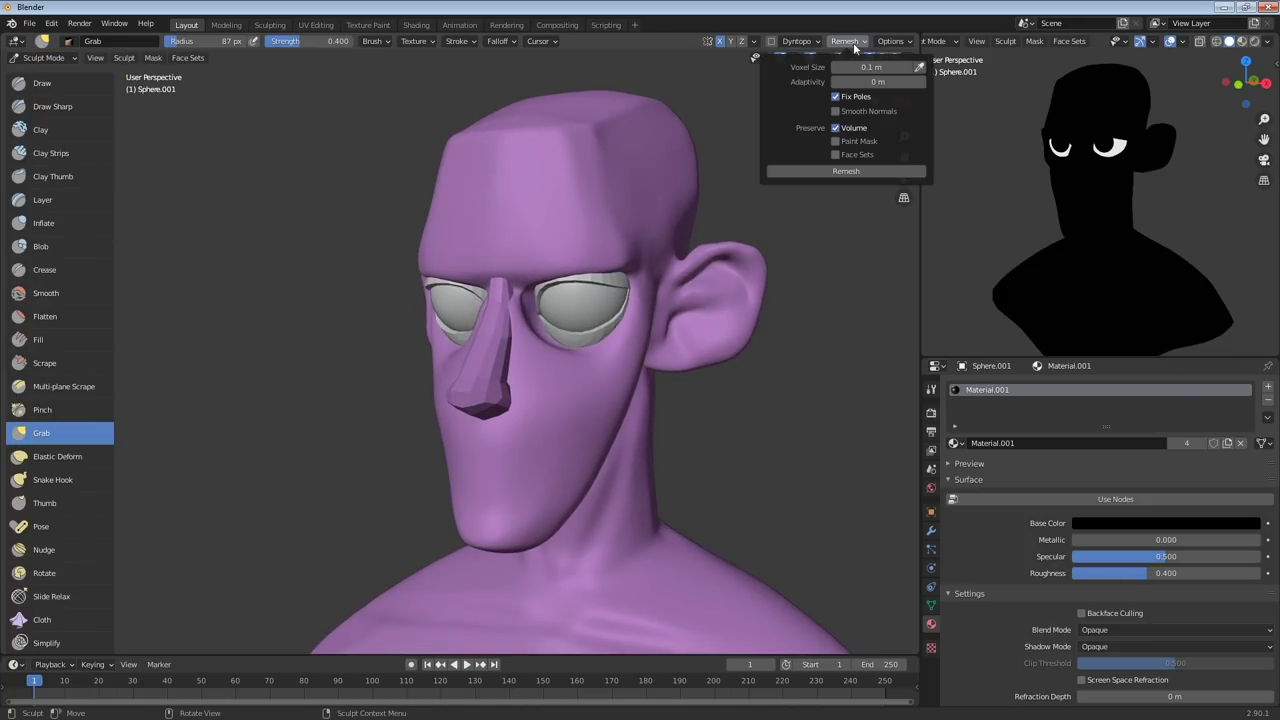
{"action": "left_click", "coordinate": [858, 172]}
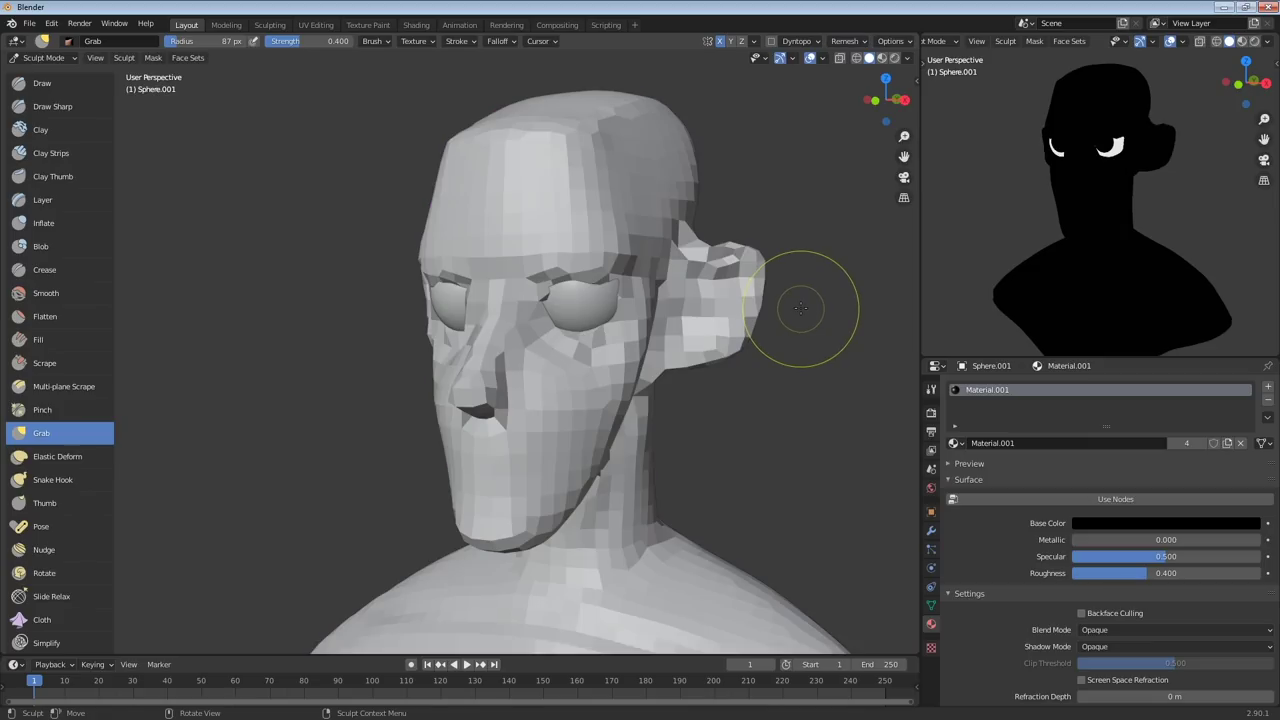
{"action": "left_click", "coordinate": [846, 41]}
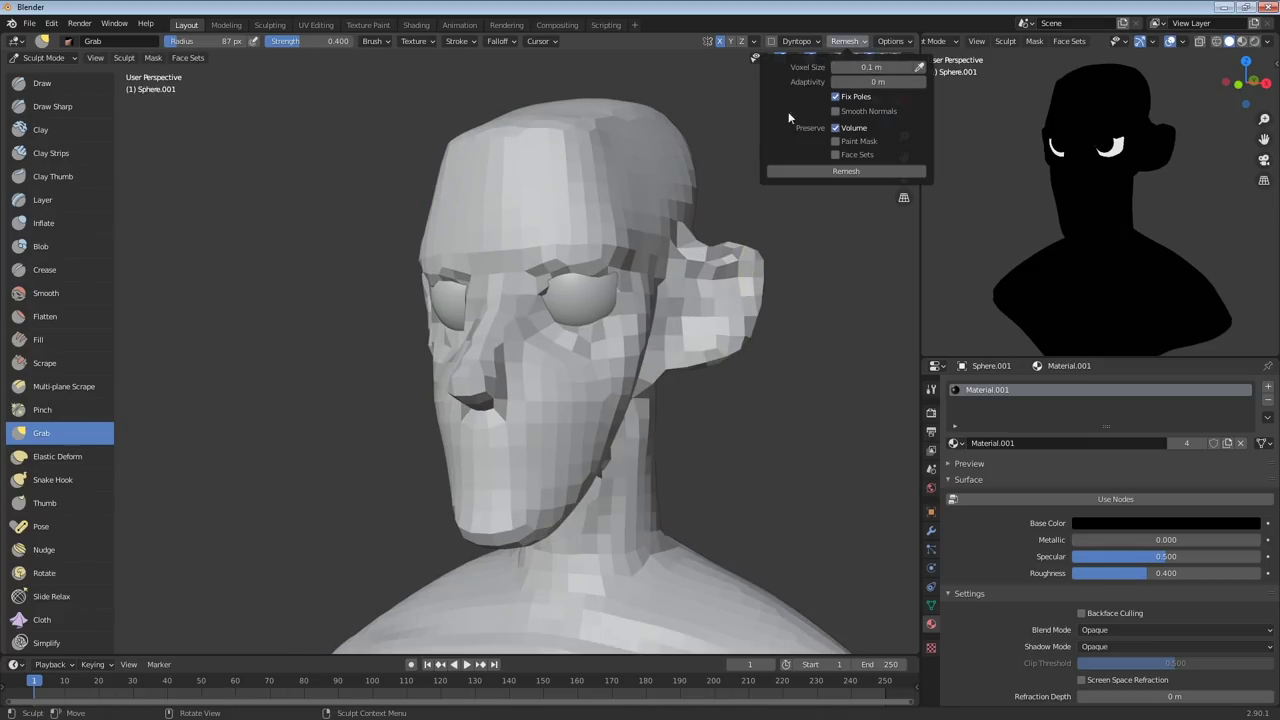
{"action": "left_click", "coordinate": [855, 42]}
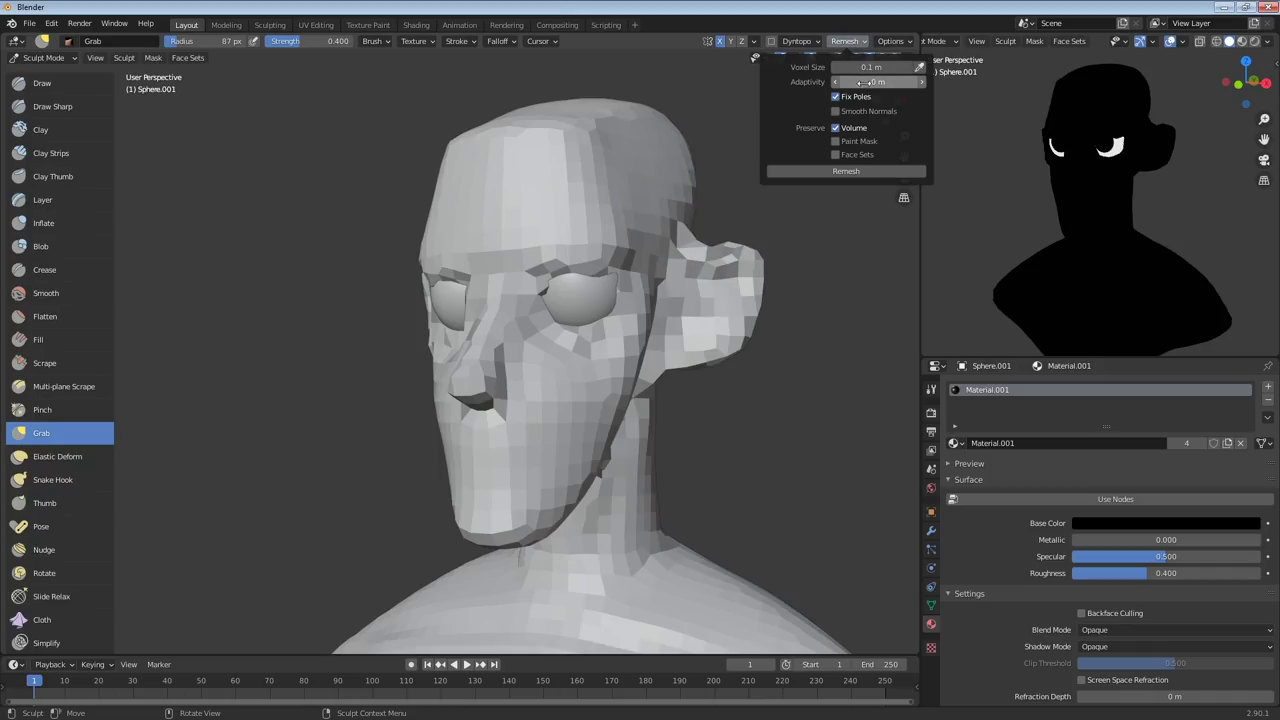
{"action": "key", "text": "ctrl+z"}
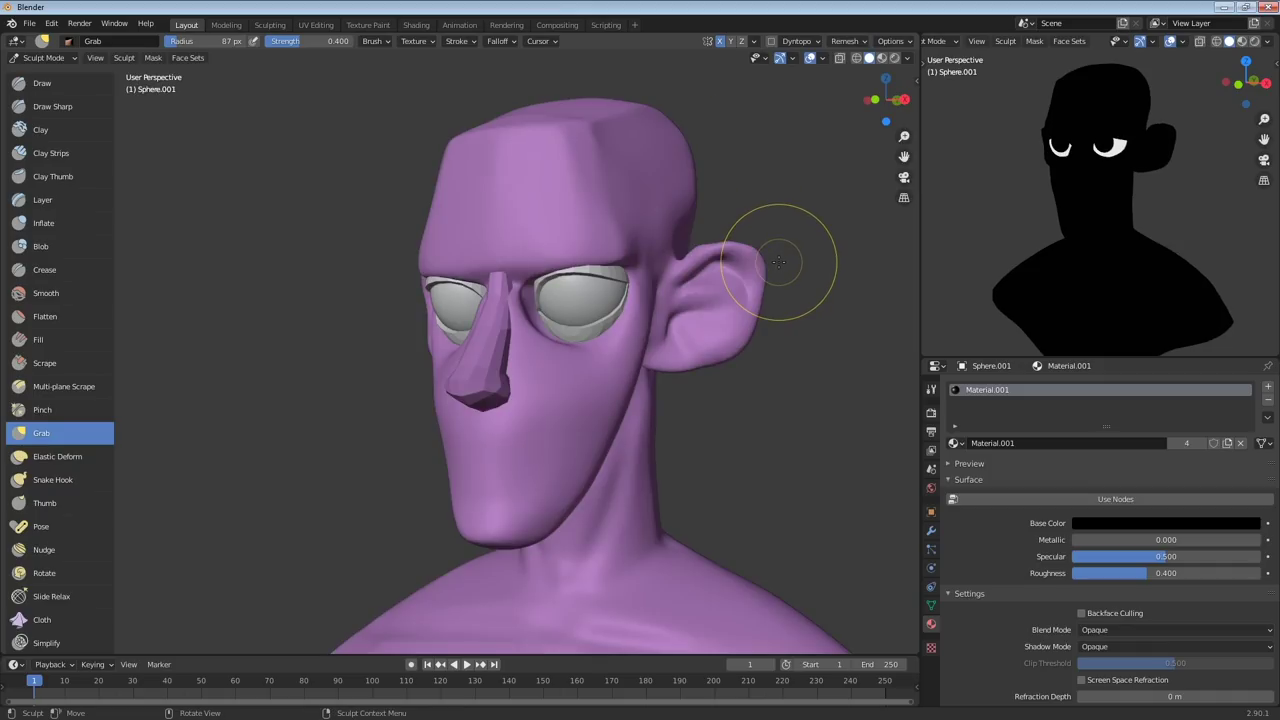
Sample the voxel size from the forehead and remesh the bust with it
{"action": "left_click", "coordinate": [843, 42]}
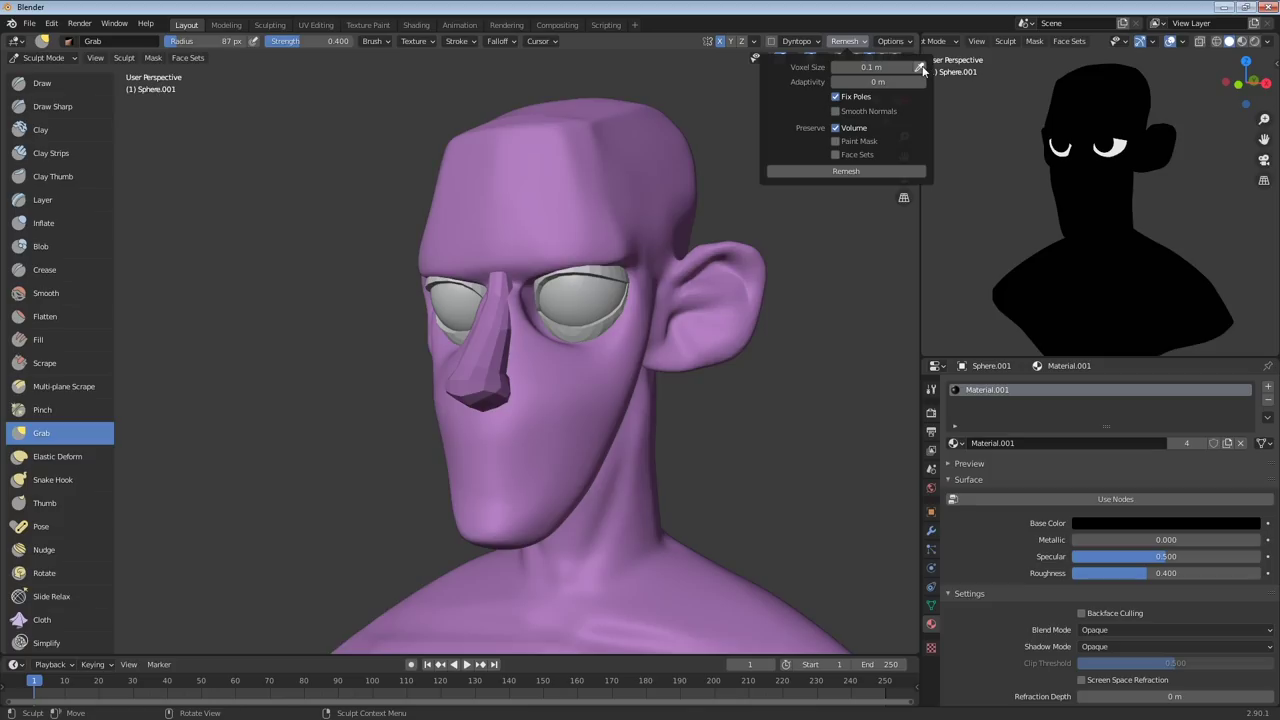
{"action": "left_click", "coordinate": [920, 67]}
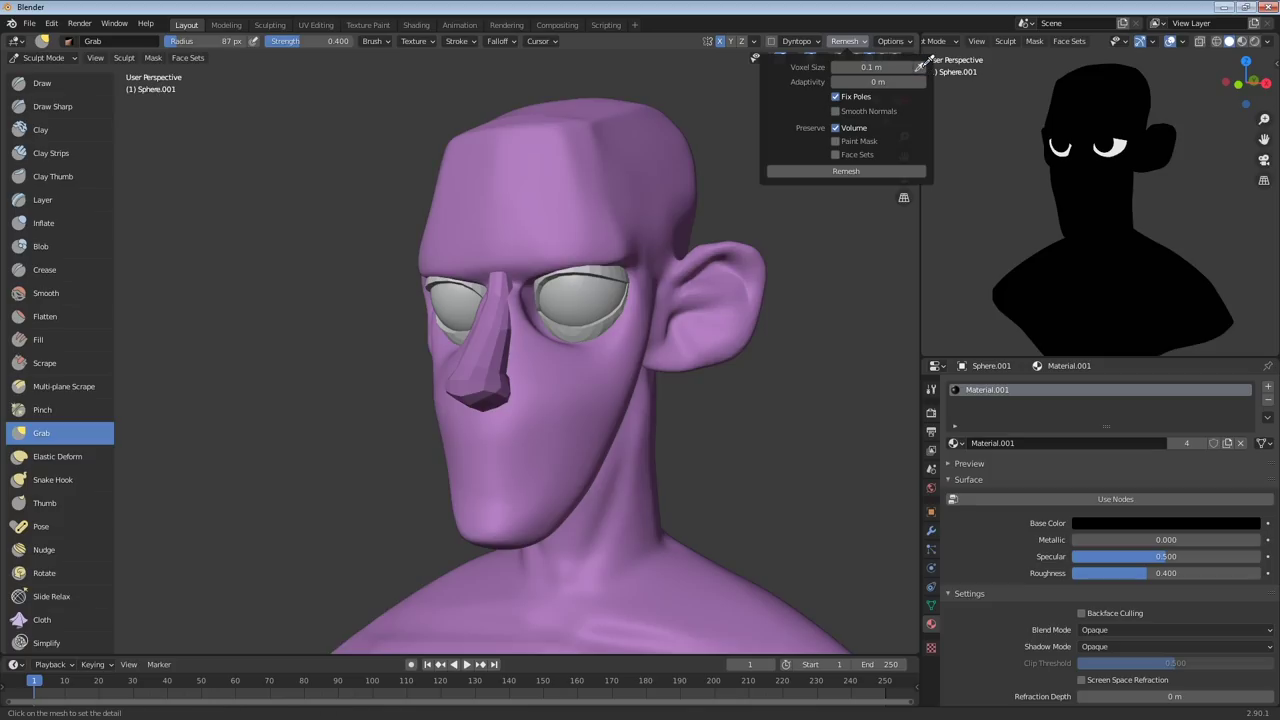
{"action": "left_click", "coordinate": [590, 178]}
{"action": "left_click", "coordinate": [848, 42]}
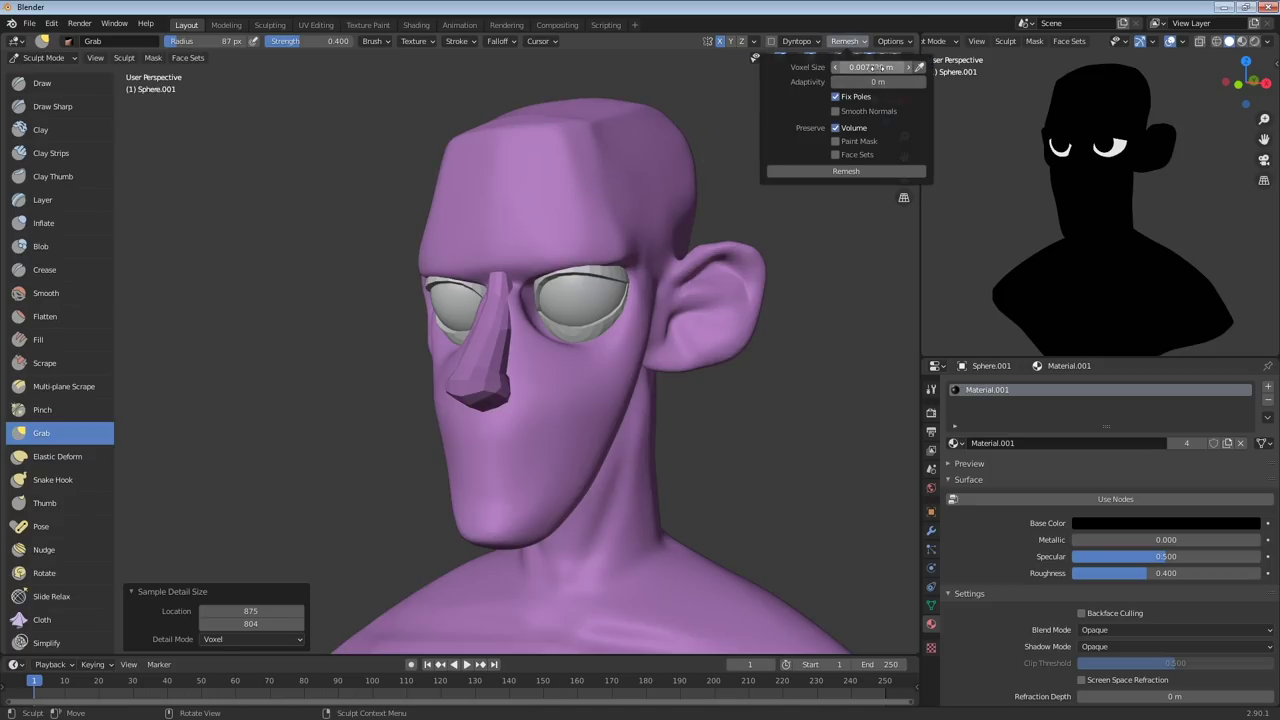
{"action": "left_click", "coordinate": [855, 171]}
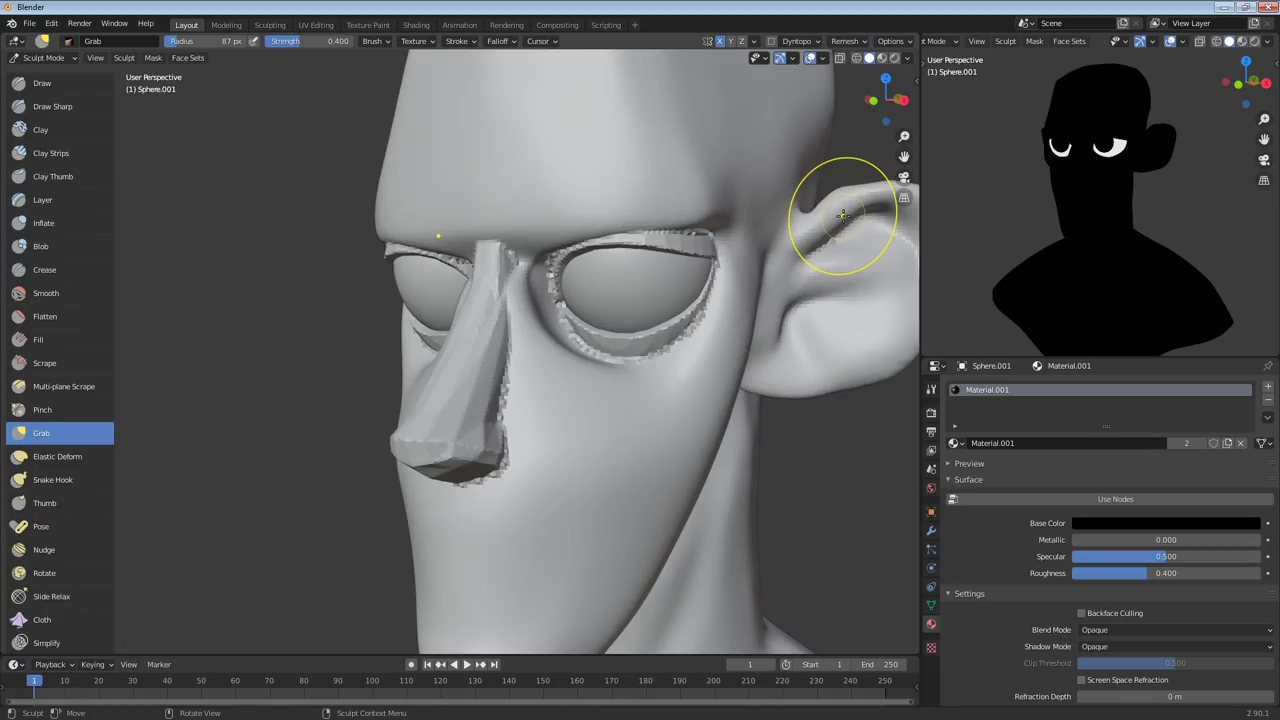
Smooth the lower eyelid seams at a 56 px brush radius and the inner eye corners at 21 px
{"action": "mouse_move", "coordinate": [811, 143]}
{"action": "middle_mouse_down"}
{"action": "mouse_move", "coordinate": [806, 121]}
{"action": "mouse_move", "coordinate": [809, 157]}
{"action": "middle_mouse_up"}
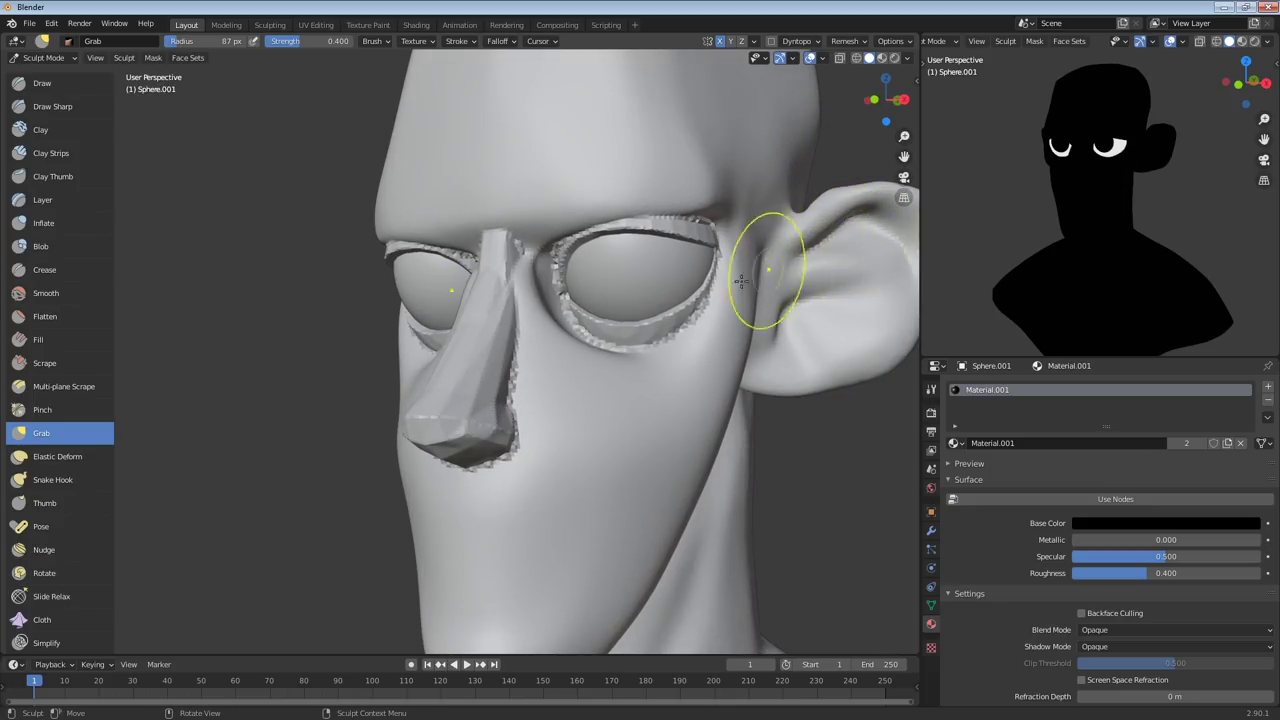
{"action": "key", "text": "f"}
{"action": "left_click", "coordinate": [623, 312]}
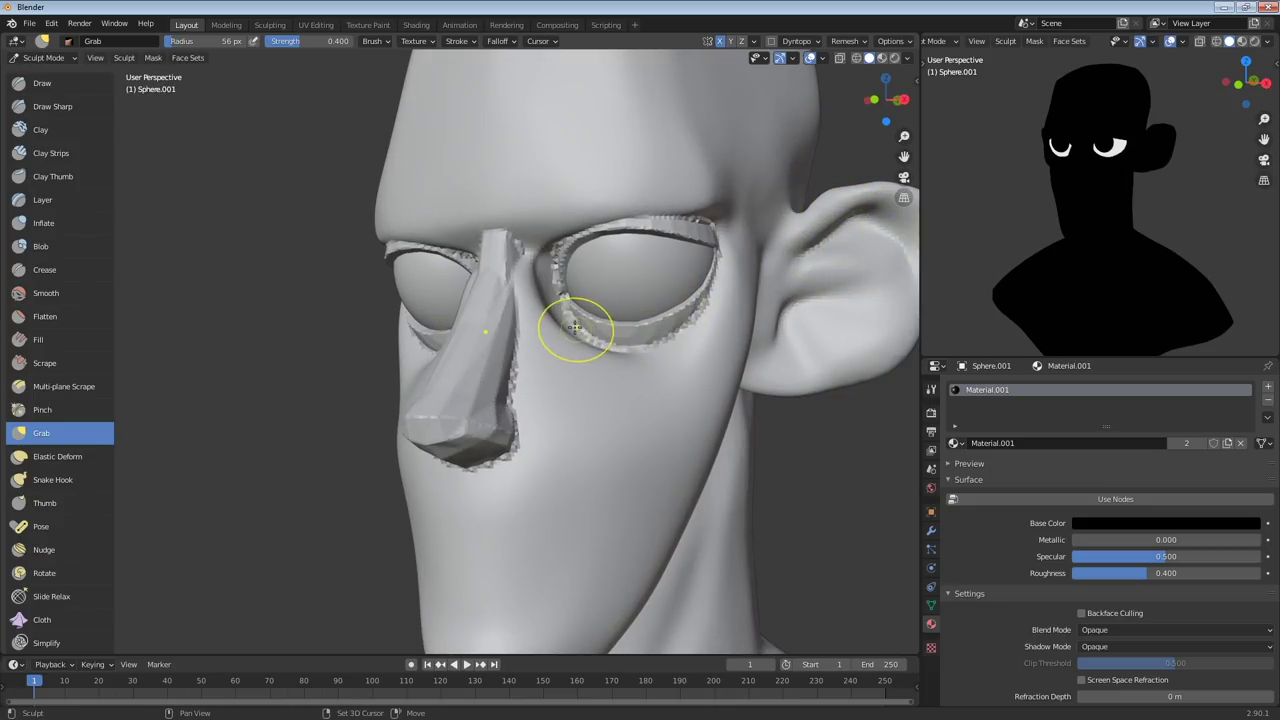
{"action": "left_click_drag", "start_coordinate": [574, 325], "coordinate": [652, 340], "text": "shift"}
{"action": "key", "text": "f"}
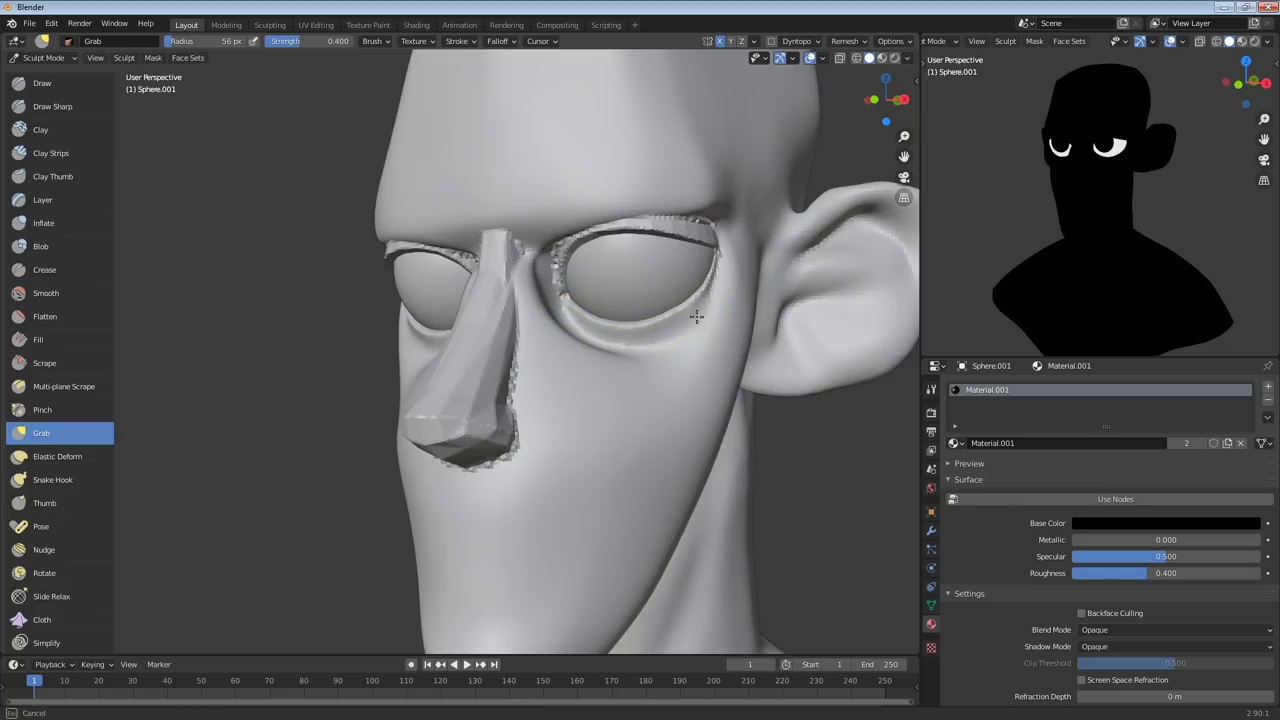
{"action": "left_click", "coordinate": [737, 243]}
{"action": "left_click_drag", "start_coordinate": [553, 289], "coordinate": [551, 247]}
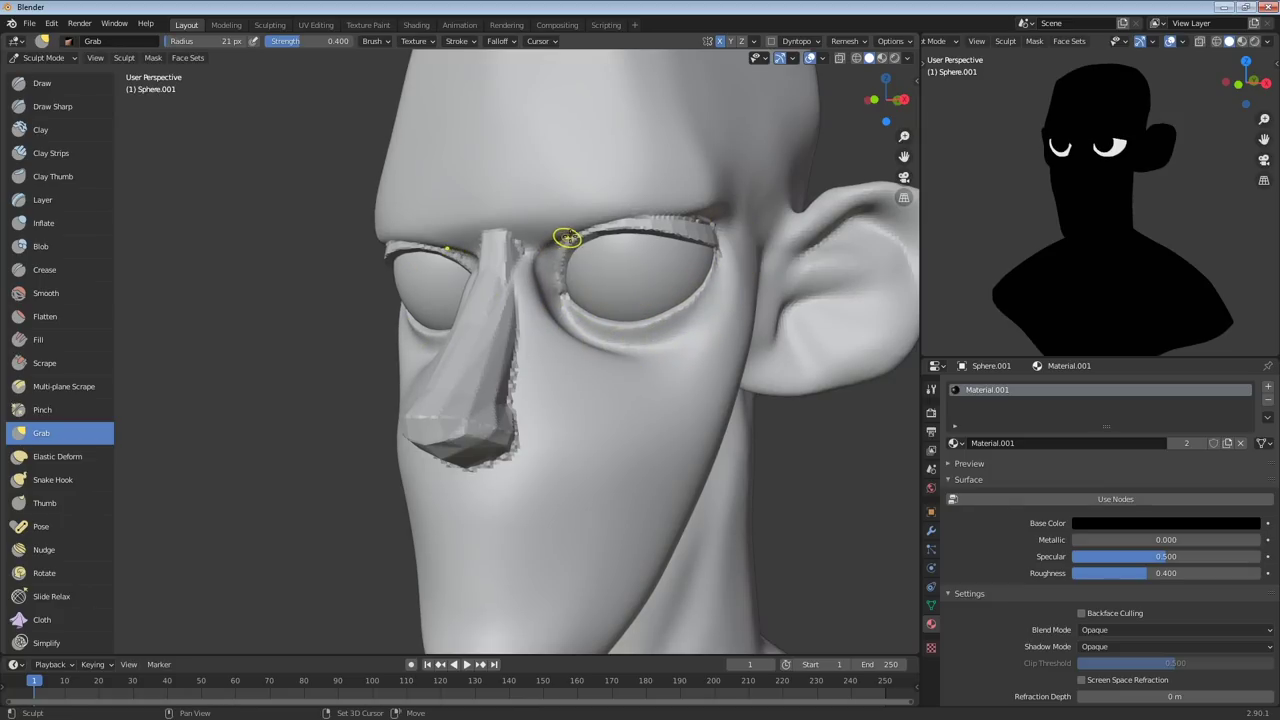
{"action": "middle_click_drag", "start_coordinate": [655, 217], "coordinate": [640, 228]}
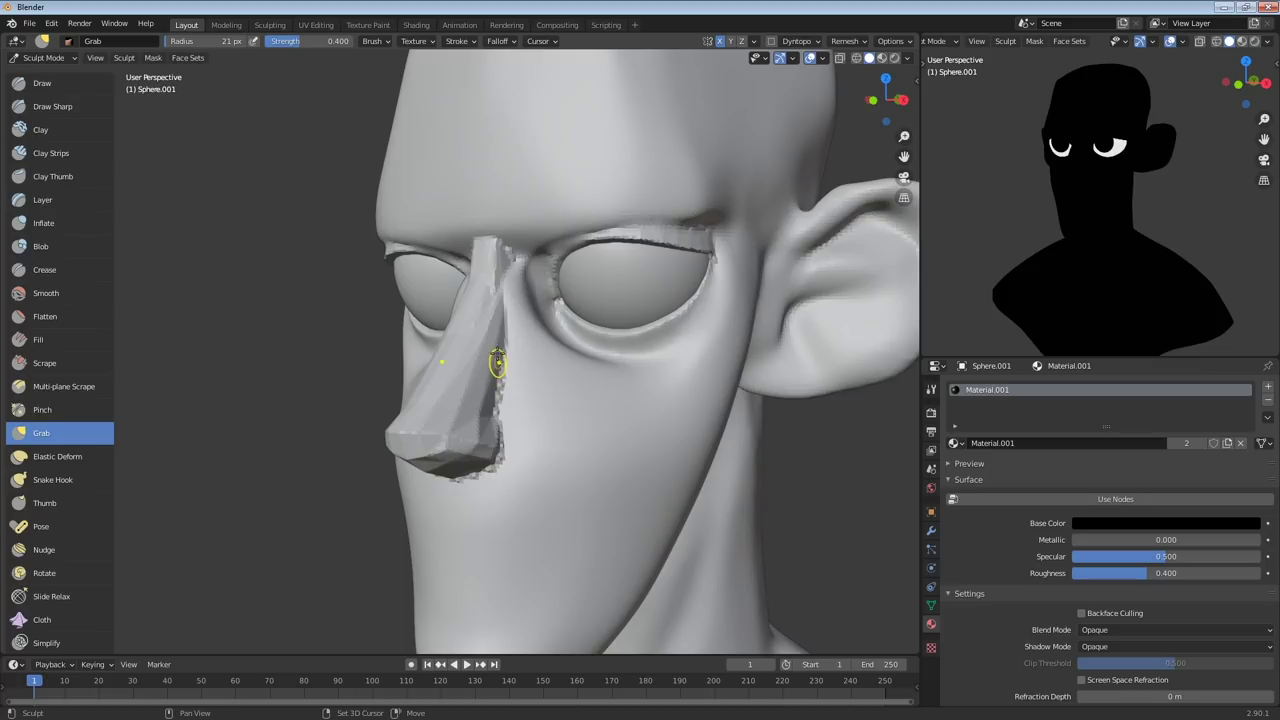
Smooth the seams where the nose meets the face, including the nose bridge, at a 21 px brush radius
{"action": "middle_click_drag", "start_coordinate": [514, 400], "coordinate": [517, 390]}
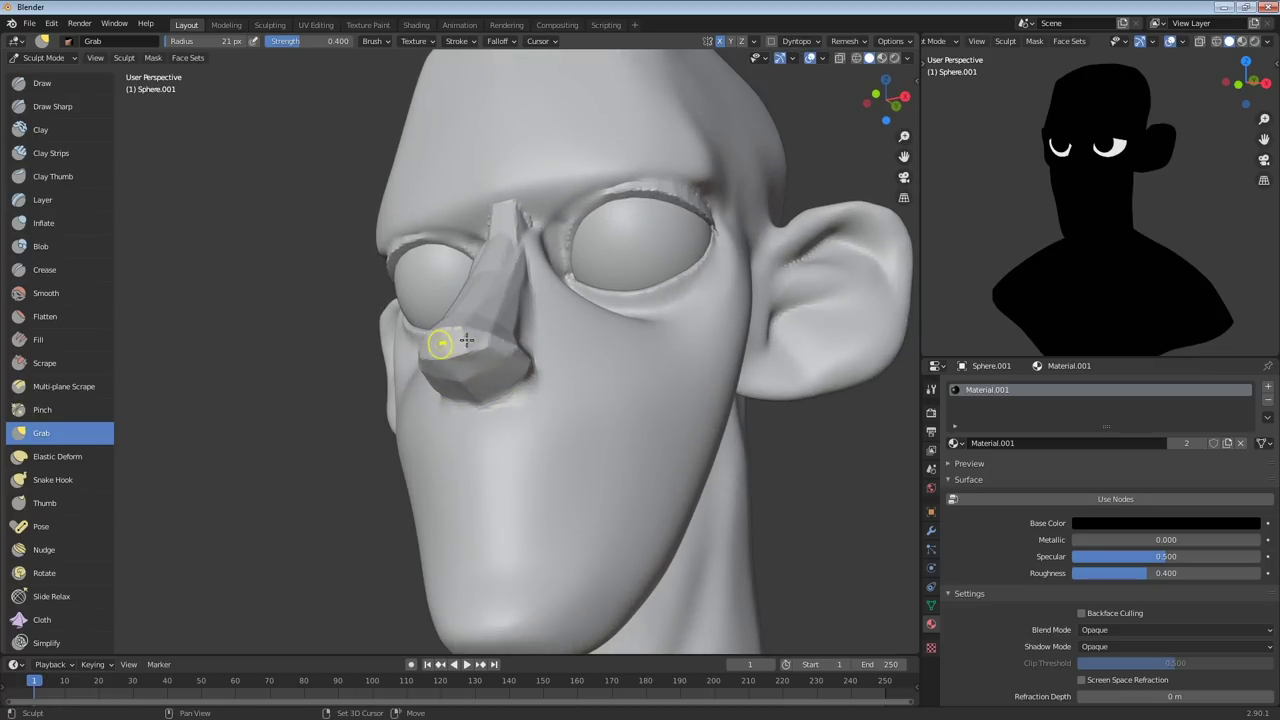
{"action": "middle_click_drag", "start_coordinate": [441, 343], "coordinate": [517, 248]}
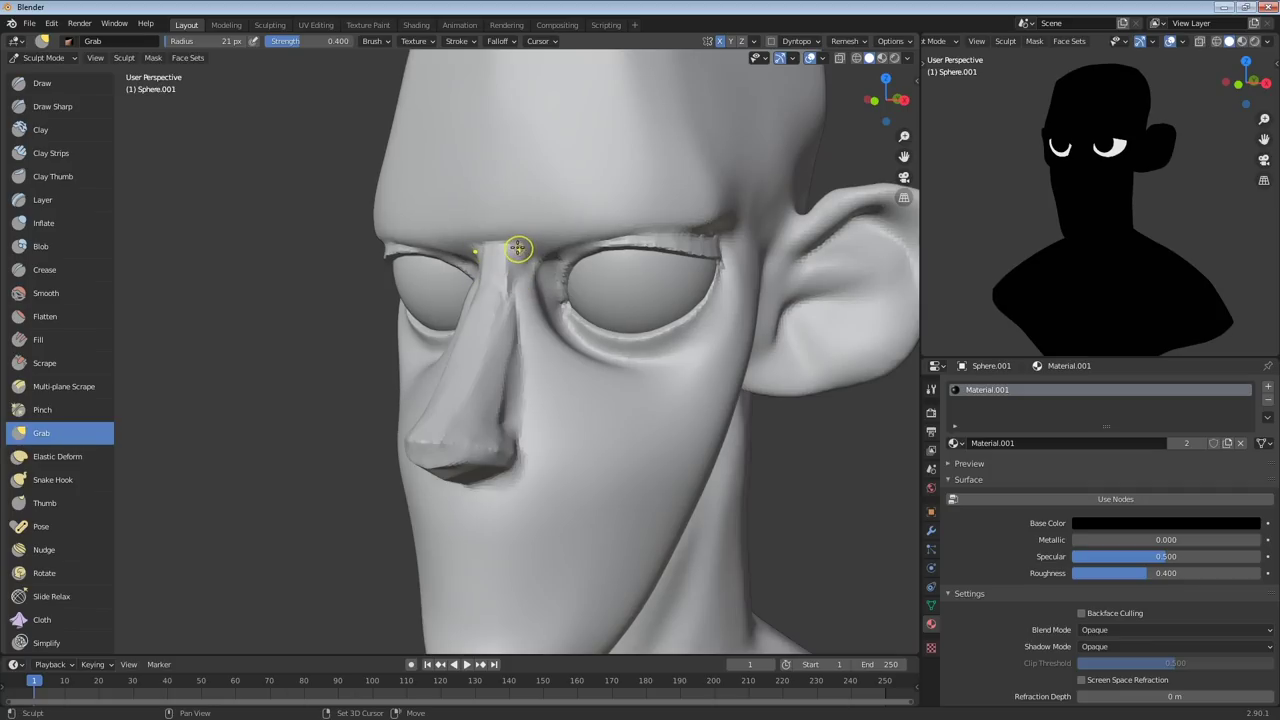
{"action": "left_click_drag", "start_coordinate": [518, 248], "coordinate": [501, 241]}
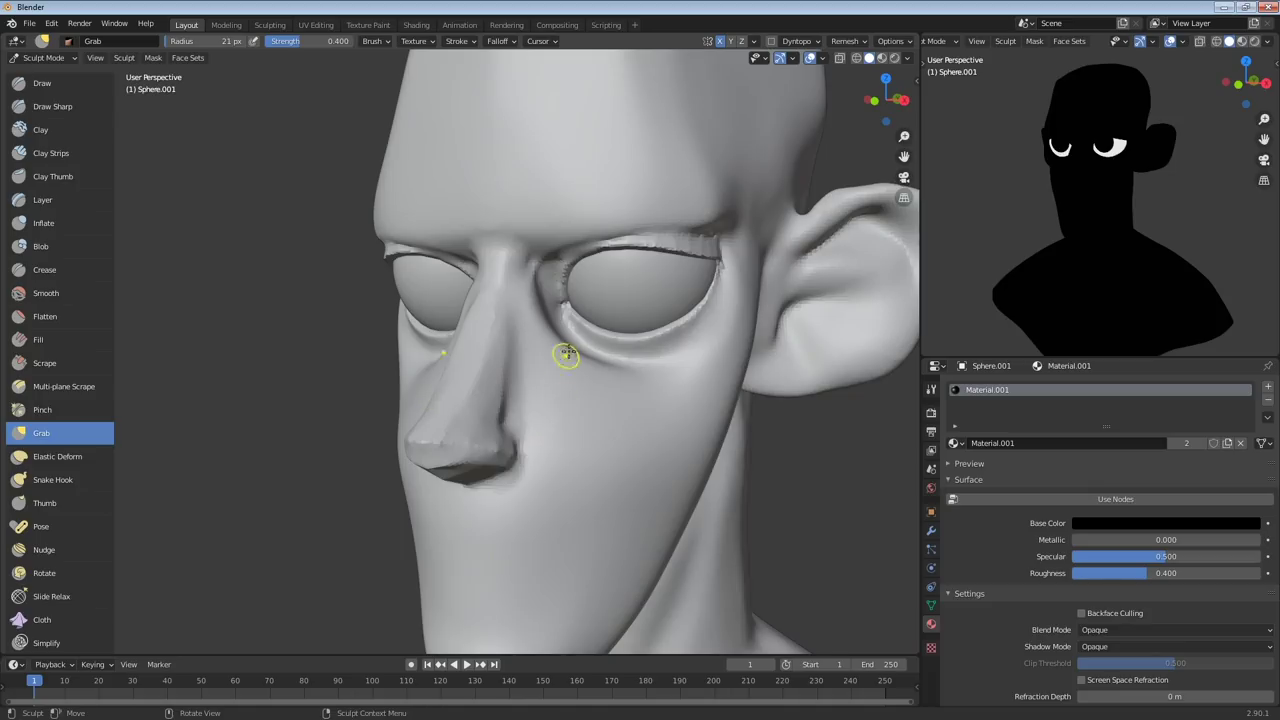
Build up the area beneath the inner eye corners towards the cheeks using Clay Strips at a 38 px radius
{"action": "mouse_move", "coordinate": [566, 357]}
{"action": "middle_mouse_down"}
{"action": "mouse_move", "coordinate": [634, 353]}
{"action": "mouse_move", "coordinate": [663, 286]}
{"action": "mouse_move", "coordinate": [528, 325]}
{"action": "middle_mouse_up"}
{"action": "left_click", "coordinate": [50, 153]}
{"action": "mouse_move", "coordinate": [564, 274]}
{"action": "middle_mouse_down"}
{"action": "mouse_move", "coordinate": [541, 266]}
{"action": "mouse_move", "coordinate": [541, 347]}
{"action": "middle_mouse_up"}
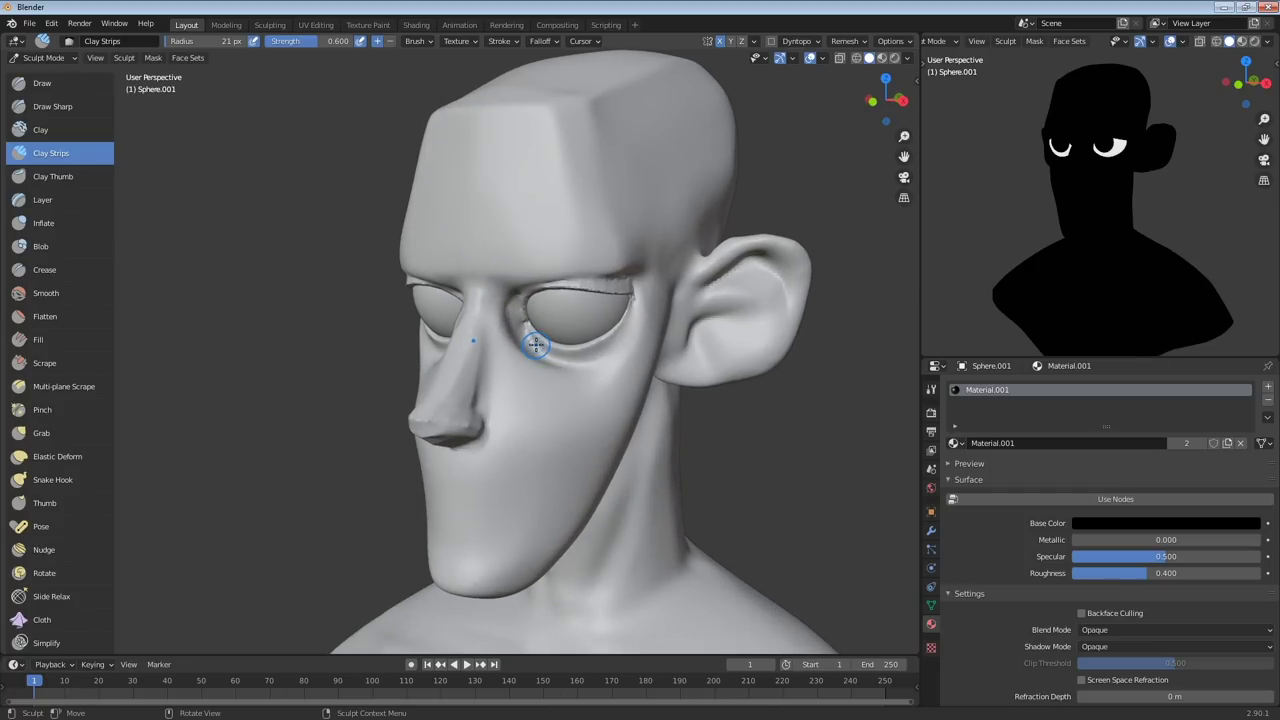
{"action": "key", "text": "f"}
{"action": "mouse_move", "coordinate": [531, 354]}
{"action": "left_mouse_down"}
{"action": "mouse_move", "coordinate": [522, 340]}
{"action": "mouse_move", "coordinate": [586, 394]}
{"action": "mouse_move", "coordinate": [523, 363]}
{"action": "mouse_move", "coordinate": [566, 381]}
{"action": "left_mouse_up"}
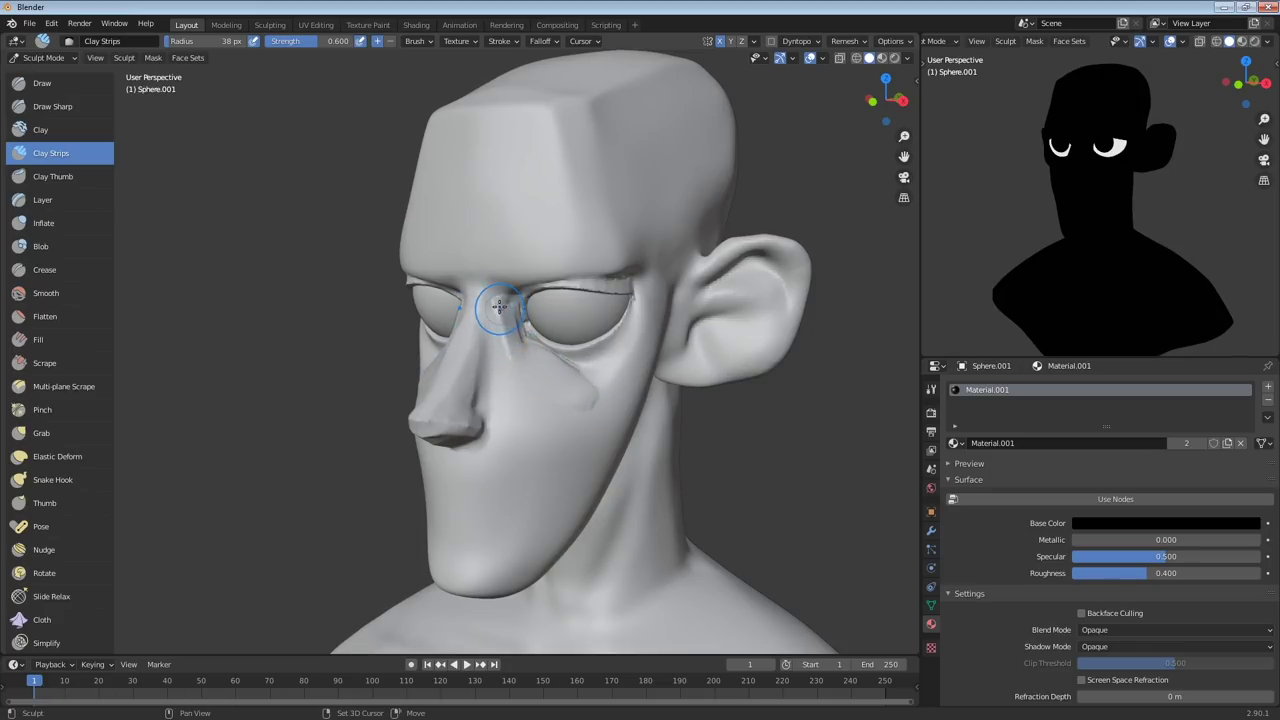
{"action": "mouse_move", "coordinate": [530, 375]}
{"action": "middle_mouse_down"}
{"action": "mouse_move", "coordinate": [620, 372]}
{"action": "mouse_move", "coordinate": [571, 366]}
{"action": "mouse_move", "coordinate": [537, 380]}
{"action": "mouse_move", "coordinate": [546, 395]}
{"action": "middle_mouse_up"}
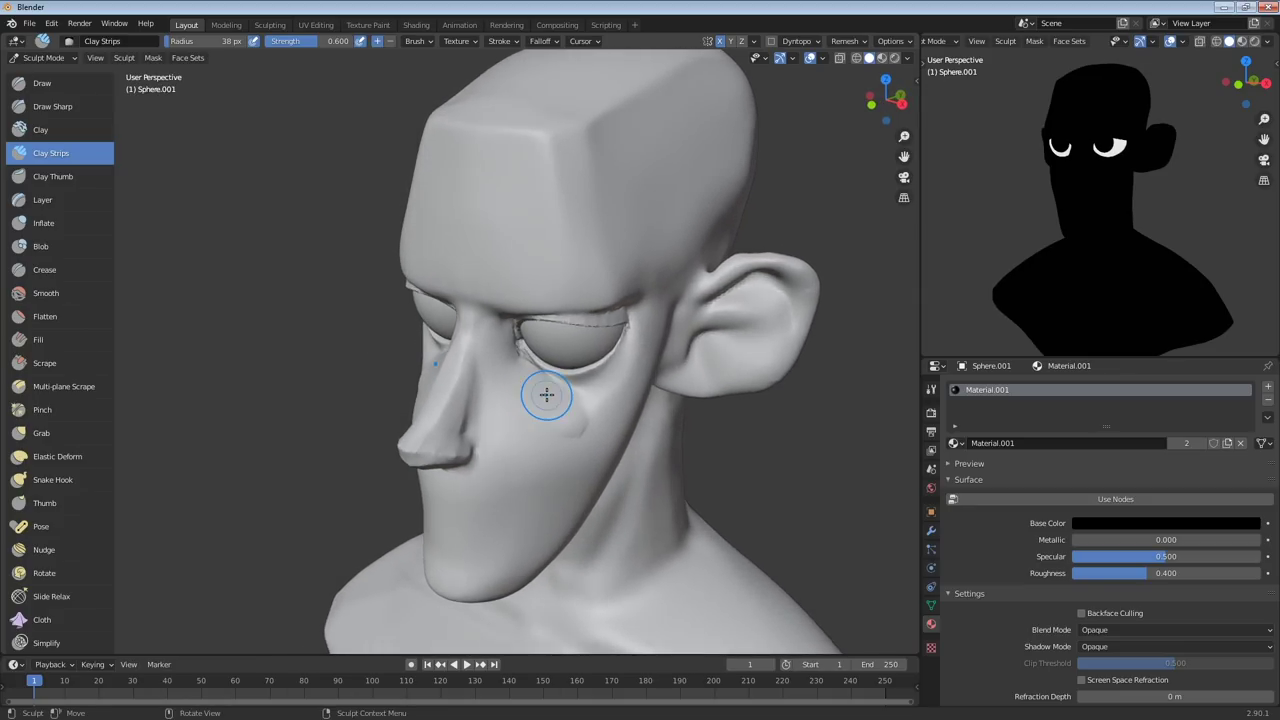
{"action": "mouse_move", "coordinate": [530, 380]}
{"action": "left_mouse_down"}
{"action": "mouse_move", "coordinate": [600, 409]}
{"action": "mouse_move", "coordinate": [566, 421]}
{"action": "mouse_move", "coordinate": [563, 402]}
{"action": "left_mouse_up"}
Define the crease under the lower eyelids with Draw Sharp at a 23 px radius
{"action": "middle_click_drag", "start_coordinate": [563, 402], "coordinate": [690, 378]}
{"action": "scroll", "coordinate": [600, 380], "scroll_direction": "up", "scroll_amount": 2}
{"action": "left_click", "coordinate": [55, 107]}
{"action": "mouse_move", "coordinate": [430, 300]}
{"action": "middle_mouse_down"}
{"action": "mouse_move", "coordinate": [442, 326]}
{"action": "mouse_move", "coordinate": [514, 320]}
{"action": "middle_mouse_up"}
{"action": "key", "text": "f"}
{"action": "left_click", "coordinate": [506, 330]}
{"action": "left_click_drag", "start_coordinate": [514, 320], "coordinate": [461, 359]}
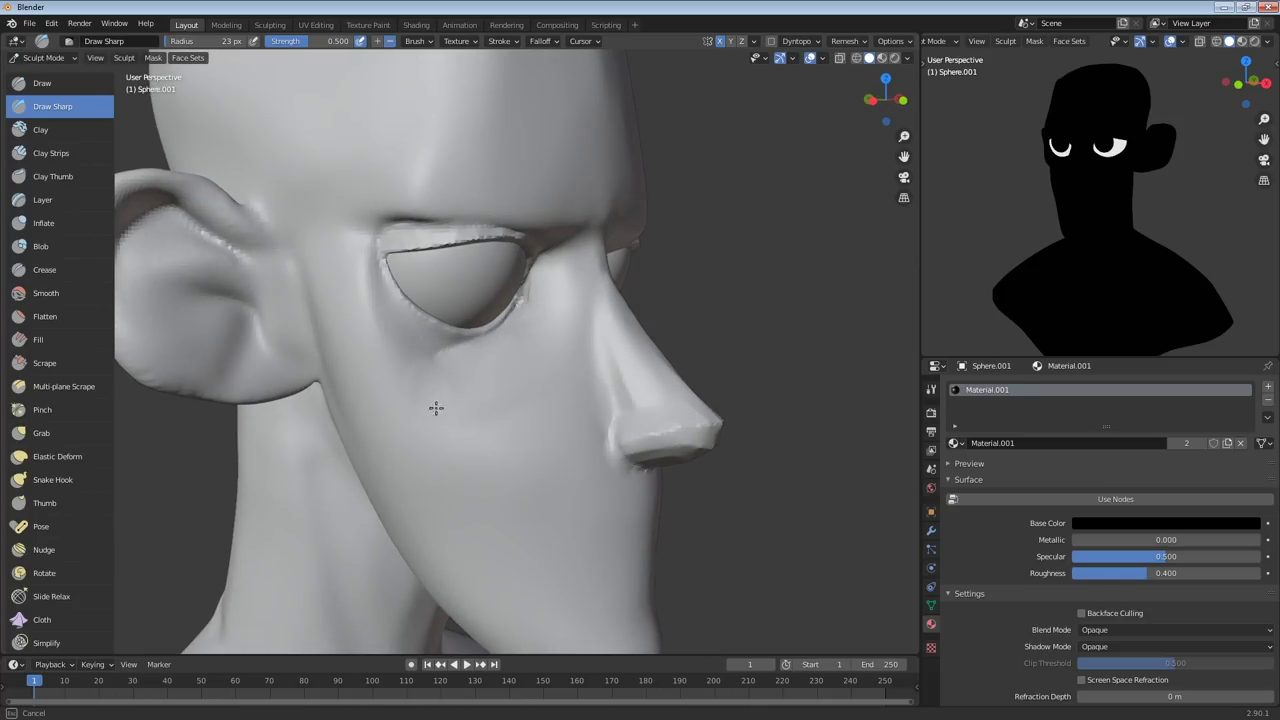
Reshape the upper eyelids and the forehead with Grab at an 84 px radius
{"action": "mouse_move", "coordinate": [436, 407]}
{"action": "middle_mouse_down"}
{"action": "mouse_move", "coordinate": [482, 383]}
{"action": "mouse_move", "coordinate": [531, 409]}
{"action": "mouse_move", "coordinate": [640, 410]}
{"action": "middle_mouse_up"}
{"action": "left_click", "coordinate": [50, 432]}
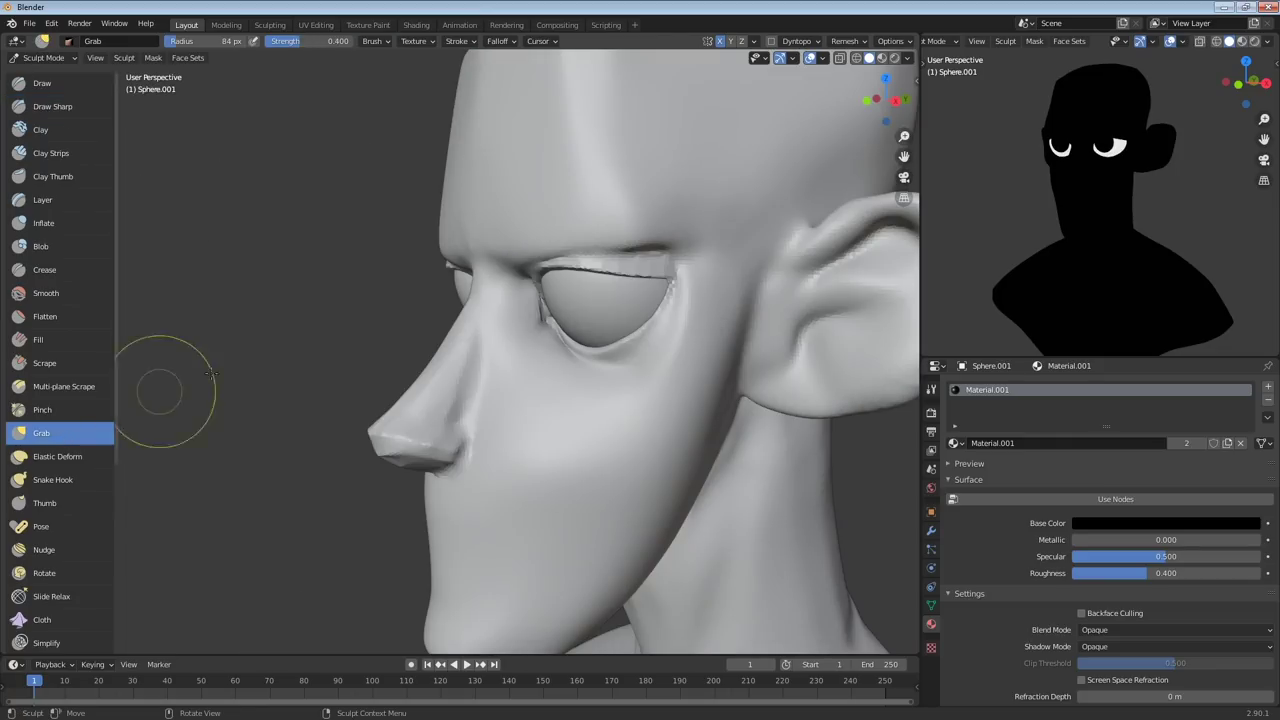
{"action": "left_click_drag", "start_coordinate": [638, 278], "coordinate": [636, 272]}
{"action": "left_click_drag", "start_coordinate": [620, 281], "coordinate": [615, 277]}
{"action": "left_click_drag", "start_coordinate": [625, 281], "coordinate": [631, 276]}
{"action": "middle_click_drag", "start_coordinate": [647, 281], "coordinate": [721, 101]}
{"action": "left_click_drag", "start_coordinate": [679, 95], "coordinate": [643, 99]}
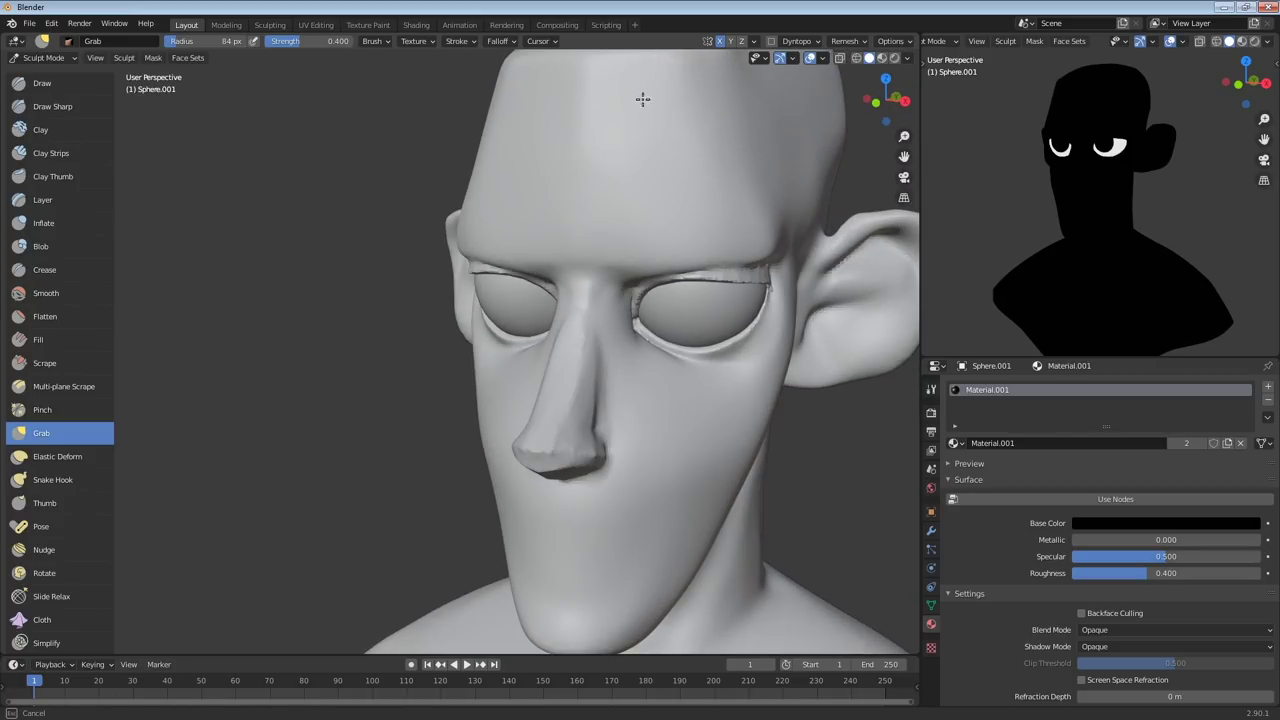
Sculpt the nostrils on the underside of the nose using Clay Strips at a 29 px radius
{"action": "middle_click_drag", "start_coordinate": [703, 174], "coordinate": [790, 166]}
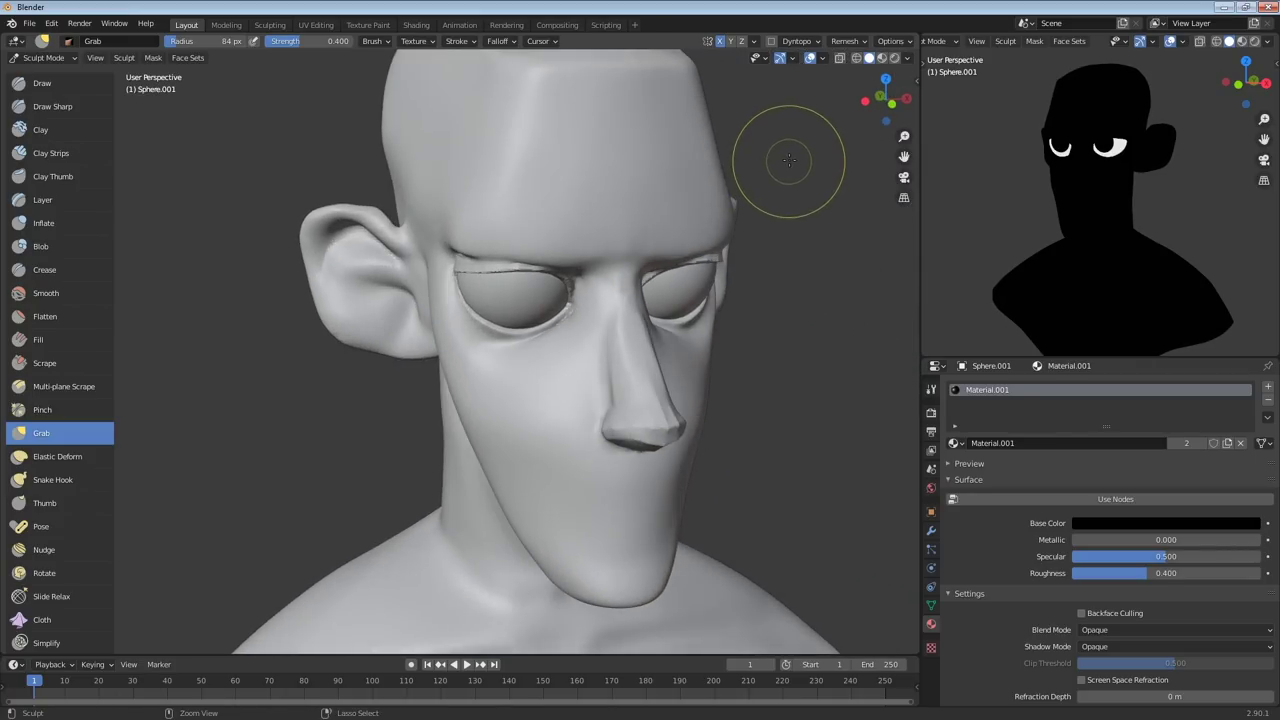
{"action": "middle_click_drag", "start_coordinate": [731, 200], "coordinate": [795, 125]}
{"action": "left_click", "coordinate": [51, 153]}
{"action": "key", "text": "f"}
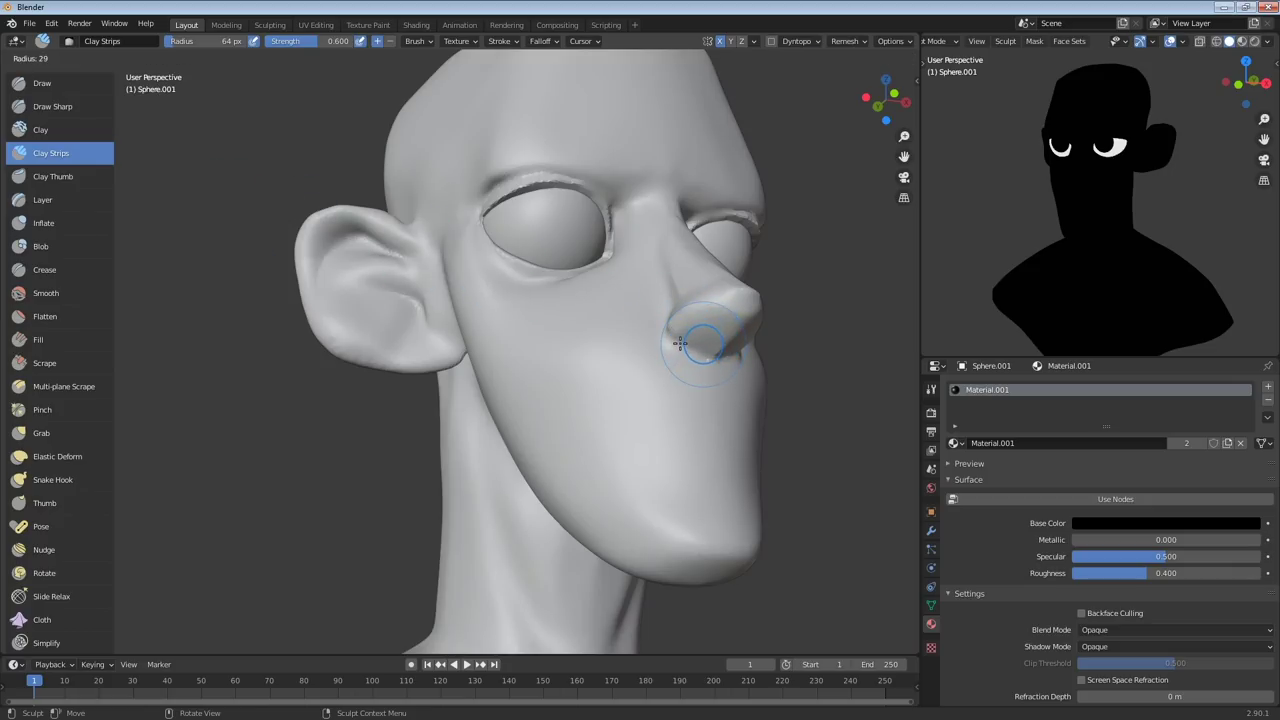
{"action": "left_click", "coordinate": [680, 343]}
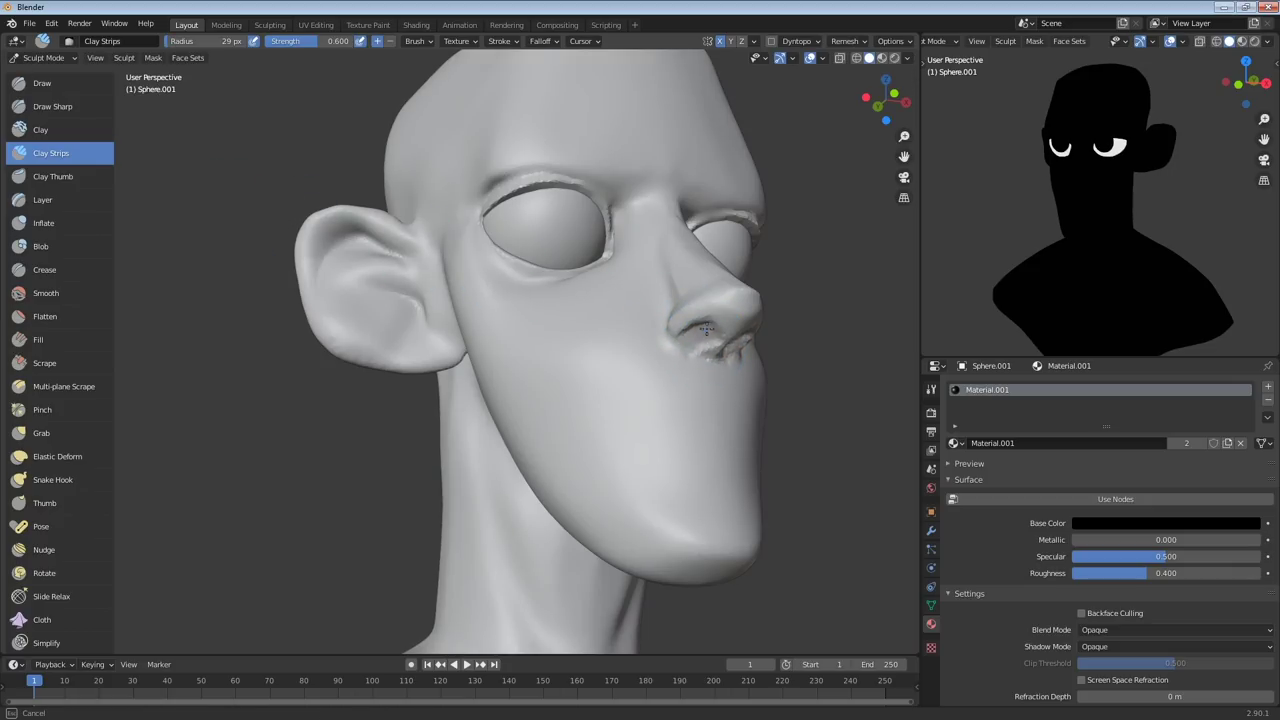
Adjust the shape of the nostrils and nose underside with Grab at a 34 px radius
{"action": "mouse_move", "coordinate": [700, 343]}
{"action": "middle_mouse_down"}
{"action": "mouse_move", "coordinate": [700, 357]}
{"action": "mouse_move", "coordinate": [761, 321]}
{"action": "mouse_move", "coordinate": [600, 320]}
{"action": "mouse_move", "coordinate": [731, 286]}
{"action": "mouse_move", "coordinate": [582, 323]}
{"action": "mouse_move", "coordinate": [528, 263]}
{"action": "mouse_move", "coordinate": [548, 179]}
{"action": "middle_mouse_up"}
{"action": "key", "text": "g"}
{"action": "key", "text": "f"}
{"action": "left_click", "coordinate": [560, 179]}
{"action": "left_click_drag", "start_coordinate": [538, 181], "coordinate": [530, 173]}
{"action": "middle_click_drag", "start_coordinate": [530, 173], "coordinate": [460, 235]}
{"action": "left_click_drag", "start_coordinate": [460, 234], "coordinate": [453, 223]}
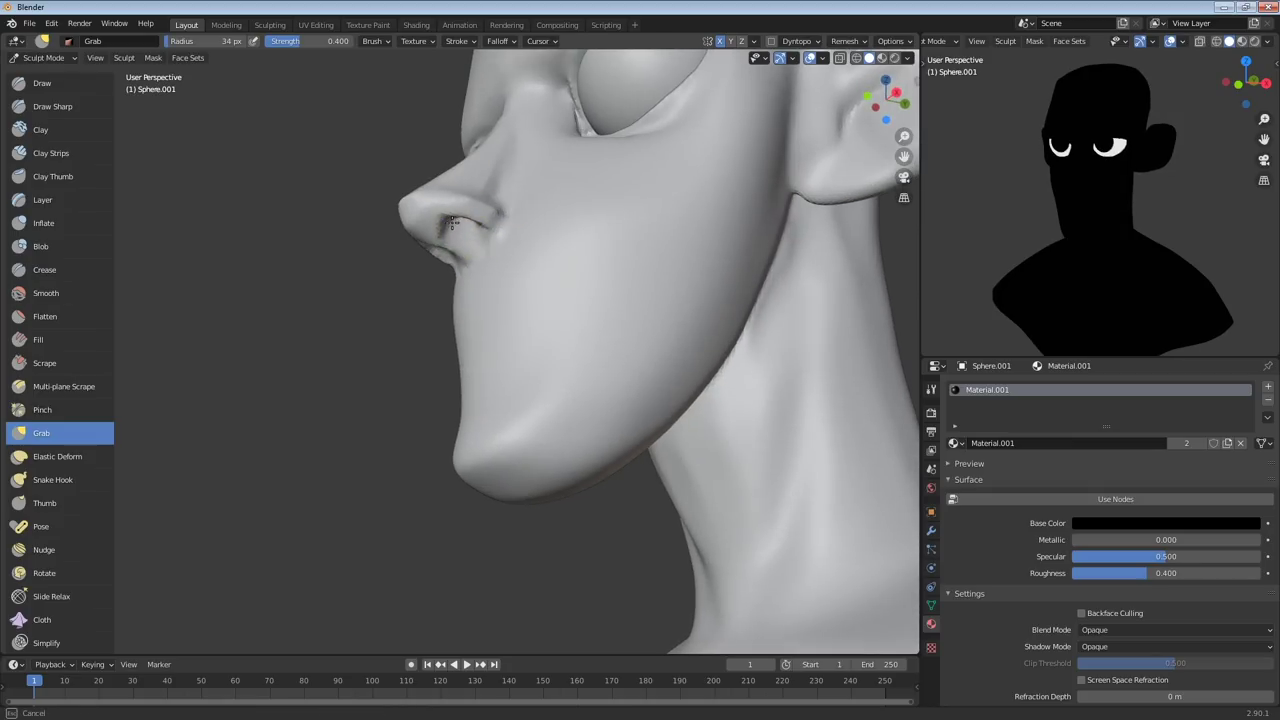
Define the creases around the nostril wings with Draw Sharp at a 34 px radius
{"action": "middle_click_drag", "start_coordinate": [452, 222], "coordinate": [676, 362]}
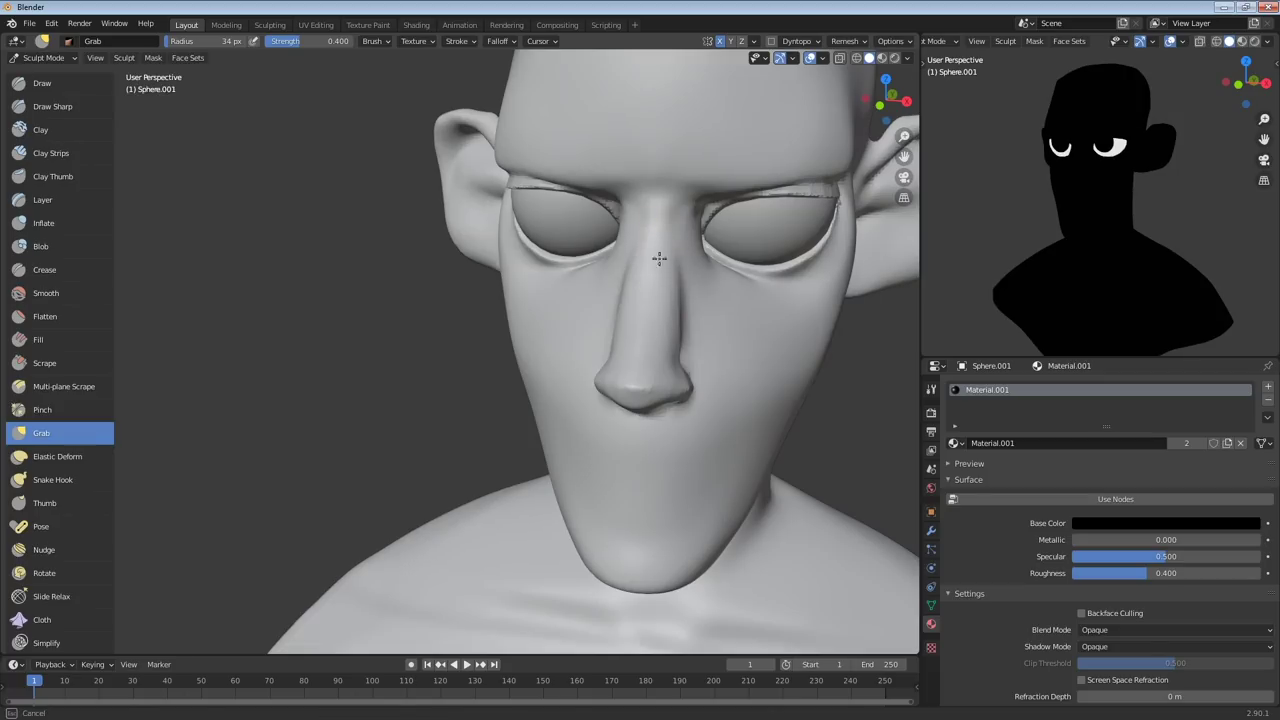
{"action": "middle_click_drag", "start_coordinate": [700, 320], "coordinate": [807, 333]}
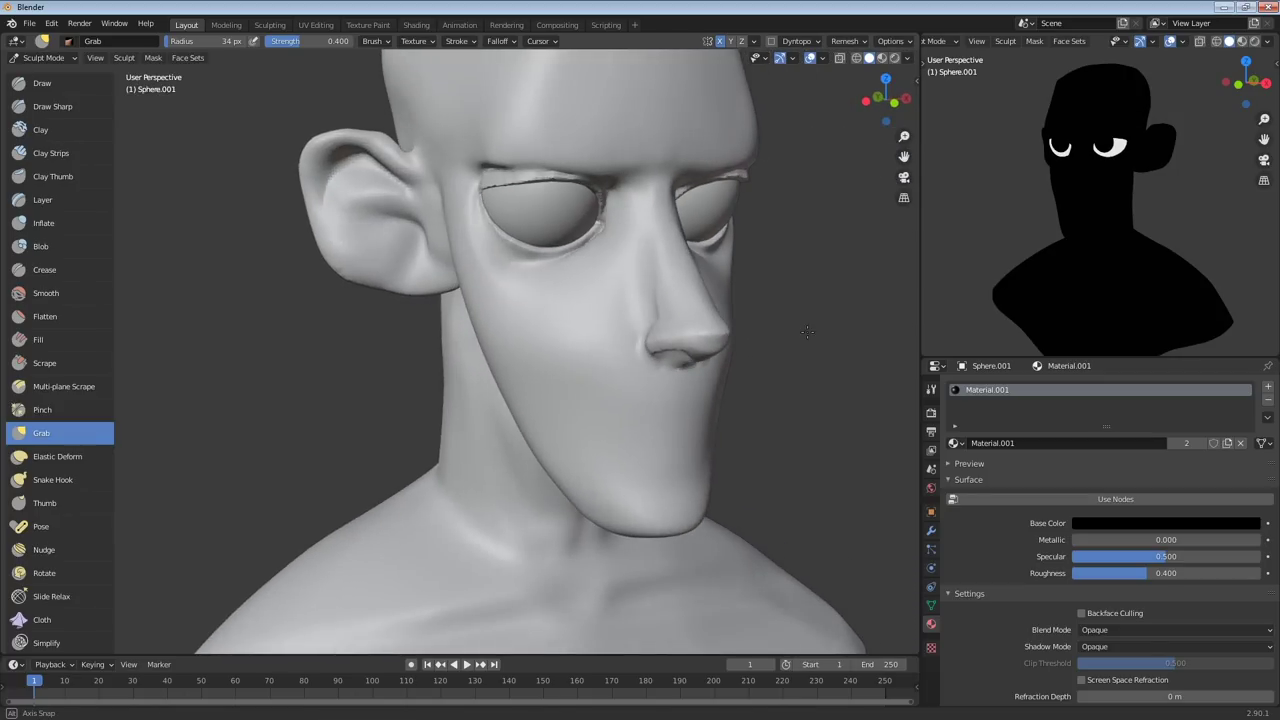
{"action": "left_click", "coordinate": [60, 106]}
{"action": "mouse_move", "coordinate": [660, 300]}
{"action": "middle_mouse_down"}
{"action": "mouse_move", "coordinate": [674, 303]}
{"action": "mouse_move", "coordinate": [624, 327]}
{"action": "middle_mouse_up"}
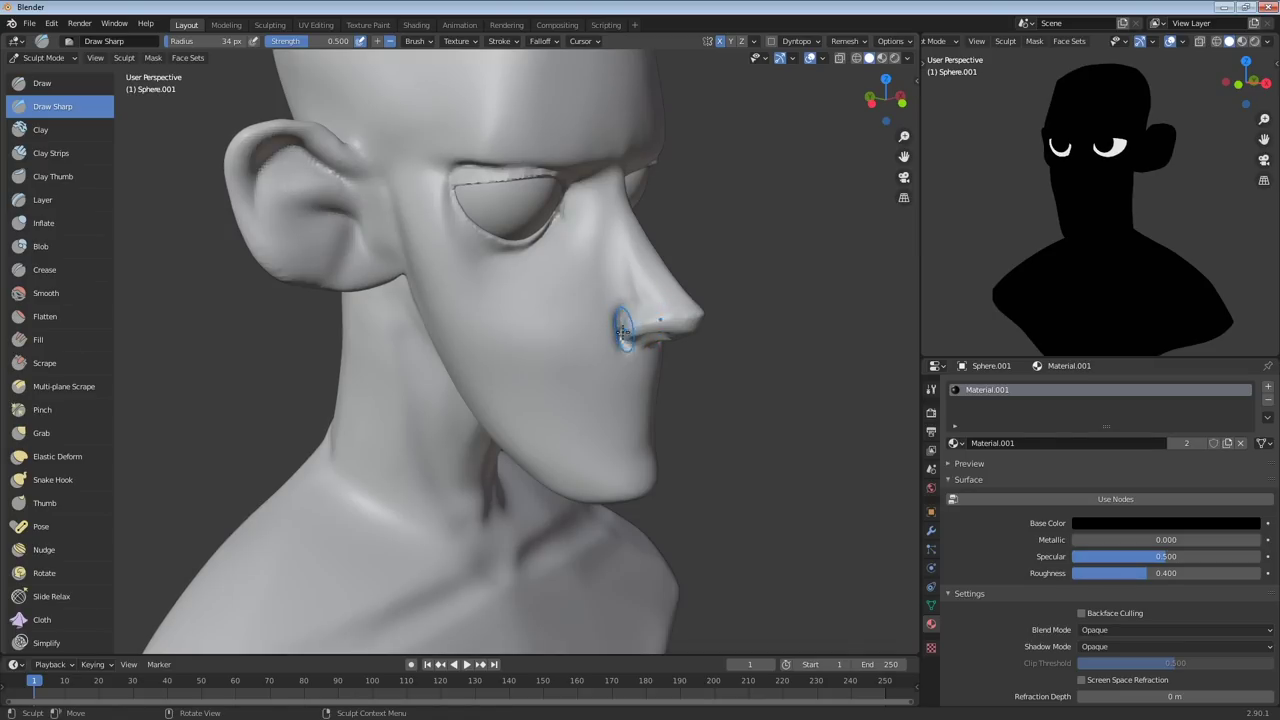
{"action": "middle_click_drag", "start_coordinate": [629, 349], "coordinate": [656, 362]}
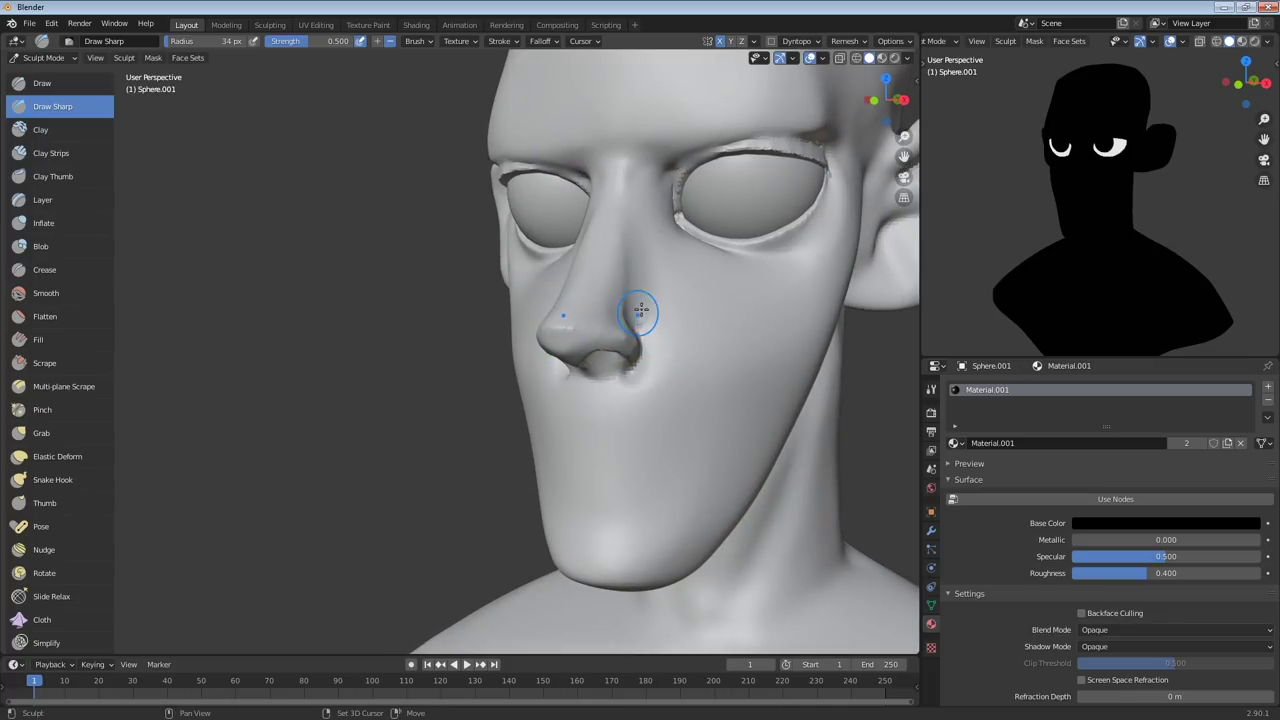
{"action": "mouse_move", "coordinate": [636, 386]}
{"action": "middle_mouse_down"}
{"action": "mouse_move", "coordinate": [706, 309]}
{"action": "mouse_move", "coordinate": [690, 260]}
{"action": "middle_mouse_up"}
Refine the septum and nostril openings under the nose using Clay Strips at a 34 px radius
{"action": "left_click", "coordinate": [50, 153]}
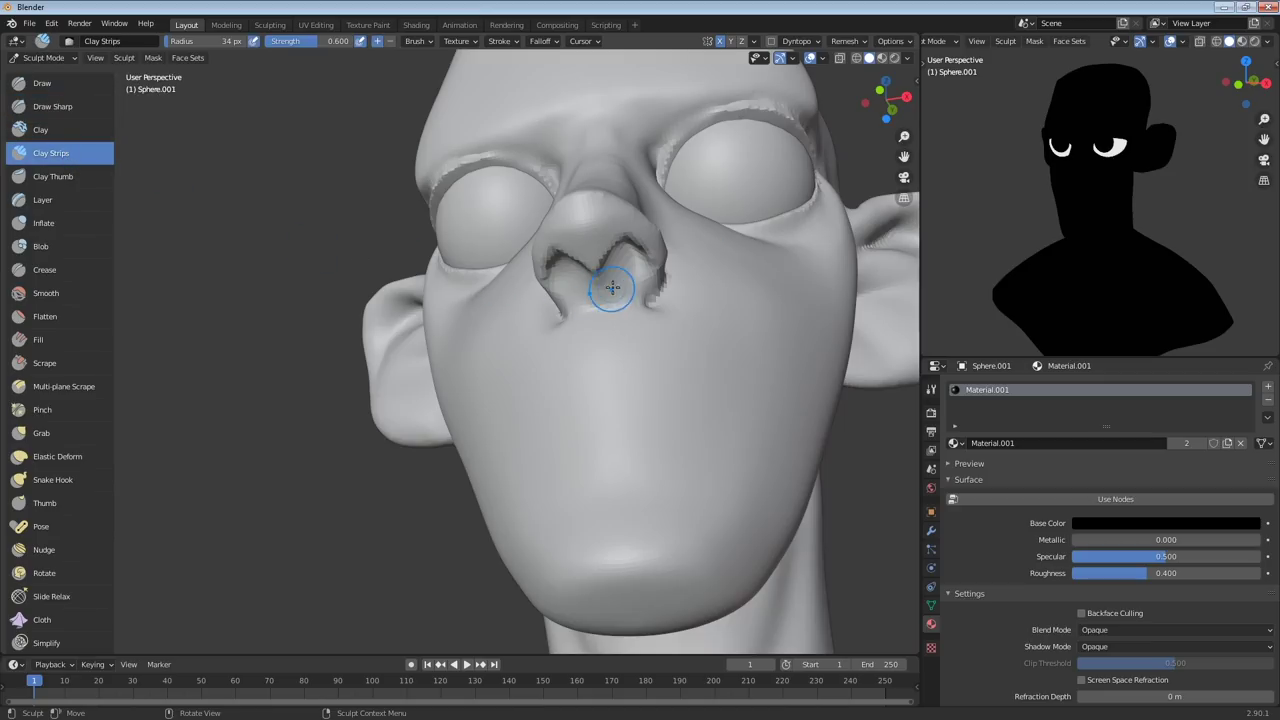
{"action": "mouse_move", "coordinate": [604, 278]}
{"action": "left_mouse_down"}
{"action": "mouse_move", "coordinate": [588, 287]}
{"action": "mouse_move", "coordinate": [619, 274]}
{"action": "mouse_move", "coordinate": [628, 290]}
{"action": "left_mouse_up"}
{"action": "mouse_move", "coordinate": [632, 300]}
{"action": "middle_mouse_down"}
{"action": "mouse_move", "coordinate": [700, 364]}
{"action": "mouse_move", "coordinate": [798, 385]}
{"action": "middle_mouse_up"}
{"action": "left_click_drag", "start_coordinate": [670, 384], "coordinate": [698, 373]}
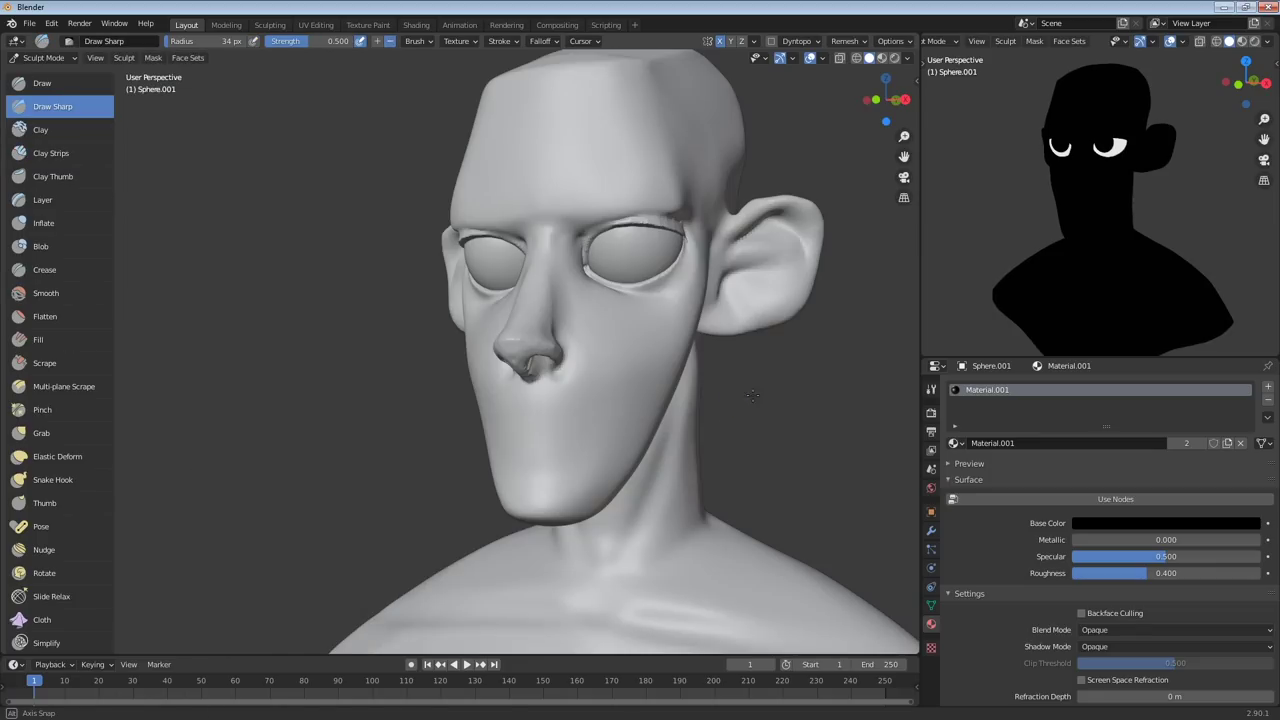
Carve a horizontal mouth line across the face below the nose using Draw Sharp at a 34 px radius
{"action": "middle_click_drag", "start_coordinate": [752, 396], "coordinate": [713, 404]}
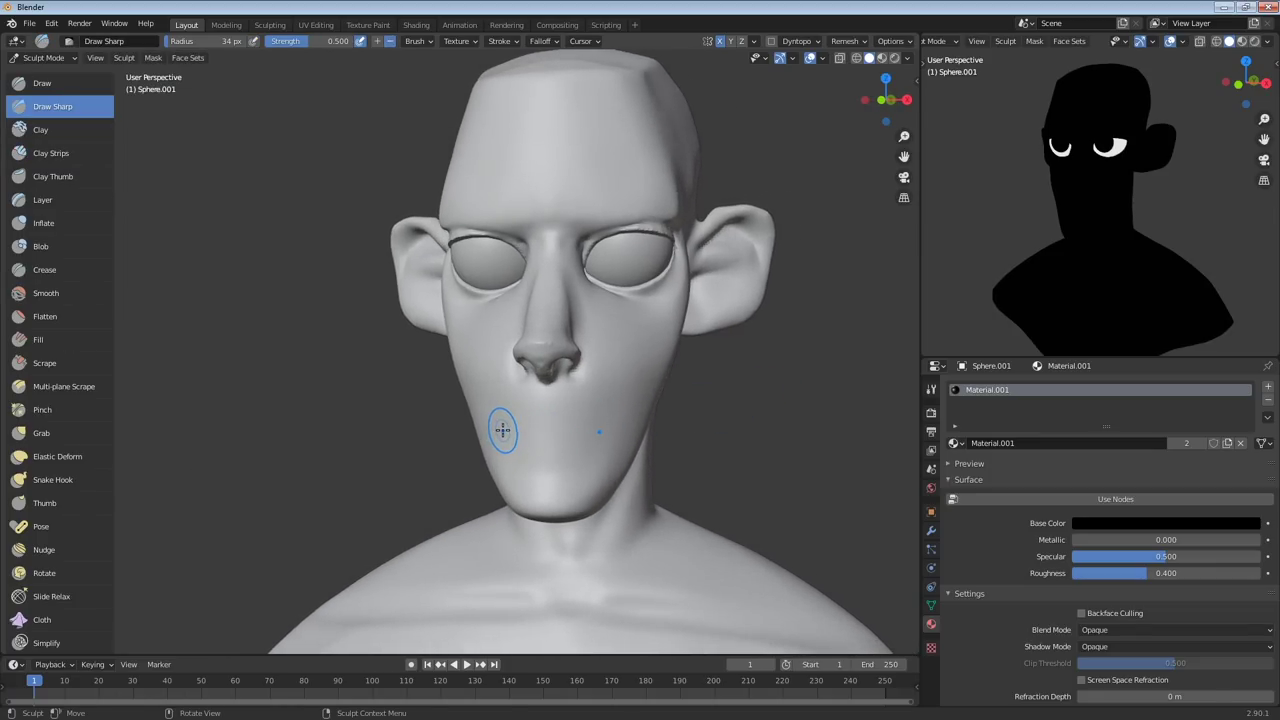
{"action": "left_click_drag", "start_coordinate": [503, 430], "coordinate": [645, 430]}
{"action": "middle_click_drag", "start_coordinate": [644, 430], "coordinate": [552, 427]}
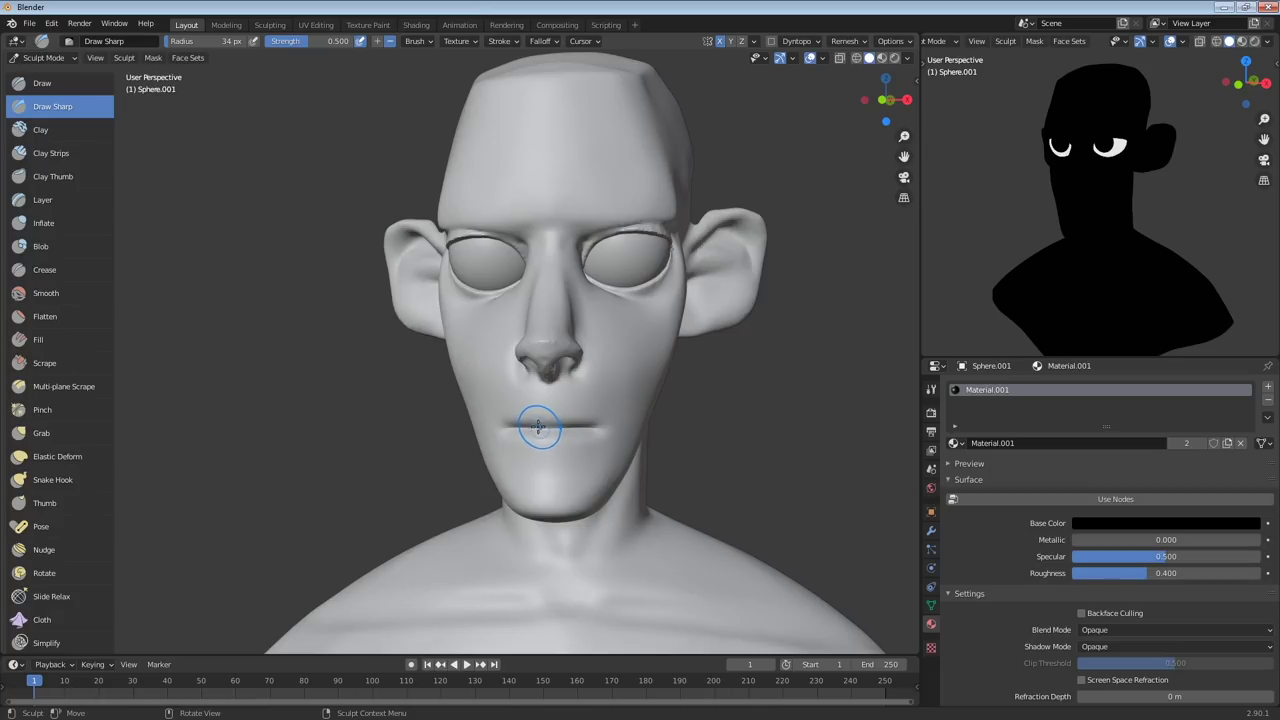
Define the lower lip with normal and inverted Draw Sharp strokes at a 34 px radius, and undo the crease across the cheek
{"action": "mouse_move", "coordinate": [549, 458]}
{"action": "left_mouse_down"}
{"action": "mouse_move", "coordinate": [573, 457]}
{"action": "mouse_move", "coordinate": [541, 460]}
{"action": "mouse_move", "coordinate": [560, 455]}
{"action": "left_mouse_up"}
{"action": "mouse_move", "coordinate": [556, 455]}
{"action": "middle_mouse_down"}
{"action": "mouse_move", "coordinate": [640, 452]}
{"action": "mouse_move", "coordinate": [550, 468]}
{"action": "mouse_move", "coordinate": [640, 458]}
{"action": "mouse_move", "coordinate": [523, 434]}
{"action": "middle_mouse_up"}
{"action": "key", "text": "ctrl"}
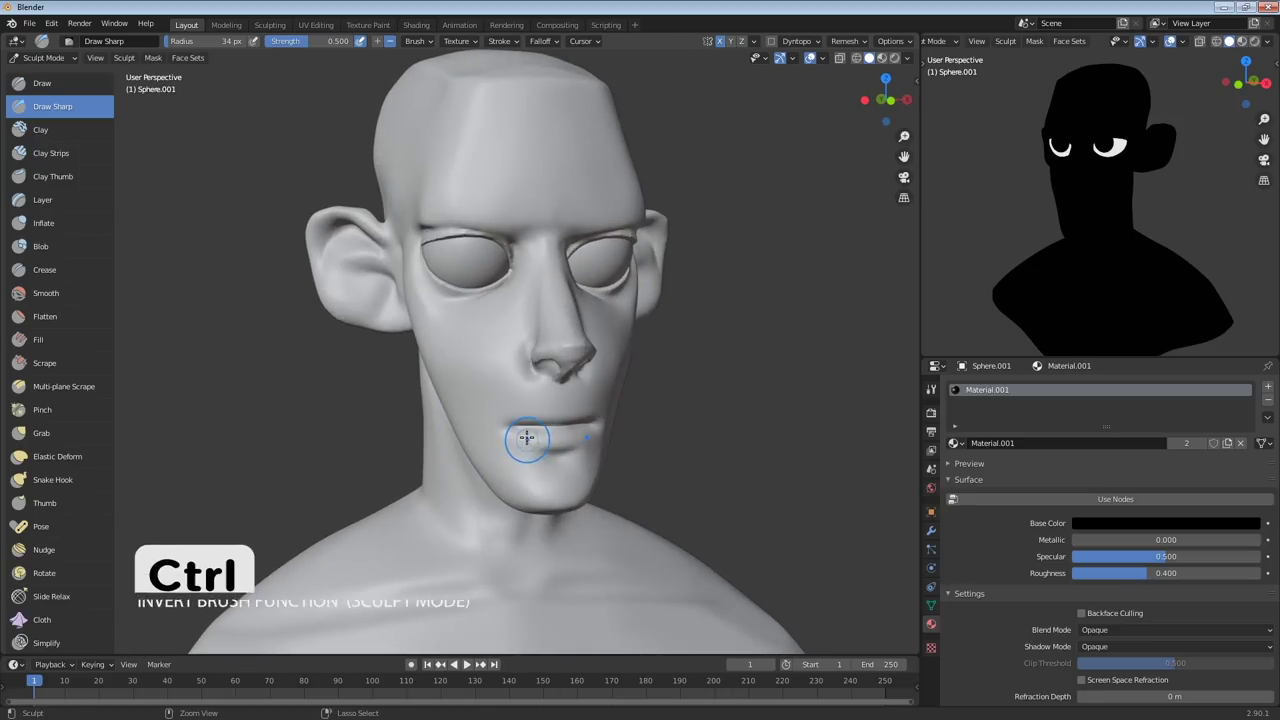
{"action": "left_click_drag", "start_coordinate": [517, 428], "coordinate": [546, 440], "text": "ctrl"}
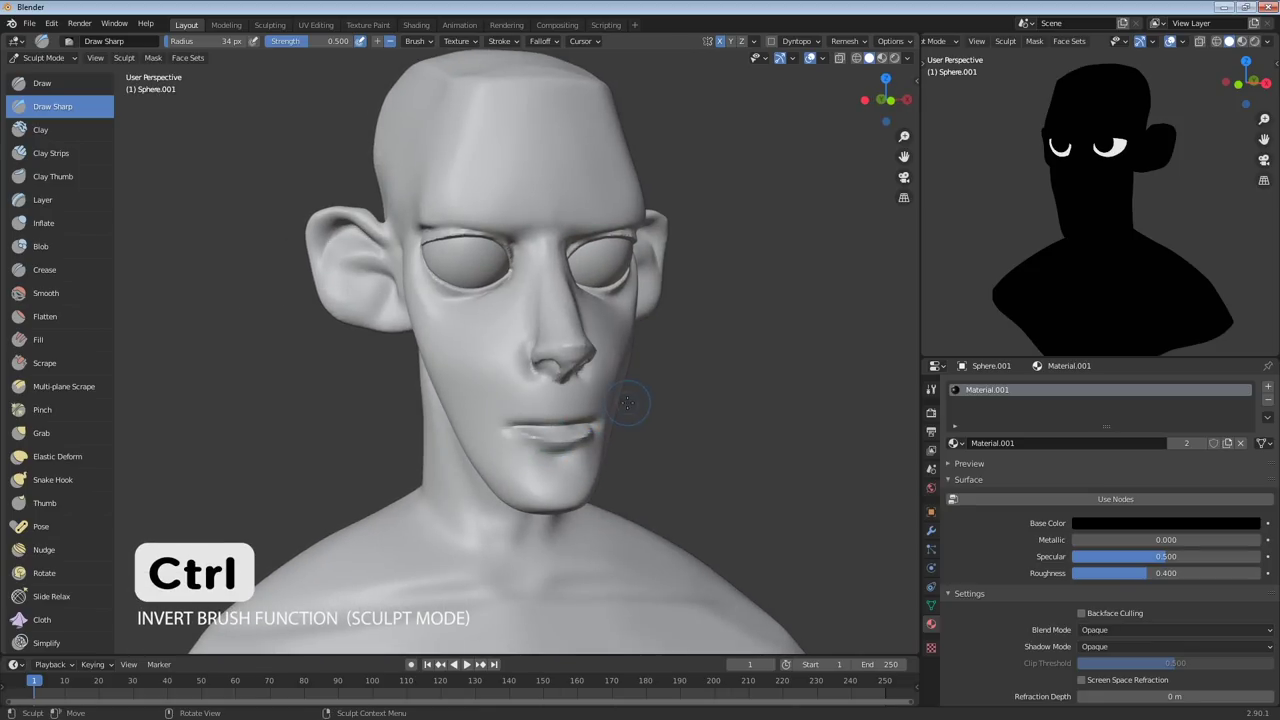
{"action": "middle_click_drag", "start_coordinate": [627, 402], "coordinate": [571, 400]}
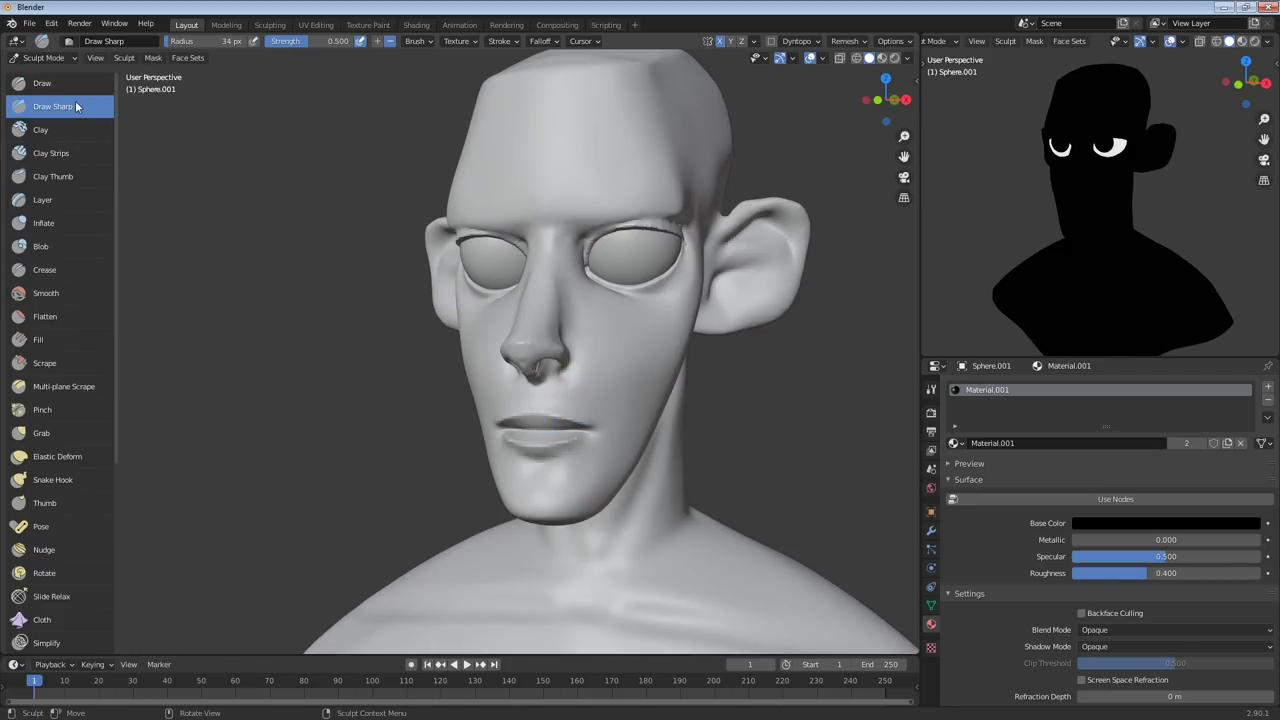
{"action": "mouse_move", "coordinate": [606, 309]}
{"action": "middle_mouse_down"}
{"action": "mouse_move", "coordinate": [614, 351]}
{"action": "mouse_move", "coordinate": [659, 321]}
{"action": "middle_mouse_up"}
{"action": "key", "text": "ctrl+z"}
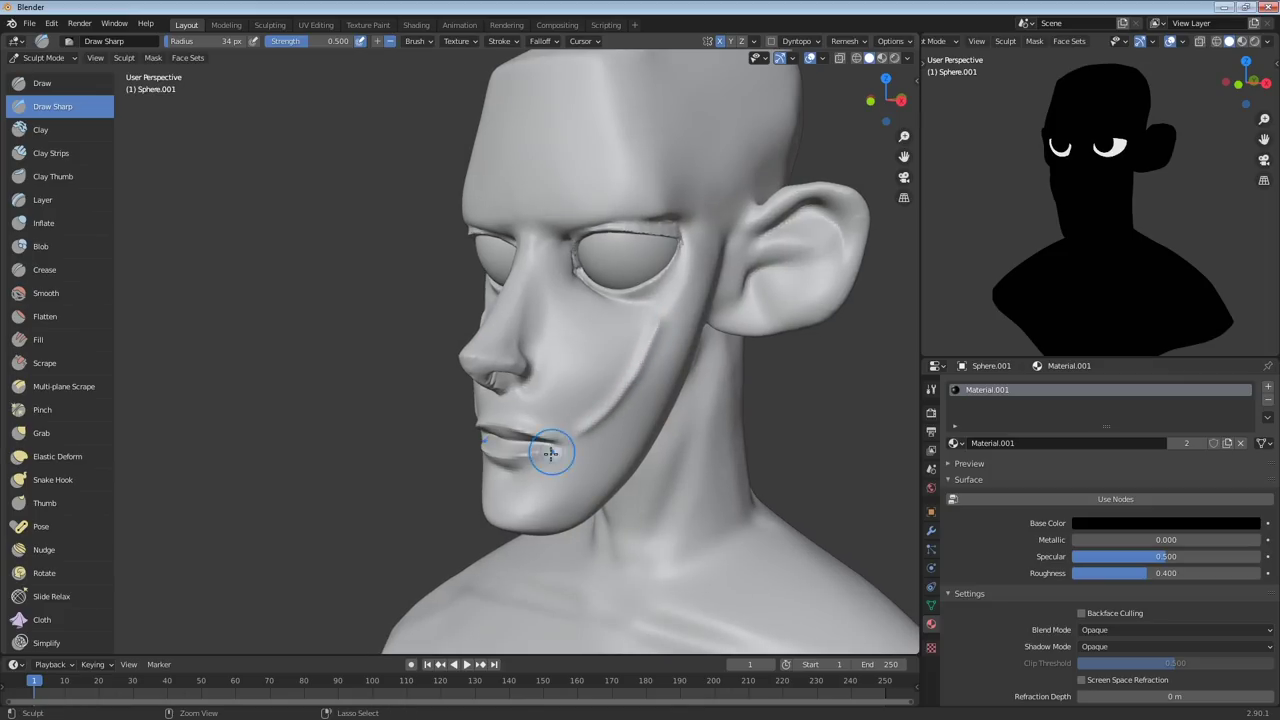
Adjust the profile of the mouth and lips in side view using Grab at a 105 px radius
{"action": "mouse_move", "coordinate": [616, 399]}
{"action": "middle_mouse_down"}
{"action": "mouse_move", "coordinate": [726, 352]}
{"action": "mouse_move", "coordinate": [663, 306]}
{"action": "mouse_move", "coordinate": [632, 362]}
{"action": "mouse_move", "coordinate": [637, 407]}
{"action": "mouse_move", "coordinate": [614, 395]}
{"action": "mouse_move", "coordinate": [605, 337]}
{"action": "mouse_move", "coordinate": [599, 386]}
{"action": "mouse_move", "coordinate": [670, 417]}
{"action": "mouse_move", "coordinate": [549, 410]}
{"action": "mouse_move", "coordinate": [481, 373]}
{"action": "middle_mouse_up"}
{"action": "key", "text": "g"}
{"action": "key", "text": "f"}
{"action": "left_click", "coordinate": [703, 397]}
{"action": "key", "text": "f"}
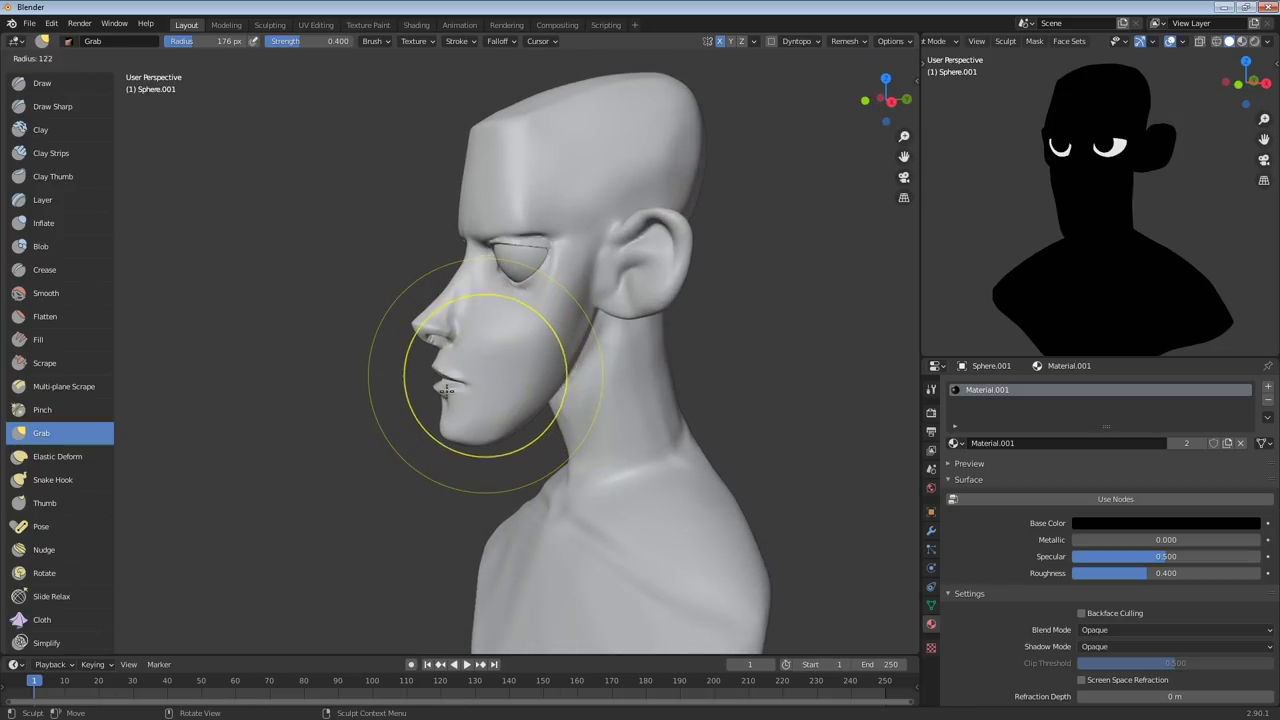
{"action": "left_click", "coordinate": [445, 390]}
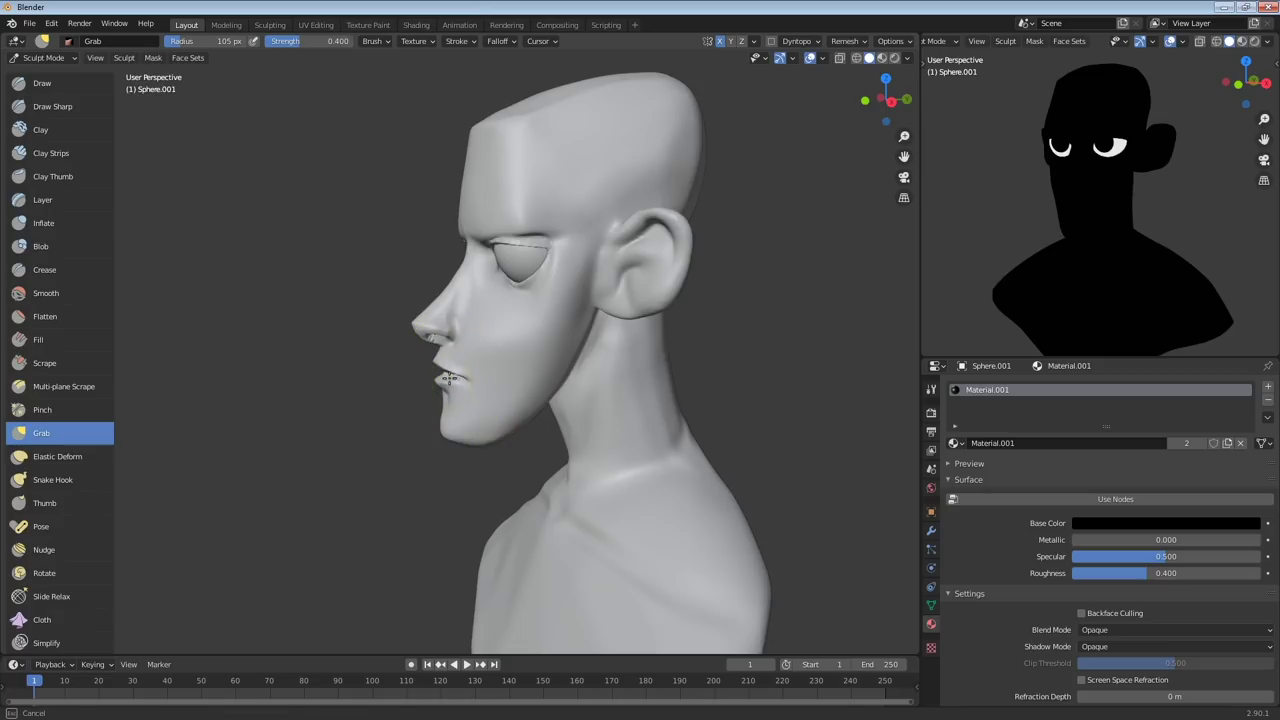
{"action": "mouse_move", "coordinate": [465, 377]}
{"action": "middle_mouse_down"}
{"action": "mouse_move", "coordinate": [585, 365]}
{"action": "mouse_move", "coordinate": [548, 369]}
{"action": "mouse_move", "coordinate": [471, 343]}
{"action": "mouse_move", "coordinate": [440, 372]}
{"action": "mouse_move", "coordinate": [563, 337]}
{"action": "mouse_move", "coordinate": [571, 243]}
{"action": "mouse_move", "coordinate": [563, 344]}
{"action": "mouse_move", "coordinate": [530, 350]}
{"action": "mouse_move", "coordinate": [503, 381]}
{"action": "mouse_move", "coordinate": [414, 371]}
{"action": "mouse_move", "coordinate": [577, 300]}
{"action": "mouse_move", "coordinate": [568, 336]}
{"action": "mouse_move", "coordinate": [546, 334]}
{"action": "middle_mouse_up"}
Reshape the upper rim and outer edge of the ears using Grab at a 67 px radius
{"action": "key", "text": "f"}
{"action": "left_click", "coordinate": [768, 226]}
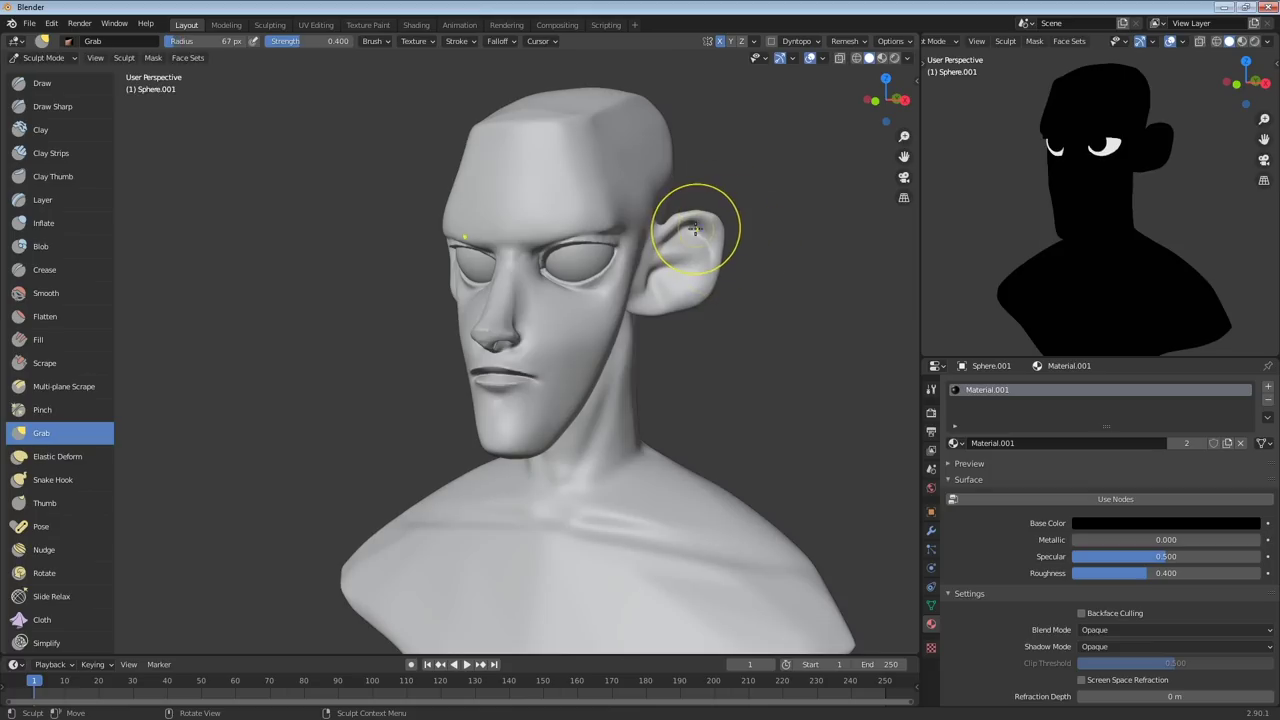
{"action": "left_click_drag", "start_coordinate": [696, 224], "coordinate": [693, 216]}
{"action": "left_click", "coordinate": [693, 218]}
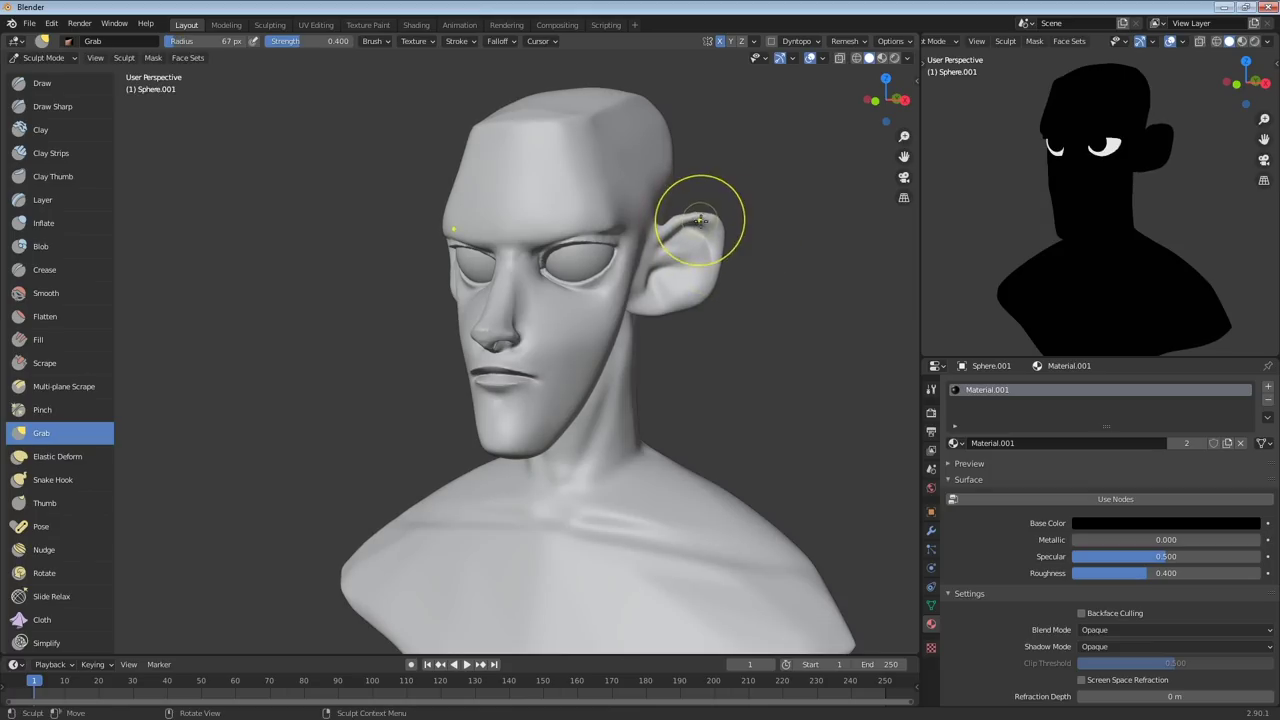
{"action": "left_click_drag", "start_coordinate": [693, 222], "coordinate": [692, 217]}
{"action": "left_click_drag", "start_coordinate": [692, 222], "coordinate": [689, 214]}
{"action": "mouse_move", "coordinate": [689, 214]}
{"action": "left_mouse_down"}
{"action": "mouse_move", "coordinate": [735, 245]}
{"action": "mouse_move", "coordinate": [715, 261]}
{"action": "mouse_move", "coordinate": [713, 246]}
{"action": "left_mouse_up"}
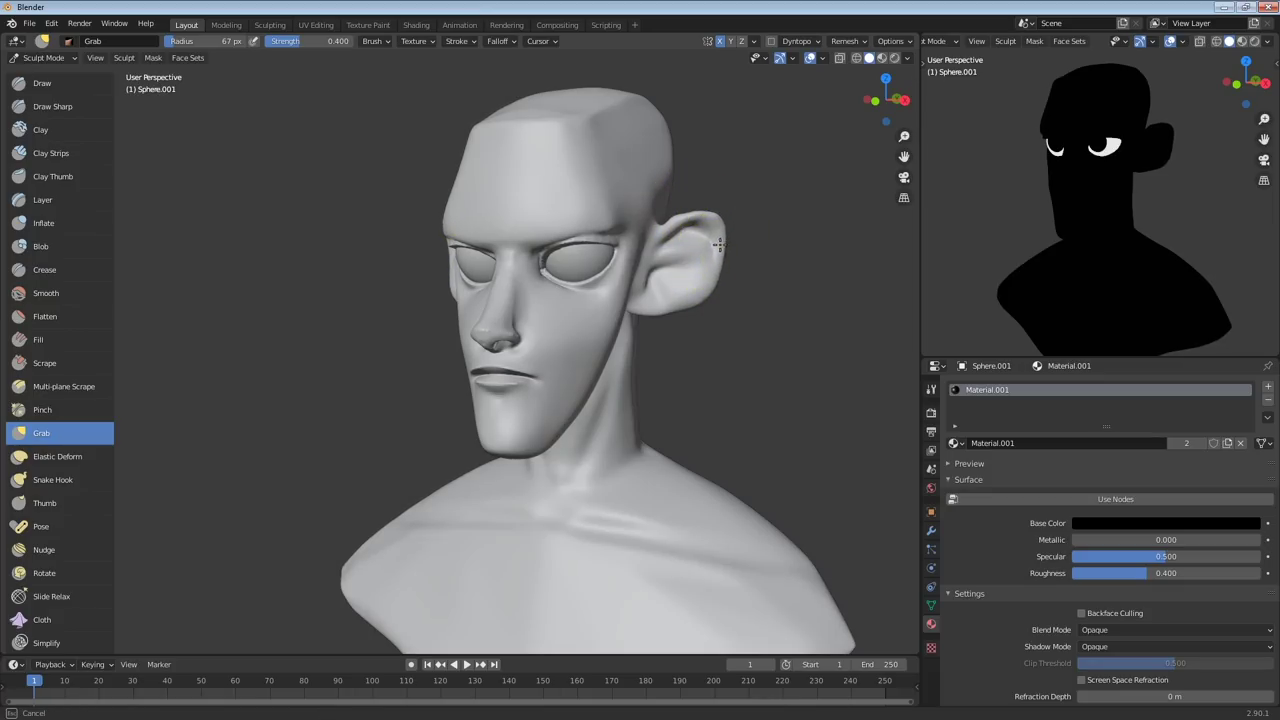
{"action": "mouse_move", "coordinate": [712, 246]}
{"action": "middle_mouse_down"}
{"action": "mouse_move", "coordinate": [704, 224]}
{"action": "mouse_move", "coordinate": [771, 241]}
{"action": "middle_mouse_up"}
{"action": "key", "text": "f"}
{"action": "left_click", "coordinate": [694, 223]}
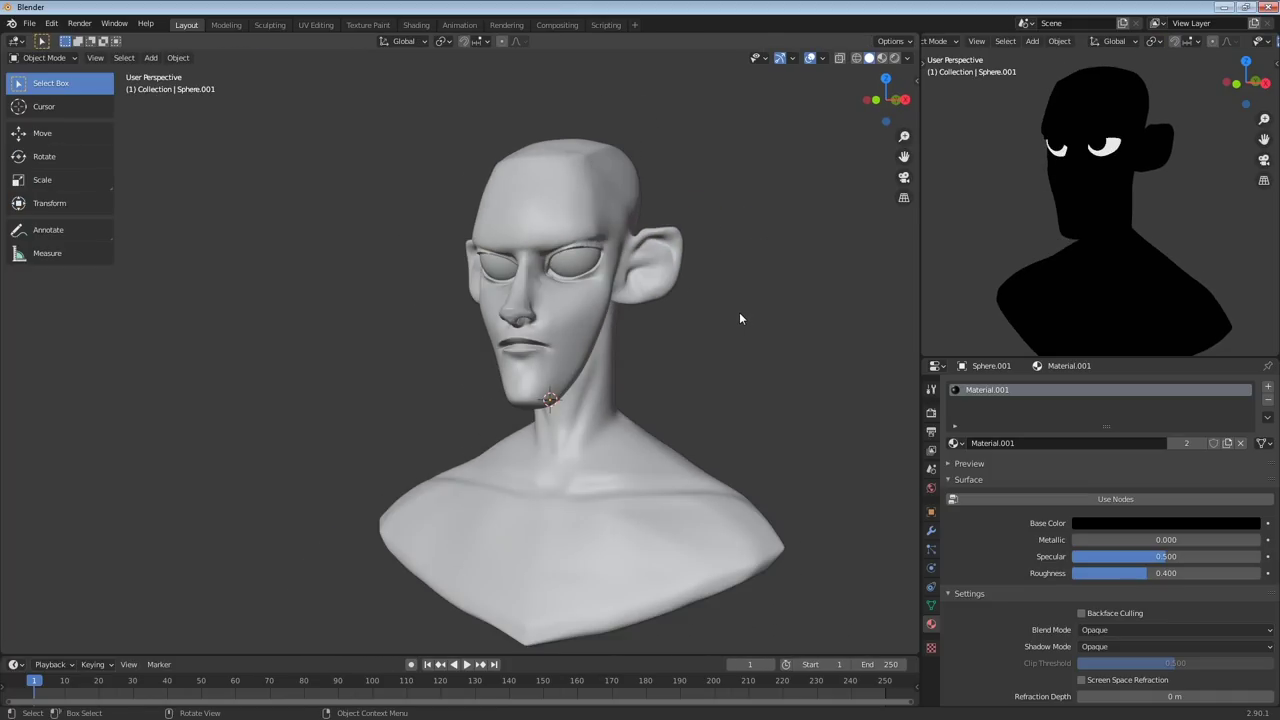
Add a UV sphere for the hair in Object Mode and raise it about 1.5 m along Z onto the head
{"action": "key", "text": "shift+a"}
{"action": "mouse_move", "coordinate": [745, 313]}
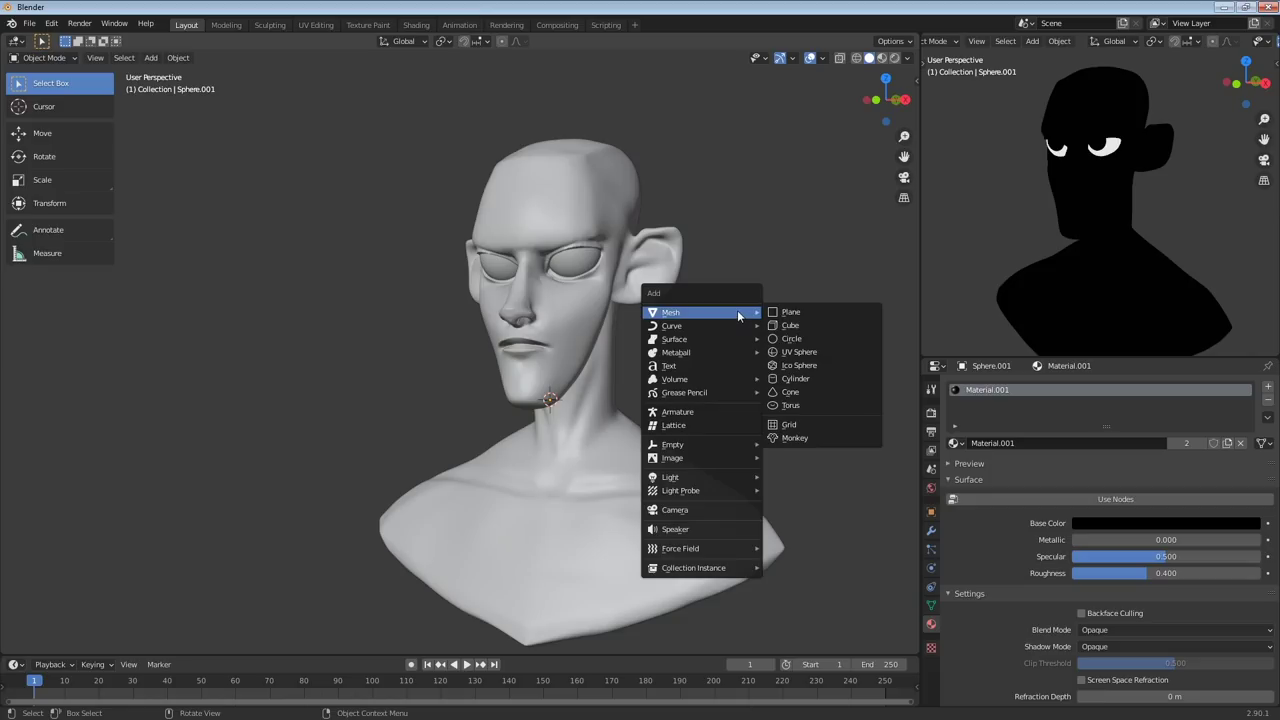
{"action": "left_click", "coordinate": [821, 356]}
{"action": "middle_click_drag", "start_coordinate": [821, 356], "coordinate": [626, 379]}
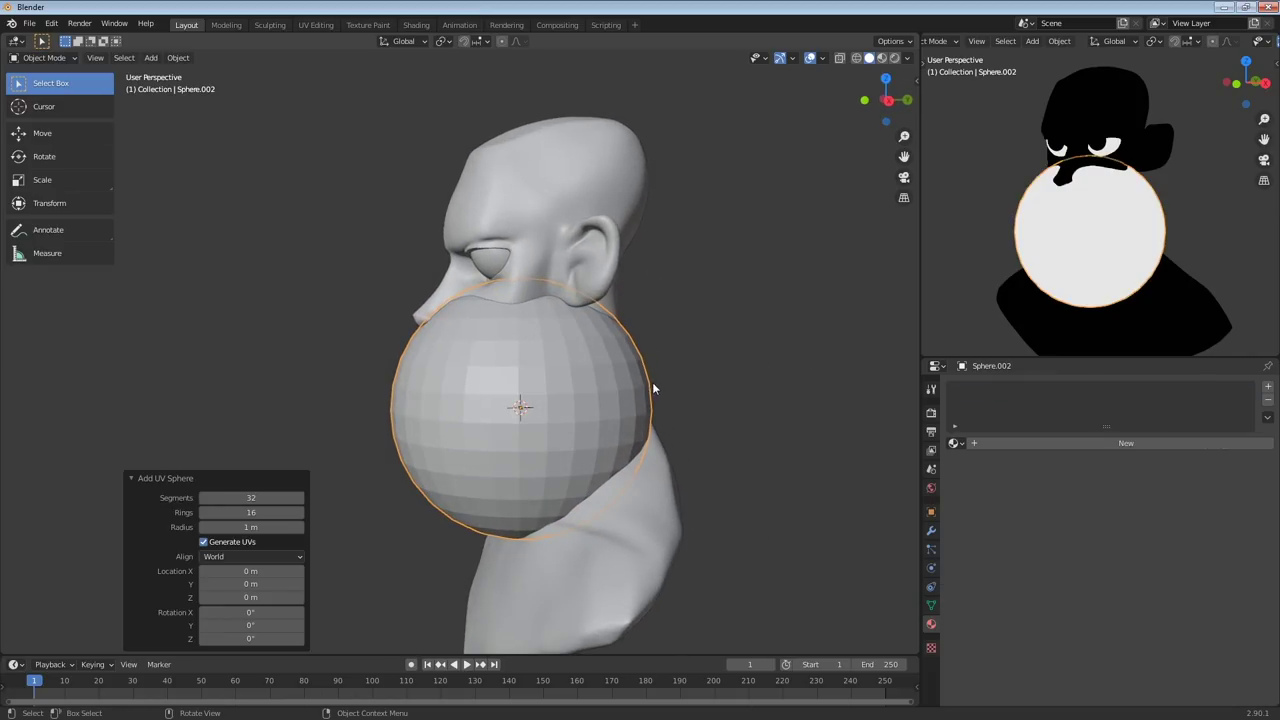
{"action": "key", "text": "g"}
{"action": "key", "text": "z"}
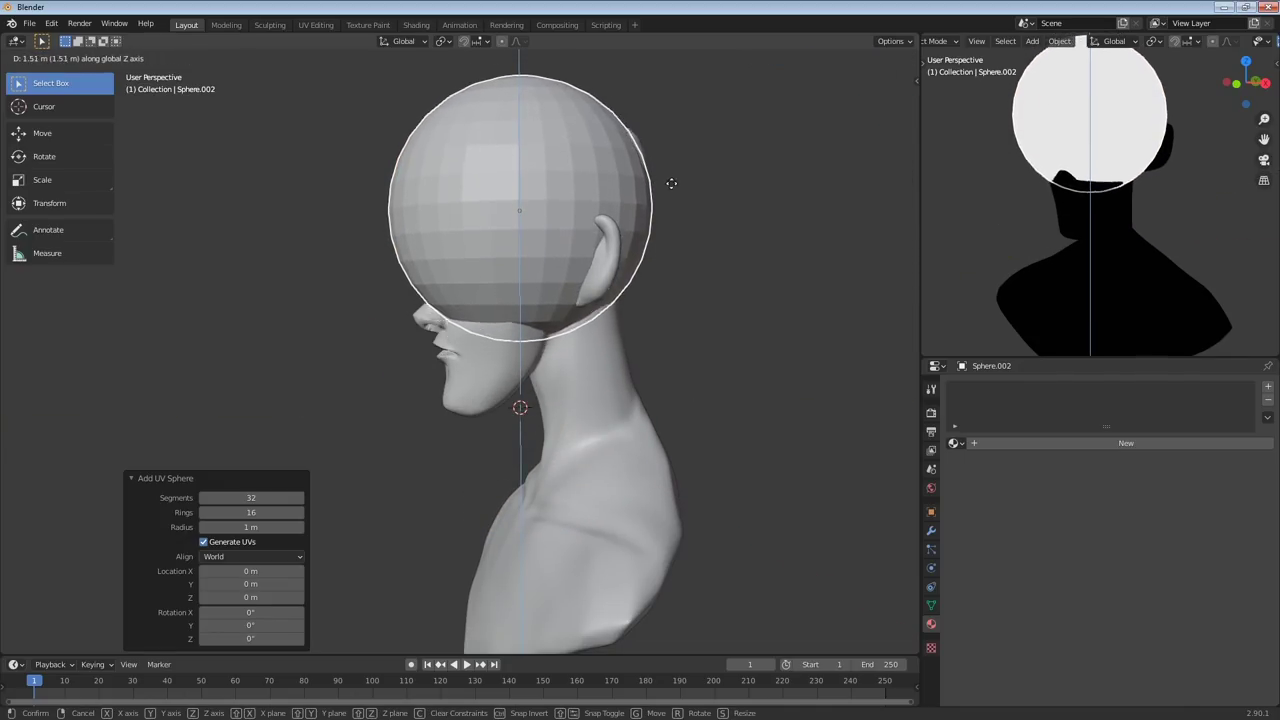
{"action": "left_click", "coordinate": [671, 186]}
Shift the hair sphere along Y toward the back of the head and apply its transform
{"action": "key", "text": "g"}
{"action": "key", "text": "y"}
{"action": "middle_click_drag", "start_coordinate": [671, 186], "coordinate": [716, 333]}
{"action": "left_click", "coordinate": [724, 235]}
{"action": "key", "text": "ctrl+a"}
{"action": "left_click", "coordinate": [817, 260]}
Scale the hair sphere down to skull size, reposition it over the crown, and apply its location, rotation and scale
{"action": "key", "text": "s"}
{"action": "left_click", "coordinate": [740, 300]}
{"action": "key", "text": "g"}
{"action": "key", "text": "z"}
{"action": "left_click", "coordinate": [688, 279]}
{"action": "key", "text": "g"}
{"action": "left_click", "coordinate": [691, 295]}
{"action": "key", "text": "ctrl+a"}
{"action": "left_click", "coordinate": [708, 335]}
Sculpt the top and back of the hair sphere to follow the skull using Grab at a 184 px radius
{"action": "key", "text": "ctrl+Tab"}
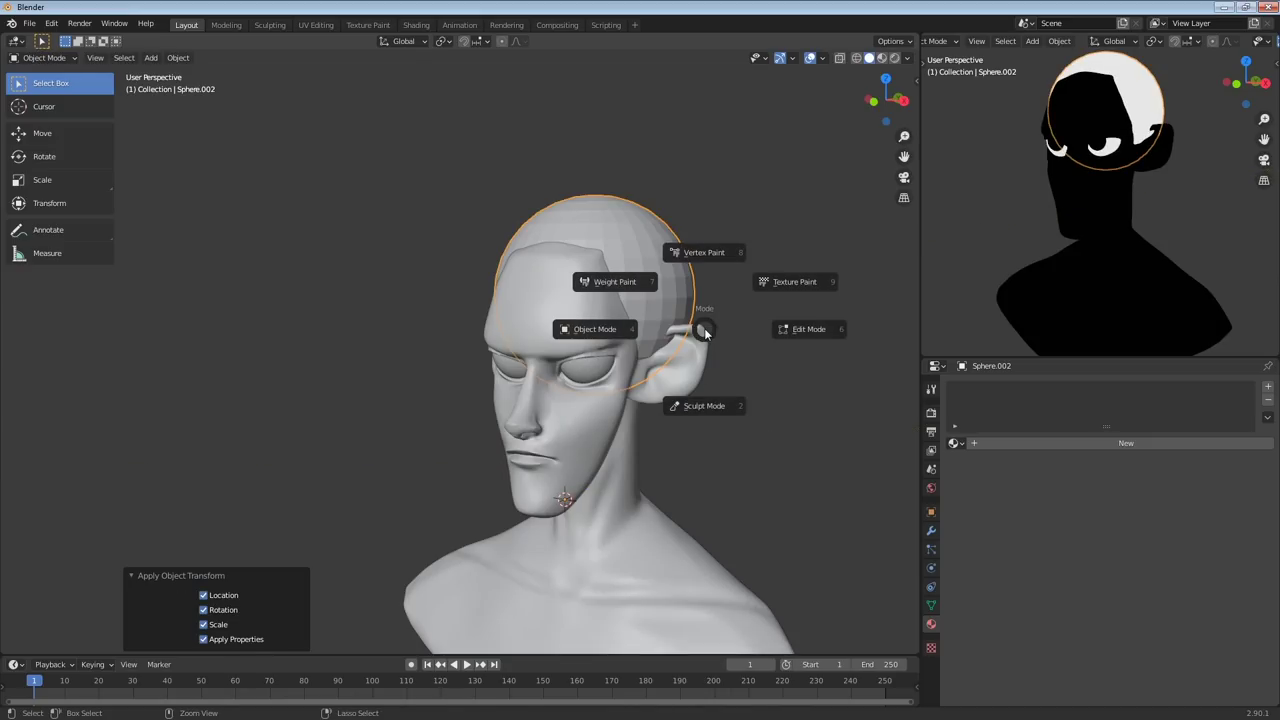
{"action": "left_click", "coordinate": [705, 400]}
{"action": "middle_click_drag", "start_coordinate": [721, 329], "coordinate": [650, 335]}
{"action": "key", "text": "f"}
{"action": "left_click", "coordinate": [610, 225]}
{"action": "left_click_drag", "start_coordinate": [588, 218], "coordinate": [591, 260]}
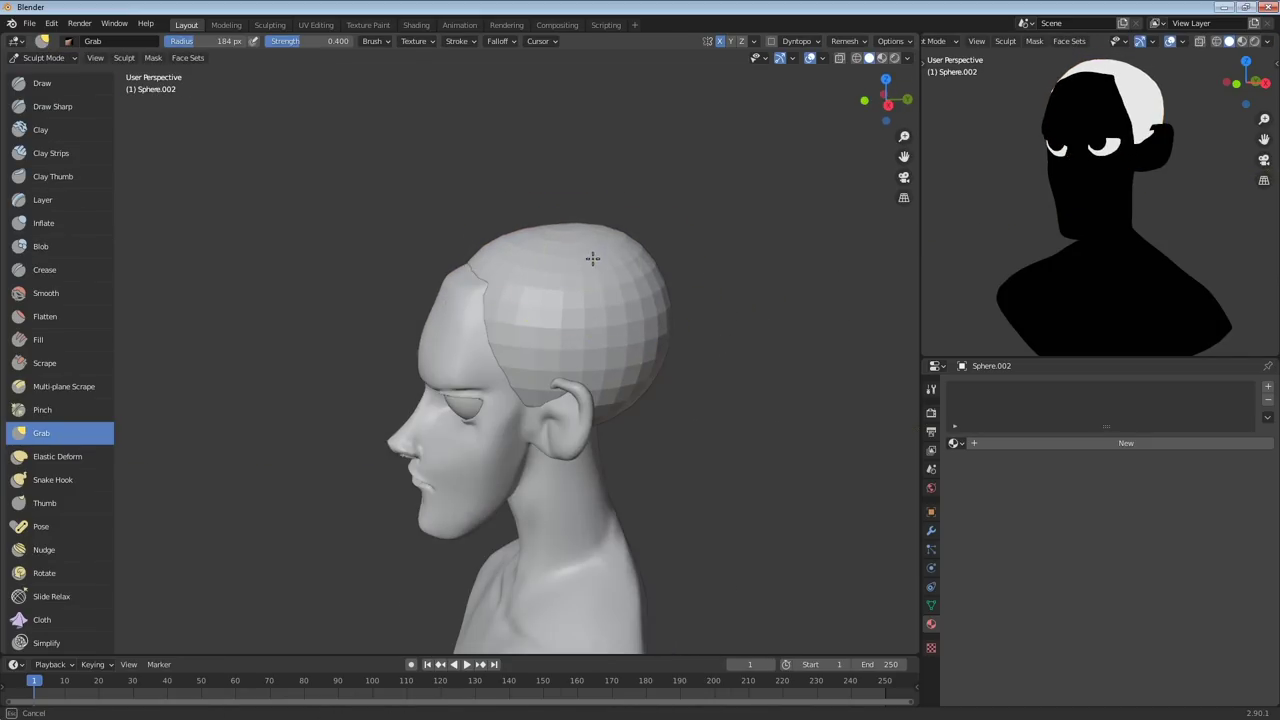
{"action": "middle_click_drag", "start_coordinate": [650, 312], "coordinate": [623, 289]}
{"action": "left_click_drag", "start_coordinate": [615, 335], "coordinate": [583, 355]}
{"action": "left_click_drag", "start_coordinate": [611, 288], "coordinate": [552, 290]}
{"action": "middle_click_drag", "start_coordinate": [696, 322], "coordinate": [703, 345]}
Round the back of the hair and extend its front over the forehead using Grab at a 247 px radius
{"action": "key", "text": "f"}
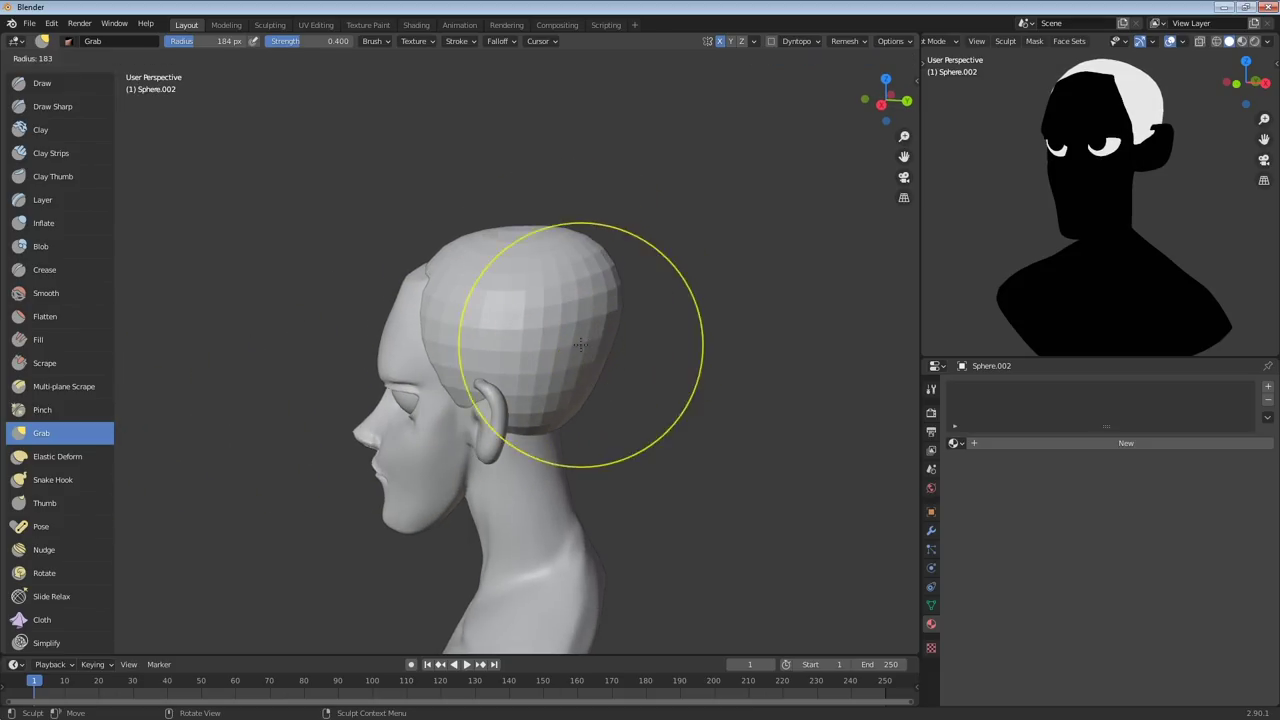
{"action": "left_click", "coordinate": [744, 345]}
{"action": "left_click_drag", "start_coordinate": [578, 297], "coordinate": [531, 362]}
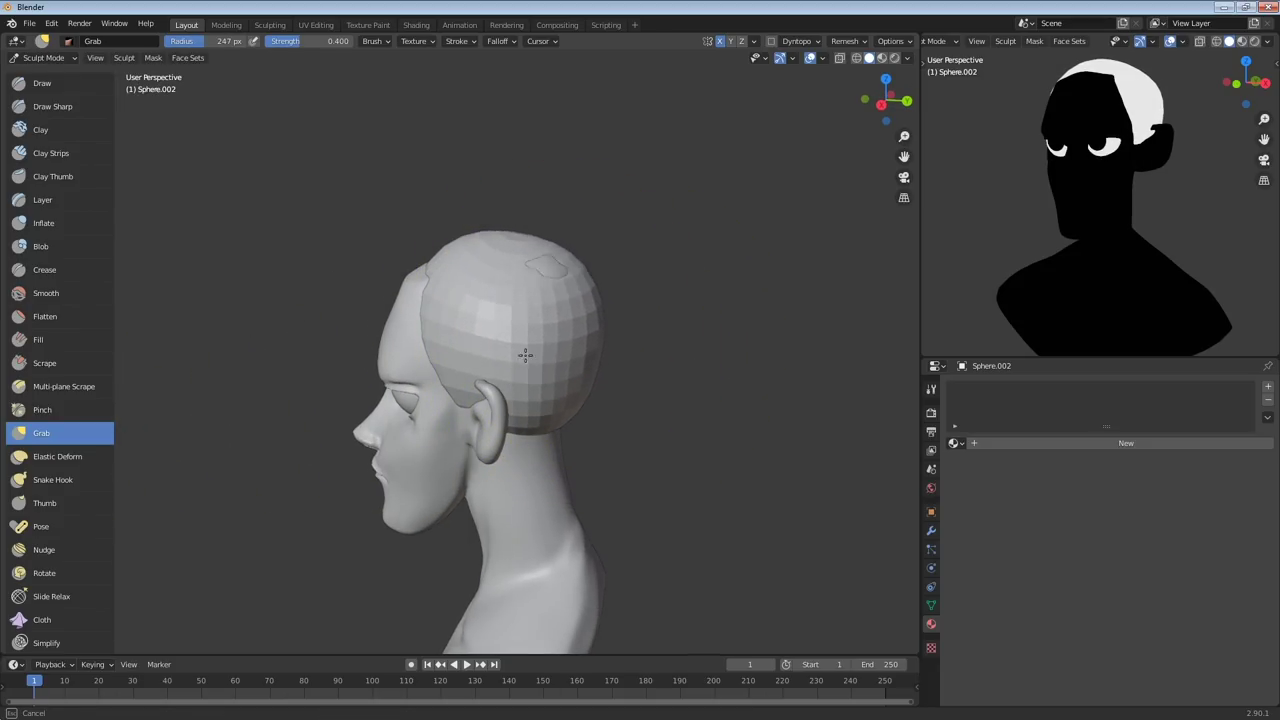
{"action": "mouse_move", "coordinate": [449, 263]}
{"action": "middle_mouse_down"}
{"action": "mouse_move", "coordinate": [514, 394]}
{"action": "mouse_move", "coordinate": [487, 457]}
{"action": "mouse_move", "coordinate": [486, 277]}
{"action": "middle_mouse_up"}
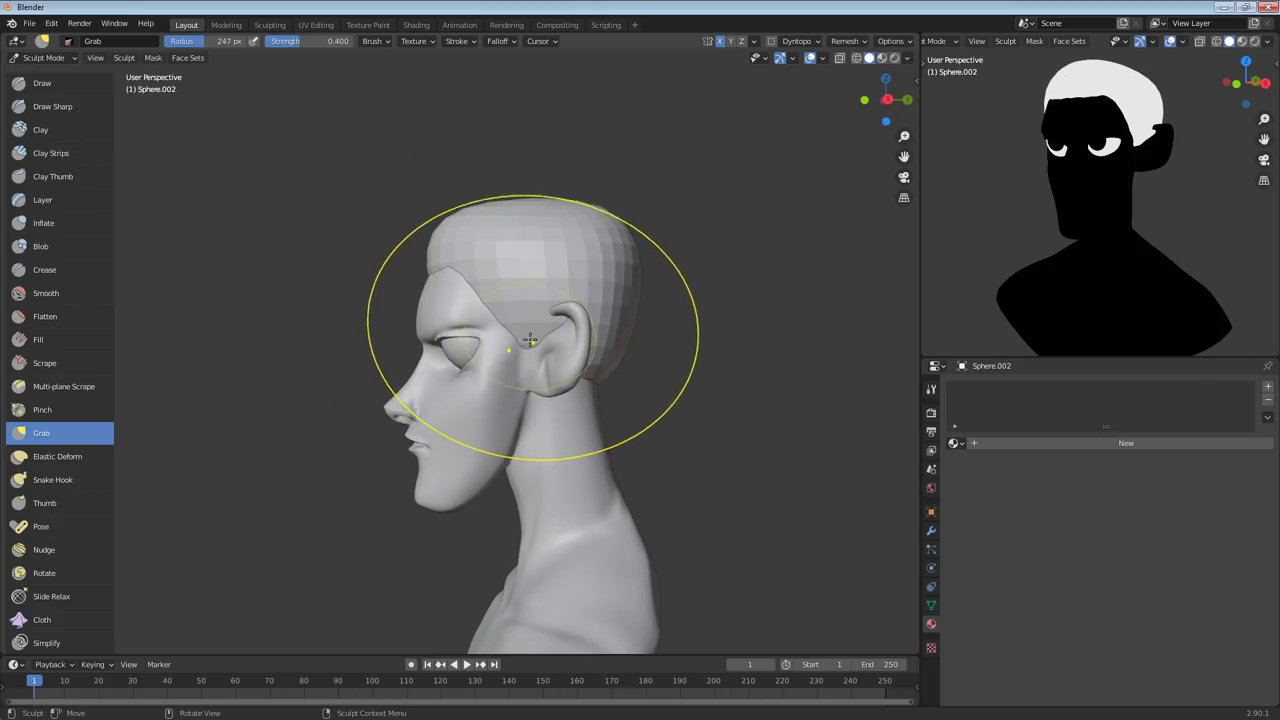
Pull the hairline down in front of the ears using Grab at a 109 px radius
{"action": "key", "text": "f"}
{"action": "left_click", "coordinate": [449, 347]}
{"action": "left_click_drag", "start_coordinate": [530, 343], "coordinate": [529, 342]}
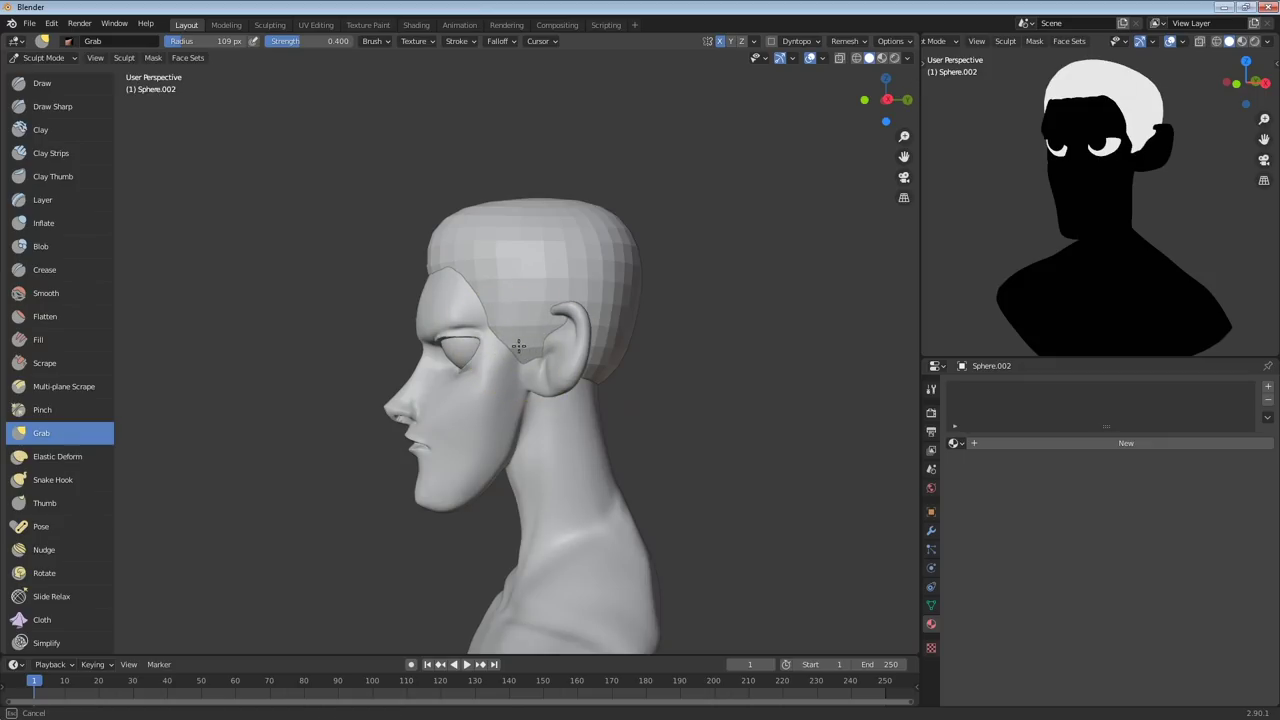
{"action": "middle_click_drag", "start_coordinate": [527, 348], "coordinate": [714, 390]}
{"action": "left_click_drag", "start_coordinate": [641, 372], "coordinate": [641, 372]}
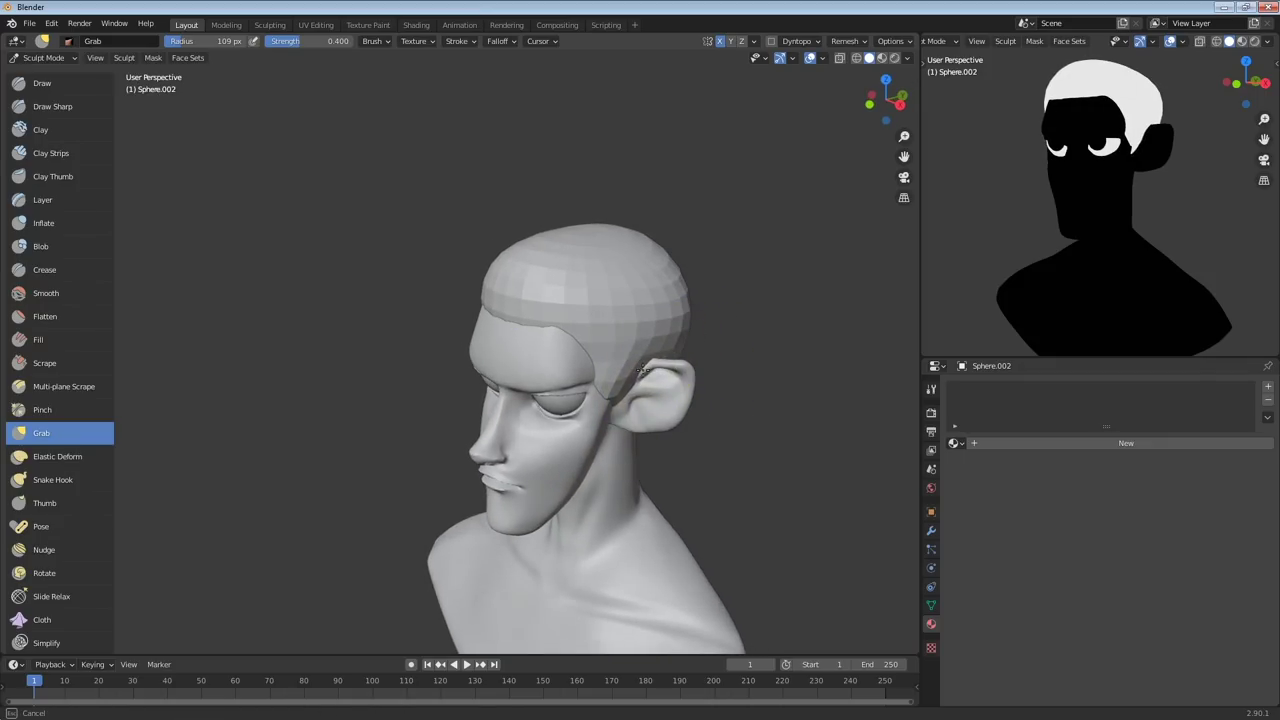
Shape the hair at the nape and the front hairline using Grab at a 109 px radius
{"action": "mouse_move", "coordinate": [641, 372]}
{"action": "middle_mouse_down"}
{"action": "mouse_move", "coordinate": [533, 387]}
{"action": "mouse_move", "coordinate": [428, 360]}
{"action": "middle_mouse_up"}
{"action": "mouse_move", "coordinate": [398, 430]}
{"action": "middle_mouse_down"}
{"action": "mouse_move", "coordinate": [443, 400]}
{"action": "mouse_move", "coordinate": [510, 400]}
{"action": "mouse_move", "coordinate": [600, 372]}
{"action": "middle_mouse_up"}
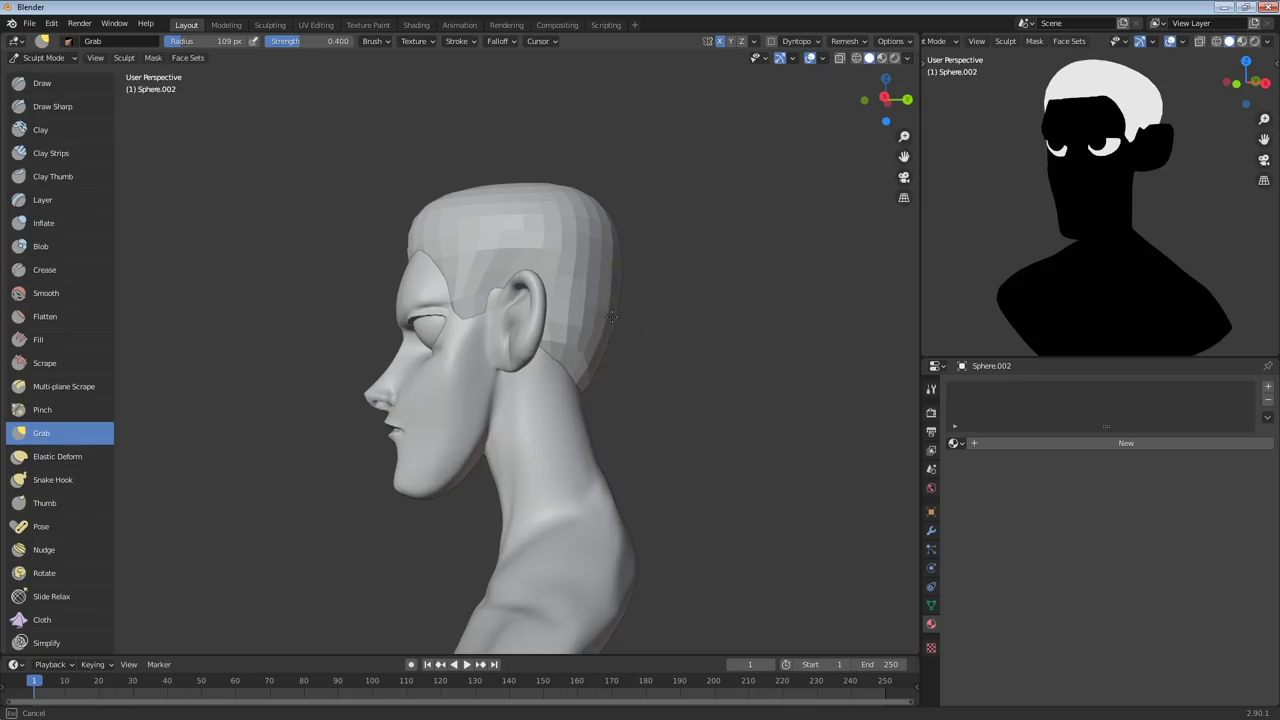
{"action": "middle_click_drag", "start_coordinate": [611, 317], "coordinate": [600, 372]}
{"action": "middle_click_drag", "start_coordinate": [601, 298], "coordinate": [547, 308]}
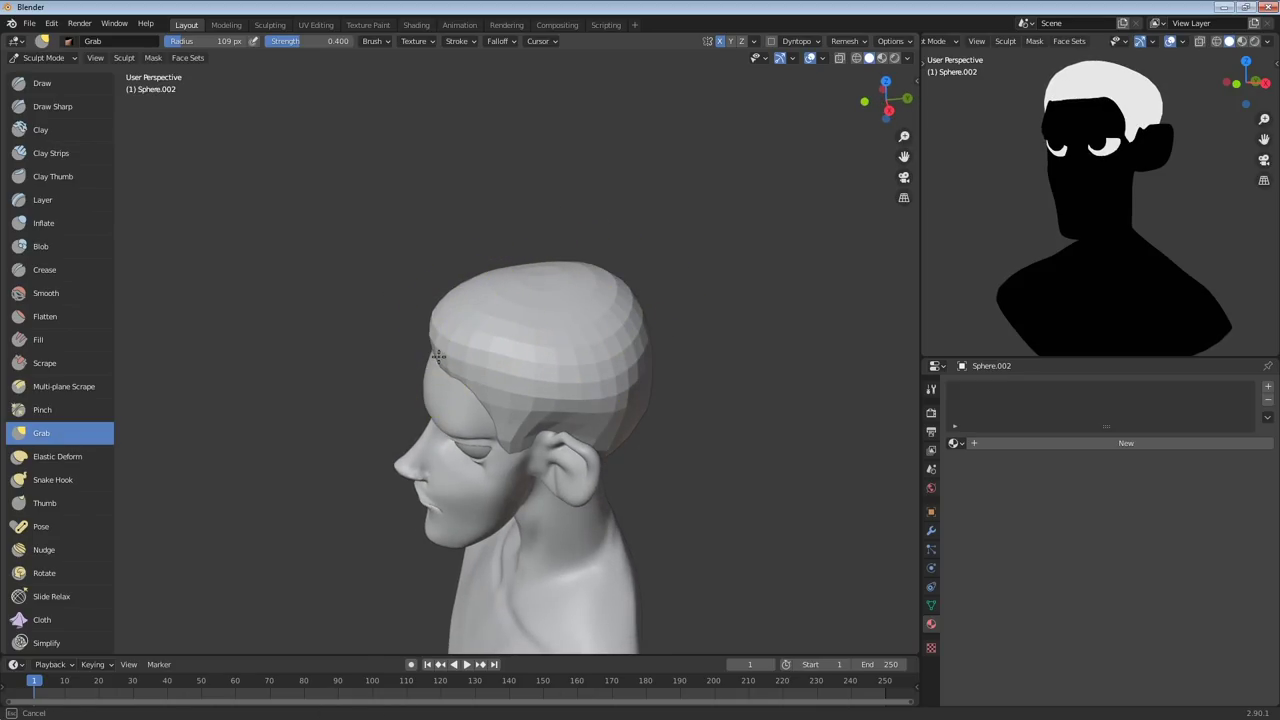
{"action": "middle_click_drag", "start_coordinate": [464, 338], "coordinate": [509, 286]}
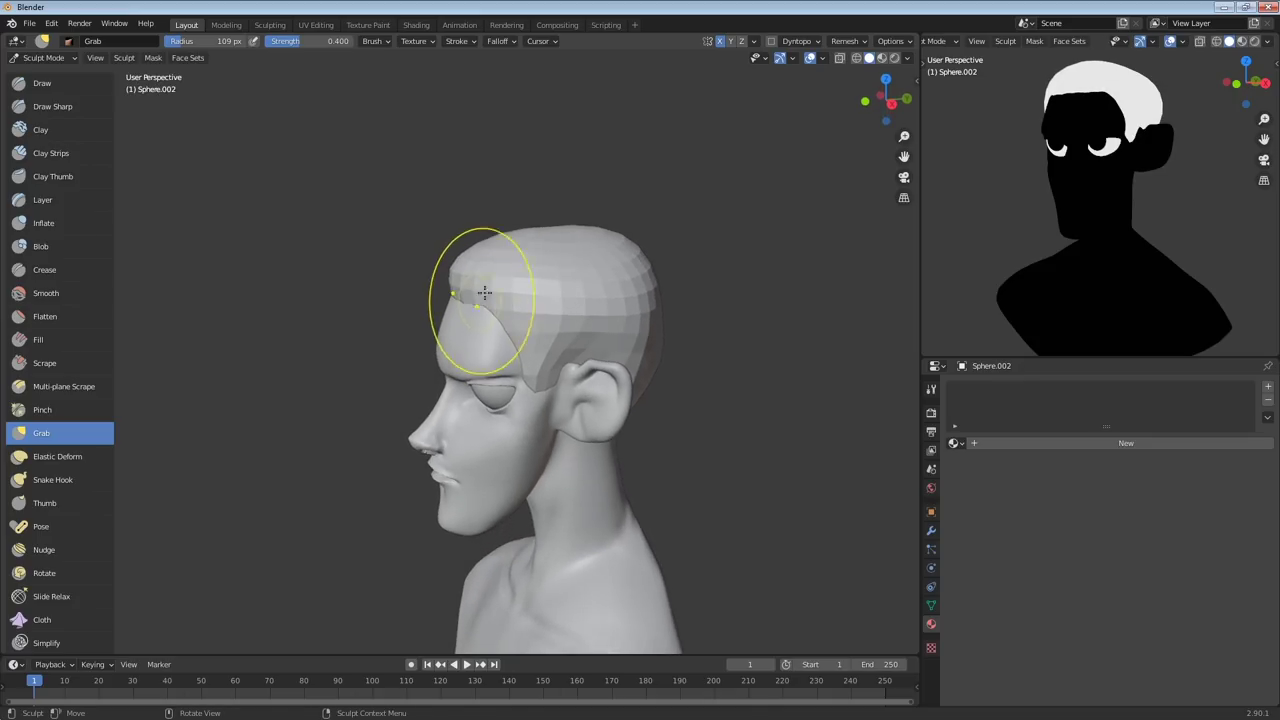
Adjust the hair volume over the forehead, crown and sides using Grab at a 178 px radius
{"action": "key", "text": "f"}
{"action": "left_click", "coordinate": [529, 266]}
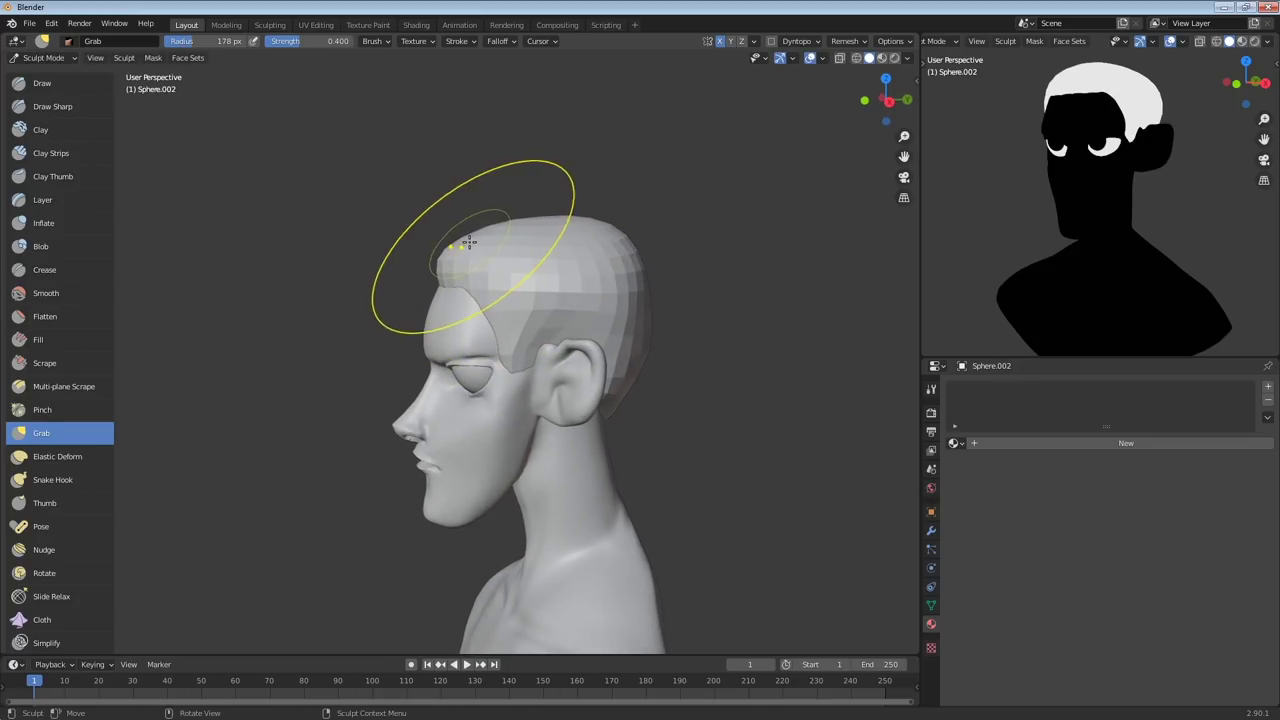
{"action": "middle_click_drag", "start_coordinate": [508, 249], "coordinate": [557, 244]}
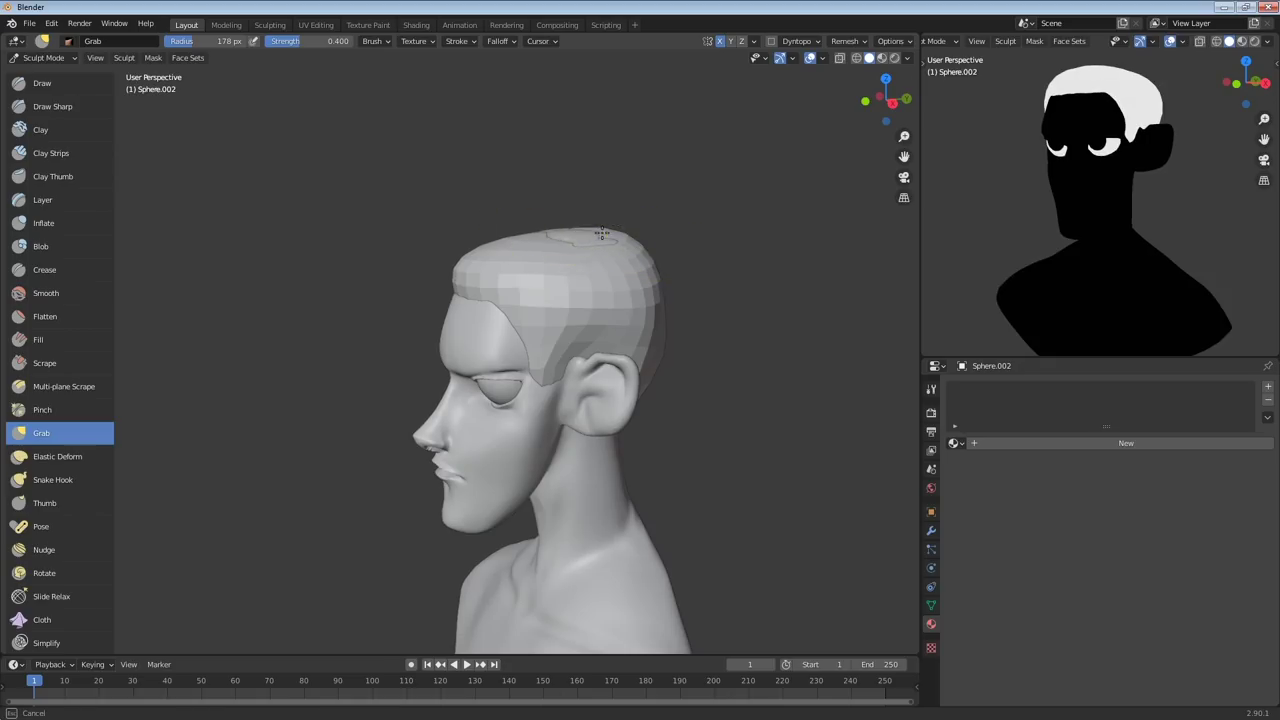
{"action": "middle_click_drag", "start_coordinate": [614, 200], "coordinate": [729, 229]}
{"action": "middle_click_drag", "start_coordinate": [657, 283], "coordinate": [634, 303]}
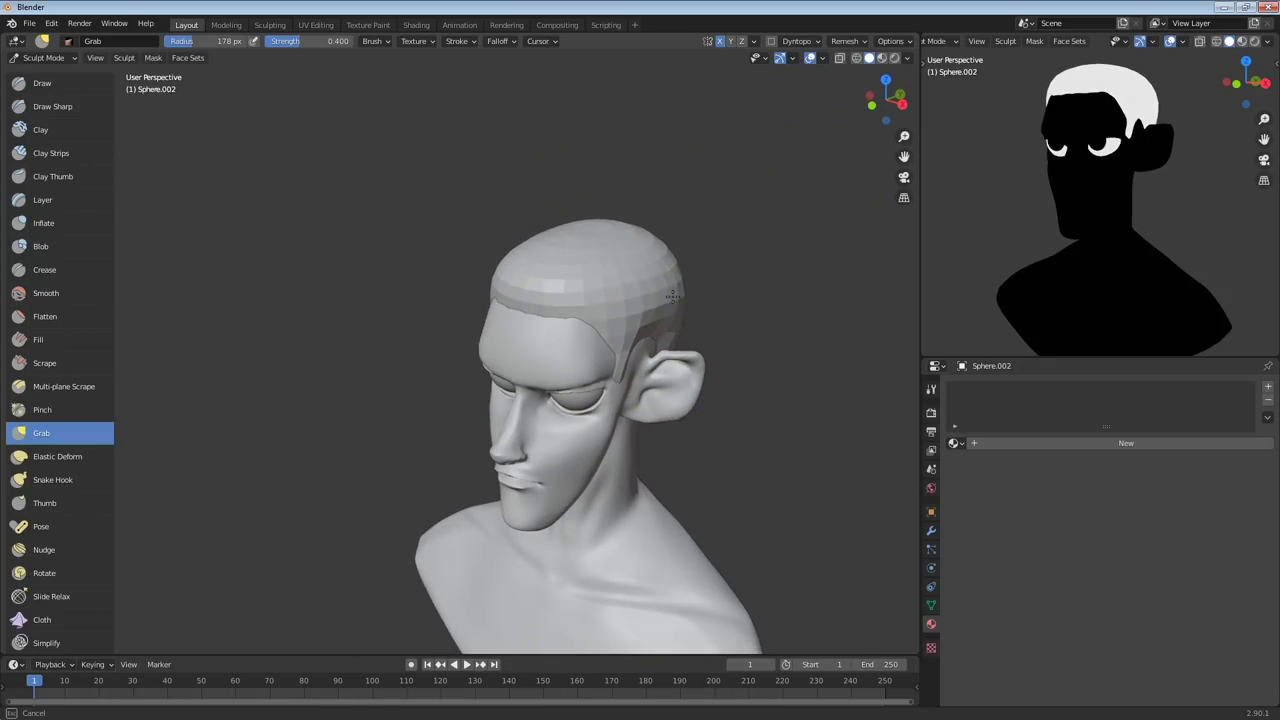
{"action": "left_click_drag", "start_coordinate": [651, 352], "coordinate": [648, 354]}
{"action": "left_click_drag", "start_coordinate": [640, 351], "coordinate": [643, 357]}
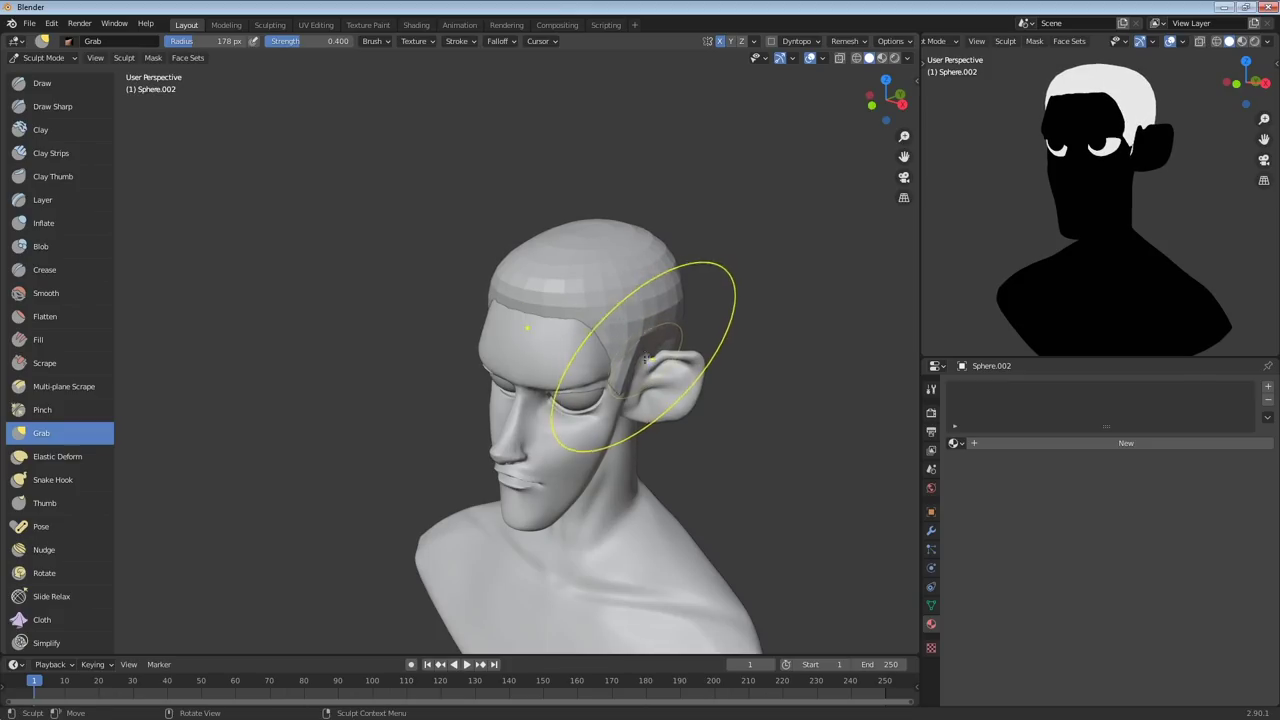
Refine the hair at the temples and sideburns using Grab at a 99 px radius
{"action": "key", "text": "f"}
{"action": "mouse_move", "coordinate": [648, 355]}
{"action": "middle_mouse_down"}
{"action": "mouse_move", "coordinate": [655, 343]}
{"action": "mouse_move", "coordinate": [496, 347]}
{"action": "middle_mouse_up"}
{"action": "left_click", "coordinate": [720, 337]}
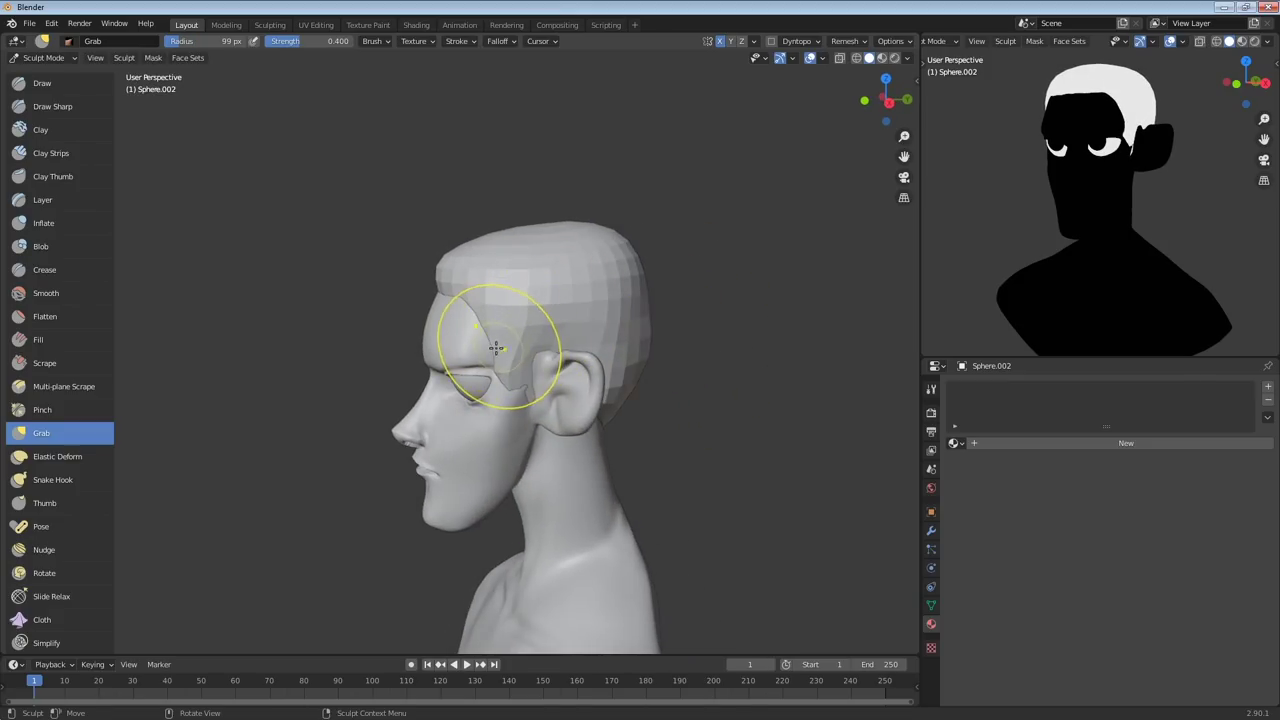
{"action": "mouse_move", "coordinate": [517, 390]}
{"action": "middle_mouse_down"}
{"action": "mouse_move", "coordinate": [648, 352]}
{"action": "mouse_move", "coordinate": [525, 328]}
{"action": "mouse_move", "coordinate": [552, 353]}
{"action": "middle_mouse_up"}
Form angular hairline corners at the temples using Grab at radii of 57 px and 80 px
{"action": "key", "text": "f"}
{"action": "left_click", "coordinate": [528, 319]}
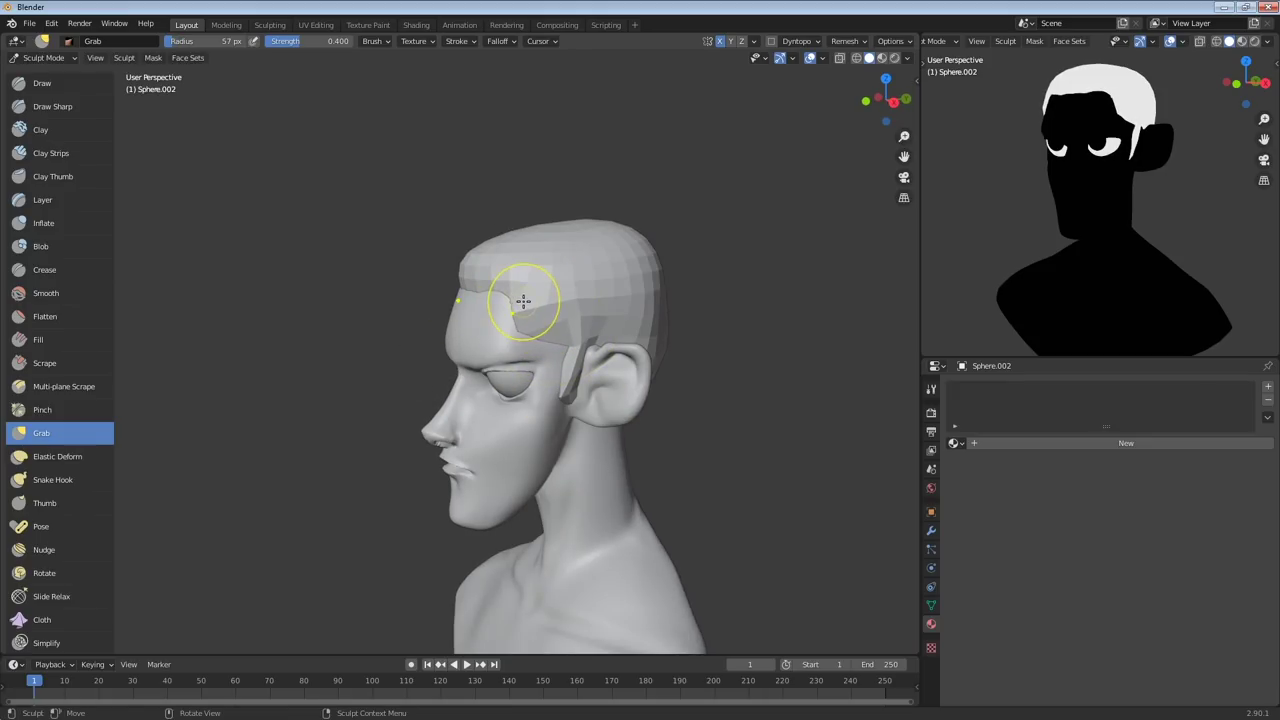
{"action": "middle_click_drag", "start_coordinate": [523, 300], "coordinate": [597, 321]}
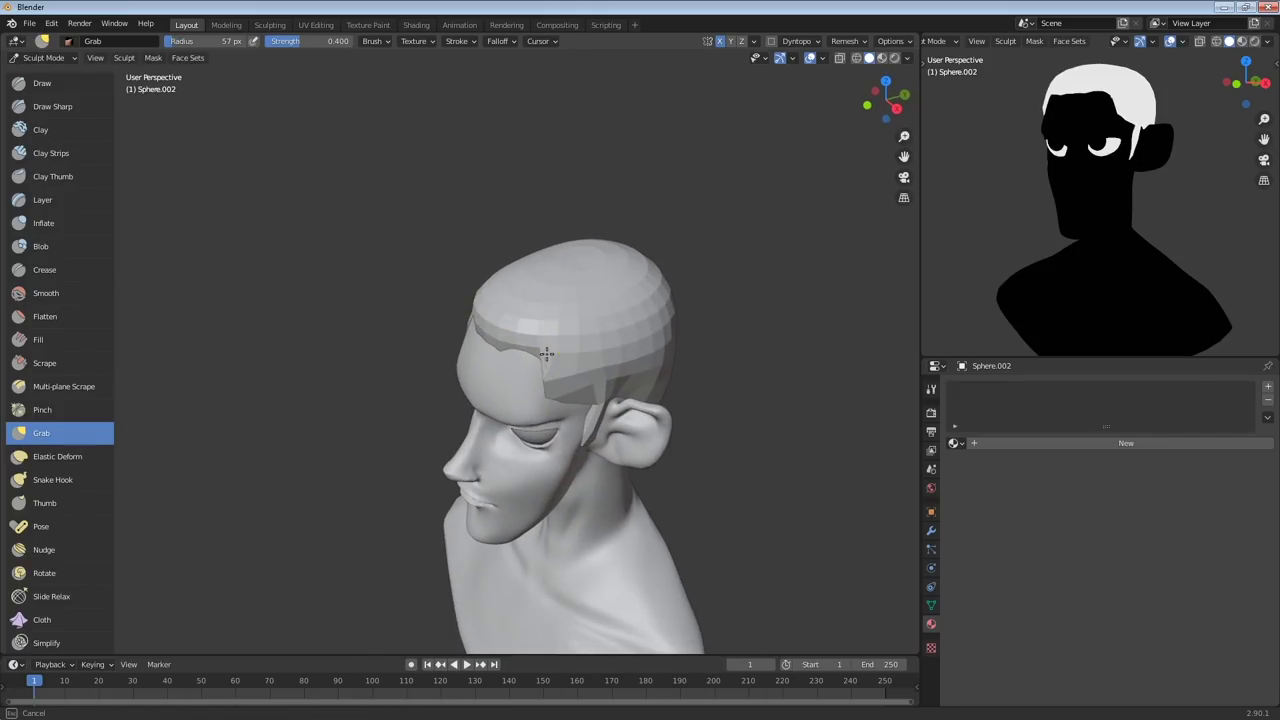
{"action": "mouse_move", "coordinate": [508, 350]}
{"action": "middle_mouse_down"}
{"action": "mouse_move", "coordinate": [510, 285]}
{"action": "mouse_move", "coordinate": [543, 319]}
{"action": "middle_mouse_up"}
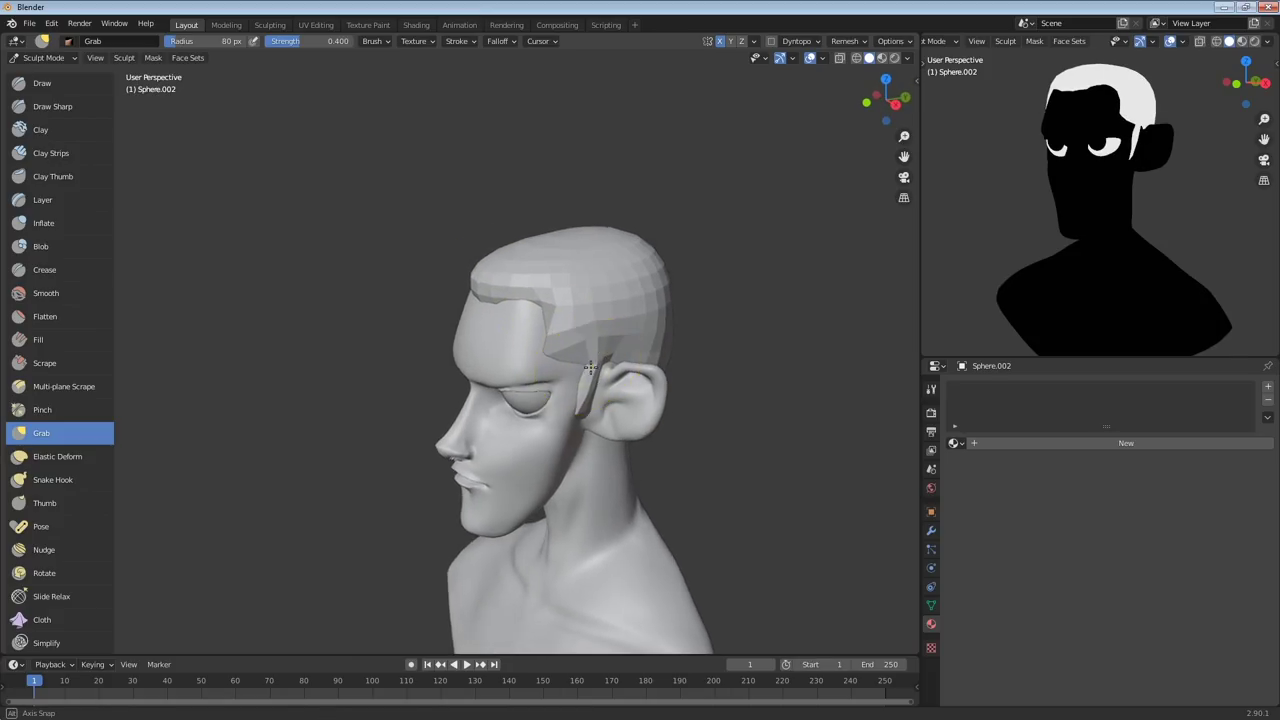
Reshape the sideburn in front of the ear using Grab at a 46 px radius
{"action": "middle_click_drag", "start_coordinate": [579, 369], "coordinate": [513, 390]}
{"action": "key", "text": "f"}
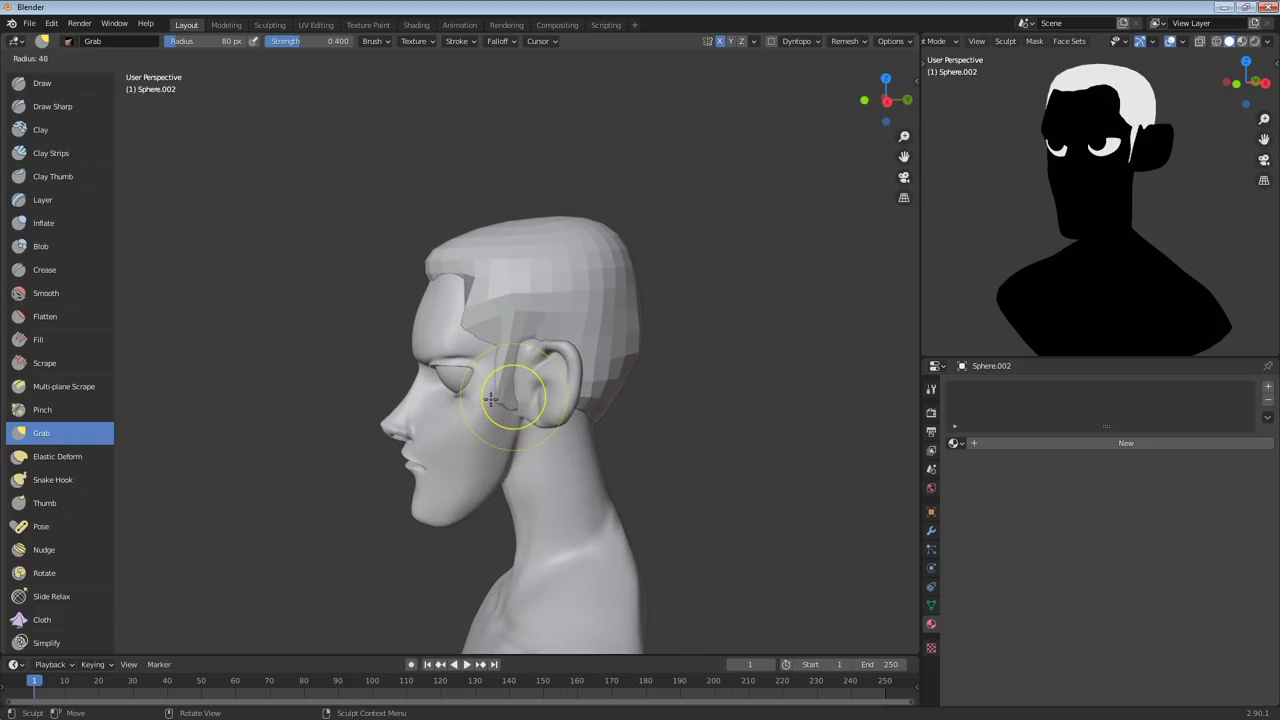
{"action": "left_click", "coordinate": [509, 384]}
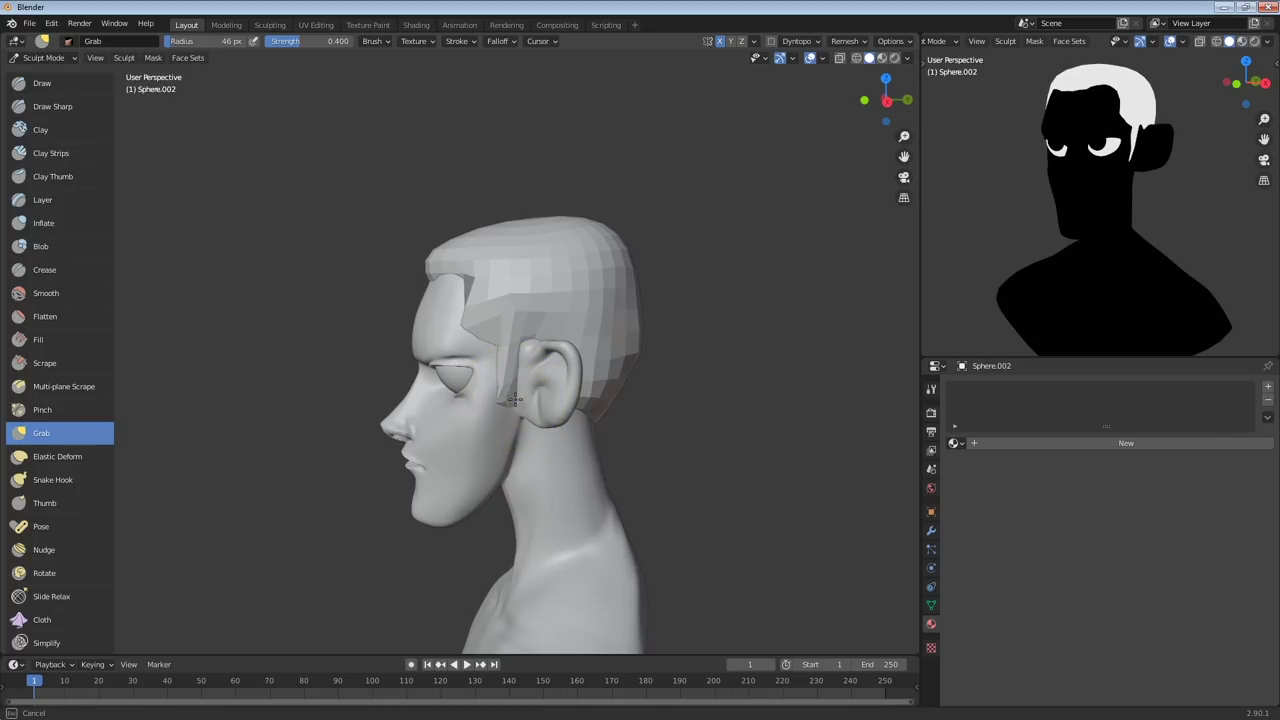
{"action": "left_click_drag", "start_coordinate": [510, 390], "coordinate": [505, 388]}
{"action": "middle_click_drag", "start_coordinate": [508, 387], "coordinate": [577, 362]}
Push in the rear contour of the hair from crown to nape using Grab, starting at a 158 px radius
{"action": "key", "text": "f"}
{"action": "left_click", "coordinate": [615, 323]}
{"action": "mouse_move", "coordinate": [615, 320]}
{"action": "middle_mouse_down"}
{"action": "mouse_move", "coordinate": [675, 275]}
{"action": "mouse_move", "coordinate": [650, 335]}
{"action": "mouse_move", "coordinate": [614, 207]}
{"action": "middle_mouse_up"}
{"action": "left_click", "coordinate": [651, 349]}
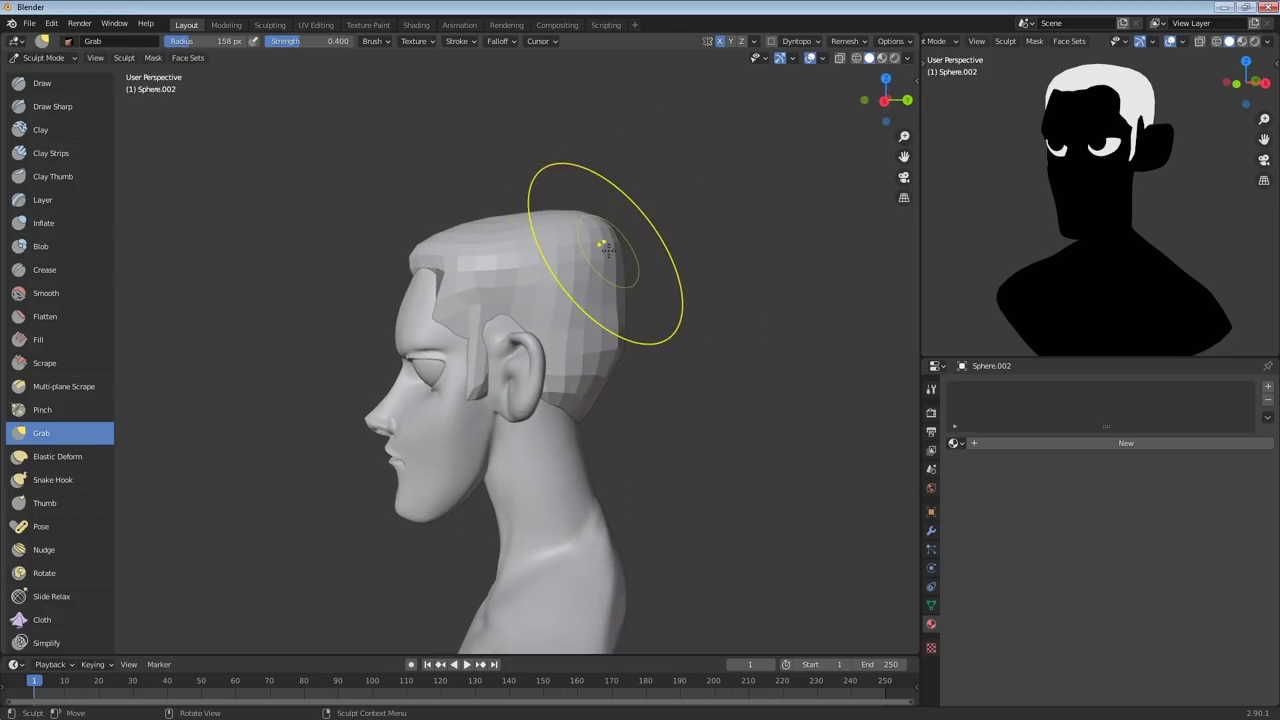
{"action": "left_click_drag", "start_coordinate": [606, 250], "coordinate": [610, 264]}
{"action": "left_click_drag", "start_coordinate": [613, 324], "coordinate": [578, 375]}
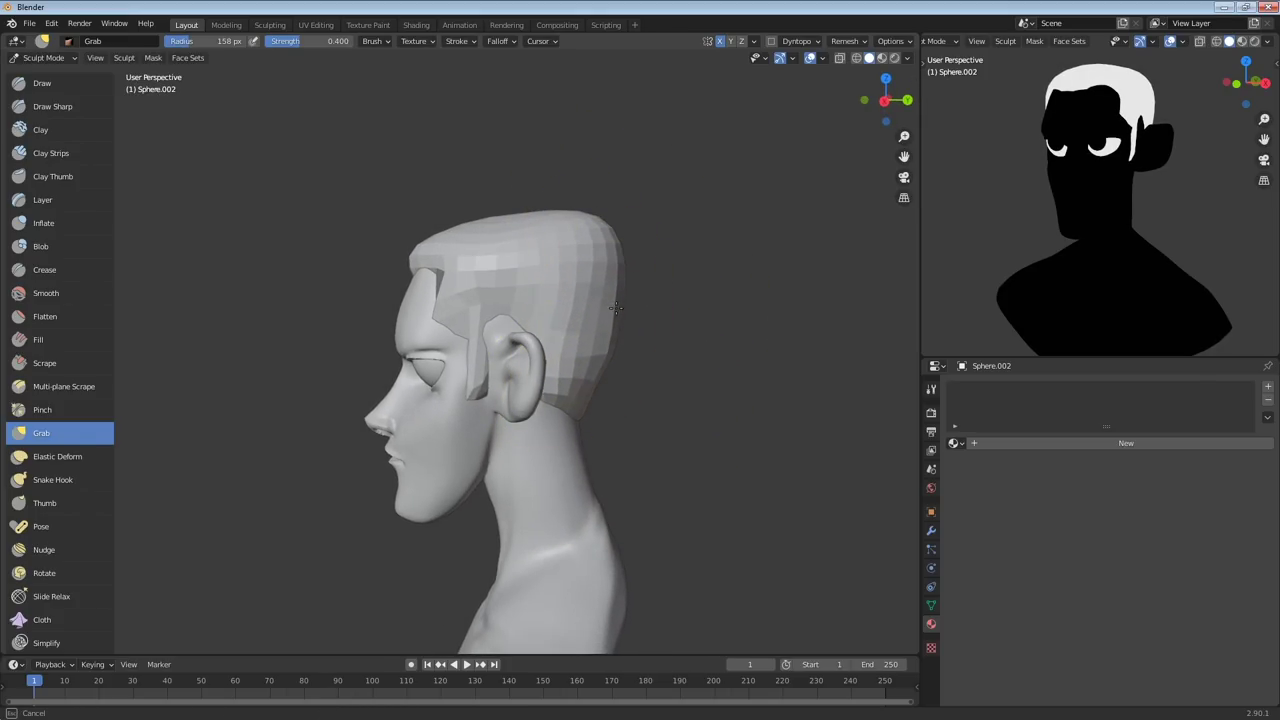
{"action": "mouse_move", "coordinate": [578, 375]}
{"action": "middle_mouse_down"}
{"action": "mouse_move", "coordinate": [621, 338]}
{"action": "mouse_move", "coordinate": [620, 295]}
{"action": "mouse_move", "coordinate": [632, 293]}
{"action": "middle_mouse_up"}
{"action": "left_click_drag", "start_coordinate": [632, 293], "coordinate": [604, 278]}
{"action": "mouse_move", "coordinate": [602, 293]}
{"action": "middle_mouse_down"}
{"action": "mouse_move", "coordinate": [634, 266]}
{"action": "mouse_move", "coordinate": [733, 254]}
{"action": "mouse_move", "coordinate": [676, 268]}
{"action": "middle_mouse_up"}
Voxel-remesh the hair repeatedly with progressively smaller voxel sizes, down to 0.035 m
{"action": "left_click", "coordinate": [850, 41]}
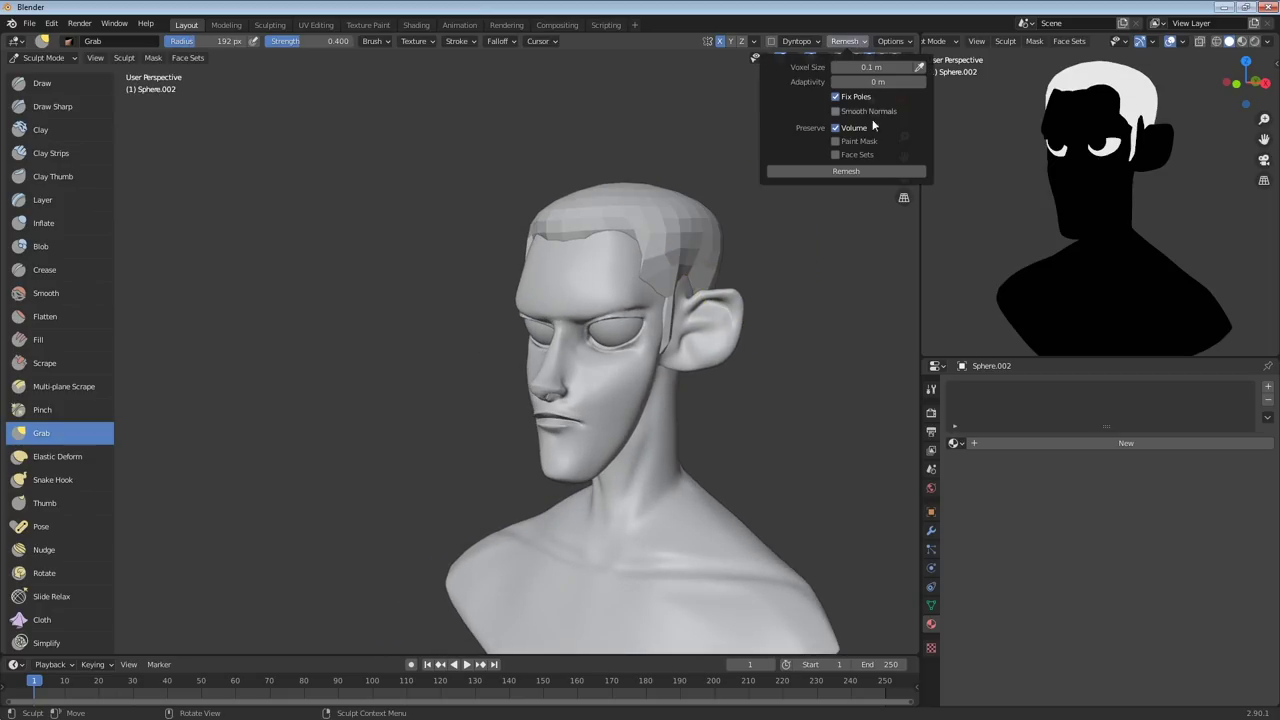
{"action": "left_click", "coordinate": [849, 171]}
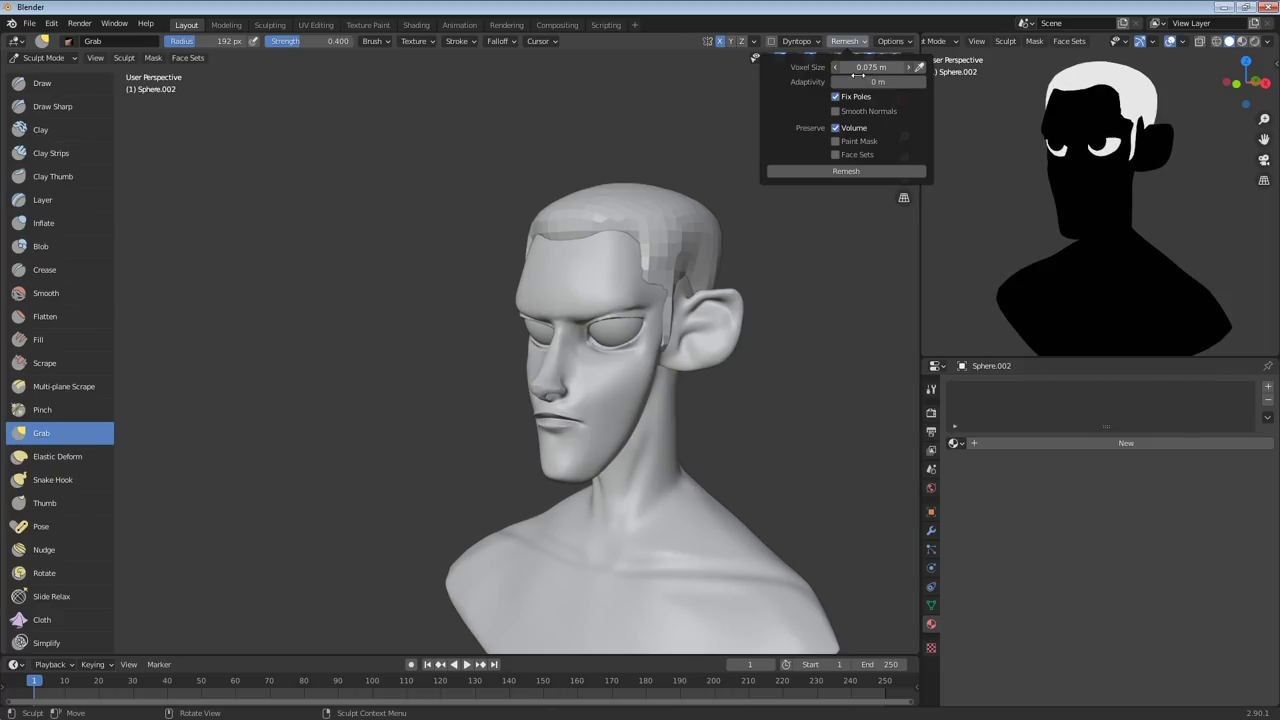
{"action": "left_click", "coordinate": [858, 172]}
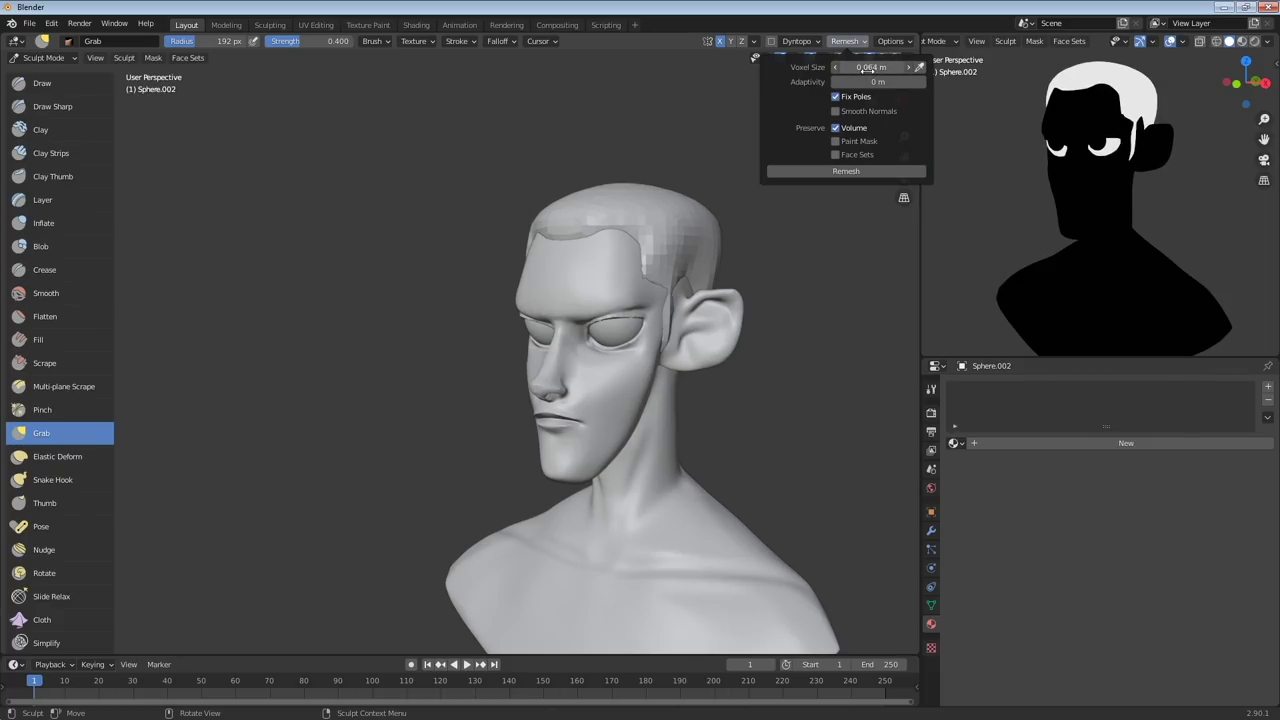
{"action": "left_click", "coordinate": [865, 171]}
{"action": "left_click", "coordinate": [859, 172]}
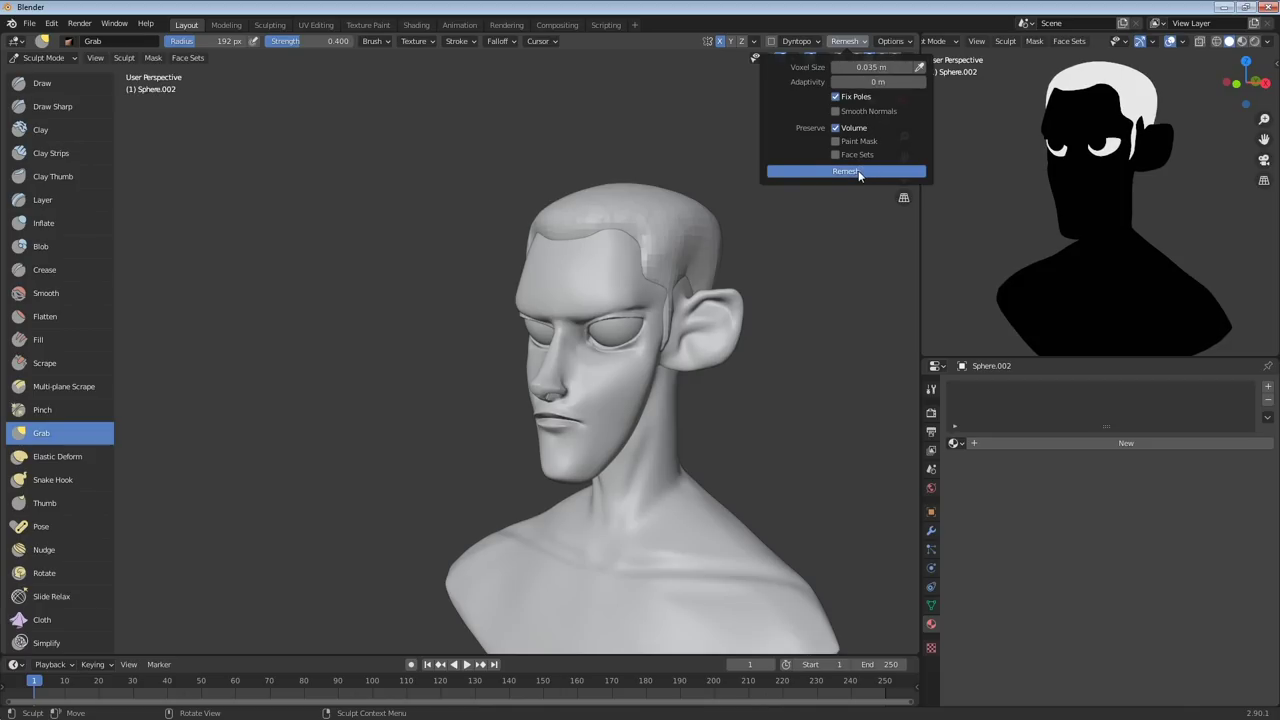
Reshape the front hairline and its forehead corner using Grab at radii of 192 px and 89 px
{"action": "mouse_move", "coordinate": [704, 232]}
{"action": "middle_mouse_down"}
{"action": "mouse_move", "coordinate": [671, 291]}
{"action": "mouse_move", "coordinate": [556, 204]}
{"action": "middle_mouse_up"}
{"action": "scroll", "coordinate": [556, 204], "scroll_direction": "up", "scroll_amount": 1}
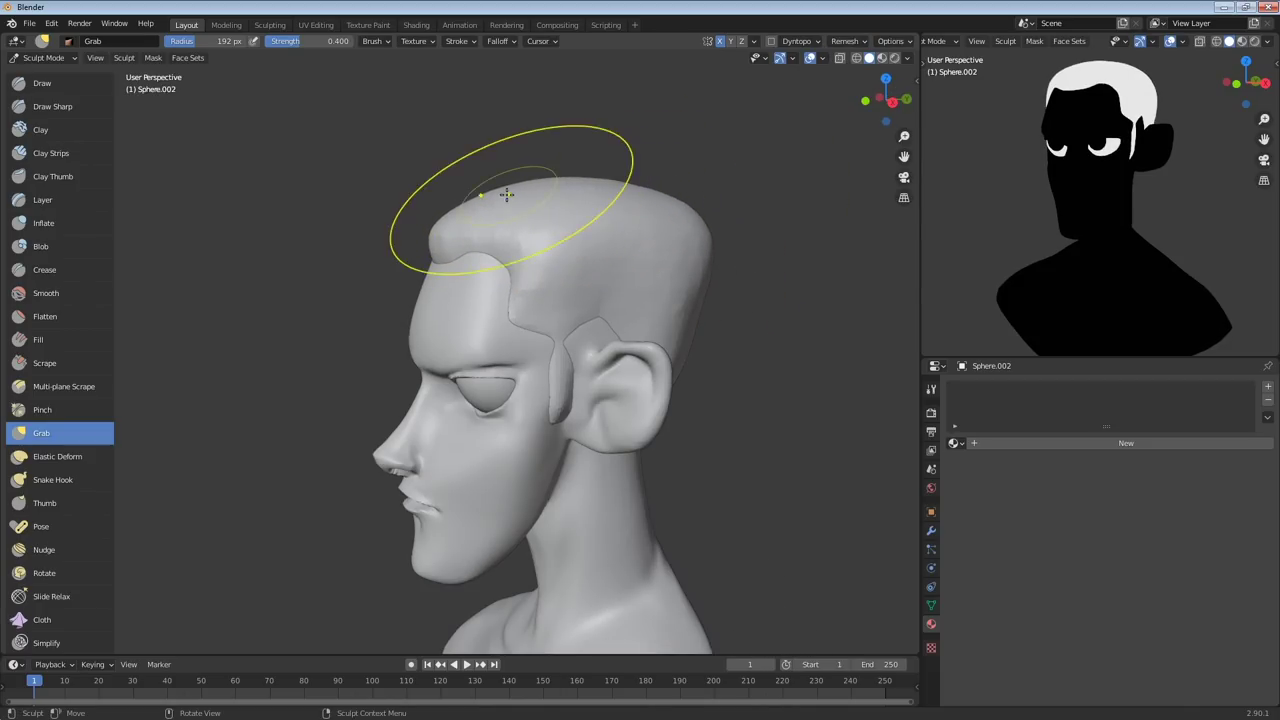
{"action": "left_click_drag", "start_coordinate": [466, 208], "coordinate": [452, 258]}
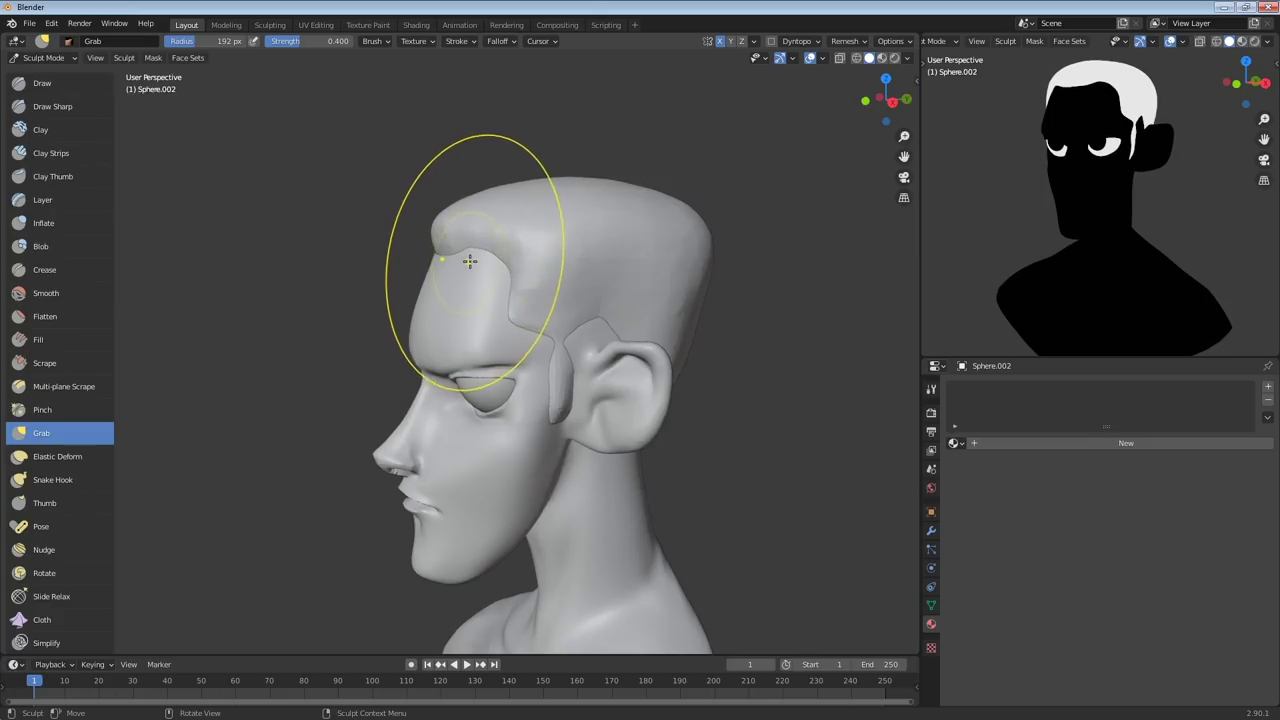
{"action": "left_click_drag", "start_coordinate": [578, 241], "coordinate": [616, 241]}
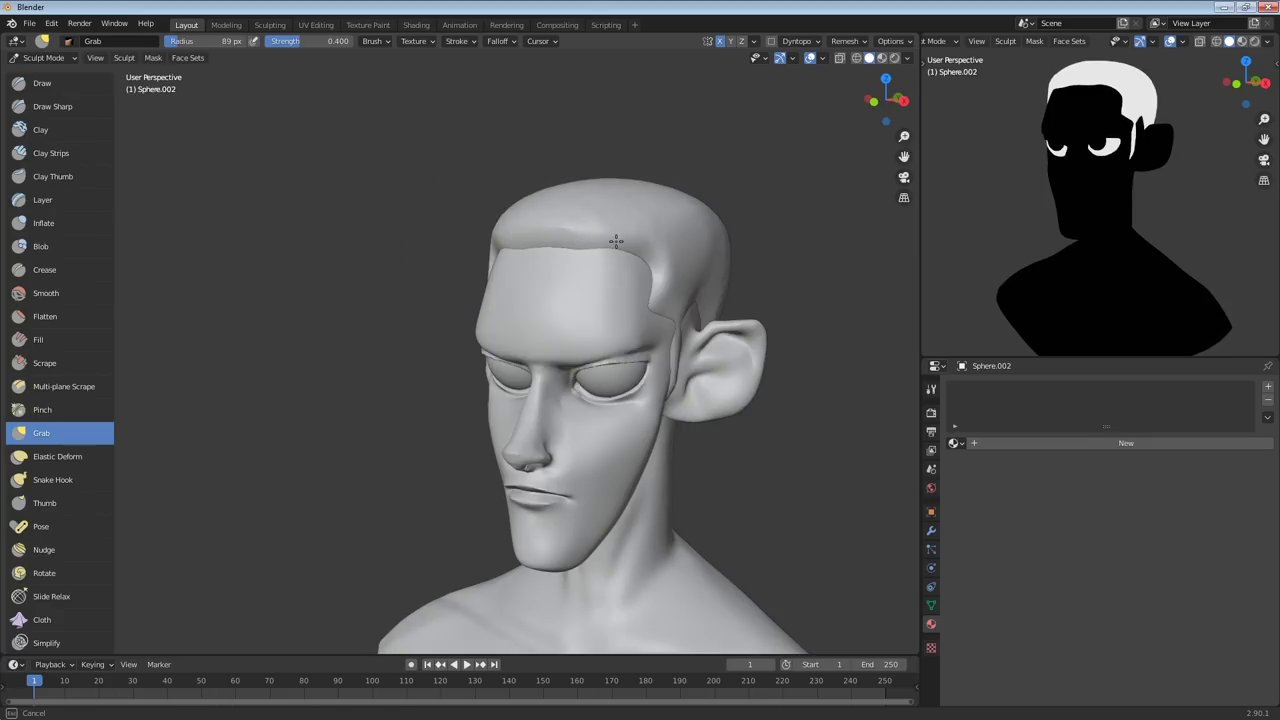
{"action": "middle_click_drag", "start_coordinate": [616, 241], "coordinate": [608, 243]}
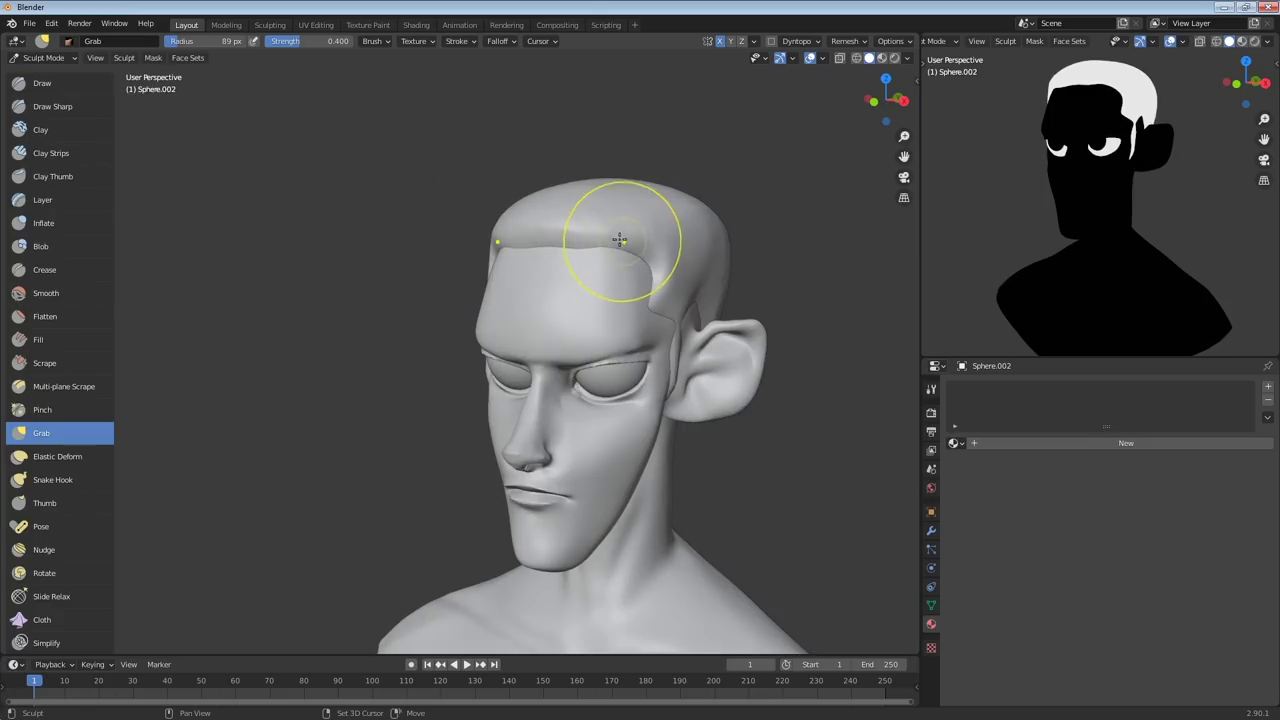
Flatten the front and side planes of the hair using Scrape at an 89 px radius and full strength
{"action": "left_click", "coordinate": [70, 322]}
{"action": "left_click", "coordinate": [45, 363]}
{"action": "middle_click_drag", "start_coordinate": [600, 270], "coordinate": [651, 251]}
{"action": "mouse_move", "coordinate": [651, 251]}
{"action": "left_mouse_down"}
{"action": "mouse_move", "coordinate": [634, 286]}
{"action": "mouse_move", "coordinate": [688, 293]}
{"action": "left_mouse_up"}
{"action": "middle_click_drag", "start_coordinate": [688, 293], "coordinate": [623, 291]}
{"action": "mouse_move", "coordinate": [623, 291]}
{"action": "left_mouse_down"}
{"action": "mouse_move", "coordinate": [623, 320]}
{"action": "mouse_move", "coordinate": [609, 300]}
{"action": "mouse_move", "coordinate": [594, 350]}
{"action": "mouse_move", "coordinate": [656, 284]}
{"action": "left_mouse_up"}
{"action": "middle_click_drag", "start_coordinate": [672, 270], "coordinate": [631, 294]}
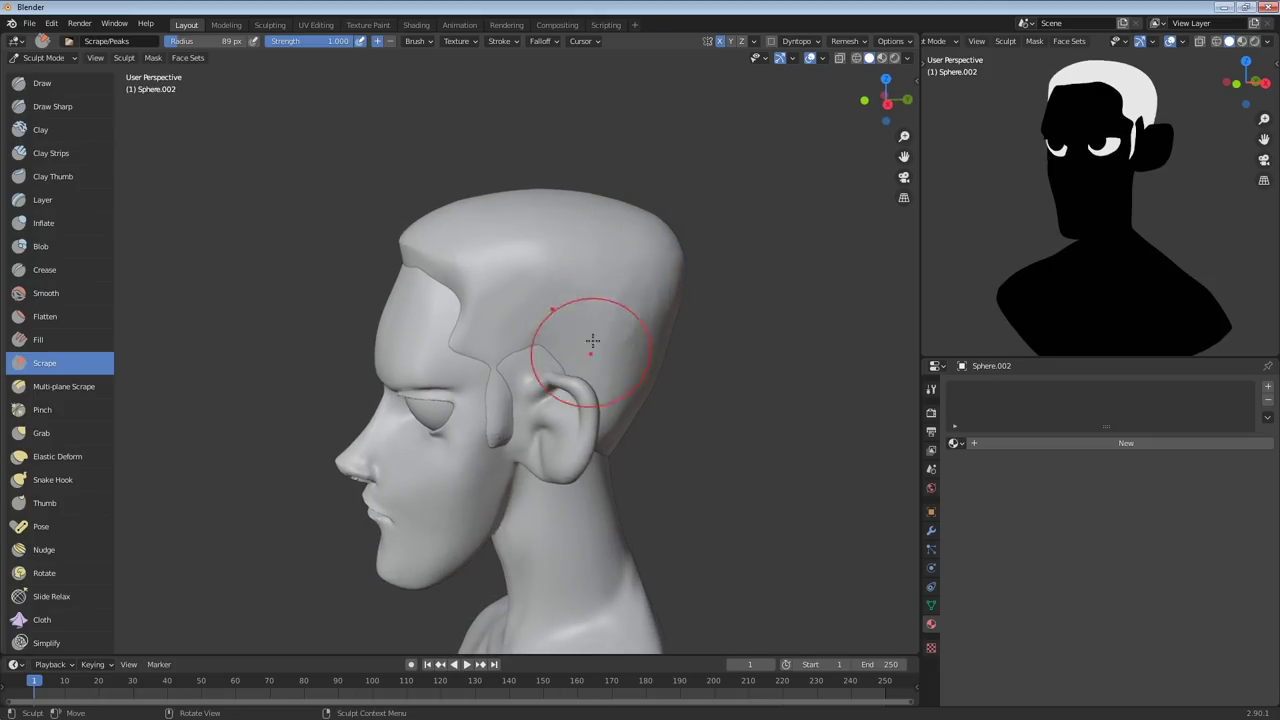
{"action": "left_click_drag", "start_coordinate": [616, 320], "coordinate": [624, 362]}
Scrape the back, nape and crown of the hair into cleaner, flatter planes at an 89 px radius
{"action": "middle_click_drag", "start_coordinate": [646, 318], "coordinate": [591, 307]}
{"action": "mouse_move", "coordinate": [511, 272]}
{"action": "left_mouse_down"}
{"action": "mouse_move", "coordinate": [506, 334]}
{"action": "mouse_move", "coordinate": [527, 369]}
{"action": "left_mouse_up"}
{"action": "middle_click_drag", "start_coordinate": [554, 372], "coordinate": [508, 329]}
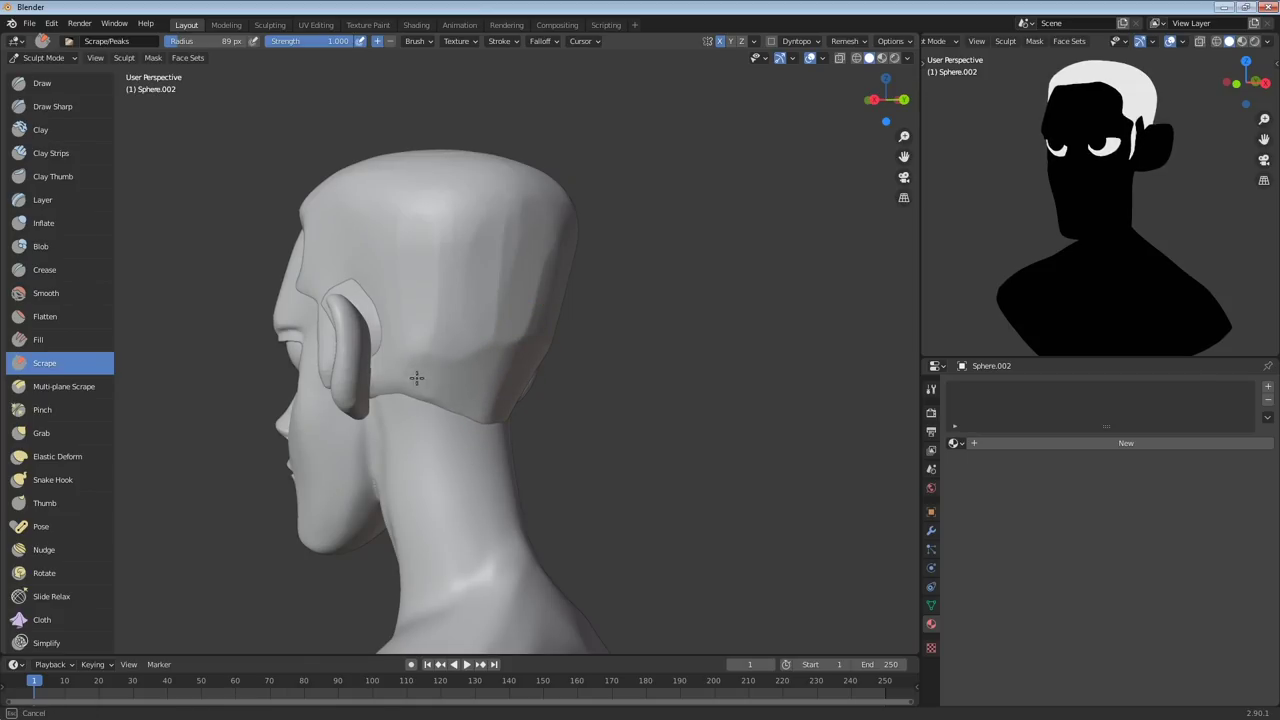
{"action": "middle_click_drag", "start_coordinate": [514, 371], "coordinate": [471, 371]}
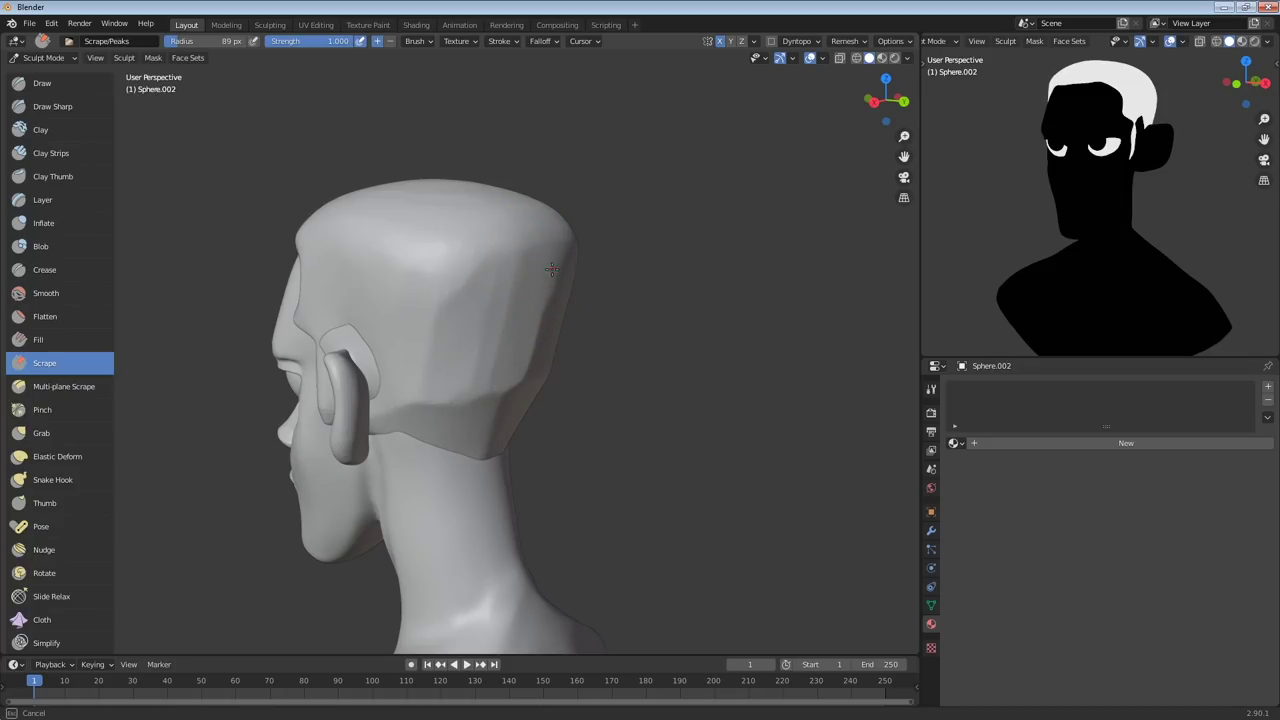
{"action": "mouse_move", "coordinate": [482, 286]}
{"action": "middle_mouse_down"}
{"action": "mouse_move", "coordinate": [457, 363]}
{"action": "mouse_move", "coordinate": [388, 355]}
{"action": "mouse_move", "coordinate": [500, 363]}
{"action": "mouse_move", "coordinate": [469, 393]}
{"action": "mouse_move", "coordinate": [500, 394]}
{"action": "mouse_move", "coordinate": [569, 340]}
{"action": "mouse_move", "coordinate": [685, 307]}
{"action": "mouse_move", "coordinate": [677, 323]}
{"action": "middle_mouse_up"}
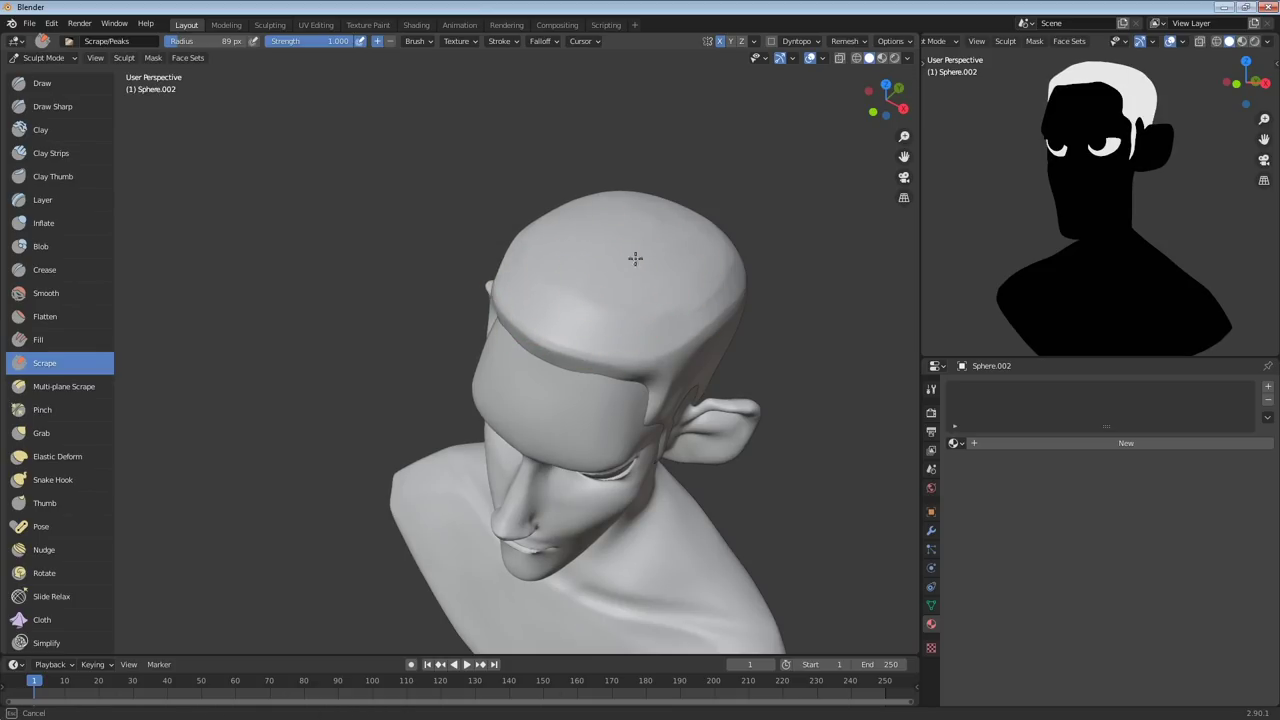
{"action": "mouse_move", "coordinate": [635, 258]}
{"action": "middle_mouse_down"}
{"action": "mouse_move", "coordinate": [671, 214]}
{"action": "mouse_move", "coordinate": [562, 346]}
{"action": "middle_mouse_up"}
{"action": "middle_click_drag", "start_coordinate": [717, 263], "coordinate": [491, 371]}
Straighten and square off the sideburn's lower end using Grab at an 89 px radius
{"action": "key", "text": "g"}
{"action": "left_click_drag", "start_coordinate": [462, 365], "coordinate": [470, 372]}
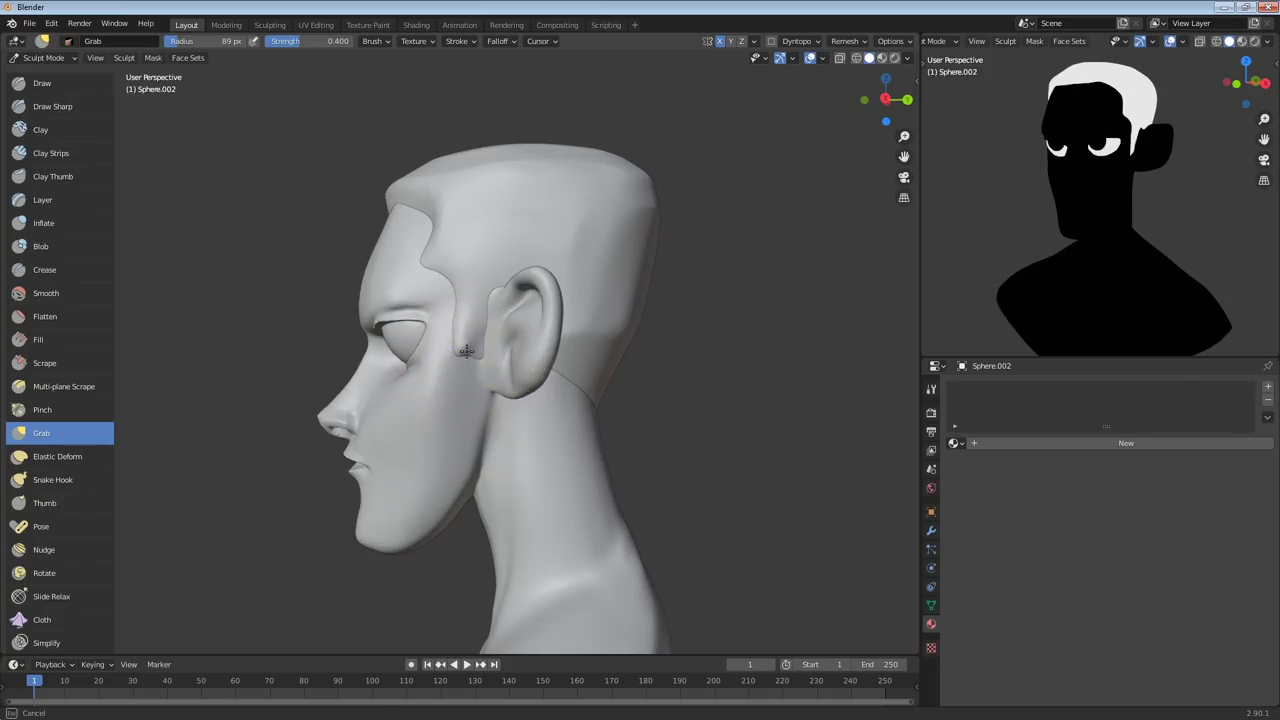
{"action": "left_click_drag", "start_coordinate": [464, 323], "coordinate": [467, 335]}
{"action": "middle_click_drag", "start_coordinate": [445, 350], "coordinate": [663, 330]}
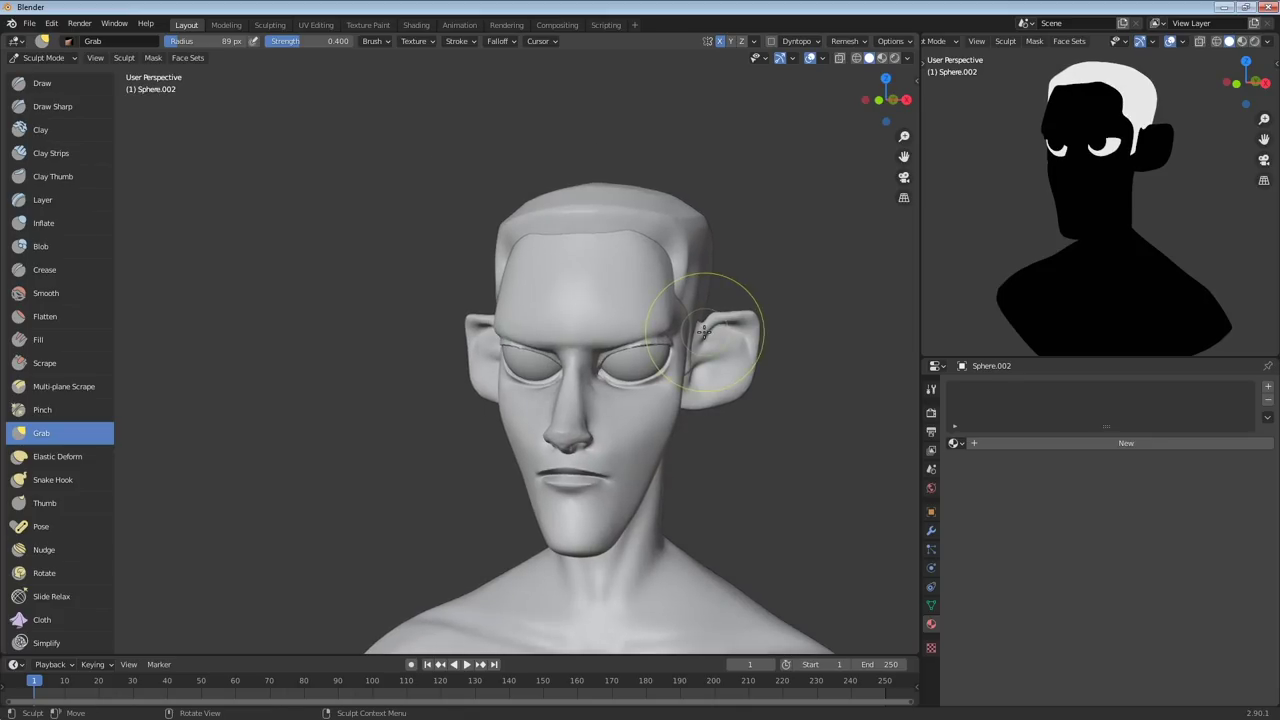
Turn off X symmetry and carve a side parting into the hair using Draw Sharp at an 89 px radius
{"action": "left_click", "coordinate": [78, 104]}
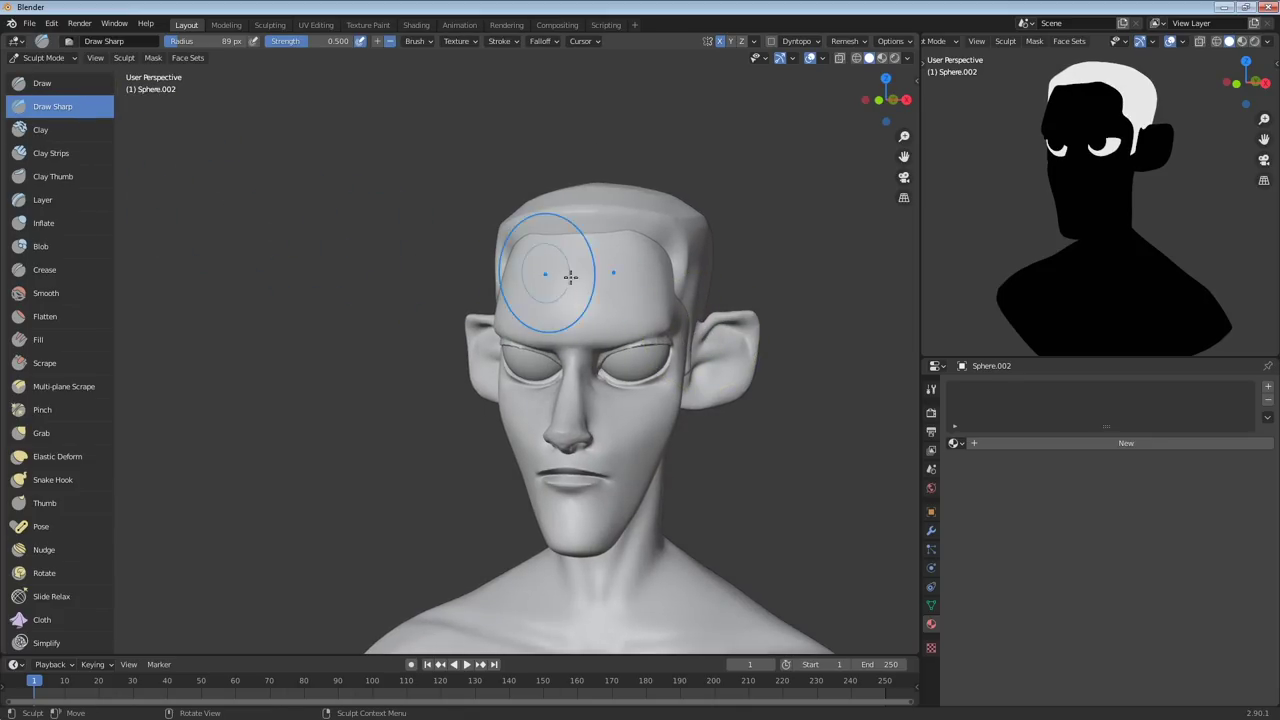
{"action": "middle_click_drag", "start_coordinate": [644, 296], "coordinate": [664, 272]}
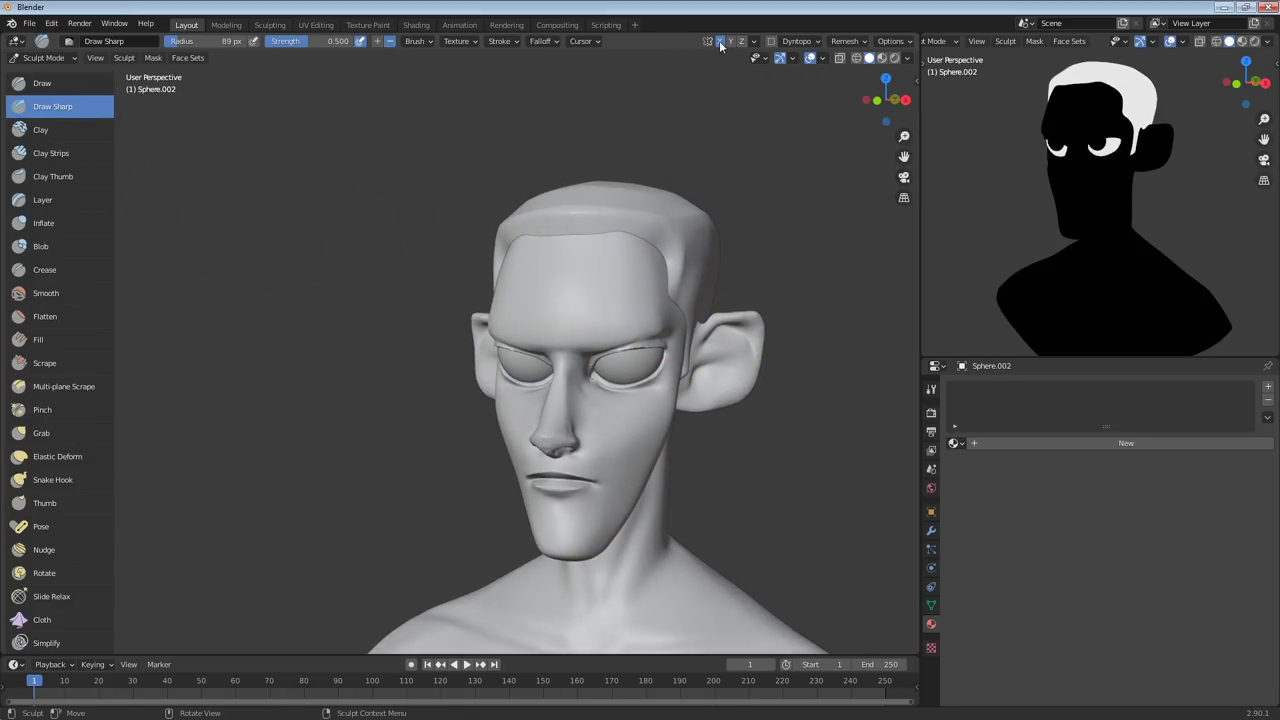
{"action": "mouse_move", "coordinate": [689, 163]}
{"action": "middle_mouse_down"}
{"action": "mouse_move", "coordinate": [634, 260]}
{"action": "mouse_move", "coordinate": [647, 287]}
{"action": "middle_mouse_up"}
{"action": "mouse_move", "coordinate": [606, 237]}
{"action": "middle_mouse_down"}
{"action": "mouse_move", "coordinate": [629, 223]}
{"action": "mouse_move", "coordinate": [640, 320]}
{"action": "mouse_move", "coordinate": [551, 397]}
{"action": "middle_mouse_up"}
{"action": "mouse_move", "coordinate": [654, 303]}
{"action": "middle_mouse_down"}
{"action": "mouse_move", "coordinate": [580, 391]}
{"action": "mouse_move", "coordinate": [598, 281]}
{"action": "mouse_move", "coordinate": [574, 280]}
{"action": "mouse_move", "coordinate": [618, 291]}
{"action": "mouse_move", "coordinate": [651, 234]}
{"action": "mouse_move", "coordinate": [651, 260]}
{"action": "mouse_move", "coordinate": [614, 281]}
{"action": "middle_mouse_up"}
{"action": "middle_click_drag", "start_coordinate": [500, 192], "coordinate": [572, 155]}
{"action": "mouse_move", "coordinate": [590, 254]}
{"action": "left_mouse_down"}
{"action": "mouse_move", "coordinate": [540, 171]}
{"action": "mouse_move", "coordinate": [504, 176]}
{"action": "mouse_move", "coordinate": [477, 134]}
{"action": "left_mouse_up"}
{"action": "mouse_move", "coordinate": [611, 209]}
{"action": "middle_mouse_down"}
{"action": "mouse_move", "coordinate": [563, 140]}
{"action": "mouse_move", "coordinate": [571, 147]}
{"action": "middle_mouse_up"}
{"action": "middle_click_drag", "start_coordinate": [555, 243], "coordinate": [731, 125]}
Pull out the front hair opposite the parting using Elastic Deform at a 116 px radius
{"action": "left_click", "coordinate": [77, 433]}
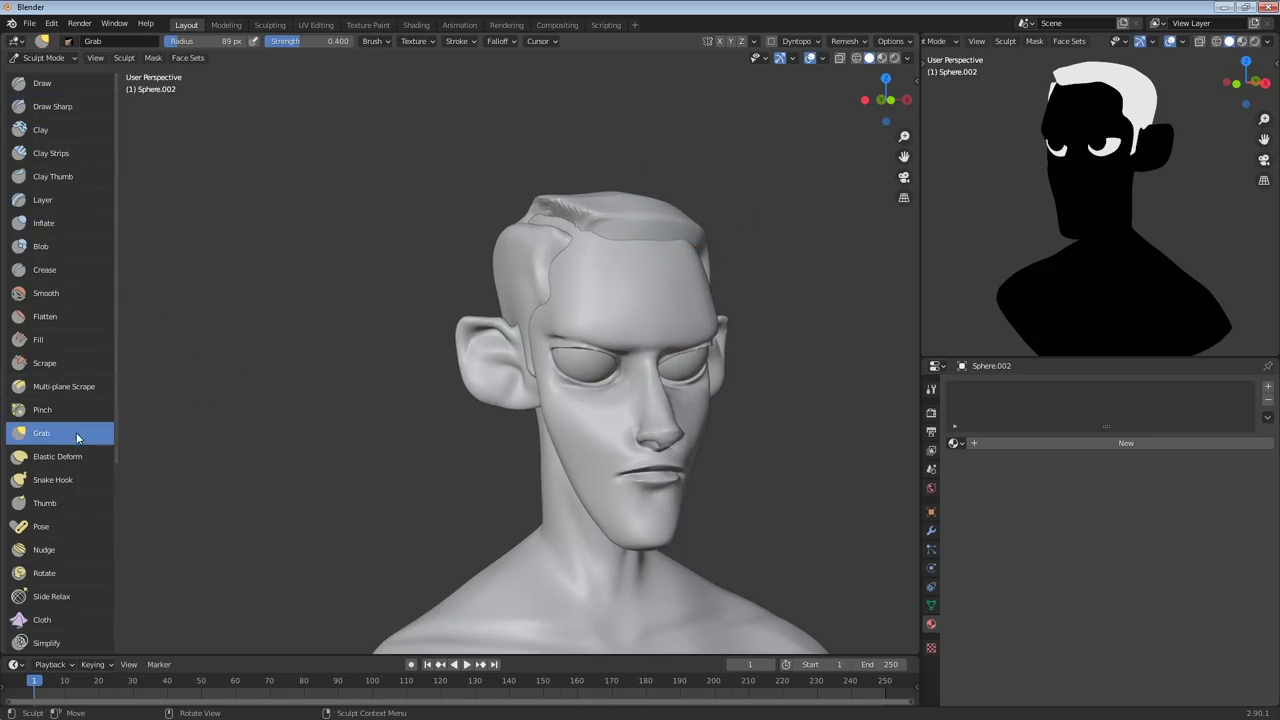
{"action": "left_click", "coordinate": [60, 456]}
{"action": "key", "text": "f"}
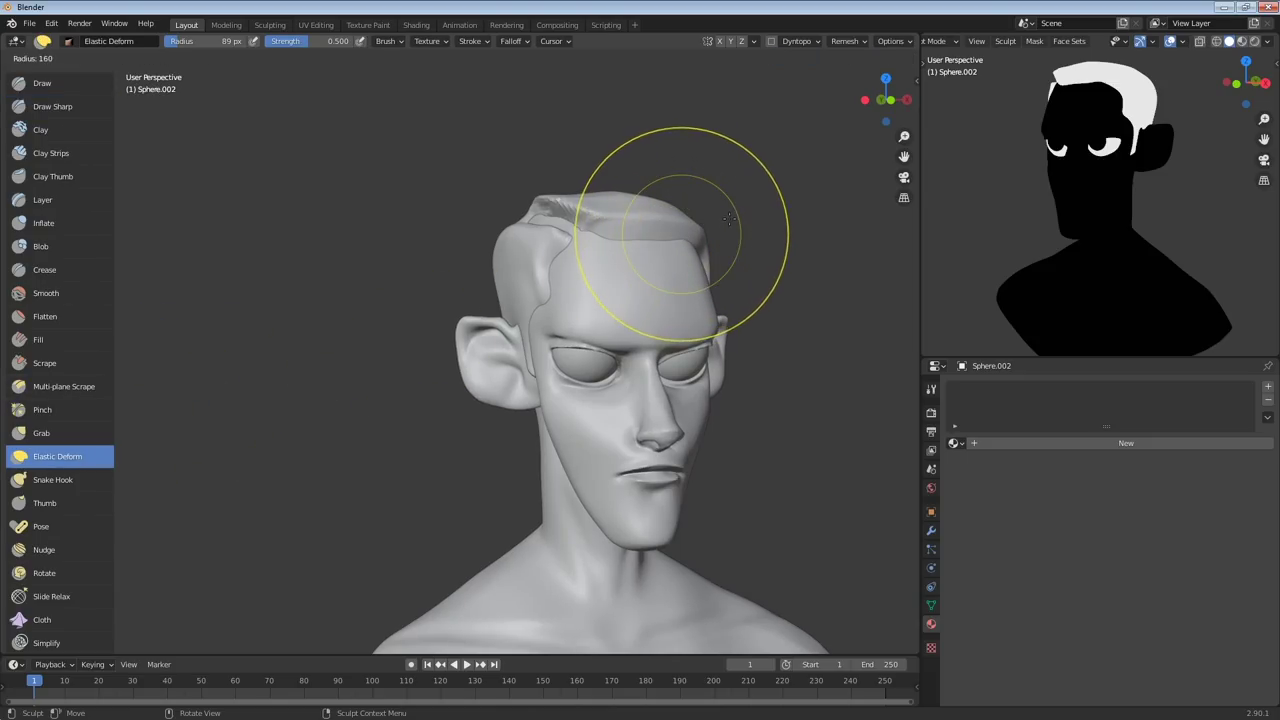
{"action": "left_click", "coordinate": [794, 234]}
{"action": "left_click_drag", "start_coordinate": [684, 232], "coordinate": [697, 225]}
{"action": "middle_click_drag", "start_coordinate": [703, 216], "coordinate": [700, 209]}
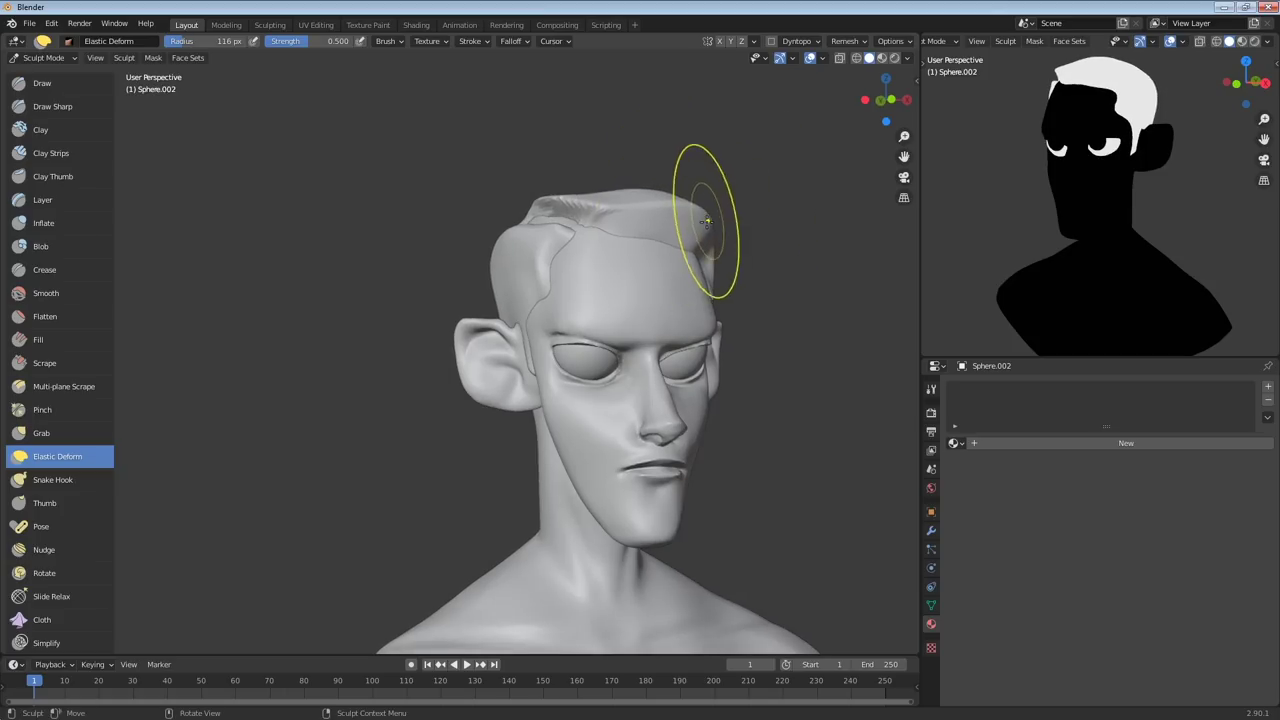
Extend the front hair into a large sideways quiff over the forehead using Grab at a 116 px radius
{"action": "left_click", "coordinate": [41, 433]}
{"action": "mouse_move", "coordinate": [480, 337]}
{"action": "middle_mouse_down"}
{"action": "mouse_move", "coordinate": [658, 240]}
{"action": "mouse_move", "coordinate": [586, 286]}
{"action": "mouse_move", "coordinate": [673, 221]}
{"action": "middle_mouse_up"}
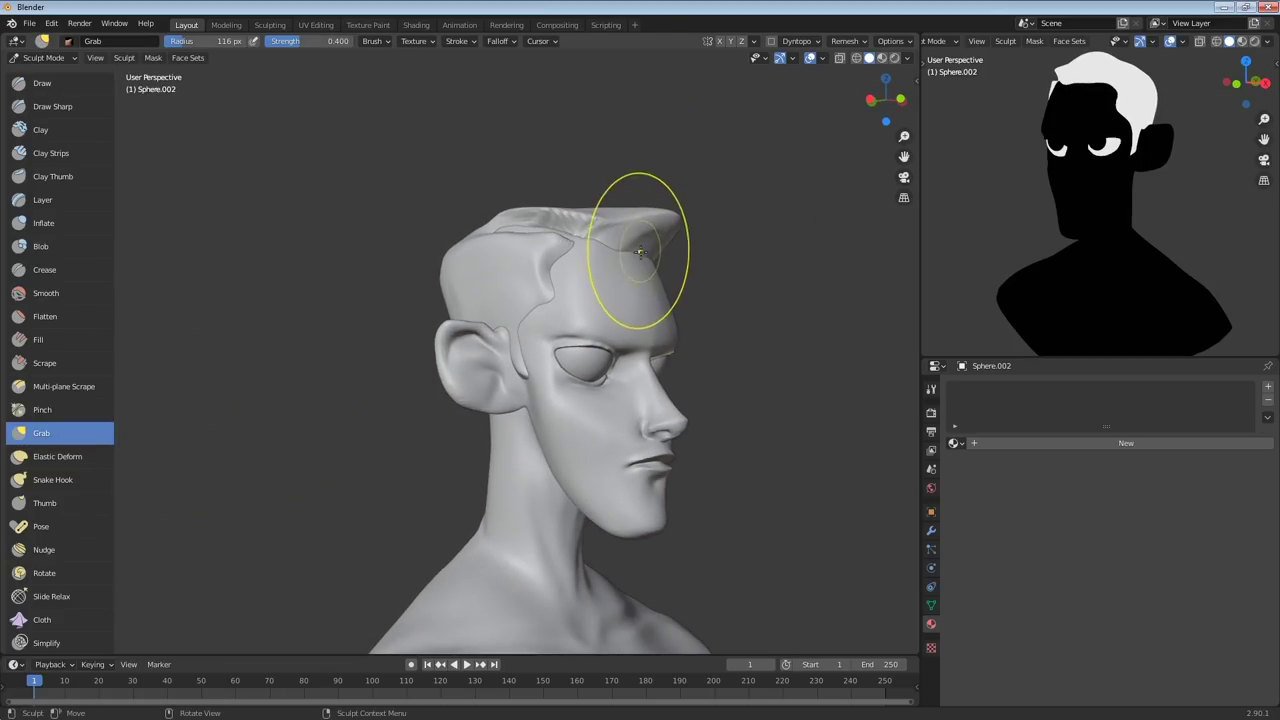
{"action": "middle_click_drag", "start_coordinate": [603, 240], "coordinate": [653, 257]}
{"action": "mouse_move", "coordinate": [716, 228]}
{"action": "middle_mouse_down"}
{"action": "mouse_move", "coordinate": [698, 277]}
{"action": "mouse_move", "coordinate": [560, 340]}
{"action": "mouse_move", "coordinate": [446, 429]}
{"action": "middle_mouse_up"}
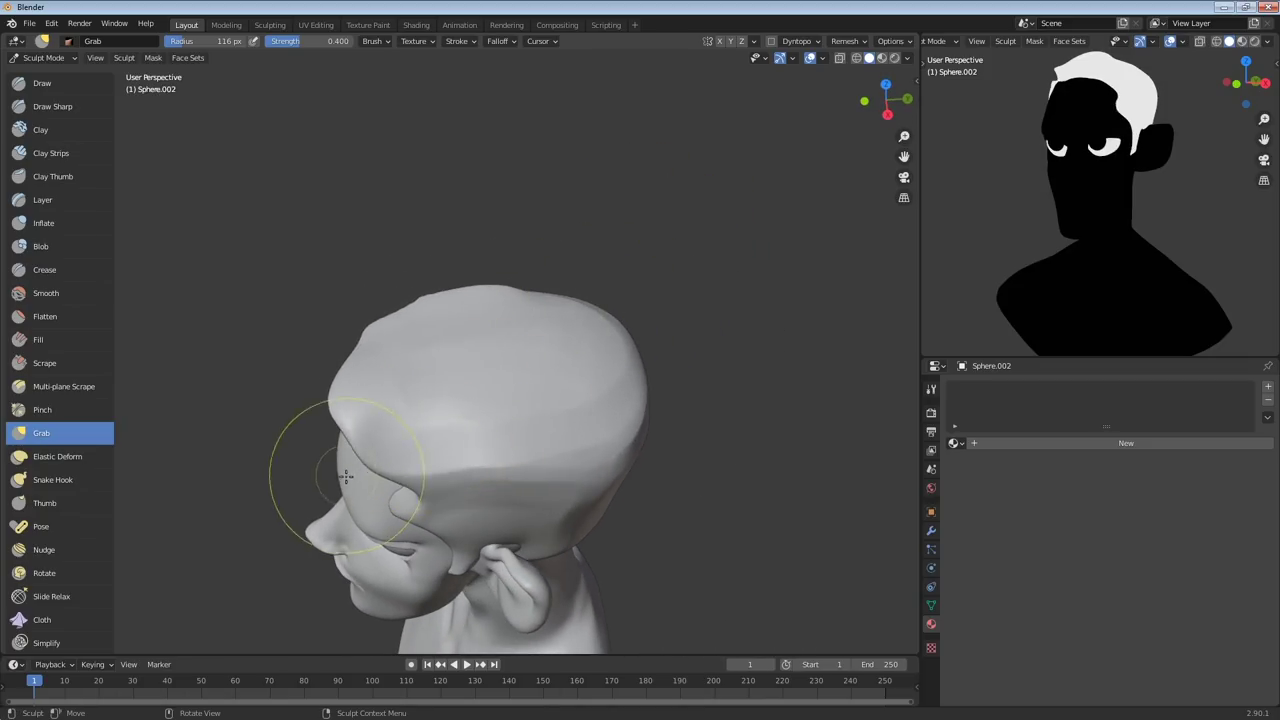
{"action": "middle_click_drag", "start_coordinate": [331, 429], "coordinate": [711, 257]}
{"action": "middle_click_drag", "start_coordinate": [936, 231], "coordinate": [728, 200]}
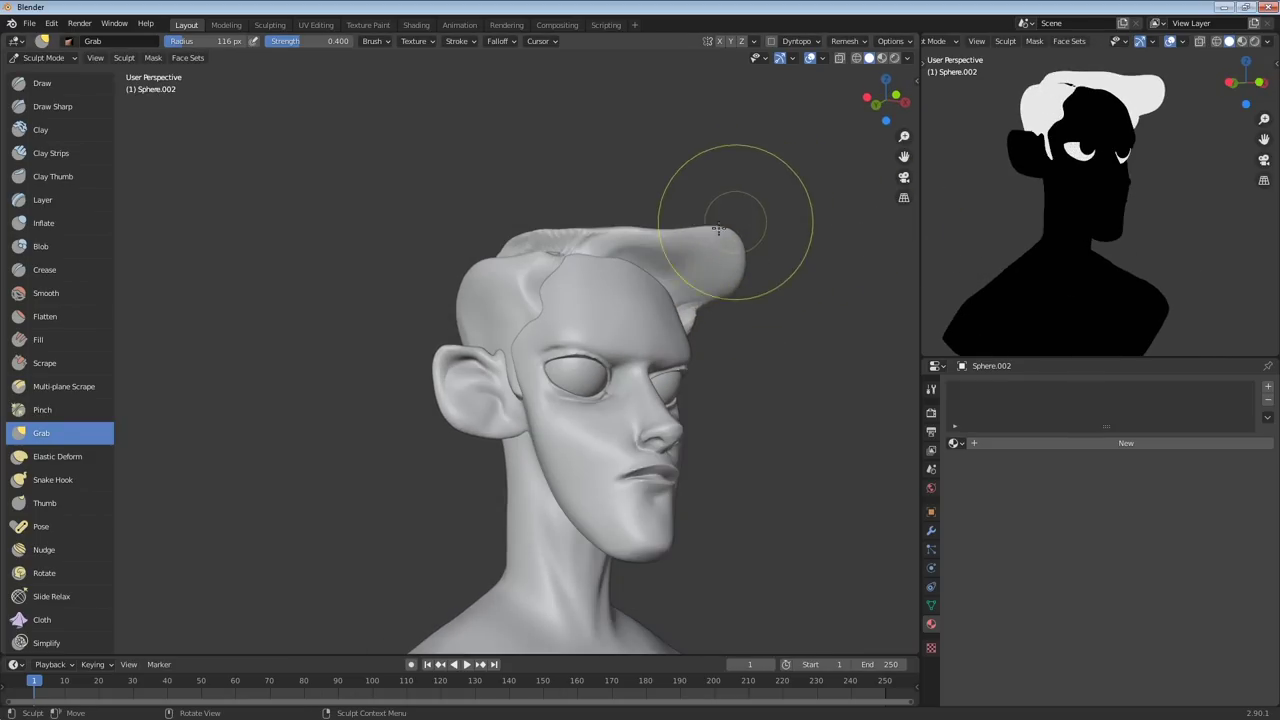
Deepen the side parting and sharpen its edges using Draw Sharp at a 66 px radius
{"action": "left_click", "coordinate": [52, 106]}
{"action": "mouse_move", "coordinate": [560, 300]}
{"action": "middle_mouse_down"}
{"action": "mouse_move", "coordinate": [636, 327]}
{"action": "mouse_move", "coordinate": [637, 368]}
{"action": "middle_mouse_up"}
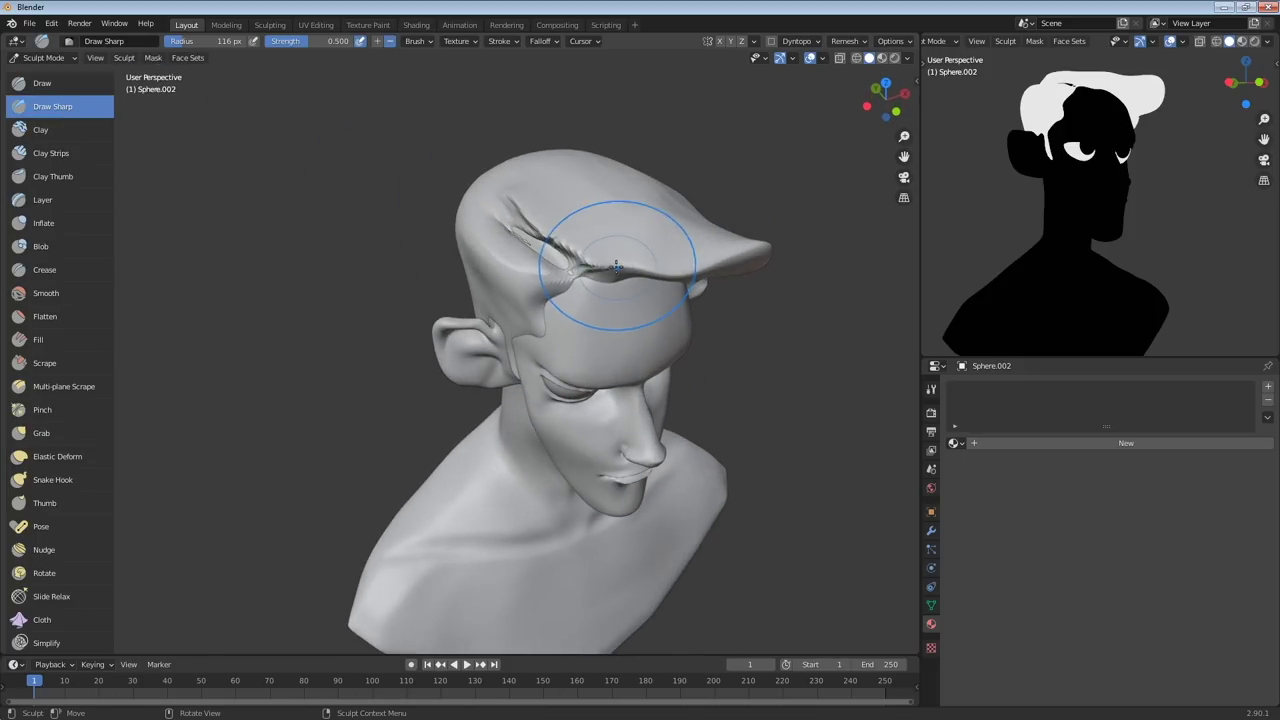
{"action": "key", "text": "f"}
{"action": "left_click", "coordinate": [588, 267]}
{"action": "left_click_drag", "start_coordinate": [596, 262], "coordinate": [574, 264]}
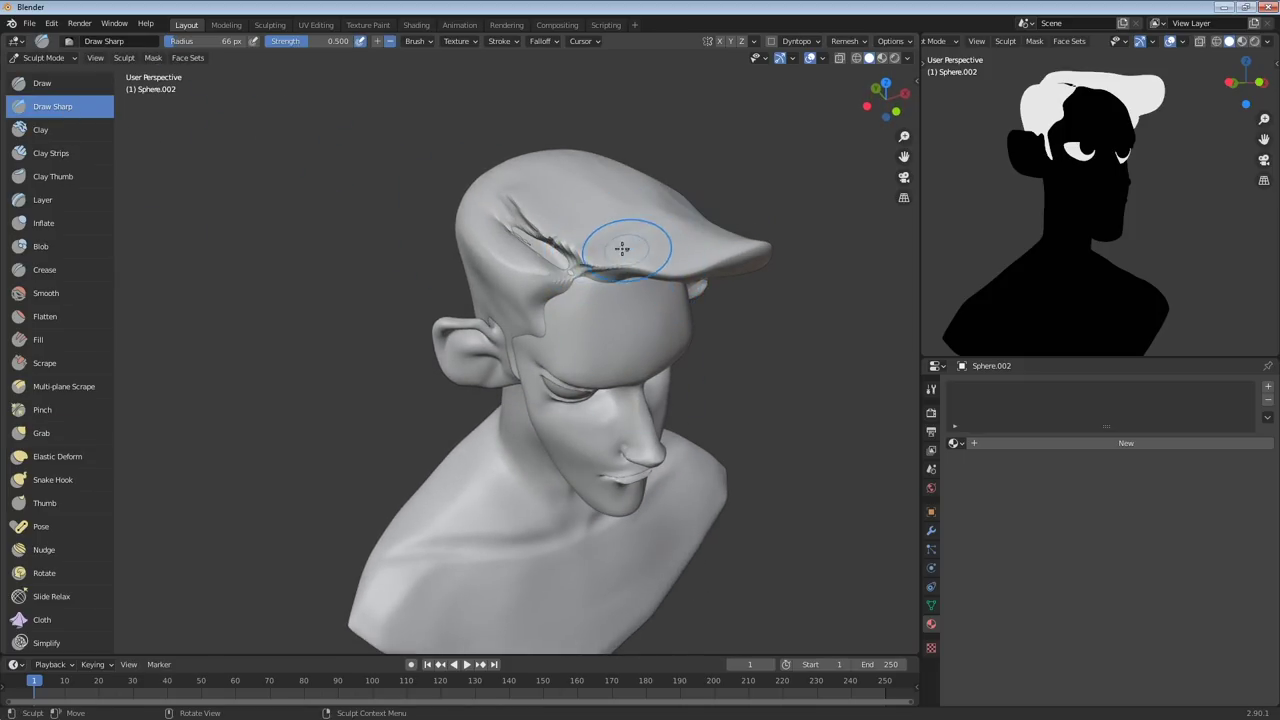
{"action": "middle_click_drag", "start_coordinate": [622, 248], "coordinate": [586, 251]}
{"action": "middle_click_drag", "start_coordinate": [723, 149], "coordinate": [634, 206]}
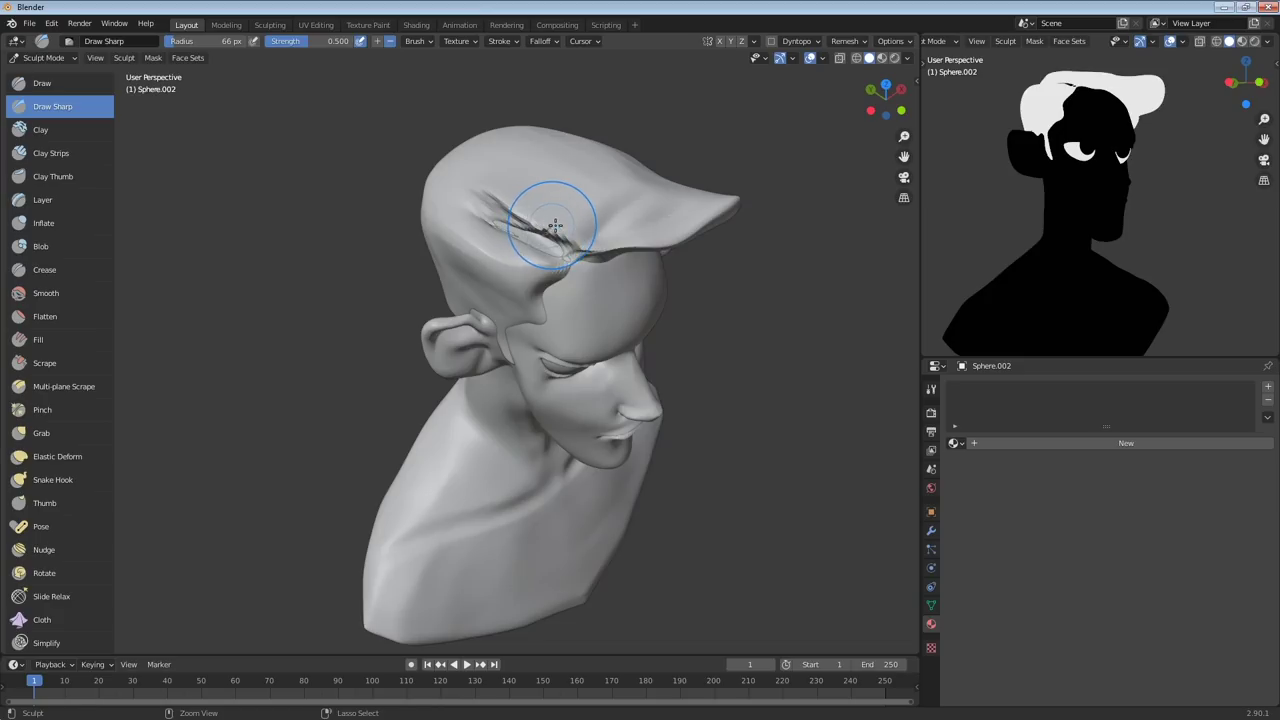
{"action": "left_click_drag", "start_coordinate": [548, 230], "coordinate": [486, 197], "text": "ctrl"}
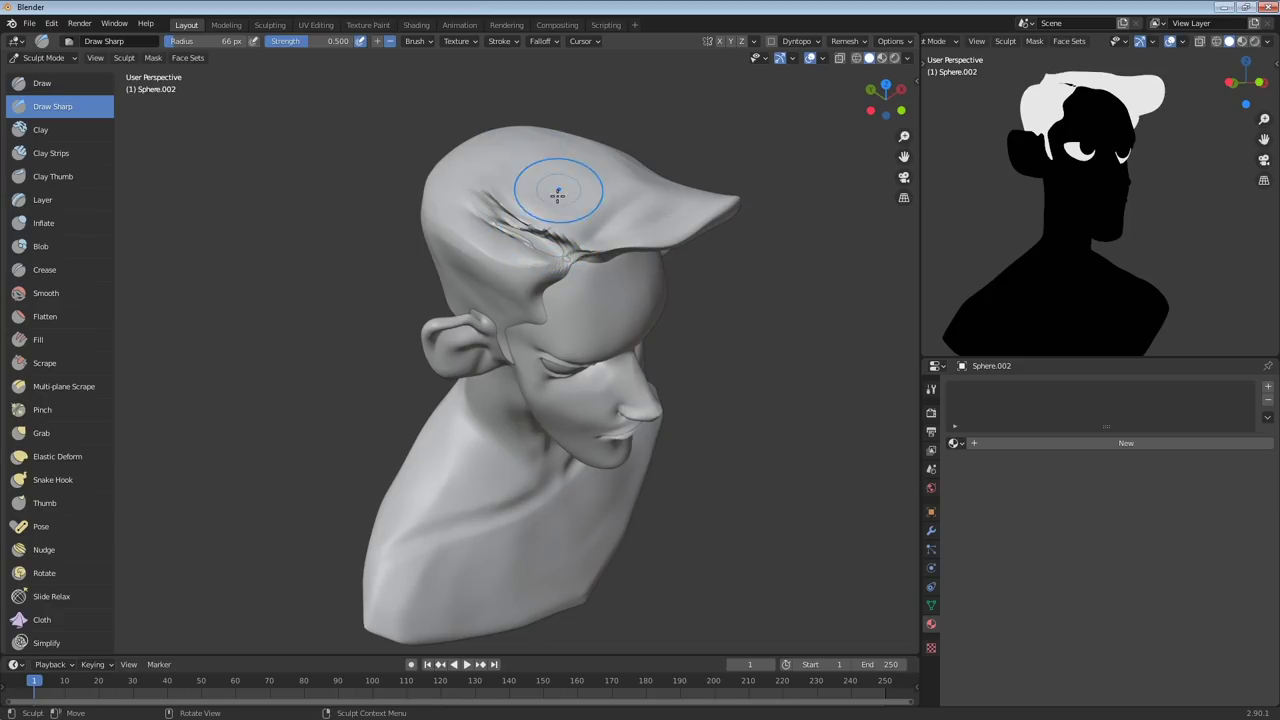
{"action": "mouse_move", "coordinate": [606, 171]}
{"action": "middle_mouse_down"}
{"action": "mouse_move", "coordinate": [660, 270]}
{"action": "mouse_move", "coordinate": [716, 261]}
{"action": "mouse_move", "coordinate": [742, 228]}
{"action": "middle_mouse_up"}
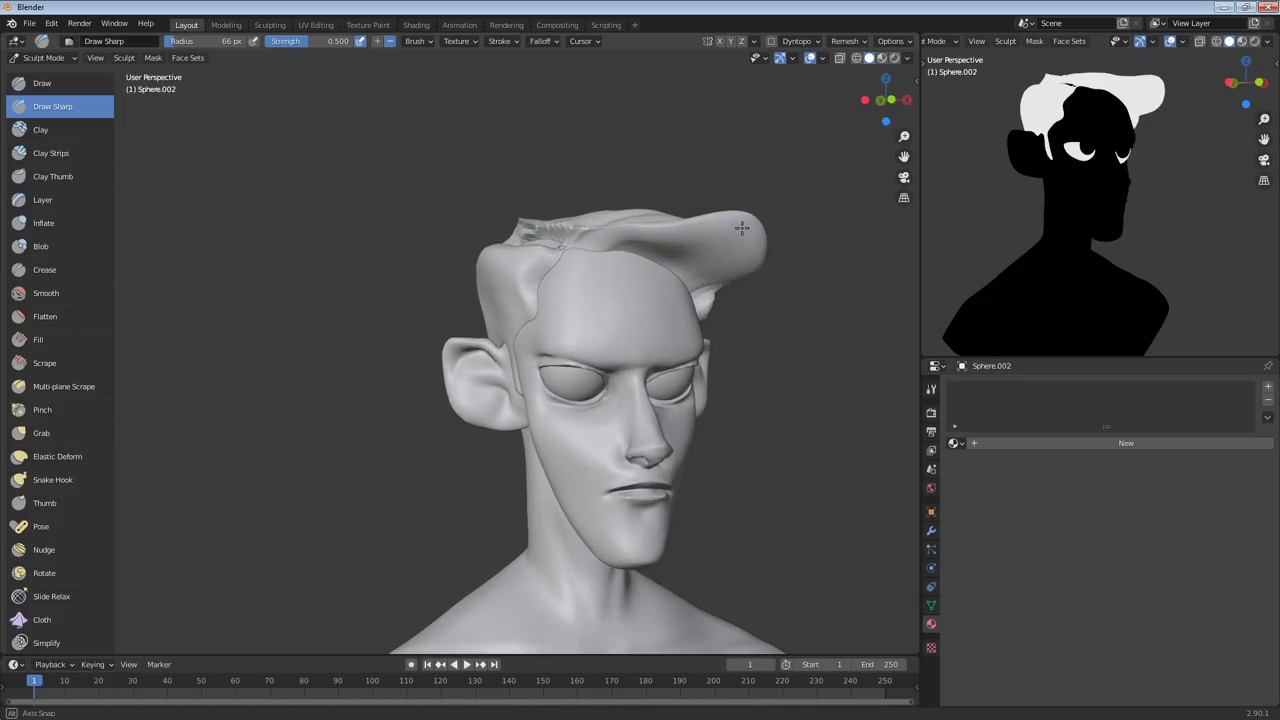
Remesh the hair and adjust the hair mass beside the parting using Grab at a 66 px radius
{"action": "left_click", "coordinate": [843, 44]}
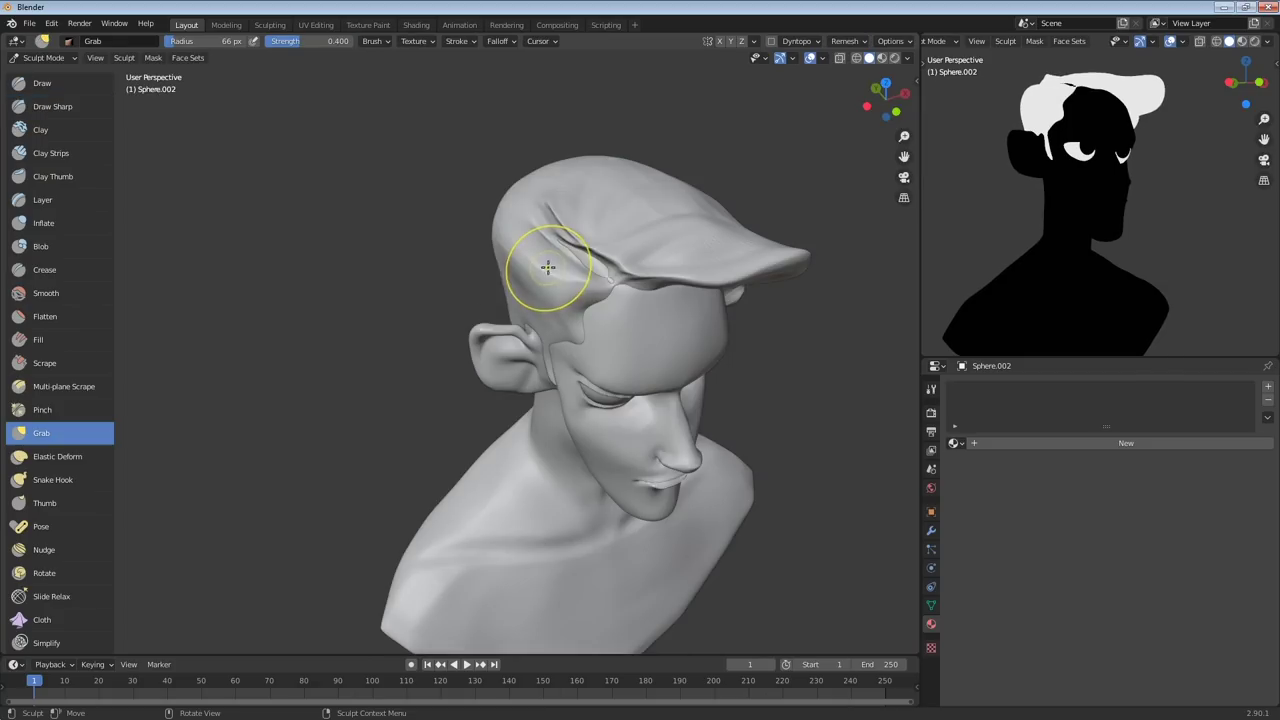
{"action": "mouse_move", "coordinate": [543, 257]}
{"action": "left_mouse_down"}
{"action": "mouse_move", "coordinate": [586, 266]}
{"action": "mouse_move", "coordinate": [558, 275]}
{"action": "left_mouse_up"}
{"action": "middle_click_drag", "start_coordinate": [558, 275], "coordinate": [543, 309]}
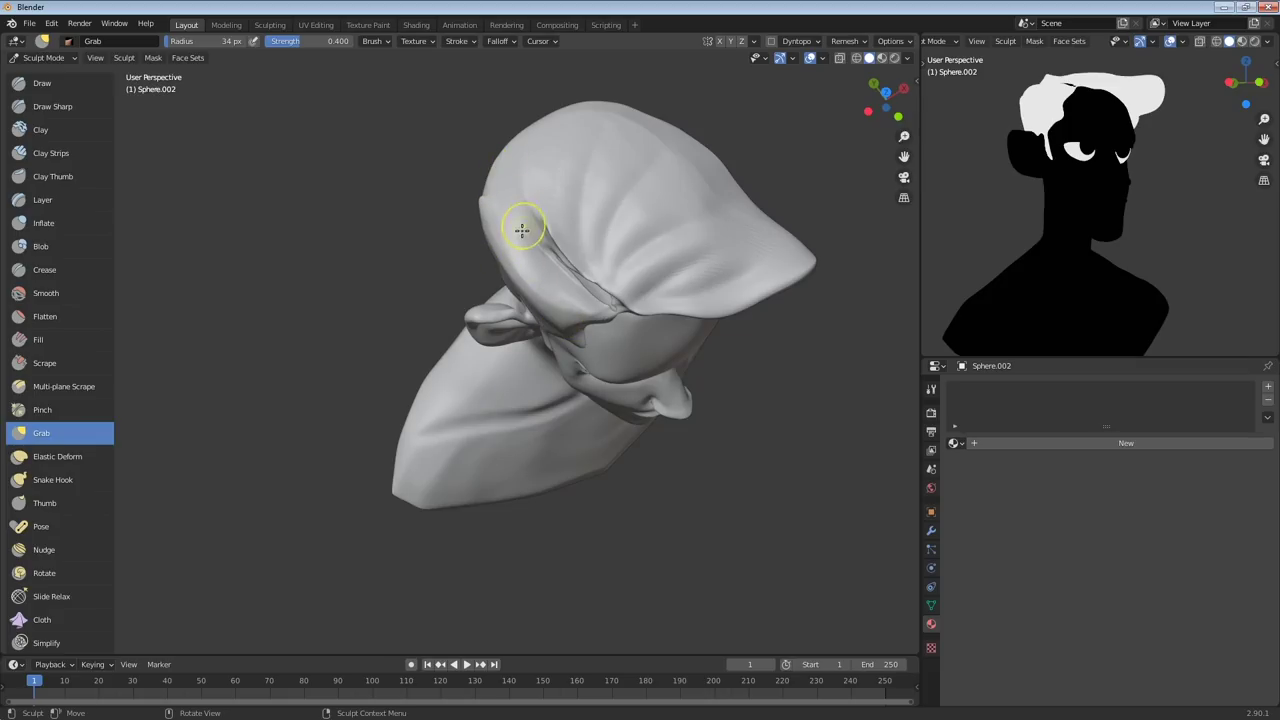
Pull pointed strand tips out of the quiff's end using Grab at a 34 px radius, and enlarge the brush radius to 114 px
{"action": "mouse_move", "coordinate": [520, 229]}
{"action": "middle_mouse_down"}
{"action": "mouse_move", "coordinate": [611, 169]}
{"action": "mouse_move", "coordinate": [697, 238]}
{"action": "mouse_move", "coordinate": [725, 208]}
{"action": "mouse_move", "coordinate": [760, 226]}
{"action": "middle_mouse_up"}
{"action": "left_click_drag", "start_coordinate": [779, 243], "coordinate": [787, 217]}
{"action": "middle_click_drag", "start_coordinate": [787, 217], "coordinate": [802, 208]}
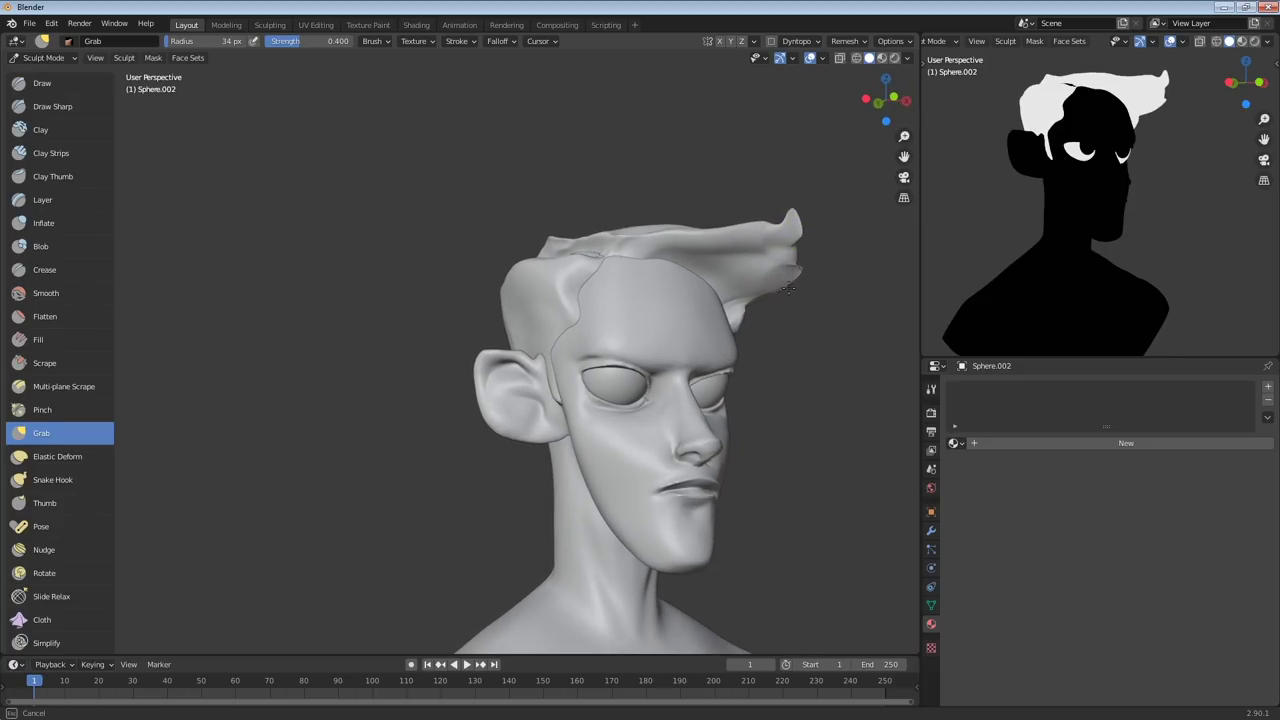
{"action": "middle_click_drag", "start_coordinate": [793, 262], "coordinate": [752, 262]}
{"action": "key", "text": "f"}
{"action": "left_click", "coordinate": [813, 260]}
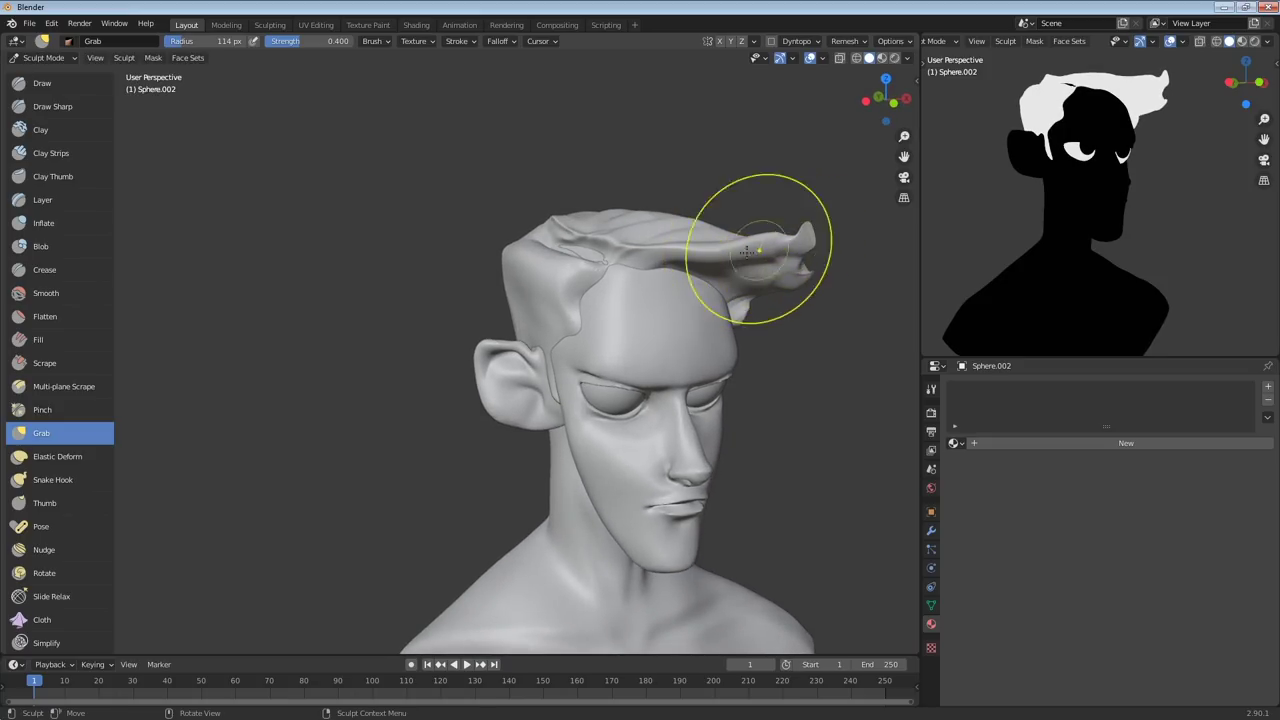
Bend the front quiff into an S-shaped wave with a raised crest and upturned tip using Grab at a 114 px radius
{"action": "left_click_drag", "start_coordinate": [761, 249], "coordinate": [757, 267]}
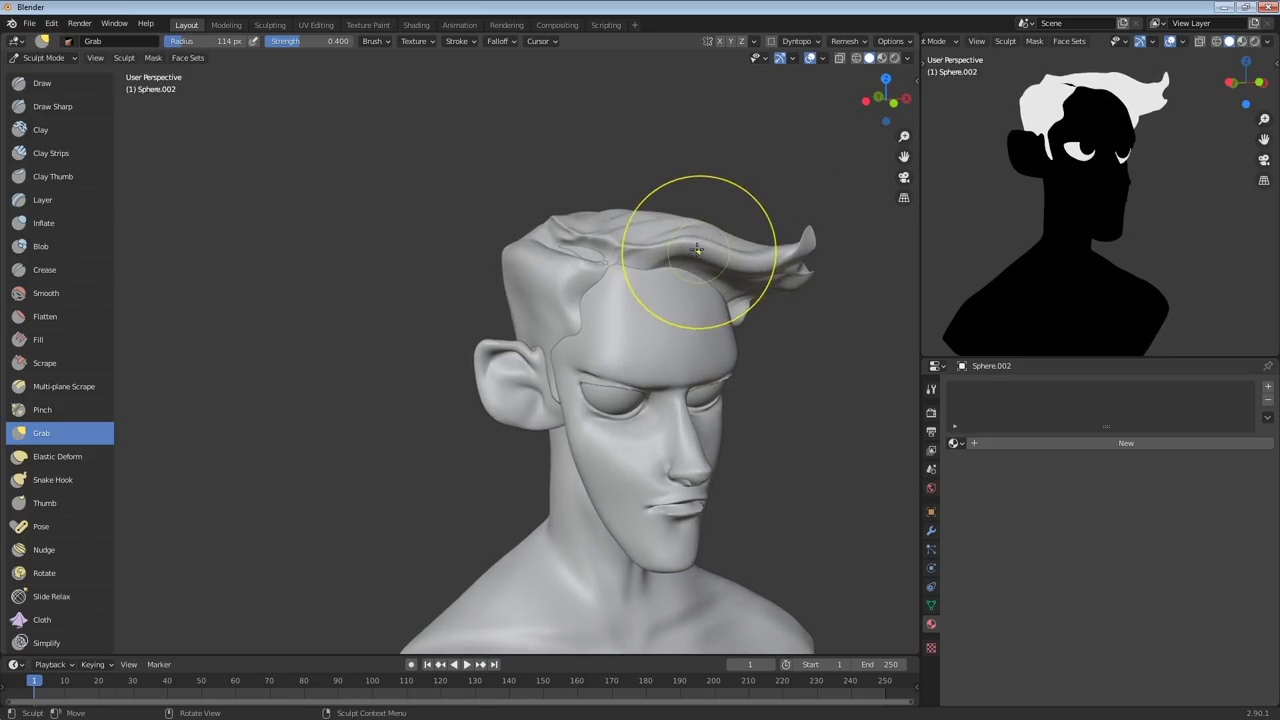
{"action": "left_click_drag", "start_coordinate": [684, 245], "coordinate": [680, 242]}
{"action": "middle_click_drag", "start_coordinate": [735, 219], "coordinate": [721, 203]}
{"action": "left_click_drag", "start_coordinate": [731, 240], "coordinate": [737, 228]}
{"action": "middle_click_drag", "start_coordinate": [739, 222], "coordinate": [748, 236]}
{"action": "left_click_drag", "start_coordinate": [759, 240], "coordinate": [765, 303]}
{"action": "middle_click_drag", "start_coordinate": [786, 265], "coordinate": [734, 260]}
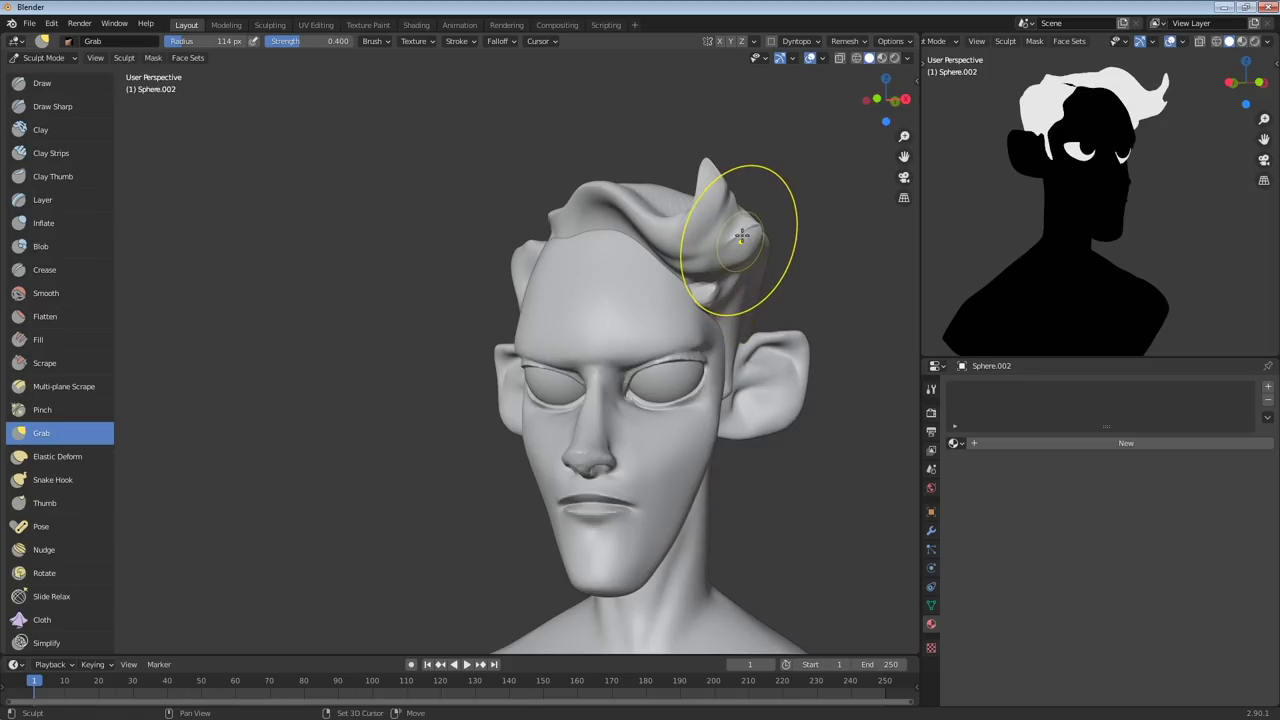
{"action": "left_click_drag", "start_coordinate": [741, 238], "coordinate": [743, 232]}
{"action": "key", "text": "shift+s"}
{"action": "key", "text": "g"}
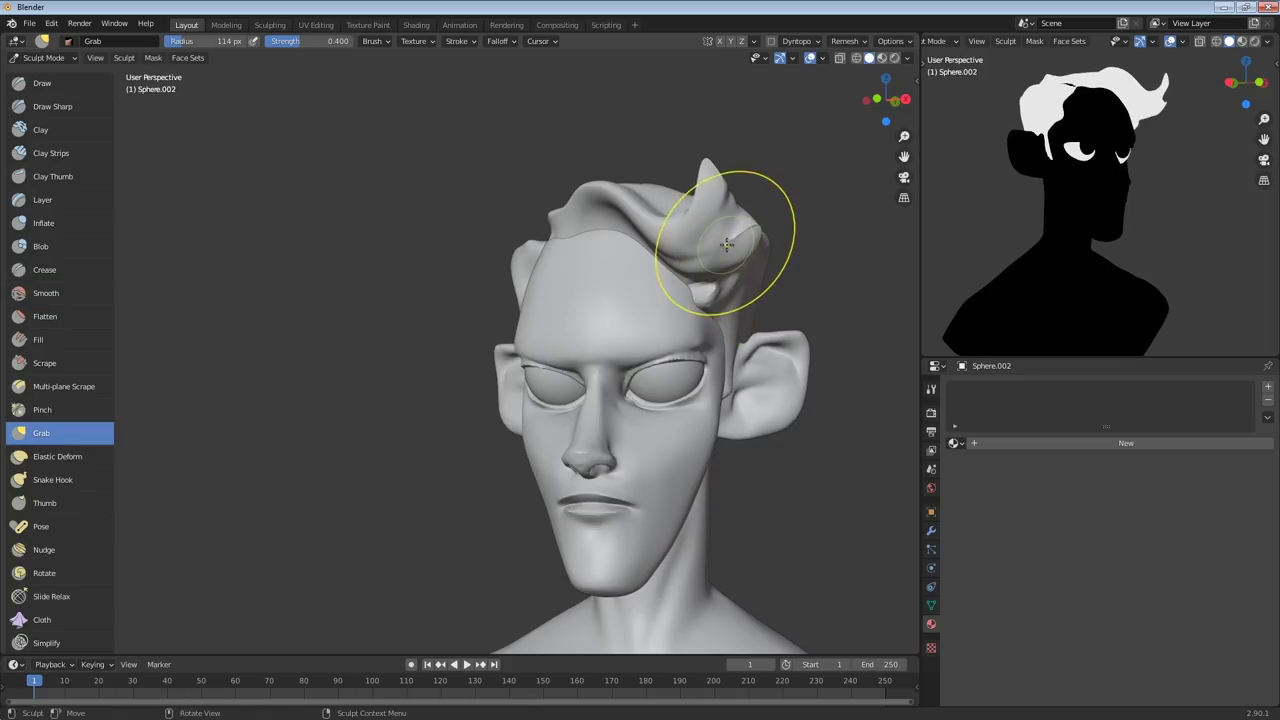
Sample the voxel detail size from the hair mesh and remesh the hair with Fix Poles and Preserve Volume enabled
{"action": "middle_click_drag", "start_coordinate": [714, 254], "coordinate": [645, 300]}
{"action": "key", "text": "shift+r"}
{"action": "left_click", "coordinate": [845, 41]}
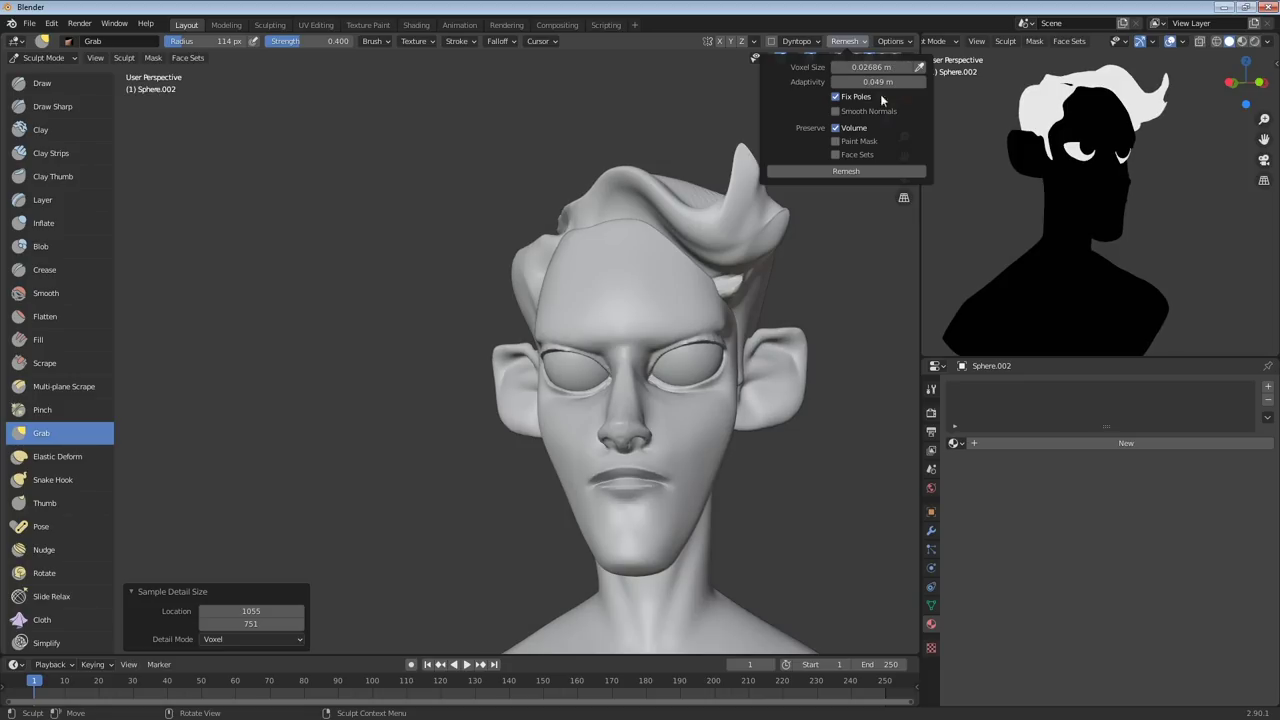
{"action": "left_click", "coordinate": [855, 172]}
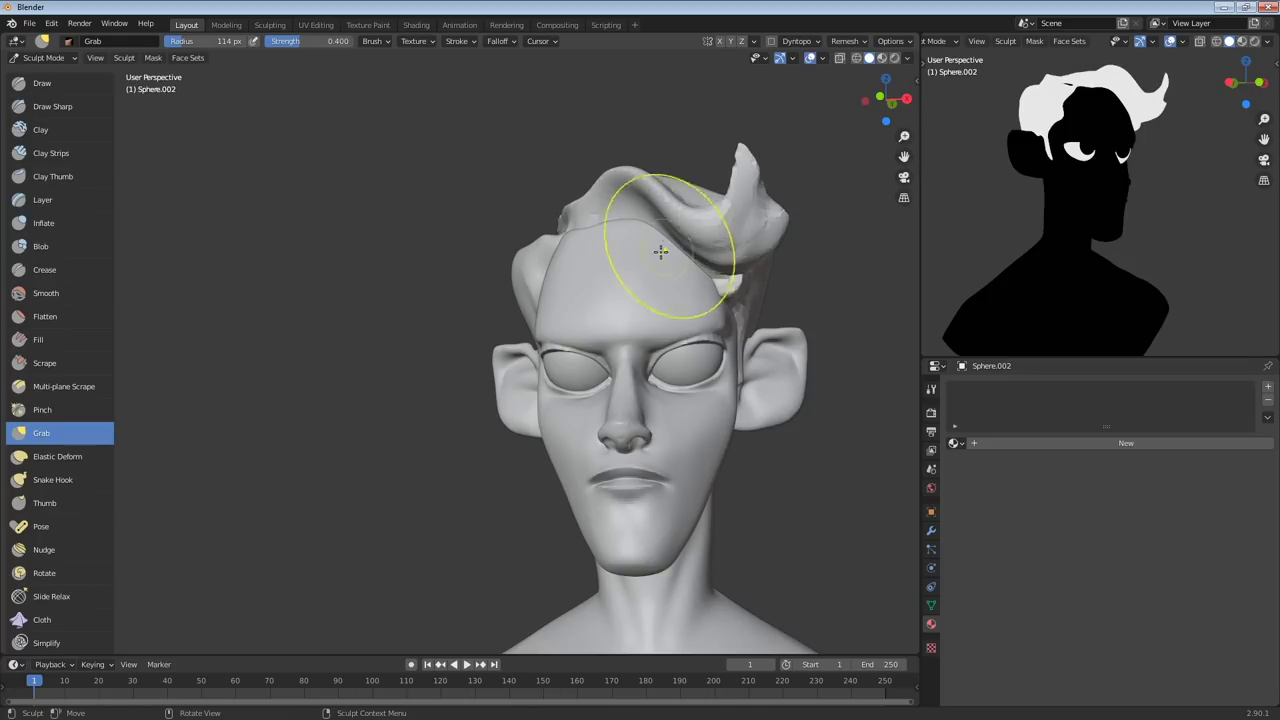
Thicken the thin tip of the quiff using Inflate at a 114 px radius and 0.500 strength
{"action": "middle_click_drag", "start_coordinate": [710, 205], "coordinate": [787, 243]}
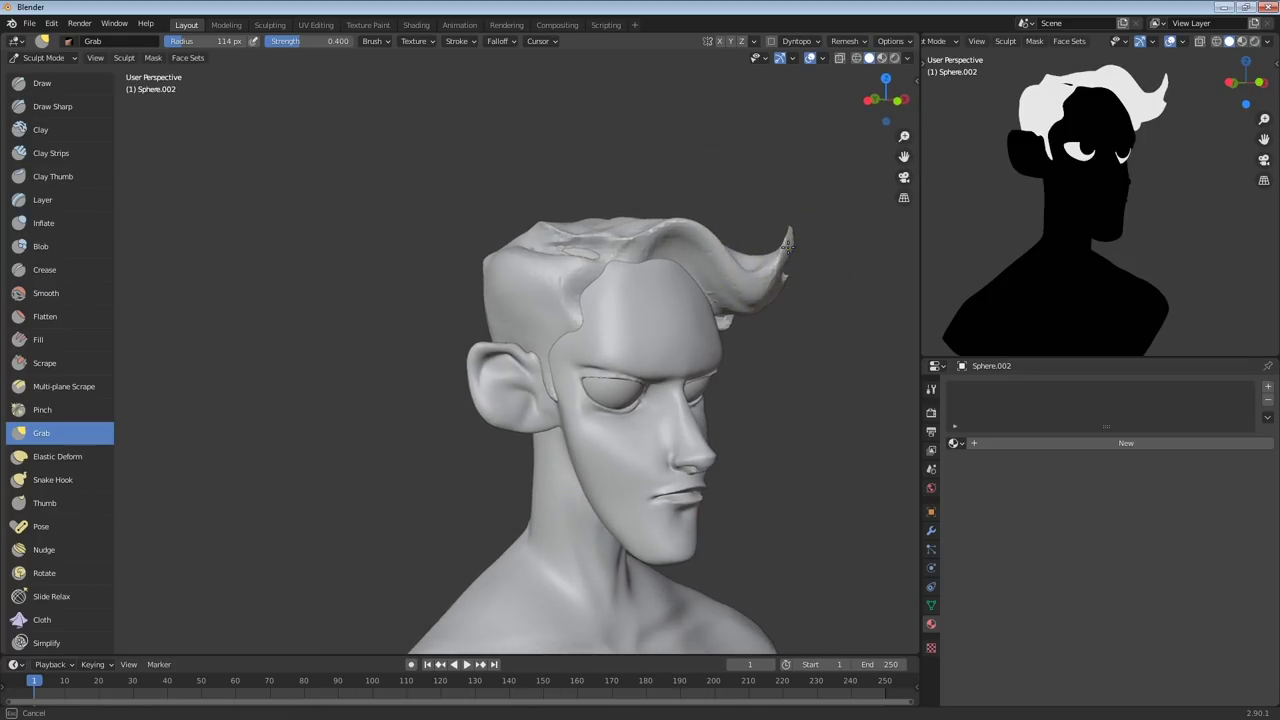
{"action": "scroll", "coordinate": [75, 350], "scroll_direction": "down", "scroll_amount": 2}
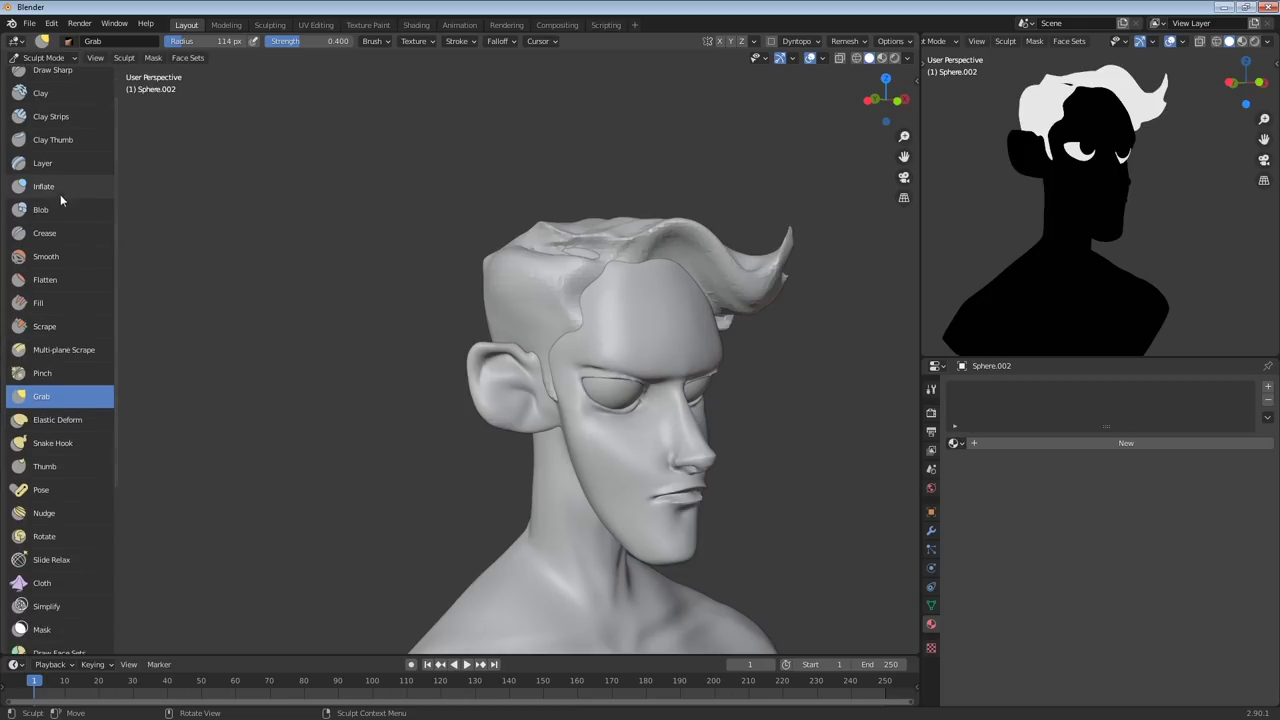
{"action": "left_click", "coordinate": [66, 188]}
{"action": "mouse_move", "coordinate": [787, 242]}
{"action": "left_mouse_down"}
{"action": "mouse_move", "coordinate": [781, 258]}
{"action": "mouse_move", "coordinate": [788, 242]}
{"action": "left_mouse_up"}
Puff up the hair along the side parting using Inflate at a 114 px radius
{"action": "middle_click_drag", "start_coordinate": [815, 240], "coordinate": [611, 248]}
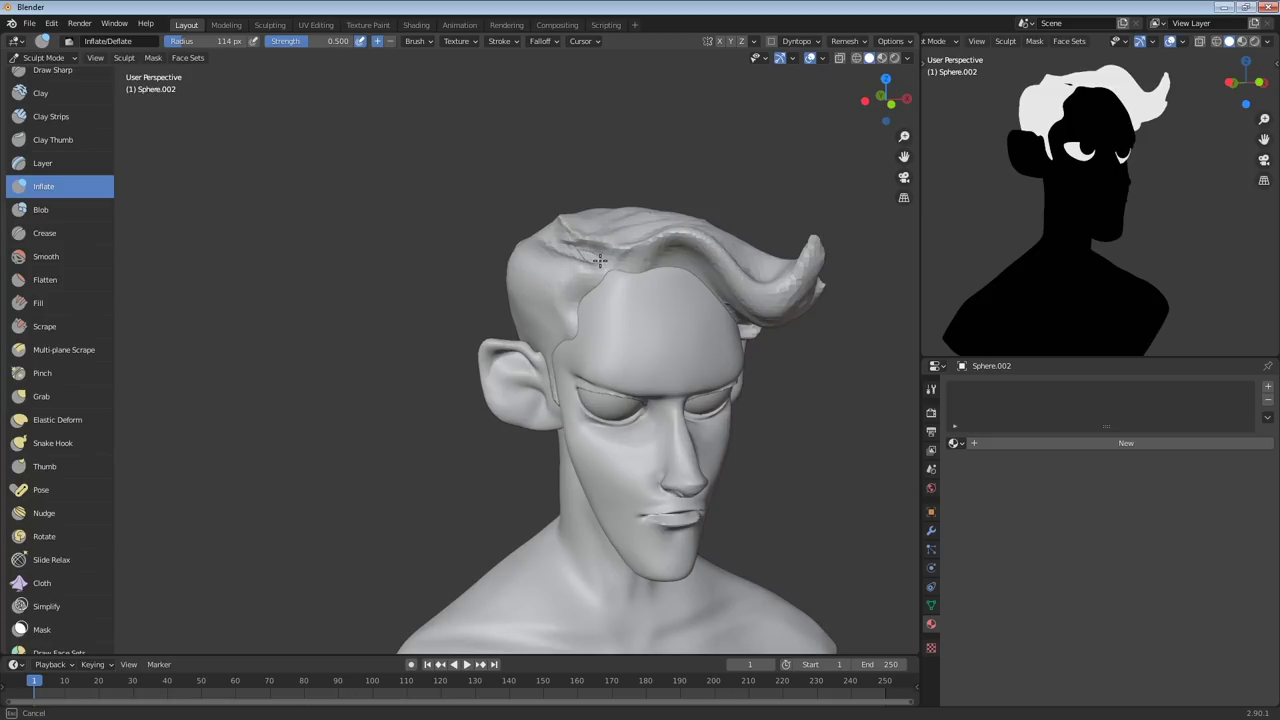
{"action": "left_click_drag", "start_coordinate": [577, 250], "coordinate": [606, 260]}
{"action": "middle_click_drag", "start_coordinate": [603, 265], "coordinate": [565, 248]}
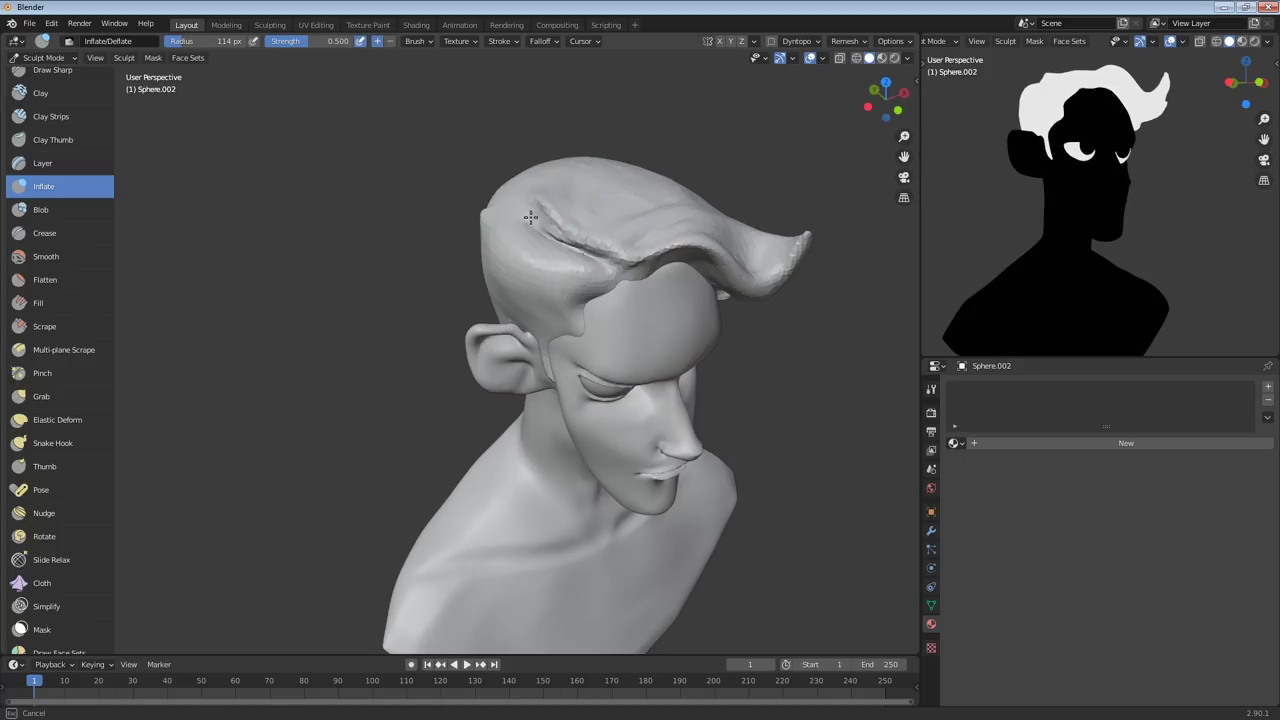
{"action": "left_click_drag", "start_coordinate": [530, 217], "coordinate": [580, 244]}
{"action": "middle_click_drag", "start_coordinate": [633, 163], "coordinate": [686, 188]}
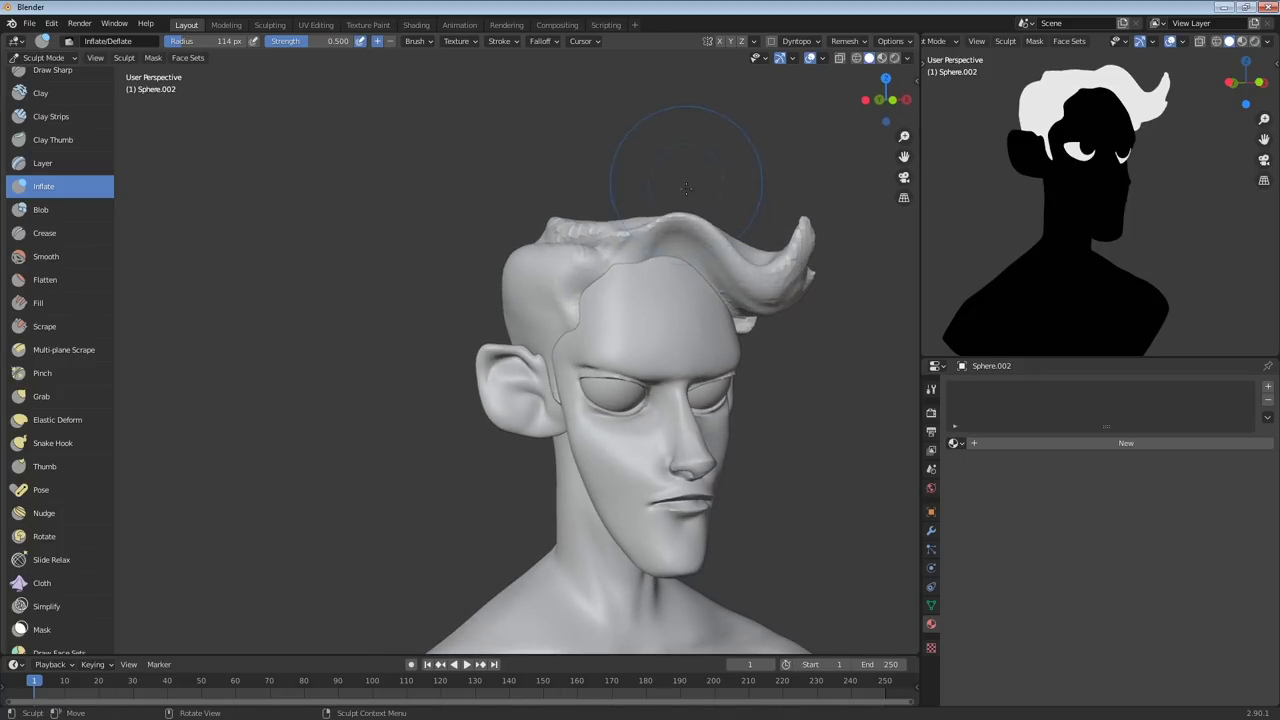
{"action": "middle_click_drag", "start_coordinate": [703, 250], "coordinate": [738, 275]}
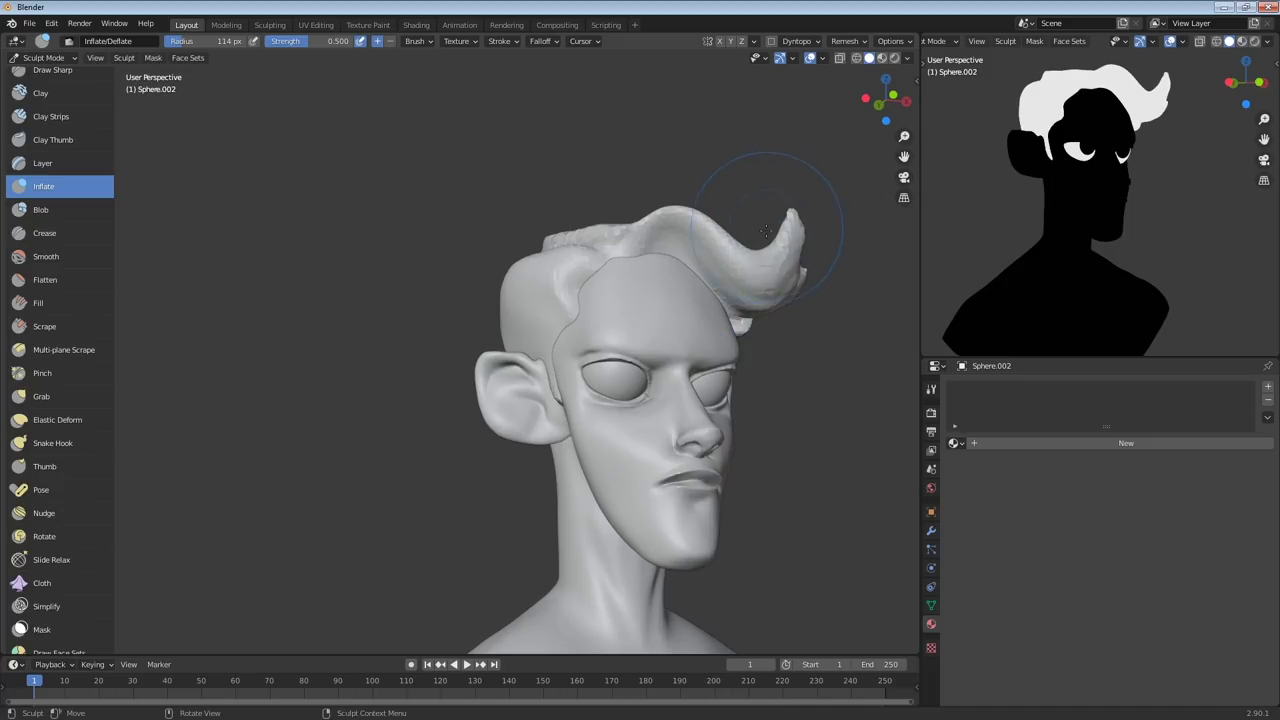
{"action": "middle_click_drag", "start_coordinate": [765, 232], "coordinate": [588, 263]}
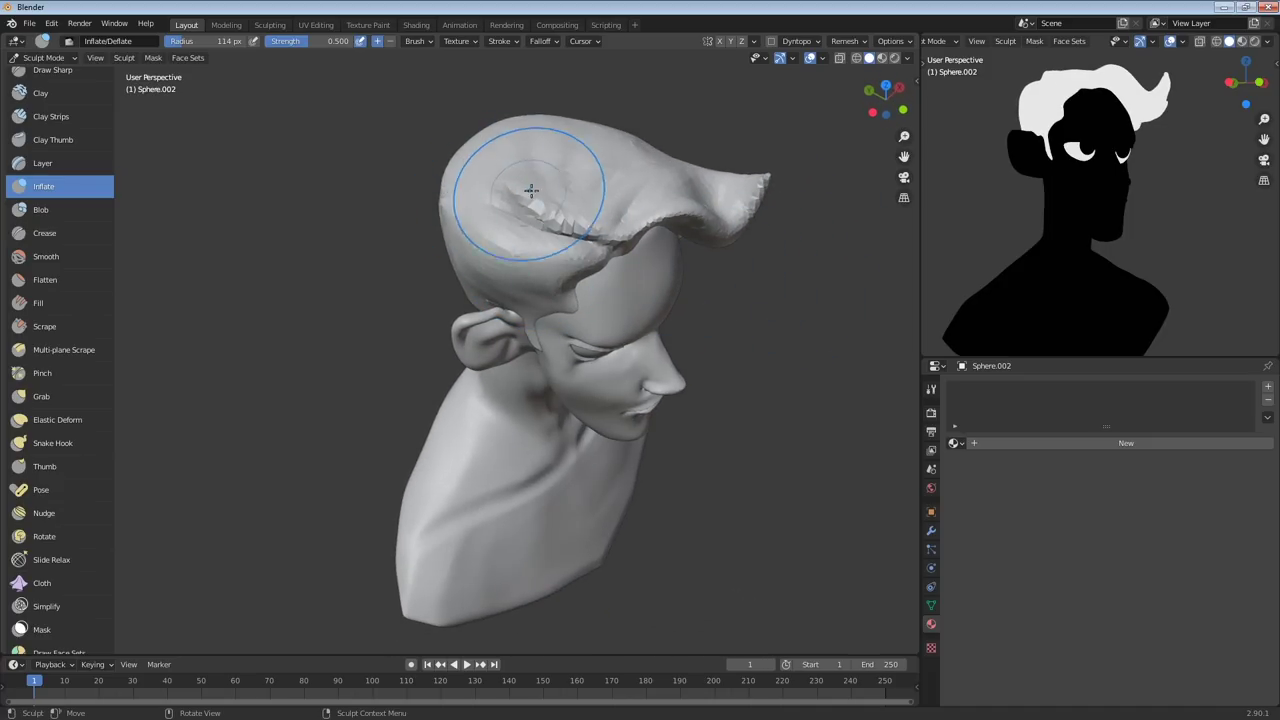
{"action": "mouse_move", "coordinate": [528, 200]}
{"action": "middle_mouse_down"}
{"action": "mouse_move", "coordinate": [520, 90]}
{"action": "mouse_move", "coordinate": [689, 209]}
{"action": "mouse_move", "coordinate": [689, 232]}
{"action": "middle_mouse_up"}
Carve strand grooves along the quiff using Draw Sharp at a 64 px radius
{"action": "middle_click_drag", "start_coordinate": [86, 212], "coordinate": [83, 337]}
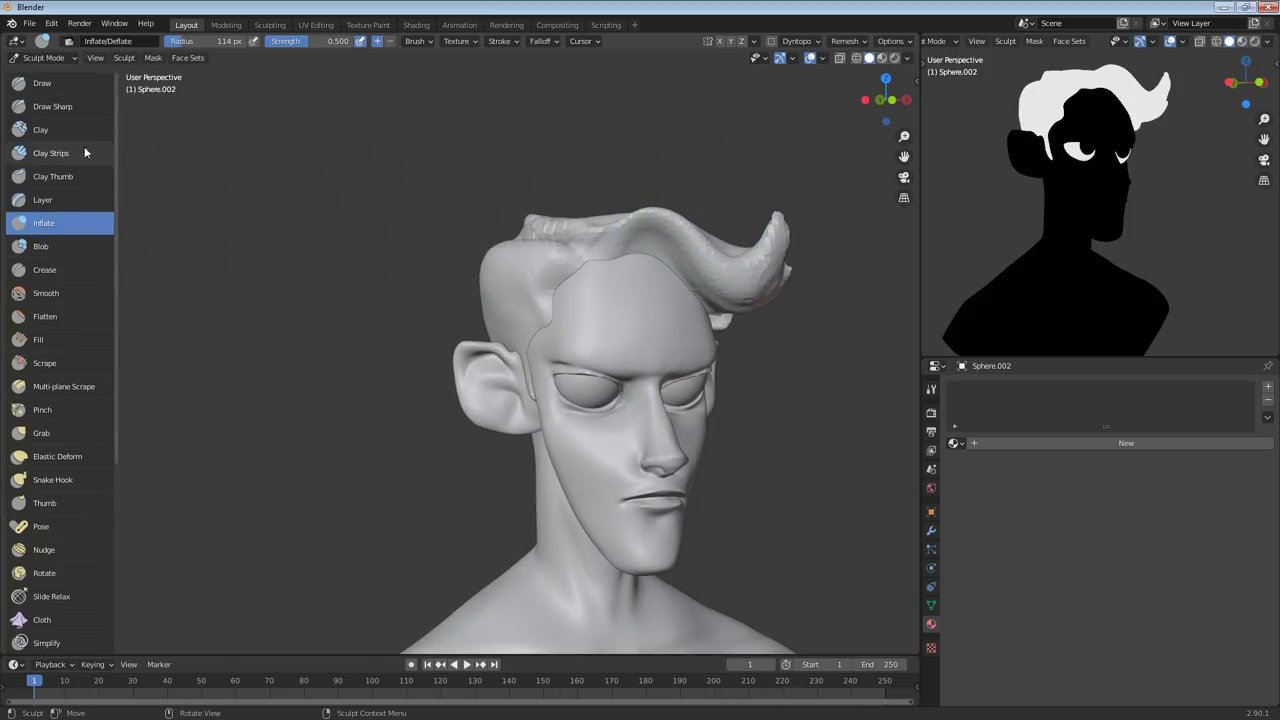
{"action": "left_click", "coordinate": [64, 106]}
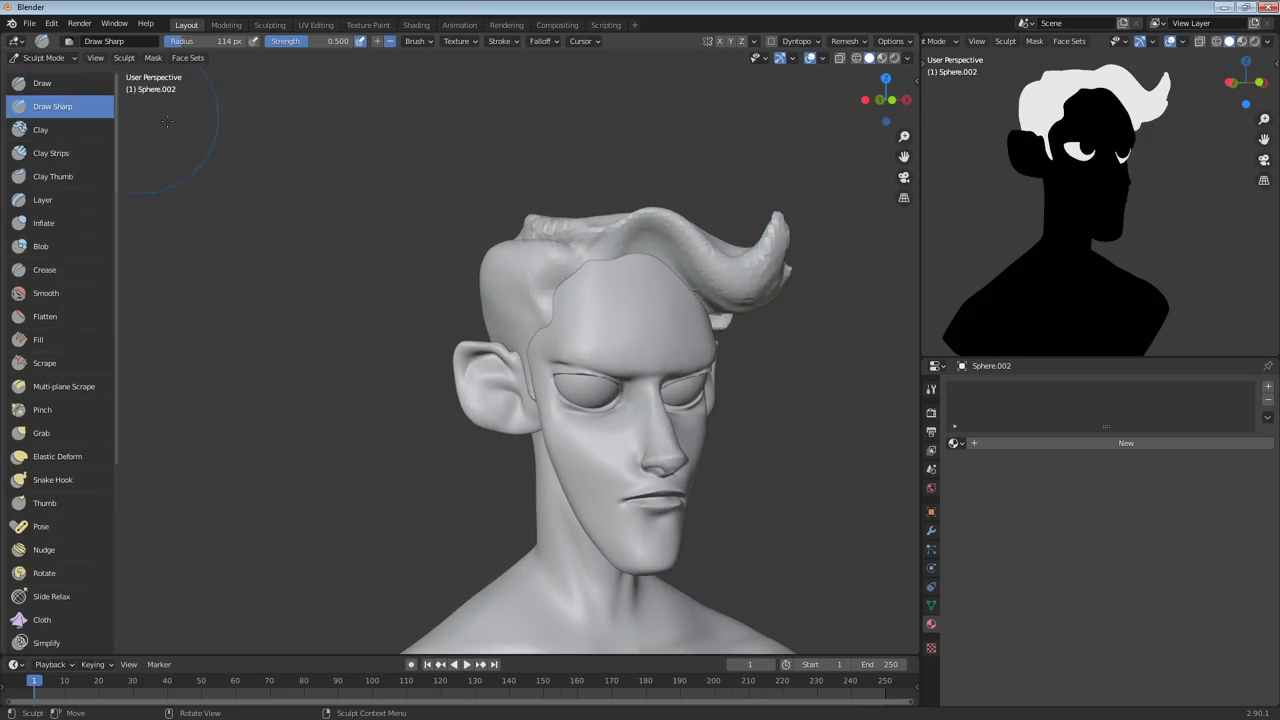
{"action": "key", "text": "f"}
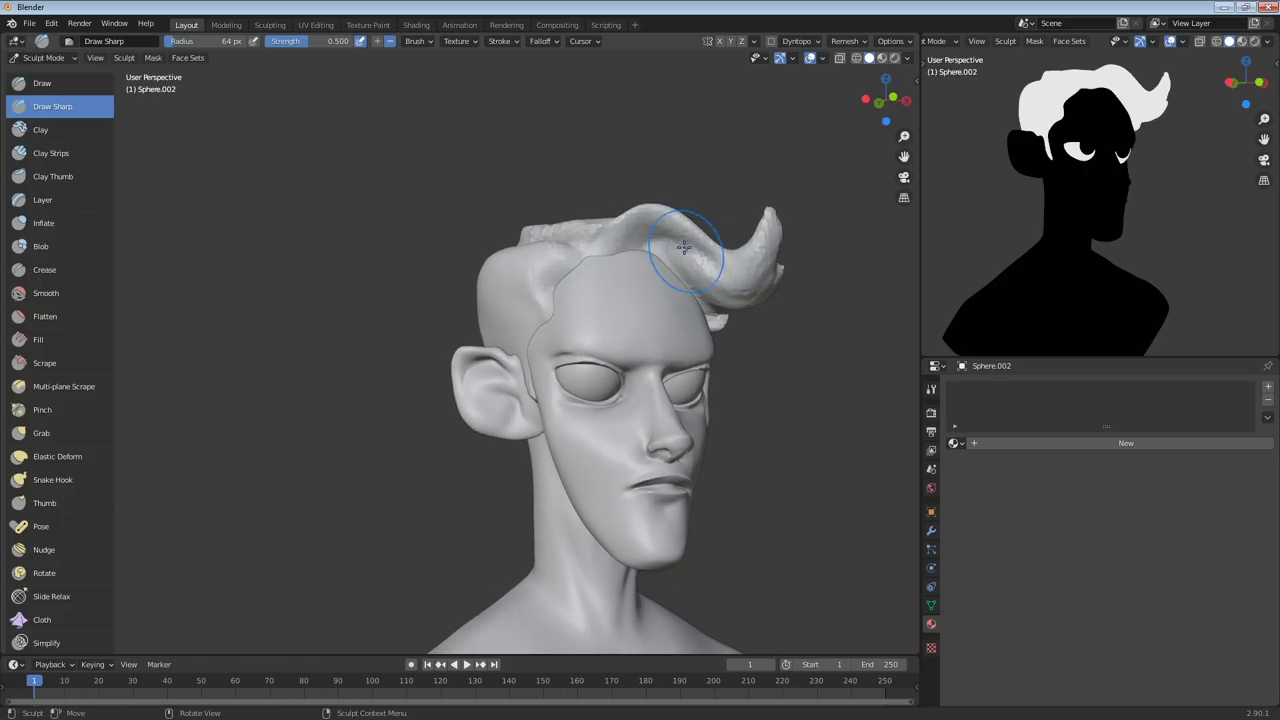
{"action": "mouse_move", "coordinate": [774, 239]}
{"action": "middle_mouse_down"}
{"action": "mouse_move", "coordinate": [758, 231]}
{"action": "mouse_move", "coordinate": [788, 237]}
{"action": "middle_mouse_up"}
Refine the curled tip of the quiff using Grab at a radius of about 92 px
{"action": "key", "text": "g"}
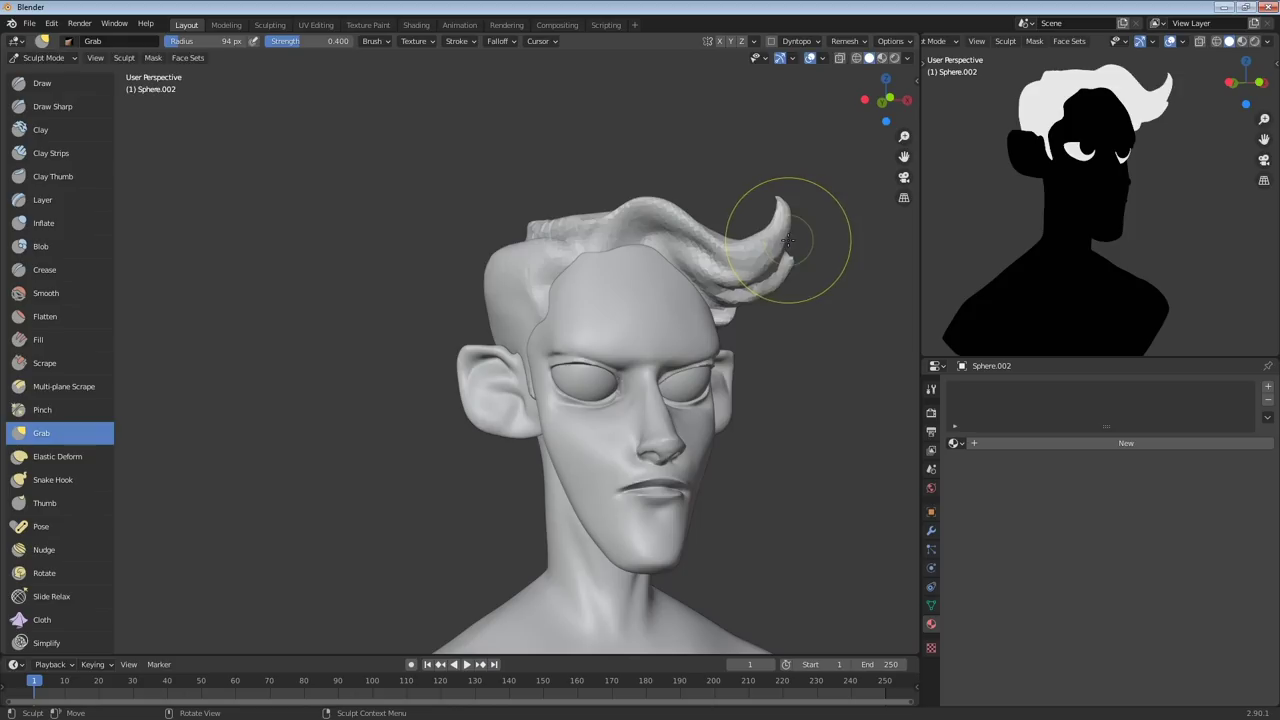
{"action": "mouse_move", "coordinate": [788, 237]}
{"action": "left_mouse_down"}
{"action": "mouse_move", "coordinate": [795, 245]}
{"action": "mouse_move", "coordinate": [764, 243]}
{"action": "left_mouse_up"}
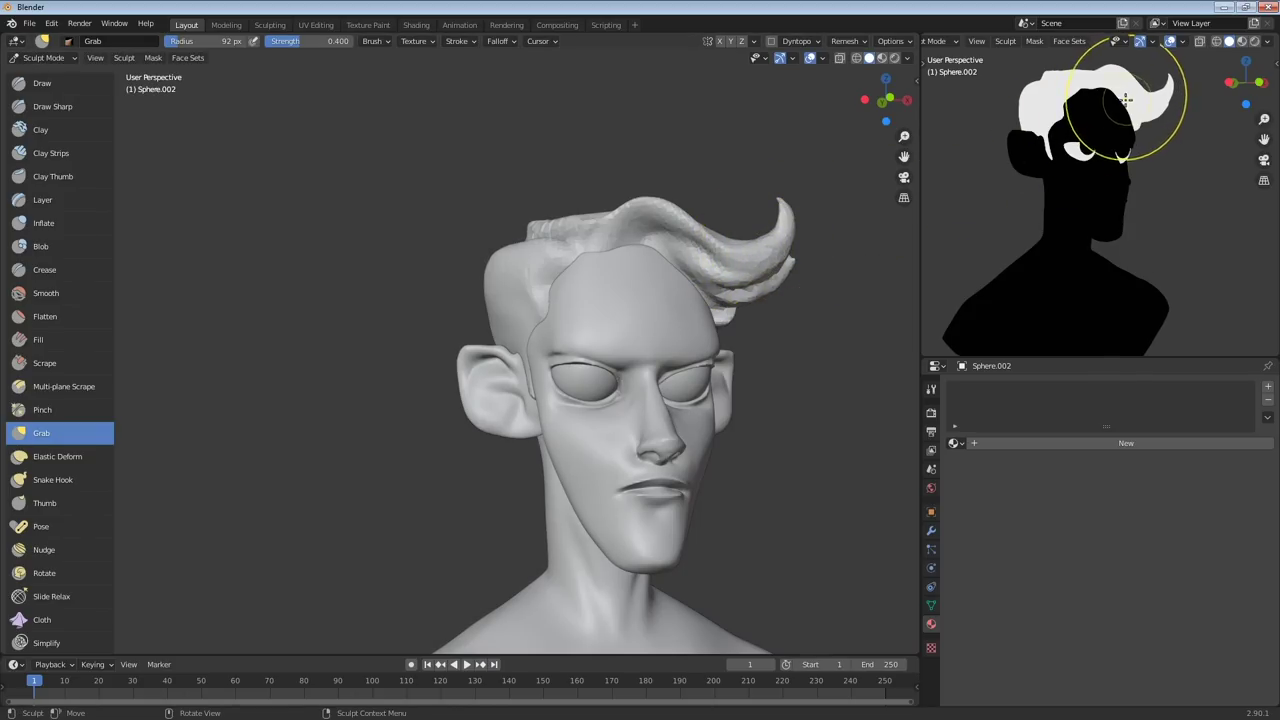
{"action": "middle_click_drag", "start_coordinate": [1129, 106], "coordinate": [1100, 115]}
Pull the hair behind the ear on the parting side outward and back using Grab at a 92 px radius
{"action": "mouse_move", "coordinate": [748, 244]}
{"action": "middle_mouse_down"}
{"action": "mouse_move", "coordinate": [591, 277]}
{"action": "mouse_move", "coordinate": [541, 314]}
{"action": "mouse_move", "coordinate": [500, 323]}
{"action": "mouse_move", "coordinate": [491, 423]}
{"action": "mouse_move", "coordinate": [520, 320]}
{"action": "mouse_move", "coordinate": [514, 343]}
{"action": "mouse_move", "coordinate": [524, 338]}
{"action": "mouse_move", "coordinate": [511, 267]}
{"action": "middle_mouse_up"}
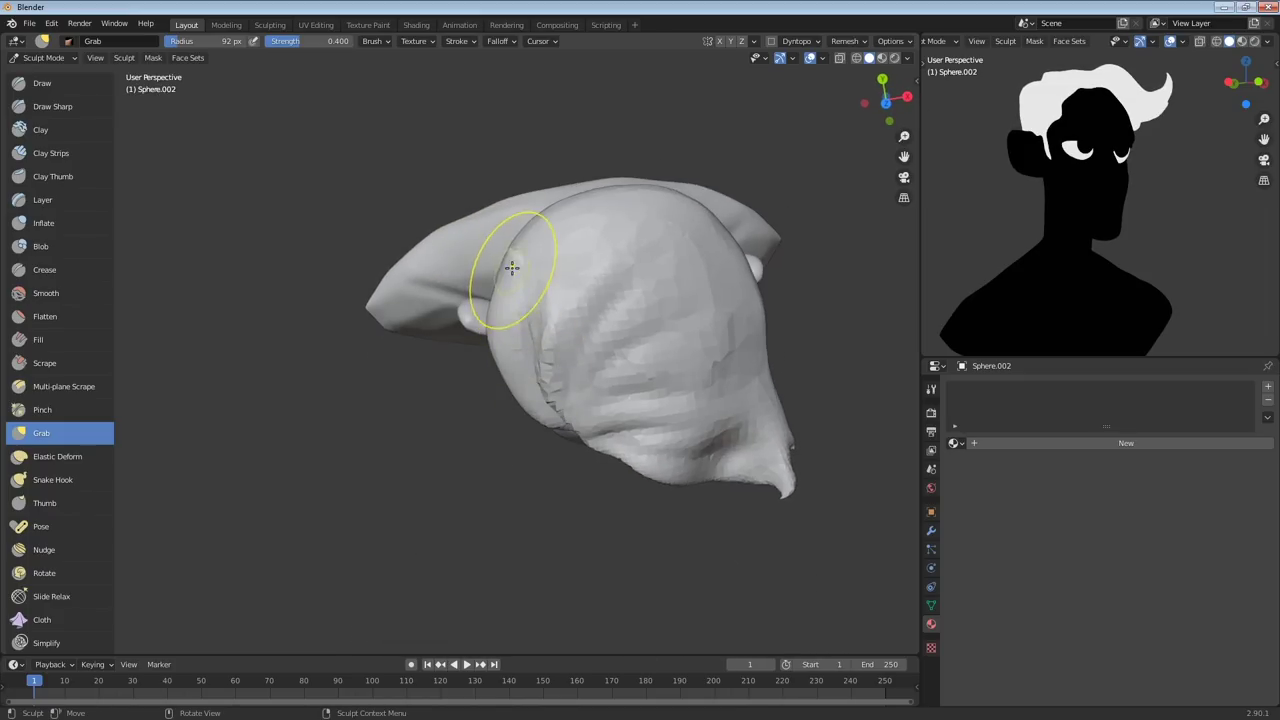
{"action": "left_click_drag", "start_coordinate": [511, 253], "coordinate": [506, 247]}
{"action": "mouse_move", "coordinate": [504, 297]}
{"action": "left_mouse_down"}
{"action": "mouse_move", "coordinate": [491, 290]}
{"action": "mouse_move", "coordinate": [502, 250]}
{"action": "left_mouse_up"}
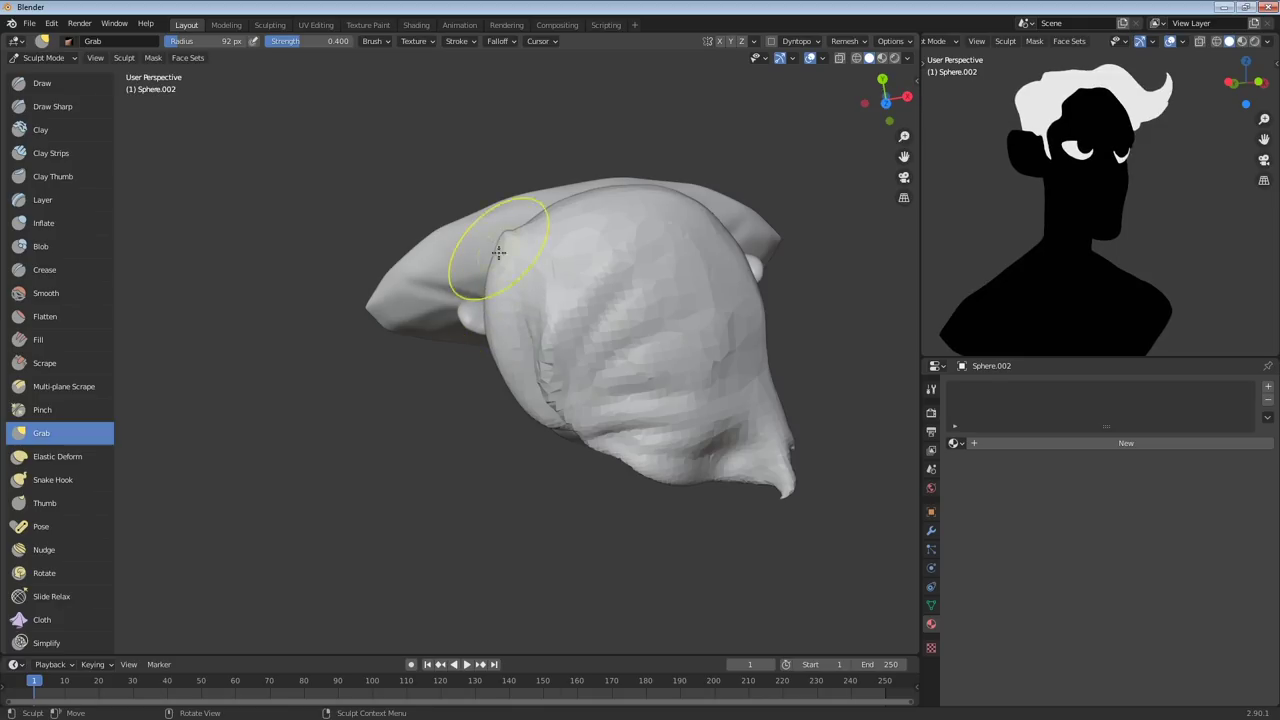
{"action": "middle_click_drag", "start_coordinate": [499, 290], "coordinate": [510, 257]}
{"action": "left_click_drag", "start_coordinate": [508, 267], "coordinate": [511, 249]}
{"action": "mouse_move", "coordinate": [511, 249]}
{"action": "middle_mouse_down"}
{"action": "mouse_move", "coordinate": [583, 171]}
{"action": "mouse_move", "coordinate": [509, 229]}
{"action": "mouse_move", "coordinate": [486, 286]}
{"action": "middle_mouse_up"}
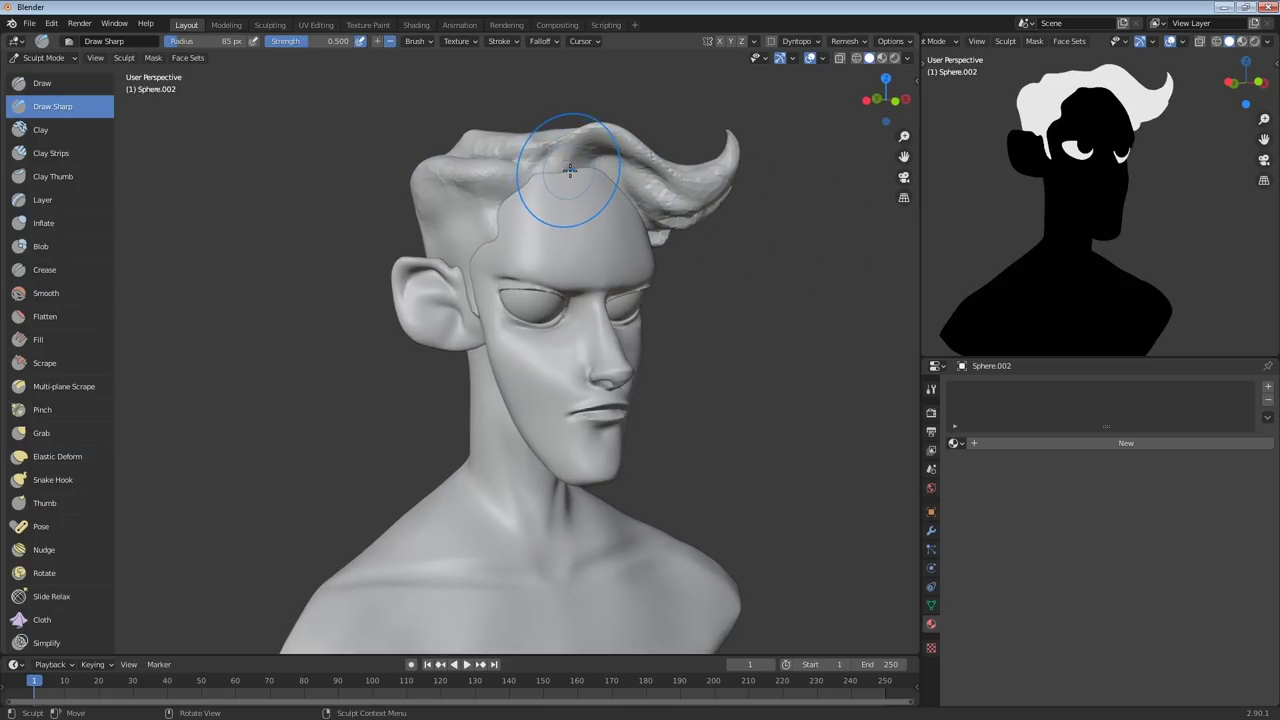
Build up a raised strand at the front hairline under the quiff using inverted Draw Sharp at an 85 px radius
{"action": "middle_click_drag", "start_coordinate": [607, 172], "coordinate": [618, 178]}
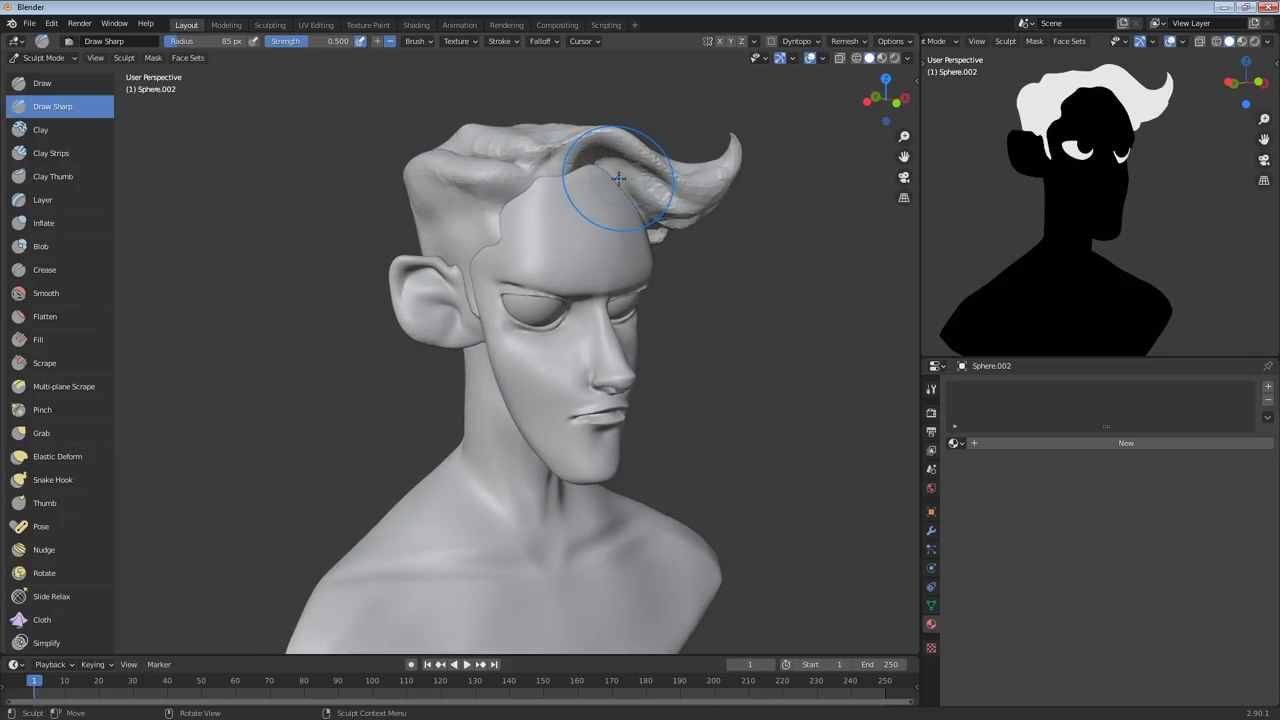
{"action": "left_click_drag", "start_coordinate": [616, 176], "coordinate": [602, 176], "text": "ctrl"}
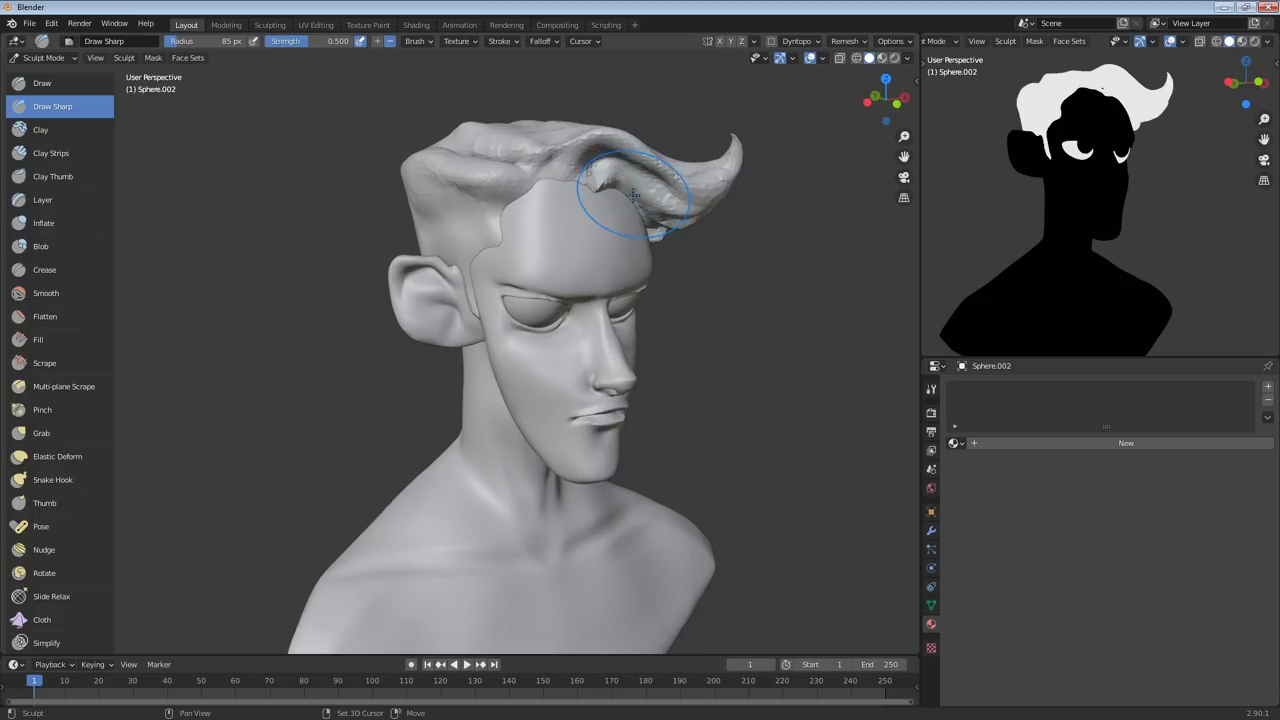
{"action": "mouse_move", "coordinate": [609, 197]}
{"action": "middle_mouse_down", "text": "shift"}
{"action": "mouse_move", "coordinate": [597, 271]}
{"action": "mouse_move", "coordinate": [706, 223]}
{"action": "mouse_move", "coordinate": [666, 243]}
{"action": "middle_mouse_up", "text": "shift"}
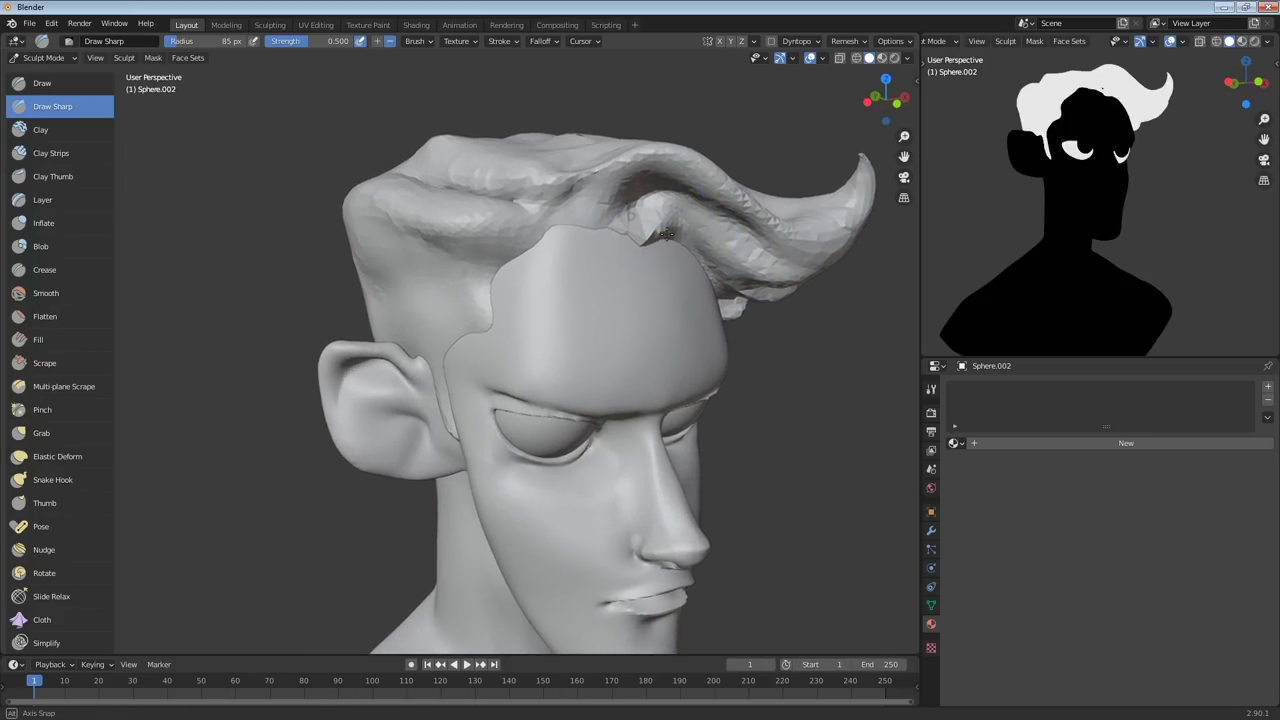
Shape small pointed locks along the front hairline using Draw Sharp at a 42 px radius
{"action": "key", "text": "f"}
{"action": "left_click", "coordinate": [670, 237]}
{"action": "left_click_drag", "start_coordinate": [638, 238], "coordinate": [627, 233]}
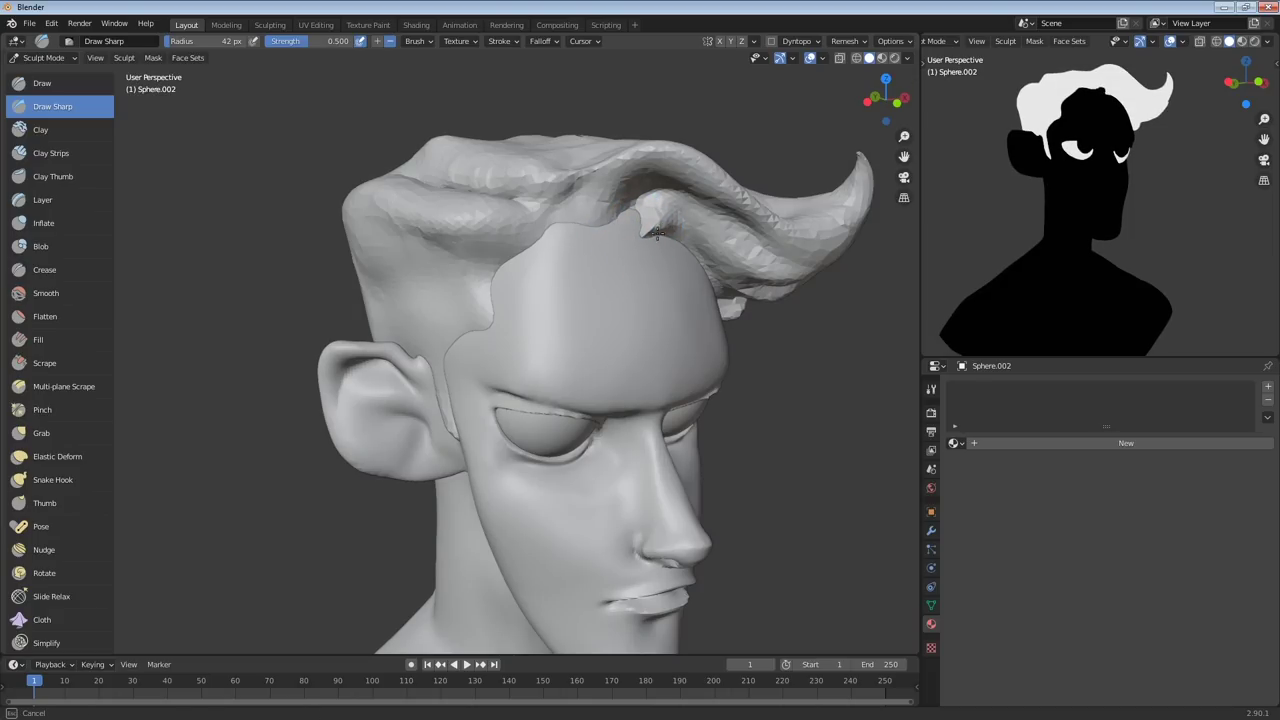
{"action": "middle_click_drag", "start_coordinate": [656, 234], "coordinate": [570, 210]}
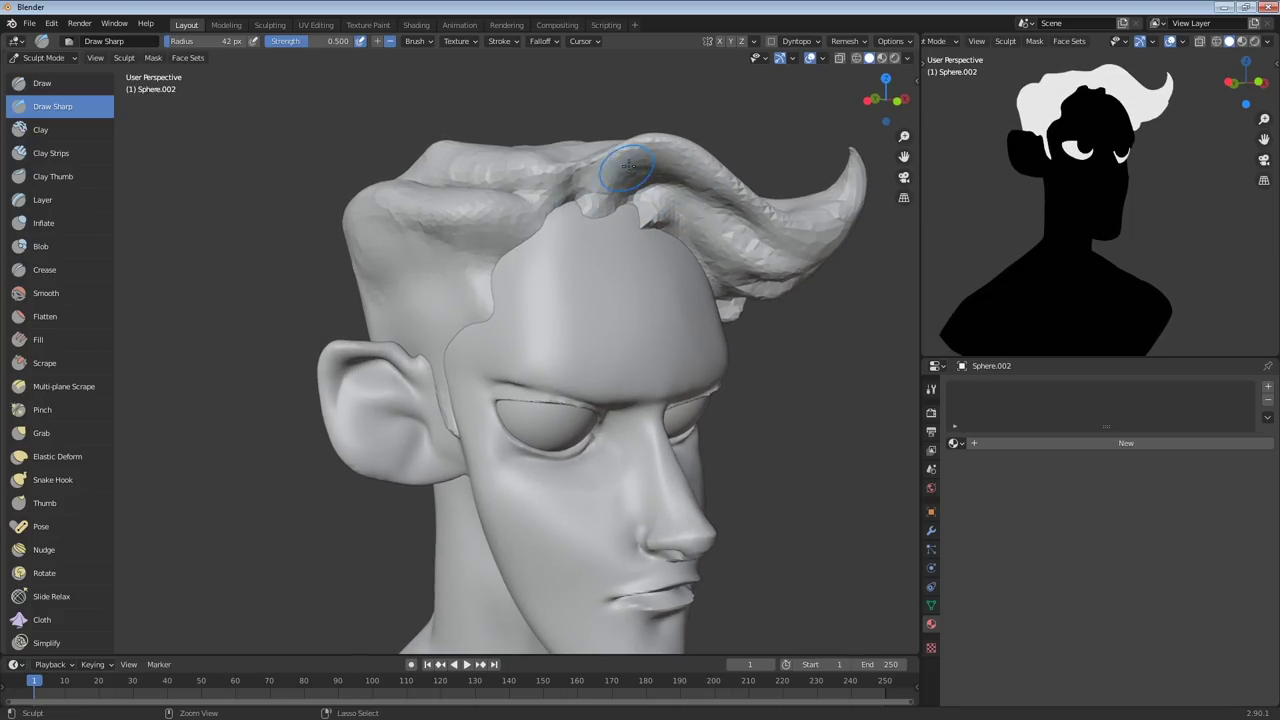
Carve flowing strand grooves from the hairline along the quiff using Draw Sharp at a 42 px radius
{"action": "middle_click_drag", "start_coordinate": [750, 248], "coordinate": [722, 238]}
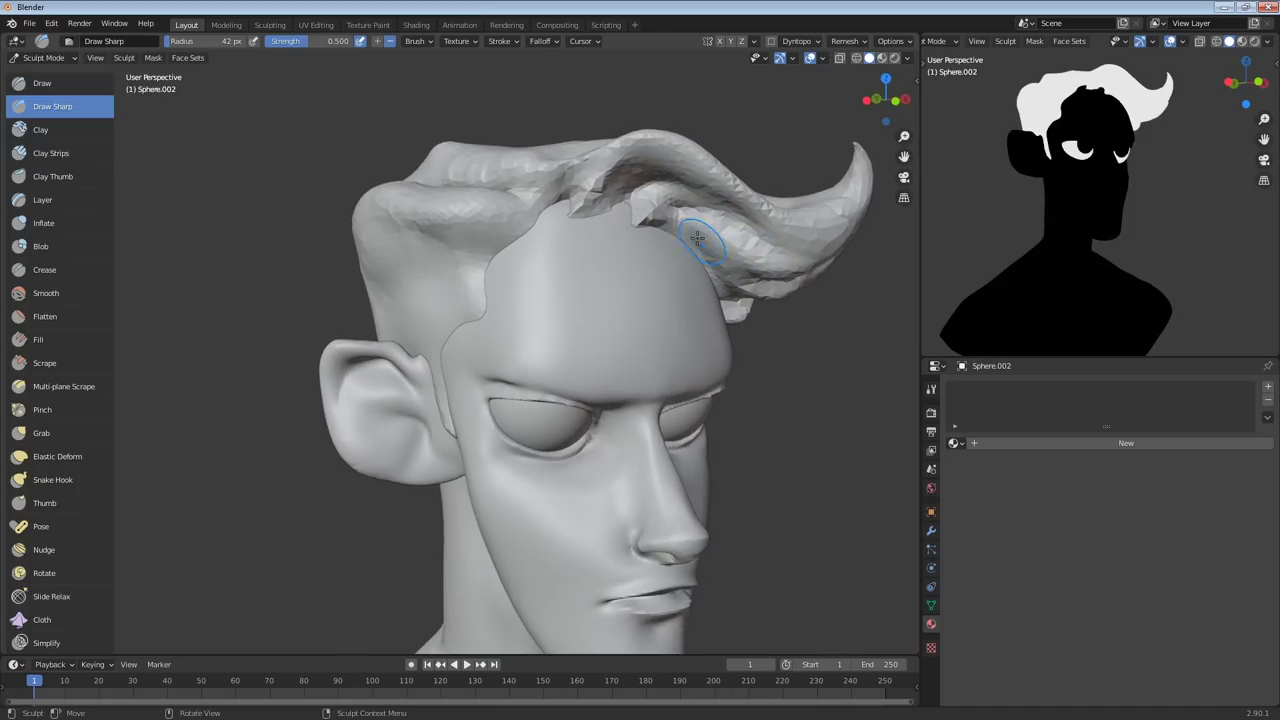
{"action": "left_click_drag", "start_coordinate": [703, 240], "coordinate": [816, 209]}
{"action": "middle_click_drag", "start_coordinate": [816, 209], "coordinate": [790, 216]}
{"action": "left_click_drag", "start_coordinate": [806, 211], "coordinate": [718, 234]}
{"action": "middle_click_drag", "start_coordinate": [718, 234], "coordinate": [685, 250]}
Sculpt pointed locks into the temple hairline above the ear on the parting side using Draw Sharp at a 42 px radius
{"action": "scroll", "coordinate": [672, 285], "scroll_direction": "down", "scroll_amount": 5}
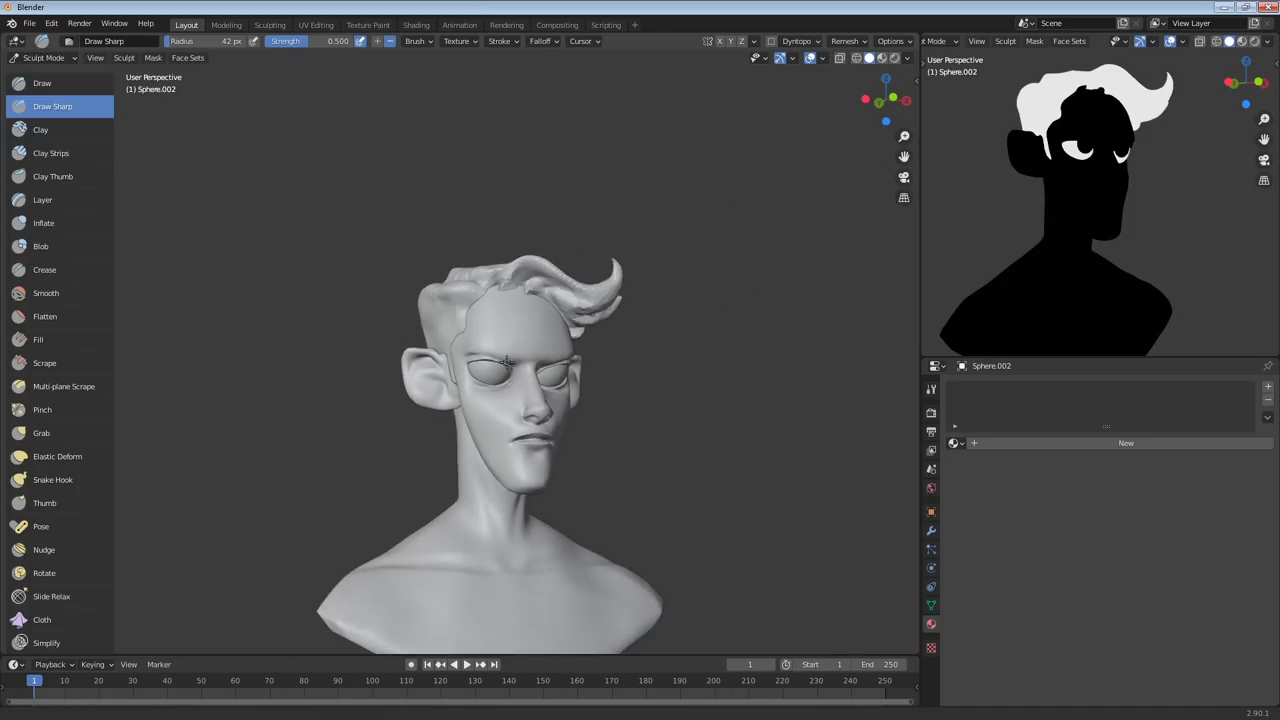
{"action": "mouse_move", "coordinate": [660, 305]}
{"action": "middle_mouse_down"}
{"action": "mouse_move", "coordinate": [559, 371]}
{"action": "mouse_move", "coordinate": [645, 358]}
{"action": "mouse_move", "coordinate": [656, 332]}
{"action": "middle_mouse_up"}
{"action": "scroll", "coordinate": [630, 320], "scroll_direction": "up", "scroll_amount": 4}
{"action": "mouse_move", "coordinate": [505, 267]}
{"action": "left_mouse_down"}
{"action": "mouse_move", "coordinate": [485, 268]}
{"action": "mouse_move", "coordinate": [460, 335]}
{"action": "left_mouse_up"}
Remesh the hair at a voxel size of 0.02286 m
{"action": "middle_click_drag", "start_coordinate": [440, 343], "coordinate": [560, 370]}
{"action": "left_click", "coordinate": [845, 41]}
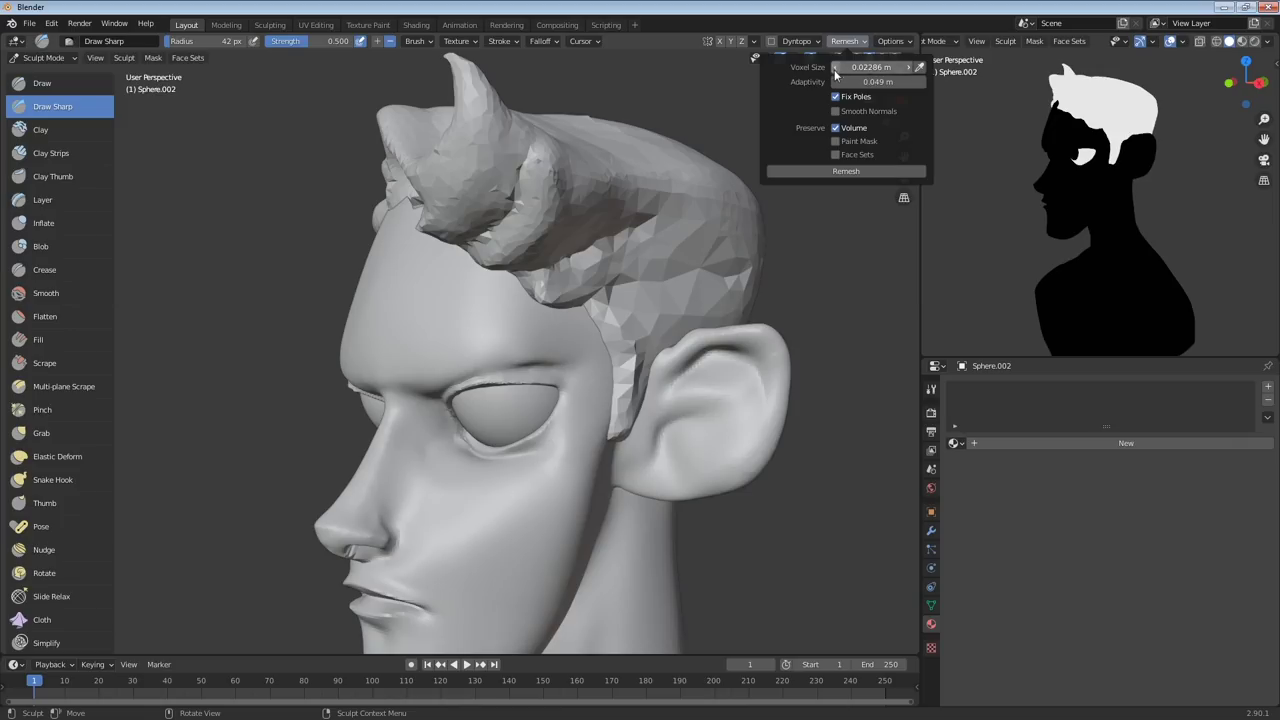
{"action": "left_click", "coordinate": [846, 171]}
Carve strand grooves into the hair above the far temple and along the side parting using Draw Sharp at a 42 px radius
{"action": "middle_click_drag", "start_coordinate": [816, 213], "coordinate": [745, 195]}
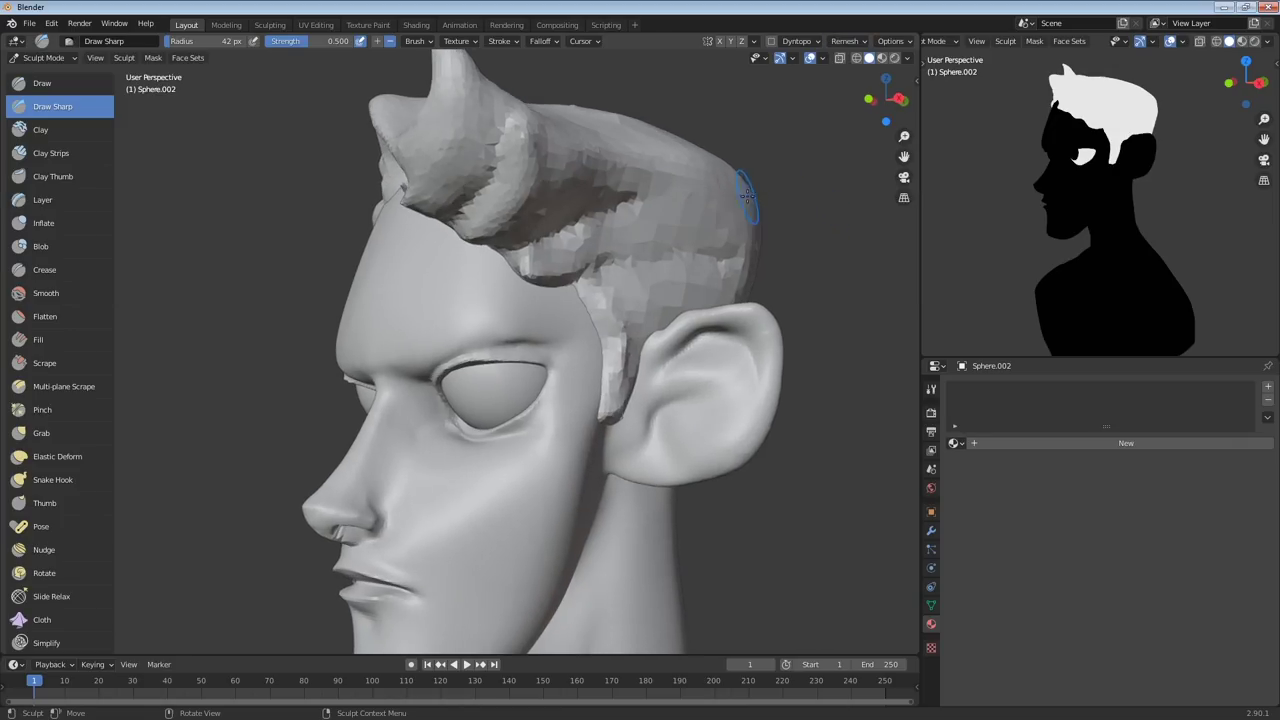
{"action": "left_click_drag", "start_coordinate": [553, 227], "coordinate": [529, 238]}
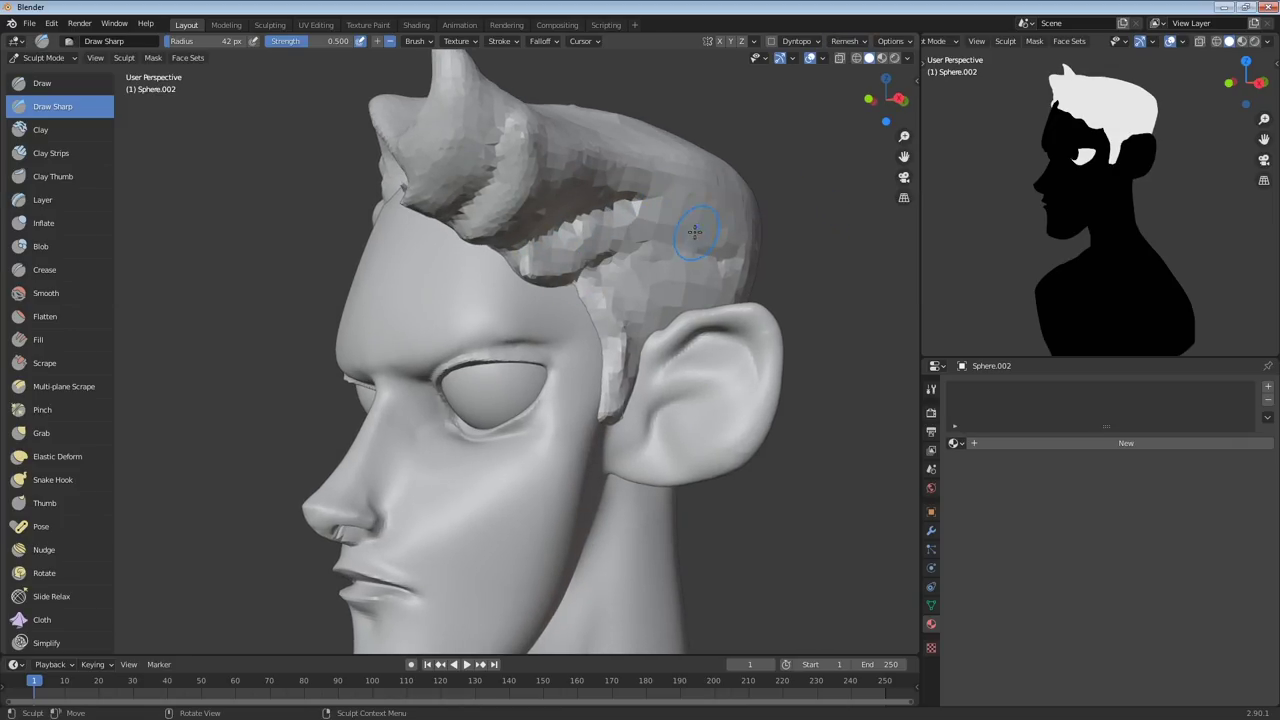
{"action": "middle_click_drag", "start_coordinate": [594, 268], "coordinate": [814, 252]}
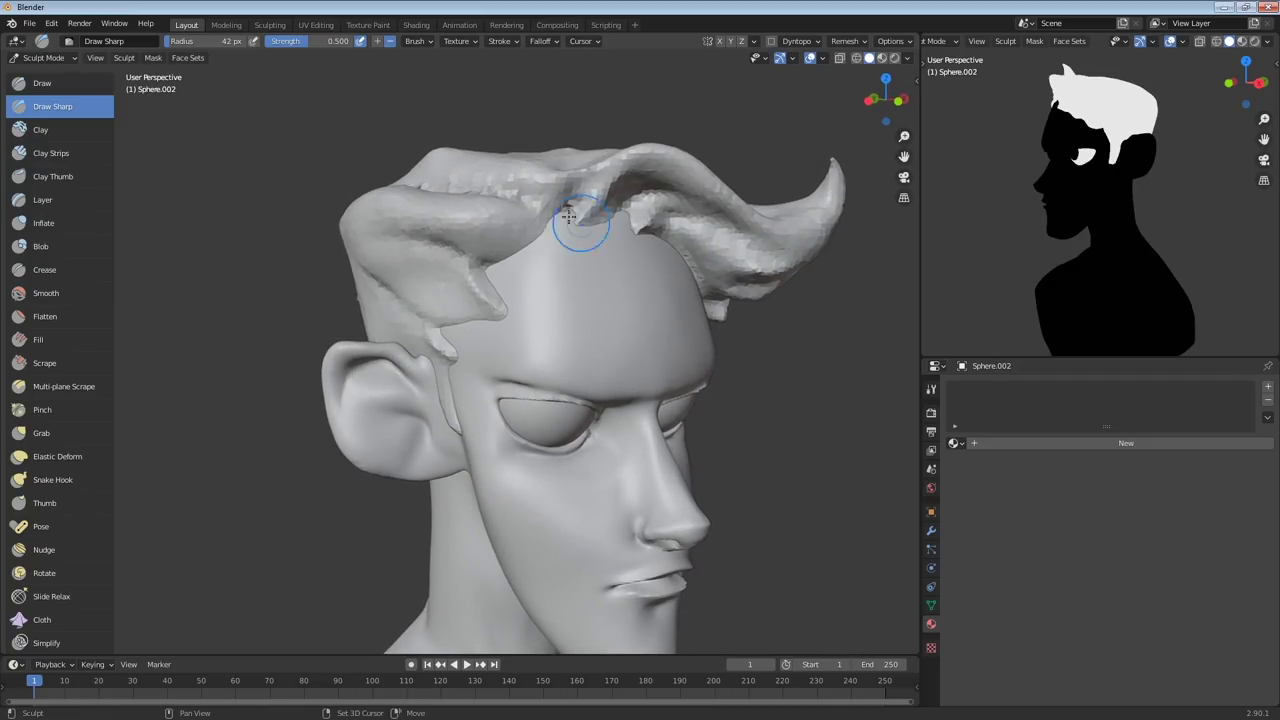
{"action": "left_click_drag", "start_coordinate": [430, 177], "coordinate": [532, 224]}
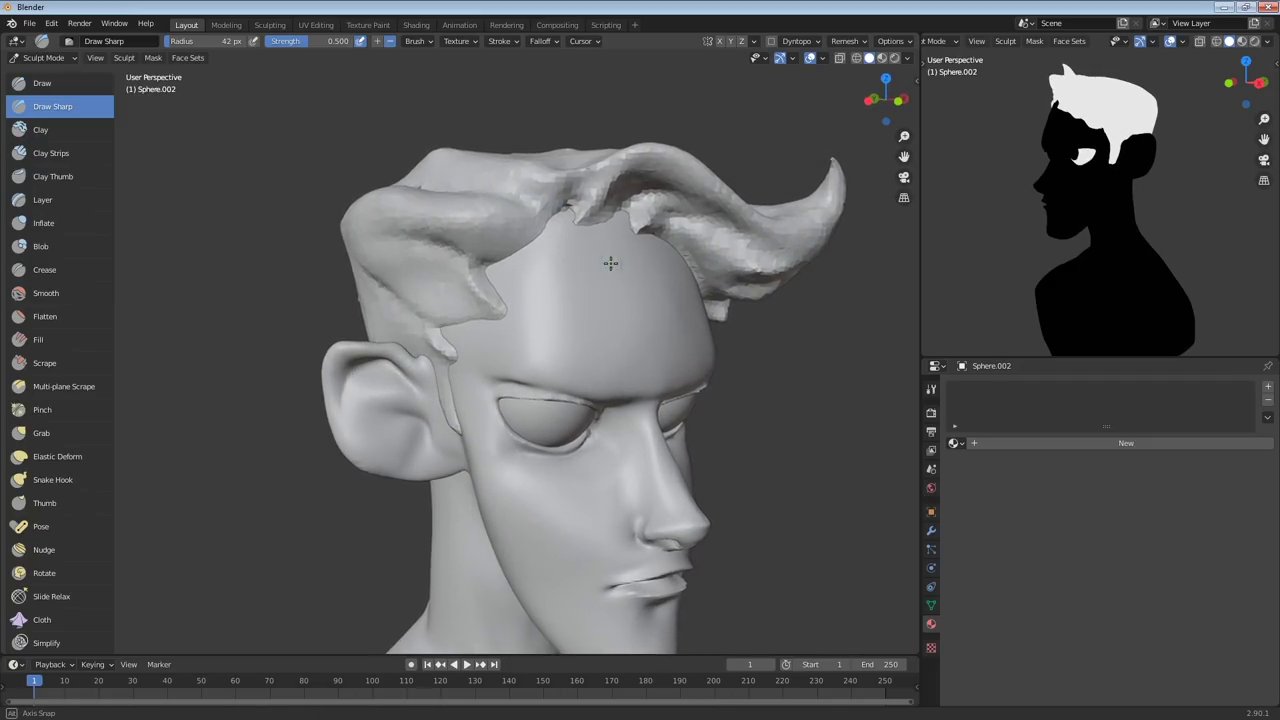
{"action": "middle_click_drag", "start_coordinate": [609, 263], "coordinate": [650, 256]}
Reshape the top of the hair and the front quiff using Grab at a 160 px radius
{"action": "scroll", "coordinate": [640, 290], "scroll_direction": "down", "scroll_amount": 4}
{"action": "mouse_move", "coordinate": [556, 337]}
{"action": "middle_mouse_down"}
{"action": "mouse_move", "coordinate": [616, 297]}
{"action": "mouse_move", "coordinate": [700, 294]}
{"action": "mouse_move", "coordinate": [690, 288]}
{"action": "middle_mouse_up"}
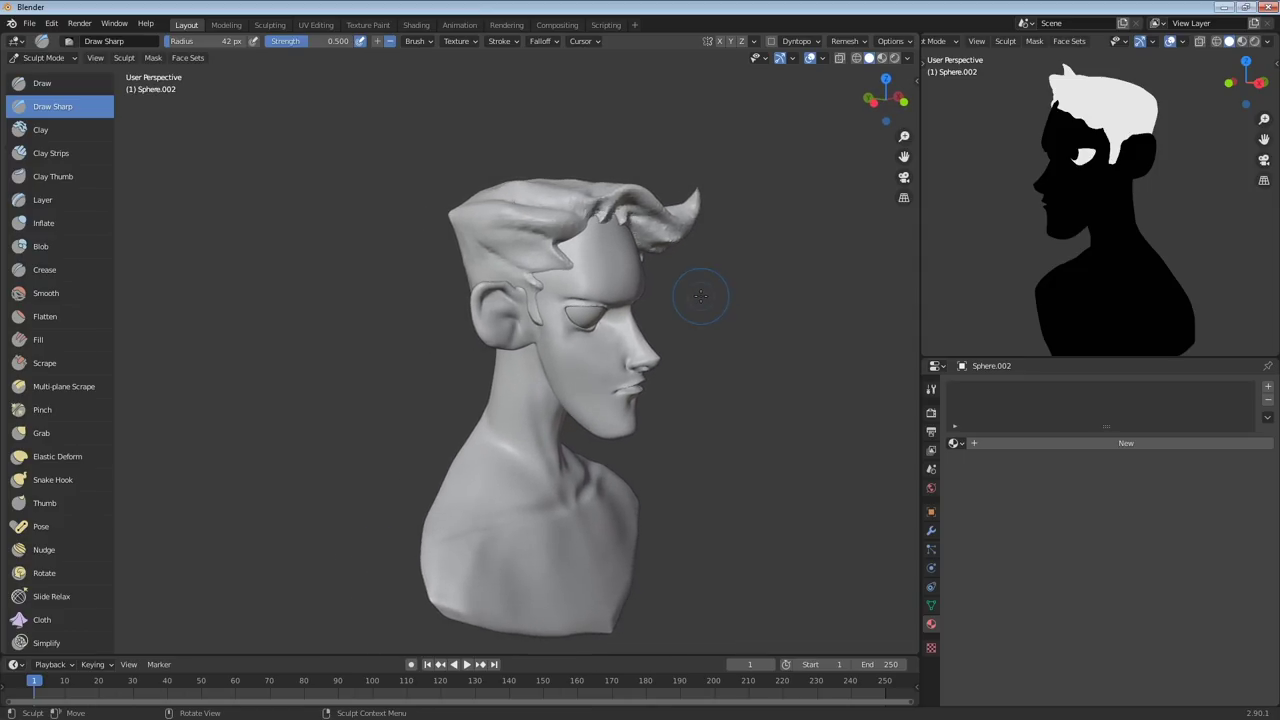
{"action": "key", "text": "g"}
{"action": "key", "text": "f"}
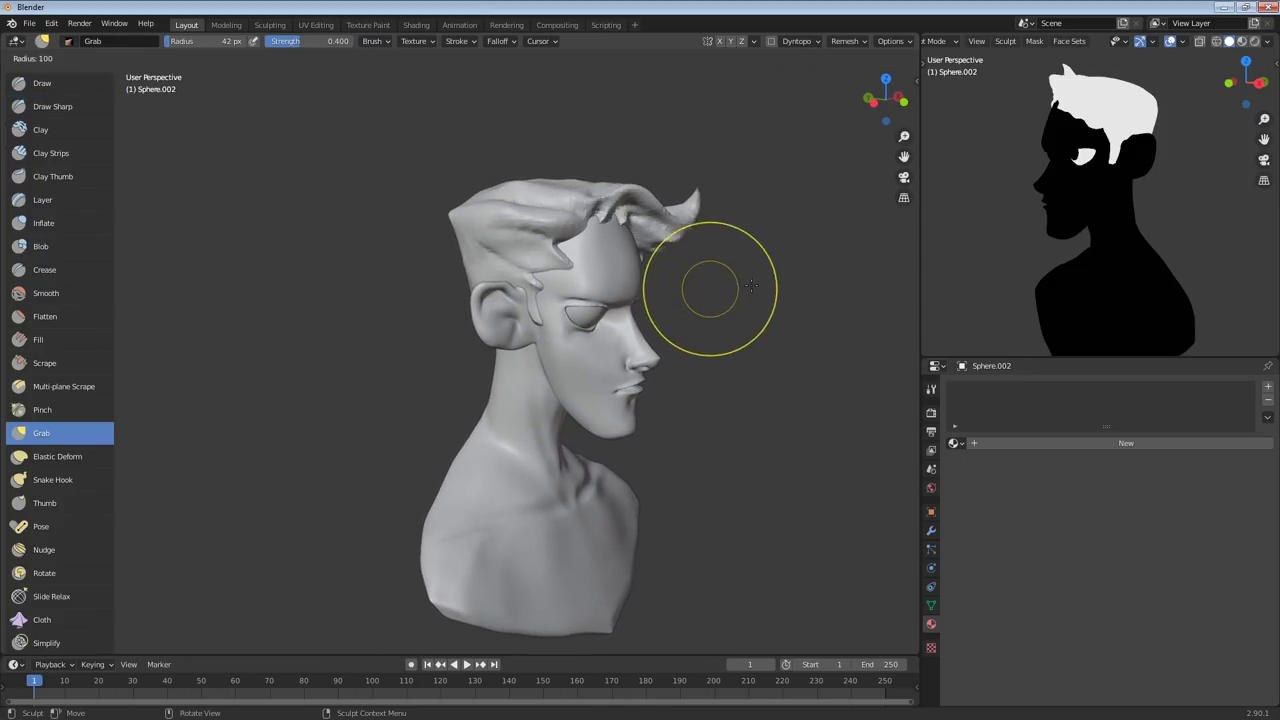
{"action": "left_click", "coordinate": [816, 288]}
{"action": "left_click_drag", "start_coordinate": [607, 188], "coordinate": [581, 179]}
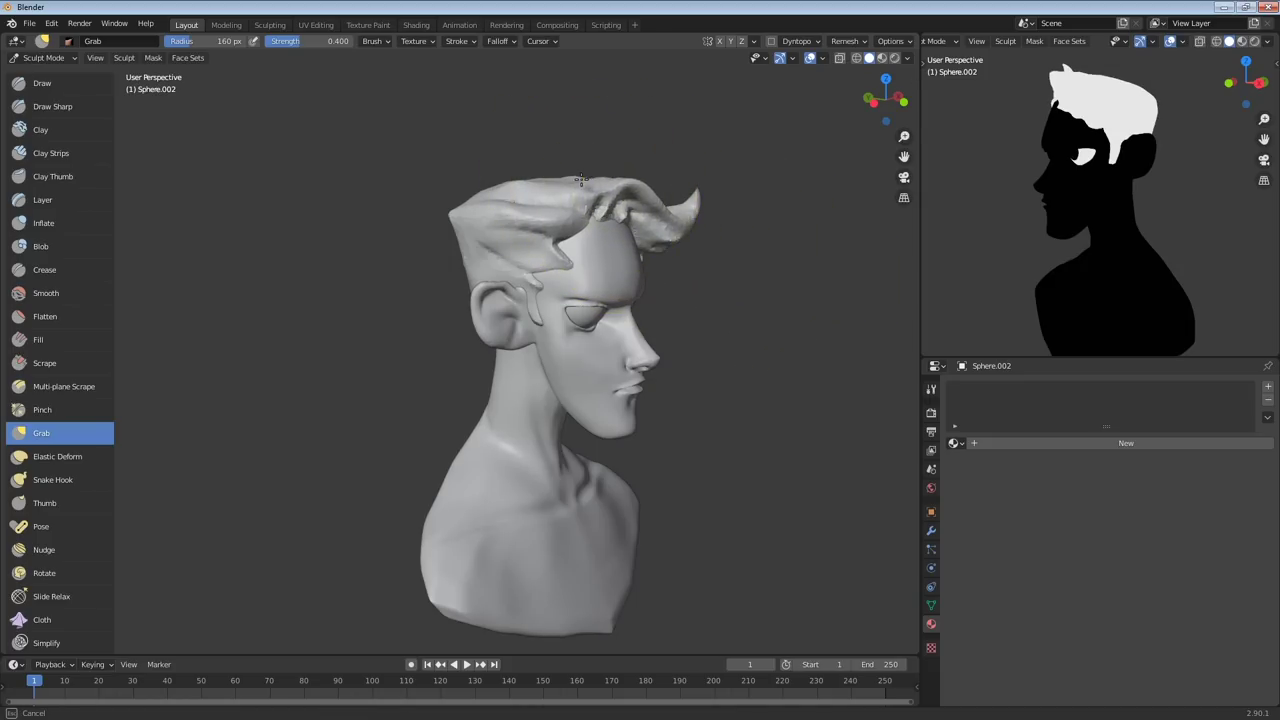
{"action": "middle_click_drag", "start_coordinate": [630, 140], "coordinate": [562, 150]}
{"action": "mouse_move", "coordinate": [636, 152]}
{"action": "left_mouse_down"}
{"action": "mouse_move", "coordinate": [650, 153]}
{"action": "mouse_move", "coordinate": [668, 222]}
{"action": "left_mouse_up"}
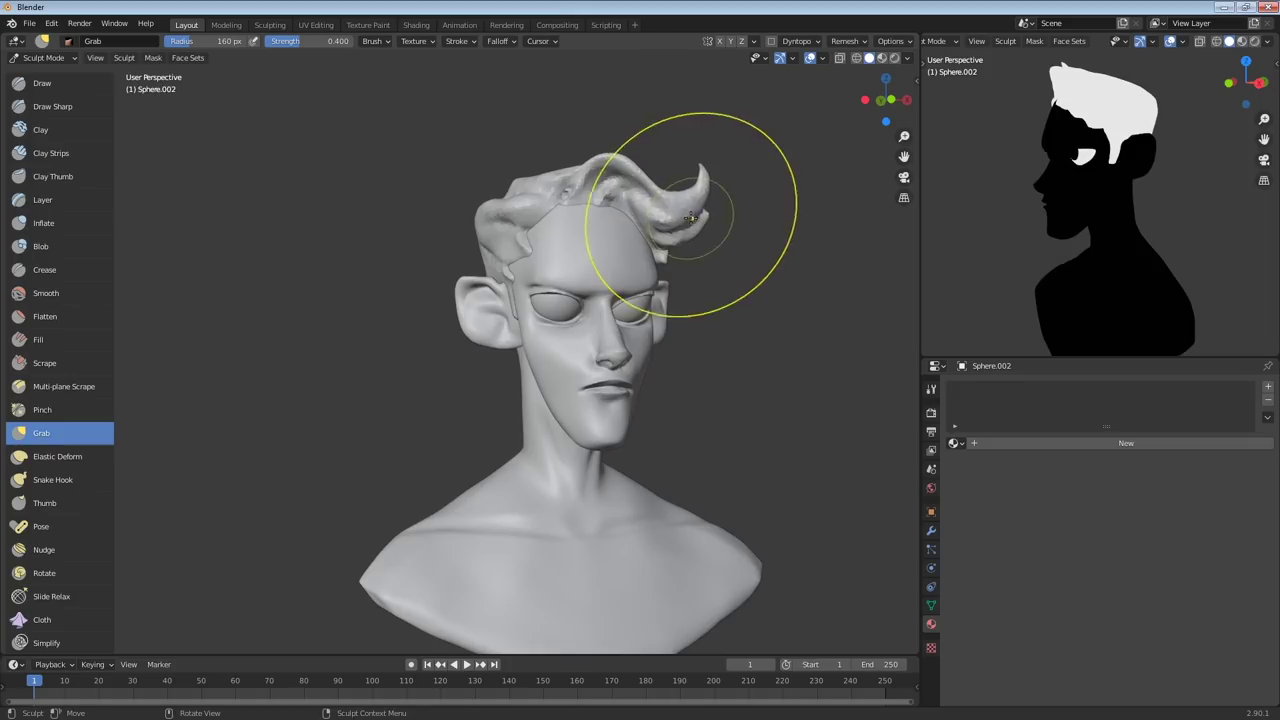
{"action": "mouse_move", "coordinate": [668, 222]}
{"action": "middle_mouse_down"}
{"action": "mouse_move", "coordinate": [700, 205]}
{"action": "mouse_move", "coordinate": [724, 212]}
{"action": "middle_mouse_up"}
Adjust the shape of the hair's side and back using Grab at an 80 px radius
{"action": "middle_click_drag", "start_coordinate": [533, 191], "coordinate": [610, 180]}
{"action": "left_click_drag", "start_coordinate": [438, 214], "coordinate": [433, 214]}
{"action": "middle_click_drag", "start_coordinate": [432, 213], "coordinate": [383, 294]}
{"action": "left_click_drag", "start_coordinate": [383, 294], "coordinate": [371, 229]}
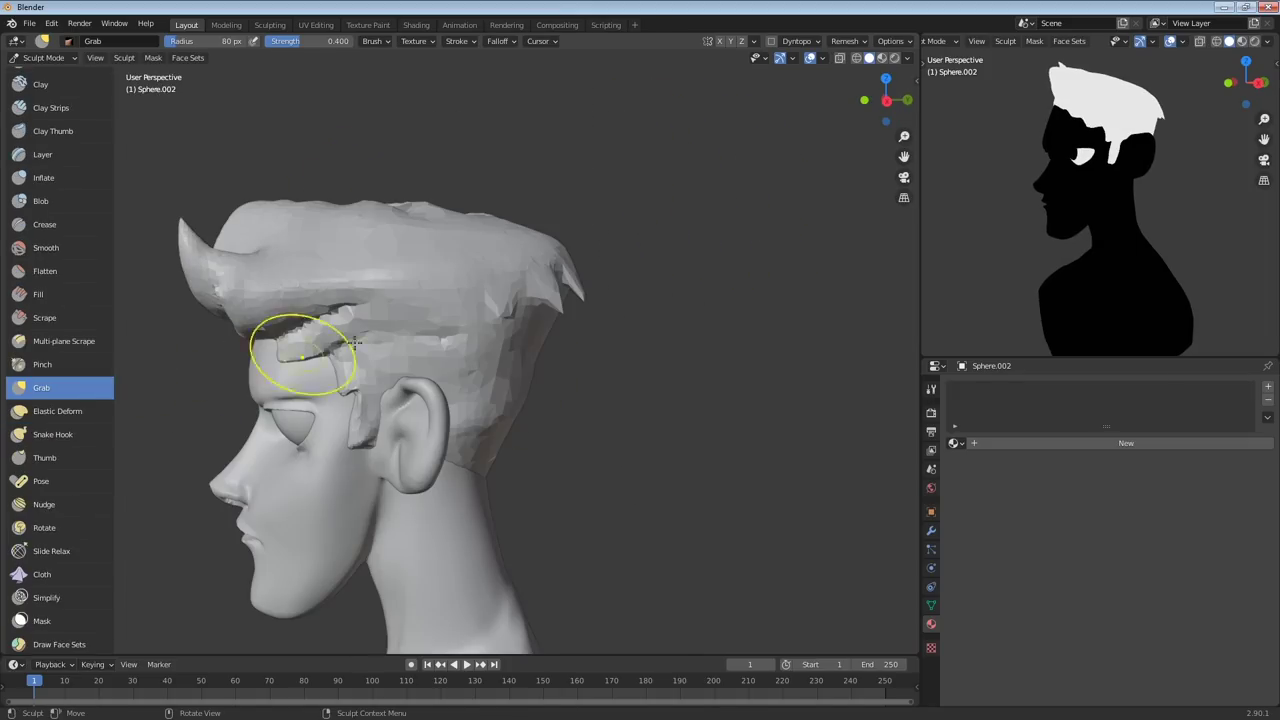
{"action": "mouse_move", "coordinate": [355, 342]}
{"action": "middle_mouse_down"}
{"action": "mouse_move", "coordinate": [597, 265]}
{"action": "mouse_move", "coordinate": [726, 257]}
{"action": "mouse_move", "coordinate": [703, 263]}
{"action": "middle_mouse_up"}
Pull pointed locks out of the back and crown of the hair using Snake Hook at an 80 px radius
{"action": "left_click", "coordinate": [72, 436]}
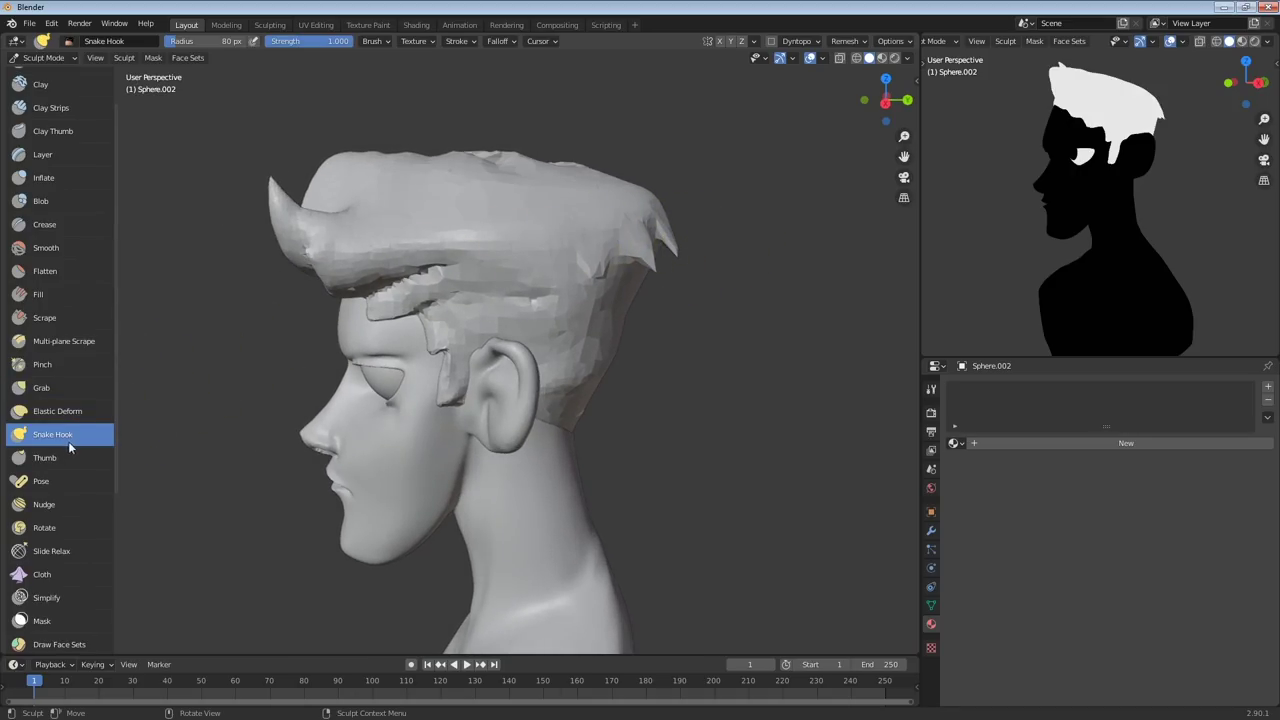
{"action": "mouse_move", "coordinate": [590, 300]}
{"action": "middle_mouse_down"}
{"action": "mouse_move", "coordinate": [616, 256]}
{"action": "mouse_move", "coordinate": [710, 254]}
{"action": "mouse_move", "coordinate": [790, 280]}
{"action": "mouse_move", "coordinate": [733, 349]}
{"action": "middle_mouse_up"}
{"action": "mouse_move", "coordinate": [733, 349]}
{"action": "left_mouse_down"}
{"action": "mouse_move", "coordinate": [746, 370]}
{"action": "mouse_move", "coordinate": [776, 316]}
{"action": "mouse_move", "coordinate": [749, 333]}
{"action": "mouse_move", "coordinate": [747, 354]}
{"action": "left_mouse_up"}
{"action": "mouse_move", "coordinate": [760, 343]}
{"action": "middle_mouse_down"}
{"action": "mouse_move", "coordinate": [760, 272]}
{"action": "mouse_move", "coordinate": [726, 286]}
{"action": "middle_mouse_up"}
{"action": "middle_click_drag", "start_coordinate": [700, 234], "coordinate": [689, 317]}
{"action": "left_click_drag", "start_coordinate": [686, 357], "coordinate": [735, 331]}
{"action": "left_click_drag", "start_coordinate": [735, 331], "coordinate": [712, 341]}
Nudge the hair beside the parting above the forehead using Snake Hook at an 80 px radius
{"action": "mouse_move", "coordinate": [712, 341]}
{"action": "middle_mouse_down"}
{"action": "mouse_move", "coordinate": [492, 240]}
{"action": "mouse_move", "coordinate": [560, 240]}
{"action": "mouse_move", "coordinate": [752, 178]}
{"action": "mouse_move", "coordinate": [691, 265]}
{"action": "middle_mouse_up"}
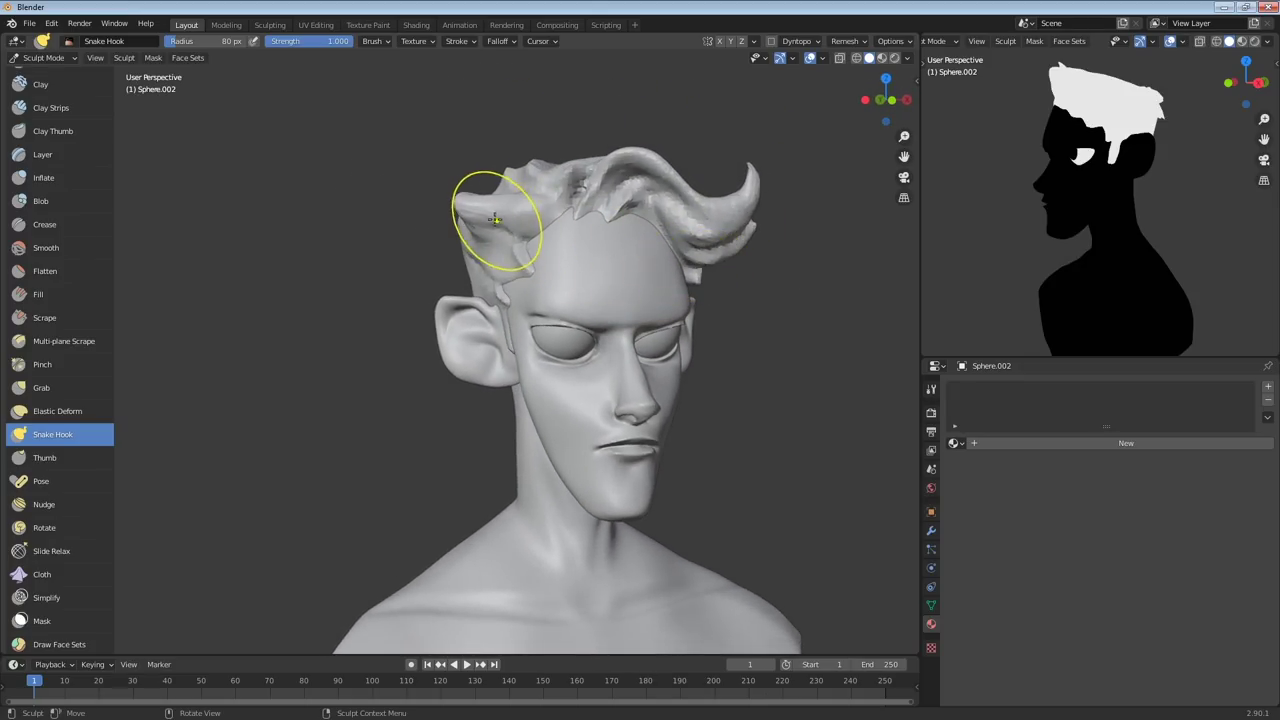
{"action": "middle_click_drag", "start_coordinate": [497, 230], "coordinate": [601, 278]}
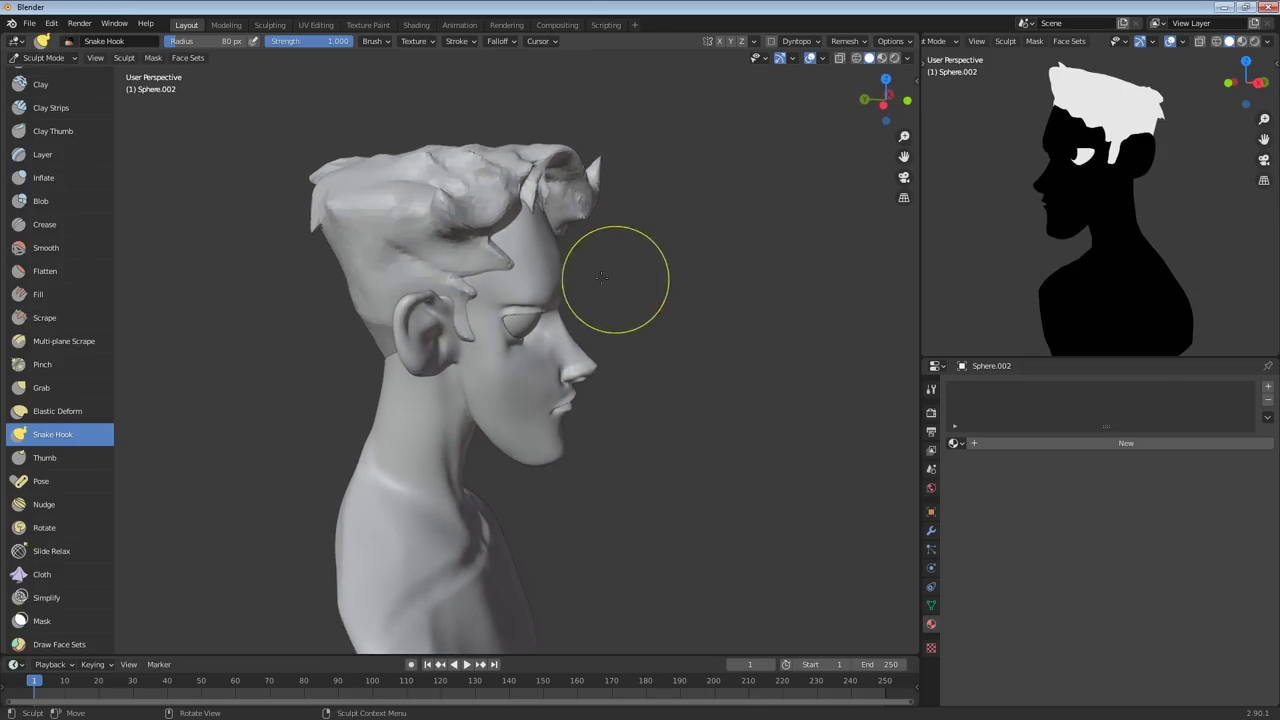
{"action": "mouse_move", "coordinate": [400, 235]}
{"action": "middle_mouse_down"}
{"action": "mouse_move", "coordinate": [352, 210]}
{"action": "mouse_move", "coordinate": [357, 229]}
{"action": "mouse_move", "coordinate": [350, 160]}
{"action": "middle_mouse_up"}
{"action": "scroll", "coordinate": [450, 190], "scroll_direction": "up", "scroll_amount": 5}
{"action": "left_click_drag", "start_coordinate": [557, 195], "coordinate": [546, 200]}
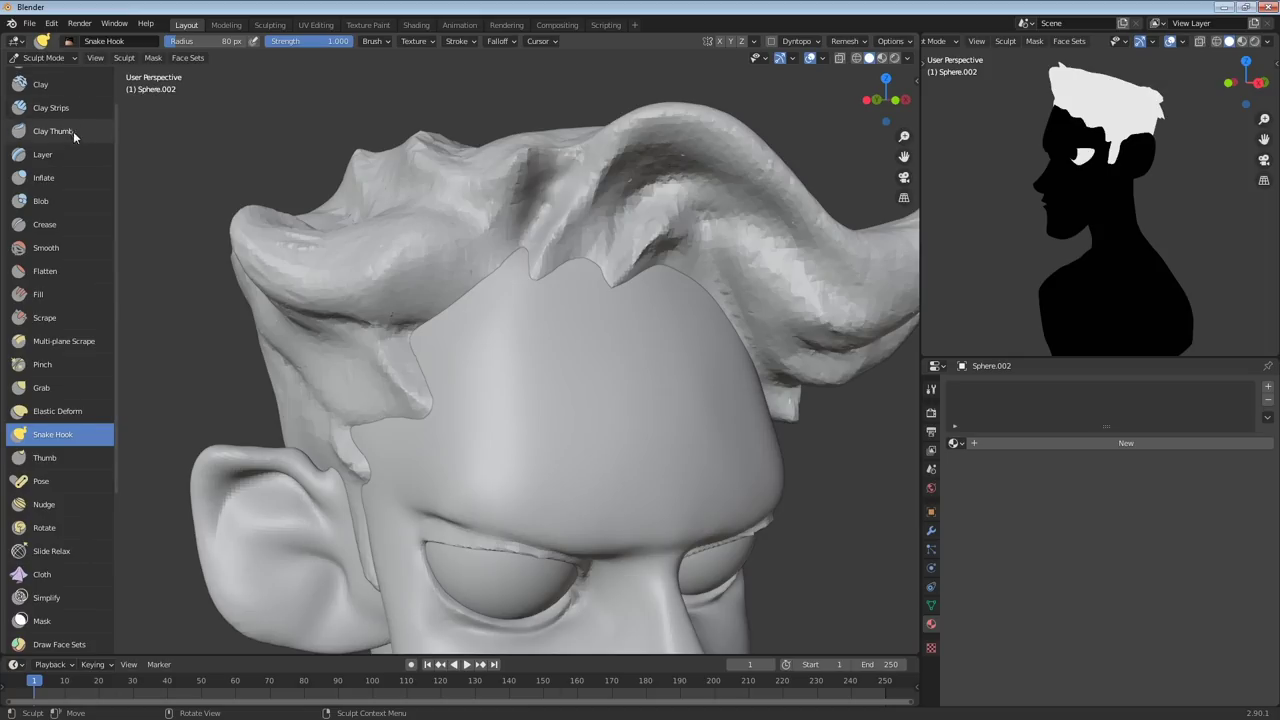
Carve sharp strand grooves from the forehead hairline up into the quiff using Draw Sharp at a 51 px radius
{"action": "scroll", "coordinate": [73, 131], "scroll_direction": "up", "scroll_amount": 2}
{"action": "left_click", "coordinate": [75, 106]}
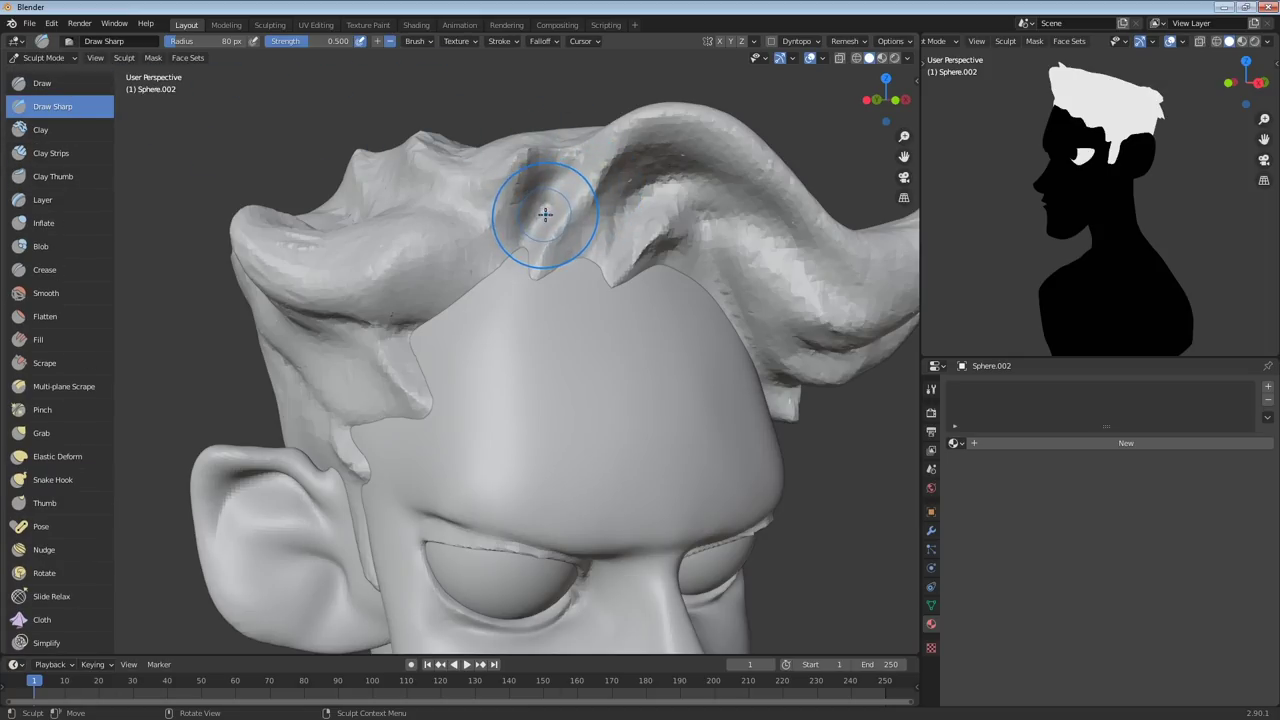
{"action": "key", "text": "f"}
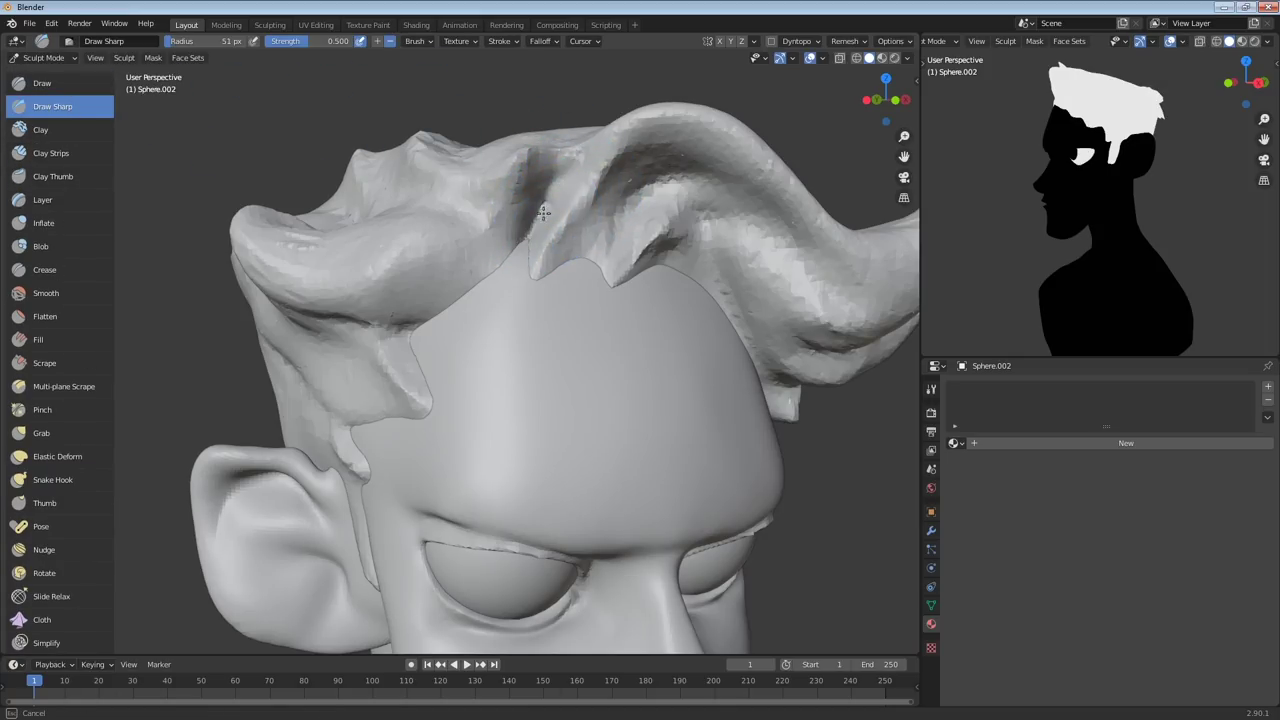
{"action": "mouse_move", "coordinate": [540, 262]}
{"action": "left_mouse_down"}
{"action": "mouse_move", "coordinate": [640, 145]}
{"action": "mouse_move", "coordinate": [706, 126]}
{"action": "left_mouse_up"}
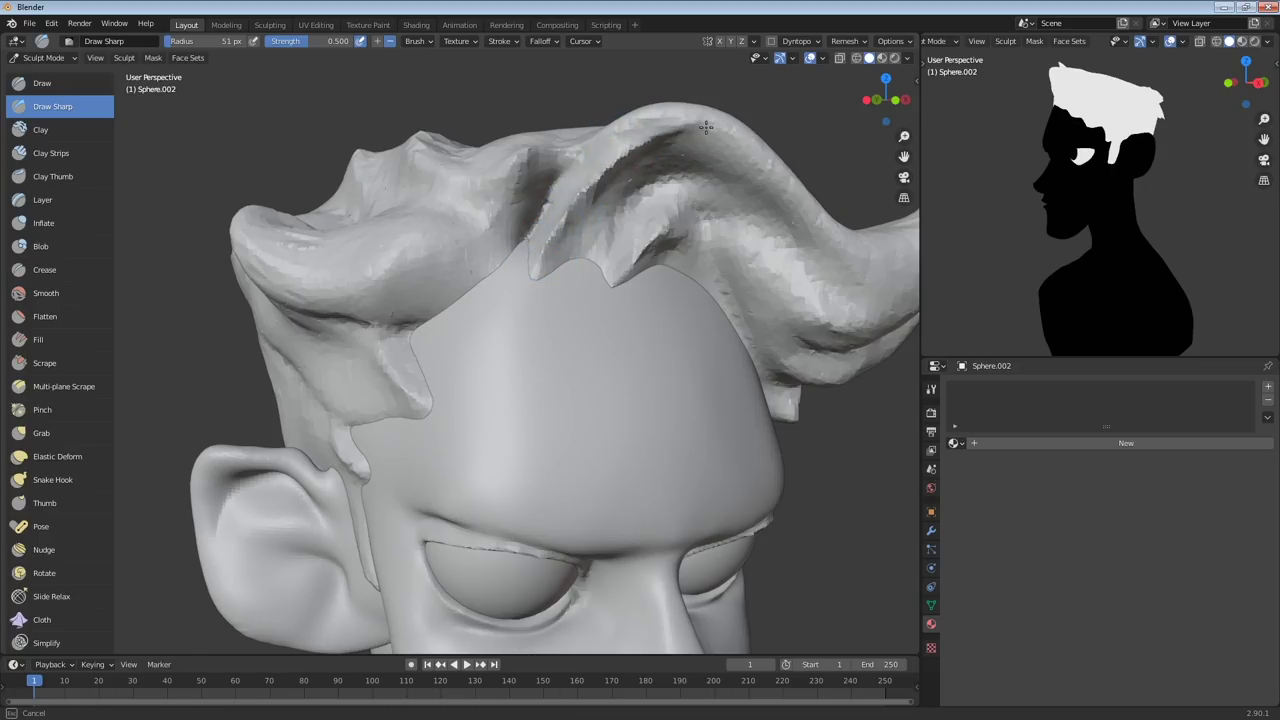
{"action": "mouse_move", "coordinate": [579, 262]}
{"action": "left_mouse_down"}
{"action": "mouse_move", "coordinate": [668, 163]}
{"action": "mouse_move", "coordinate": [682, 178]}
{"action": "left_mouse_up"}
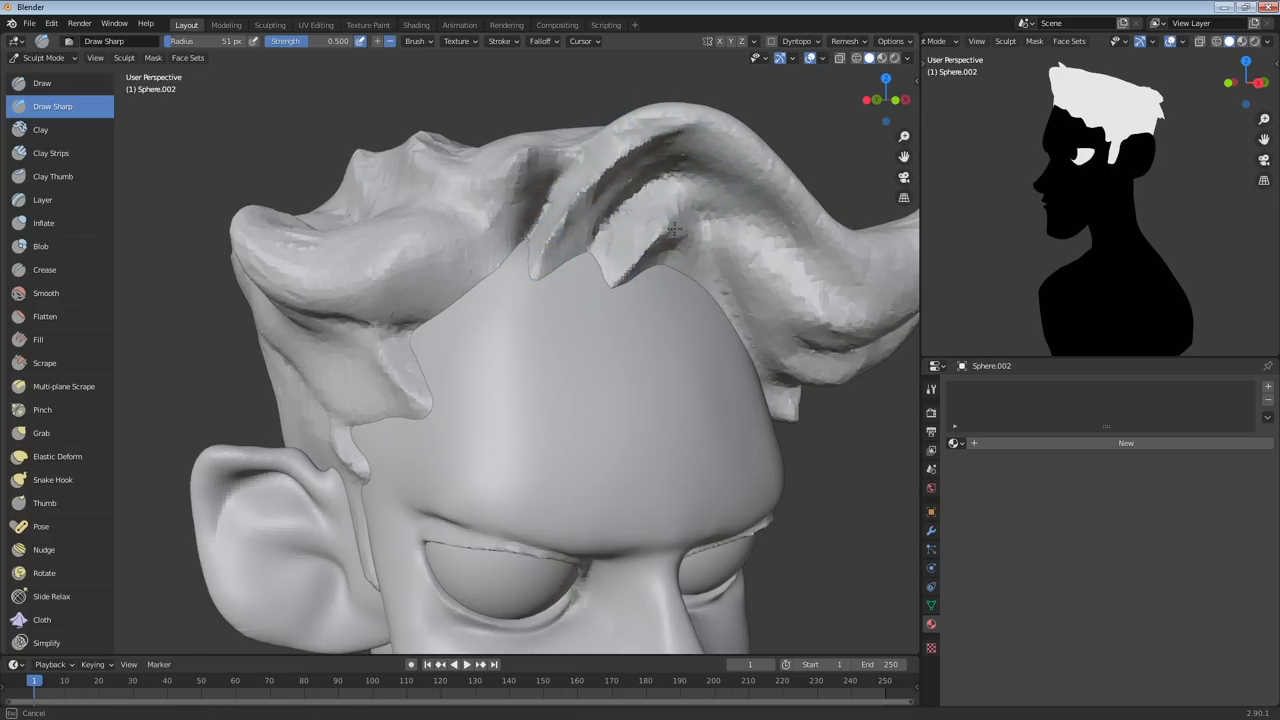
{"action": "left_click_drag", "start_coordinate": [675, 230], "coordinate": [740, 263]}
Cut a deep groove along the quiff's curled end with Draw Sharp at 51 px and smooth the strands above the forehead
{"action": "middle_click_drag", "start_coordinate": [740, 263], "coordinate": [677, 263]}
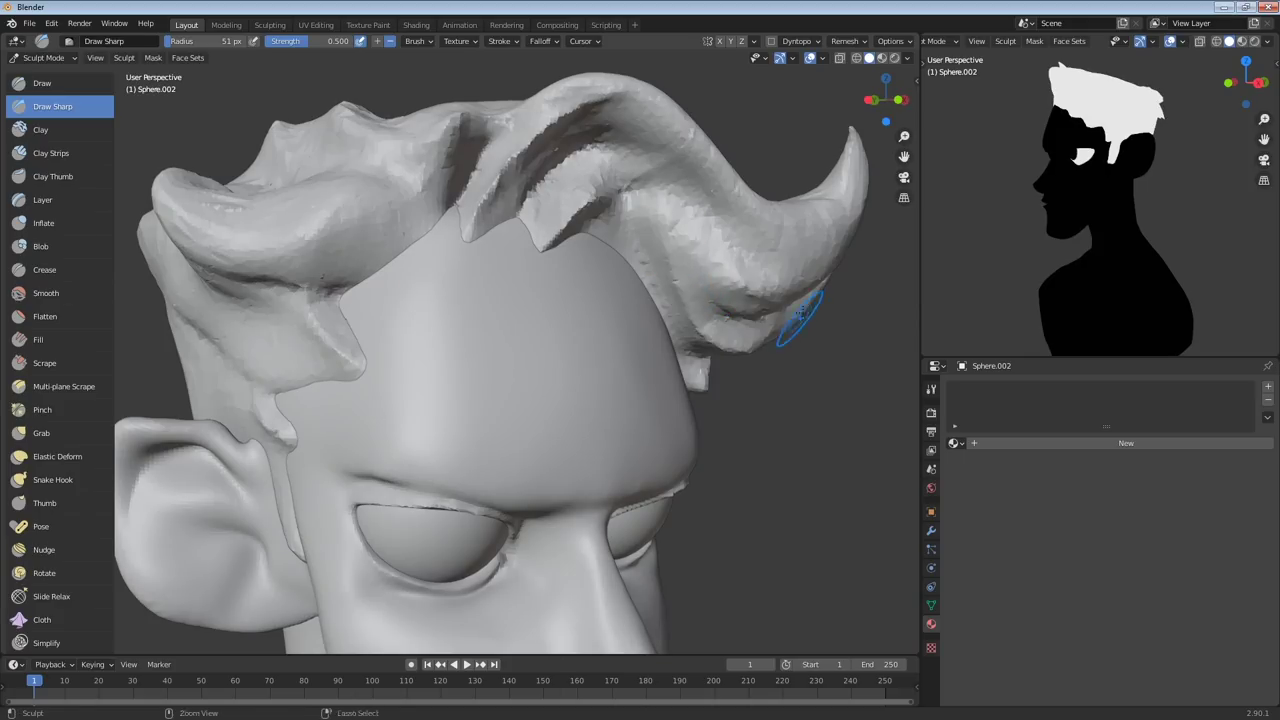
{"action": "middle_click_drag", "start_coordinate": [800, 314], "coordinate": [740, 304]}
{"action": "left_click_drag", "start_coordinate": [755, 303], "coordinate": [847, 256]}
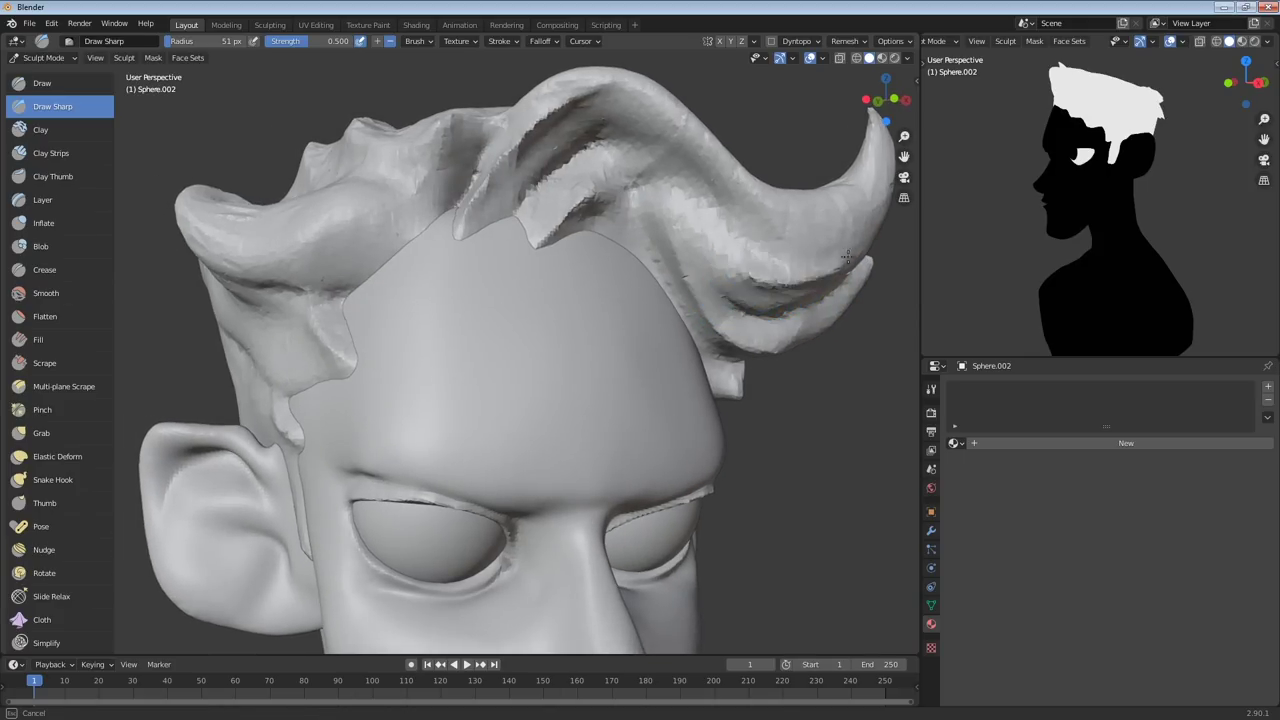
{"action": "middle_click_drag", "start_coordinate": [851, 223], "coordinate": [748, 284], "text": "shift"}
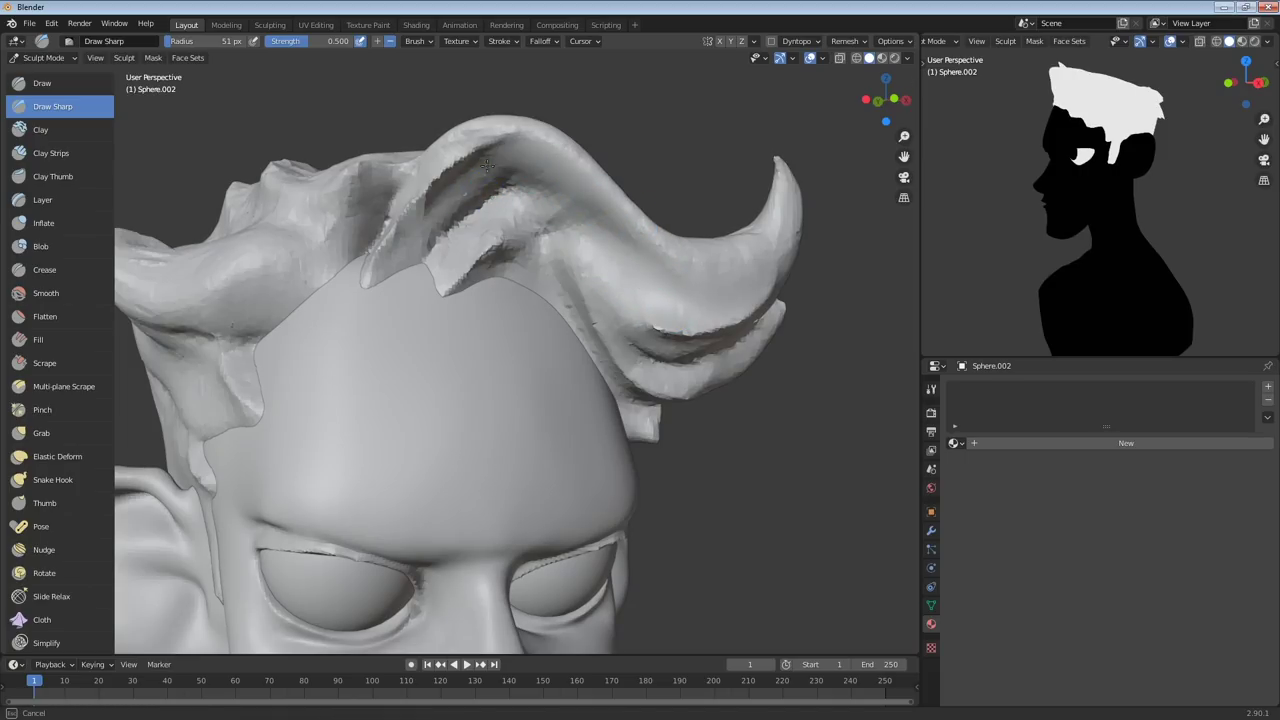
{"action": "mouse_move", "coordinate": [400, 221]}
{"action": "left_mouse_down", "text": "shift"}
{"action": "mouse_move", "coordinate": [446, 154]}
{"action": "mouse_move", "coordinate": [547, 121]}
{"action": "left_mouse_up", "text": "shift"}
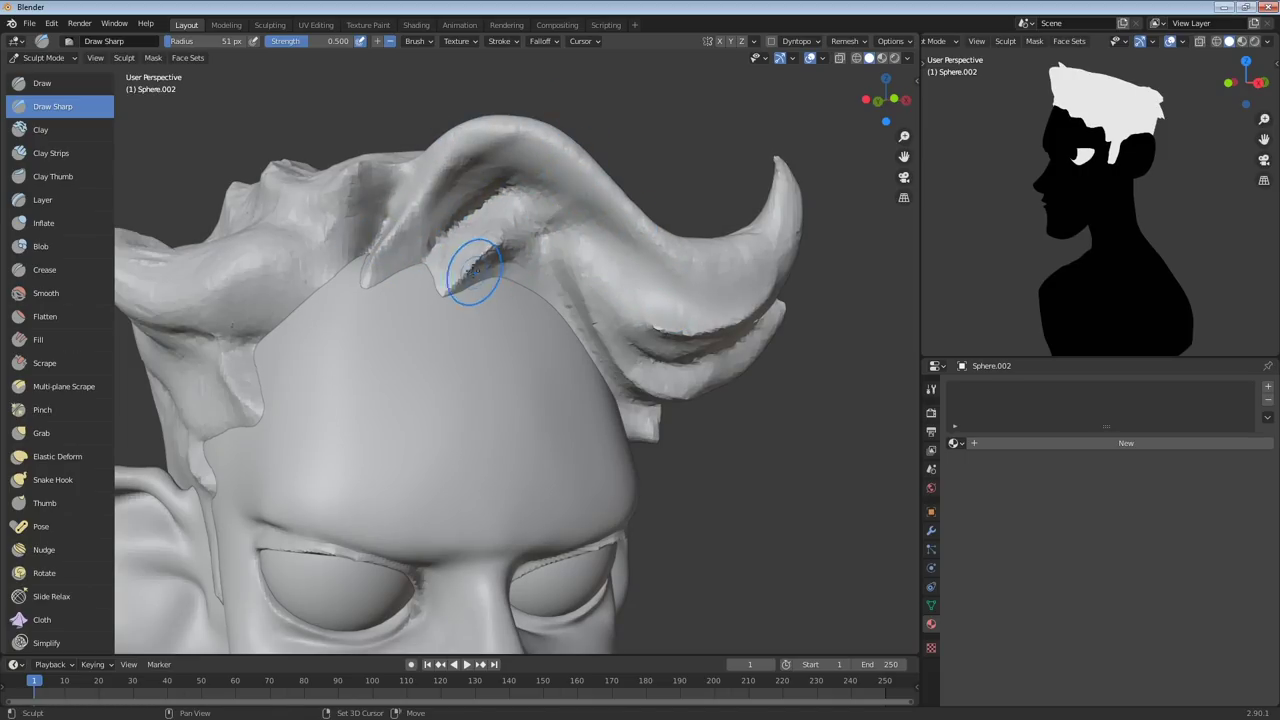
Curl the tip of the side lock above the temple upward using Grab at a 51 px radius
{"action": "middle_click_drag", "start_coordinate": [567, 320], "coordinate": [645, 352]}
{"action": "middle_click_drag", "start_coordinate": [815, 283], "coordinate": [687, 291]}
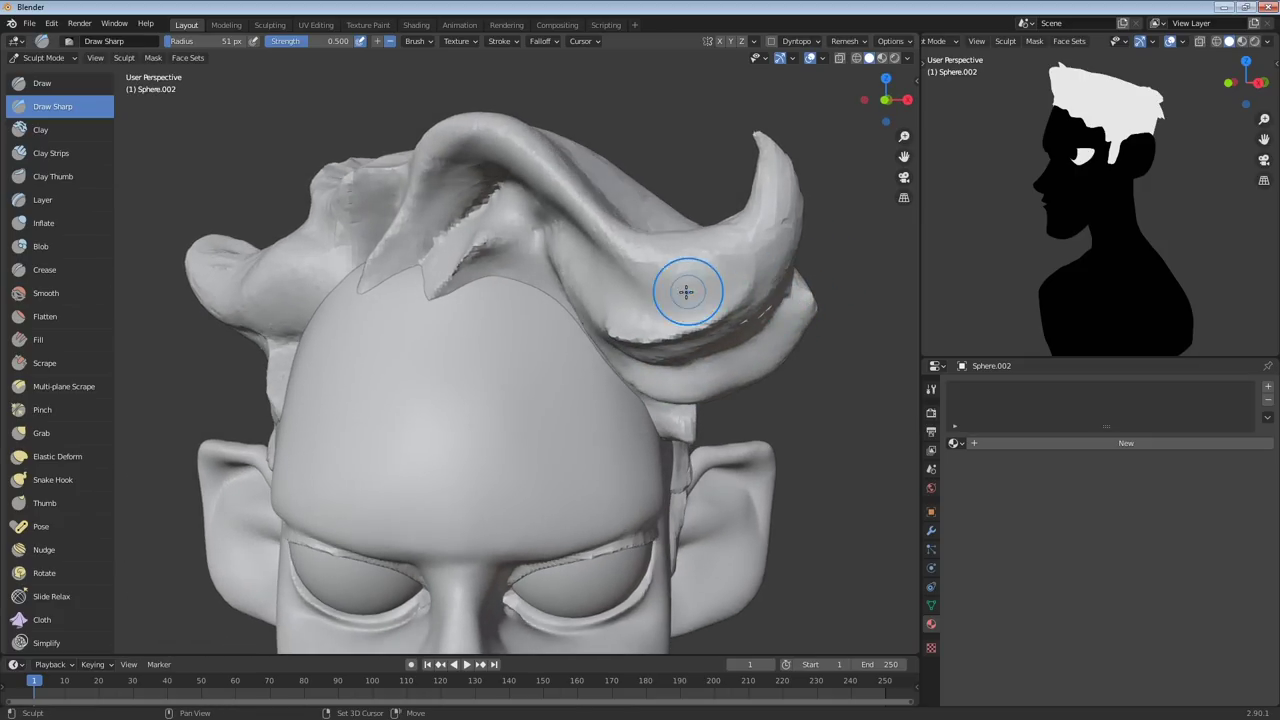
{"action": "mouse_move", "coordinate": [706, 243]}
{"action": "middle_mouse_down"}
{"action": "mouse_move", "coordinate": [674, 326]}
{"action": "mouse_move", "coordinate": [628, 359]}
{"action": "middle_mouse_up"}
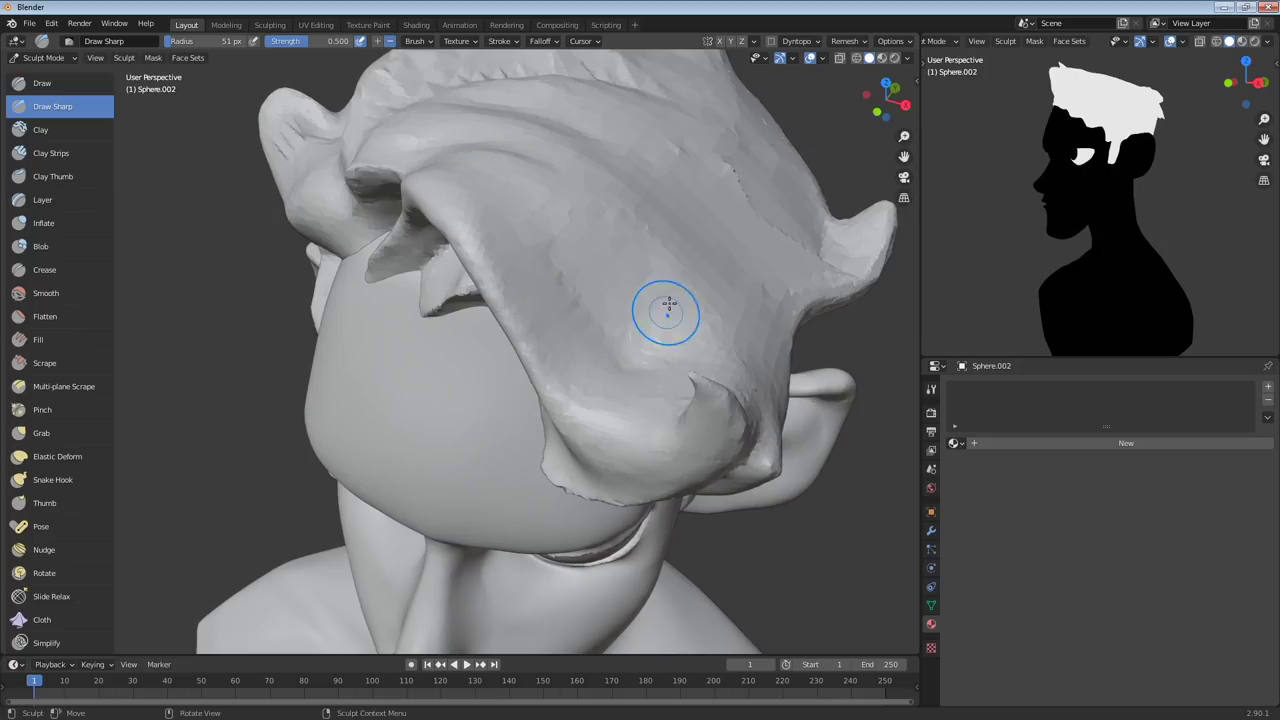
{"action": "middle_click_drag", "start_coordinate": [668, 306], "coordinate": [521, 260]}
{"action": "mouse_move", "coordinate": [632, 362]}
{"action": "middle_mouse_down"}
{"action": "mouse_move", "coordinate": [749, 243]}
{"action": "mouse_move", "coordinate": [537, 294]}
{"action": "mouse_move", "coordinate": [750, 262]}
{"action": "middle_mouse_up"}
{"action": "middle_click_drag", "start_coordinate": [650, 270], "coordinate": [738, 272], "text": "shift"}
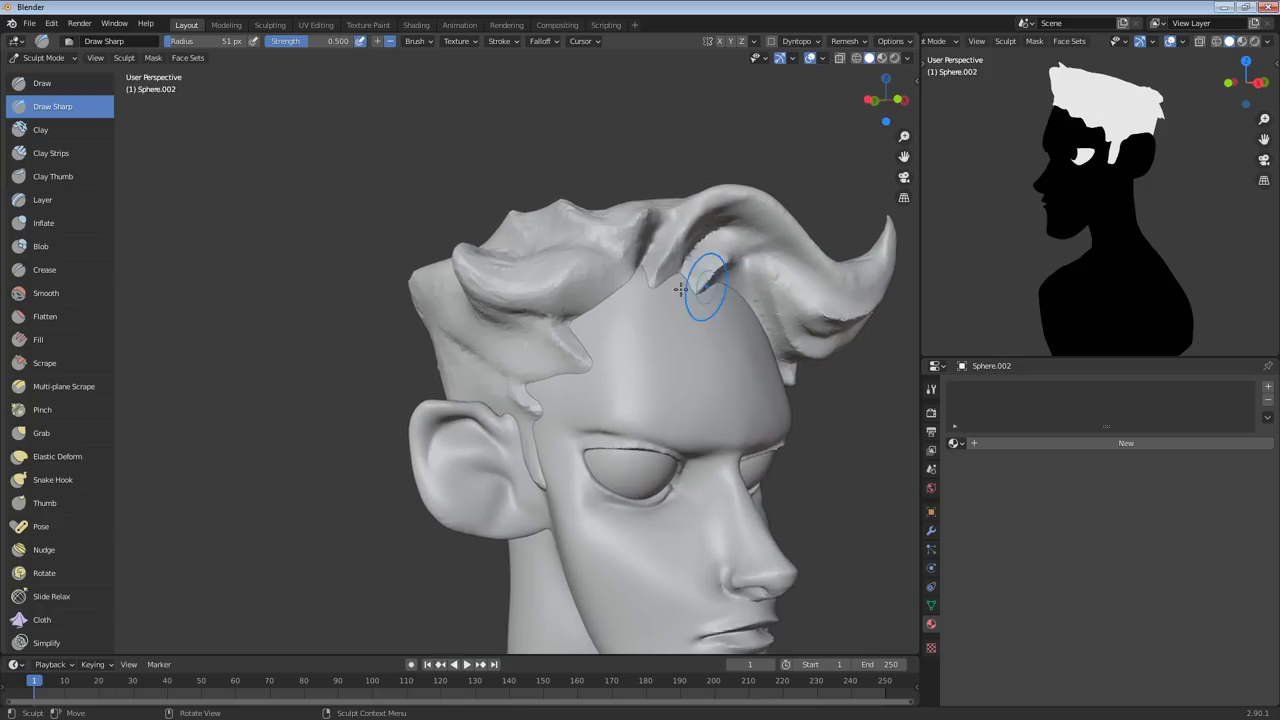
{"action": "left_click_drag", "start_coordinate": [598, 278], "coordinate": [545, 305]}
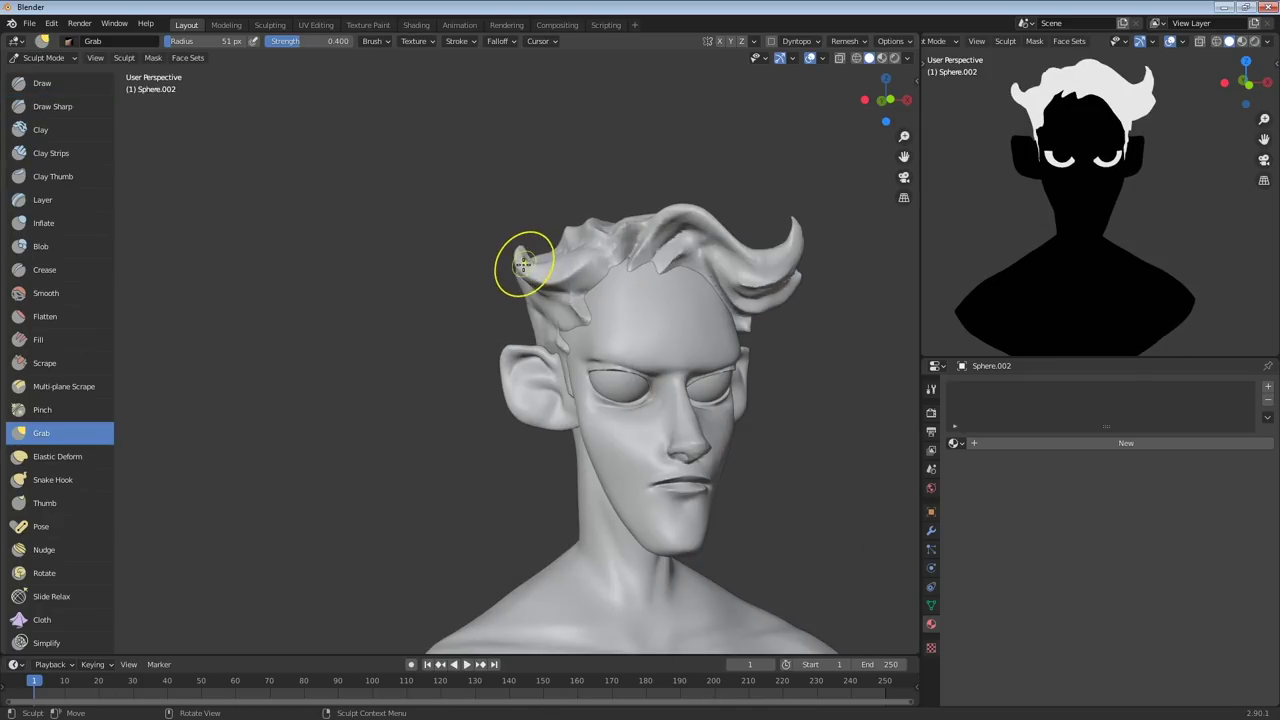
{"action": "mouse_move", "coordinate": [720, 305]}
{"action": "middle_mouse_down"}
{"action": "mouse_move", "coordinate": [737, 300]}
{"action": "mouse_move", "coordinate": [686, 329]}
{"action": "mouse_move", "coordinate": [704, 346]}
{"action": "middle_mouse_up"}
Adjust the overall hair volume and silhouette using Grab at a 201 px radius
{"action": "mouse_move", "coordinate": [1075, 200]}
{"action": "middle_mouse_down"}
{"action": "mouse_move", "coordinate": [1135, 212]}
{"action": "mouse_move", "coordinate": [1087, 204]}
{"action": "mouse_move", "coordinate": [1094, 214]}
{"action": "middle_mouse_up"}
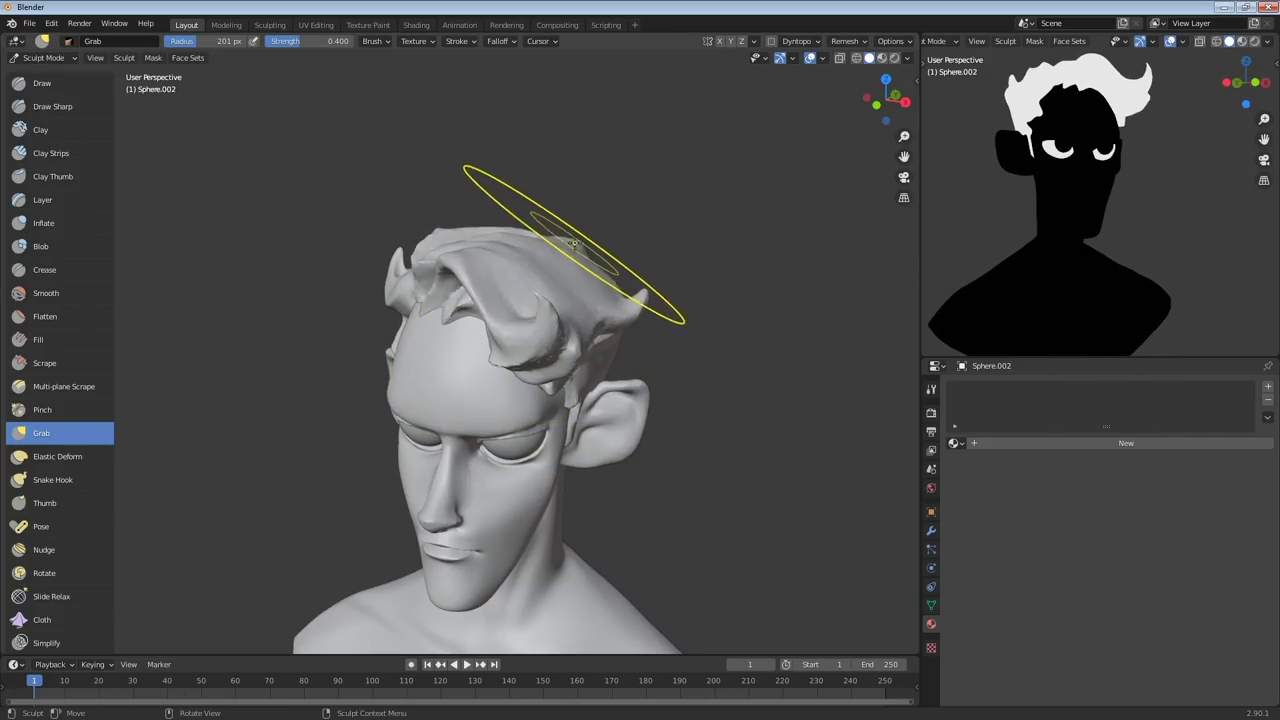
{"action": "mouse_move", "coordinate": [575, 243]}
{"action": "middle_mouse_down"}
{"action": "mouse_move", "coordinate": [531, 297]}
{"action": "mouse_move", "coordinate": [508, 238]}
{"action": "mouse_move", "coordinate": [377, 195]}
{"action": "middle_mouse_up"}
{"action": "left_click_drag", "start_coordinate": [426, 222], "coordinate": [412, 227]}
{"action": "middle_click_drag", "start_coordinate": [386, 240], "coordinate": [416, 251]}
{"action": "mouse_move", "coordinate": [316, 233]}
{"action": "middle_mouse_down"}
{"action": "mouse_move", "coordinate": [380, 240]}
{"action": "mouse_move", "coordinate": [781, 192]}
{"action": "middle_mouse_up"}
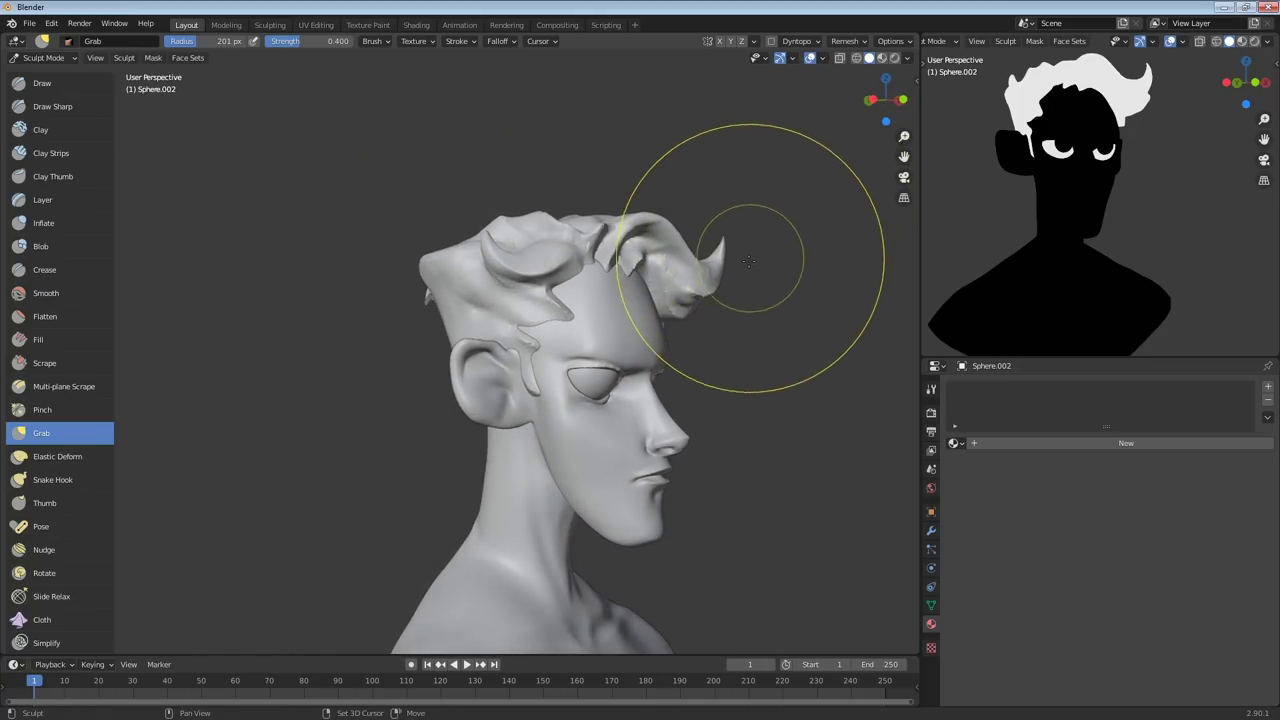
{"action": "mouse_move", "coordinate": [709, 269]}
{"action": "middle_mouse_down"}
{"action": "mouse_move", "coordinate": [731, 243]}
{"action": "mouse_move", "coordinate": [700, 271]}
{"action": "mouse_move", "coordinate": [767, 235]}
{"action": "middle_mouse_up"}
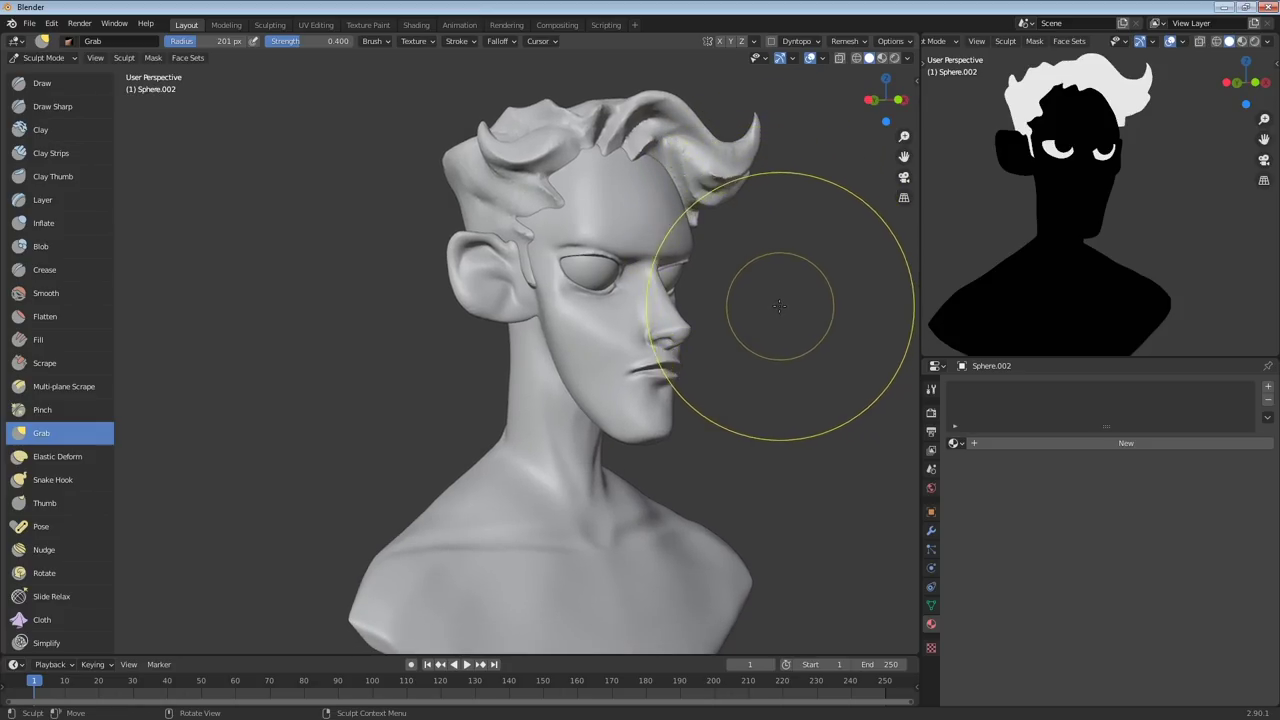
{"action": "mouse_move", "coordinate": [814, 272]}
{"action": "middle_mouse_down"}
{"action": "mouse_move", "coordinate": [766, 294]}
{"action": "mouse_move", "coordinate": [782, 278]}
{"action": "middle_mouse_up"}
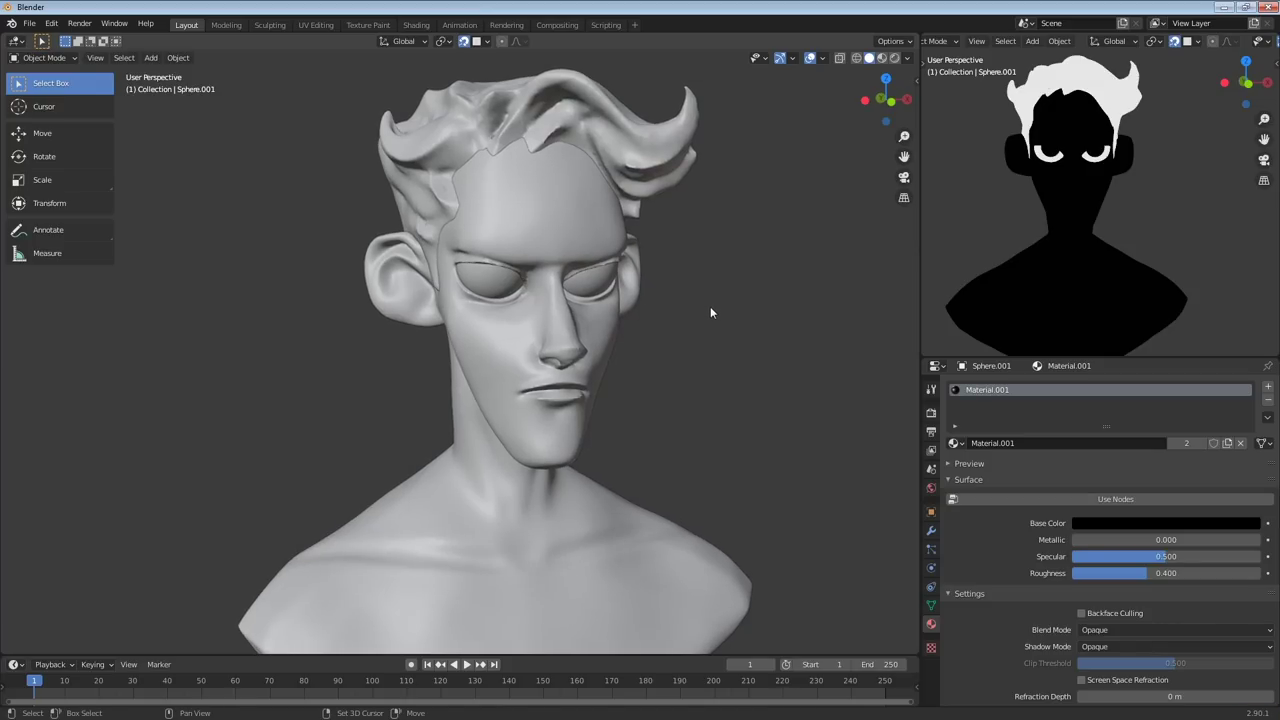
Add a 2 m plane and merge all its vertices into a single vertex with Collapse
{"action": "mouse_move", "coordinate": [694, 289]}
{"action": "middle_mouse_down"}
{"action": "mouse_move", "coordinate": [665, 274]}
{"action": "mouse_move", "coordinate": [688, 287]}
{"action": "middle_mouse_up"}
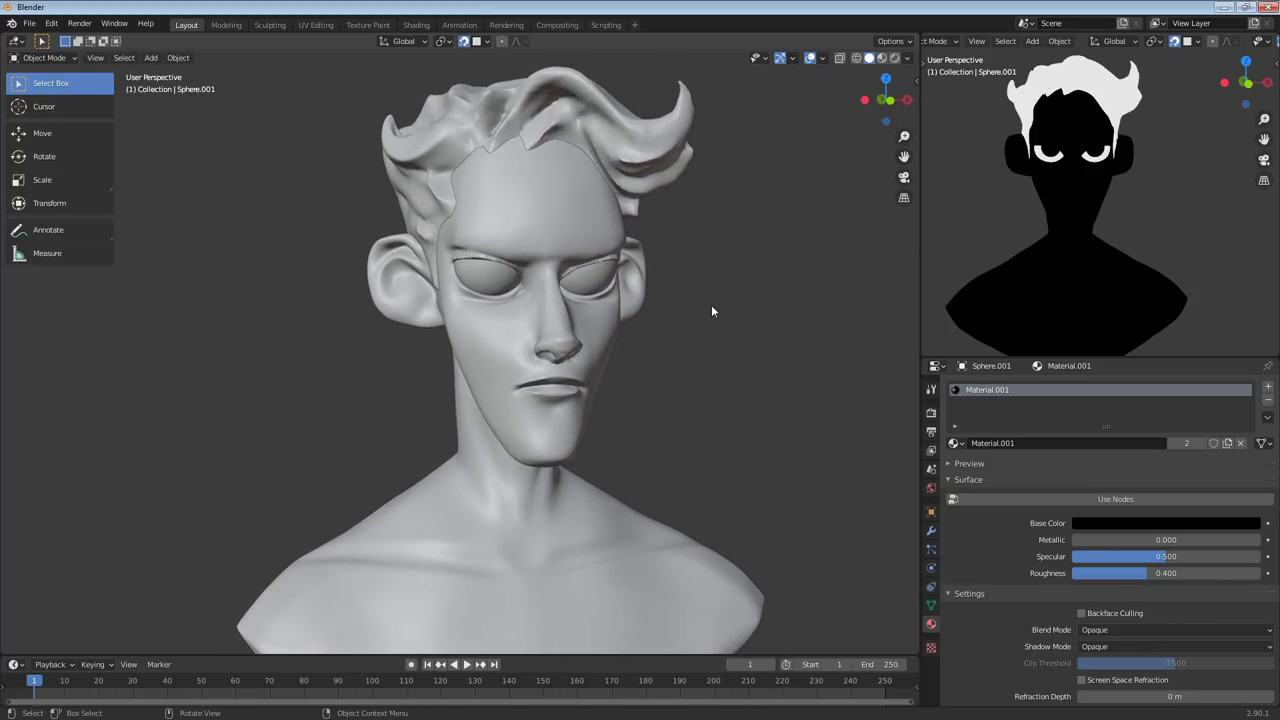
{"action": "key", "text": "shift+a"}
{"action": "left_click", "coordinate": [780, 306]}
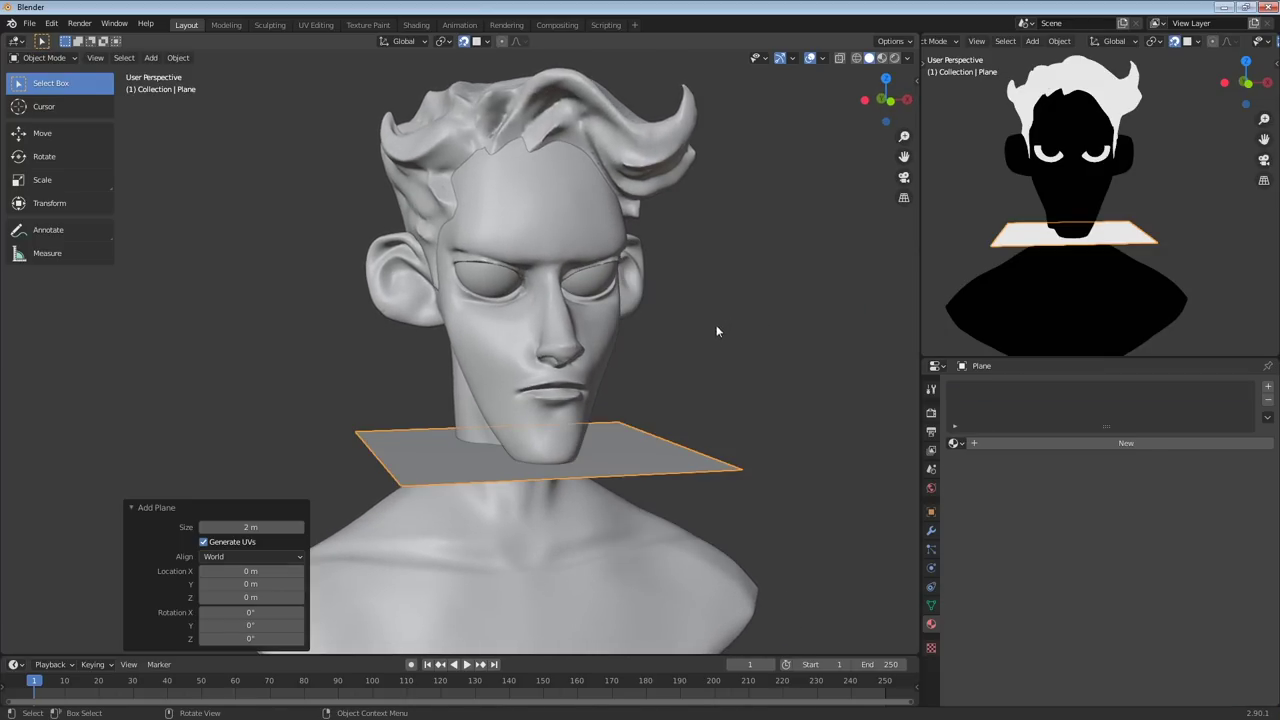
{"action": "mouse_move", "coordinate": [719, 332]}
{"action": "middle_mouse_down"}
{"action": "mouse_move", "coordinate": [746, 326]}
{"action": "mouse_move", "coordinate": [714, 329]}
{"action": "middle_mouse_up"}
{"action": "key", "text": "Tab"}
{"action": "key", "text": "m"}
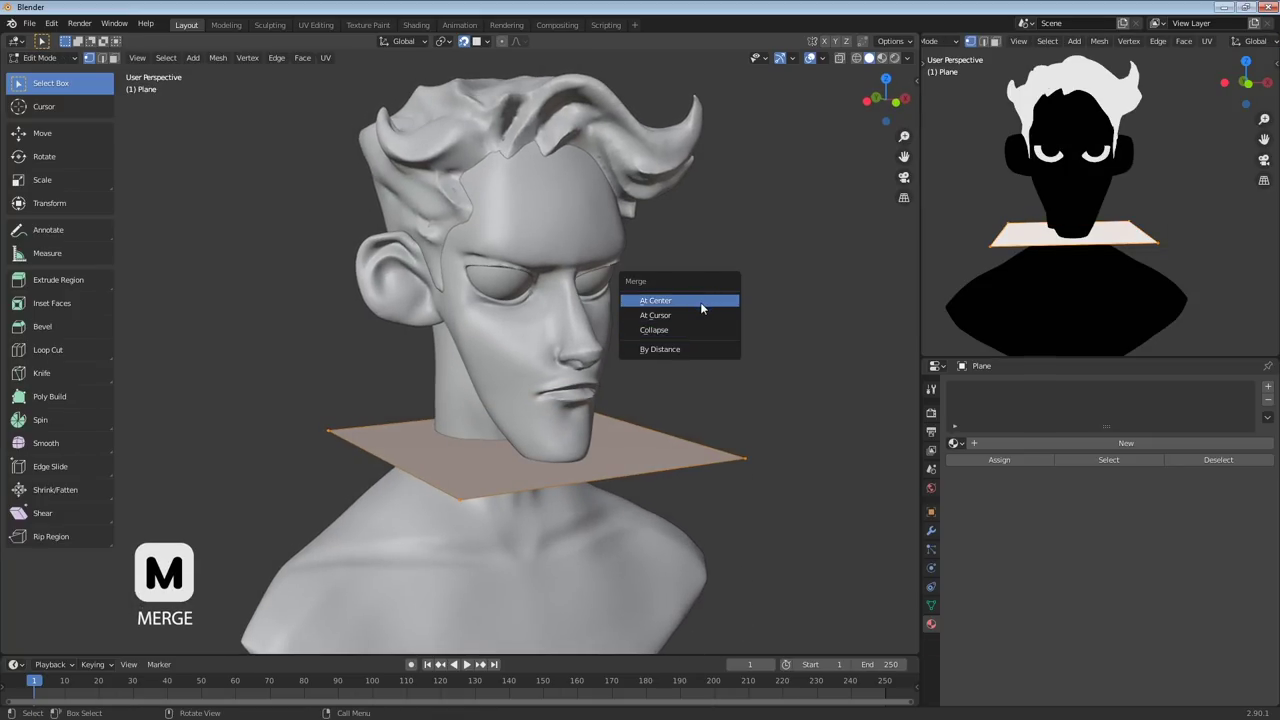
{"action": "left_click", "coordinate": [684, 329]}
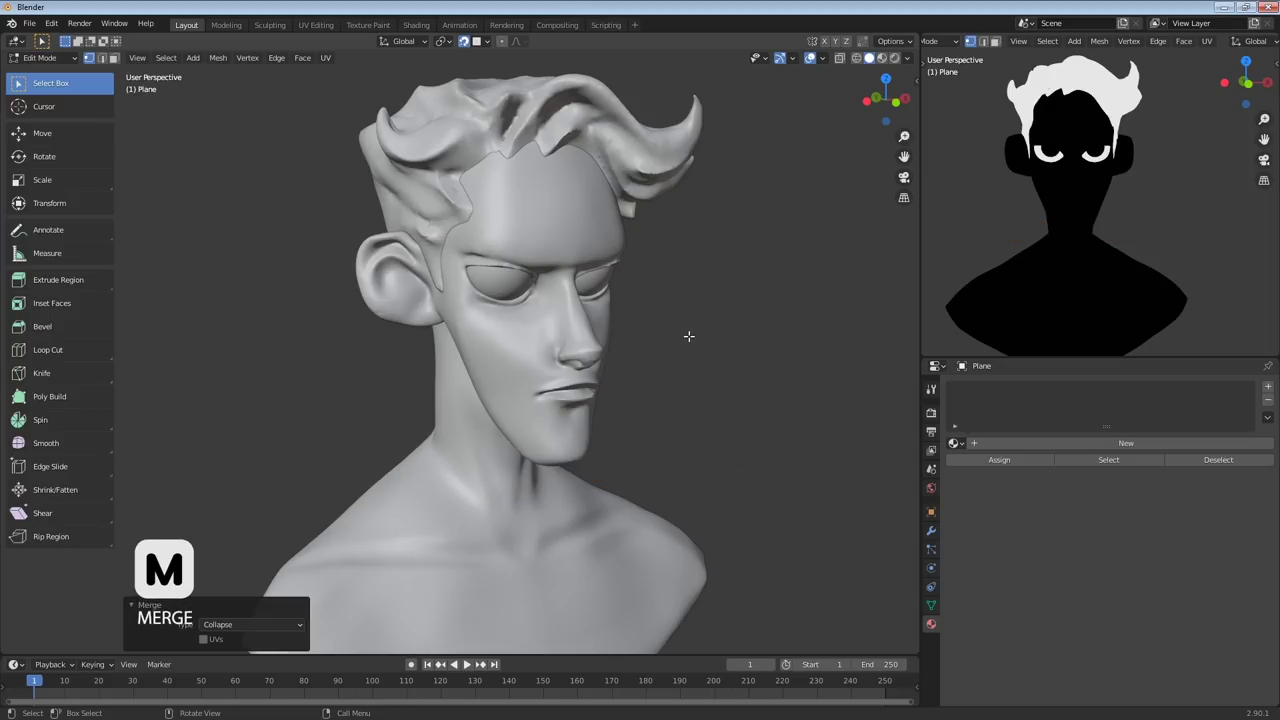
Move the single vertex onto the forehead surface just above one eye
{"action": "middle_click_drag", "start_coordinate": [684, 329], "coordinate": [680, 323]}
{"action": "key", "text": "g"}
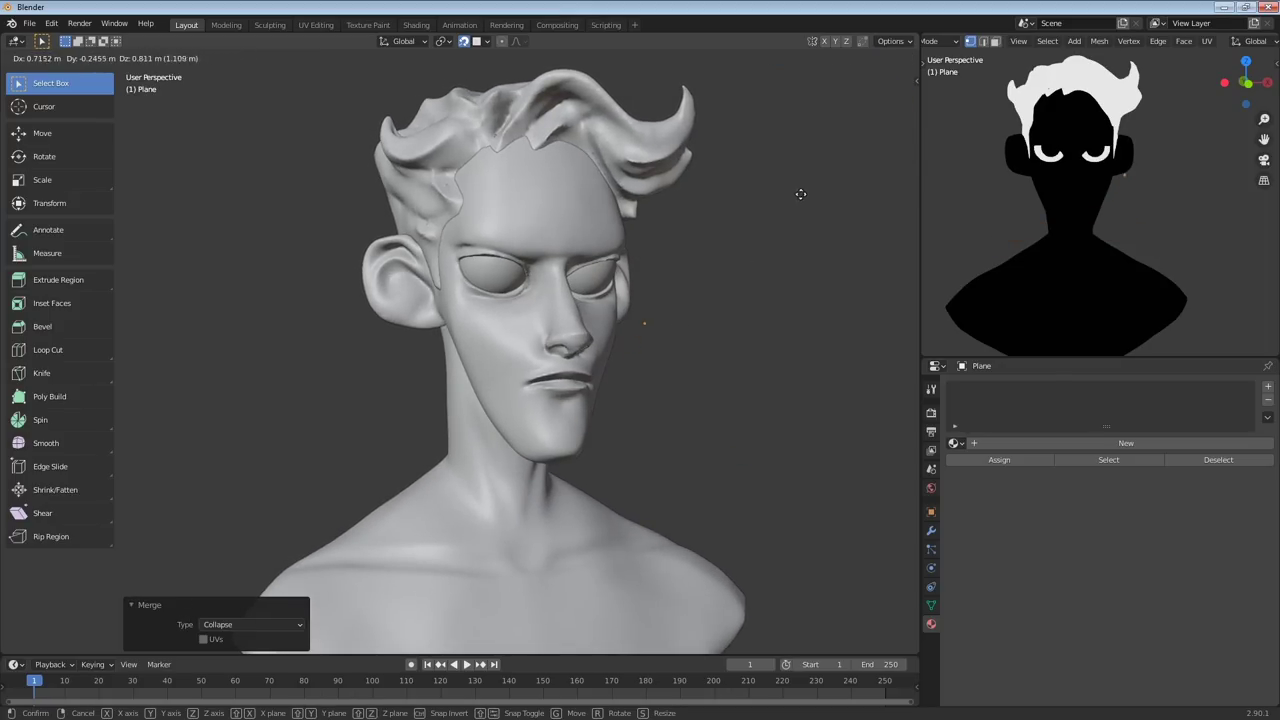
{"action": "left_click", "coordinate": [808, 141]}
{"action": "middle_click_drag", "start_coordinate": [808, 141], "coordinate": [706, 249]}
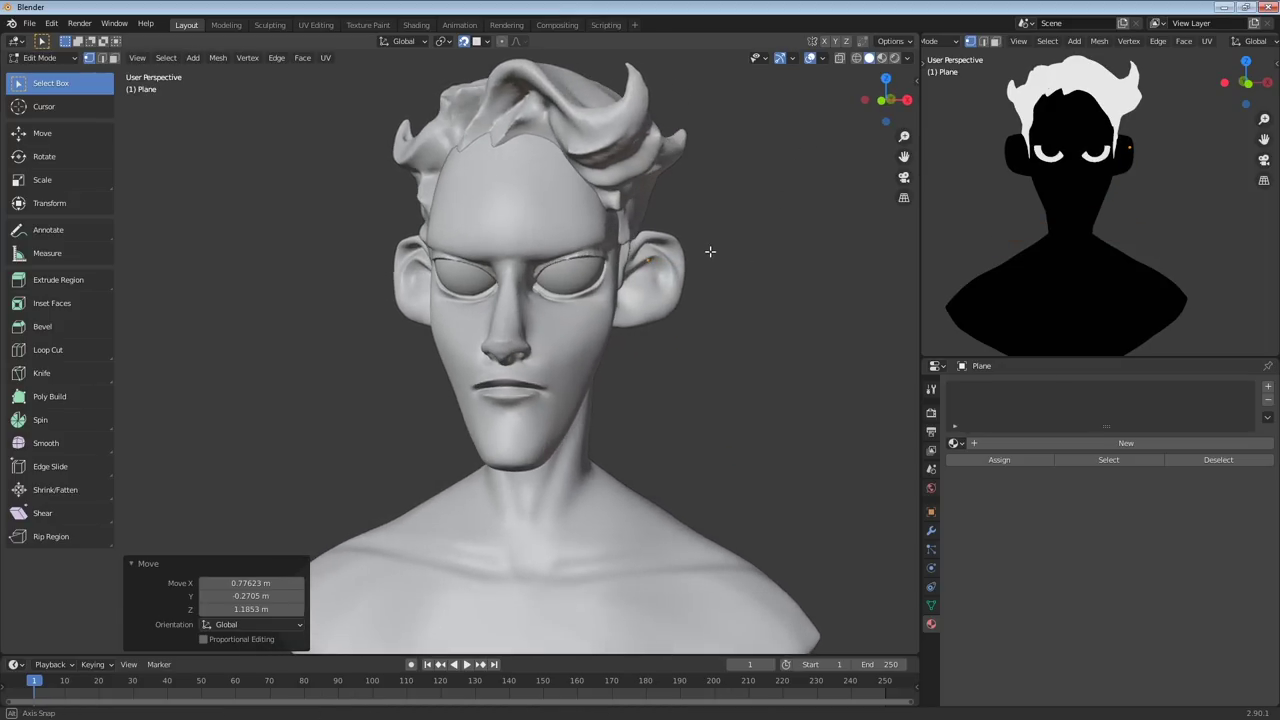
{"action": "key", "text": "g"}
{"action": "left_click", "coordinate": [603, 224]}
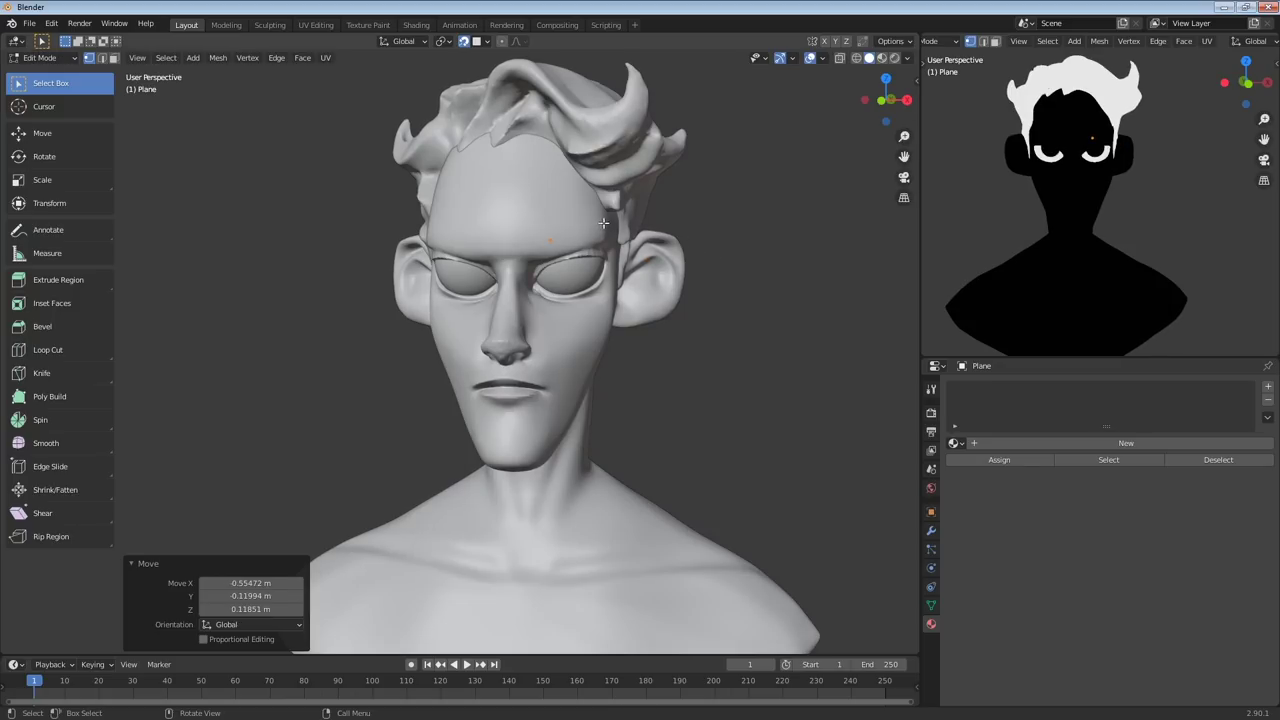
Reposition the single vertex on the face surface just above the inner end of the eye, using face snapping
{"action": "left_click", "coordinate": [464, 41]}
{"action": "left_click", "coordinate": [485, 42]}
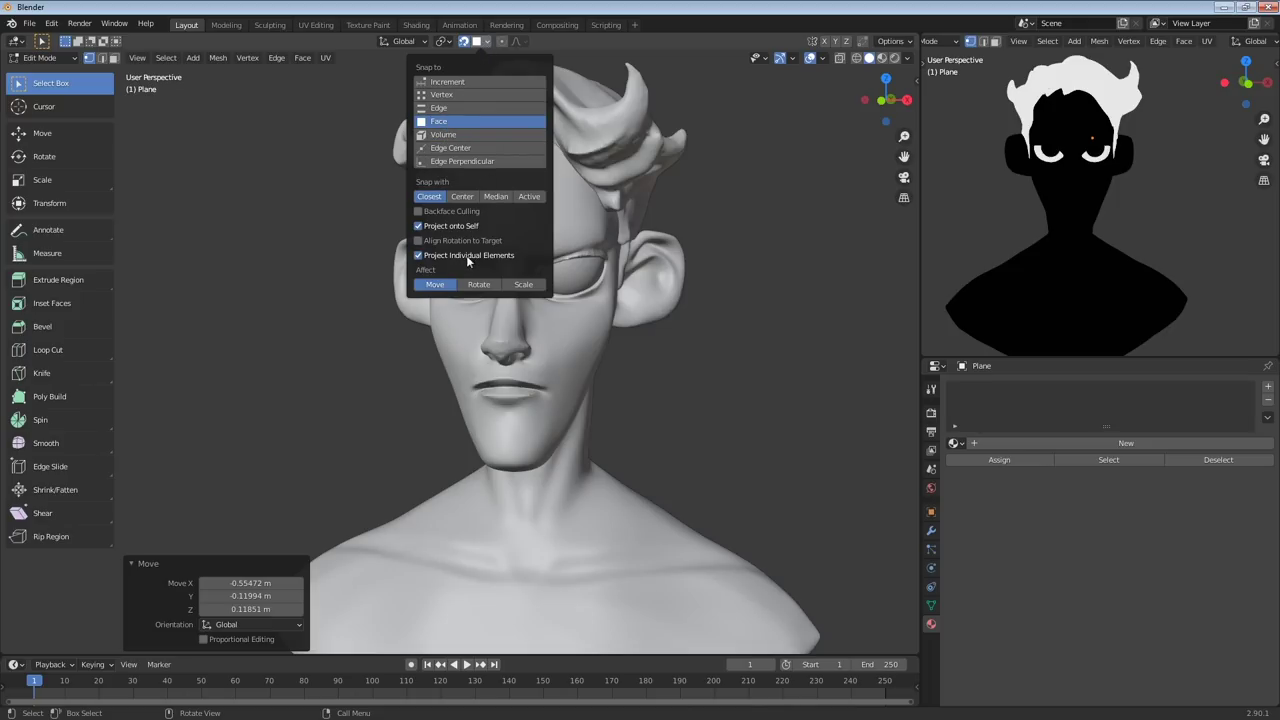
{"action": "middle_click_drag", "start_coordinate": [618, 202], "coordinate": [650, 248]}
{"action": "scroll", "coordinate": [638, 254], "scroll_direction": "up", "scroll_amount": 5}
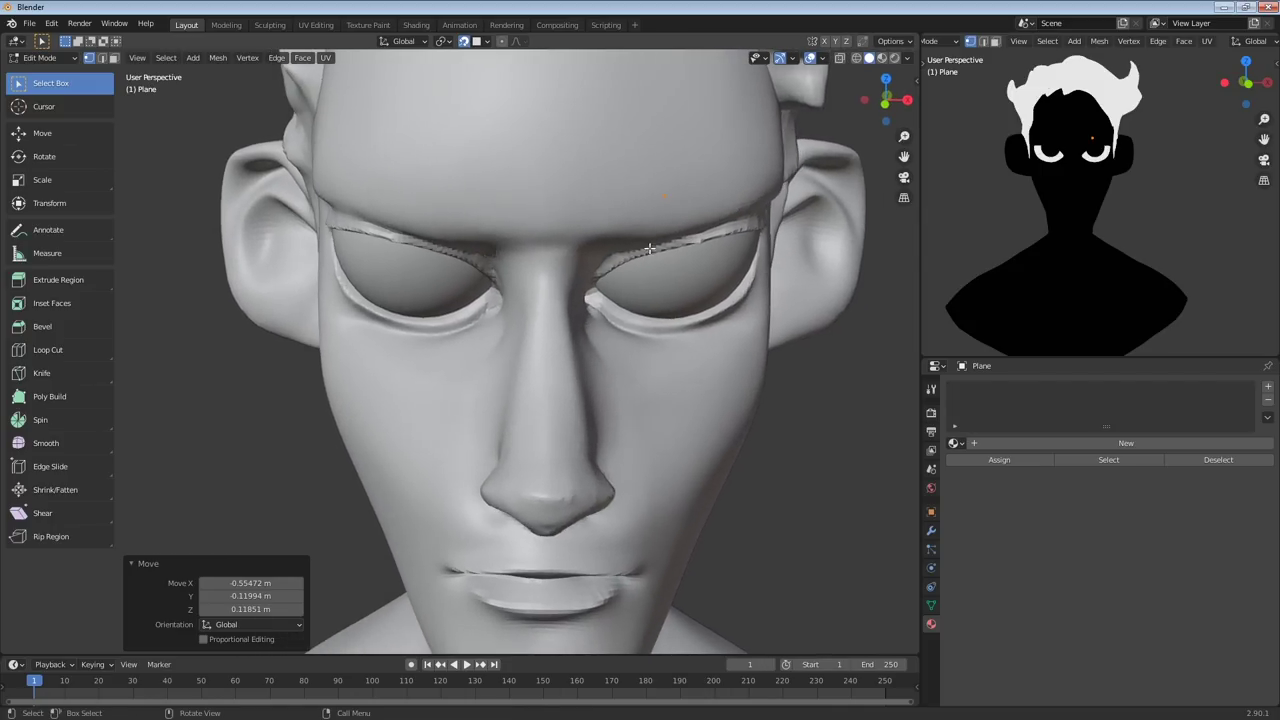
{"action": "key", "text": "g"}
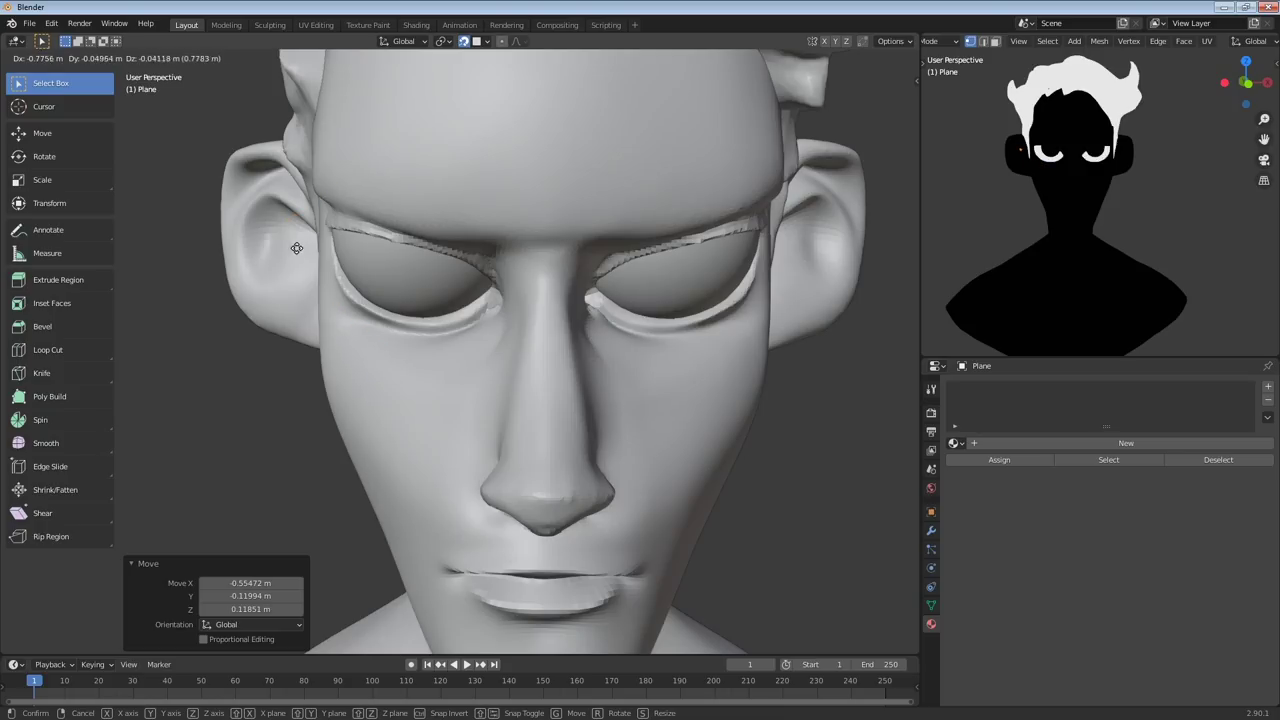
{"action": "left_click", "coordinate": [270, 278]}
{"action": "middle_click_drag", "start_coordinate": [510, 278], "coordinate": [532, 239]}
{"action": "scroll", "coordinate": [532, 239], "scroll_direction": "down", "scroll_amount": 2}
{"action": "key", "text": "g"}
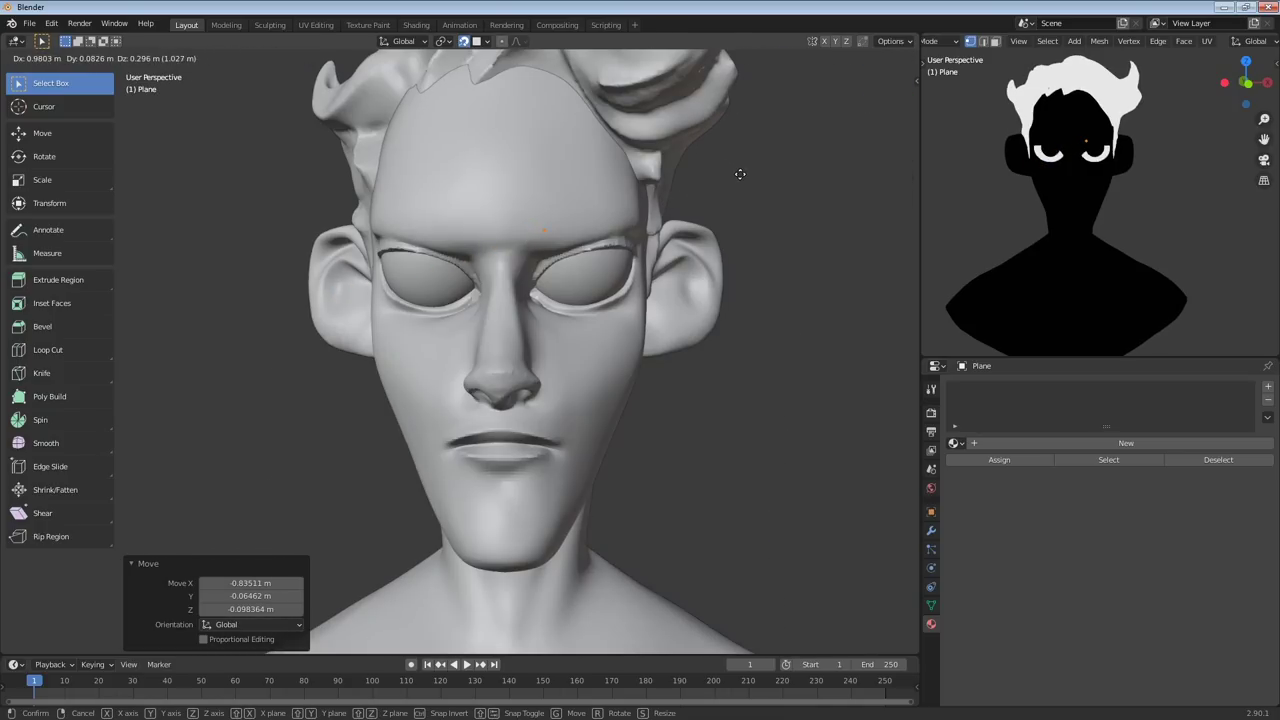
{"action": "left_click", "coordinate": [742, 179]}
{"action": "scroll", "coordinate": [743, 183], "scroll_direction": "up", "scroll_amount": 3}
Extrude the vertex upward into a short edge and extrude that edge outward into the first two eyebrow faces
{"action": "key", "text": "g"}
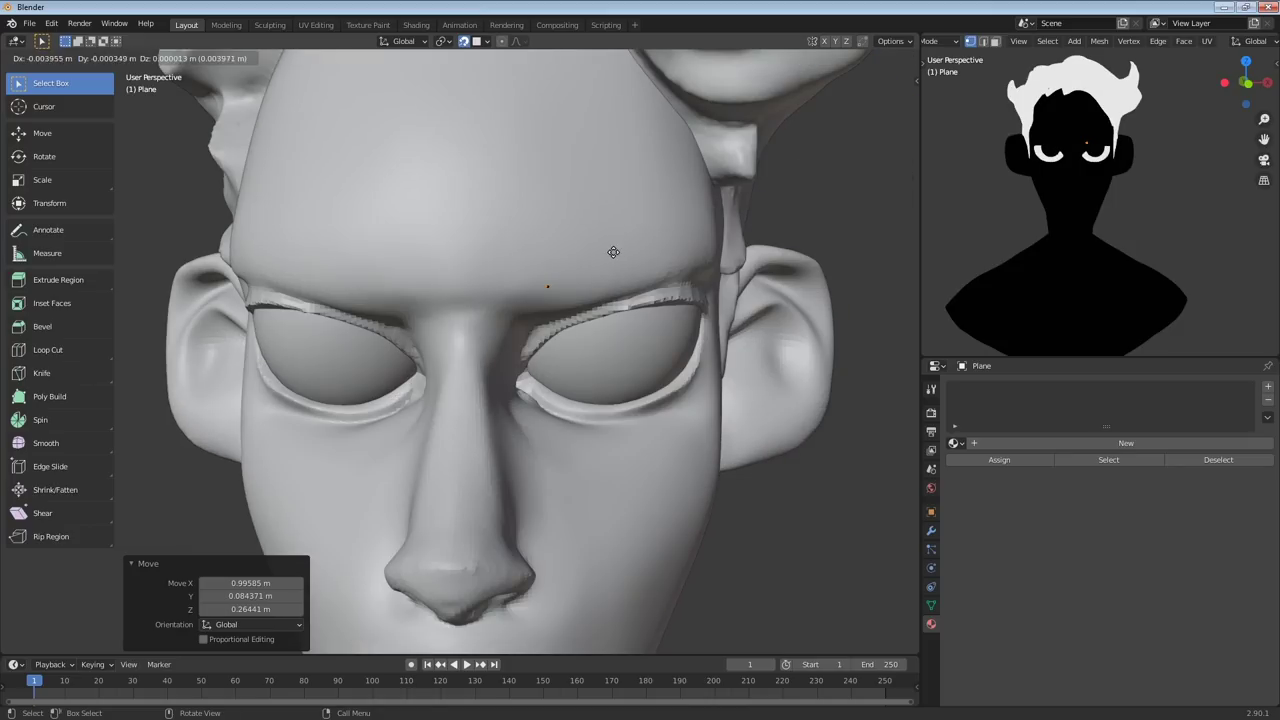
{"action": "left_click", "coordinate": [602, 219]}
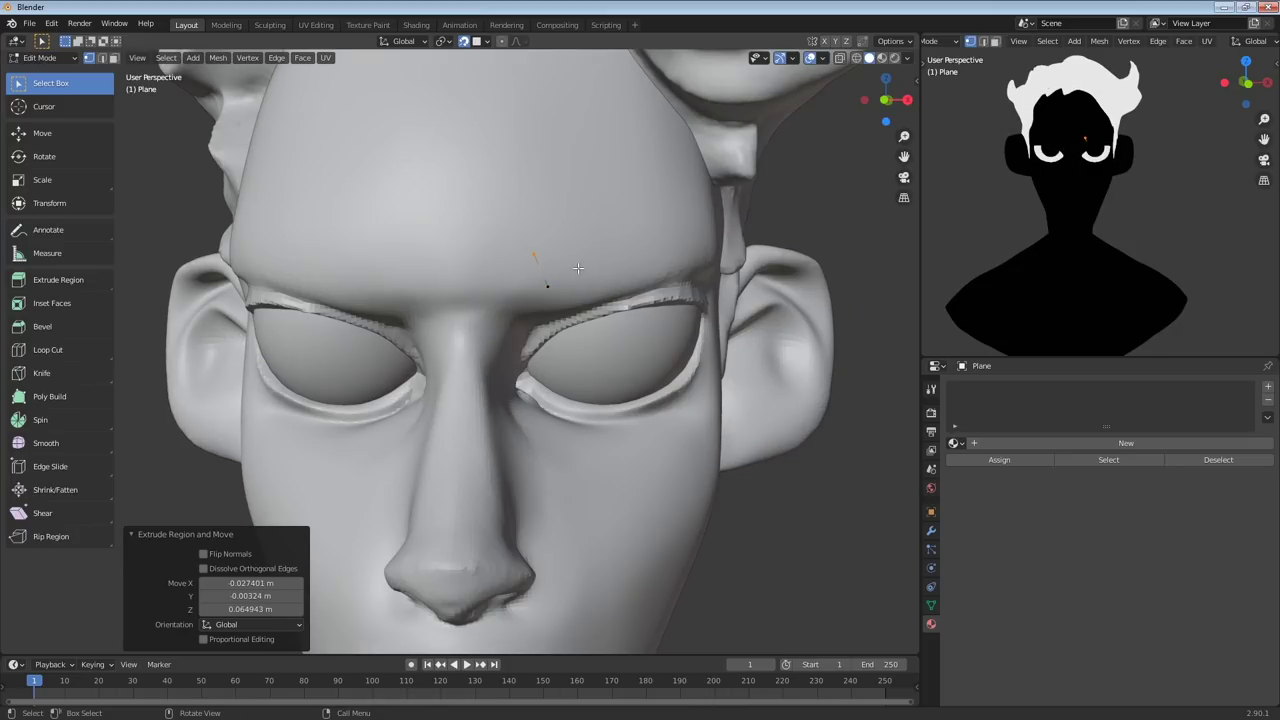
{"action": "key", "text": "2"}
{"action": "key", "text": "e"}
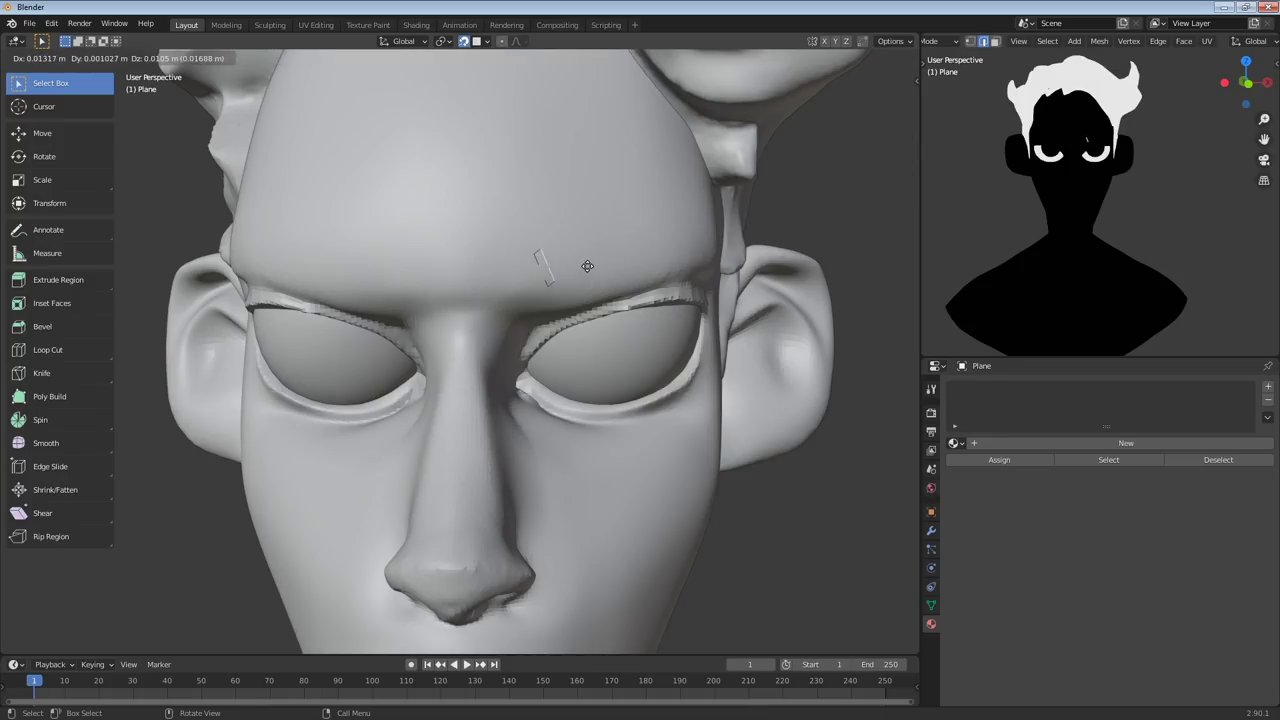
{"action": "left_click", "coordinate": [621, 264]}
{"action": "key", "text": "e"}
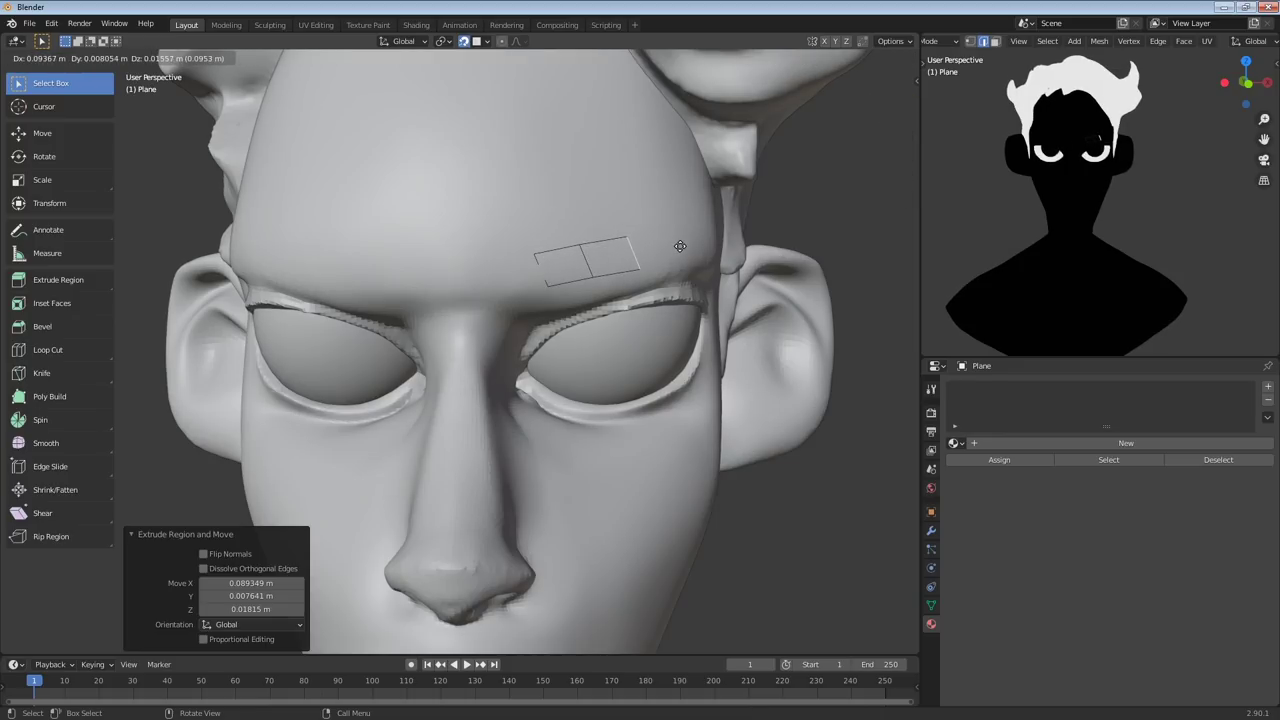
{"action": "left_click", "coordinate": [679, 247]}
Extend the eyebrow strip along the brow toward the temple with three more edge extrusions and leave Edit Mode
{"action": "middle_click_drag", "start_coordinate": [680, 246], "coordinate": [640, 350]}
{"action": "key", "text": "e"}
{"action": "left_click", "coordinate": [714, 237]}
{"action": "key", "text": "e"}
{"action": "left_click", "coordinate": [690, 250]}
{"action": "key", "text": "e"}
{"action": "left_click", "coordinate": [691, 258]}
{"action": "key", "text": "Tab"}
Add a Solidify modifier with a thickness of -0.02 m and a Mirror modifier on X to the eyebrow strip
{"action": "left_click", "coordinate": [930, 530]}
{"action": "left_click", "coordinate": [1031, 388]}
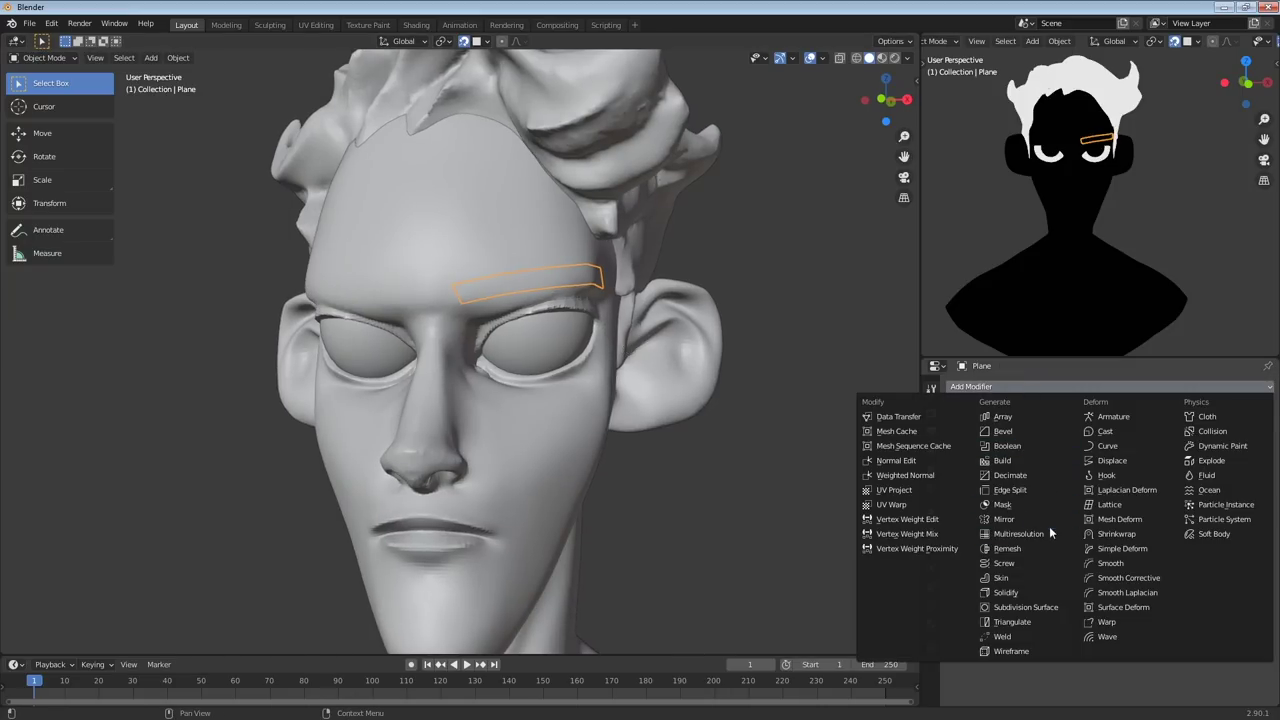
{"action": "left_click", "coordinate": [1024, 595]}
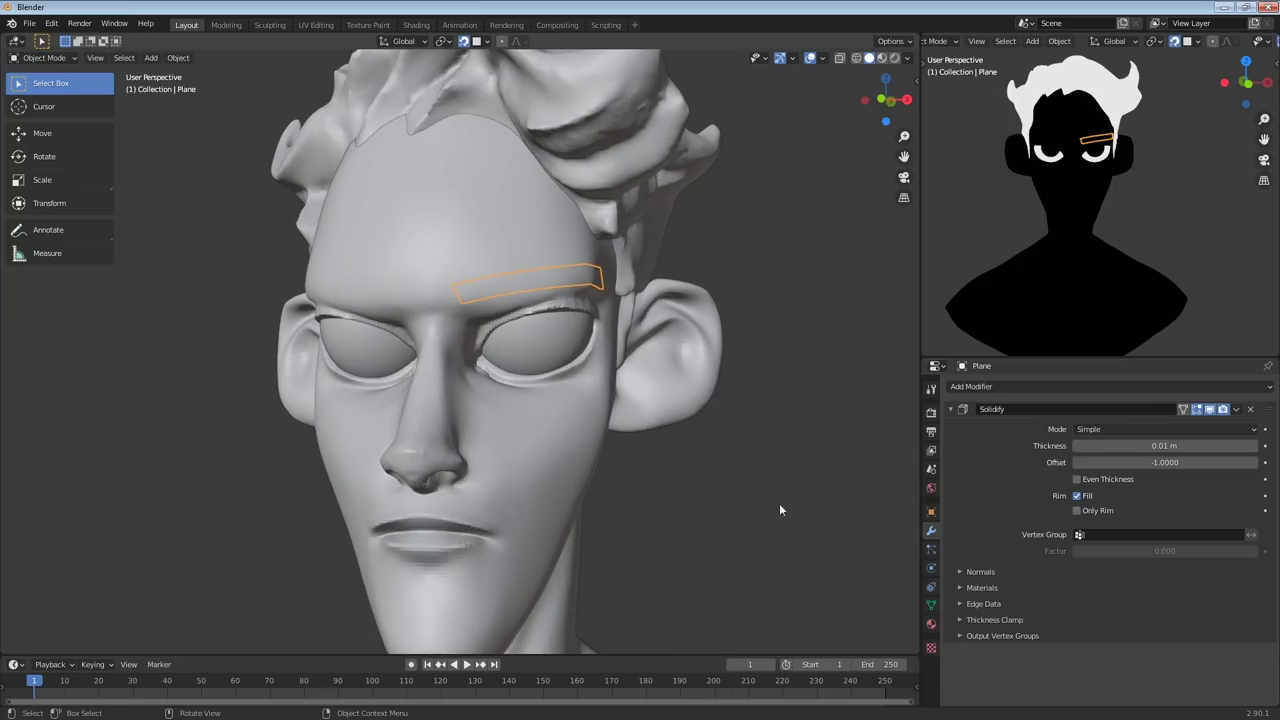
{"action": "middle_click_drag", "start_coordinate": [779, 507], "coordinate": [788, 538]}
{"action": "scroll", "coordinate": [788, 538], "scroll_direction": "up", "scroll_amount": 3}
{"action": "left_click_drag", "start_coordinate": [1170, 447], "coordinate": [1122, 448]}
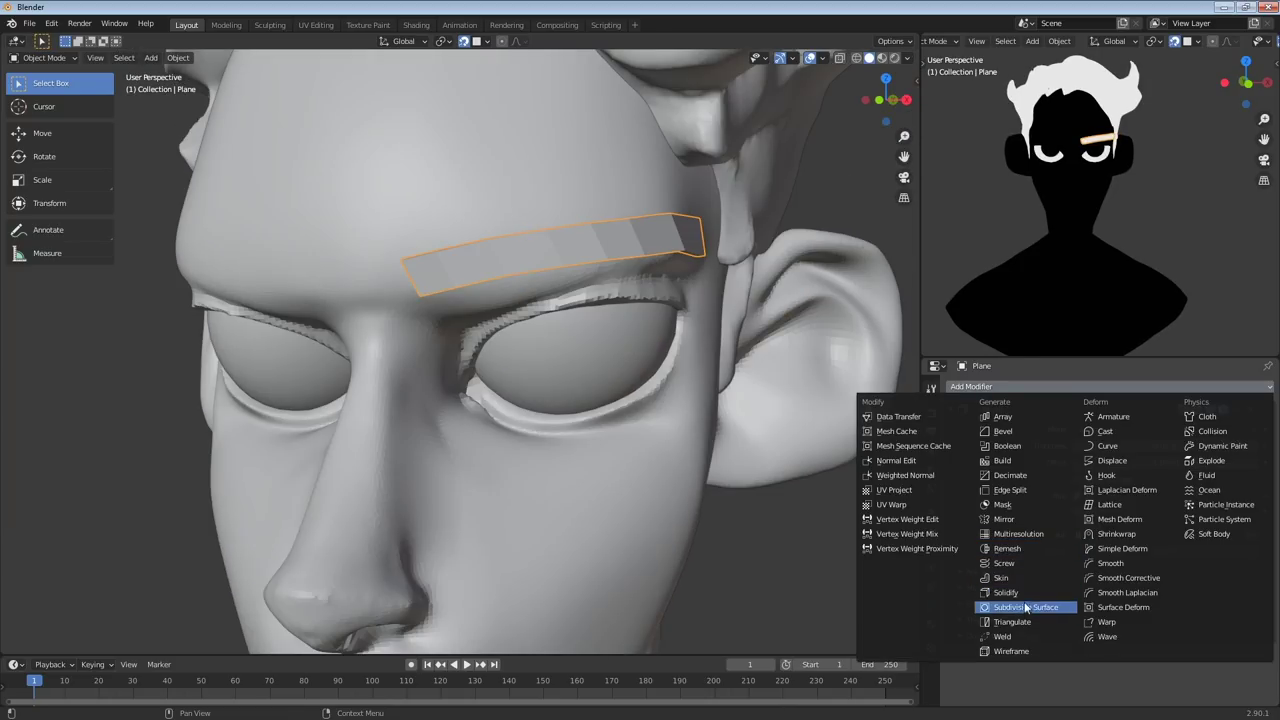
{"action": "left_click", "coordinate": [1010, 520]}
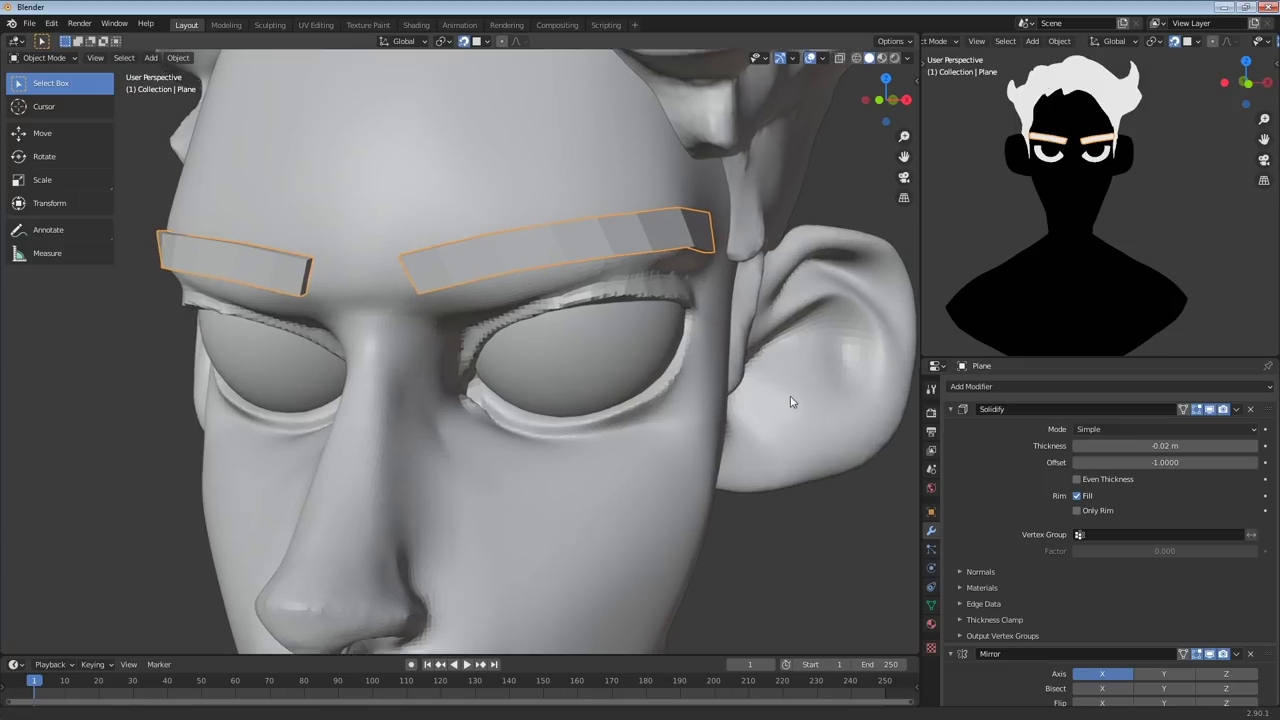
In Sculpt Mode, thicken the eyebrows by pulling their upper edge upward with Grab at a 71 px radius
{"action": "scroll", "coordinate": [790, 396], "scroll_direction": "down", "scroll_amount": 4}
{"action": "middle_click_drag", "start_coordinate": [543, 429], "coordinate": [710, 283]}
{"action": "key", "text": "ctrl+Tab"}
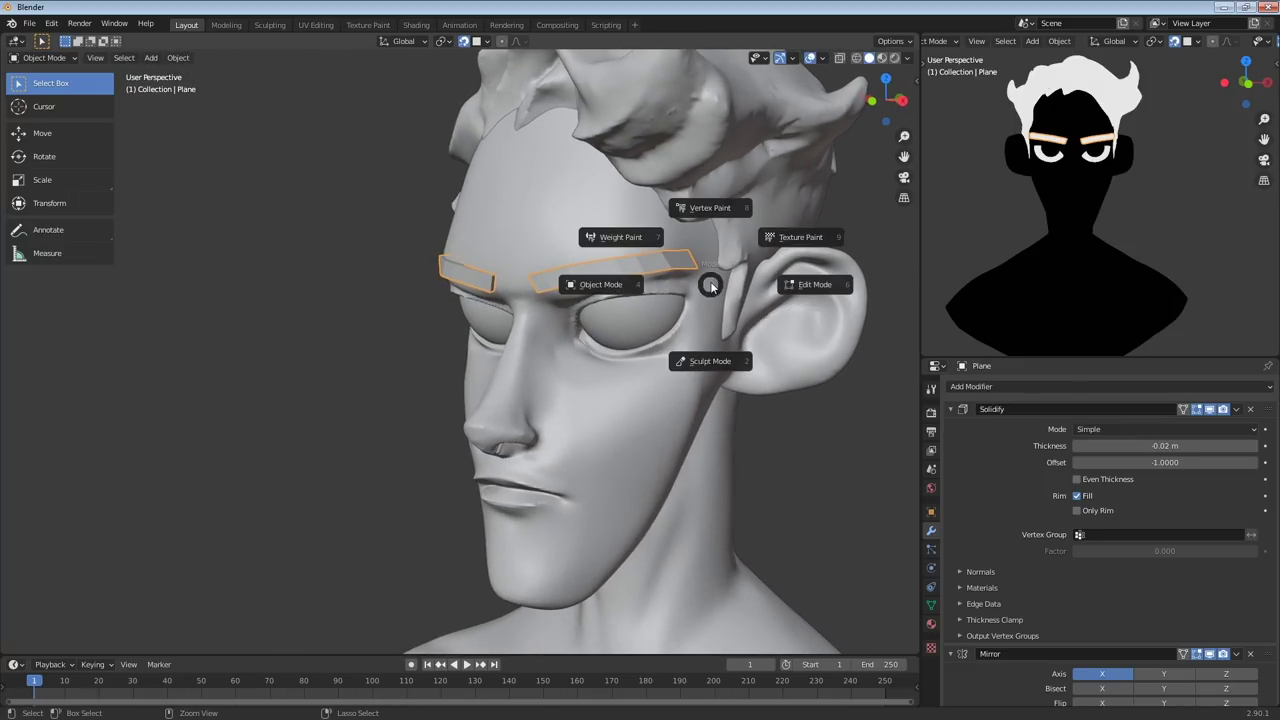
{"action": "left_click", "coordinate": [716, 360]}
{"action": "middle_click_drag", "start_coordinate": [714, 357], "coordinate": [686, 314]}
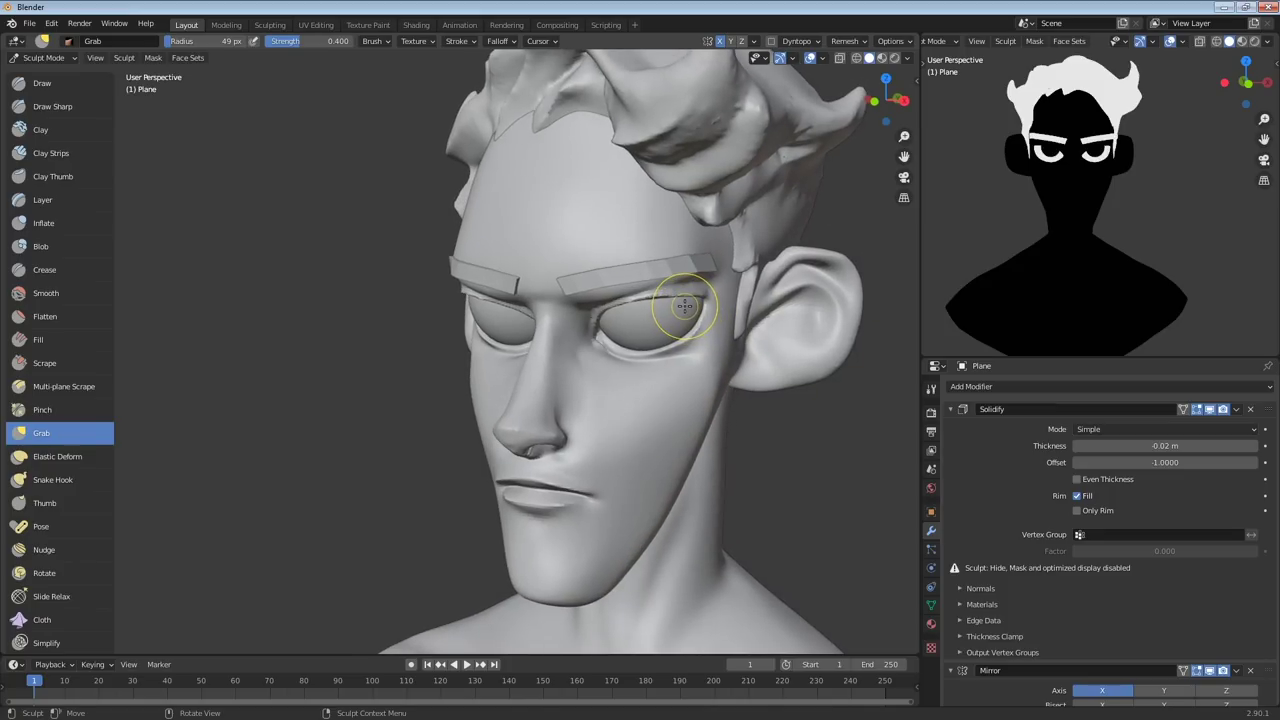
{"action": "key", "text": "f"}
{"action": "left_click", "coordinate": [589, 286]}
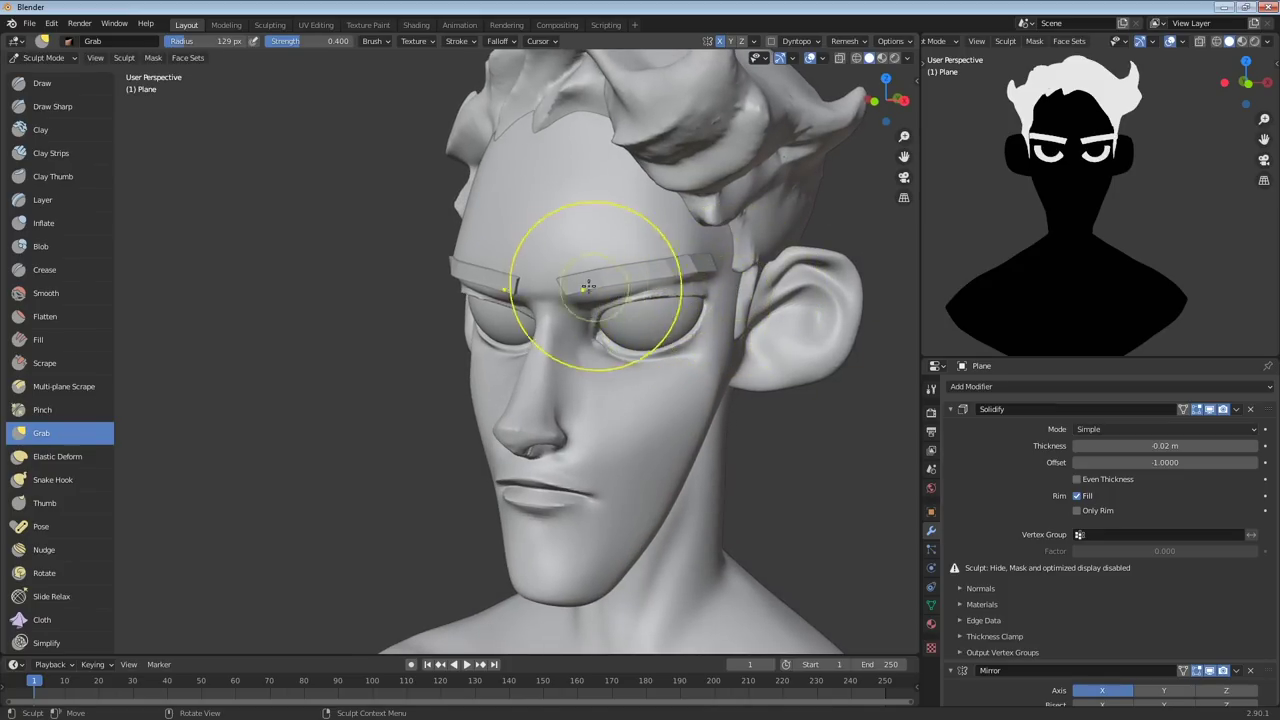
{"action": "key", "text": "f"}
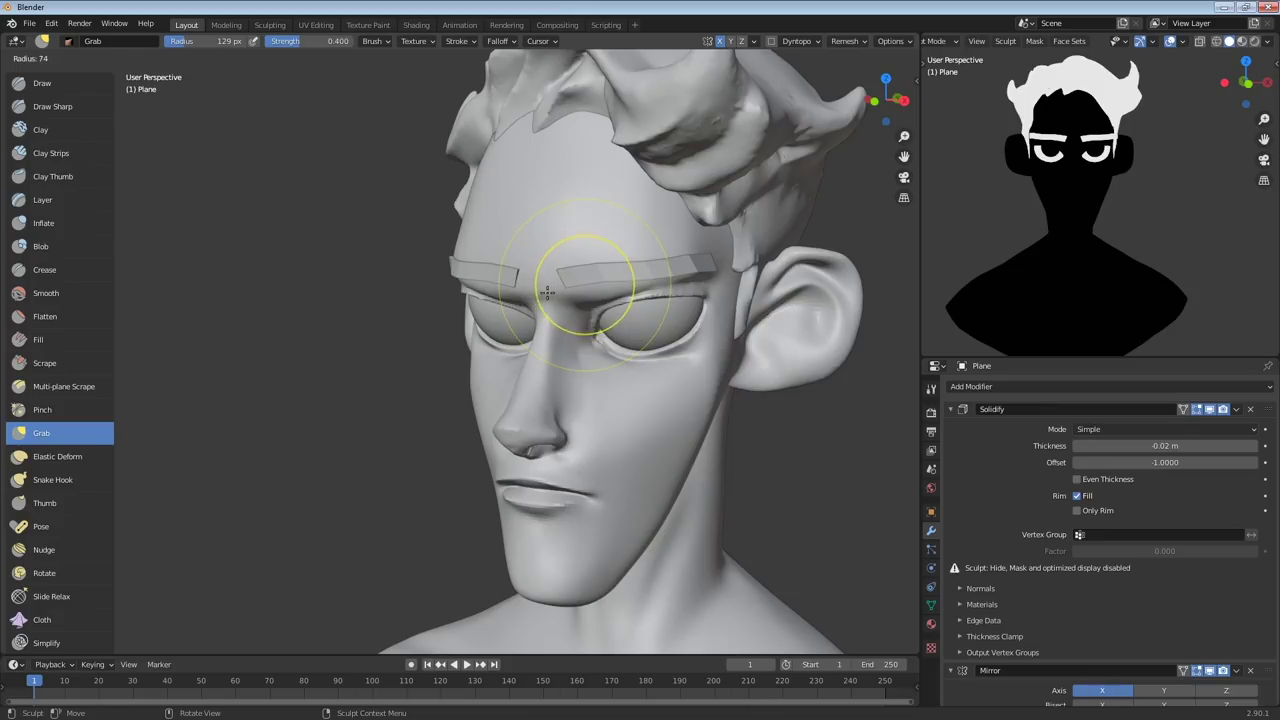
{"action": "left_click", "coordinate": [548, 290]}
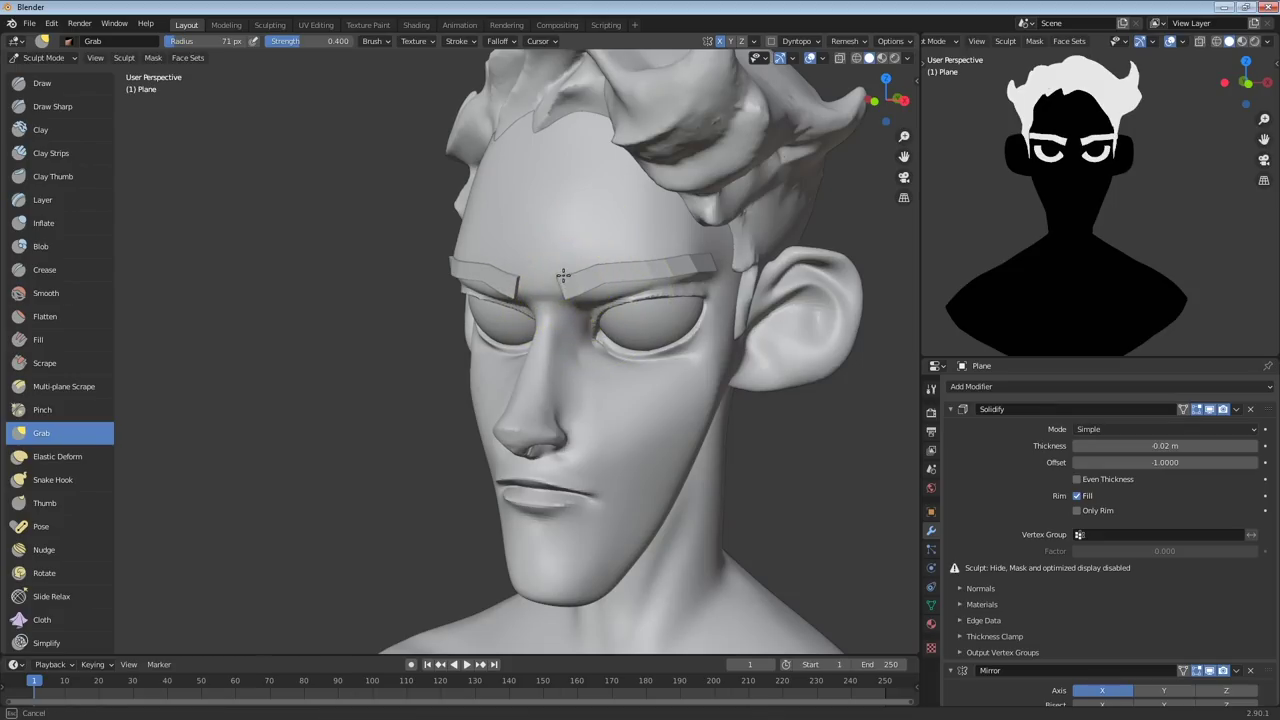
{"action": "mouse_move", "coordinate": [563, 275]}
{"action": "left_mouse_down"}
{"action": "mouse_move", "coordinate": [563, 260]}
{"action": "mouse_move", "coordinate": [617, 279]}
{"action": "mouse_move", "coordinate": [600, 251]}
{"action": "mouse_move", "coordinate": [673, 243]}
{"action": "left_mouse_up"}
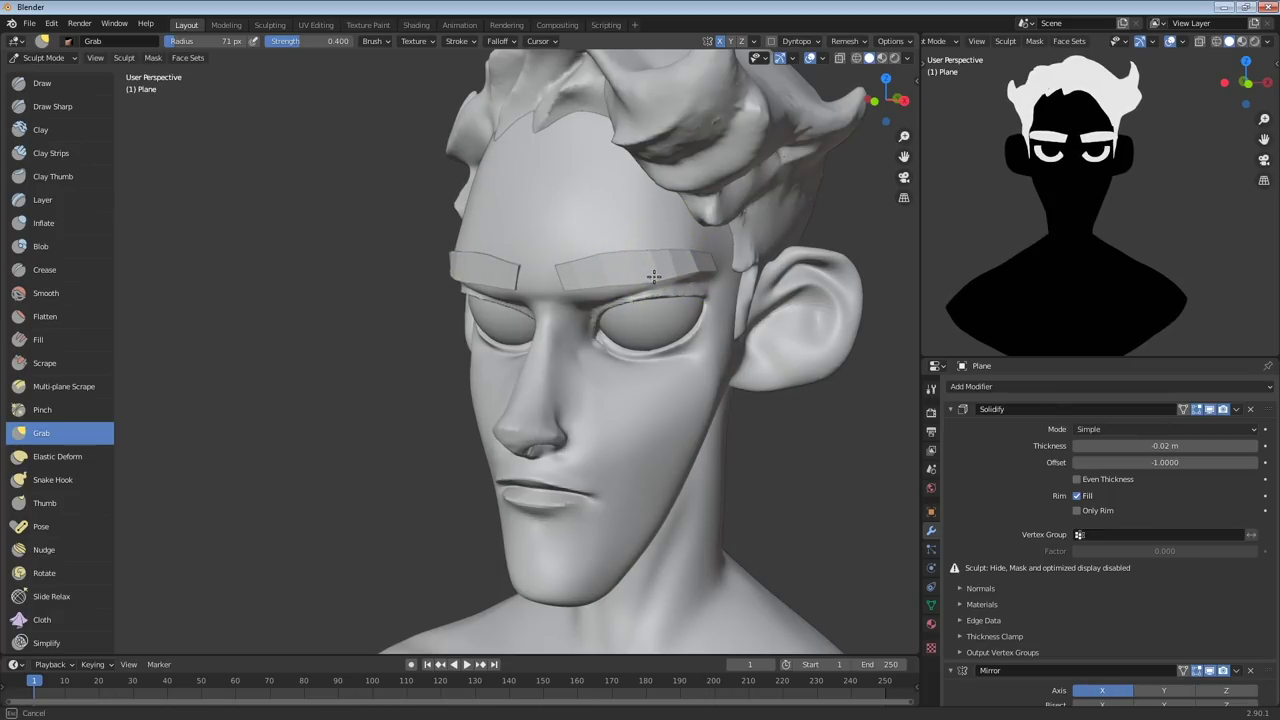
{"action": "mouse_move", "coordinate": [653, 275]}
{"action": "middle_mouse_down"}
{"action": "mouse_move", "coordinate": [620, 276]}
{"action": "mouse_move", "coordinate": [638, 267]}
{"action": "middle_mouse_up"}
{"action": "left_click_drag", "start_coordinate": [667, 258], "coordinate": [668, 253]}
Pull the eyebrows' inner ends down and lift their outer part using Grab at a 144 px radius
{"action": "middle_click_drag", "start_coordinate": [700, 262], "coordinate": [680, 257]}
{"action": "key", "text": "f"}
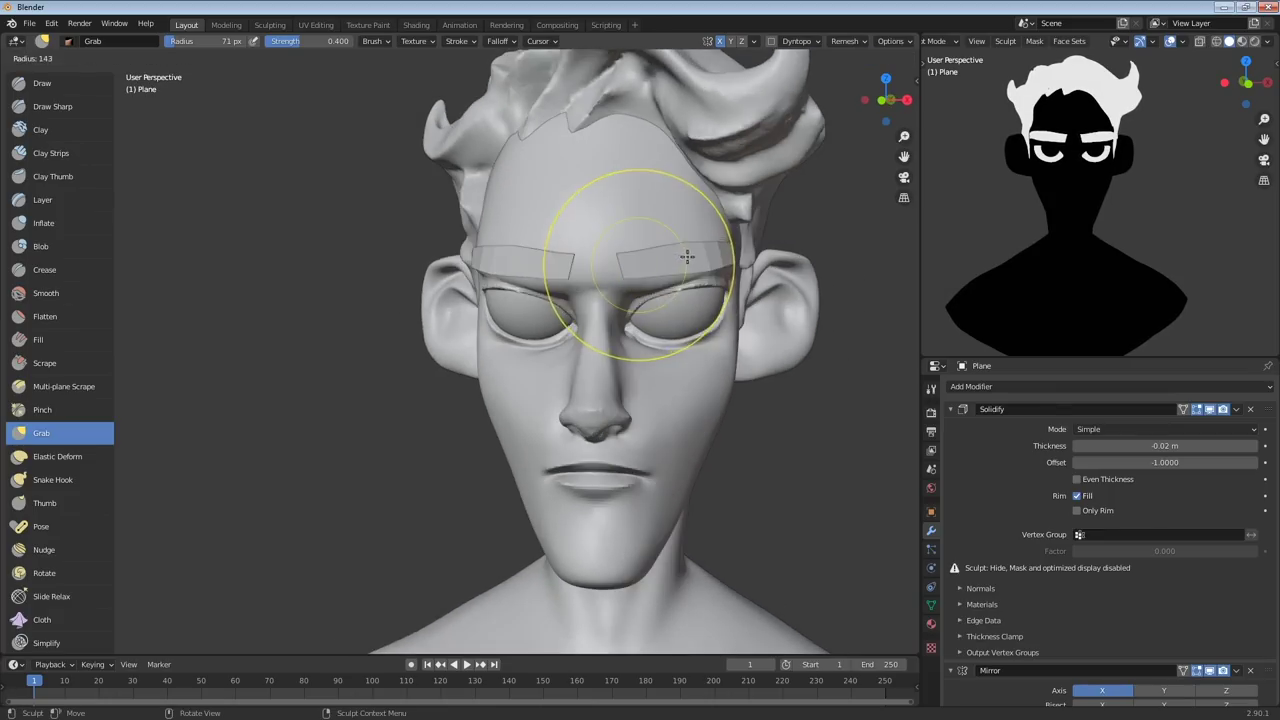
{"action": "left_click", "coordinate": [687, 257]}
{"action": "left_click_drag", "start_coordinate": [641, 272], "coordinate": [640, 285]}
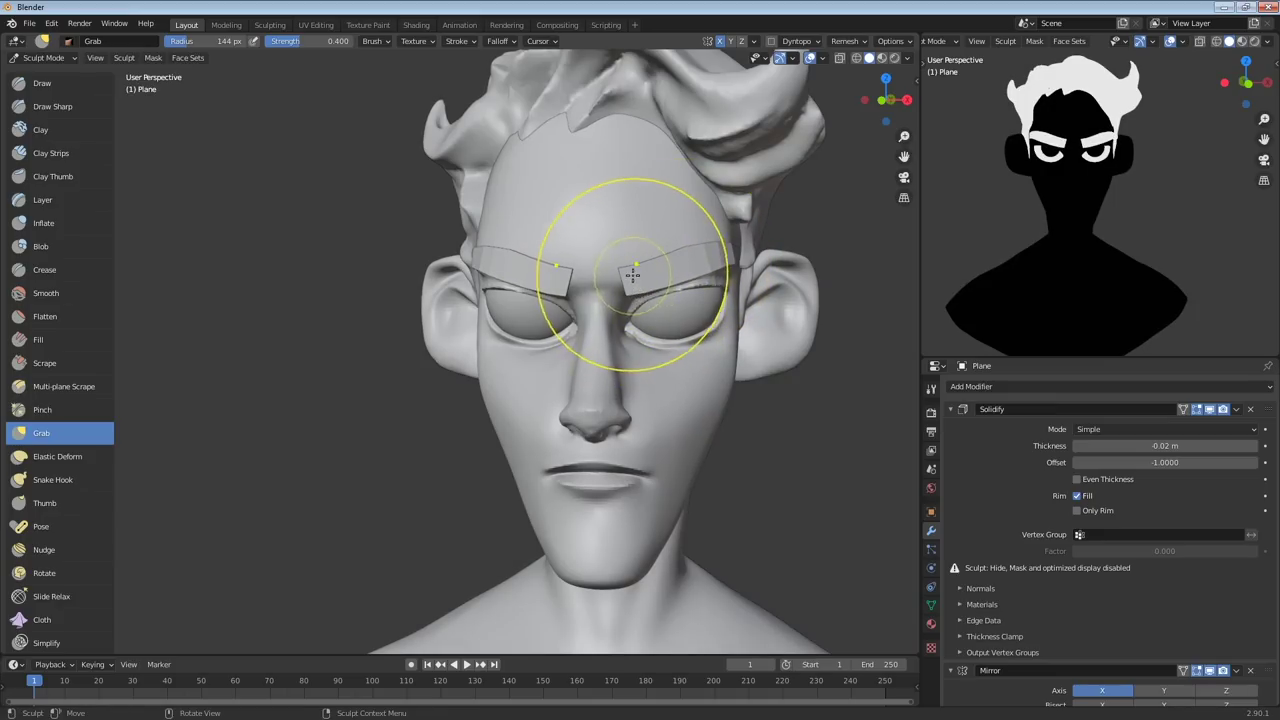
{"action": "mouse_move", "coordinate": [632, 274]}
{"action": "middle_mouse_down"}
{"action": "mouse_move", "coordinate": [676, 296]}
{"action": "mouse_move", "coordinate": [624, 273]}
{"action": "middle_mouse_up"}
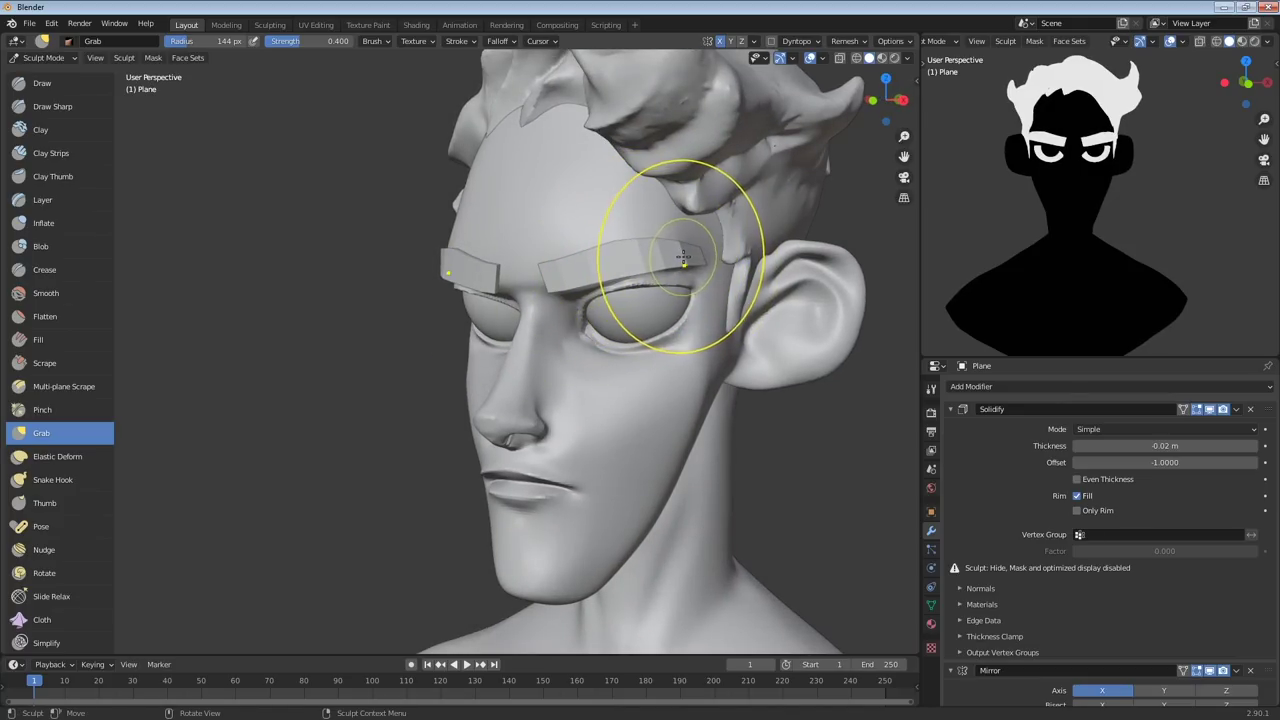
{"action": "left_click_drag", "start_coordinate": [681, 258], "coordinate": [677, 245]}
{"action": "left_click_drag", "start_coordinate": [677, 245], "coordinate": [673, 237]}
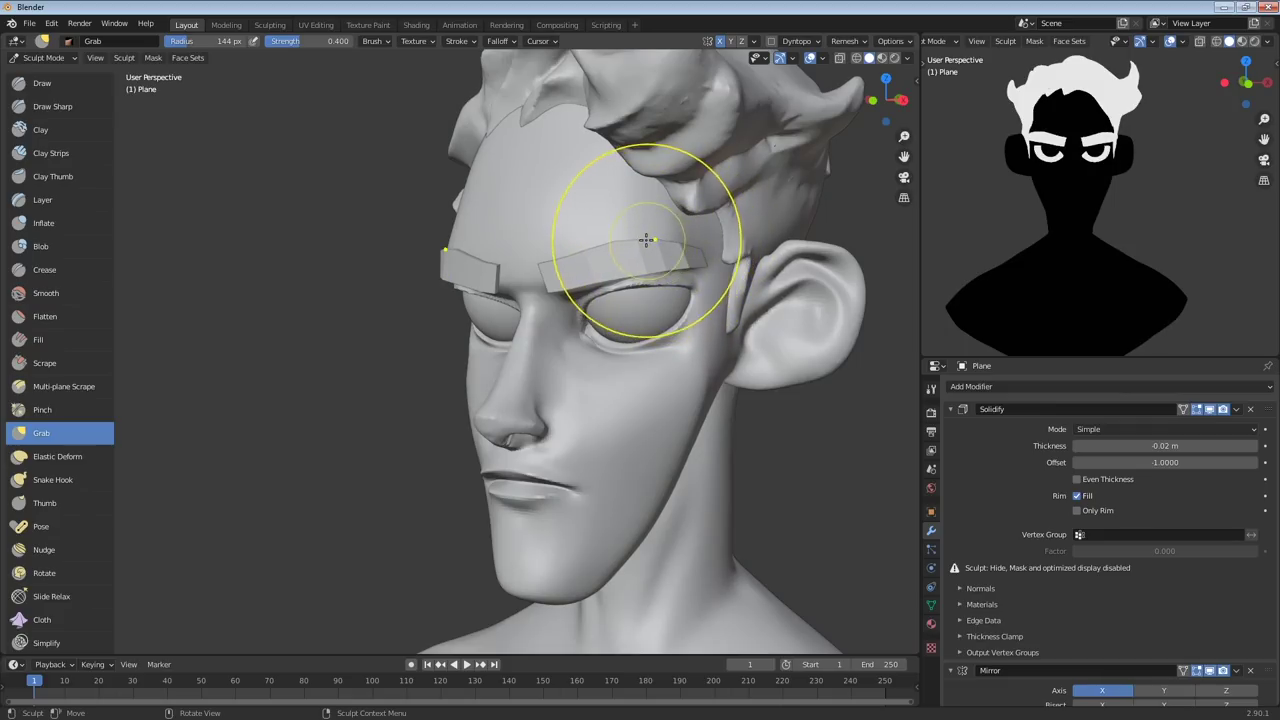
Raise the outer arch of the eyebrows using Grab at a 164 px radius
{"action": "mouse_move", "coordinate": [643, 242]}
{"action": "middle_mouse_down"}
{"action": "mouse_move", "coordinate": [653, 259]}
{"action": "mouse_move", "coordinate": [636, 257]}
{"action": "middle_mouse_up"}
{"action": "key", "text": "f"}
{"action": "key", "text": "f"}
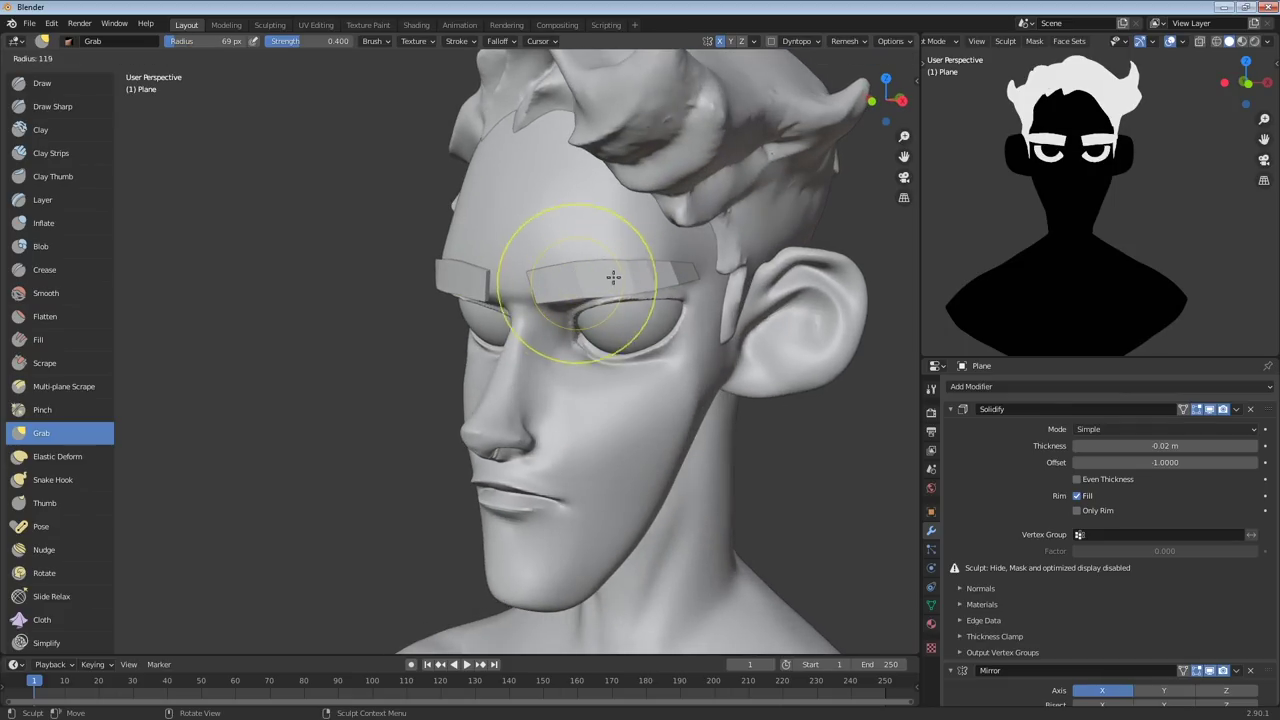
{"action": "left_click", "coordinate": [682, 277]}
{"action": "left_click_drag", "start_coordinate": [649, 259], "coordinate": [651, 238]}
{"action": "left_click_drag", "start_coordinate": [651, 254], "coordinate": [646, 227]}
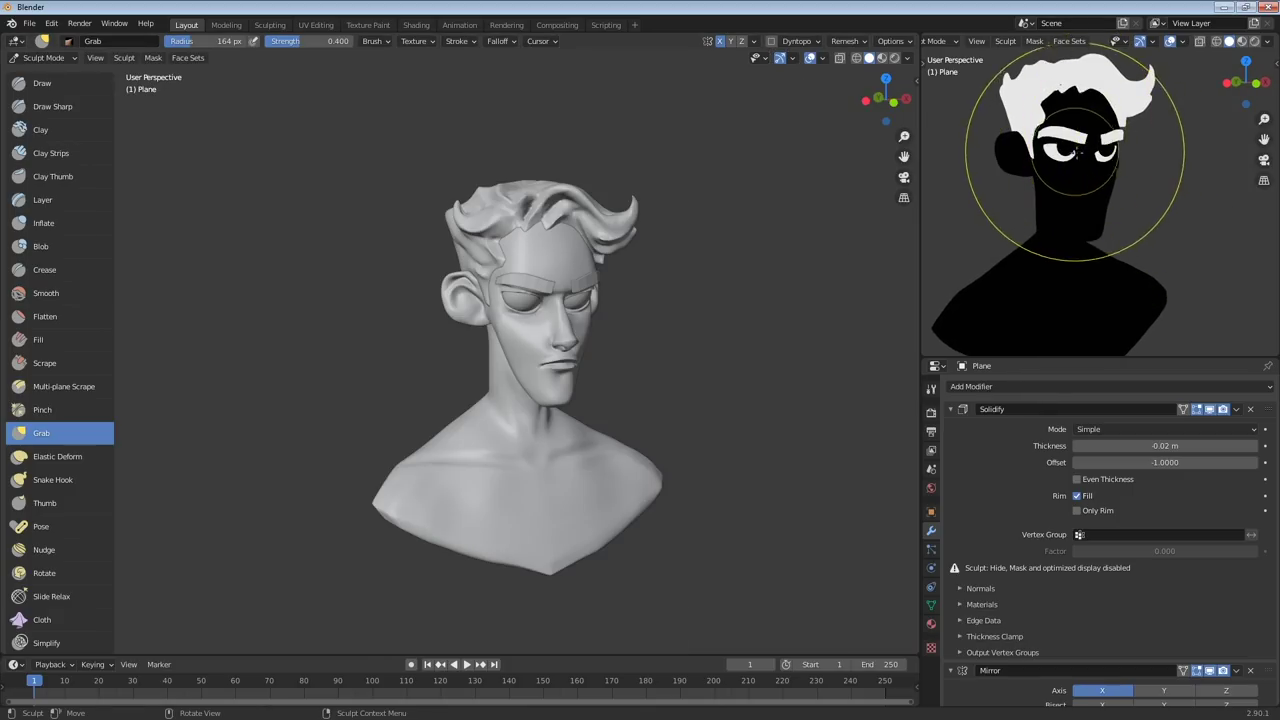
{"action": "middle_click_drag", "start_coordinate": [1075, 150], "coordinate": [1163, 177]}
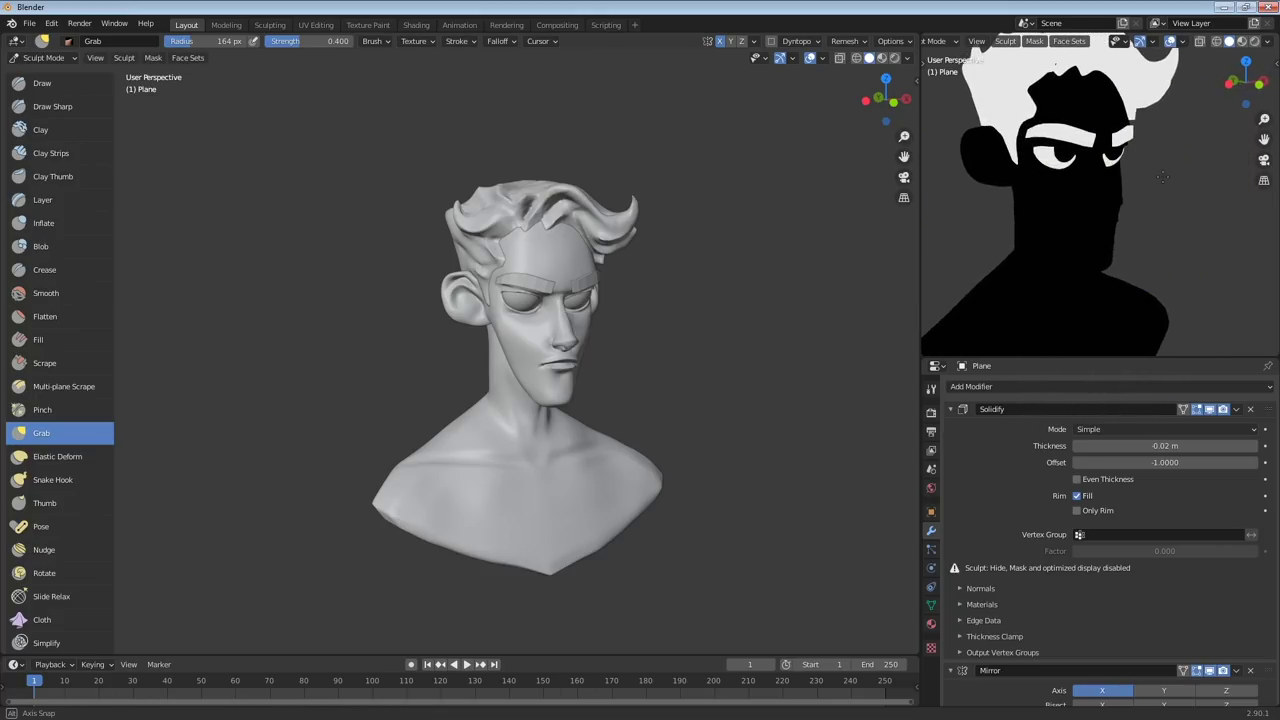
Select the eyebrows in Object Mode and apply their Solidify and Mirror modifiers
{"action": "key", "text": "ctrl+Tab"}
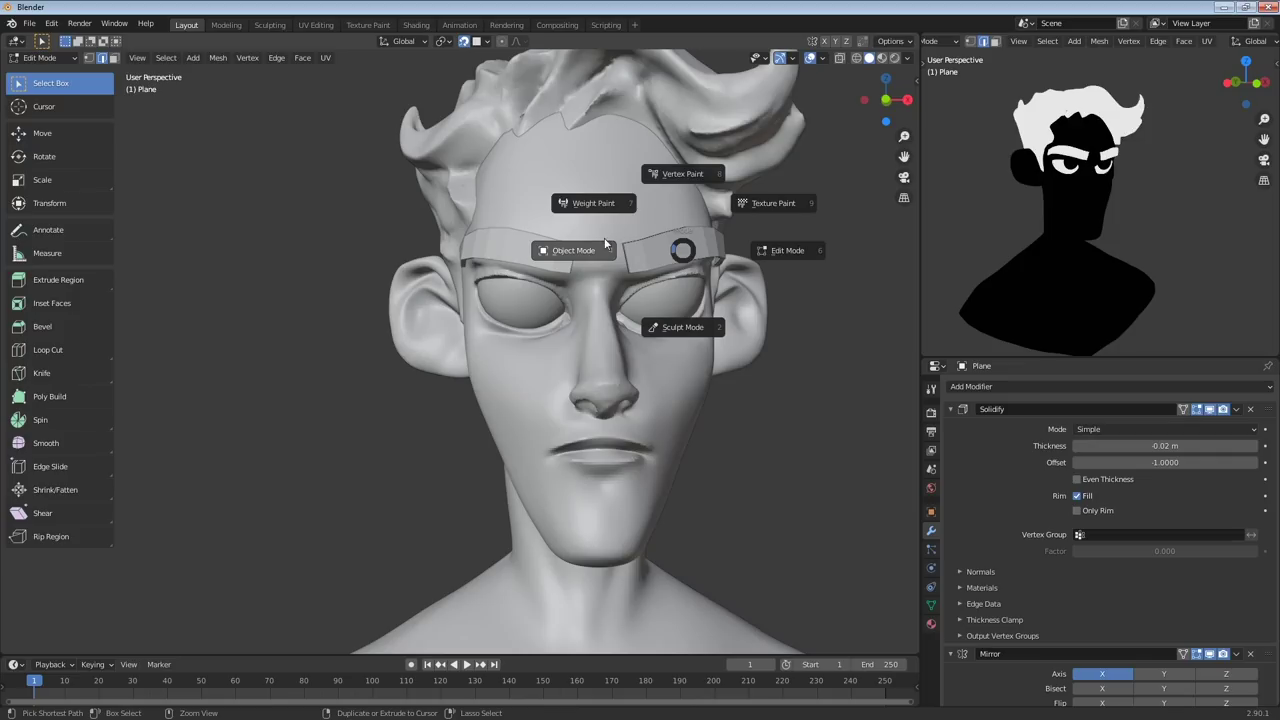
{"action": "left_click", "coordinate": [632, 265]}
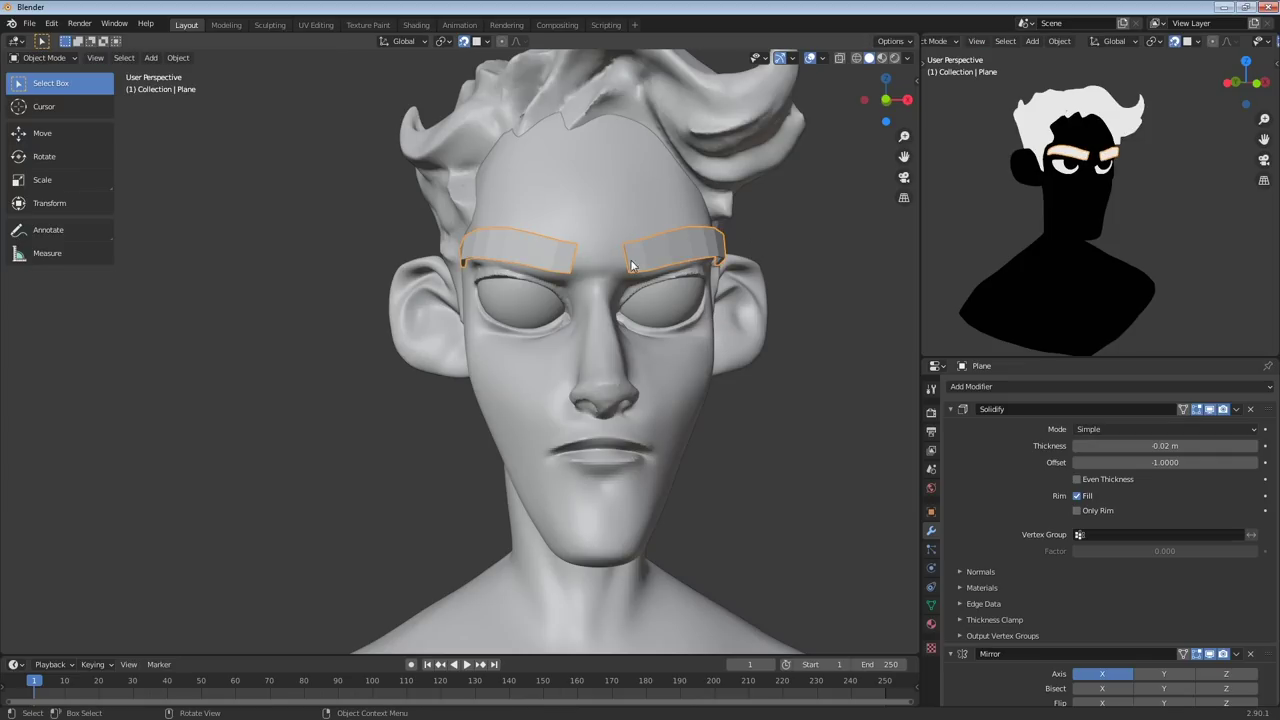
{"action": "left_click", "coordinate": [680, 280]}
{"action": "middle_click_drag", "start_coordinate": [682, 282], "coordinate": [668, 382]}
{"action": "left_click", "coordinate": [684, 246]}
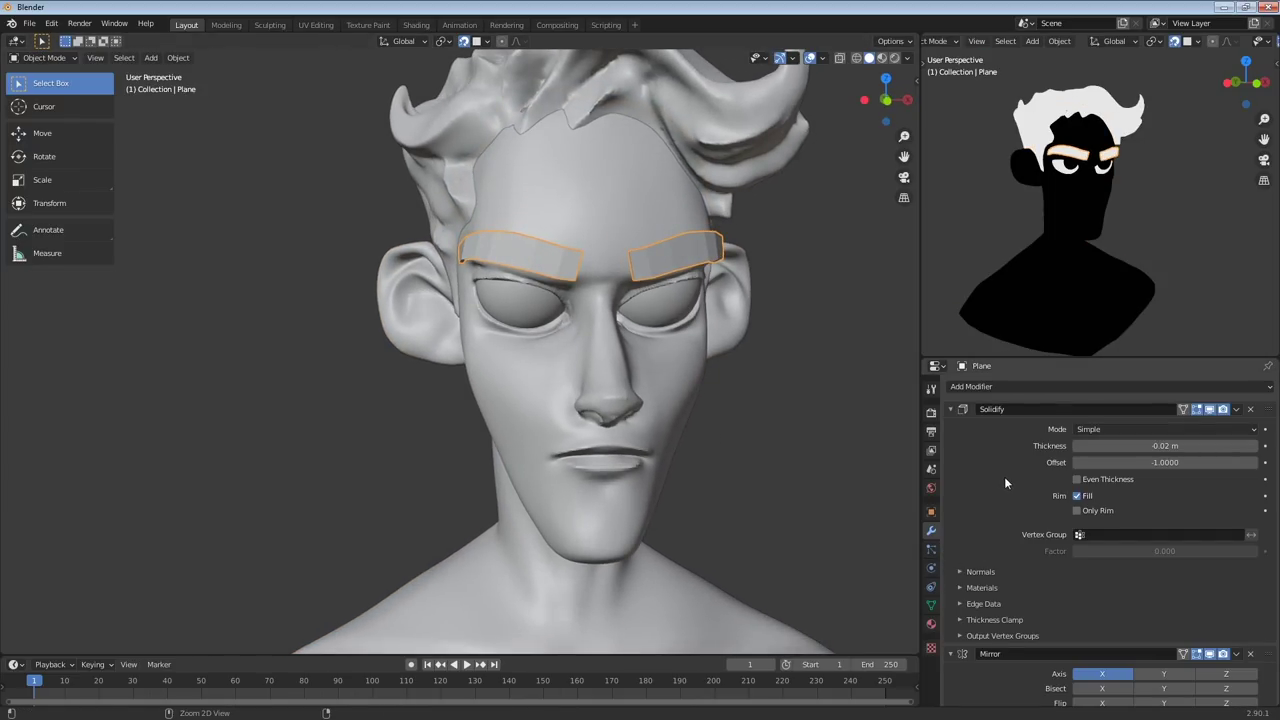
{"action": "key", "text": "ctrl+a"}
{"action": "key", "text": "ctrl+a"}
Shade the eyebrows smooth and enable Auto Smooth at 30° in their normals settings
{"action": "middle_click_drag", "start_coordinate": [760, 320], "coordinate": [690, 270]}
{"action": "right_click", "coordinate": [678, 246]}
{"action": "left_click", "coordinate": [677, 245]}
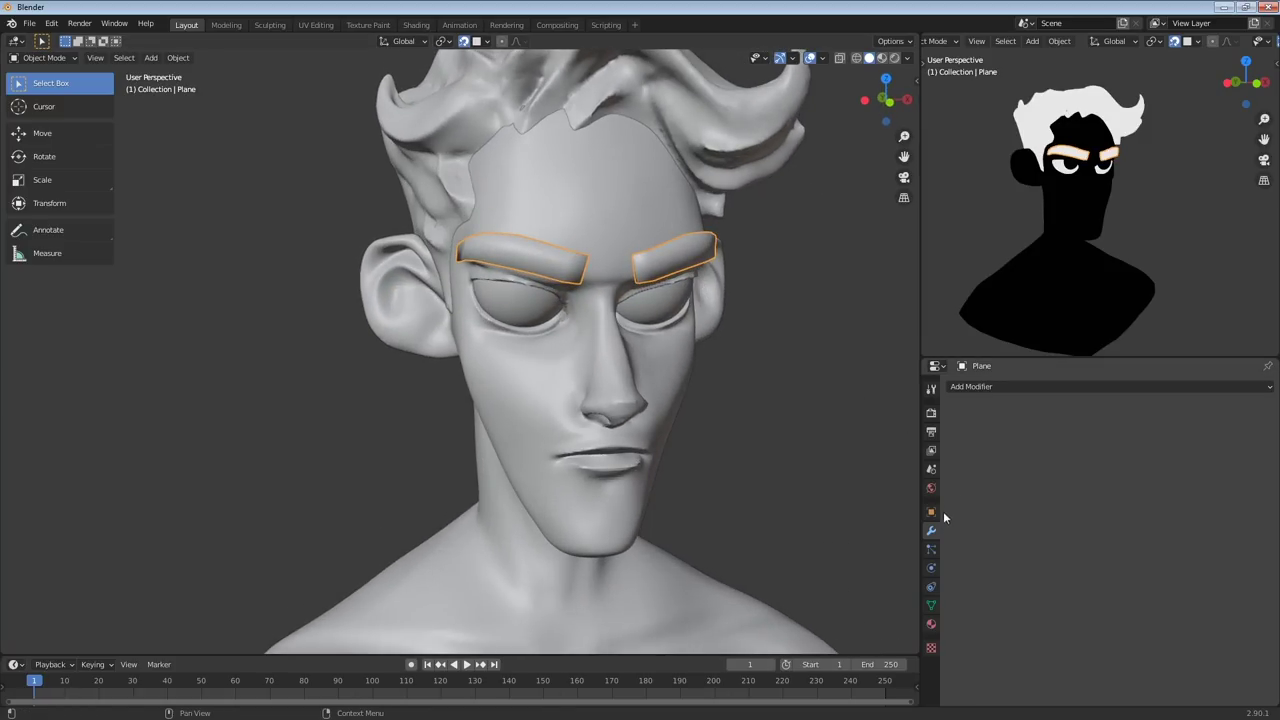
{"action": "left_click", "coordinate": [931, 605]}
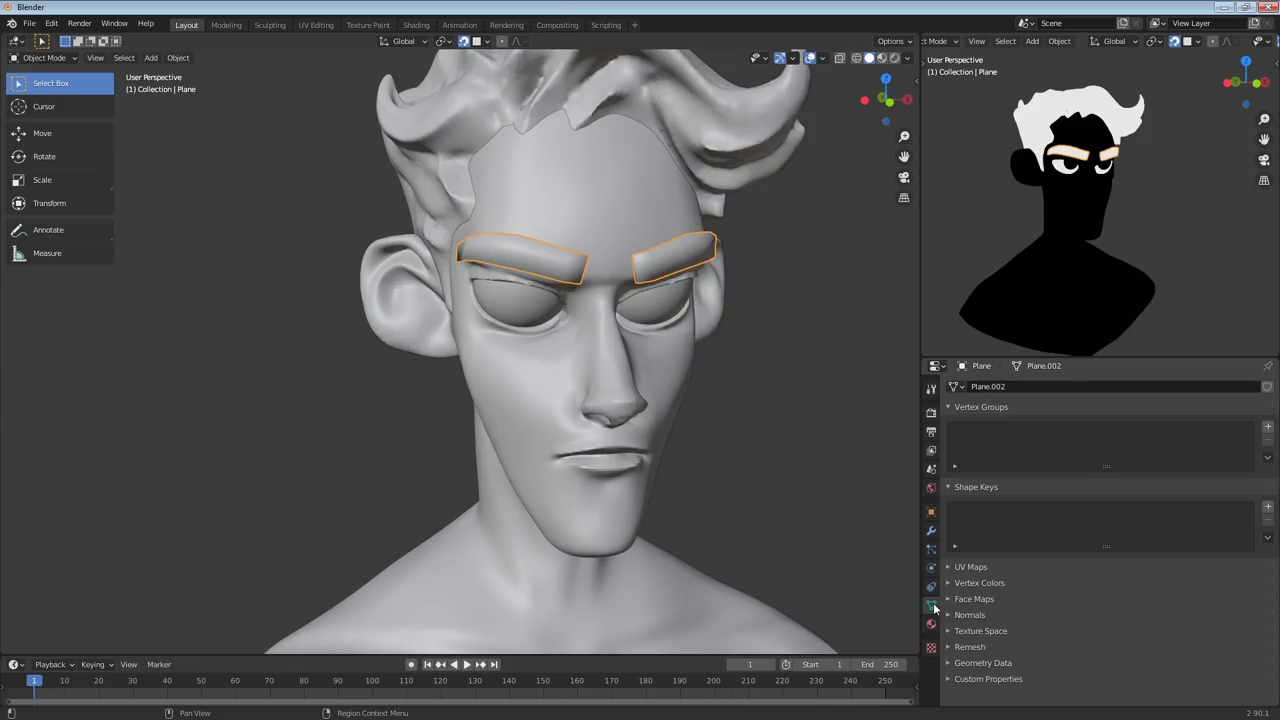
{"action": "left_click", "coordinate": [990, 615]}
{"action": "left_click", "coordinate": [1076, 635]}
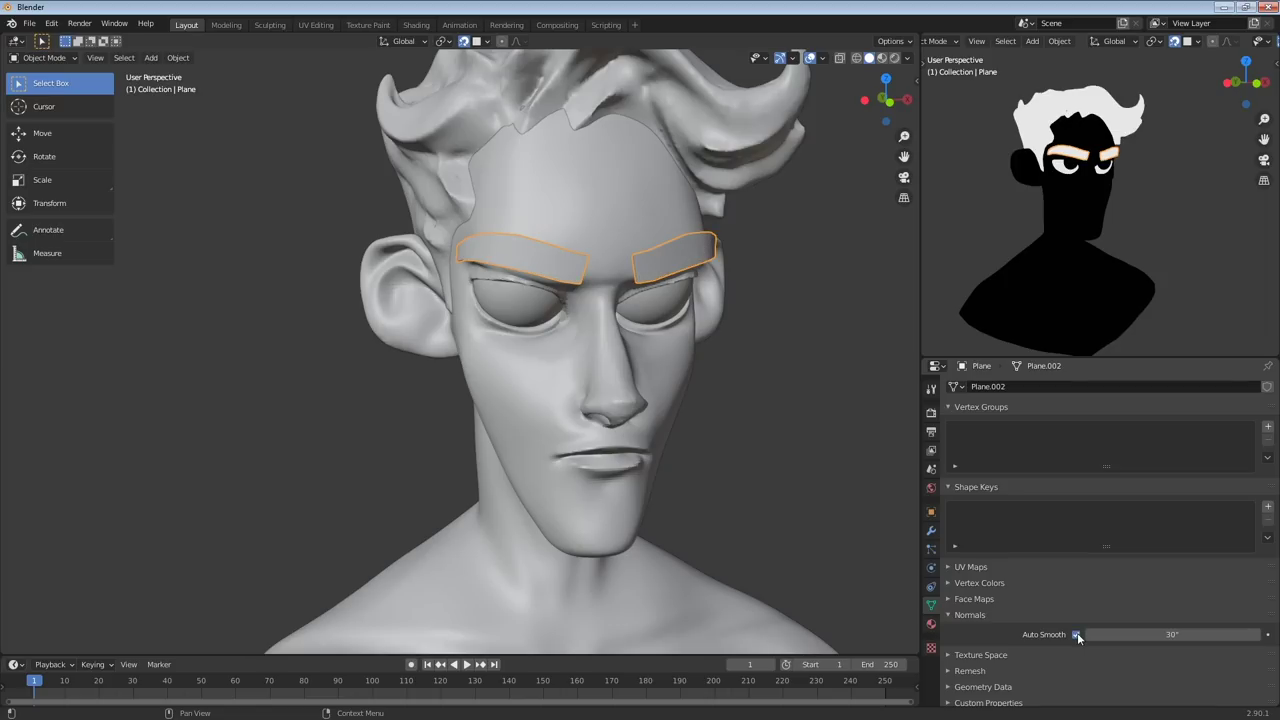
Bring the body mesh into Sculpt Mode and choose the Mask brush with its strength set to 1.000
{"action": "mouse_move", "coordinate": [915, 493]}
{"action": "middle_mouse_down"}
{"action": "mouse_move", "coordinate": [728, 423]}
{"action": "mouse_move", "coordinate": [790, 359]}
{"action": "mouse_move", "coordinate": [793, 401]}
{"action": "mouse_move", "coordinate": [800, 286]}
{"action": "mouse_move", "coordinate": [694, 289]}
{"action": "middle_mouse_up"}
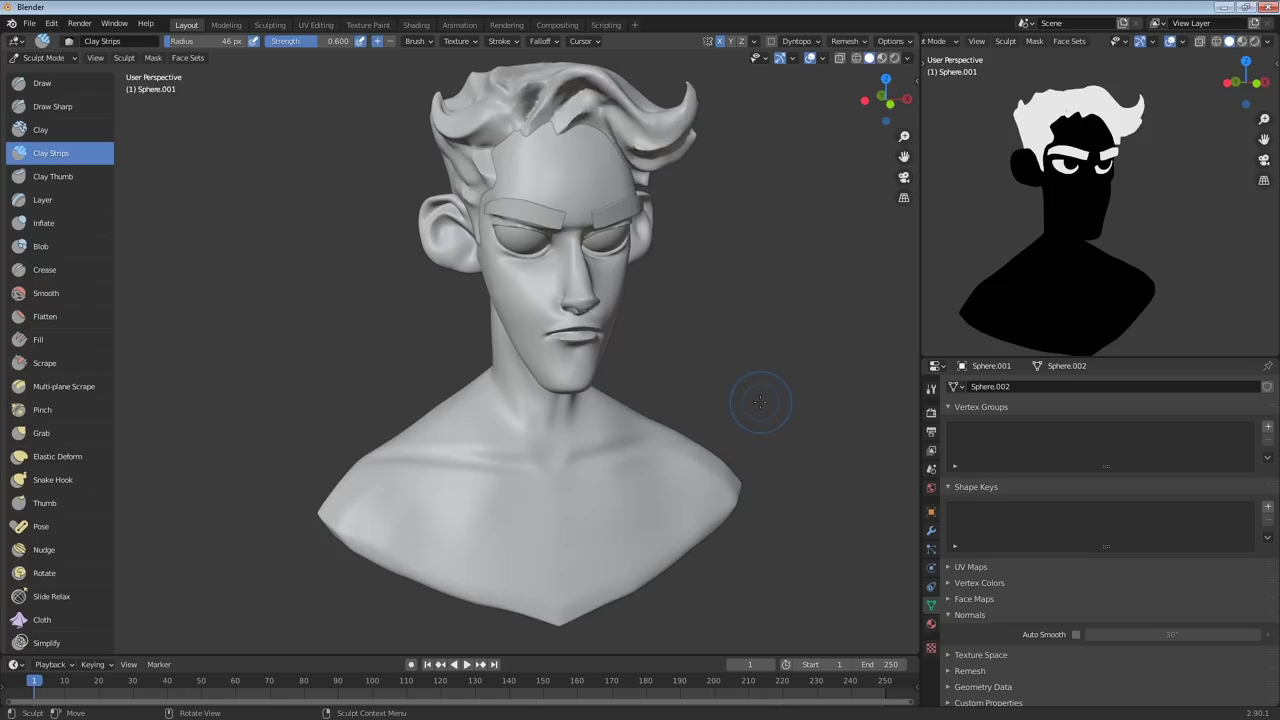
{"action": "middle_click_drag", "start_coordinate": [752, 408], "coordinate": [736, 414]}
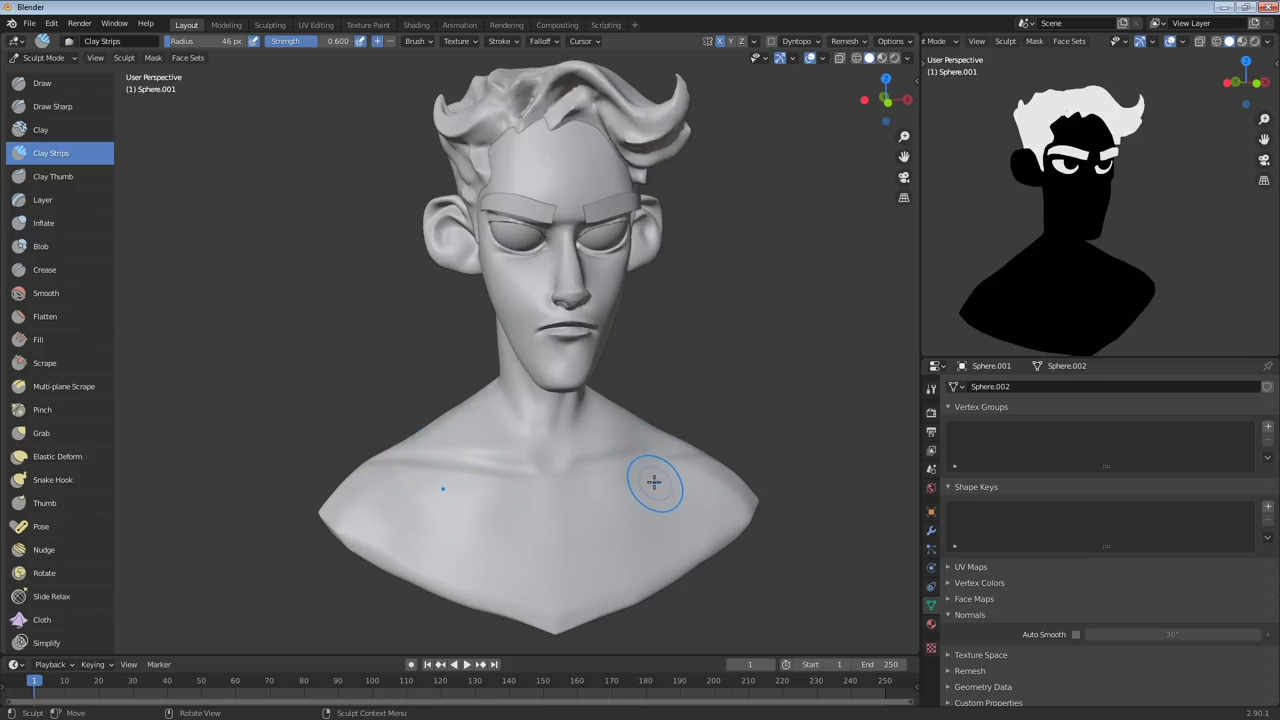
{"action": "scroll", "coordinate": [78, 410], "scroll_direction": "down", "scroll_amount": 4}
{"action": "scroll", "coordinate": [76, 426], "scroll_direction": "down", "scroll_amount": 1}
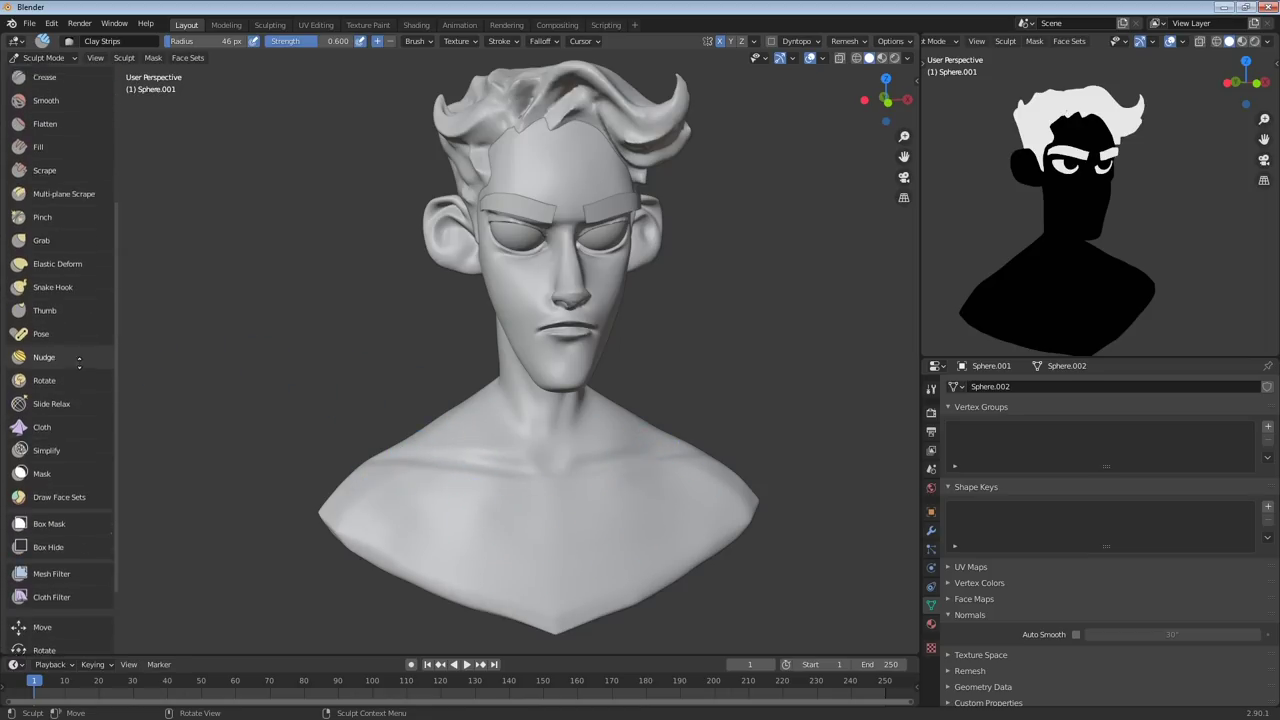
{"action": "left_click", "coordinate": [72, 460]}
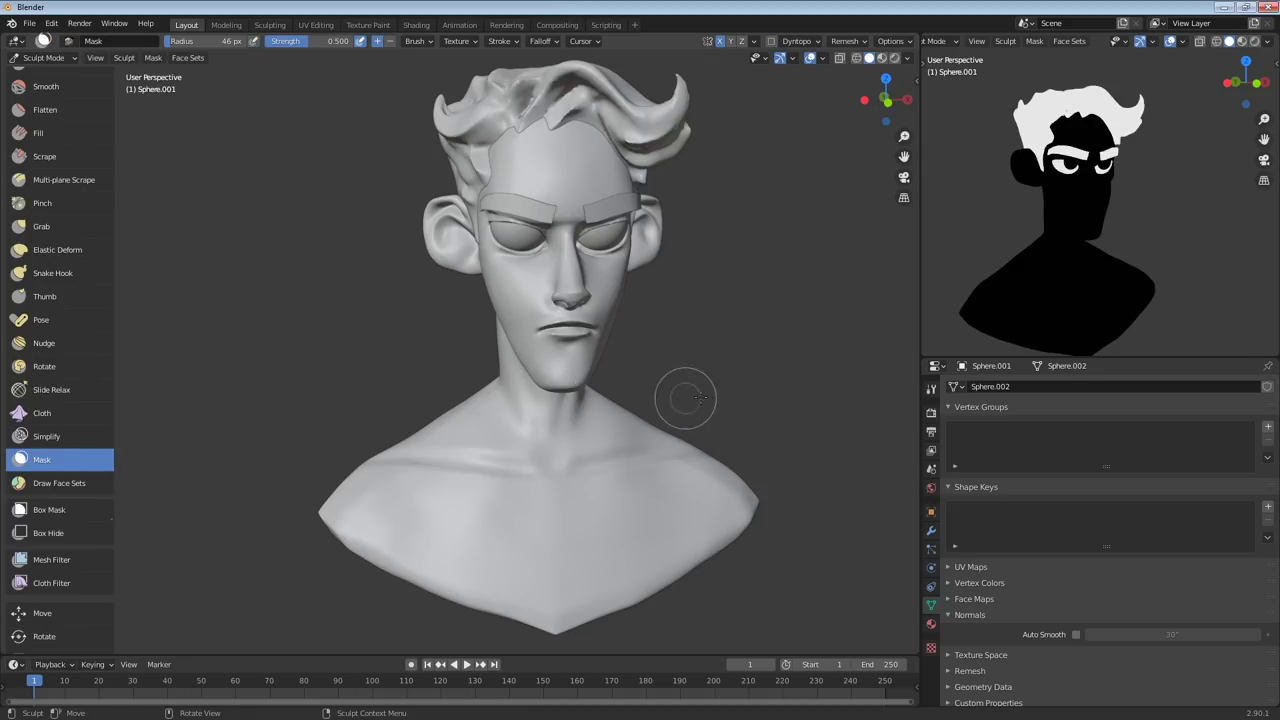
{"action": "middle_click_drag", "start_coordinate": [686, 400], "coordinate": [669, 432]}
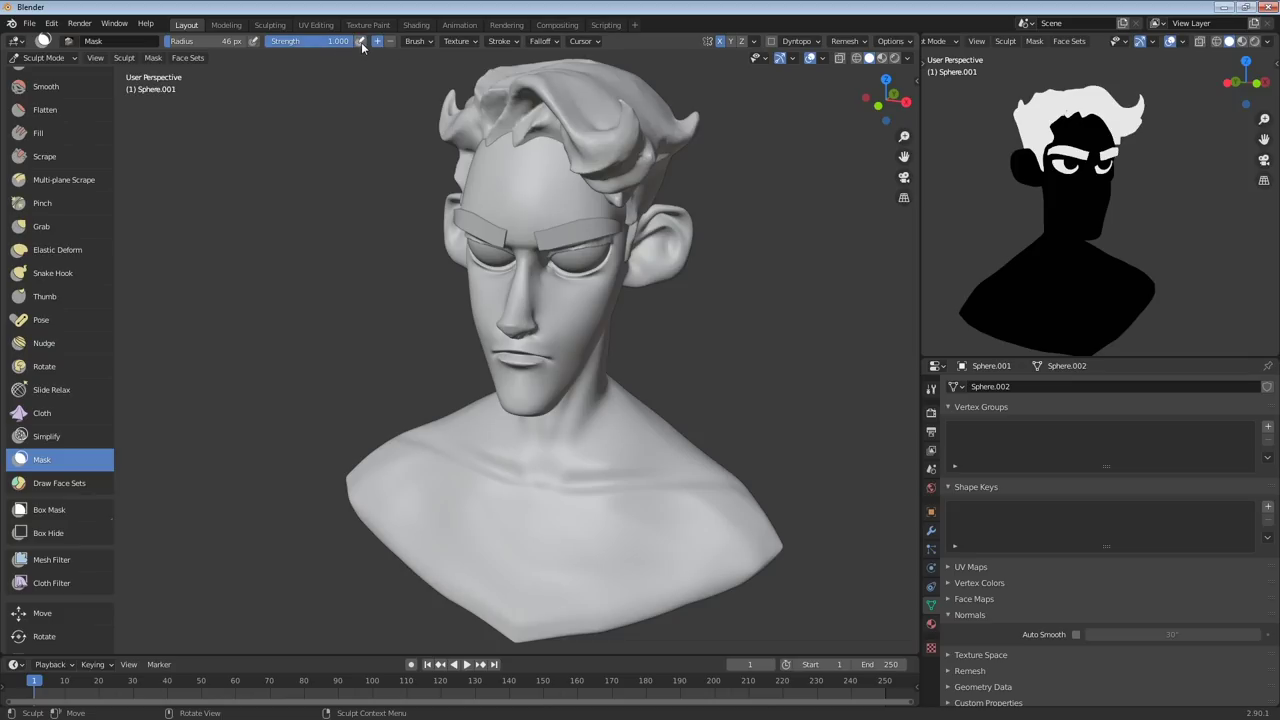
{"action": "middle_click_drag", "start_coordinate": [668, 462], "coordinate": [655, 479]}
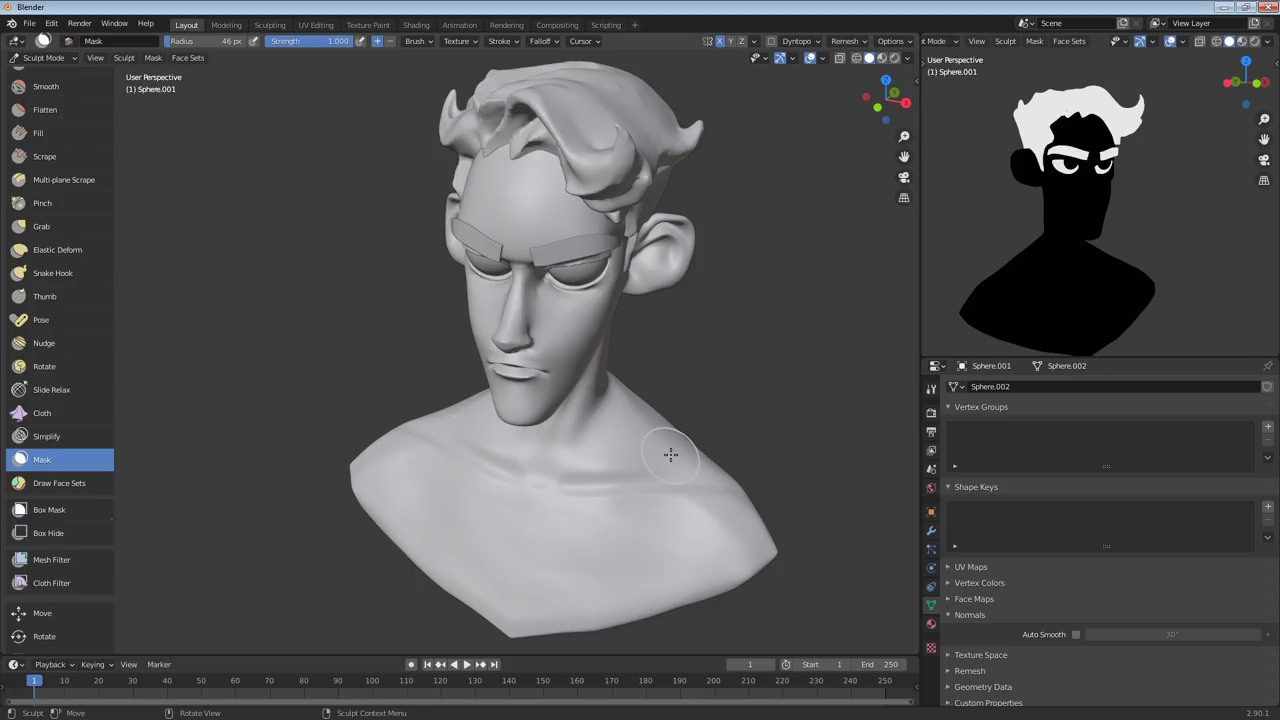
Paint a symmetrical mask over the chest, shoulders and upper back with the 46 px Mask brush, leaving the neck unmasked
{"action": "mouse_move", "coordinate": [670, 455]}
{"action": "left_mouse_down"}
{"action": "mouse_move", "coordinate": [629, 520]}
{"action": "mouse_move", "coordinate": [600, 600]}
{"action": "mouse_move", "coordinate": [609, 623]}
{"action": "left_mouse_up"}
{"action": "mouse_move", "coordinate": [695, 478]}
{"action": "left_mouse_down"}
{"action": "mouse_move", "coordinate": [578, 622]}
{"action": "mouse_move", "coordinate": [700, 520]}
{"action": "mouse_move", "coordinate": [685, 553]}
{"action": "mouse_move", "coordinate": [722, 567]}
{"action": "mouse_move", "coordinate": [536, 622]}
{"action": "left_mouse_up"}
{"action": "left_click_drag", "start_coordinate": [737, 489], "coordinate": [728, 499]}
{"action": "middle_click_drag", "start_coordinate": [728, 499], "coordinate": [622, 480]}
{"action": "mouse_move", "coordinate": [622, 480]}
{"action": "middle_mouse_down", "text": "shift"}
{"action": "mouse_move", "coordinate": [621, 373]}
{"action": "mouse_move", "coordinate": [497, 418]}
{"action": "mouse_move", "coordinate": [566, 414]}
{"action": "middle_mouse_up", "text": "shift"}
{"action": "left_click_drag", "start_coordinate": [704, 330], "coordinate": [672, 306]}
{"action": "mouse_move", "coordinate": [660, 300]}
{"action": "middle_mouse_down"}
{"action": "mouse_move", "coordinate": [628, 318]}
{"action": "mouse_move", "coordinate": [715, 338]}
{"action": "middle_mouse_up"}
Shape the front edge of the mask into a clean V-neckline with strokes from the shoulder down to the chest center
{"action": "left_click_drag", "start_coordinate": [638, 314], "coordinate": [518, 448]}
{"action": "left_click_drag", "start_coordinate": [600, 378], "coordinate": [497, 470]}
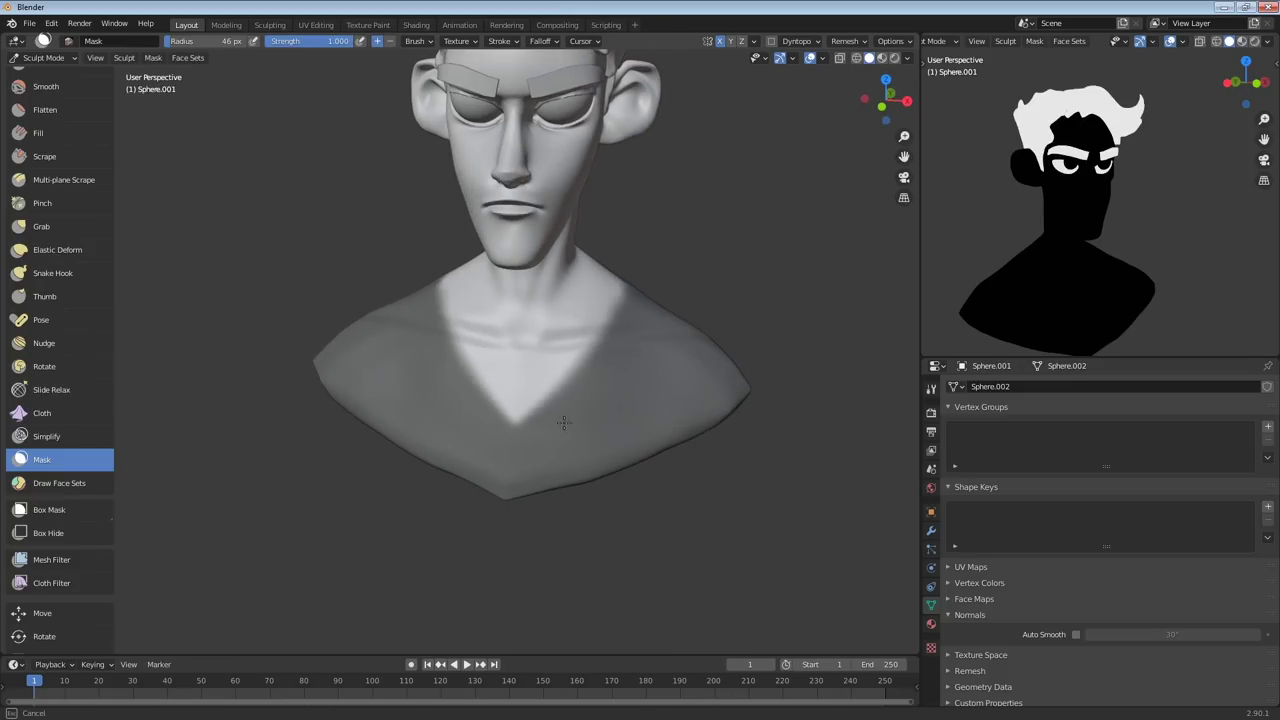
{"action": "left_click_drag", "start_coordinate": [564, 423], "coordinate": [519, 442]}
{"action": "left_click_drag", "start_coordinate": [522, 440], "coordinate": [600, 368]}
{"action": "left_click_drag", "start_coordinate": [636, 325], "coordinate": [515, 444]}
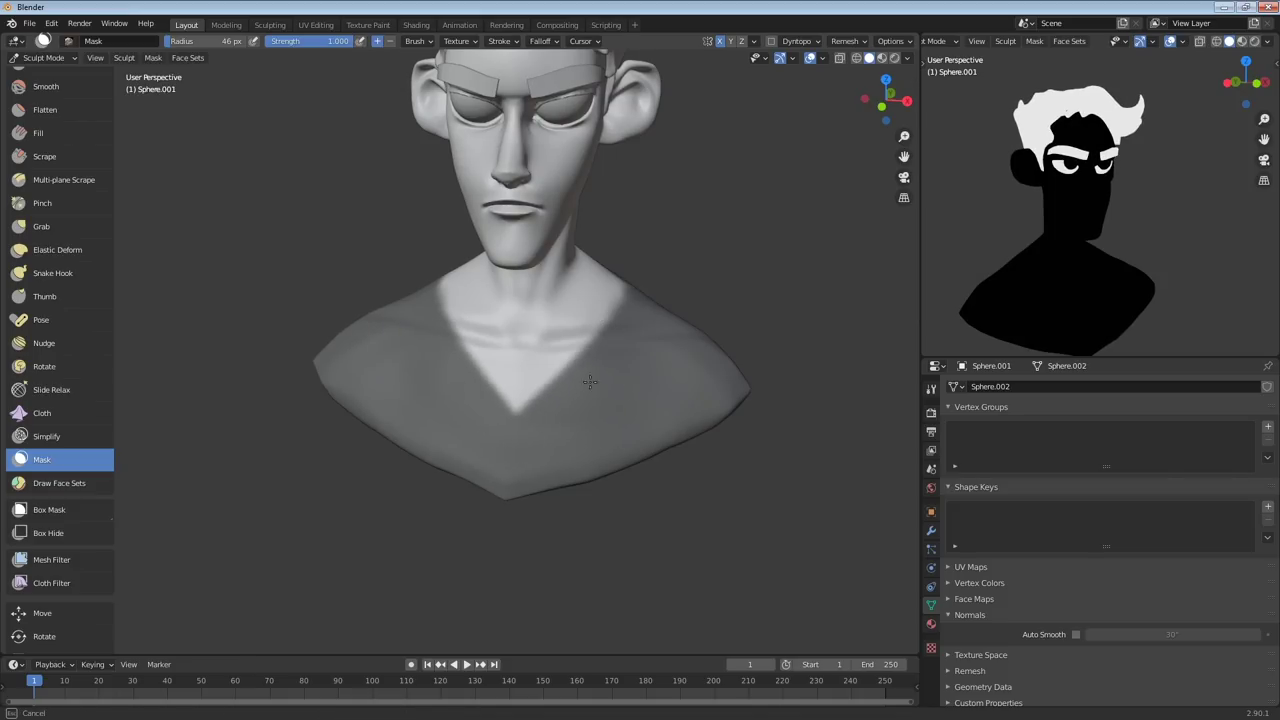
Reduce the Mask brush radius to 24 px and extend the mask edge around the back of the shoulders below the neck
{"action": "mouse_move", "coordinate": [630, 326]}
{"action": "middle_mouse_down"}
{"action": "mouse_move", "coordinate": [576, 350]}
{"action": "mouse_move", "coordinate": [600, 374]}
{"action": "middle_mouse_up"}
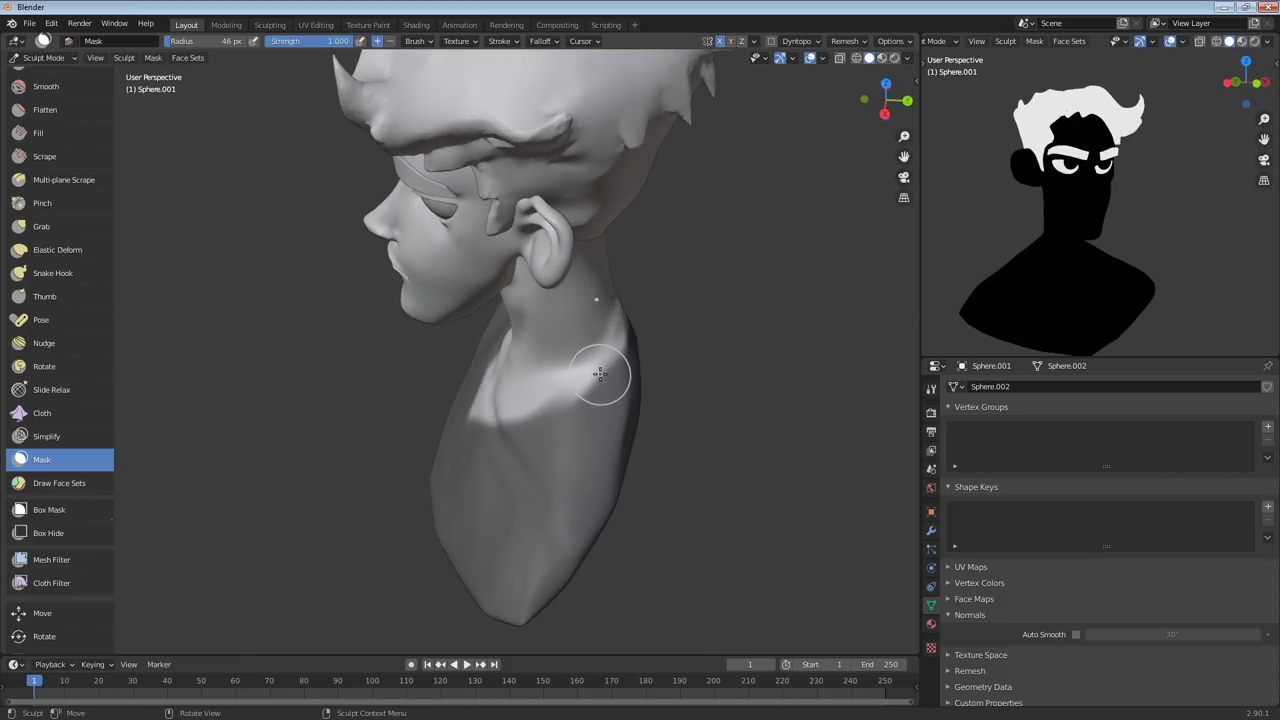
{"action": "key", "text": "f"}
{"action": "left_click", "coordinate": [583, 372]}
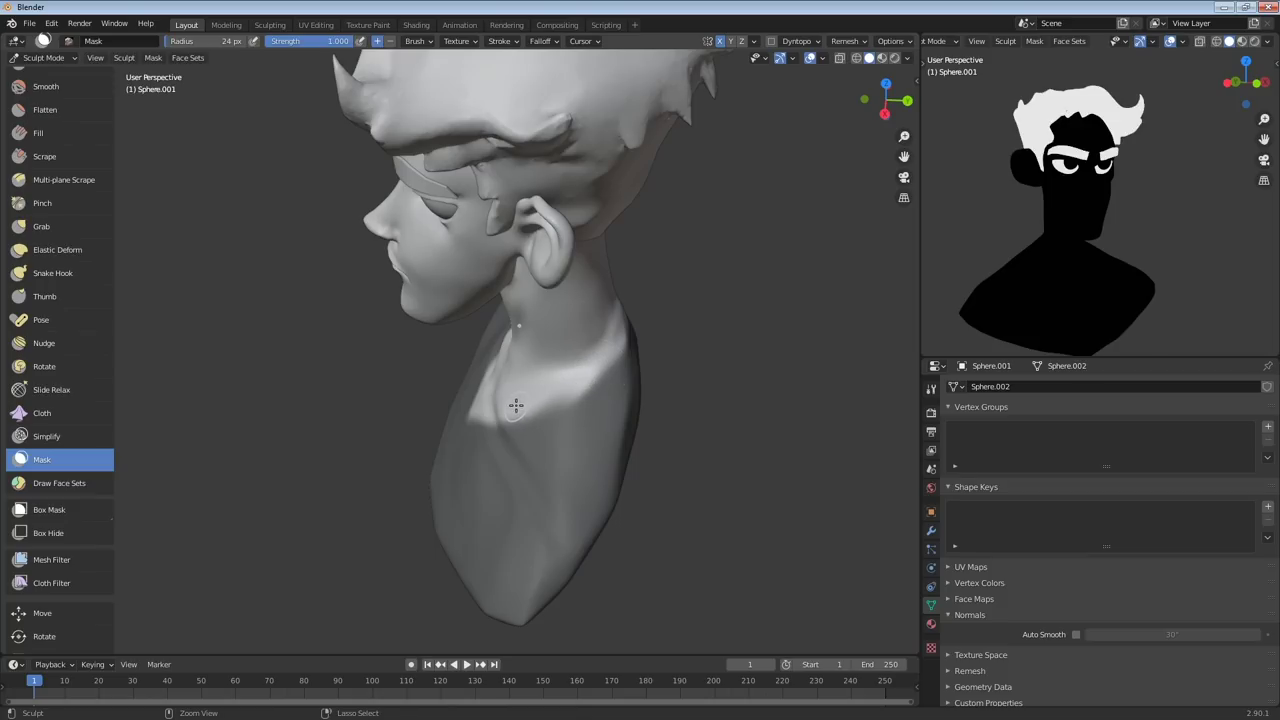
{"action": "middle_click_drag", "start_coordinate": [621, 323], "coordinate": [608, 326]}
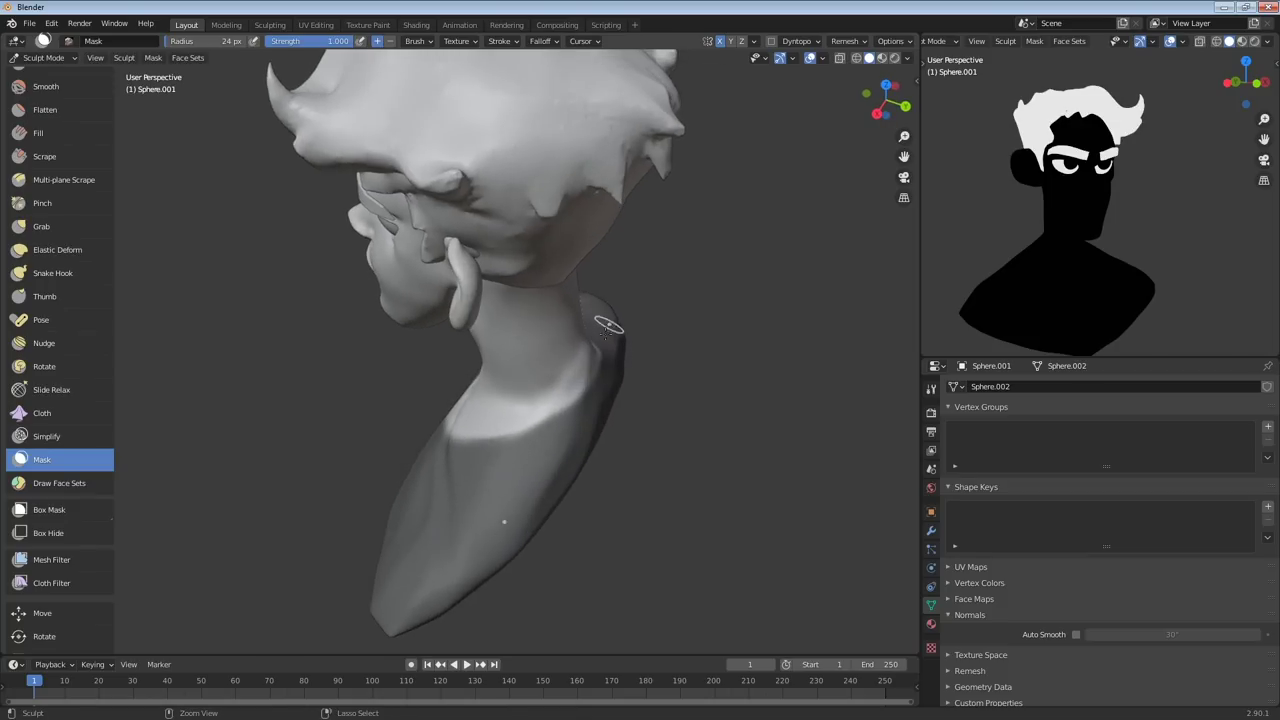
{"action": "mouse_move", "coordinate": [559, 386]}
{"action": "left_mouse_down"}
{"action": "mouse_move", "coordinate": [581, 367]}
{"action": "mouse_move", "coordinate": [554, 412]}
{"action": "left_mouse_up"}
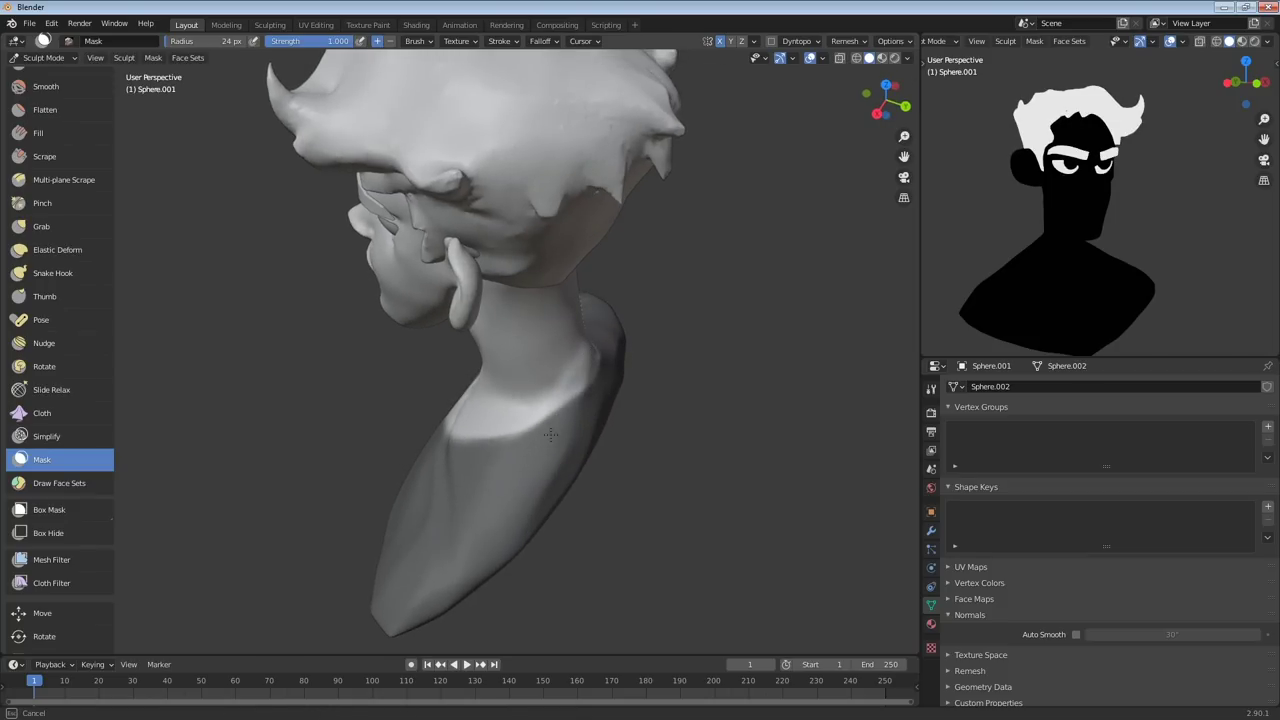
Refine the mask's collar edge beside the neck by adding mask along it and erasing the excess
{"action": "left_click_drag", "start_coordinate": [634, 276], "coordinate": [585, 357]}
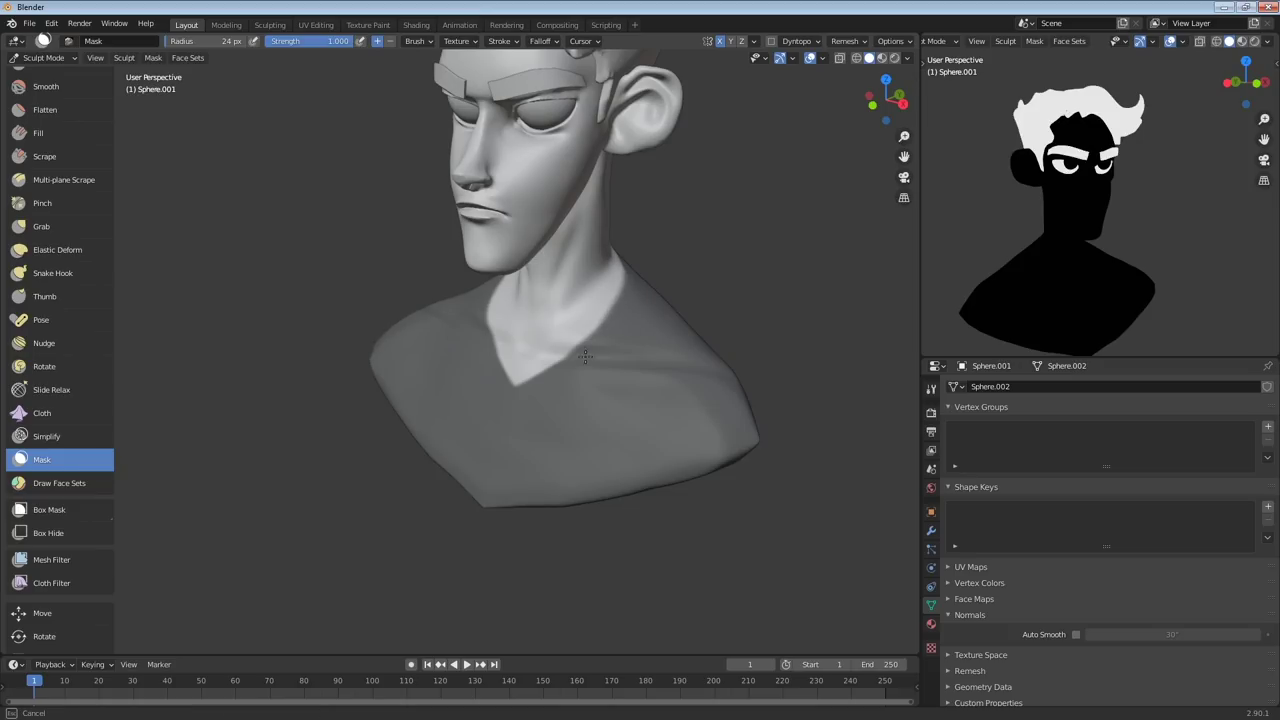
{"action": "left_click_drag", "start_coordinate": [609, 266], "coordinate": [583, 325], "text": "ctrl"}
{"action": "mouse_move", "coordinate": [637, 285]}
{"action": "left_mouse_down"}
{"action": "mouse_move", "coordinate": [590, 346]}
{"action": "mouse_move", "coordinate": [603, 340]}
{"action": "left_mouse_up"}
{"action": "middle_click_drag", "start_coordinate": [557, 371], "coordinate": [711, 291]}
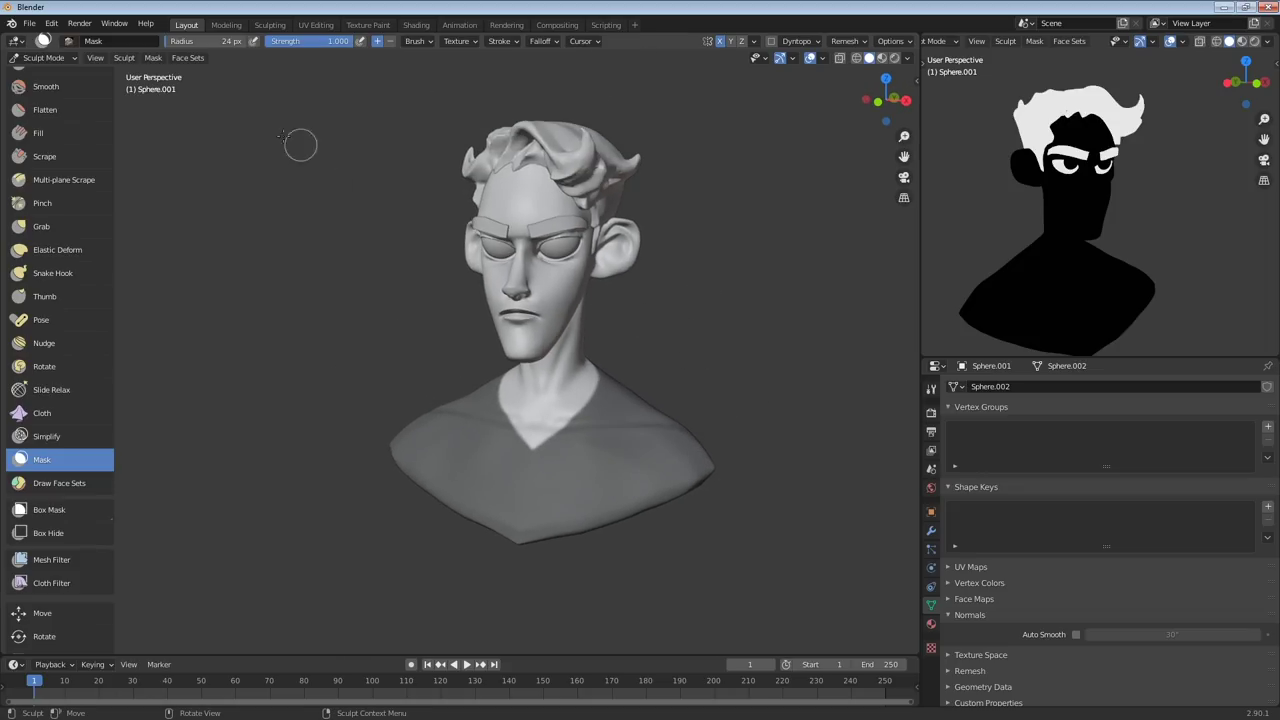
Extract the masked area as a solid shirt mesh using Mask Extract with Project to Sculpt turned off
{"action": "left_click", "coordinate": [153, 58]}
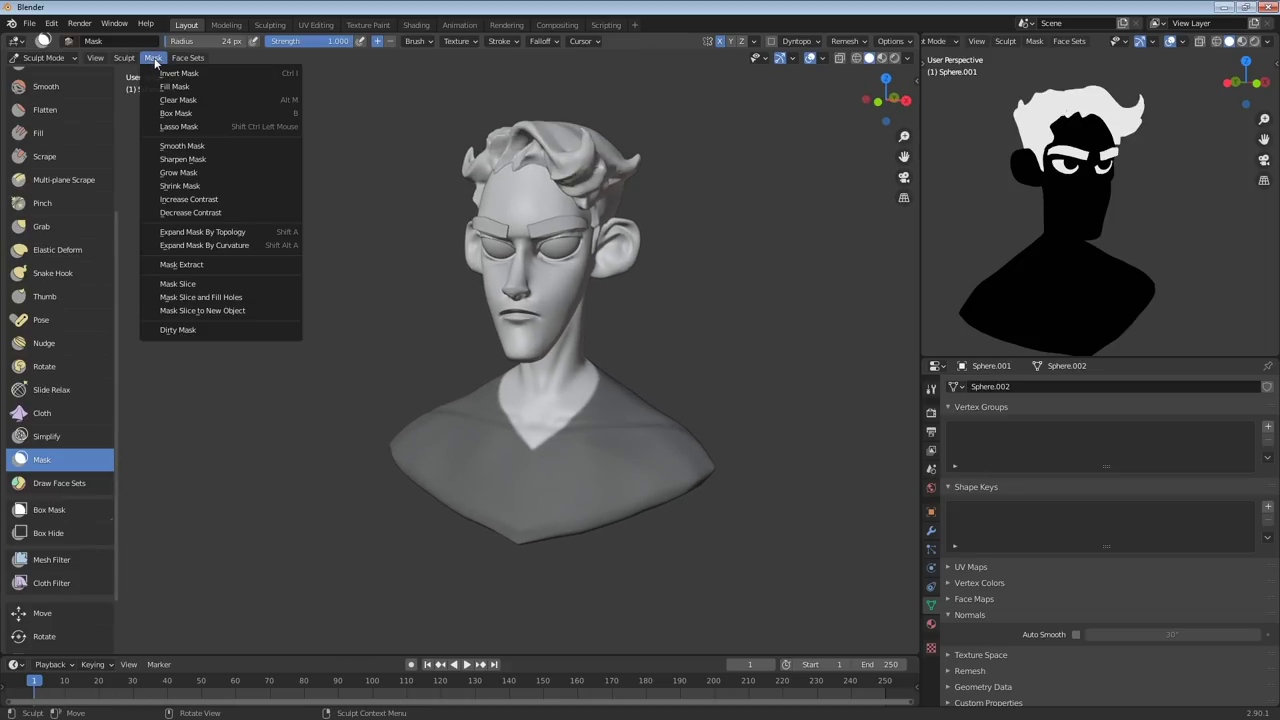
{"action": "left_click", "coordinate": [221, 265]}
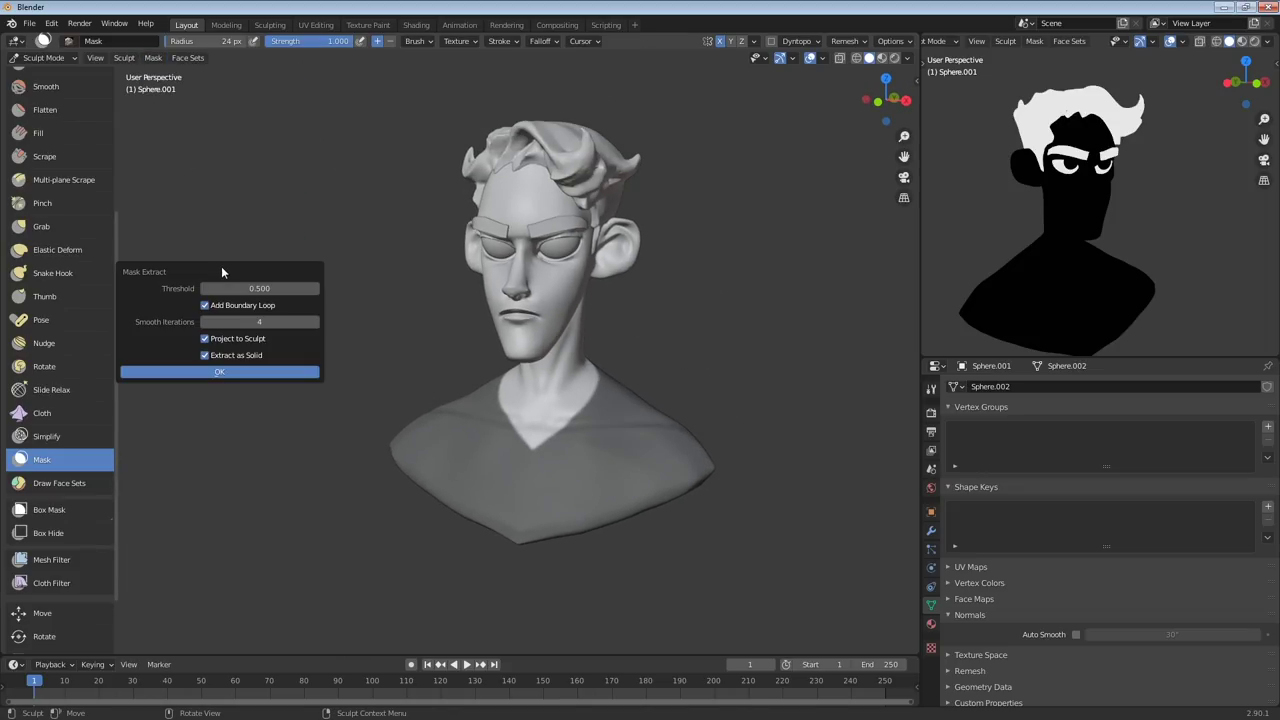
{"action": "left_click_drag", "start_coordinate": [250, 270], "coordinate": [782, 276]}
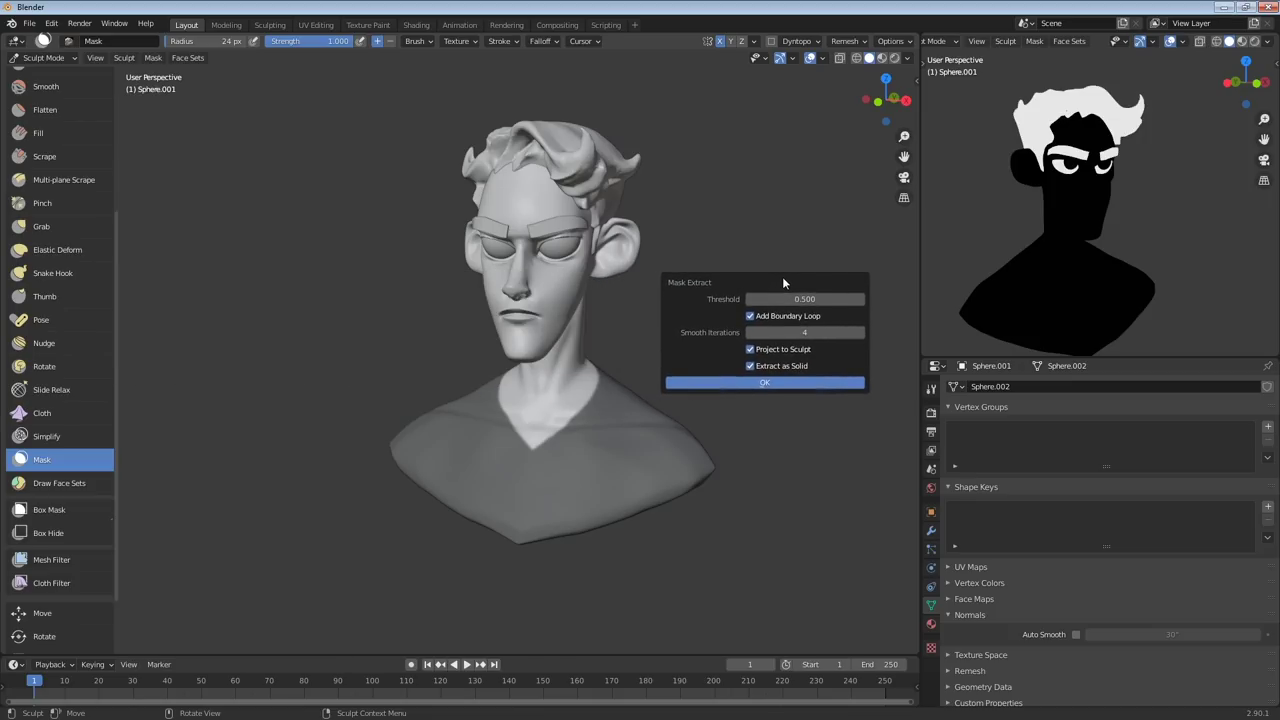
{"action": "left_click", "coordinate": [752, 350]}
{"action": "key", "text": "Return"}
Select the extracted shirt mesh, enter Sculpt Mode on it and clear its mask
{"action": "mouse_move", "coordinate": [784, 395]}
{"action": "middle_mouse_down"}
{"action": "mouse_move", "coordinate": [742, 401]}
{"action": "mouse_move", "coordinate": [805, 397]}
{"action": "mouse_move", "coordinate": [537, 406]}
{"action": "mouse_move", "coordinate": [688, 397]}
{"action": "mouse_move", "coordinate": [620, 416]}
{"action": "middle_mouse_up"}
{"action": "left_click", "coordinate": [688, 397]}
{"action": "key", "text": "ctrl+Tab"}
{"action": "left_click", "coordinate": [692, 467]}
{"action": "left_click_drag", "start_coordinate": [612, 434], "coordinate": [653, 415]}
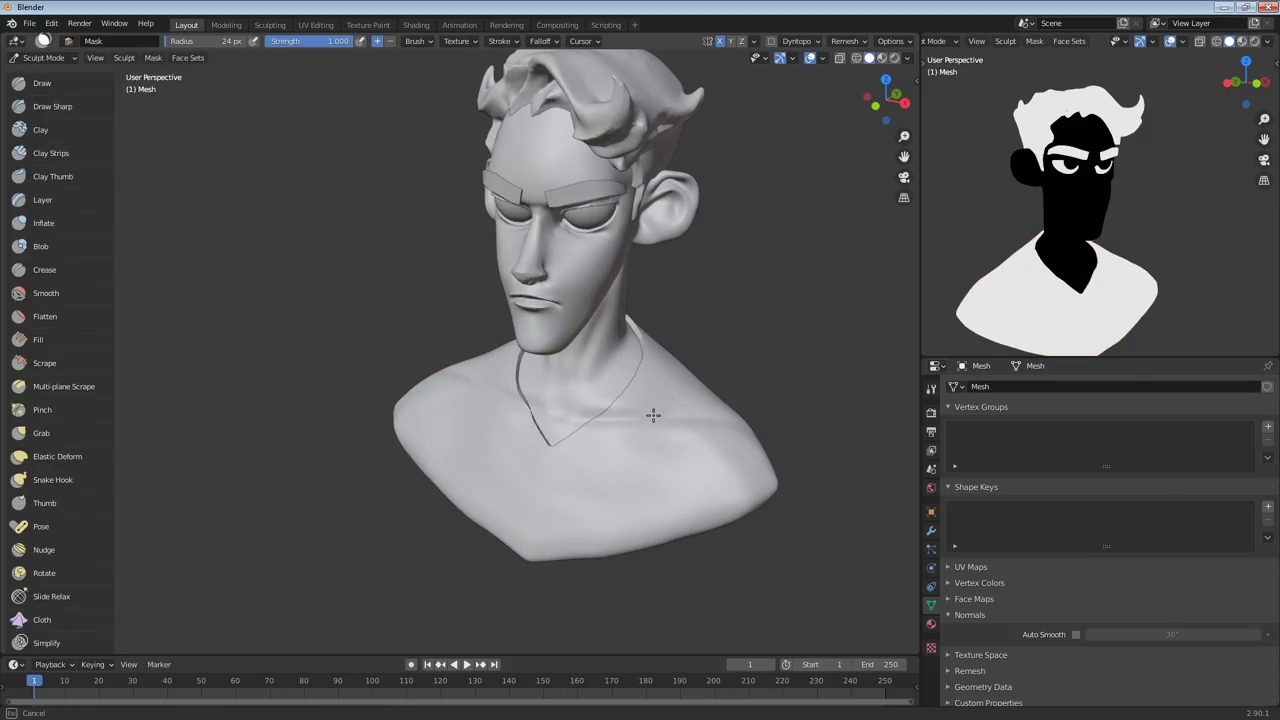
{"action": "middle_click_drag", "start_coordinate": [712, 385], "coordinate": [701, 376]}
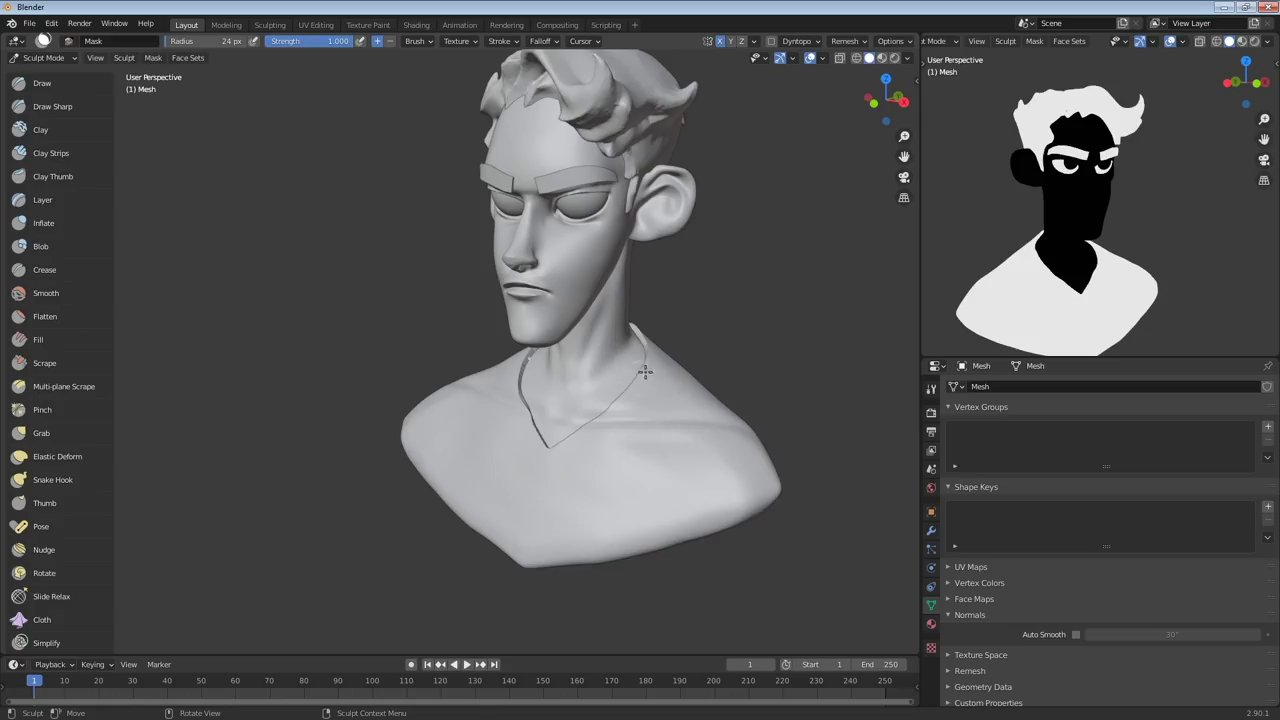
{"action": "left_click", "coordinate": [153, 58]}
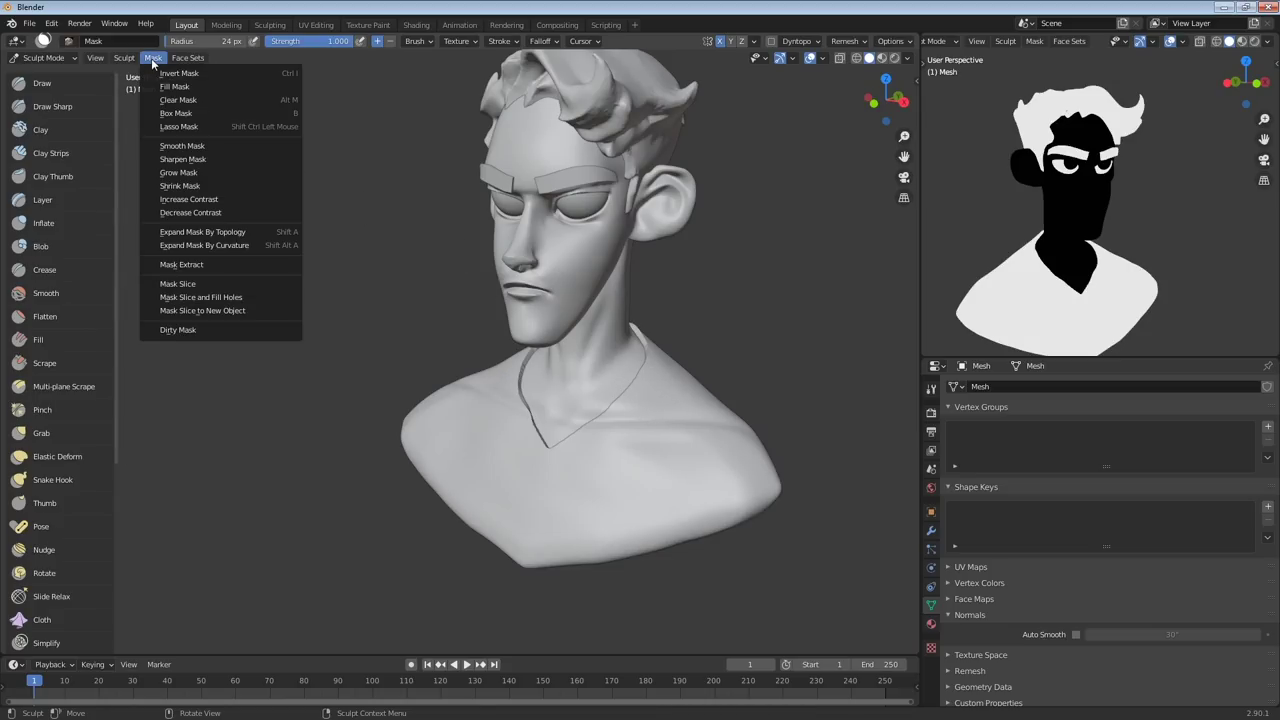
{"action": "left_click", "coordinate": [246, 100]}
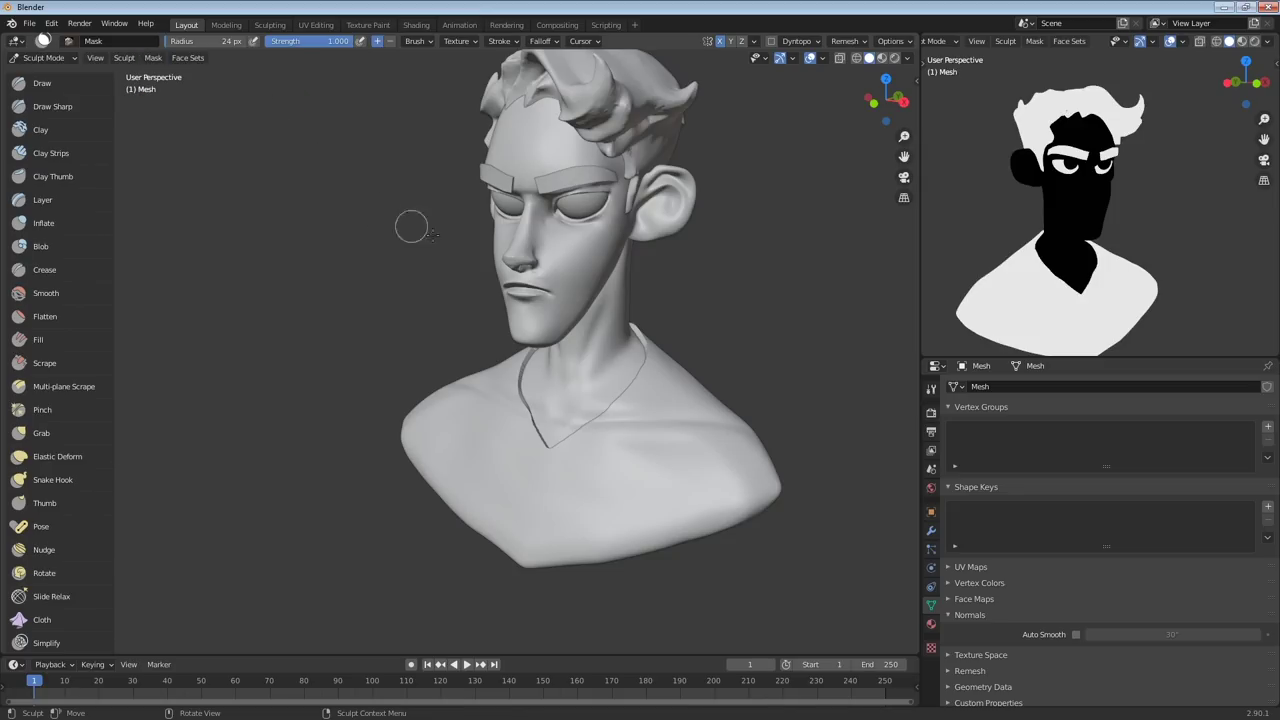
Switch to the Clay Strips brush at a 24 px radius and try a stroke on the shirt near the collar
{"action": "left_click_drag", "start_coordinate": [662, 418], "coordinate": [677, 405]}
{"action": "middle_click_drag", "start_coordinate": [660, 469], "coordinate": [674, 471]}
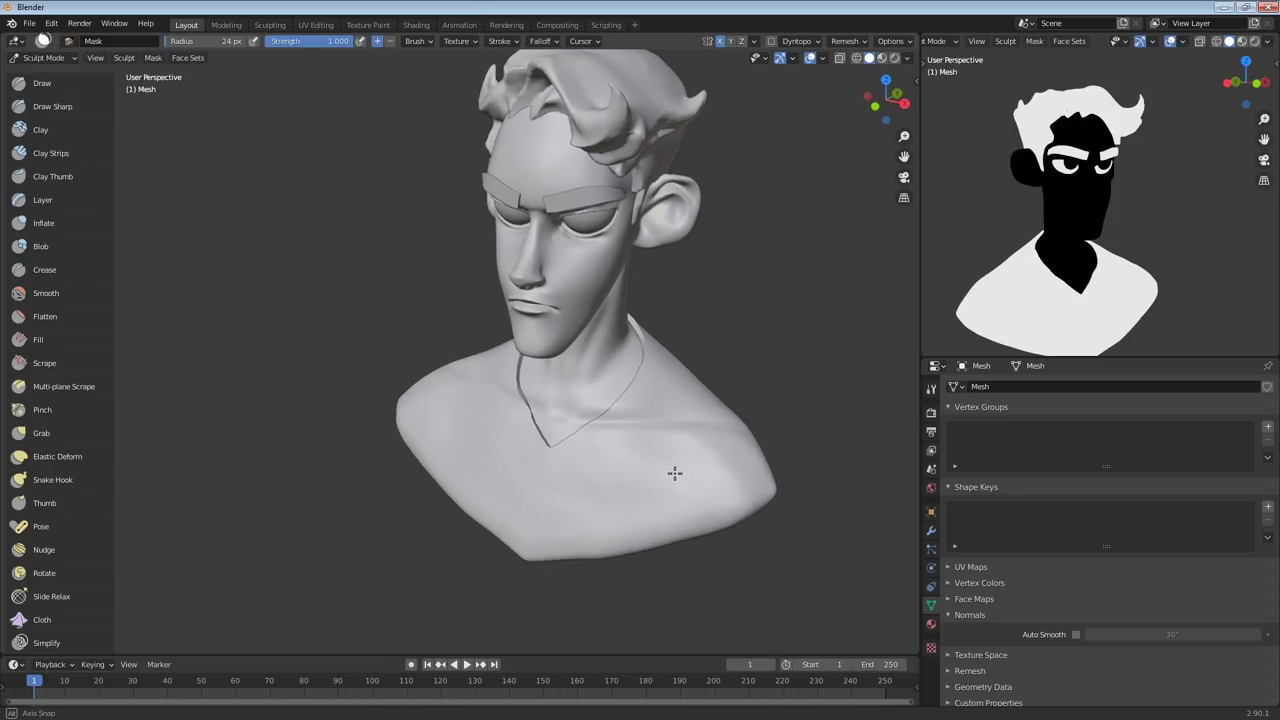
{"action": "scroll", "coordinate": [73, 150], "scroll_direction": "down", "scroll_amount": 1}
{"action": "left_click", "coordinate": [73, 145]}
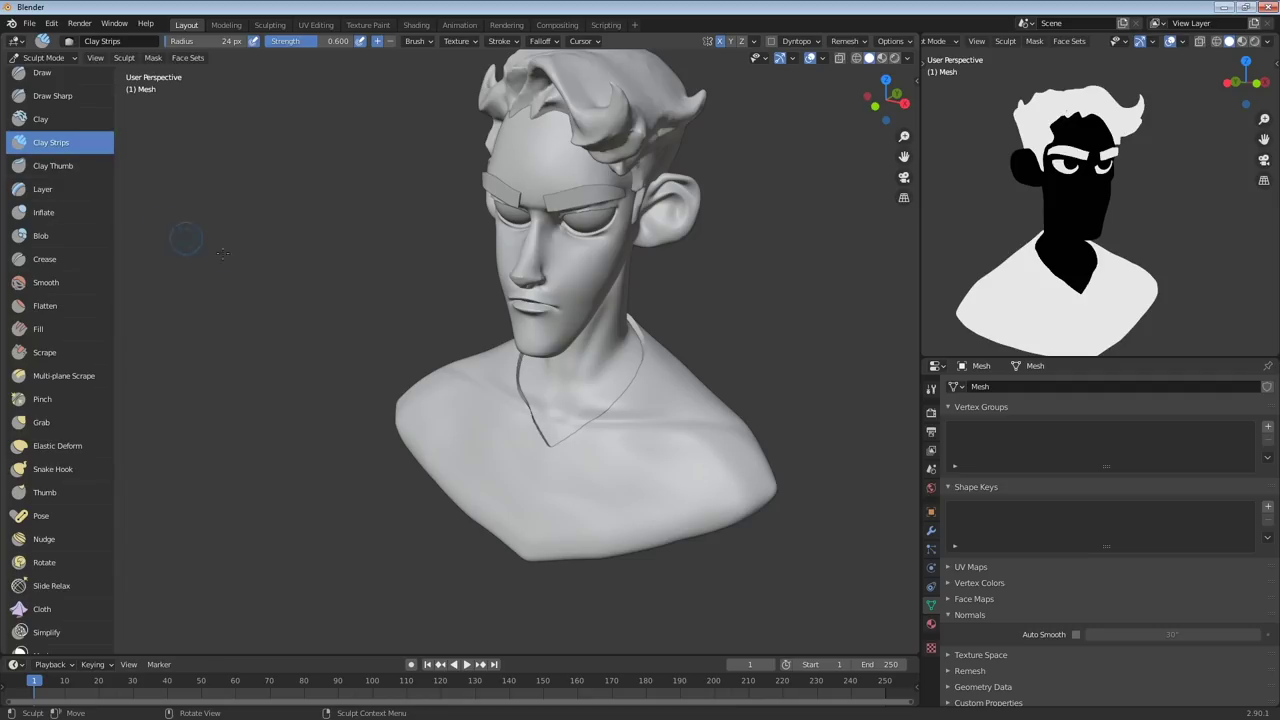
{"action": "left_click_drag", "start_coordinate": [666, 420], "coordinate": [645, 404]}
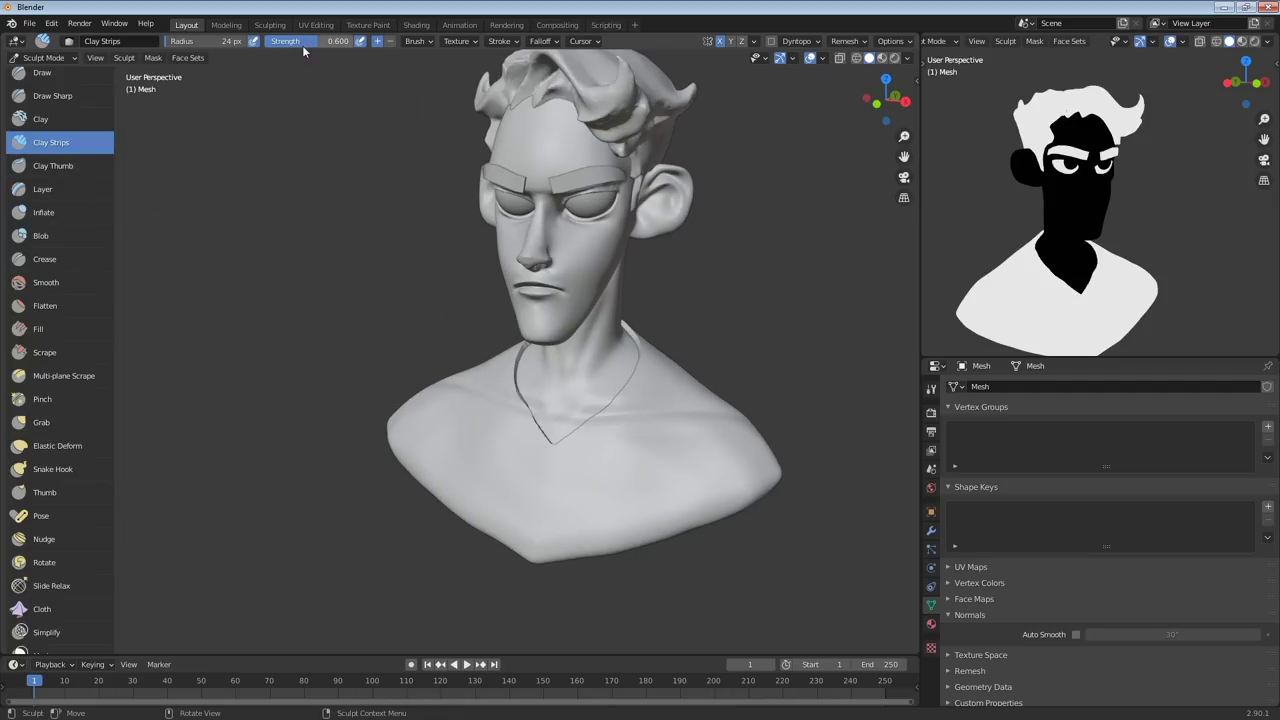
Set the Clay Strips strength to 0.252 and build up clay along the shirt's V-neckline
{"action": "left_click_drag", "start_coordinate": [268, 46], "coordinate": [270, 46]}
{"action": "middle_click_drag", "start_coordinate": [629, 415], "coordinate": [604, 431]}
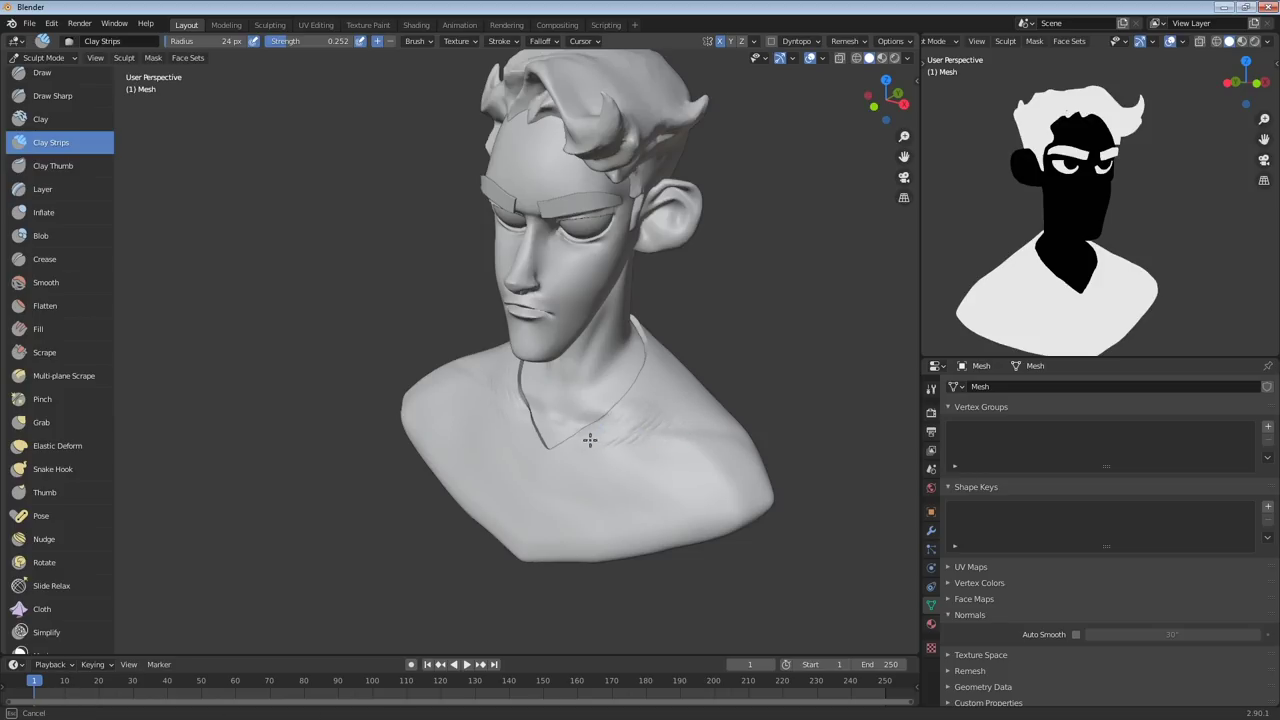
{"action": "left_click_drag", "start_coordinate": [663, 425], "coordinate": [614, 442]}
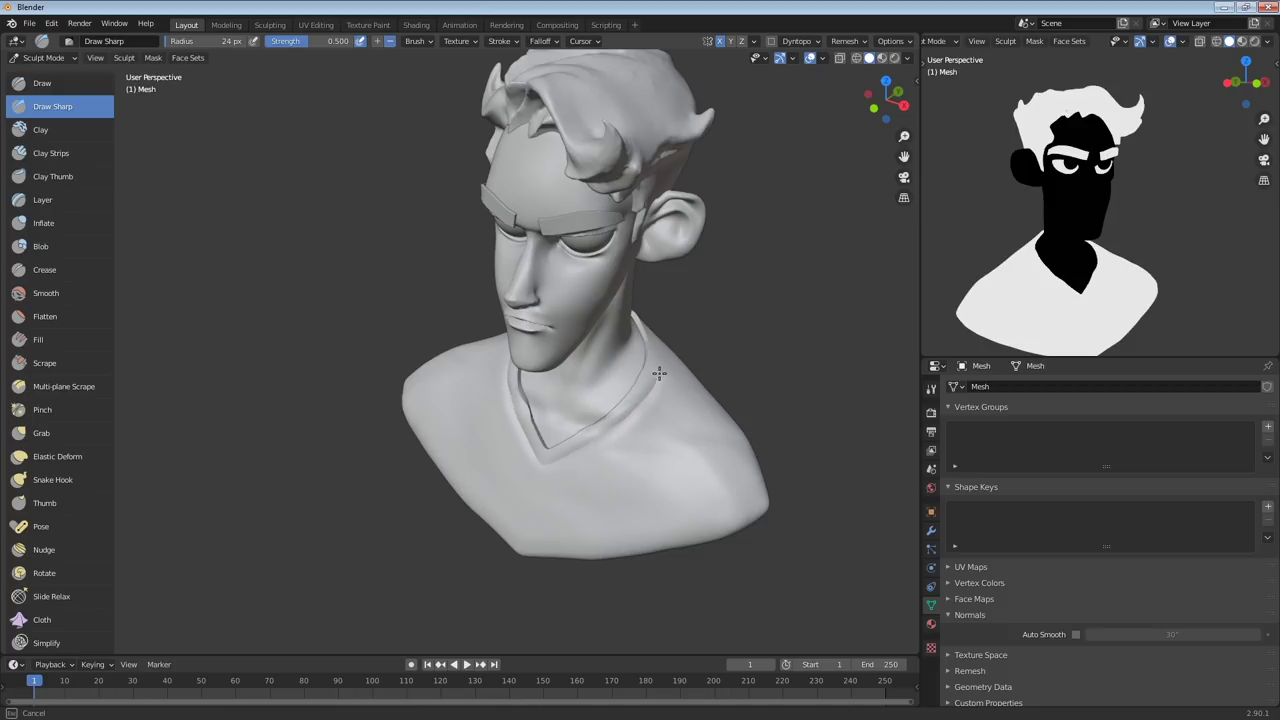
Carve short ribbing grooves around the shirt's V-neck collar band with the Draw Sharp brush at strength 0.500
{"action": "middle_click_drag", "start_coordinate": [659, 373], "coordinate": [624, 446]}
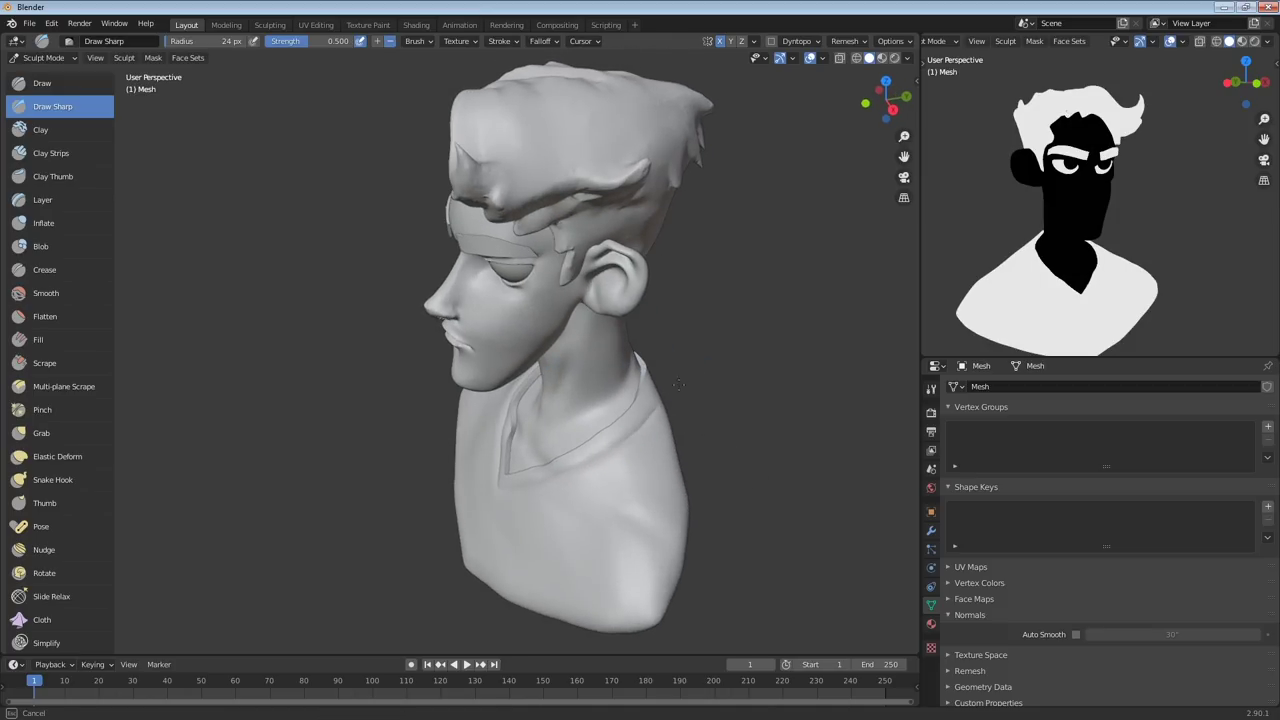
{"action": "middle_click_drag", "start_coordinate": [678, 385], "coordinate": [568, 445]}
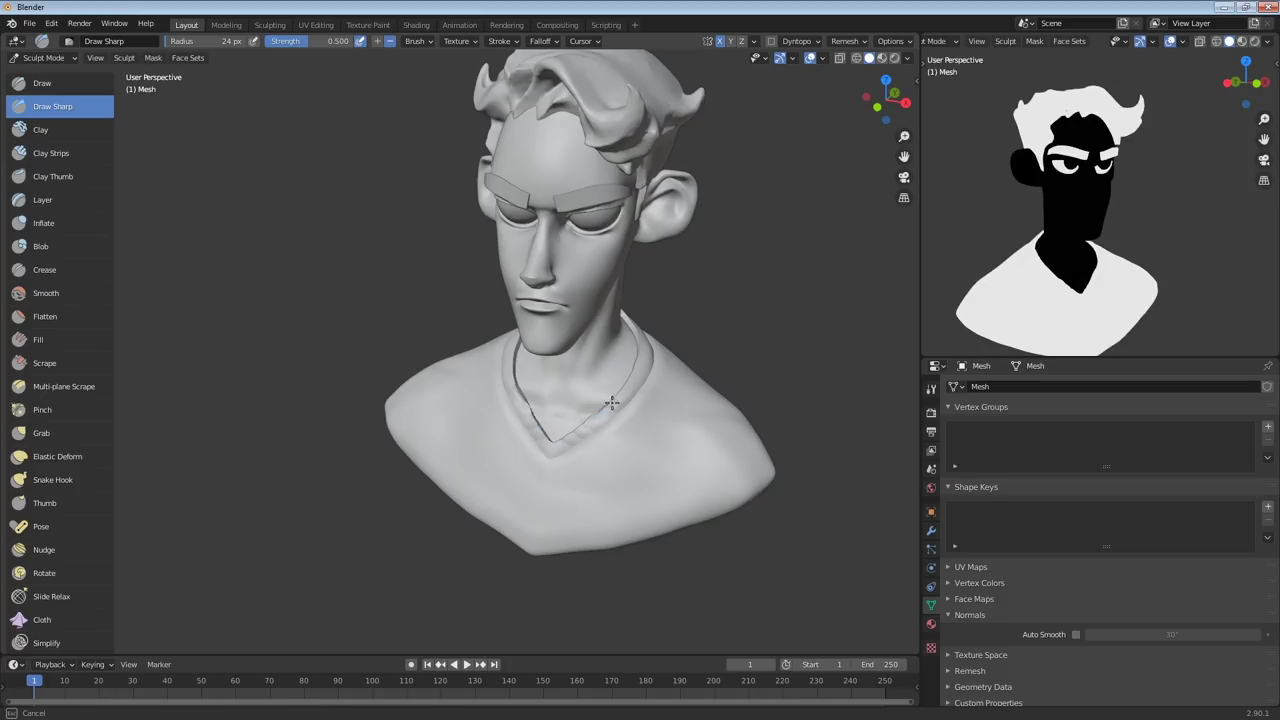
{"action": "middle_click_drag", "start_coordinate": [669, 338], "coordinate": [603, 380]}
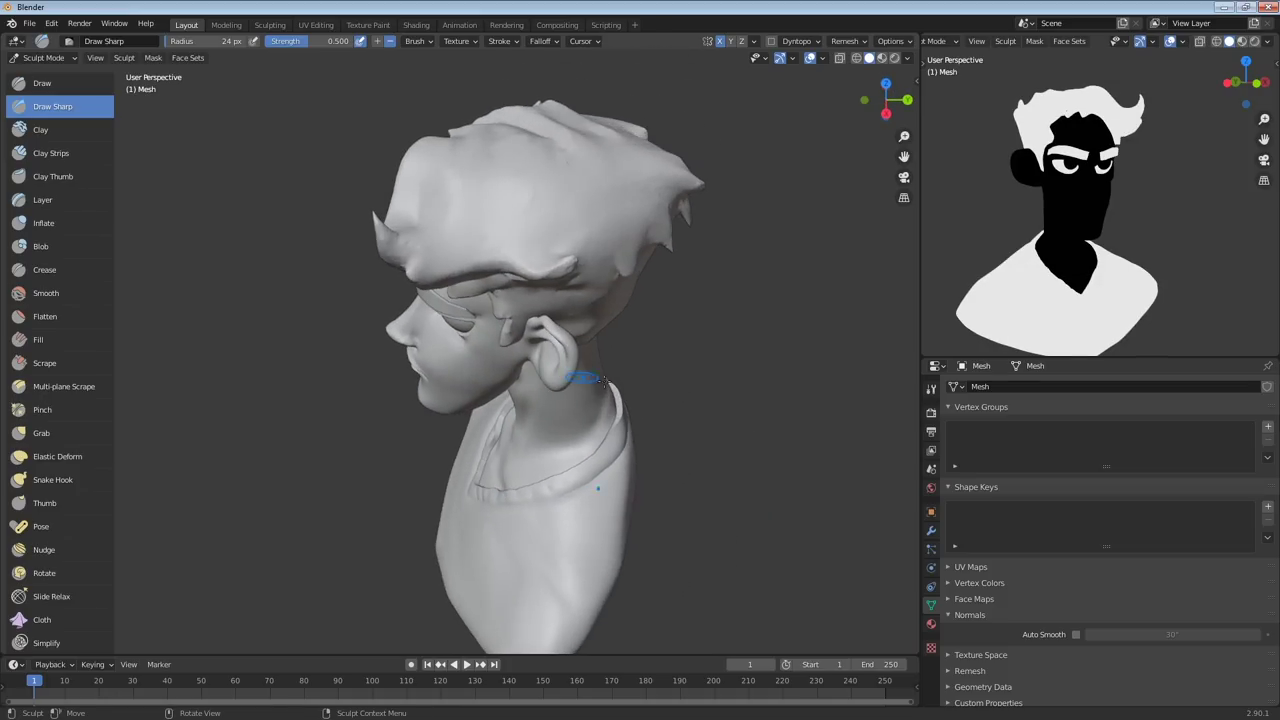
{"action": "middle_click_drag", "start_coordinate": [597, 468], "coordinate": [699, 379]}
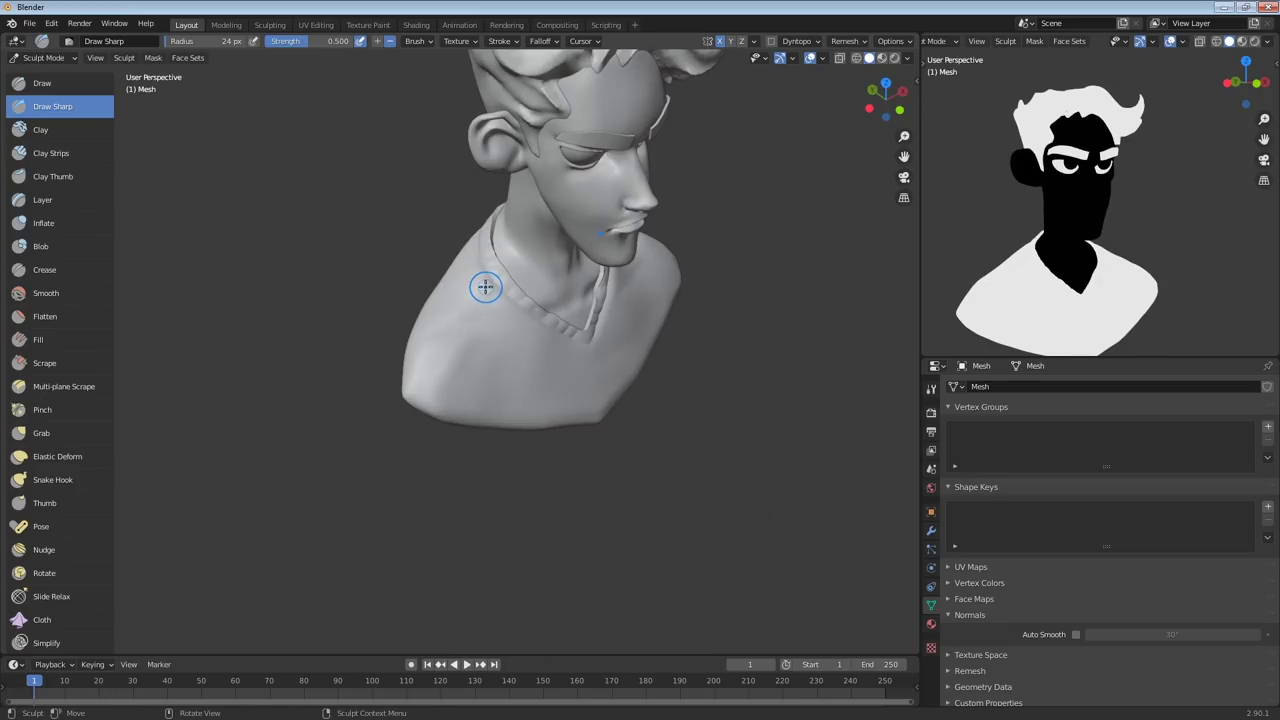
Carve the shoulder and sleeve seam lines into the shirt with the Draw Sharp brush
{"action": "middle_click_drag", "start_coordinate": [385, 418], "coordinate": [504, 338]}
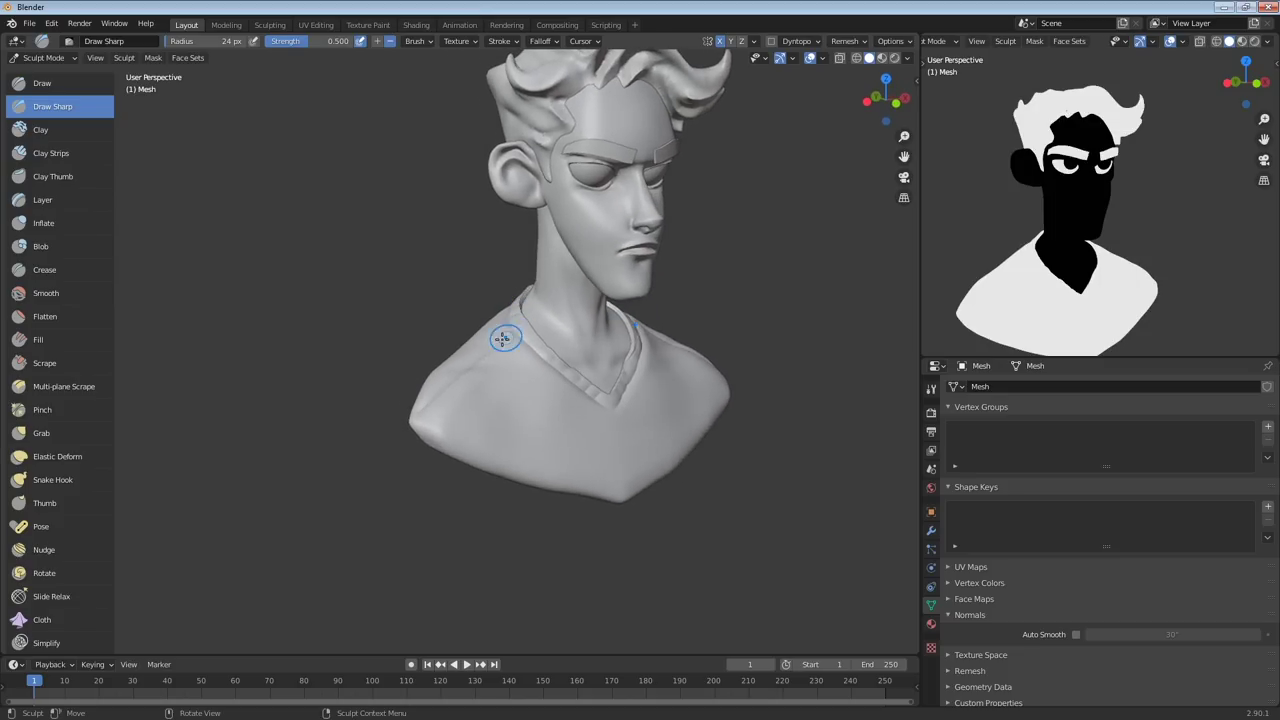
{"action": "middle_click_drag", "start_coordinate": [448, 418], "coordinate": [662, 476]}
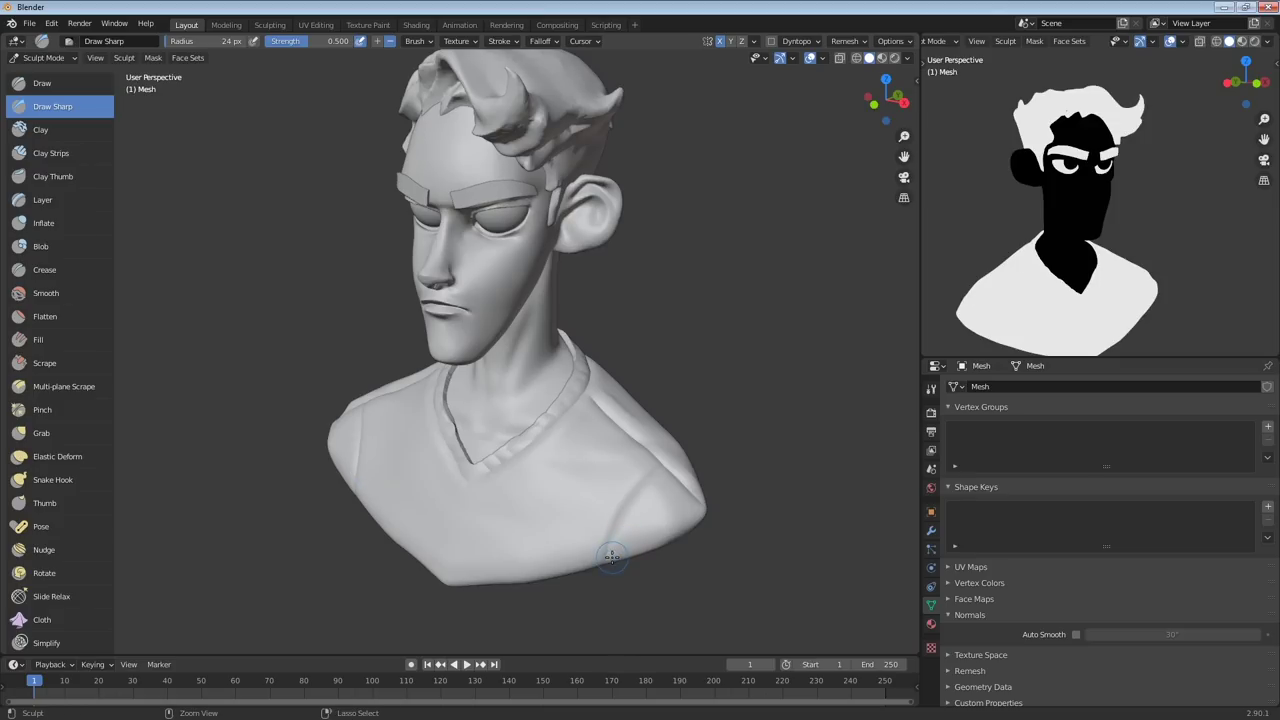
{"action": "mouse_move", "coordinate": [677, 456]}
{"action": "middle_mouse_down"}
{"action": "mouse_move", "coordinate": [665, 487]}
{"action": "mouse_move", "coordinate": [590, 386]}
{"action": "middle_mouse_up"}
Adjust the shirt's V-neck collar with the Grab brush, enlarging its radius to 64 px
{"action": "scroll", "coordinate": [83, 269], "scroll_direction": "down", "scroll_amount": 4}
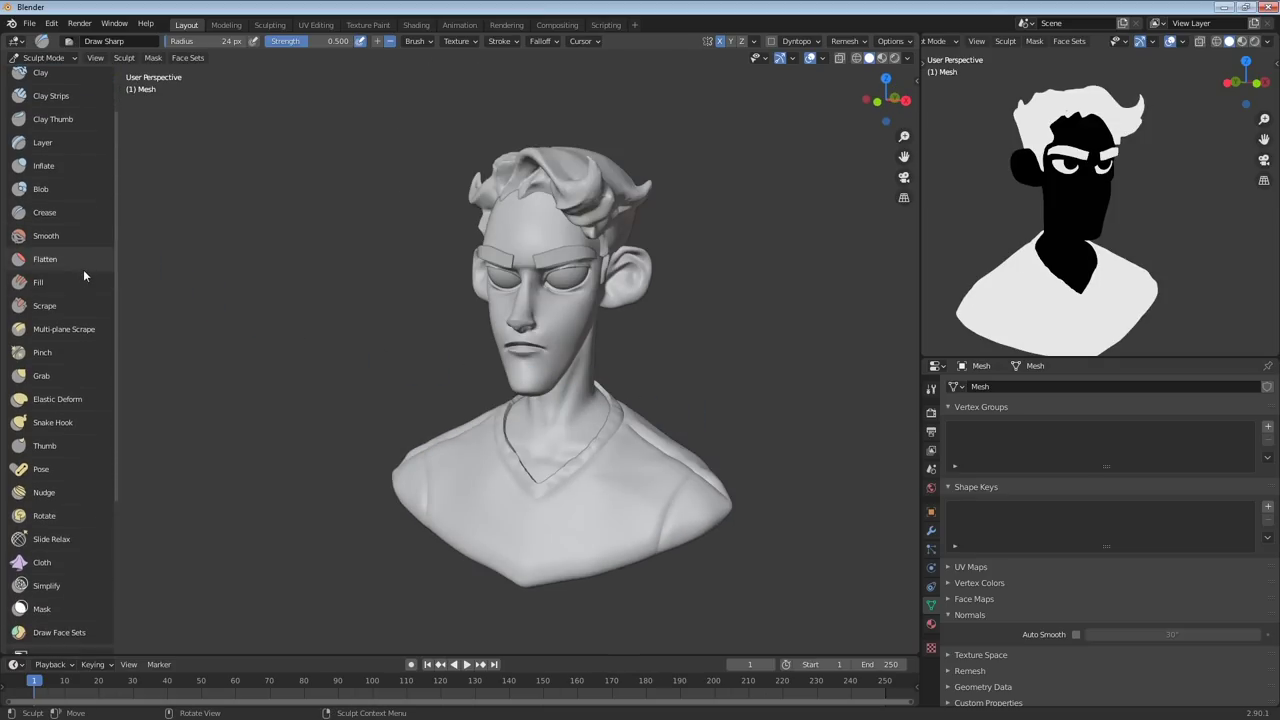
{"action": "left_click", "coordinate": [41, 336]}
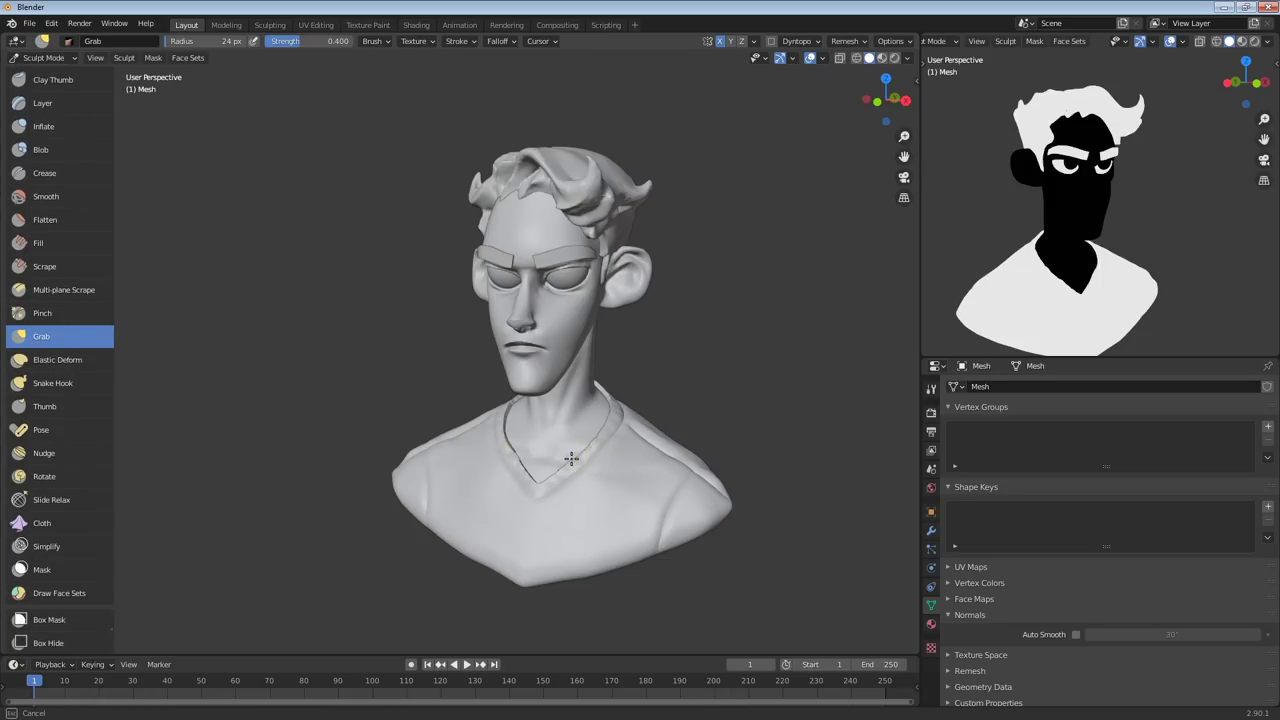
{"action": "left_click_drag", "start_coordinate": [565, 466], "coordinate": [572, 460]}
{"action": "middle_click_drag", "start_coordinate": [573, 446], "coordinate": [585, 471]}
{"action": "key", "text": "f"}
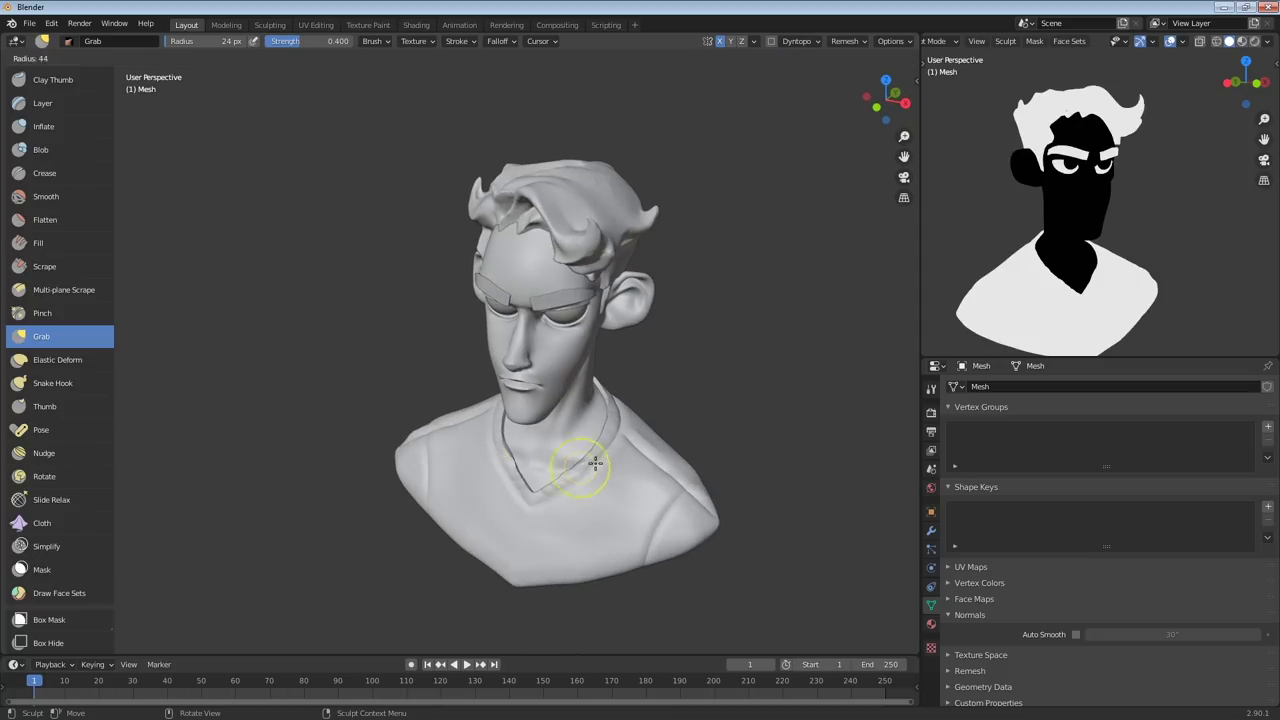
{"action": "left_click", "coordinate": [594, 466]}
{"action": "left_click_drag", "start_coordinate": [590, 470], "coordinate": [583, 462]}
{"action": "left_click_drag", "start_coordinate": [603, 449], "coordinate": [599, 444]}
Reshape the shirt's outer shoulder tip with the Grab brush and enlarge its radius to 109 px
{"action": "middle_click_drag", "start_coordinate": [598, 444], "coordinate": [724, 484]}
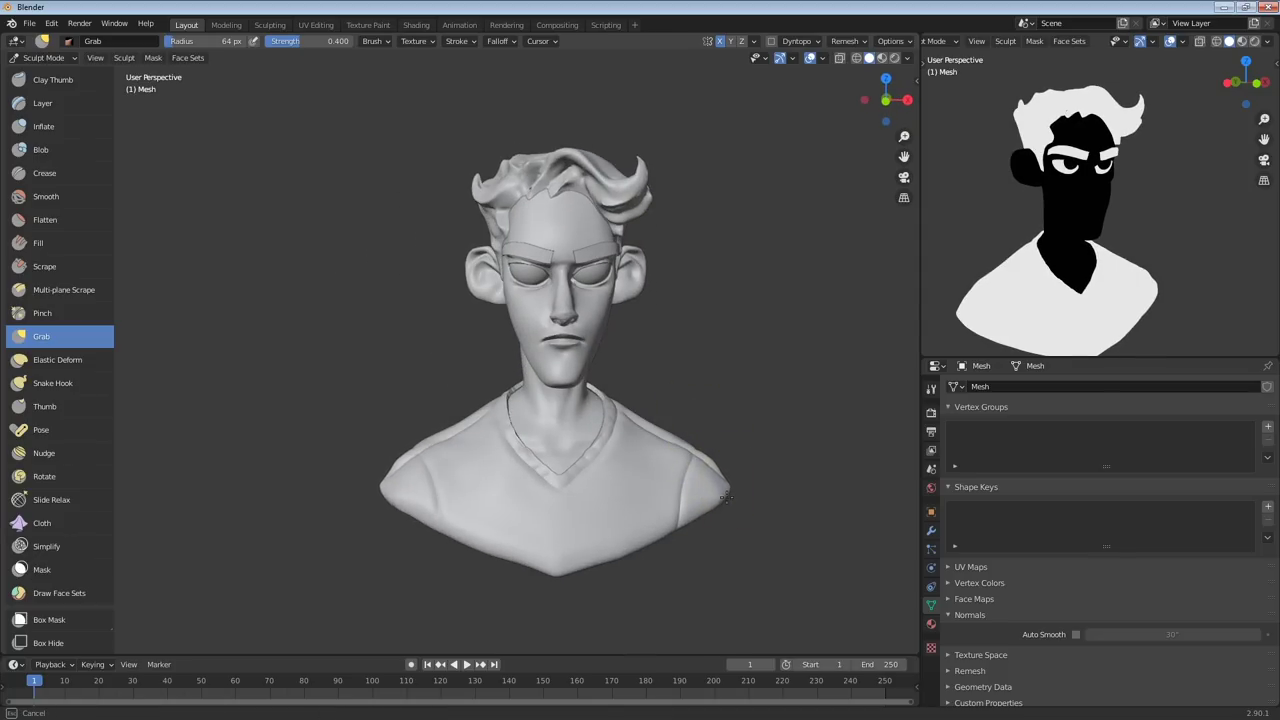
{"action": "left_click_drag", "start_coordinate": [726, 498], "coordinate": [710, 468]}
{"action": "key", "text": "f"}
{"action": "left_click", "coordinate": [702, 466]}
Select the head and body mesh, put it in Sculpt Mode and isolate it in local view
{"action": "middle_click_drag", "start_coordinate": [714, 477], "coordinate": [660, 498]}
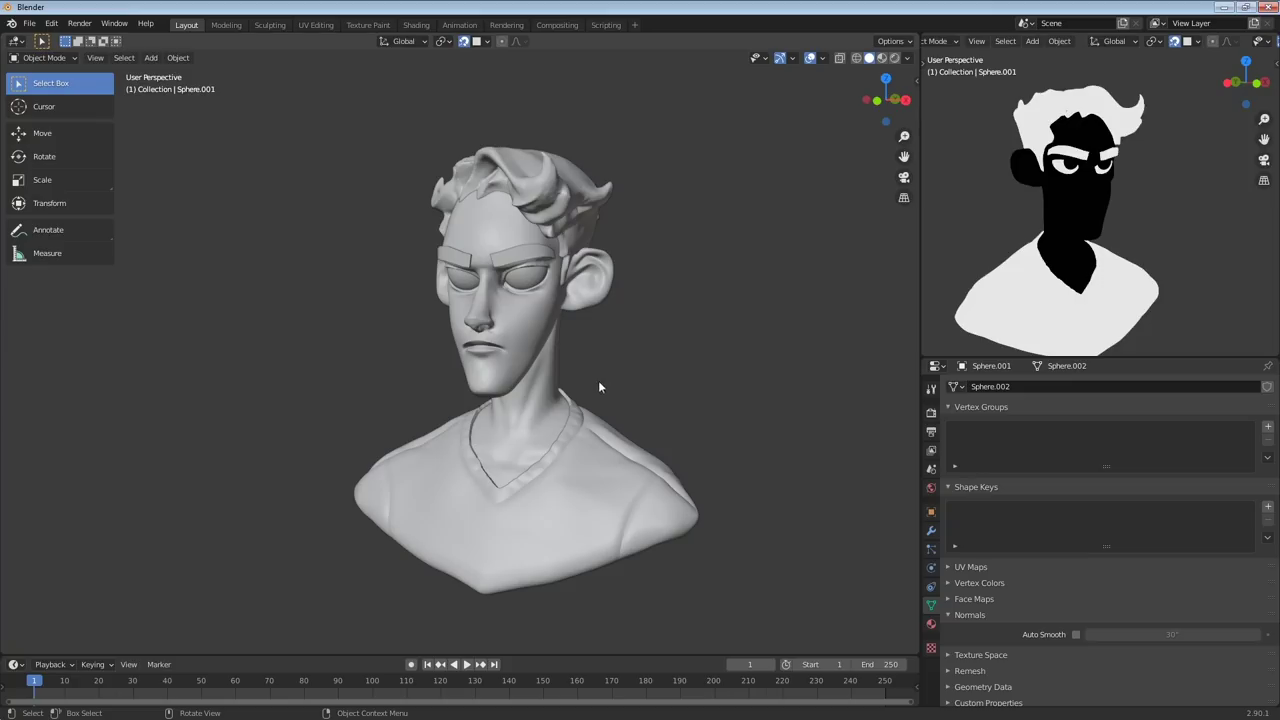
{"action": "left_click", "coordinate": [539, 348]}
{"action": "key", "text": "ctrl+Tab"}
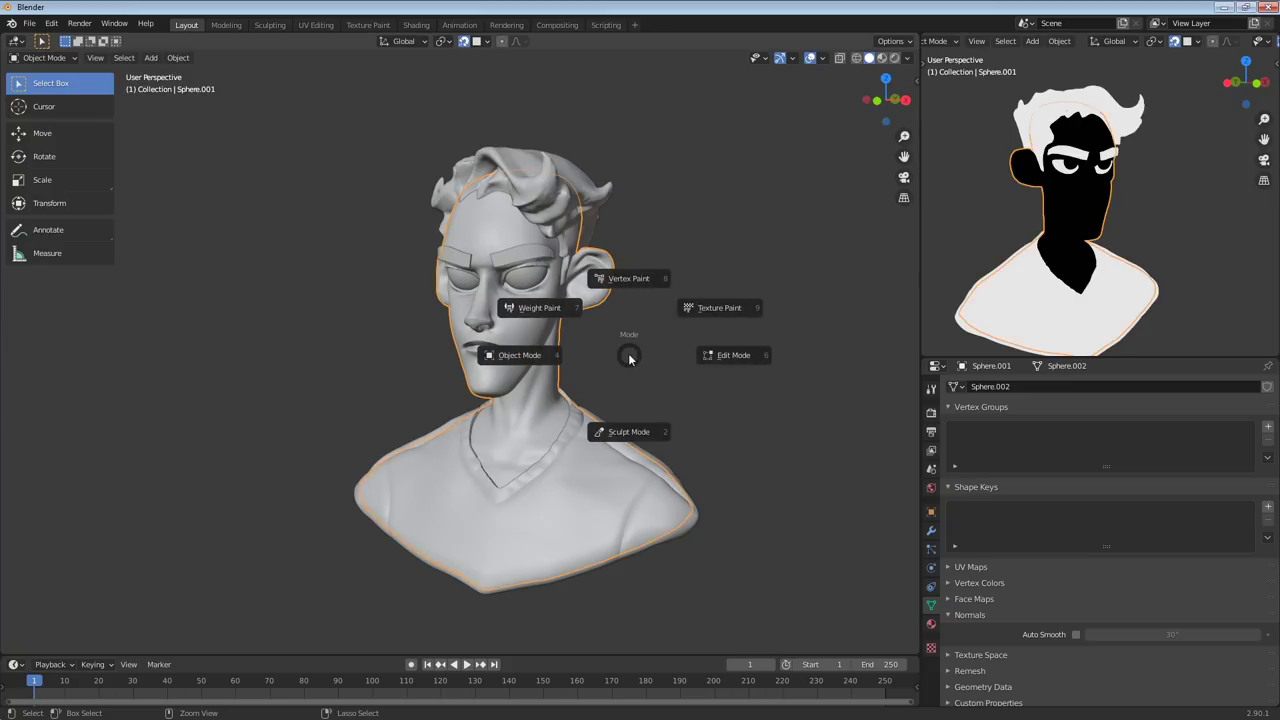
{"action": "left_click", "coordinate": [642, 436]}
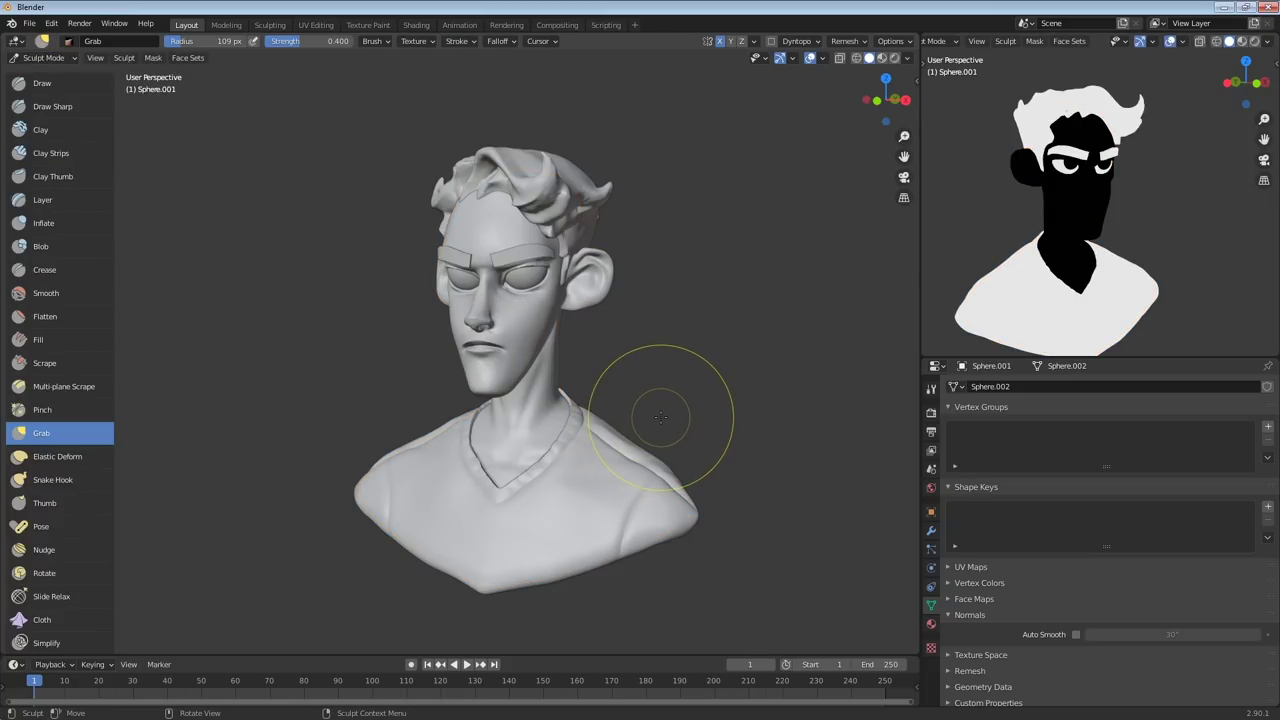
{"action": "key", "text": "KP_Divide"}
{"action": "mouse_move", "coordinate": [650, 368]}
{"action": "middle_mouse_down"}
{"action": "mouse_move", "coordinate": [624, 408]}
{"action": "mouse_move", "coordinate": [727, 332]}
{"action": "mouse_move", "coordinate": [665, 352]}
{"action": "middle_mouse_up"}
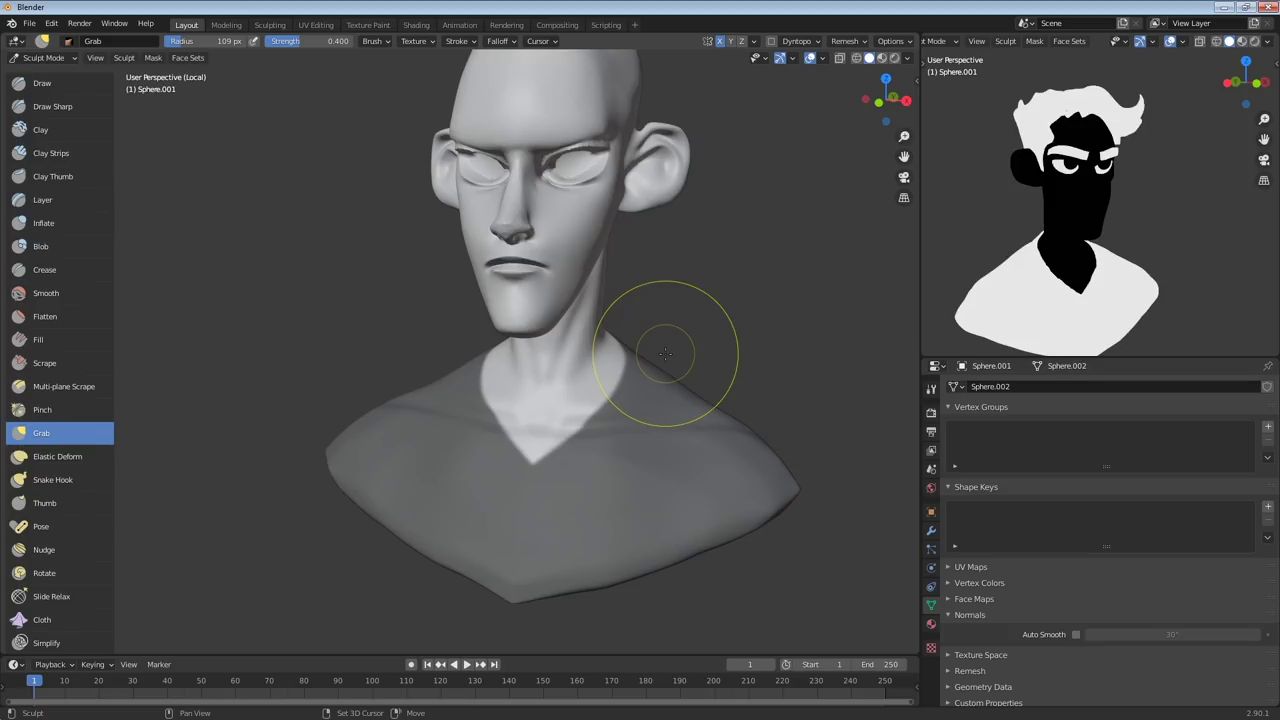
{"action": "middle_click_drag", "start_coordinate": [665, 353], "coordinate": [660, 363]}
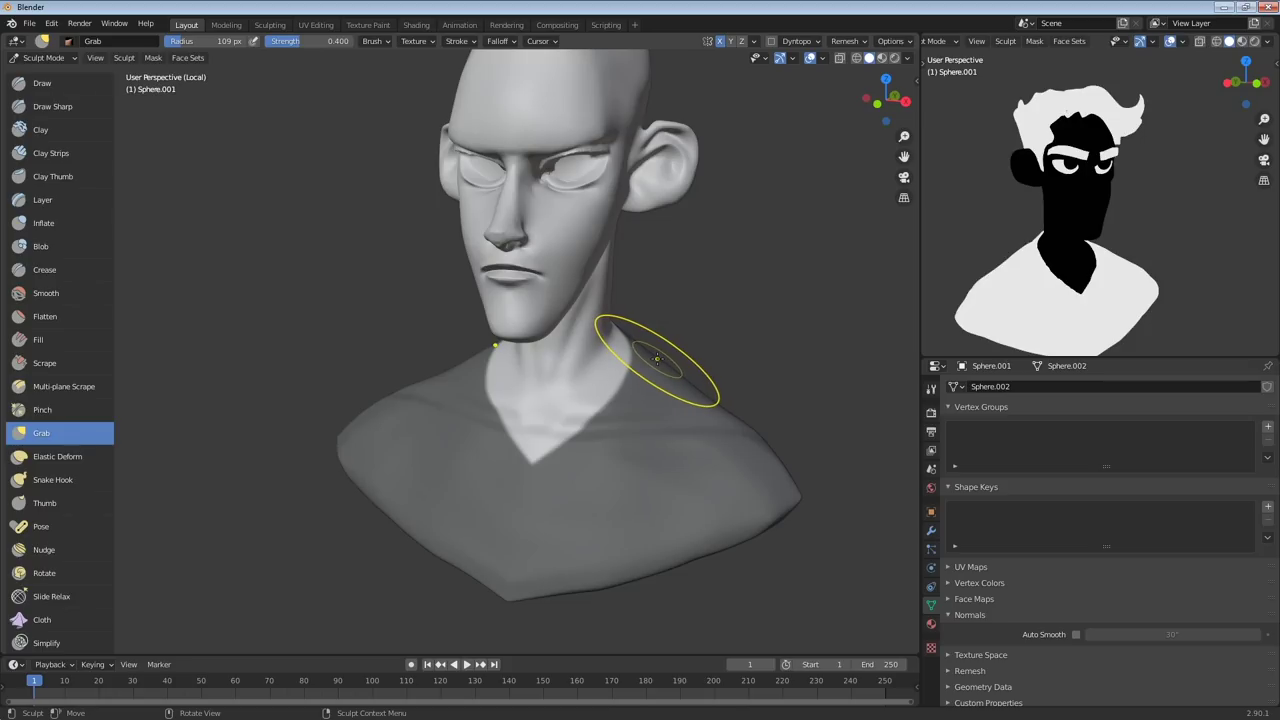
Erase the mask down the centre of the chest with the Mask brush at a 31 px radius
{"action": "key", "text": "m"}
{"action": "scroll", "coordinate": [66, 537], "scroll_direction": "down", "scroll_amount": 1}
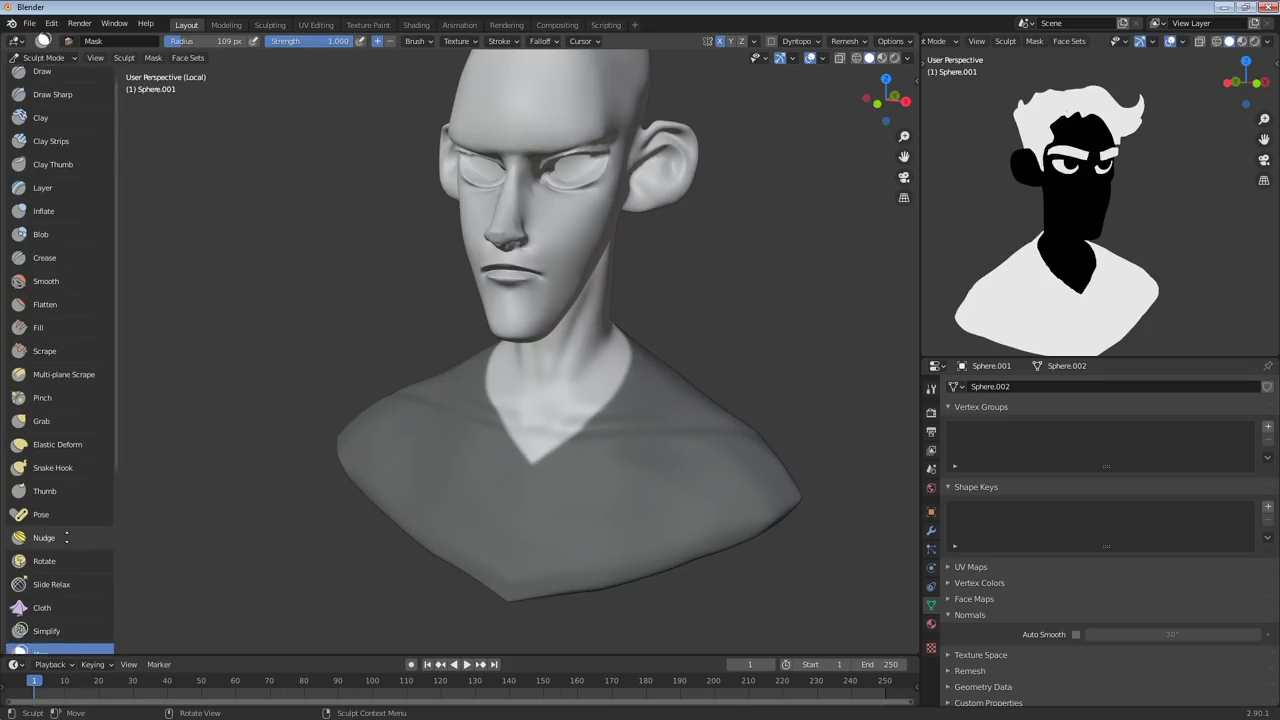
{"action": "mouse_move", "coordinate": [67, 537]}
{"action": "middle_mouse_down"}
{"action": "mouse_move", "coordinate": [78, 358]}
{"action": "mouse_move", "coordinate": [90, 484]}
{"action": "middle_mouse_up"}
{"action": "middle_click_drag", "start_coordinate": [800, 306], "coordinate": [782, 314]}
{"action": "key", "text": "f"}
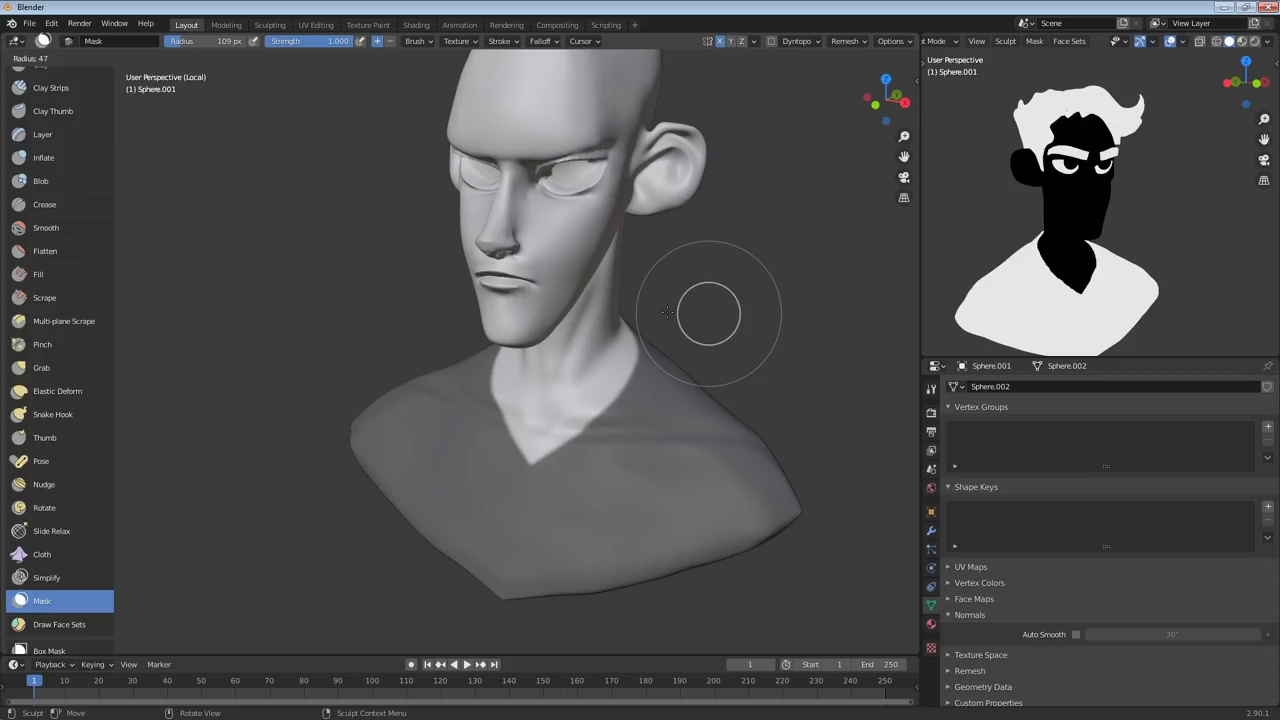
{"action": "left_click", "coordinate": [659, 316]}
{"action": "left_click_drag", "start_coordinate": [544, 452], "coordinate": [509, 570], "text": "ctrl"}
{"action": "left_click_drag", "start_coordinate": [558, 427], "coordinate": [528, 566], "text": "ctrl"}
{"action": "mouse_move", "coordinate": [556, 473]}
{"action": "left_mouse_down", "text": "ctrl"}
{"action": "mouse_move", "coordinate": [572, 560]}
{"action": "mouse_move", "coordinate": [566, 477]}
{"action": "mouse_move", "coordinate": [563, 534]}
{"action": "mouse_move", "coordinate": [591, 420]}
{"action": "mouse_move", "coordinate": [591, 503]}
{"action": "mouse_move", "coordinate": [592, 480]}
{"action": "left_mouse_up", "text": "ctrl"}
Refine the mask edges along the chest opening to form an open jacket shape
{"action": "middle_click_drag", "start_coordinate": [592, 480], "coordinate": [445, 403]}
{"action": "mouse_move", "coordinate": [445, 403]}
{"action": "left_mouse_down"}
{"action": "mouse_move", "coordinate": [434, 506]}
{"action": "mouse_move", "coordinate": [450, 545]}
{"action": "left_mouse_up"}
{"action": "mouse_move", "coordinate": [474, 430]}
{"action": "left_mouse_down", "text": "ctrl"}
{"action": "mouse_move", "coordinate": [474, 540]}
{"action": "mouse_move", "coordinate": [472, 442]}
{"action": "left_mouse_up", "text": "ctrl"}
{"action": "middle_click_drag", "start_coordinate": [474, 372], "coordinate": [466, 400]}
{"action": "left_click_drag", "start_coordinate": [450, 390], "coordinate": [451, 525]}
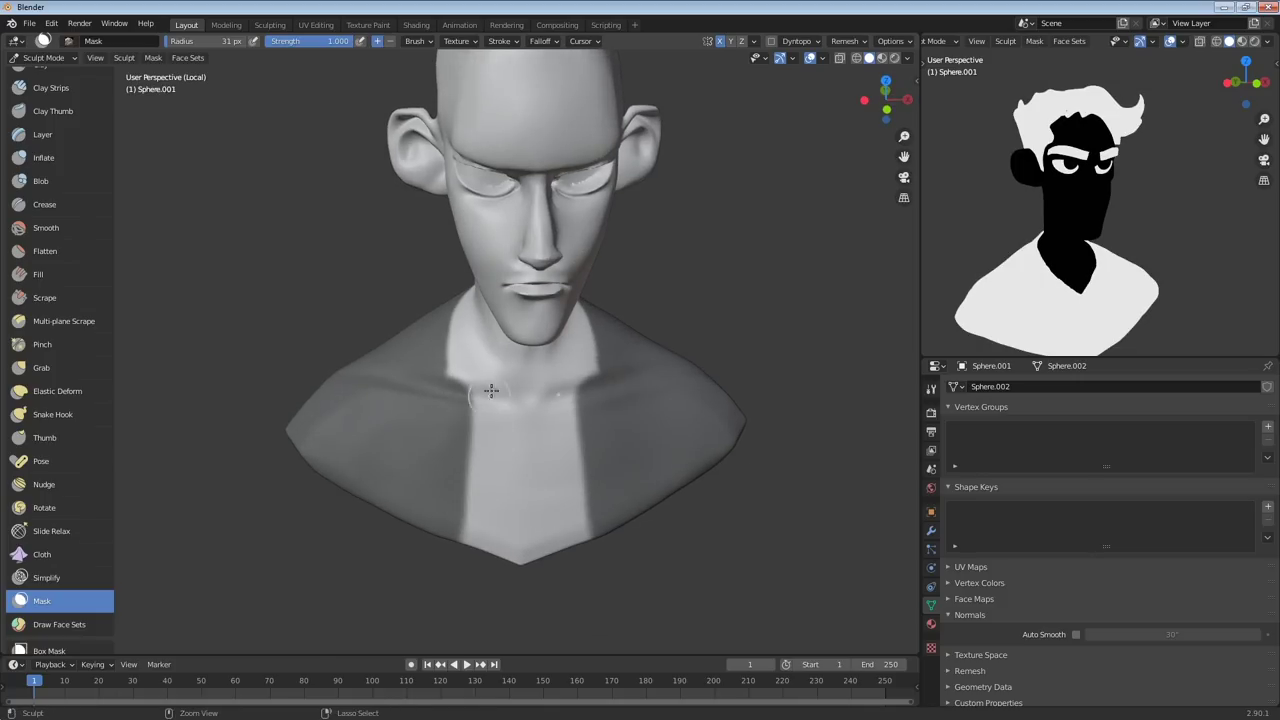
{"action": "left_click_drag", "start_coordinate": [491, 391], "coordinate": [481, 510], "text": "ctrl"}
Try to extract the masked jacket area as a solid with threshold 0.500 and 4 smooth iterations
{"action": "mouse_move", "coordinate": [470, 425]}
{"action": "middle_mouse_down"}
{"action": "mouse_move", "coordinate": [729, 371]}
{"action": "mouse_move", "coordinate": [629, 363]}
{"action": "mouse_move", "coordinate": [675, 352]}
{"action": "middle_mouse_up"}
{"action": "middle_click_drag", "start_coordinate": [643, 407], "coordinate": [323, 111]}
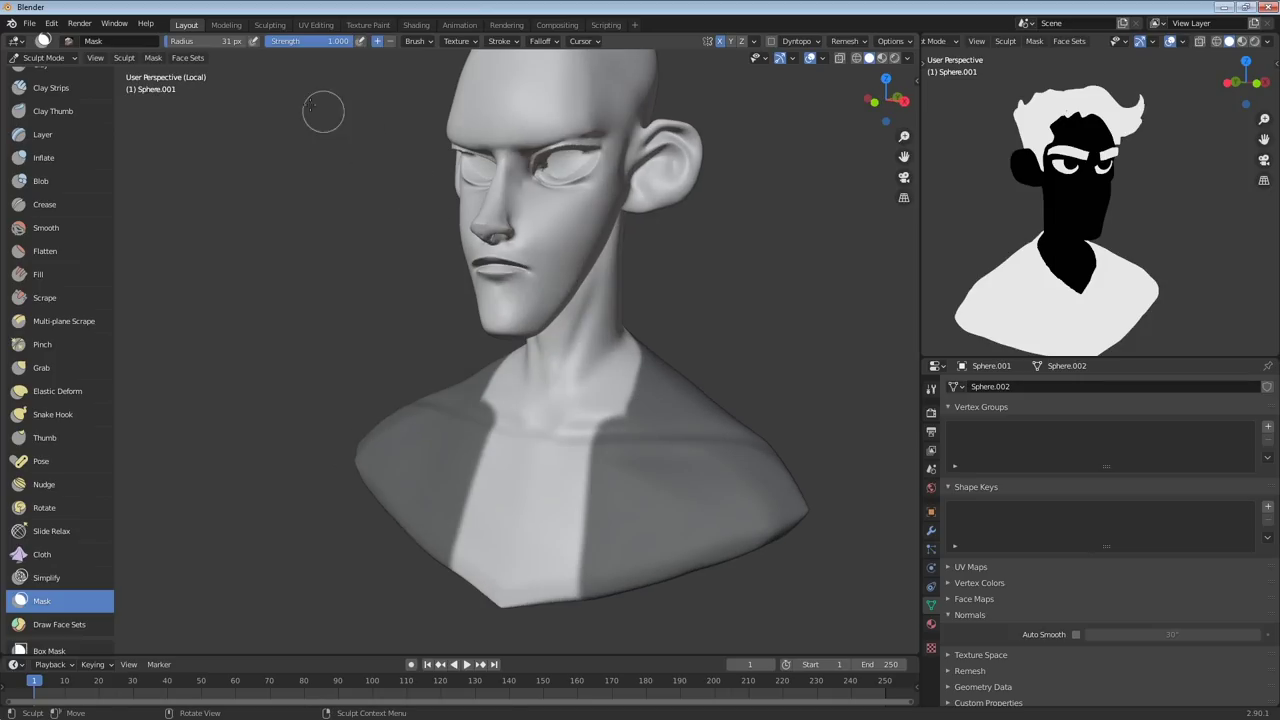
{"action": "left_click", "coordinate": [153, 57]}
{"action": "left_click", "coordinate": [245, 265]}
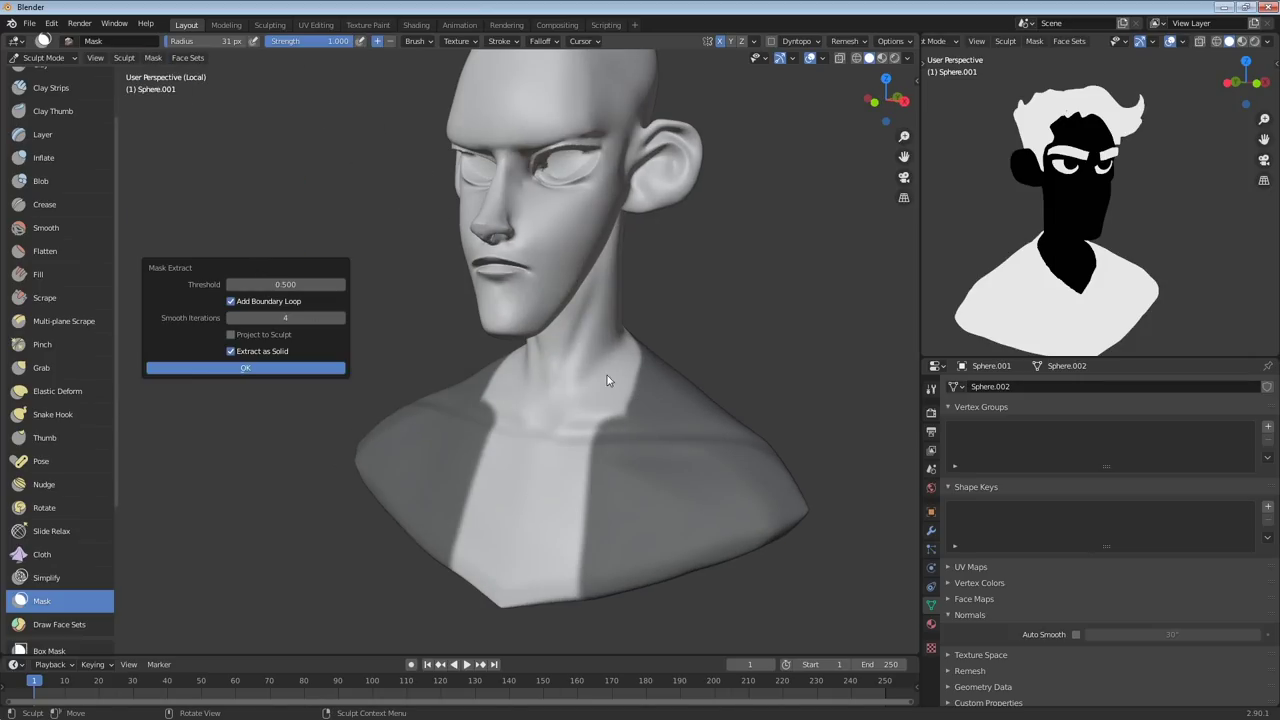
{"action": "key", "text": "Return"}
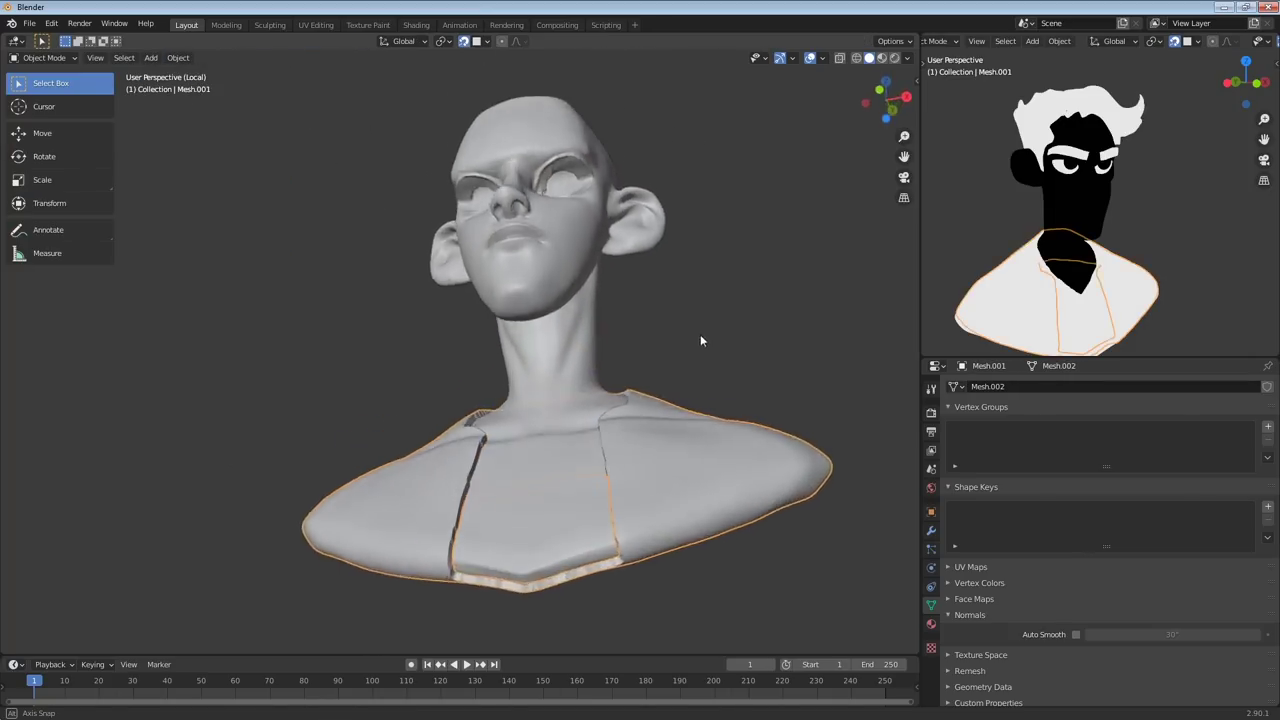
Inspect the underside of the extracted jacket mesh and delete the mesh
{"action": "middle_click_drag", "start_coordinate": [700, 334], "coordinate": [639, 370]}
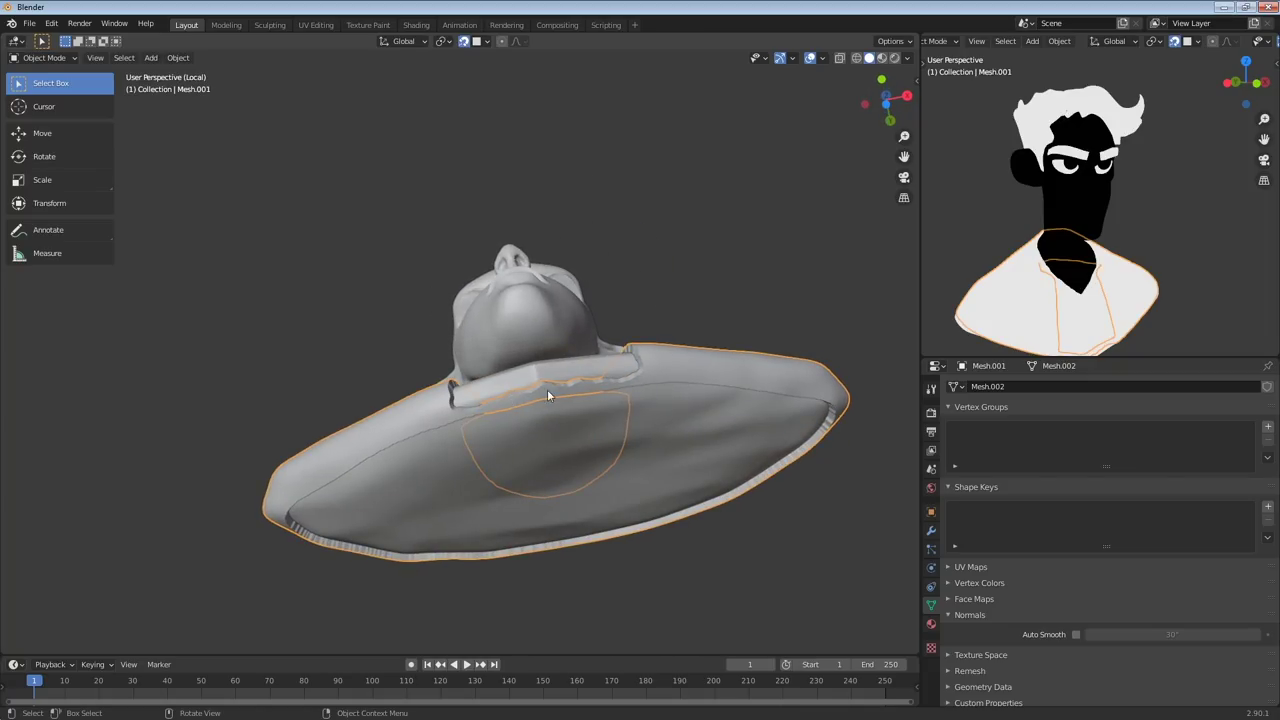
{"action": "middle_click_drag", "start_coordinate": [547, 396], "coordinate": [614, 503]}
{"action": "key", "text": "x"}
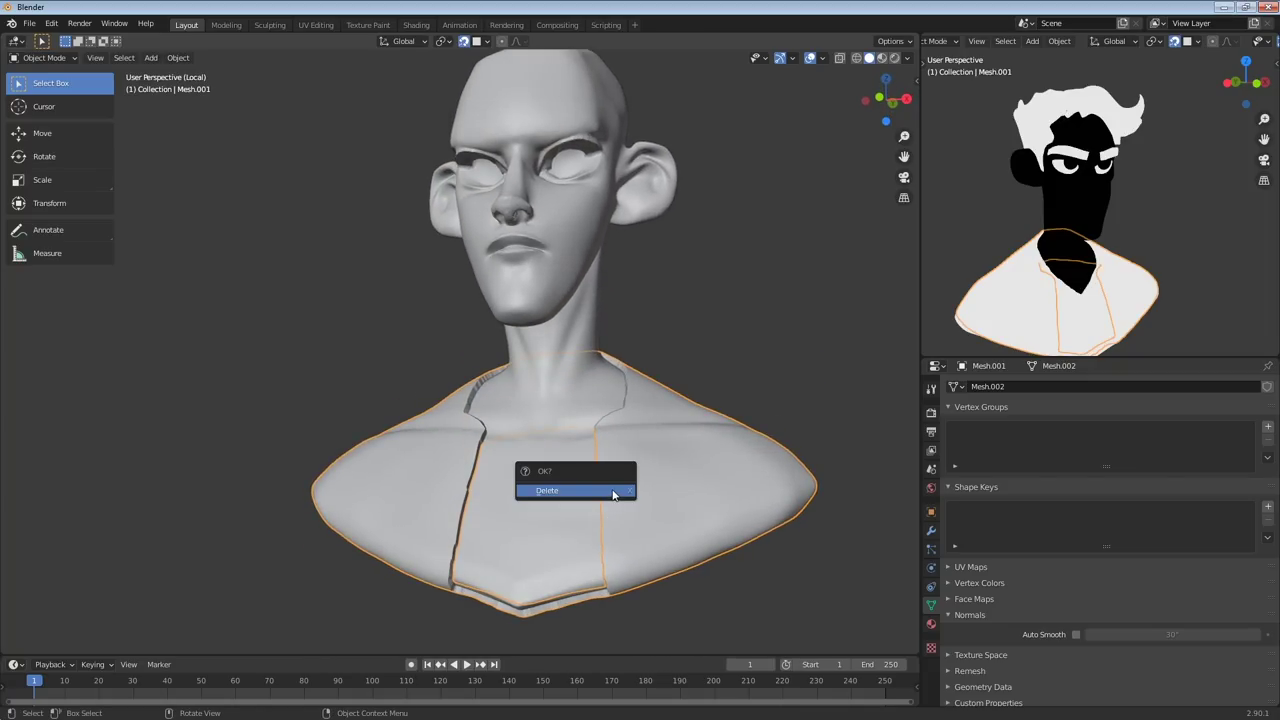
{"action": "left_click", "coordinate": [611, 490]}
Return the body mesh to Sculpt Mode and touch up the mask on the underside of the bust
{"action": "left_click", "coordinate": [592, 481]}
{"action": "key", "text": "ctrl+Tab"}
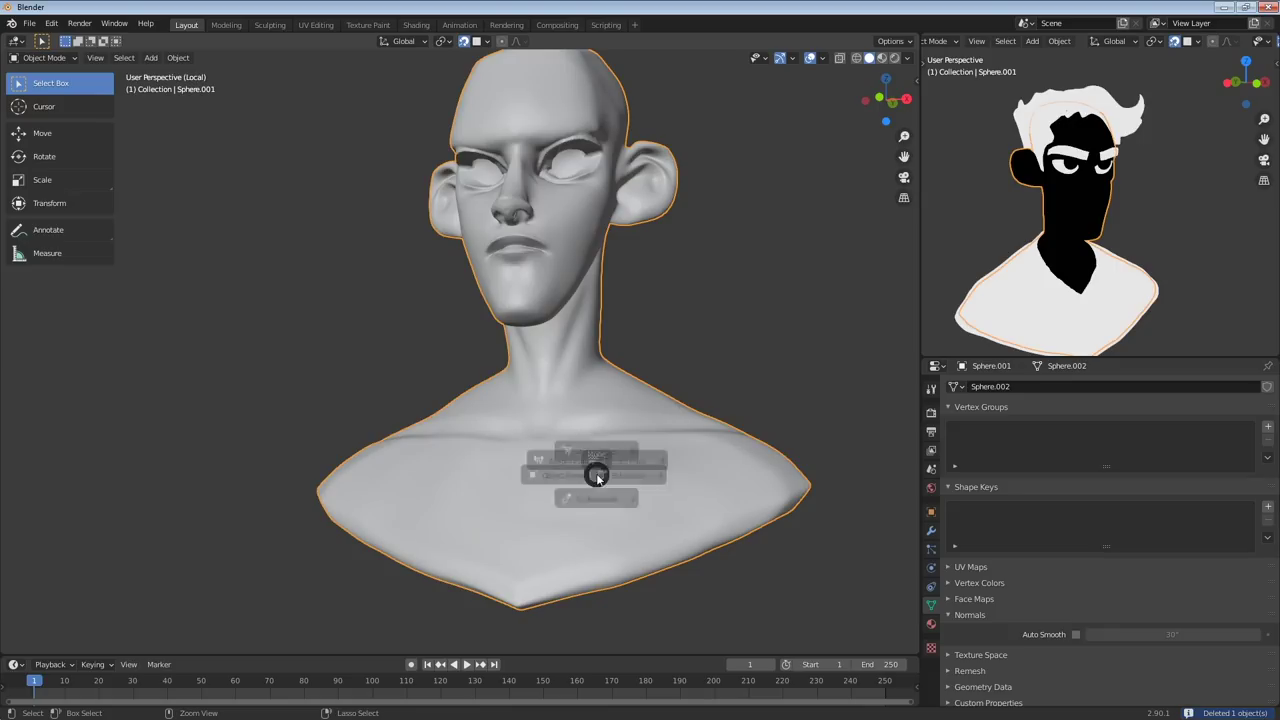
{"action": "left_click", "coordinate": [600, 550]}
{"action": "mouse_move", "coordinate": [608, 531]}
{"action": "middle_mouse_down"}
{"action": "mouse_move", "coordinate": [620, 413]}
{"action": "mouse_move", "coordinate": [560, 385]}
{"action": "mouse_move", "coordinate": [531, 382]}
{"action": "mouse_move", "coordinate": [531, 397]}
{"action": "middle_mouse_up"}
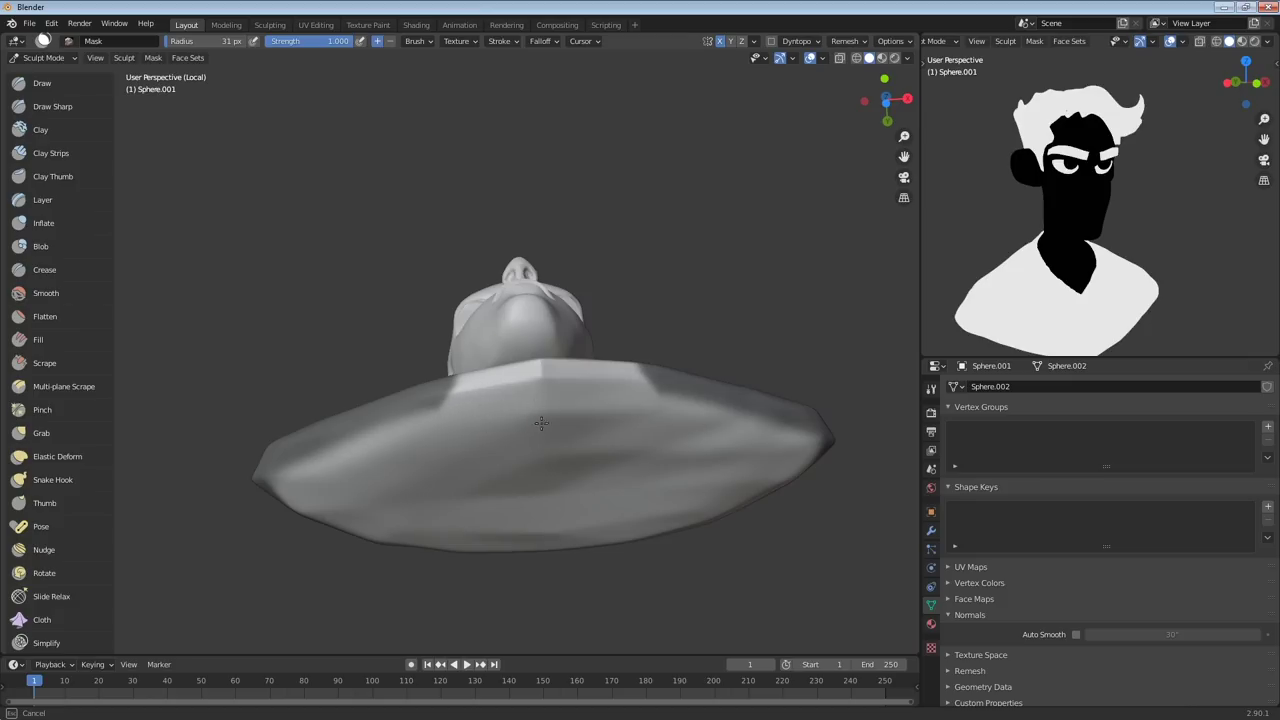
{"action": "mouse_move", "coordinate": [507, 433]}
{"action": "middle_mouse_down"}
{"action": "mouse_move", "coordinate": [437, 580]}
{"action": "mouse_move", "coordinate": [471, 591]}
{"action": "mouse_move", "coordinate": [609, 429]}
{"action": "middle_mouse_up"}
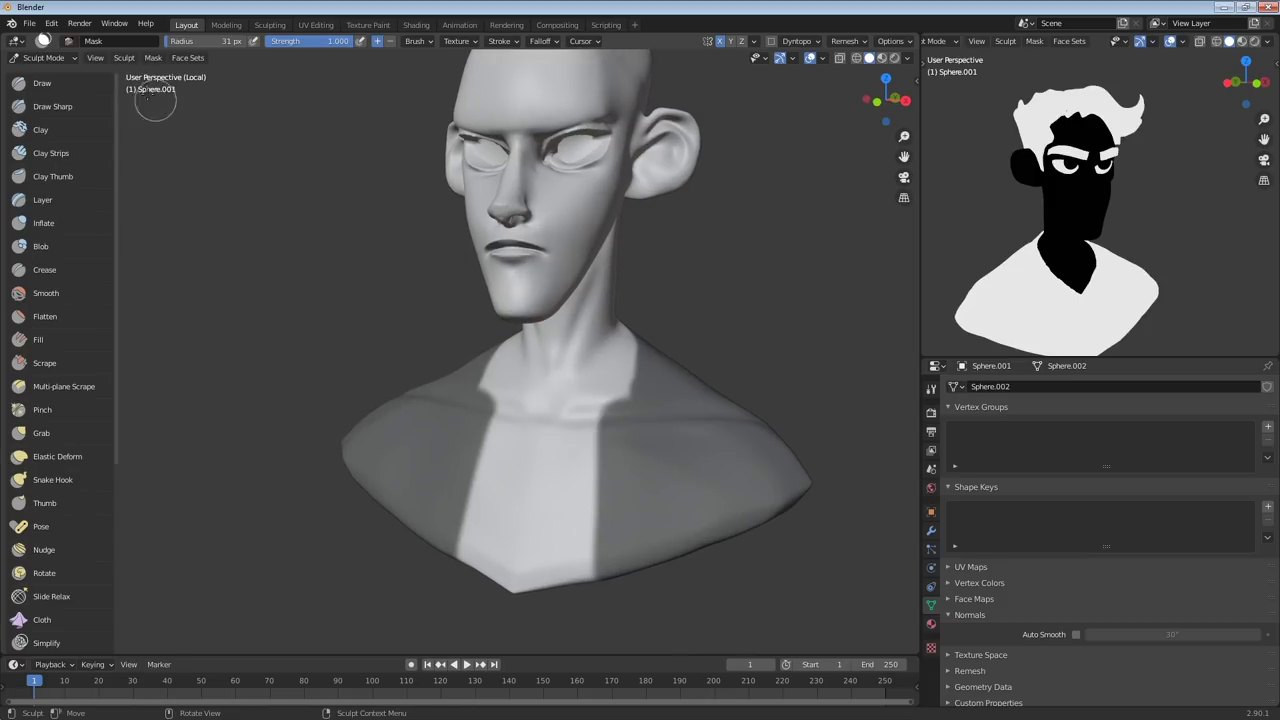
Extract the masked jacket area as a solid with threshold 0.500 and 4 smooth iterations, and exit local view
{"action": "left_click", "coordinate": [153, 57]}
{"action": "left_click", "coordinate": [214, 264]}
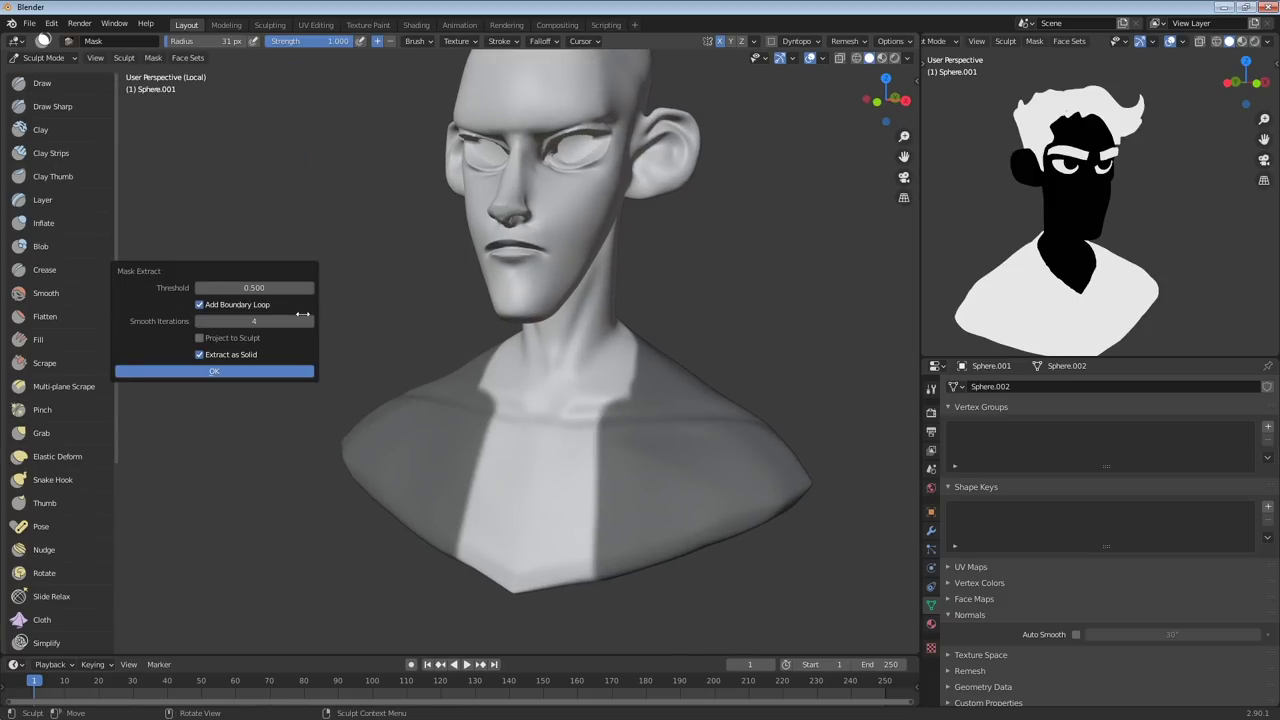
{"action": "left_click", "coordinate": [262, 379]}
{"action": "mouse_move", "coordinate": [731, 382]}
{"action": "middle_mouse_down"}
{"action": "mouse_move", "coordinate": [754, 361]}
{"action": "mouse_move", "coordinate": [741, 372]}
{"action": "middle_mouse_up"}
{"action": "key", "text": "KP_Divide"}
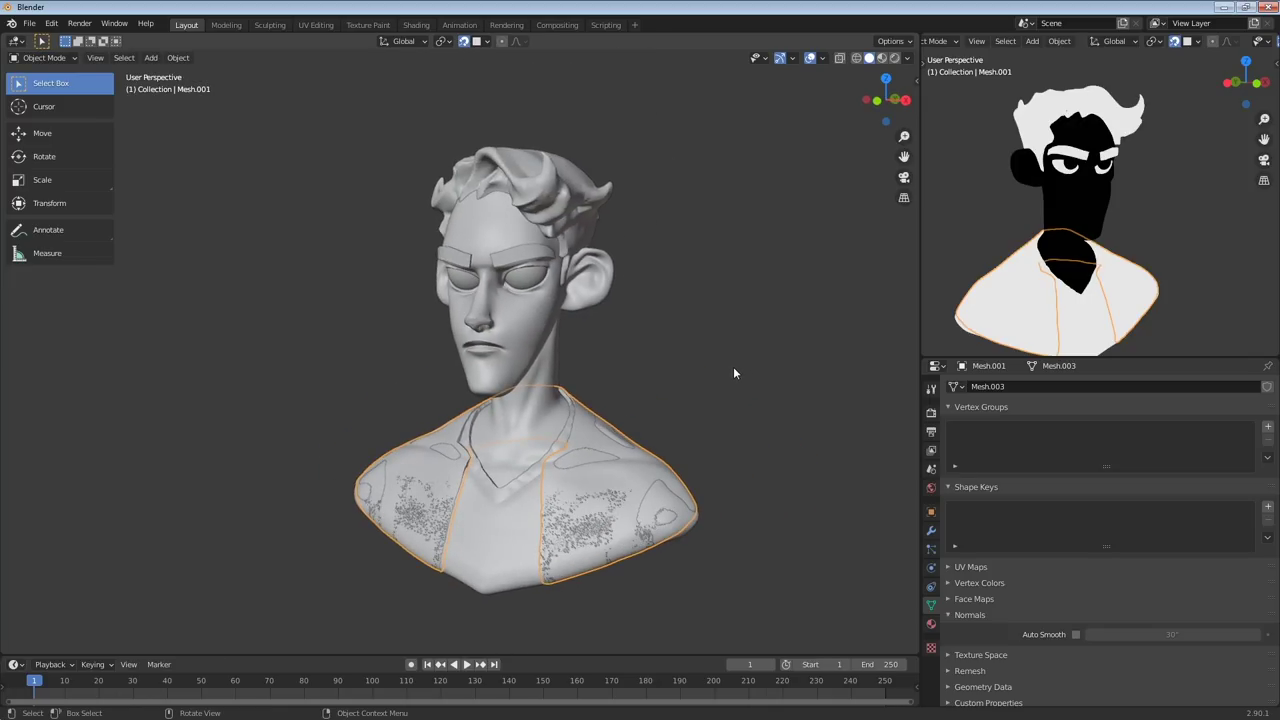
Scale the extracted jacket up slightly and stretch it along the Y axis over the shirt
{"action": "key", "text": "s"}
{"action": "left_click", "coordinate": [742, 372]}
{"action": "middle_click_drag", "start_coordinate": [742, 372], "coordinate": [640, 398]}
{"action": "key", "text": "s"}
{"action": "key", "text": "y"}
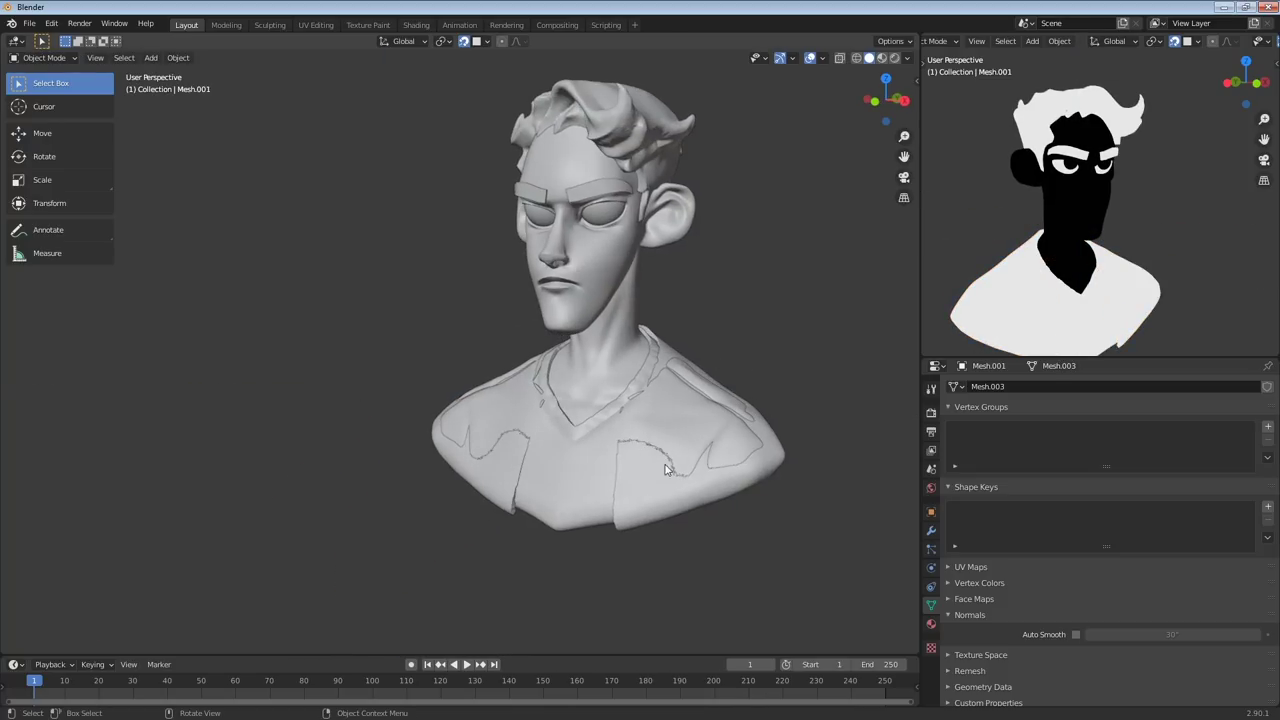
Apply all transforms to the extracted jacket
{"action": "left_click", "coordinate": [670, 462]}
{"action": "key", "text": "ctrl+a"}
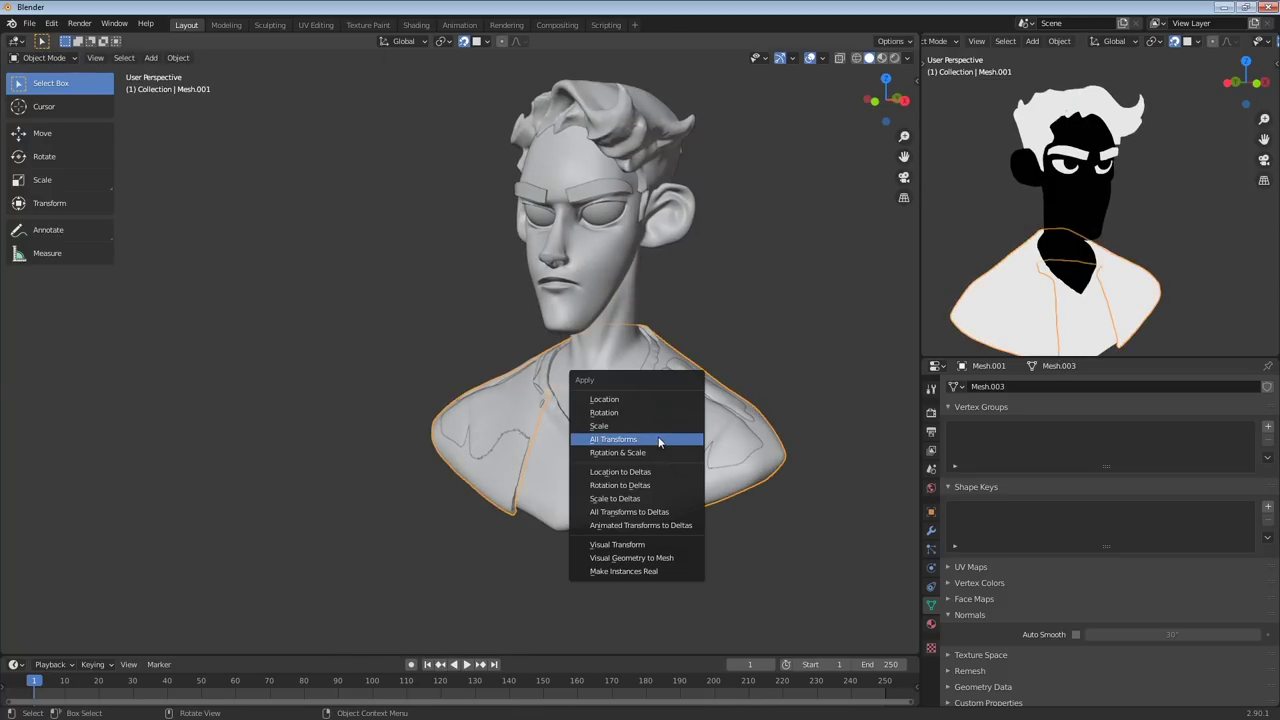
{"action": "left_click", "coordinate": [658, 439]}
In Sculpt Mode, pull the jacket outward over the shirt's chest and shoulders using Elastic Deform with a 217 px radius
{"action": "middle_click_drag", "start_coordinate": [658, 439], "coordinate": [752, 373]}
{"action": "key", "text": "ctrl+Tab"}
{"action": "left_click", "coordinate": [681, 479]}
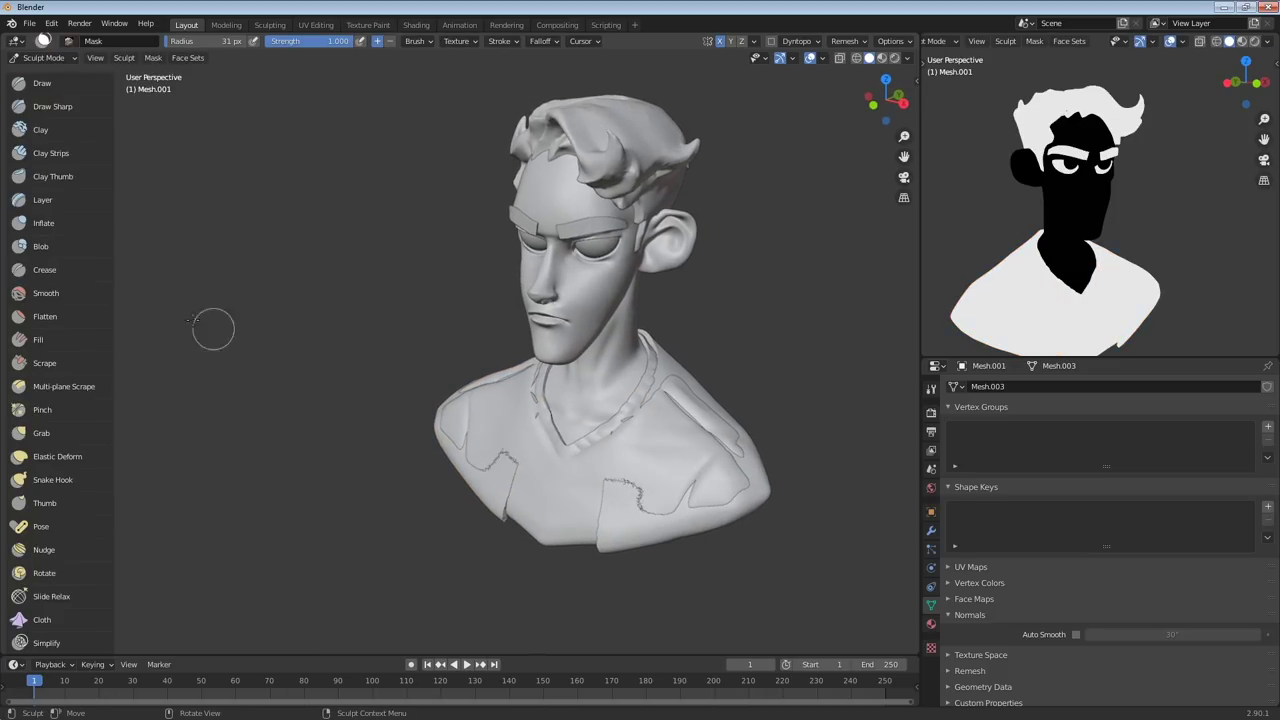
{"action": "left_click", "coordinate": [76, 434]}
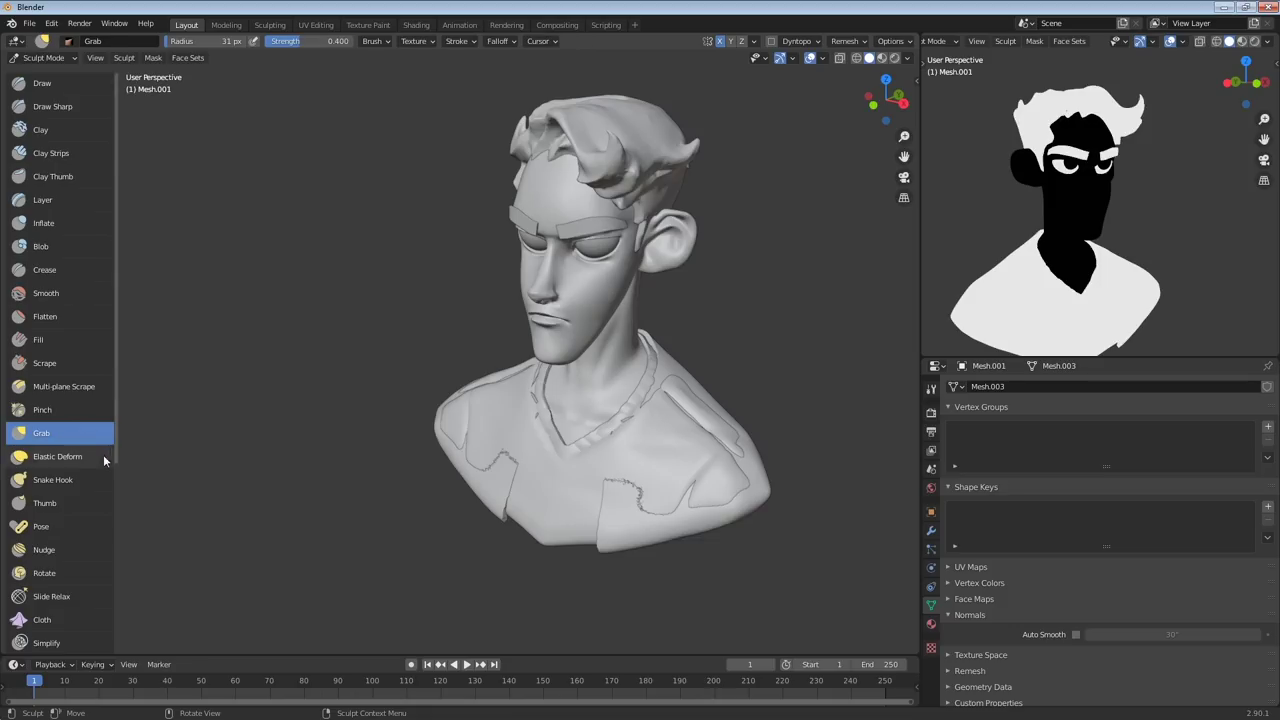
{"action": "left_click", "coordinate": [60, 457]}
{"action": "key", "text": "f"}
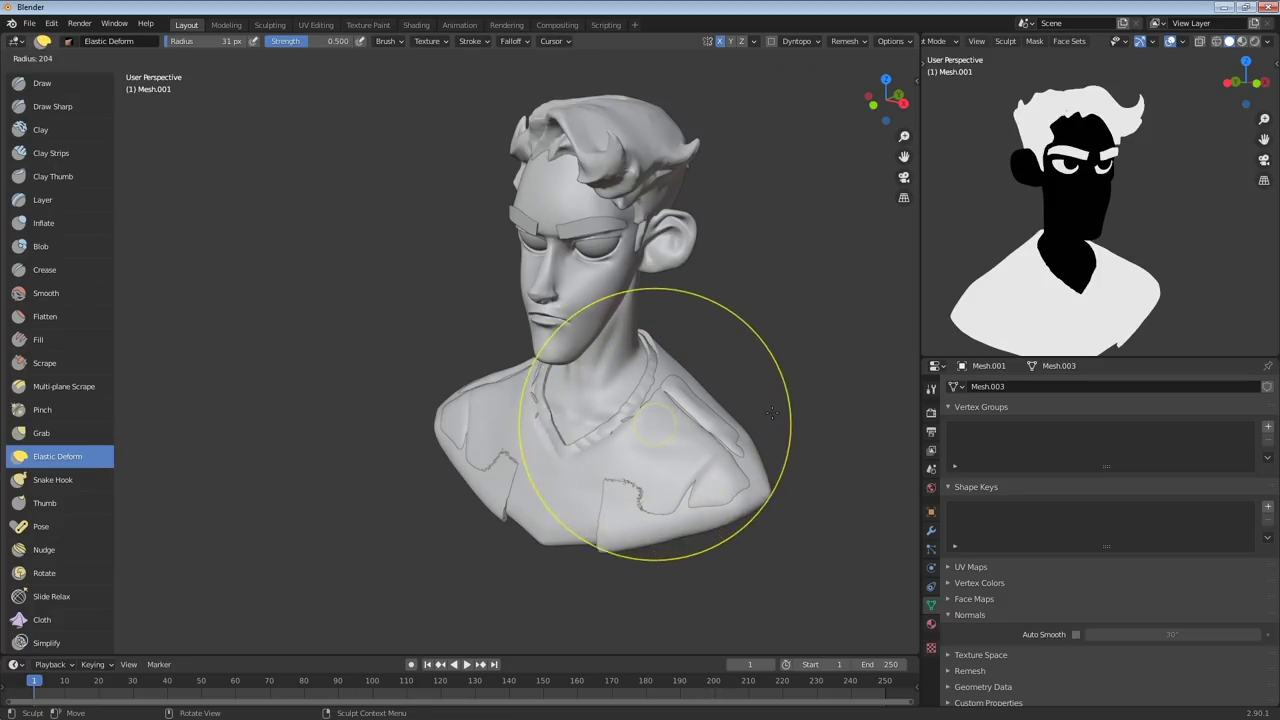
{"action": "left_click", "coordinate": [797, 405]}
{"action": "middle_click_drag", "start_coordinate": [797, 405], "coordinate": [738, 398]}
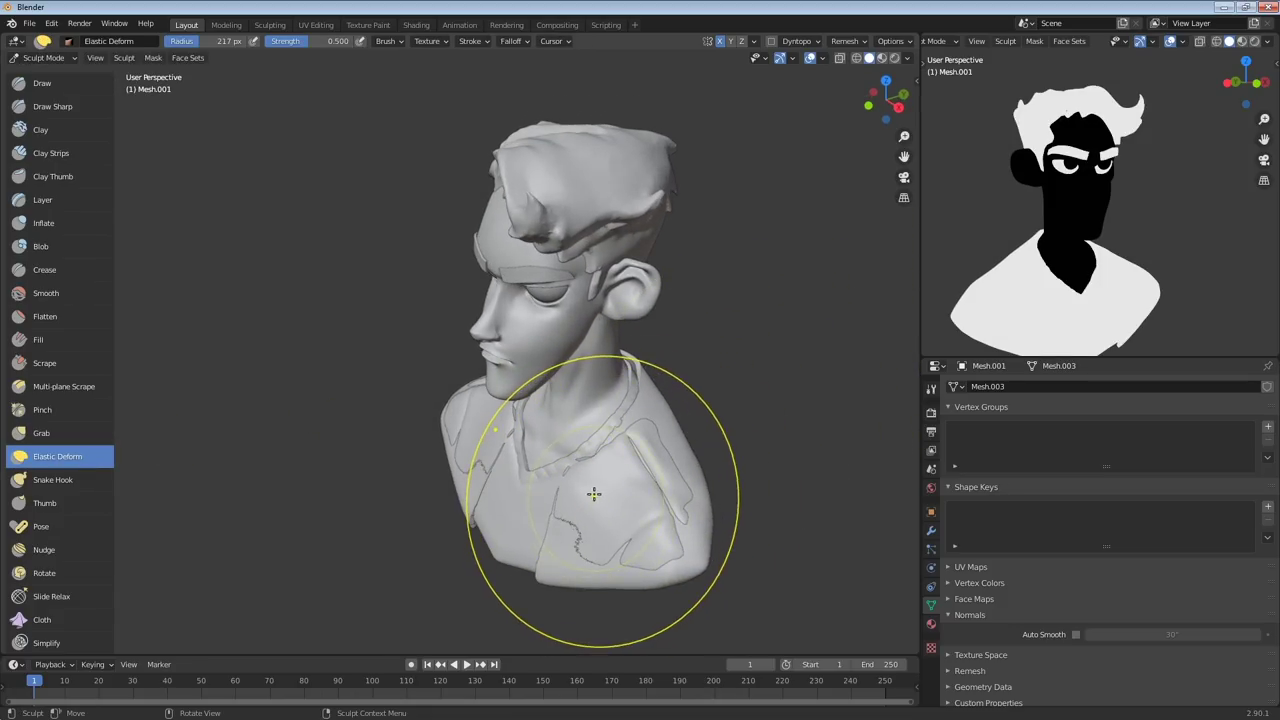
{"action": "mouse_move", "coordinate": [571, 523]}
{"action": "middle_mouse_down"}
{"action": "mouse_move", "coordinate": [763, 380]}
{"action": "mouse_move", "coordinate": [609, 480]}
{"action": "middle_mouse_up"}
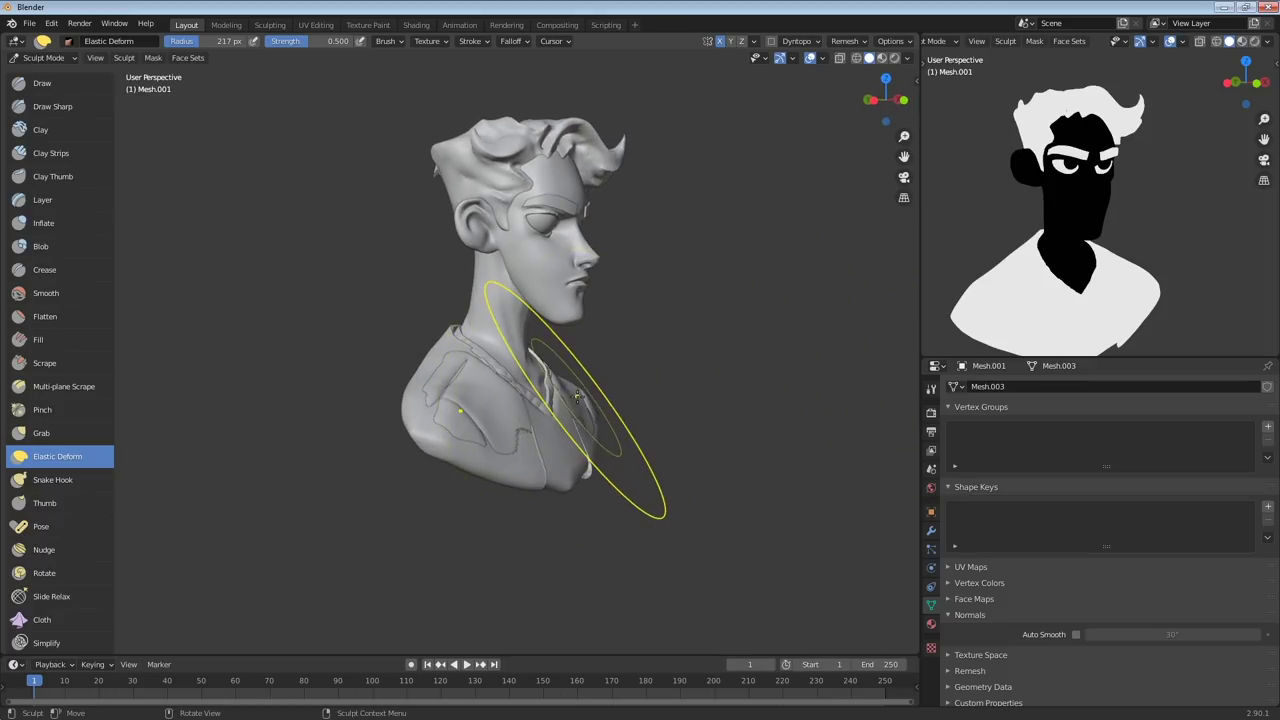
{"action": "mouse_move", "coordinate": [618, 392]}
{"action": "middle_mouse_down"}
{"action": "mouse_move", "coordinate": [642, 405]}
{"action": "mouse_move", "coordinate": [663, 370]}
{"action": "mouse_move", "coordinate": [655, 398]}
{"action": "mouse_move", "coordinate": [672, 400]}
{"action": "mouse_move", "coordinate": [628, 345]}
{"action": "middle_mouse_up"}
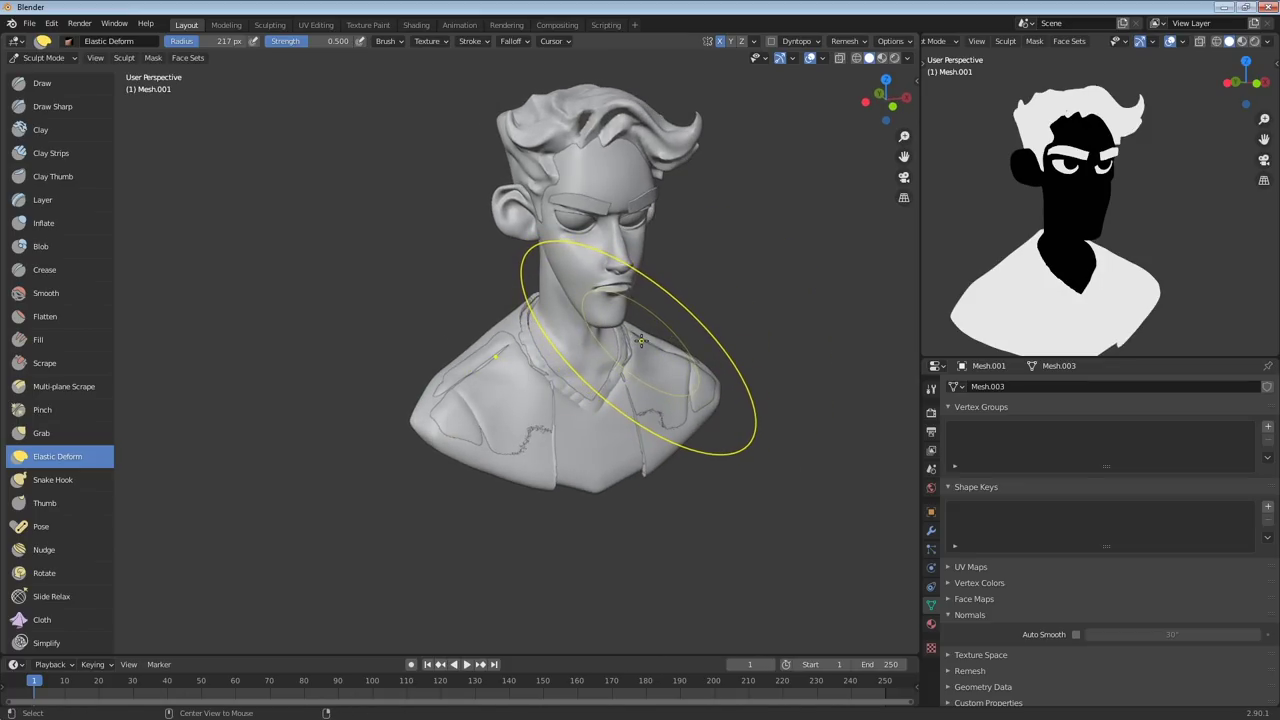
{"action": "left_click_drag", "start_coordinate": [673, 389], "coordinate": [668, 376]}
{"action": "mouse_move", "coordinate": [668, 375]}
{"action": "middle_mouse_down"}
{"action": "mouse_move", "coordinate": [612, 372]}
{"action": "mouse_move", "coordinate": [630, 366]}
{"action": "mouse_move", "coordinate": [606, 383]}
{"action": "mouse_move", "coordinate": [663, 430]}
{"action": "mouse_move", "coordinate": [694, 371]}
{"action": "mouse_move", "coordinate": [570, 437]}
{"action": "mouse_move", "coordinate": [614, 451]}
{"action": "mouse_move", "coordinate": [672, 402]}
{"action": "middle_mouse_up"}
Reshape the jacket's front opening and neckline edges using Elastic Deform with a 111 px radius
{"action": "right_click", "coordinate": [590, 410]}
{"action": "key", "text": "f"}
{"action": "left_click", "coordinate": [607, 367]}
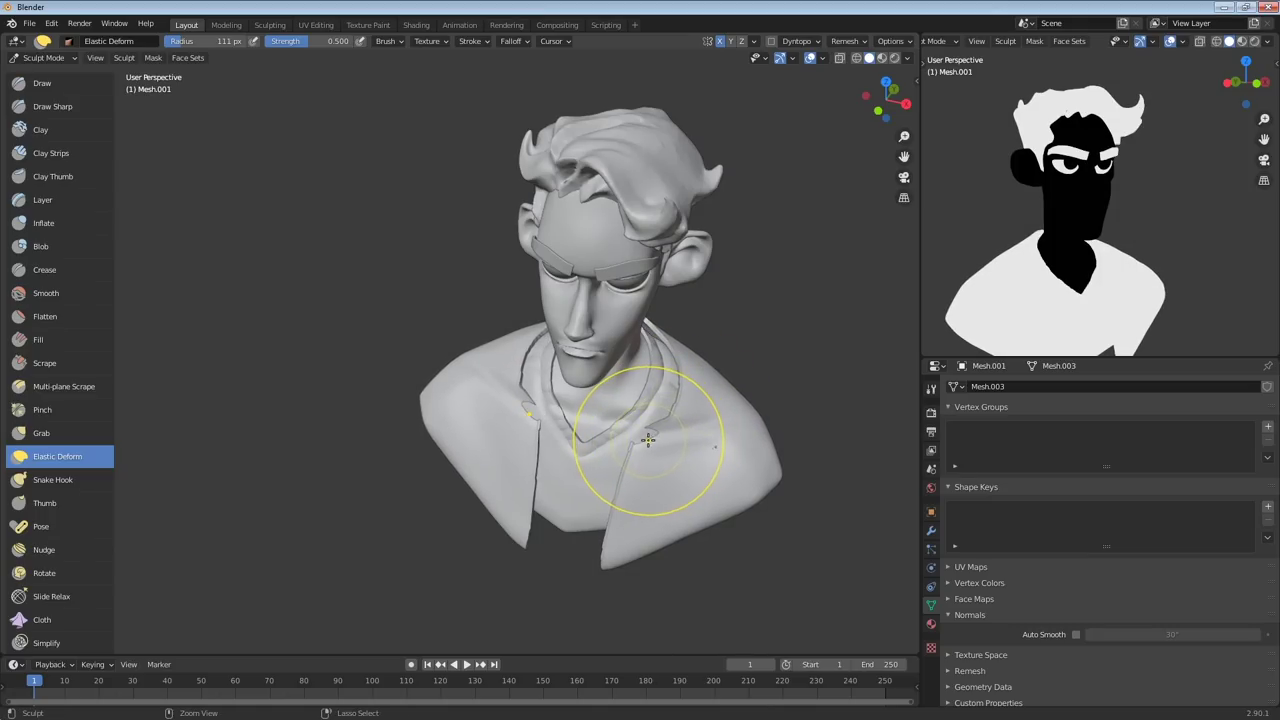
{"action": "mouse_move", "coordinate": [648, 440]}
{"action": "left_mouse_down"}
{"action": "mouse_move", "coordinate": [664, 443]}
{"action": "mouse_move", "coordinate": [642, 446]}
{"action": "left_mouse_up"}
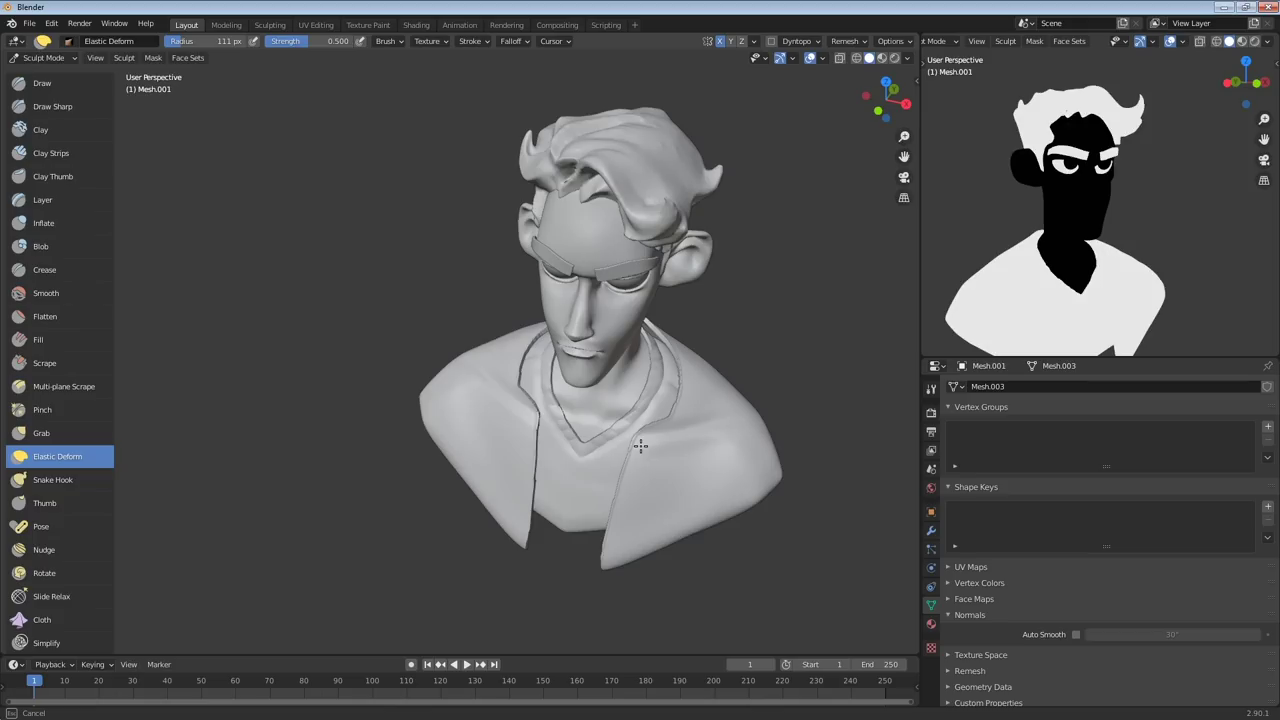
{"action": "mouse_move", "coordinate": [641, 446]}
{"action": "middle_mouse_down"}
{"action": "mouse_move", "coordinate": [650, 430]}
{"action": "mouse_move", "coordinate": [631, 397]}
{"action": "middle_mouse_up"}
{"action": "left_click_drag", "start_coordinate": [631, 398], "coordinate": [625, 413]}
{"action": "middle_click_drag", "start_coordinate": [625, 413], "coordinate": [645, 432]}
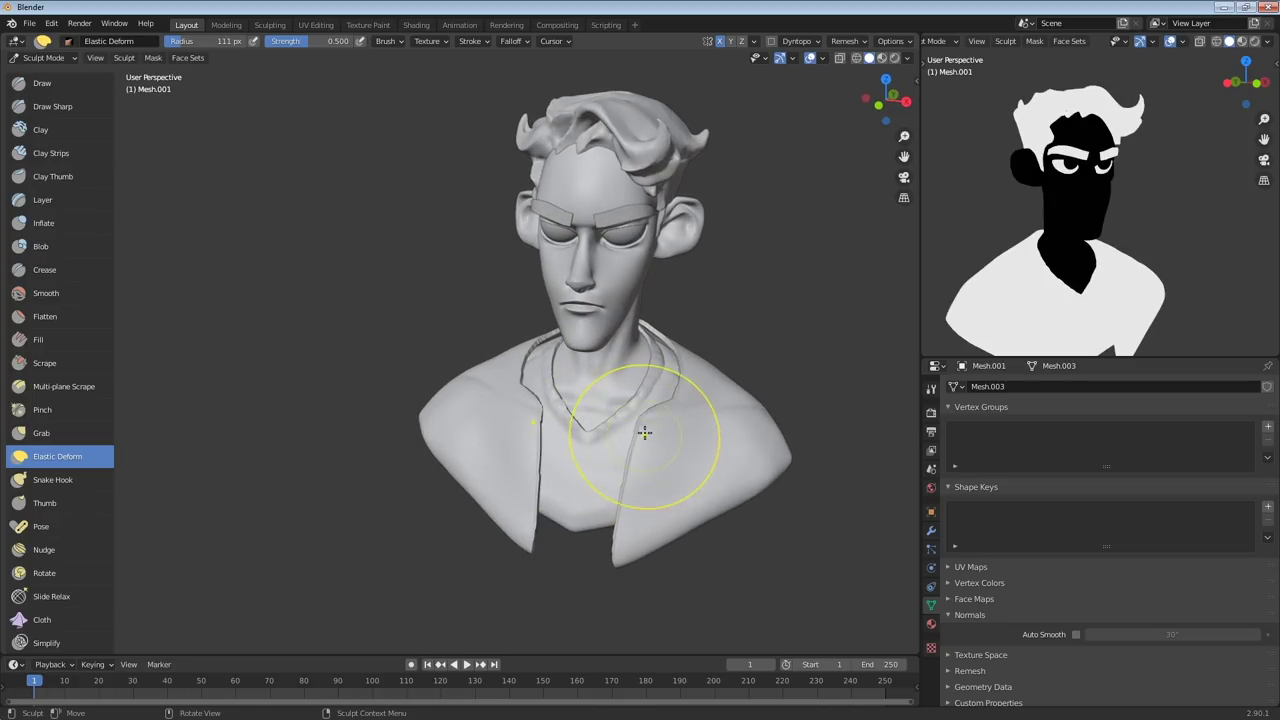
Smooth the jacket's neckline edge and adjust its fit around the neck and shoulder with Elastic Deform
{"action": "left_click_drag", "start_coordinate": [643, 432], "coordinate": [674, 373], "text": "shift"}
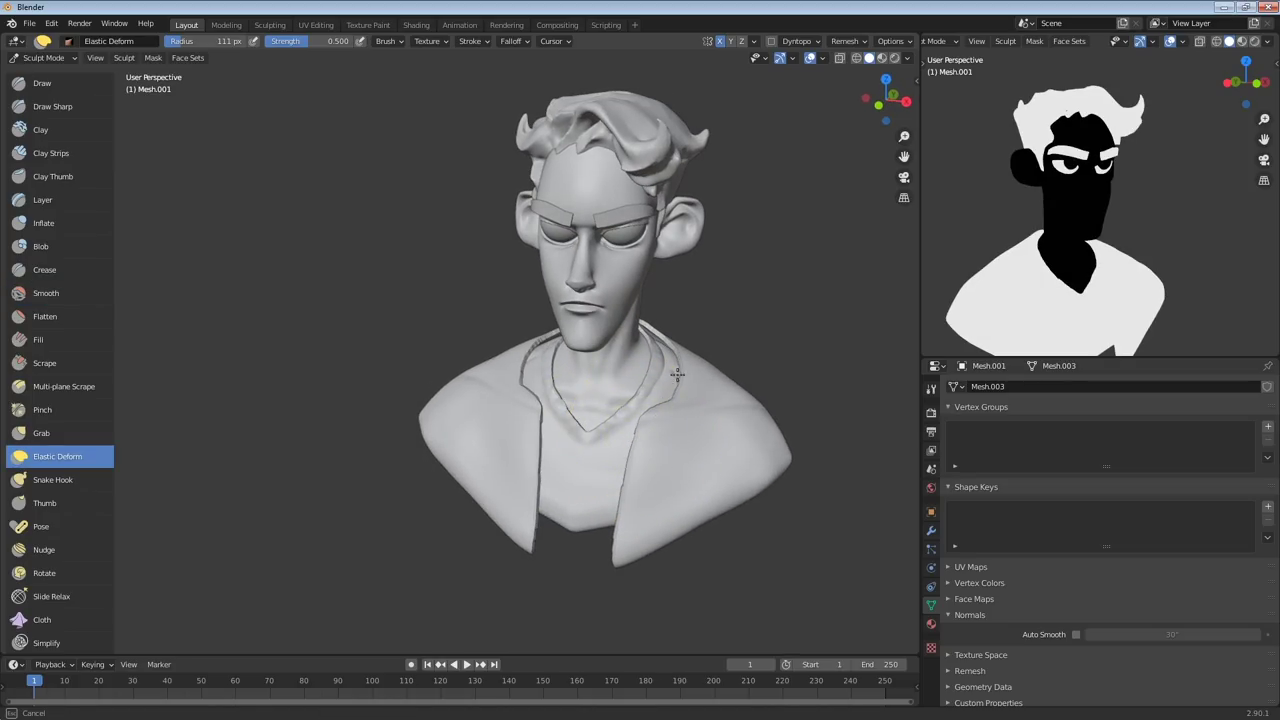
{"action": "middle_click_drag", "start_coordinate": [700, 353], "coordinate": [651, 386]}
{"action": "left_click_drag", "start_coordinate": [628, 412], "coordinate": [627, 415]}
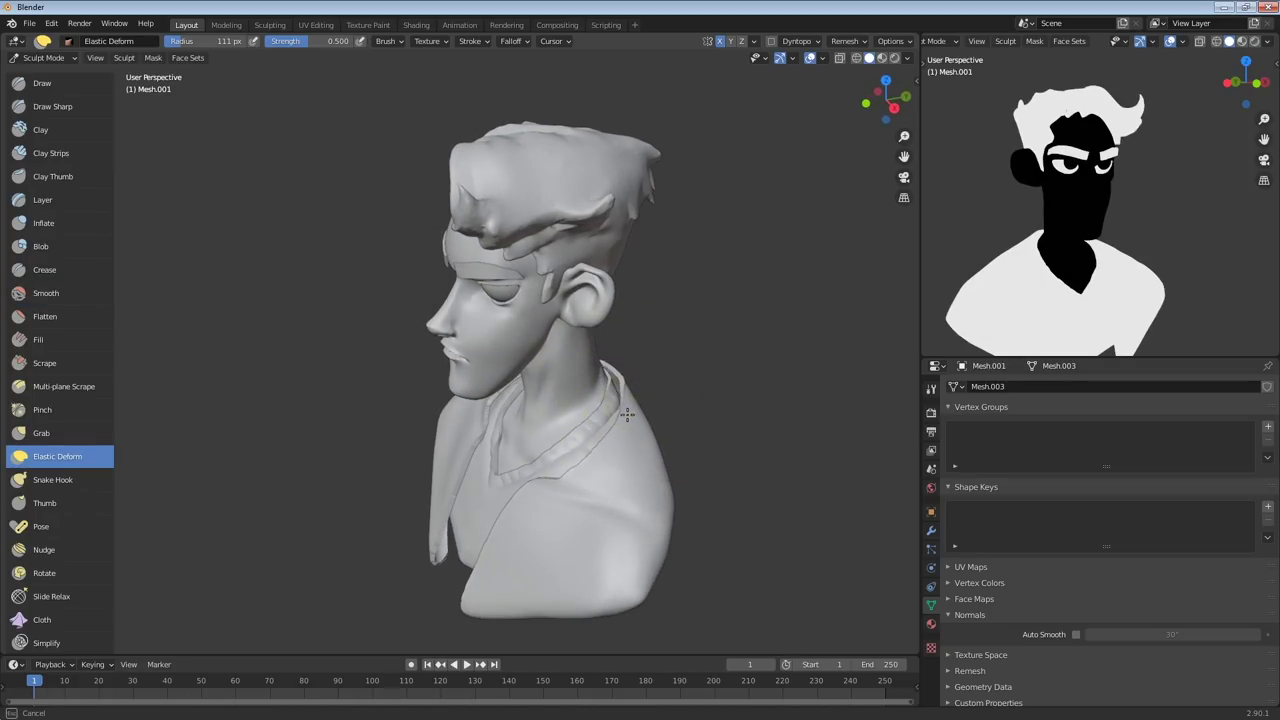
{"action": "middle_click_drag", "start_coordinate": [639, 403], "coordinate": [580, 360]}
{"action": "left_click_drag", "start_coordinate": [566, 411], "coordinate": [558, 418]}
{"action": "mouse_move", "coordinate": [567, 419]}
{"action": "middle_mouse_down"}
{"action": "mouse_move", "coordinate": [673, 404]}
{"action": "mouse_move", "coordinate": [729, 300]}
{"action": "middle_mouse_up"}
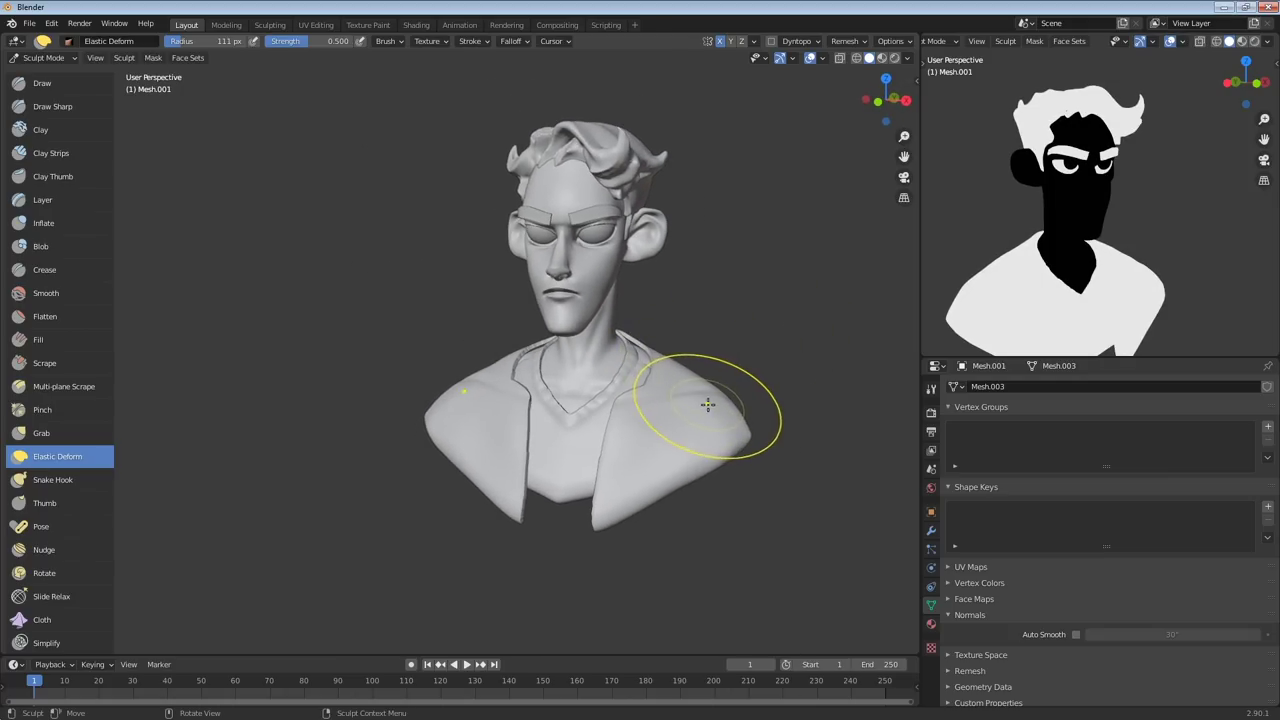
In Object Mode, add a UV sphere, move it along Y behind the neck, and lower it about 0.45 m
{"action": "middle_click_drag", "start_coordinate": [700, 400], "coordinate": [552, 280]}
{"action": "left_click", "coordinate": [552, 350]}
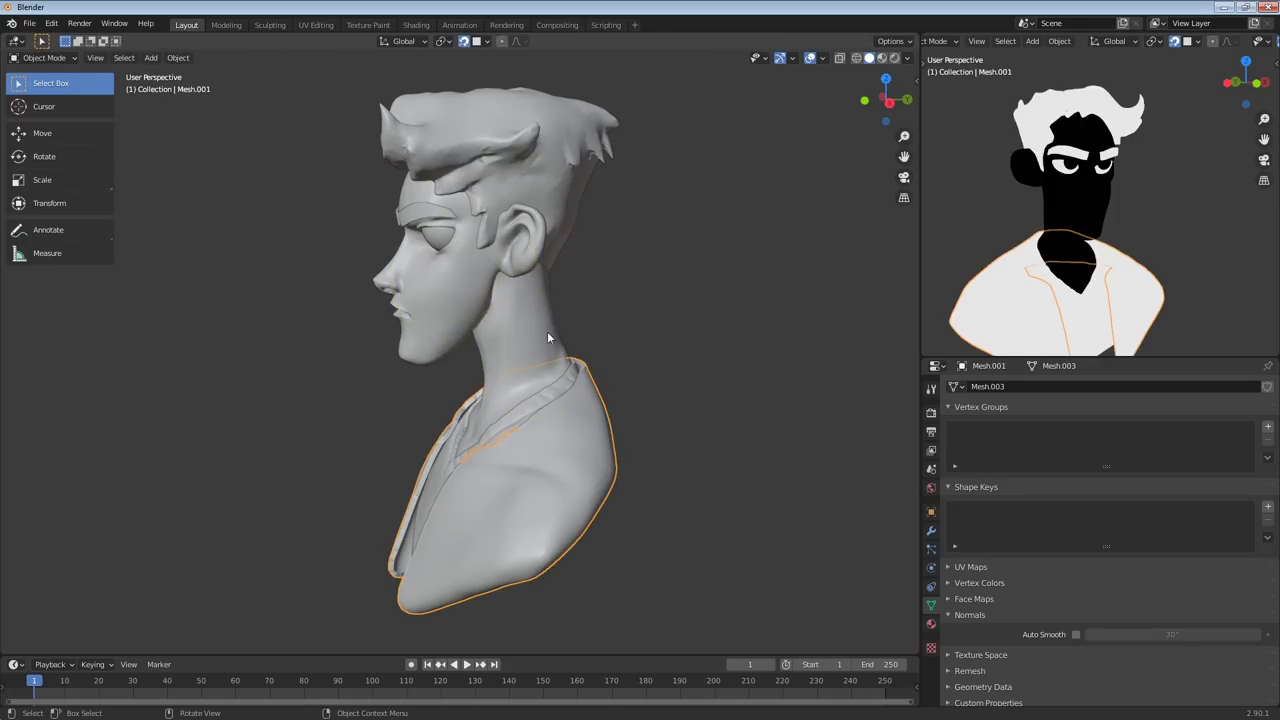
{"action": "middle_click_drag", "start_coordinate": [547, 331], "coordinate": [646, 362]}
{"action": "left_click", "coordinate": [679, 349]}
{"action": "key", "text": "shift+a"}
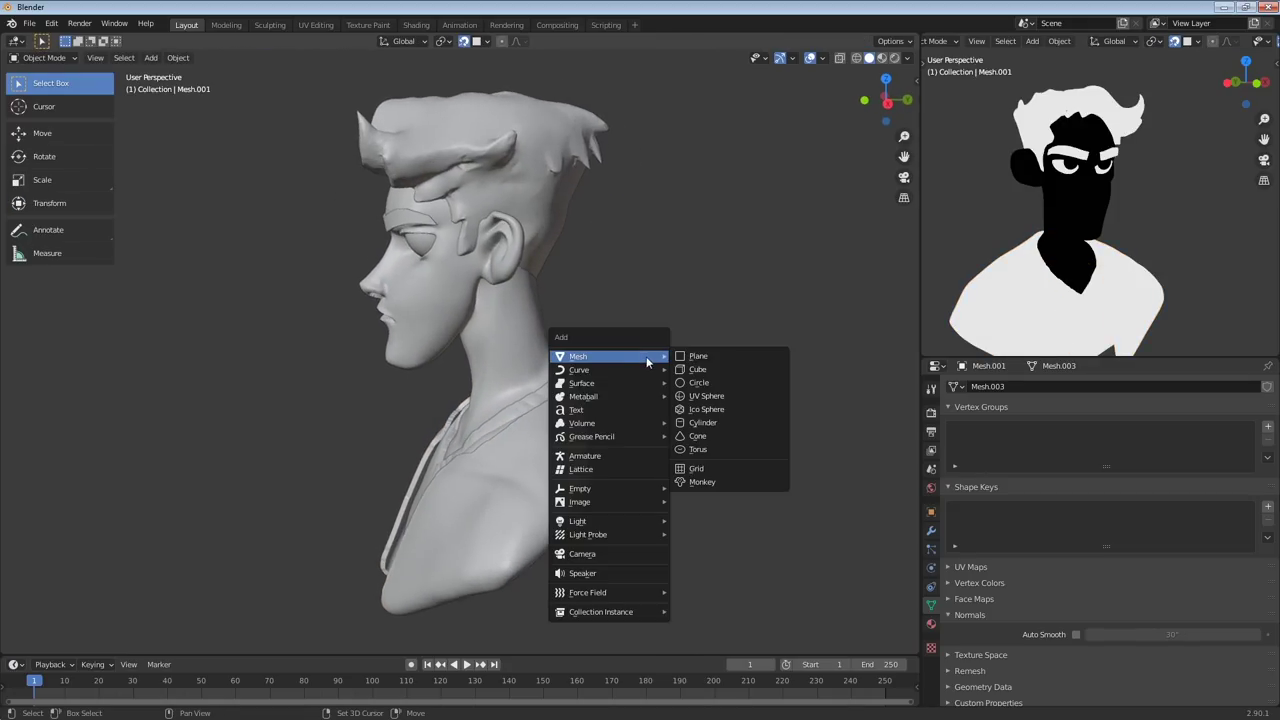
{"action": "left_click", "coordinate": [724, 398]}
{"action": "middle_click_drag", "start_coordinate": [724, 398], "coordinate": [666, 406]}
{"action": "key", "text": "g"}
{"action": "key", "text": "y"}
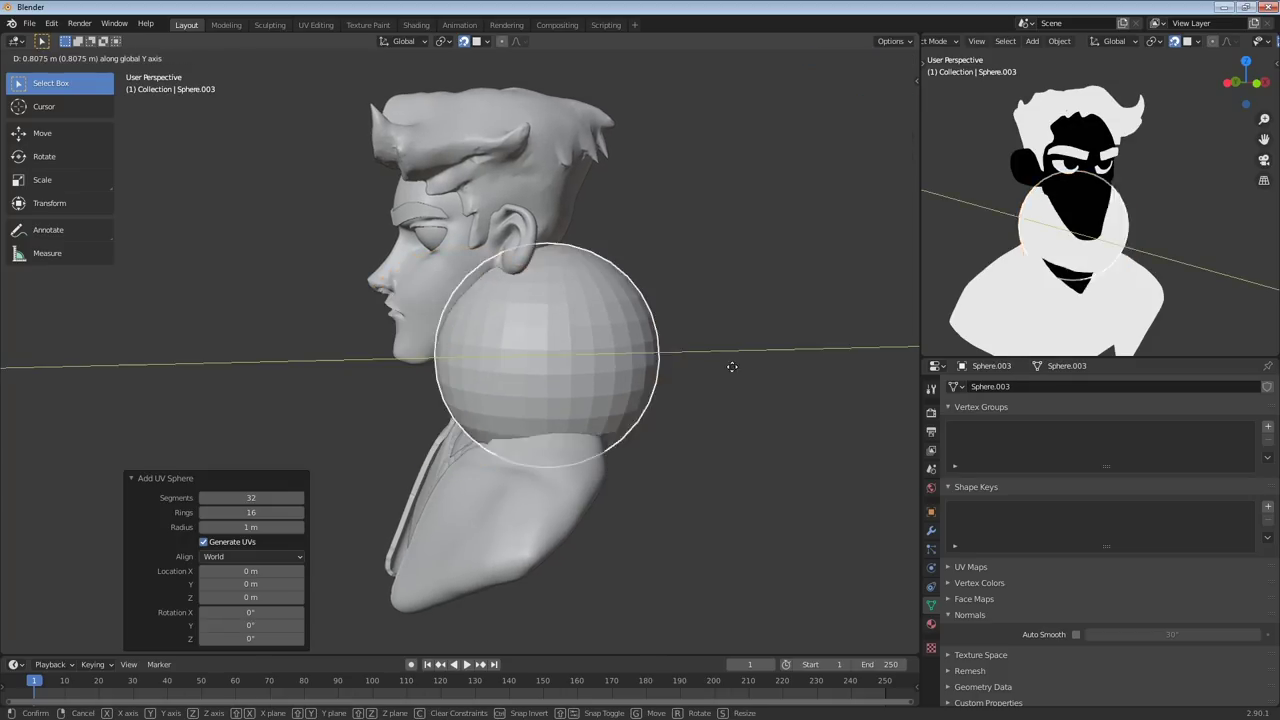
{"action": "left_click", "coordinate": [818, 363]}
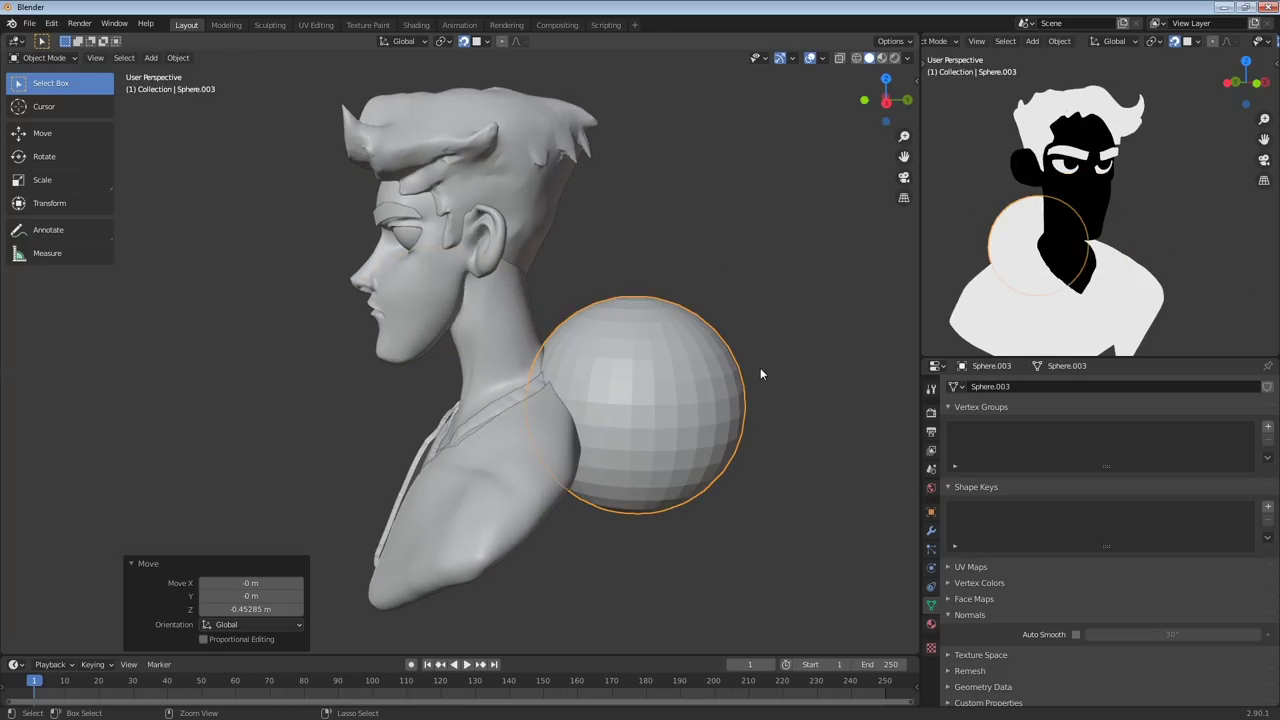
Switch the sphere to Sculpt Mode and pull it toward the back of the neck with Elastic Deform
{"action": "key", "text": "ctrl+Tab"}
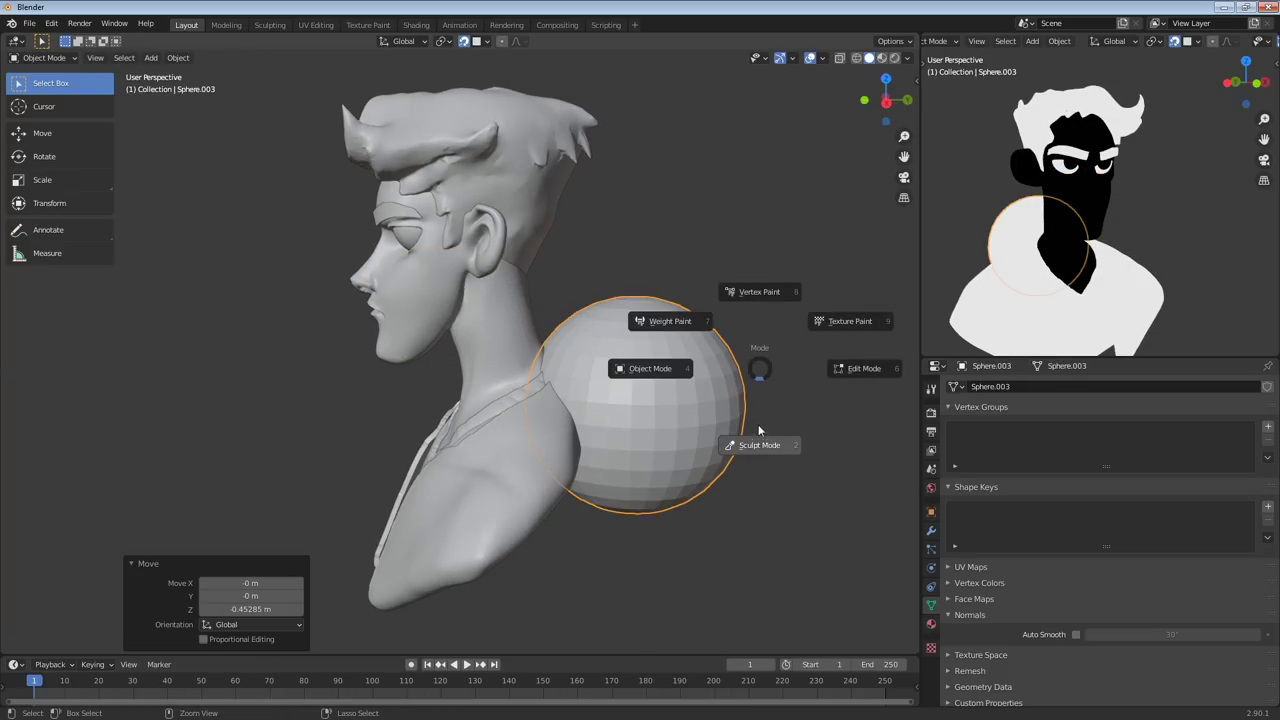
{"action": "left_click", "coordinate": [758, 390]}
{"action": "middle_click_drag", "start_coordinate": [758, 390], "coordinate": [646, 396]}
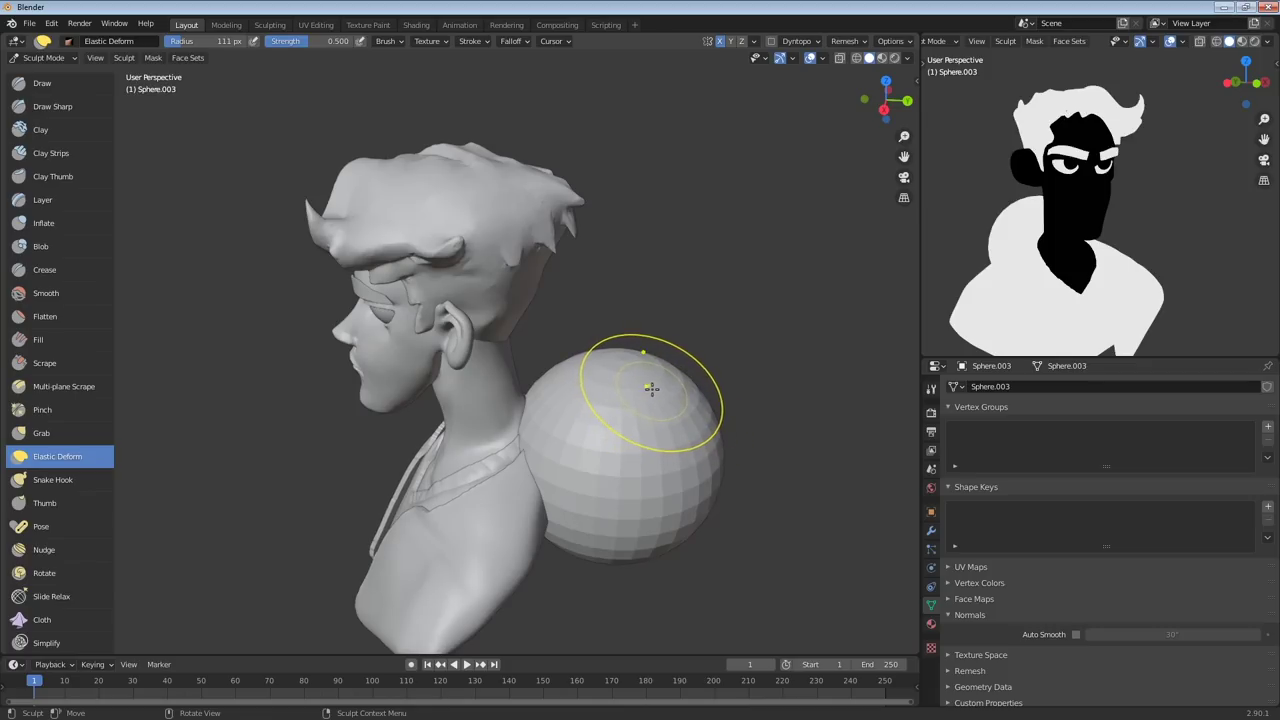
{"action": "key", "text": "f"}
{"action": "left_click", "coordinate": [608, 394]}
{"action": "middle_click_drag", "start_coordinate": [674, 459], "coordinate": [672, 422]}
{"action": "mouse_move", "coordinate": [668, 436]}
{"action": "left_mouse_down"}
{"action": "mouse_move", "coordinate": [668, 352]}
{"action": "mouse_move", "coordinate": [550, 430]}
{"action": "mouse_move", "coordinate": [552, 380]}
{"action": "left_mouse_up"}
Hollow the top of the sphere into a draped hood shape using Elastic Deform with a 127 px radius
{"action": "middle_click_drag", "start_coordinate": [550, 369], "coordinate": [571, 486]}
{"action": "key", "text": "f"}
{"action": "left_click", "coordinate": [538, 444]}
{"action": "middle_click_drag", "start_coordinate": [538, 444], "coordinate": [543, 388]}
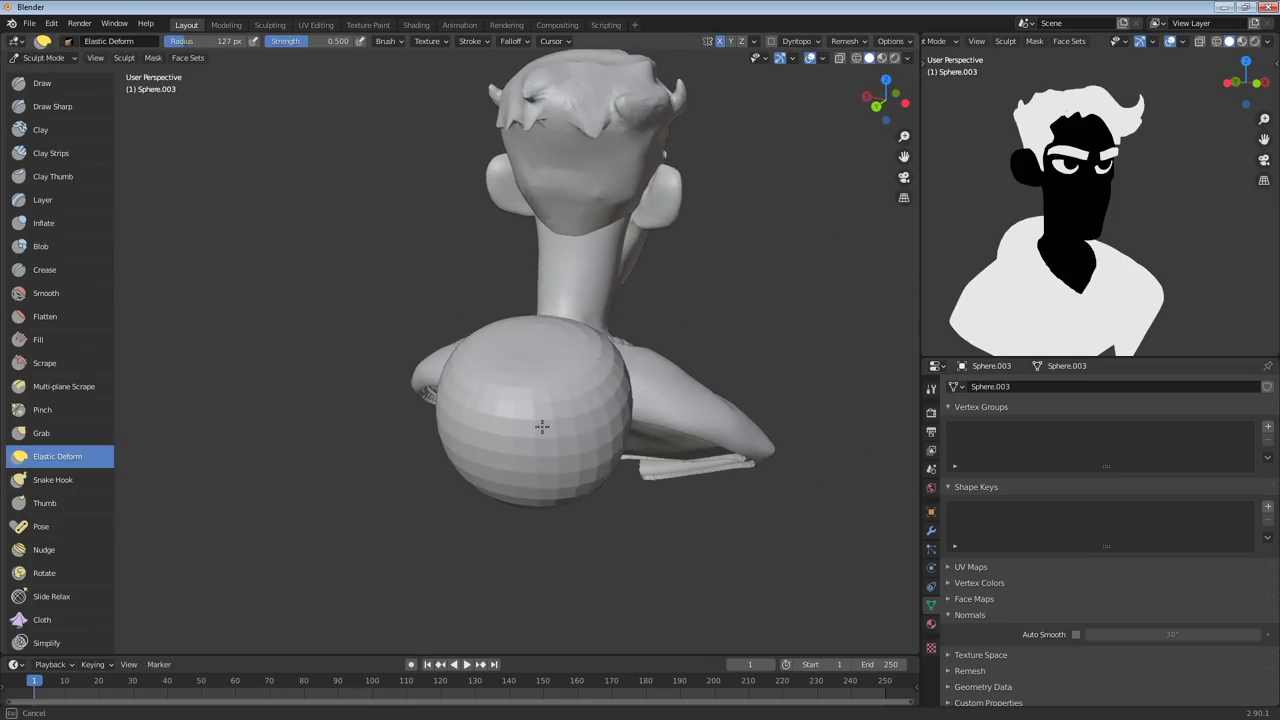
{"action": "left_click_drag", "start_coordinate": [540, 426], "coordinate": [520, 478]}
{"action": "left_click_drag", "start_coordinate": [598, 392], "coordinate": [553, 342]}
{"action": "mouse_move", "coordinate": [552, 342]}
{"action": "middle_mouse_down"}
{"action": "mouse_move", "coordinate": [415, 340]}
{"action": "mouse_move", "coordinate": [357, 405]}
{"action": "mouse_move", "coordinate": [471, 320]}
{"action": "mouse_move", "coordinate": [357, 314]}
{"action": "mouse_move", "coordinate": [640, 371]}
{"action": "mouse_move", "coordinate": [509, 277]}
{"action": "middle_mouse_up"}
{"action": "mouse_move", "coordinate": [529, 229]}
{"action": "middle_mouse_down"}
{"action": "mouse_move", "coordinate": [466, 314]}
{"action": "mouse_move", "coordinate": [496, 315]}
{"action": "middle_mouse_up"}
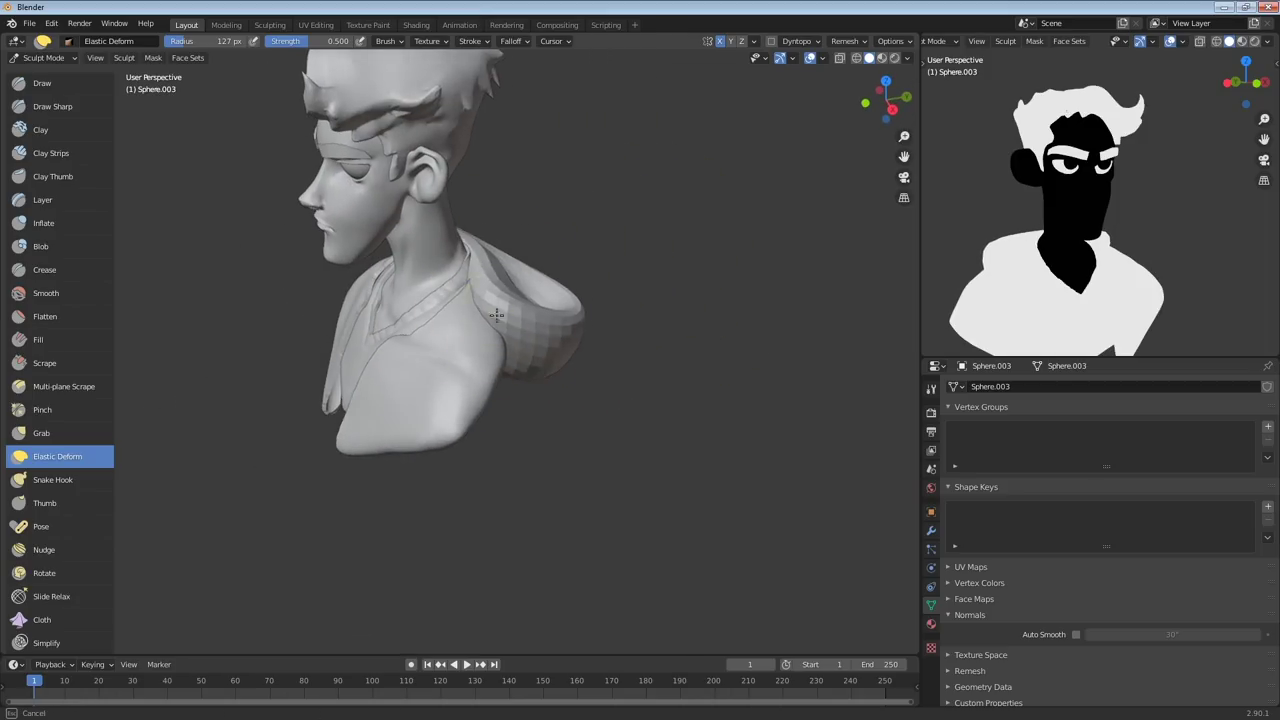
{"action": "mouse_move", "coordinate": [528, 240]}
{"action": "middle_mouse_down"}
{"action": "mouse_move", "coordinate": [406, 300]}
{"action": "mouse_move", "coordinate": [357, 263]}
{"action": "mouse_move", "coordinate": [632, 372]}
{"action": "mouse_move", "coordinate": [618, 421]}
{"action": "middle_mouse_up"}
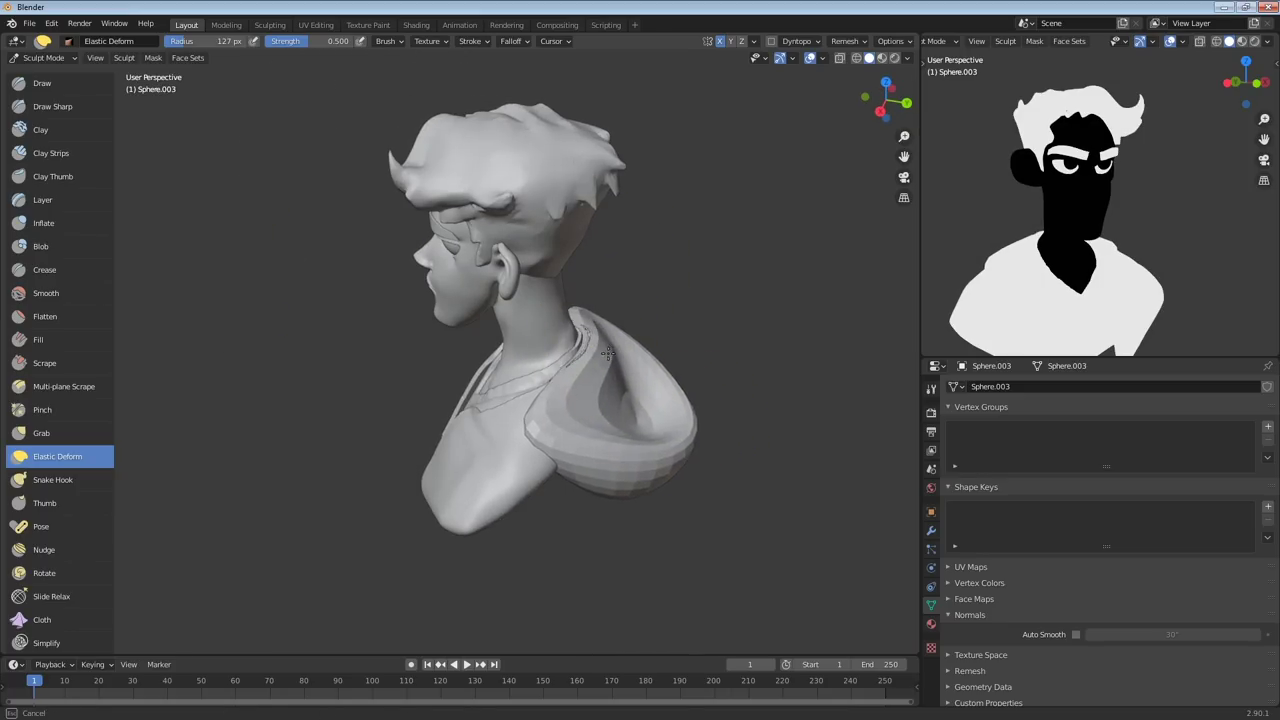
Enlarge the Elastic Deform brush and push the hood's body closer to the jacket's back
{"action": "middle_click_drag", "start_coordinate": [608, 353], "coordinate": [634, 300]}
{"action": "key", "text": "f"}
{"action": "left_click", "coordinate": [790, 437]}
{"action": "left_click_drag", "start_coordinate": [642, 444], "coordinate": [618, 420]}
Stretch the hood's sides forward over the shoulders using Elastic Deform with a 122 px radius
{"action": "mouse_move", "coordinate": [616, 420]}
{"action": "middle_mouse_down"}
{"action": "mouse_move", "coordinate": [615, 499]}
{"action": "mouse_move", "coordinate": [592, 440]}
{"action": "mouse_move", "coordinate": [567, 447]}
{"action": "middle_mouse_up"}
{"action": "key", "text": "f"}
{"action": "left_click", "coordinate": [594, 443]}
{"action": "left_click_drag", "start_coordinate": [375, 498], "coordinate": [380, 485]}
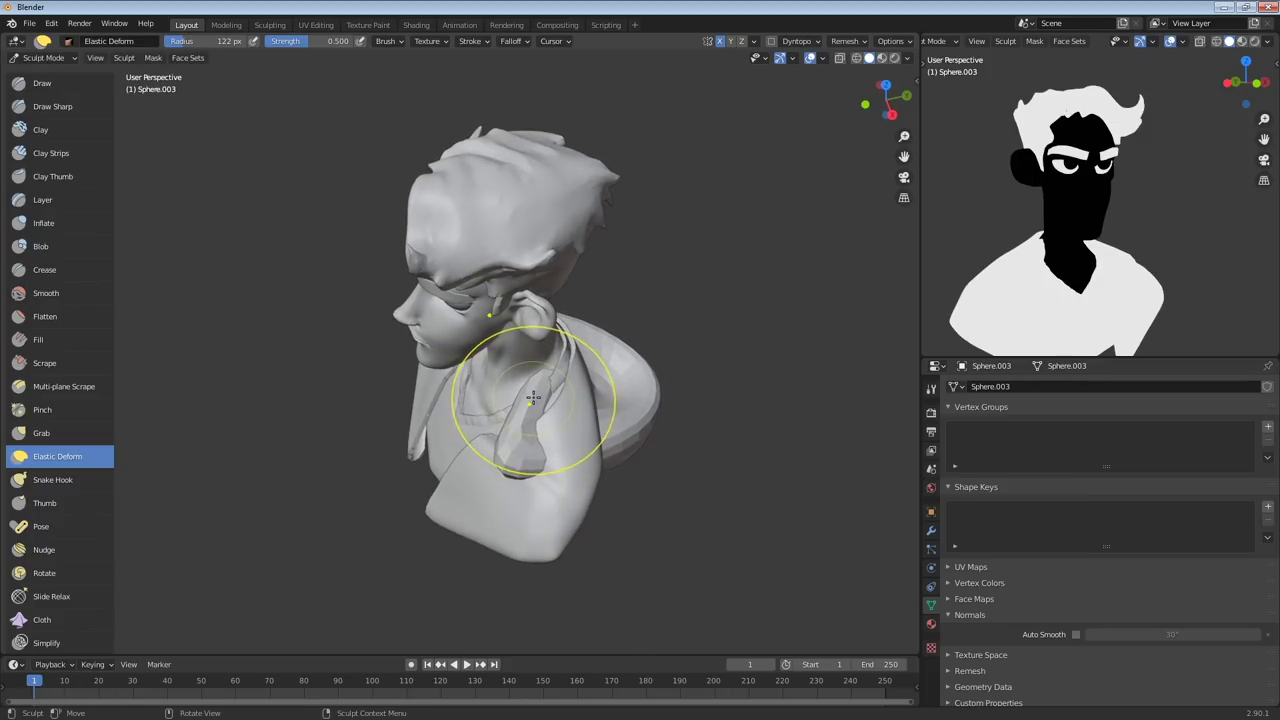
{"action": "left_click_drag", "start_coordinate": [659, 414], "coordinate": [576, 395]}
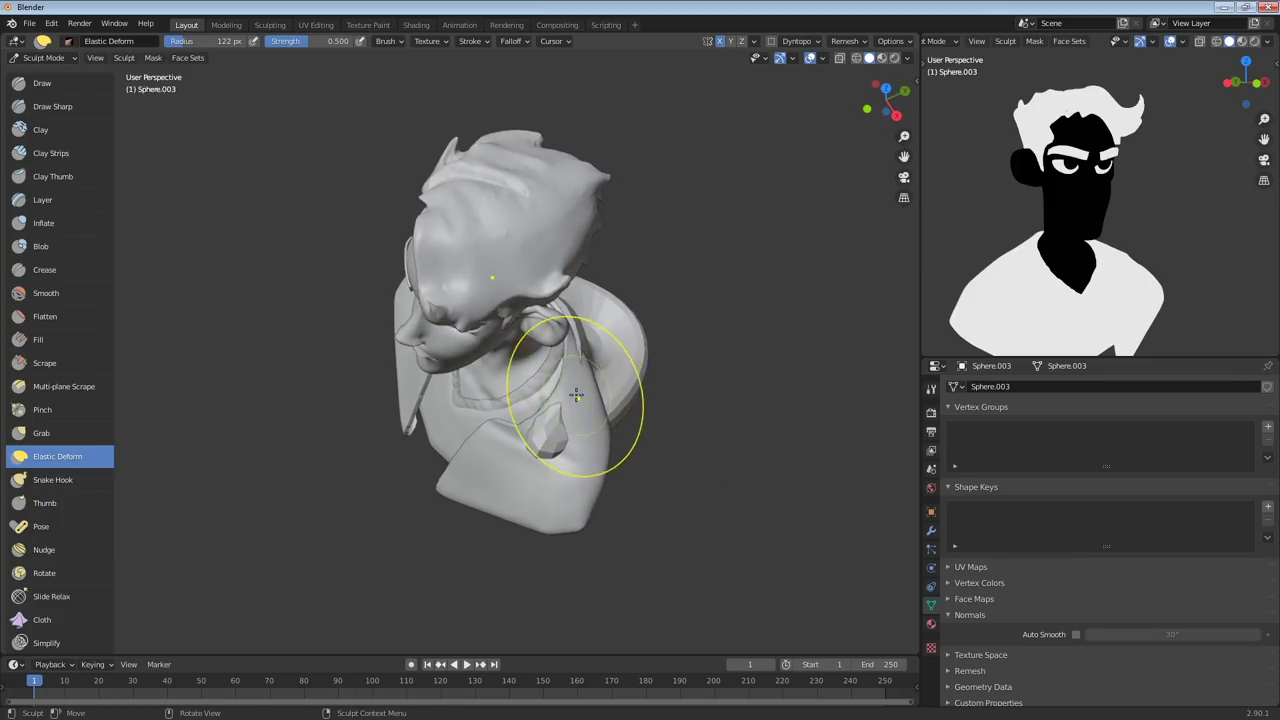
{"action": "middle_click_drag", "start_coordinate": [630, 388], "coordinate": [630, 433]}
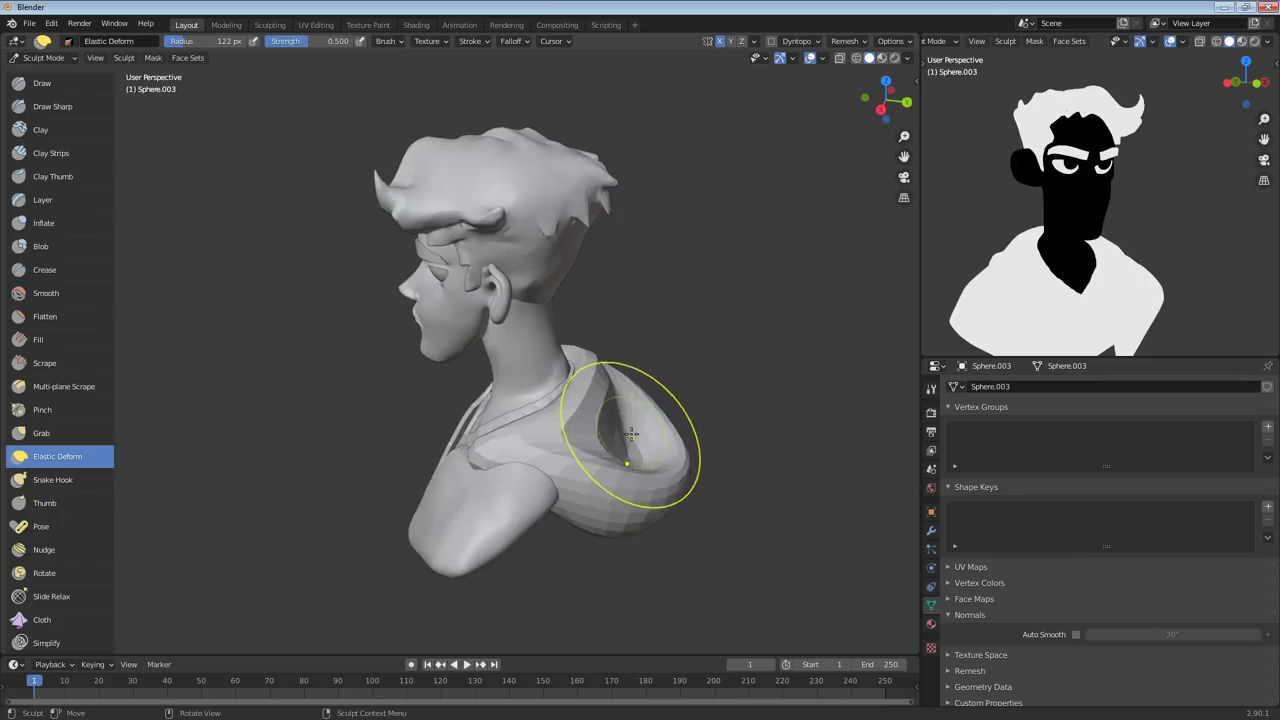
Shape the hood's front ends to wrap around the neck and rest on the jacket's collar
{"action": "left_click_drag", "start_coordinate": [547, 476], "coordinate": [570, 438]}
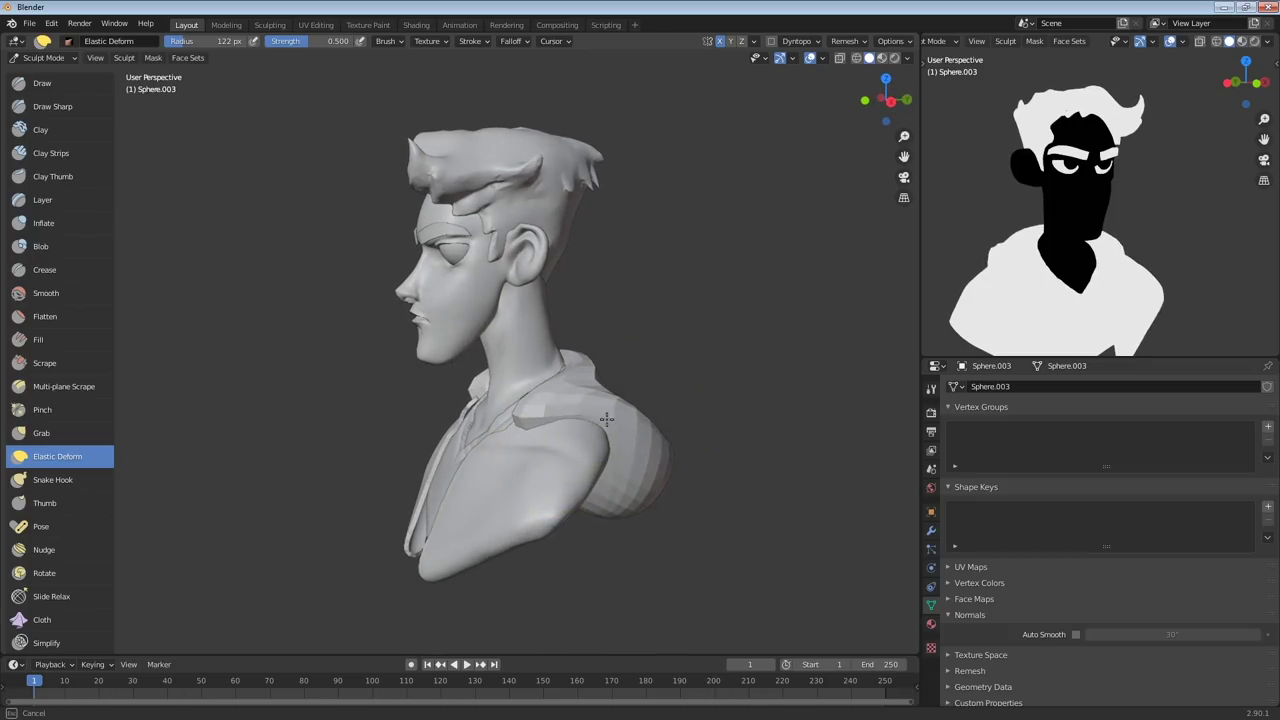
{"action": "left_click_drag", "start_coordinate": [483, 455], "coordinate": [478, 462]}
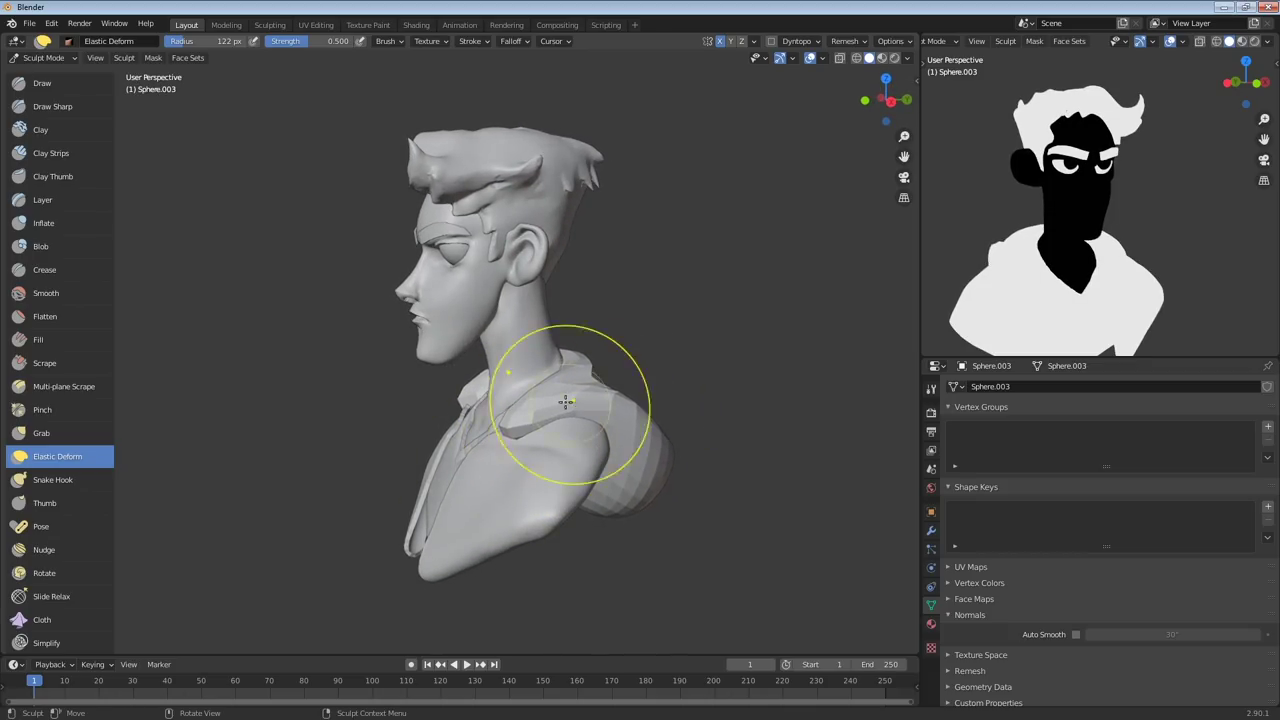
{"action": "mouse_move", "coordinate": [505, 447]}
{"action": "middle_mouse_down"}
{"action": "mouse_move", "coordinate": [614, 386]}
{"action": "mouse_move", "coordinate": [355, 322]}
{"action": "mouse_move", "coordinate": [300, 429]}
{"action": "middle_mouse_up"}
{"action": "middle_click_drag", "start_coordinate": [290, 382], "coordinate": [326, 468]}
{"action": "left_click_drag", "start_coordinate": [322, 363], "coordinate": [308, 358]}
{"action": "mouse_move", "coordinate": [309, 357]}
{"action": "middle_mouse_down"}
{"action": "mouse_move", "coordinate": [466, 331]}
{"action": "mouse_move", "coordinate": [515, 350]}
{"action": "mouse_move", "coordinate": [640, 250]}
{"action": "middle_mouse_up"}
Voxel-remesh the hood to give it even geometry
{"action": "left_click", "coordinate": [845, 41]}
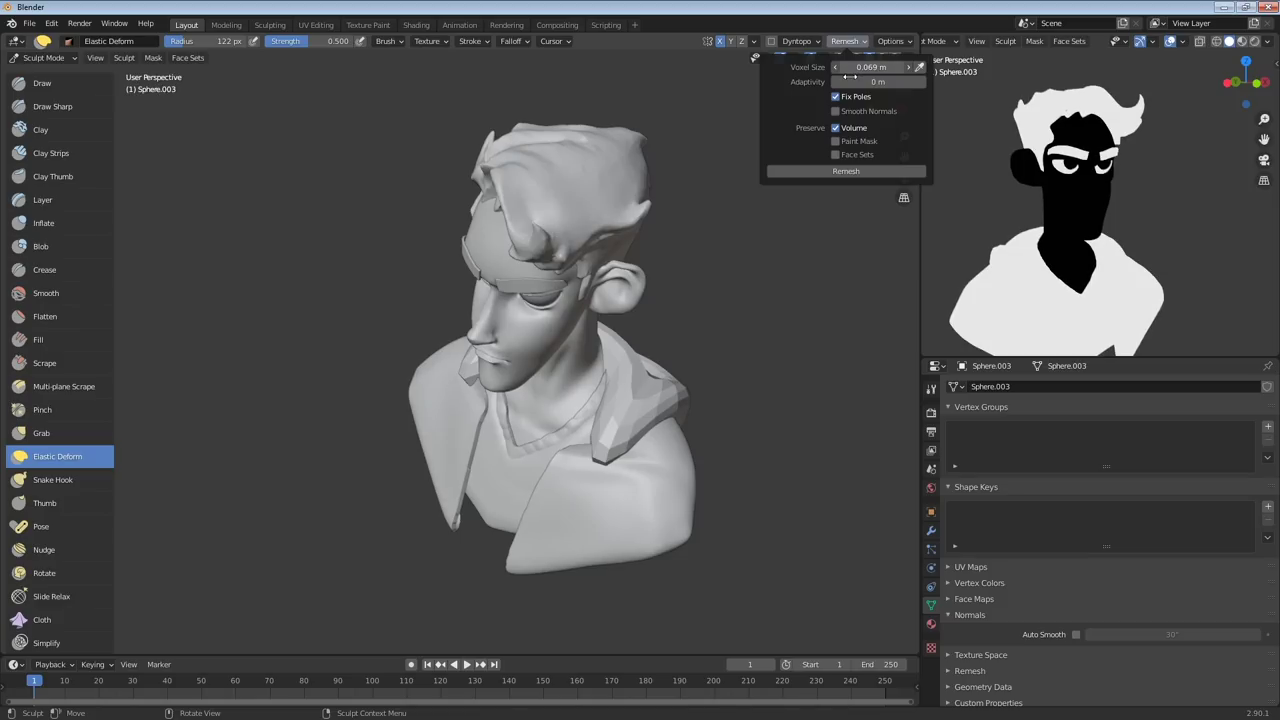
{"action": "left_click", "coordinate": [846, 171]}
{"action": "mouse_move", "coordinate": [686, 329]}
{"action": "middle_mouse_down"}
{"action": "mouse_move", "coordinate": [558, 408]}
{"action": "mouse_move", "coordinate": [588, 468]}
{"action": "mouse_move", "coordinate": [600, 414]}
{"action": "mouse_move", "coordinate": [580, 431]}
{"action": "mouse_move", "coordinate": [611, 403]}
{"action": "mouse_move", "coordinate": [575, 430]}
{"action": "mouse_move", "coordinate": [549, 510]}
{"action": "mouse_move", "coordinate": [257, 257]}
{"action": "middle_mouse_up"}
Carve folds into the hood's hollow using Draw Sharp with a 77 px radius
{"action": "left_click", "coordinate": [53, 106]}
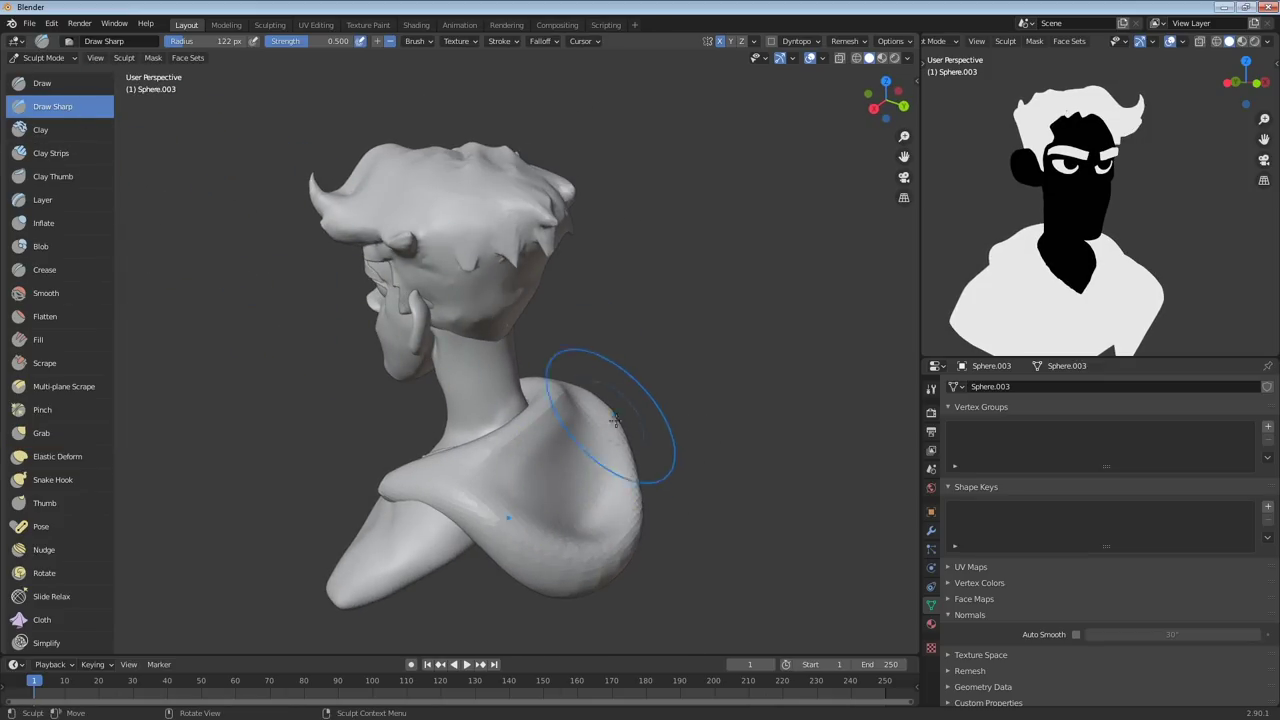
{"action": "mouse_move", "coordinate": [606, 406]}
{"action": "middle_mouse_down"}
{"action": "mouse_move", "coordinate": [573, 474]}
{"action": "mouse_move", "coordinate": [434, 509]}
{"action": "middle_mouse_up"}
{"action": "key", "text": "f"}
{"action": "left_click", "coordinate": [543, 486]}
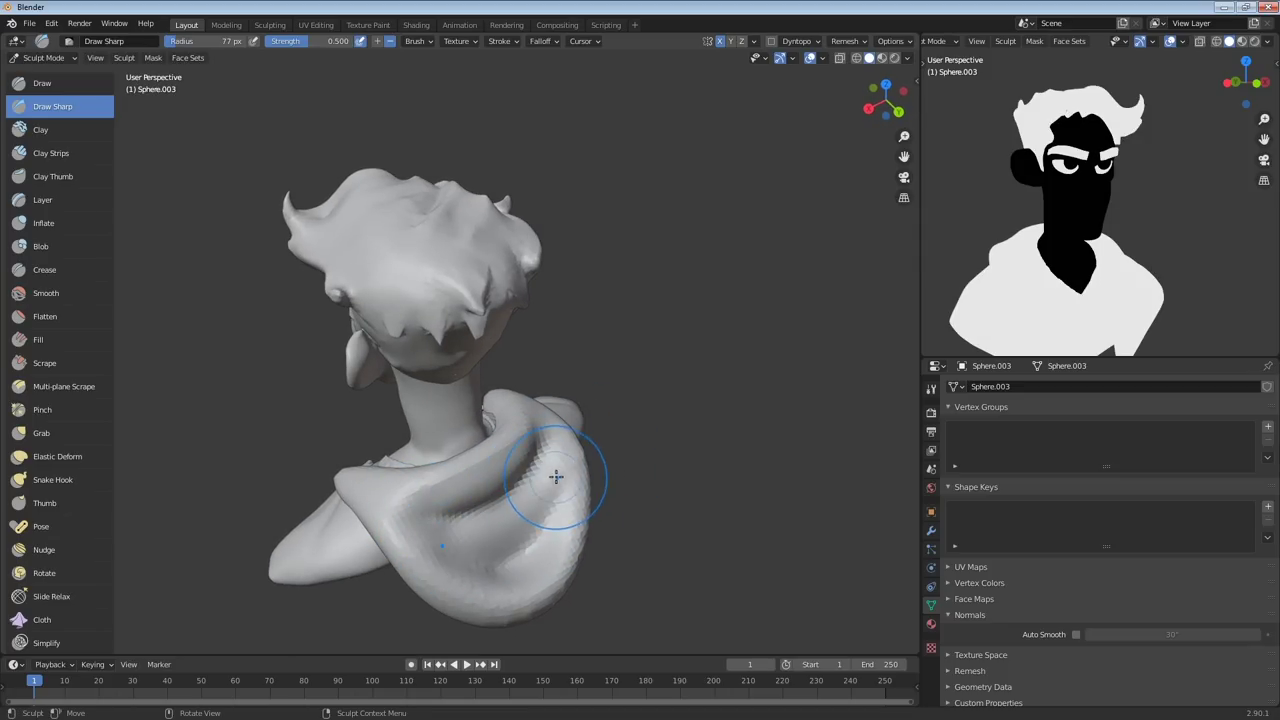
{"action": "middle_click_drag", "start_coordinate": [557, 480], "coordinate": [423, 533]}
{"action": "left_click_drag", "start_coordinate": [423, 533], "coordinate": [521, 517]}
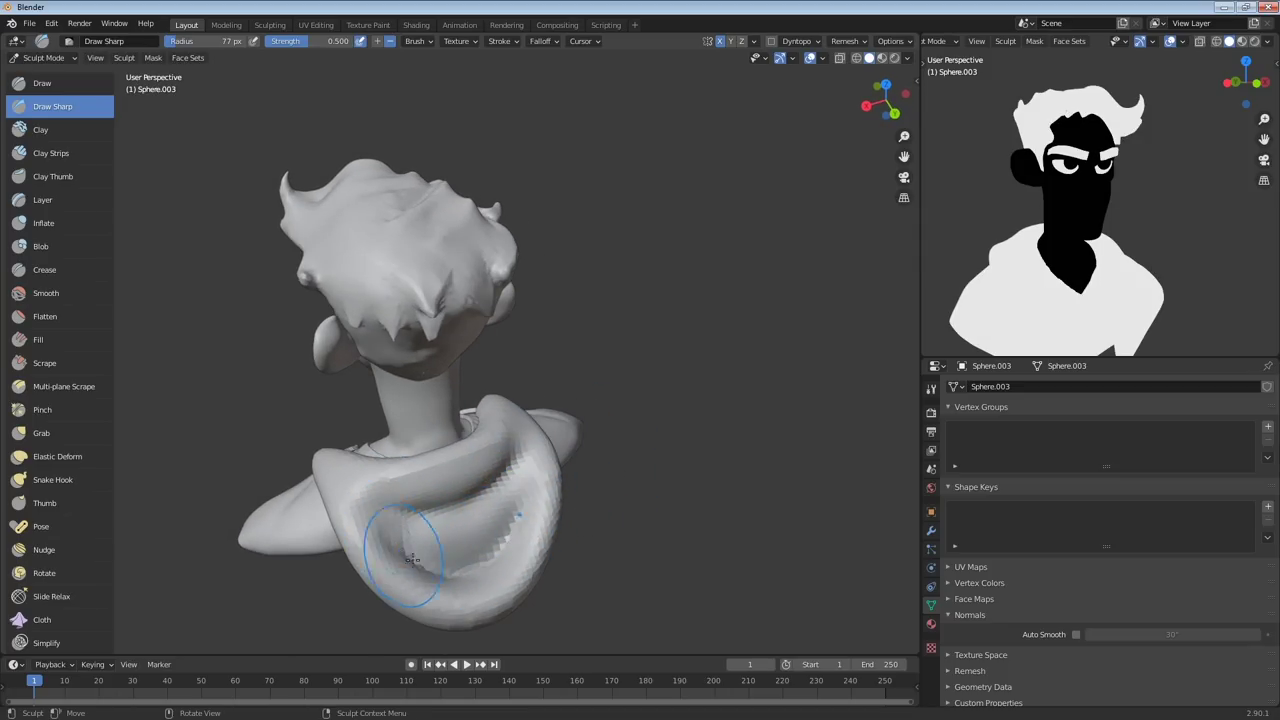
Reshape the hood's front ends beside the neck using the Grab brush with a 74 px radius
{"action": "mouse_move", "coordinate": [400, 557]}
{"action": "middle_mouse_down"}
{"action": "mouse_move", "coordinate": [514, 529]}
{"action": "mouse_move", "coordinate": [423, 486]}
{"action": "middle_mouse_up"}
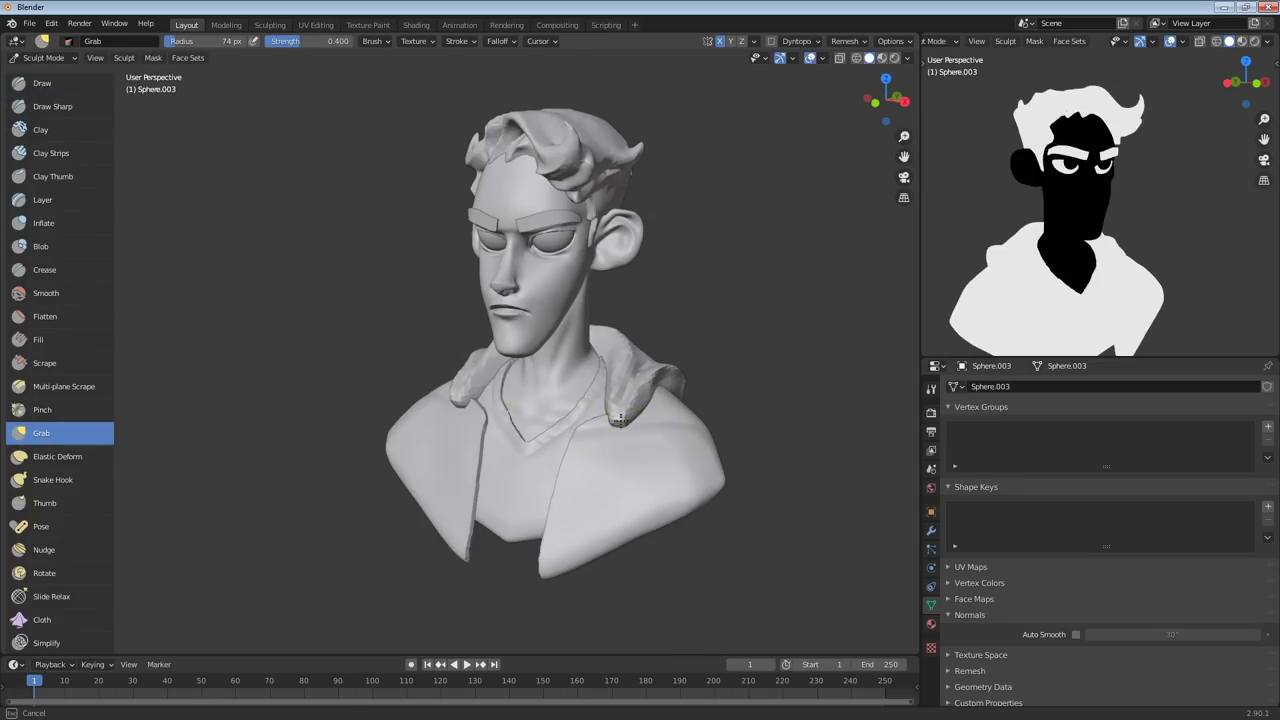
{"action": "middle_click_drag", "start_coordinate": [613, 401], "coordinate": [624, 421]}
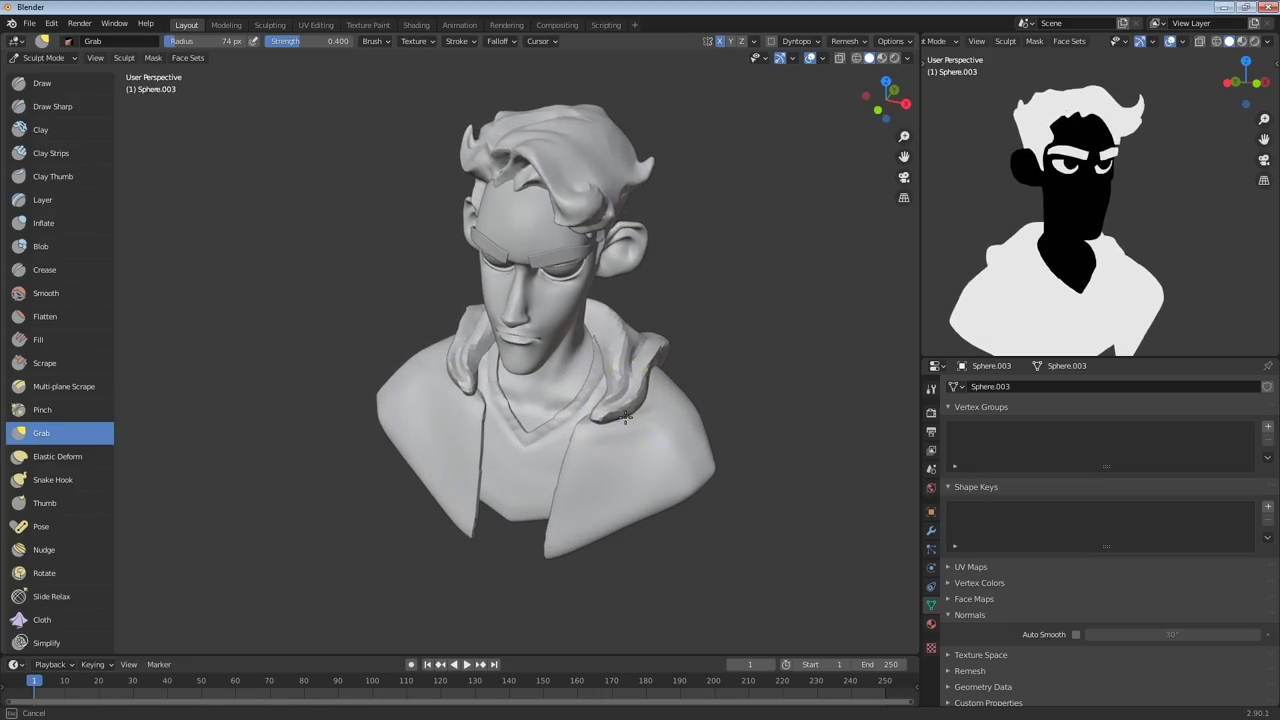
{"action": "mouse_move", "coordinate": [600, 408]}
{"action": "middle_mouse_down"}
{"action": "mouse_move", "coordinate": [613, 407]}
{"action": "mouse_move", "coordinate": [614, 368]}
{"action": "middle_mouse_up"}
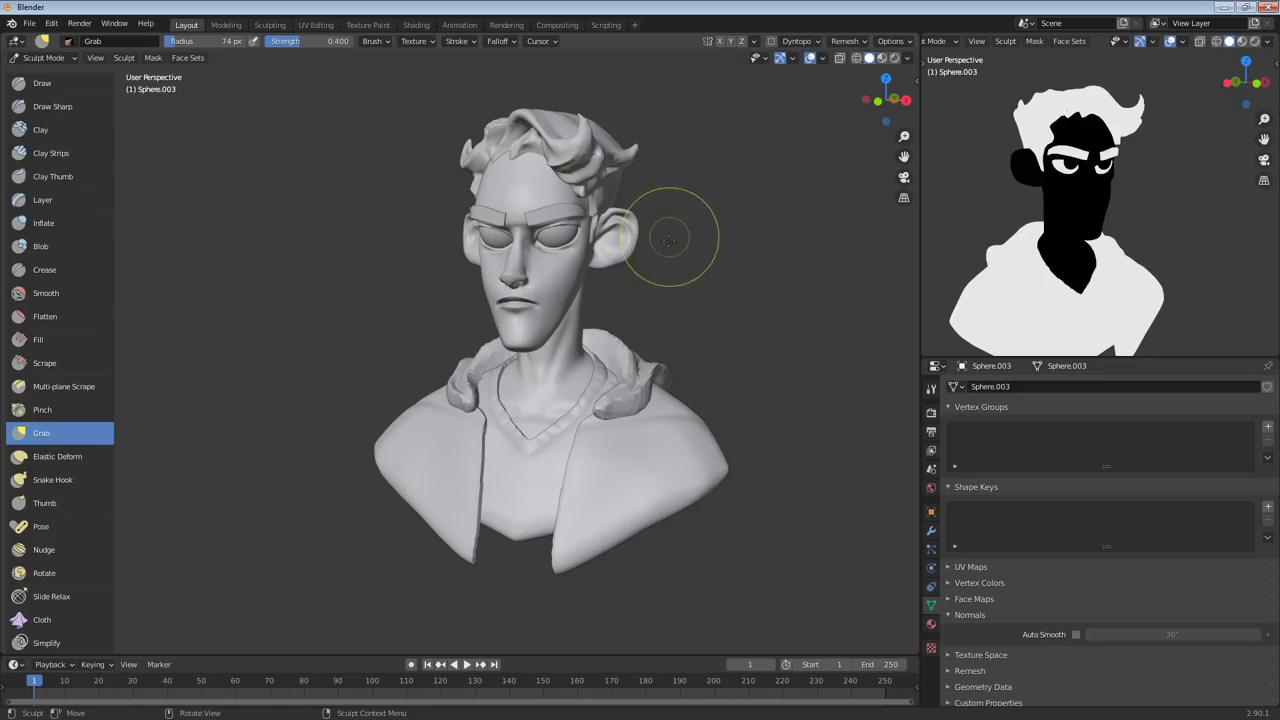
Pull one side of the hood's back rim inward without symmetry, using Grab with a 136 px radius
{"action": "mouse_move", "coordinate": [669, 239]}
{"action": "middle_mouse_down"}
{"action": "mouse_move", "coordinate": [623, 371]}
{"action": "mouse_move", "coordinate": [652, 395]}
{"action": "mouse_move", "coordinate": [440, 375]}
{"action": "mouse_move", "coordinate": [566, 457]}
{"action": "mouse_move", "coordinate": [509, 451]}
{"action": "mouse_move", "coordinate": [638, 372]}
{"action": "mouse_move", "coordinate": [541, 417]}
{"action": "middle_mouse_up"}
{"action": "key", "text": "f"}
{"action": "left_click", "coordinate": [583, 417]}
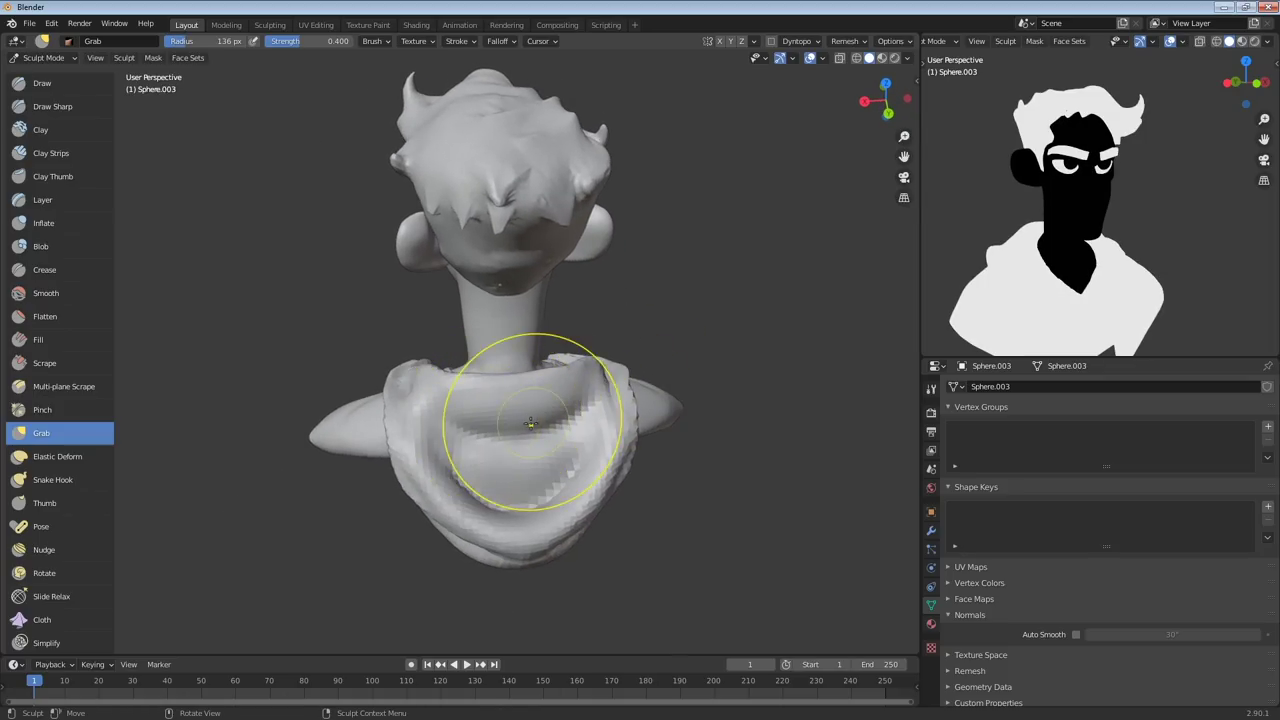
{"action": "left_click_drag", "start_coordinate": [411, 474], "coordinate": [484, 542]}
{"action": "left_click_drag", "start_coordinate": [436, 500], "coordinate": [483, 474]}
Shift the hood's lower back into an asymmetrical drape using Grab with a 232 px radius
{"action": "key", "text": "f"}
{"action": "left_click", "coordinate": [532, 479]}
{"action": "left_click_drag", "start_coordinate": [474, 475], "coordinate": [498, 468]}
{"action": "mouse_move", "coordinate": [576, 511]}
{"action": "left_mouse_down"}
{"action": "mouse_move", "coordinate": [562, 521]}
{"action": "mouse_move", "coordinate": [590, 506]}
{"action": "left_mouse_up"}
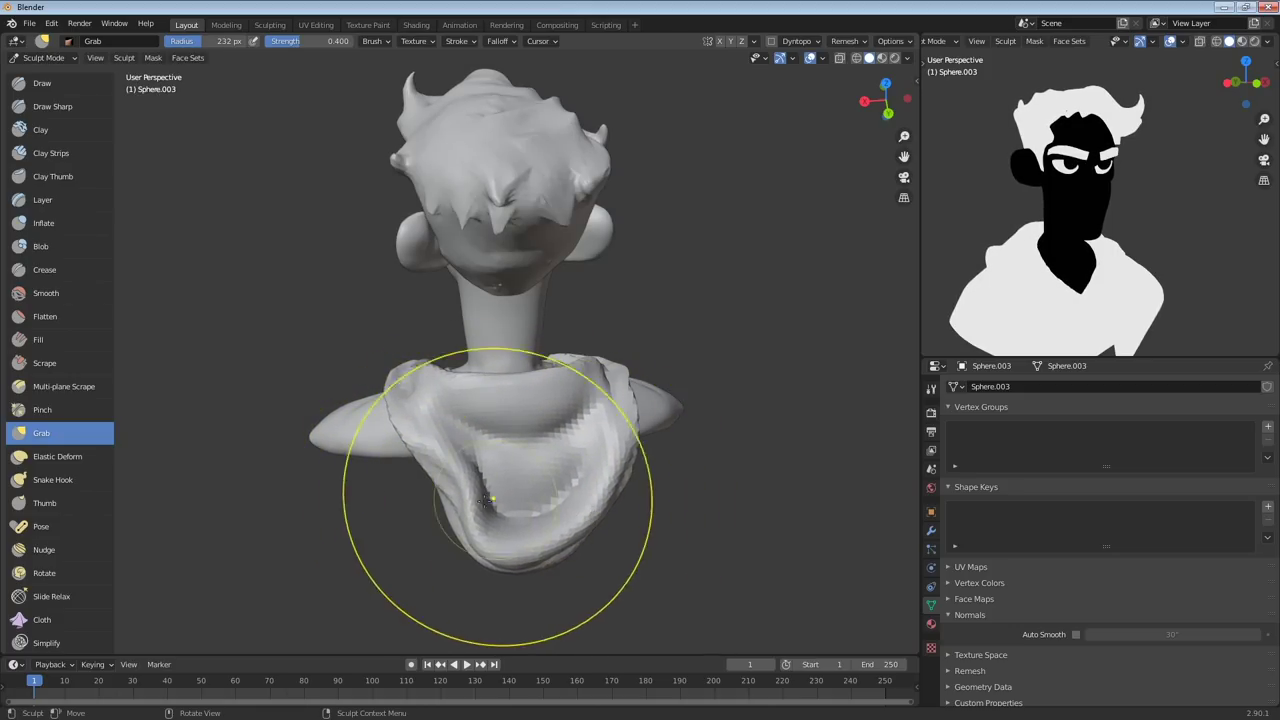
Pull the hood's lower back rim upward and to one side using Grab with a 232 px radius
{"action": "left_click_drag", "start_coordinate": [485, 502], "coordinate": [468, 506]}
{"action": "mouse_move", "coordinate": [479, 562]}
{"action": "left_mouse_down"}
{"action": "mouse_move", "coordinate": [487, 546]}
{"action": "mouse_move", "coordinate": [443, 486]}
{"action": "mouse_move", "coordinate": [457, 471]}
{"action": "left_mouse_up"}
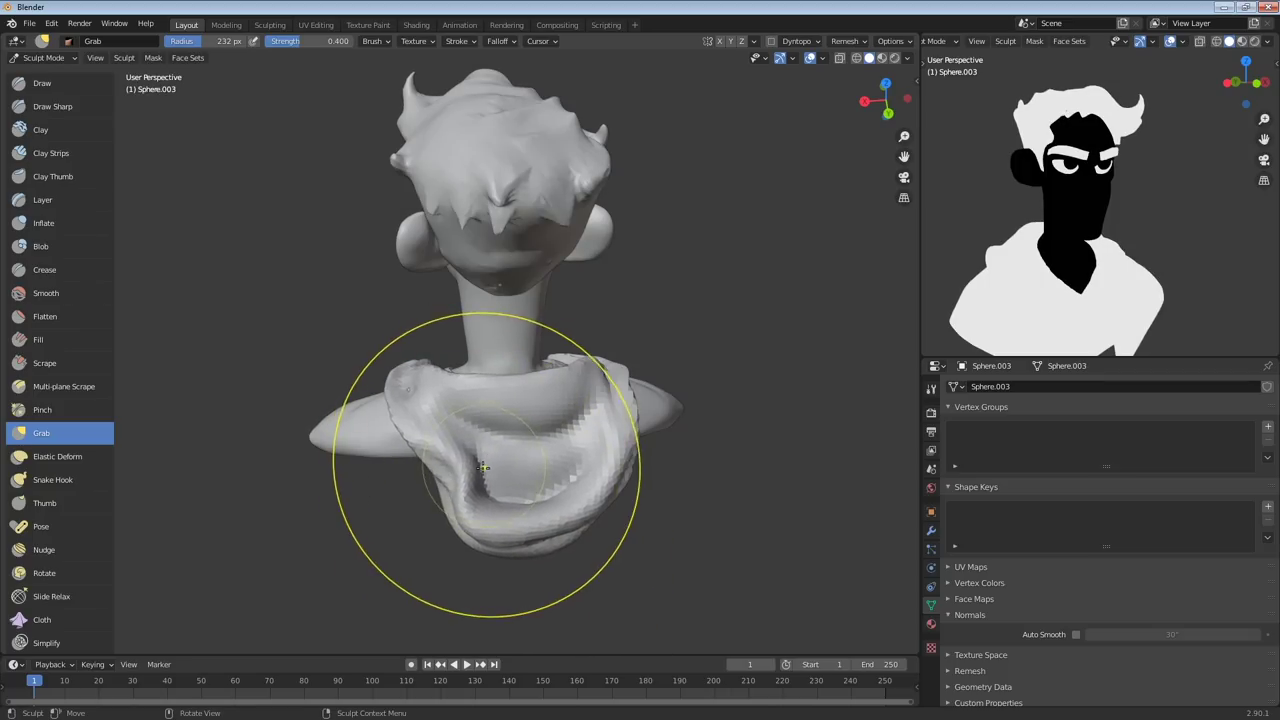
{"action": "mouse_move", "coordinate": [457, 471]}
{"action": "middle_mouse_down"}
{"action": "mouse_move", "coordinate": [605, 392]}
{"action": "mouse_move", "coordinate": [660, 390]}
{"action": "middle_mouse_up"}
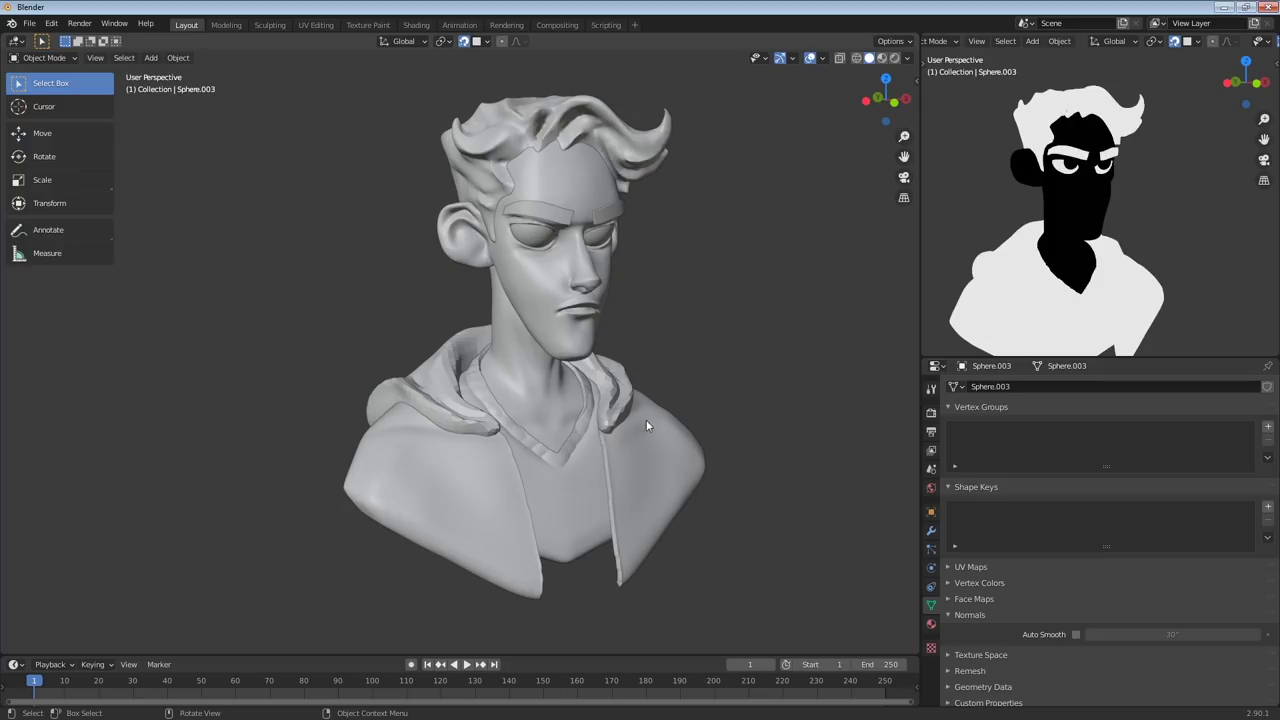
Add a Bezier curve for a hoodie drawstring and place it in front of the chest at the hood's front end
{"action": "middle_click_drag", "start_coordinate": [646, 426], "coordinate": [648, 392], "text": "shift"}
{"action": "key", "text": "shift+a"}
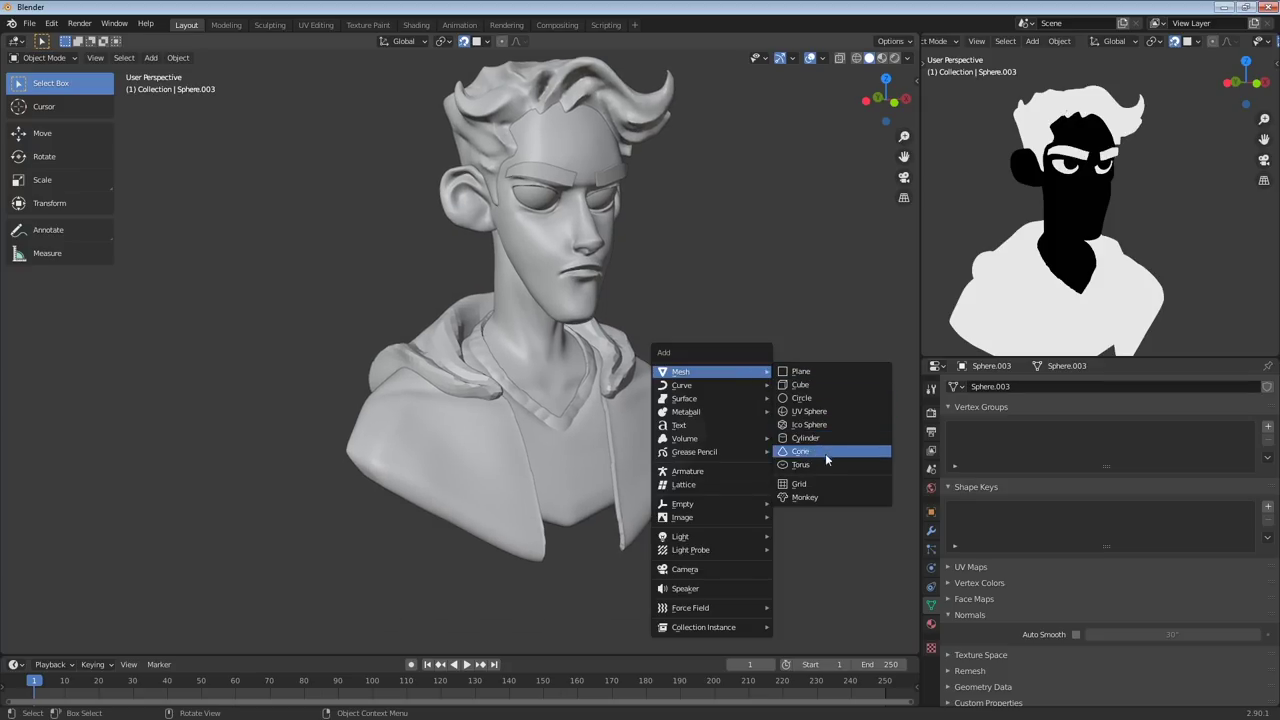
{"action": "mouse_move", "coordinate": [754, 393]}
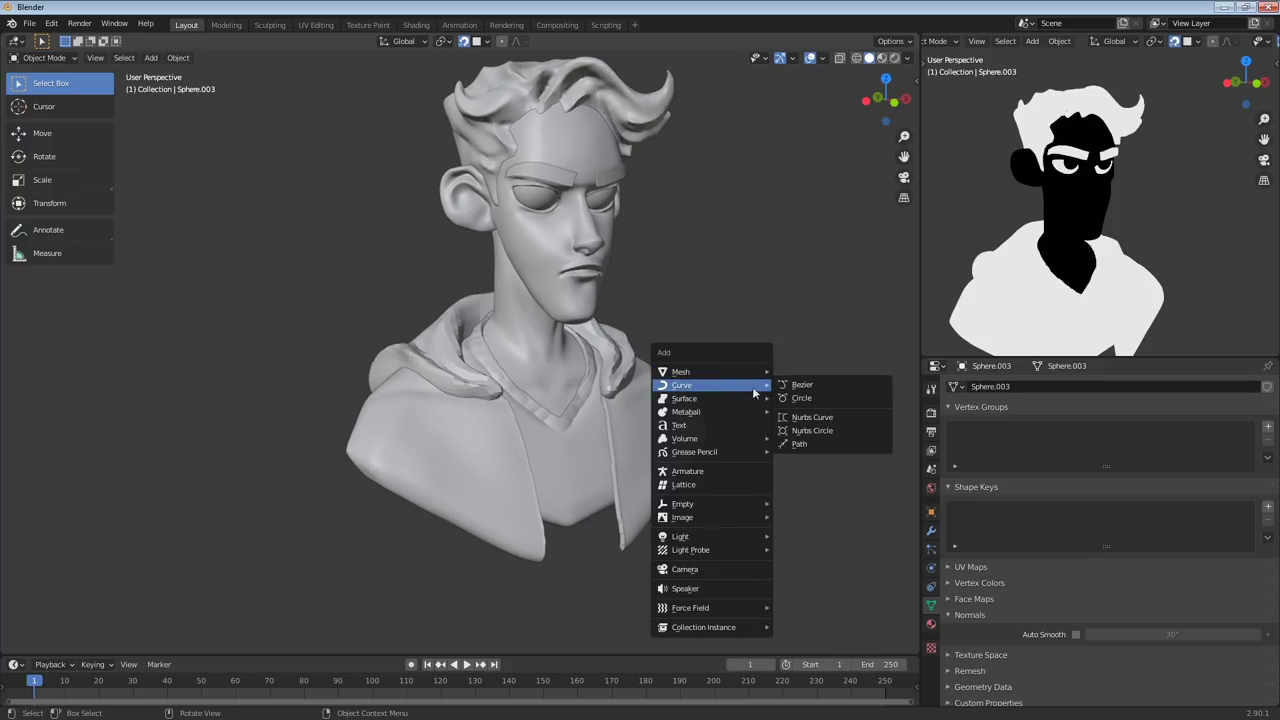
{"action": "left_click", "coordinate": [823, 384]}
{"action": "middle_click_drag", "start_coordinate": [823, 384], "coordinate": [634, 404]}
{"action": "key", "text": "g"}
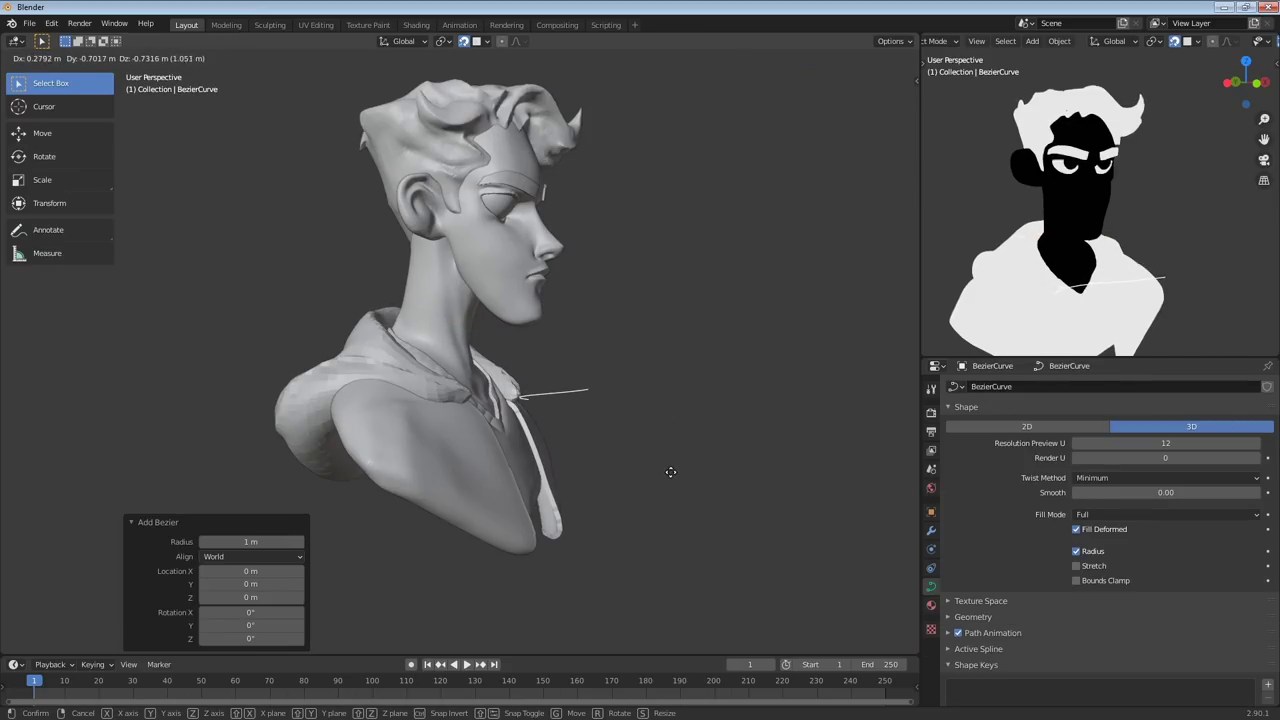
{"action": "left_click", "coordinate": [663, 473]}
Move one end point of the curve onto the hood's front tip and the other down over the jacket front
{"action": "middle_click_drag", "start_coordinate": [663, 473], "coordinate": [492, 428]}
{"action": "key", "text": "Tab"}
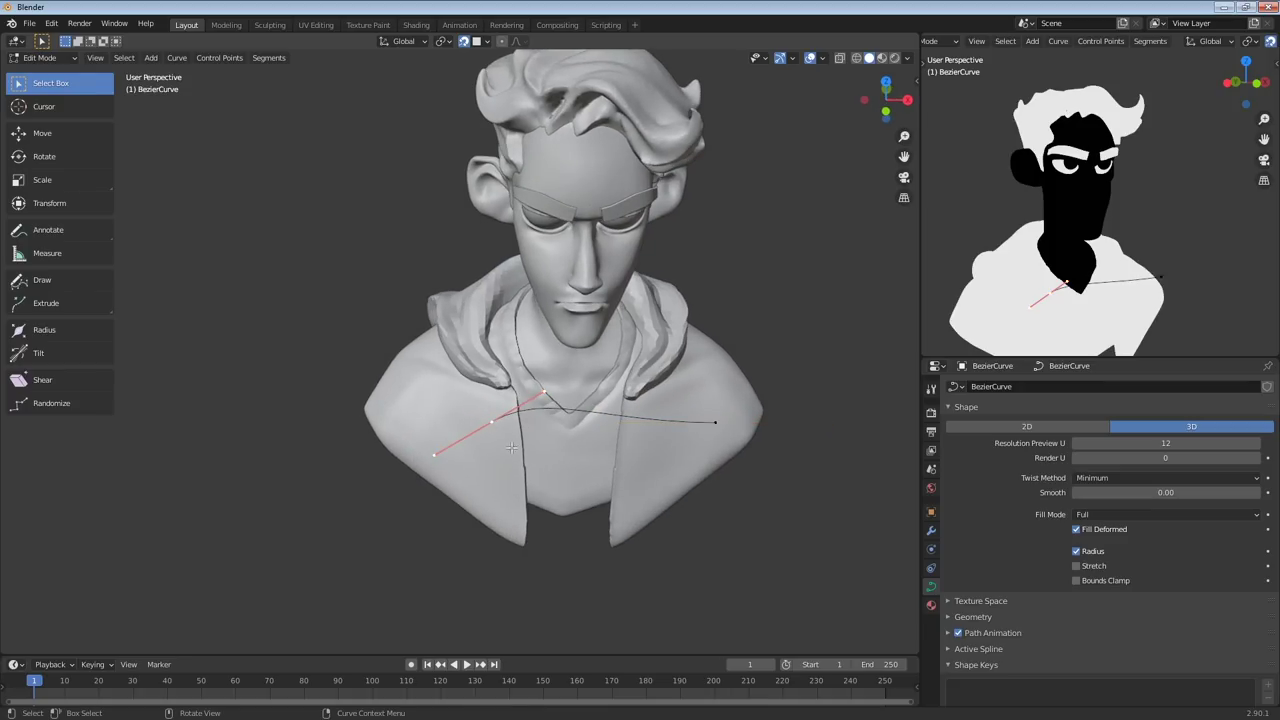
{"action": "key", "text": "g"}
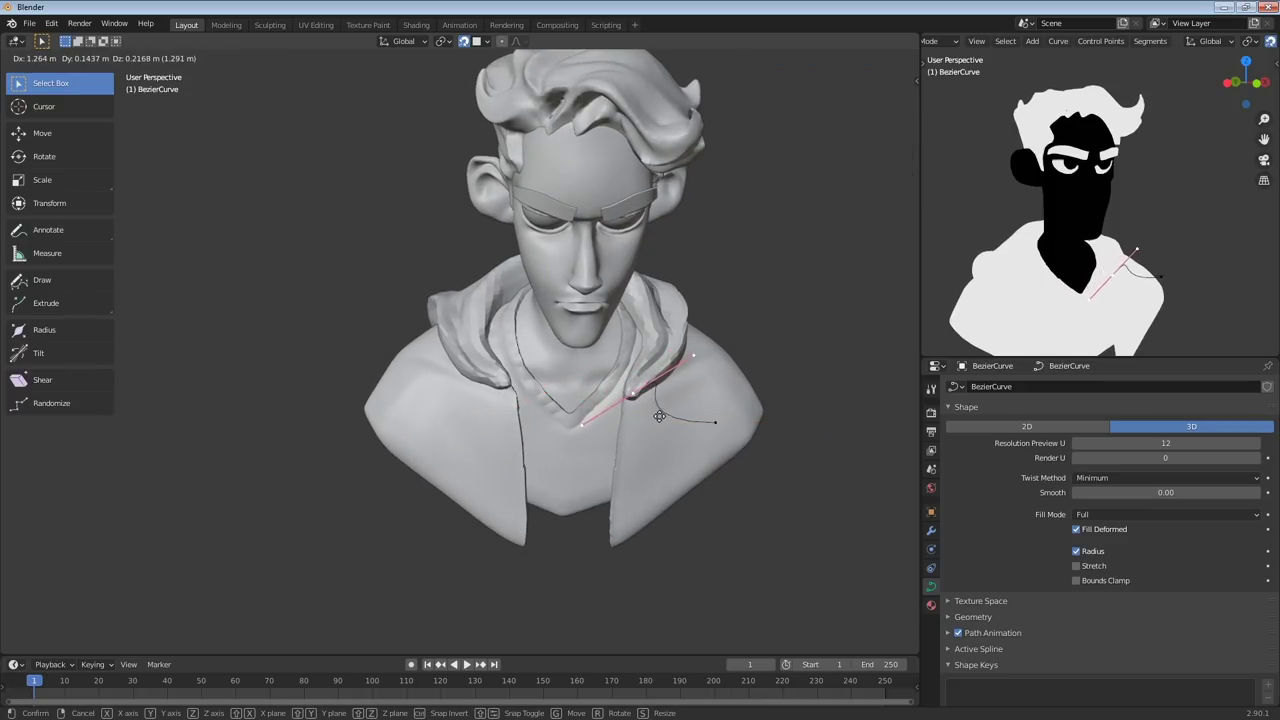
{"action": "left_click", "coordinate": [664, 408]}
{"action": "mouse_move", "coordinate": [664, 404]}
{"action": "middle_mouse_down"}
{"action": "mouse_move", "coordinate": [750, 310]}
{"action": "mouse_move", "coordinate": [606, 434]}
{"action": "mouse_move", "coordinate": [663, 405]}
{"action": "middle_mouse_up"}
{"action": "key", "text": "g"}
{"action": "left_click", "coordinate": [620, 437]}
{"action": "key", "text": "g"}
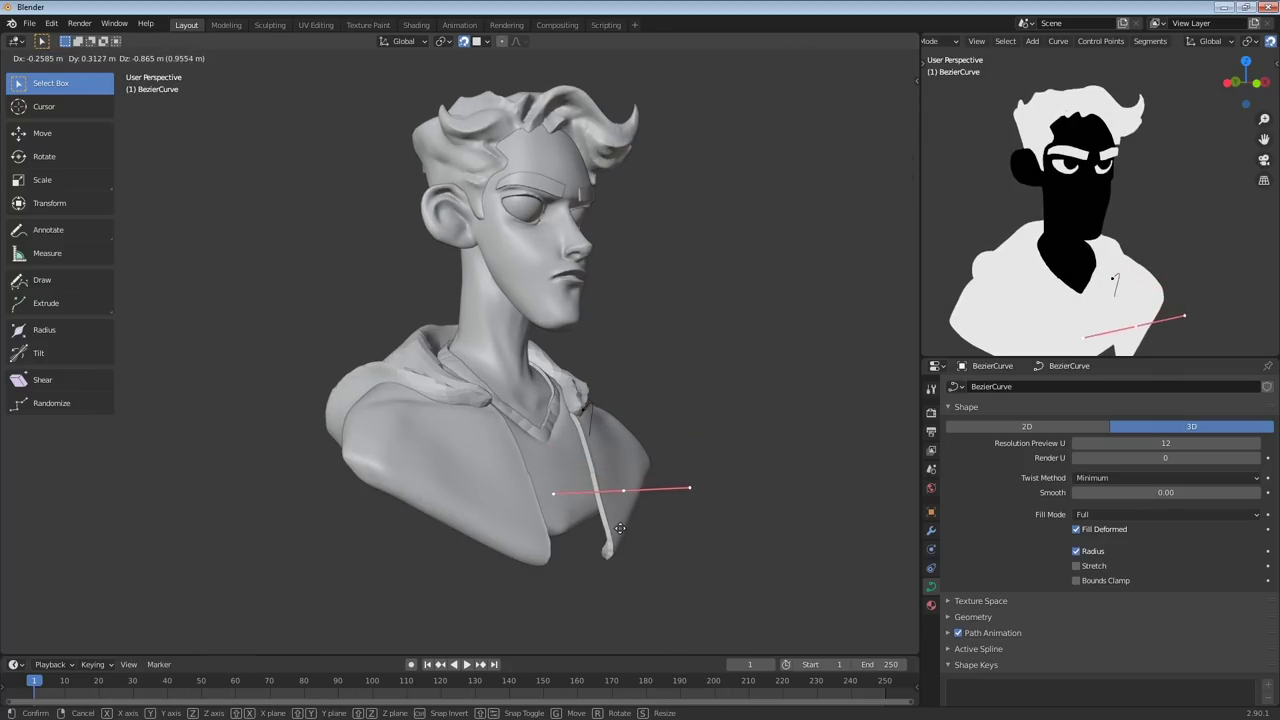
{"action": "left_click", "coordinate": [655, 482]}
Rotate the curve's lower point by 110° and move it about 1.3 m down, in front of and below the jacket hem
{"action": "mouse_move", "coordinate": [655, 482]}
{"action": "middle_mouse_down"}
{"action": "mouse_move", "coordinate": [587, 527]}
{"action": "mouse_move", "coordinate": [665, 470]}
{"action": "middle_mouse_up"}
{"action": "key", "text": "r"}
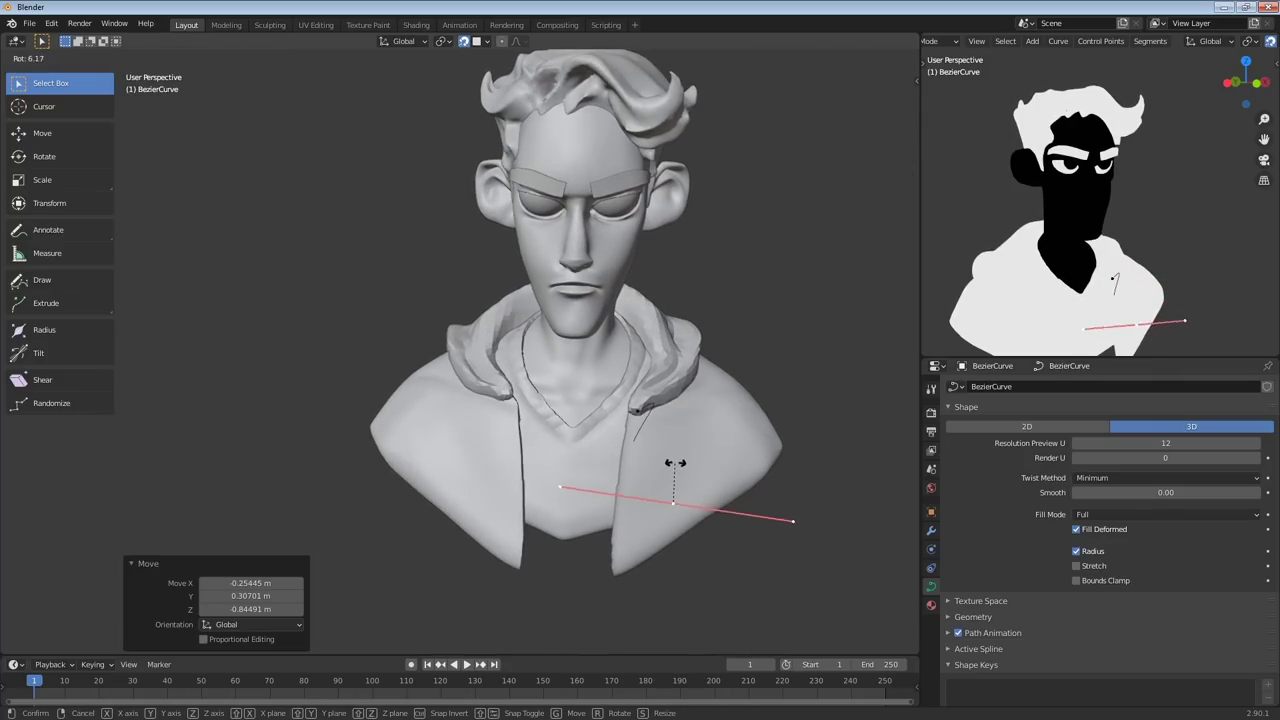
{"action": "left_click", "coordinate": [771, 531]}
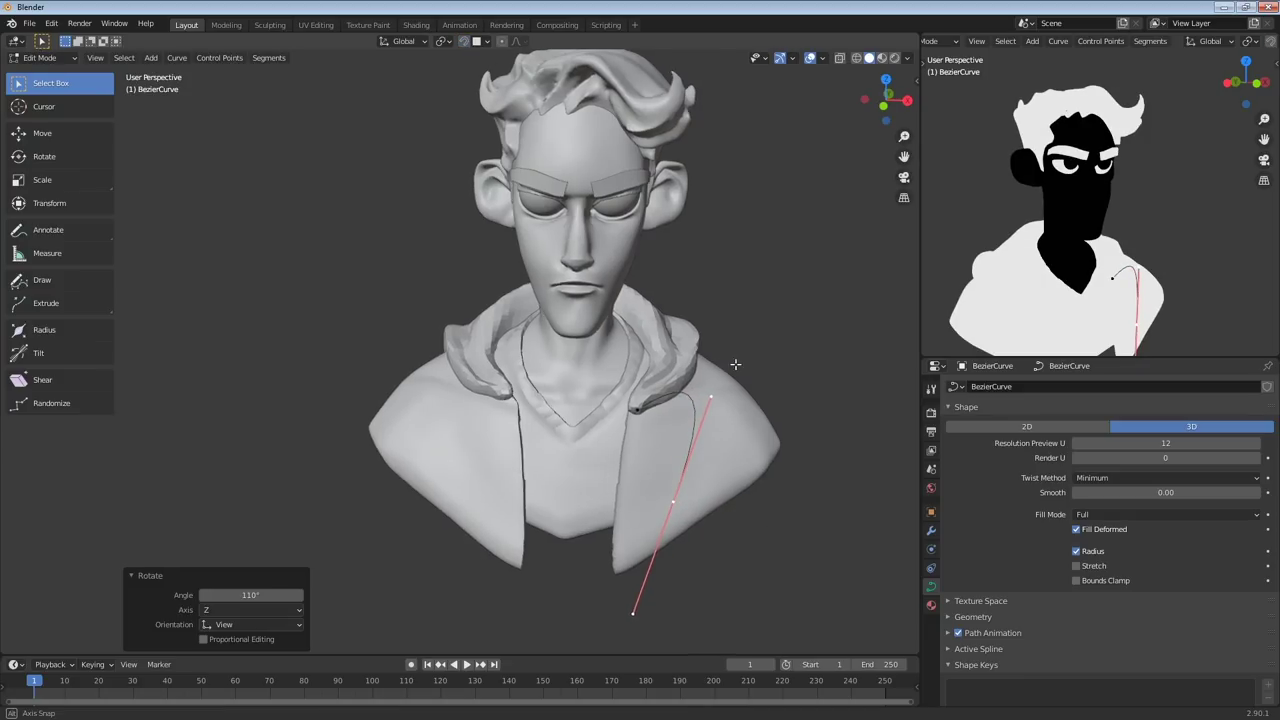
{"action": "middle_click_drag", "start_coordinate": [737, 366], "coordinate": [671, 380]}
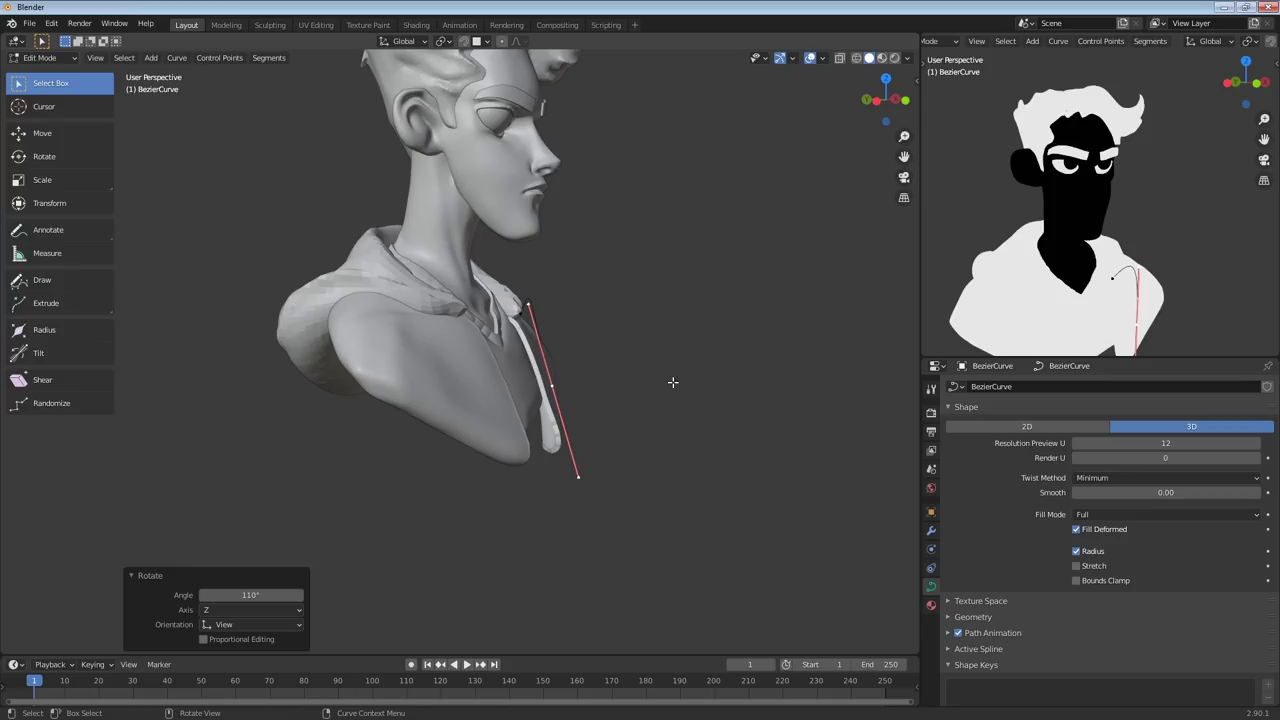
{"action": "key", "text": "g"}
{"action": "left_click", "coordinate": [685, 506]}
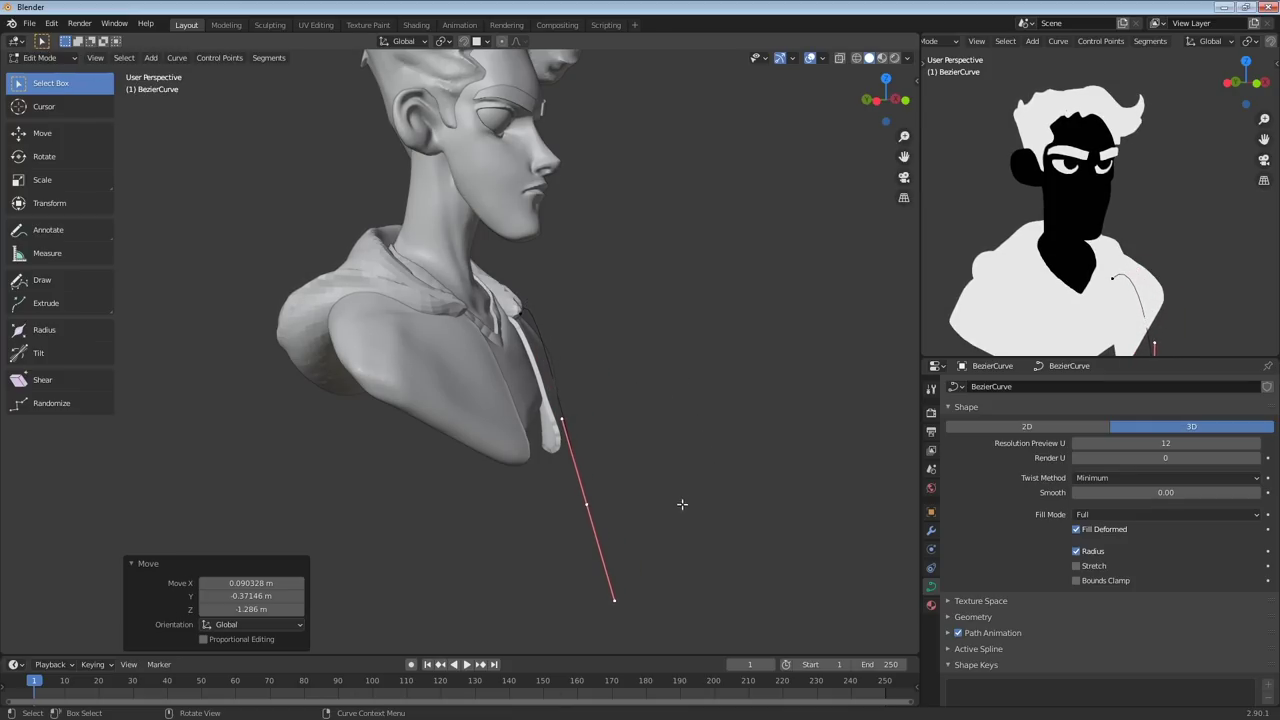
Rotate the lower and upper control points so the drawstring hangs down from the hood tip
{"action": "middle_click_drag", "start_coordinate": [685, 506], "coordinate": [587, 473]}
{"action": "key", "text": "r"}
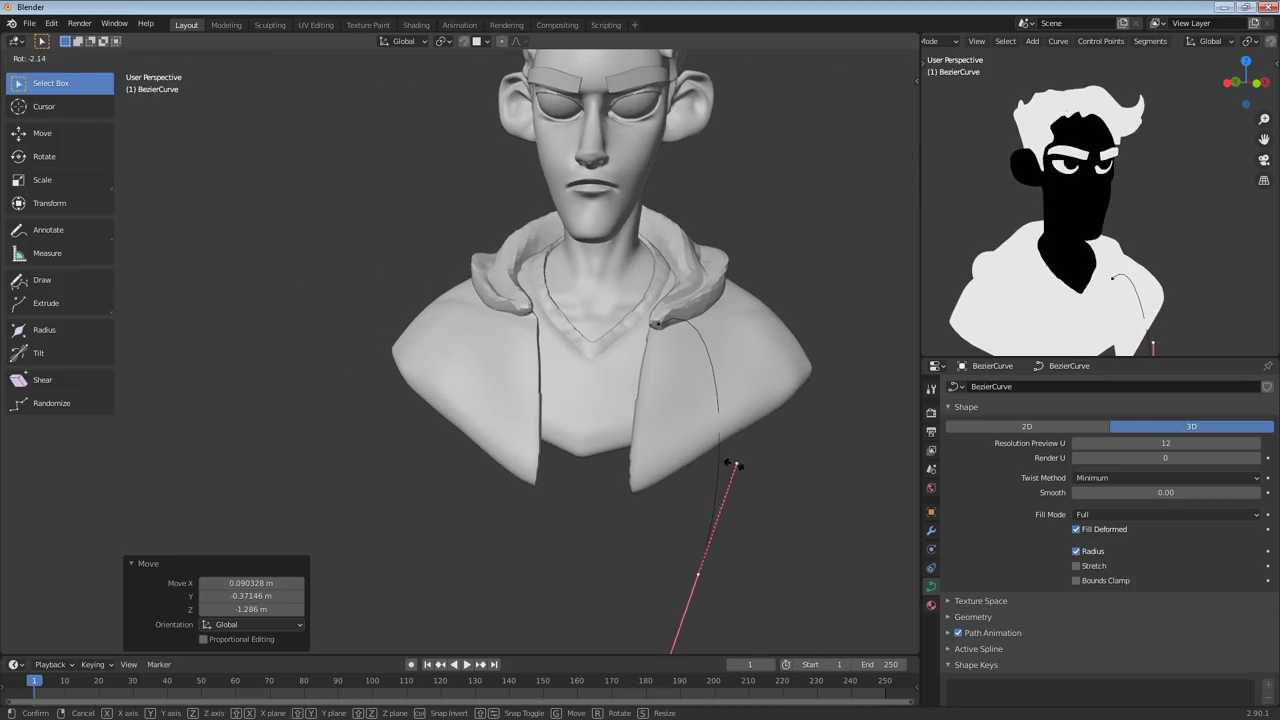
{"action": "left_click", "coordinate": [664, 492]}
{"action": "left_click", "coordinate": [660, 325]}
{"action": "key", "text": "r"}
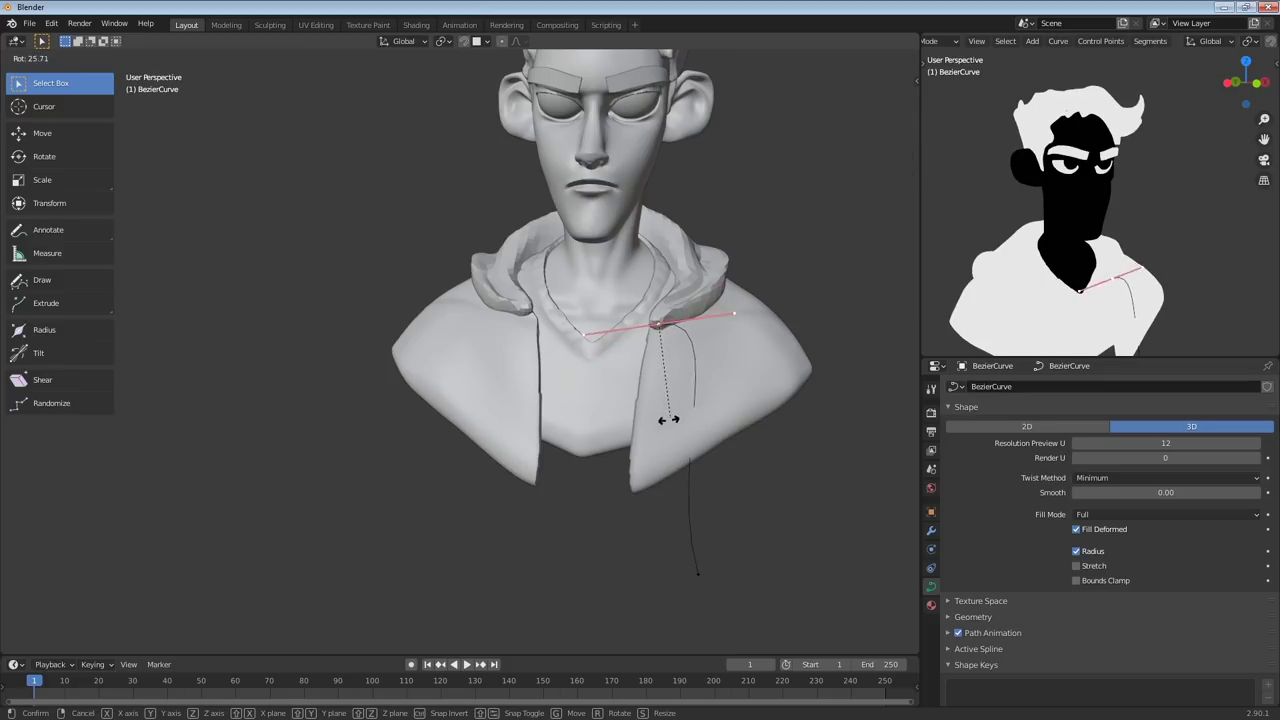
{"action": "left_click", "coordinate": [422, 266]}
Shift the drawstring's lower end about 0.6 m toward the chest's centre, enlarge its handles and refine its position into a gentle bend
{"action": "middle_click_drag", "start_coordinate": [664, 417], "coordinate": [642, 395]}
{"action": "left_click", "coordinate": [670, 532]}
{"action": "key", "text": "g"}
{"action": "left_click", "coordinate": [635, 490]}
{"action": "middle_click_drag", "start_coordinate": [656, 484], "coordinate": [650, 500]}
{"action": "key", "text": "s"}
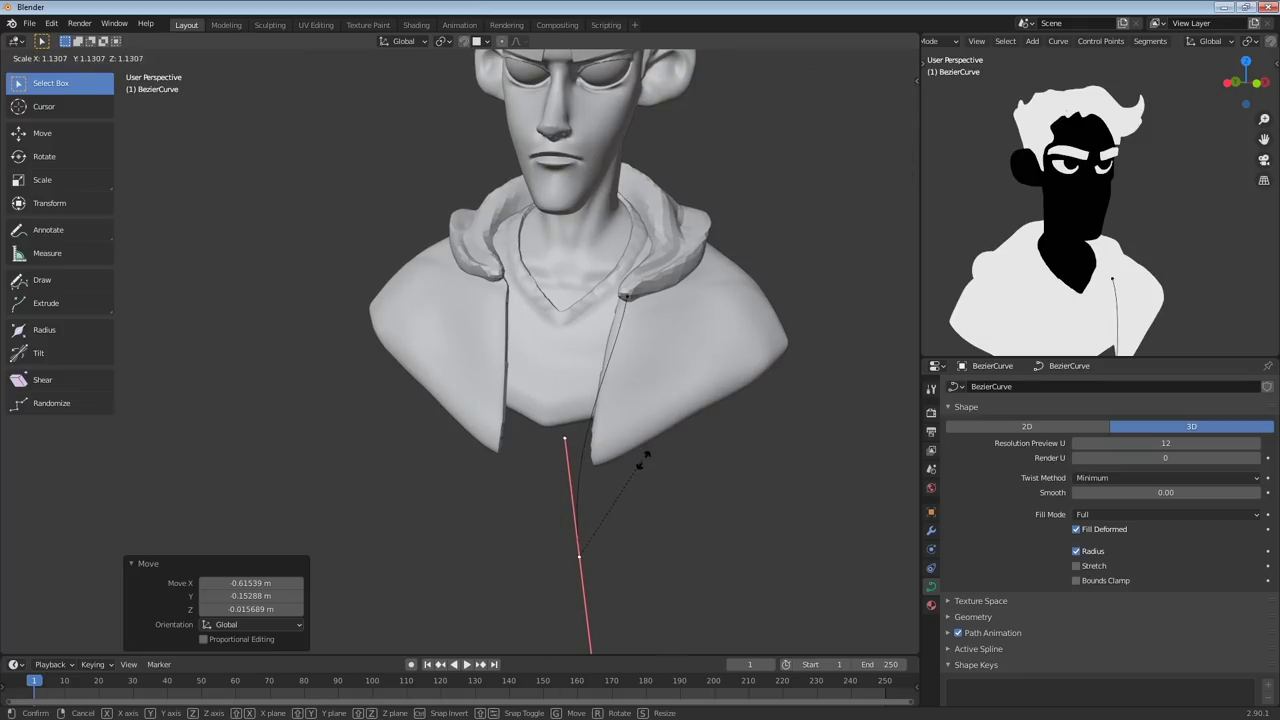
{"action": "left_click", "coordinate": [729, 453]}
{"action": "middle_click_drag", "start_coordinate": [714, 466], "coordinate": [677, 477]}
{"action": "key", "text": "g"}
{"action": "left_click", "coordinate": [697, 434]}
{"action": "key", "text": "Tab"}
Duplicate the drawstring curve and place the copy toward the opposite side of the jacket opening
{"action": "key", "text": "shift+d"}
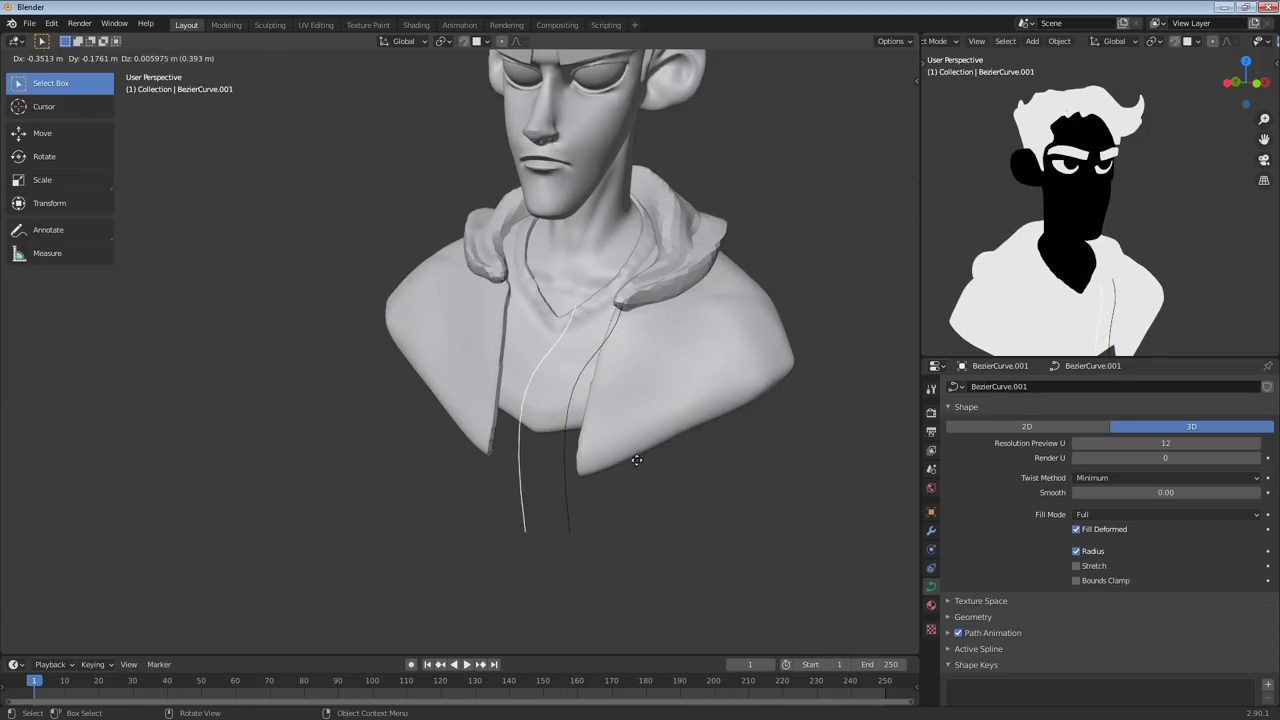
{"action": "left_click", "coordinate": [563, 438]}
{"action": "middle_click_drag", "start_coordinate": [563, 438], "coordinate": [508, 293]}
Attach the copied curve's upper point to the opposite hood tip and position its lower point so it hangs in front of the jacket
{"action": "key", "text": "Tab"}
{"action": "middle_click_drag", "start_coordinate": [538, 334], "coordinate": [658, 274]}
{"action": "key", "text": "g"}
{"action": "left_click", "coordinate": [585, 305]}
{"action": "key", "text": "g"}
{"action": "left_click", "coordinate": [519, 346]}
{"action": "key", "text": "g"}
{"action": "left_click", "coordinate": [636, 290]}
{"action": "key", "text": "g"}
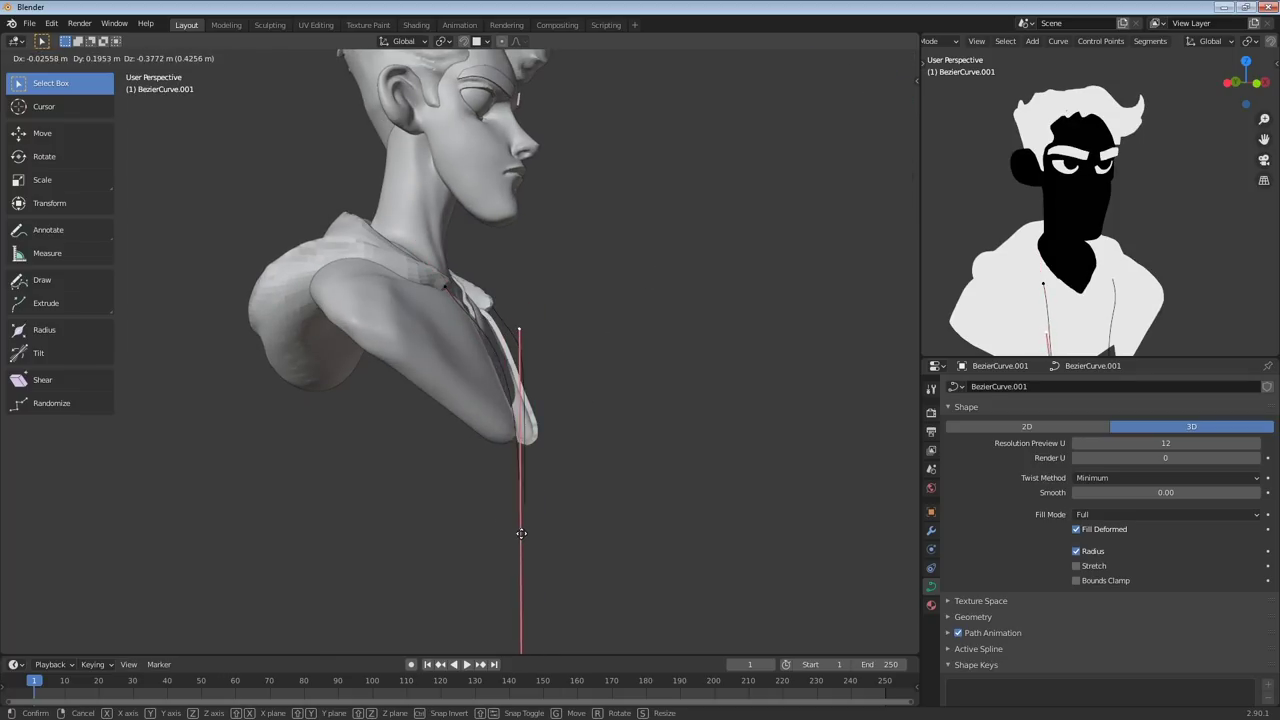
{"action": "left_click", "coordinate": [537, 509]}
{"action": "middle_click_drag", "start_coordinate": [537, 509], "coordinate": [612, 484]}
{"action": "key", "text": "Tab"}
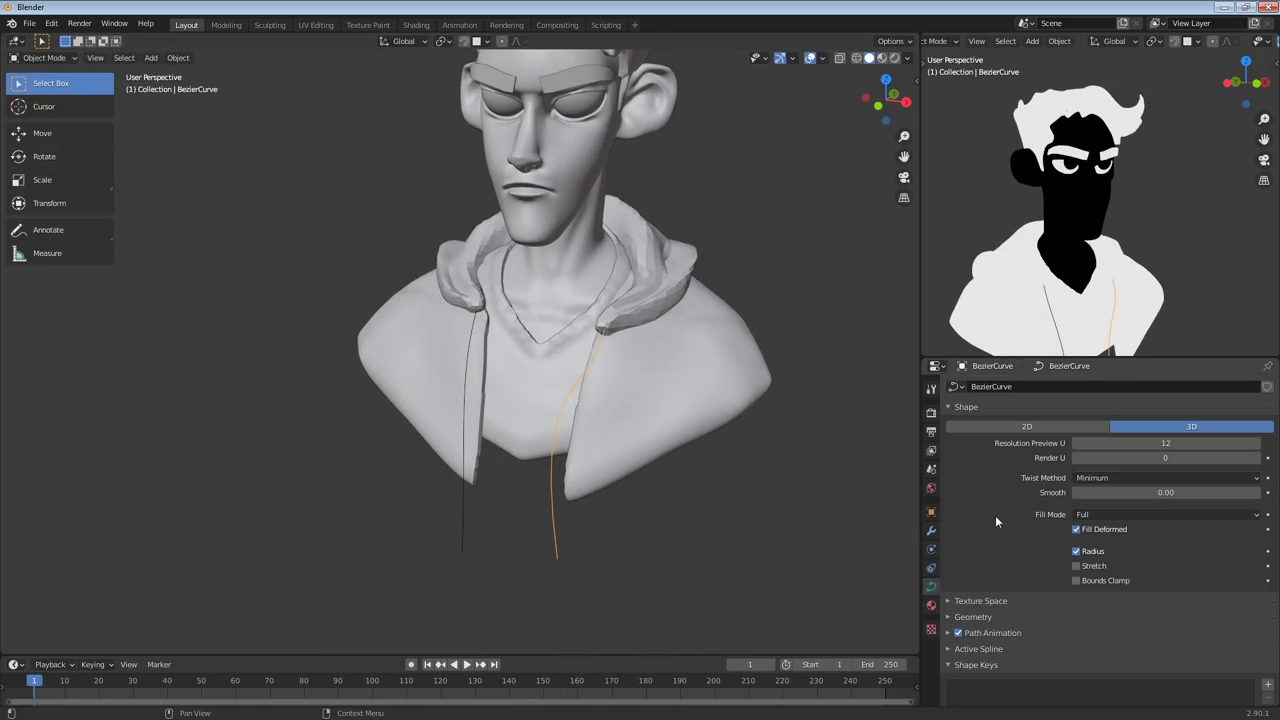
Give the original drawstring curve a bevel depth of 0.02 m
{"action": "scroll", "coordinate": [995, 515], "scroll_direction": "down", "scroll_amount": 2}
{"action": "left_click", "coordinate": [1002, 568]}
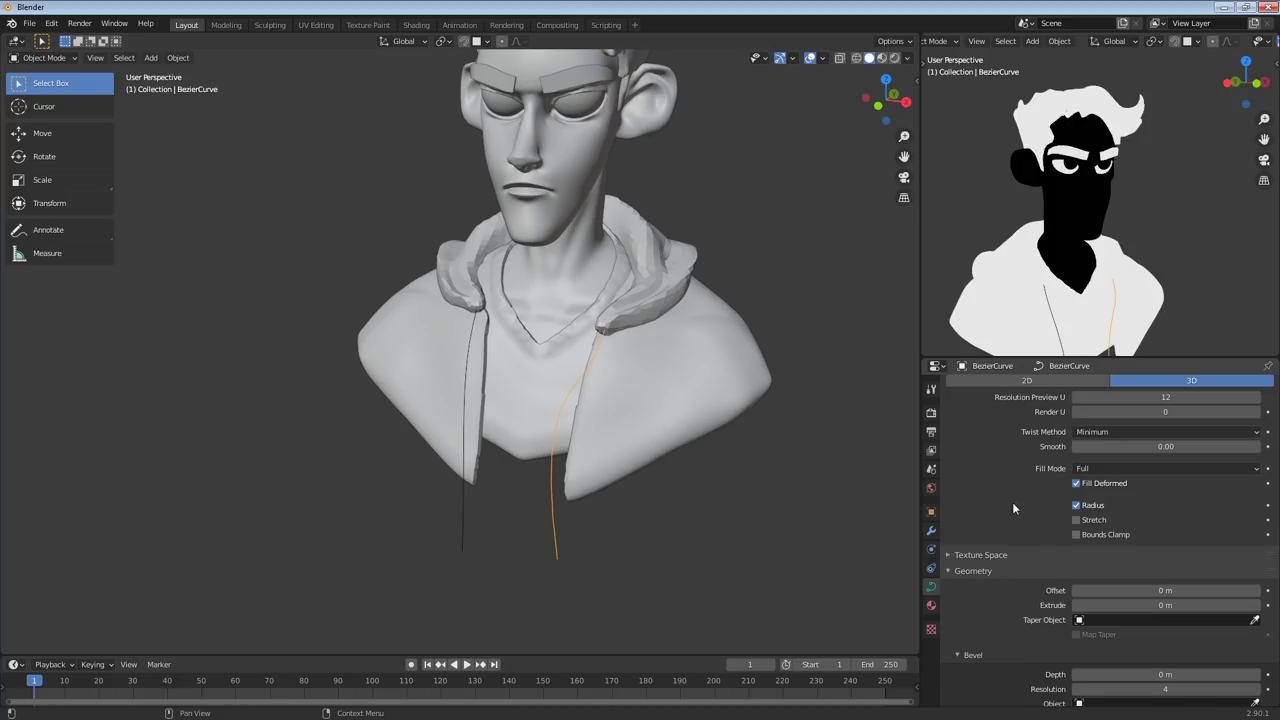
{"action": "scroll", "coordinate": [1098, 514], "scroll_direction": "down", "scroll_amount": 3}
{"action": "scroll", "coordinate": [1088, 553], "scroll_direction": "down", "scroll_amount": 2}
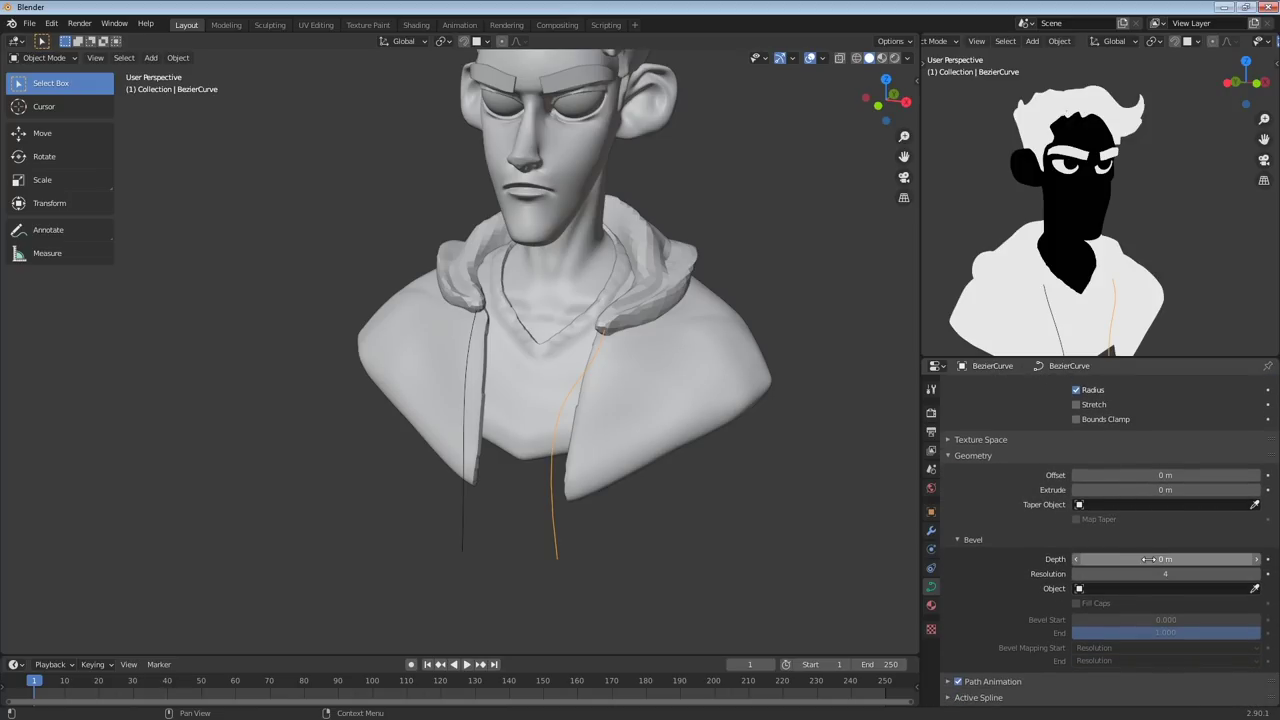
{"action": "left_click_drag", "start_coordinate": [1090, 559], "coordinate": [1161, 562]}
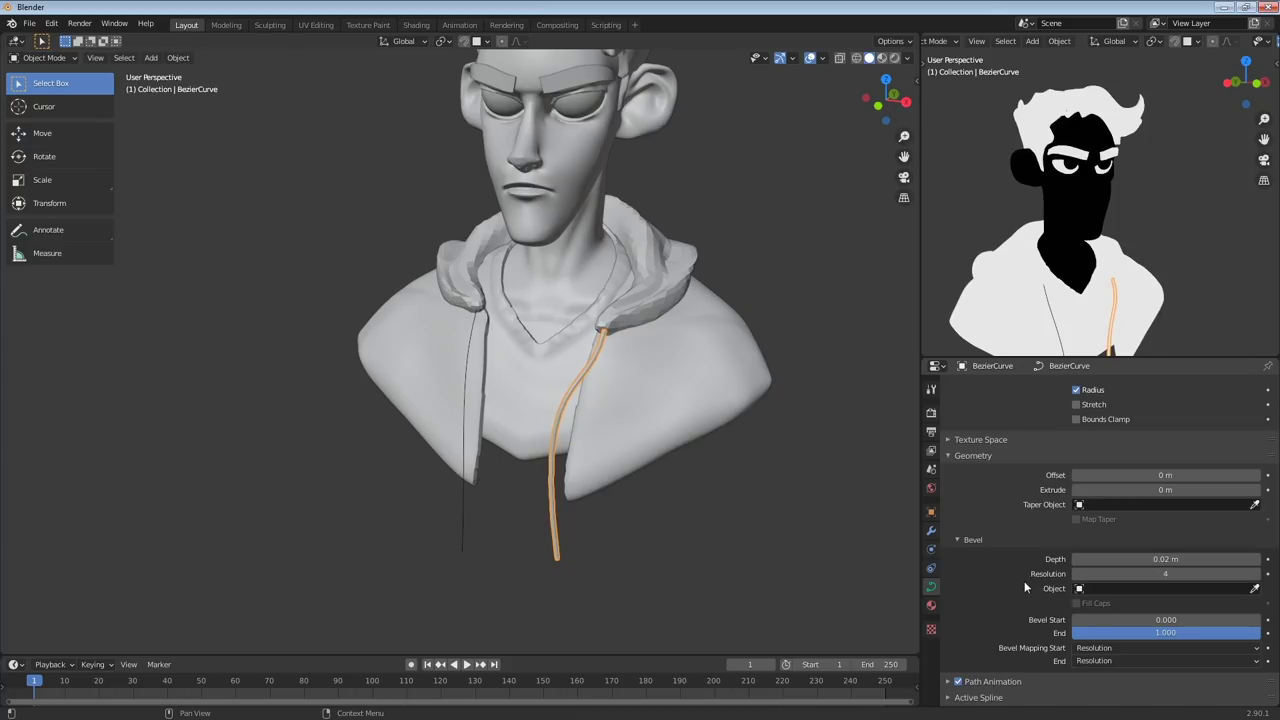
Give the copied drawstring curve a bevel depth of 0.02 m
{"action": "middle_click_drag", "start_coordinate": [698, 527], "coordinate": [714, 502]}
{"action": "left_click", "coordinate": [480, 508]}
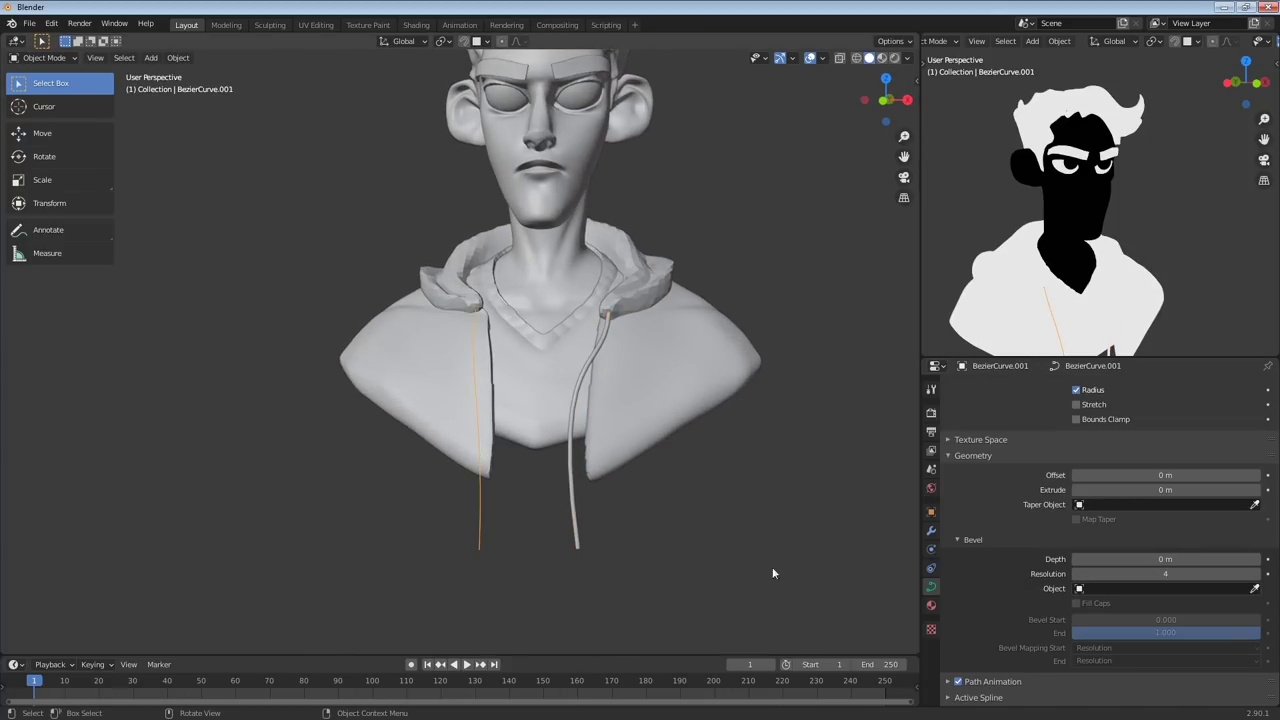
{"action": "left_click_drag", "start_coordinate": [1115, 559], "coordinate": [1146, 562]}
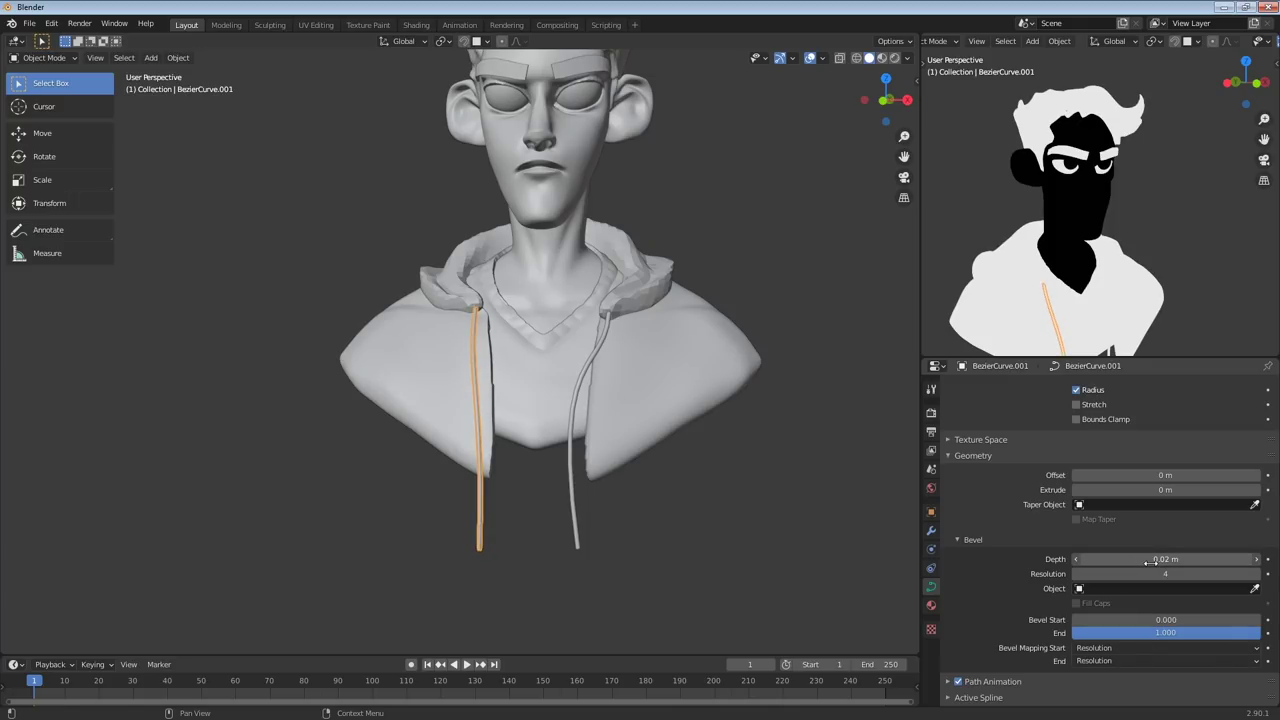
{"action": "left_click", "coordinate": [793, 522]}
Add a cube, shrink it and place it at the lower end of the original drawstring
{"action": "middle_click_drag", "start_coordinate": [688, 502], "coordinate": [674, 450]}
{"action": "key", "text": "shift+a"}
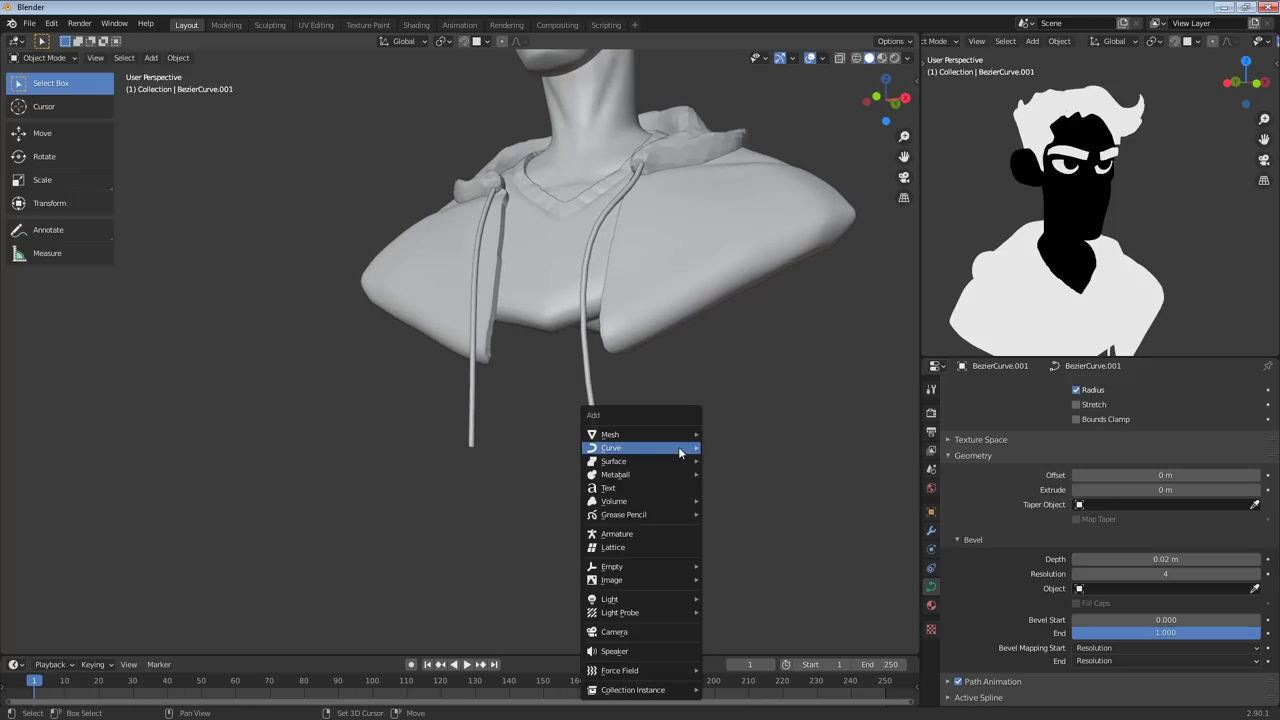
{"action": "mouse_move", "coordinate": [690, 435]}
{"action": "left_click", "coordinate": [759, 446]}
{"action": "middle_click_drag", "start_coordinate": [759, 446], "coordinate": [724, 430]}
{"action": "key", "text": "s"}
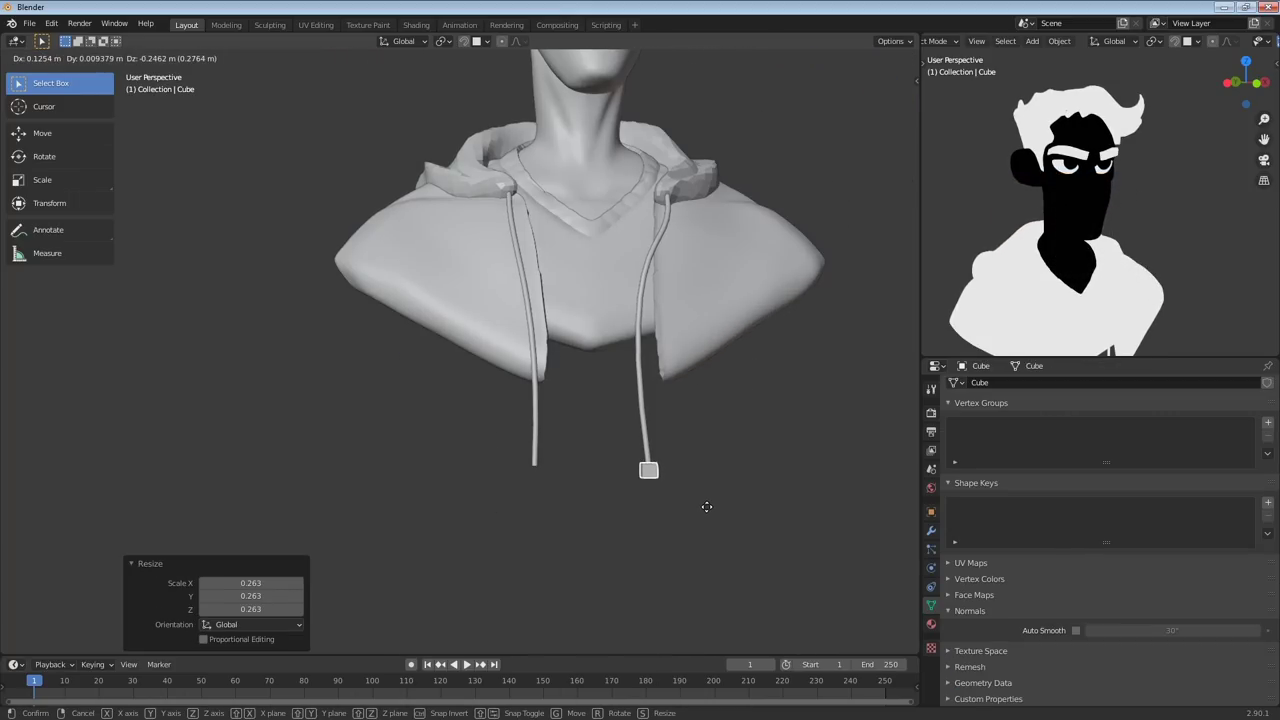
{"action": "left_click", "coordinate": [710, 511]}
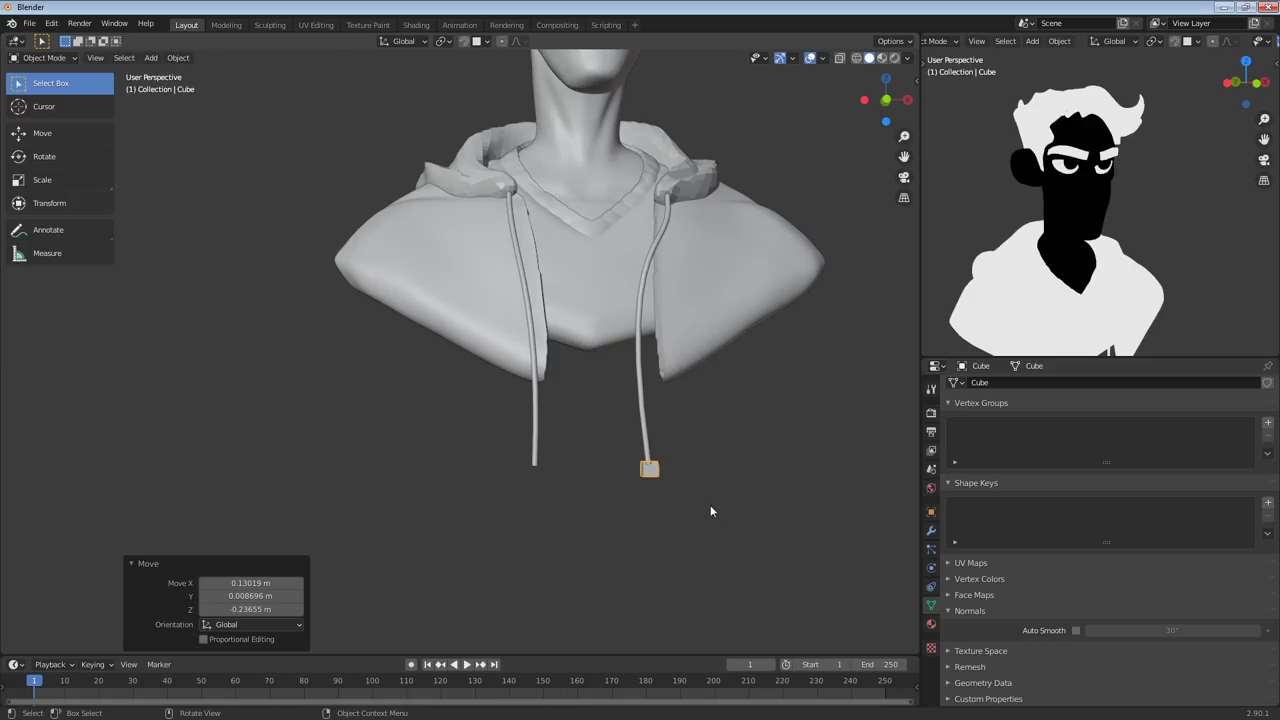
Narrow the cube into an upright block and add a horizontal loop cut near its bottom
{"action": "key", "text": "KP_Decimal"}
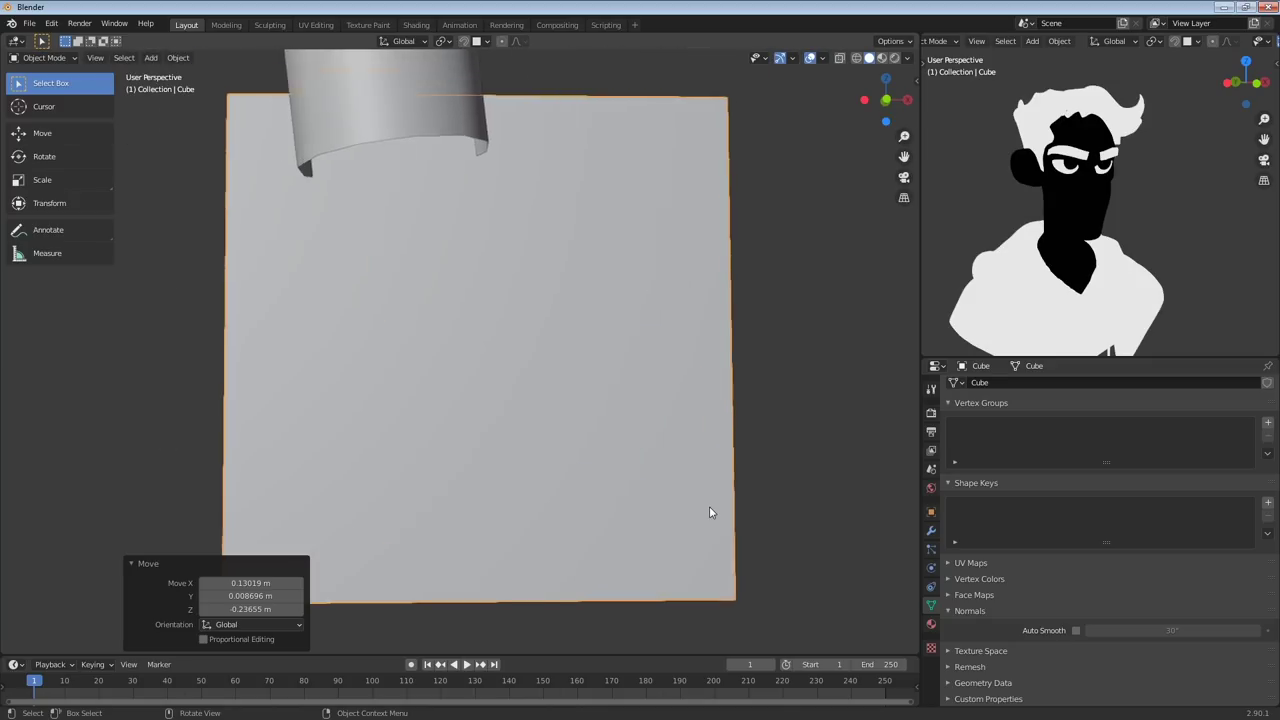
{"action": "middle_click_drag", "start_coordinate": [574, 398], "coordinate": [590, 430], "text": "ctrl"}
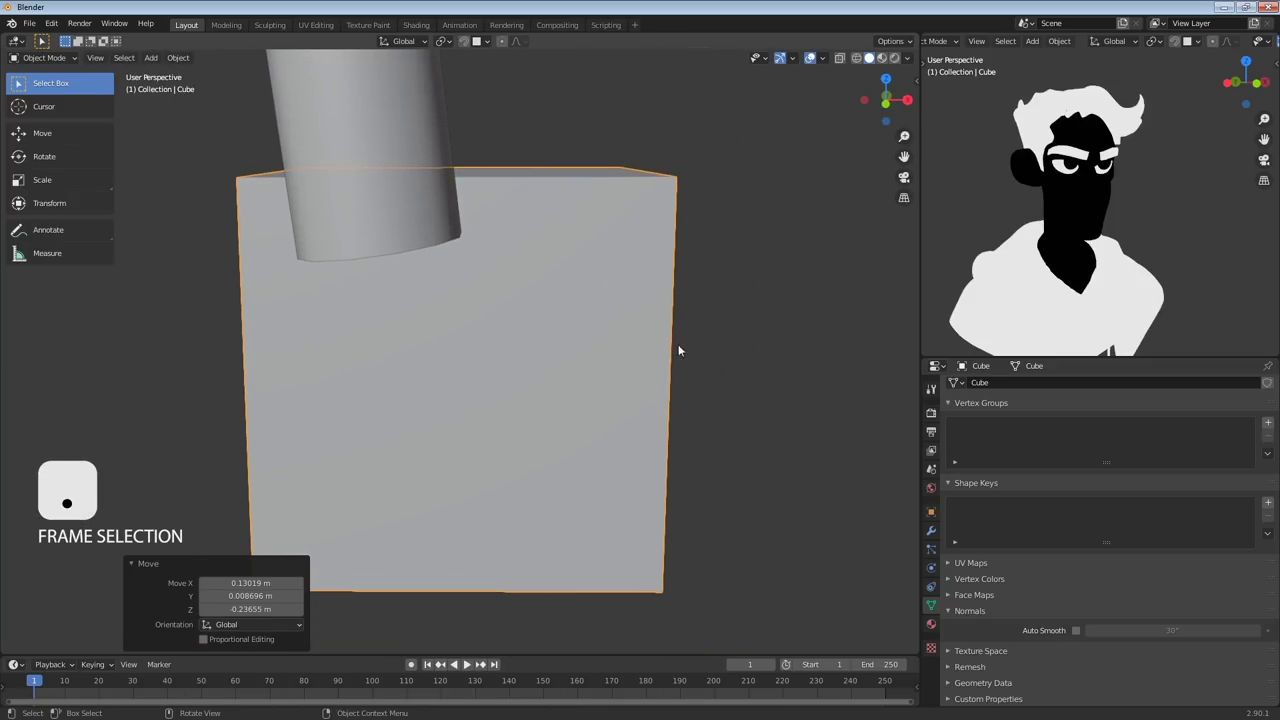
{"action": "middle_click_drag", "start_coordinate": [560, 333], "coordinate": [292, 412], "text": "ctrl"}
{"action": "key", "text": "ctrl+r"}
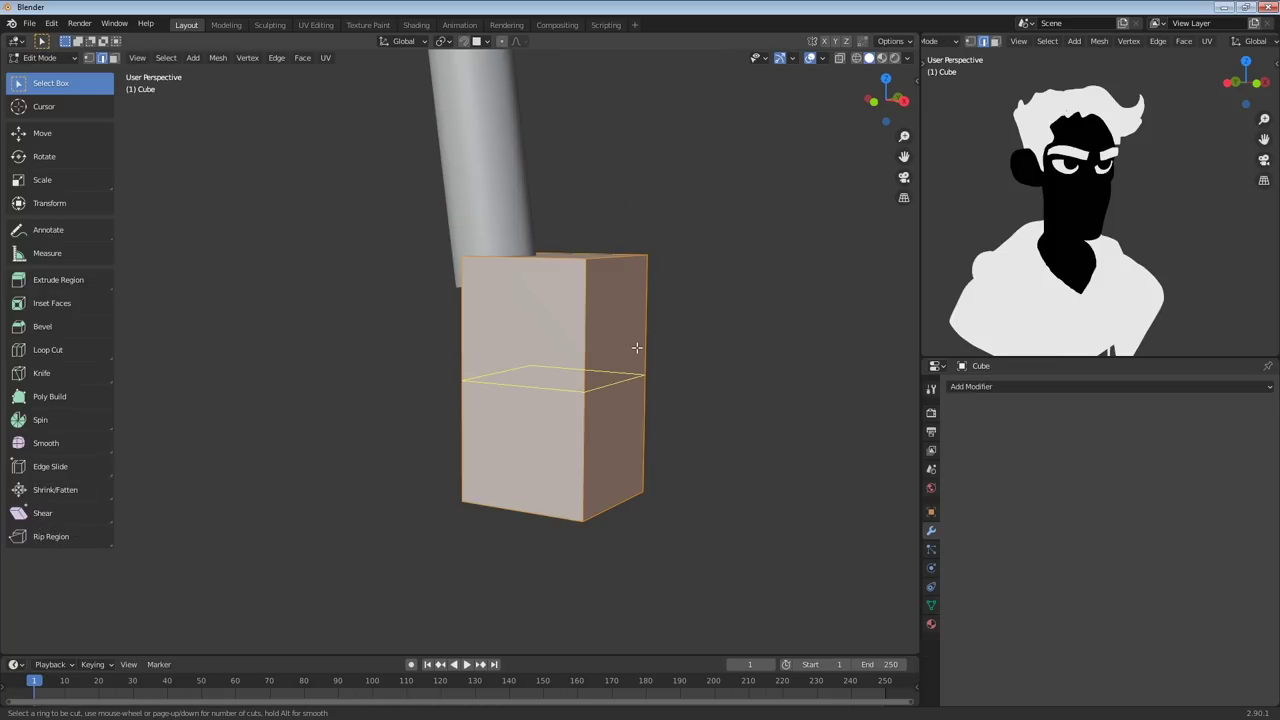
{"action": "left_click", "coordinate": [645, 366]}
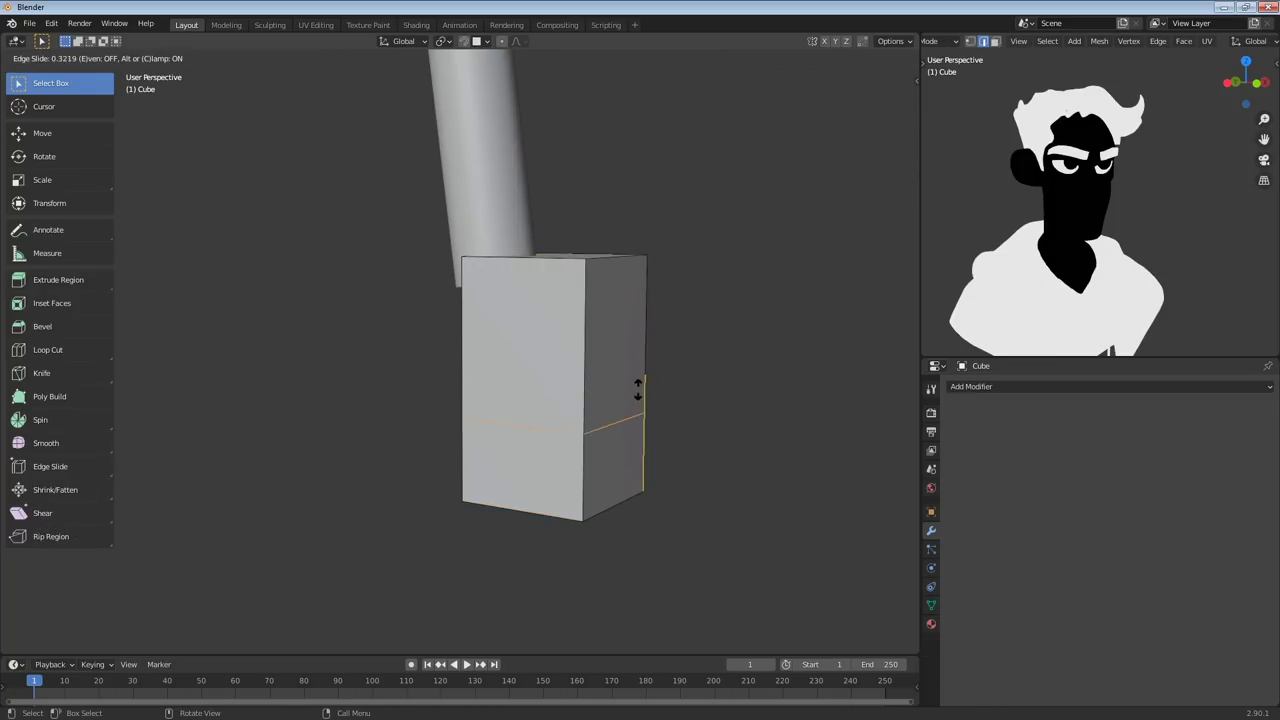
{"action": "left_click", "coordinate": [643, 455]}
{"action": "key", "text": "Tab"}
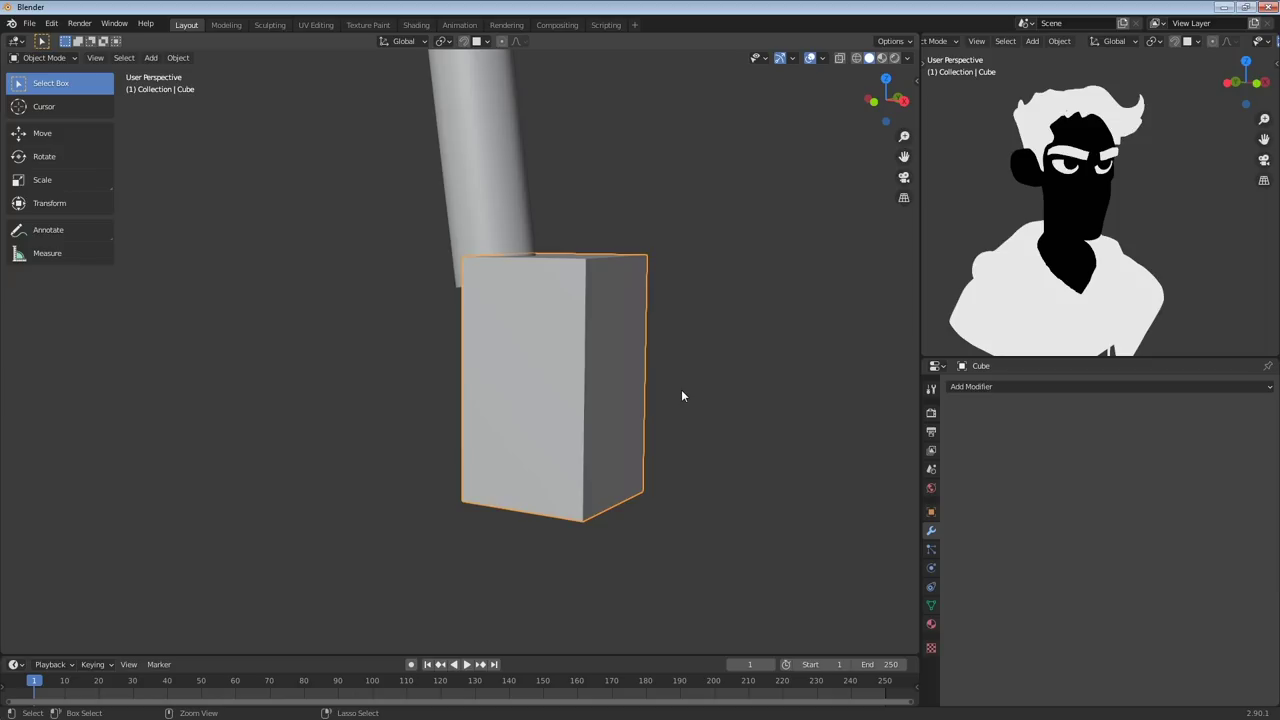
Add a level 2 subdivision to the drawstring tip, shade it smooth and open its mesh data properties
{"action": "key", "text": "ctrl+2"}
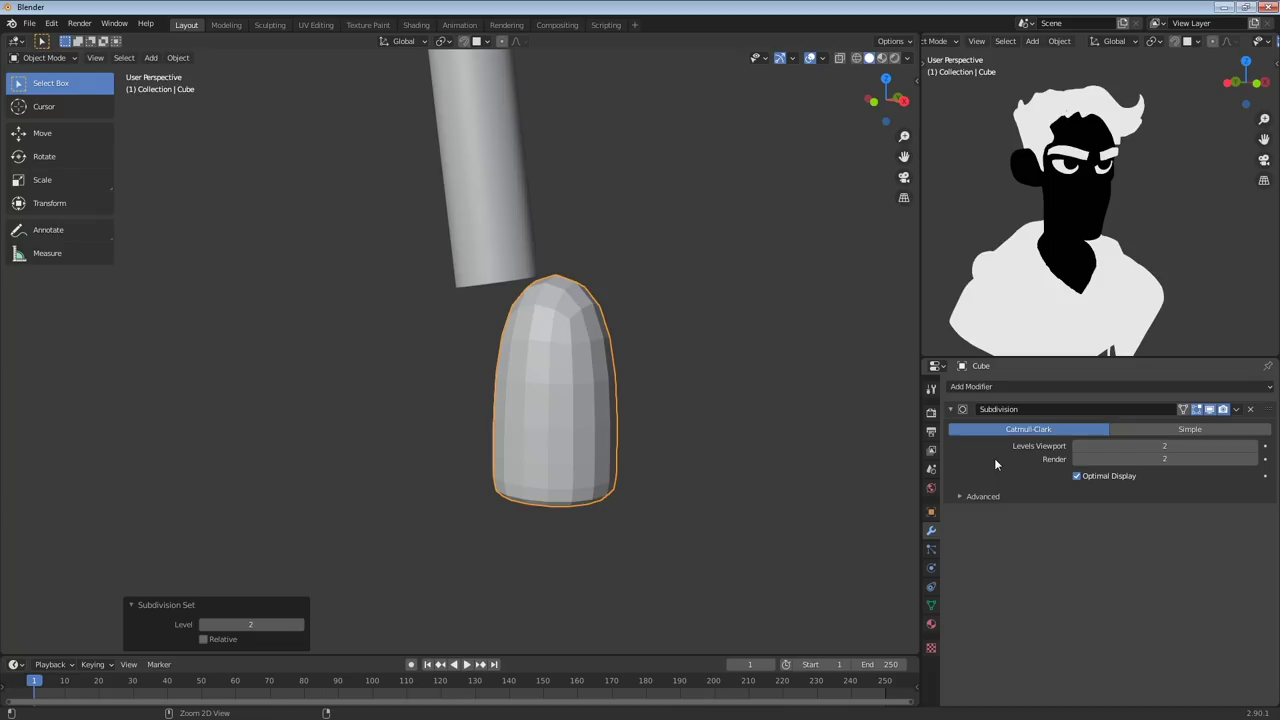
{"action": "right_click", "coordinate": [580, 360]}
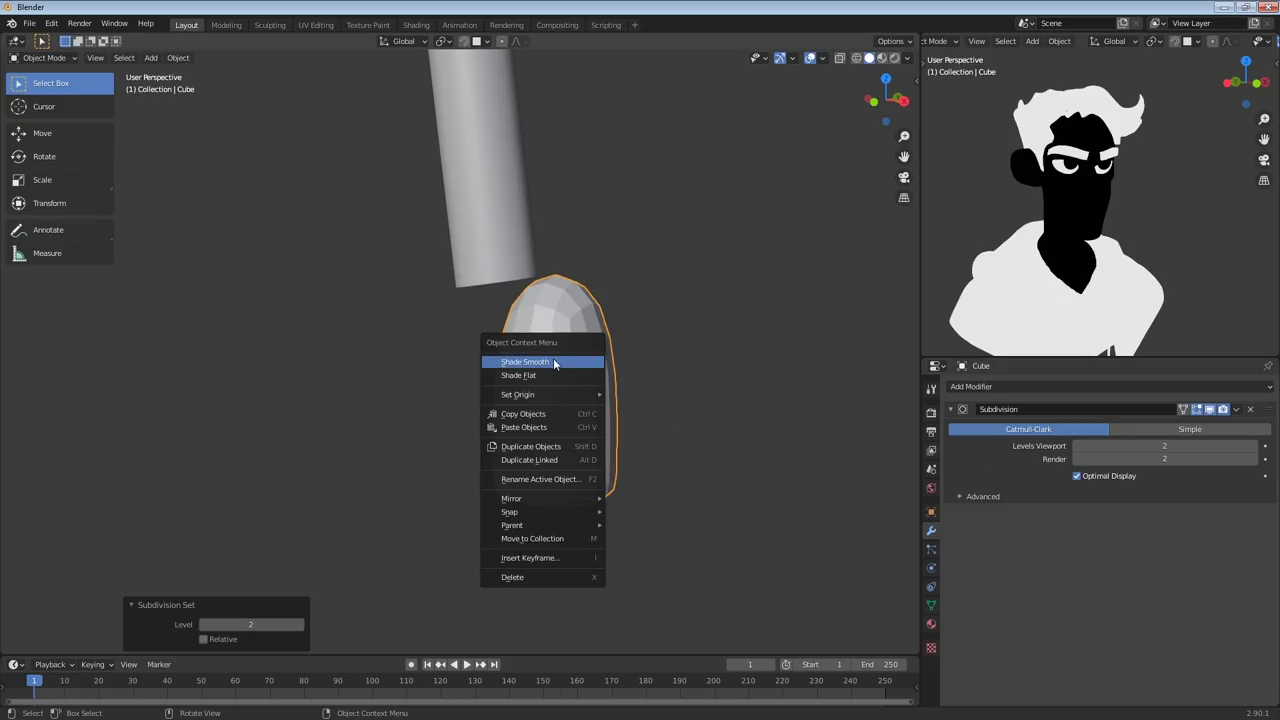
{"action": "left_click", "coordinate": [555, 364]}
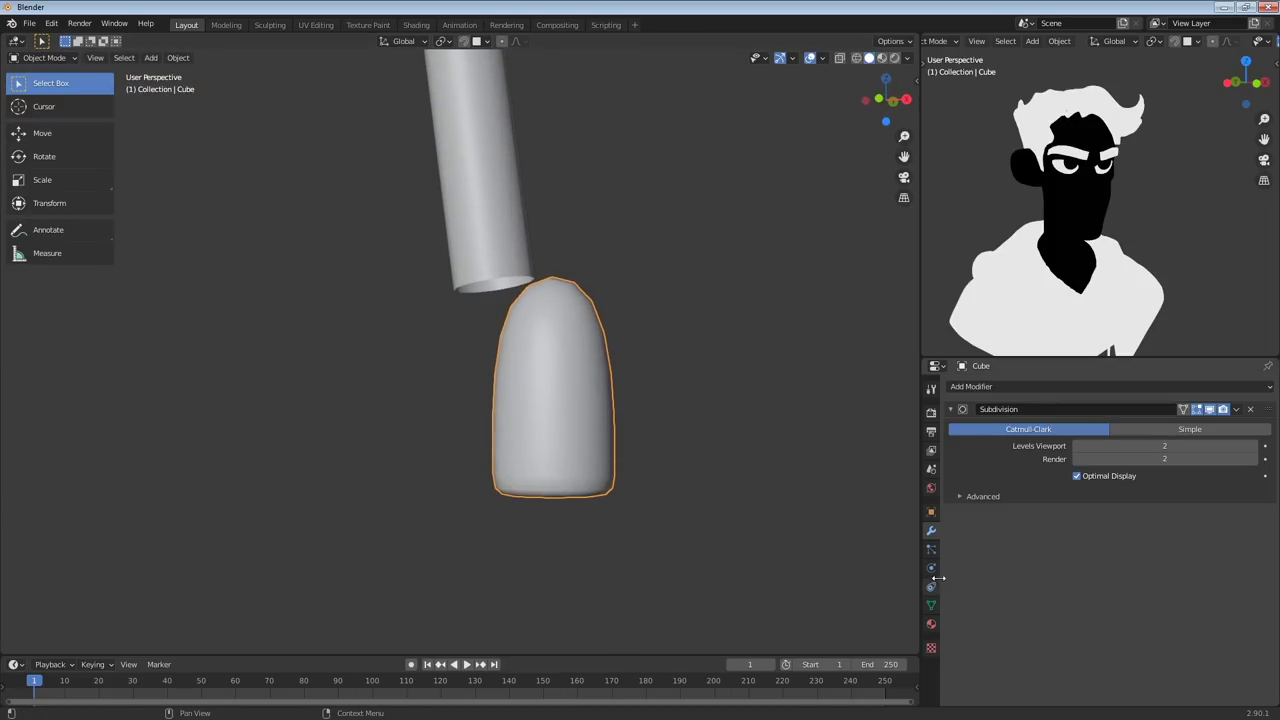
{"action": "left_click", "coordinate": [933, 605]}
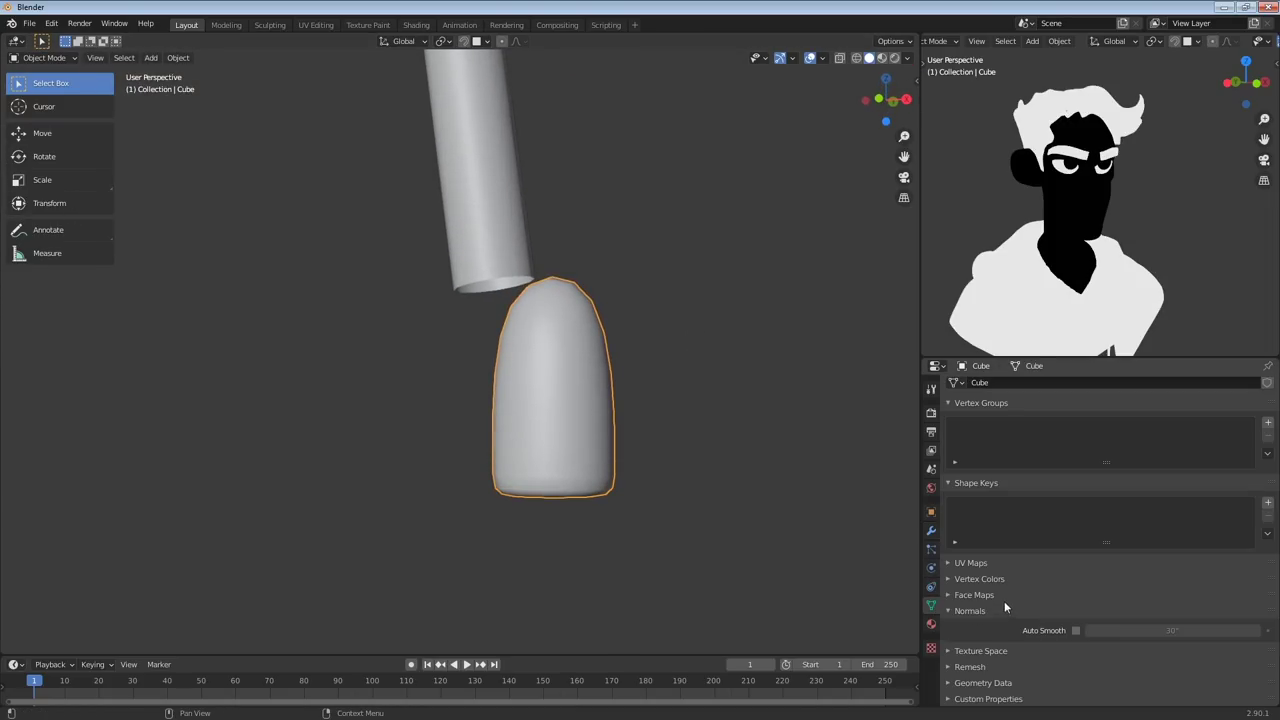
Enable Auto Smooth on the drawstring tip and scale its whole mesh up so it is wider than the cord
{"action": "left_click", "coordinate": [1077, 630]}
{"action": "mouse_move", "coordinate": [758, 500]}
{"action": "middle_mouse_down"}
{"action": "mouse_move", "coordinate": [774, 438]}
{"action": "mouse_move", "coordinate": [738, 510]}
{"action": "middle_mouse_up"}
{"action": "key", "text": "Tab"}
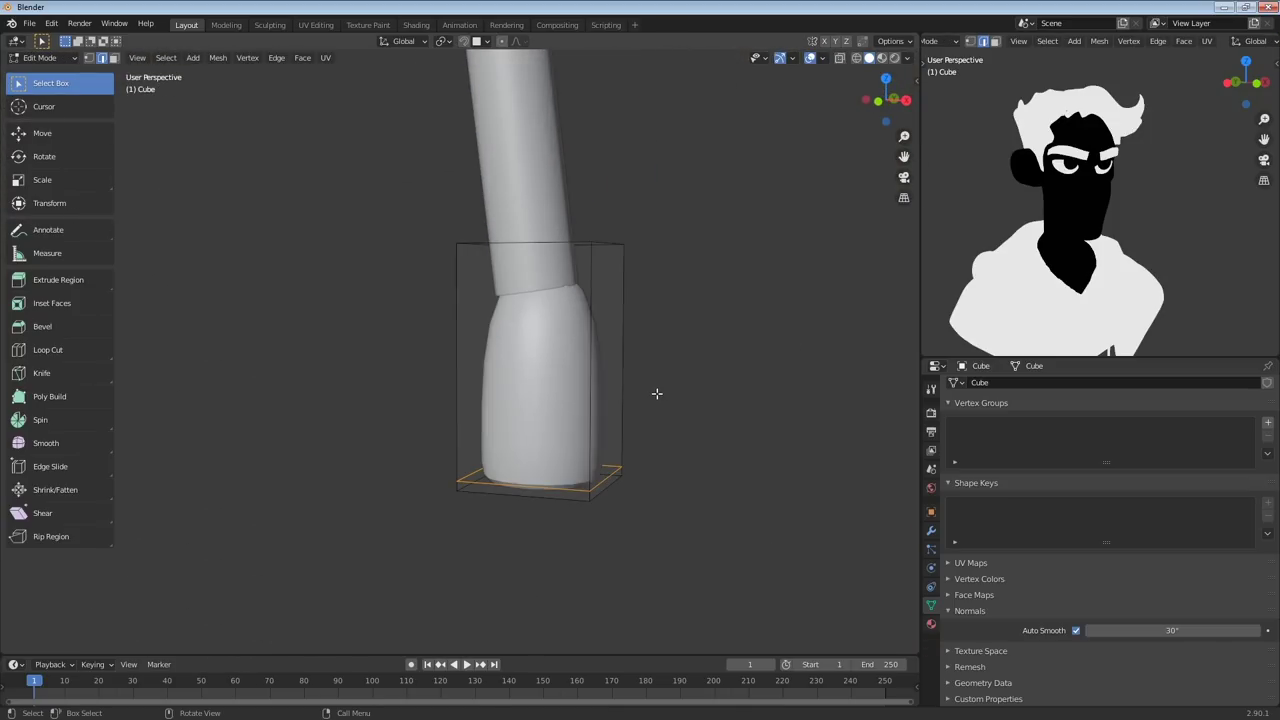
{"action": "key", "text": "a"}
{"action": "key", "text": "s"}
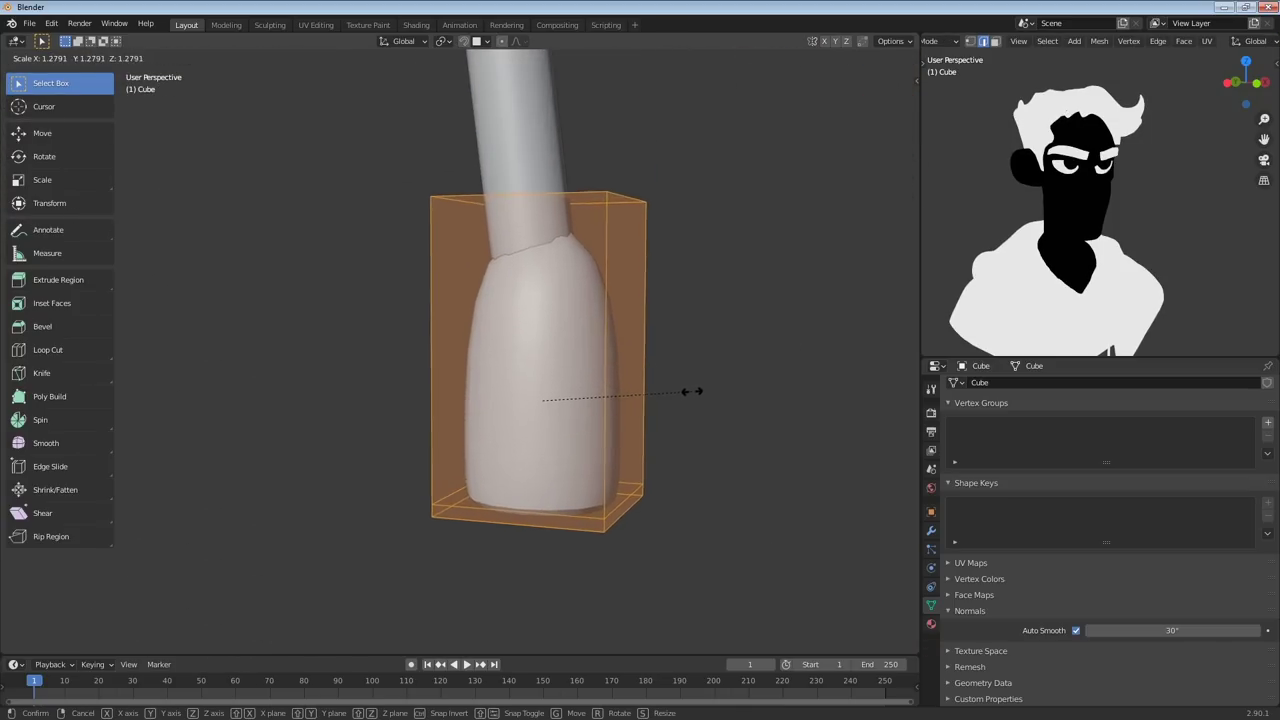
{"action": "left_click", "coordinate": [705, 395]}
{"action": "scroll", "coordinate": [643, 409], "scroll_direction": "down", "scroll_amount": 10}
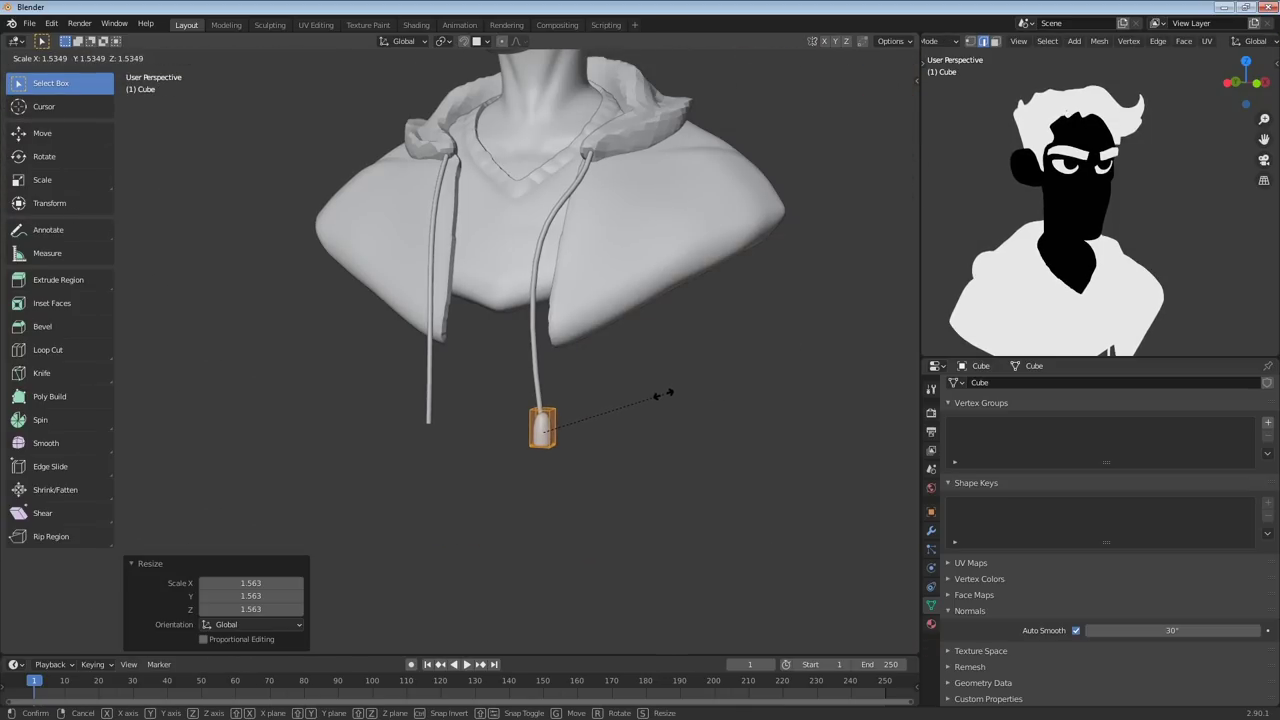
{"action": "left_click", "coordinate": [663, 395]}
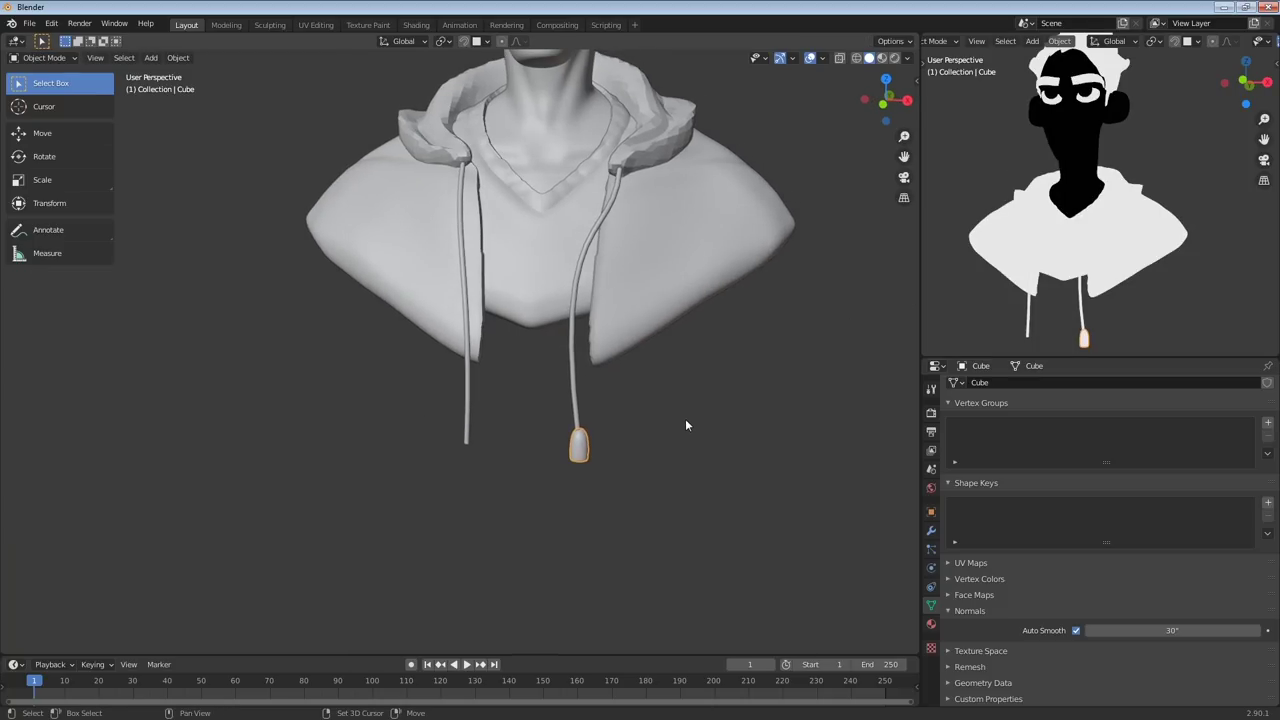
Duplicate the drawstring tip and place the copy at the lower end of the other drawstring
{"action": "key", "text": "shift+d"}
{"action": "left_click", "coordinate": [571, 428]}
{"action": "middle_click_drag", "start_coordinate": [571, 428], "coordinate": [713, 406]}
{"action": "middle_click_drag", "start_coordinate": [1091, 216], "coordinate": [1096, 243], "text": "shift"}
{"action": "middle_click_drag", "start_coordinate": [1178, 229], "coordinate": [1125, 213]}
{"action": "scroll", "coordinate": [1150, 235], "scroll_direction": "down", "scroll_amount": 1}
{"action": "scroll", "coordinate": [609, 357], "scroll_direction": "down", "scroll_amount": 3}
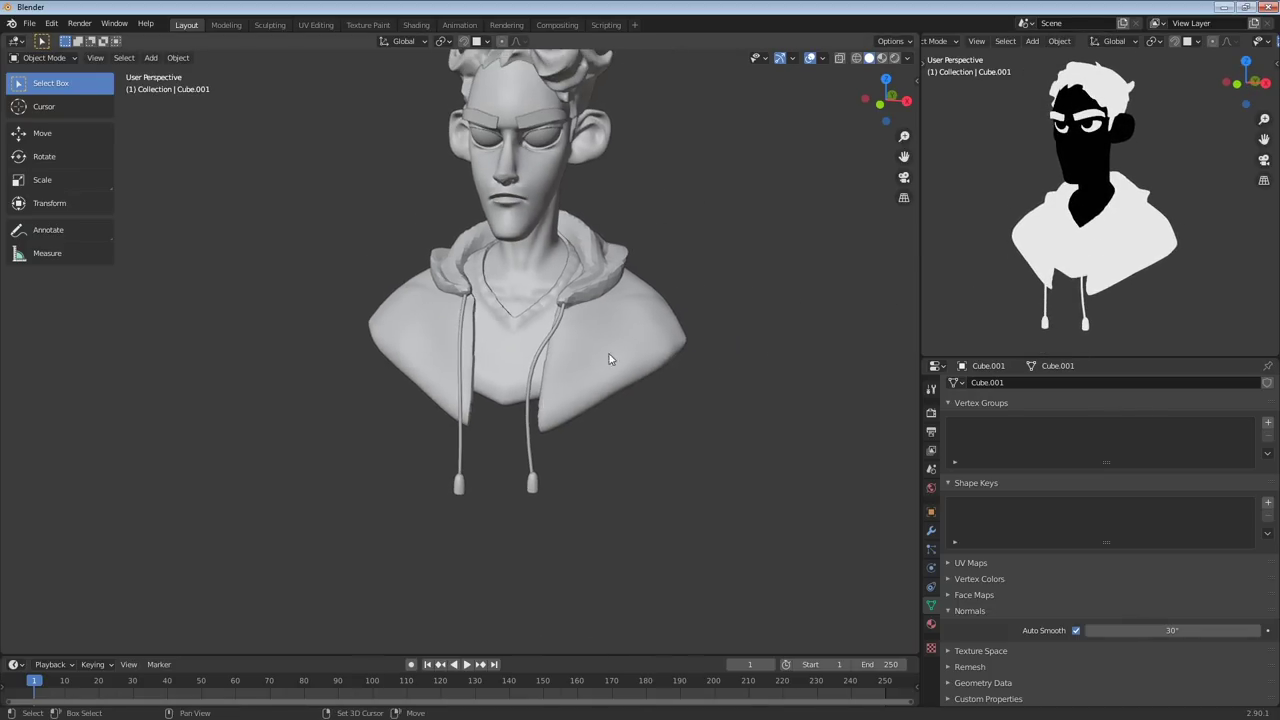
{"action": "middle_click_drag", "start_coordinate": [609, 357], "coordinate": [549, 412]}
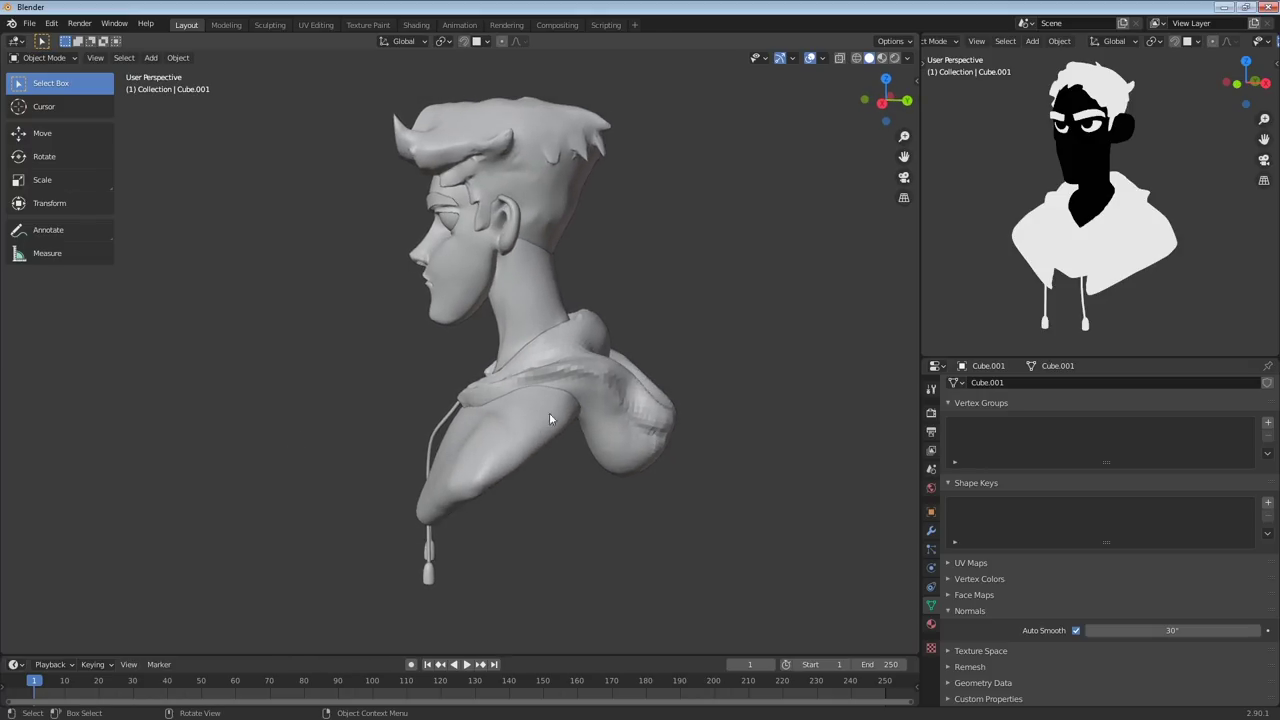
Shade the draped hood smooth and deselect it
{"action": "left_click", "coordinate": [624, 378]}
{"action": "right_click", "coordinate": [615, 388]}
{"action": "left_click", "coordinate": [595, 385]}
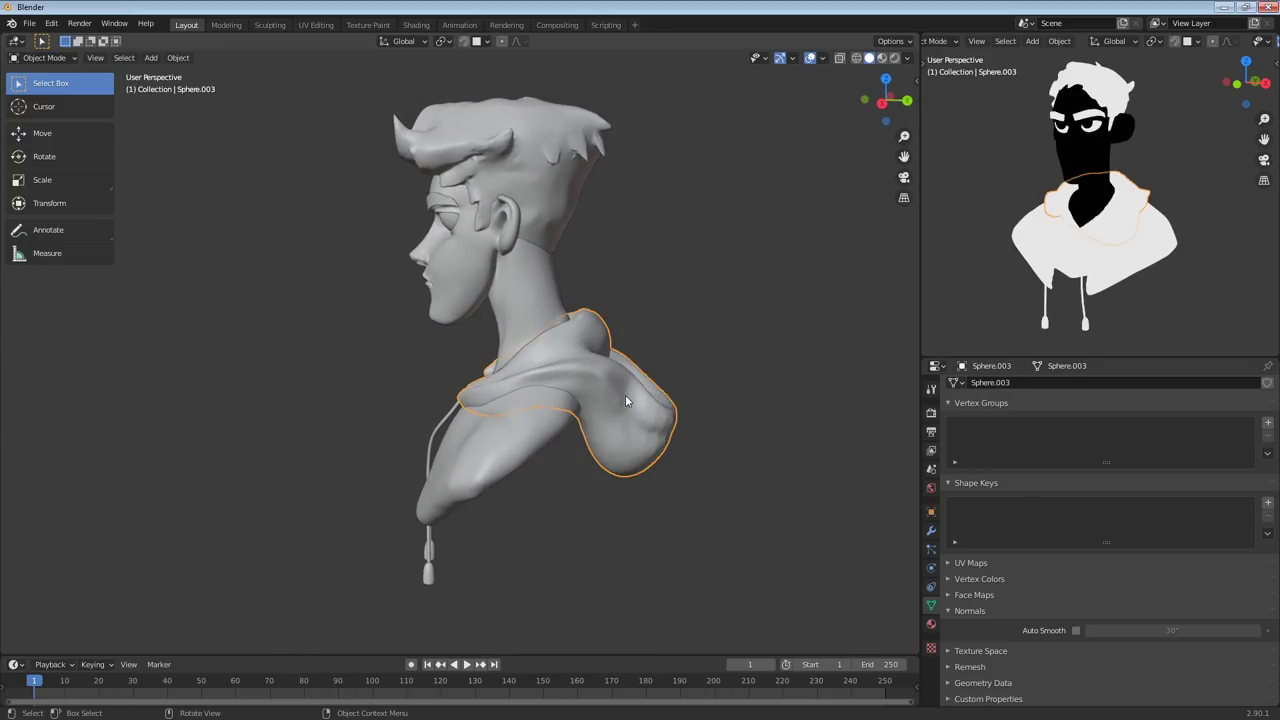
{"action": "middle_click_drag", "start_coordinate": [623, 399], "coordinate": [720, 424]}
{"action": "left_click", "coordinate": [715, 421]}
{"action": "middle_click_drag", "start_coordinate": [720, 424], "coordinate": [753, 391], "text": "ctrl"}
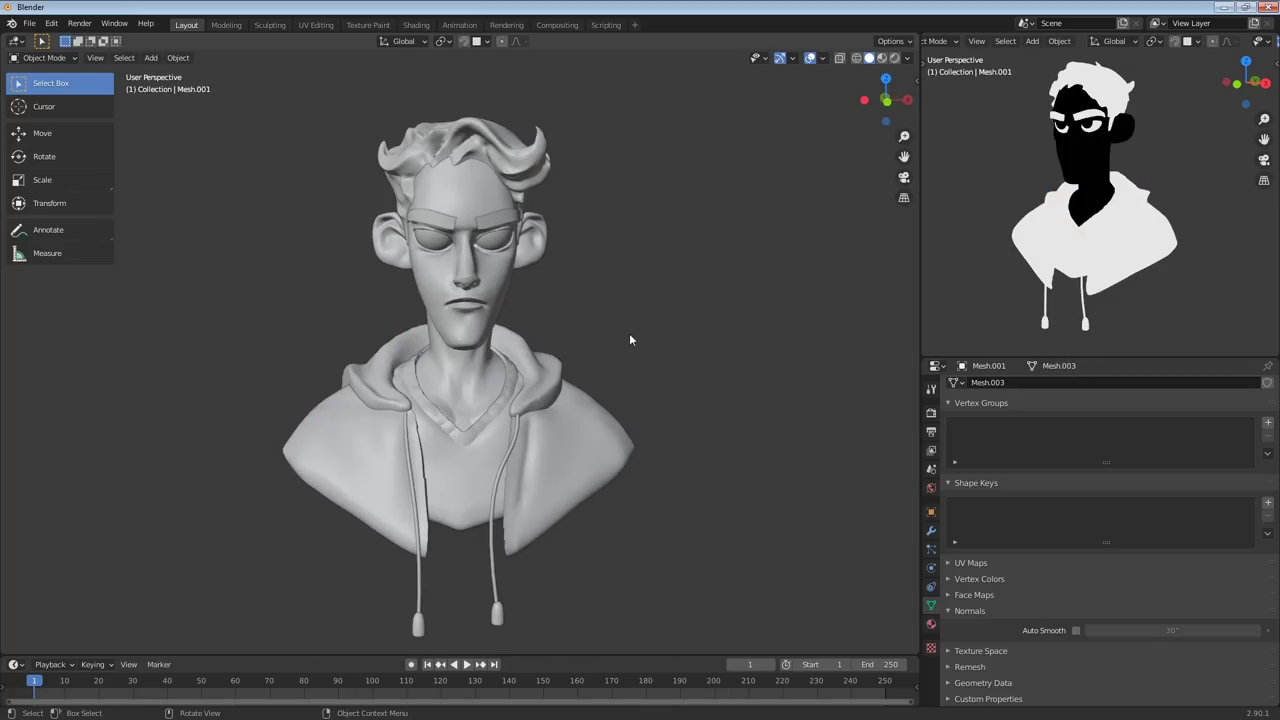
Put the head and neck mesh into Vertex Paint mode and choose a pale yellow brush colour
{"action": "middle_click_drag", "start_coordinate": [632, 339], "coordinate": [585, 306]}
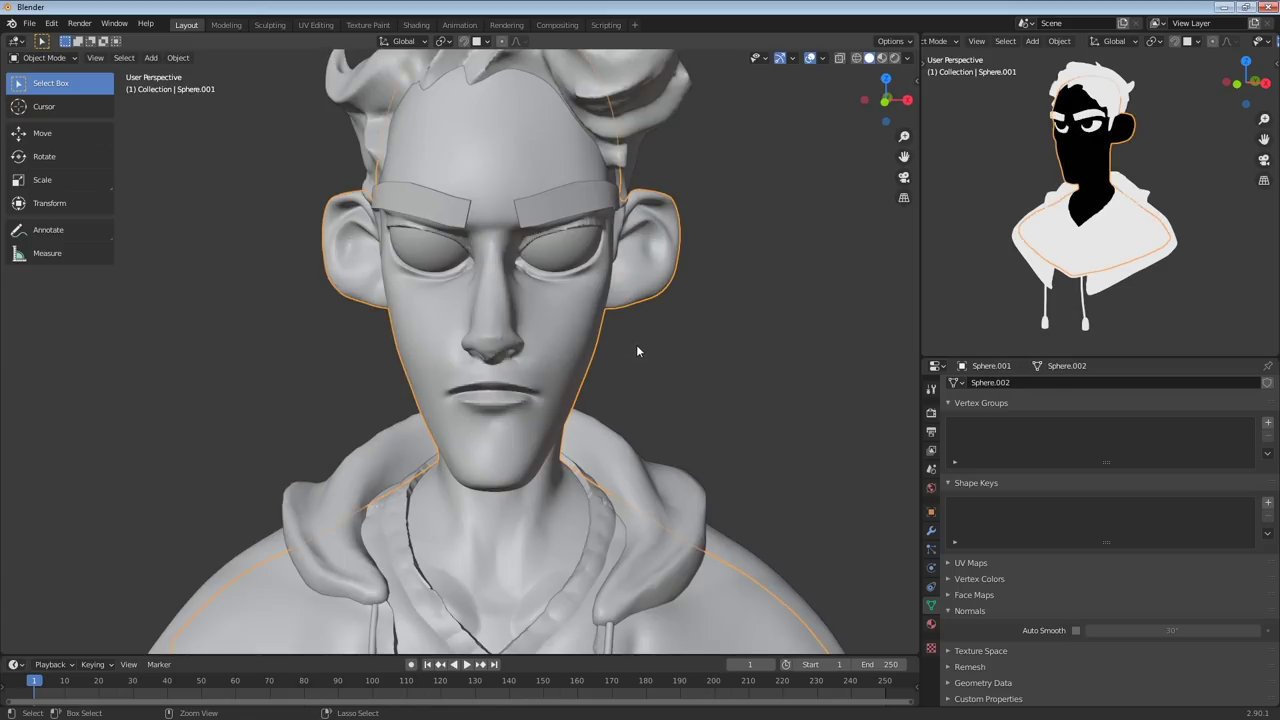
{"action": "key", "text": "ctrl+Tab"}
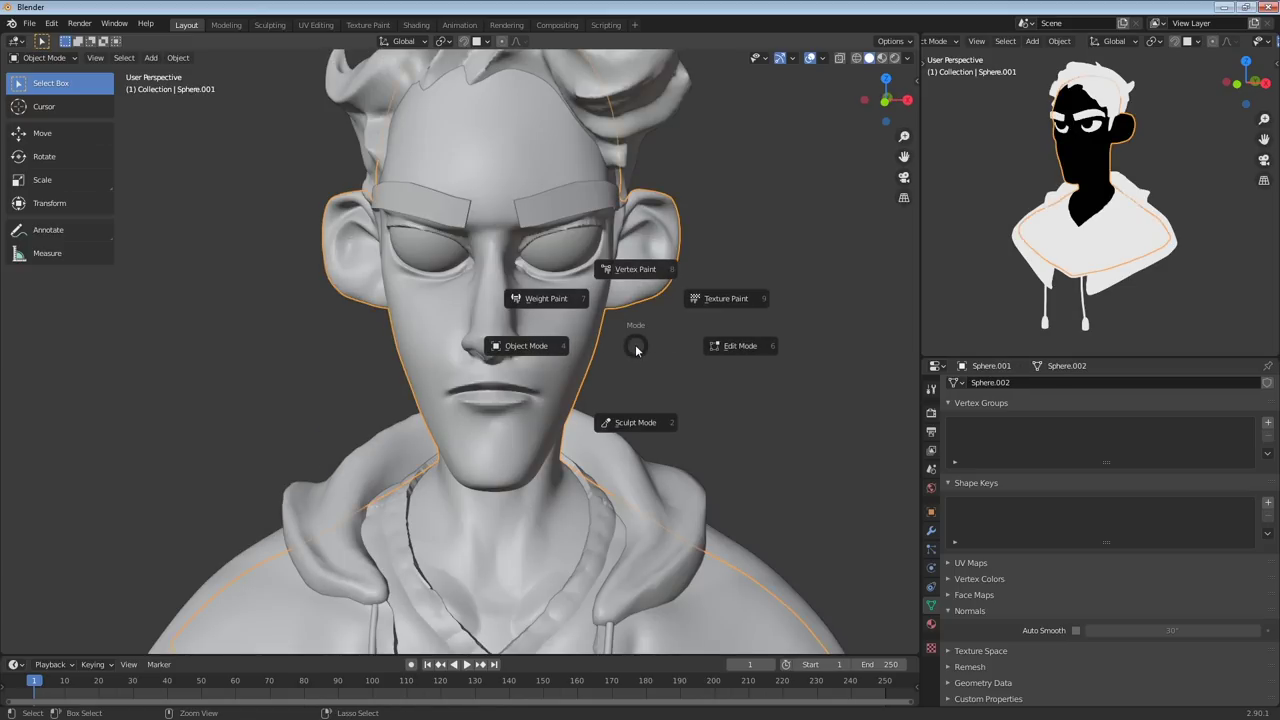
{"action": "left_click", "coordinate": [636, 270]}
{"action": "scroll", "coordinate": [575, 300], "scroll_direction": "down", "scroll_amount": 5}
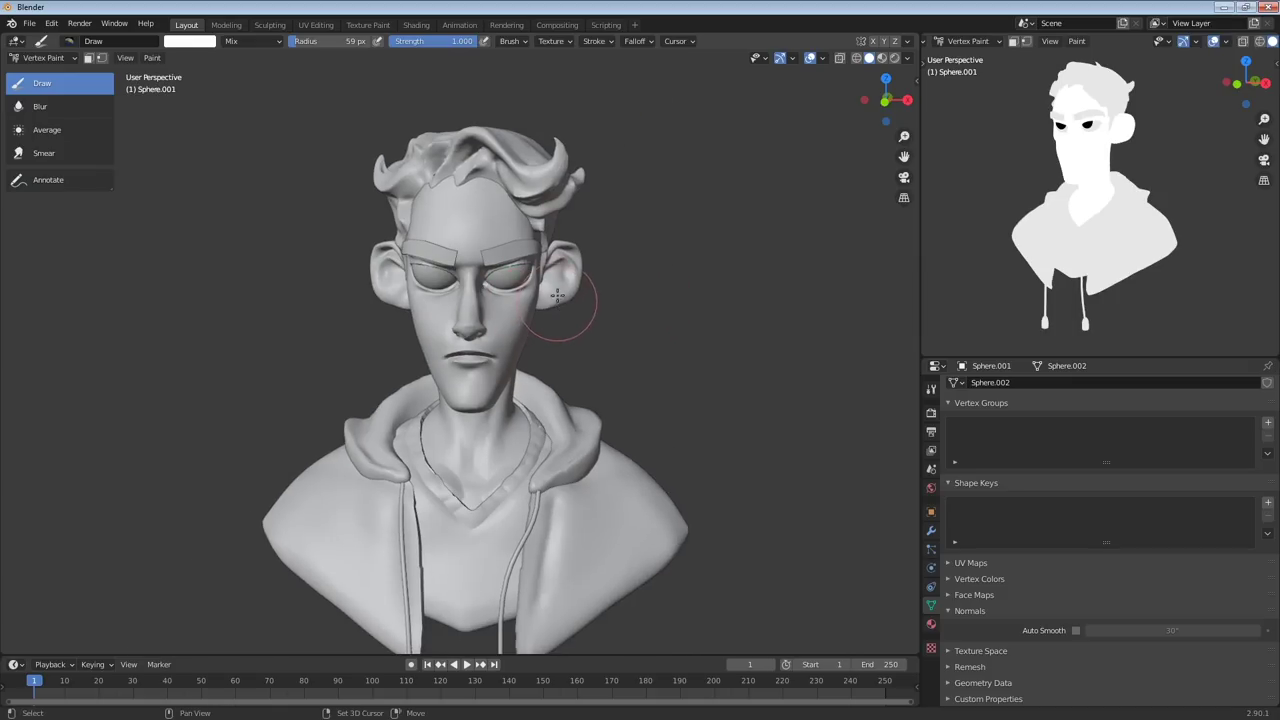
{"action": "left_click", "coordinate": [195, 42]}
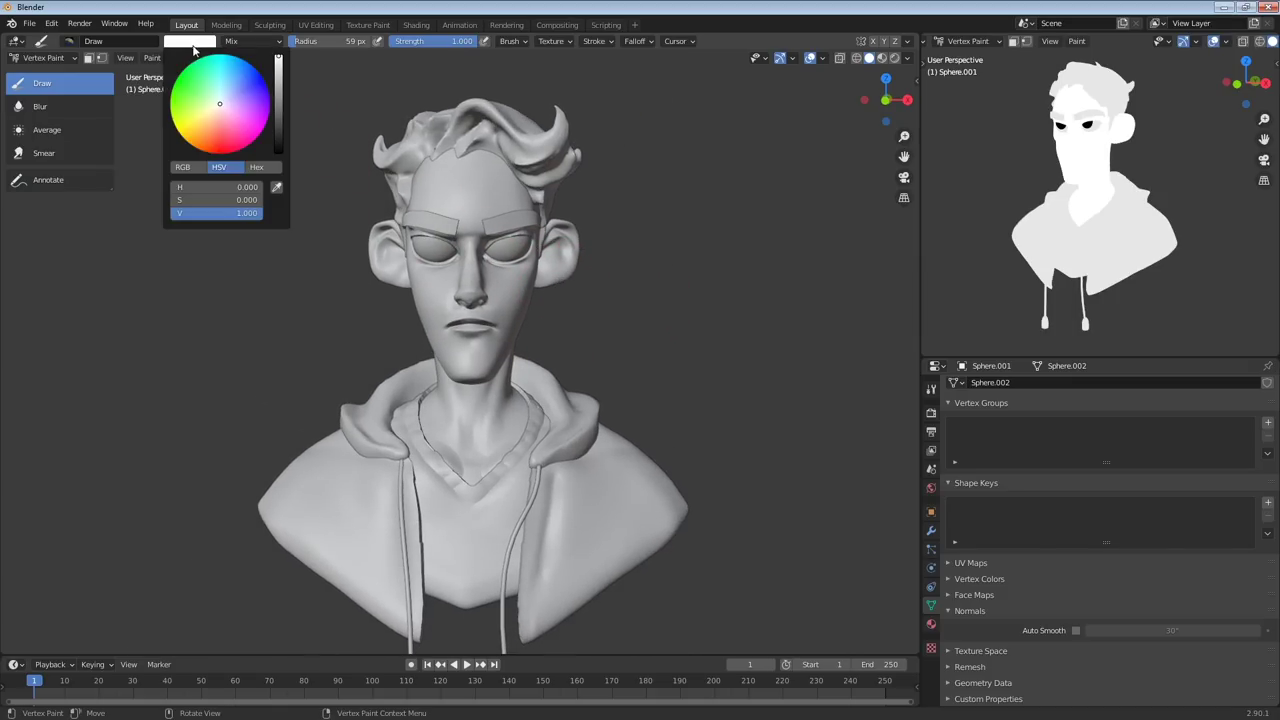
{"action": "left_click", "coordinate": [213, 113]}
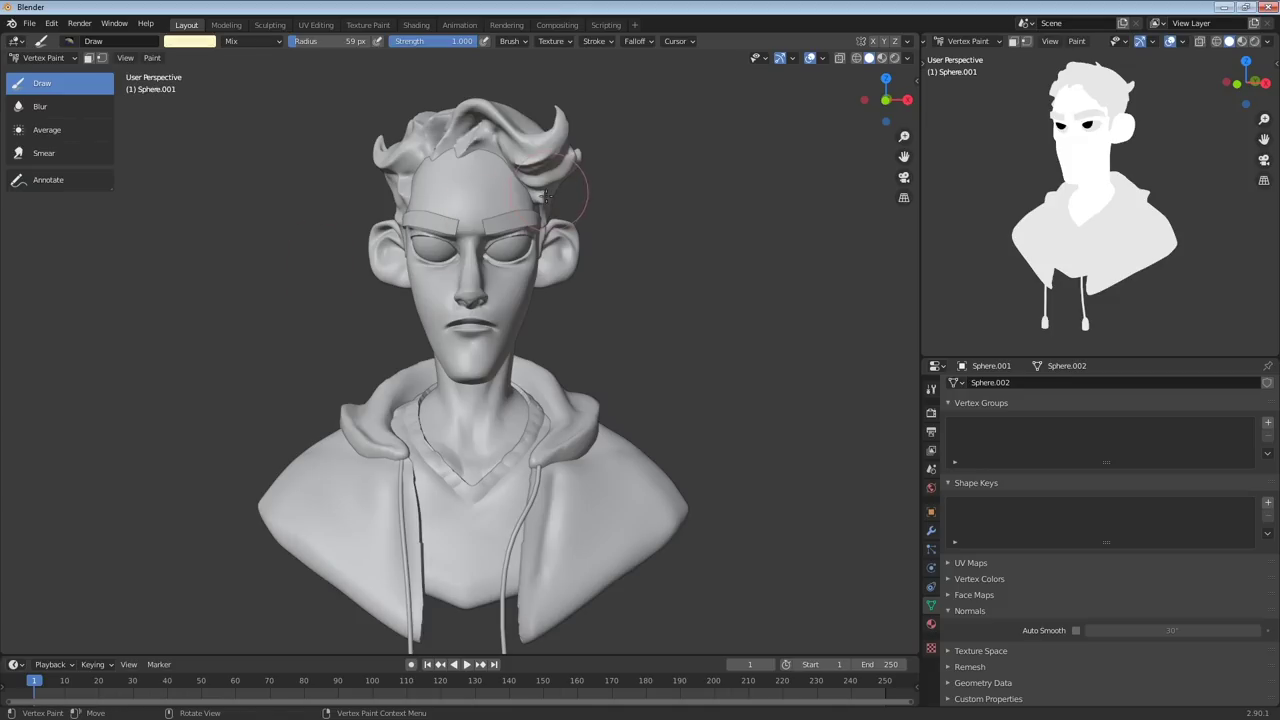
Paint the face, forehead, visible ear and sides of the neck pale yellow with the 59 px Draw brush
{"action": "mouse_move", "coordinate": [503, 255]}
{"action": "left_mouse_down"}
{"action": "mouse_move", "coordinate": [516, 268]}
{"action": "mouse_move", "coordinate": [454, 333]}
{"action": "left_mouse_up"}
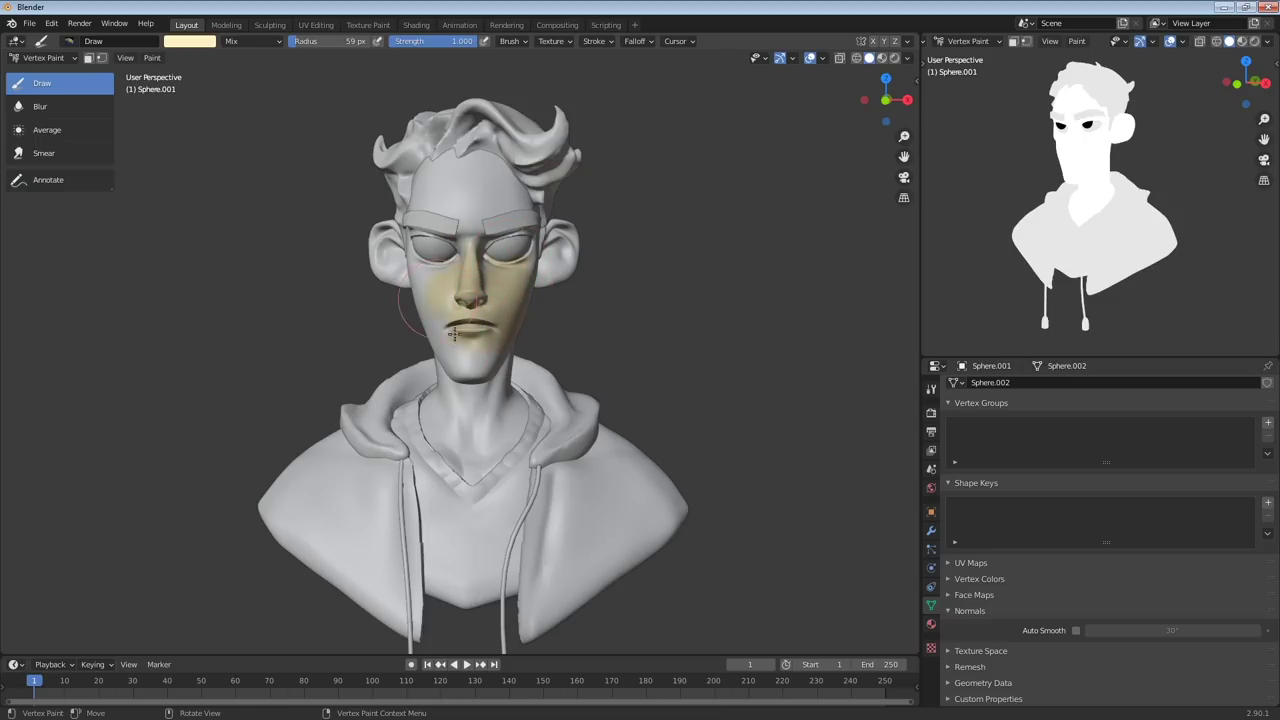
{"action": "left_click_drag", "start_coordinate": [419, 266], "coordinate": [384, 221]}
{"action": "mouse_move", "coordinate": [436, 165]}
{"action": "left_mouse_down"}
{"action": "mouse_move", "coordinate": [457, 217]}
{"action": "mouse_move", "coordinate": [485, 195]}
{"action": "left_mouse_up"}
{"action": "middle_click_drag", "start_coordinate": [485, 195], "coordinate": [566, 309]}
{"action": "mouse_move", "coordinate": [1101, 160]}
{"action": "middle_mouse_down"}
{"action": "mouse_move", "coordinate": [1134, 184]}
{"action": "mouse_move", "coordinate": [1106, 142]}
{"action": "mouse_move", "coordinate": [1132, 134]}
{"action": "mouse_move", "coordinate": [1141, 173]}
{"action": "mouse_move", "coordinate": [1162, 152]}
{"action": "middle_mouse_up"}
{"action": "middle_click_drag", "start_coordinate": [366, 325], "coordinate": [433, 322]}
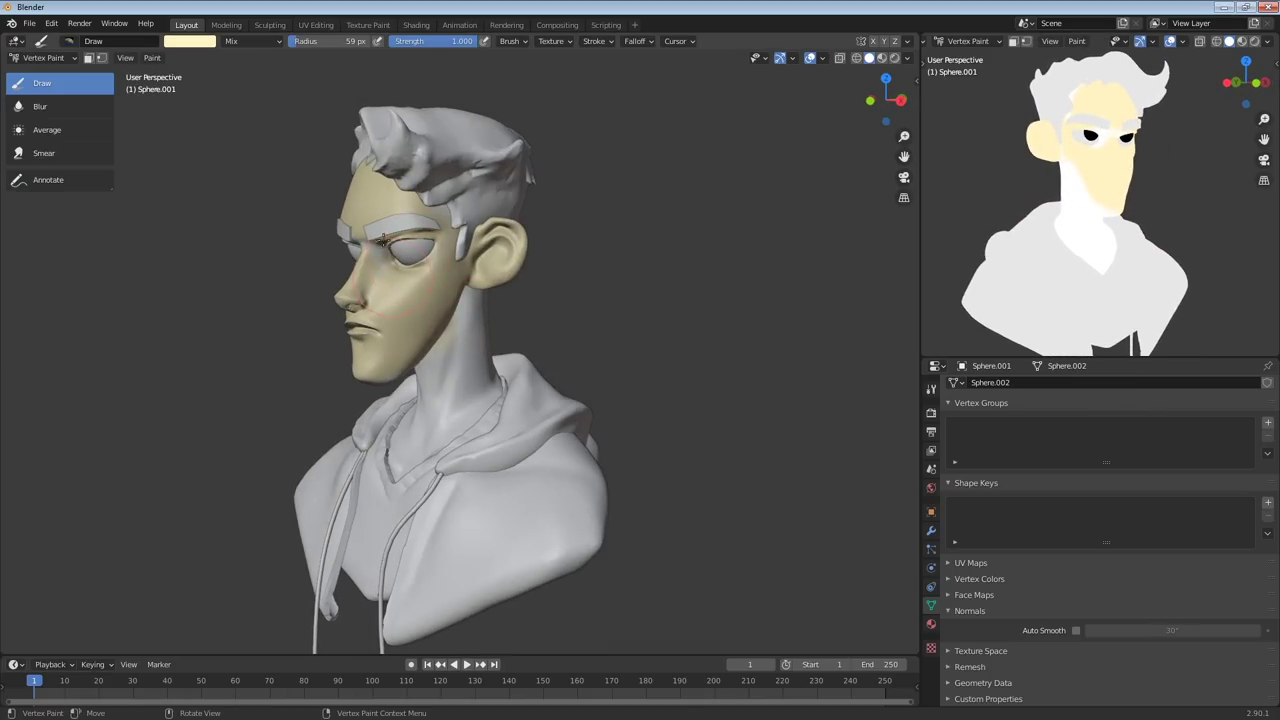
{"action": "middle_click_drag", "start_coordinate": [367, 265], "coordinate": [422, 292]}
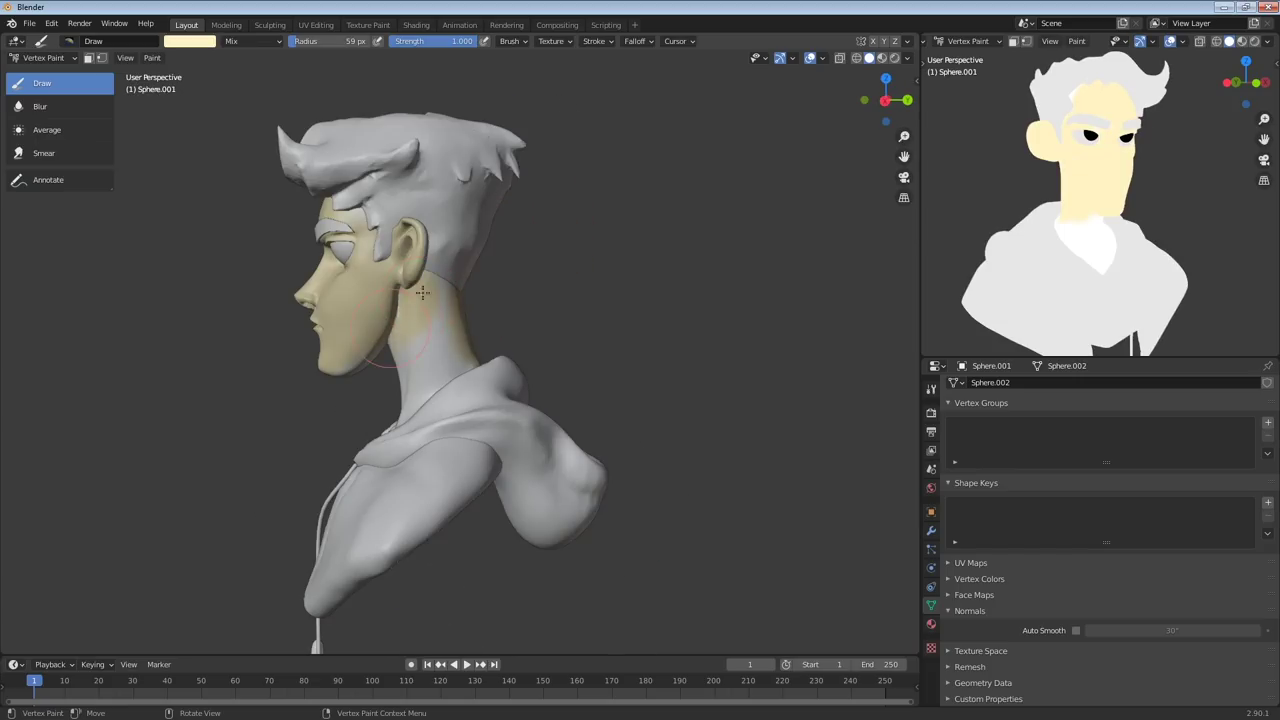
{"action": "left_click_drag", "start_coordinate": [414, 400], "coordinate": [399, 424]}
{"action": "middle_click_drag", "start_coordinate": [395, 395], "coordinate": [464, 378]}
Isolate the head mesh in local view and paint the scalp, back of the head and ears pale yellow
{"action": "key", "text": "KP_Divide"}
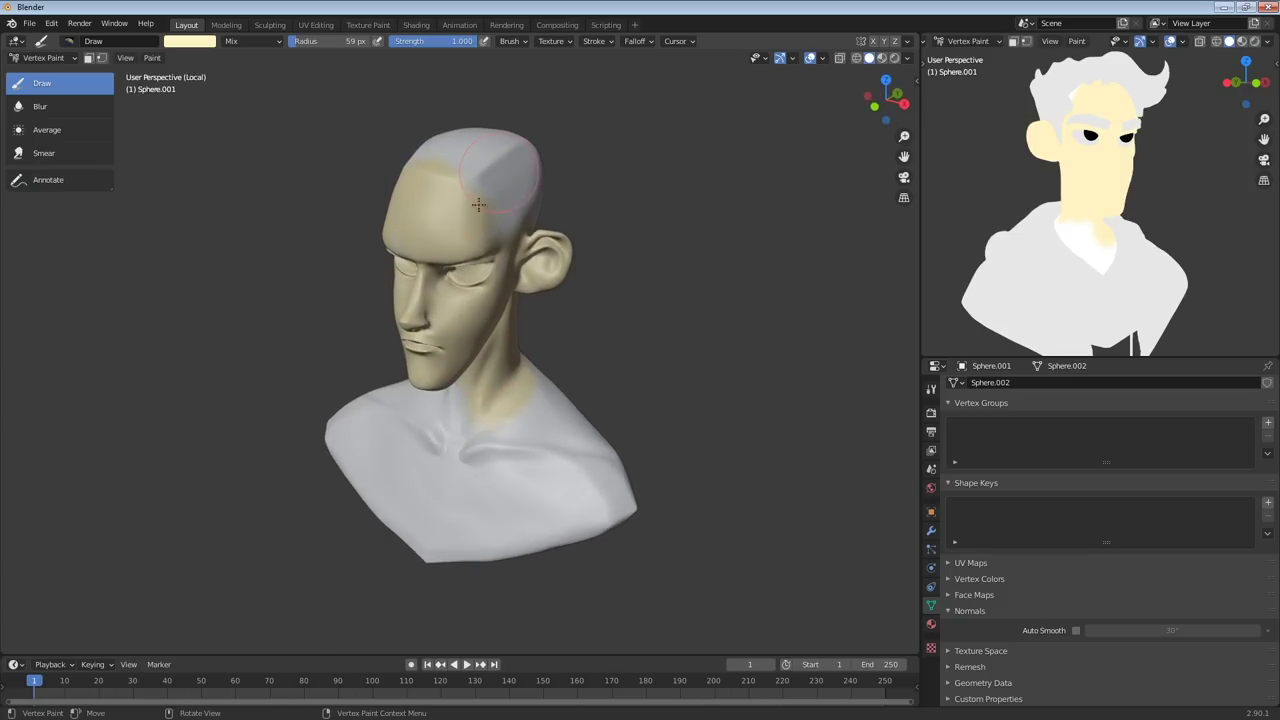
{"action": "middle_click_drag", "start_coordinate": [533, 195], "coordinate": [546, 240]}
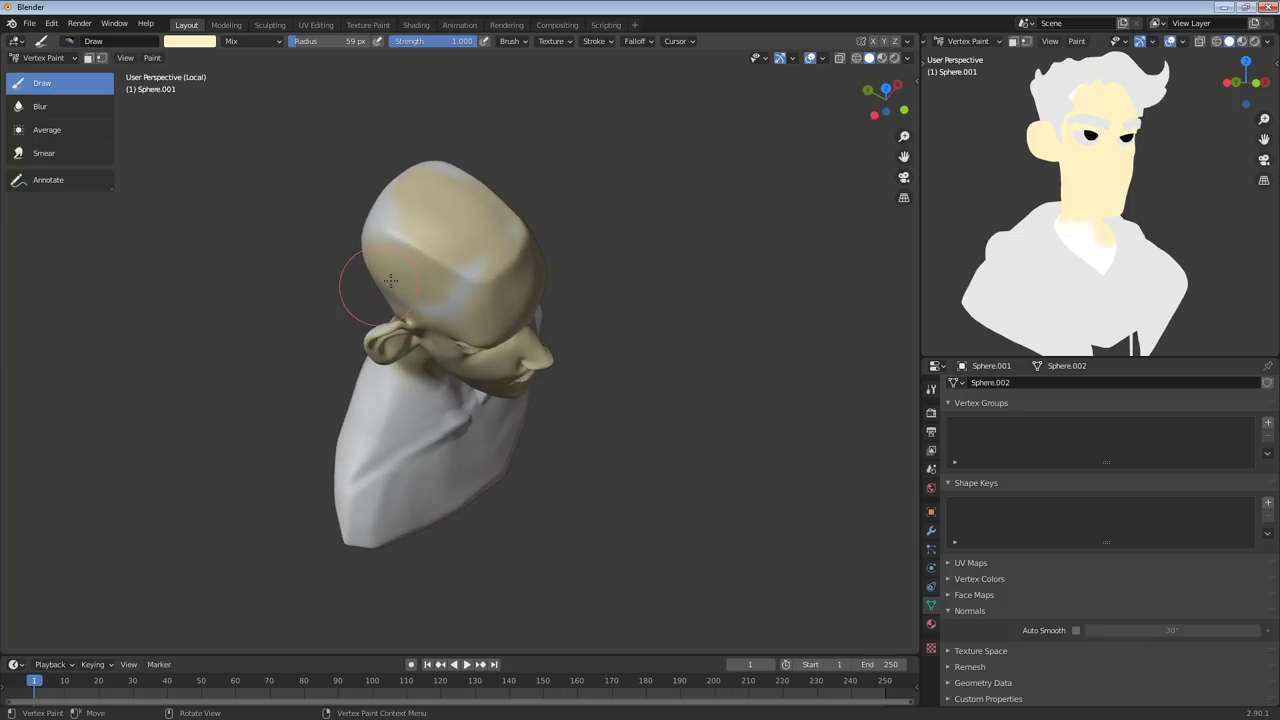
{"action": "middle_click_drag", "start_coordinate": [390, 281], "coordinate": [466, 253]}
{"action": "left_click_drag", "start_coordinate": [432, 237], "coordinate": [432, 289]}
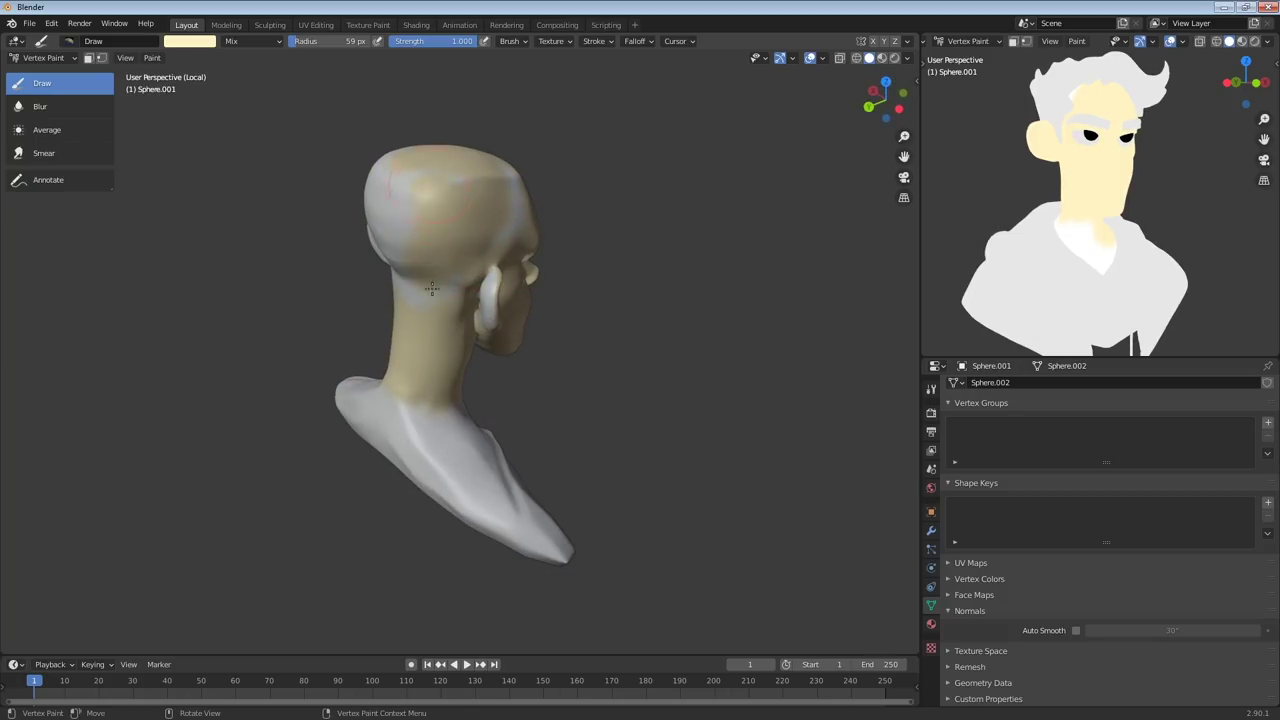
{"action": "middle_click_drag", "start_coordinate": [374, 180], "coordinate": [410, 215]}
{"action": "left_click_drag", "start_coordinate": [410, 215], "coordinate": [427, 282]}
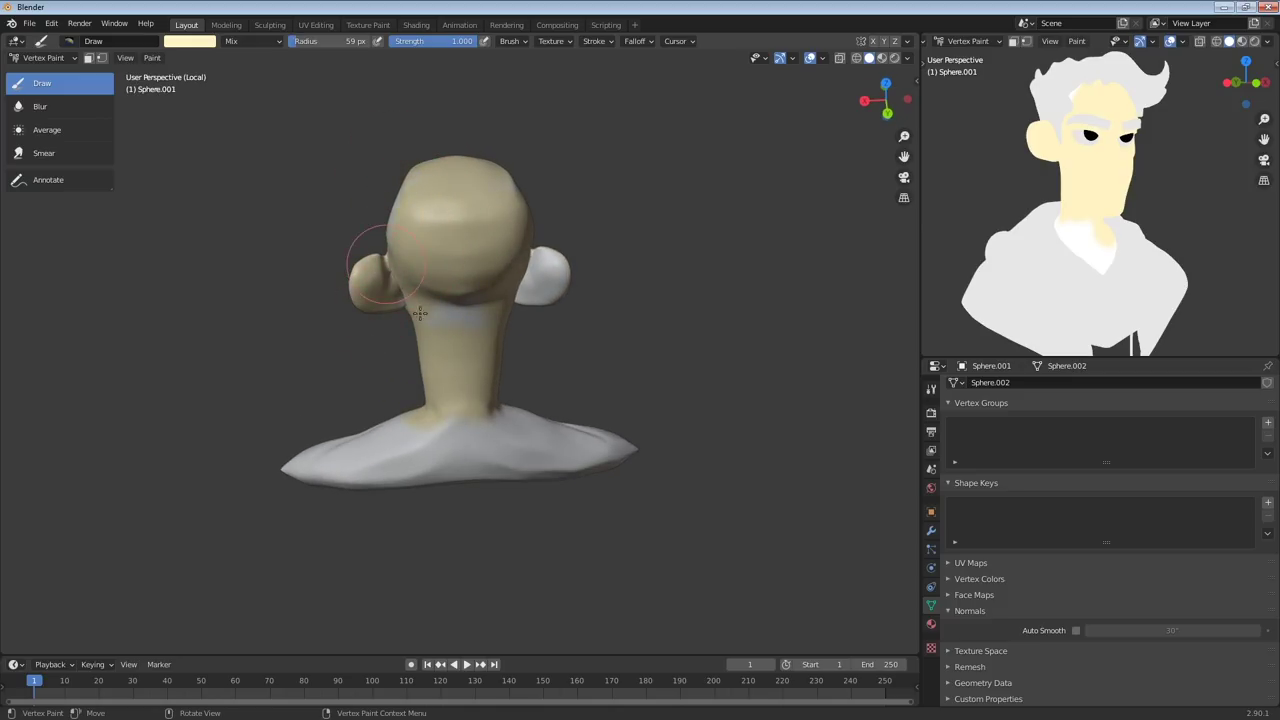
{"action": "mouse_move", "coordinate": [539, 292]}
{"action": "left_mouse_down"}
{"action": "mouse_move", "coordinate": [567, 292]}
{"action": "mouse_move", "coordinate": [556, 317]}
{"action": "left_mouse_up"}
Cover the upper back, shoulders and leftover patches on the side of the skull with pale yellow
{"action": "middle_click_drag", "start_coordinate": [540, 350], "coordinate": [530, 312]}
{"action": "mouse_move", "coordinate": [478, 380]}
{"action": "left_mouse_down"}
{"action": "mouse_move", "coordinate": [361, 476]}
{"action": "mouse_move", "coordinate": [514, 430]}
{"action": "mouse_move", "coordinate": [606, 457]}
{"action": "mouse_move", "coordinate": [592, 461]}
{"action": "left_mouse_up"}
{"action": "middle_click_drag", "start_coordinate": [632, 457], "coordinate": [505, 500]}
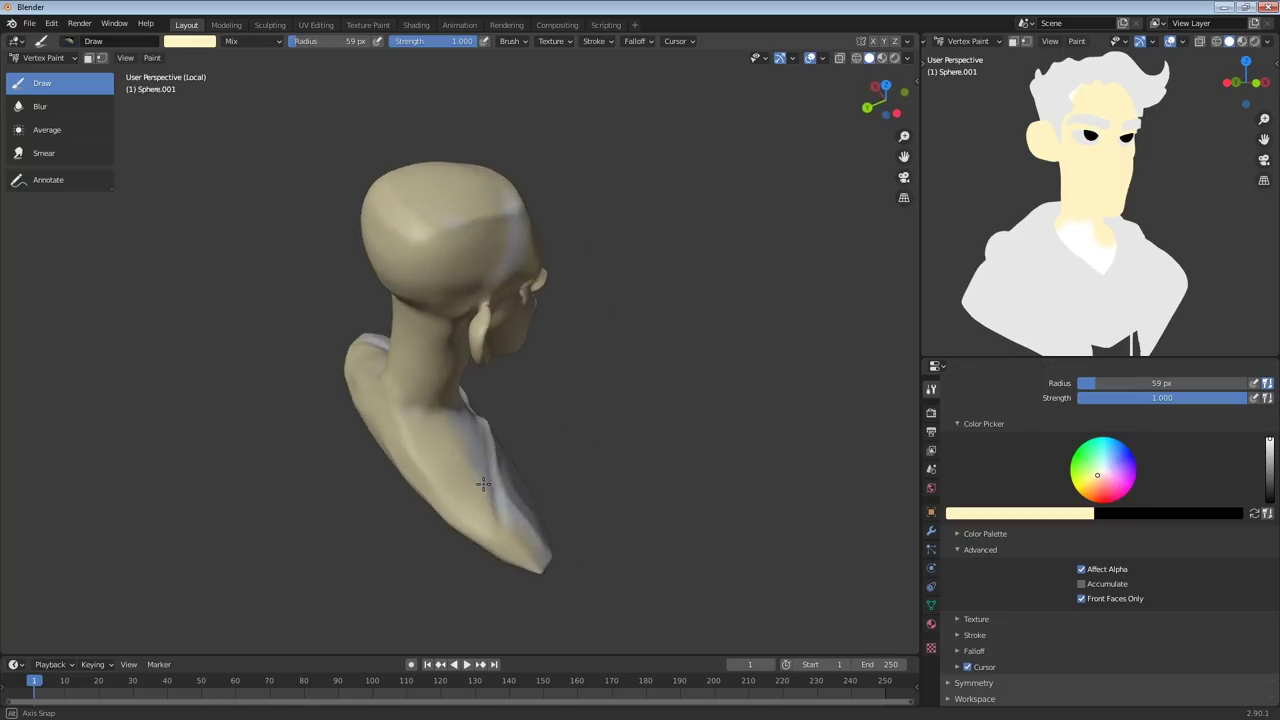
{"action": "mouse_move", "coordinate": [540, 555]}
{"action": "middle_mouse_down"}
{"action": "mouse_move", "coordinate": [419, 484]}
{"action": "mouse_move", "coordinate": [422, 408]}
{"action": "middle_mouse_up"}
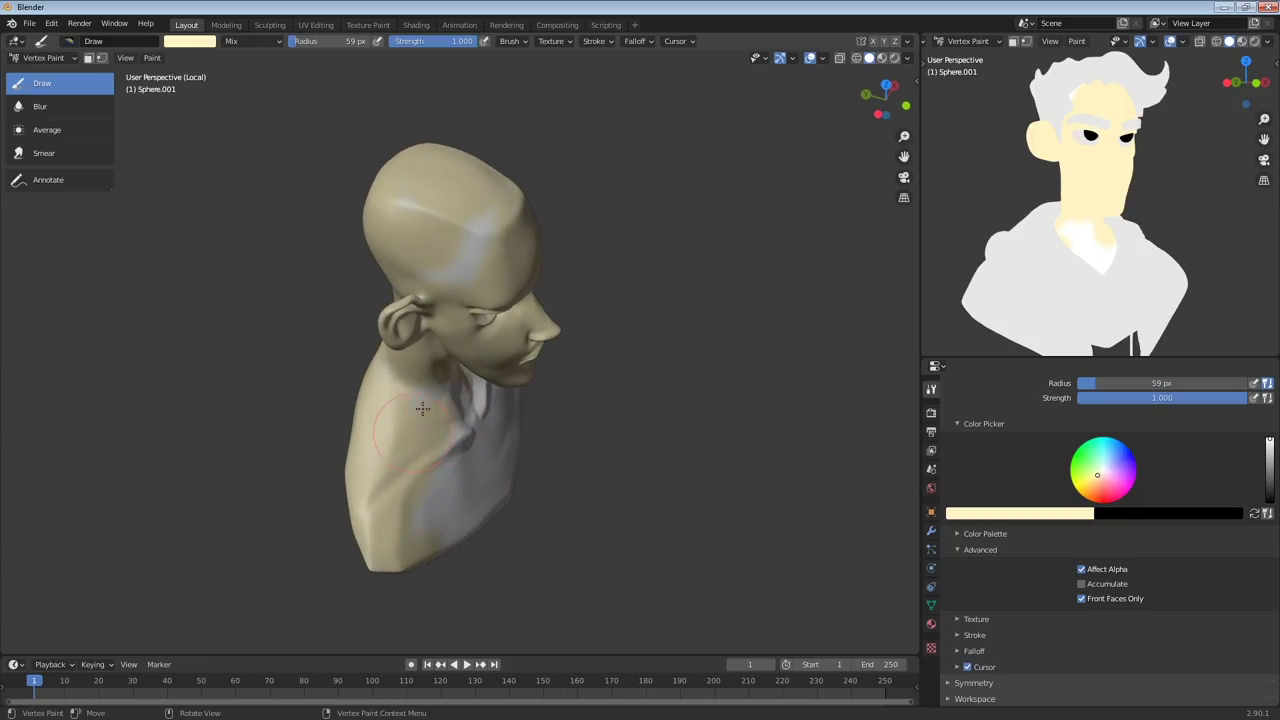
{"action": "left_click_drag", "start_coordinate": [426, 432], "coordinate": [470, 252]}
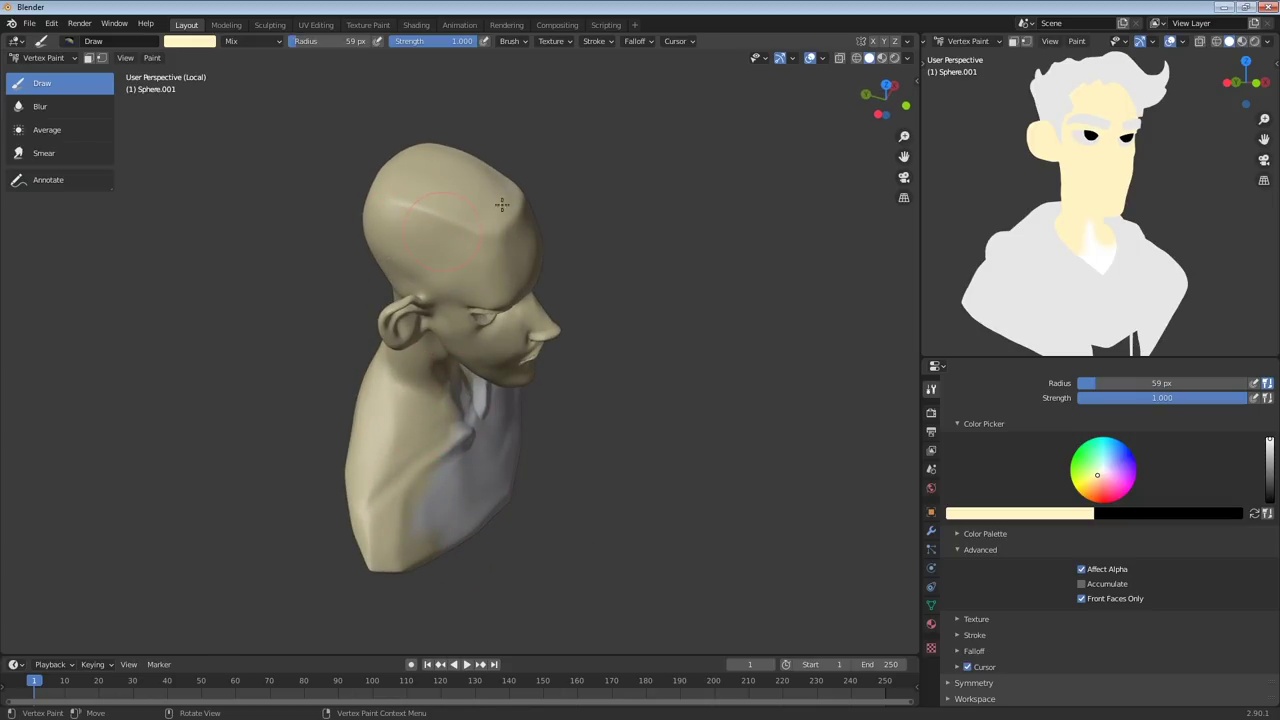
Paint the front of the neck, collarbones and chest pale yellow
{"action": "middle_click_drag", "start_coordinate": [525, 265], "coordinate": [472, 218]}
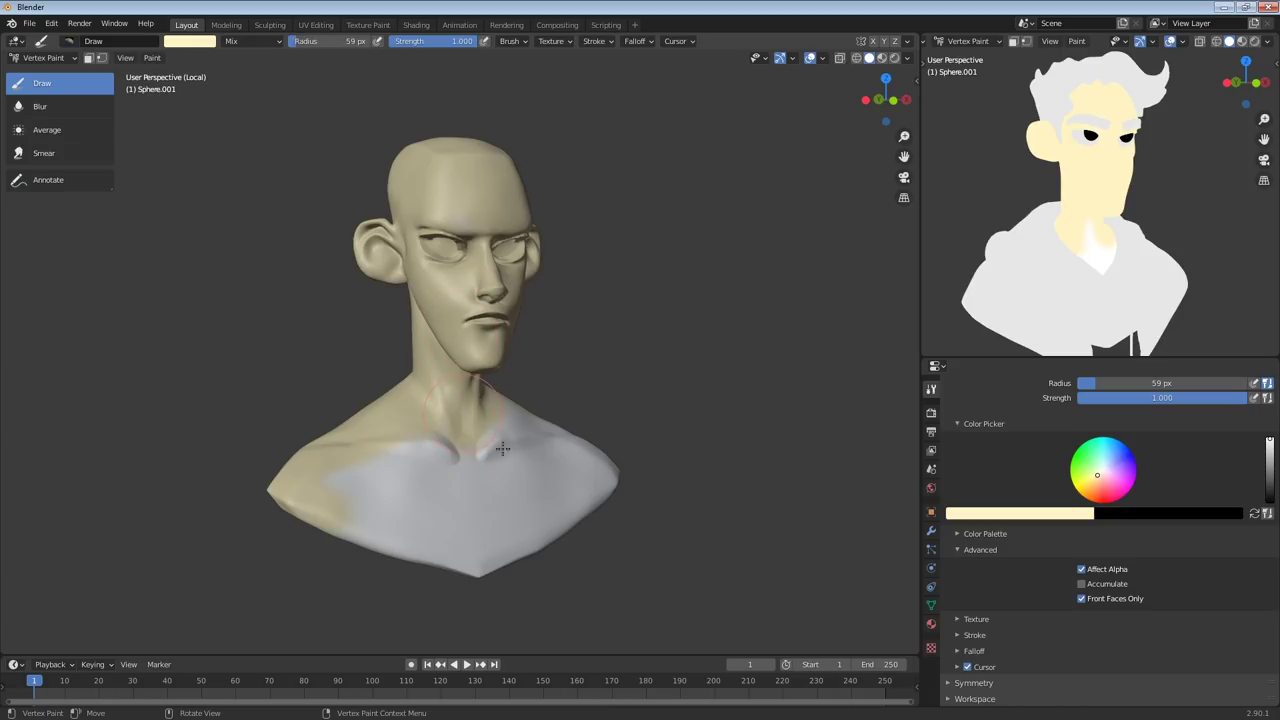
{"action": "left_click_drag", "start_coordinate": [503, 449], "coordinate": [402, 450]}
{"action": "mouse_move", "coordinate": [351, 496]}
{"action": "left_mouse_down"}
{"action": "mouse_move", "coordinate": [387, 519]}
{"action": "mouse_move", "coordinate": [590, 465]}
{"action": "left_mouse_up"}
{"action": "middle_click_drag", "start_coordinate": [590, 465], "coordinate": [530, 210]}
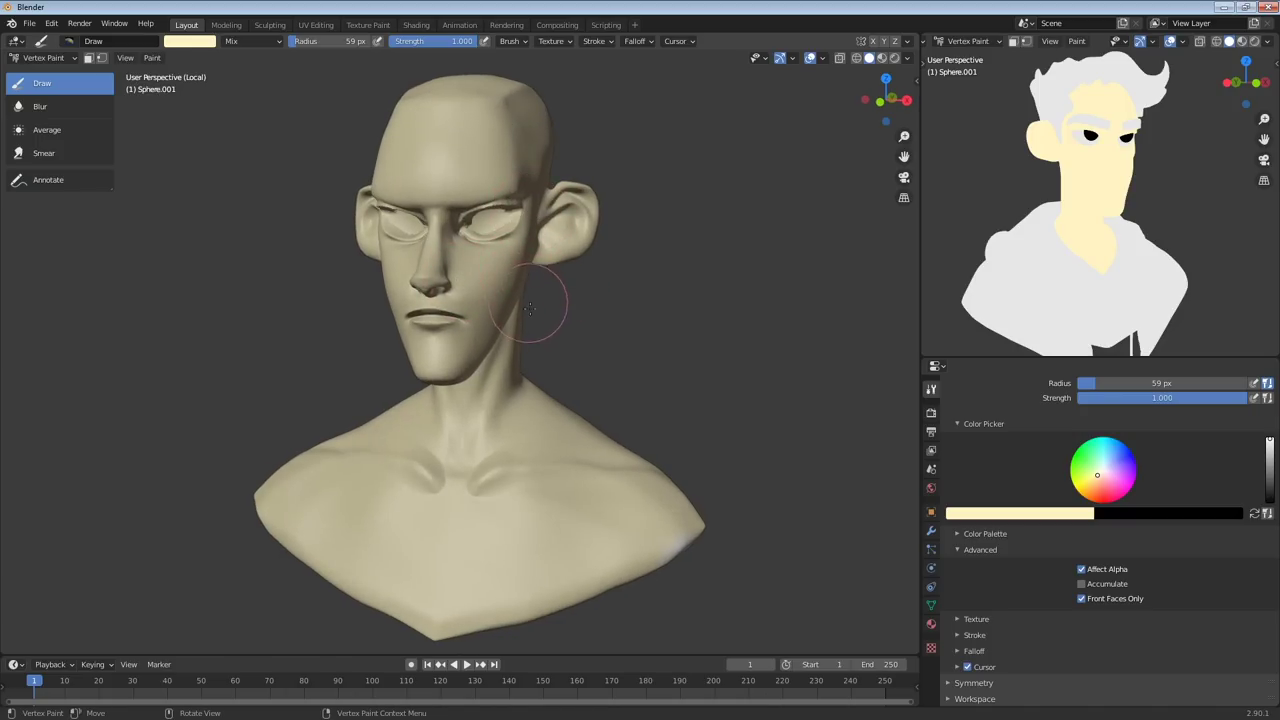
Change the brush colour to a light peach pink for the reddish skin areas
{"action": "left_click_drag", "start_coordinate": [1098, 482], "coordinate": [1100, 485]}
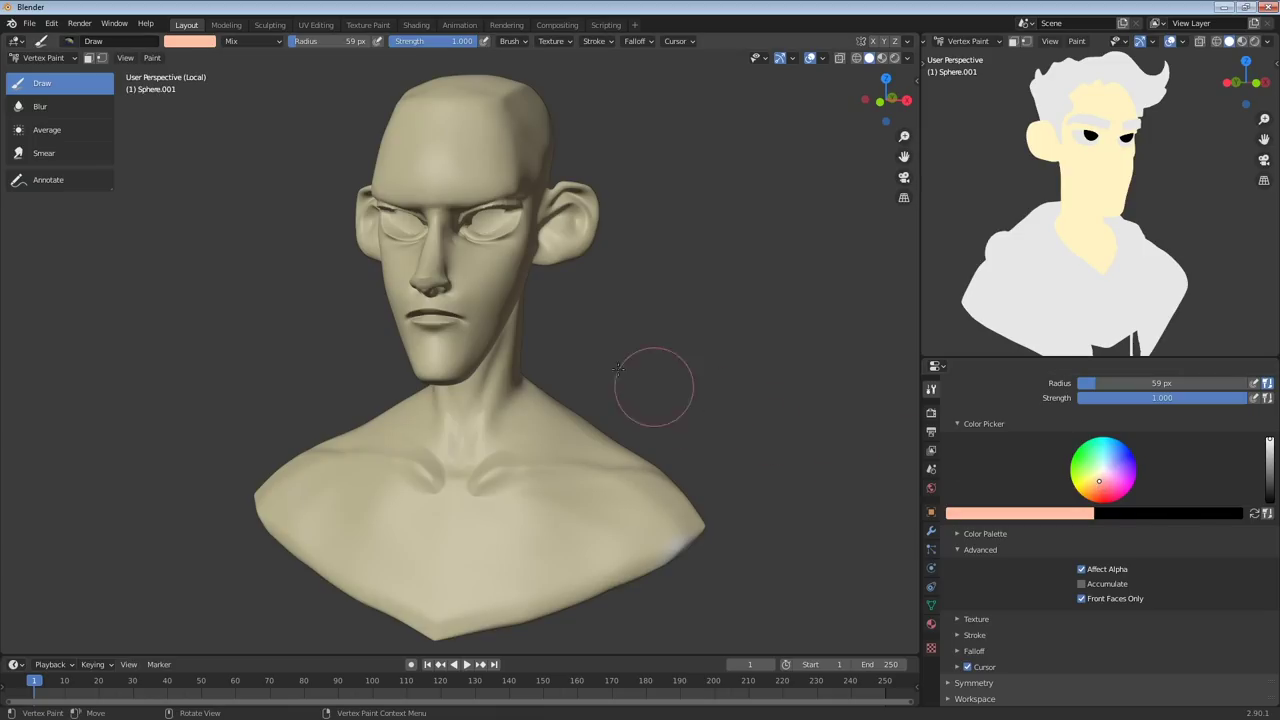
{"action": "middle_click_drag", "start_coordinate": [654, 389], "coordinate": [551, 296]}
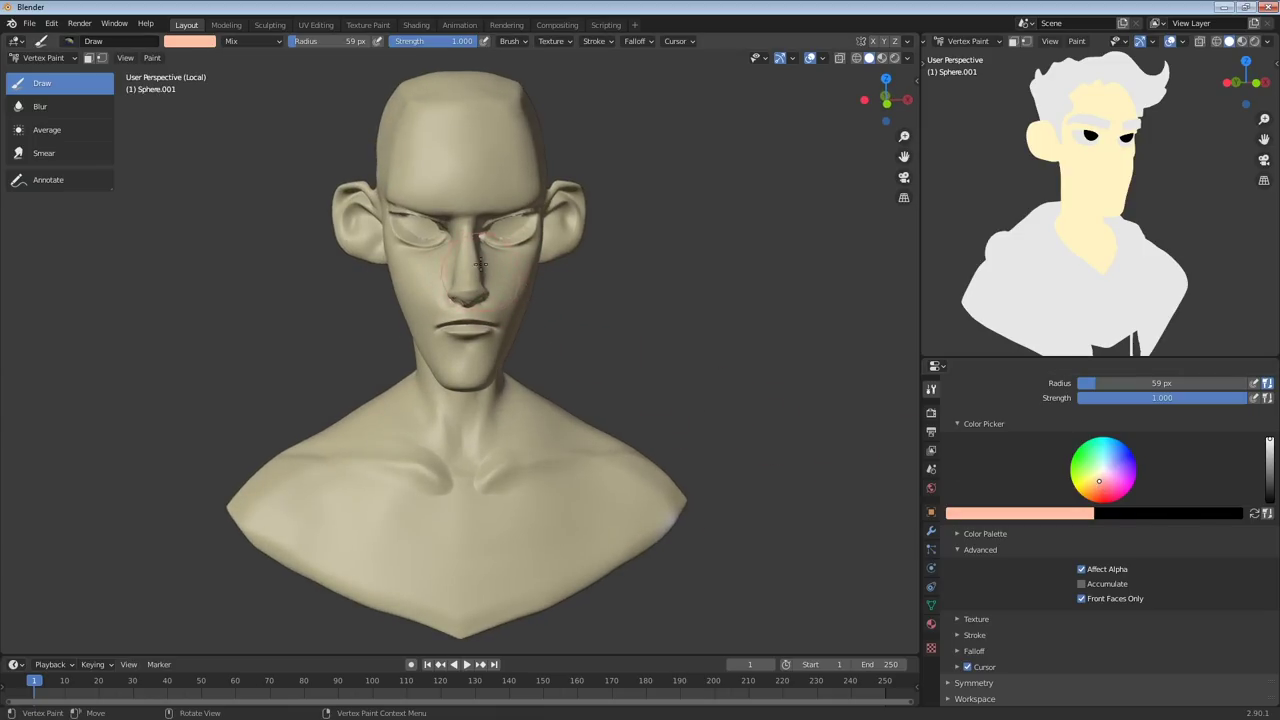
{"action": "middle_click_drag", "start_coordinate": [538, 212], "coordinate": [479, 235]}
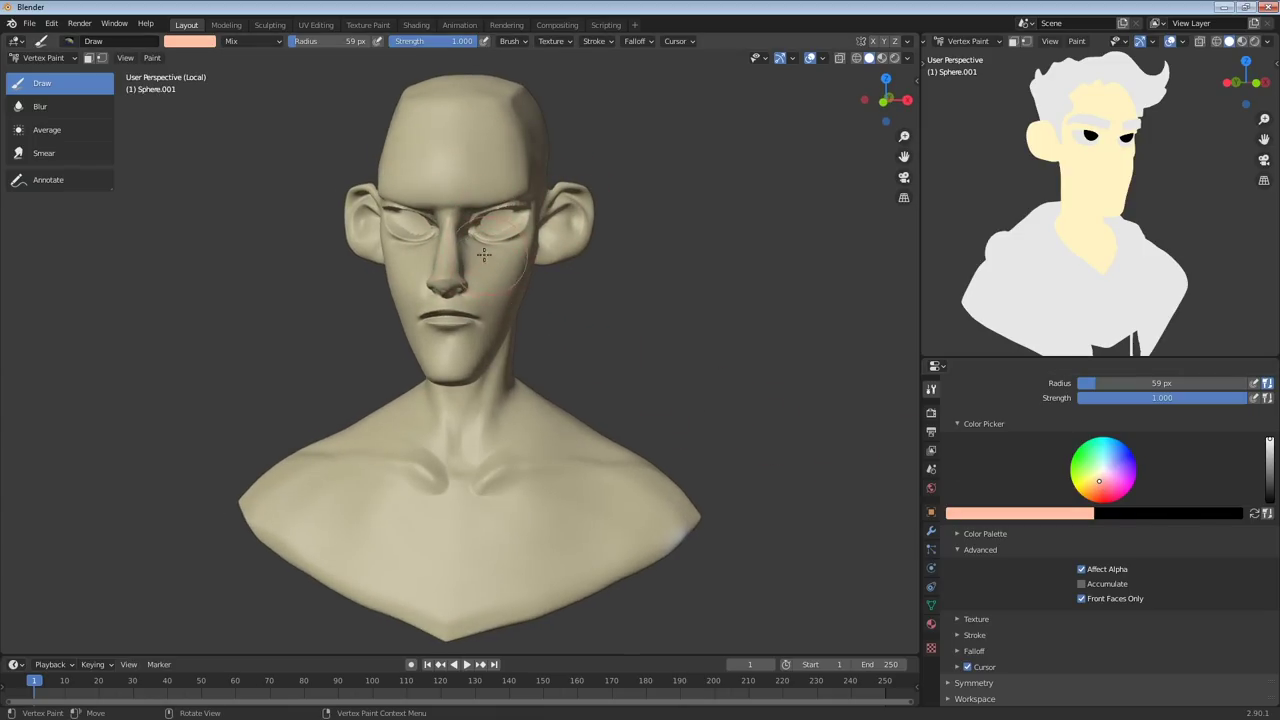
{"action": "left_click_drag", "start_coordinate": [437, 285], "coordinate": [450, 250]}
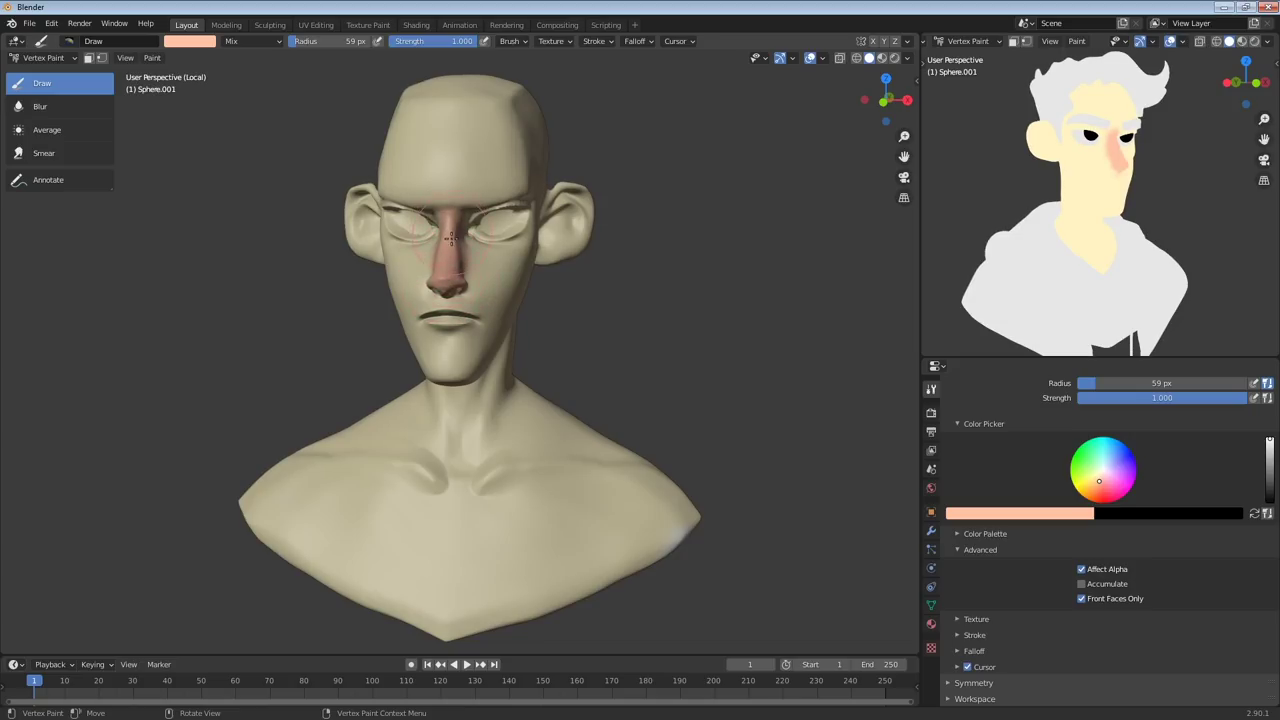
{"action": "key", "text": "ctrl+z"}
{"action": "key", "text": "ctrl+z"}
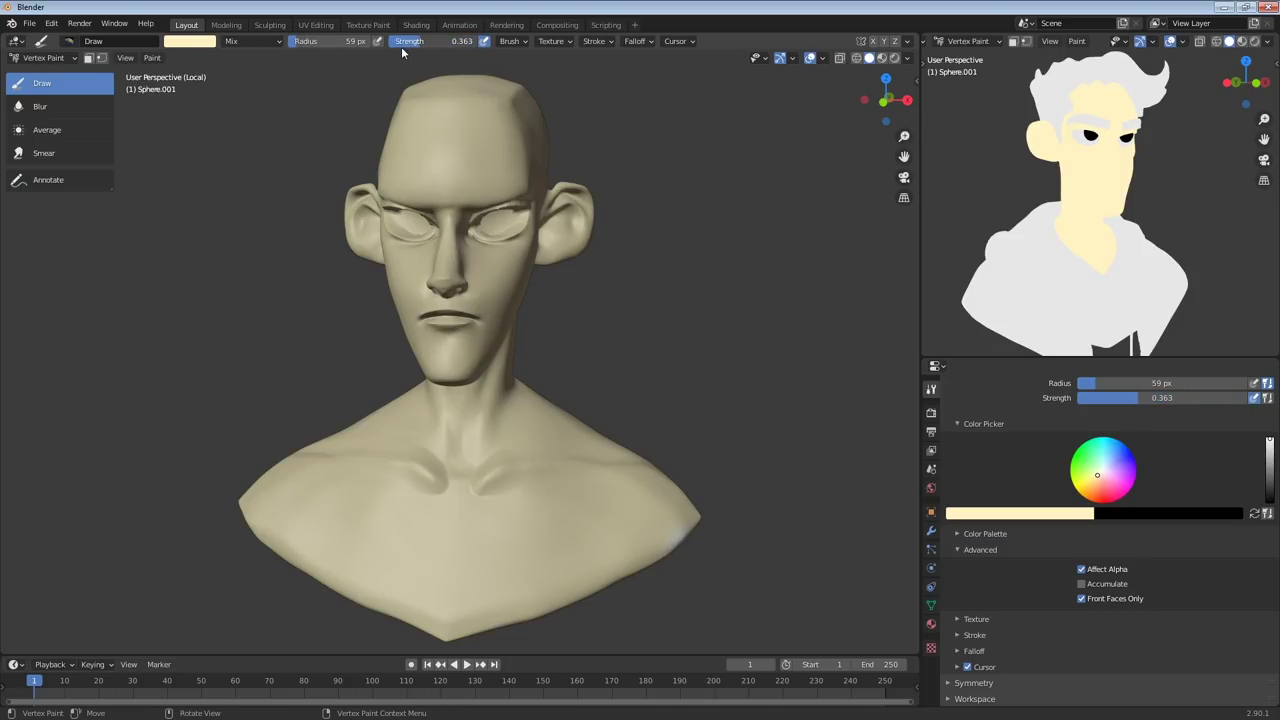
Use the peach pink brush at strength 0.422 to tint the nose and both ears
{"action": "key", "text": "ctrl+shift+z"}
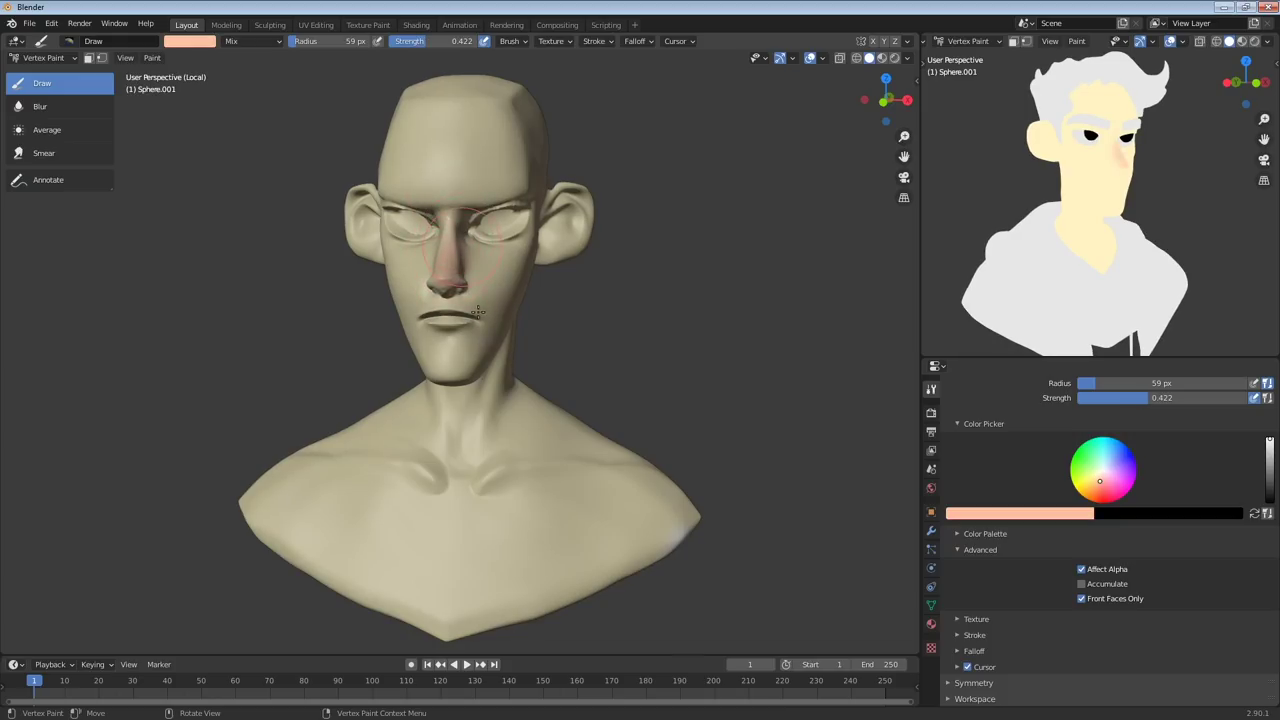
{"action": "middle_click_drag", "start_coordinate": [478, 312], "coordinate": [519, 261]}
{"action": "left_click_drag", "start_coordinate": [370, 215], "coordinate": [356, 197]}
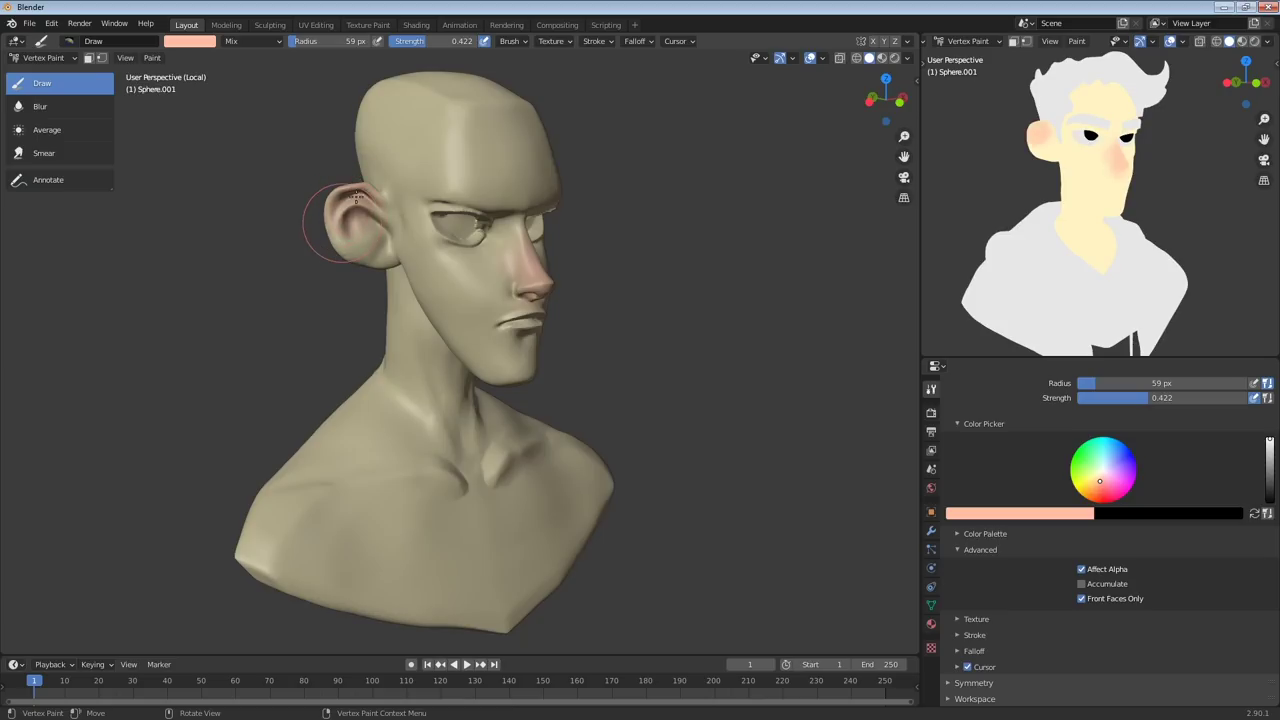
{"action": "mouse_move", "coordinate": [380, 241]}
{"action": "middle_mouse_down"}
{"action": "mouse_move", "coordinate": [545, 205]}
{"action": "mouse_move", "coordinate": [614, 226]}
{"action": "mouse_move", "coordinate": [543, 263]}
{"action": "mouse_move", "coordinate": [627, 280]}
{"action": "middle_mouse_up"}
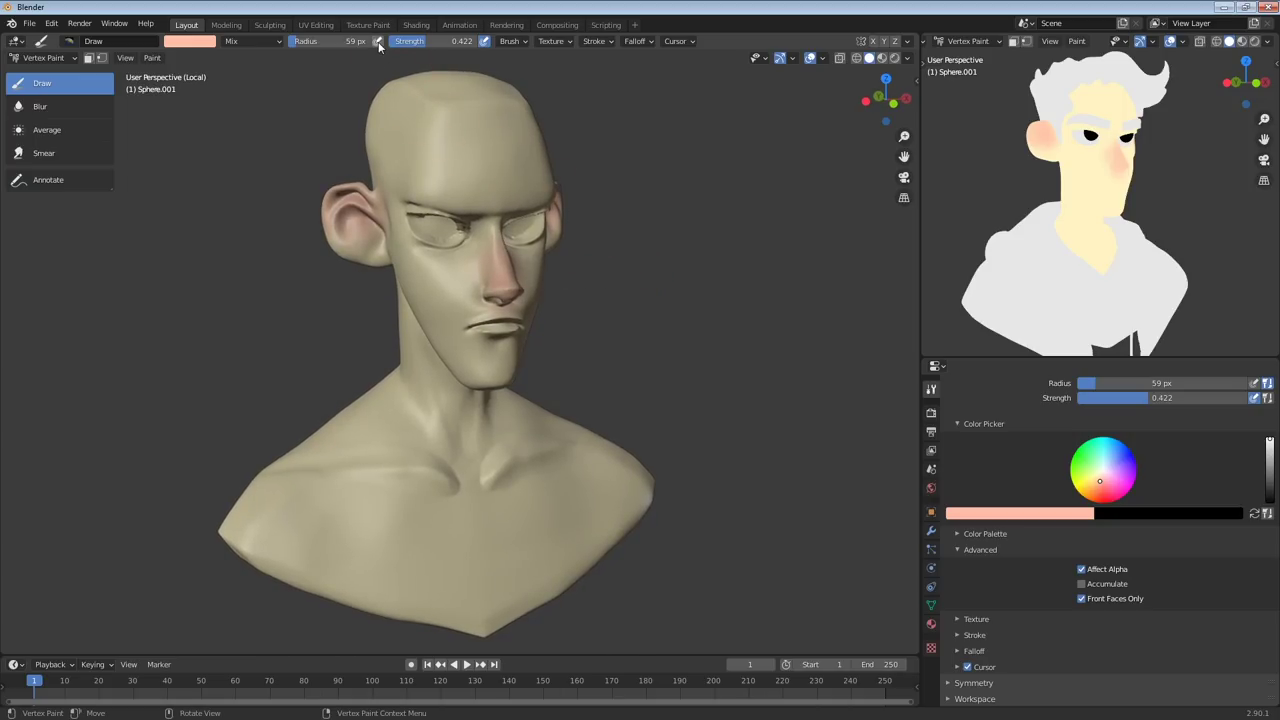
Paint the eye areas off-white, and set the brush to a light peach colour with a 21 px radius
{"action": "middle_click_drag", "start_coordinate": [527, 292], "coordinate": [571, 271]}
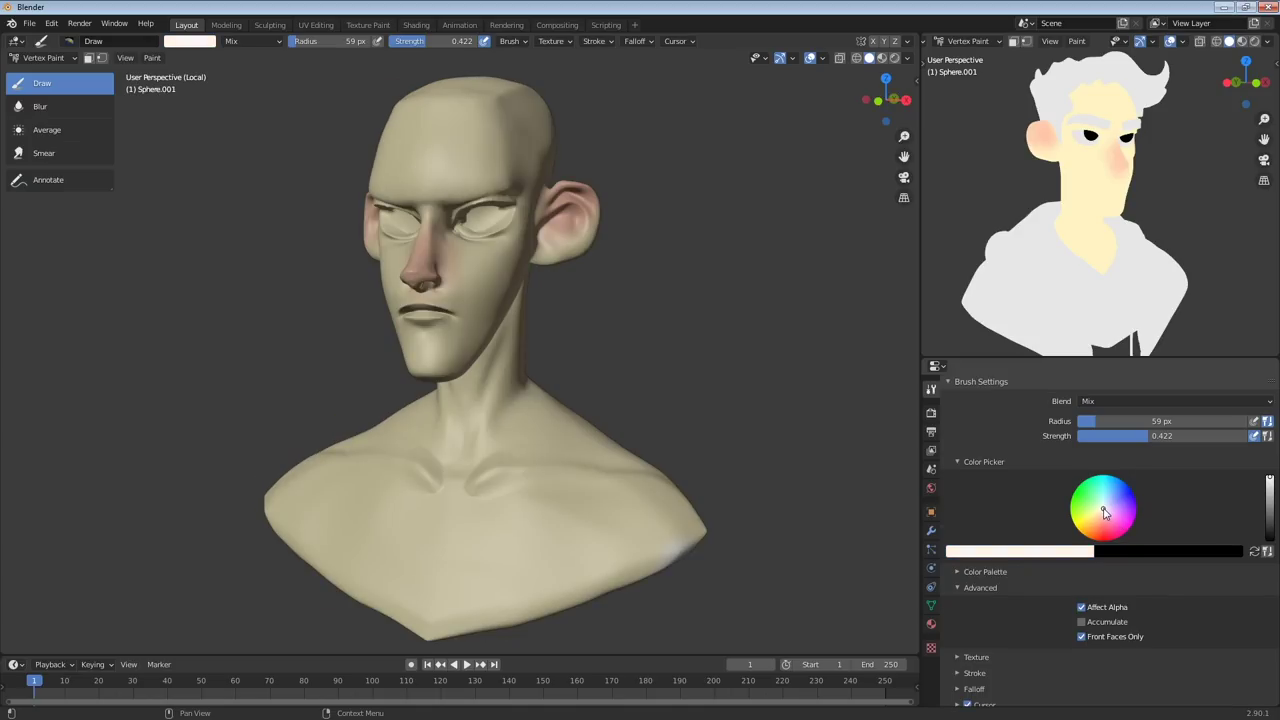
{"action": "mouse_move", "coordinate": [610, 300]}
{"action": "middle_mouse_down"}
{"action": "mouse_move", "coordinate": [420, 237]}
{"action": "mouse_move", "coordinate": [440, 230]}
{"action": "mouse_move", "coordinate": [459, 190]}
{"action": "mouse_move", "coordinate": [450, 215]}
{"action": "middle_mouse_up"}
{"action": "left_click_drag", "start_coordinate": [1108, 514], "coordinate": [1100, 522]}
{"action": "key", "text": "f"}
{"action": "left_click", "coordinate": [477, 233]}
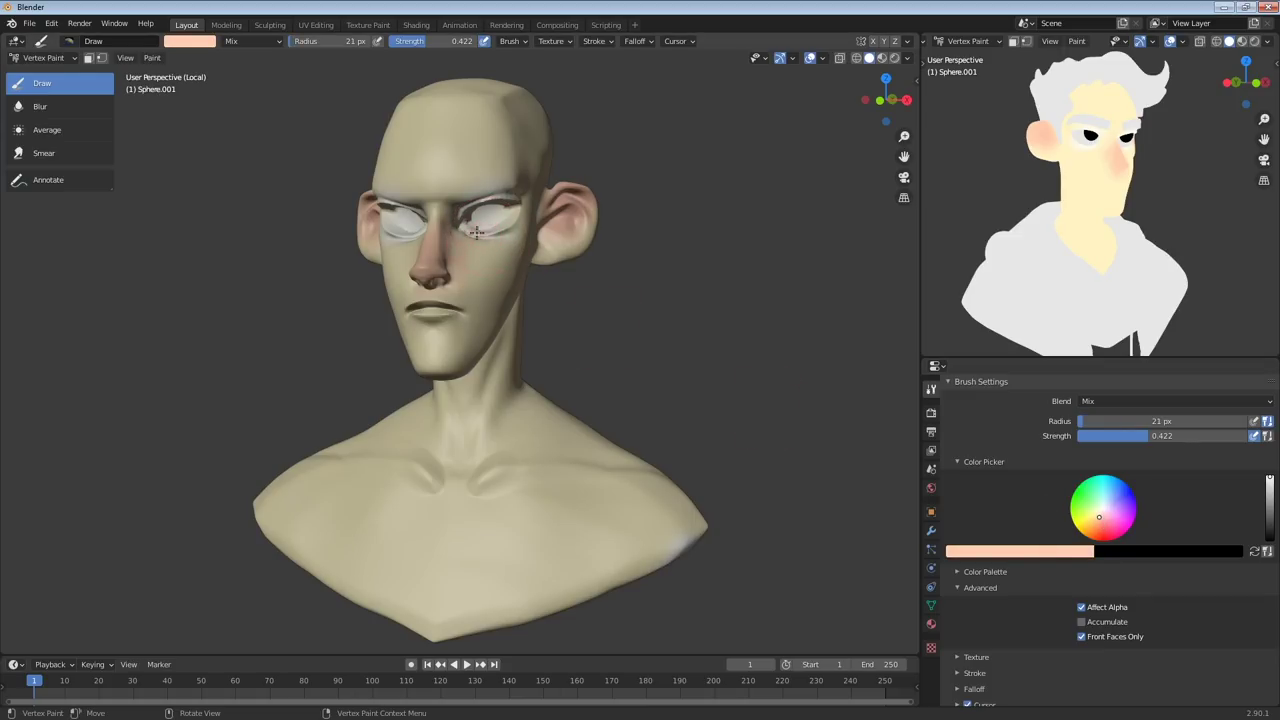
Paint a light peach tint under both eyes with the 21 px brush
{"action": "left_click_drag", "start_coordinate": [390, 234], "coordinate": [414, 240]}
{"action": "mouse_move", "coordinate": [390, 232]}
{"action": "middle_mouse_down"}
{"action": "mouse_move", "coordinate": [436, 238]}
{"action": "mouse_move", "coordinate": [432, 264]}
{"action": "mouse_move", "coordinate": [382, 274]}
{"action": "middle_mouse_up"}
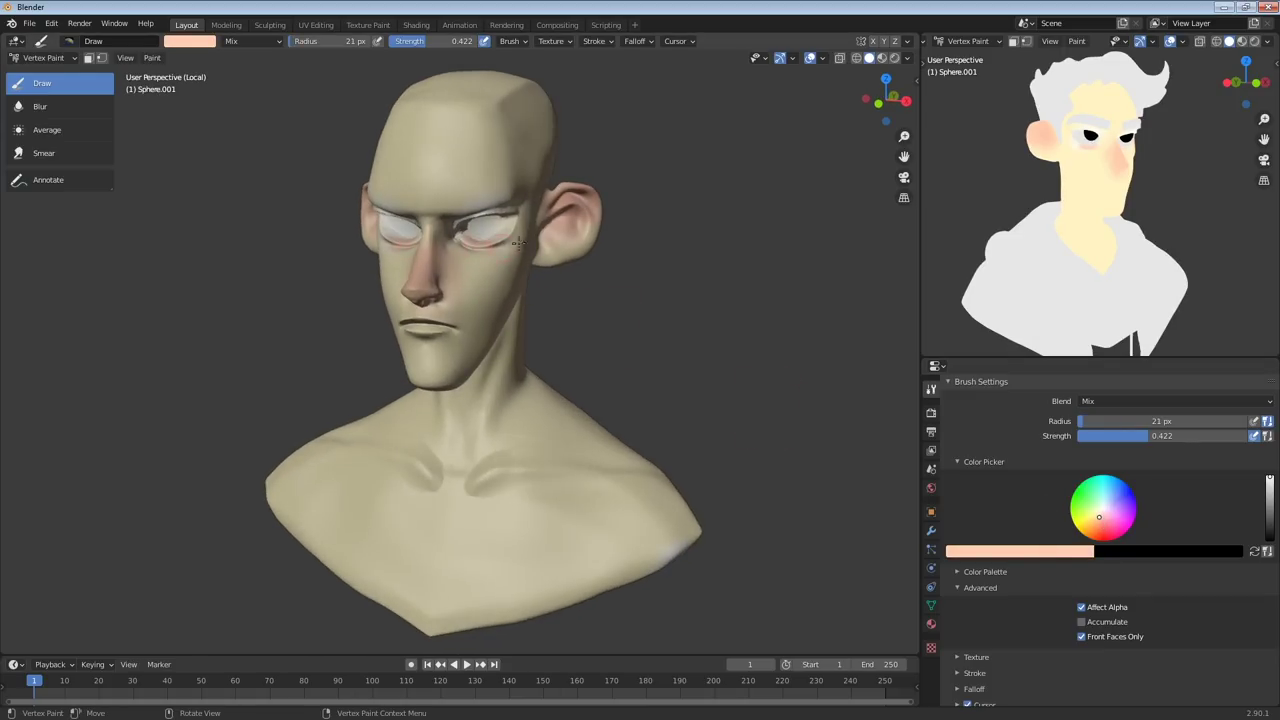
{"action": "middle_click_drag", "start_coordinate": [1085, 198], "coordinate": [999, 210]}
{"action": "scroll", "coordinate": [1094, 194], "scroll_direction": "up", "scroll_amount": 6}
{"action": "middle_click_drag", "start_coordinate": [1094, 194], "coordinate": [1154, 210]}
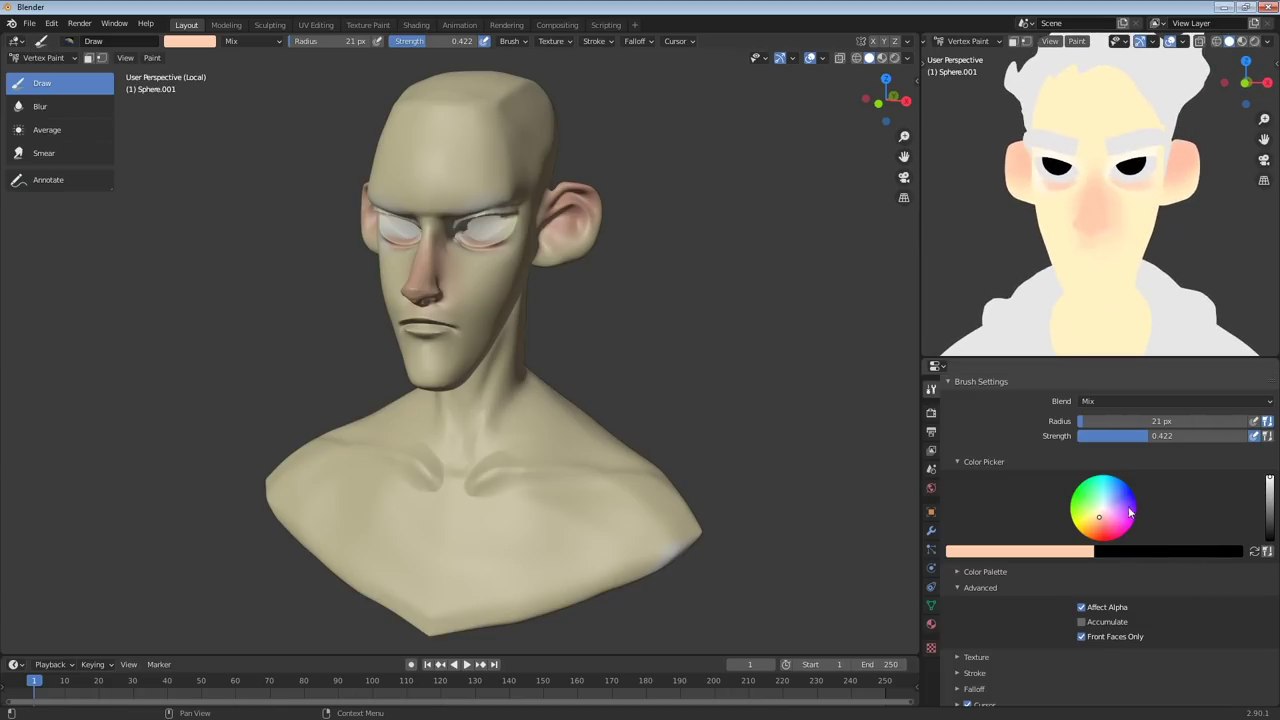
Change the brush colour to a light yellow-orange and paint the skin beneath both eyes with it
{"action": "left_click_drag", "start_coordinate": [1099, 516], "coordinate": [1093, 519]}
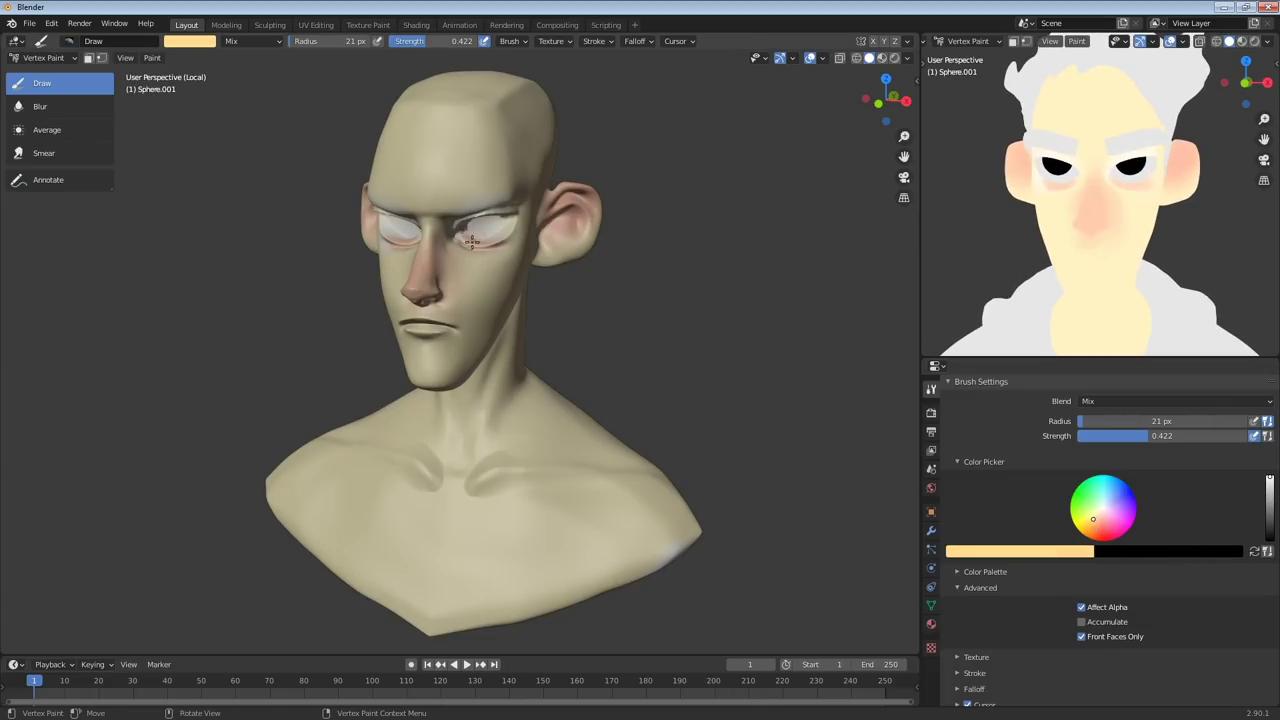
{"action": "middle_click_drag", "start_coordinate": [482, 244], "coordinate": [550, 246]}
{"action": "left_click_drag", "start_coordinate": [459, 240], "coordinate": [421, 242]}
{"action": "middle_click_drag", "start_coordinate": [482, 264], "coordinate": [408, 266]}
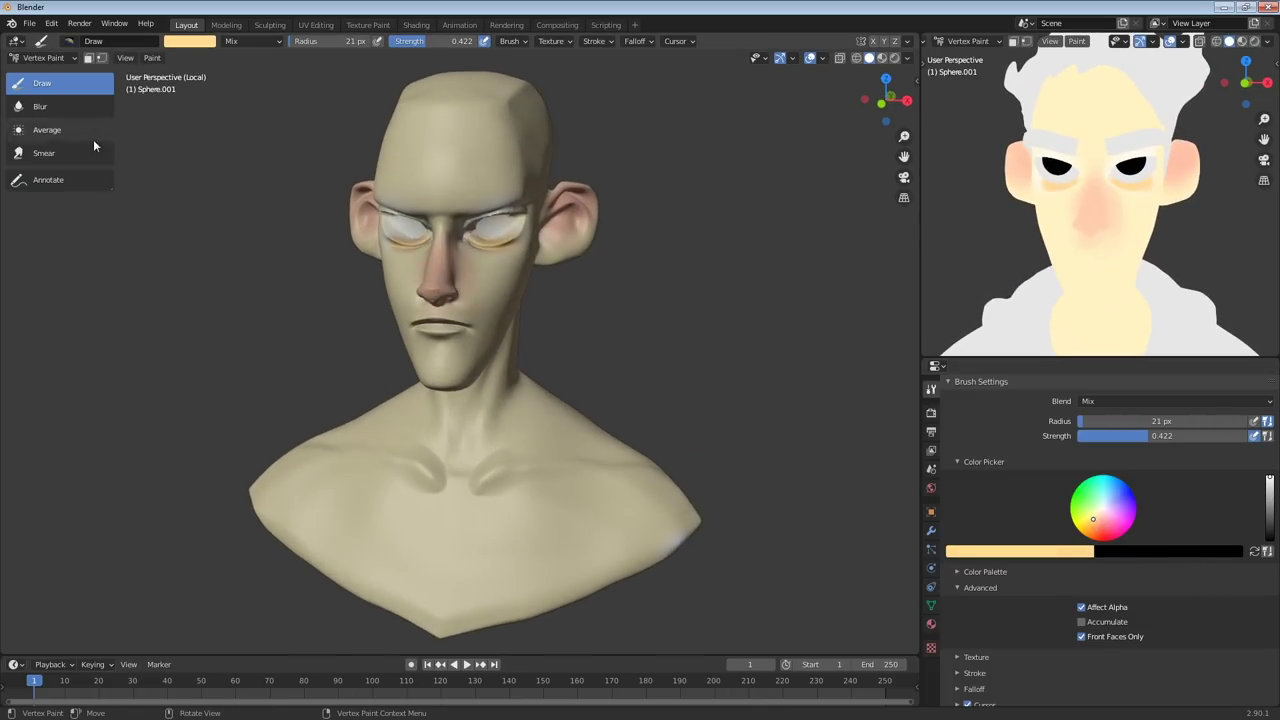
Even out the under-eye colour with the Average brush, then touch it up with the Draw brush
{"action": "left_click", "coordinate": [88, 152]}
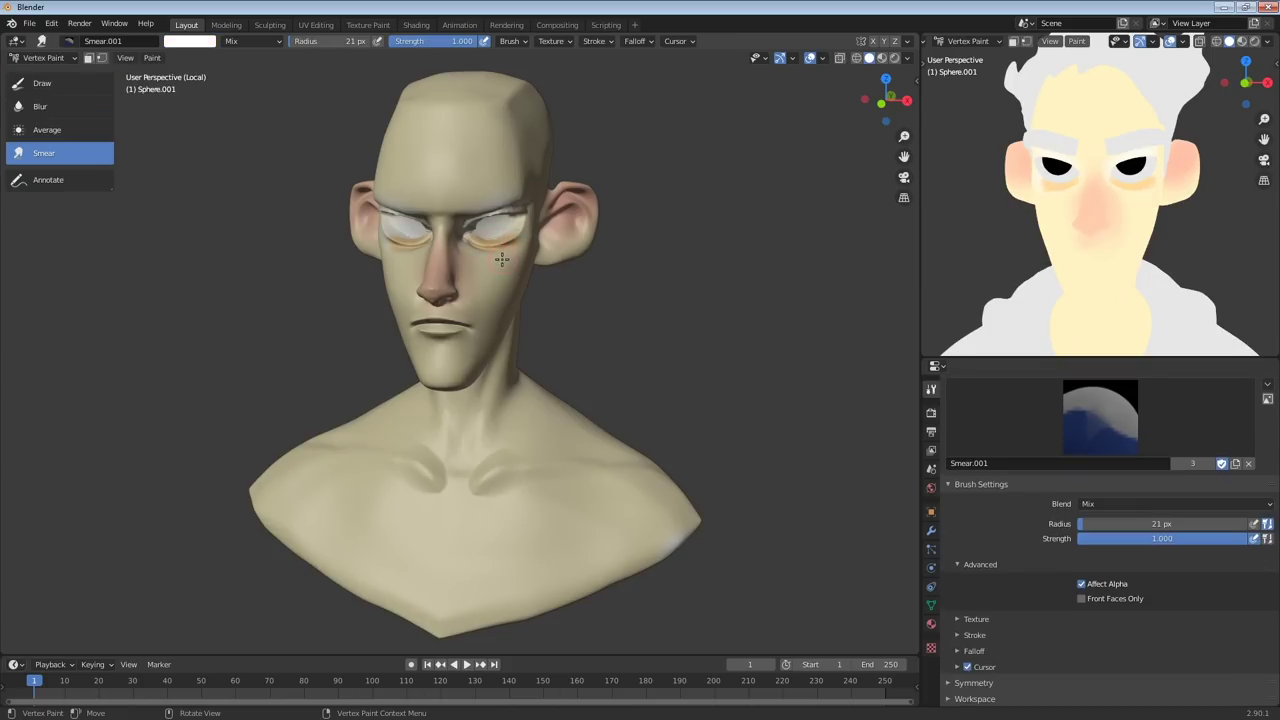
{"action": "left_click", "coordinate": [82, 132]}
{"action": "middle_click_drag", "start_coordinate": [485, 238], "coordinate": [511, 286]}
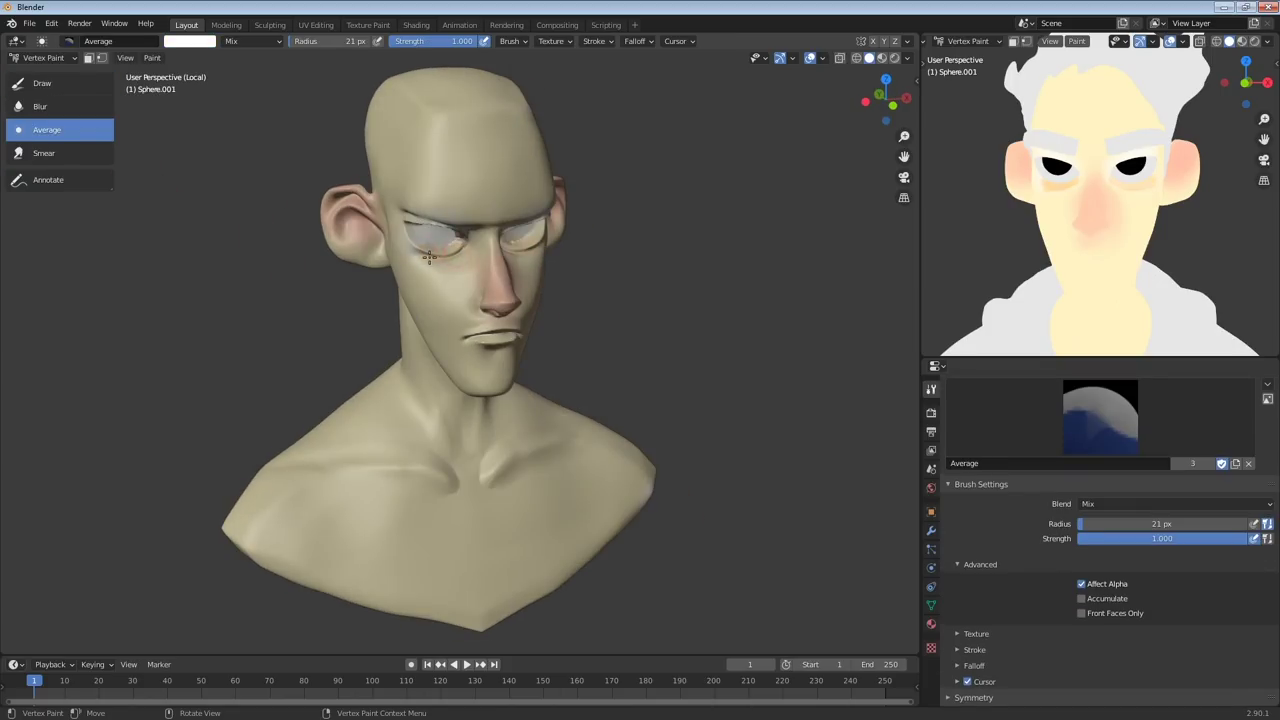
{"action": "mouse_move", "coordinate": [429, 257]}
{"action": "middle_mouse_down"}
{"action": "mouse_move", "coordinate": [520, 271]}
{"action": "mouse_move", "coordinate": [514, 290]}
{"action": "mouse_move", "coordinate": [535, 286]}
{"action": "middle_mouse_up"}
{"action": "left_click", "coordinate": [78, 86]}
{"action": "middle_click_drag", "start_coordinate": [370, 230], "coordinate": [455, 257]}
{"action": "left_click_drag", "start_coordinate": [453, 267], "coordinate": [462, 270]}
{"action": "mouse_move", "coordinate": [575, 266]}
{"action": "middle_mouse_down"}
{"action": "mouse_move", "coordinate": [458, 275]}
{"action": "mouse_move", "coordinate": [566, 304]}
{"action": "middle_mouse_up"}
Soften the yellow-orange under the eyes into the surrounding skin with the Blur brush
{"action": "left_click", "coordinate": [77, 110]}
{"action": "middle_click_drag", "start_coordinate": [282, 210], "coordinate": [350, 245]}
{"action": "left_click_drag", "start_coordinate": [453, 310], "coordinate": [470, 298]}
{"action": "middle_click_drag", "start_coordinate": [574, 290], "coordinate": [482, 297]}
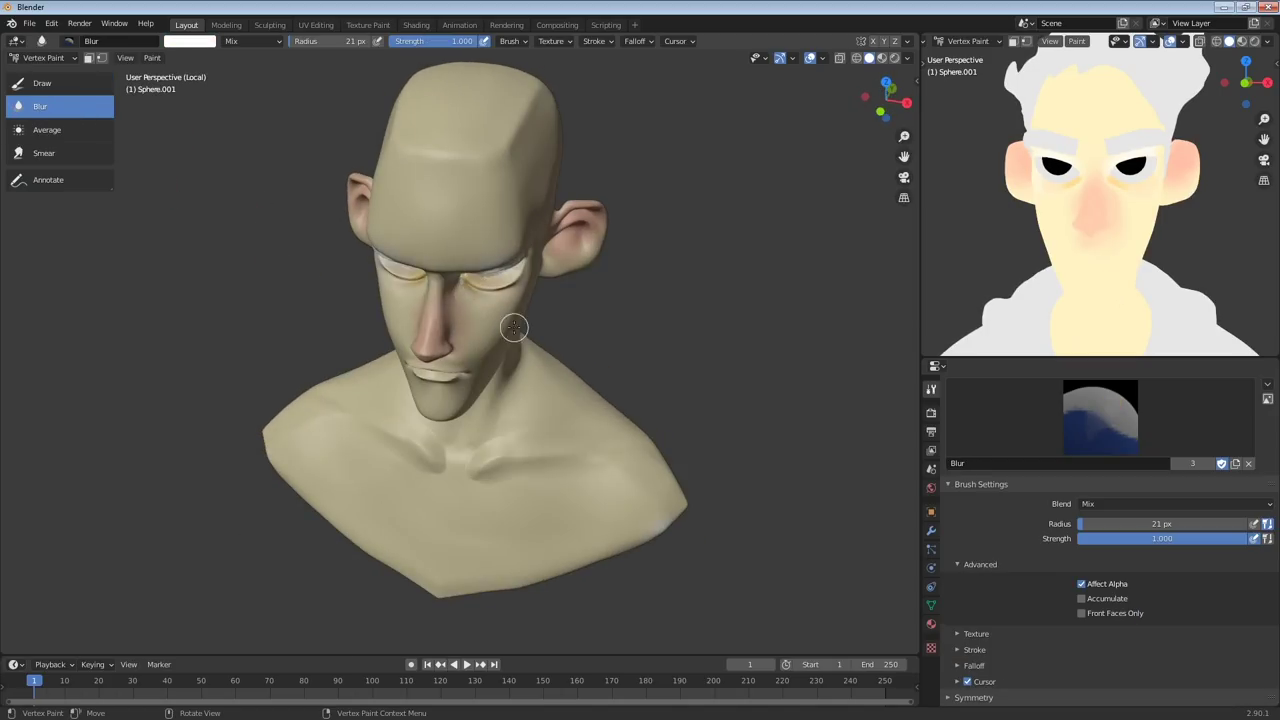
{"action": "middle_click_drag", "start_coordinate": [395, 262], "coordinate": [456, 279]}
{"action": "middle_click_drag", "start_coordinate": [555, 300], "coordinate": [490, 252]}
{"action": "middle_click_drag", "start_coordinate": [1002, 256], "coordinate": [971, 234]}
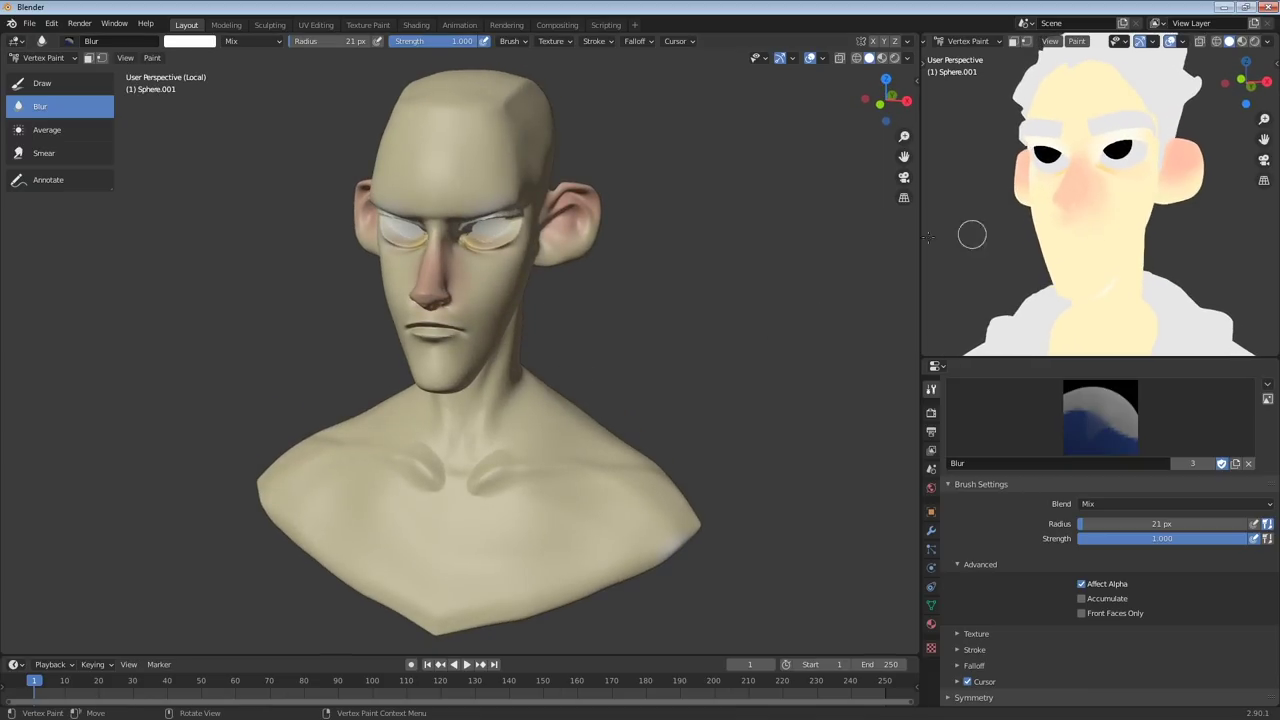
{"action": "mouse_move", "coordinate": [278, 320]}
{"action": "middle_mouse_down"}
{"action": "mouse_move", "coordinate": [300, 326]}
{"action": "mouse_move", "coordinate": [242, 322]}
{"action": "middle_mouse_up"}
Return to the Draw brush, display the model with flat lighting, and sample the pale yellow skin from the forehead as brush colour
{"action": "left_click", "coordinate": [72, 84]}
{"action": "left_click", "coordinate": [907, 58]}
{"action": "left_click", "coordinate": [938, 123]}
{"action": "middle_click_drag", "start_coordinate": [597, 240], "coordinate": [652, 240]}
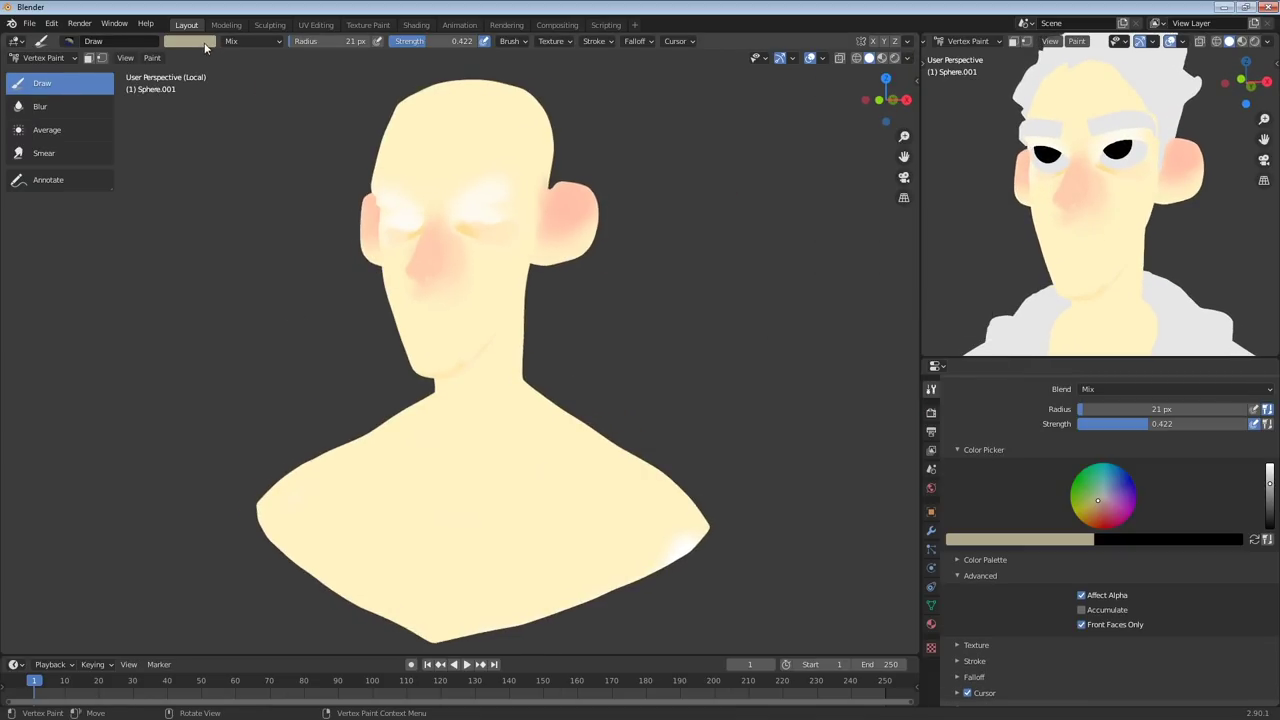
{"action": "left_click", "coordinate": [206, 42]}
{"action": "left_click", "coordinate": [279, 184]}
{"action": "left_click", "coordinate": [499, 125]}
Fill the white underside of the bust with pale yellow, using a 174 px radius and a strength raised to 1.000
{"action": "middle_click_drag", "start_coordinate": [499, 125], "coordinate": [464, 330]}
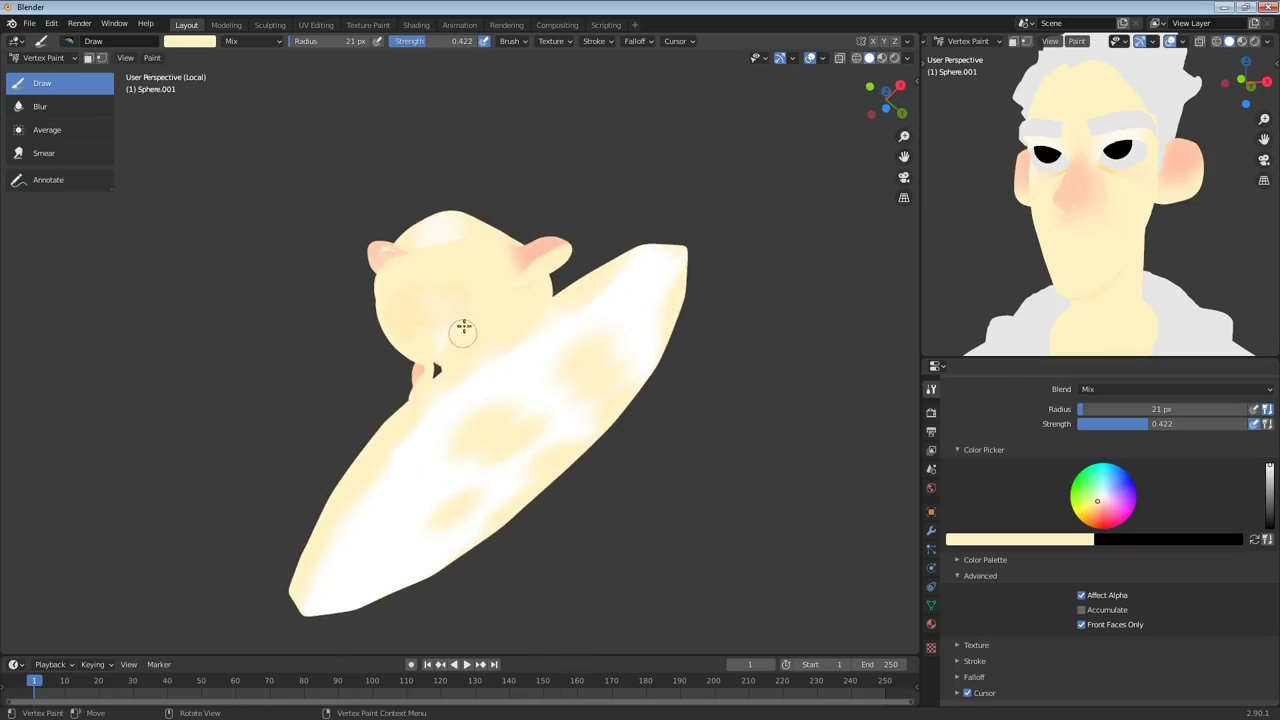
{"action": "mouse_move", "coordinate": [404, 302]}
{"action": "middle_mouse_down"}
{"action": "mouse_move", "coordinate": [491, 343]}
{"action": "mouse_move", "coordinate": [537, 289]}
{"action": "middle_mouse_up"}
{"action": "key", "text": "f"}
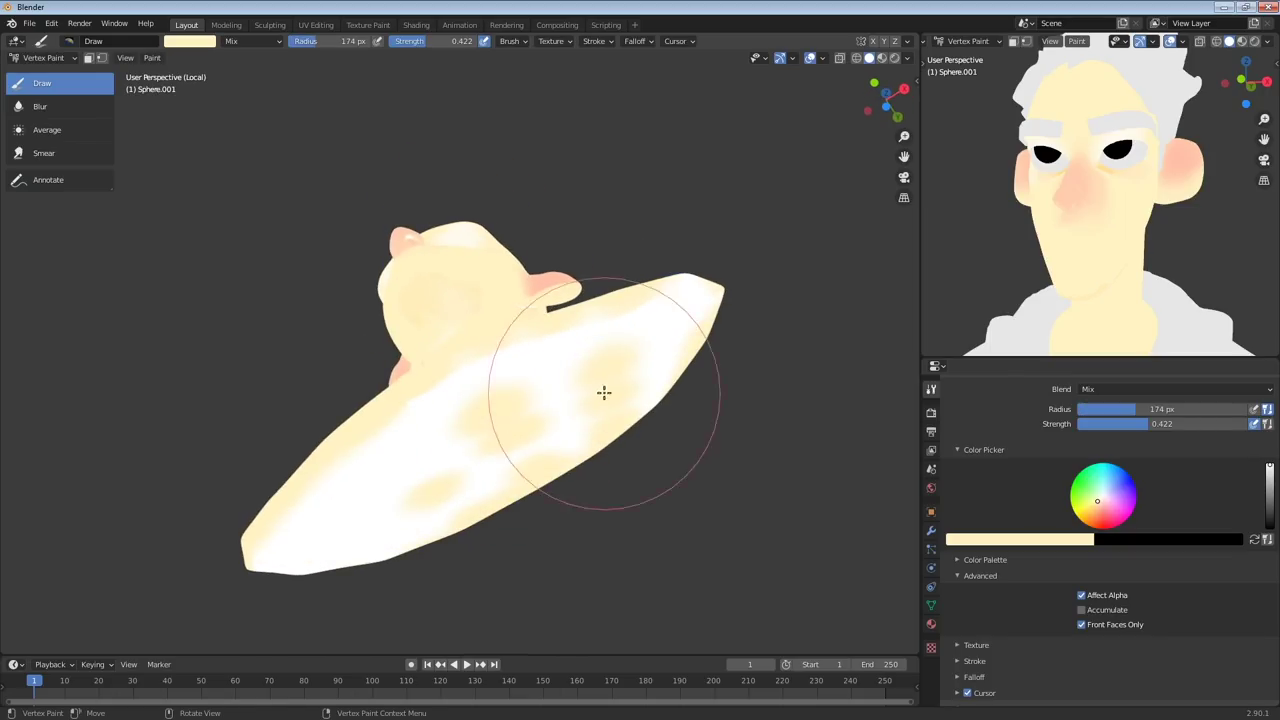
{"action": "mouse_move", "coordinate": [660, 380]}
{"action": "left_mouse_down"}
{"action": "mouse_move", "coordinate": [300, 523]}
{"action": "mouse_move", "coordinate": [509, 477]}
{"action": "left_mouse_up"}
{"action": "left_click_drag", "start_coordinate": [436, 42], "coordinate": [500, 42]}
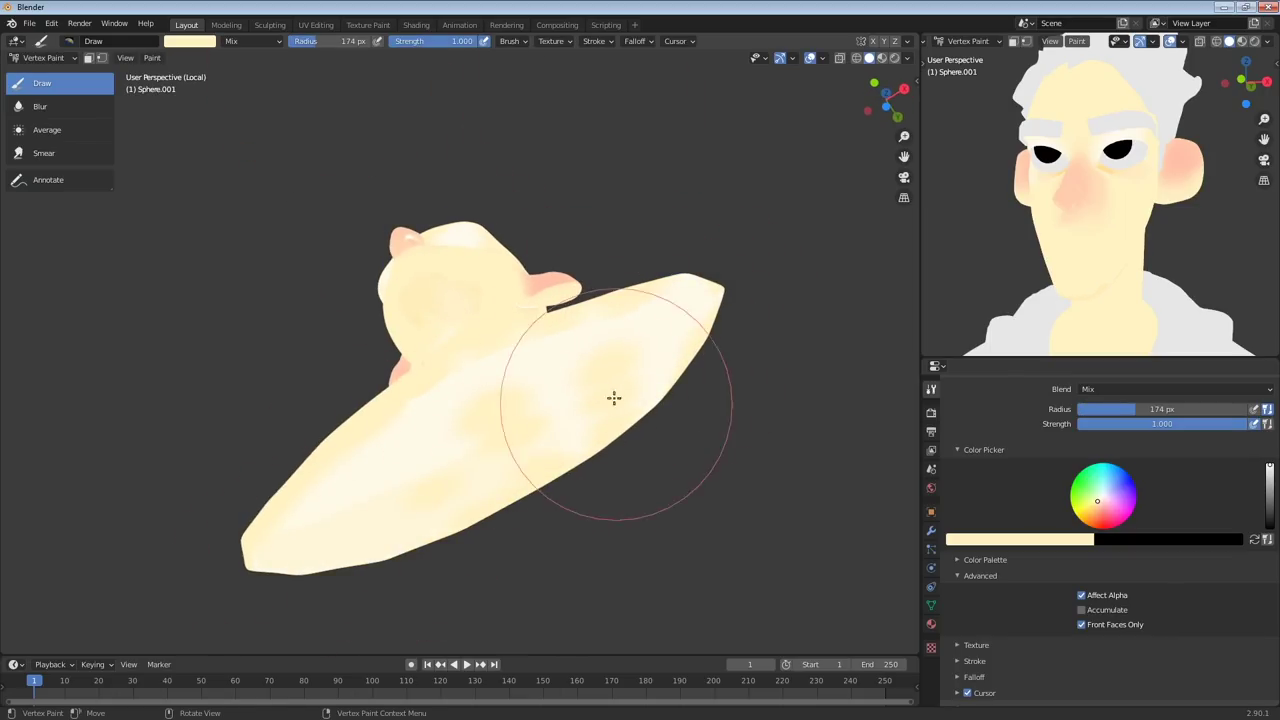
{"action": "mouse_move", "coordinate": [611, 397]}
{"action": "left_mouse_down"}
{"action": "mouse_move", "coordinate": [438, 437]}
{"action": "mouse_move", "coordinate": [684, 329]}
{"action": "left_mouse_up"}
{"action": "mouse_move", "coordinate": [684, 329]}
{"action": "middle_mouse_down"}
{"action": "mouse_move", "coordinate": [637, 346]}
{"action": "mouse_move", "coordinate": [550, 325]}
{"action": "middle_mouse_up"}
Reduce the brush radius to 49 px and cover the off-white areas above both eyes with pale yellow
{"action": "key", "text": "f"}
{"action": "left_click", "coordinate": [501, 300]}
{"action": "mouse_move", "coordinate": [501, 300]}
{"action": "middle_mouse_down"}
{"action": "mouse_move", "coordinate": [480, 280]}
{"action": "mouse_move", "coordinate": [480, 357]}
{"action": "mouse_move", "coordinate": [714, 297]}
{"action": "mouse_move", "coordinate": [571, 286]}
{"action": "middle_mouse_up"}
{"action": "key", "text": "bracketleft"}
{"action": "key", "text": "bracketleft"}
{"action": "key", "text": "bracketleft"}
{"action": "key", "text": "bracketleft"}
{"action": "key", "text": "bracketleft"}
{"action": "key", "text": "bracketleft"}
{"action": "key", "text": "bracketleft"}
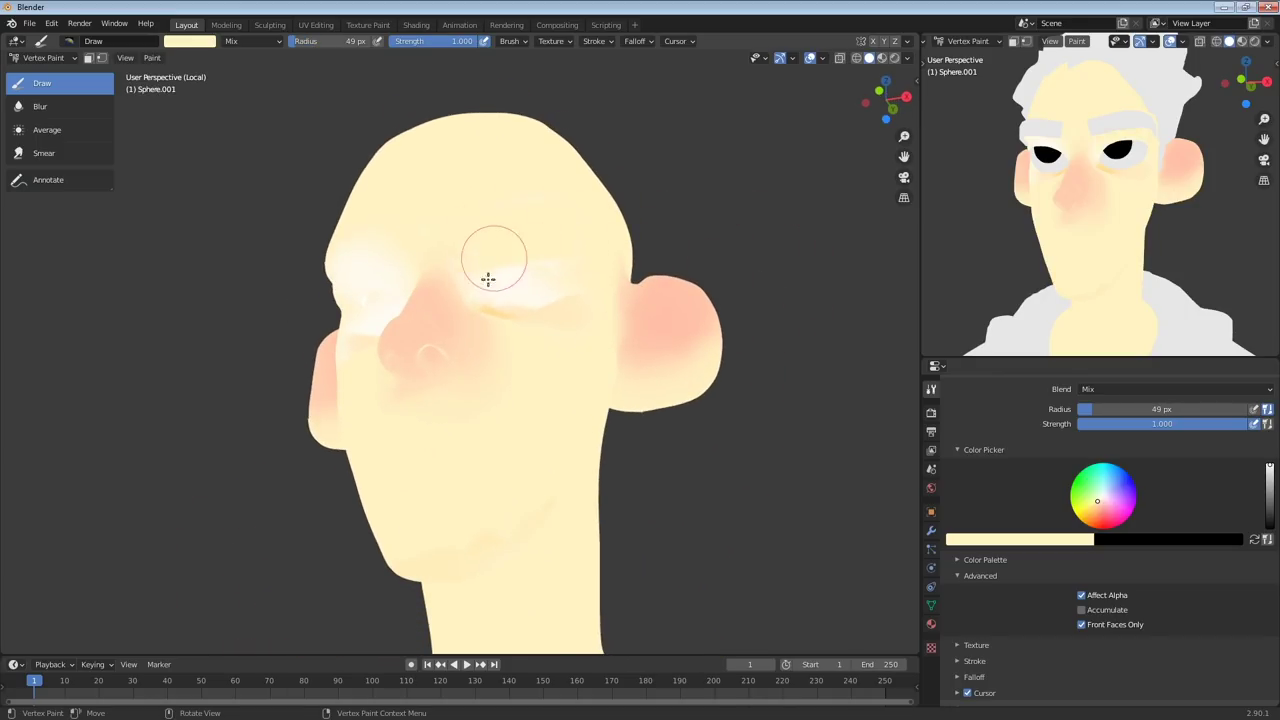
{"action": "mouse_move", "coordinate": [486, 274]}
{"action": "middle_mouse_down"}
{"action": "mouse_move", "coordinate": [553, 367]}
{"action": "mouse_move", "coordinate": [715, 350]}
{"action": "middle_mouse_up"}
{"action": "mouse_move", "coordinate": [480, 310]}
{"action": "left_mouse_down"}
{"action": "mouse_move", "coordinate": [426, 343]}
{"action": "mouse_move", "coordinate": [486, 334]}
{"action": "mouse_move", "coordinate": [455, 330]}
{"action": "left_mouse_up"}
{"action": "middle_click_drag", "start_coordinate": [655, 310], "coordinate": [526, 306]}
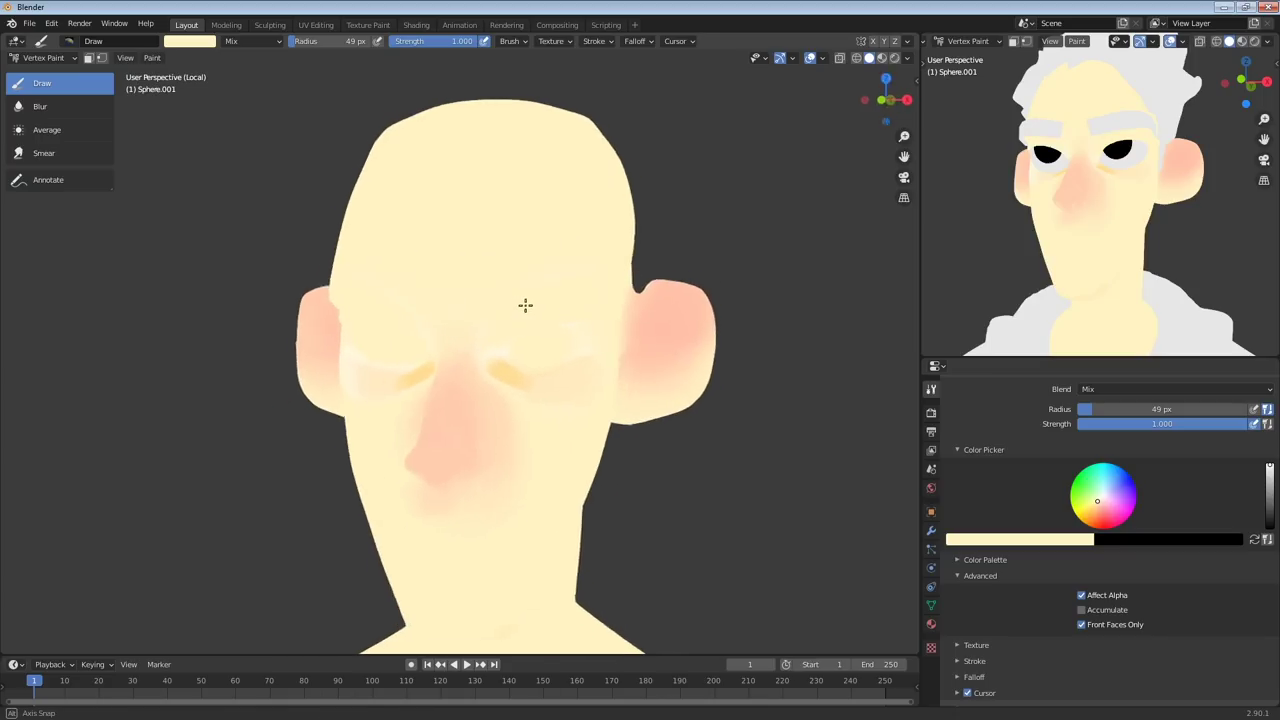
Lower the Draw brush strength to 0.230 and set its colour to pale pink
{"action": "key", "text": "s"}
{"action": "left_click_drag", "start_coordinate": [466, 42], "coordinate": [400, 42]}
{"action": "mouse_move", "coordinate": [540, 395]}
{"action": "middle_mouse_down"}
{"action": "mouse_move", "coordinate": [557, 359]}
{"action": "mouse_move", "coordinate": [543, 349]}
{"action": "middle_mouse_up"}
{"action": "mouse_move", "coordinate": [523, 289]}
{"action": "middle_mouse_down"}
{"action": "mouse_move", "coordinate": [486, 300]}
{"action": "mouse_move", "coordinate": [543, 334]}
{"action": "mouse_move", "coordinate": [604, 338]}
{"action": "mouse_move", "coordinate": [547, 361]}
{"action": "middle_mouse_up"}
{"action": "scroll", "coordinate": [643, 323], "scroll_direction": "down", "scroll_amount": 1}
{"action": "left_click_drag", "start_coordinate": [625, 315], "coordinate": [632, 323]}
Tint the eyelids and brow areas of both eyes with soft pale pink strokes
{"action": "middle_click_drag", "start_coordinate": [1055, 184], "coordinate": [1135, 208]}
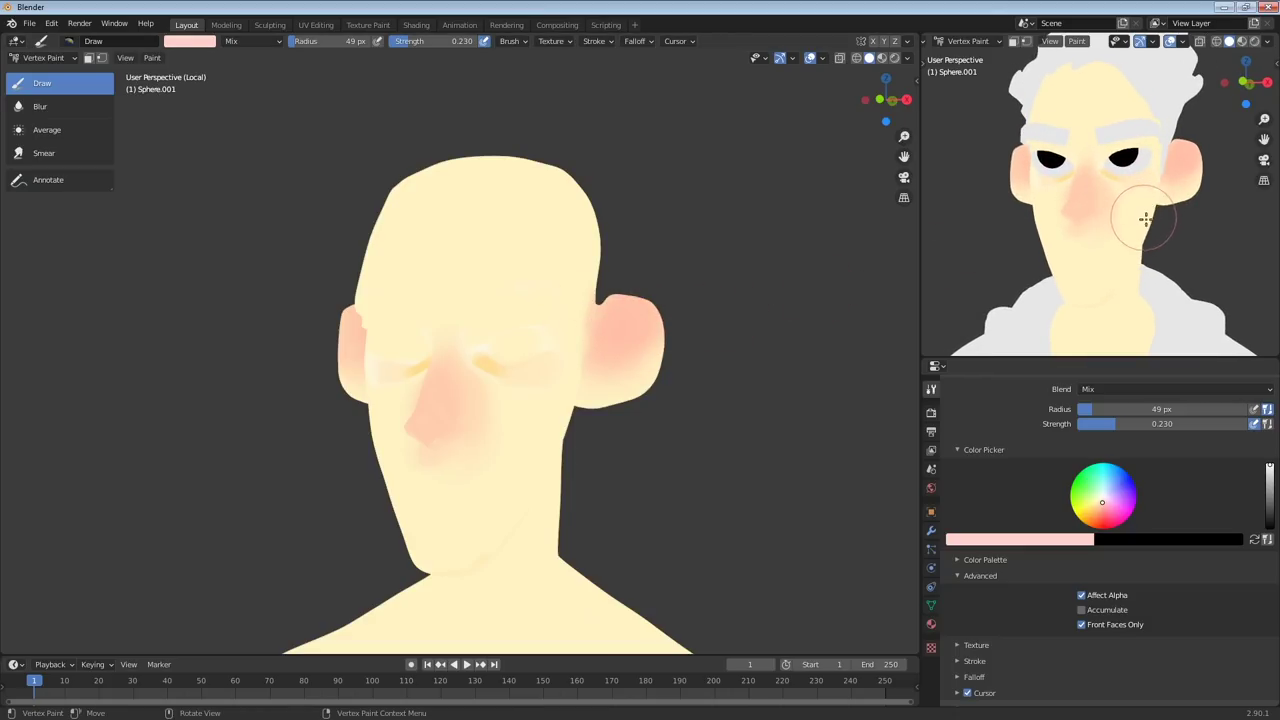
{"action": "mouse_move", "coordinate": [1058, 202]}
{"action": "middle_mouse_down"}
{"action": "mouse_move", "coordinate": [1076, 200]}
{"action": "mouse_move", "coordinate": [1087, 148]}
{"action": "mouse_move", "coordinate": [1080, 231]}
{"action": "mouse_move", "coordinate": [1103, 251]}
{"action": "mouse_move", "coordinate": [1125, 235]}
{"action": "middle_mouse_up"}
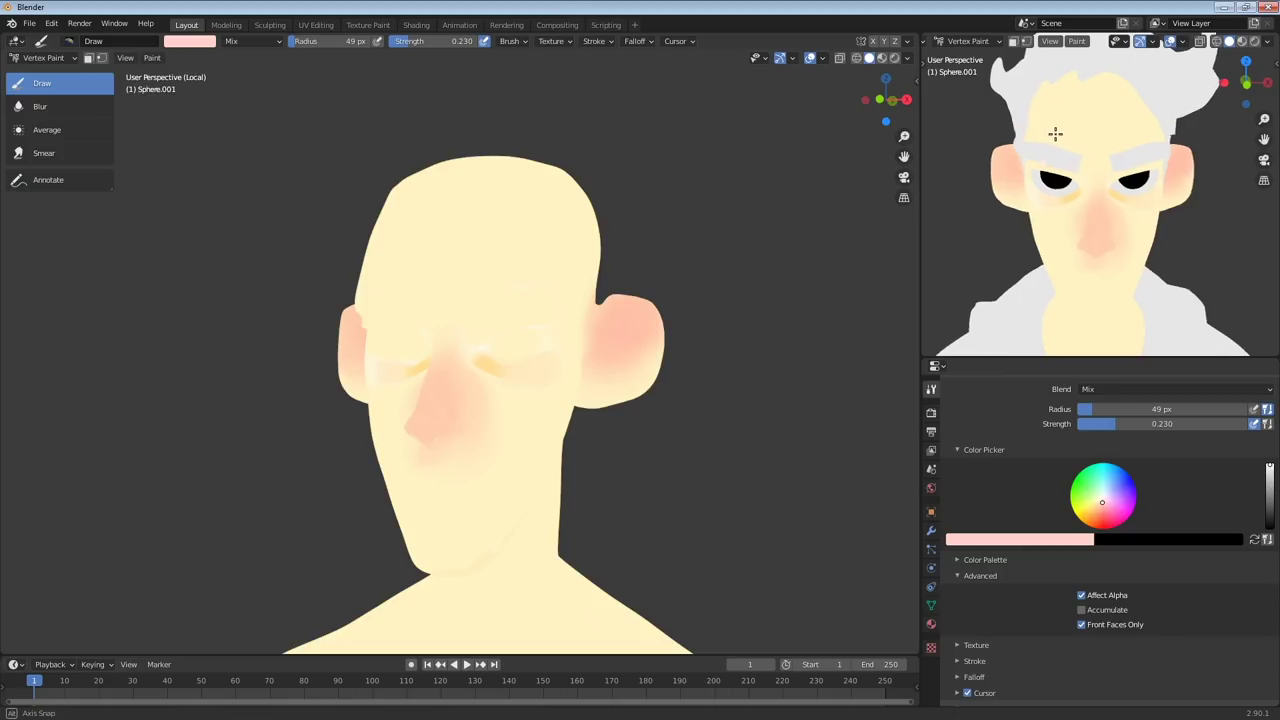
{"action": "middle_click_drag", "start_coordinate": [1055, 131], "coordinate": [1054, 134]}
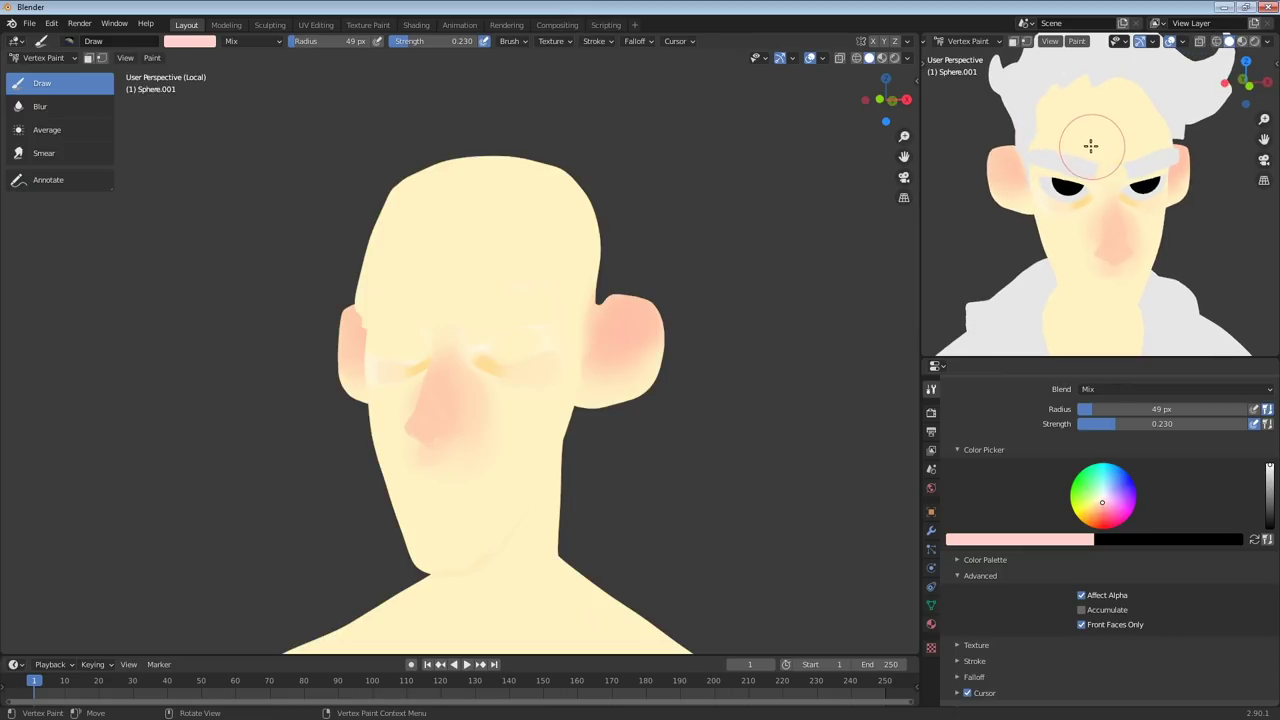
{"action": "middle_click_drag", "start_coordinate": [1090, 146], "coordinate": [1065, 115]}
{"action": "mouse_move", "coordinate": [1130, 185]}
{"action": "middle_mouse_down"}
{"action": "mouse_move", "coordinate": [1120, 166]}
{"action": "mouse_move", "coordinate": [1134, 163]}
{"action": "mouse_move", "coordinate": [1163, 183]}
{"action": "mouse_move", "coordinate": [1135, 178]}
{"action": "middle_mouse_up"}
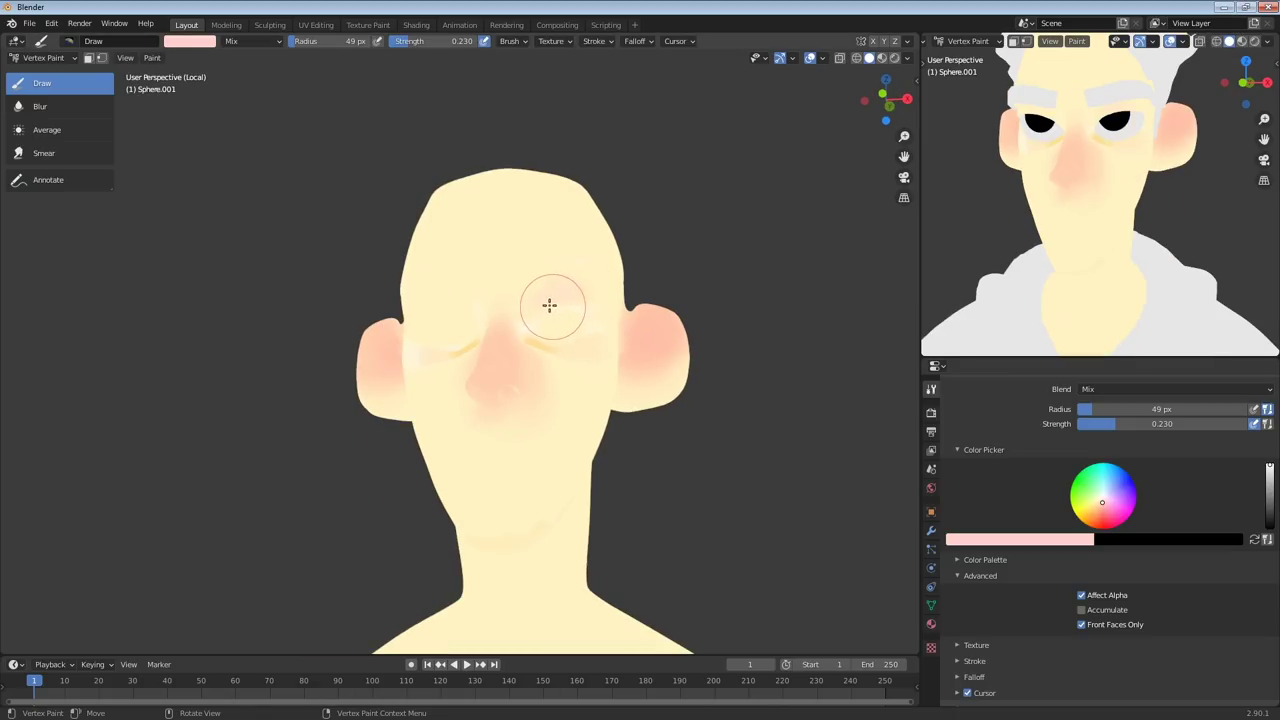
{"action": "mouse_move", "coordinate": [549, 305]}
{"action": "left_mouse_down"}
{"action": "mouse_move", "coordinate": [486, 320]}
{"action": "mouse_move", "coordinate": [452, 308]}
{"action": "left_mouse_up"}
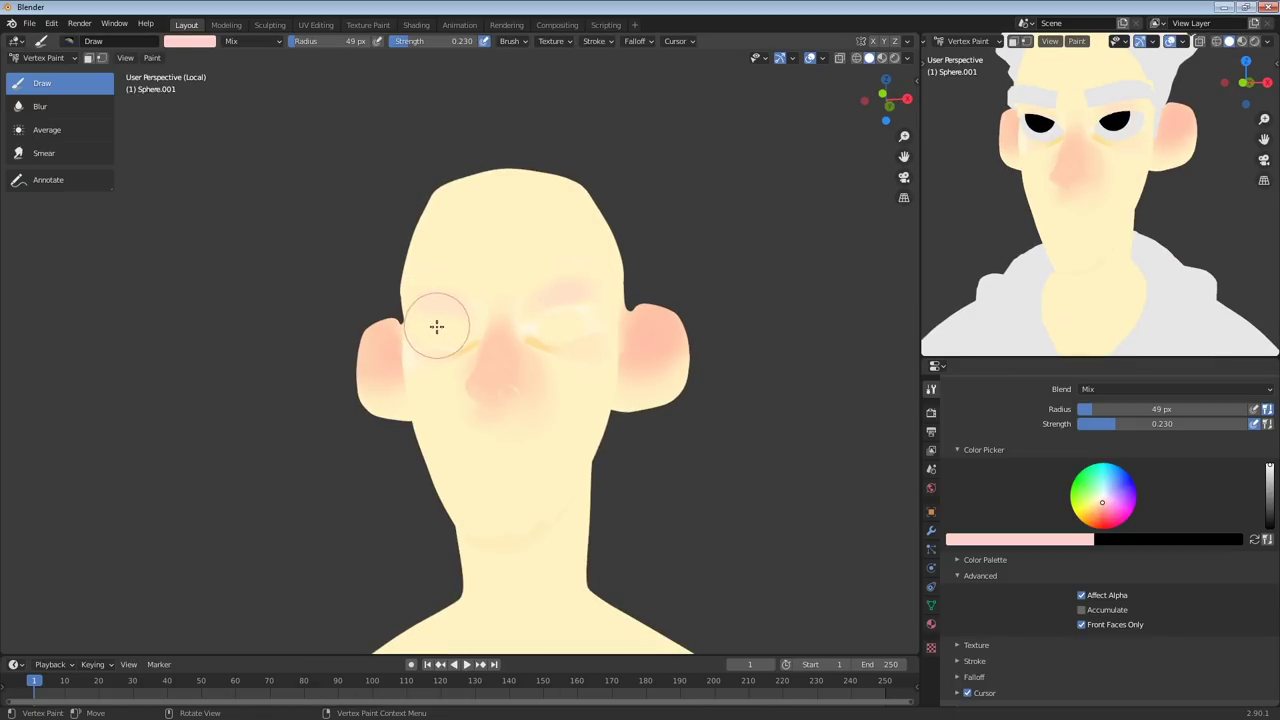
{"action": "middle_click_drag", "start_coordinate": [434, 326], "coordinate": [465, 329]}
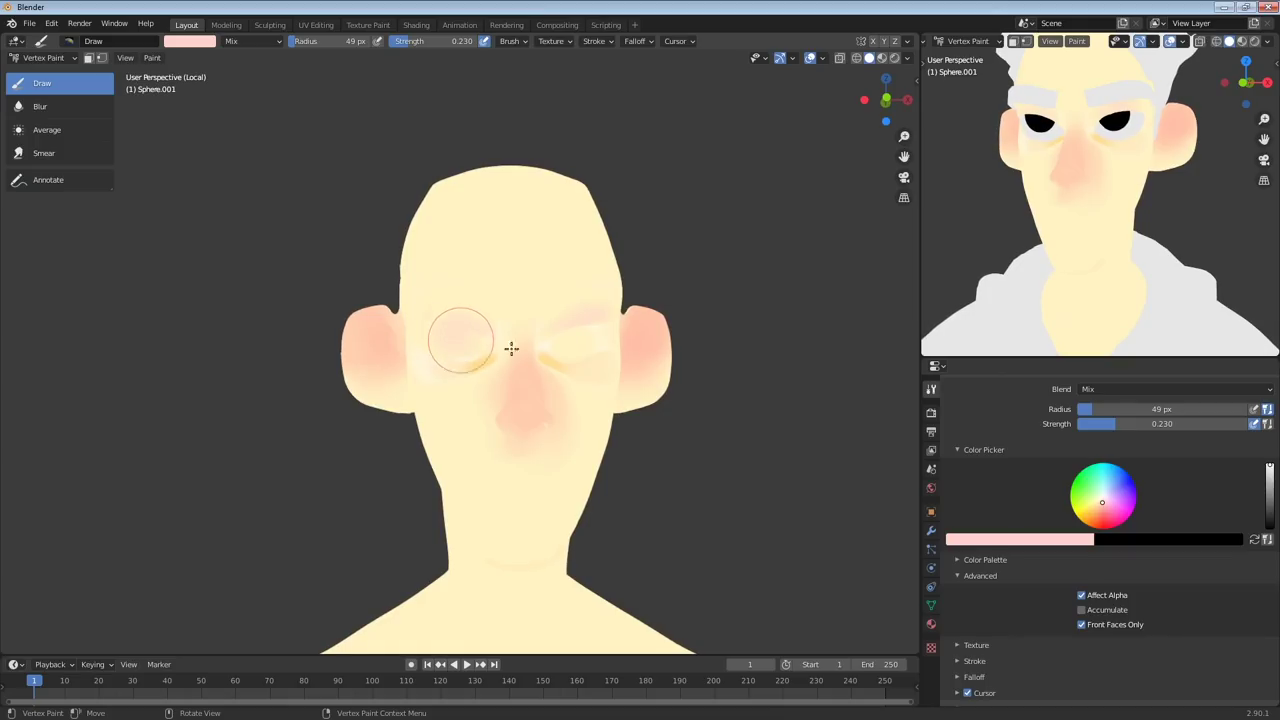
{"action": "mouse_move", "coordinate": [623, 320]}
{"action": "middle_mouse_down"}
{"action": "mouse_move", "coordinate": [517, 340]}
{"action": "mouse_move", "coordinate": [594, 366]}
{"action": "middle_mouse_up"}
{"action": "middle_click_drag", "start_coordinate": [1117, 242], "coordinate": [1126, 249]}
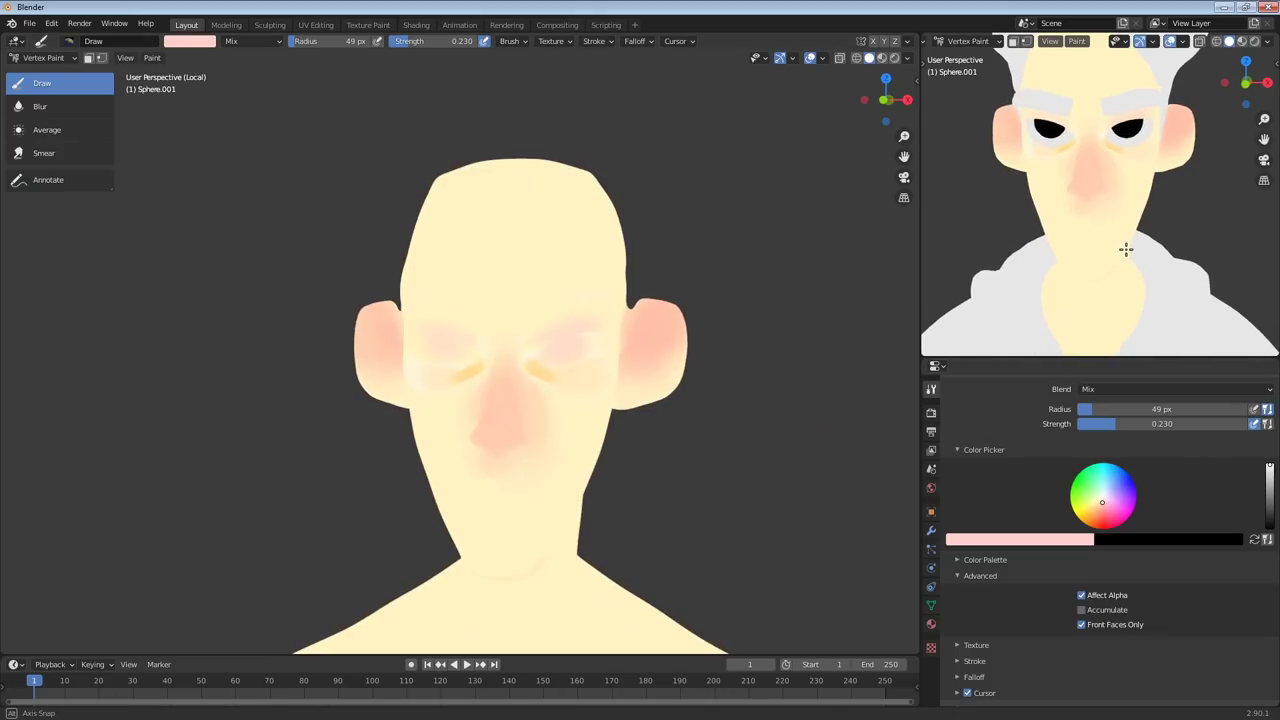
Sample the peach colour of the nose and shift it to a light orange with hue 0.101 and saturation 0.448
{"action": "left_click", "coordinate": [210, 42]}
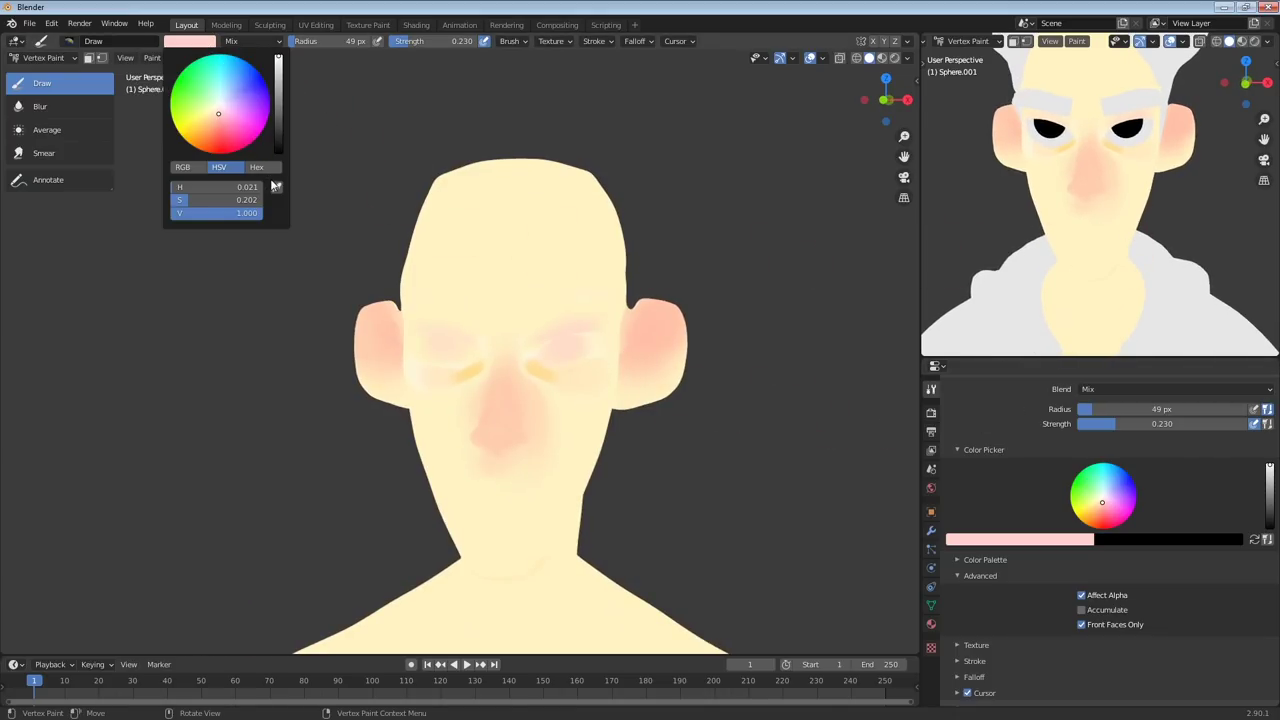
{"action": "left_click", "coordinate": [276, 187]}
{"action": "left_click", "coordinate": [510, 436]}
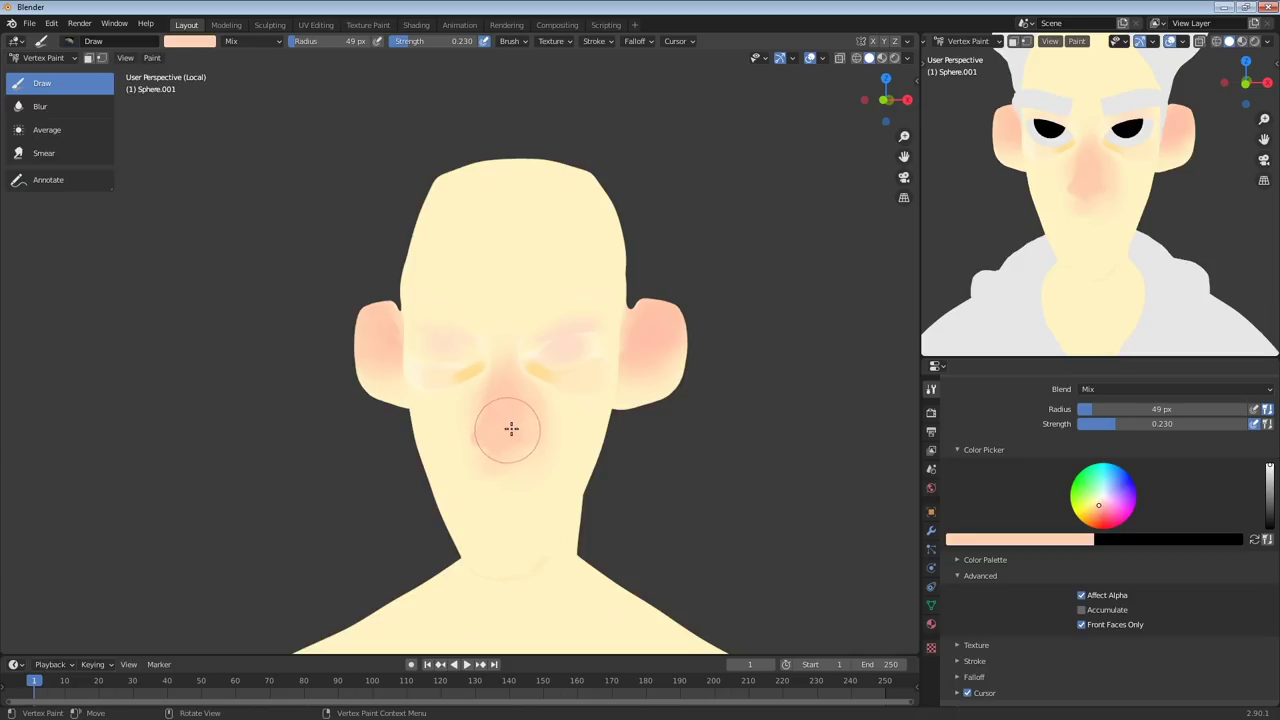
{"action": "middle_click_drag", "start_coordinate": [508, 423], "coordinate": [534, 400]}
{"action": "left_click", "coordinate": [204, 42]}
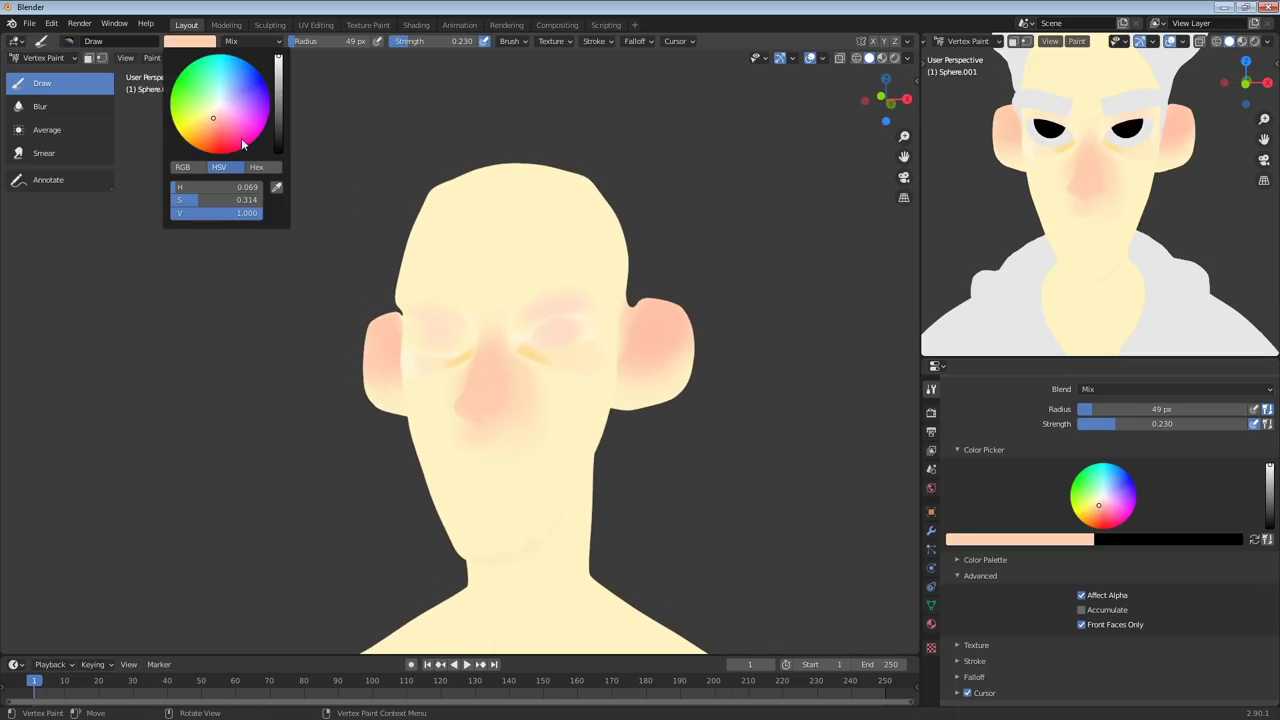
{"action": "left_click_drag", "start_coordinate": [212, 122], "coordinate": [209, 119]}
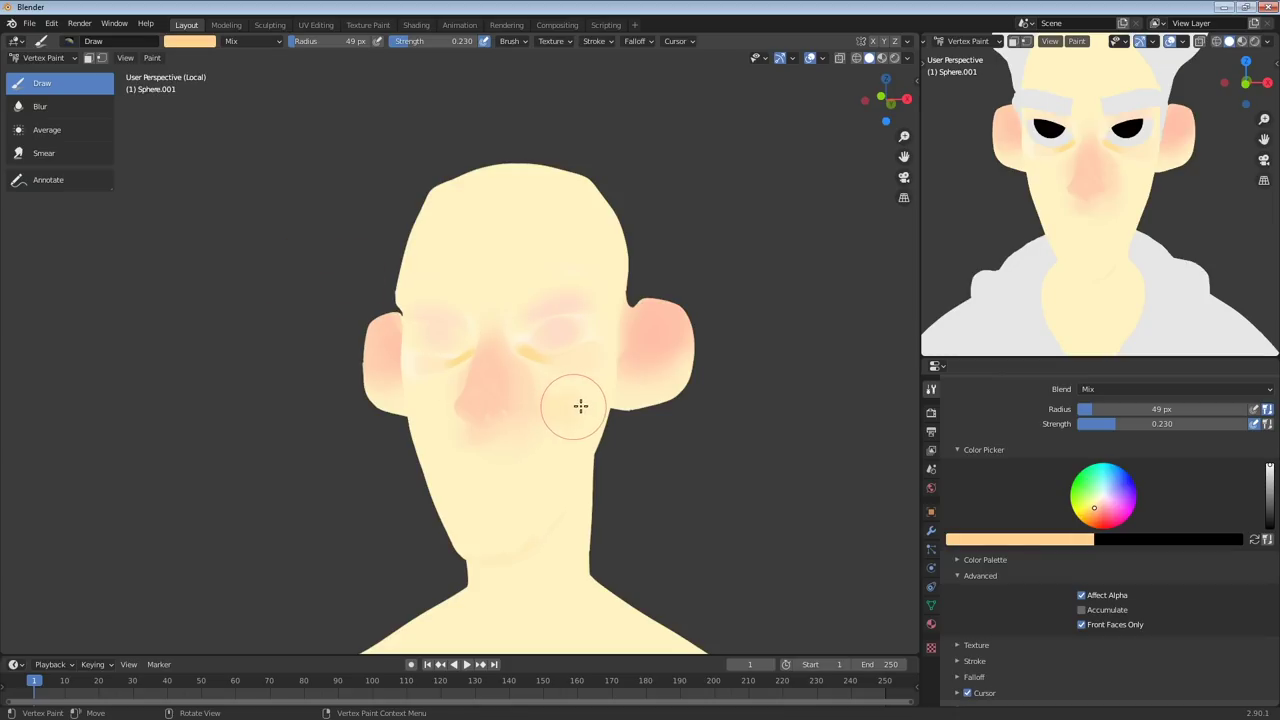
Paint light orange patches on both cheeks at strength 0.230
{"action": "left_click_drag", "start_coordinate": [580, 405], "coordinate": [591, 403]}
{"action": "mouse_move", "coordinate": [601, 396]}
{"action": "middle_mouse_down"}
{"action": "mouse_move", "coordinate": [560, 440]}
{"action": "mouse_move", "coordinate": [497, 420]}
{"action": "middle_mouse_up"}
{"action": "mouse_move", "coordinate": [457, 425]}
{"action": "left_mouse_down"}
{"action": "mouse_move", "coordinate": [497, 409]}
{"action": "mouse_move", "coordinate": [449, 414]}
{"action": "left_mouse_up"}
Blend the orange cheek patches into the skin using the Average brush at strength 0.541
{"action": "left_click", "coordinate": [47, 130]}
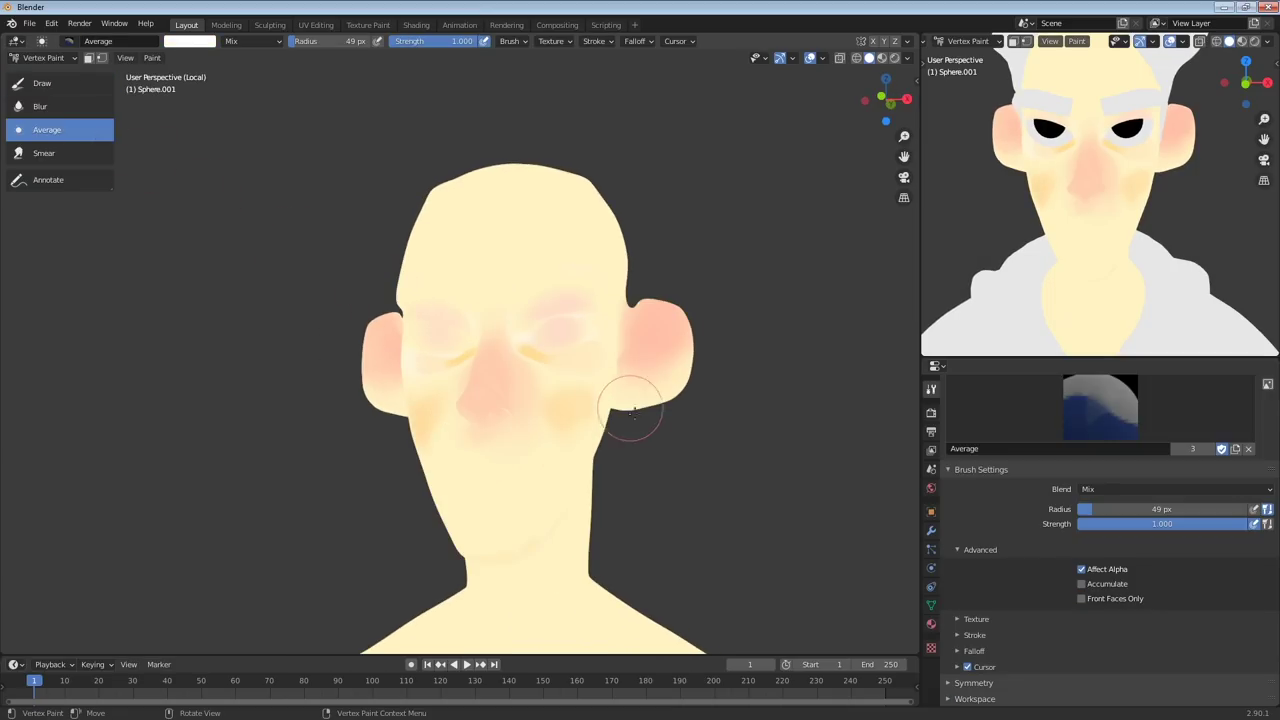
{"action": "mouse_move", "coordinate": [631, 409]}
{"action": "middle_mouse_down"}
{"action": "mouse_move", "coordinate": [545, 437]}
{"action": "mouse_move", "coordinate": [640, 429]}
{"action": "middle_mouse_up"}
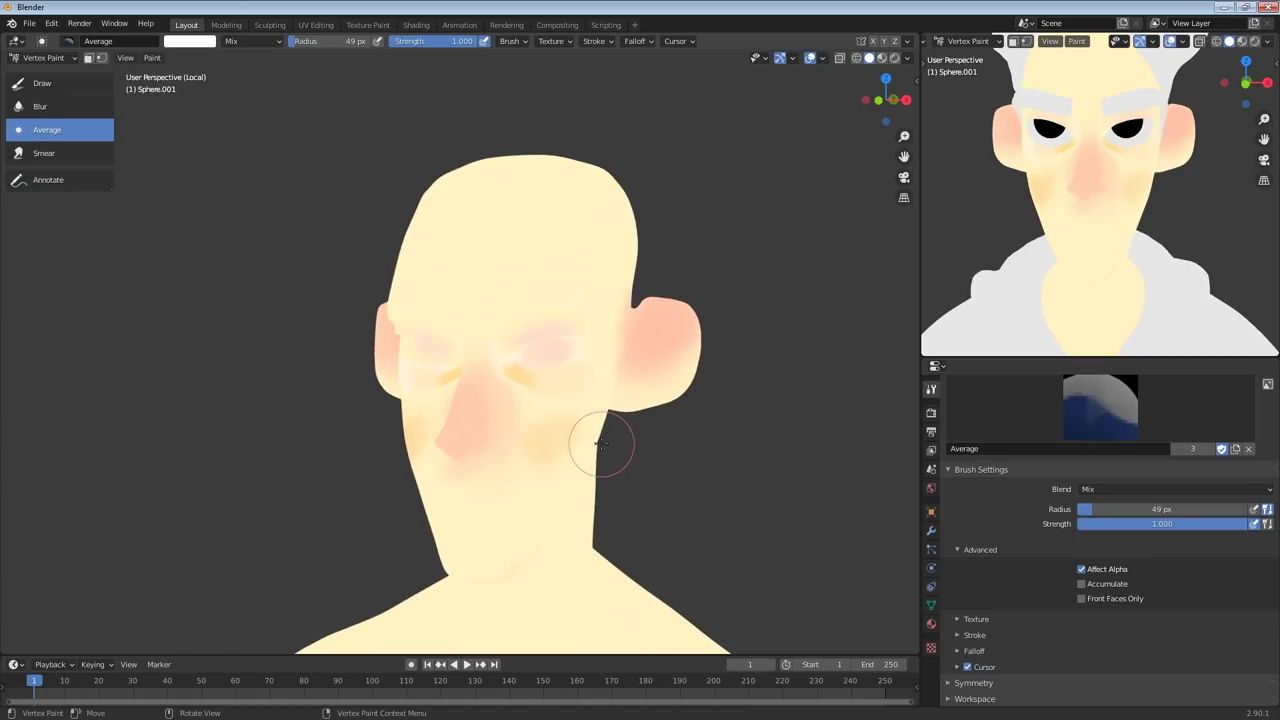
{"action": "left_click_drag", "start_coordinate": [427, 48], "coordinate": [411, 50]}
{"action": "mouse_move", "coordinate": [610, 462]}
{"action": "middle_mouse_down"}
{"action": "mouse_move", "coordinate": [563, 454]}
{"action": "mouse_move", "coordinate": [663, 457]}
{"action": "middle_mouse_up"}
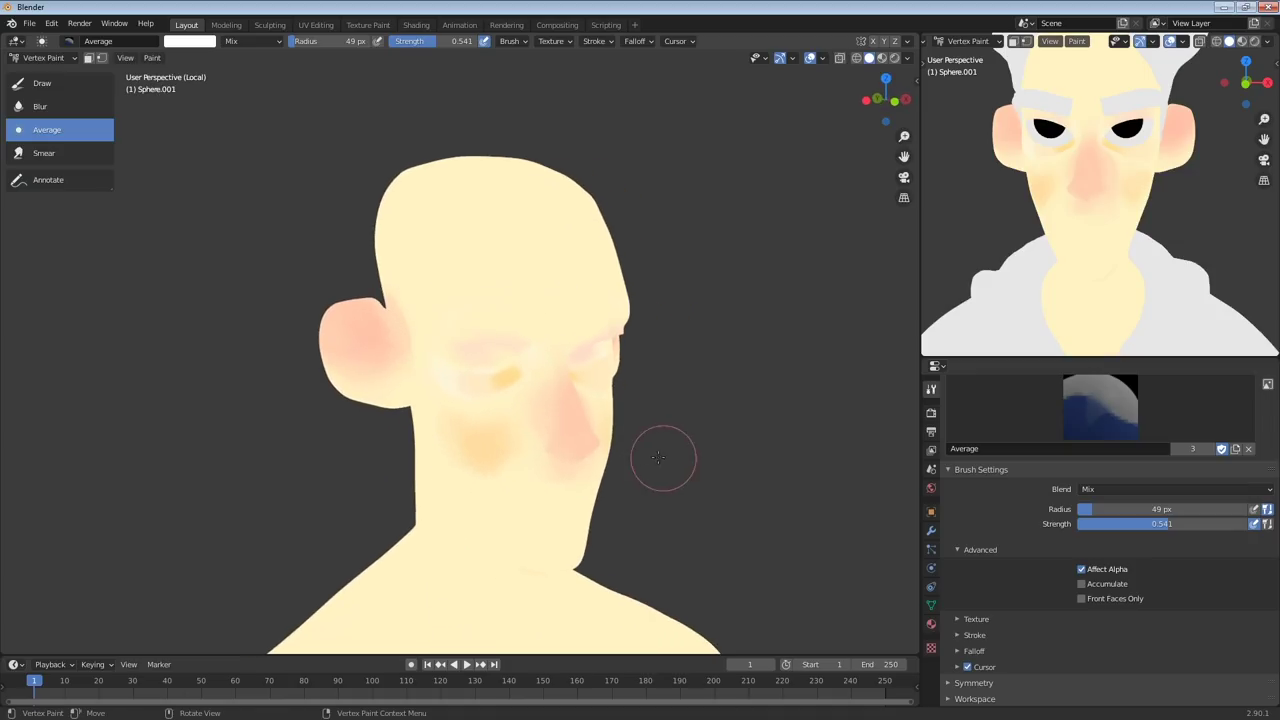
{"action": "key", "text": "s"}
{"action": "mouse_move", "coordinate": [440, 425]}
{"action": "middle_mouse_down"}
{"action": "mouse_move", "coordinate": [551, 337]}
{"action": "mouse_move", "coordinate": [571, 303]}
{"action": "mouse_move", "coordinate": [511, 374]}
{"action": "mouse_move", "coordinate": [409, 300]}
{"action": "middle_mouse_up"}
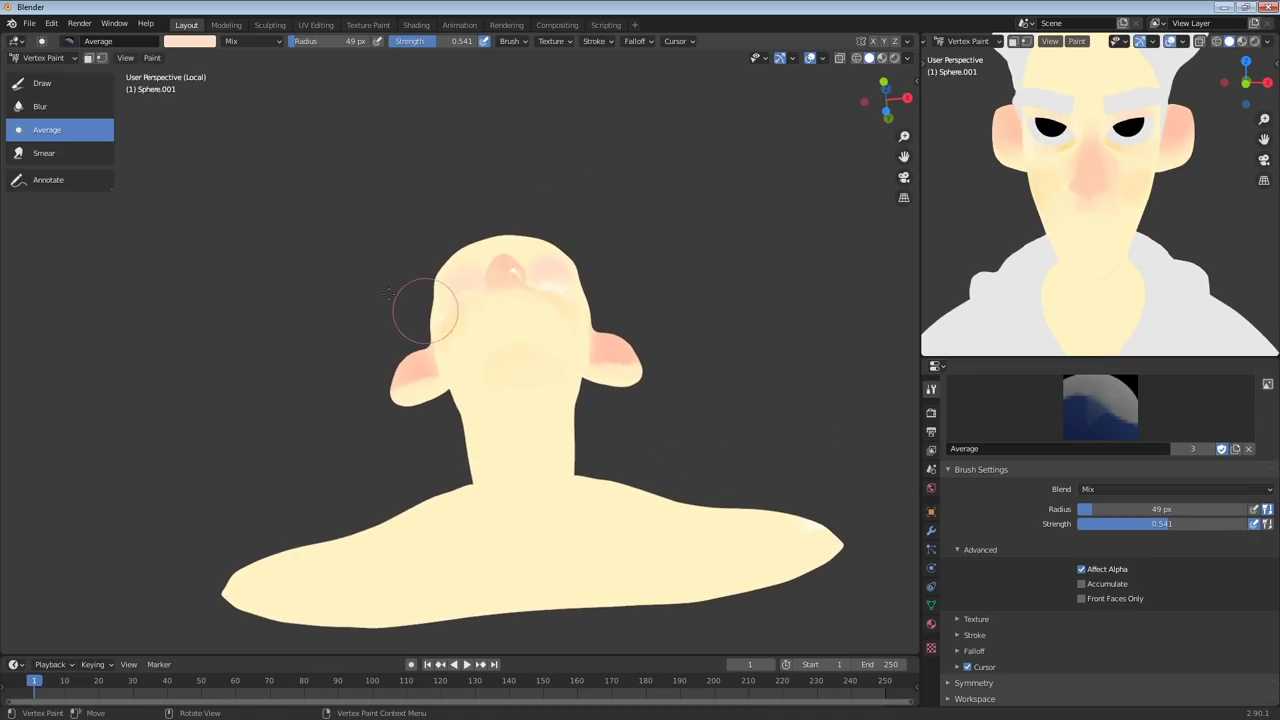
Switch to the Draw brush and paint light orange shading under the chin and along the jawline
{"action": "left_click", "coordinate": [42, 83]}
{"action": "left_click_drag", "start_coordinate": [530, 405], "coordinate": [464, 391]}
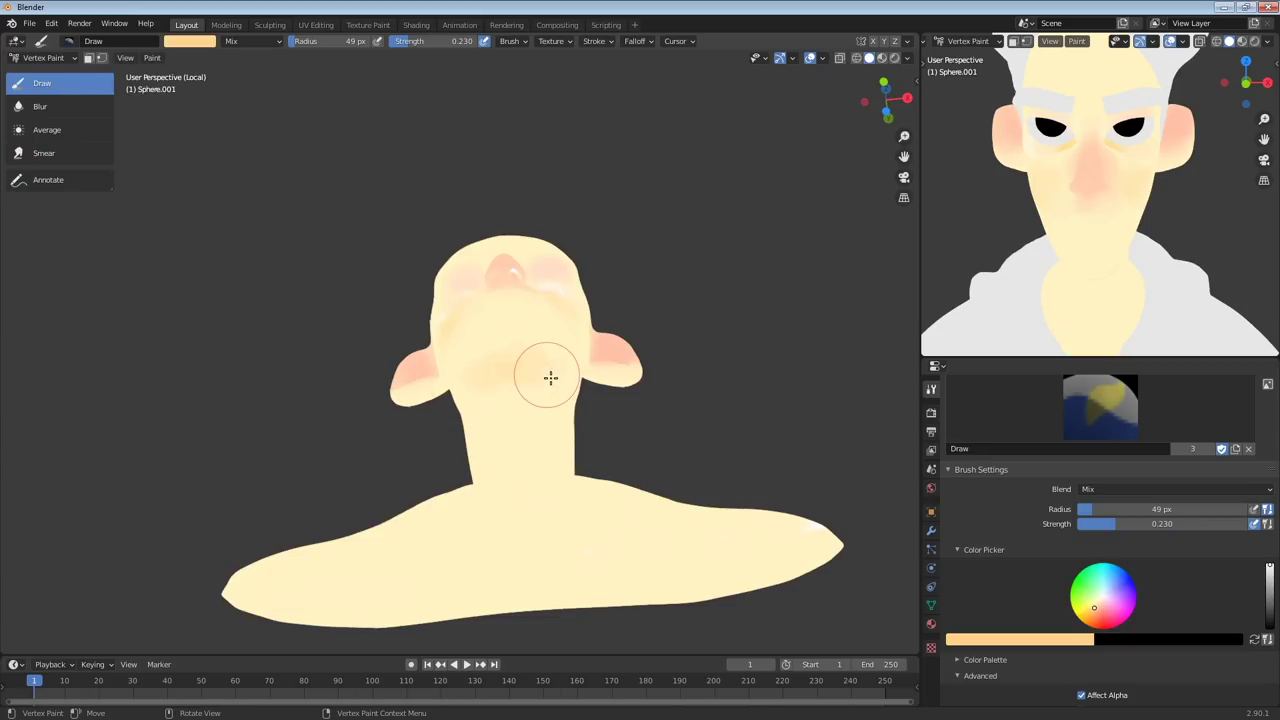
{"action": "mouse_move", "coordinate": [551, 377]}
{"action": "middle_mouse_down"}
{"action": "mouse_move", "coordinate": [531, 383]}
{"action": "mouse_move", "coordinate": [514, 434]}
{"action": "middle_mouse_up"}
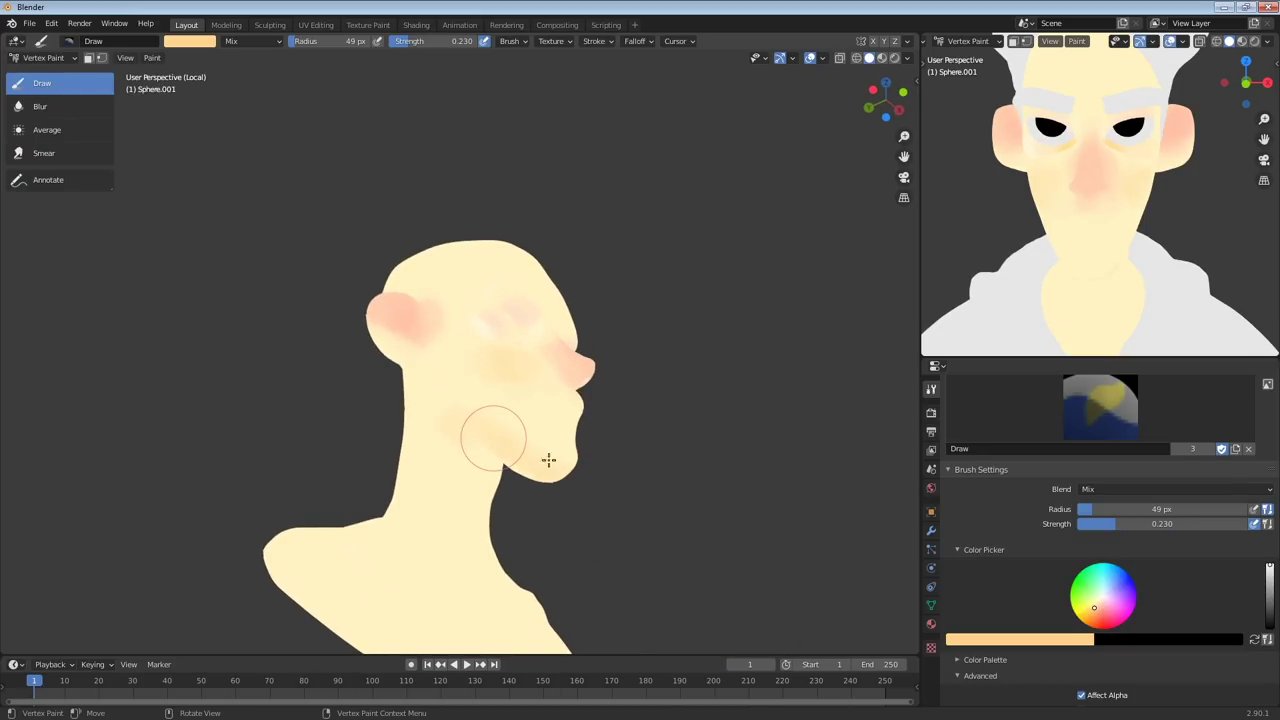
{"action": "mouse_move", "coordinate": [603, 446]}
{"action": "middle_mouse_down"}
{"action": "mouse_move", "coordinate": [512, 470]}
{"action": "mouse_move", "coordinate": [516, 485]}
{"action": "mouse_move", "coordinate": [511, 474]}
{"action": "mouse_move", "coordinate": [469, 514]}
{"action": "middle_mouse_up"}
{"action": "mouse_move", "coordinate": [486, 471]}
{"action": "middle_mouse_down"}
{"action": "mouse_move", "coordinate": [530, 451]}
{"action": "mouse_move", "coordinate": [677, 457]}
{"action": "middle_mouse_up"}
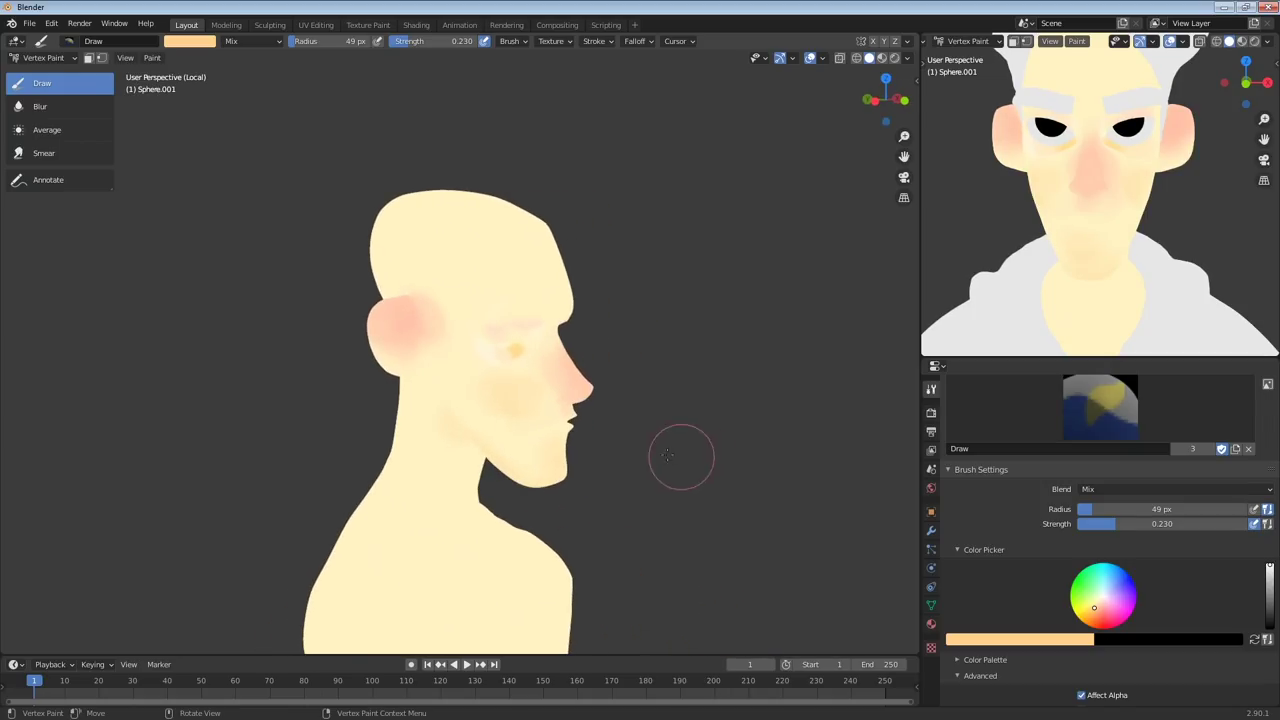
{"action": "middle_click_drag", "start_coordinate": [531, 467], "coordinate": [500, 410], "text": "shift"}
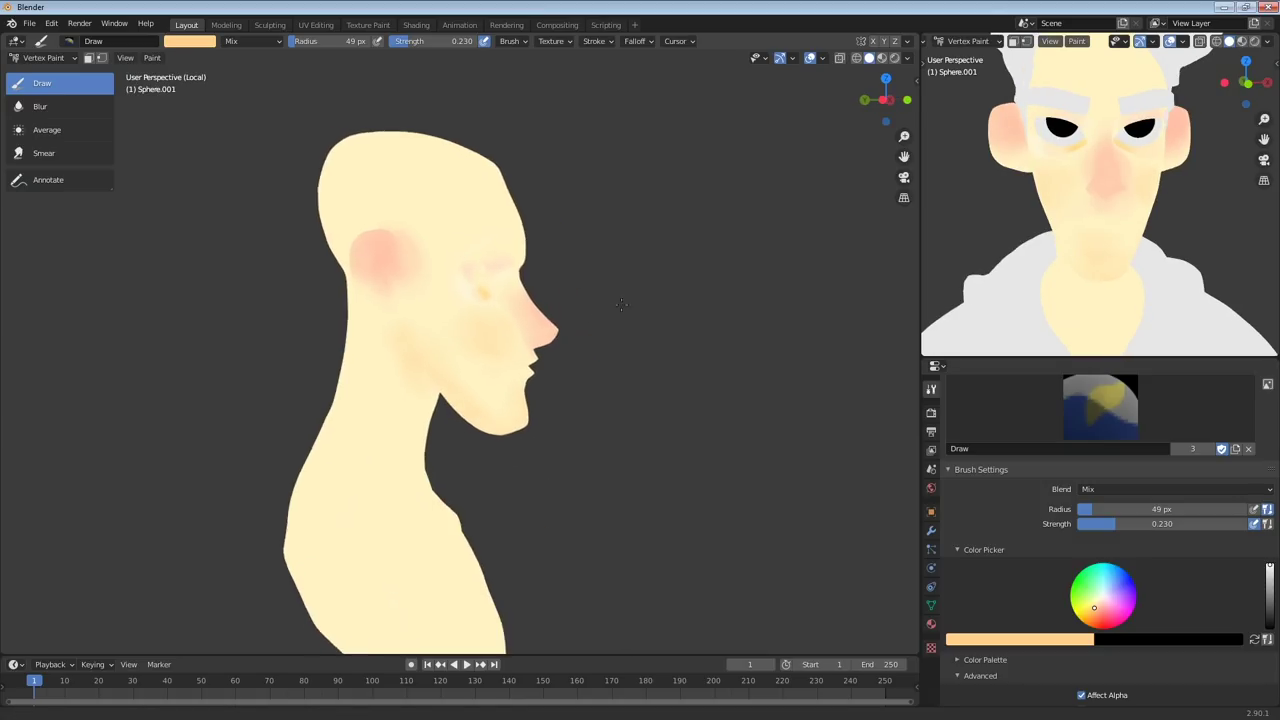
{"action": "scroll", "coordinate": [704, 291], "scroll_direction": "up", "scroll_amount": 1}
{"action": "middle_click_drag", "start_coordinate": [704, 291], "coordinate": [653, 294]}
Sample the pale yellow skin colour beside the eye and darken it to tan with hue 0.099, saturation 0.344 and value 0.827
{"action": "left_click", "coordinate": [195, 45]}
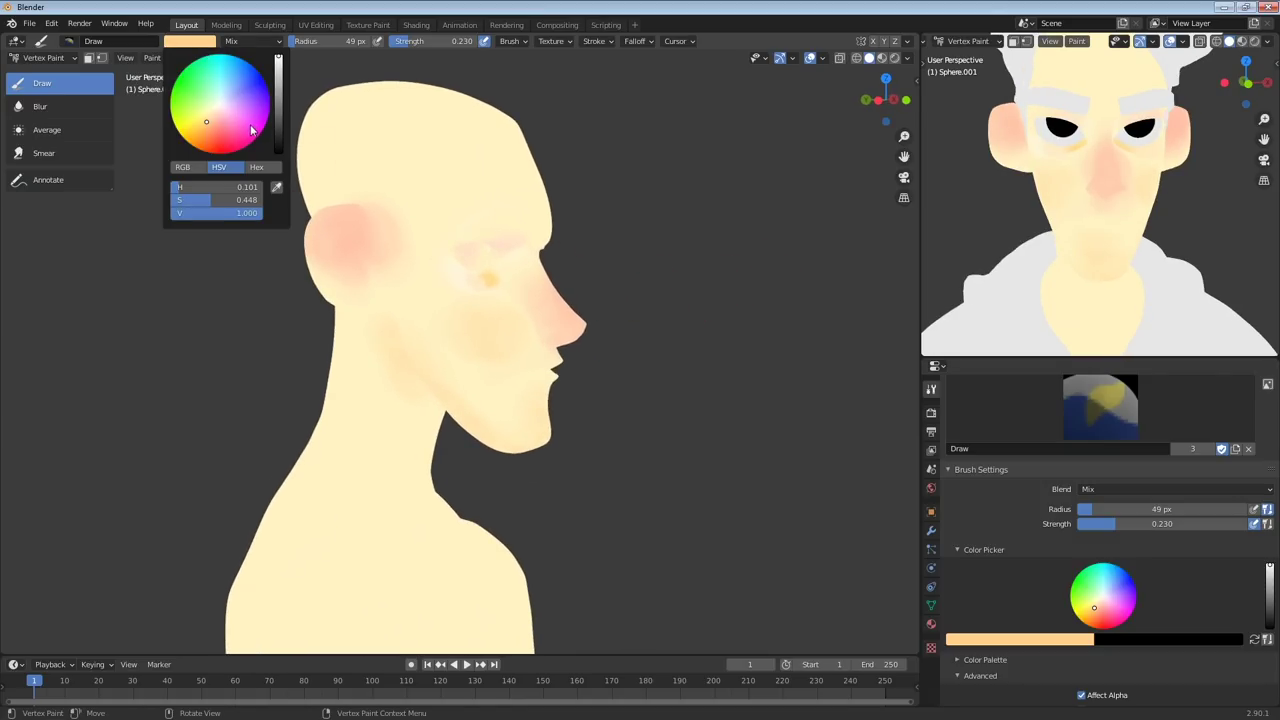
{"action": "left_click", "coordinate": [275, 188]}
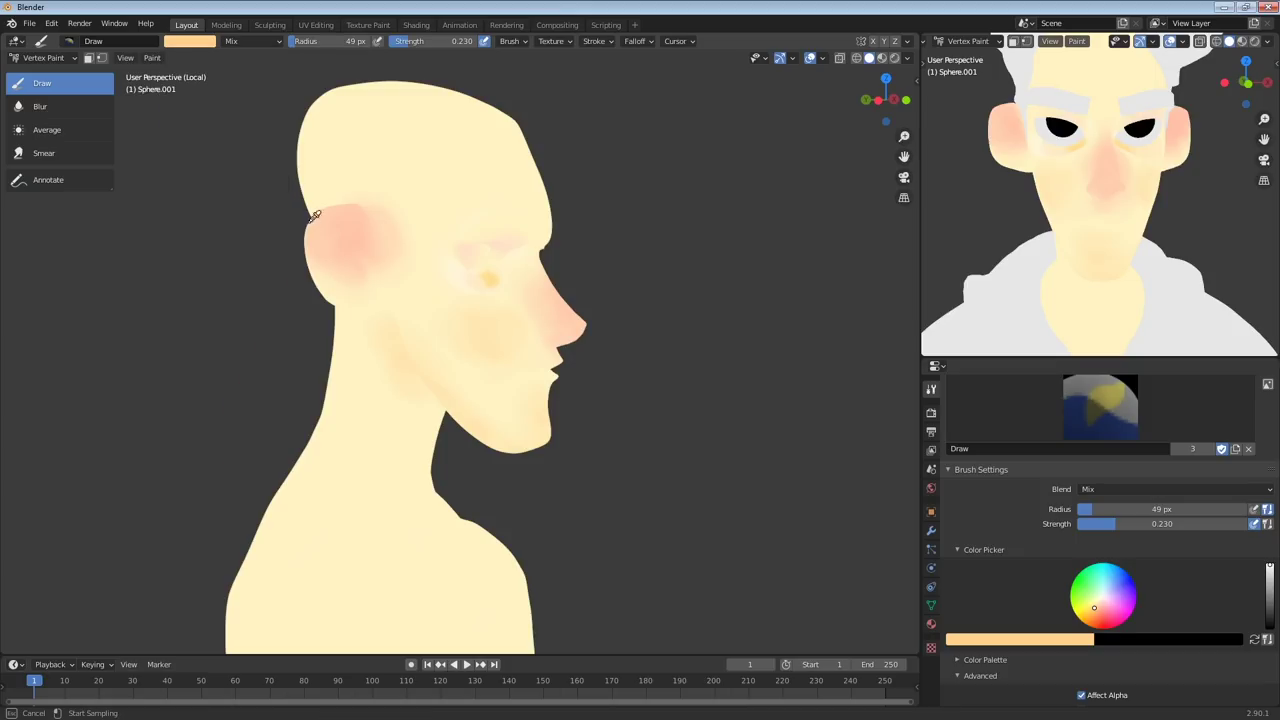
{"action": "left_click", "coordinate": [456, 247]}
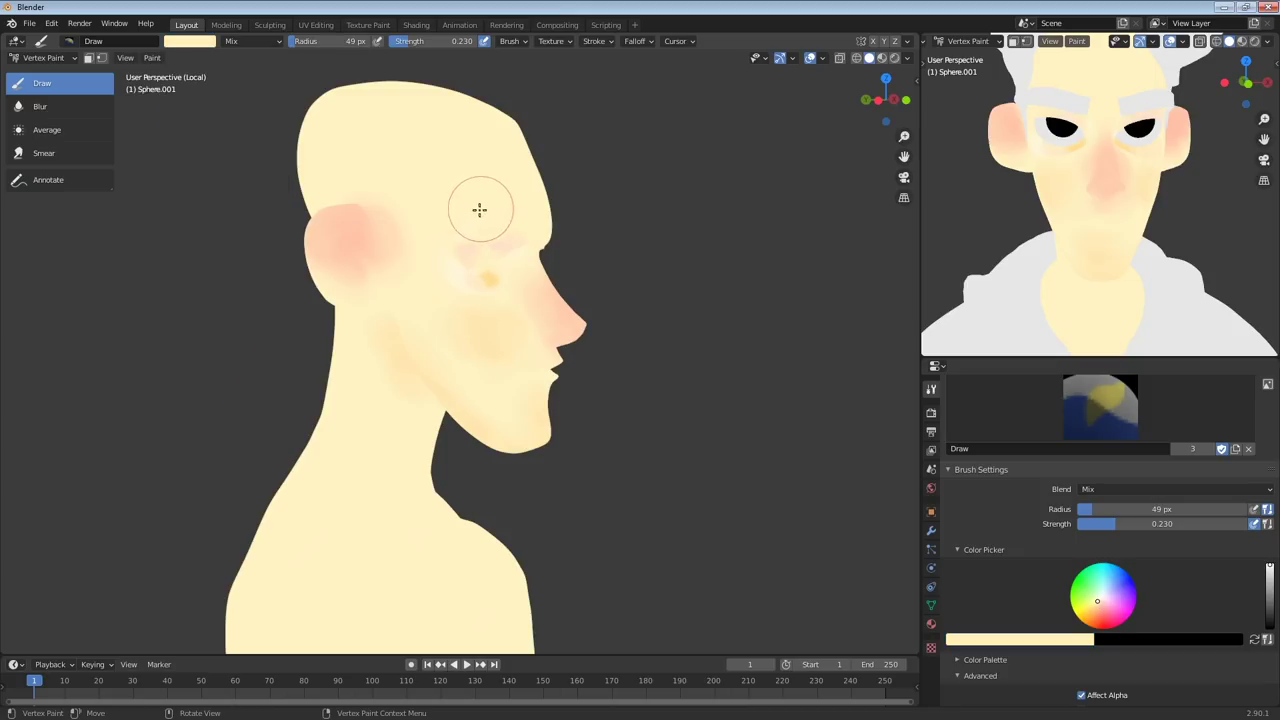
{"action": "left_click", "coordinate": [203, 45]}
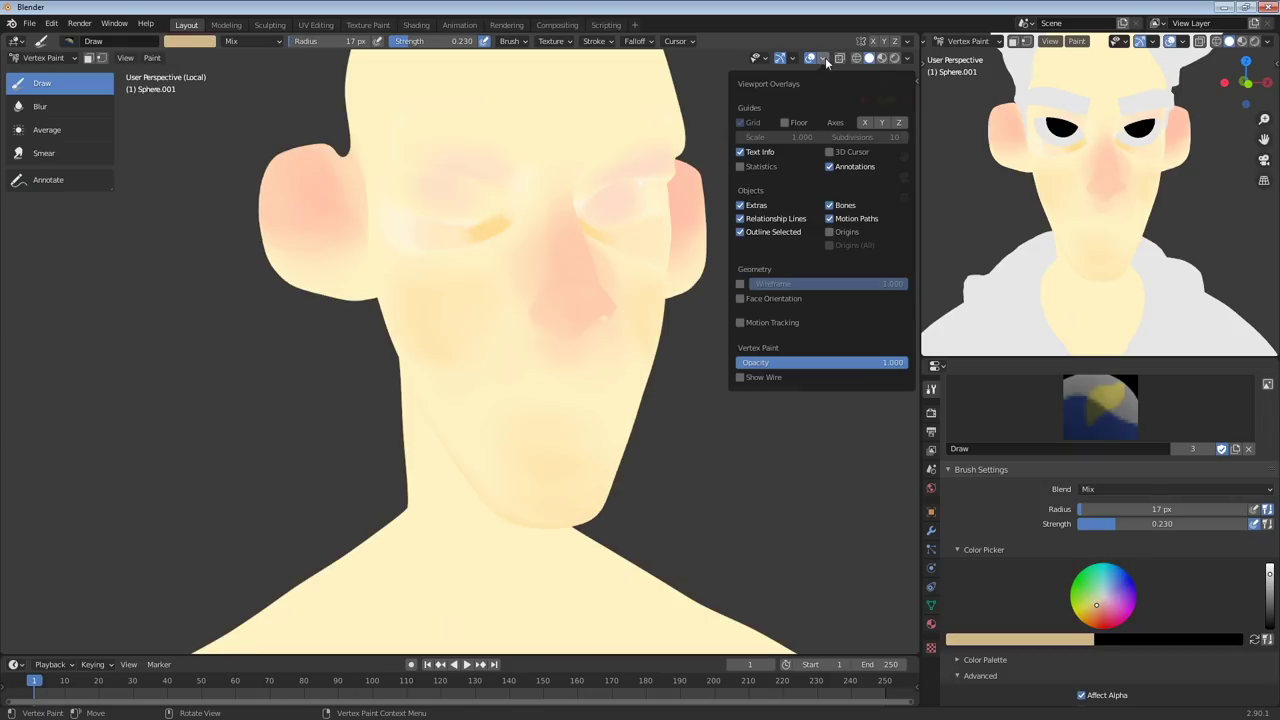
Display the wireframe overlay and examine the mesh around the mouth and face
{"action": "left_click", "coordinate": [740, 284]}
{"action": "middle_click_drag", "start_coordinate": [600, 360], "coordinate": [588, 335]}
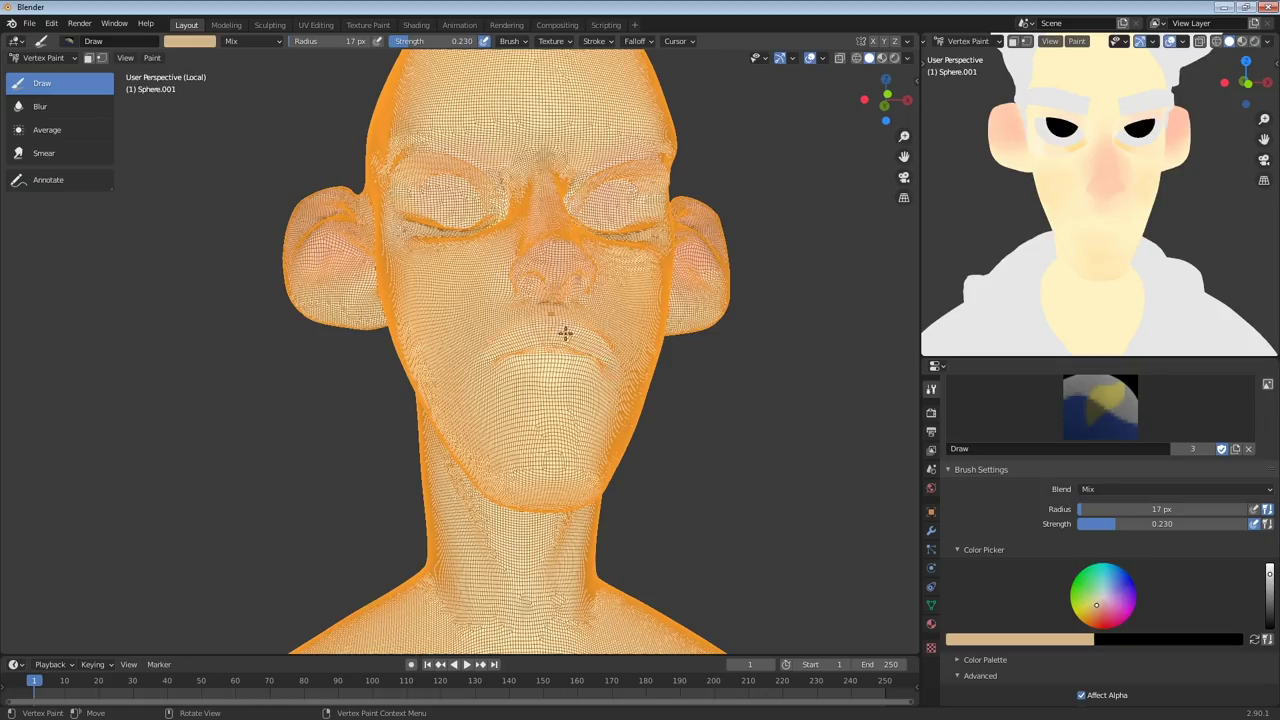
{"action": "middle_click_drag", "start_coordinate": [561, 342], "coordinate": [655, 352]}
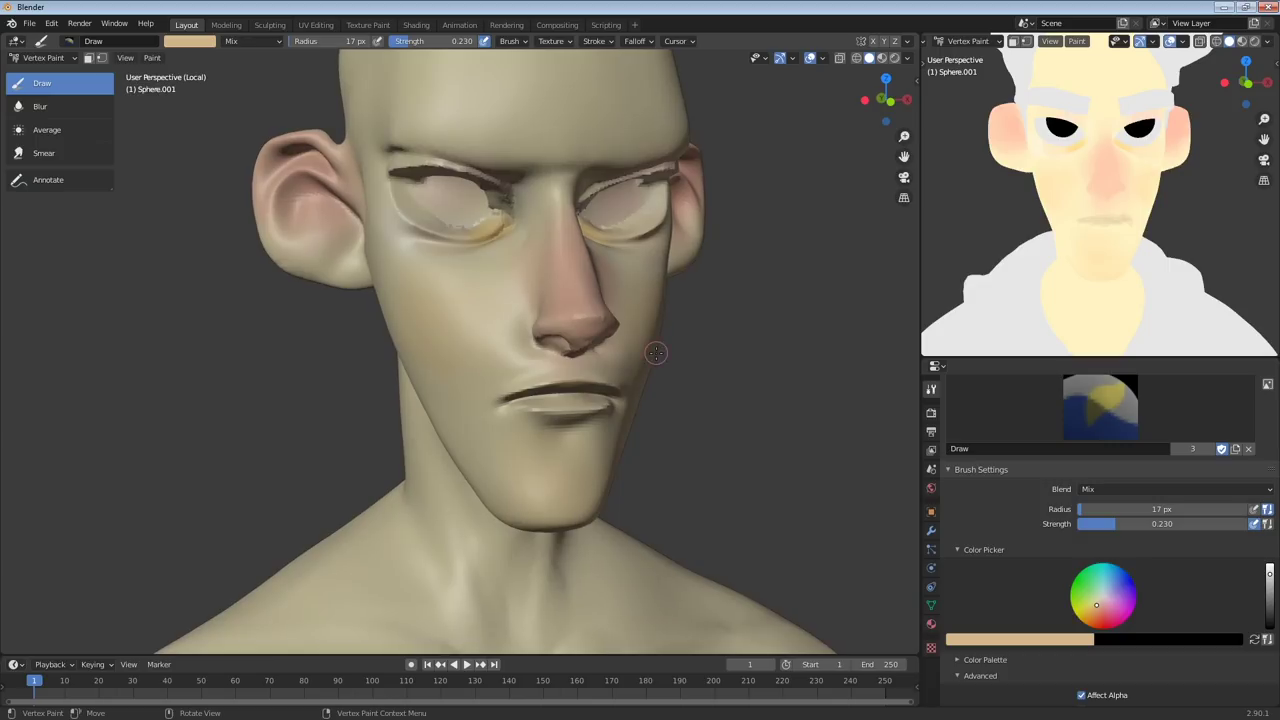
Sample the ear's pink colour, darken it to a brownish pink, and paint the lips at strength 0.230
{"action": "left_click", "coordinate": [187, 44]}
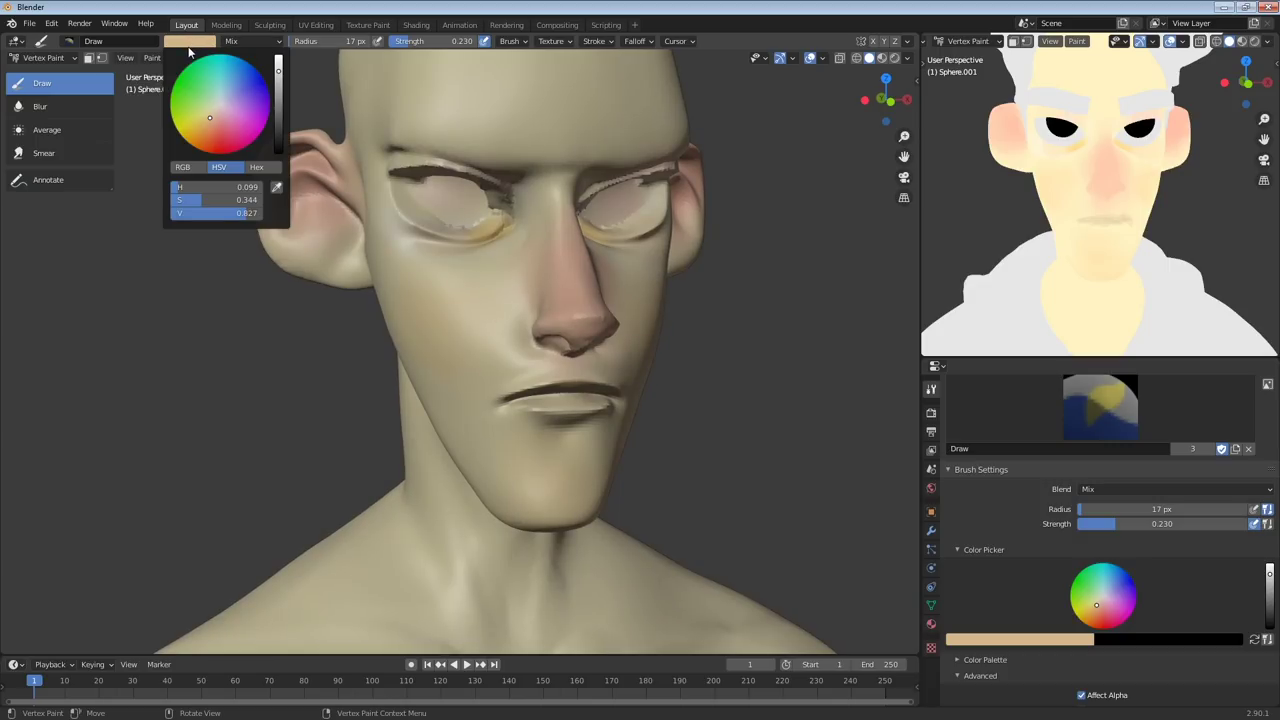
{"action": "left_click", "coordinate": [278, 190]}
{"action": "left_click", "coordinate": [316, 160]}
{"action": "mouse_move", "coordinate": [506, 340]}
{"action": "middle_mouse_down"}
{"action": "mouse_move", "coordinate": [553, 367]}
{"action": "mouse_move", "coordinate": [505, 360]}
{"action": "mouse_move", "coordinate": [638, 422]}
{"action": "mouse_move", "coordinate": [703, 363]}
{"action": "mouse_move", "coordinate": [520, 368]}
{"action": "middle_mouse_up"}
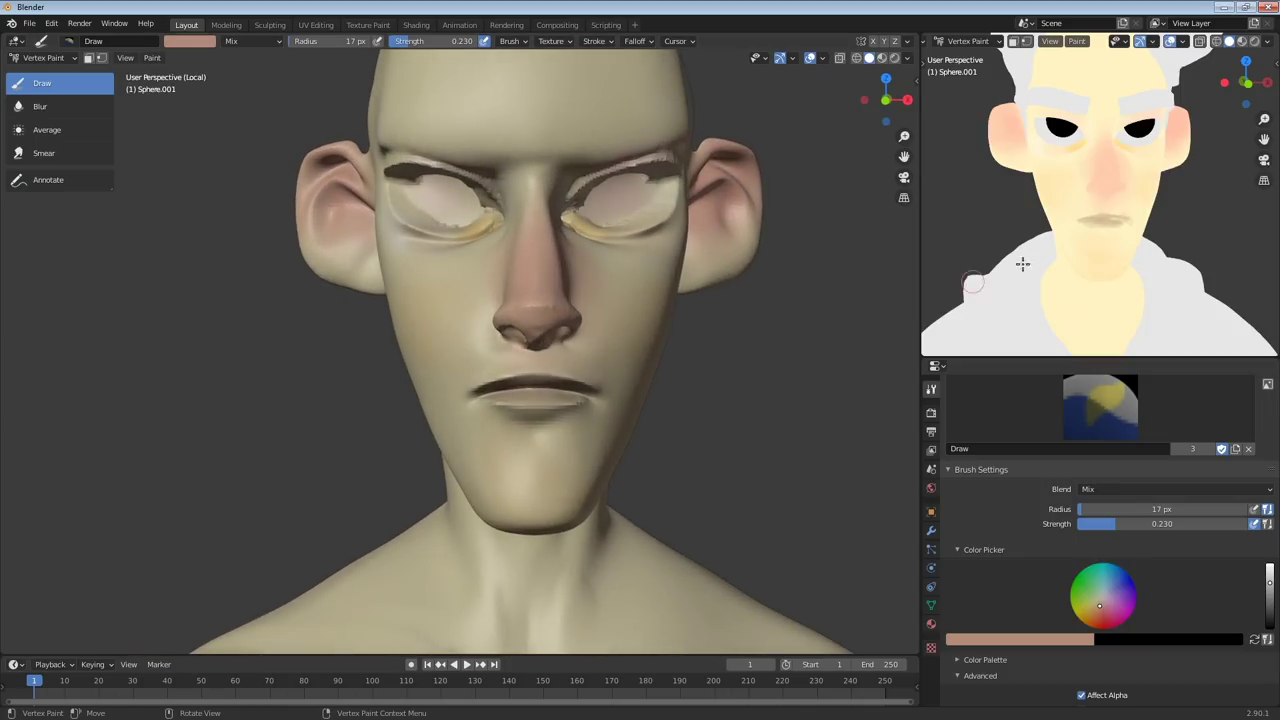
{"action": "mouse_move", "coordinate": [1099, 225]}
{"action": "middle_mouse_down"}
{"action": "mouse_move", "coordinate": [1103, 198]}
{"action": "mouse_move", "coordinate": [1088, 237]}
{"action": "mouse_move", "coordinate": [1100, 200]}
{"action": "mouse_move", "coordinate": [1100, 213]}
{"action": "mouse_move", "coordinate": [1125, 183]}
{"action": "mouse_move", "coordinate": [1096, 231]}
{"action": "middle_mouse_up"}
{"action": "scroll", "coordinate": [1102, 213], "scroll_direction": "up", "scroll_amount": 4}
{"action": "scroll", "coordinate": [1099, 242], "scroll_direction": "down", "scroll_amount": 4}
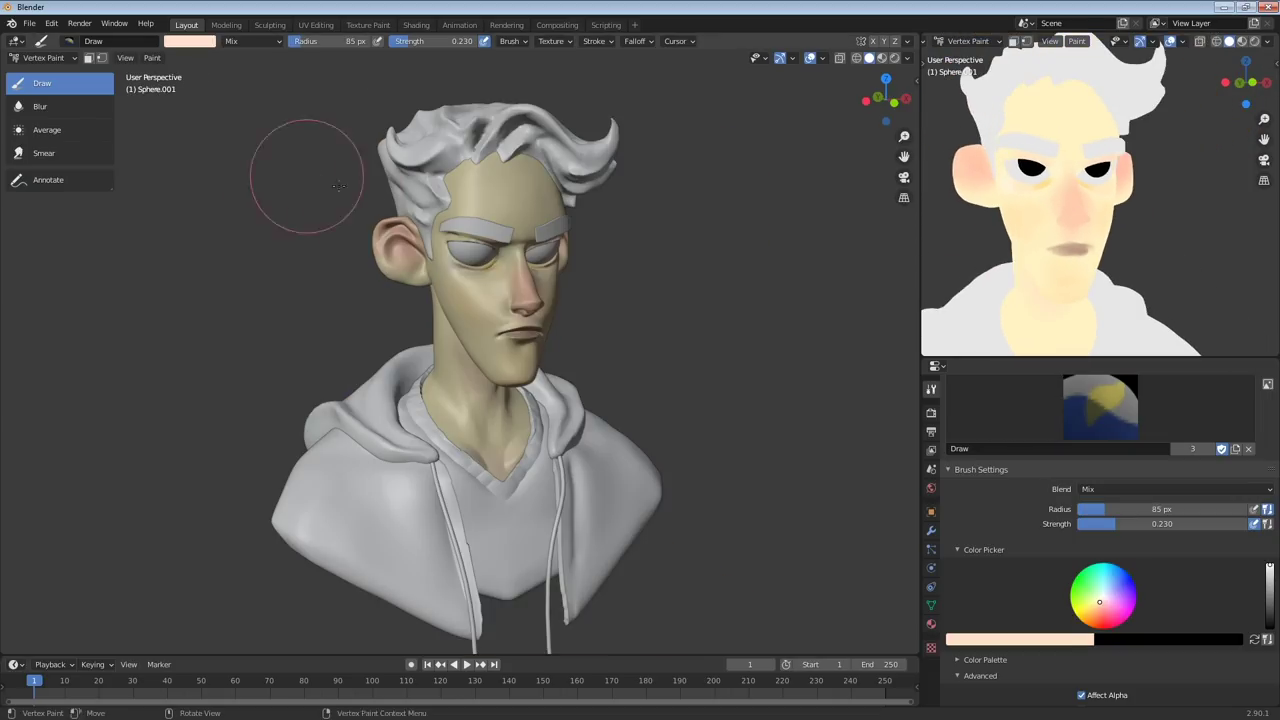
Leave vertex painting of the head, select the eyebrows object and put it into Vertex Paint mode
{"action": "key", "text": "ctrl+Tab"}
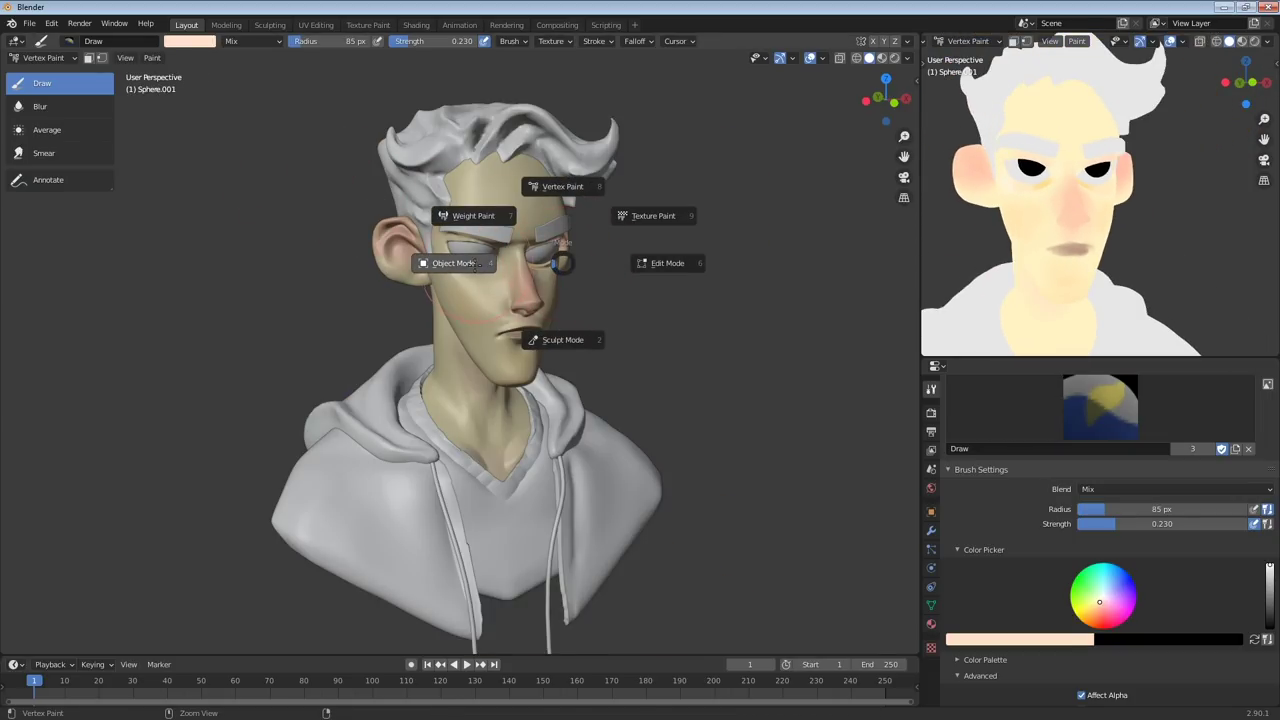
{"action": "left_click", "coordinate": [455, 263]}
{"action": "left_click", "coordinate": [507, 245]}
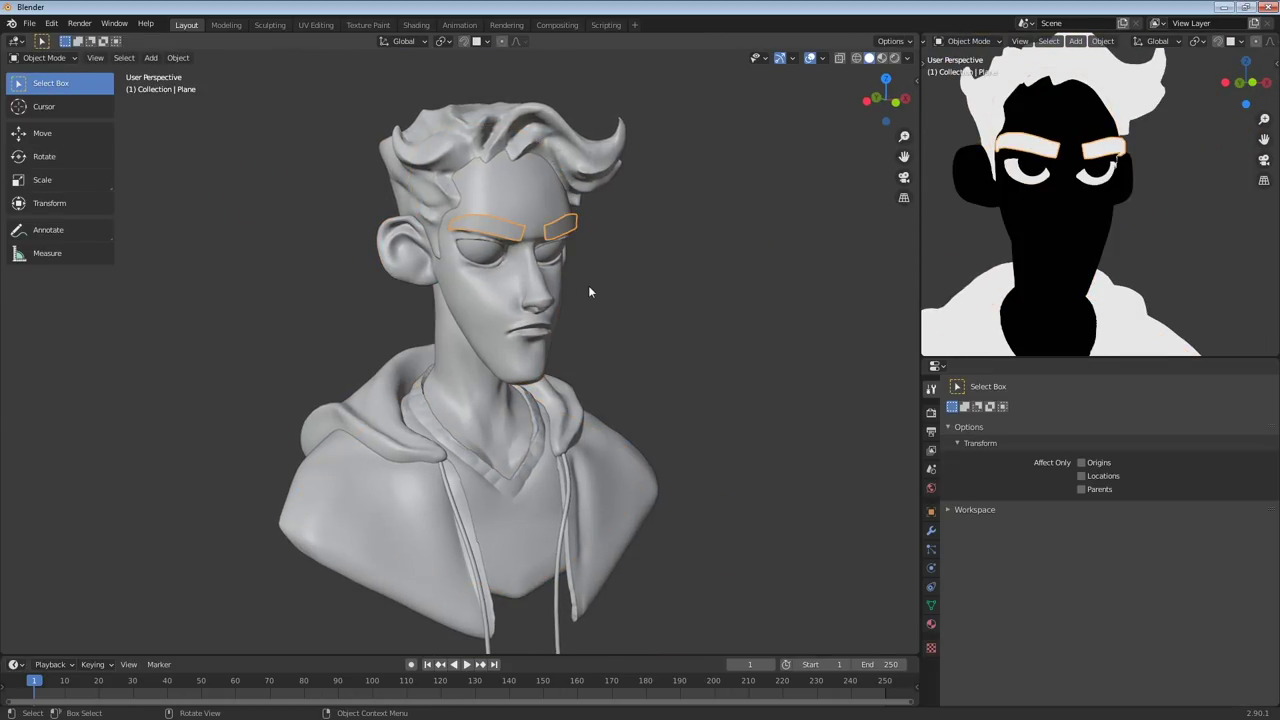
{"action": "middle_click_drag", "start_coordinate": [589, 288], "coordinate": [530, 229]}
{"action": "key", "text": "ctrl+Tab"}
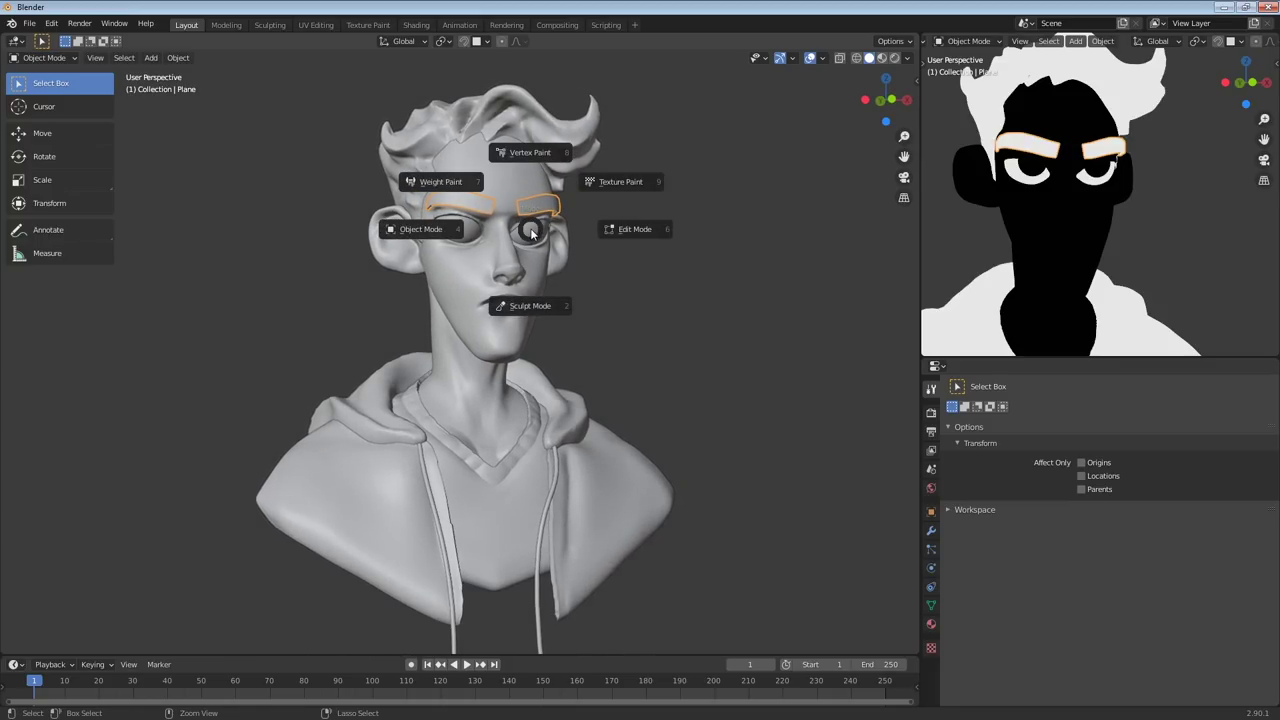
{"action": "left_click", "coordinate": [530, 152]}
{"action": "middle_click_drag", "start_coordinate": [530, 160], "coordinate": [306, 149]}
Paint both eyebrows a near-black brown with hue 0.083 and saturation 0.215, using brush strength 1.000
{"action": "left_click", "coordinate": [189, 42]}
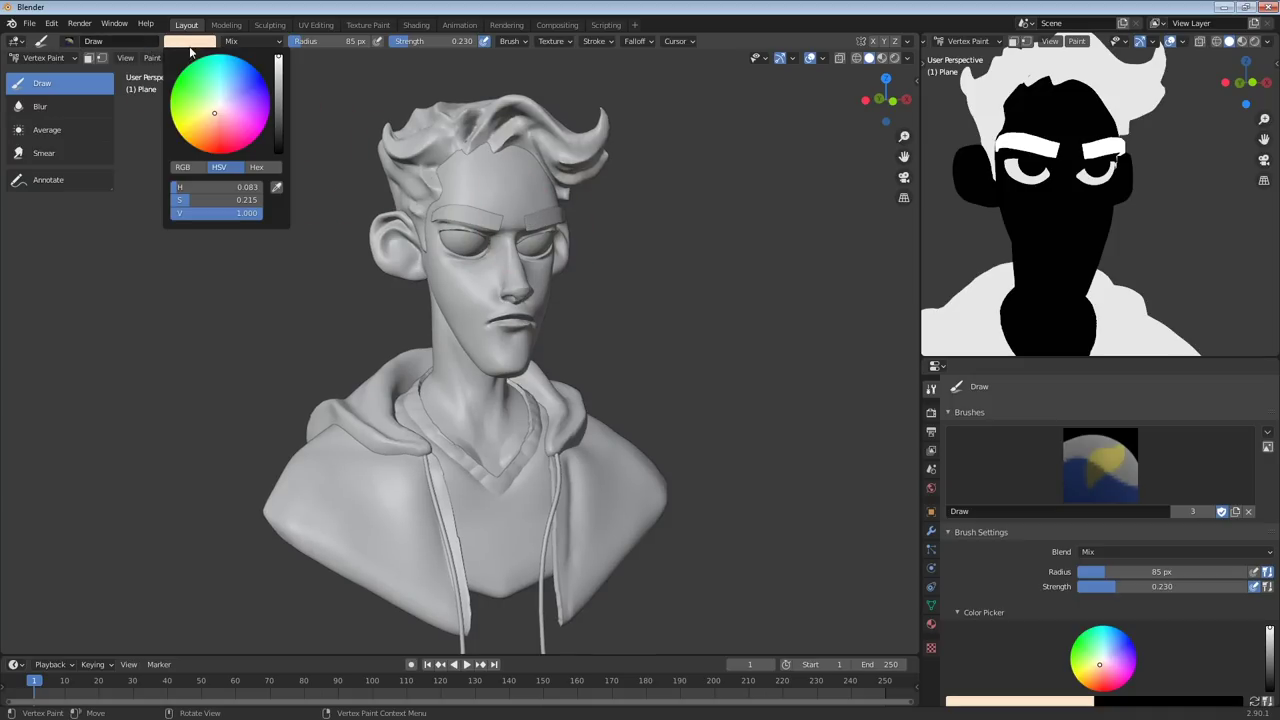
{"action": "mouse_move", "coordinate": [271, 137]}
{"action": "left_mouse_down"}
{"action": "mouse_move", "coordinate": [282, 124]}
{"action": "mouse_move", "coordinate": [289, 167]}
{"action": "mouse_move", "coordinate": [285, 141]}
{"action": "left_mouse_up"}
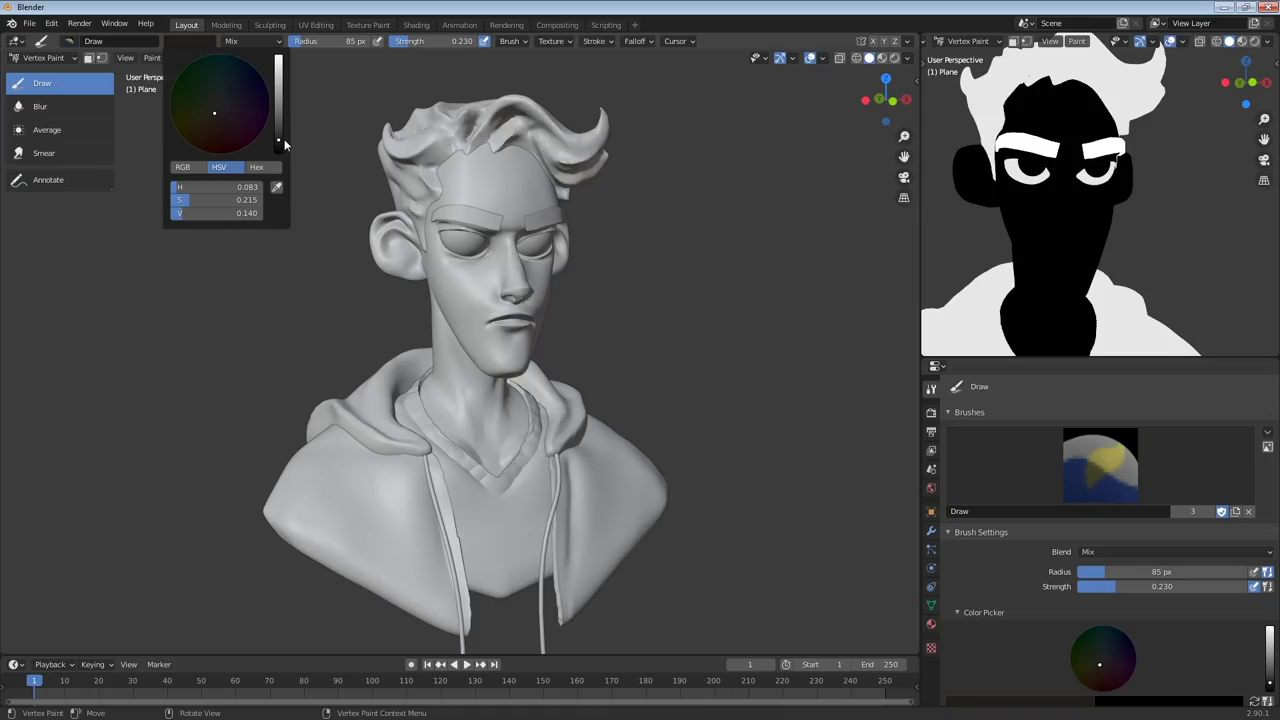
{"action": "left_click_drag", "start_coordinate": [285, 141], "coordinate": [284, 146]}
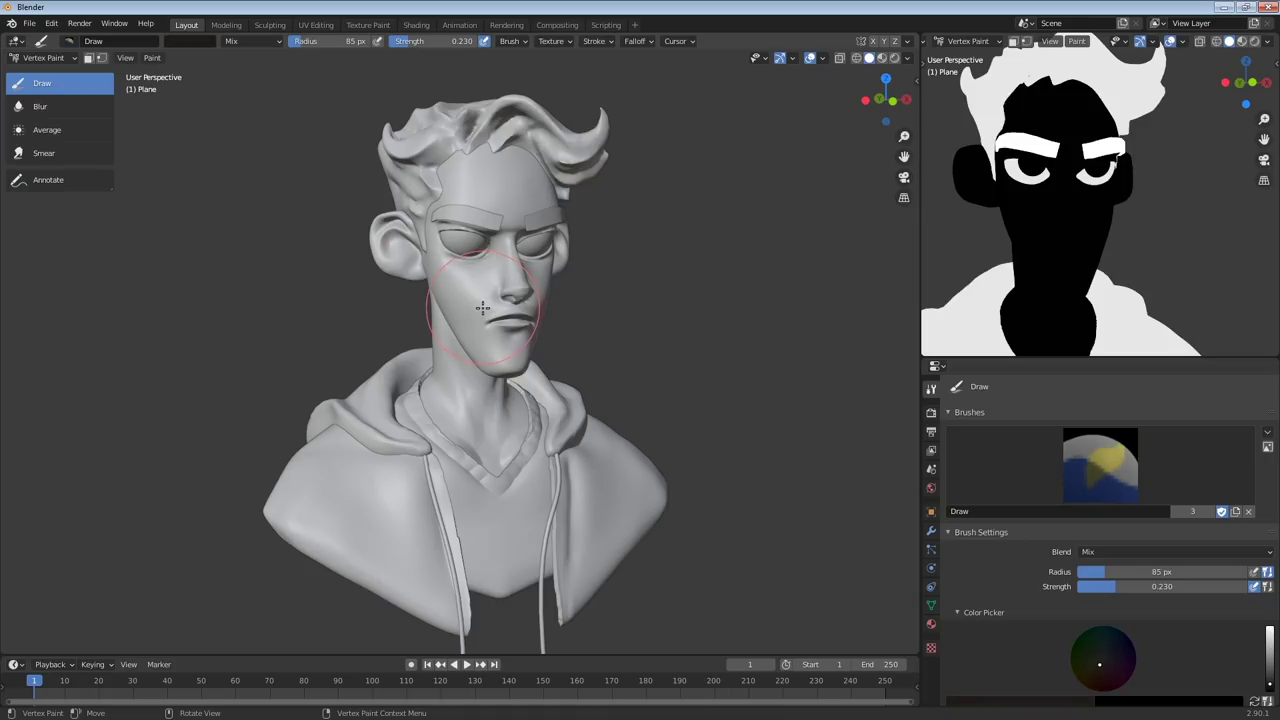
{"action": "middle_click_drag", "start_coordinate": [482, 308], "coordinate": [486, 205]}
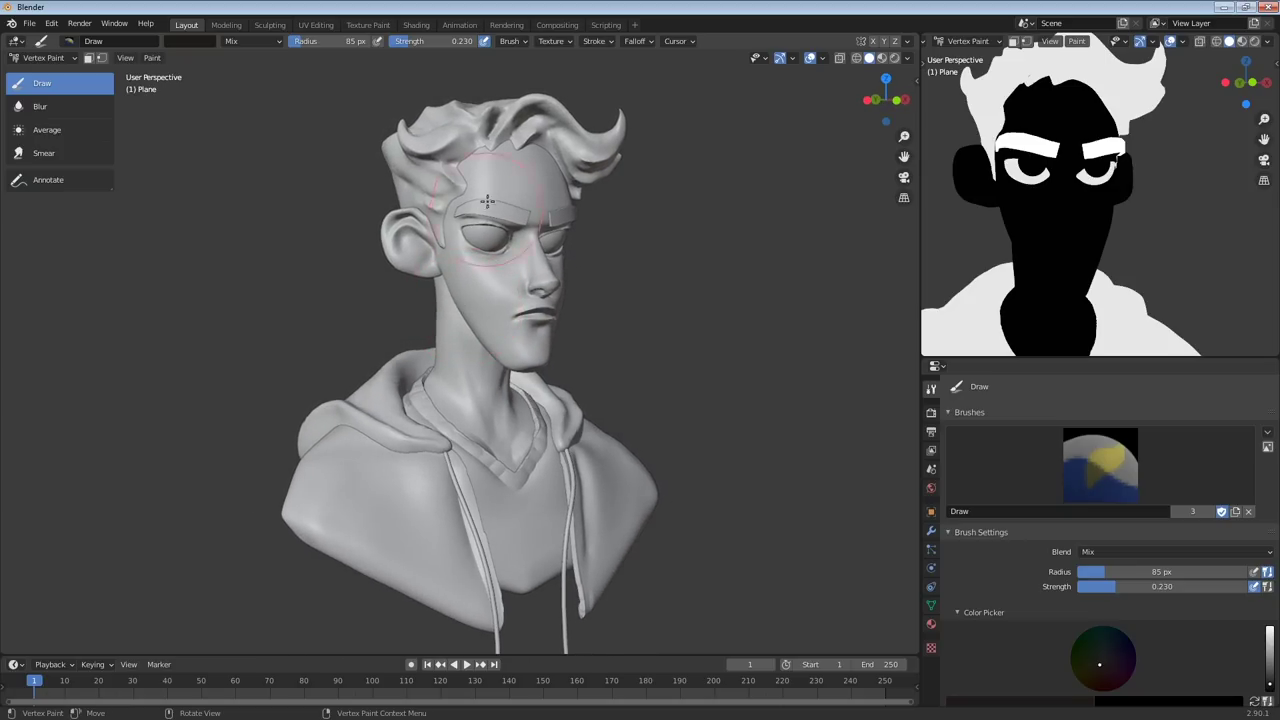
{"action": "left_click_drag", "start_coordinate": [487, 201], "coordinate": [530, 217]}
{"action": "middle_click_drag", "start_coordinate": [476, 208], "coordinate": [440, 210]}
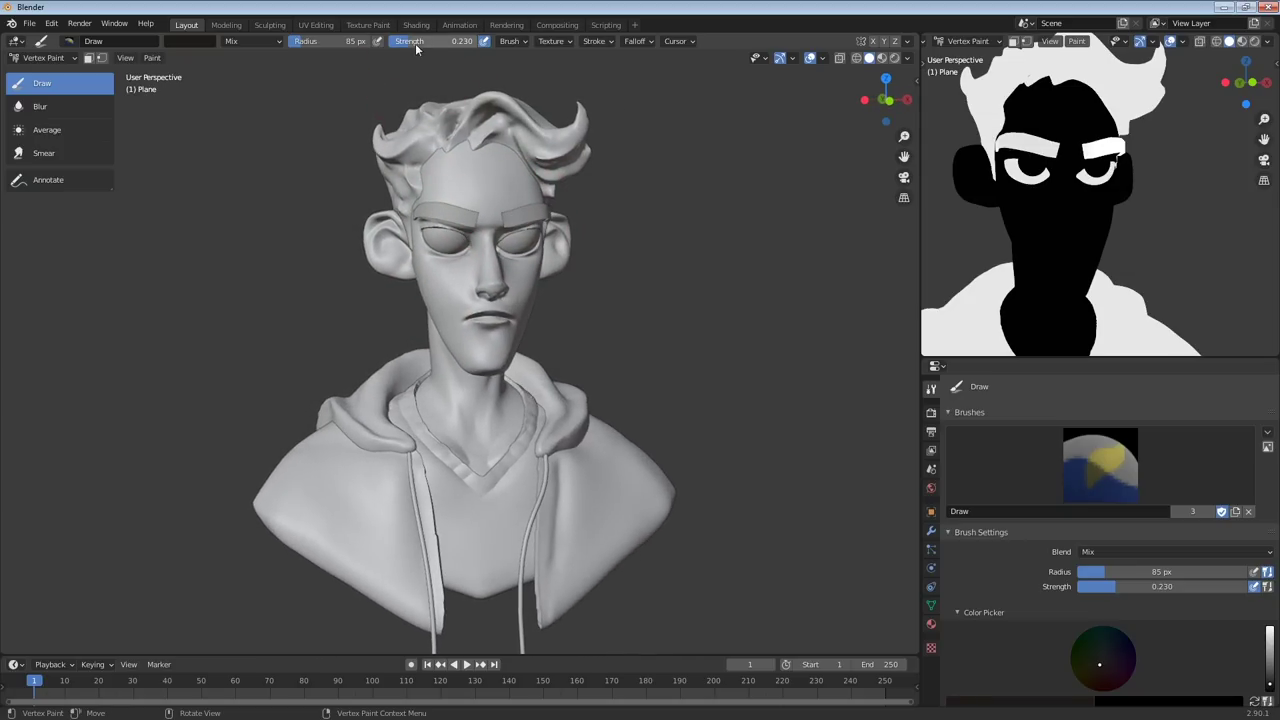
{"action": "left_click_drag", "start_coordinate": [415, 43], "coordinate": [502, 42]}
{"action": "left_click_drag", "start_coordinate": [418, 212], "coordinate": [475, 214]}
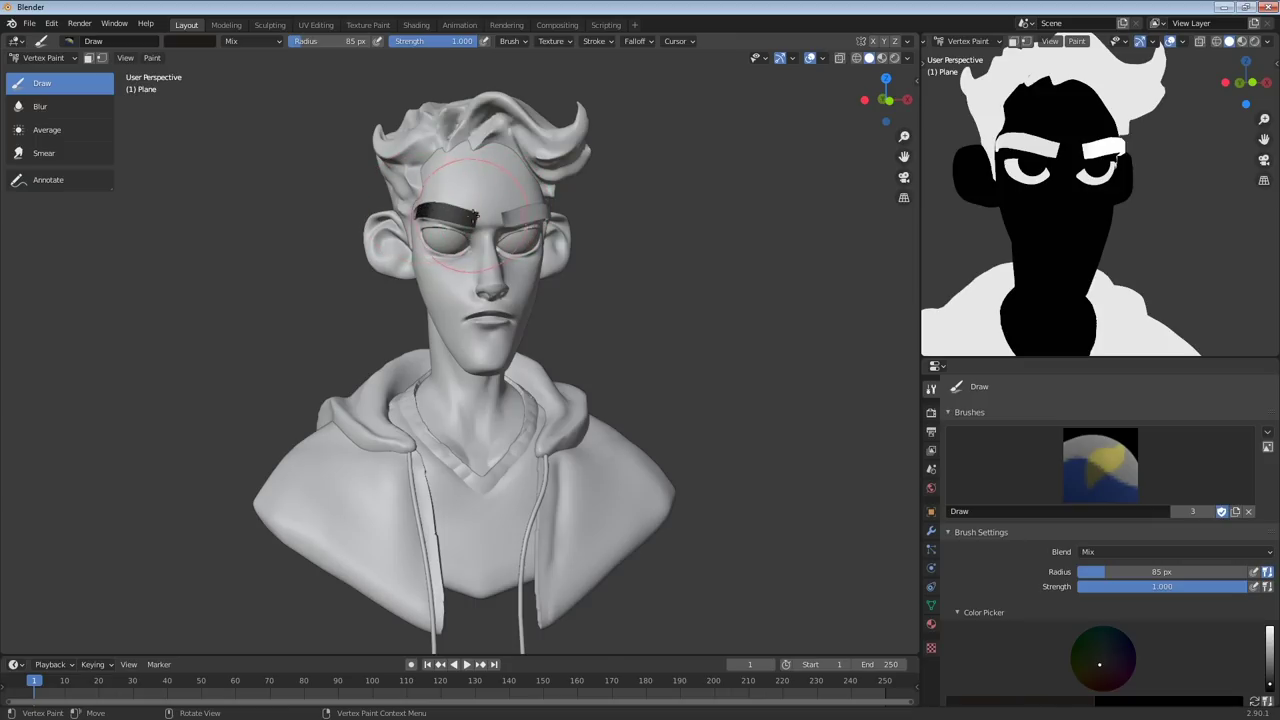
{"action": "middle_click_drag", "start_coordinate": [445, 206], "coordinate": [484, 193]}
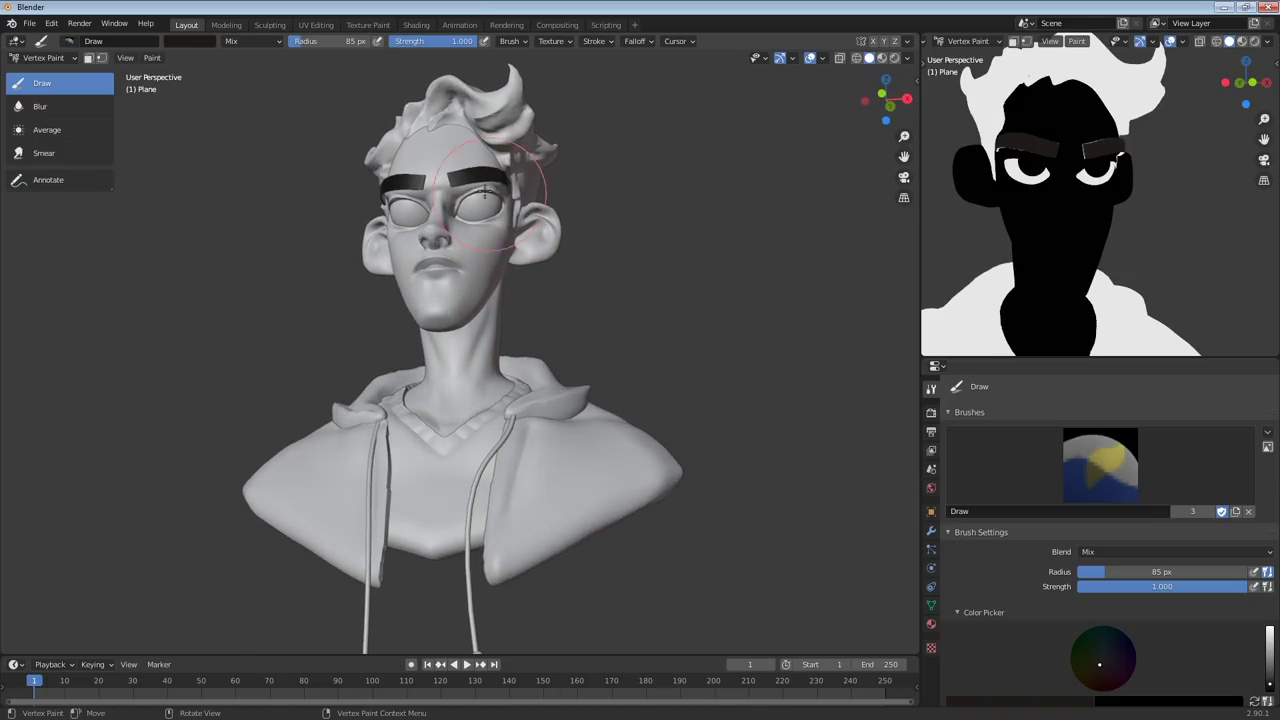
{"action": "middle_click_drag", "start_coordinate": [406, 181], "coordinate": [440, 160]}
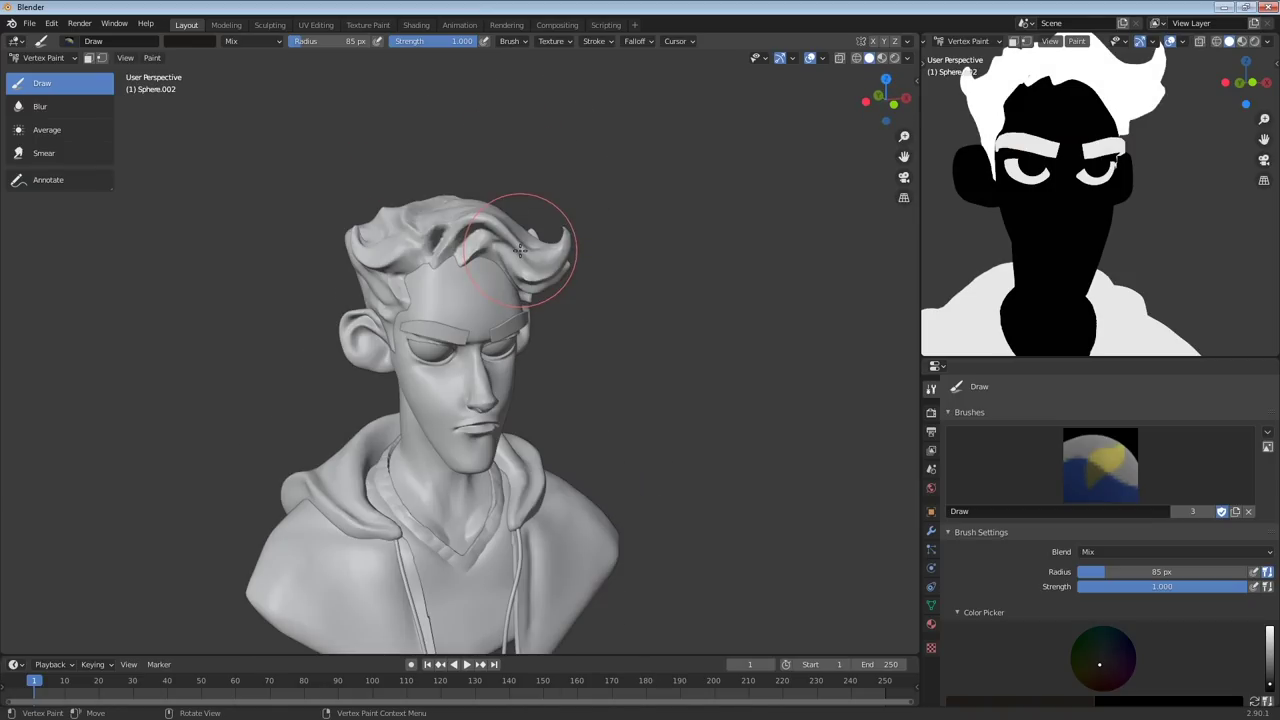
Isolate the hair in local view and paint it all around with the same near-black brown at strength 1.000
{"action": "key", "text": "slash"}
{"action": "middle_click_drag", "start_coordinate": [526, 246], "coordinate": [520, 220]}
{"action": "mouse_move", "coordinate": [535, 235]}
{"action": "left_mouse_down"}
{"action": "mouse_move", "coordinate": [478, 272]}
{"action": "mouse_move", "coordinate": [494, 266]}
{"action": "left_mouse_up"}
{"action": "middle_click_drag", "start_coordinate": [494, 266], "coordinate": [503, 231]}
{"action": "mouse_move", "coordinate": [503, 231]}
{"action": "left_mouse_down"}
{"action": "mouse_move", "coordinate": [526, 186]}
{"action": "mouse_move", "coordinate": [538, 212]}
{"action": "mouse_move", "coordinate": [574, 221]}
{"action": "mouse_move", "coordinate": [556, 189]}
{"action": "mouse_move", "coordinate": [566, 204]}
{"action": "left_mouse_up"}
{"action": "middle_click_drag", "start_coordinate": [566, 204], "coordinate": [598, 236]}
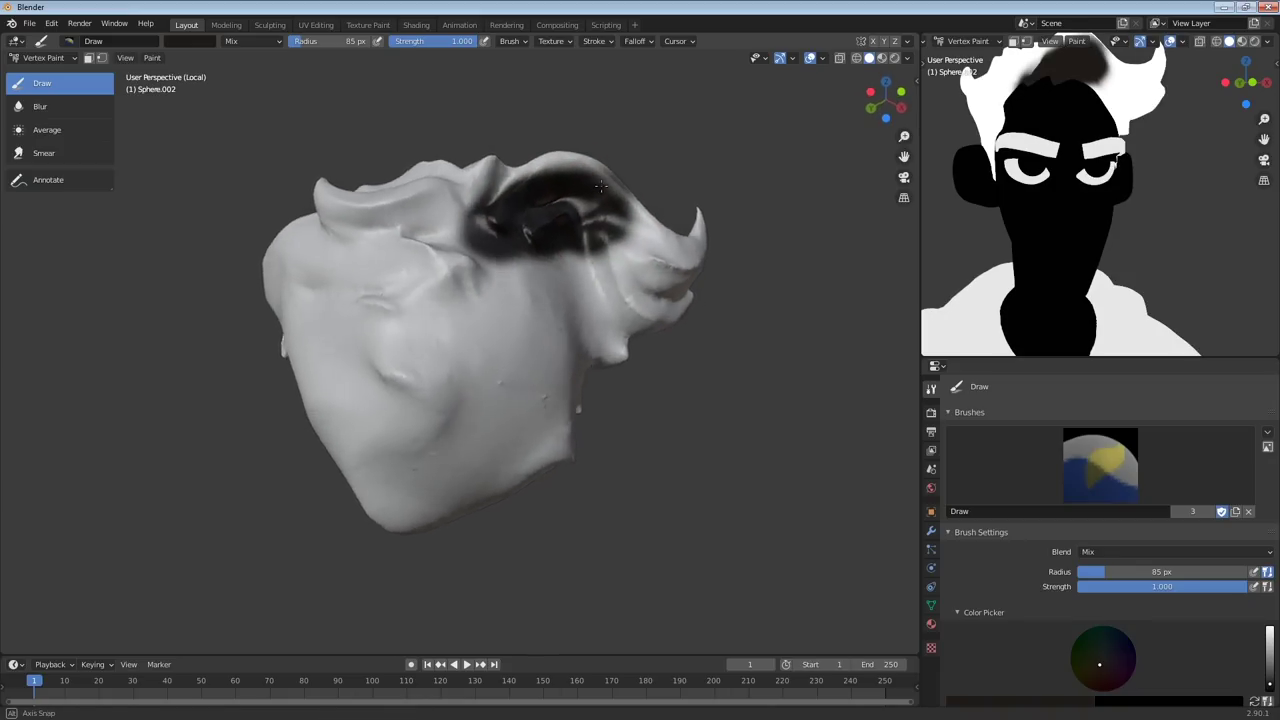
{"action": "left_click_drag", "start_coordinate": [504, 226], "coordinate": [452, 239]}
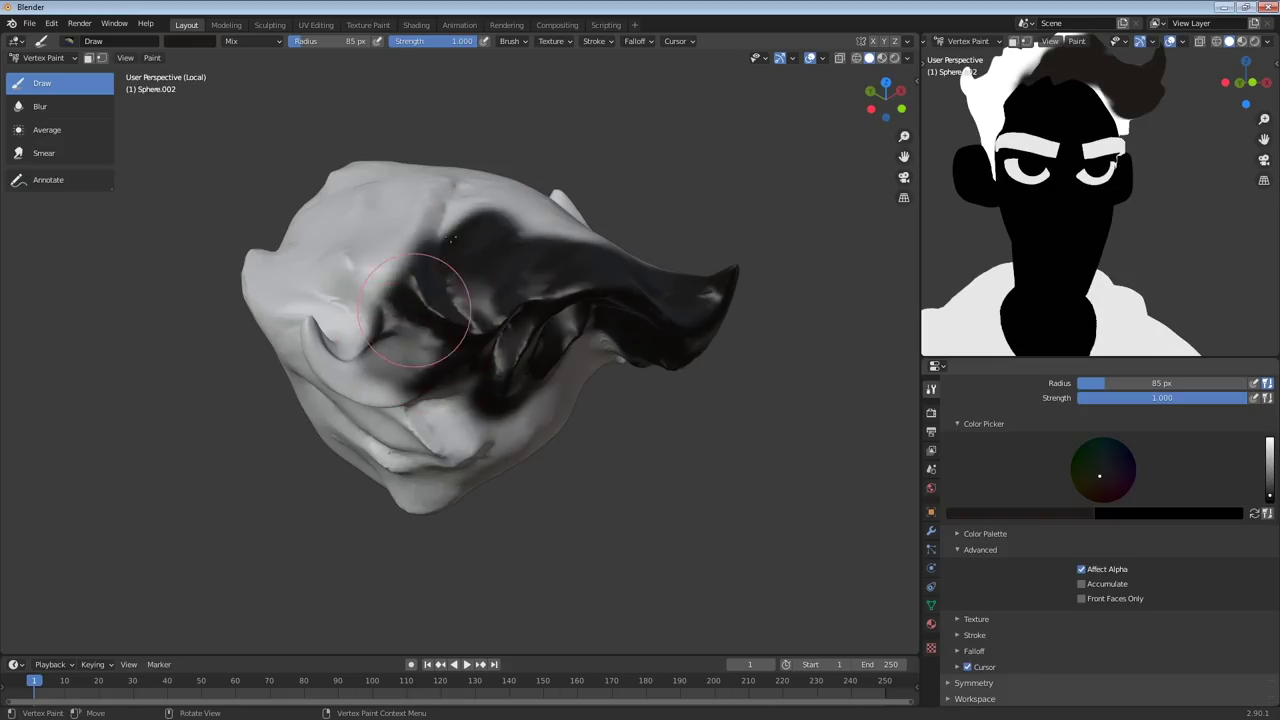
{"action": "mouse_move", "coordinate": [414, 310]}
{"action": "left_mouse_down"}
{"action": "mouse_move", "coordinate": [414, 243]}
{"action": "mouse_move", "coordinate": [343, 286]}
{"action": "left_mouse_up"}
{"action": "middle_click_drag", "start_coordinate": [343, 286], "coordinate": [417, 262]}
{"action": "mouse_move", "coordinate": [418, 262]}
{"action": "left_mouse_down"}
{"action": "mouse_move", "coordinate": [300, 329]}
{"action": "mouse_move", "coordinate": [257, 251]}
{"action": "left_mouse_up"}
{"action": "middle_click_drag", "start_coordinate": [257, 251], "coordinate": [384, 350]}
{"action": "mouse_move", "coordinate": [384, 350]}
{"action": "left_mouse_down"}
{"action": "mouse_move", "coordinate": [309, 320]}
{"action": "mouse_move", "coordinate": [289, 249]}
{"action": "mouse_move", "coordinate": [309, 251]}
{"action": "left_mouse_up"}
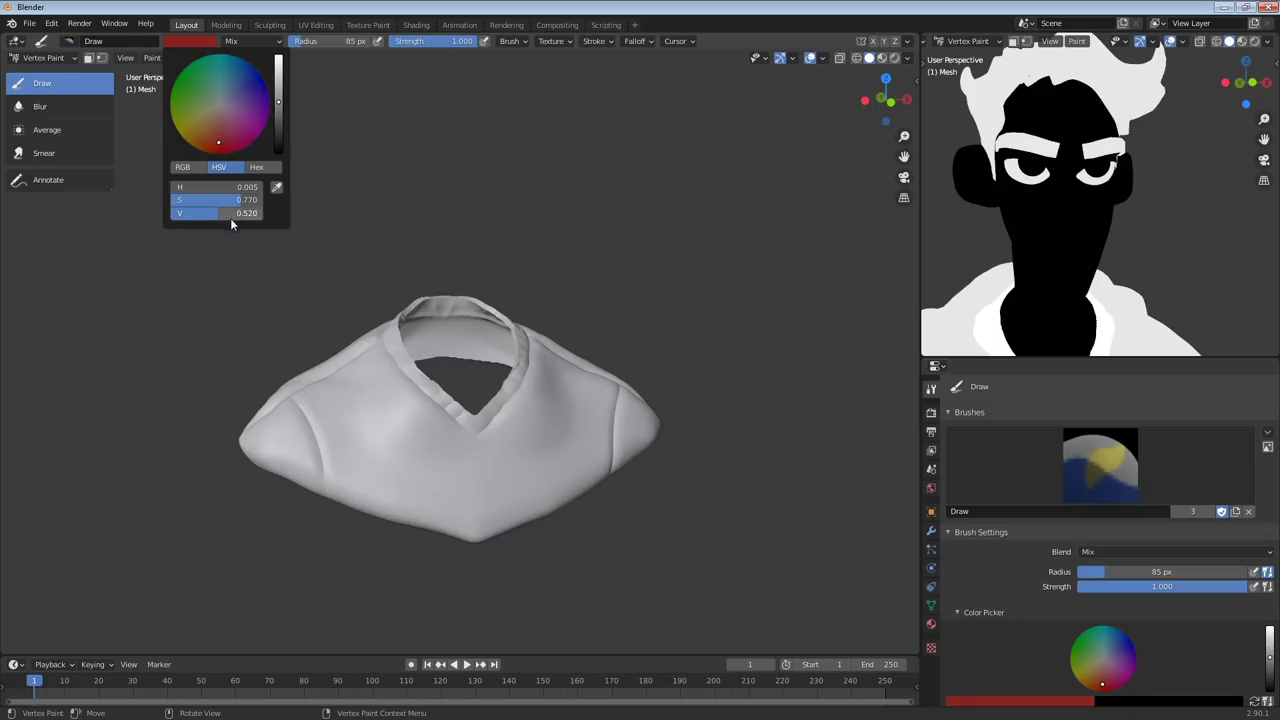
Paint the V-neck shirt dark red (hue 0.005, saturation 0.770, value 0.520) and the jacket dark navy (hue 0.623, saturation 0.764, value 0.133)
{"action": "mouse_move", "coordinate": [400, 386]}
{"action": "left_mouse_down"}
{"action": "mouse_move", "coordinate": [368, 418]}
{"action": "mouse_move", "coordinate": [251, 471]}
{"action": "mouse_move", "coordinate": [460, 480]}
{"action": "mouse_move", "coordinate": [586, 386]}
{"action": "mouse_move", "coordinate": [634, 406]}
{"action": "mouse_move", "coordinate": [426, 541]}
{"action": "left_mouse_up"}
{"action": "left_click_drag", "start_coordinate": [279, 100], "coordinate": [279, 133]}
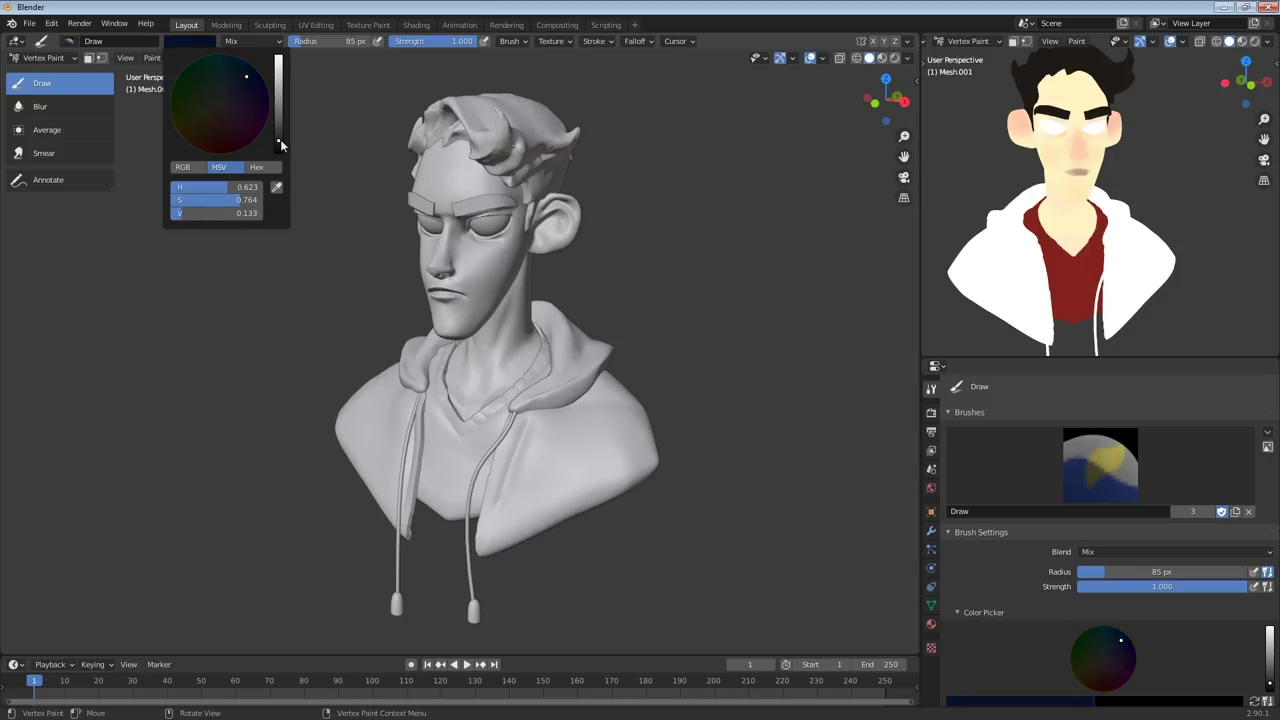
{"action": "mouse_move", "coordinate": [600, 400]}
{"action": "left_mouse_down"}
{"action": "mouse_move", "coordinate": [529, 499]}
{"action": "mouse_move", "coordinate": [651, 414]}
{"action": "mouse_move", "coordinate": [623, 466]}
{"action": "left_mouse_up"}
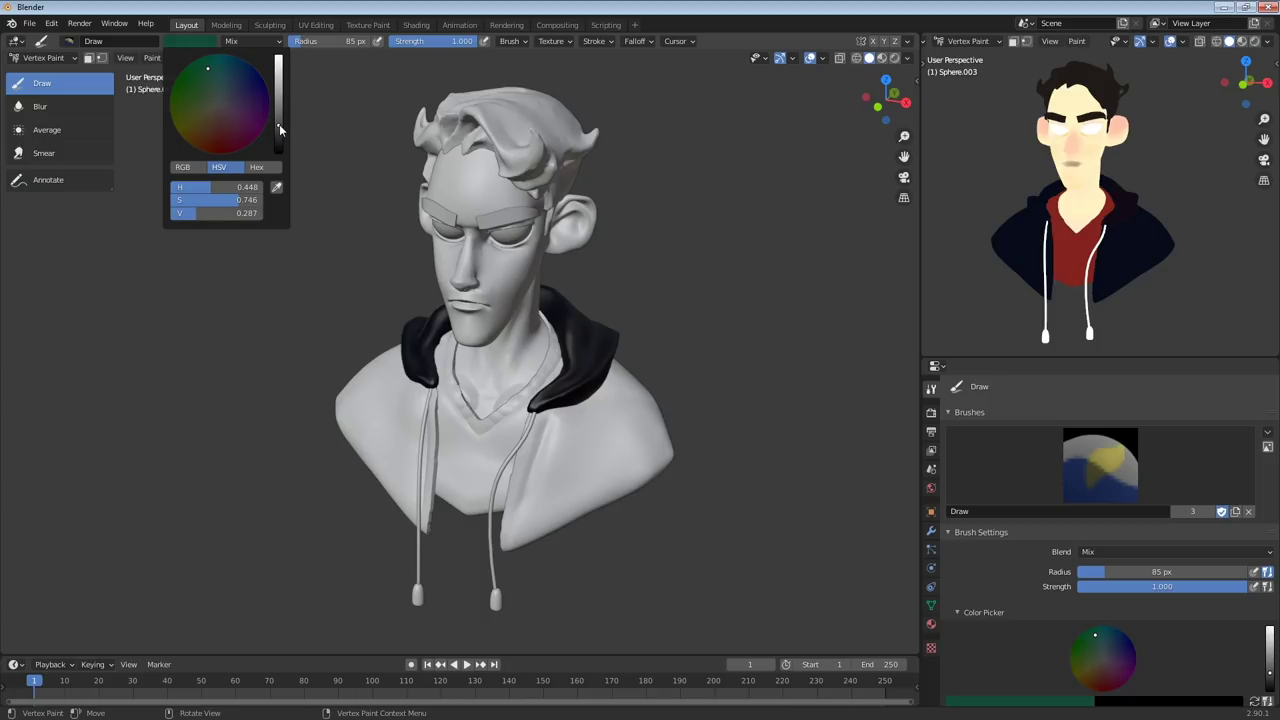
Paint the front and back of the hood dark green with hue 0.448 and saturation 0.746
{"action": "left_click_drag", "start_coordinate": [279, 124], "coordinate": [279, 125]}
{"action": "mouse_move", "coordinate": [600, 314]}
{"action": "left_mouse_down"}
{"action": "mouse_move", "coordinate": [575, 375]}
{"action": "mouse_move", "coordinate": [600, 297]}
{"action": "left_mouse_up"}
{"action": "mouse_move", "coordinate": [600, 297]}
{"action": "middle_mouse_down"}
{"action": "mouse_move", "coordinate": [586, 363]}
{"action": "mouse_move", "coordinate": [486, 455]}
{"action": "middle_mouse_up"}
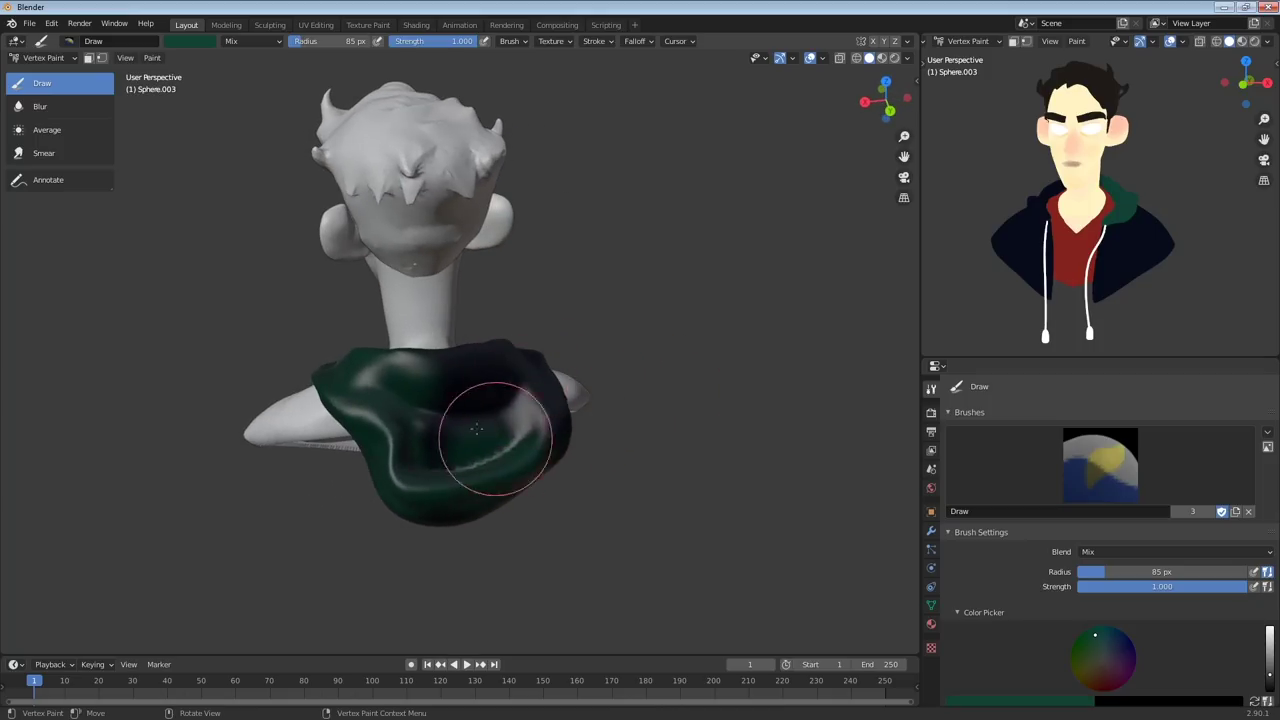
{"action": "mouse_move", "coordinate": [586, 366]}
{"action": "middle_mouse_down"}
{"action": "mouse_move", "coordinate": [371, 429]}
{"action": "mouse_move", "coordinate": [456, 334]}
{"action": "middle_mouse_up"}
{"action": "mouse_move", "coordinate": [386, 409]}
{"action": "middle_mouse_down"}
{"action": "mouse_move", "coordinate": [325, 386]}
{"action": "mouse_move", "coordinate": [360, 380]}
{"action": "middle_mouse_up"}
Select both hoodie drawstring curves and convert them to meshes
{"action": "key", "text": "ctrl+Tab"}
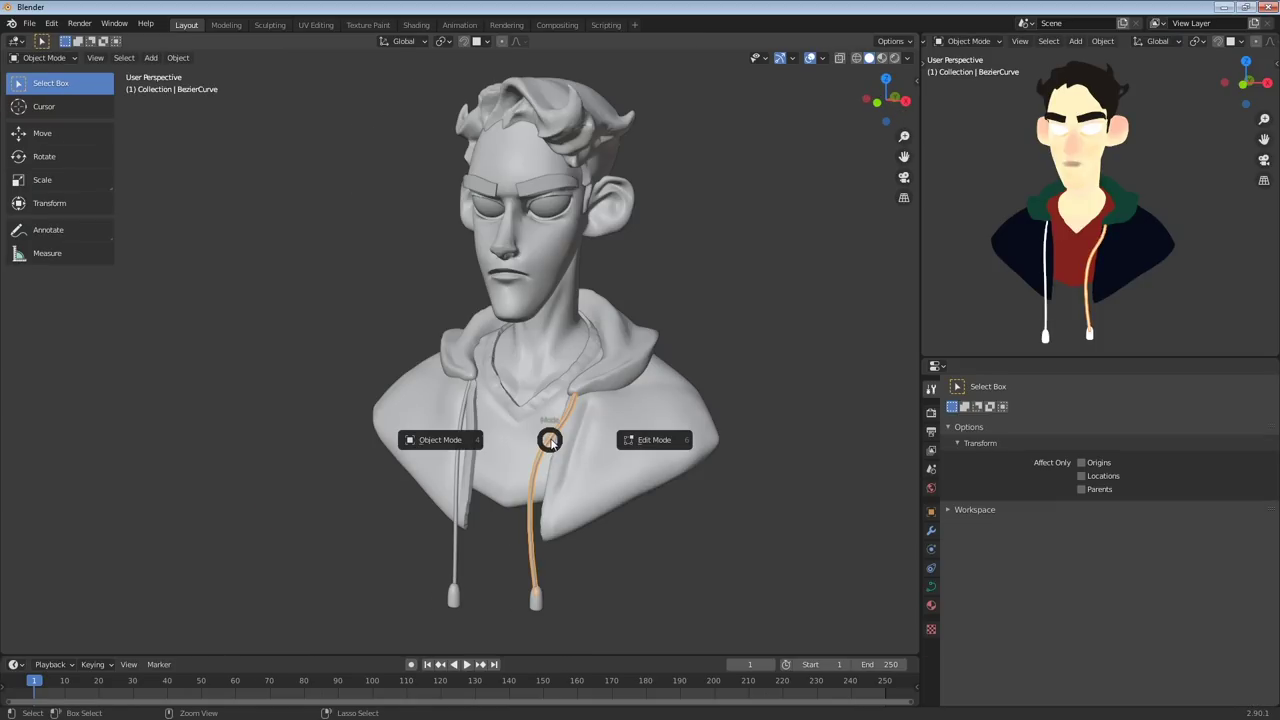
{"action": "left_click", "coordinate": [549, 441]}
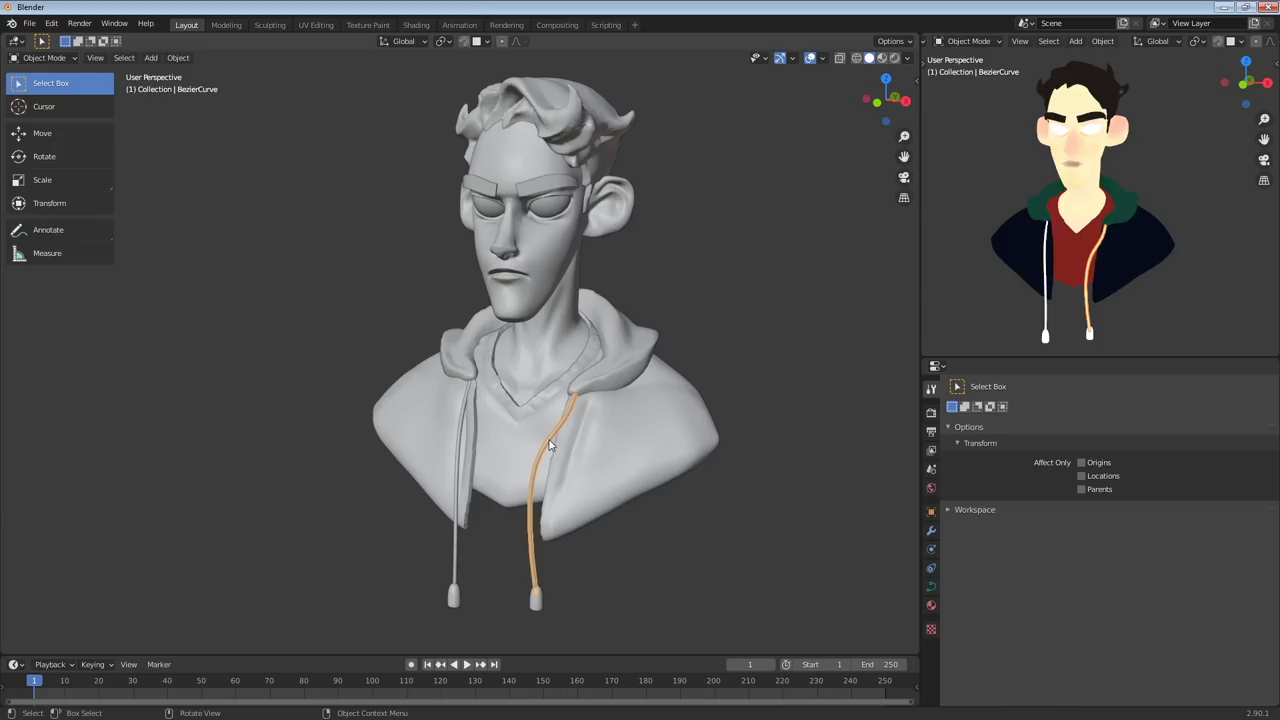
{"action": "left_click", "coordinate": [461, 460]}
{"action": "left_click", "coordinate": [546, 463], "text": "shift"}
{"action": "left_click", "coordinate": [533, 545]}
{"action": "left_click", "coordinate": [457, 554], "text": "shift"}
{"action": "left_click", "coordinate": [547, 571]}
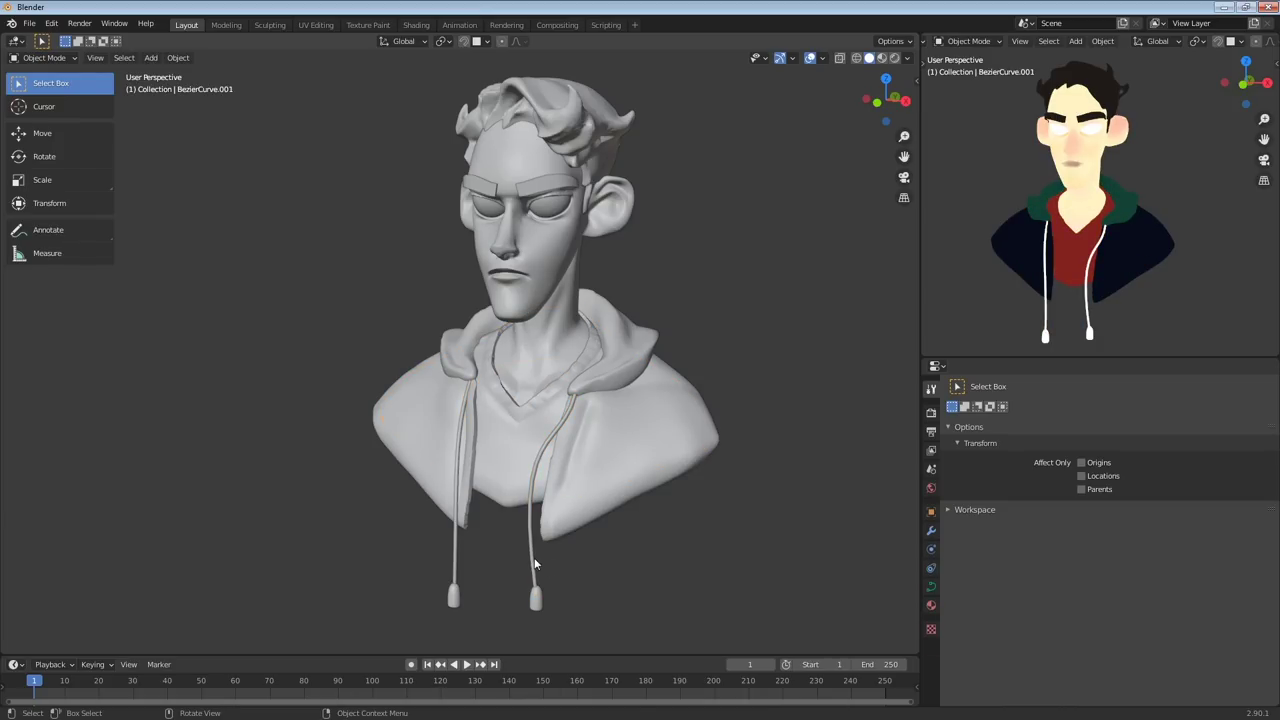
{"action": "left_click", "coordinate": [535, 559]}
{"action": "left_click", "coordinate": [458, 552], "text": "shift"}
{"action": "left_click", "coordinate": [535, 560]}
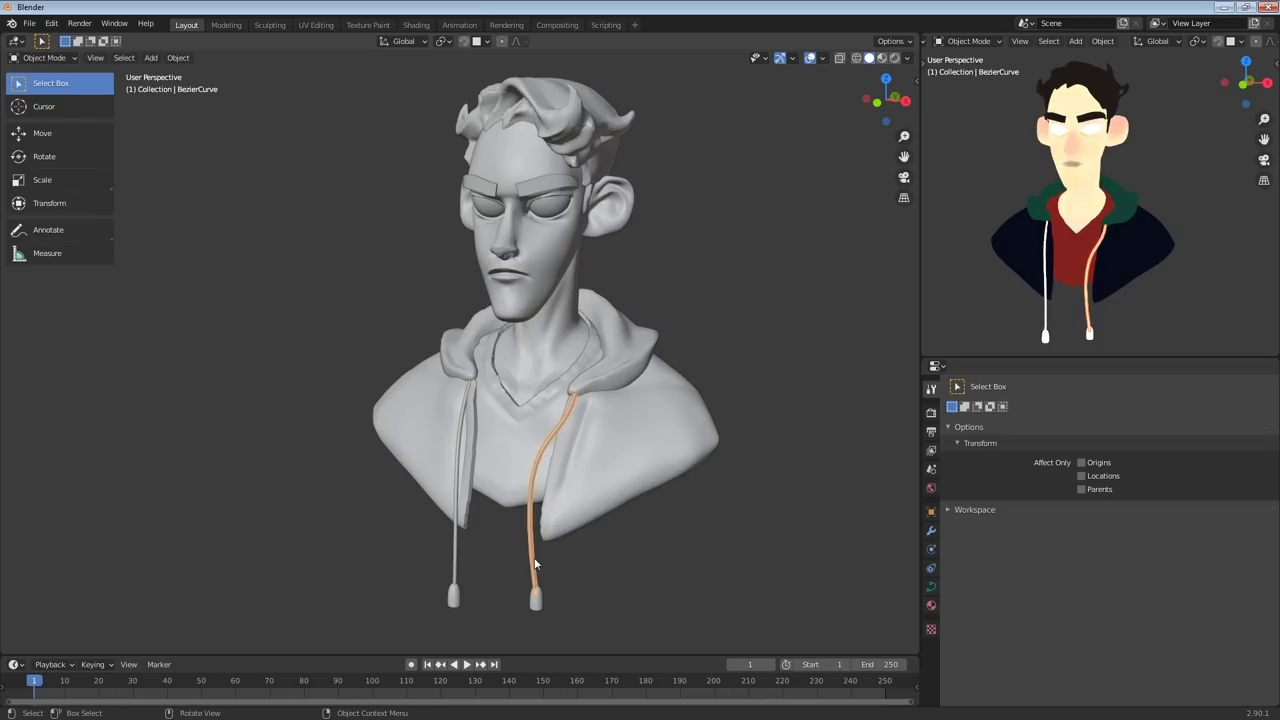
{"action": "left_click", "coordinate": [460, 562], "text": "shift"}
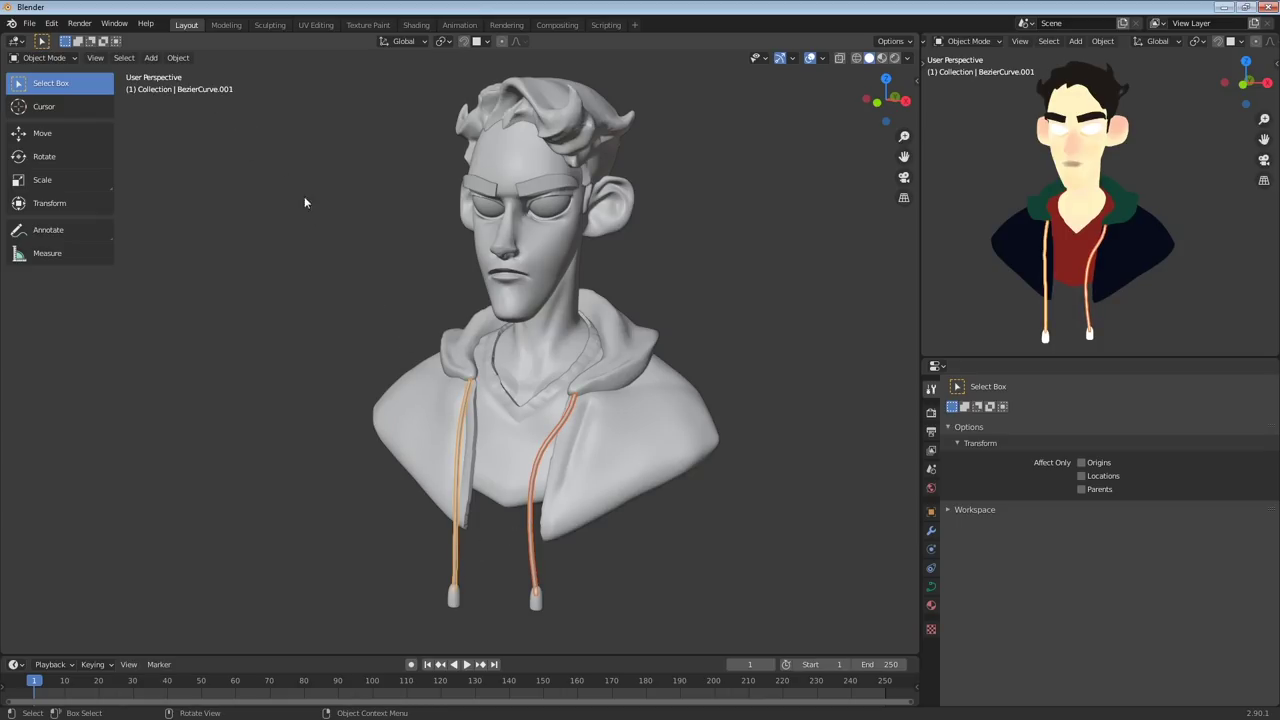
{"action": "left_click", "coordinate": [180, 58]}
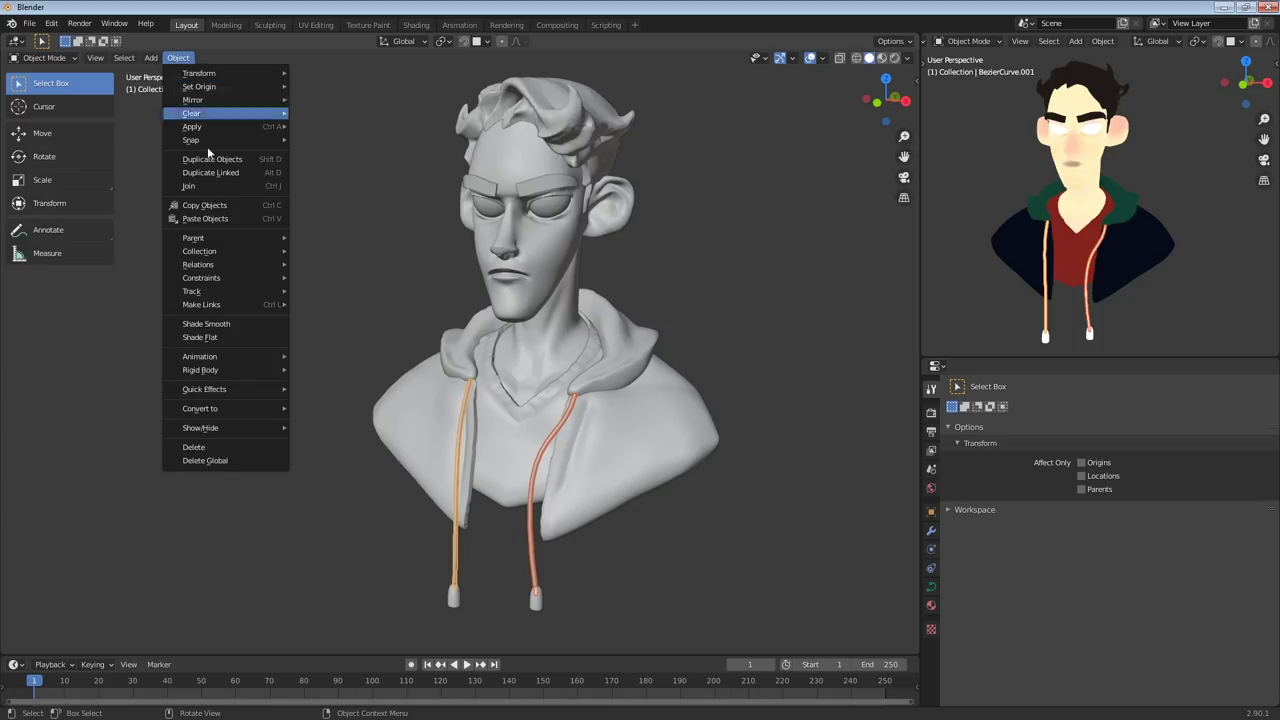
{"action": "mouse_move", "coordinate": [270, 408]}
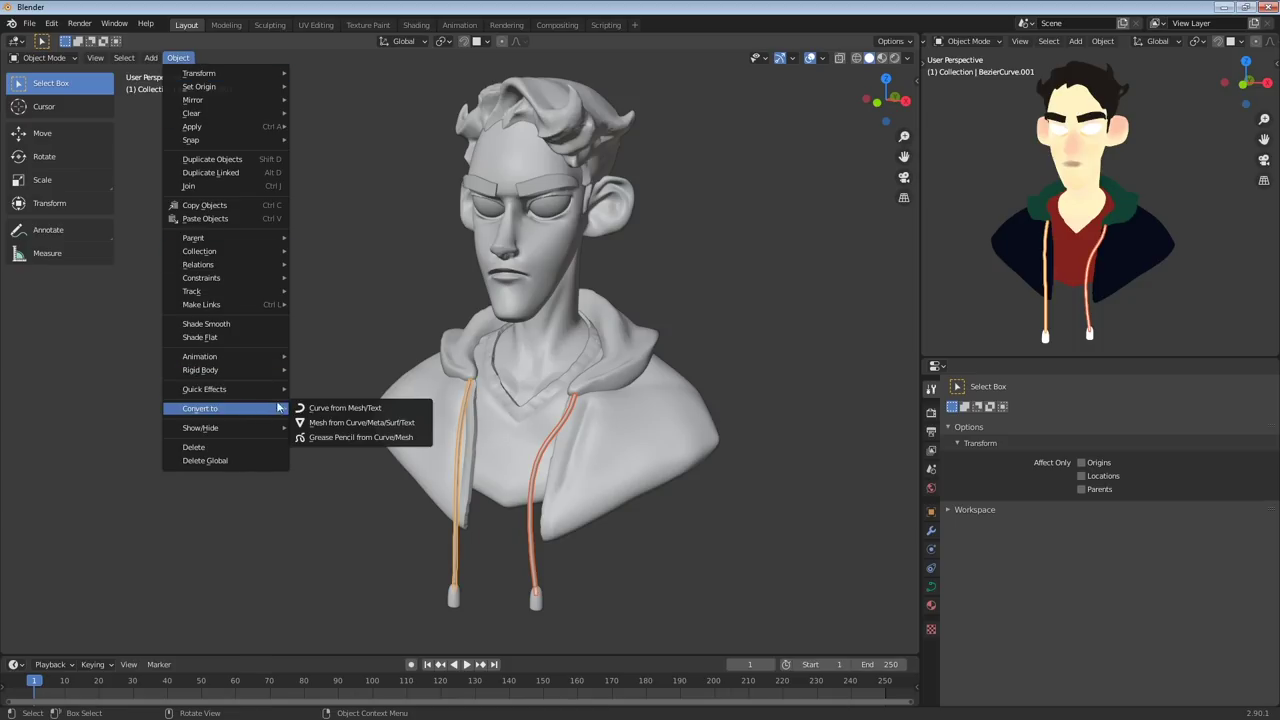
{"action": "left_click", "coordinate": [400, 427]}
Put the converted drawstring mesh into Vertex Paint mode
{"action": "key", "text": "ctrl+Tab"}
{"action": "key", "text": "ctrl+Tab"}
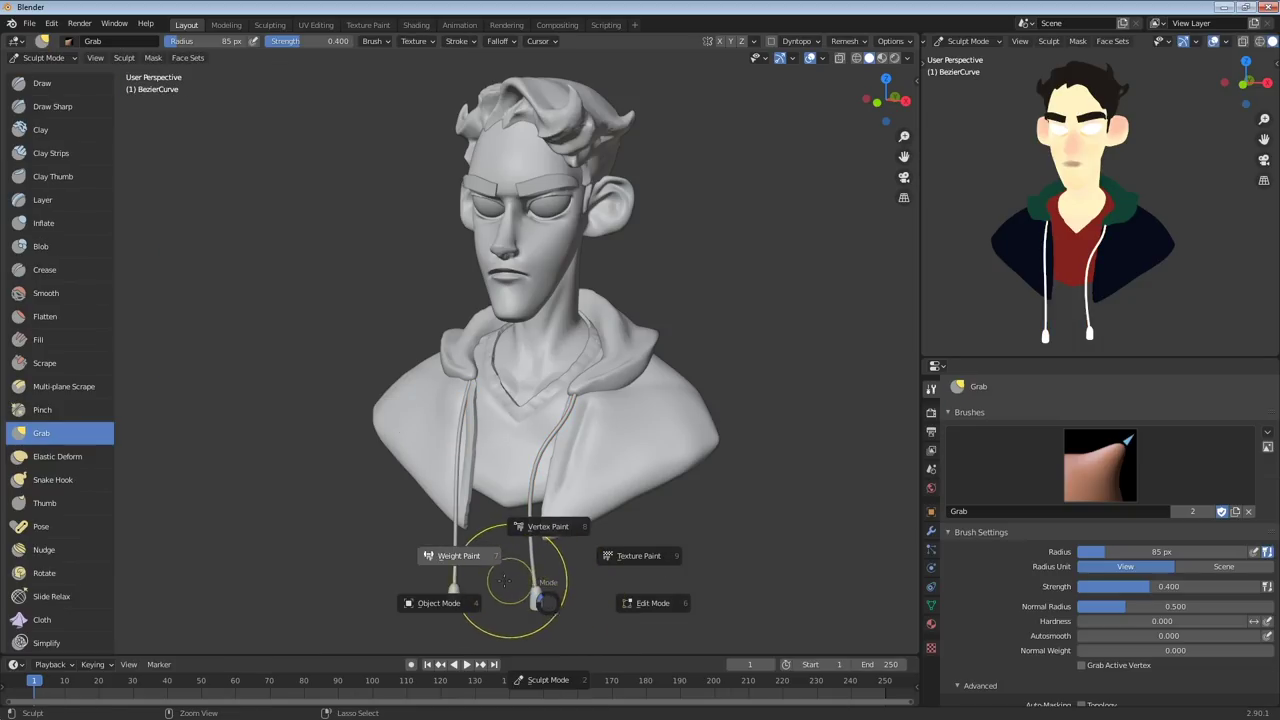
{"action": "left_click", "coordinate": [547, 526]}
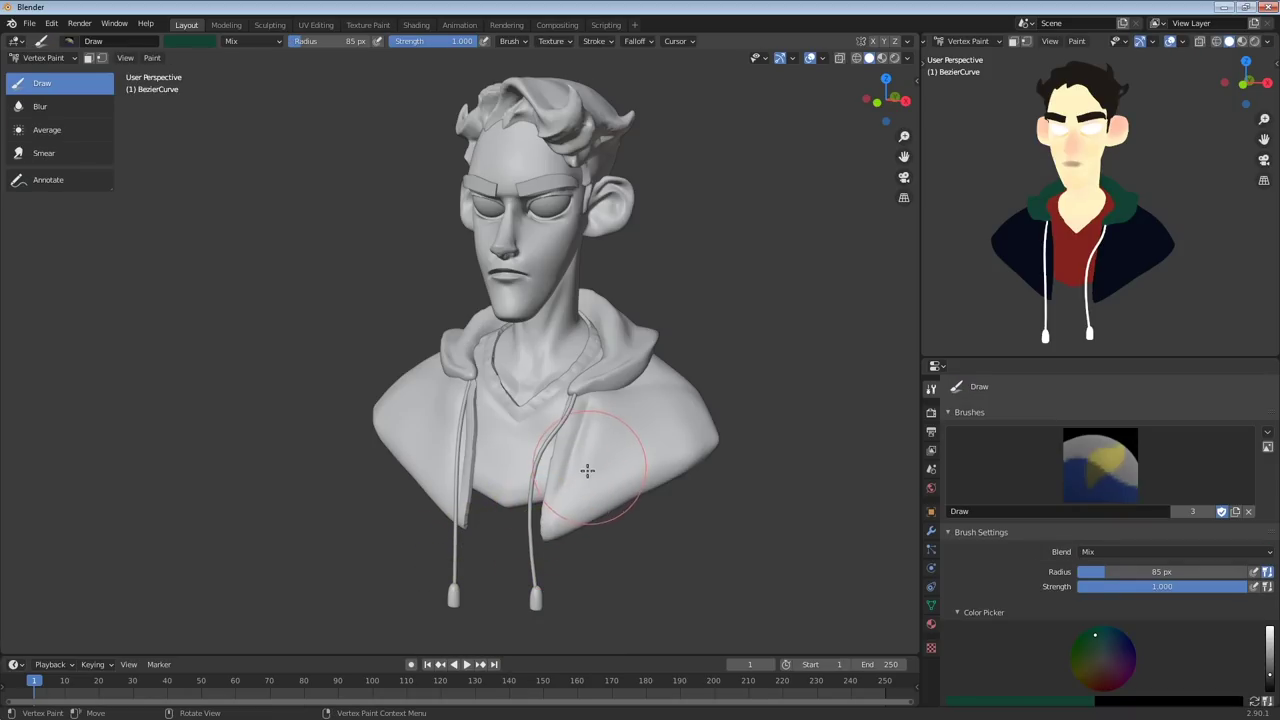
Paint both hoodie drawstrings dark green and cover the back of the hair in near-black
{"action": "mouse_move", "coordinate": [577, 400]}
{"action": "left_mouse_down"}
{"action": "mouse_move", "coordinate": [530, 480]}
{"action": "mouse_move", "coordinate": [543, 583]}
{"action": "mouse_move", "coordinate": [555, 573]}
{"action": "left_mouse_up"}
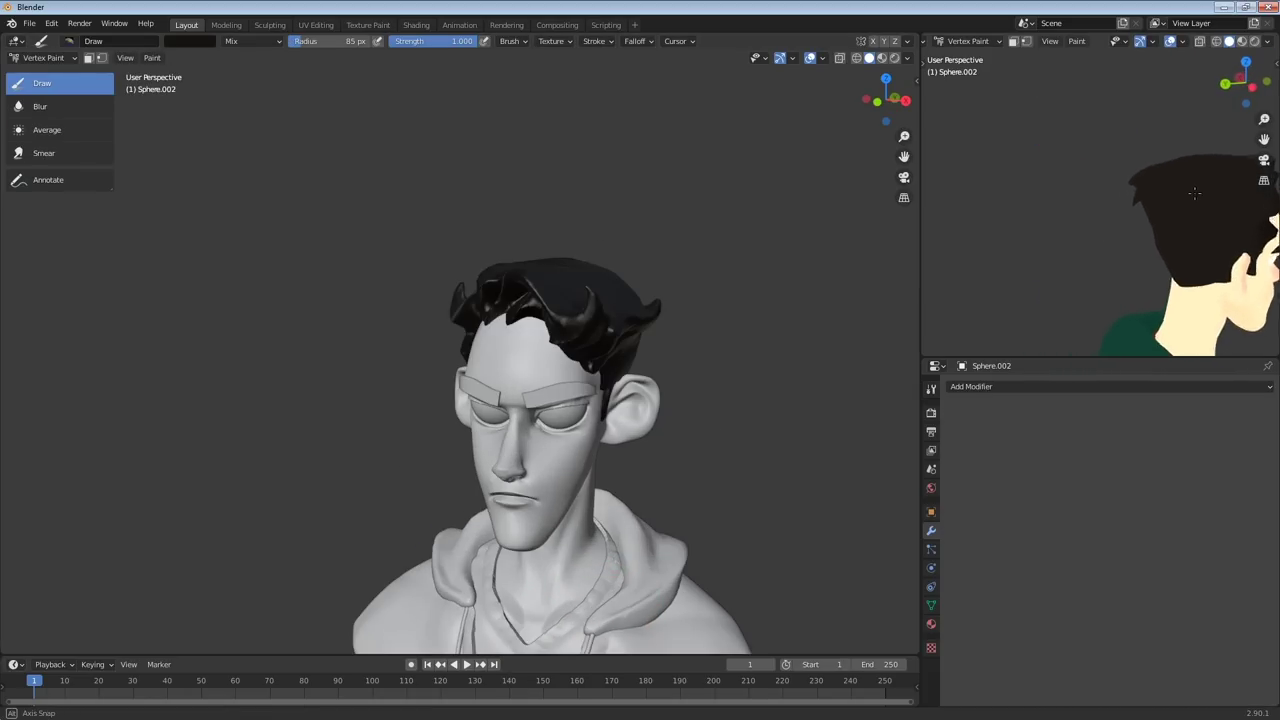
{"action": "mouse_move", "coordinate": [1190, 240]}
{"action": "left_mouse_down"}
{"action": "mouse_move", "coordinate": [1206, 257]}
{"action": "mouse_move", "coordinate": [1200, 286]}
{"action": "mouse_move", "coordinate": [1223, 216]}
{"action": "left_mouse_up"}
{"action": "middle_click_drag", "start_coordinate": [1223, 216], "coordinate": [1045, 225]}
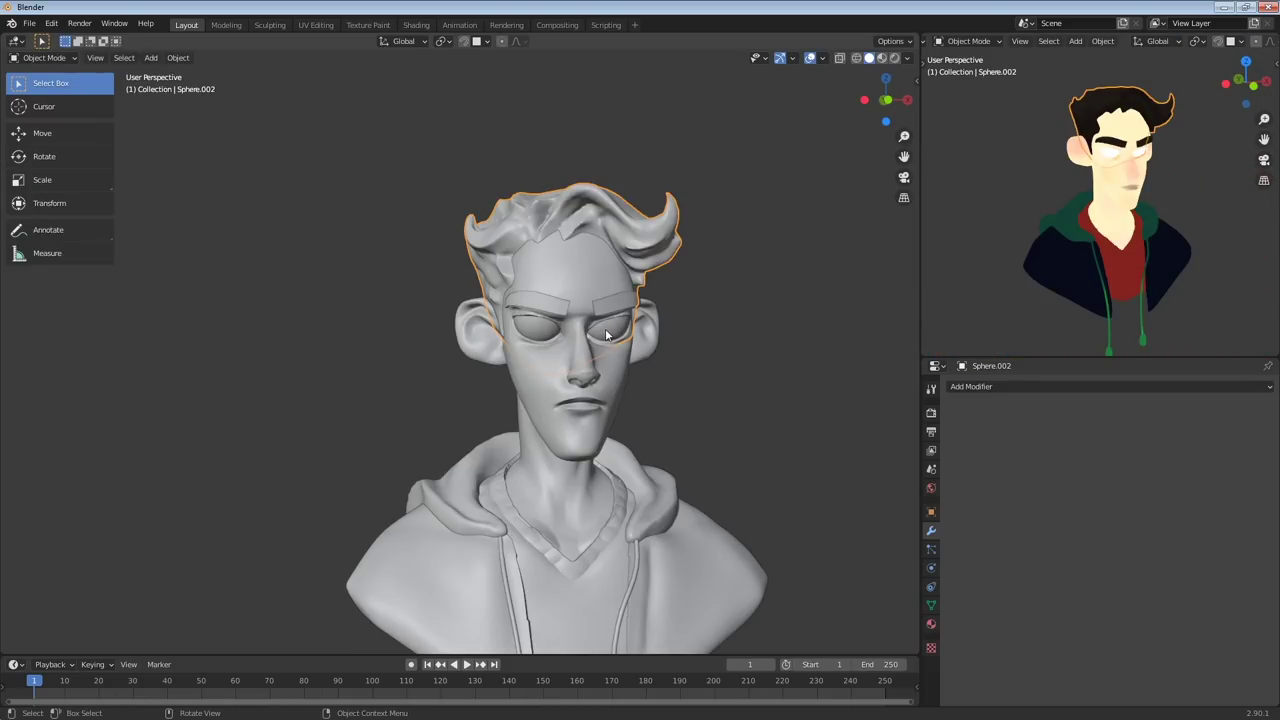
Edit the eyeball mesh and select a matching circular patch of iris faces on the front of both eyes
{"action": "left_click", "coordinate": [588, 342]}
{"action": "middle_click_drag", "start_coordinate": [586, 336], "coordinate": [714, 314], "text": "ctrl"}
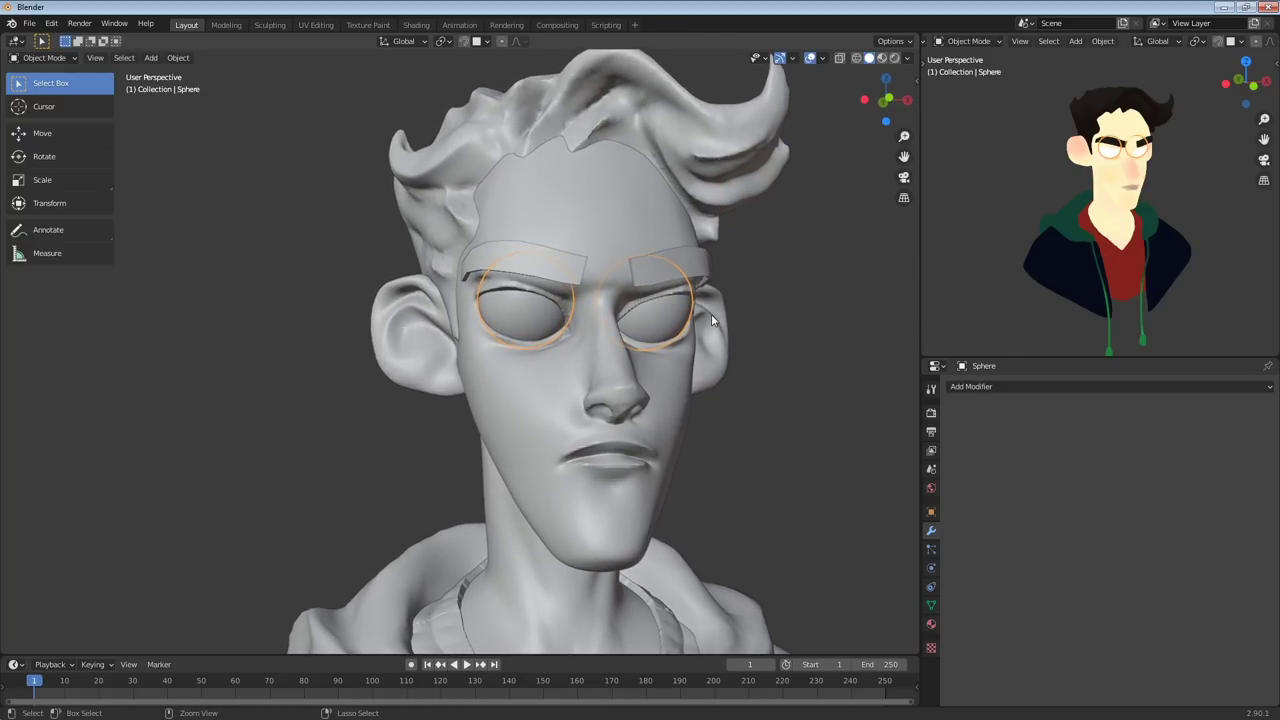
{"action": "key", "text": "ctrl+Tab"}
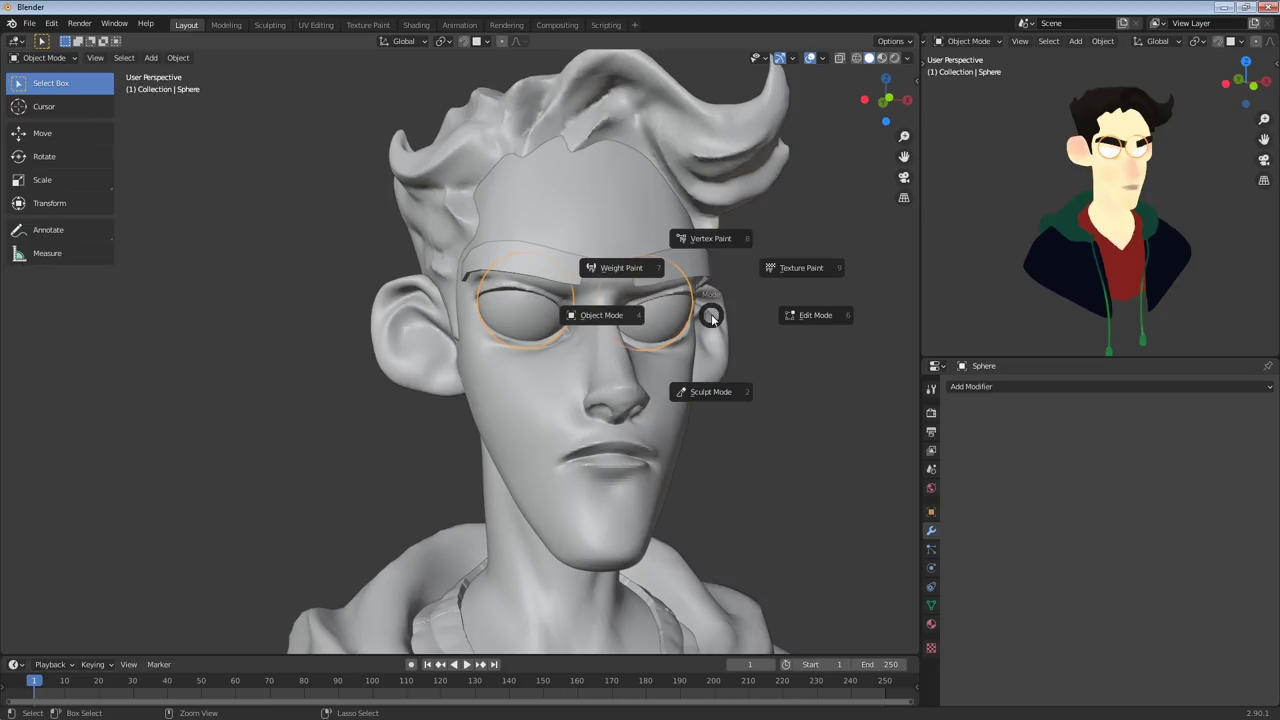
{"action": "left_click", "coordinate": [794, 316]}
{"action": "middle_click_drag", "start_coordinate": [794, 316], "coordinate": [770, 318]}
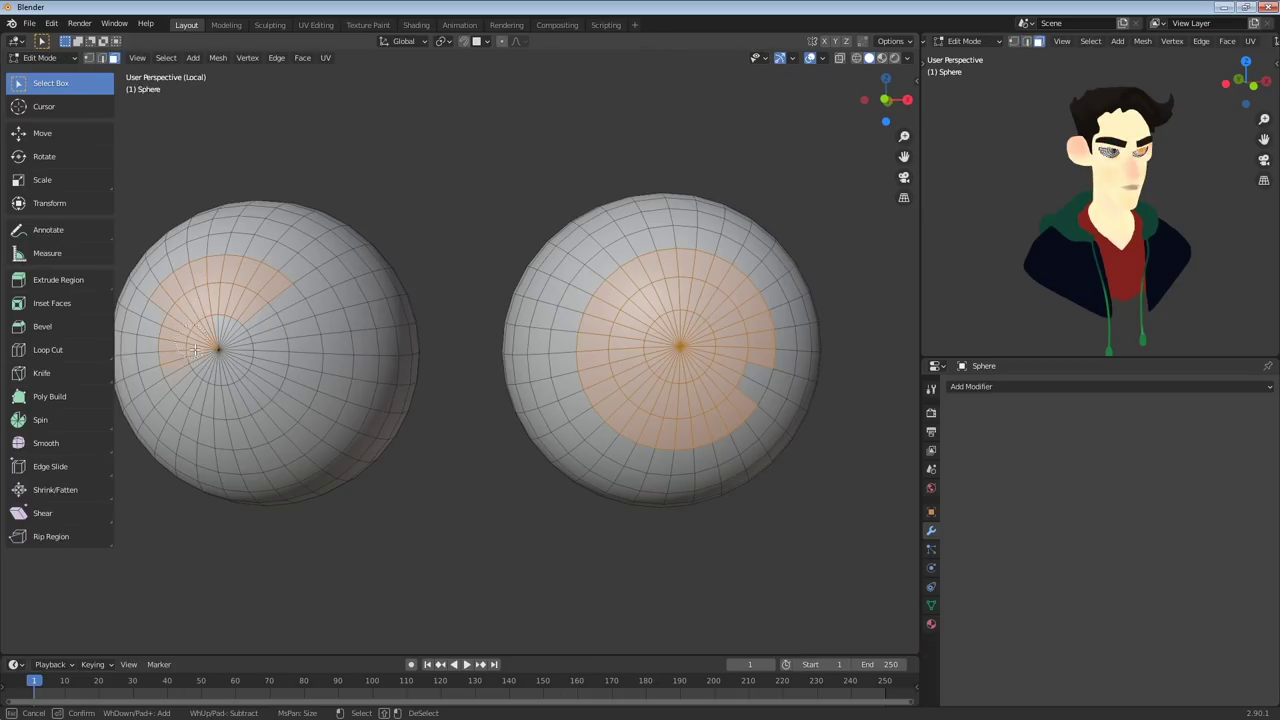
{"action": "right_click", "coordinate": [188, 385]}
{"action": "middle_click_drag", "start_coordinate": [188, 385], "coordinate": [731, 375]}
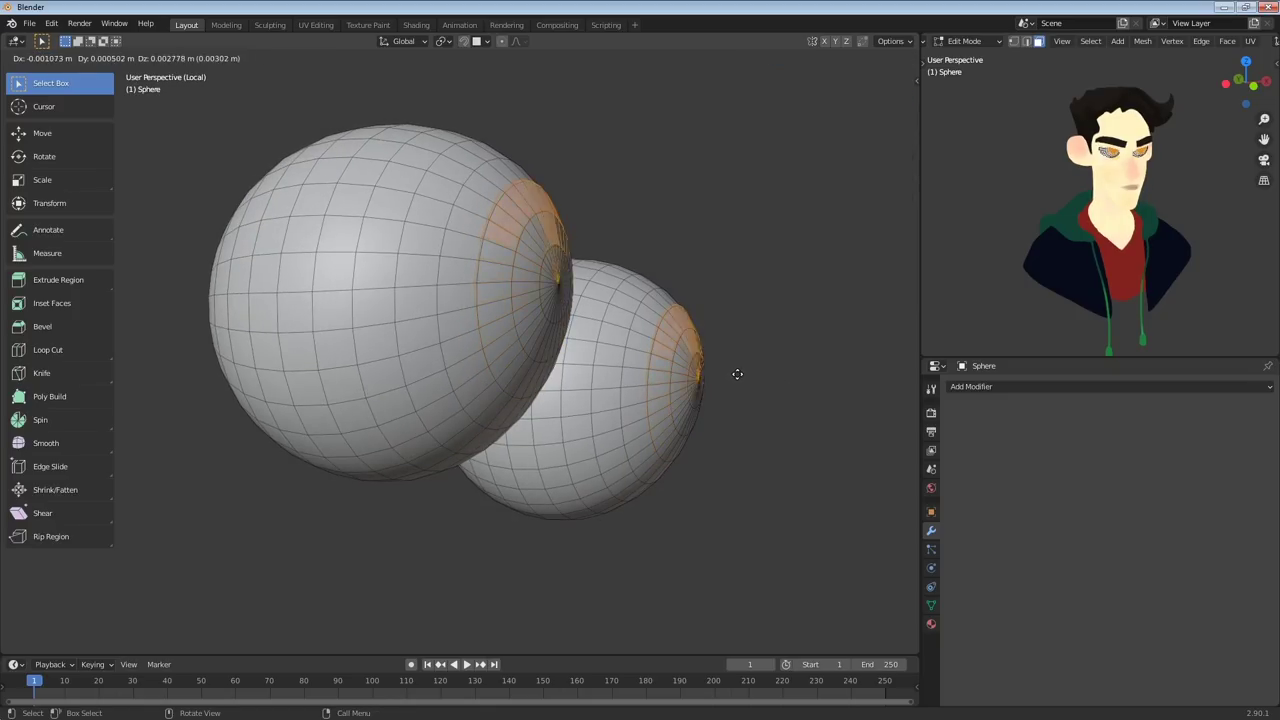
Separate the selected iris faces into their own object and return to Object Mode
{"action": "key", "text": "y"}
{"action": "key", "text": "p"}
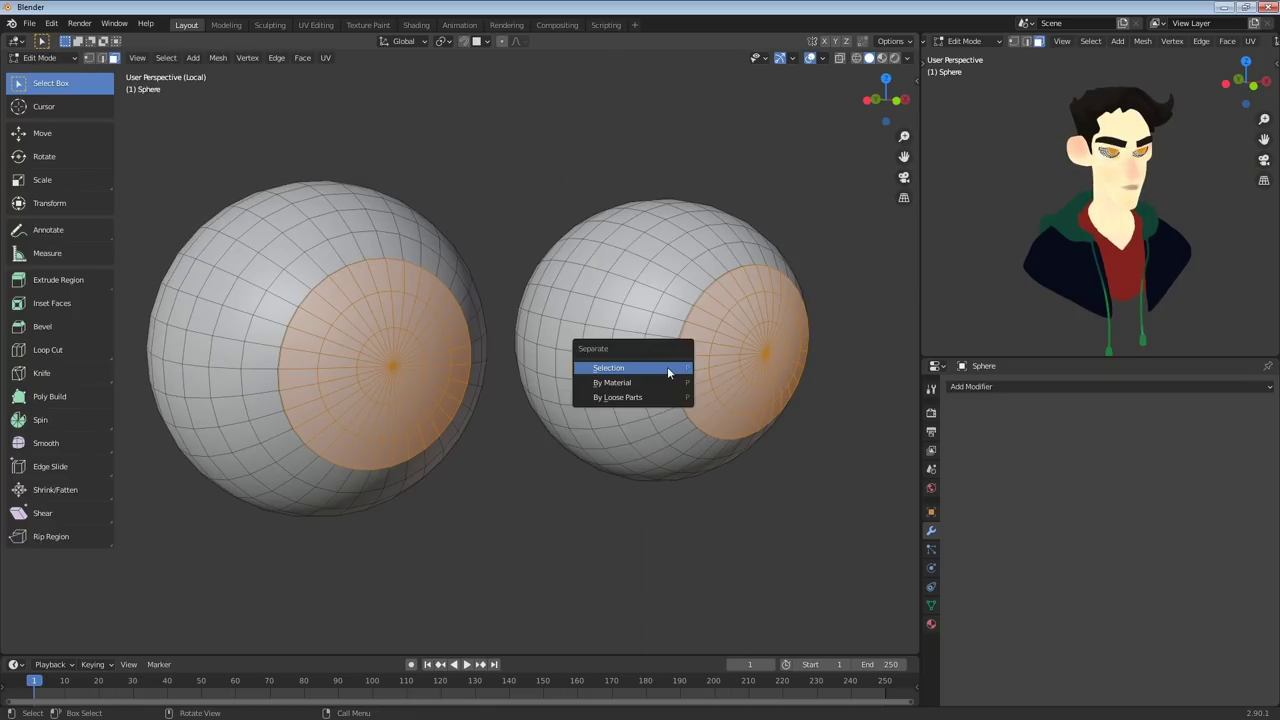
{"action": "left_click", "coordinate": [653, 369]}
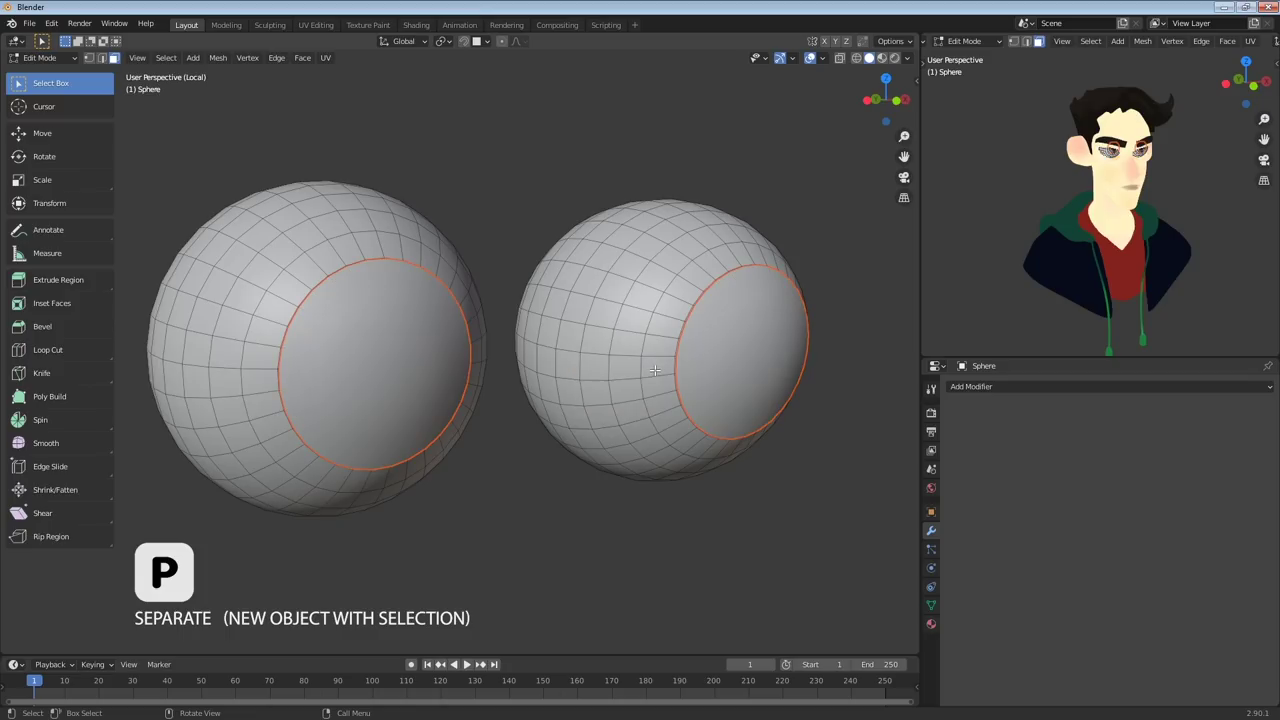
{"action": "key", "text": "Tab"}
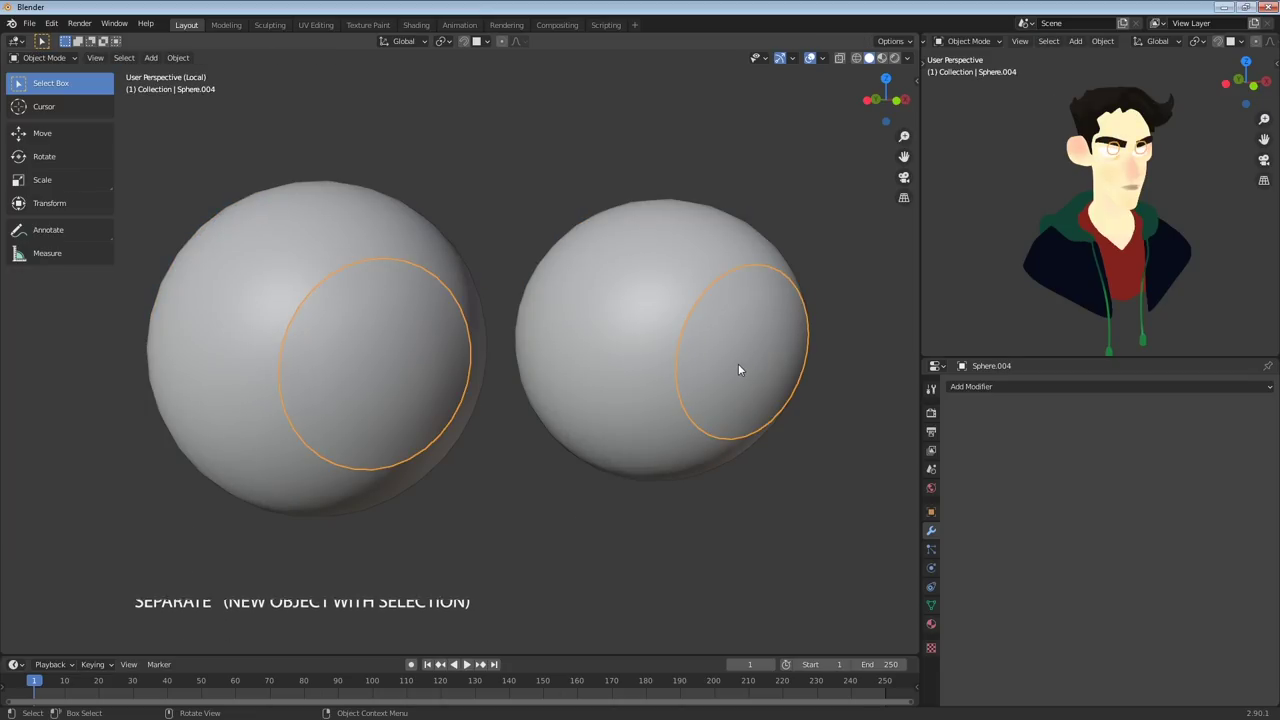
Vertex paint both separated iris discs near-black
{"action": "middle_click_drag", "start_coordinate": [738, 363], "coordinate": [724, 360]}
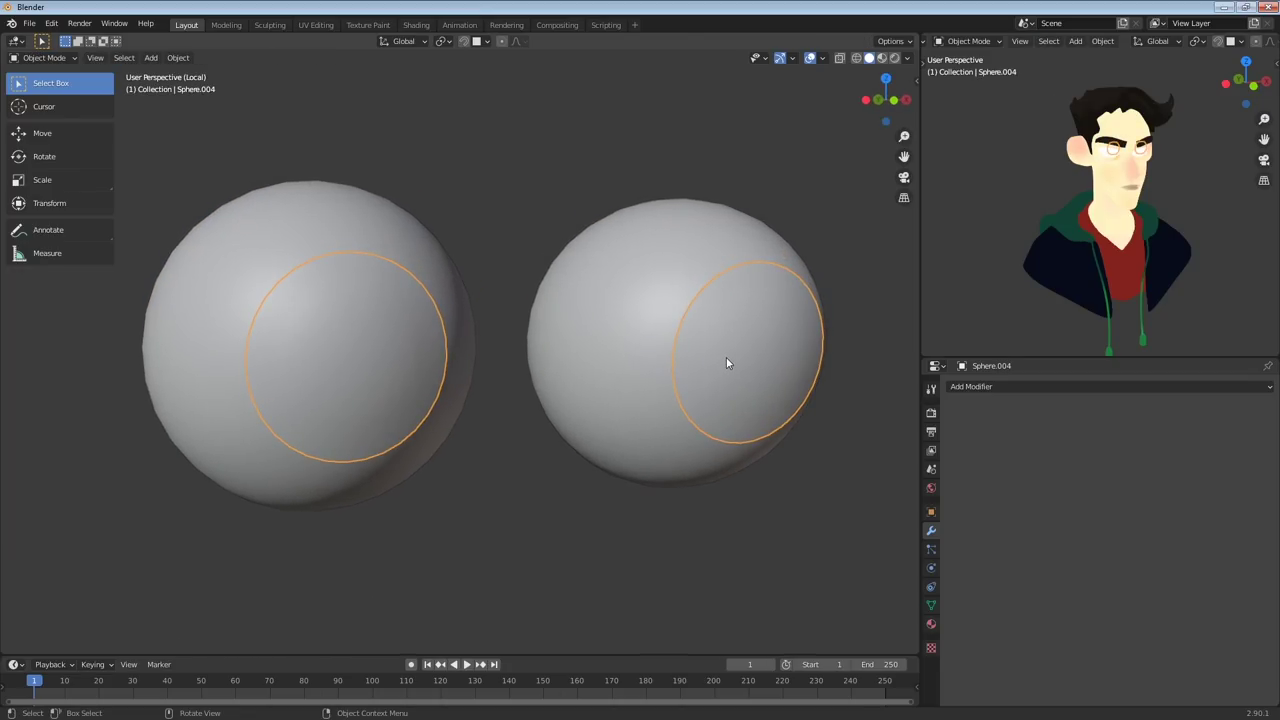
{"action": "key", "text": "ctrl+Tab"}
{"action": "mouse_move", "coordinate": [726, 360]}
{"action": "left_mouse_down"}
{"action": "mouse_move", "coordinate": [732, 346]}
{"action": "mouse_move", "coordinate": [803, 333]}
{"action": "left_mouse_up"}
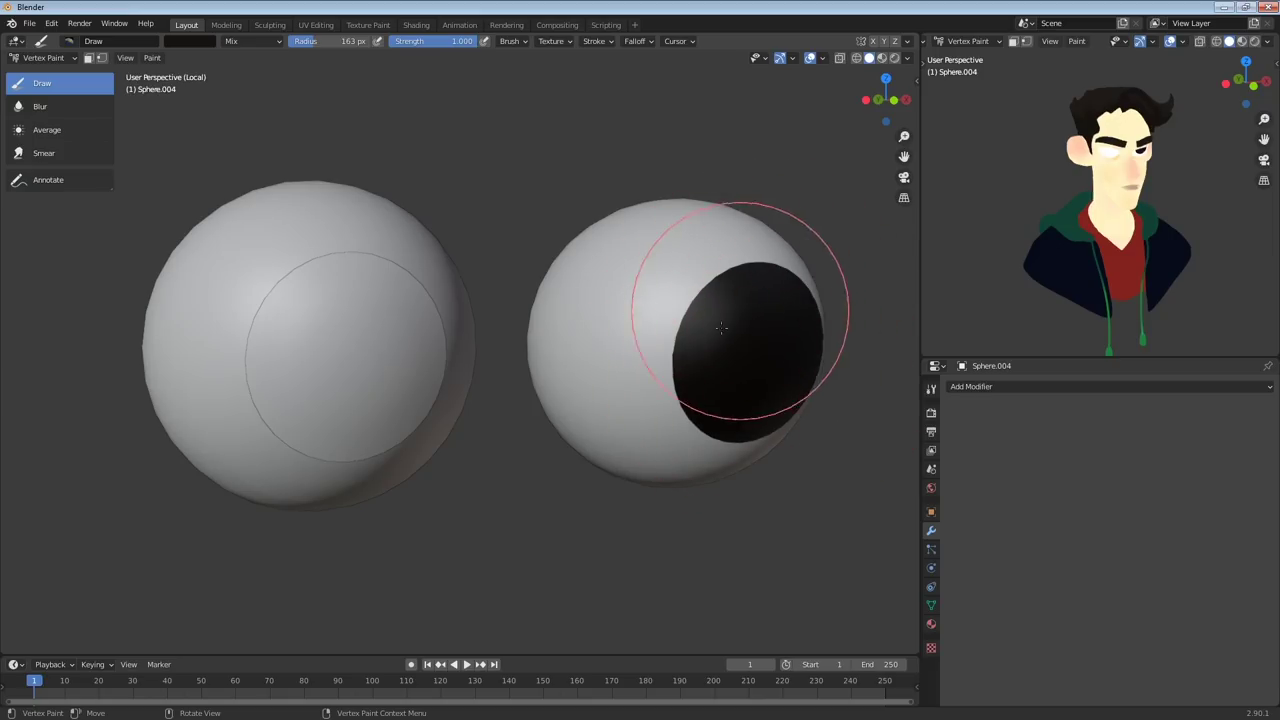
{"action": "middle_click_drag", "start_coordinate": [721, 328], "coordinate": [722, 337]}
{"action": "left_click_drag", "start_coordinate": [564, 321], "coordinate": [193, 386]}
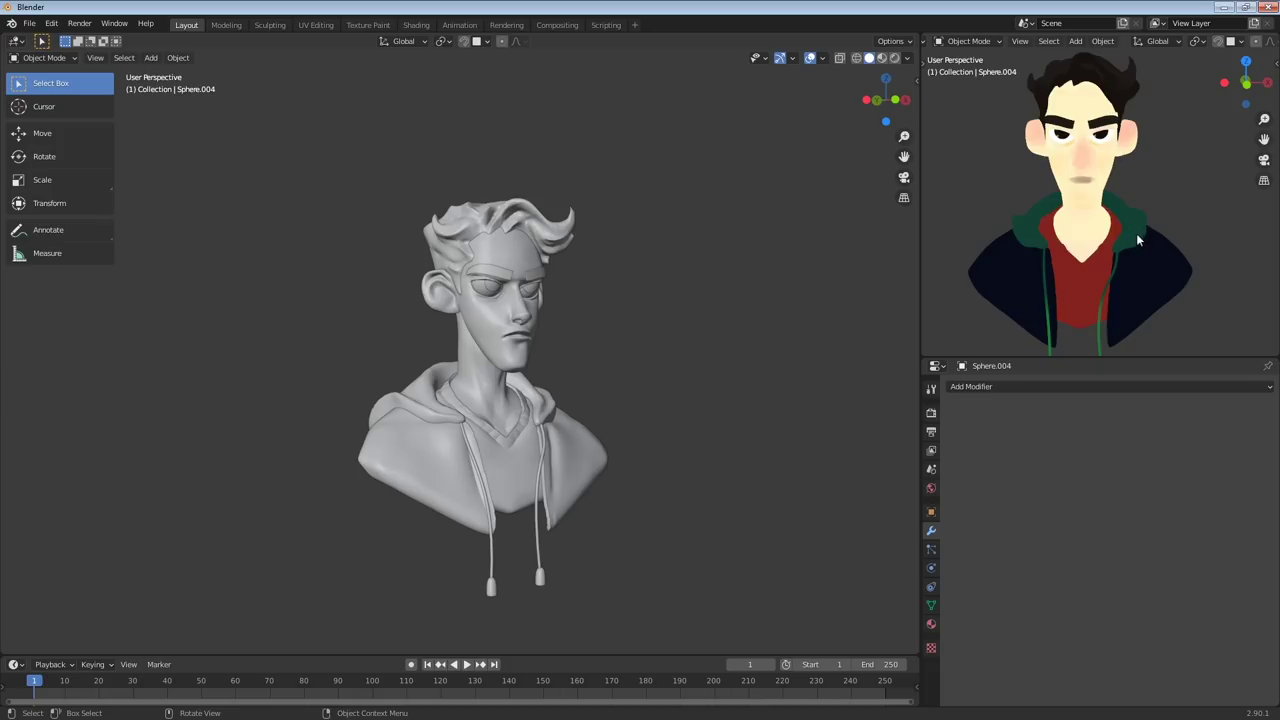
Select the head mesh and put it into Sculpt Mode with the Pose brush
{"action": "middle_click_drag", "start_coordinate": [1110, 245], "coordinate": [1146, 248]}
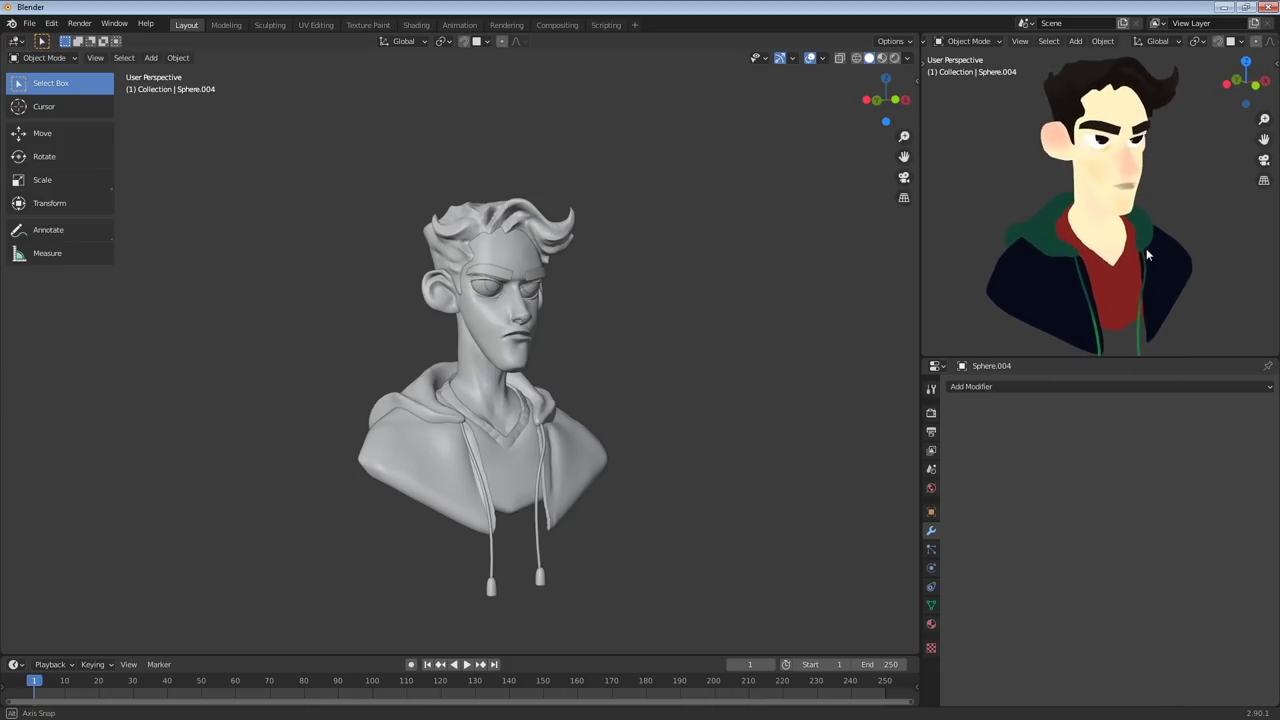
{"action": "middle_click_drag", "start_coordinate": [640, 342], "coordinate": [711, 339]}
{"action": "middle_click_drag", "start_coordinate": [616, 366], "coordinate": [652, 350], "text": "shift"}
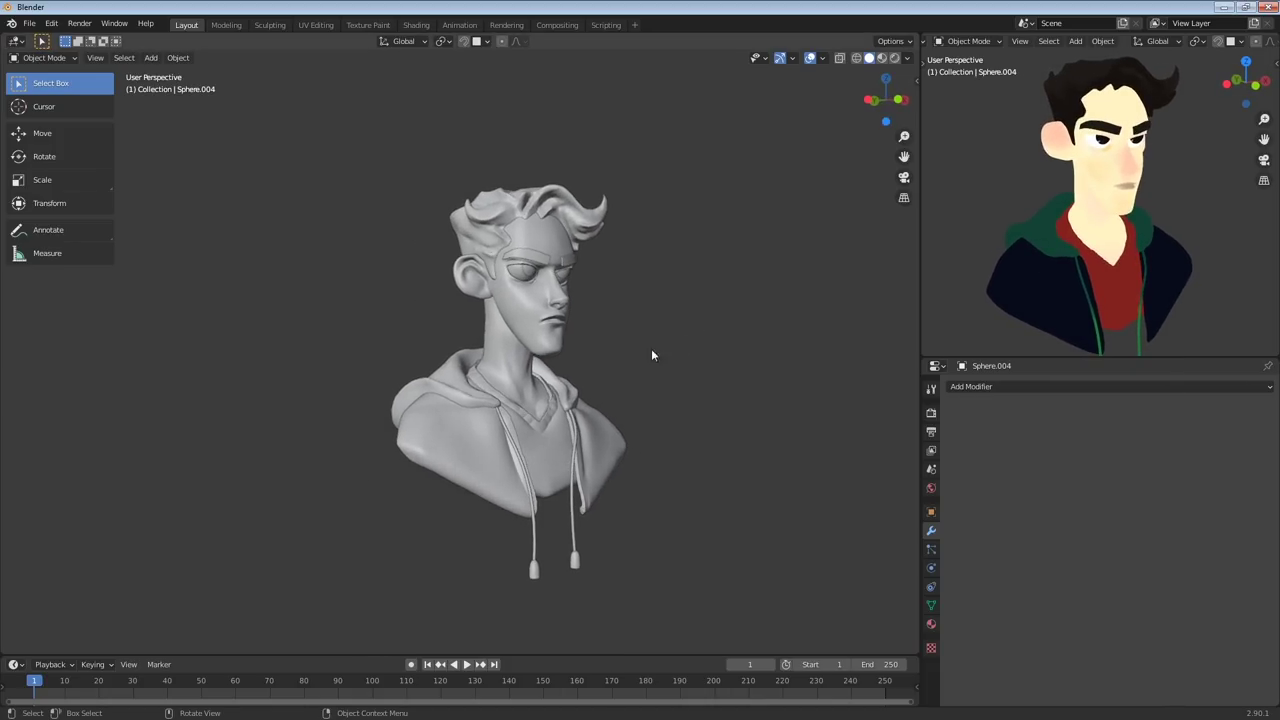
{"action": "middle_click_drag", "start_coordinate": [850, 342], "coordinate": [866, 288], "text": "ctrl"}
{"action": "middle_click_drag", "start_coordinate": [803, 340], "coordinate": [743, 333]}
{"action": "scroll", "coordinate": [704, 349], "scroll_direction": "up", "scroll_amount": 2}
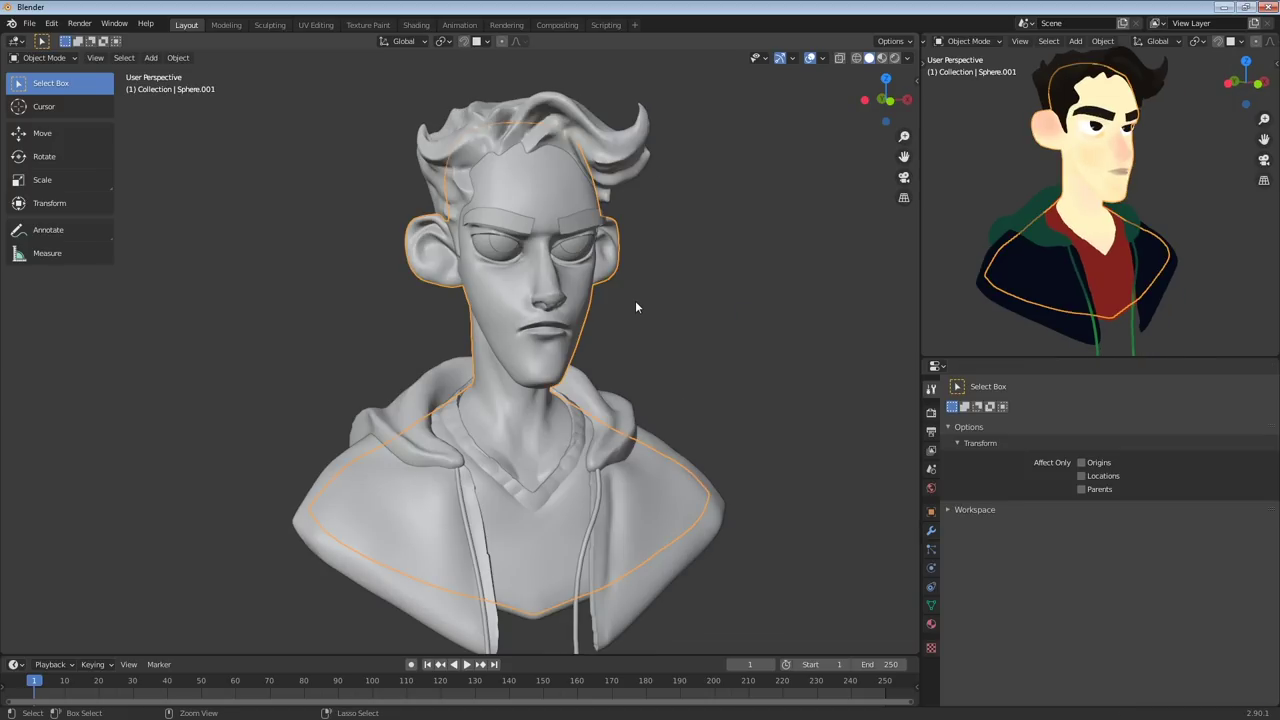
{"action": "key", "text": "ctrl+Tab"}
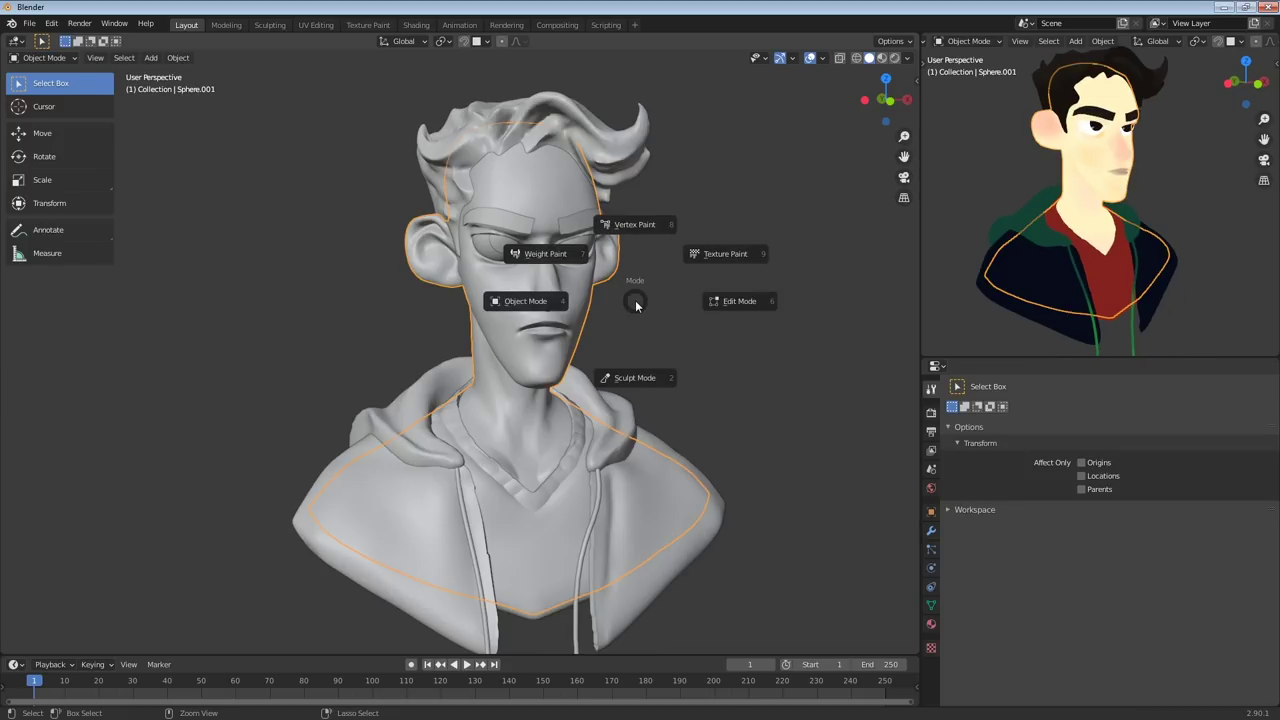
{"action": "left_click", "coordinate": [636, 378]}
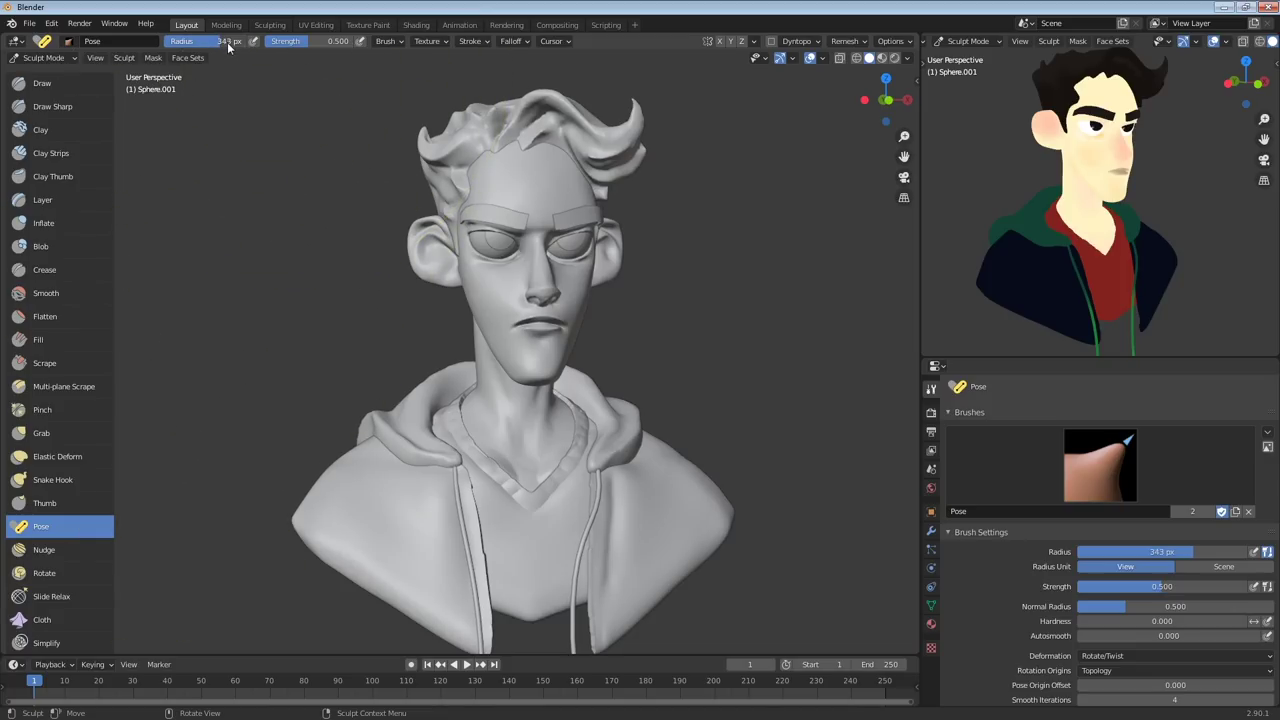
Try posing the face with Pose brush radii of 170 px and 416 px, and undo the attempt
{"action": "key", "text": "f"}
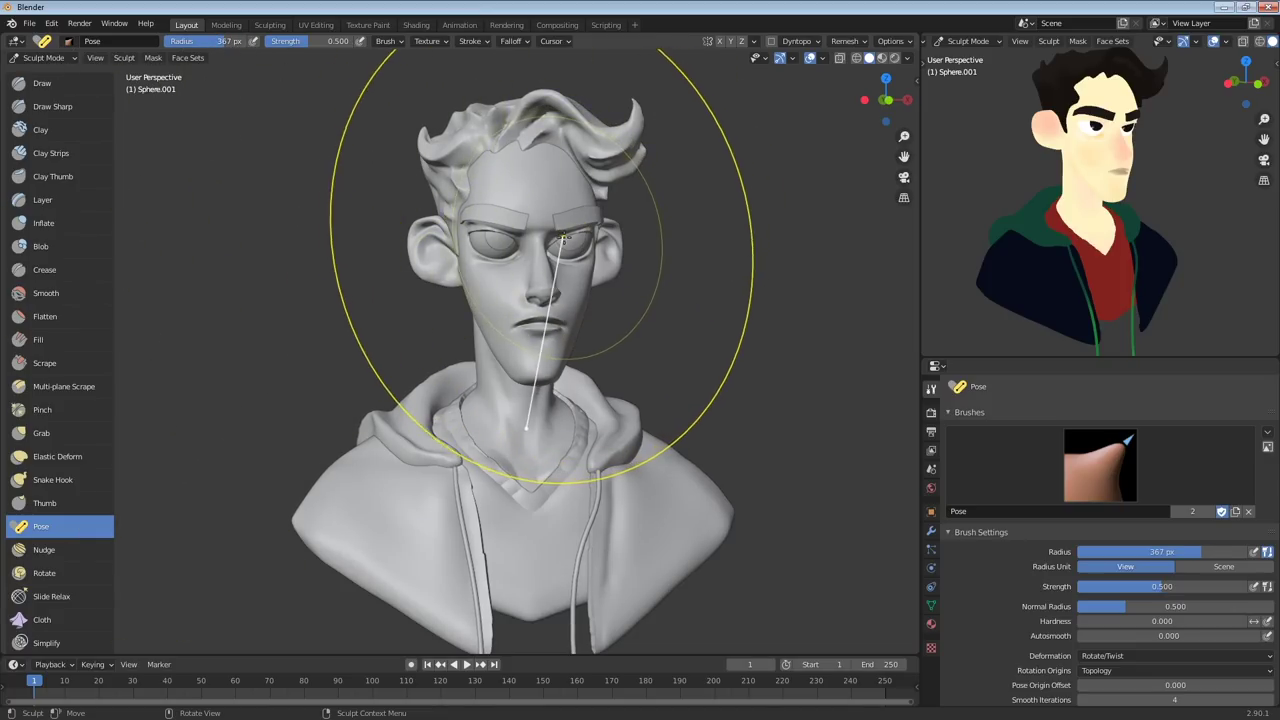
{"action": "left_click", "coordinate": [433, 285]}
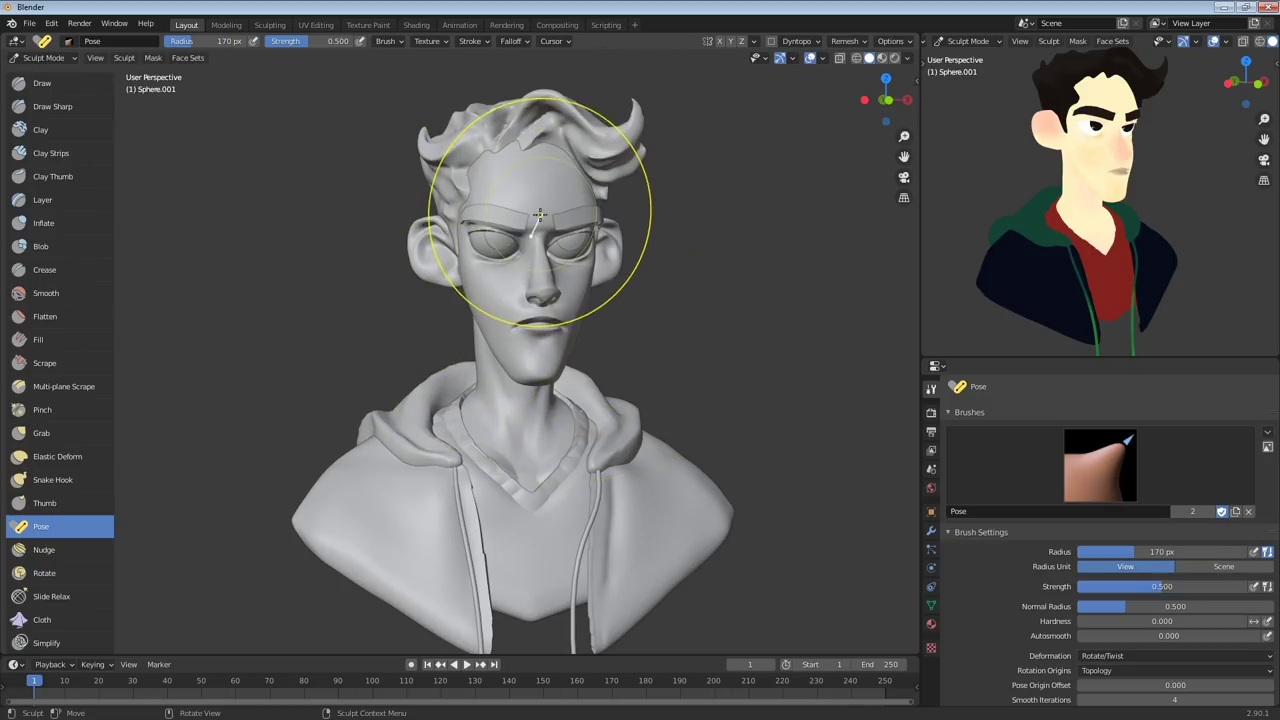
{"action": "mouse_move", "coordinate": [528, 222]}
{"action": "left_mouse_down"}
{"action": "mouse_move", "coordinate": [543, 229]}
{"action": "mouse_move", "coordinate": [545, 217]}
{"action": "mouse_move", "coordinate": [575, 247]}
{"action": "left_mouse_up"}
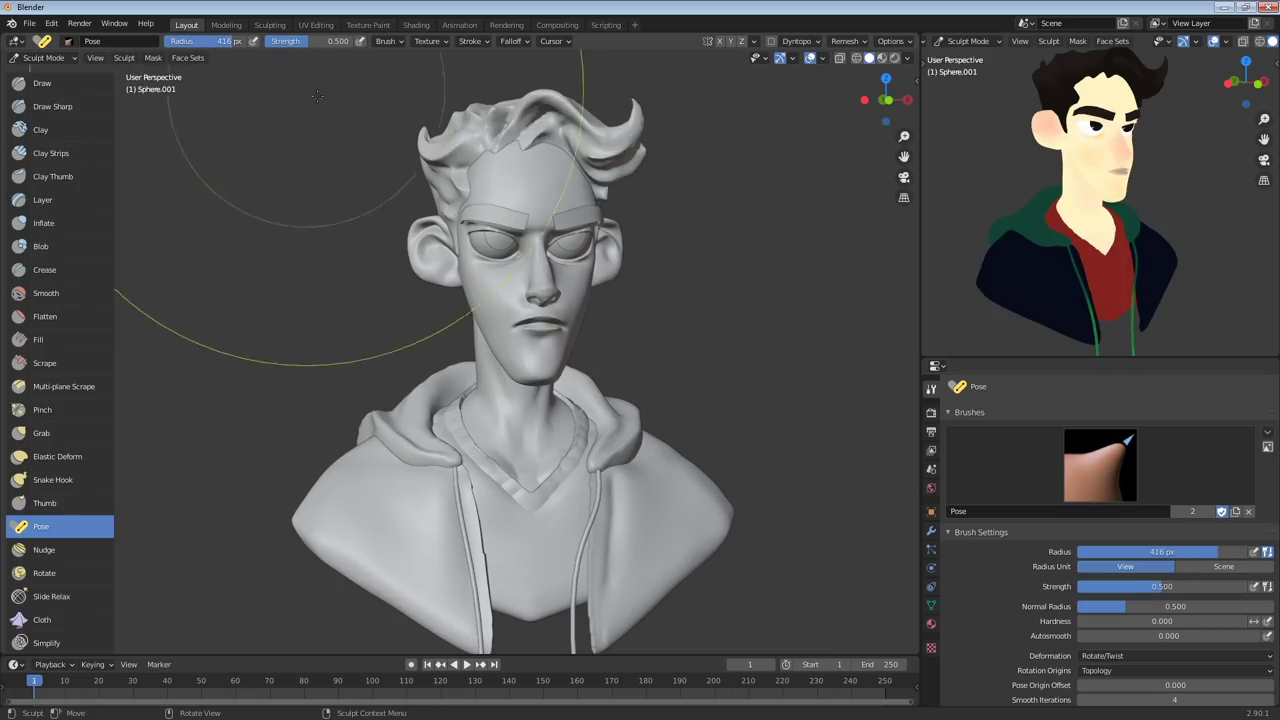
{"action": "mouse_move", "coordinate": [553, 278]}
{"action": "left_mouse_down"}
{"action": "mouse_move", "coordinate": [563, 253]}
{"action": "mouse_move", "coordinate": [520, 260]}
{"action": "left_mouse_up"}
{"action": "key", "text": "ctrl+z"}
Set the Pose brush radius to 309 px and try rotating the head on the neck, undoing the last stroke
{"action": "key", "text": "f"}
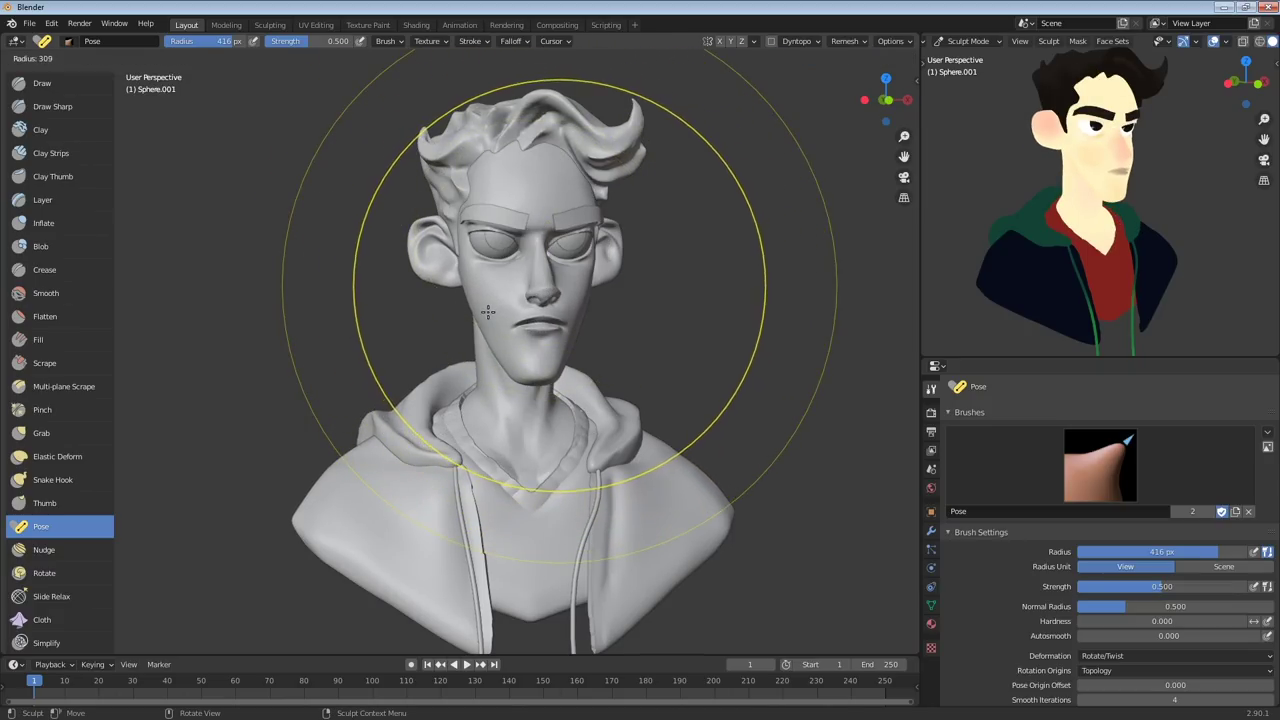
{"action": "left_click", "coordinate": [550, 268]}
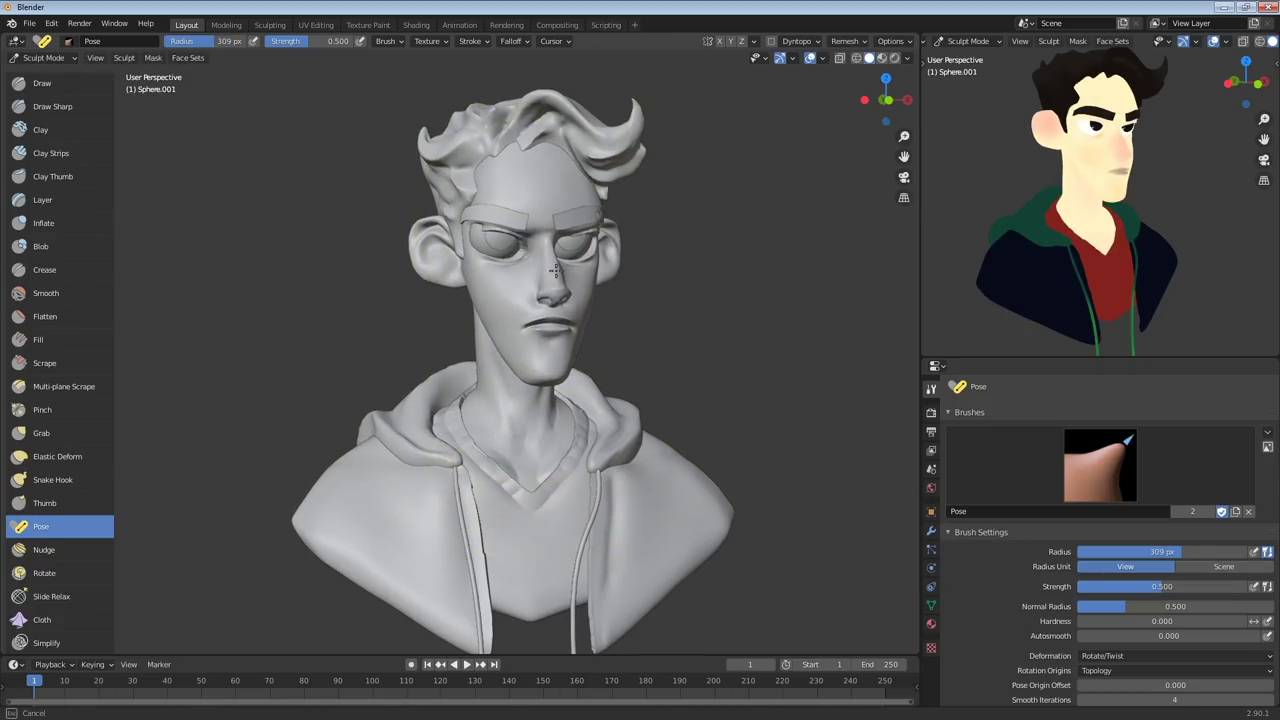
{"action": "mouse_move", "coordinate": [564, 270]}
{"action": "left_mouse_down"}
{"action": "mouse_move", "coordinate": [586, 386]}
{"action": "mouse_move", "coordinate": [543, 386]}
{"action": "mouse_move", "coordinate": [566, 463]}
{"action": "left_mouse_up"}
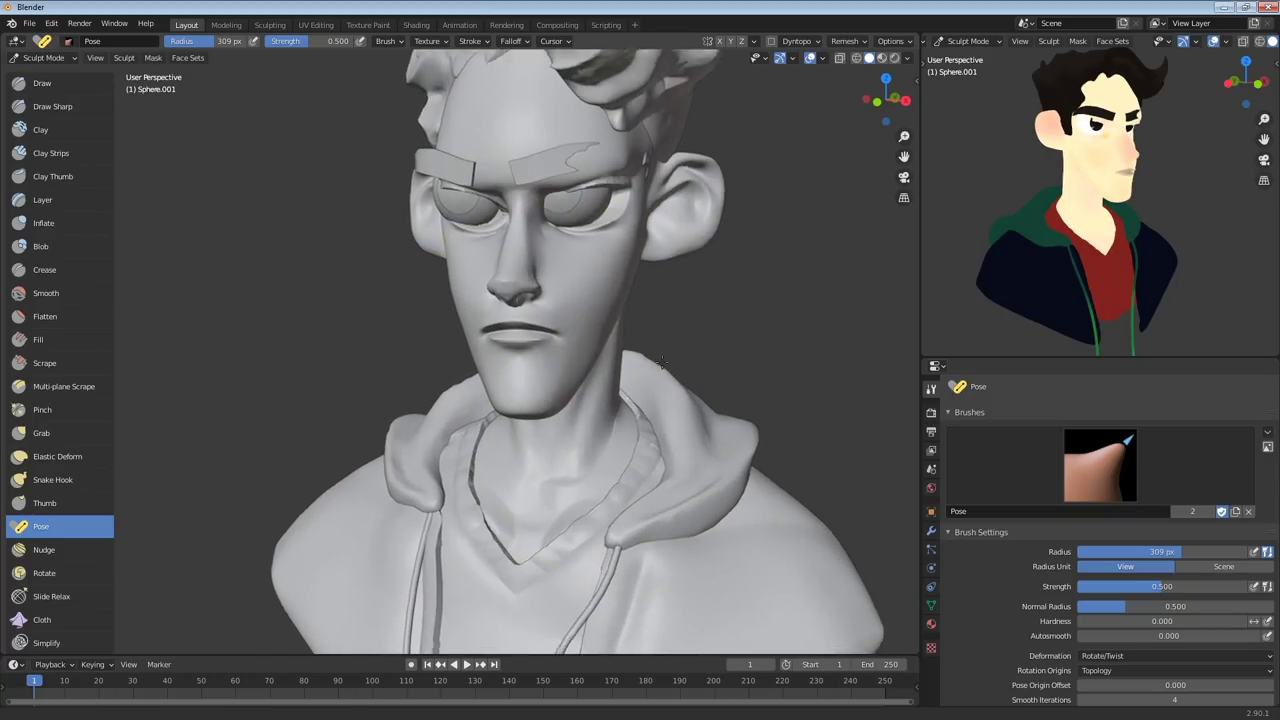
{"action": "left_click_drag", "start_coordinate": [585, 471], "coordinate": [627, 457]}
{"action": "key", "text": "ctrl+z"}
Turn the head about the neck with the Pose brush and check the pose from the side
{"action": "middle_click_drag", "start_coordinate": [698, 306], "coordinate": [628, 362], "text": "shift"}
{"action": "left_click_drag", "start_coordinate": [628, 362], "coordinate": [650, 293]}
{"action": "mouse_move", "coordinate": [656, 295]}
{"action": "middle_mouse_down"}
{"action": "mouse_move", "coordinate": [687, 302]}
{"action": "mouse_move", "coordinate": [618, 314]}
{"action": "middle_mouse_up"}
{"action": "scroll", "coordinate": [708, 290], "scroll_direction": "down", "scroll_amount": 2}
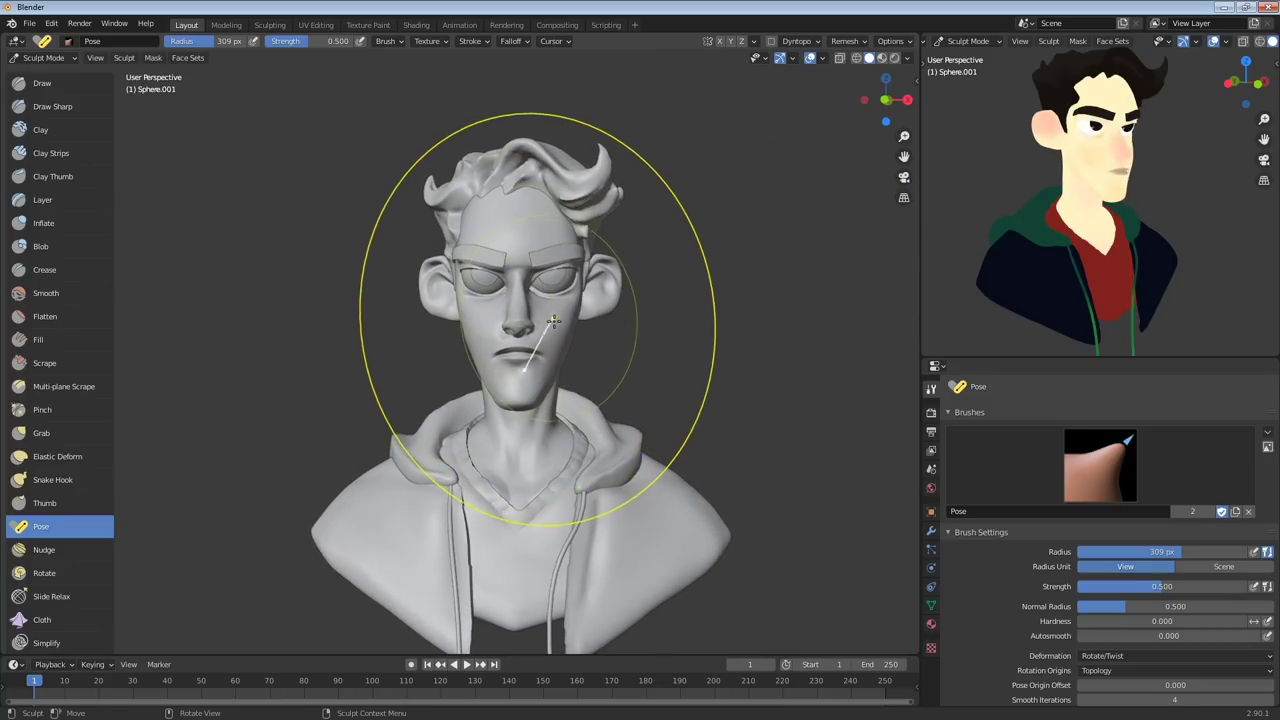
{"action": "left_click_drag", "start_coordinate": [545, 318], "coordinate": [568, 331]}
{"action": "middle_click_drag", "start_coordinate": [585, 325], "coordinate": [640, 296]}
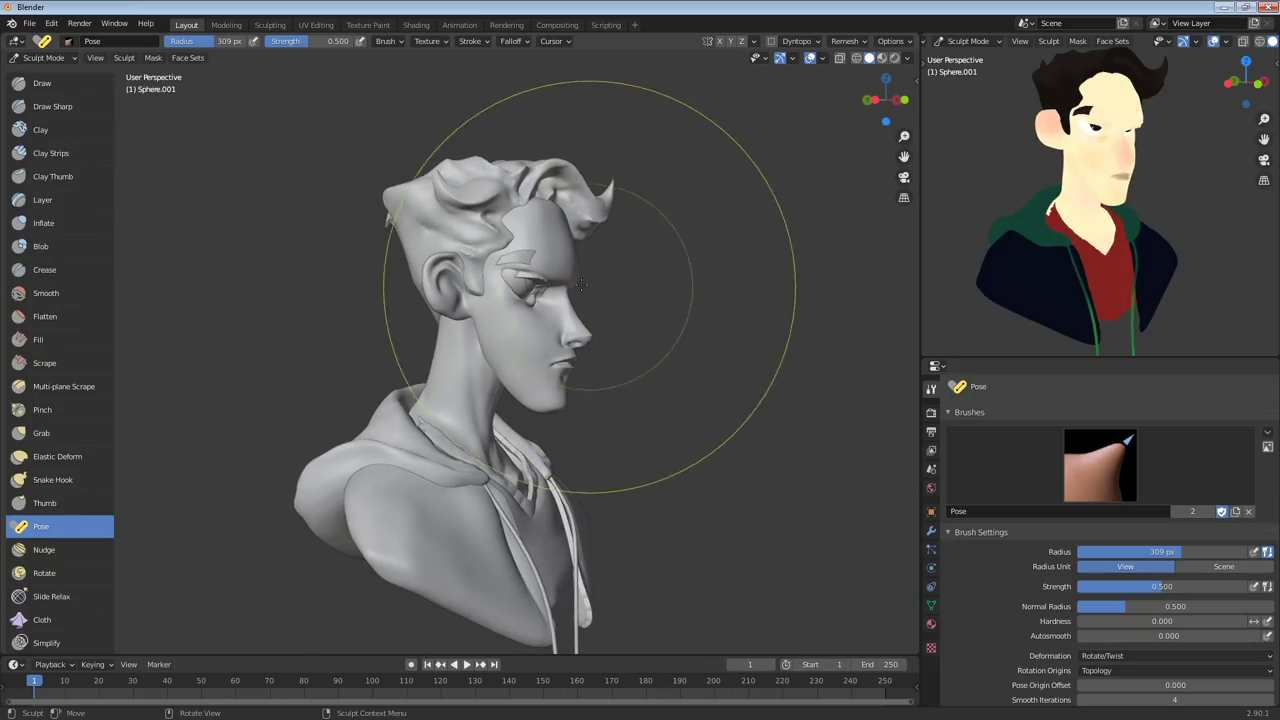
Set the Pose brush radius to 265 px and adjust the tilt of the head
{"action": "key", "text": "f"}
{"action": "left_click", "coordinate": [502, 290]}
{"action": "left_click_drag", "start_coordinate": [511, 297], "coordinate": [522, 312]}
{"action": "mouse_move", "coordinate": [590, 308]}
{"action": "middle_mouse_down"}
{"action": "mouse_move", "coordinate": [490, 300]}
{"action": "mouse_move", "coordinate": [536, 290]}
{"action": "middle_mouse_up"}
{"action": "scroll", "coordinate": [540, 286], "scroll_direction": "up", "scroll_amount": 3}
Sculpt the red shirt with the Grab brush, pulling its collar into place around the turned neck
{"action": "key", "text": "ctrl+Tab"}
{"action": "left_click", "coordinate": [465, 285]}
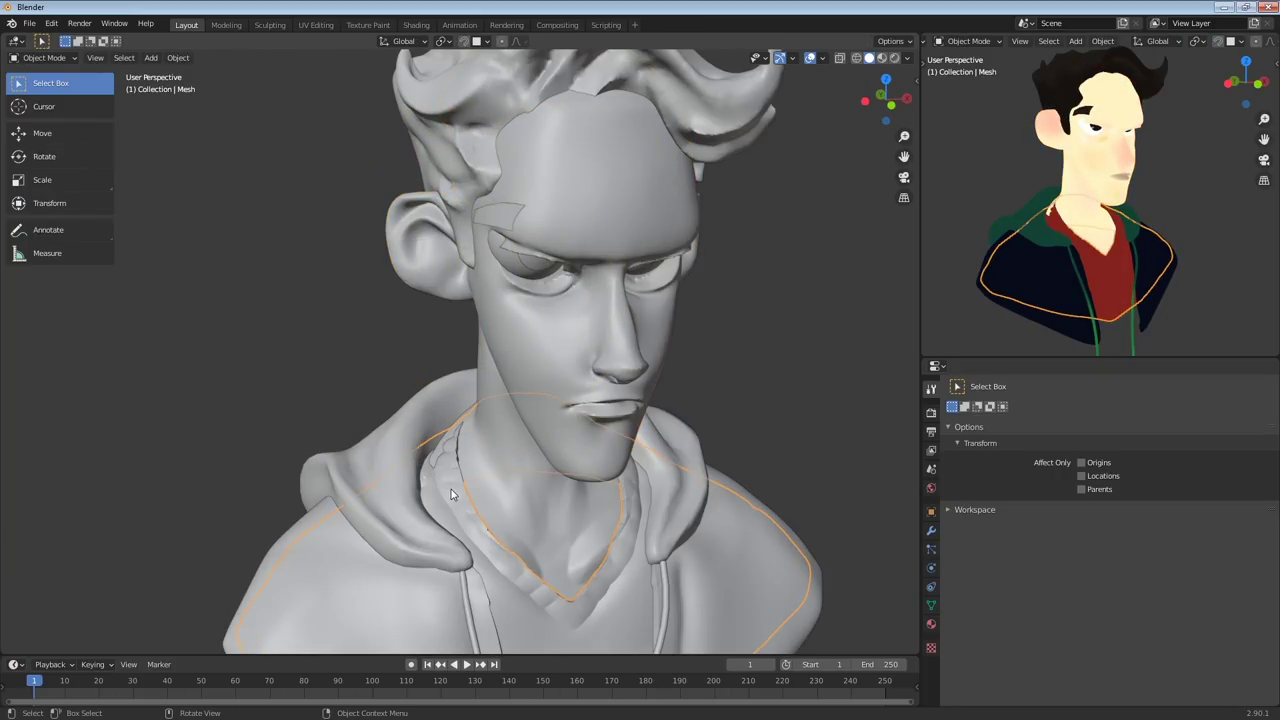
{"action": "key", "text": "2"}
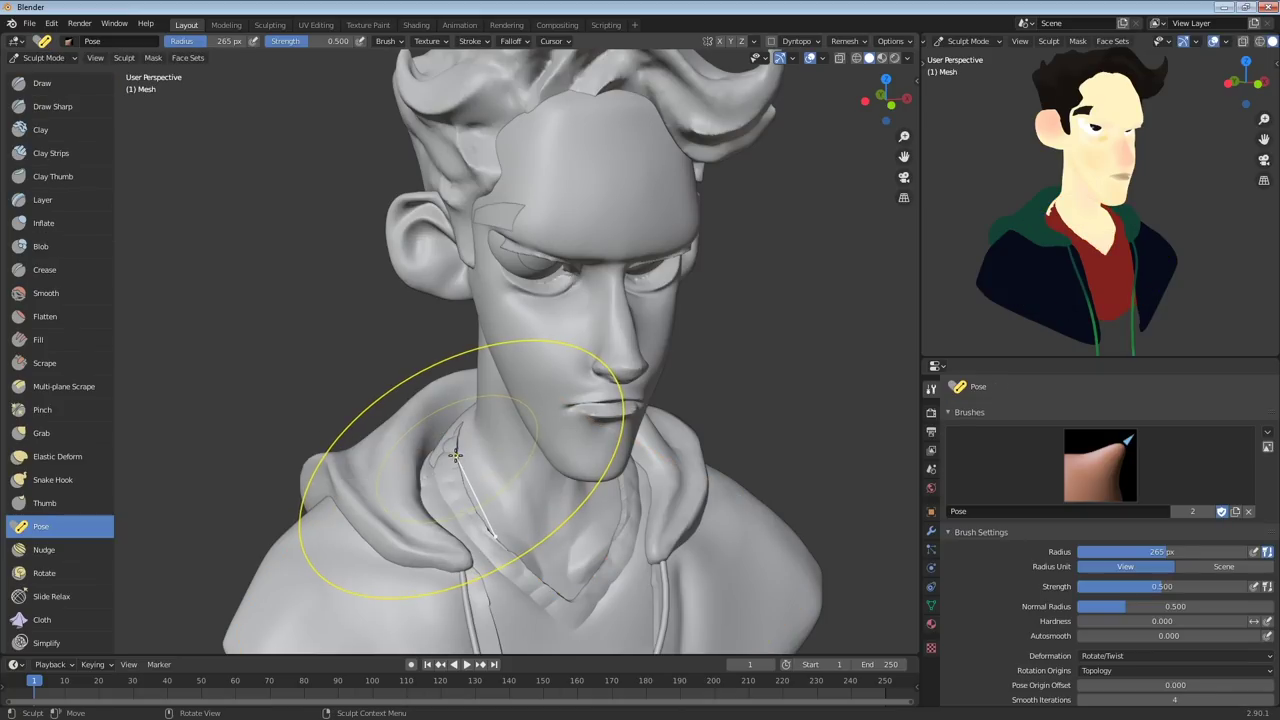
{"action": "key", "text": "g"}
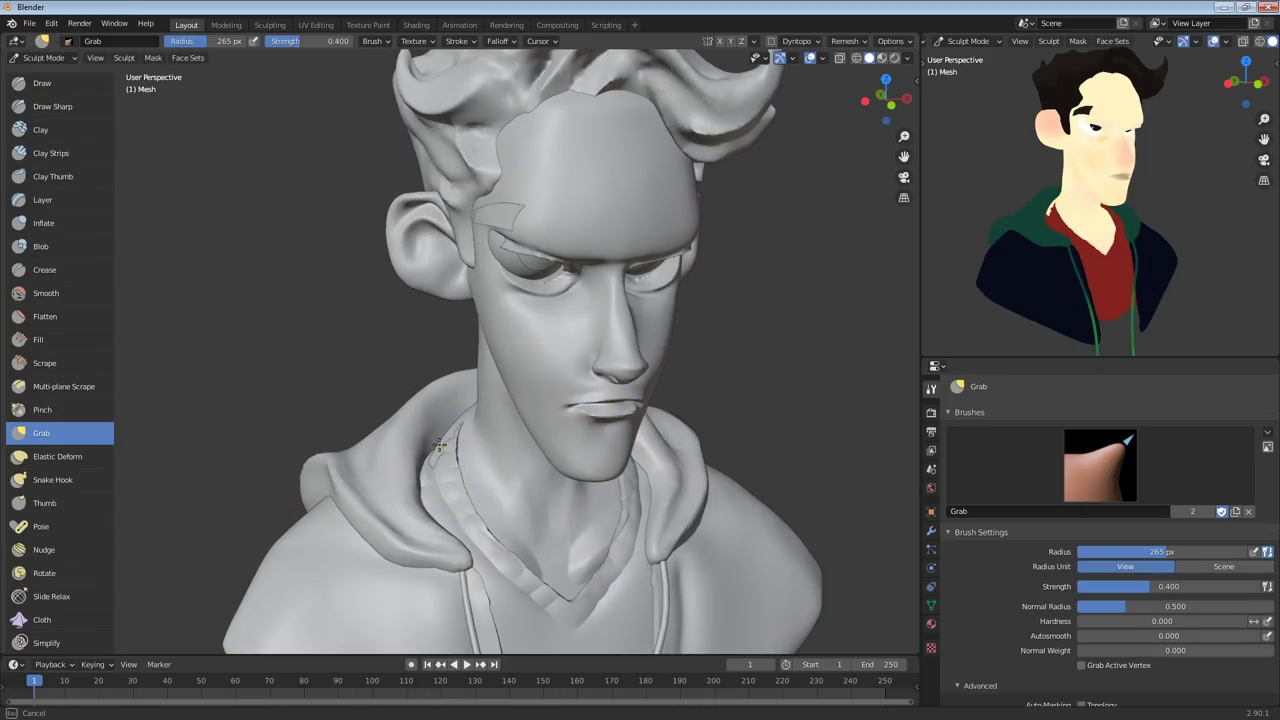
{"action": "mouse_move", "coordinate": [435, 445]}
{"action": "middle_mouse_down"}
{"action": "mouse_move", "coordinate": [423, 463]}
{"action": "mouse_move", "coordinate": [517, 449]}
{"action": "mouse_move", "coordinate": [580, 509]}
{"action": "mouse_move", "coordinate": [690, 360]}
{"action": "mouse_move", "coordinate": [672, 391]}
{"action": "middle_mouse_up"}
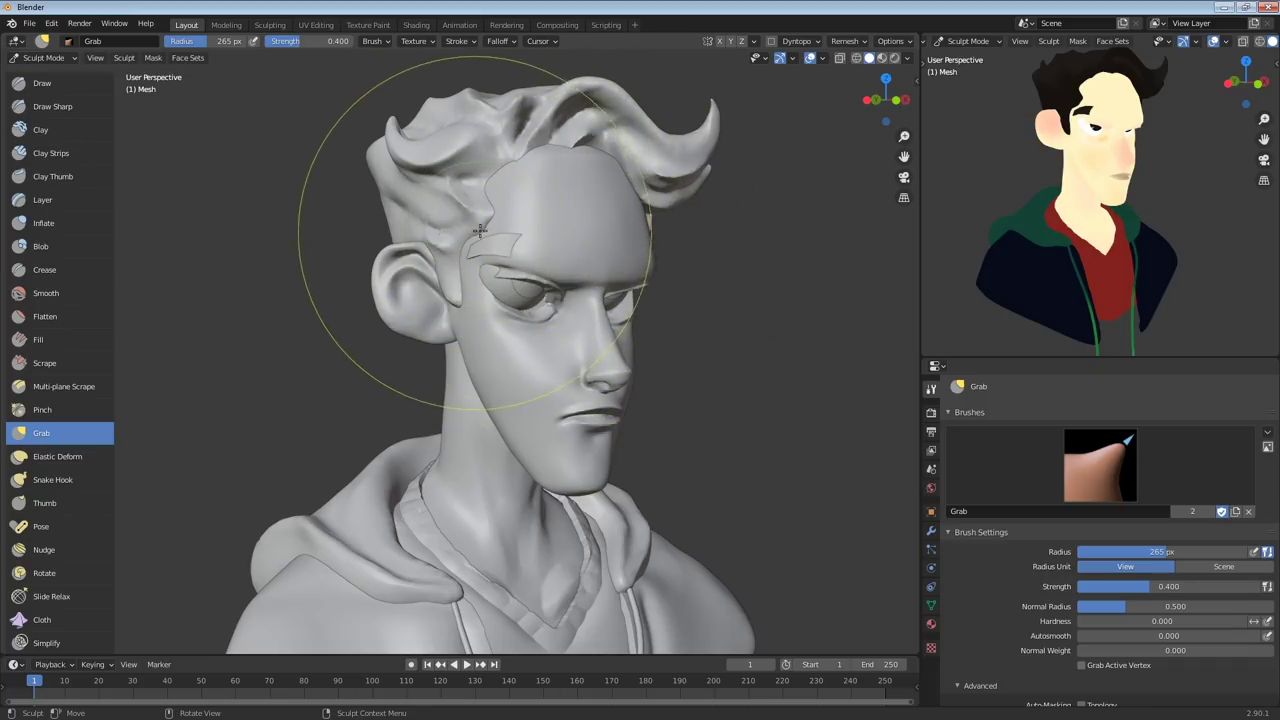
Set the Grab brush radius to 154 px and pull the hair into place around the temple and forehead
{"action": "mouse_move", "coordinate": [587, 272]}
{"action": "middle_mouse_down"}
{"action": "mouse_move", "coordinate": [486, 243]}
{"action": "mouse_move", "coordinate": [580, 234]}
{"action": "mouse_move", "coordinate": [537, 130]}
{"action": "mouse_move", "coordinate": [534, 214]}
{"action": "mouse_move", "coordinate": [571, 196]}
{"action": "mouse_move", "coordinate": [400, 290]}
{"action": "mouse_move", "coordinate": [468, 292]}
{"action": "mouse_move", "coordinate": [329, 263]}
{"action": "mouse_move", "coordinate": [385, 283]}
{"action": "mouse_move", "coordinate": [402, 275]}
{"action": "middle_mouse_up"}
{"action": "key", "text": "f"}
{"action": "left_click", "coordinate": [364, 198]}
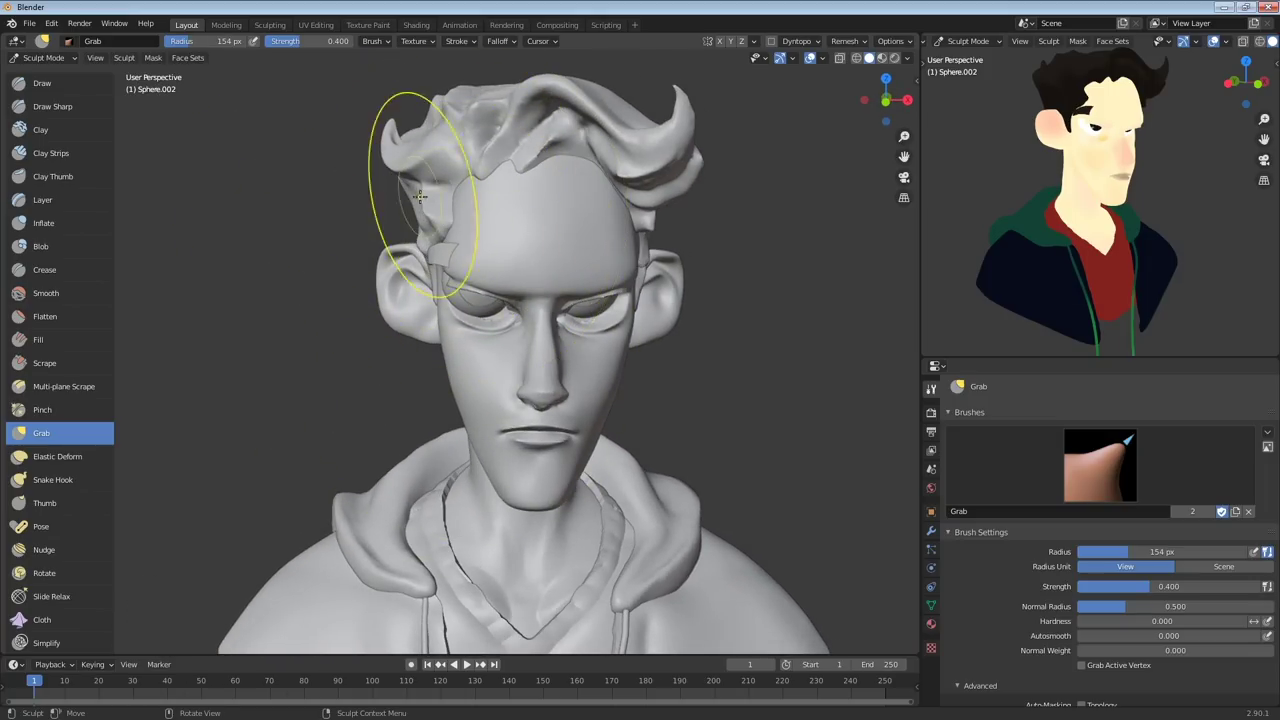
{"action": "left_click_drag", "start_coordinate": [427, 195], "coordinate": [446, 205]}
{"action": "middle_click_drag", "start_coordinate": [456, 222], "coordinate": [555, 238]}
{"action": "left_click_drag", "start_coordinate": [490, 250], "coordinate": [498, 252]}
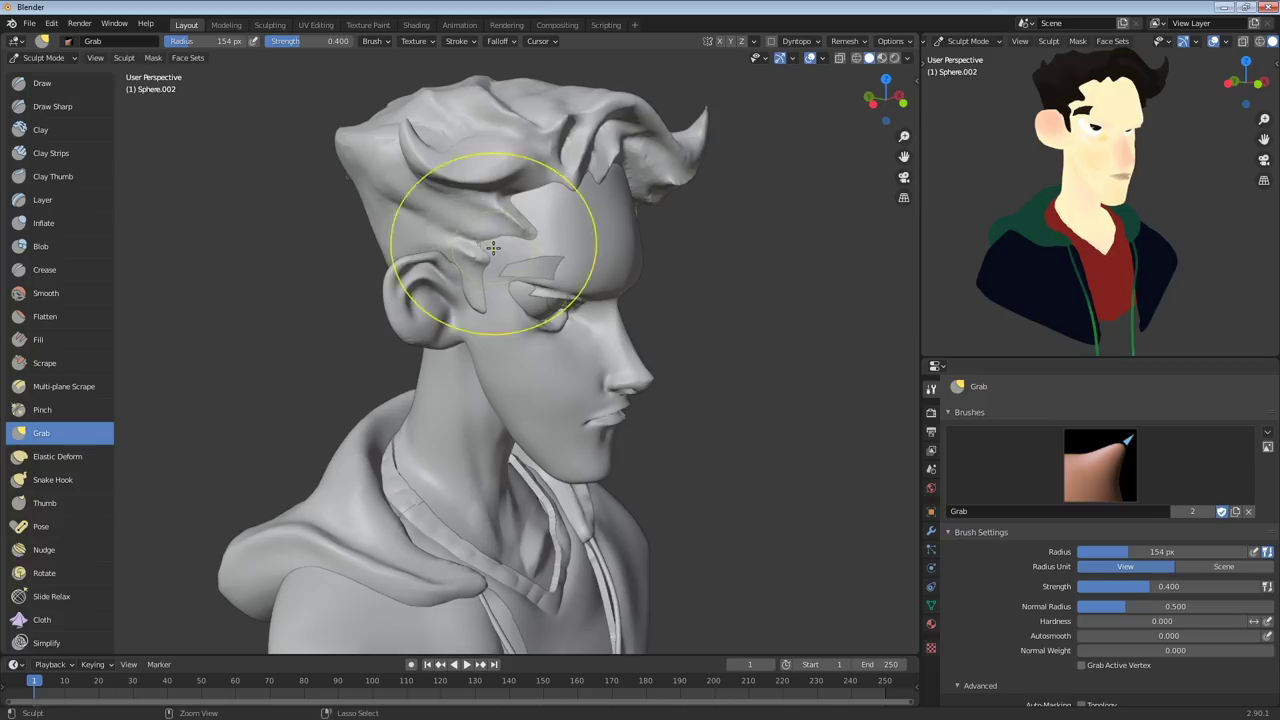
{"action": "mouse_move", "coordinate": [493, 247]}
{"action": "middle_mouse_down"}
{"action": "mouse_move", "coordinate": [497, 189]}
{"action": "mouse_move", "coordinate": [571, 219]}
{"action": "mouse_move", "coordinate": [580, 197]}
{"action": "mouse_move", "coordinate": [586, 231]}
{"action": "mouse_move", "coordinate": [557, 195]}
{"action": "middle_mouse_up"}
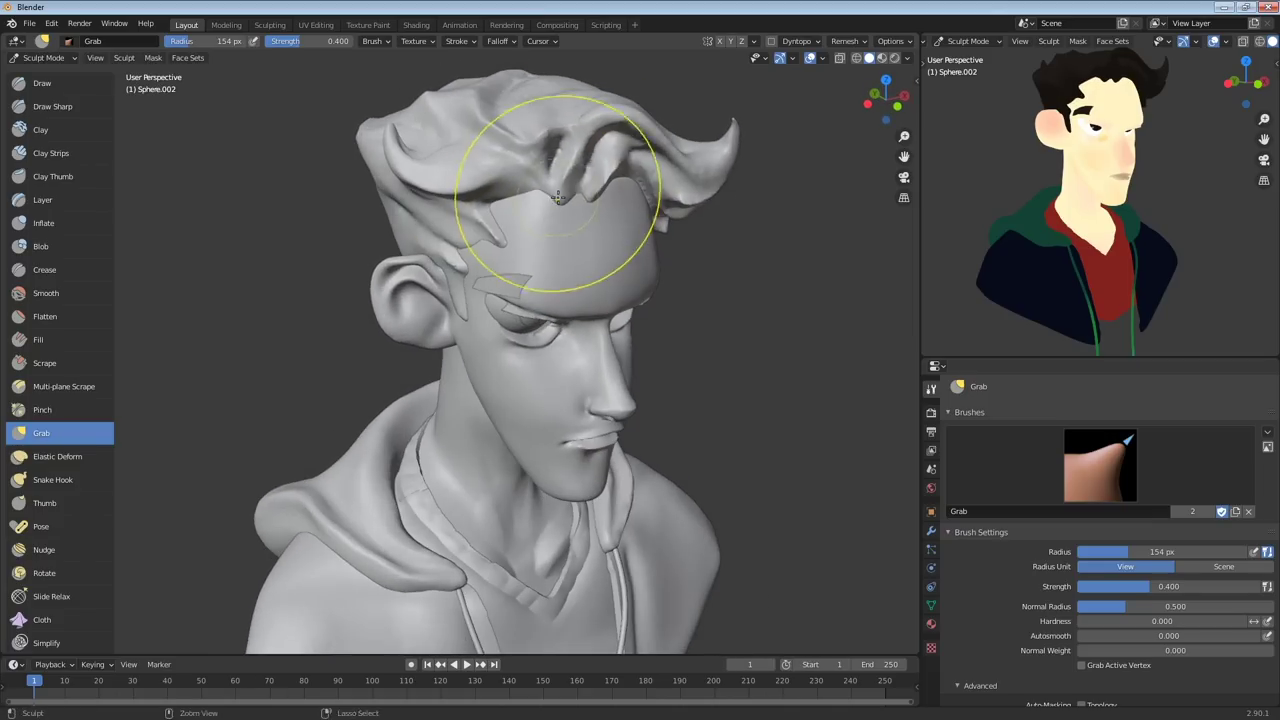
{"action": "left_click_drag", "start_coordinate": [562, 191], "coordinate": [565, 186]}
{"action": "middle_click_drag", "start_coordinate": [590, 215], "coordinate": [583, 190]}
Move the eyeballs and irises together to fit the eye sockets of the posed head
{"action": "mouse_move", "coordinate": [1090, 185]}
{"action": "middle_mouse_down"}
{"action": "mouse_move", "coordinate": [1043, 175]}
{"action": "mouse_move", "coordinate": [1038, 186]}
{"action": "middle_mouse_up"}
{"action": "scroll", "coordinate": [840, 210], "scroll_direction": "up", "scroll_amount": 3}
{"action": "mouse_move", "coordinate": [850, 208]}
{"action": "middle_mouse_down"}
{"action": "mouse_move", "coordinate": [740, 202]}
{"action": "mouse_move", "coordinate": [523, 230]}
{"action": "mouse_move", "coordinate": [694, 277]}
{"action": "mouse_move", "coordinate": [689, 306]}
{"action": "mouse_move", "coordinate": [704, 312]}
{"action": "mouse_move", "coordinate": [660, 277]}
{"action": "mouse_move", "coordinate": [443, 300]}
{"action": "mouse_move", "coordinate": [432, 335]}
{"action": "middle_mouse_up"}
{"action": "scroll", "coordinate": [694, 277], "scroll_direction": "down", "scroll_amount": 3}
{"action": "middle_click_drag", "start_coordinate": [479, 421], "coordinate": [634, 311]}
{"action": "scroll", "coordinate": [634, 311], "scroll_direction": "down", "scroll_amount": 4}
{"action": "middle_click_drag", "start_coordinate": [560, 365], "coordinate": [672, 412]}
{"action": "middle_click_drag", "start_coordinate": [1115, 215], "coordinate": [1200, 218]}
{"action": "middle_click_drag", "start_coordinate": [672, 390], "coordinate": [658, 353]}
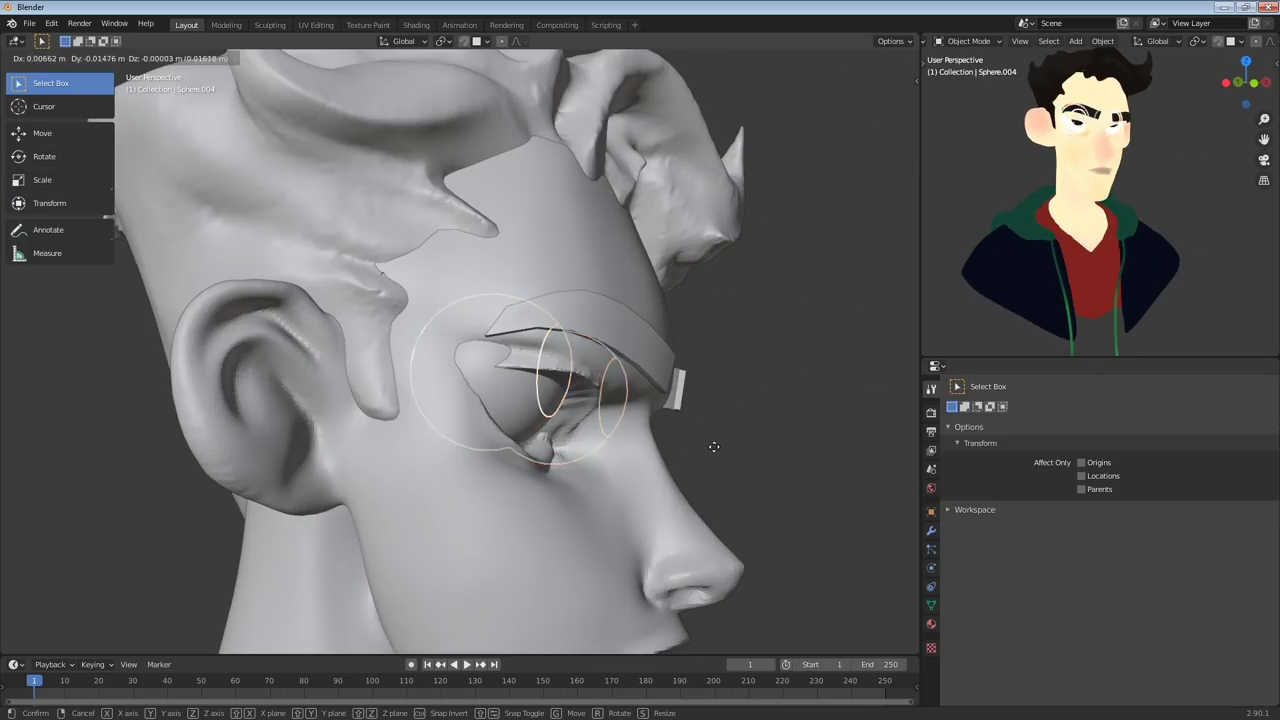
{"action": "middle_click_drag", "start_coordinate": [729, 466], "coordinate": [640, 430]}
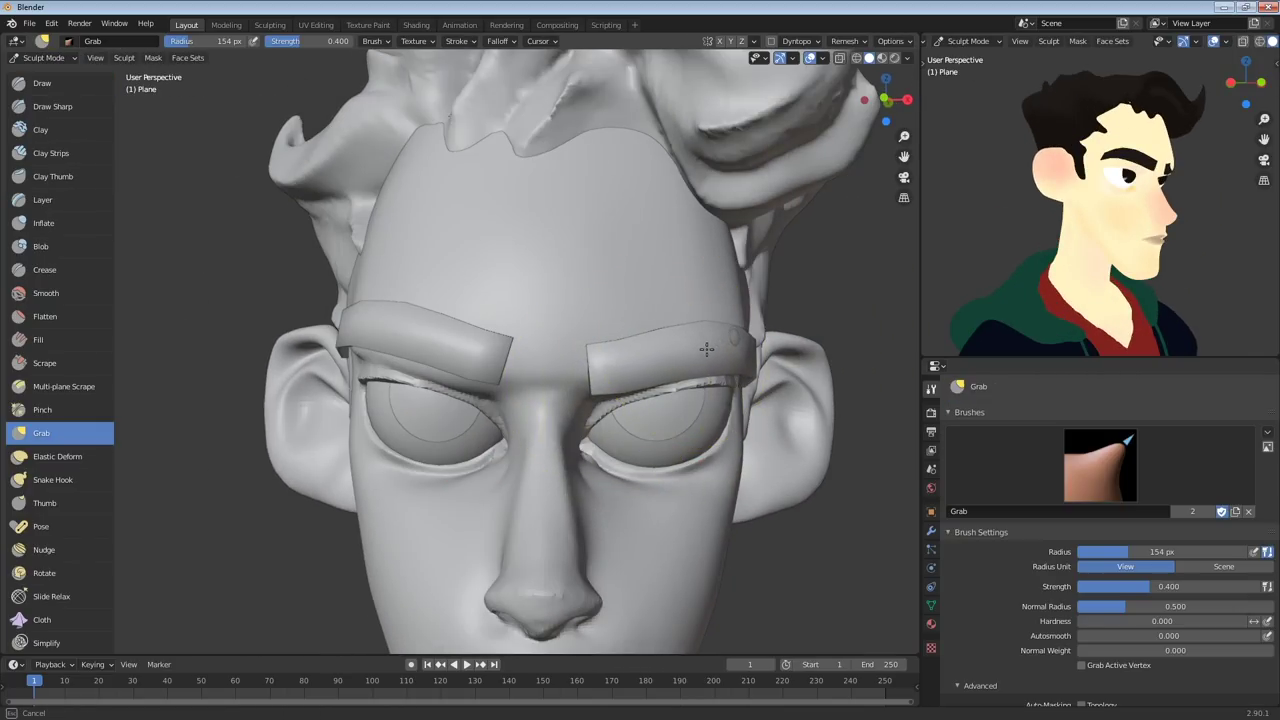
Pull both eyebrows into place along the brow of the posed head with the Grab brush
{"action": "middle_click_drag", "start_coordinate": [706, 348], "coordinate": [696, 424]}
{"action": "left_click_drag", "start_coordinate": [698, 392], "coordinate": [694, 385]}
{"action": "middle_click_drag", "start_coordinate": [650, 400], "coordinate": [640, 335]}
{"action": "left_click_drag", "start_coordinate": [497, 329], "coordinate": [497, 321]}
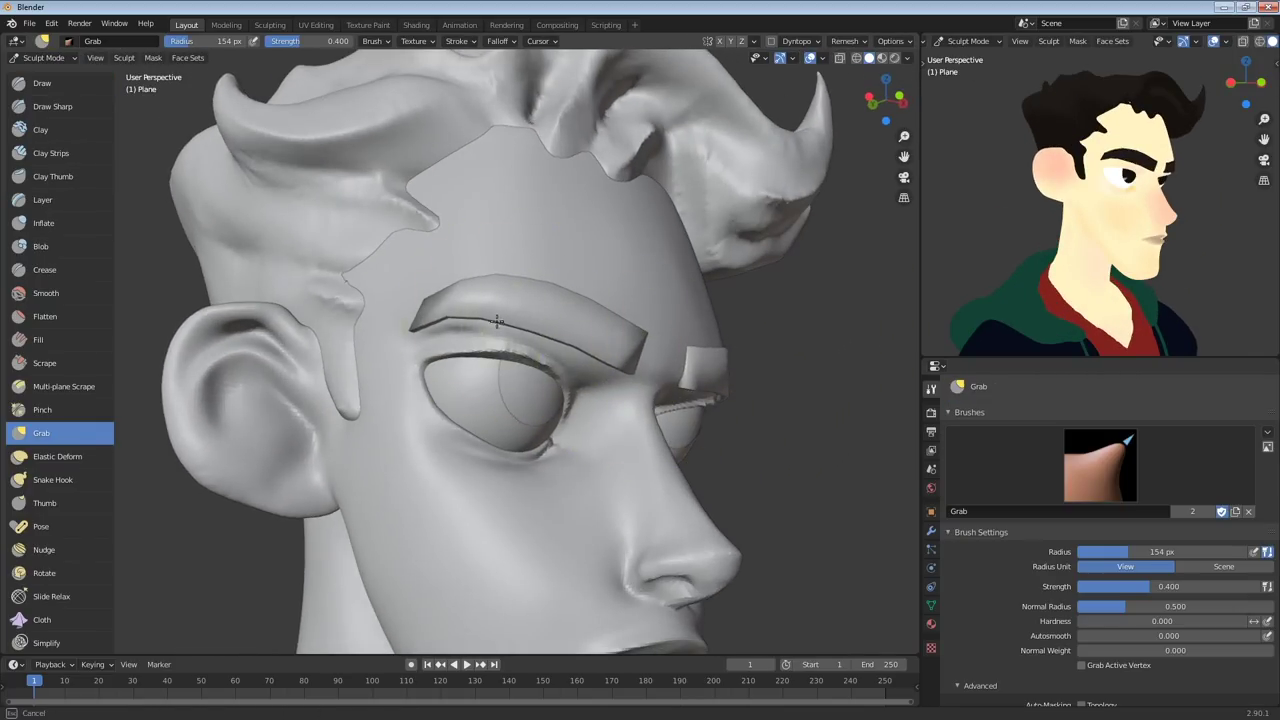
{"action": "middle_click_drag", "start_coordinate": [539, 306], "coordinate": [595, 399]}
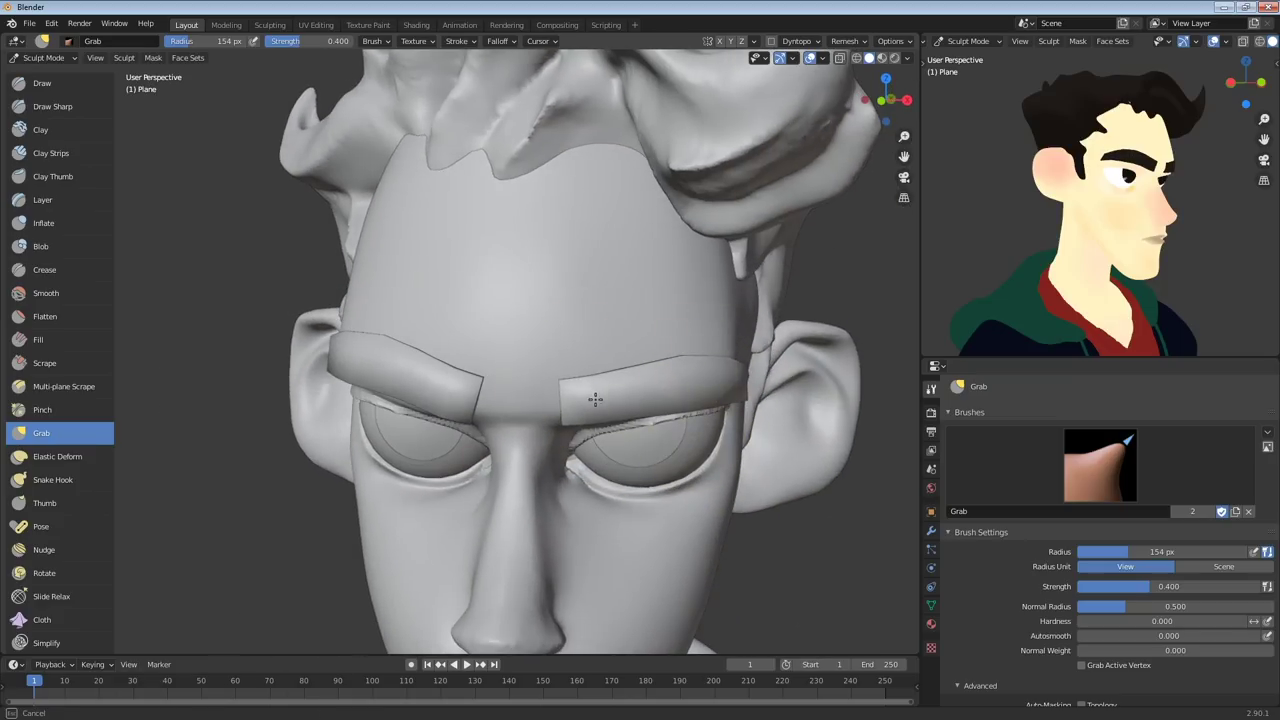
{"action": "middle_click_drag", "start_coordinate": [439, 390], "coordinate": [608, 358]}
{"action": "middle_click_drag", "start_coordinate": [500, 320], "coordinate": [477, 346]}
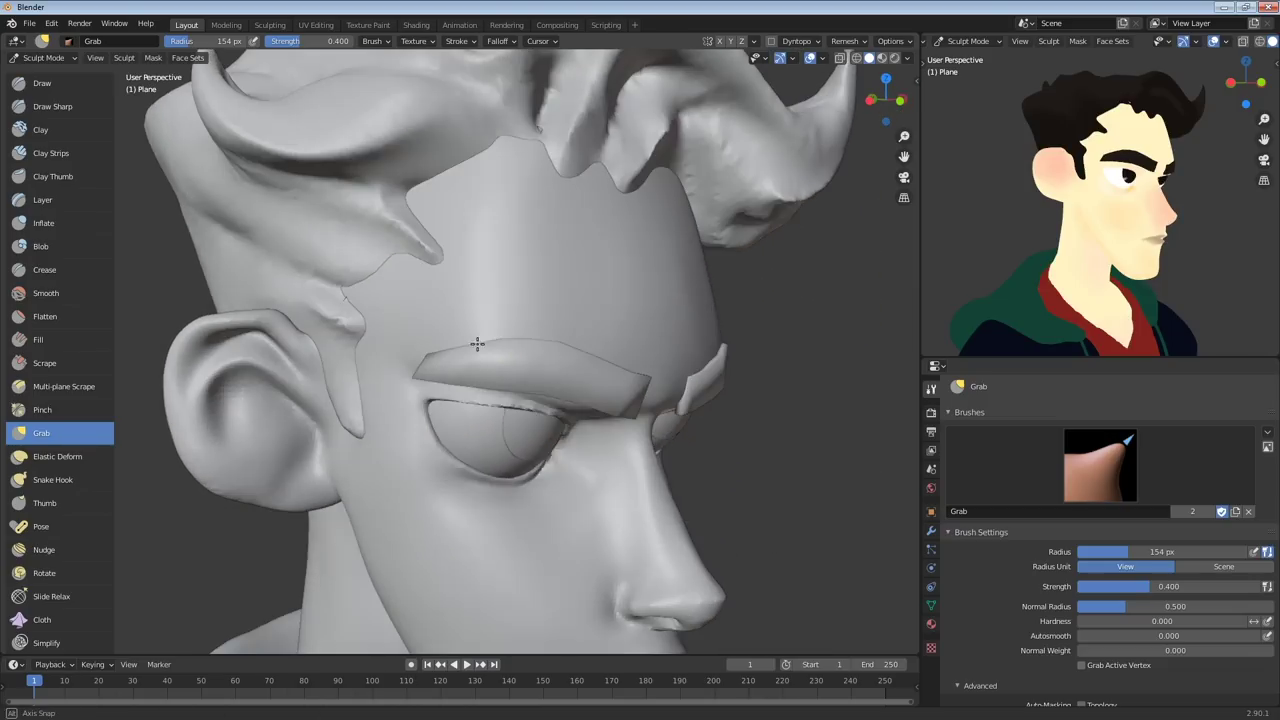
{"action": "middle_click_drag", "start_coordinate": [1198, 190], "coordinate": [1143, 217]}
{"action": "mouse_move", "coordinate": [518, 344]}
{"action": "middle_mouse_down"}
{"action": "mouse_move", "coordinate": [459, 343]}
{"action": "mouse_move", "coordinate": [548, 373]}
{"action": "middle_mouse_up"}
Set the Grab brush radius to 179 px and refine the shape of the mouth and chin
{"action": "key", "text": "bracketleft"}
{"action": "key", "text": "bracketleft"}
{"action": "key", "text": "bracketleft"}
{"action": "key", "text": "bracketleft"}
{"action": "key", "text": "bracketleft"}
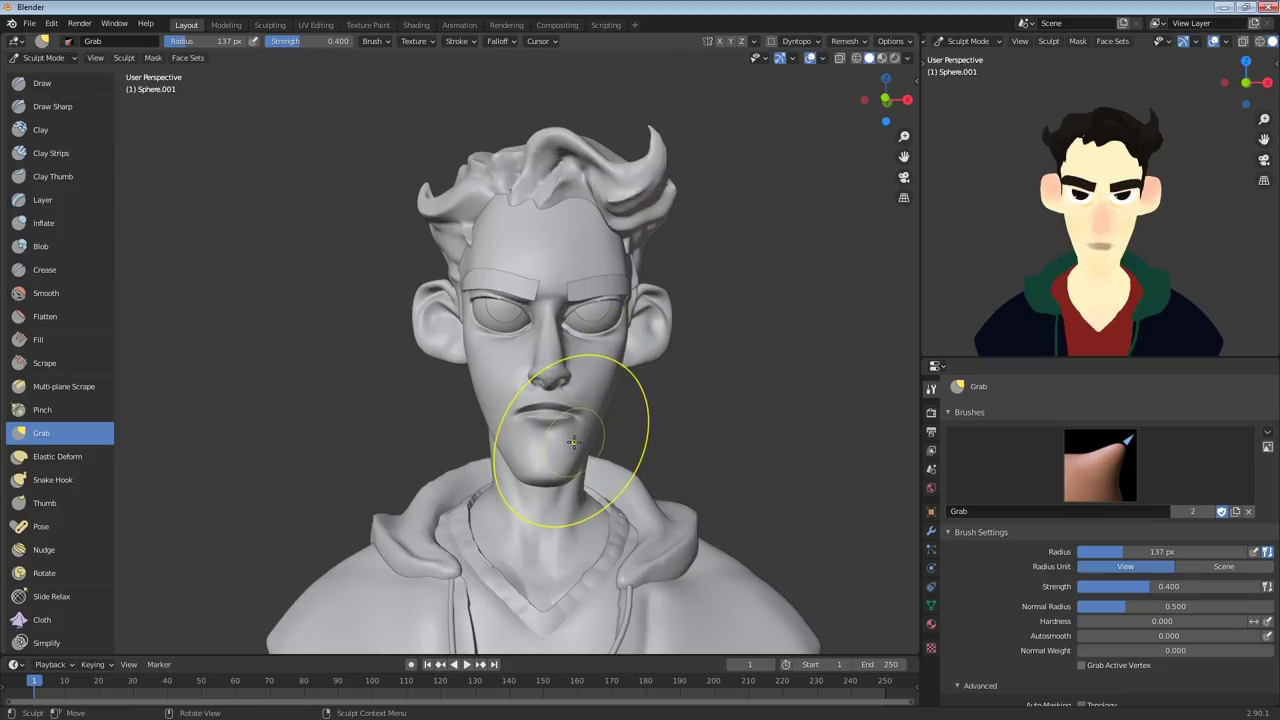
{"action": "key", "text": "bracketright"}
{"action": "key", "text": "bracketright"}
{"action": "key", "text": "bracketright"}
{"action": "key", "text": "bracketright"}
{"action": "mouse_move", "coordinate": [574, 489]}
{"action": "middle_mouse_down"}
{"action": "mouse_move", "coordinate": [600, 432]}
{"action": "mouse_move", "coordinate": [568, 464]}
{"action": "middle_mouse_up"}
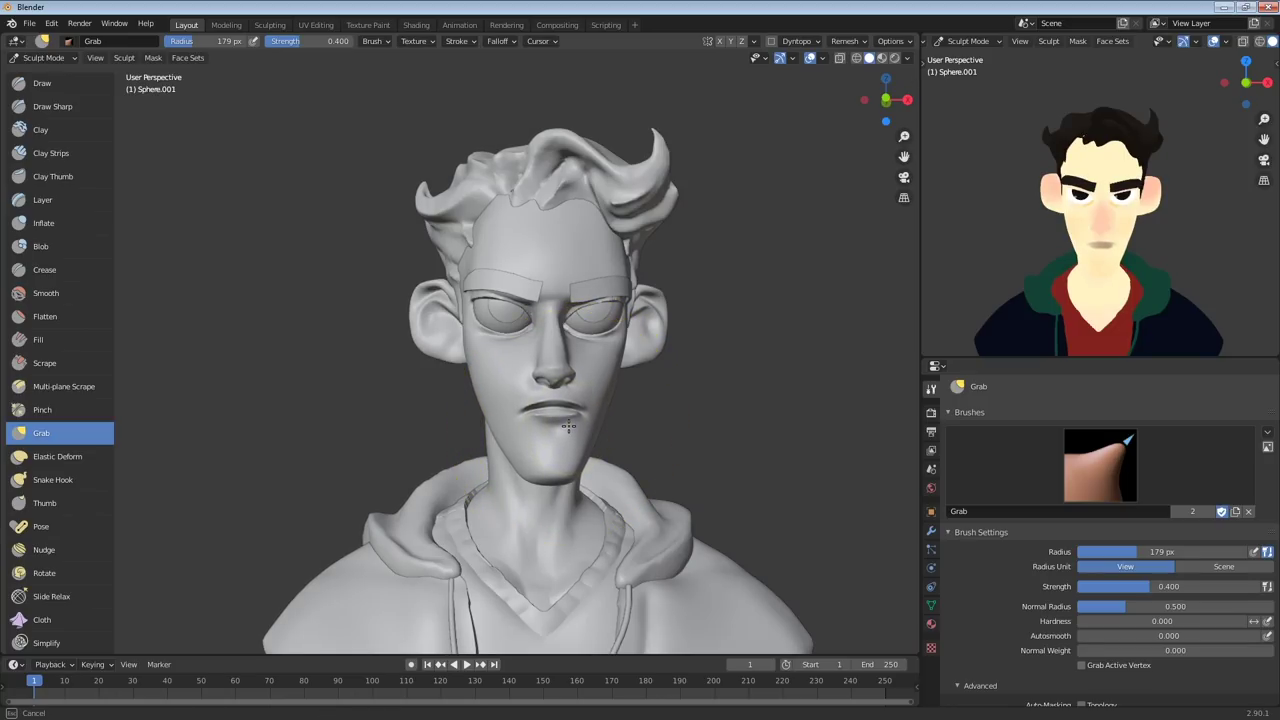
{"action": "mouse_move", "coordinate": [570, 474]}
{"action": "middle_mouse_down"}
{"action": "mouse_move", "coordinate": [543, 449]}
{"action": "mouse_move", "coordinate": [434, 488]}
{"action": "middle_mouse_up"}
{"action": "left_click_drag", "start_coordinate": [434, 488], "coordinate": [430, 487]}
{"action": "middle_click_drag", "start_coordinate": [430, 487], "coordinate": [603, 443]}
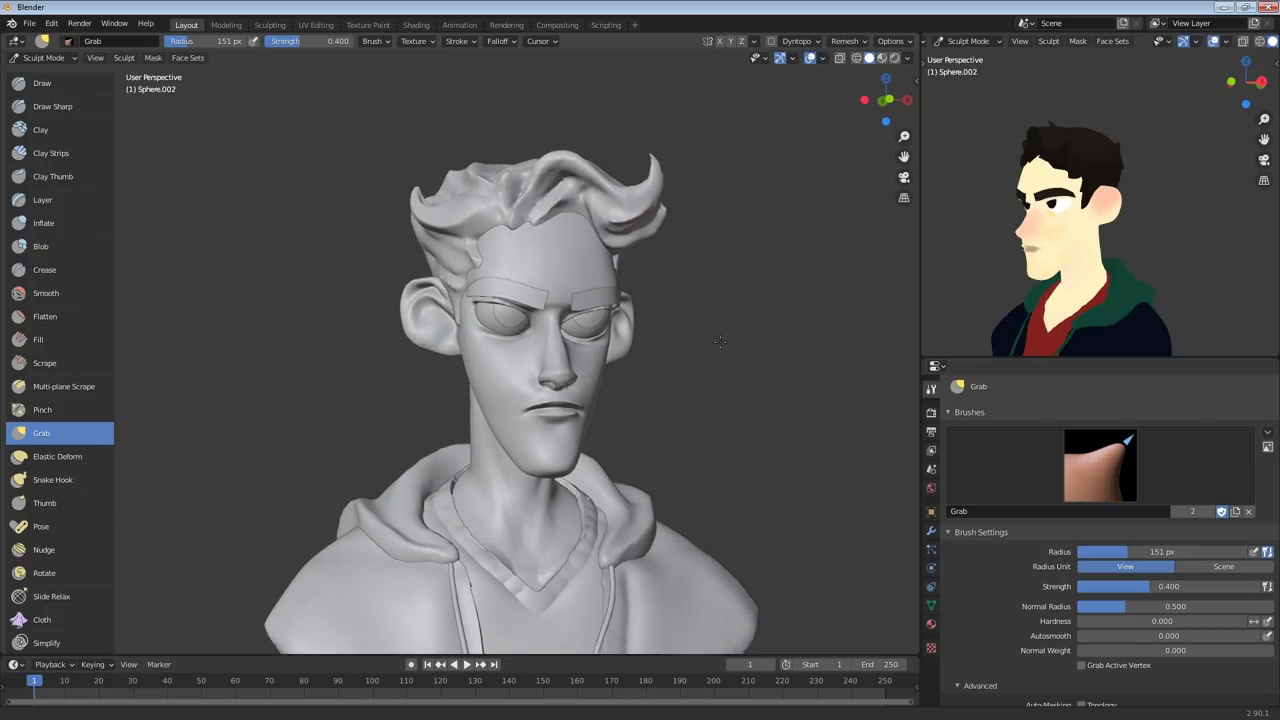
Leave Sculpt Mode for Object Mode and display the bust in Rendered shading in the large viewport
{"action": "scroll", "coordinate": [608, 314], "scroll_direction": "down", "scroll_amount": 3}
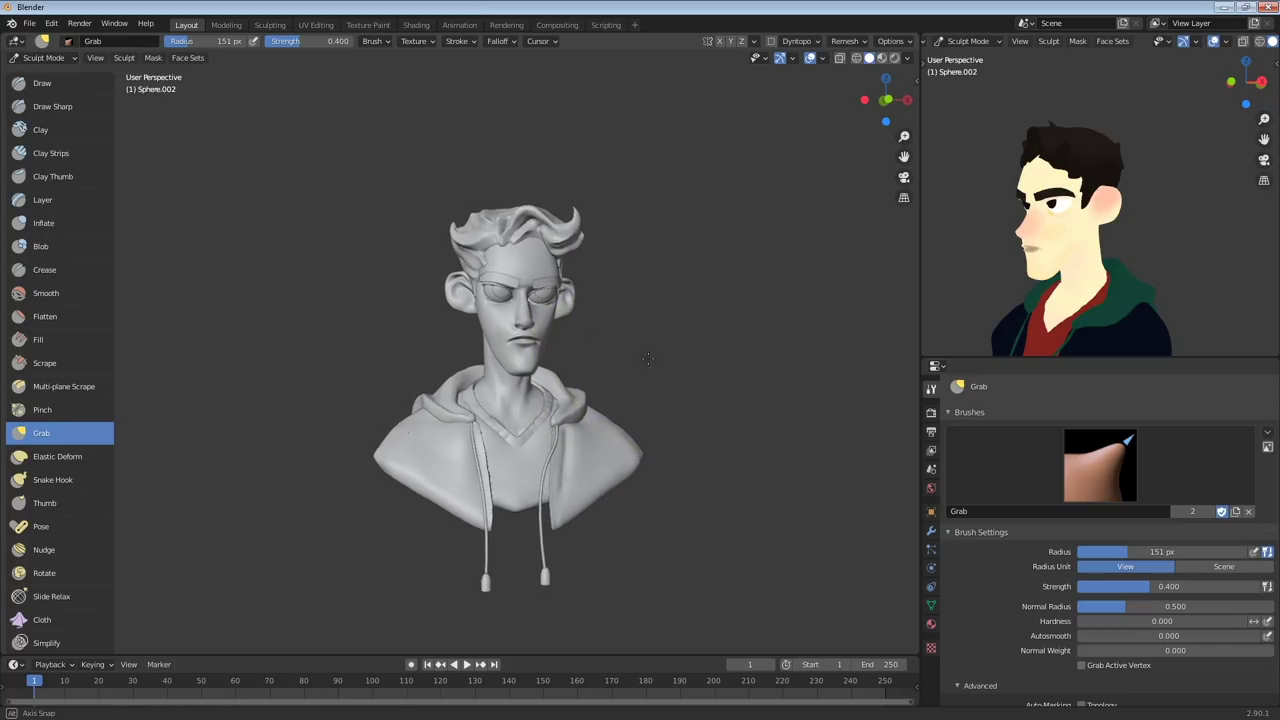
{"action": "middle_click_drag", "start_coordinate": [648, 359], "coordinate": [650, 359]}
{"action": "mouse_move", "coordinate": [1022, 282]}
{"action": "middle_mouse_down"}
{"action": "mouse_move", "coordinate": [1091, 277]}
{"action": "mouse_move", "coordinate": [1100, 231]}
{"action": "mouse_move", "coordinate": [1139, 259]}
{"action": "middle_mouse_up"}
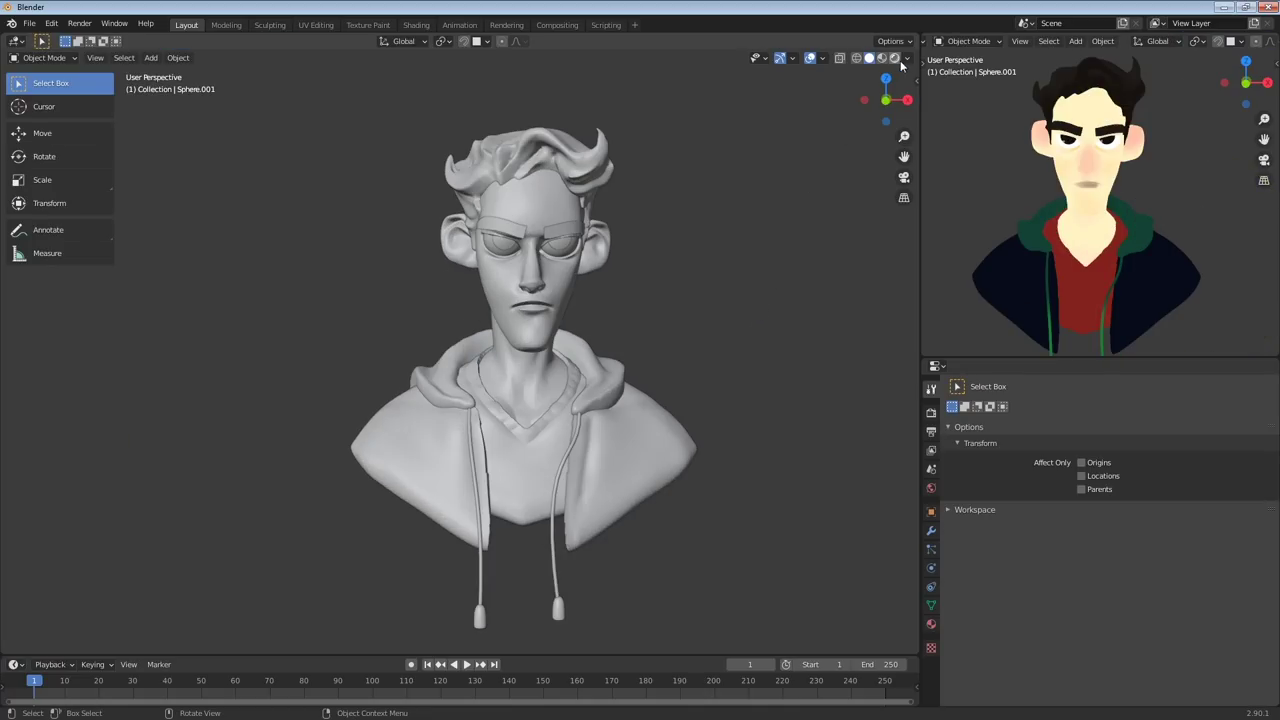
{"action": "left_click", "coordinate": [896, 59]}
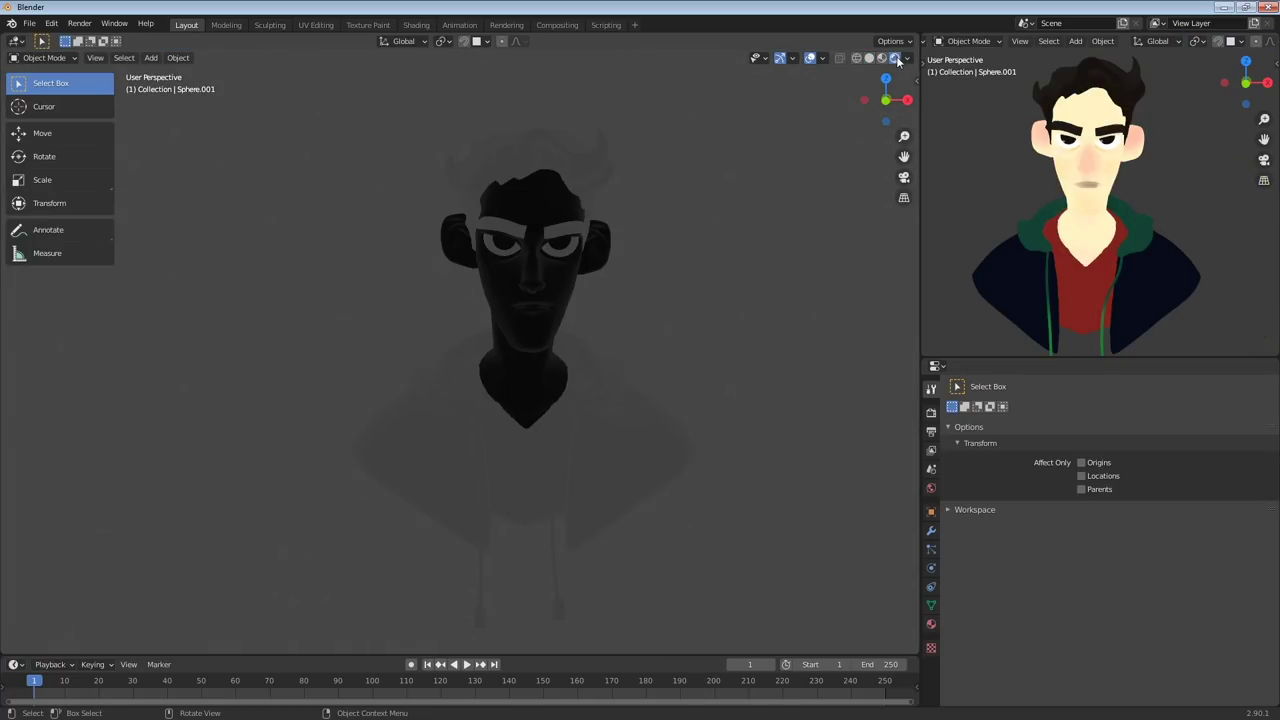
Split the large viewport horizontally and turn its lower part into a Shader Editor
{"action": "left_click_drag", "start_coordinate": [6, 640], "coordinate": [12, 411]}
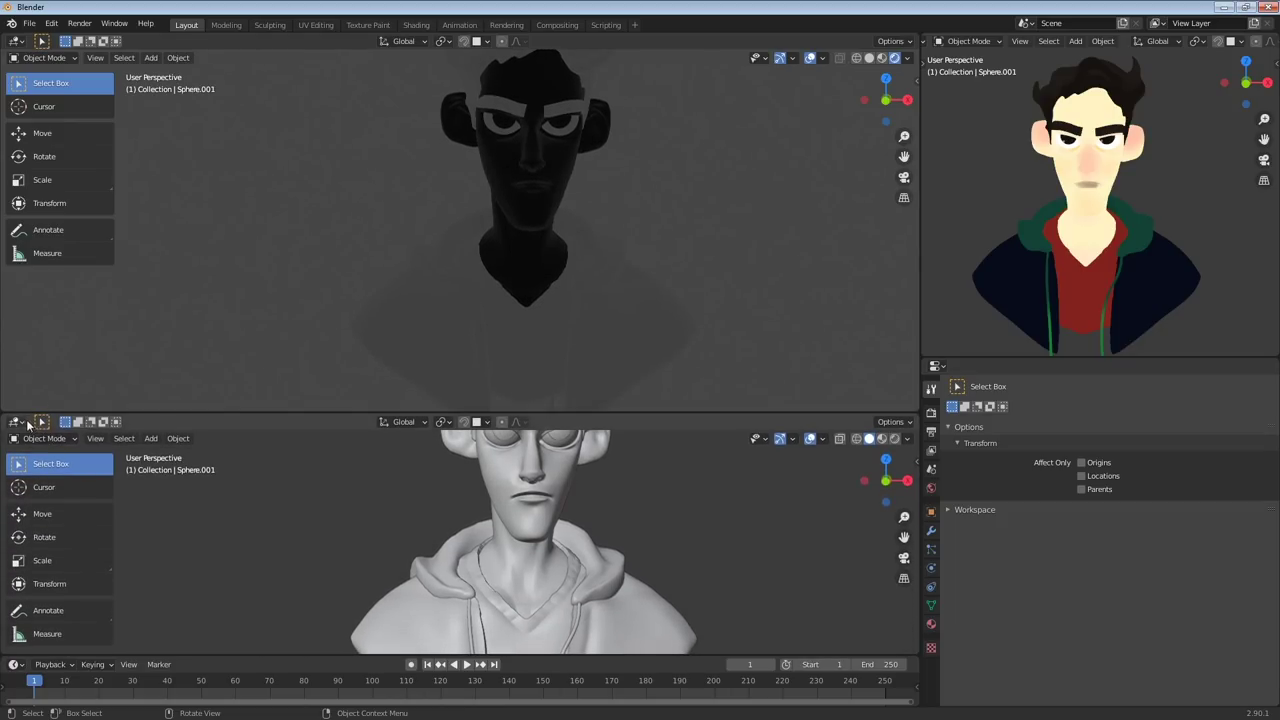
{"action": "left_click", "coordinate": [17, 422]}
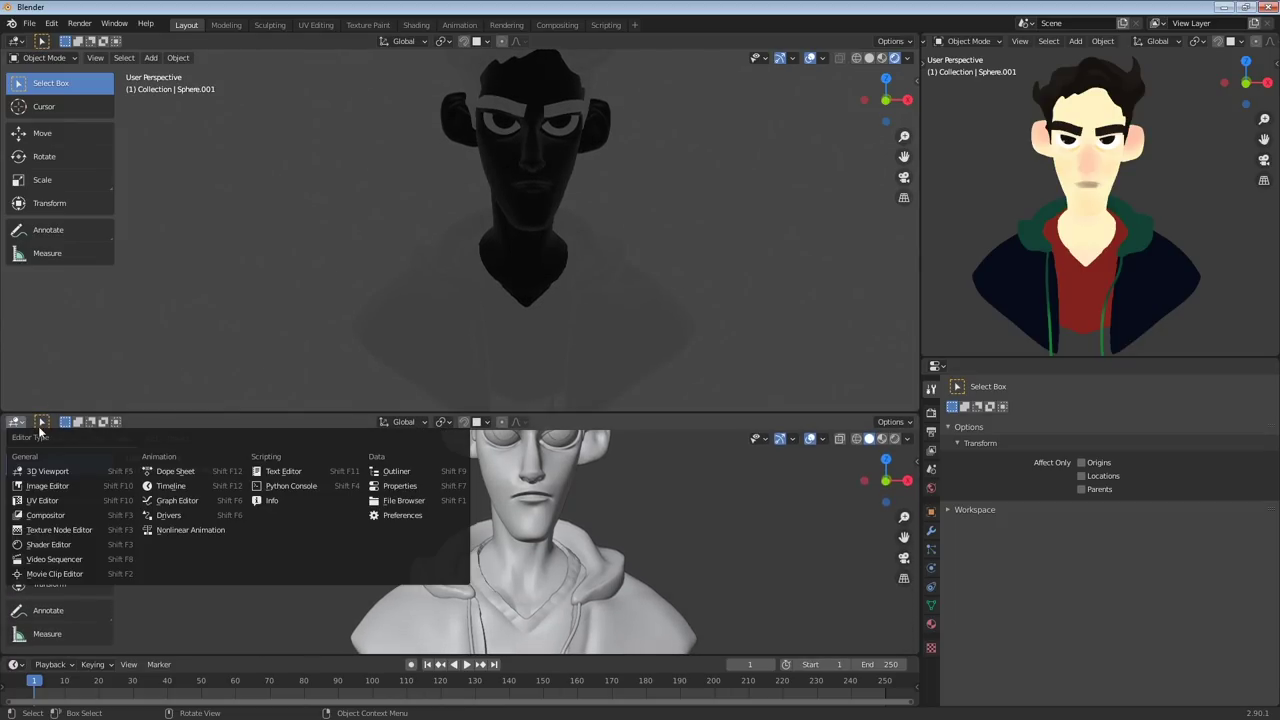
{"action": "left_click", "coordinate": [84, 546]}
{"action": "left_click_drag", "start_coordinate": [575, 412], "coordinate": [576, 400]}
{"action": "middle_click_drag", "start_coordinate": [648, 204], "coordinate": [670, 202]}
{"action": "middle_click_drag", "start_coordinate": [675, 202], "coordinate": [681, 239], "text": "ctrl"}
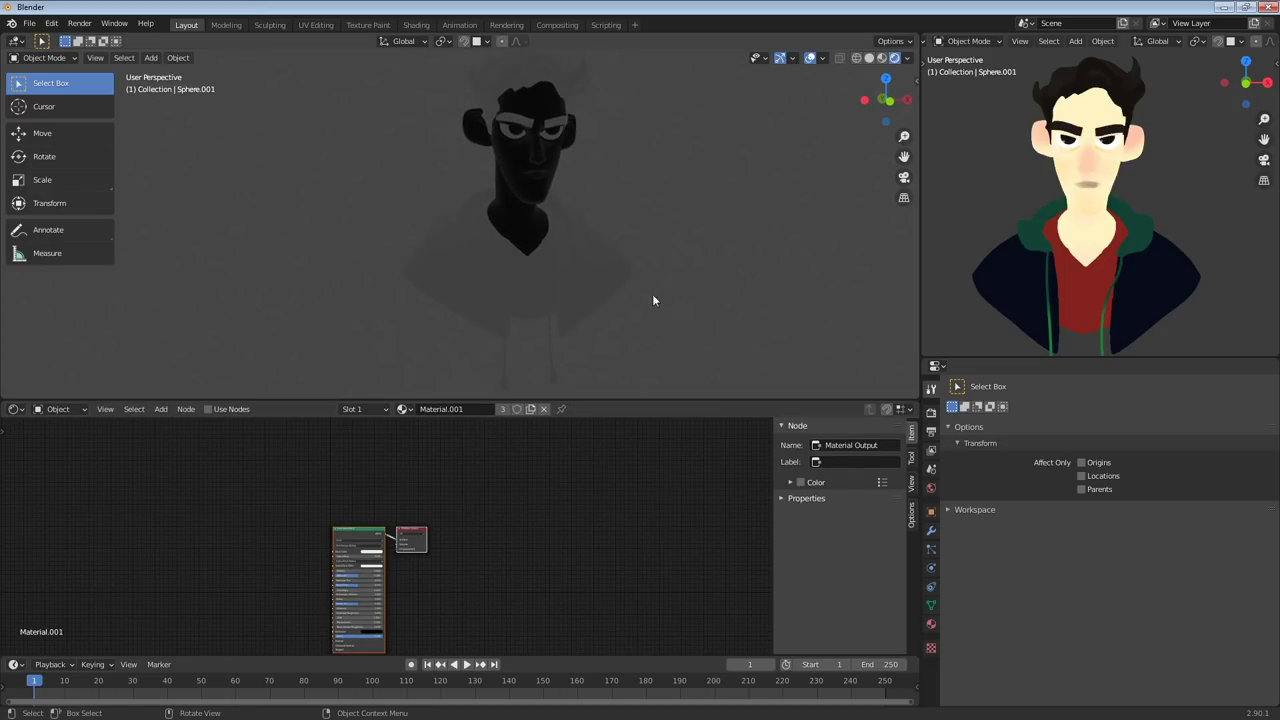
Add a Vertex Color node to the head's Skin material and link its Color output to the Base Color input
{"action": "middle_click_drag", "start_coordinate": [574, 516], "coordinate": [703, 440]}
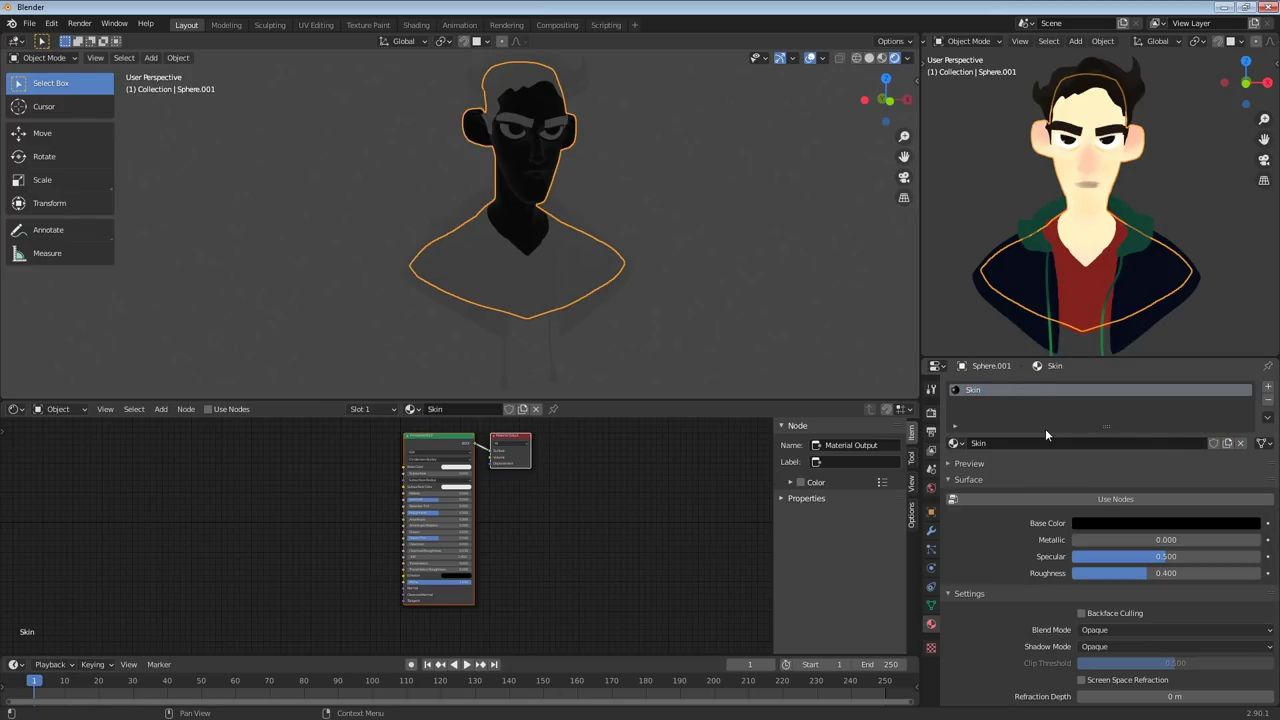
{"action": "middle_click_drag", "start_coordinate": [534, 501], "coordinate": [670, 440]}
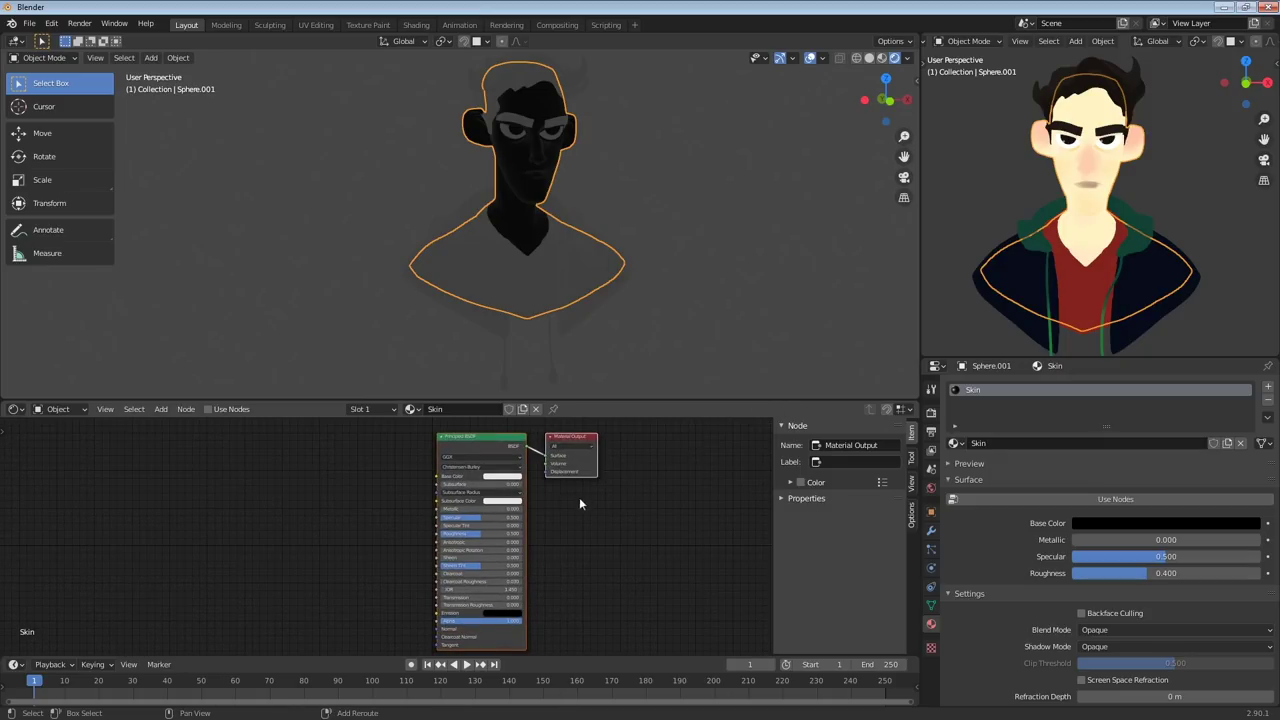
{"action": "middle_click_drag", "start_coordinate": [580, 497], "coordinate": [588, 516]}
{"action": "middle_click_drag", "start_coordinate": [588, 516], "coordinate": [654, 442], "text": "ctrl"}
{"action": "middle_click_drag", "start_coordinate": [601, 482], "coordinate": [629, 484]}
{"action": "middle_click_drag", "start_coordinate": [629, 484], "coordinate": [397, 492], "text": "ctrl"}
{"action": "key", "text": "shift+a"}
{"action": "mouse_move", "coordinate": [392, 514]}
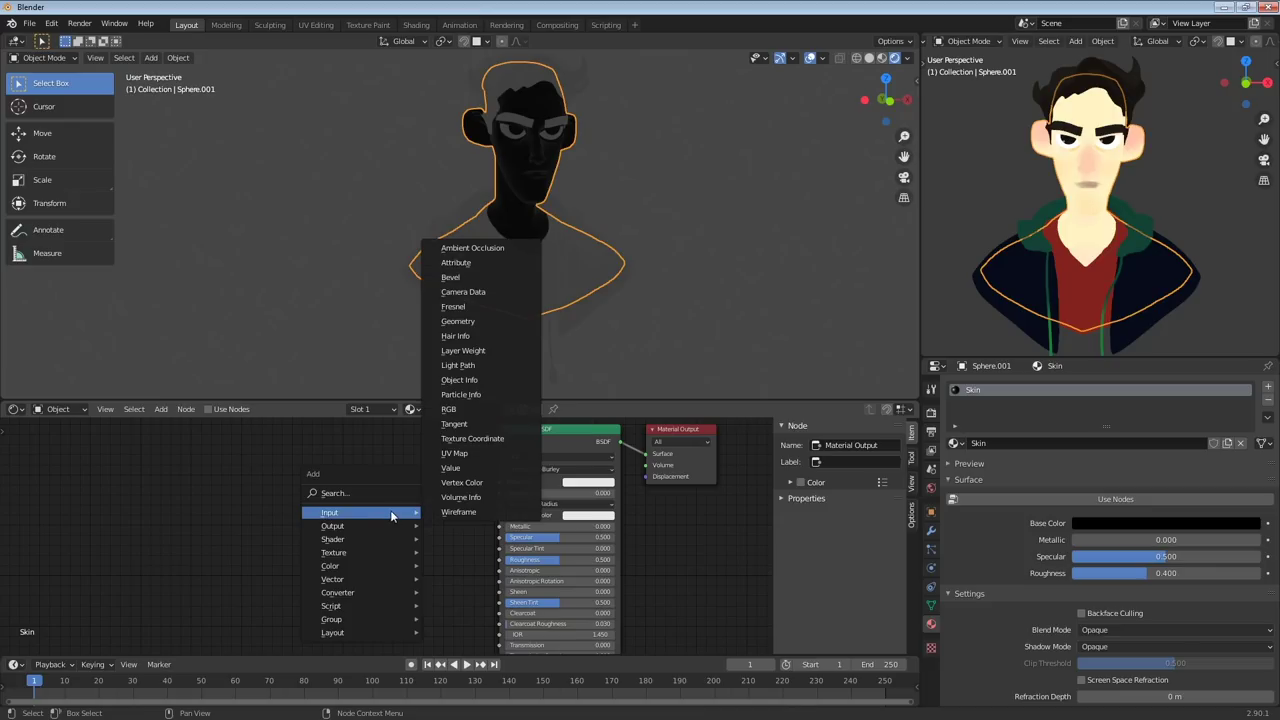
{"action": "left_click", "coordinate": [476, 484]}
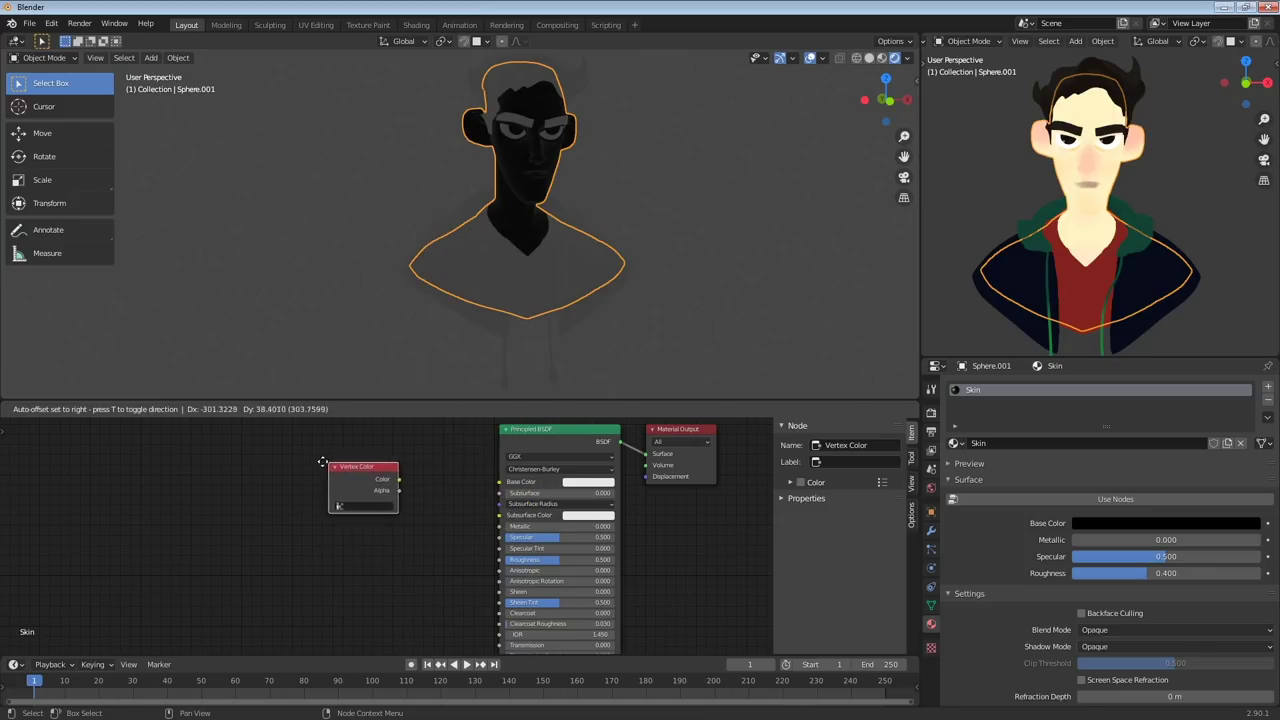
{"action": "left_click", "coordinate": [379, 520]}
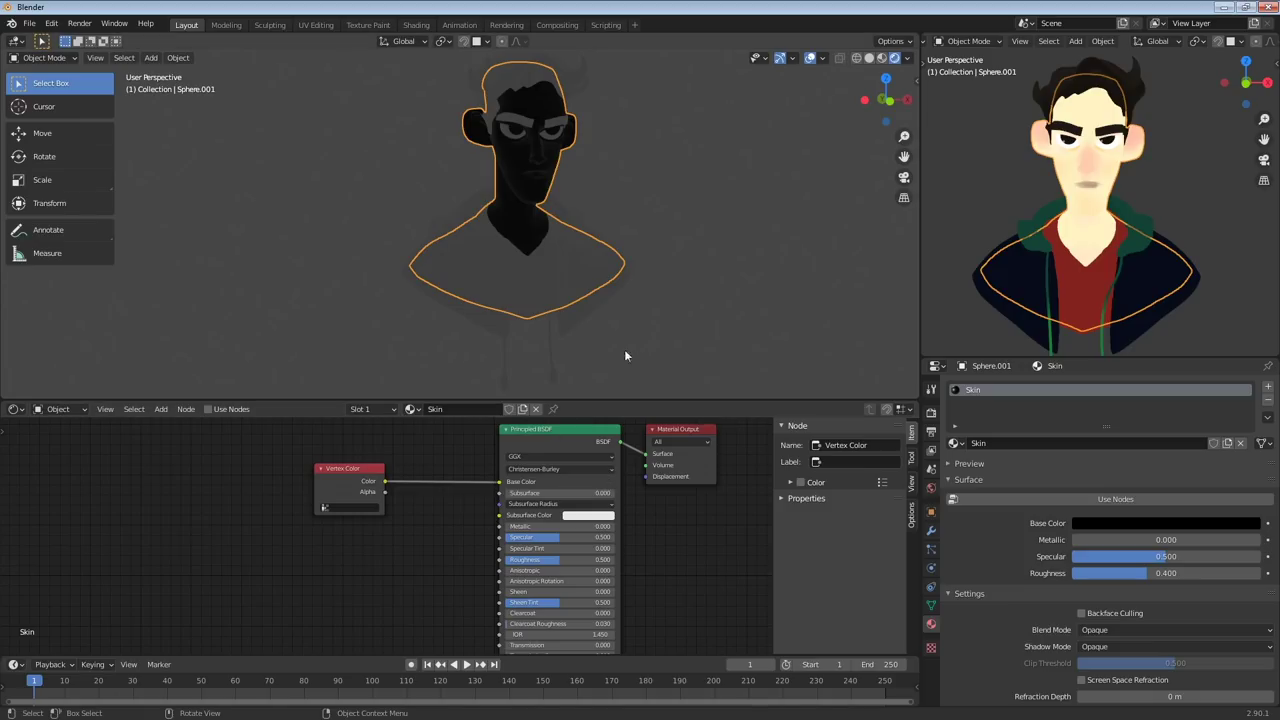
Add a point light, move it up beside the head and scale it by about 1.21
{"action": "scroll", "coordinate": [698, 270], "scroll_direction": "up", "scroll_amount": 5}
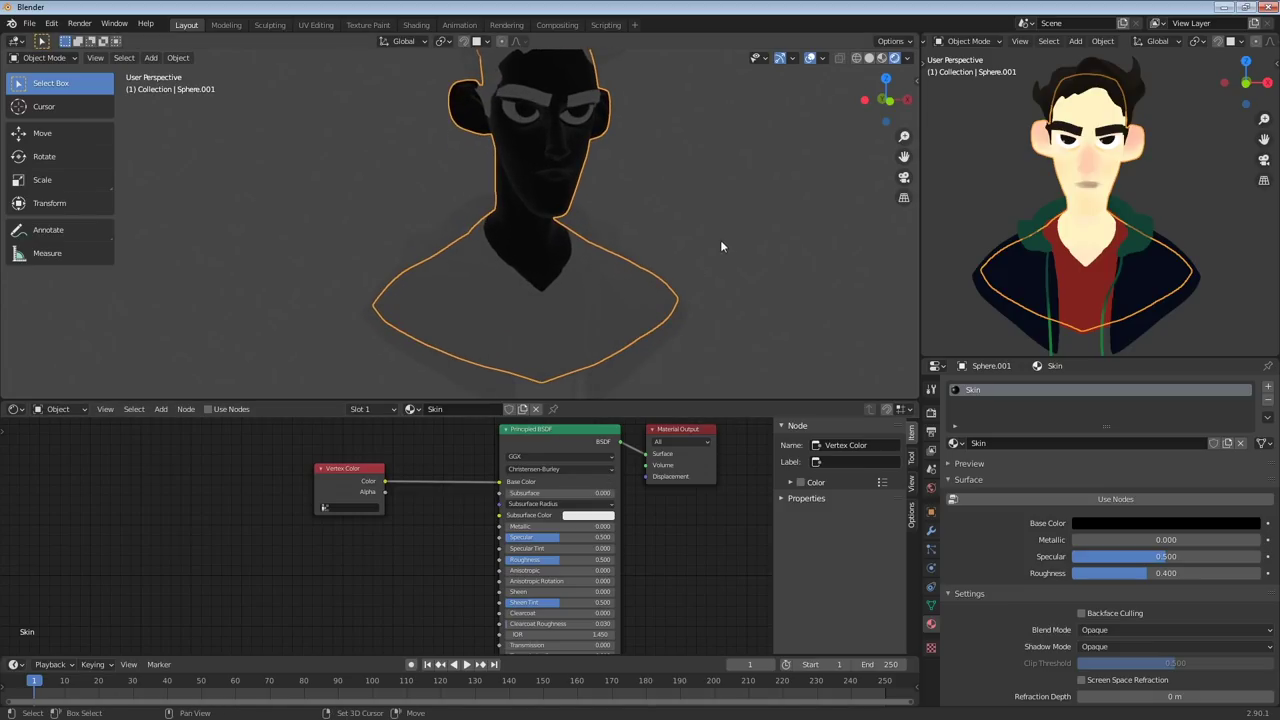
{"action": "scroll", "coordinate": [700, 280], "scroll_direction": "up", "scroll_amount": 2}
{"action": "left_click", "coordinate": [651, 276]}
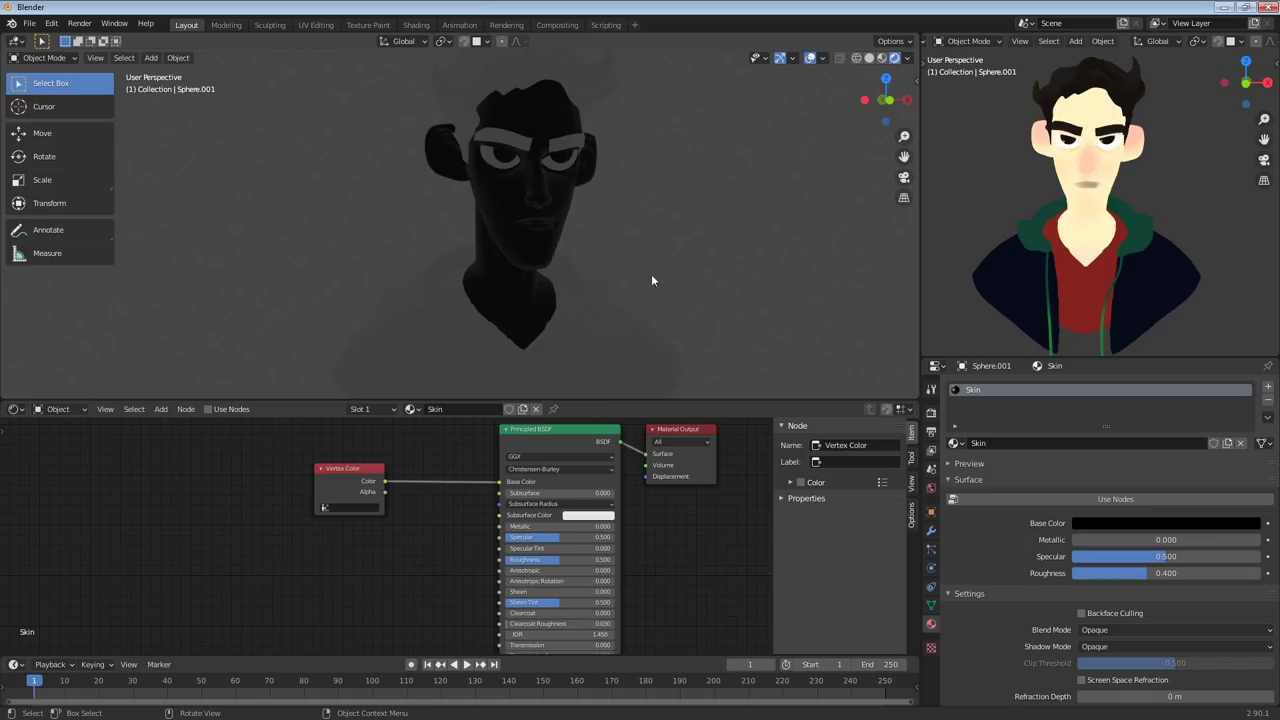
{"action": "scroll", "coordinate": [680, 260], "scroll_direction": "down", "scroll_amount": 3}
{"action": "key", "text": "shift+a"}
{"action": "mouse_move", "coordinate": [667, 418]}
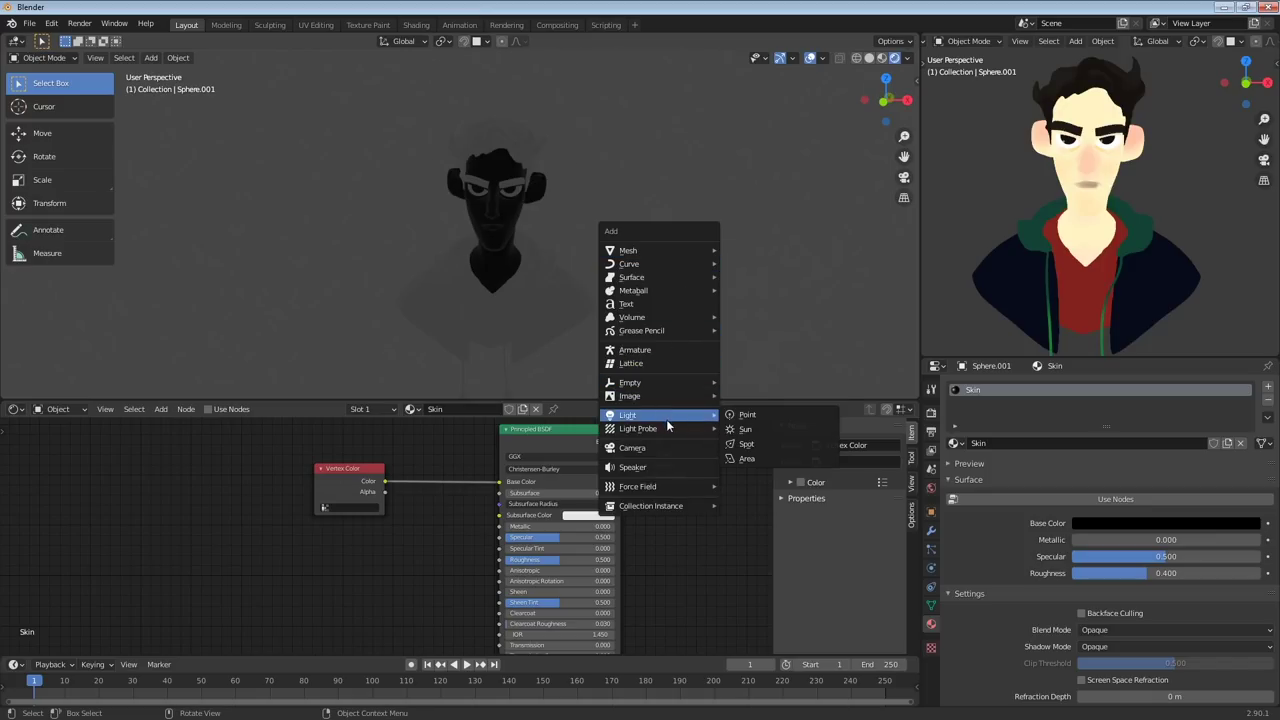
{"action": "left_click", "coordinate": [756, 418]}
{"action": "key", "text": "g"}
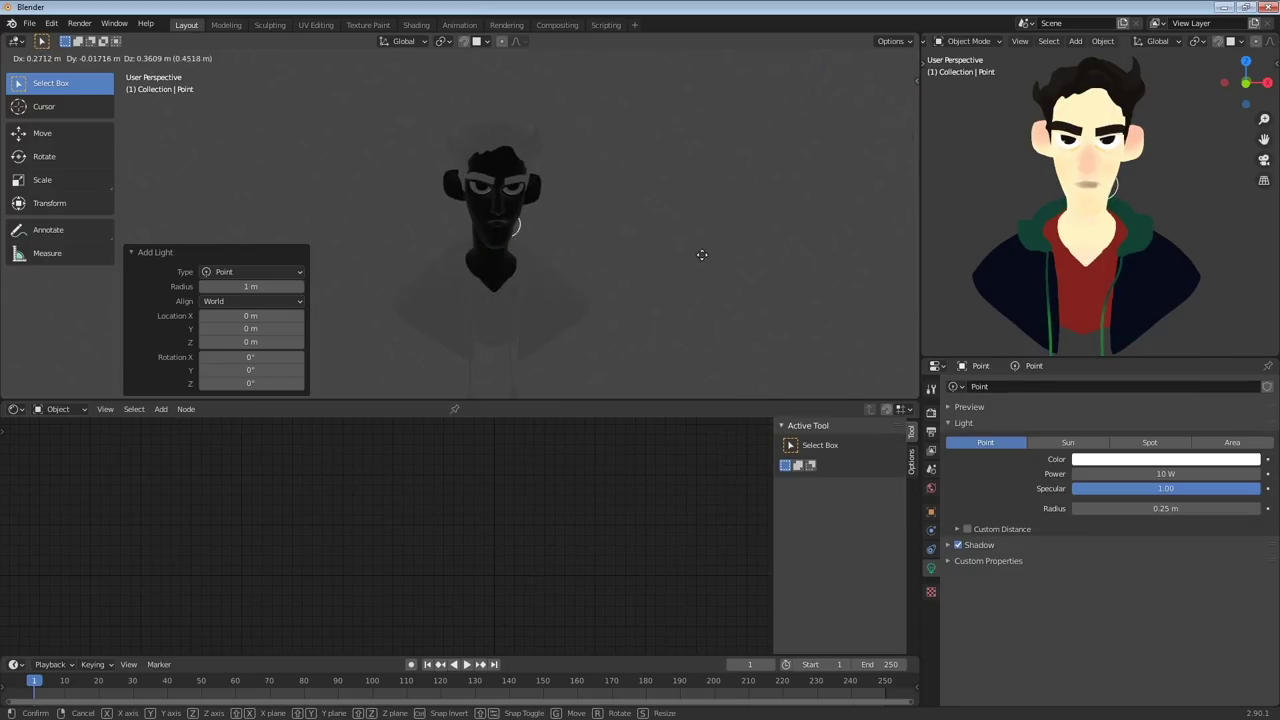
{"action": "left_click", "coordinate": [806, 182]}
{"action": "key", "text": "s"}
{"action": "left_click", "coordinate": [795, 194]}
Reposition the point light in front of the face and set its power to 500 W
{"action": "middle_click_drag", "start_coordinate": [795, 194], "coordinate": [691, 223]}
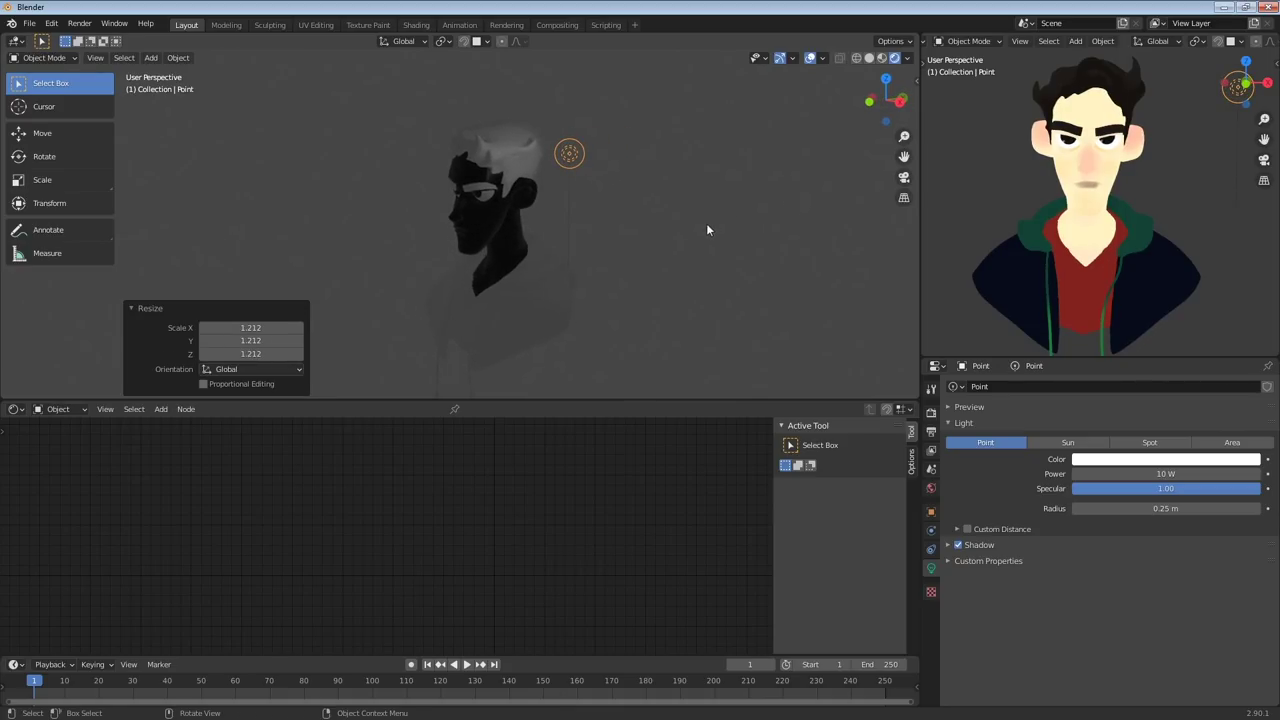
{"action": "key", "text": "g"}
{"action": "left_click", "coordinate": [602, 243]}
{"action": "middle_click_drag", "start_coordinate": [602, 243], "coordinate": [770, 228]}
{"action": "left_click", "coordinate": [1160, 473]}
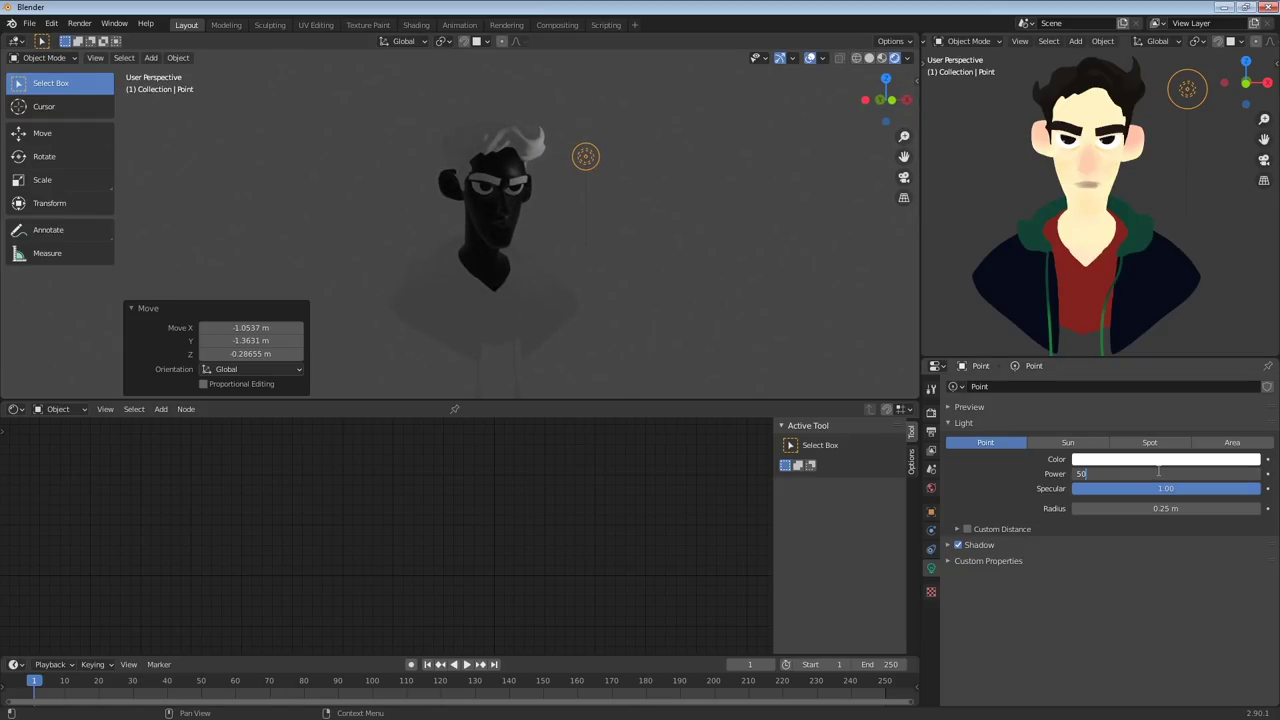
{"action": "type", "text": "500"}
{"action": "key", "text": "Return"}
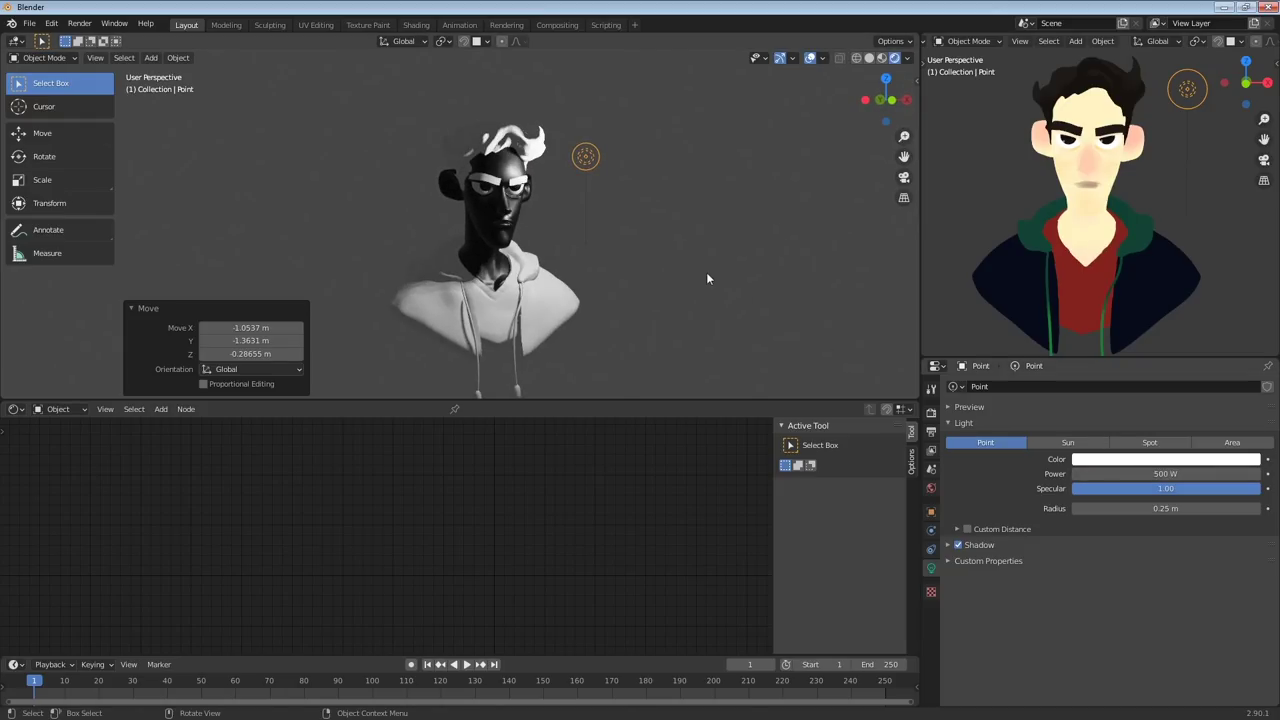
Enable node-based shading for the head's Skin material
{"action": "middle_click_drag", "start_coordinate": [706, 277], "coordinate": [646, 257]}
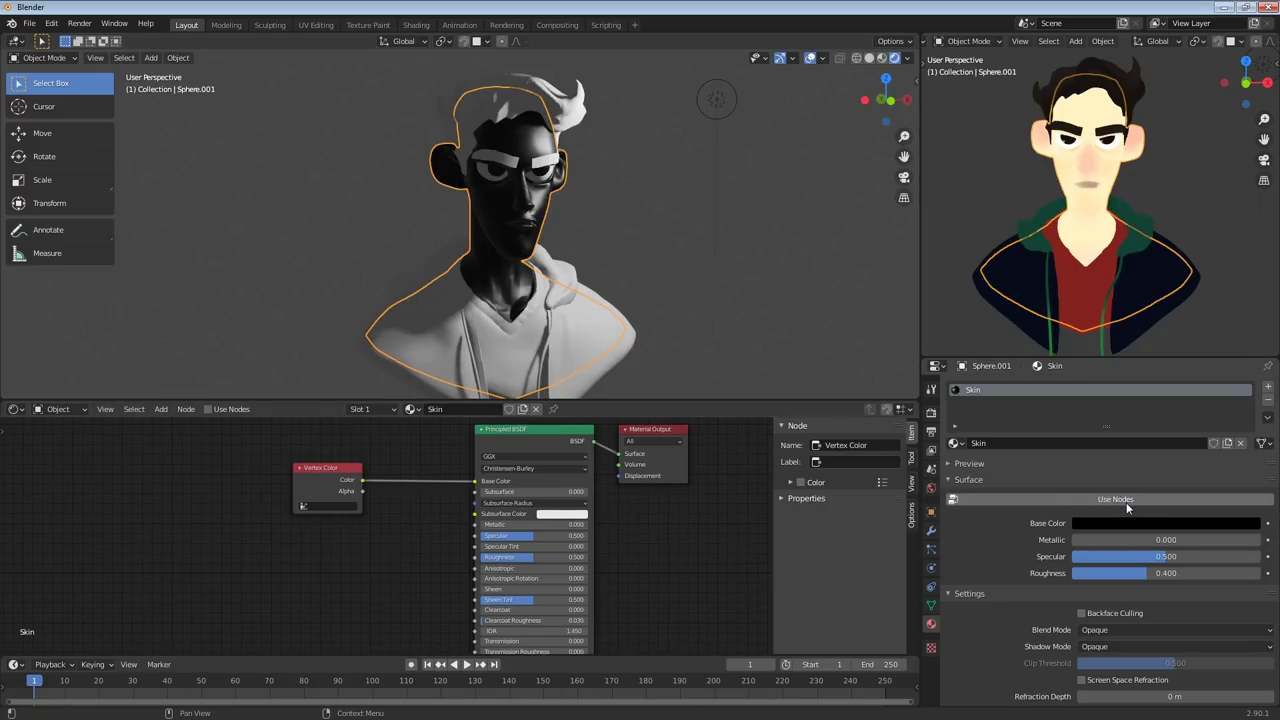
{"action": "left_click", "coordinate": [1126, 502]}
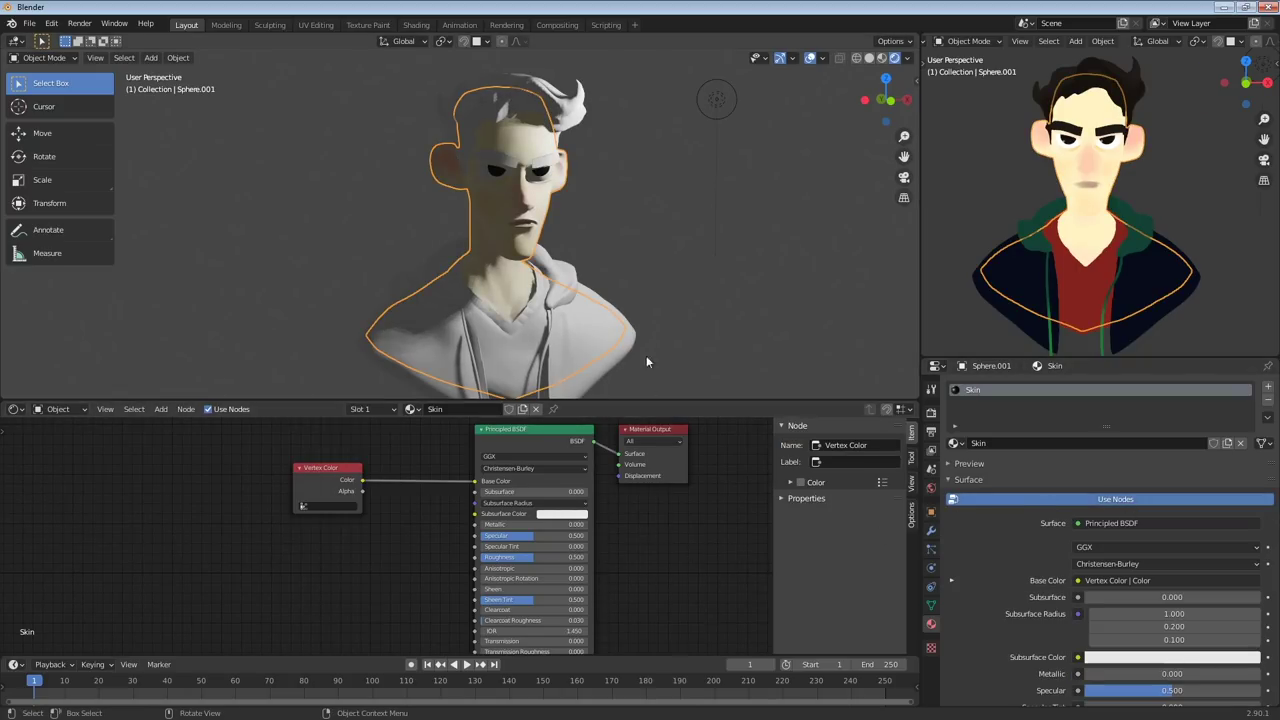
{"action": "middle_click_drag", "start_coordinate": [646, 362], "coordinate": [568, 245]}
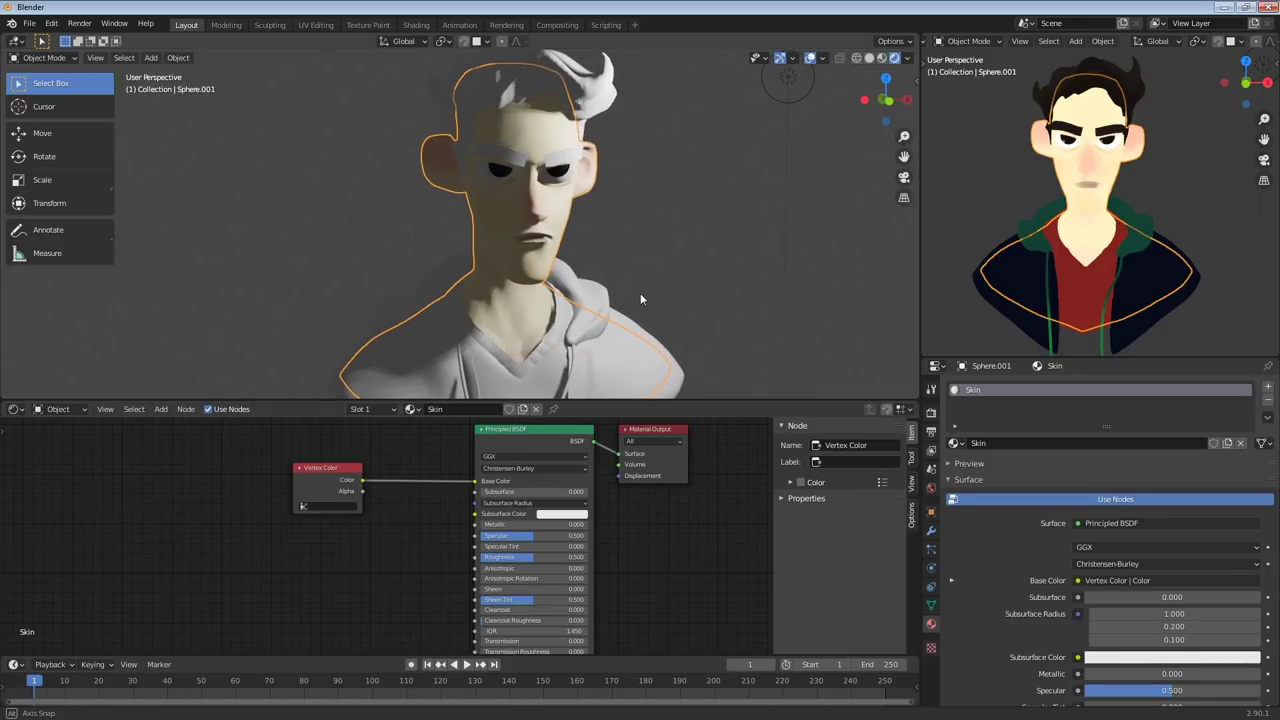
Link the vertex color to the Skin material's Subsurface Color as well and set Subsurface to 0.186
{"action": "middle_click_drag", "start_coordinate": [596, 526], "coordinate": [546, 491]}
{"action": "scroll", "coordinate": [680, 296], "scroll_direction": "down", "scroll_amount": 1}
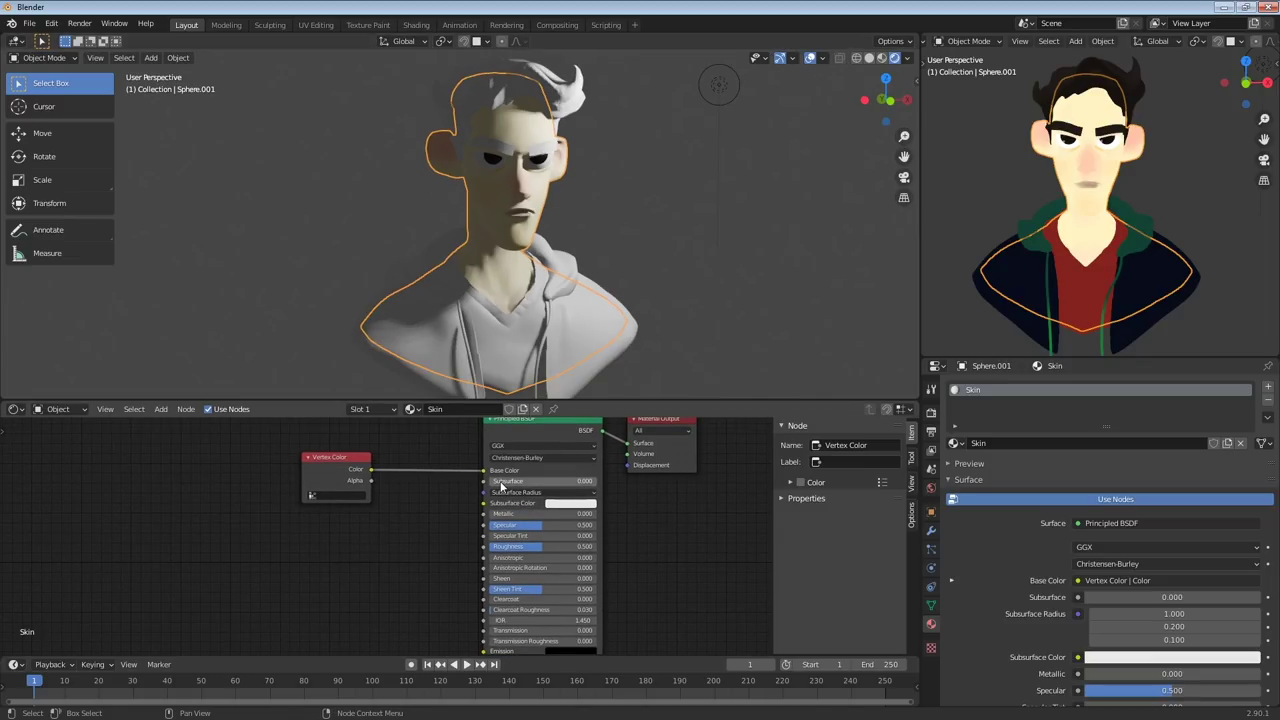
{"action": "left_click_drag", "start_coordinate": [503, 486], "coordinate": [615, 479]}
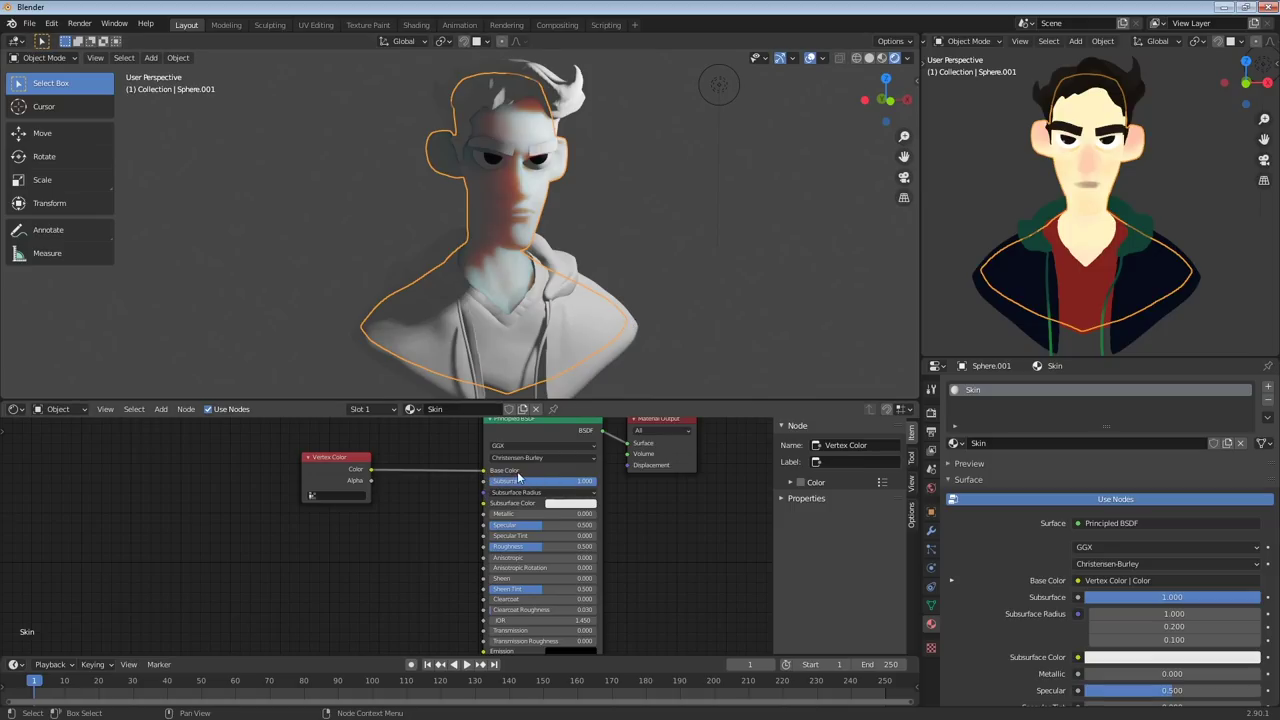
{"action": "left_click_drag", "start_coordinate": [372, 470], "coordinate": [485, 503]}
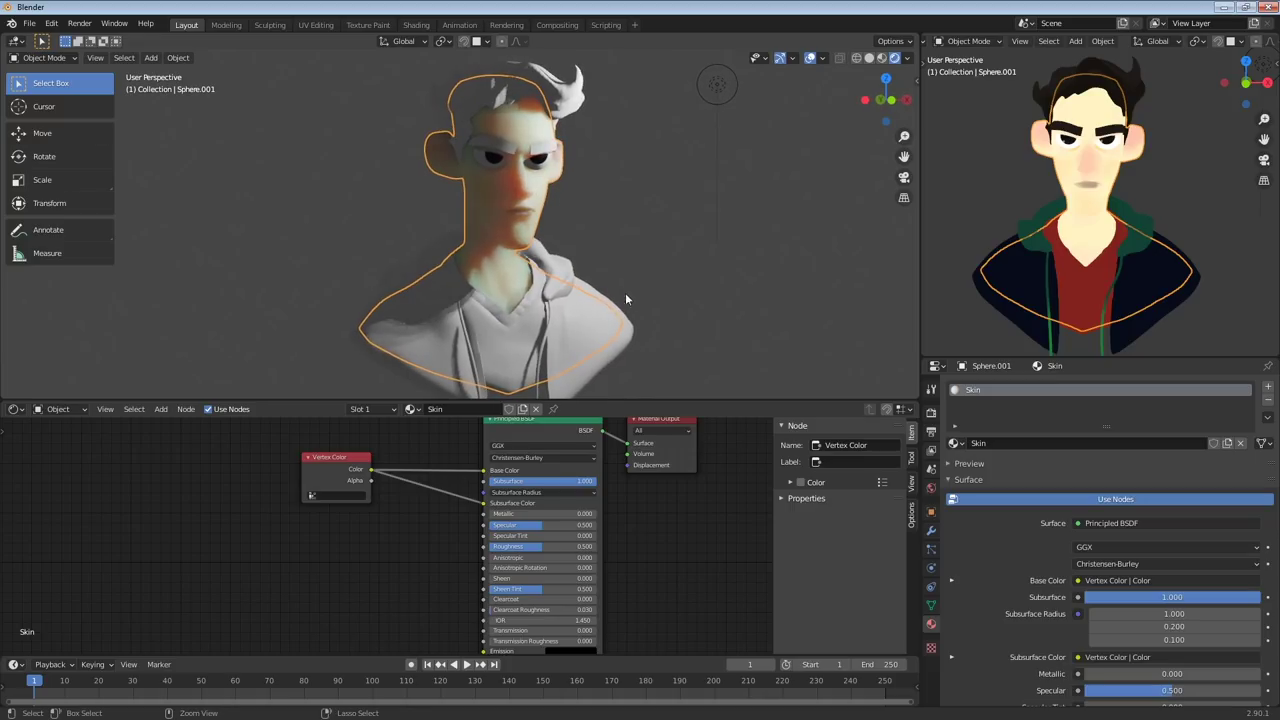
{"action": "scroll", "coordinate": [680, 255], "scroll_direction": "up", "scroll_amount": 3}
{"action": "middle_click_drag", "start_coordinate": [734, 224], "coordinate": [686, 262]}
{"action": "left_click_drag", "start_coordinate": [560, 481], "coordinate": [479, 494]}
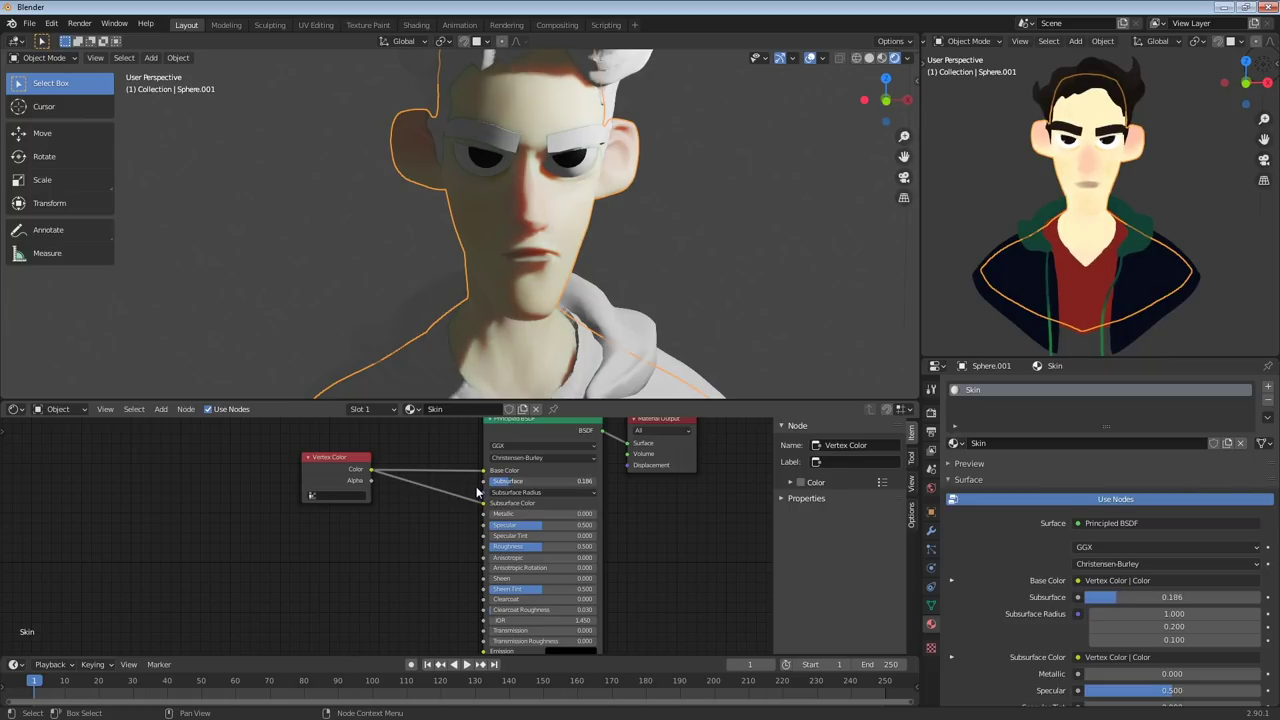
Move the point light about 1.34 m in X and 1.1 m up, and place a duplicate behind the head on the opposite side
{"action": "key", "text": "g"}
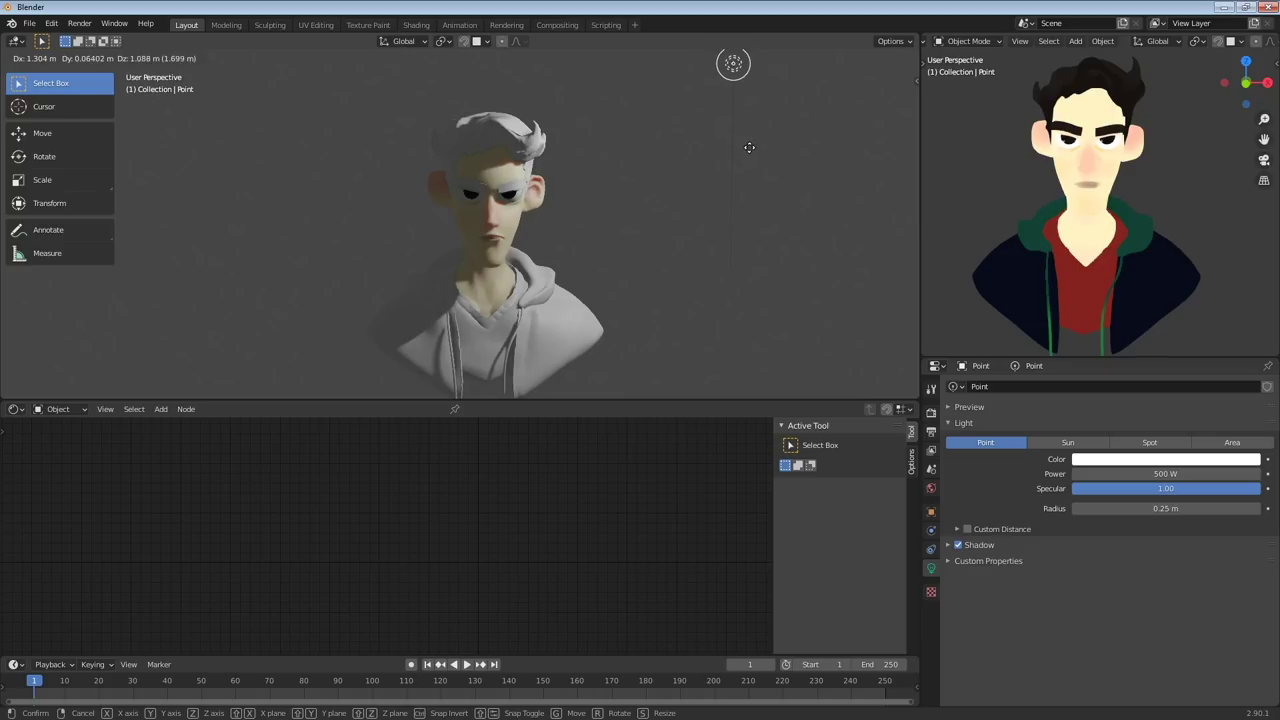
{"action": "left_click", "coordinate": [751, 143]}
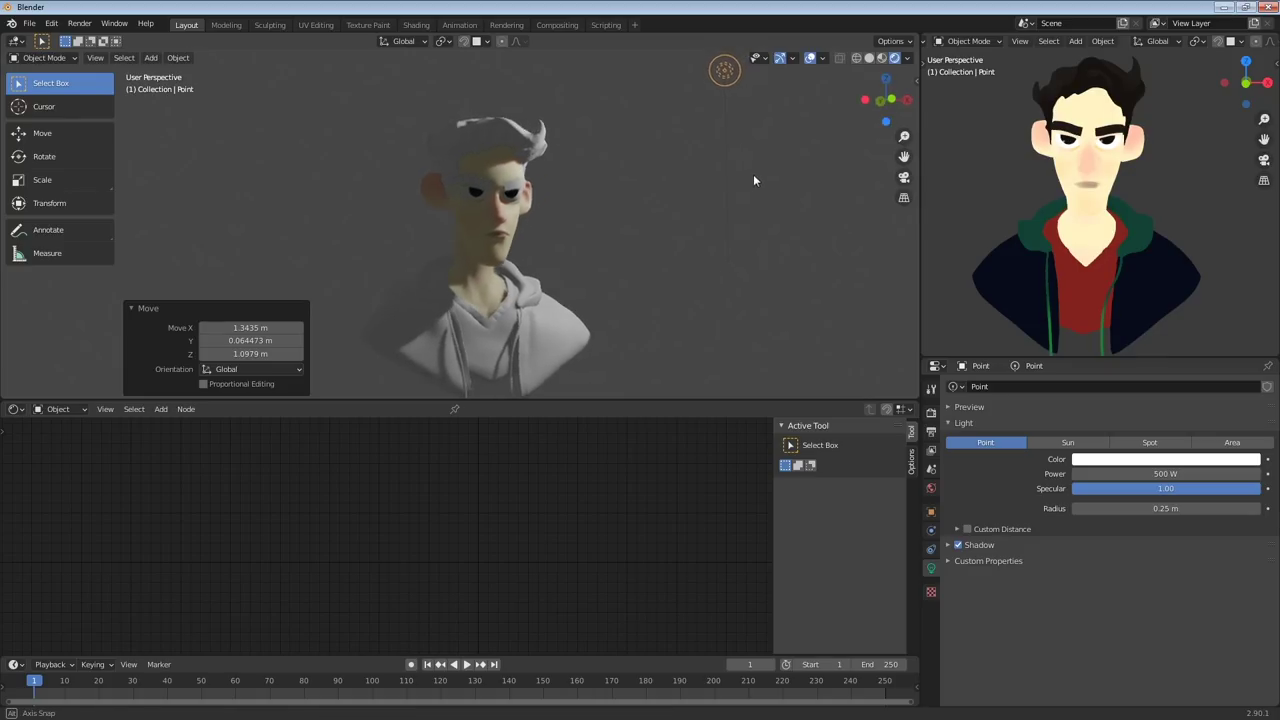
{"action": "key", "text": "shift+d"}
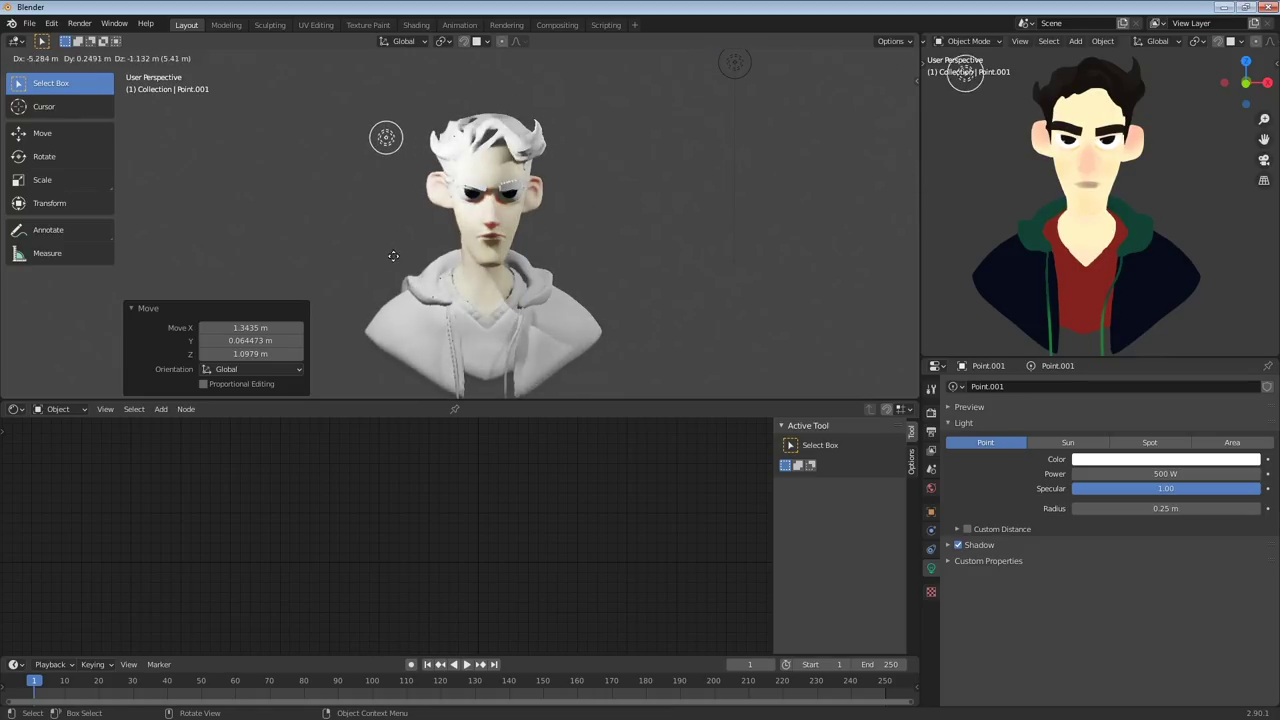
{"action": "left_click", "coordinate": [318, 240]}
{"action": "middle_click_drag", "start_coordinate": [337, 238], "coordinate": [549, 277]}
{"action": "key", "text": "g"}
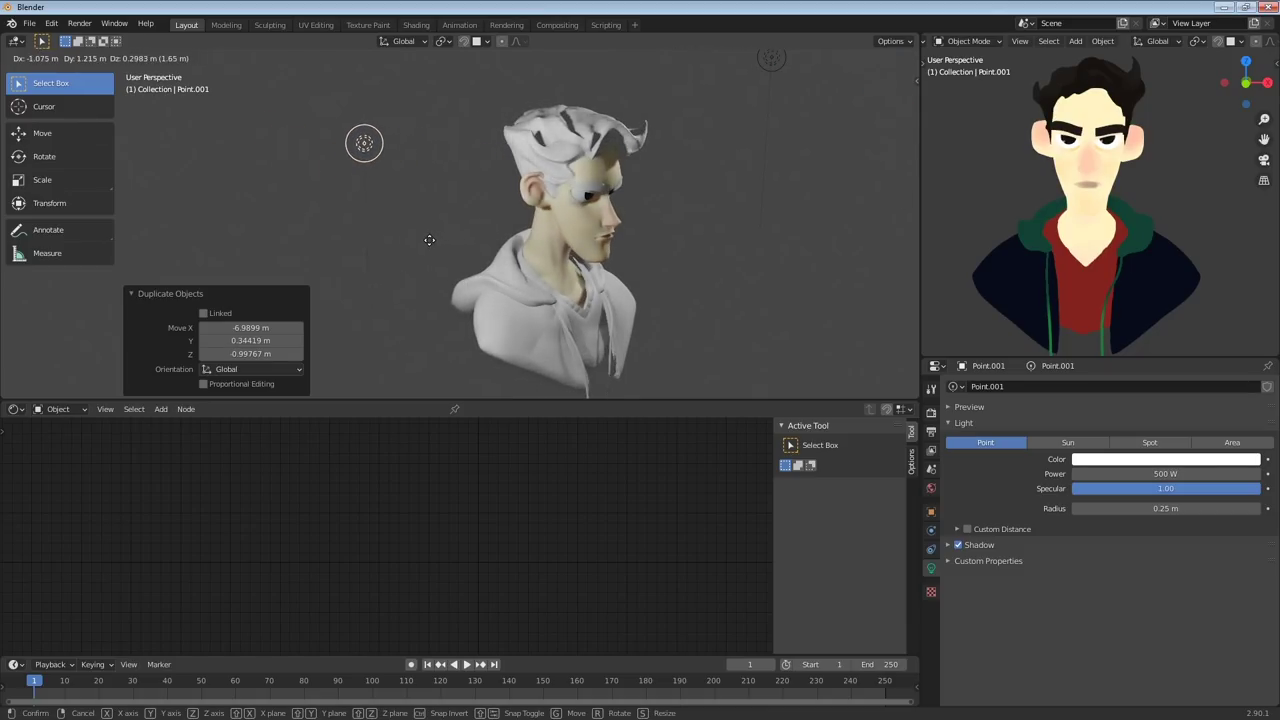
{"action": "left_click", "coordinate": [456, 260]}
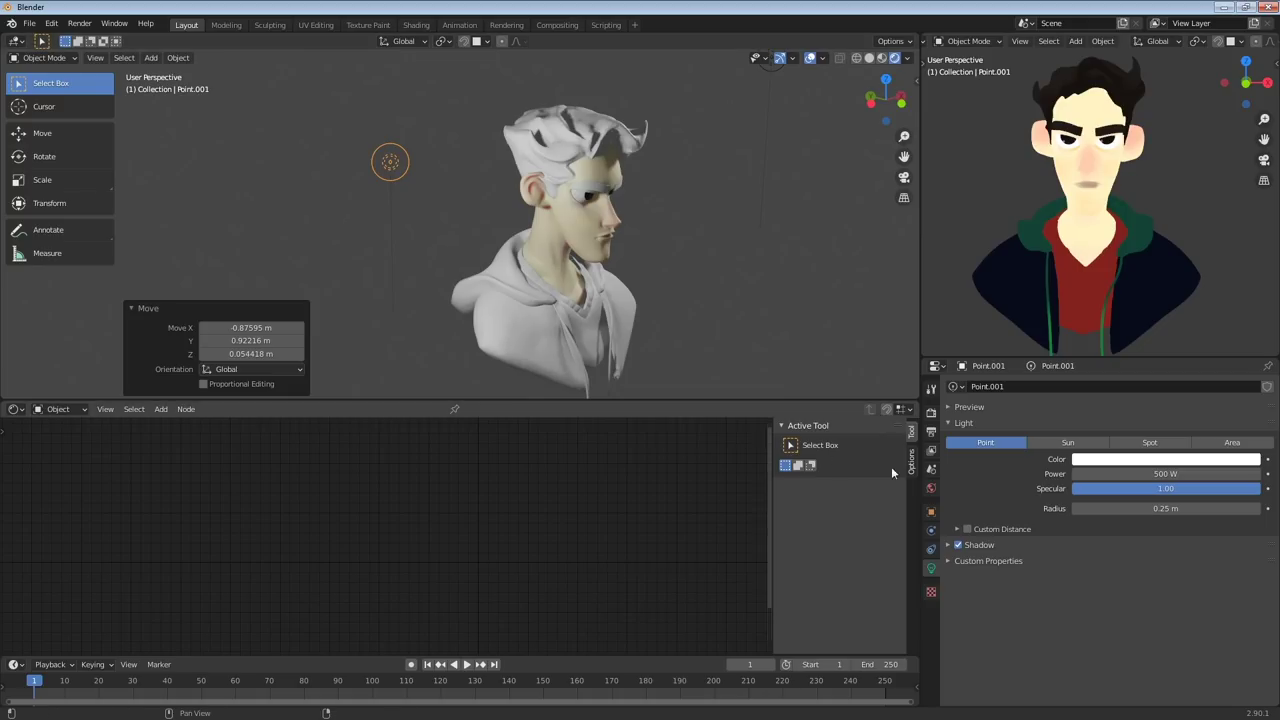
Set the power of the duplicated point light to 100 W
{"action": "left_click_drag", "start_coordinate": [1160, 475], "coordinate": [1154, 473]}
{"action": "left_click", "coordinate": [1154, 473]}
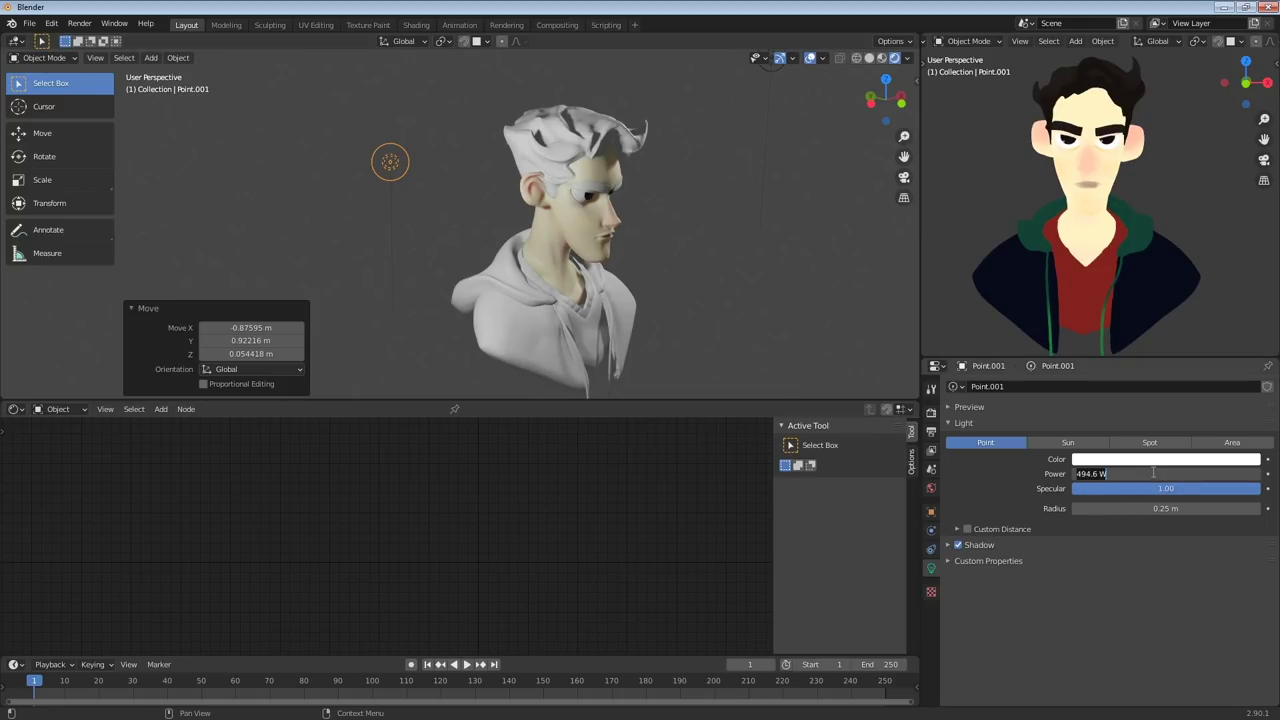
{"action": "type", "text": "10"}
{"action": "key", "text": "Return"}
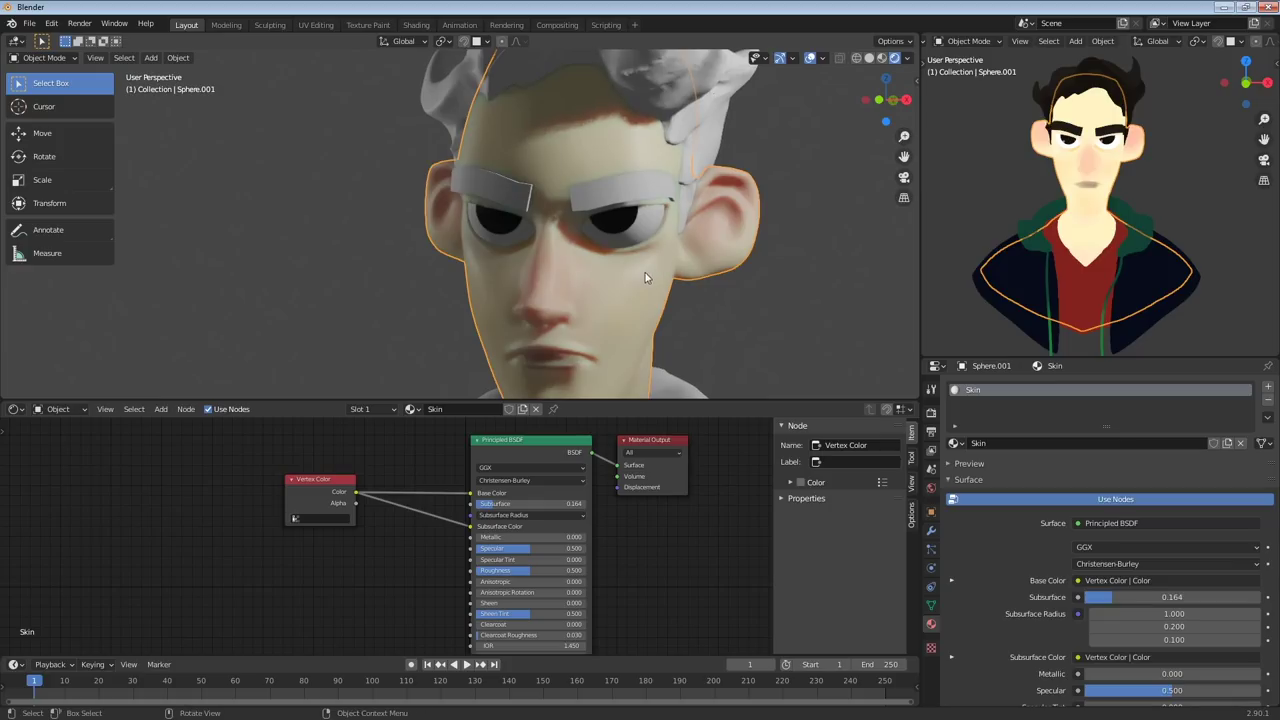
Set the three Subsurface Radius values of the head's Skin material to 1.4, 0 and 0
{"action": "middle_click_drag", "start_coordinate": [645, 278], "coordinate": [726, 209]}
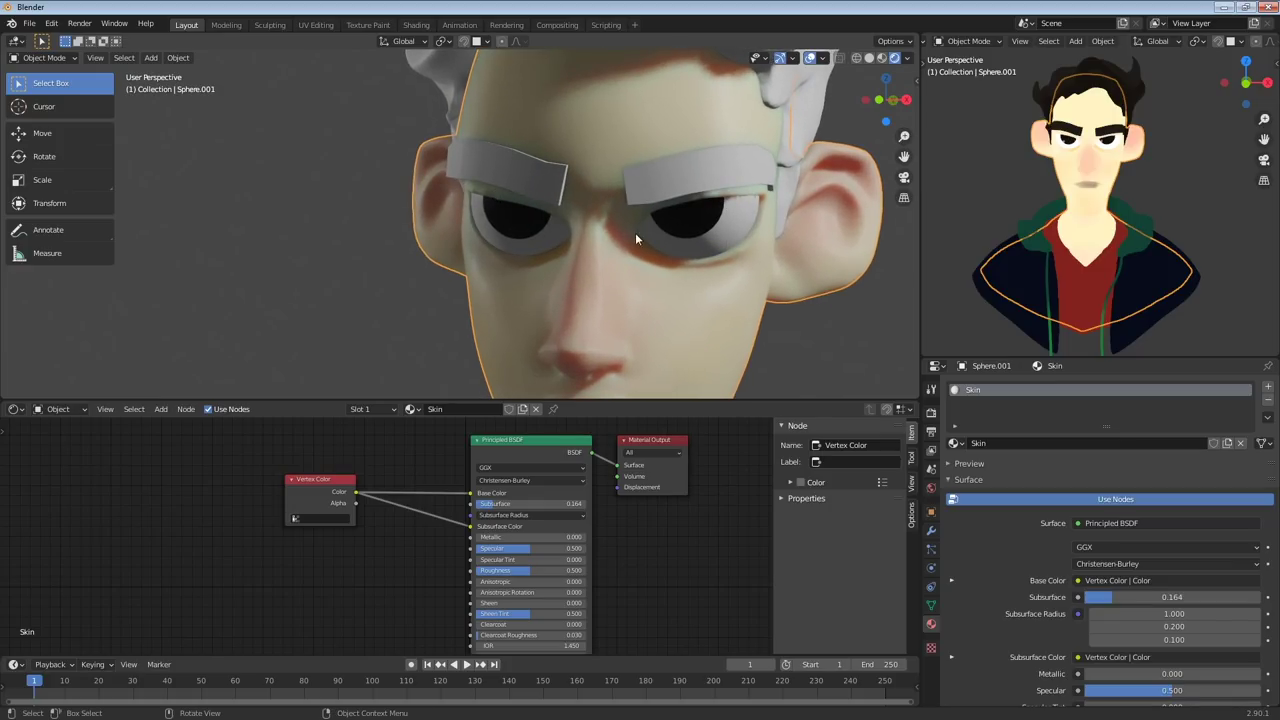
{"action": "scroll", "coordinate": [587, 468], "scroll_direction": "up", "scroll_amount": 1}
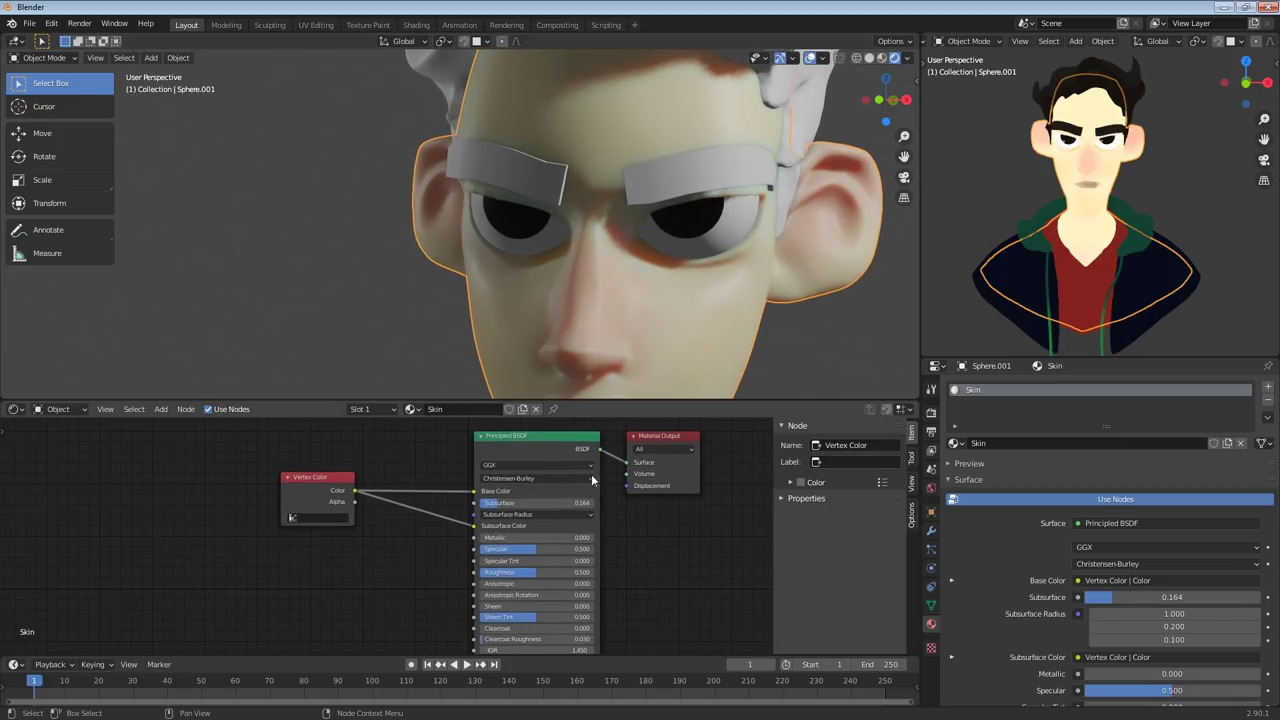
{"action": "left_click", "coordinate": [536, 513]}
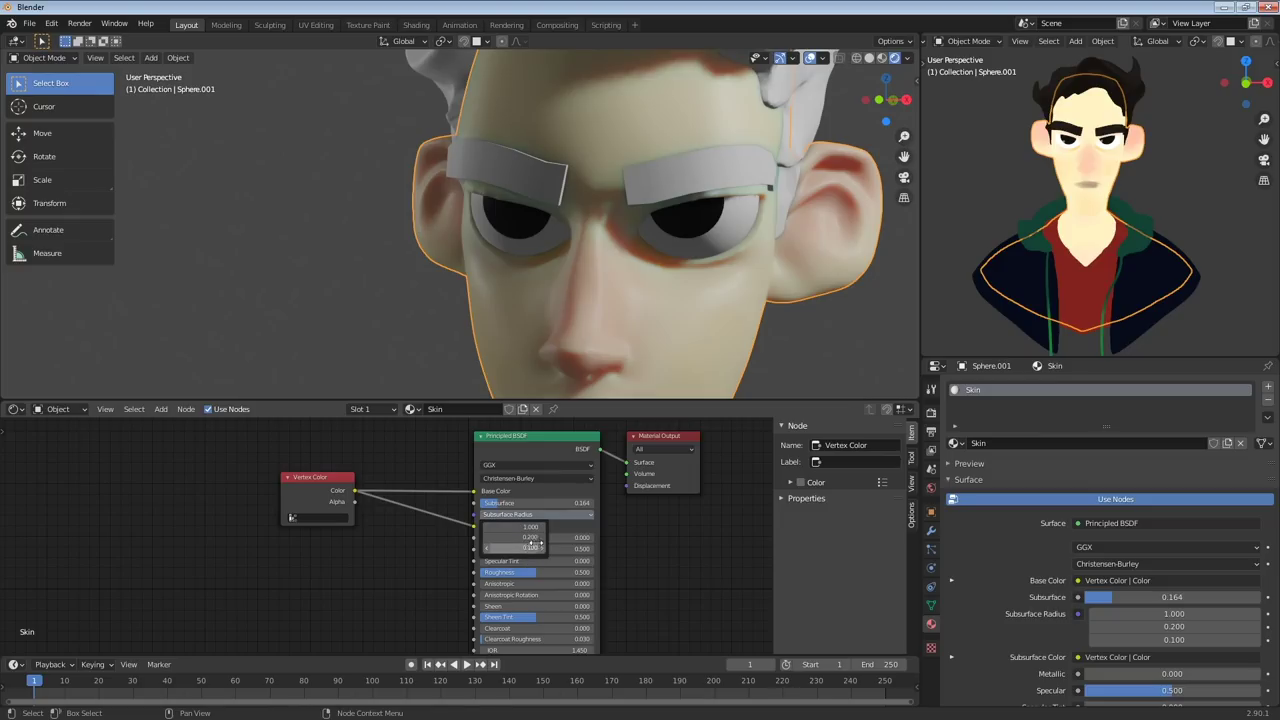
{"action": "left_click_drag", "start_coordinate": [530, 537], "coordinate": [522, 540]}
{"action": "left_click", "coordinate": [529, 537]}
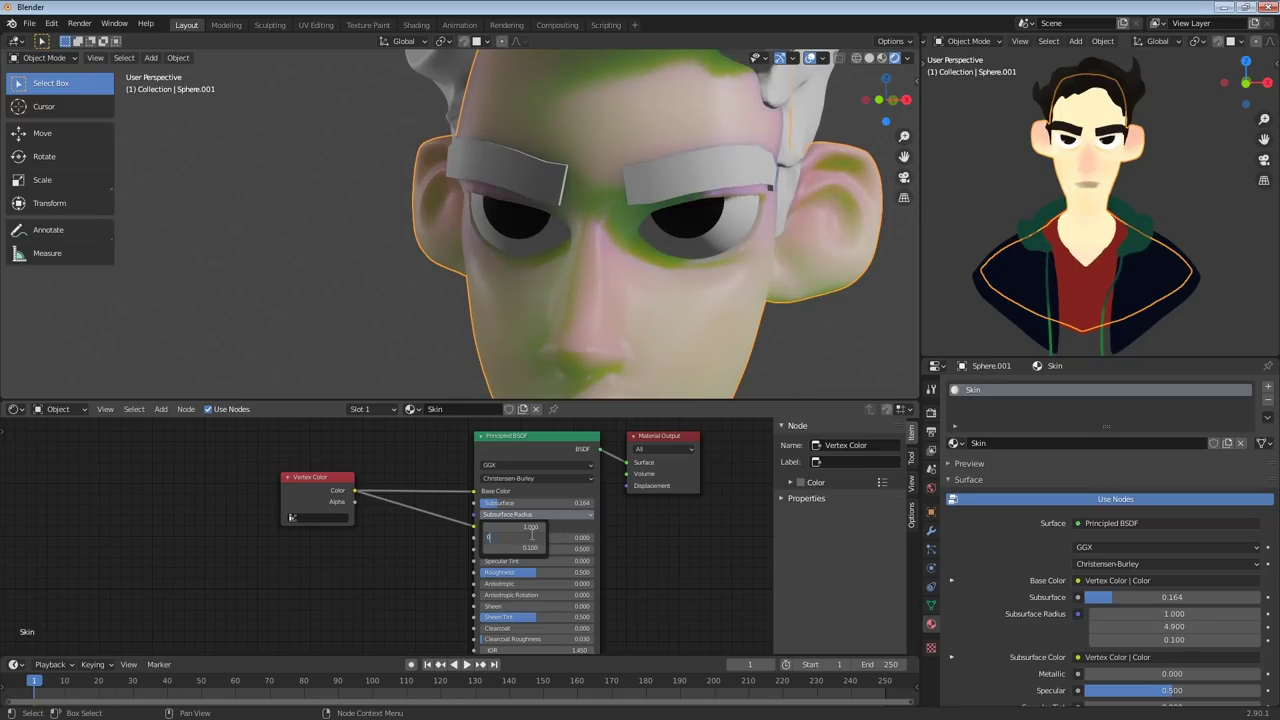
{"action": "type", "text": "0.0."}
{"action": "key", "text": "Return"}
{"action": "left_click_drag", "start_coordinate": [499, 530], "coordinate": [507, 530]}
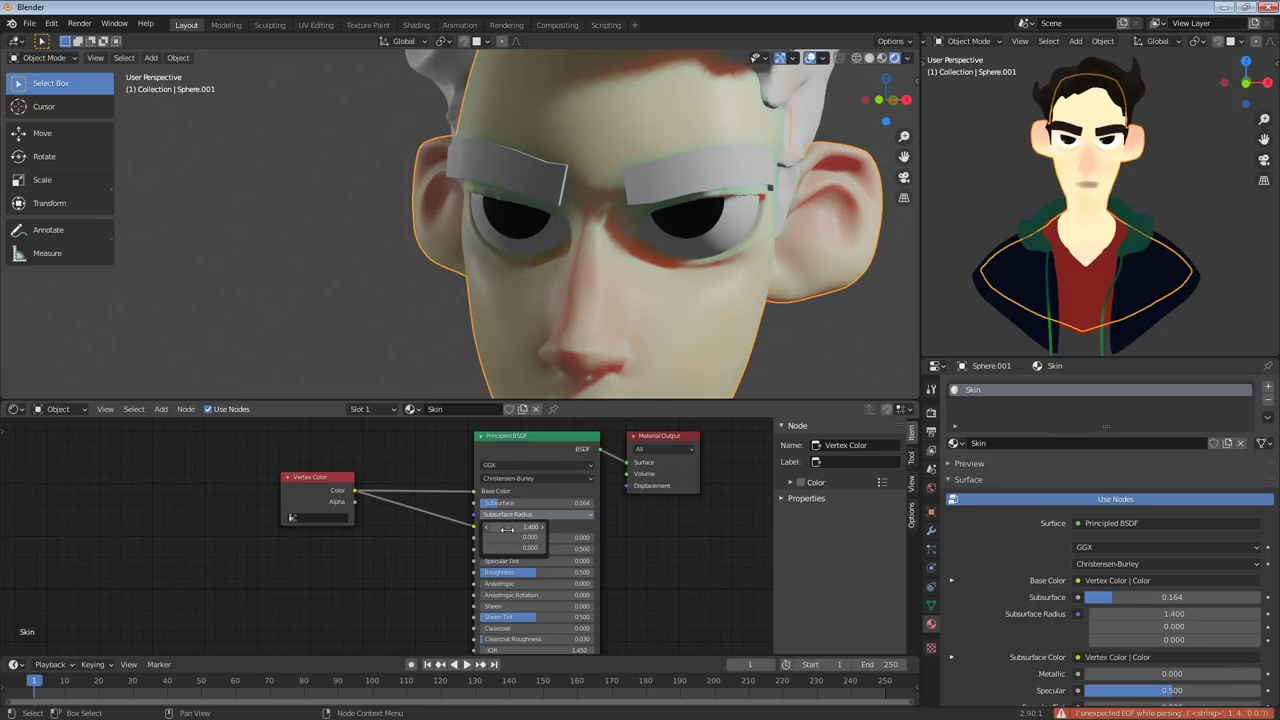
Tint the 500 W point light a pale warm orange
{"action": "middle_click_drag", "start_coordinate": [696, 262], "coordinate": [670, 270]}
{"action": "left_click", "coordinate": [769, 103]}
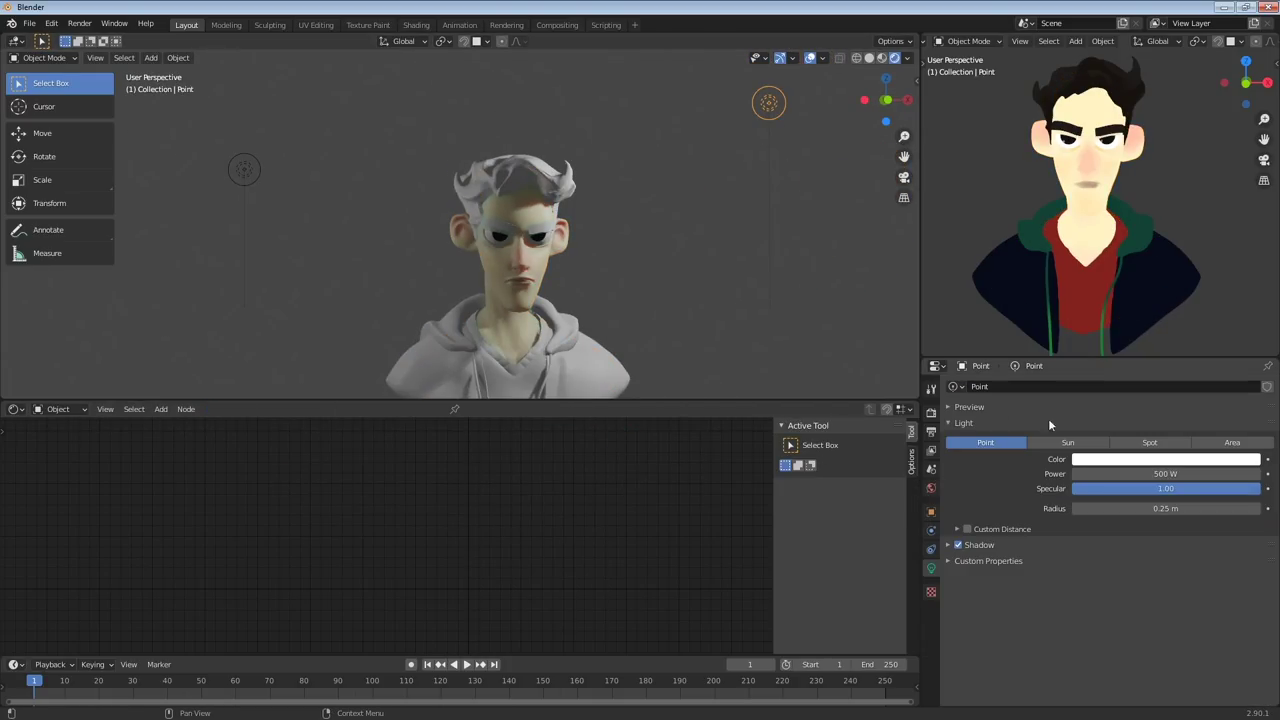
{"action": "left_click", "coordinate": [1156, 459]}
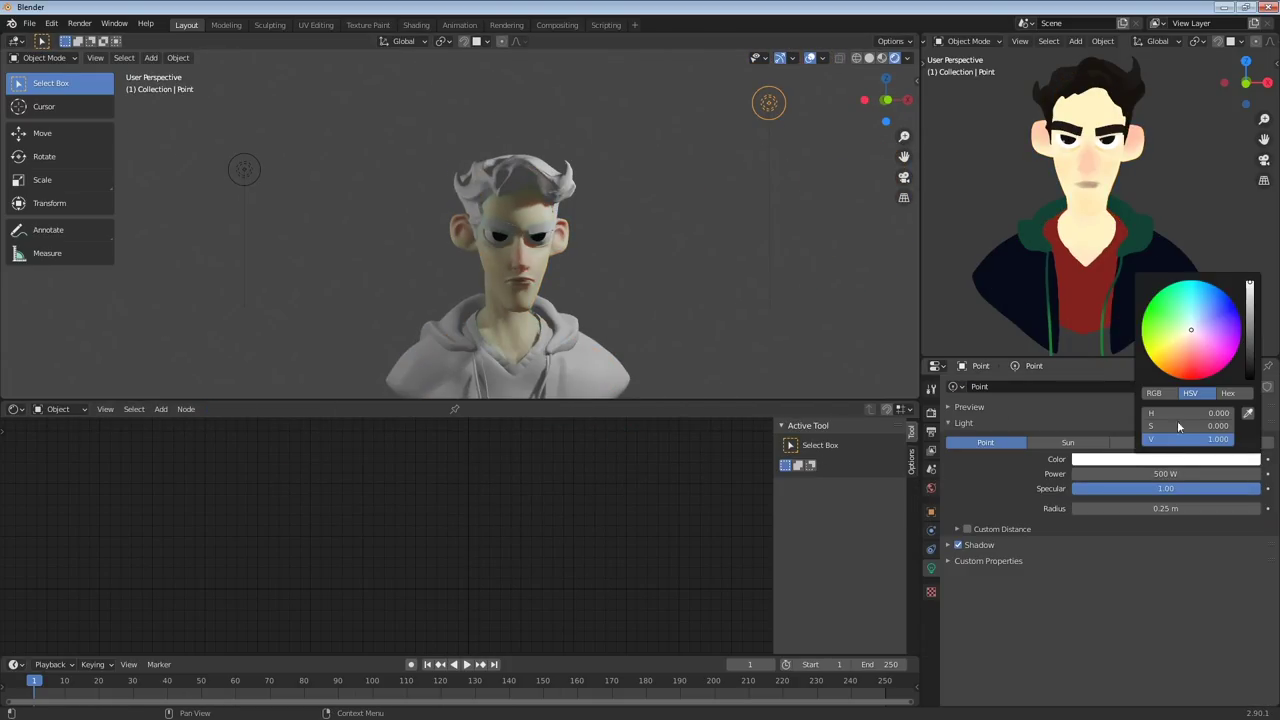
{"action": "left_click", "coordinate": [1187, 336]}
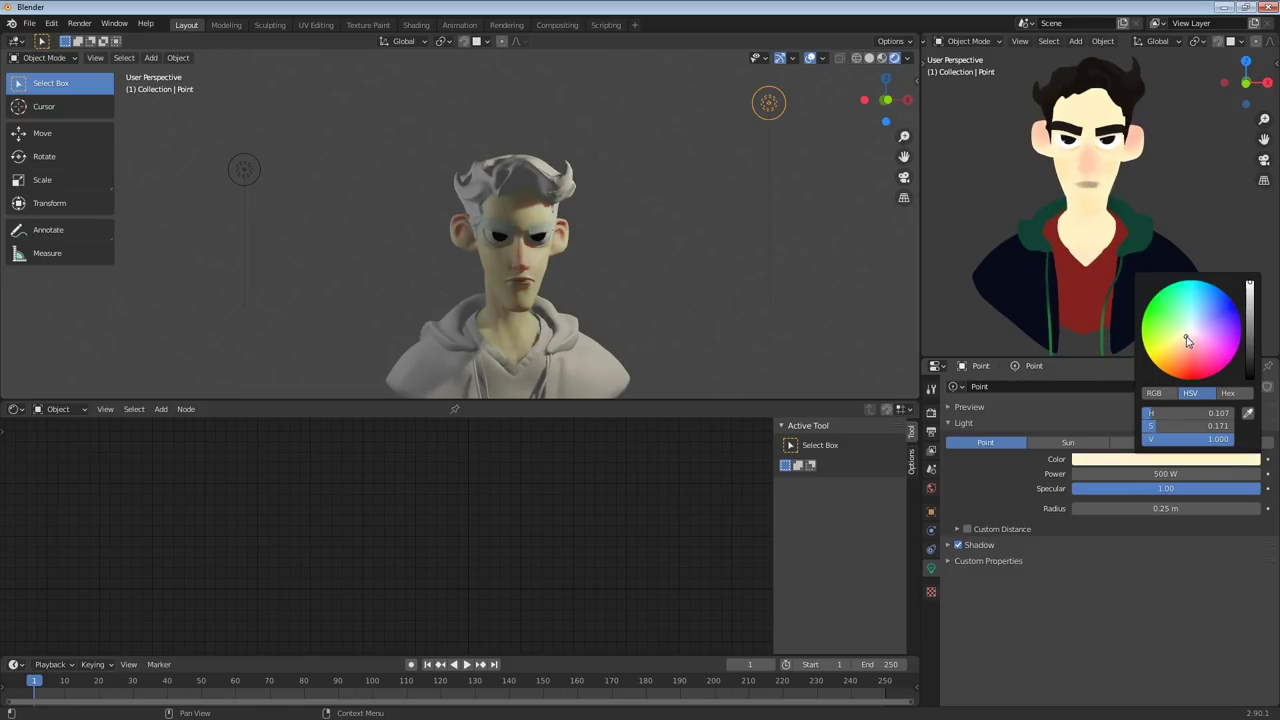
{"action": "left_click_drag", "start_coordinate": [1186, 337], "coordinate": [1188, 343]}
Tint the 100 W point light a pale cyan-blue with hue 0.529 and saturation 0.149
{"action": "middle_click_drag", "start_coordinate": [318, 192], "coordinate": [297, 191]}
{"action": "left_click", "coordinate": [254, 177]}
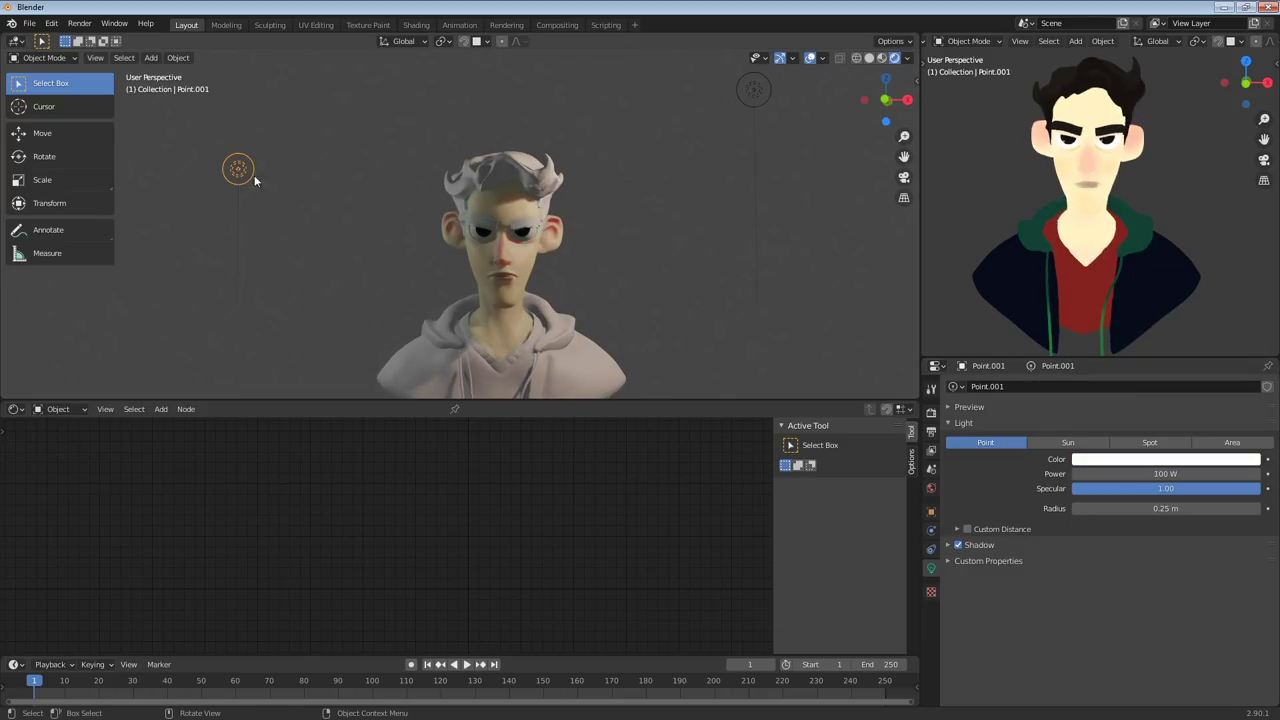
{"action": "left_click", "coordinate": [1128, 460]}
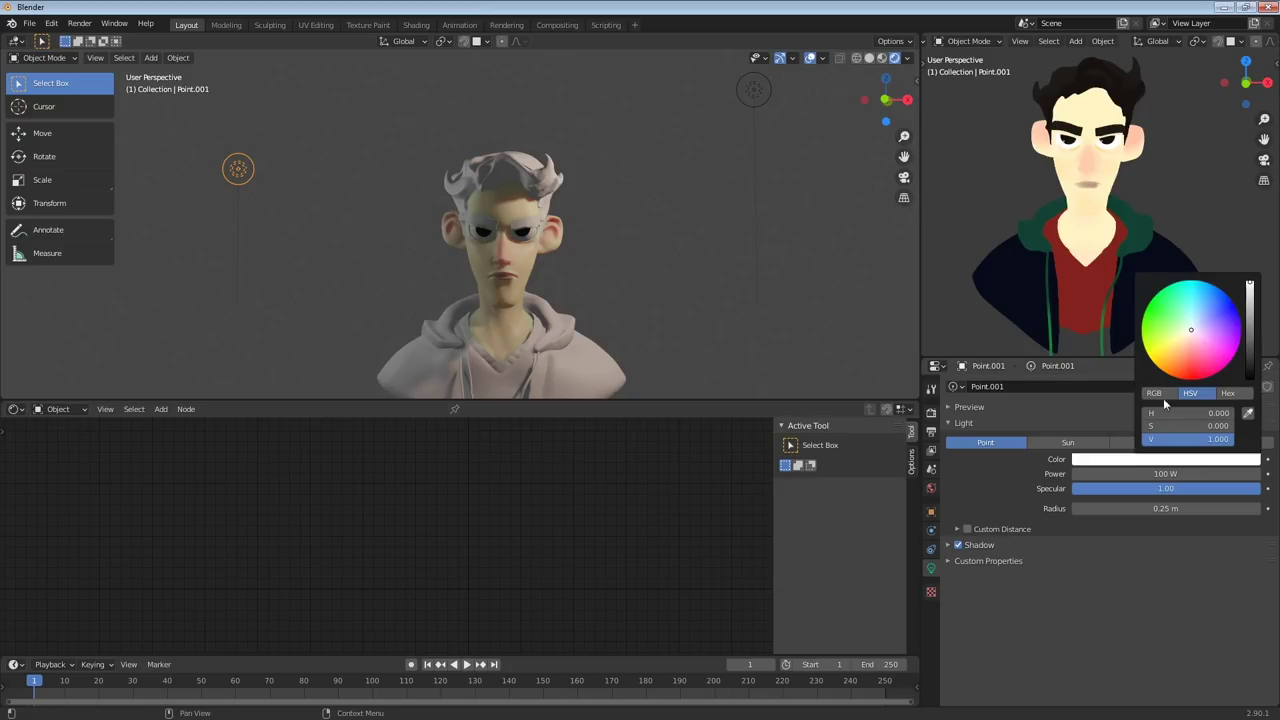
{"action": "left_click", "coordinate": [1192, 335]}
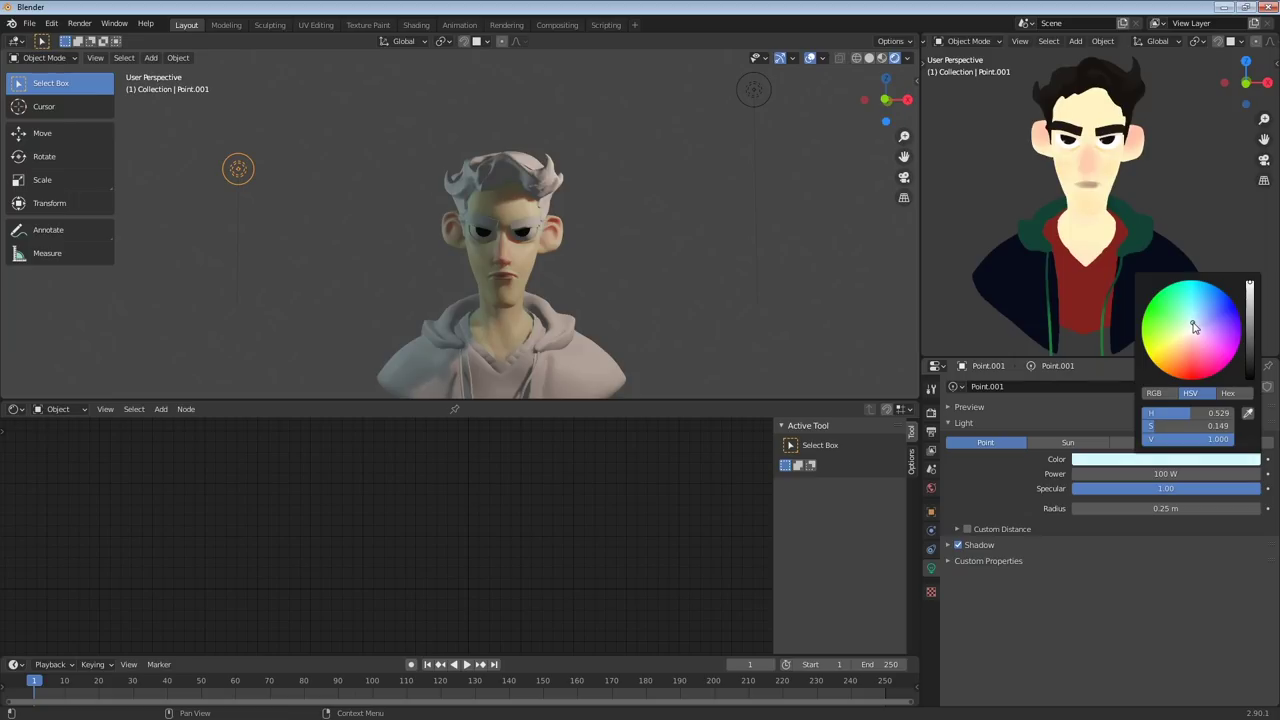
{"action": "middle_click_drag", "start_coordinate": [716, 338], "coordinate": [667, 263]}
{"action": "scroll", "coordinate": [667, 263], "scroll_direction": "up", "scroll_amount": 3}
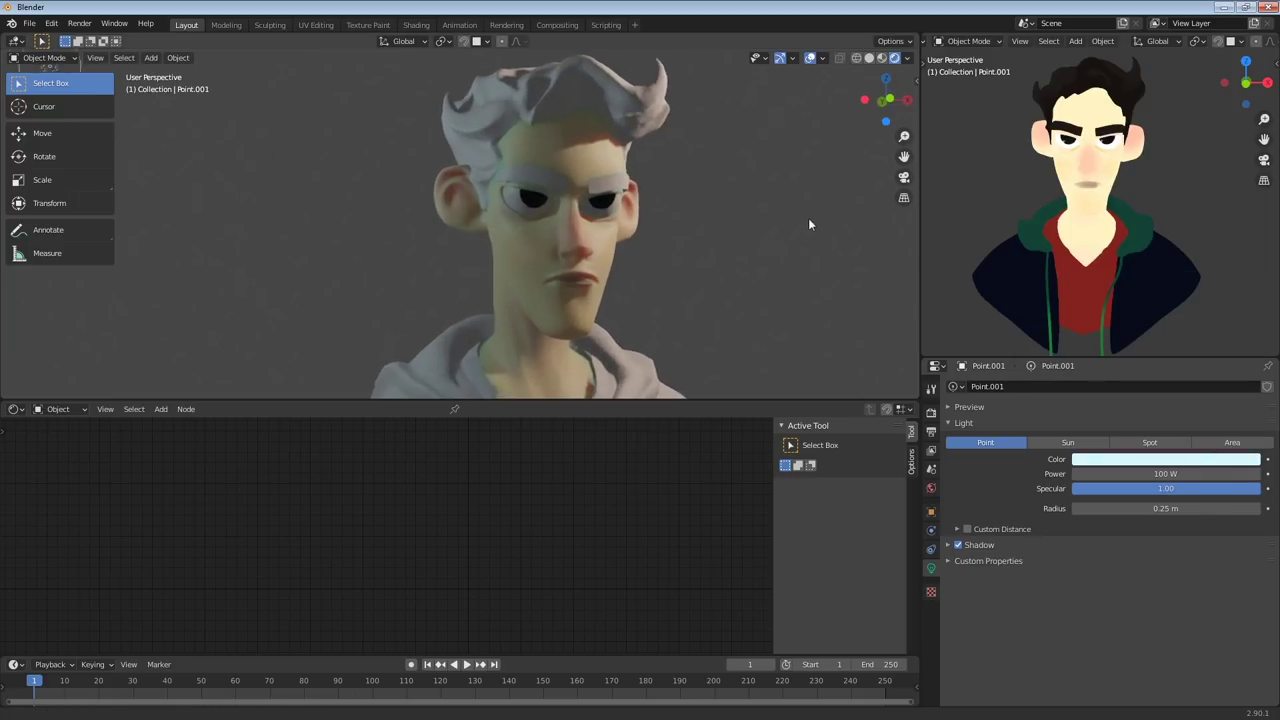
{"action": "middle_click_drag", "start_coordinate": [808, 224], "coordinate": [706, 256]}
{"action": "scroll", "coordinate": [804, 216], "scroll_direction": "up", "scroll_amount": 2}
{"action": "middle_click_drag", "start_coordinate": [804, 216], "coordinate": [783, 234]}
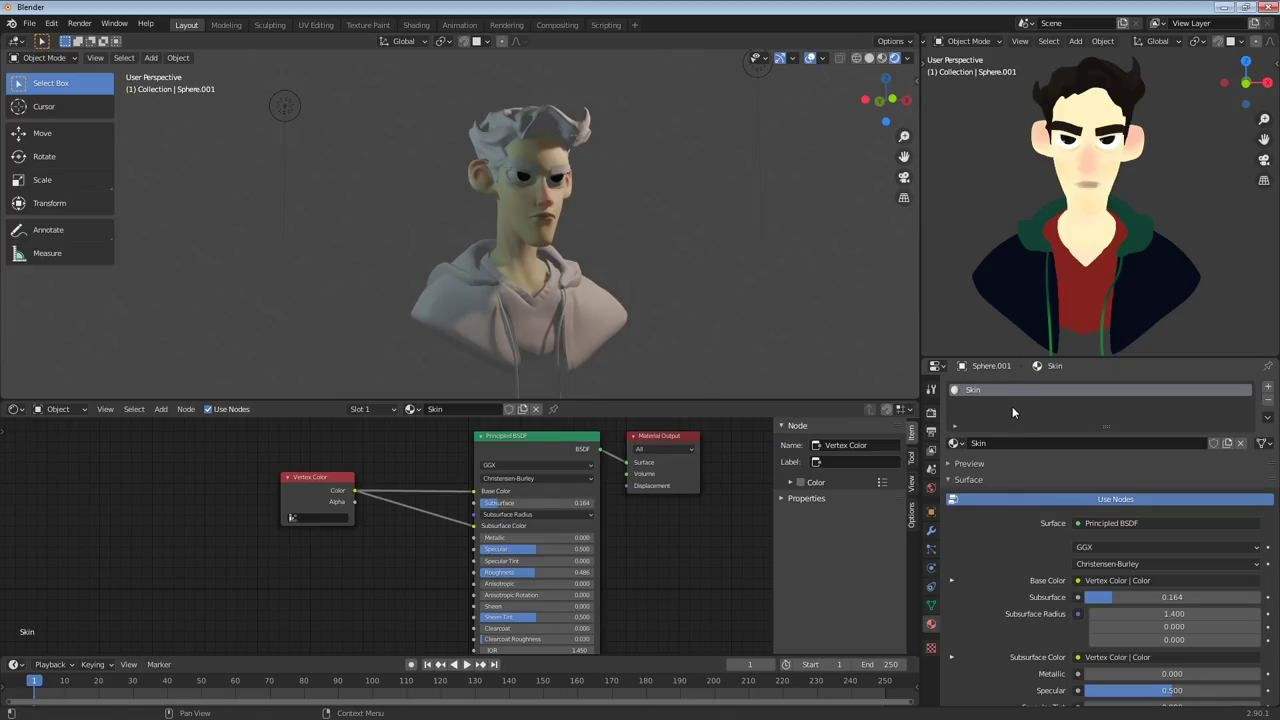
Create a material named Hair on the hair and link a Vertex Color node to its Base Color
{"action": "left_click", "coordinate": [584, 143]}
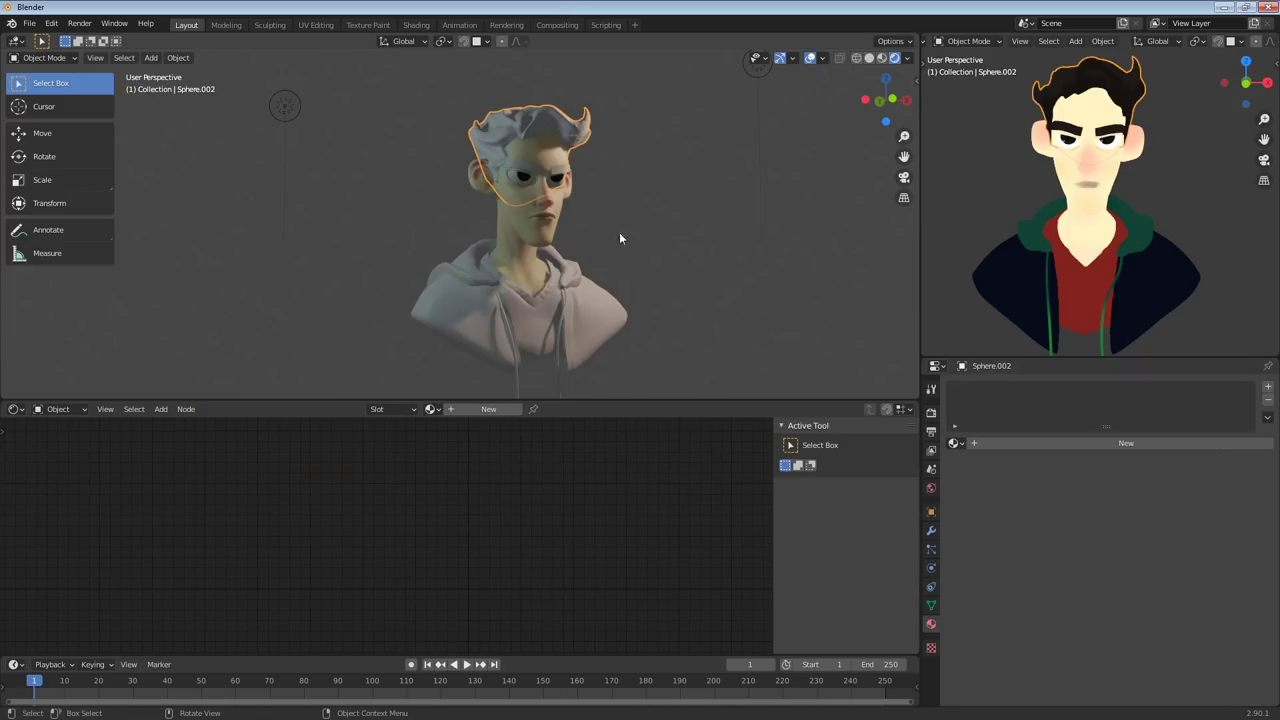
{"action": "left_click", "coordinate": [1047, 440]}
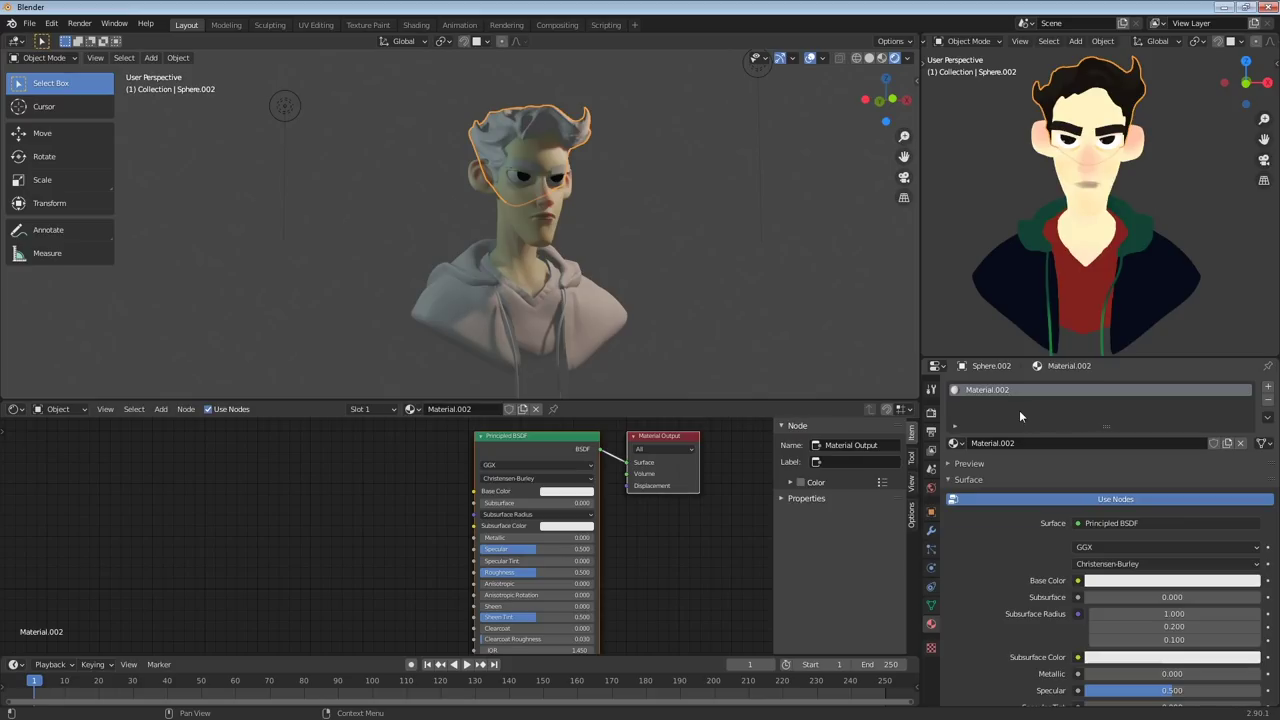
{"action": "key", "text": "shift+a"}
{"action": "mouse_move", "coordinate": [428, 517]}
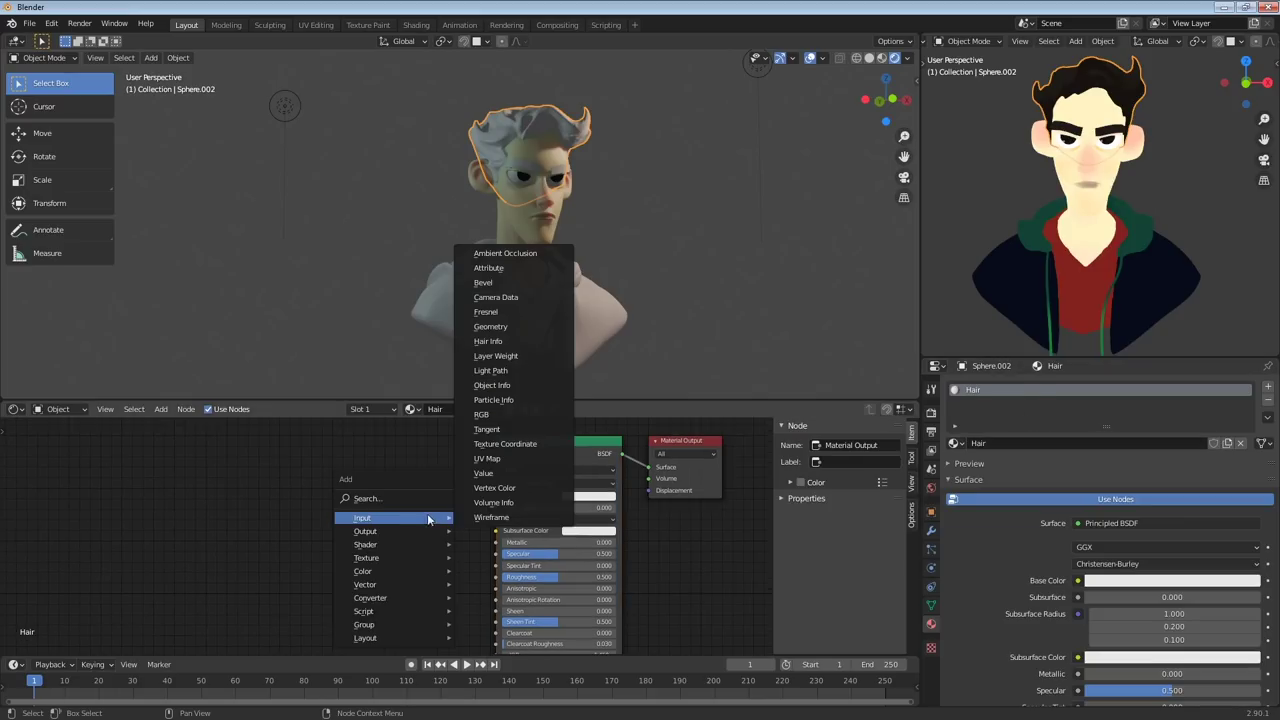
{"action": "left_click", "coordinate": [494, 487]}
{"action": "left_click_drag", "start_coordinate": [408, 495], "coordinate": [497, 496]}
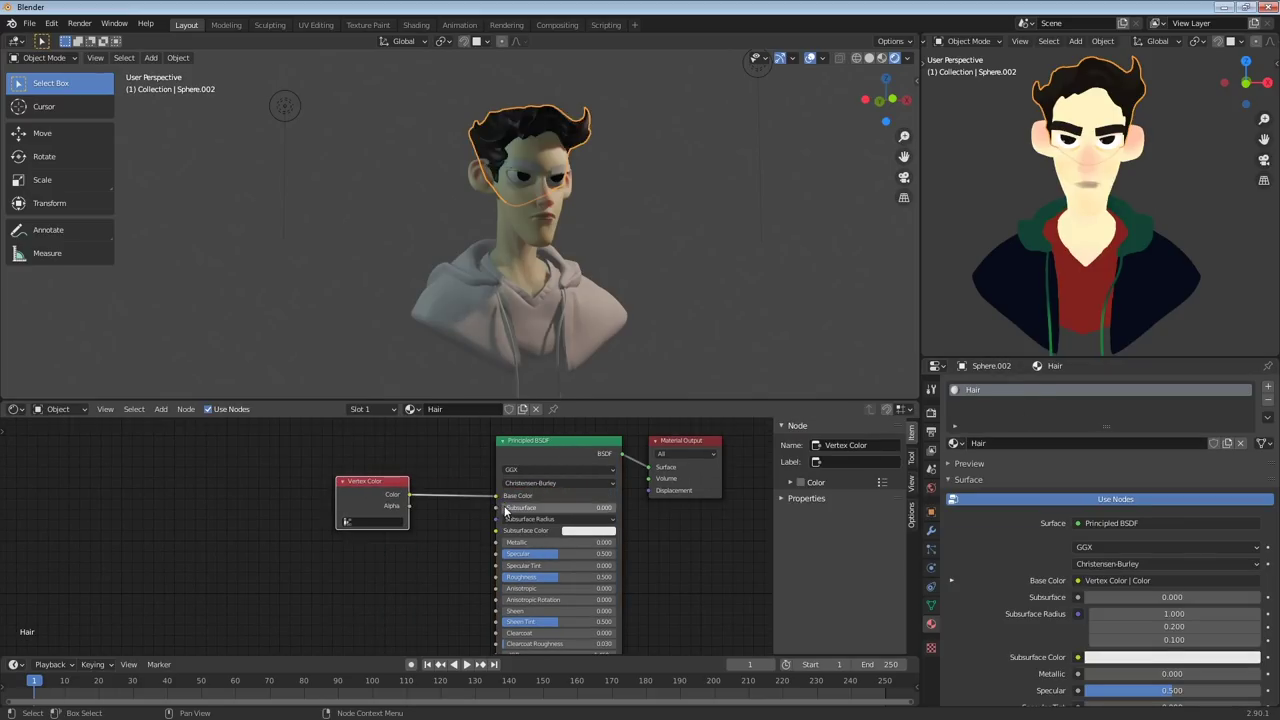
Assign the existing Hair material to the eyebrows
{"action": "left_click", "coordinate": [567, 172]}
{"action": "left_click", "coordinate": [960, 443]}
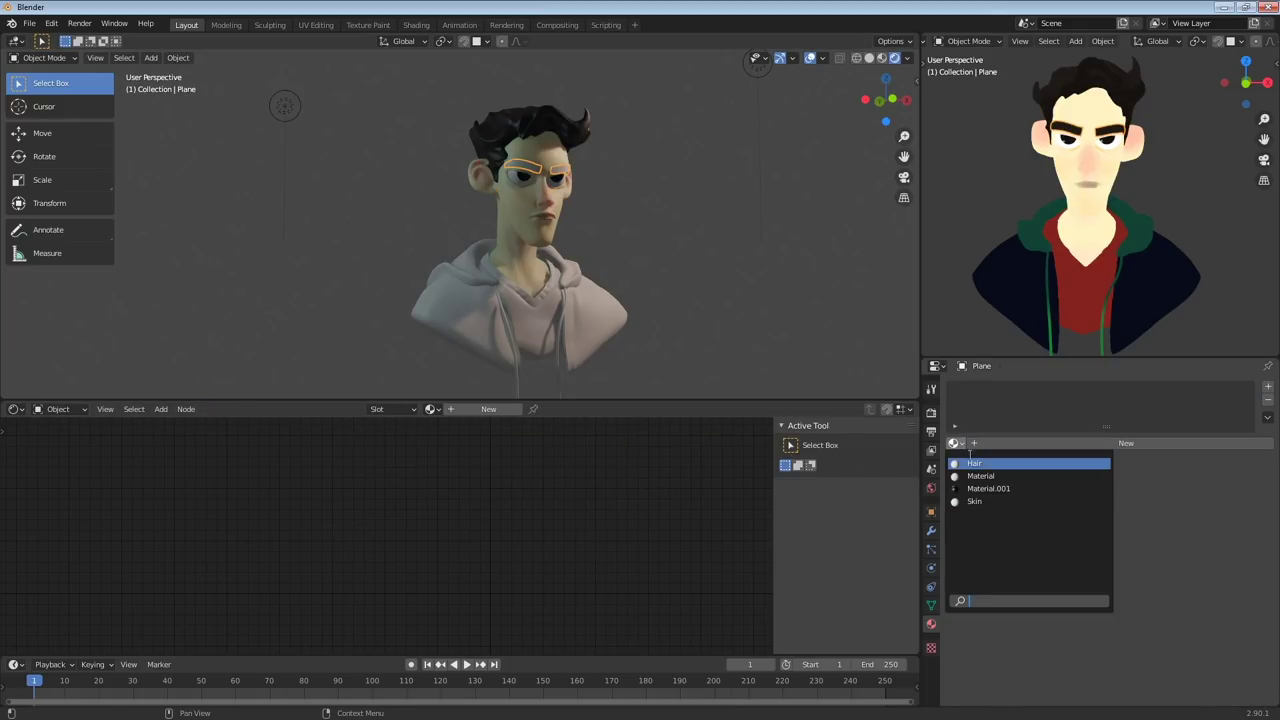
{"action": "left_click", "coordinate": [994, 464]}
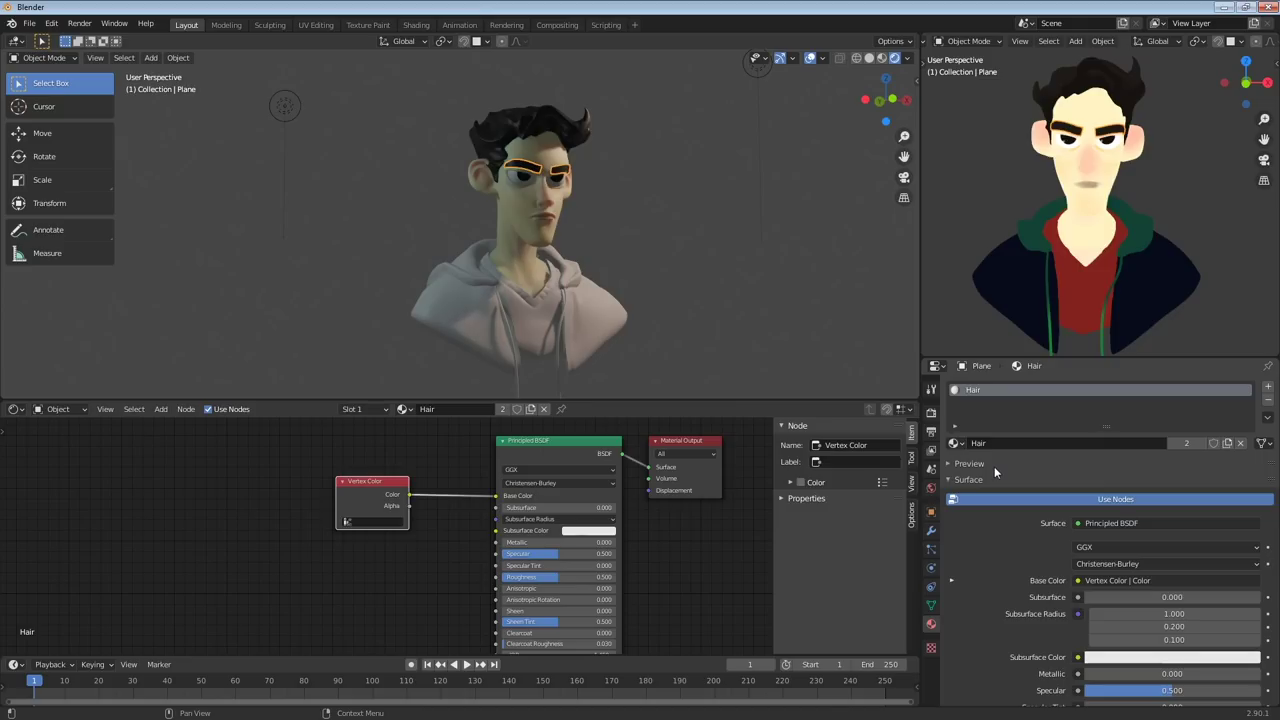
Create a new material on the jacket and name it Clothes
{"action": "scroll", "coordinate": [643, 323], "scroll_direction": "up", "scroll_amount": 2}
{"action": "left_click", "coordinate": [643, 323]}
{"action": "middle_click_drag", "start_coordinate": [632, 323], "coordinate": [626, 315]}
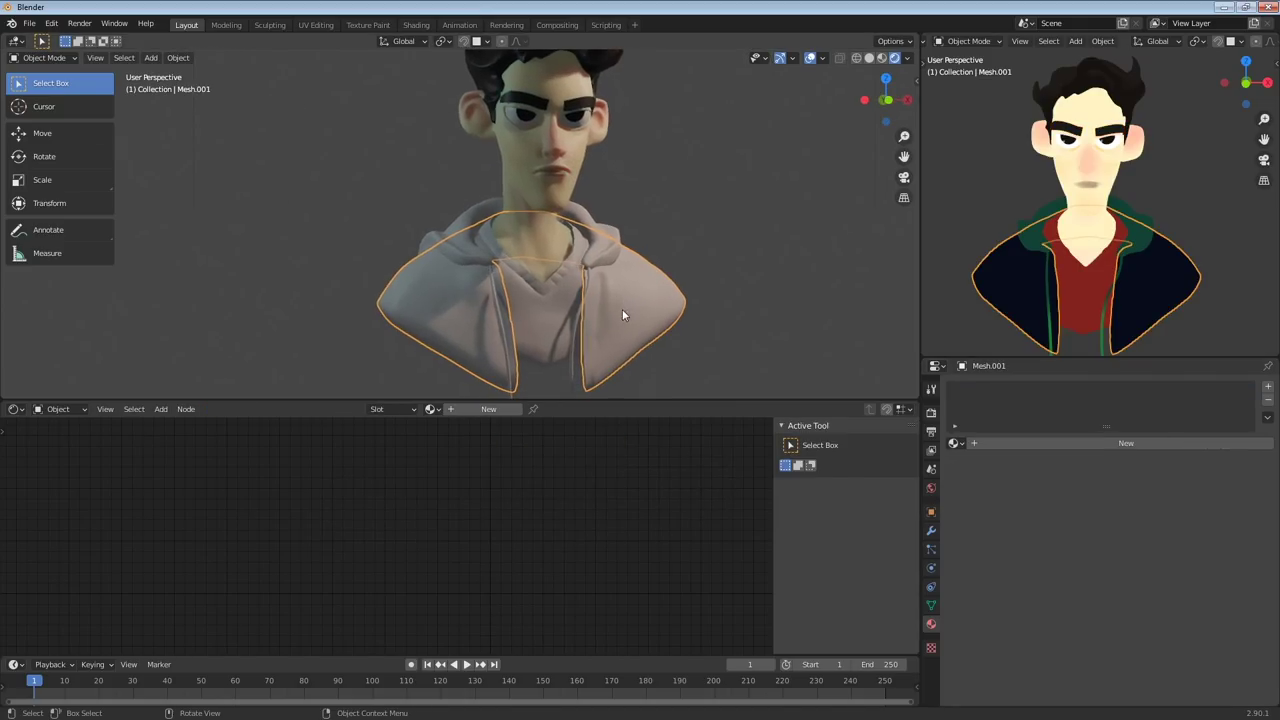
{"action": "left_click", "coordinate": [1106, 444]}
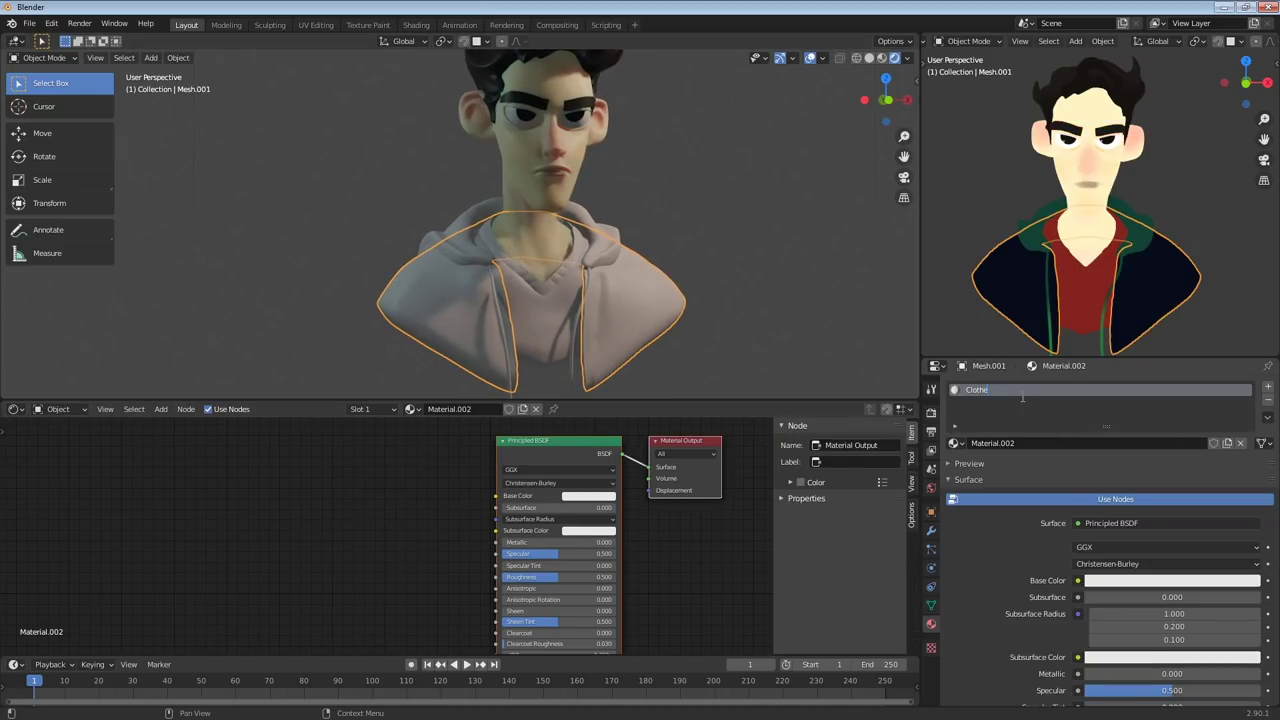
{"action": "key", "text": "Return"}
Add a Vertex Color node to the Clothes material and link its color output to the Base Color
{"action": "key", "text": "shift+a"}
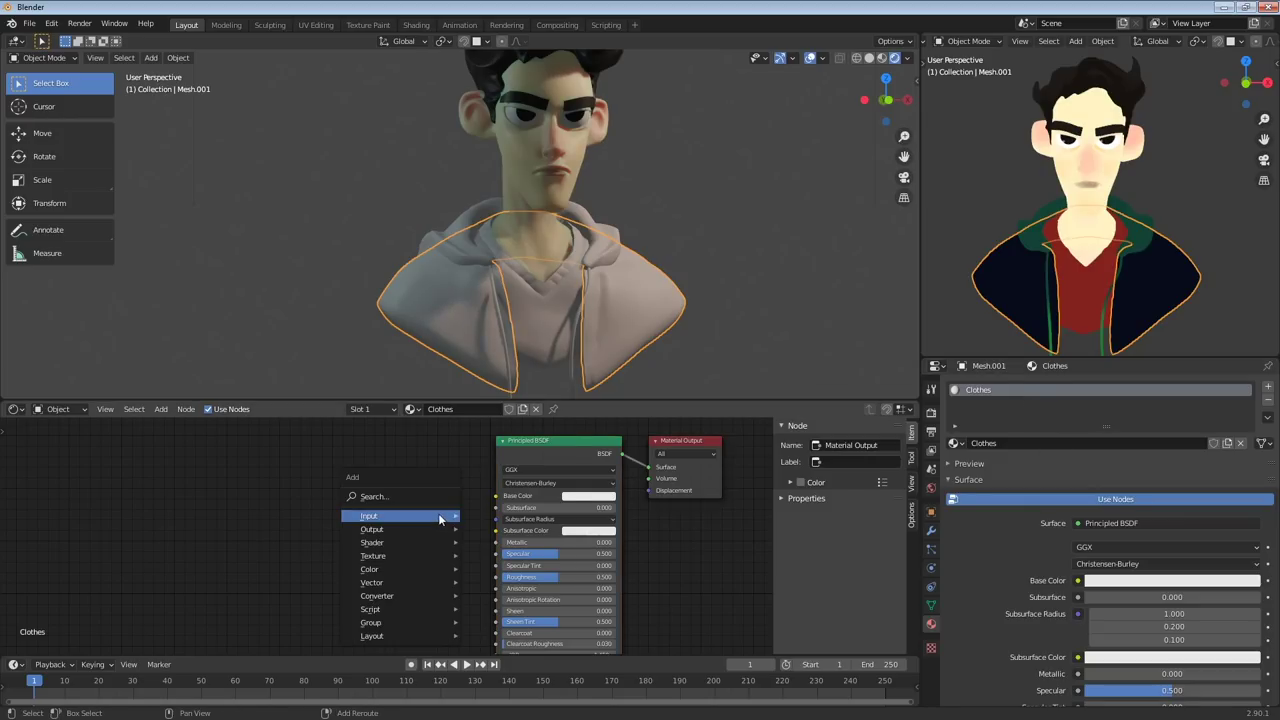
{"action": "mouse_move", "coordinate": [445, 516]}
{"action": "left_click", "coordinate": [513, 486]}
{"action": "left_click", "coordinate": [351, 488]}
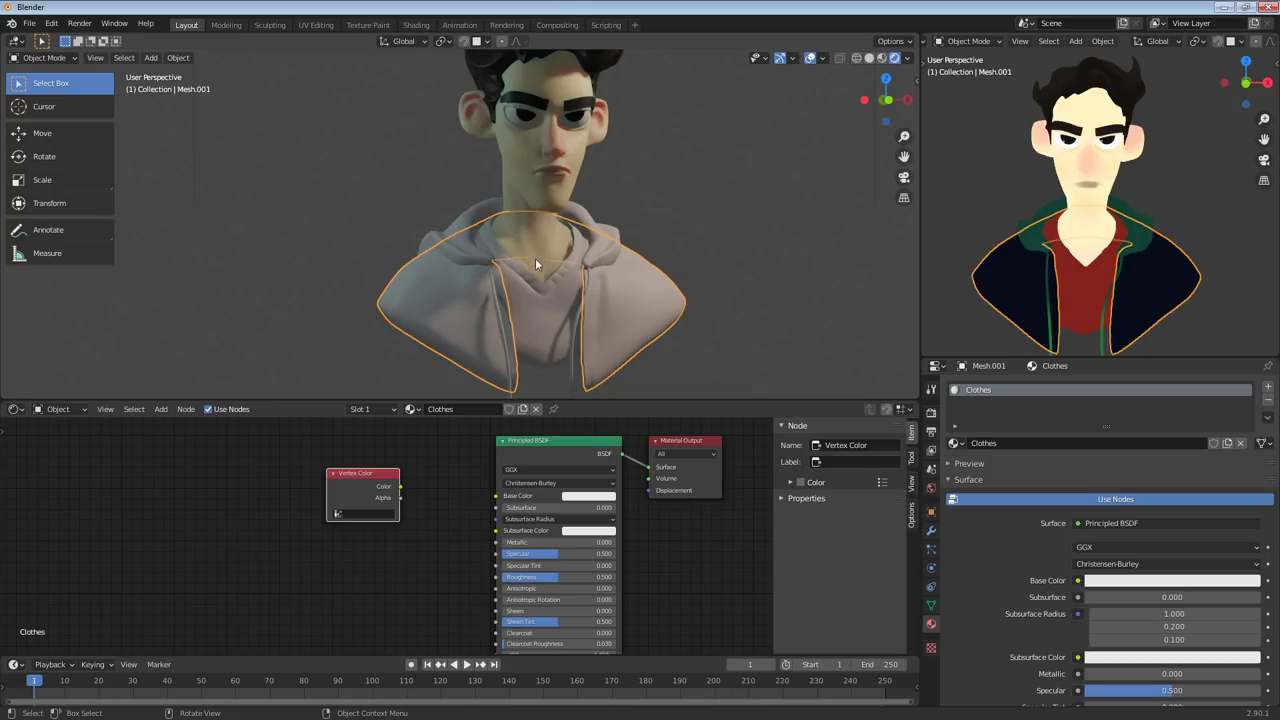
{"action": "middle_click_drag", "start_coordinate": [587, 185], "coordinate": [572, 207]}
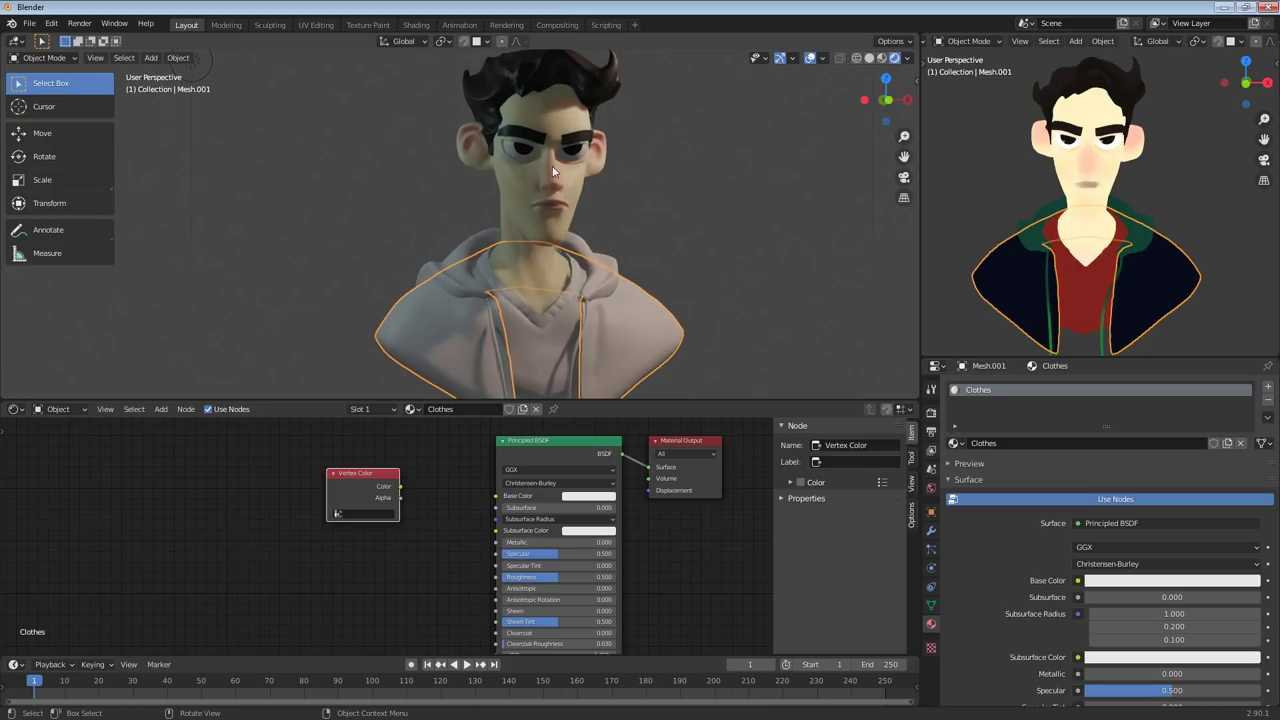
{"action": "middle_click_drag", "start_coordinate": [443, 509], "coordinate": [441, 520]}
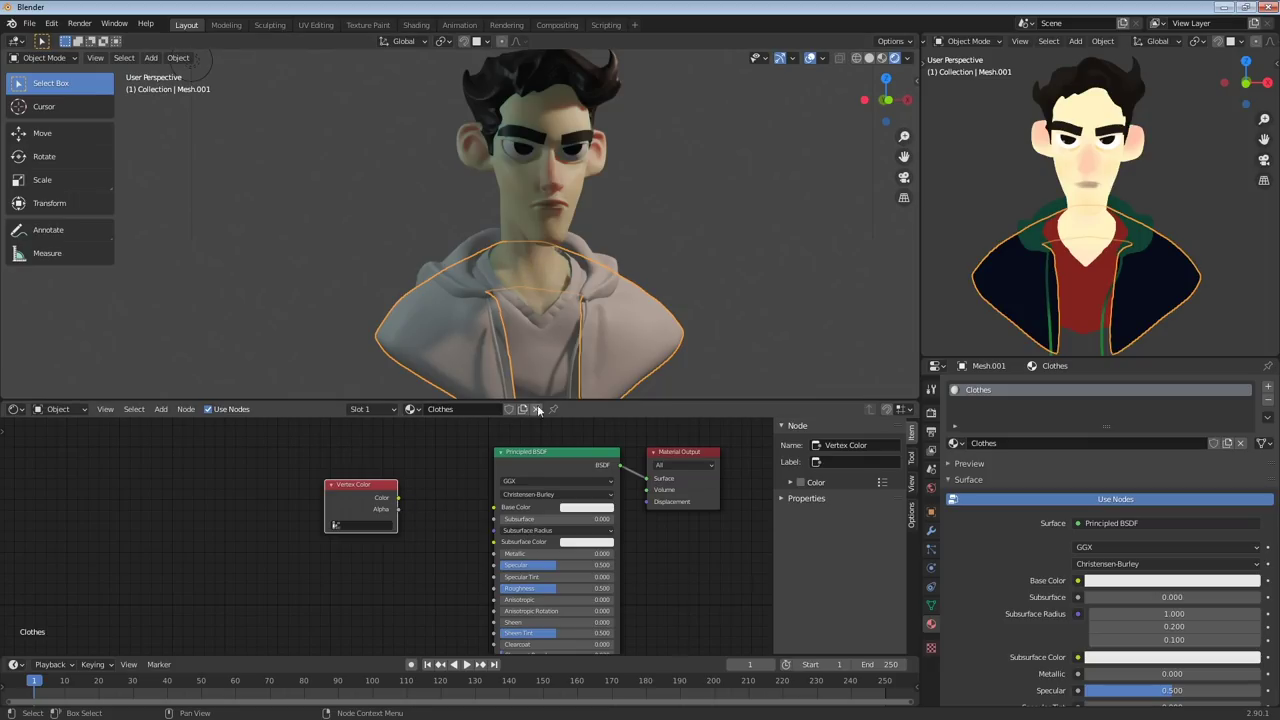
{"action": "left_click_drag", "start_coordinate": [398, 498], "coordinate": [349, 502]}
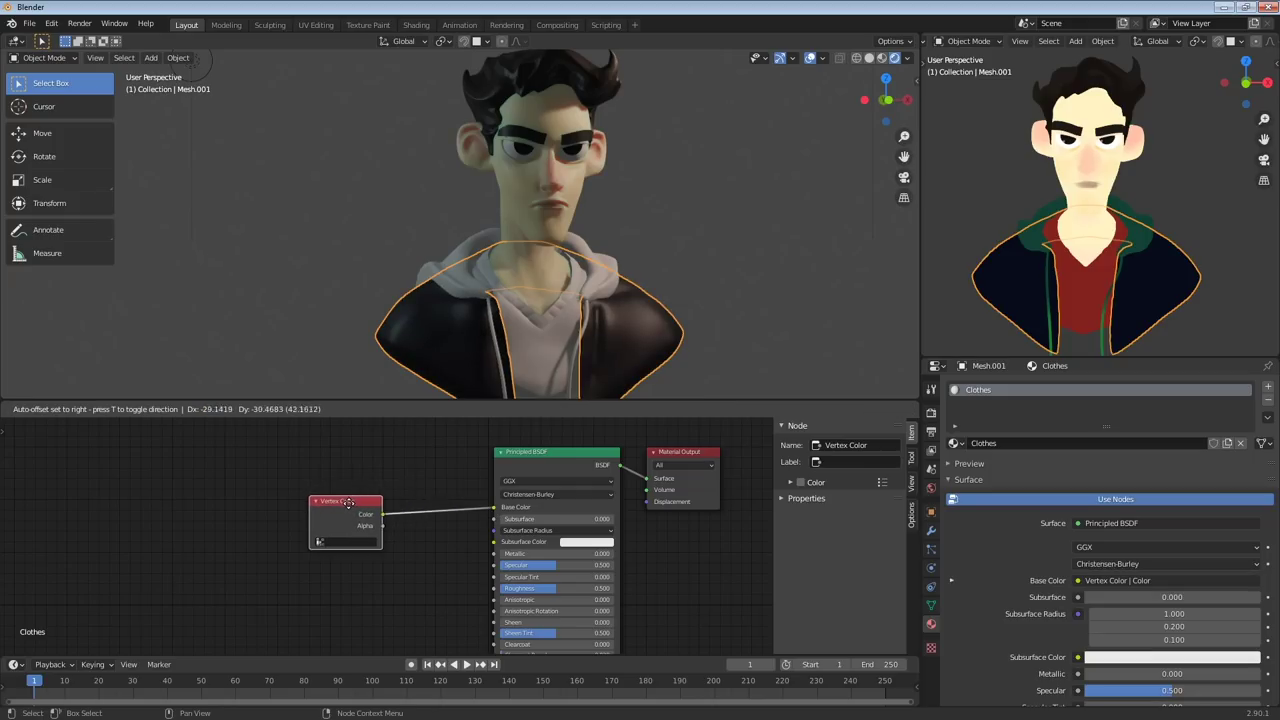
{"action": "left_click_drag", "start_coordinate": [349, 502], "coordinate": [343, 505]}
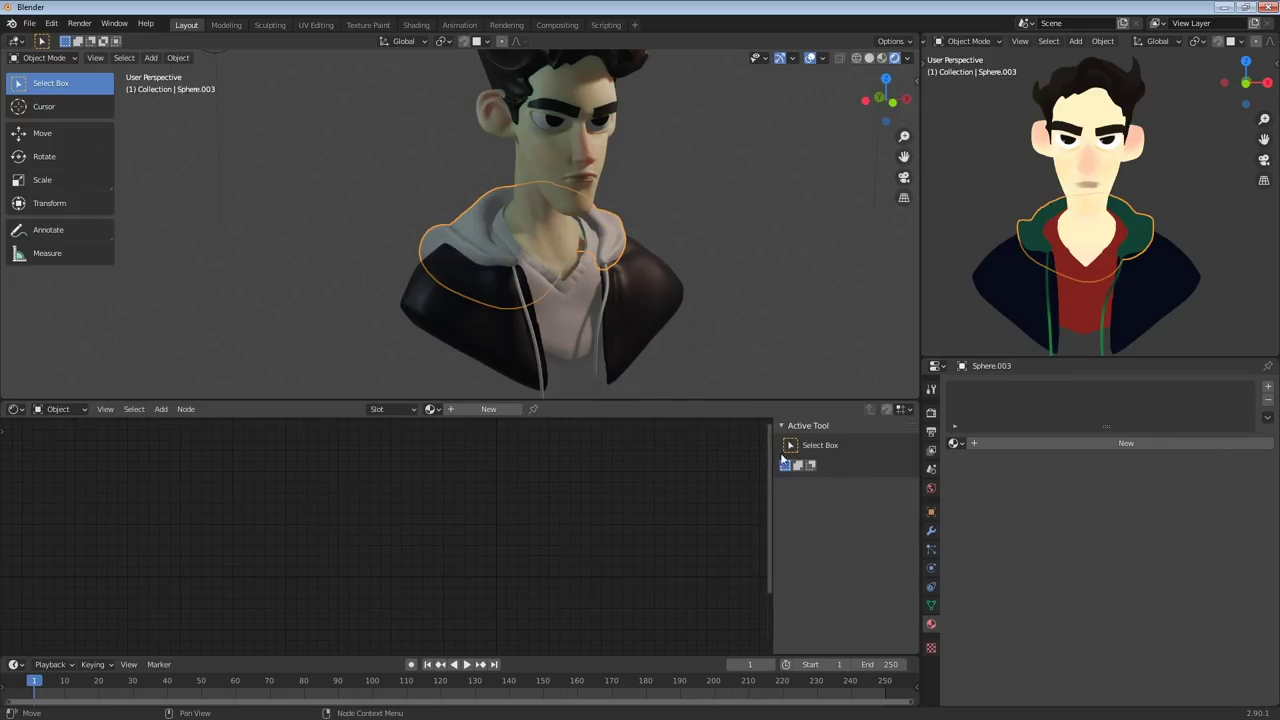
Assign the existing Clothes material to the hood and to both hoodie drawstrings
{"action": "left_click", "coordinate": [955, 443]}
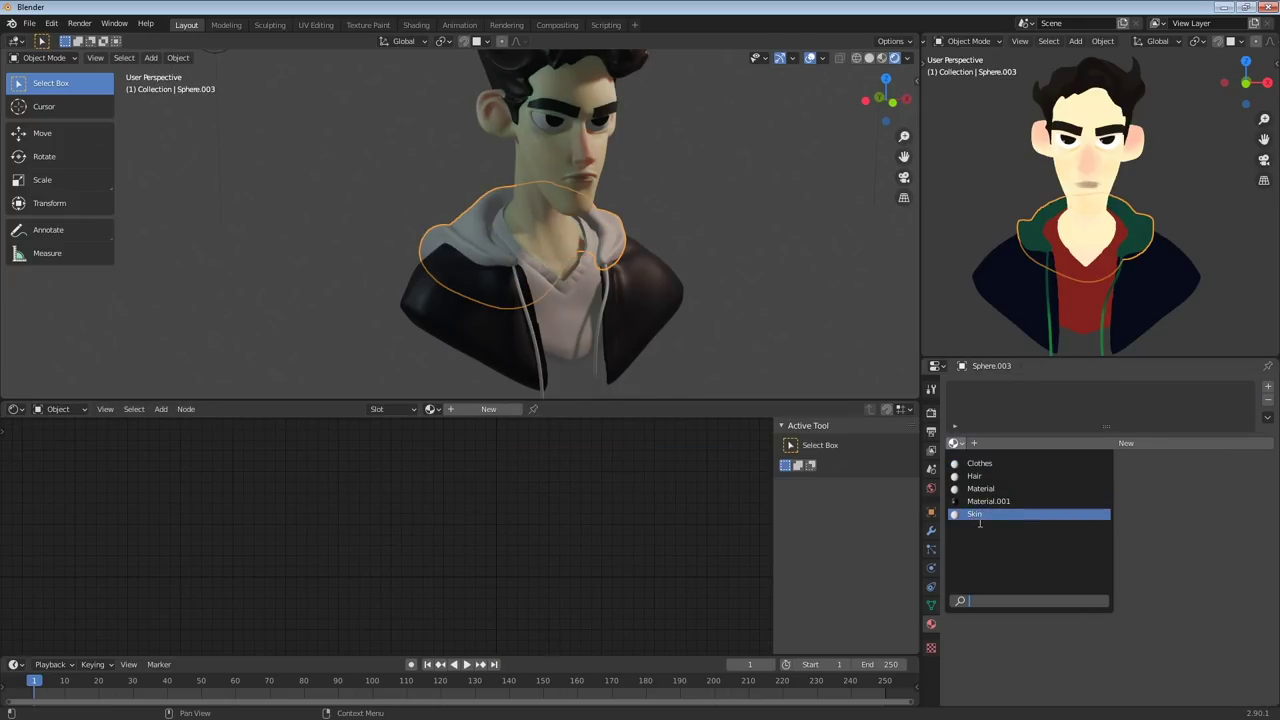
{"action": "left_click", "coordinate": [989, 462]}
{"action": "left_click", "coordinate": [601, 318]}
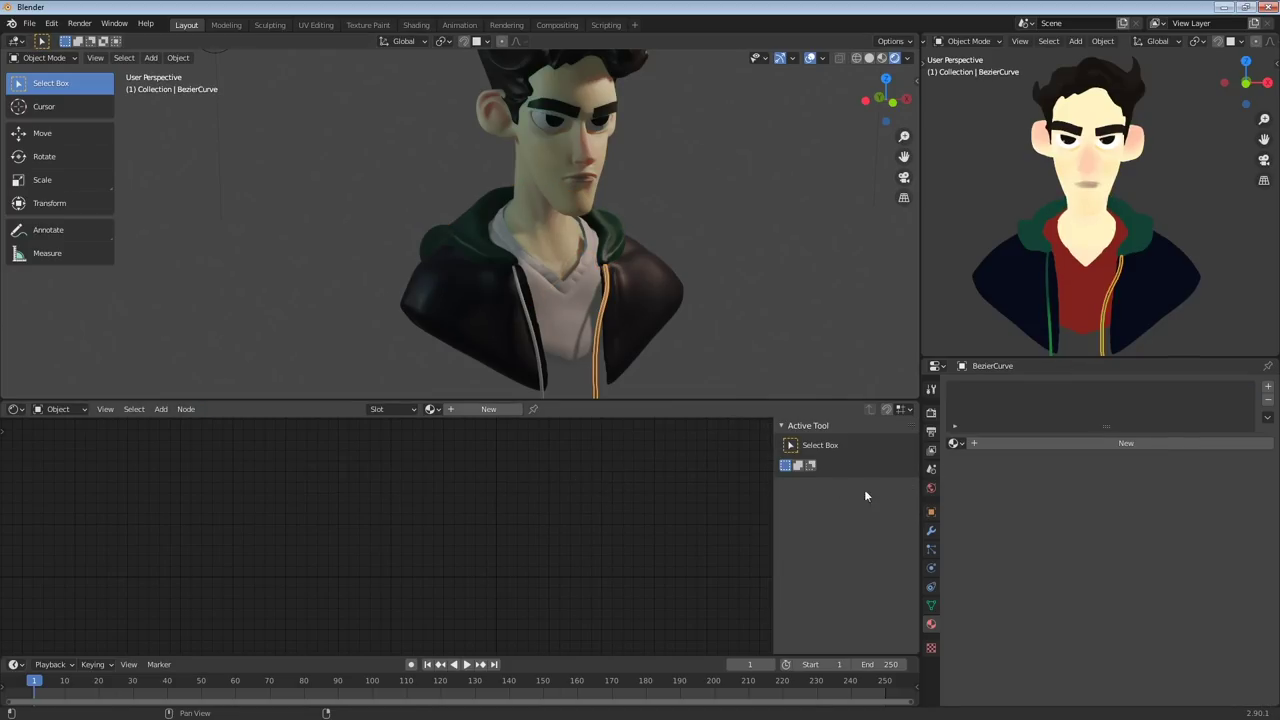
{"action": "left_click", "coordinate": [955, 443]}
{"action": "left_click", "coordinate": [981, 465]}
{"action": "middle_click_drag", "start_coordinate": [602, 325], "coordinate": [620, 251], "text": "shift"}
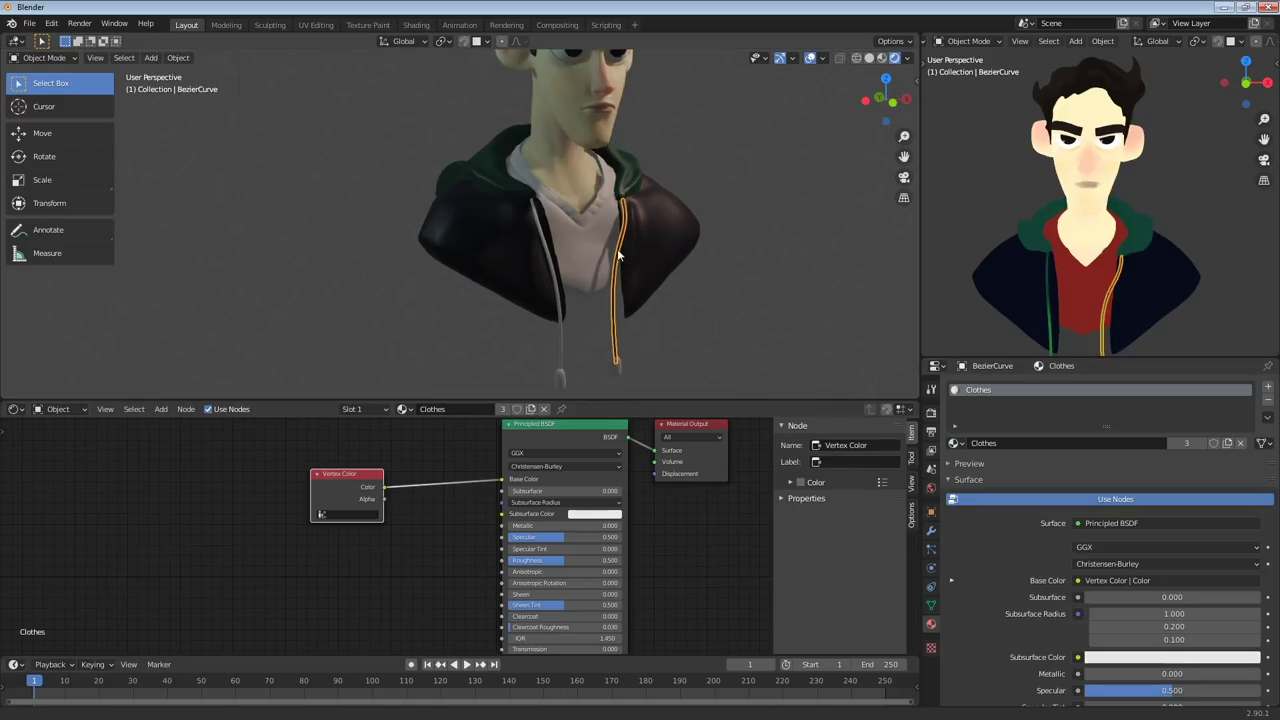
{"action": "left_click", "coordinate": [554, 268]}
{"action": "left_click", "coordinate": [955, 443]}
{"action": "left_click", "coordinate": [989, 462]}
Assign the existing Clothes material to the tips of both drawstrings
{"action": "left_click", "coordinate": [560, 372]}
{"action": "left_click", "coordinate": [955, 443]}
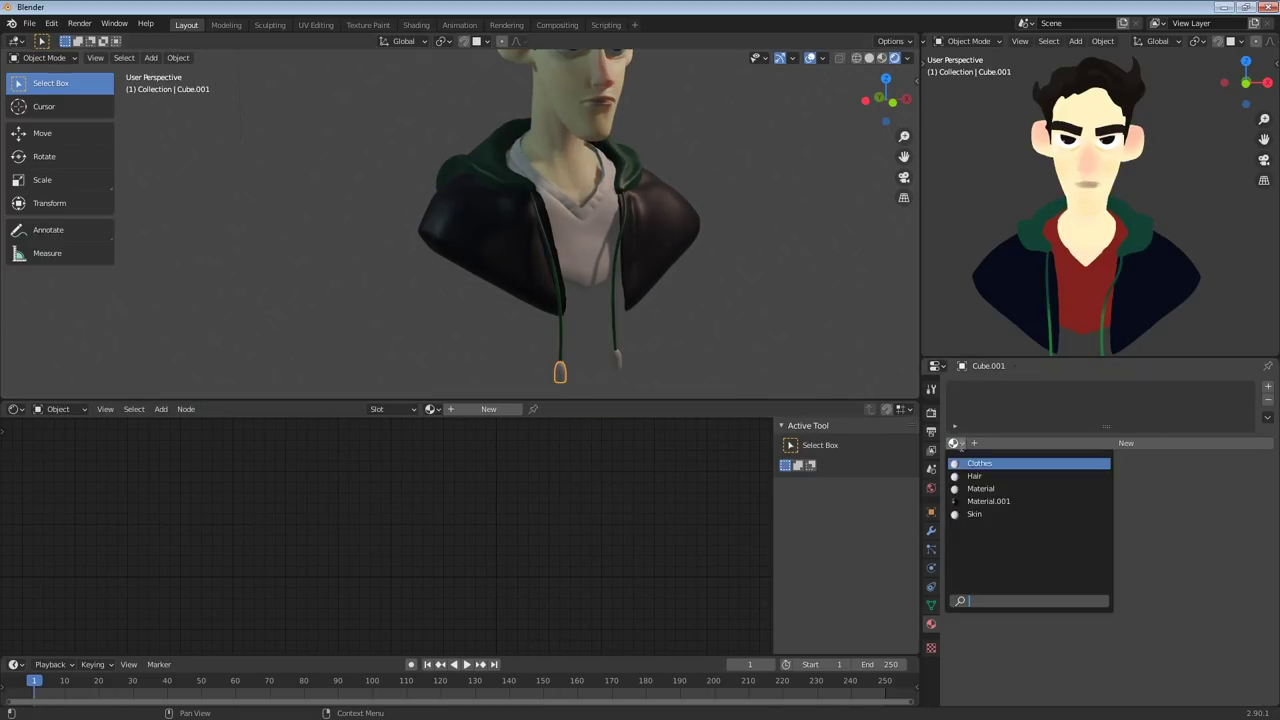
{"action": "left_click", "coordinate": [989, 462]}
{"action": "left_click", "coordinate": [619, 359]}
{"action": "left_click", "coordinate": [958, 444]}
{"action": "left_click", "coordinate": [985, 463]}
Assign the existing Clothes material to the V-neck shirt and clear the selection
{"action": "middle_click_drag", "start_coordinate": [694, 247], "coordinate": [672, 325], "text": "shift"}
{"action": "left_click", "coordinate": [575, 250]}
{"action": "left_click", "coordinate": [956, 443]}
{"action": "left_click", "coordinate": [964, 466]}
{"action": "left_click", "coordinate": [697, 195]}
{"action": "middle_click_drag", "start_coordinate": [697, 195], "coordinate": [648, 243], "text": "shift"}
{"action": "middle_click_drag", "start_coordinate": [648, 243], "coordinate": [794, 273]}
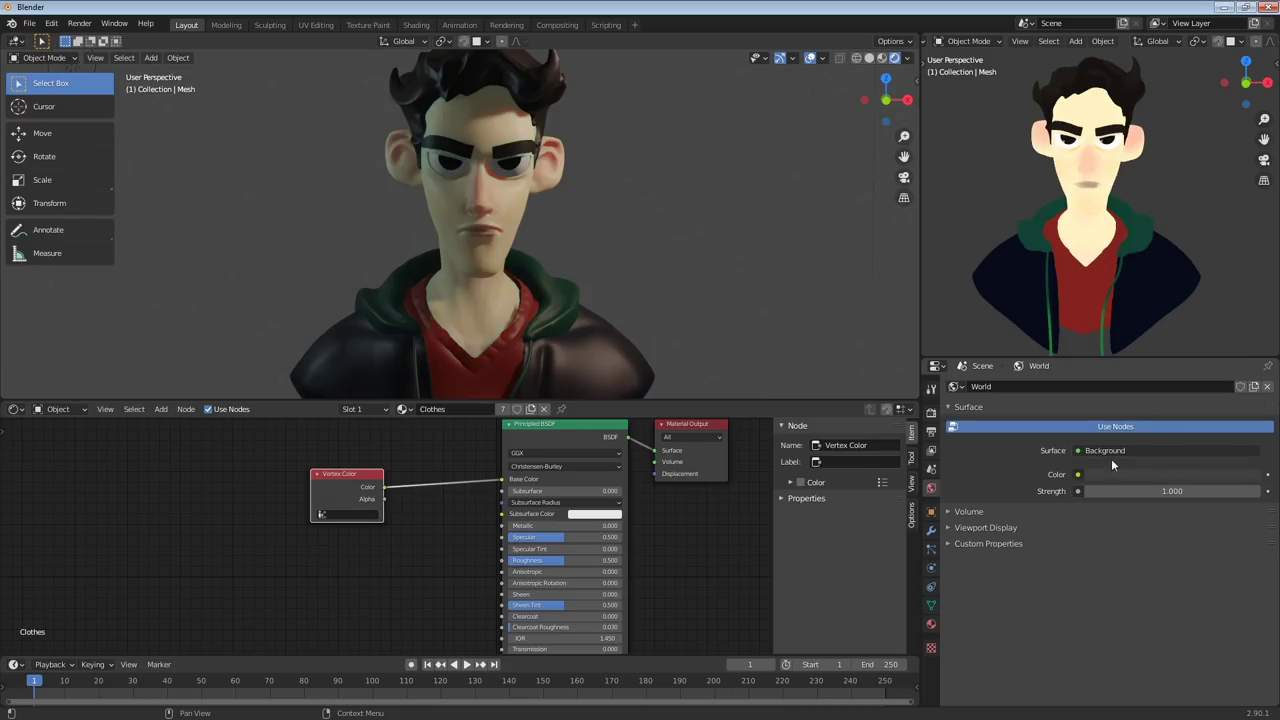
{"action": "left_click", "coordinate": [1110, 451]}
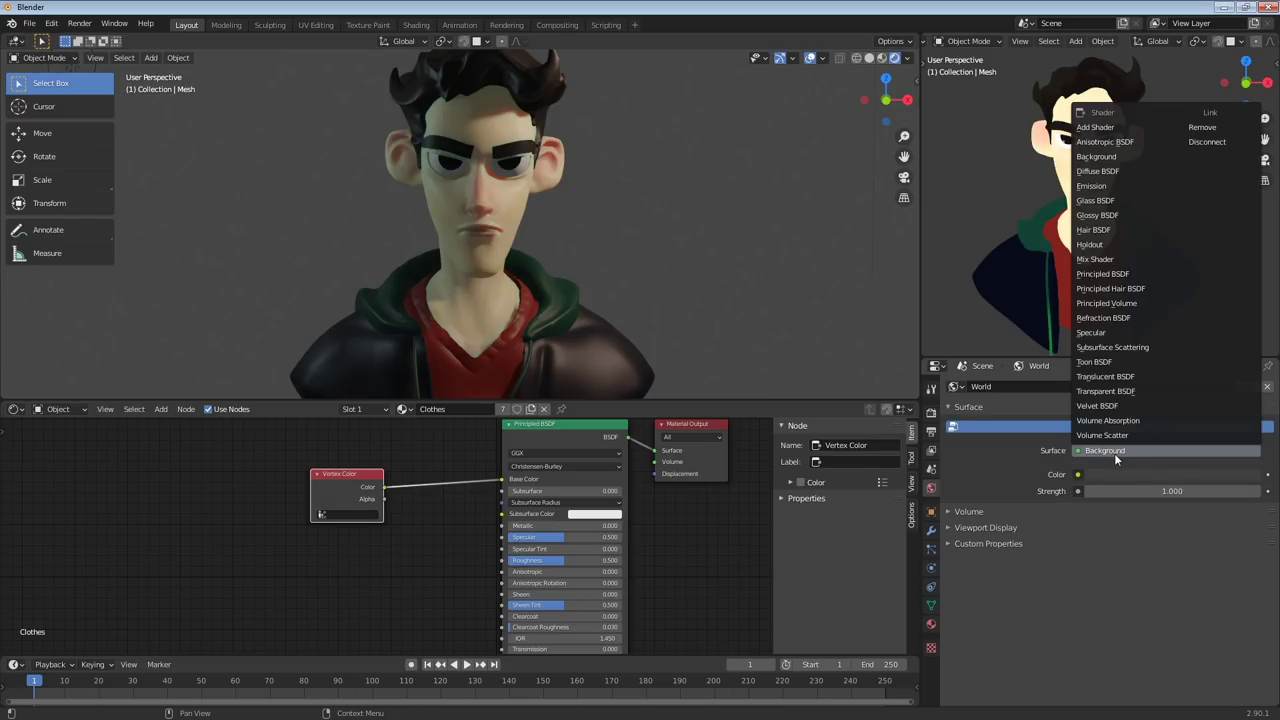
{"action": "left_click", "coordinate": [1116, 452]}
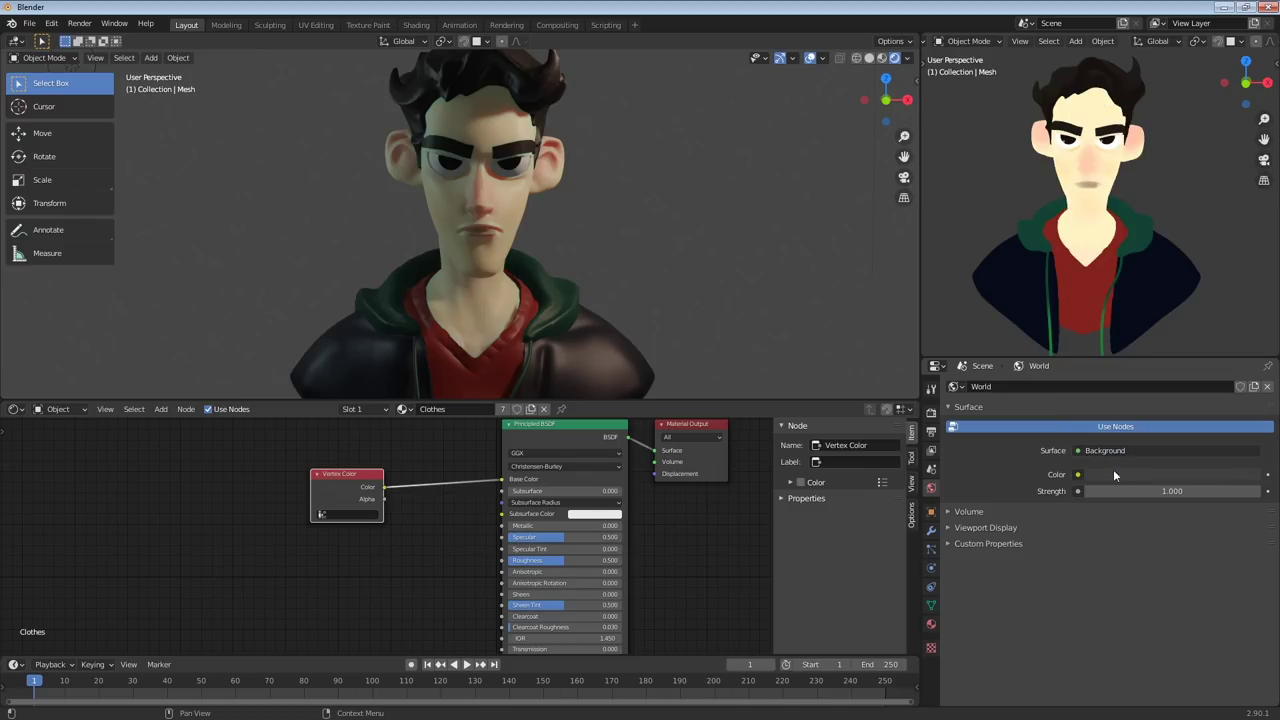
{"action": "left_click", "coordinate": [1104, 476]}
{"action": "left_click", "coordinate": [932, 624]}
{"action": "scroll", "coordinate": [710, 303], "scroll_direction": "down", "scroll_amount": 2}
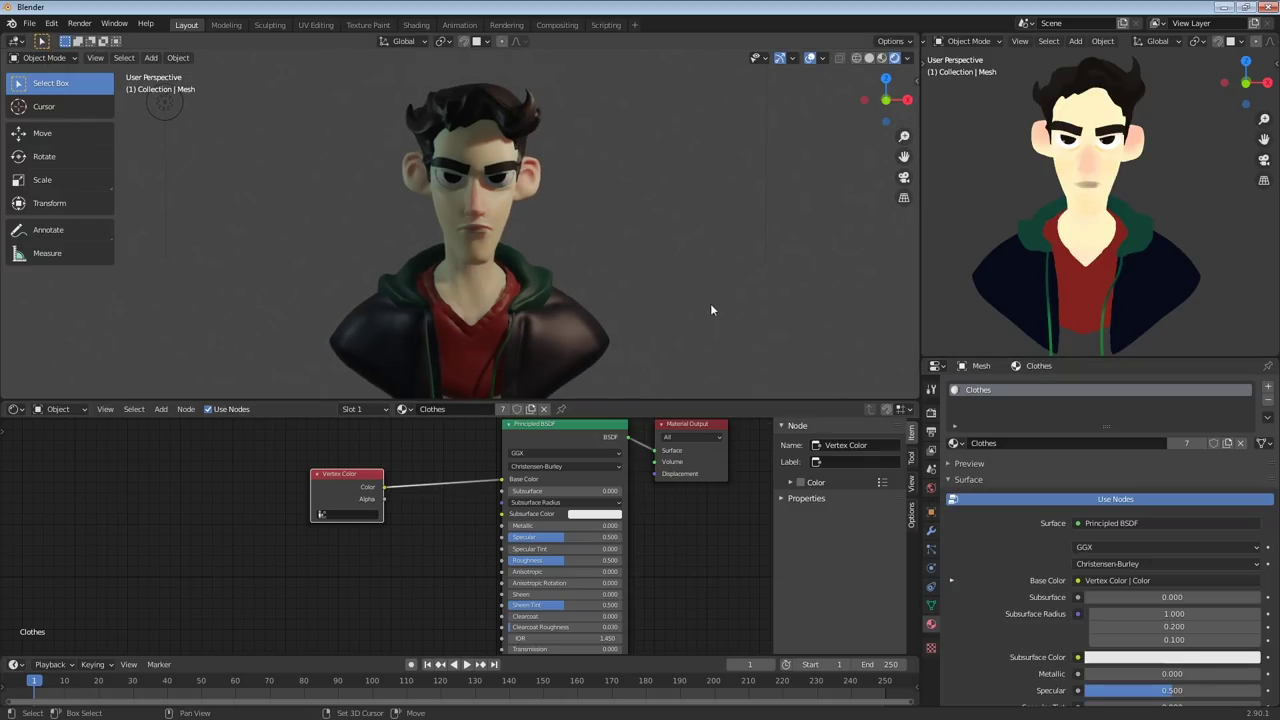
{"action": "middle_click_drag", "start_coordinate": [710, 303], "coordinate": [728, 288]}
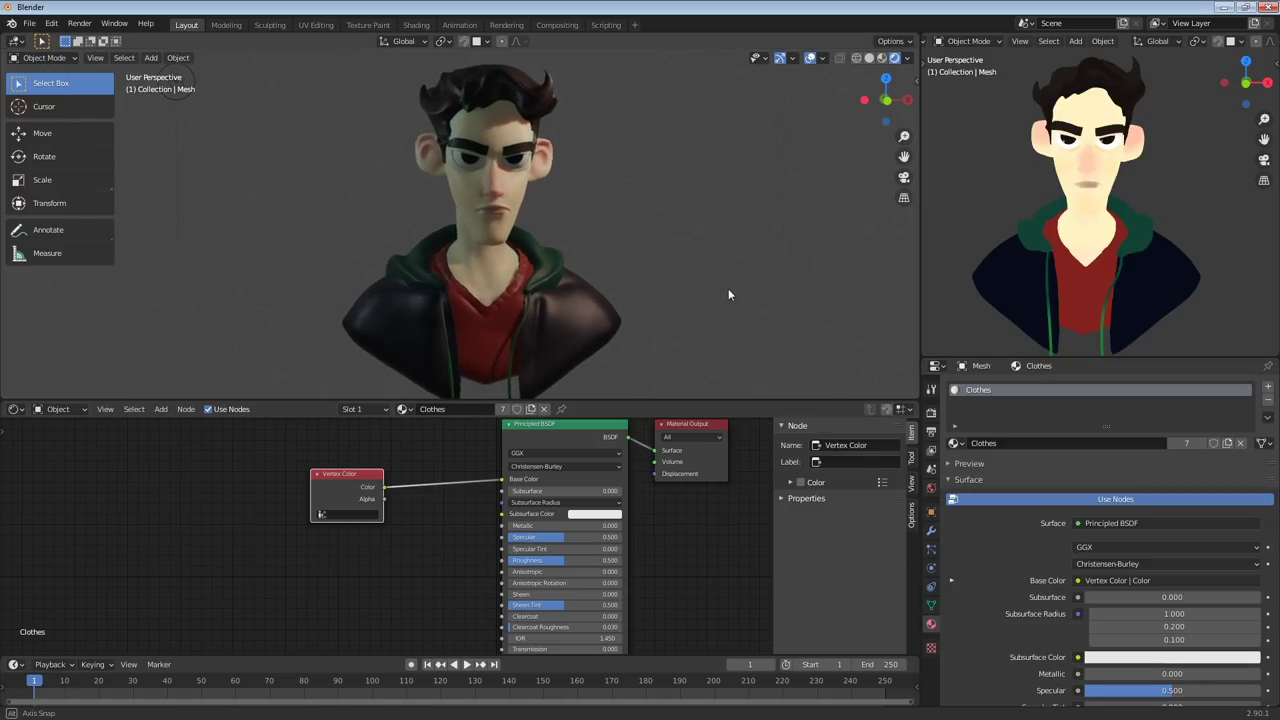
Use an Image Texture as the color source of the world background
{"action": "left_click", "coordinate": [931, 490]}
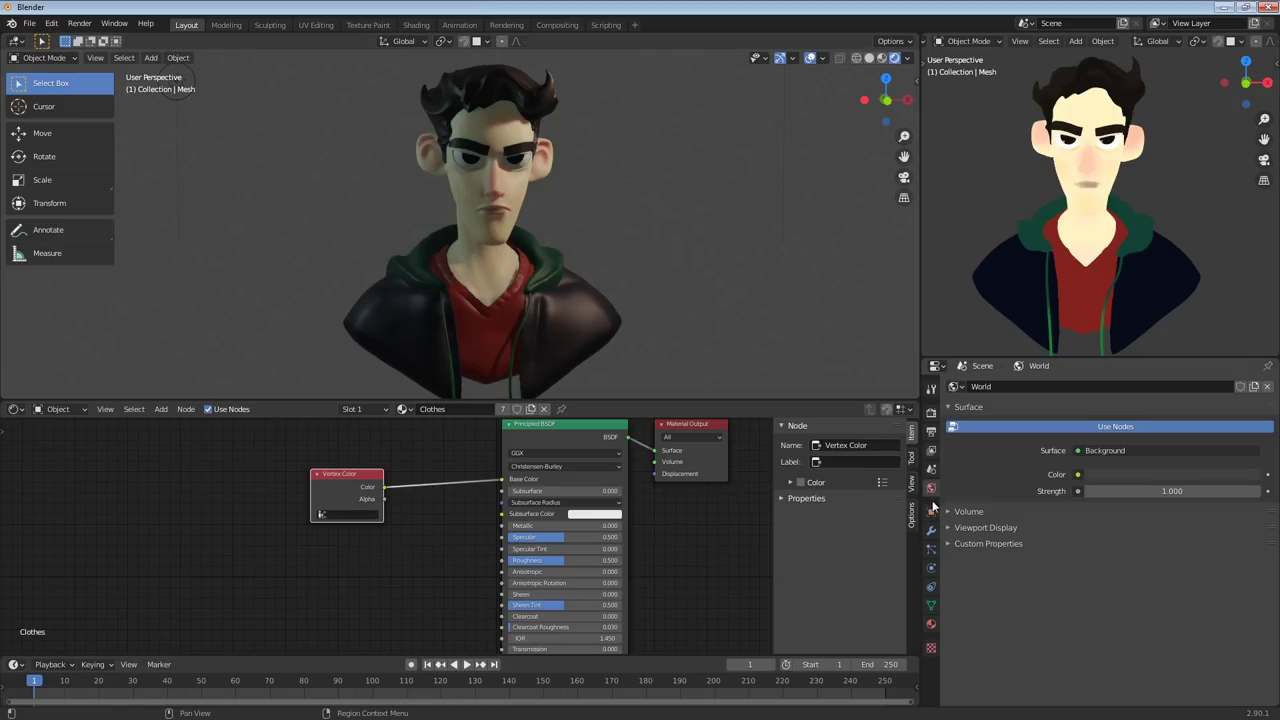
{"action": "left_click", "coordinate": [1077, 474]}
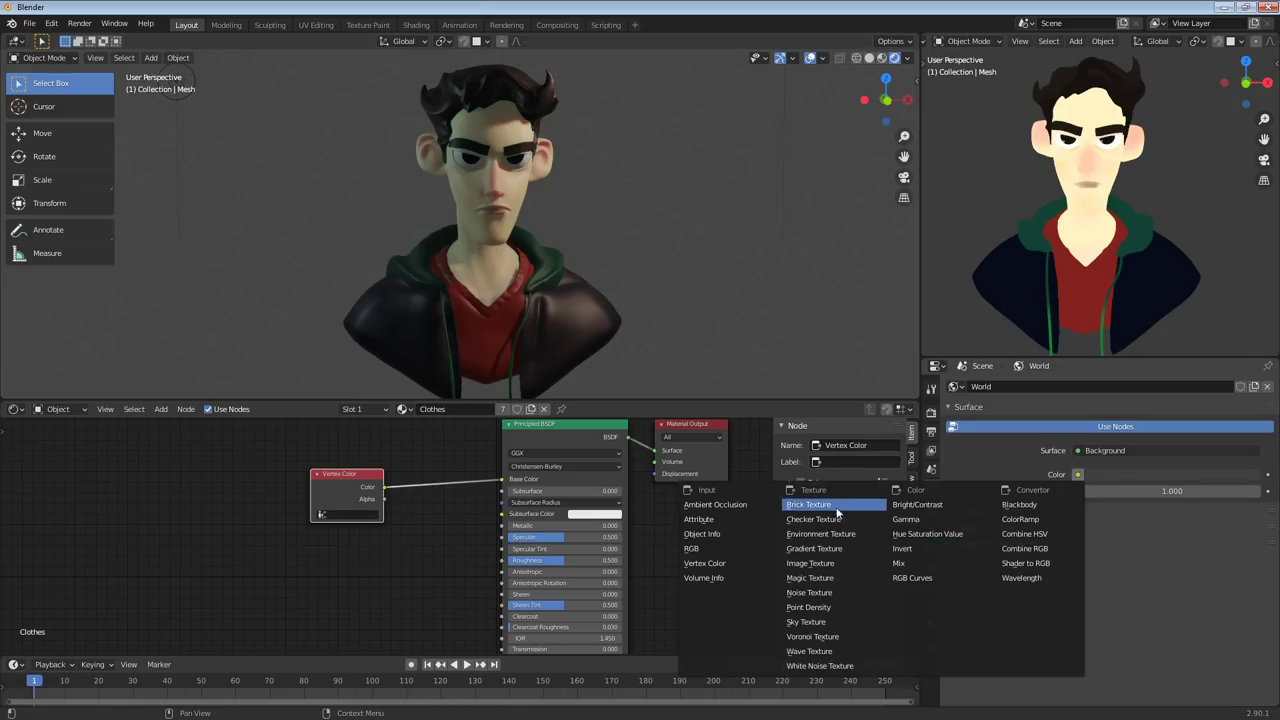
{"action": "left_click", "coordinate": [820, 563]}
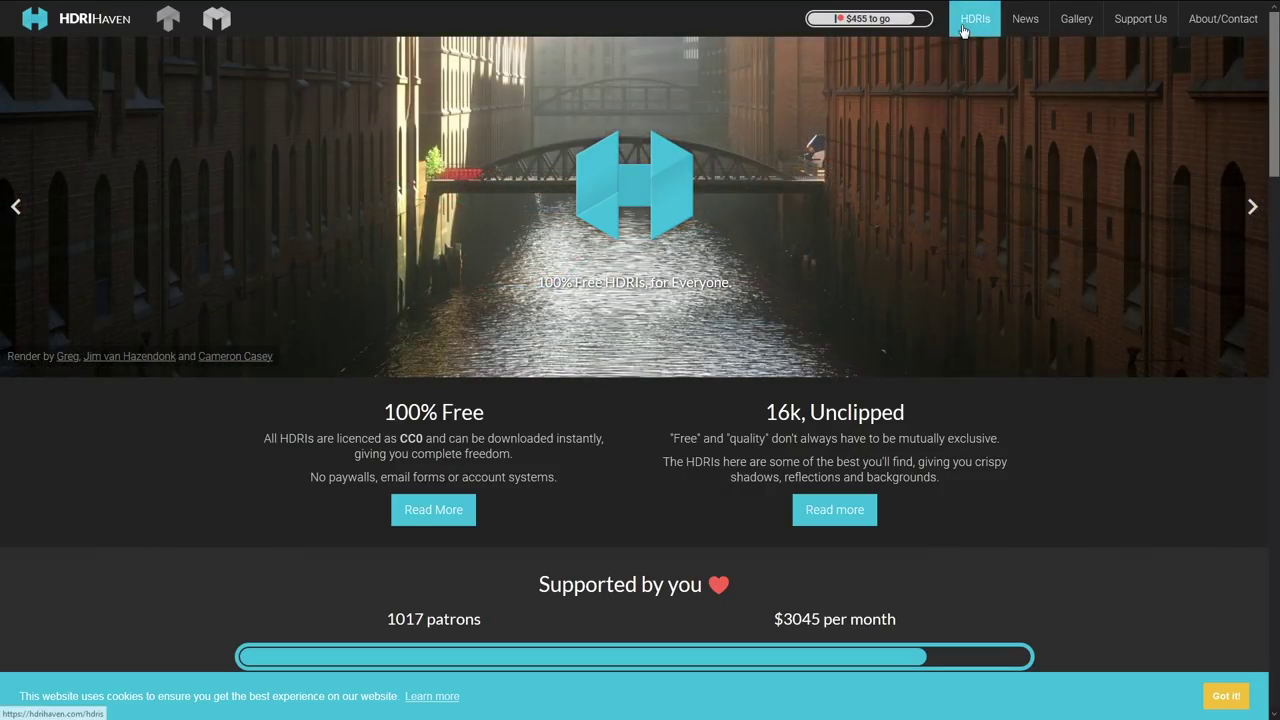
Switch to the HDRI Haven website and look over the St. Fagans Interior HDRI page
{"action": "left_click", "coordinate": [975, 18]}
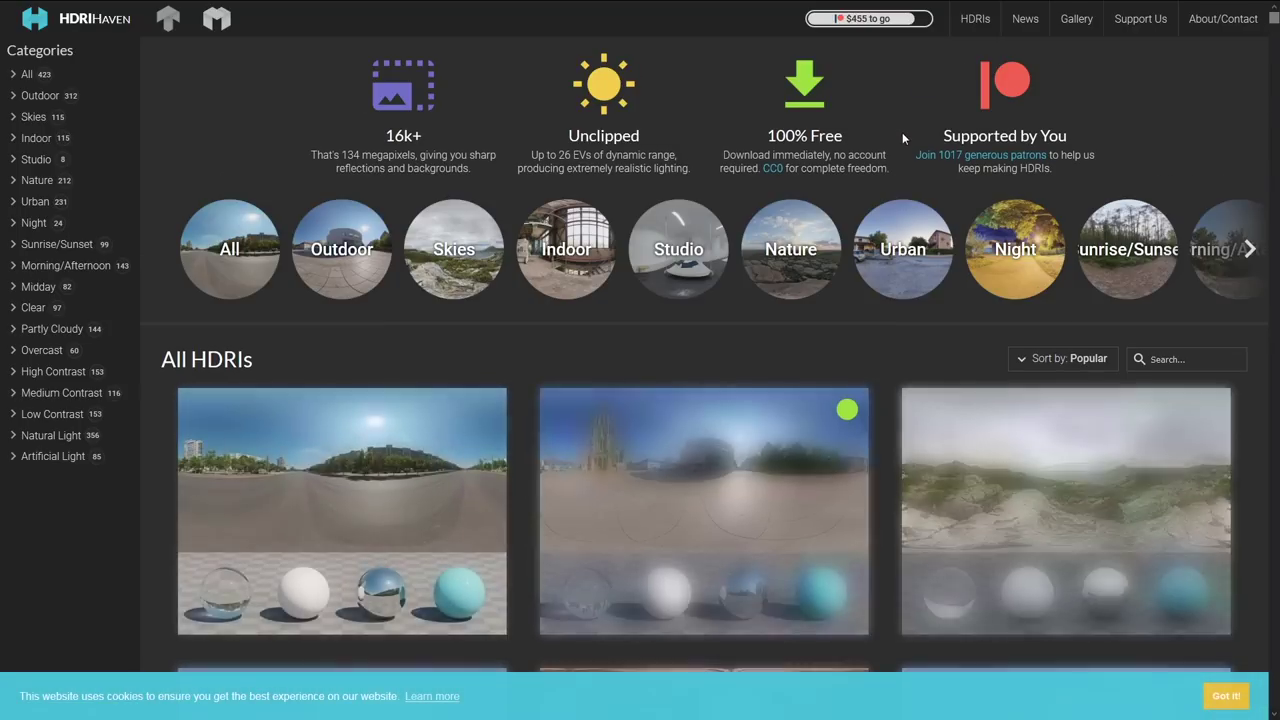
{"action": "scroll", "coordinate": [900, 135], "scroll_direction": "down", "scroll_amount": 3}
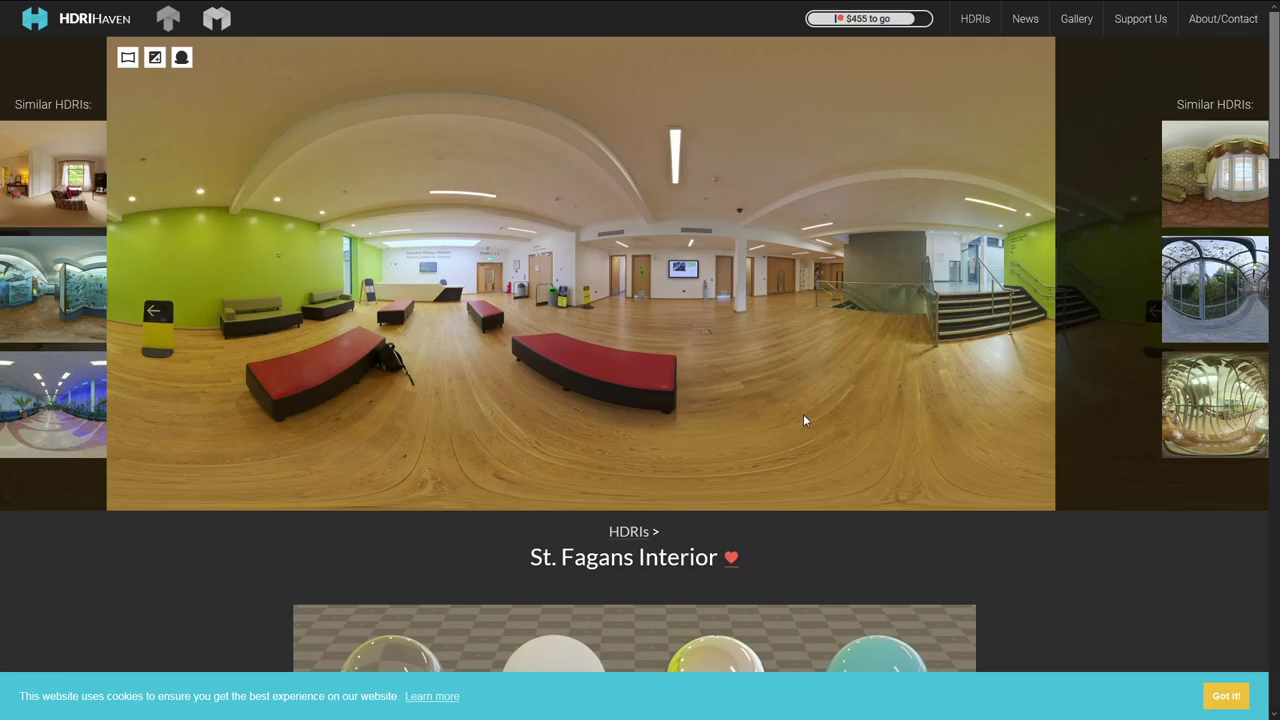
{"action": "scroll", "coordinate": [803, 414], "scroll_direction": "down", "scroll_amount": 5}
{"action": "scroll", "coordinate": [804, 412], "scroll_direction": "up", "scroll_amount": 4}
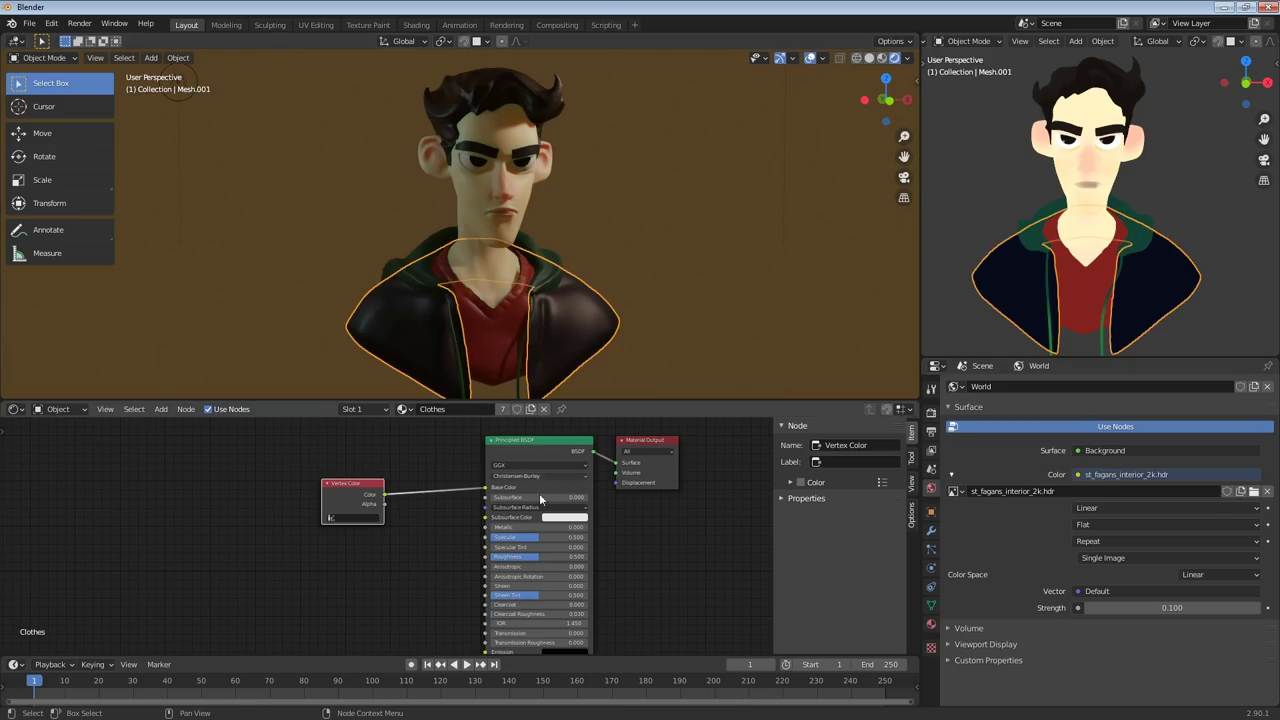
Increase the Roughness of the jacket's Clothes material
{"action": "scroll", "coordinate": [440, 578], "scroll_direction": "up", "scroll_amount": 3}
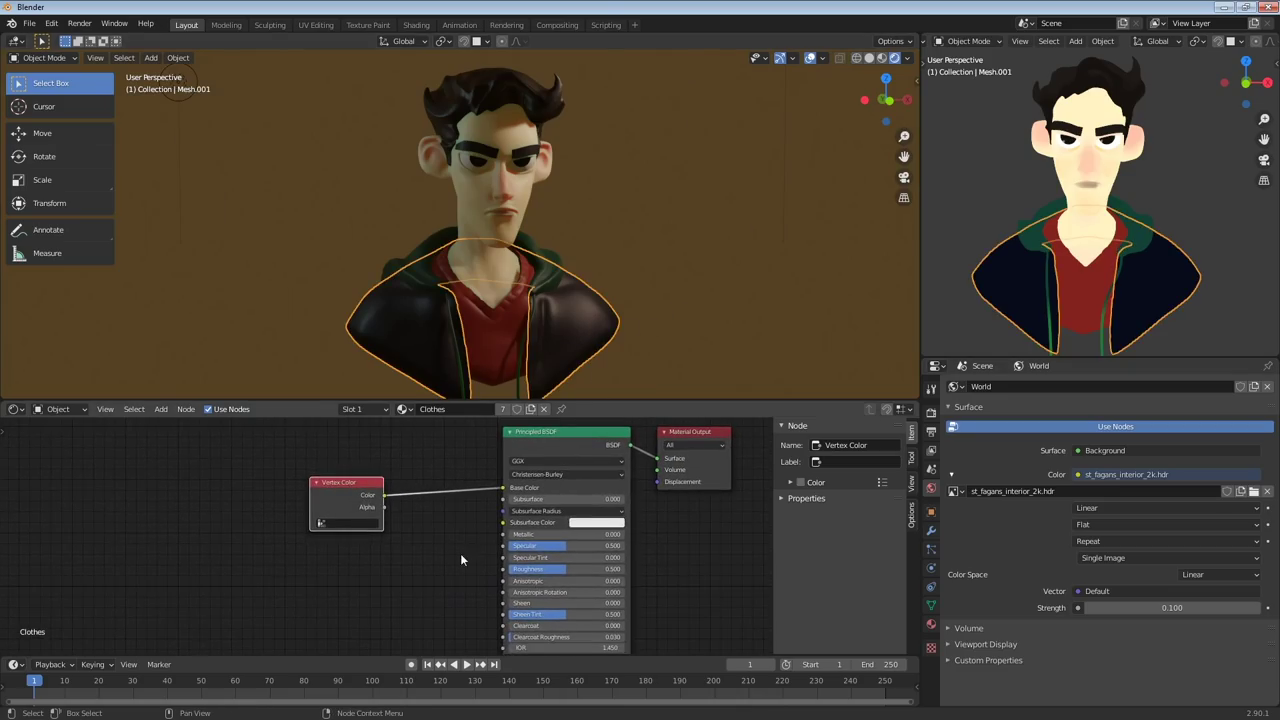
{"action": "left_click_drag", "start_coordinate": [574, 566], "coordinate": [595, 566]}
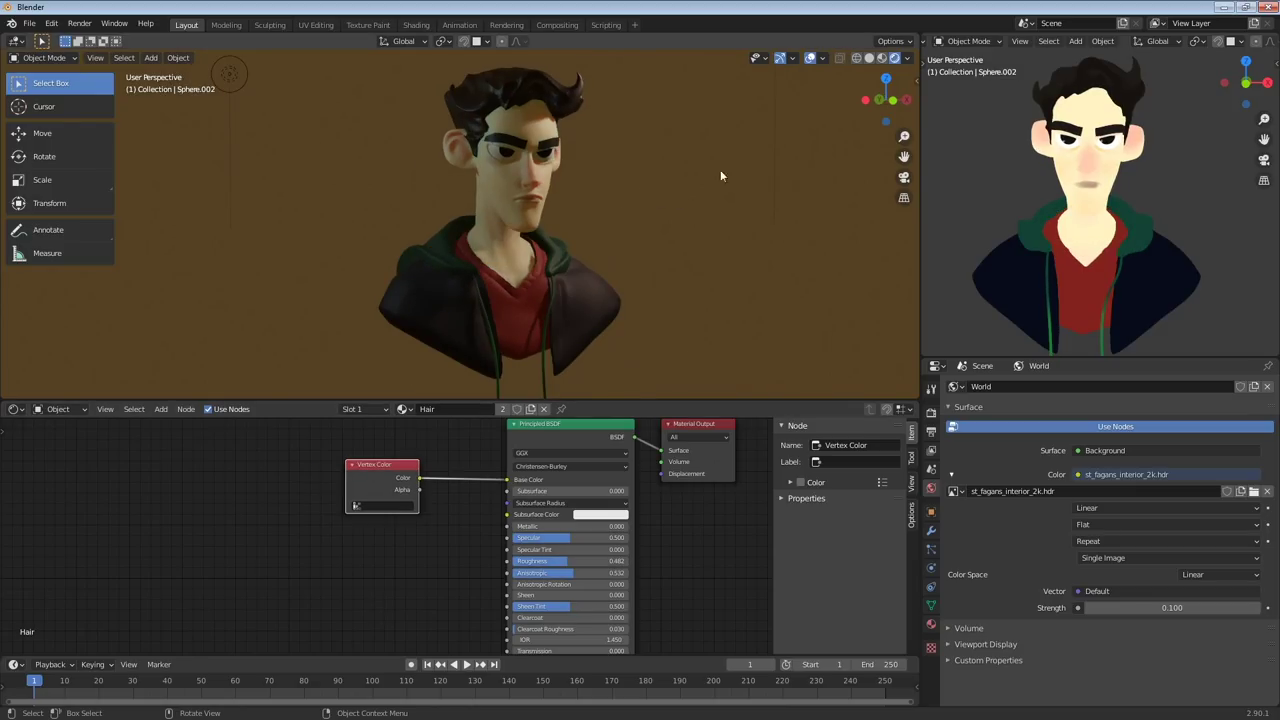
Show the viewport in solid shading, add a cube and scale it up about 3.5 times so it encloses the bust
{"action": "left_click", "coordinate": [869, 59]}
{"action": "middle_click_drag", "start_coordinate": [741, 204], "coordinate": [636, 219]}
{"action": "key", "text": "shift+a"}
{"action": "mouse_move", "coordinate": [642, 222]}
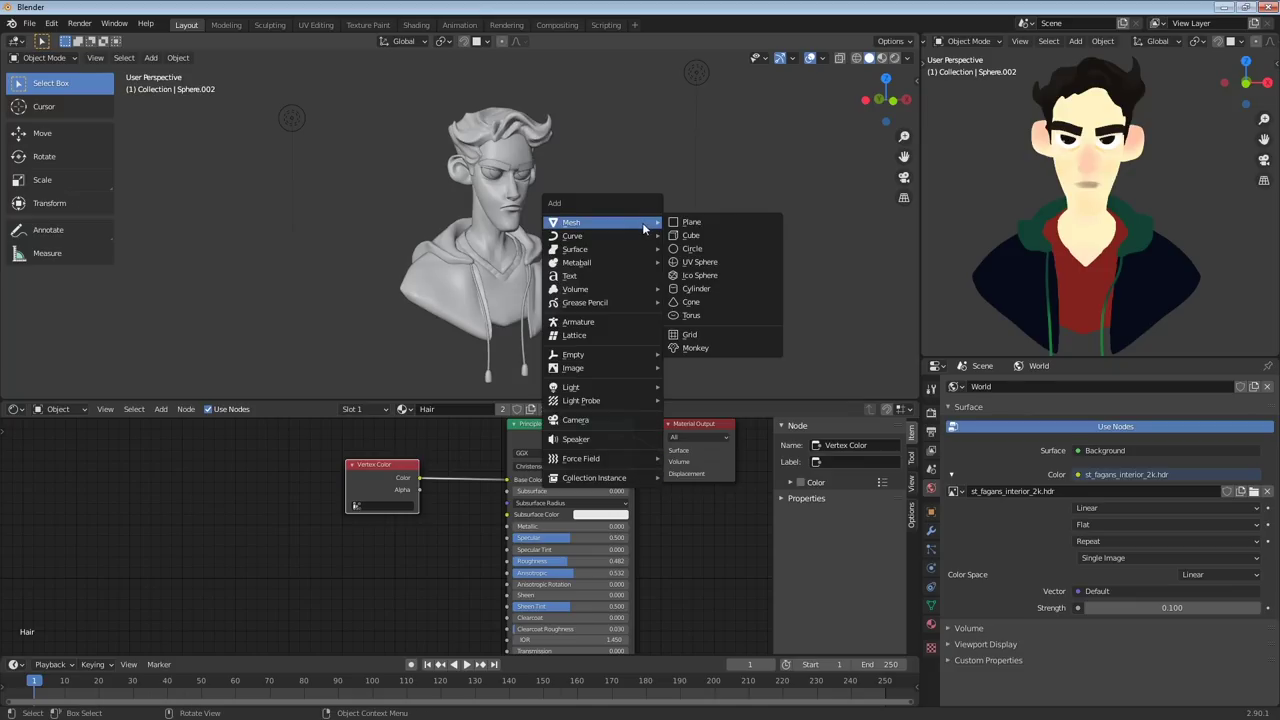
{"action": "left_click", "coordinate": [712, 235]}
{"action": "key", "text": "s"}
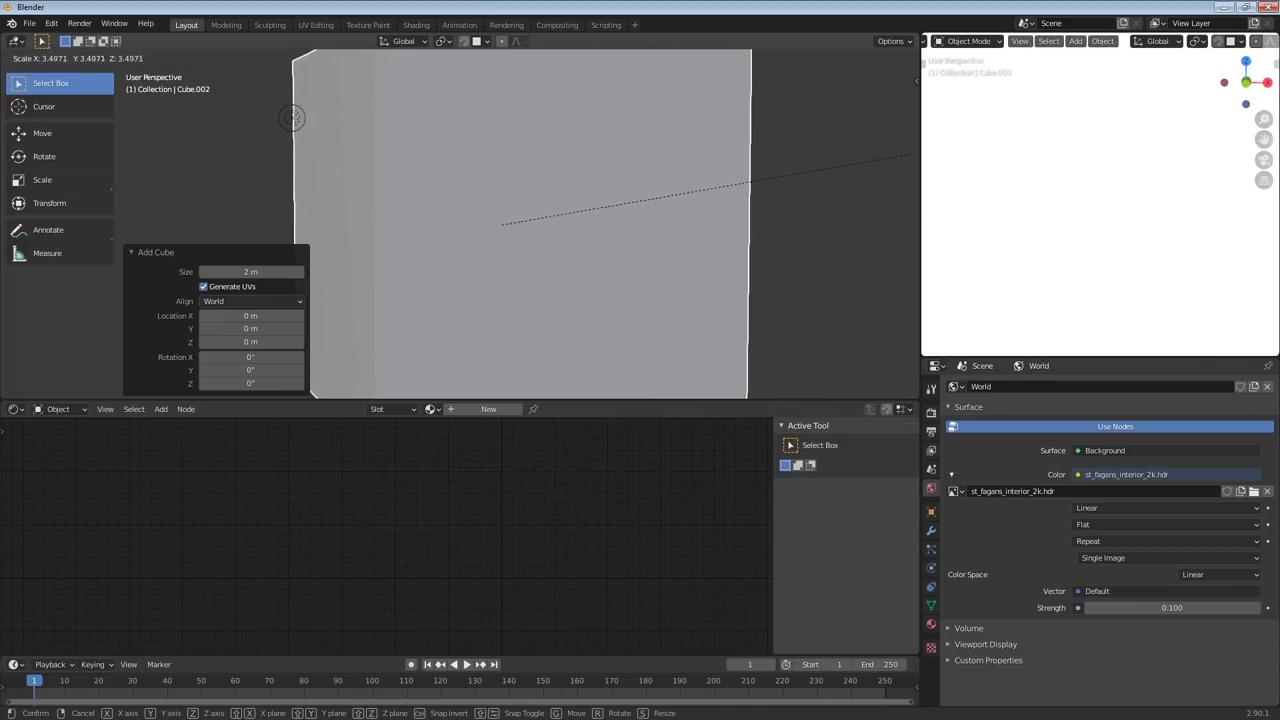
{"action": "left_click", "coordinate": [910, 162]}
Delete the cube's top and two adjacent side faces, leaving a floor and two walls as a backdrop
{"action": "middle_click_drag", "start_coordinate": [738, 228], "coordinate": [614, 255]}
{"action": "scroll", "coordinate": [504, 254], "scroll_direction": "up", "scroll_amount": 2}
{"action": "scroll", "coordinate": [428, 265], "scroll_direction": "down", "scroll_amount": 4}
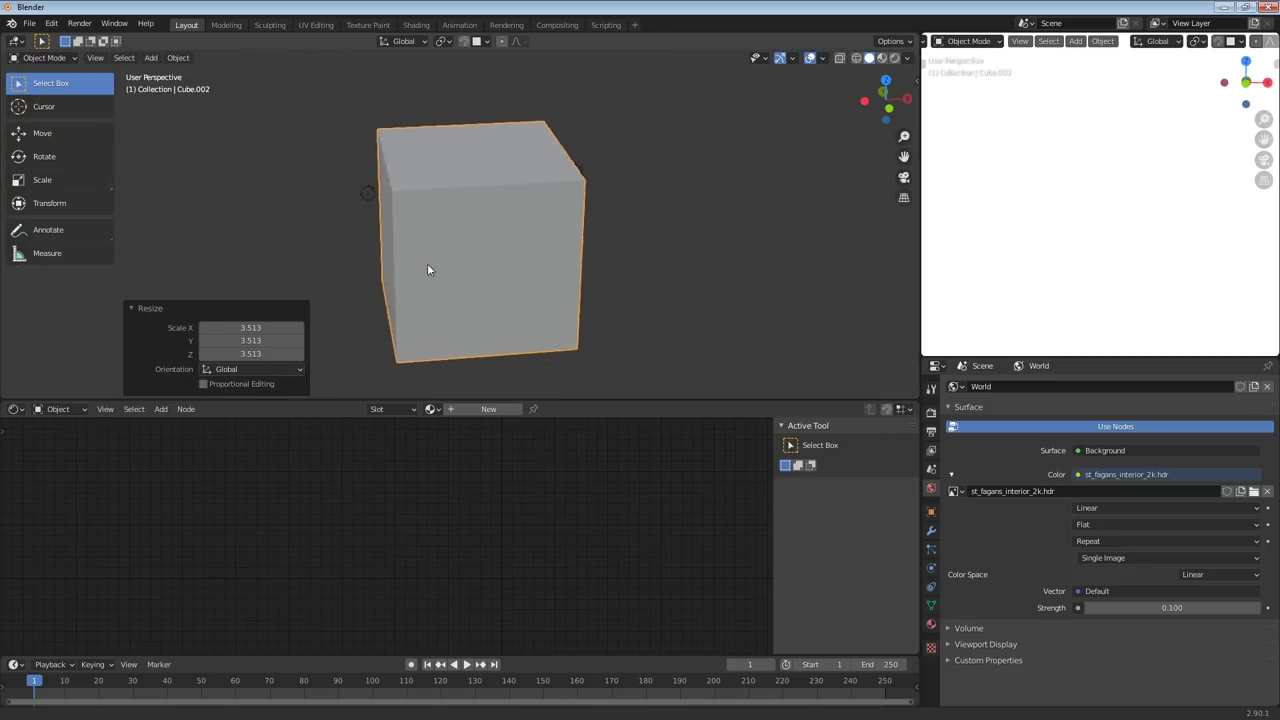
{"action": "key", "text": "Tab"}
{"action": "scroll", "coordinate": [428, 265], "scroll_direction": "up", "scroll_amount": 4}
{"action": "mouse_move", "coordinate": [428, 265]}
{"action": "middle_mouse_down"}
{"action": "mouse_move", "coordinate": [643, 120]}
{"action": "mouse_move", "coordinate": [596, 170]}
{"action": "middle_mouse_up"}
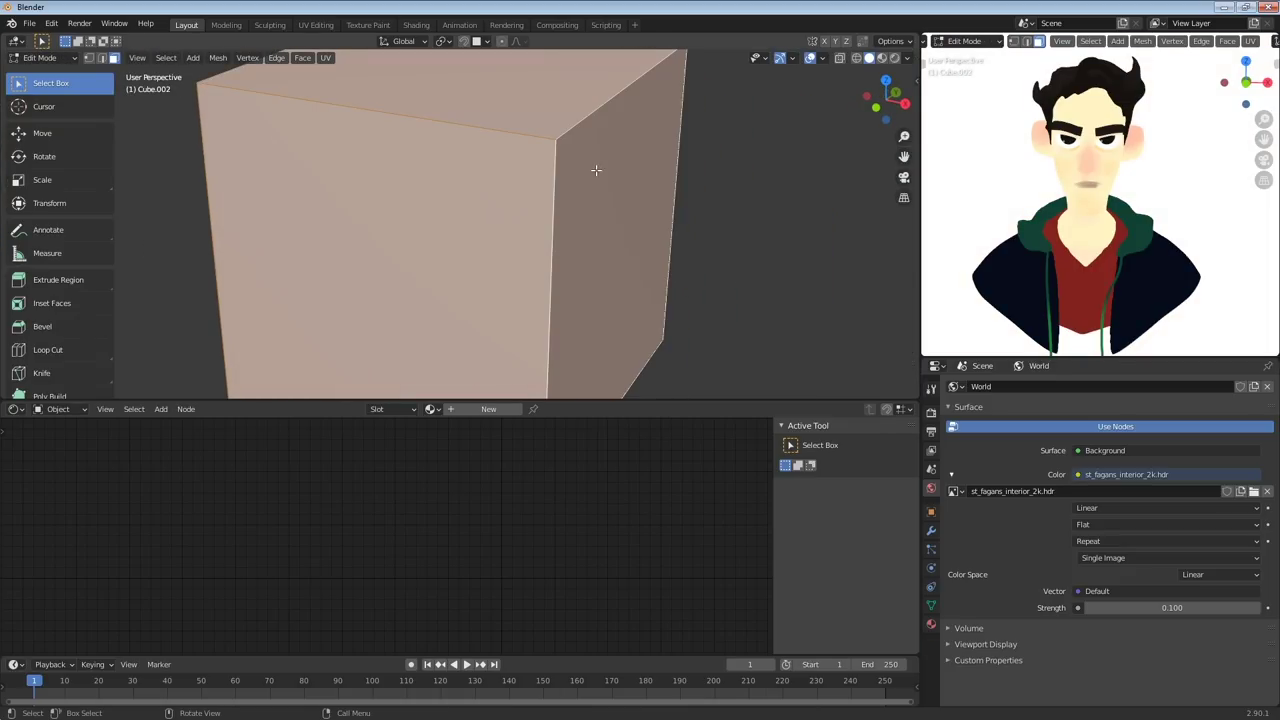
{"action": "key", "text": "x"}
{"action": "left_click", "coordinate": [598, 174]}
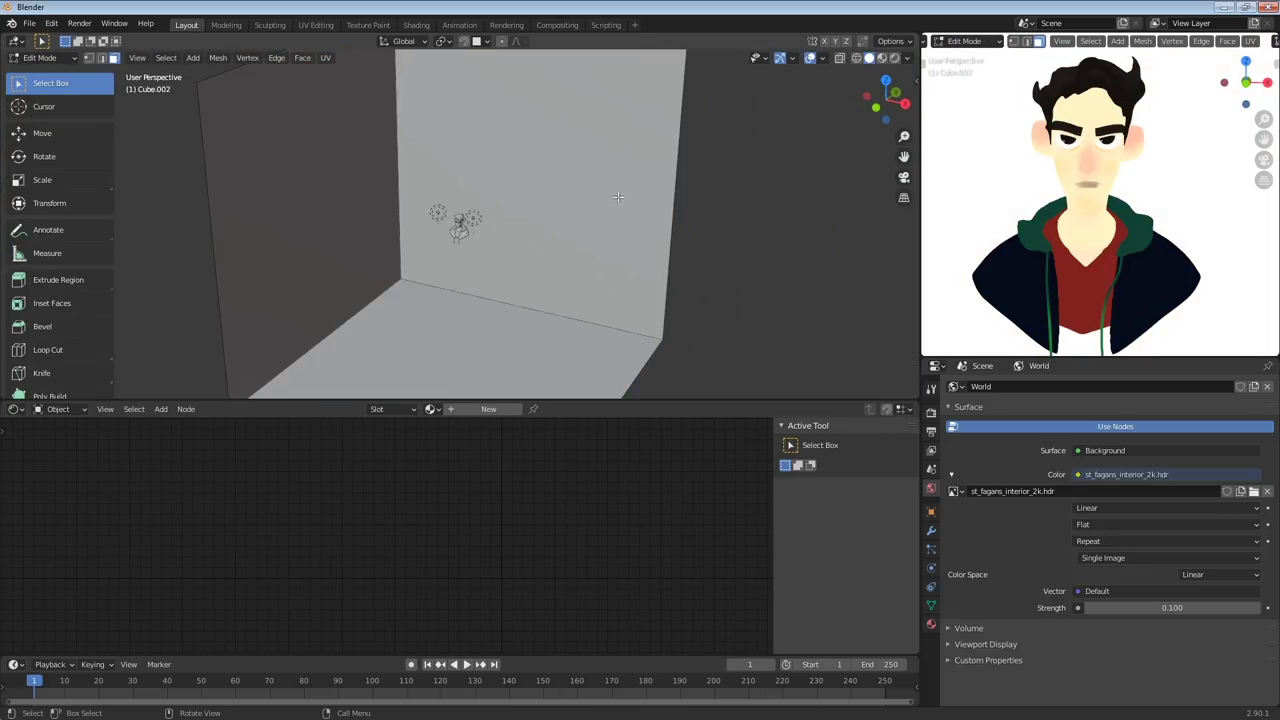
{"action": "scroll", "coordinate": [455, 226], "scroll_direction": "down", "scroll_amount": 3}
{"action": "key", "text": "Tab"}
Show the viewport in material preview, create a new material on the backdrop and set its Base Color to blue
{"action": "left_click", "coordinate": [881, 58]}
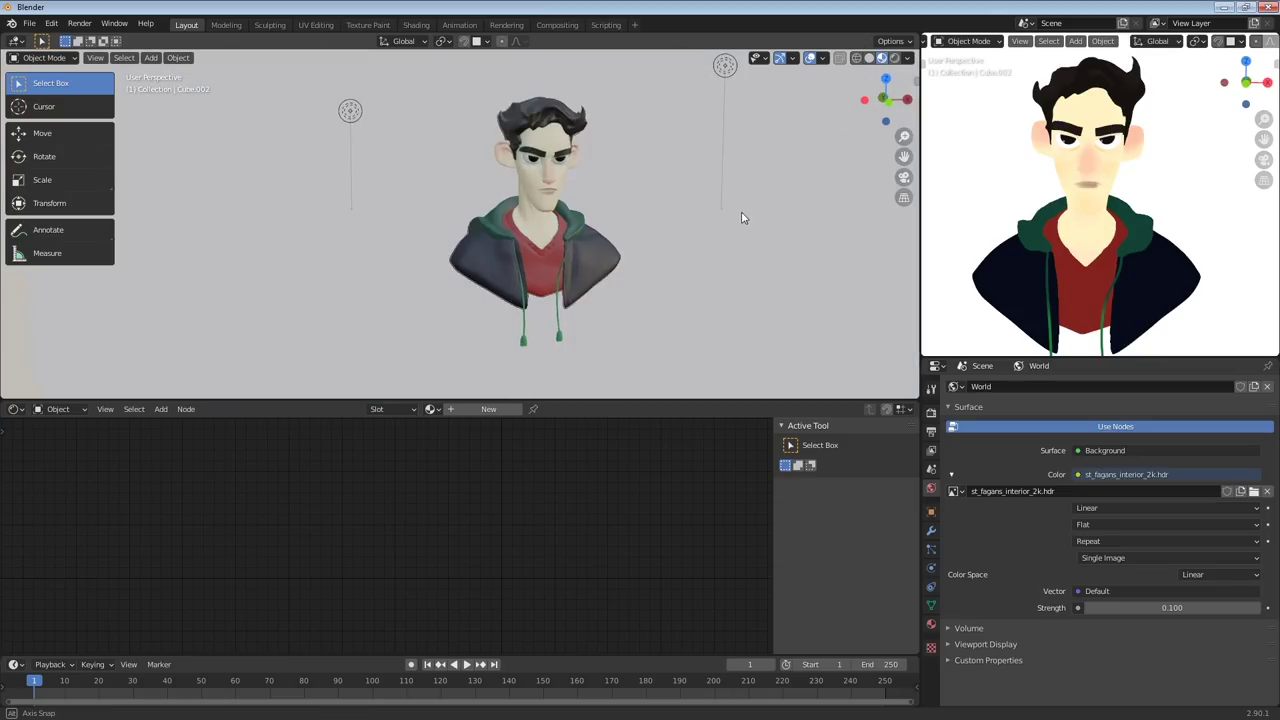
{"action": "scroll", "coordinate": [743, 214], "scroll_direction": "up", "scroll_amount": 2}
{"action": "left_click", "coordinate": [931, 622]}
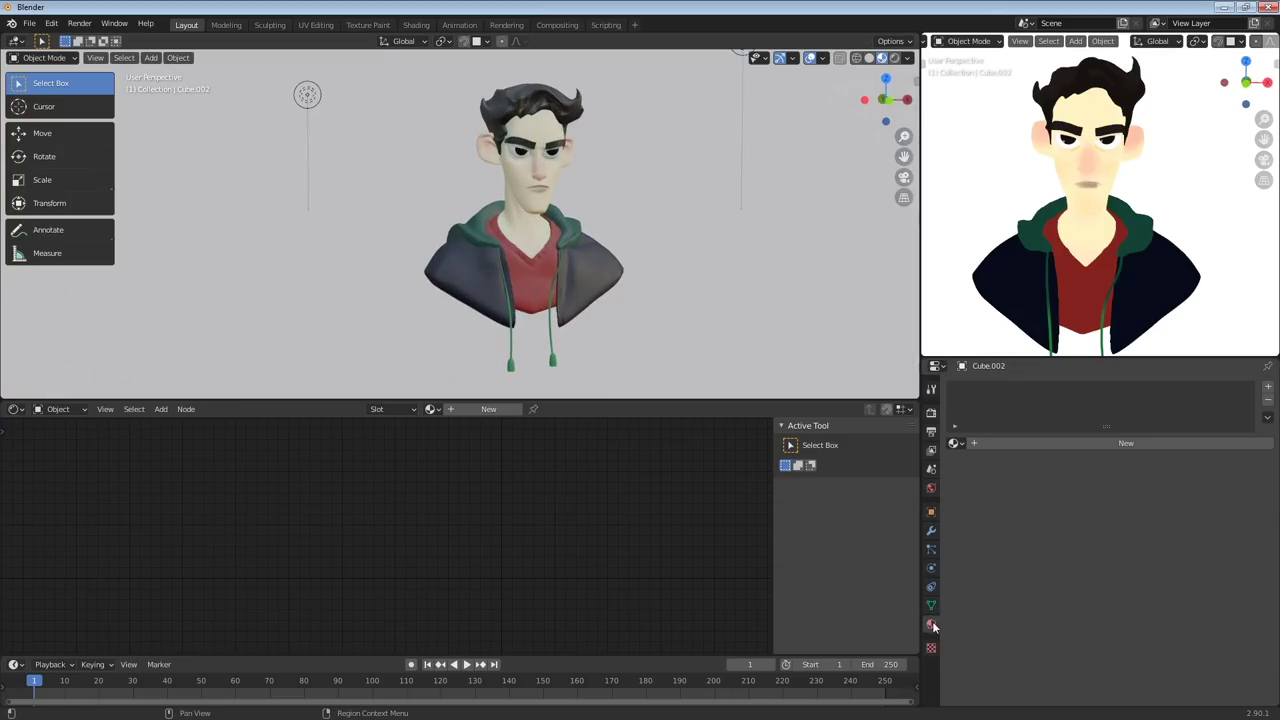
{"action": "left_click", "coordinate": [1008, 445]}
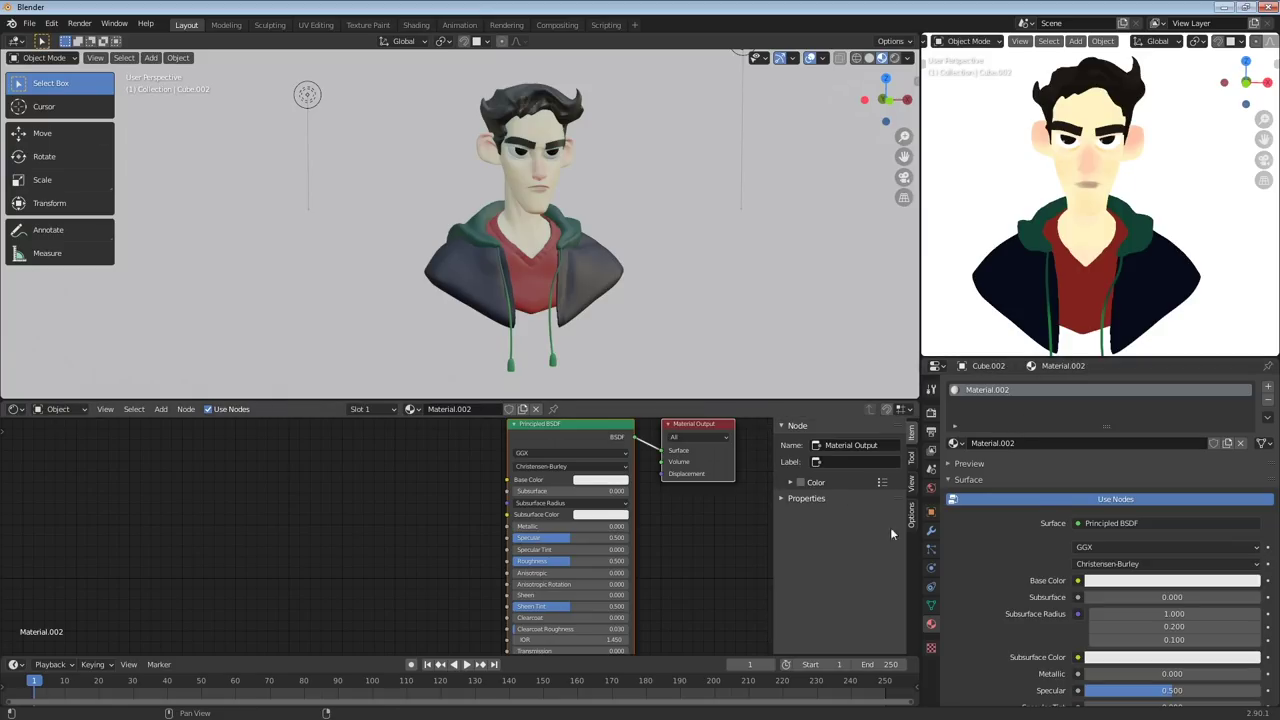
{"action": "left_click", "coordinate": [598, 482]}
{"action": "left_click_drag", "start_coordinate": [635, 380], "coordinate": [636, 355]}
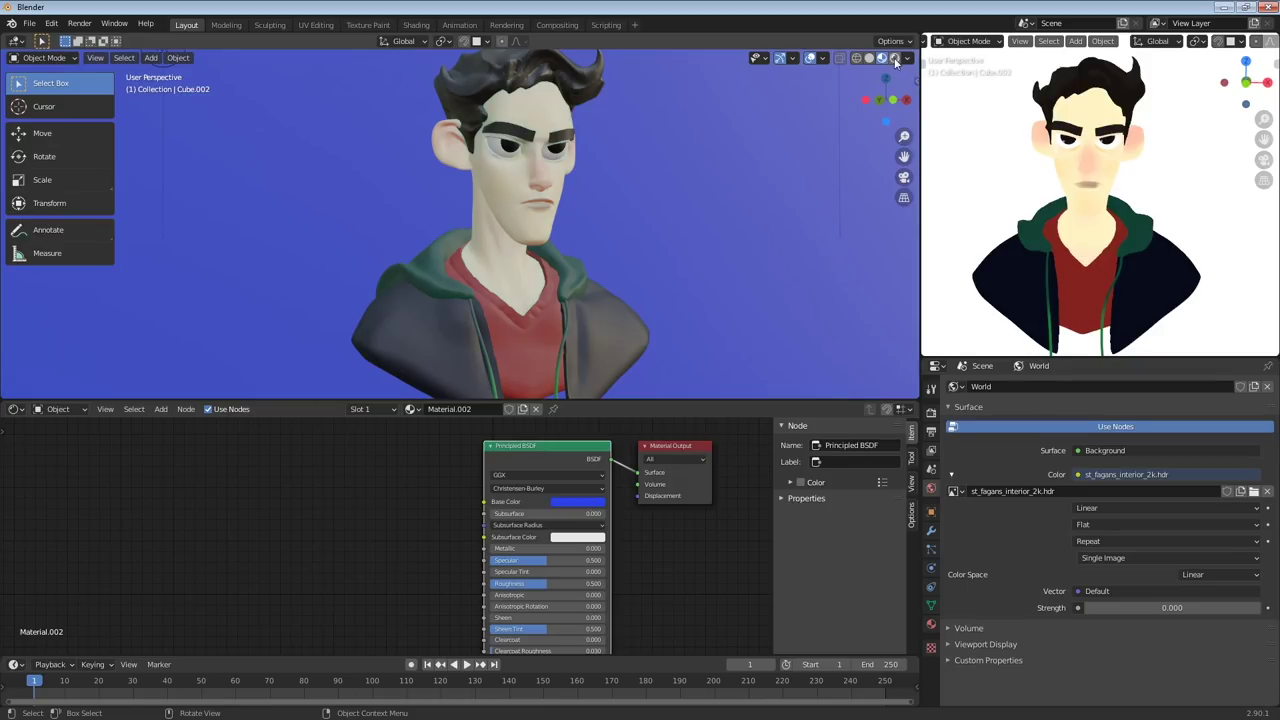
Switch the viewport to rendered shading and move the point light beside the bust closer to it
{"action": "left_click", "coordinate": [895, 59]}
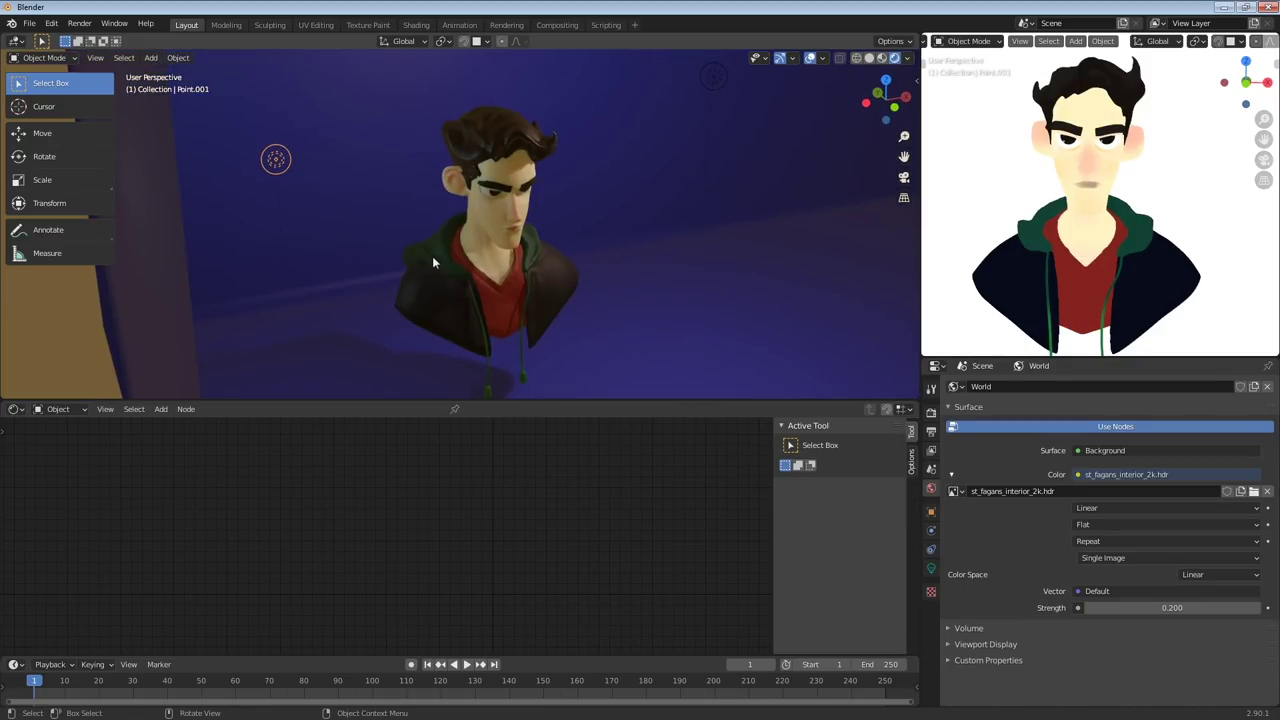
{"action": "key", "text": "g"}
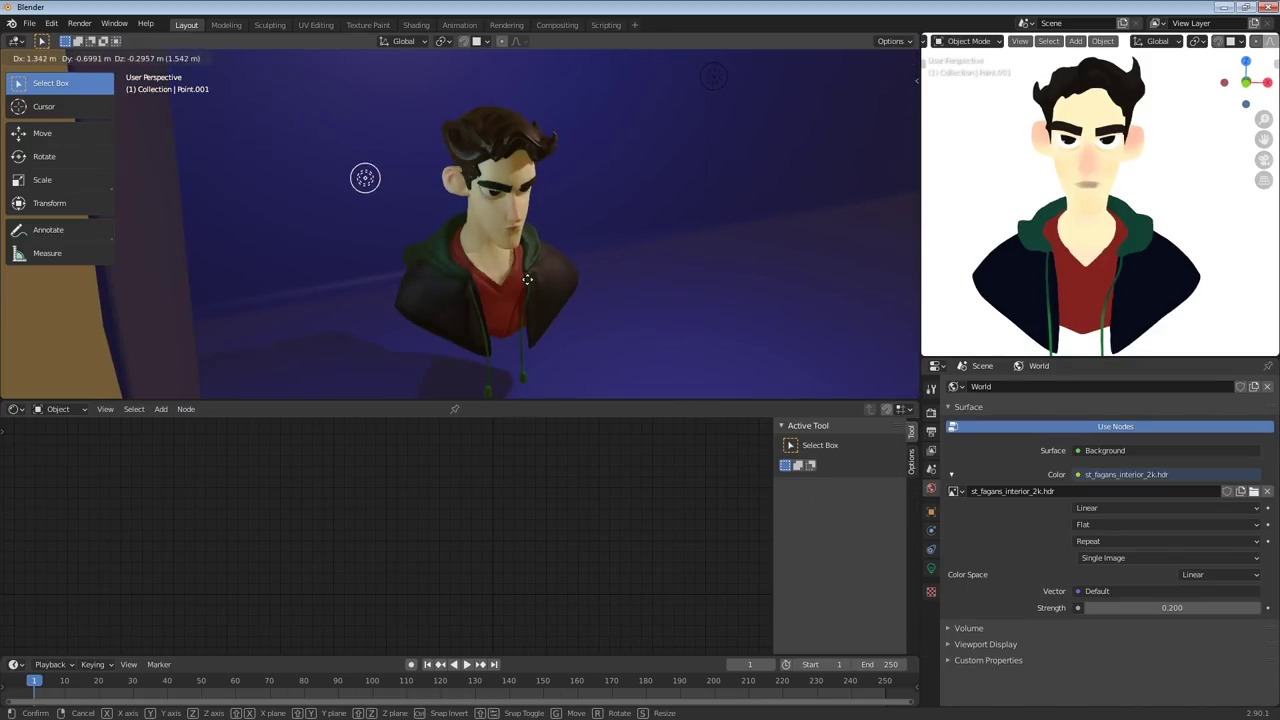
{"action": "left_click", "coordinate": [542, 285]}
{"action": "middle_click_drag", "start_coordinate": [542, 286], "coordinate": [518, 240]}
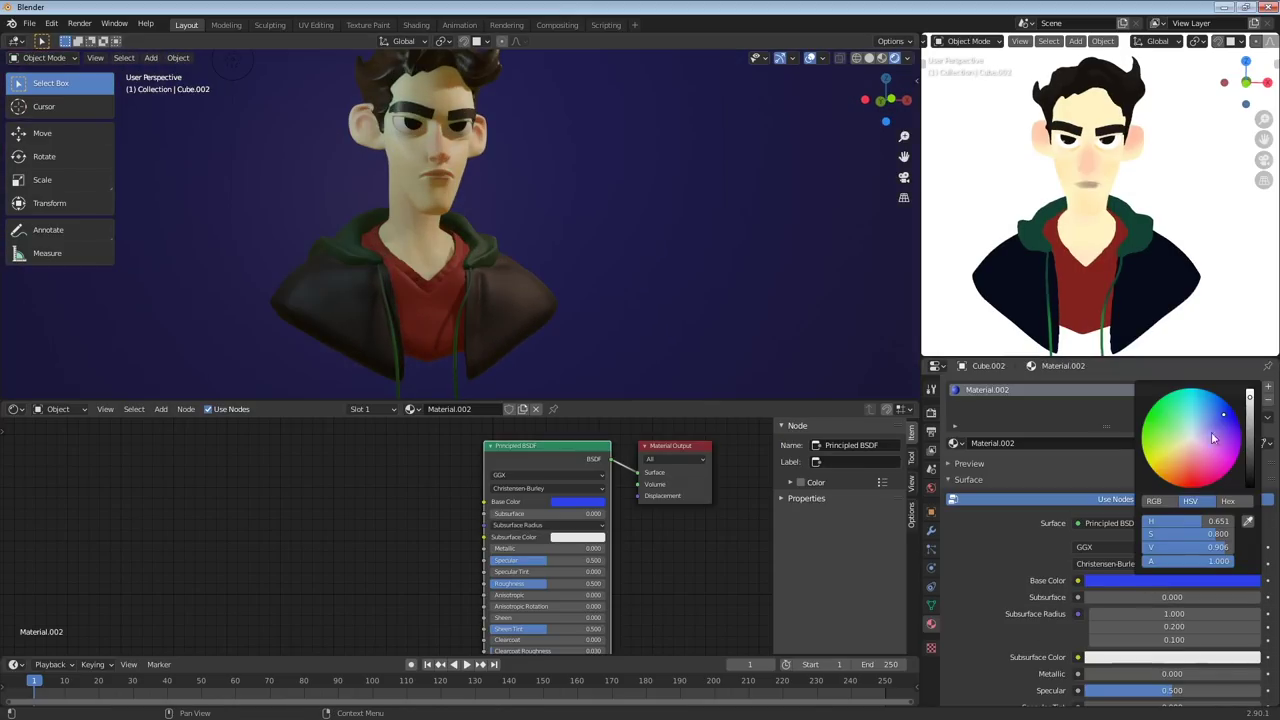
Set the backdrop material's Base Color to a saturated blue with hue 0.621, saturation 1.000 and value 0.906
{"action": "left_click_drag", "start_coordinate": [1213, 438], "coordinate": [1217, 397]}
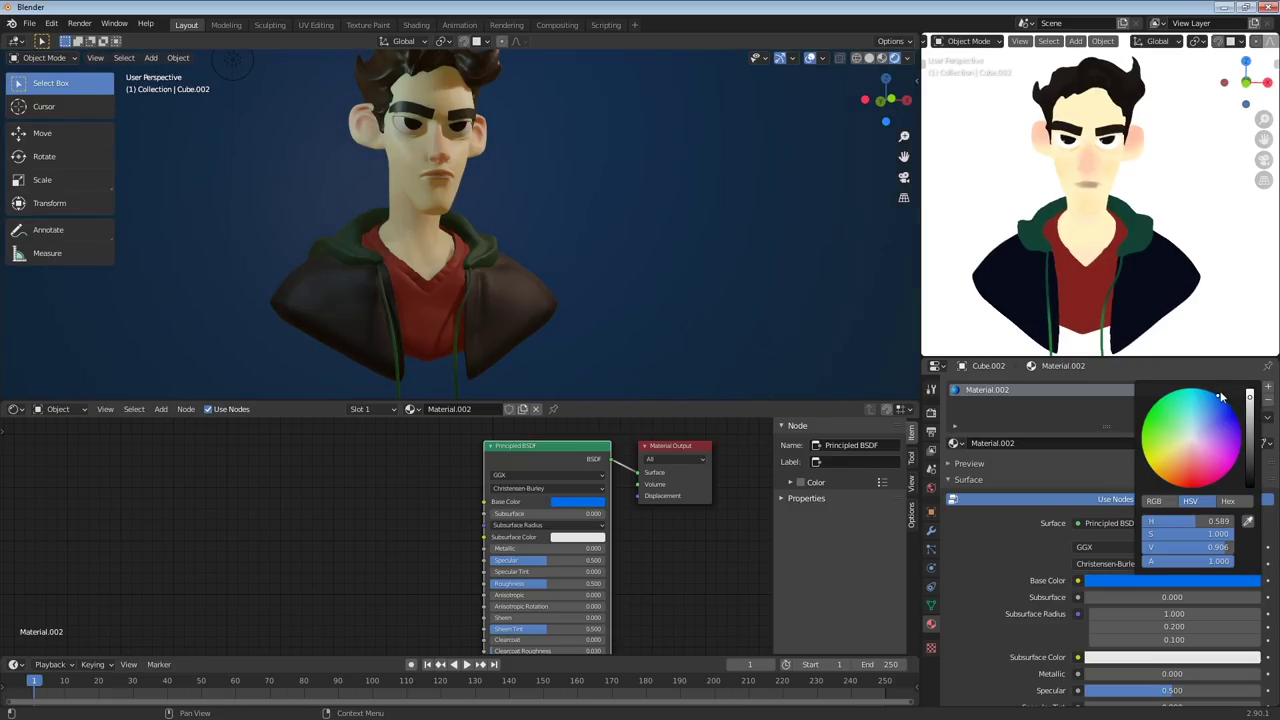
{"action": "left_click_drag", "start_coordinate": [1220, 399], "coordinate": [1229, 404]}
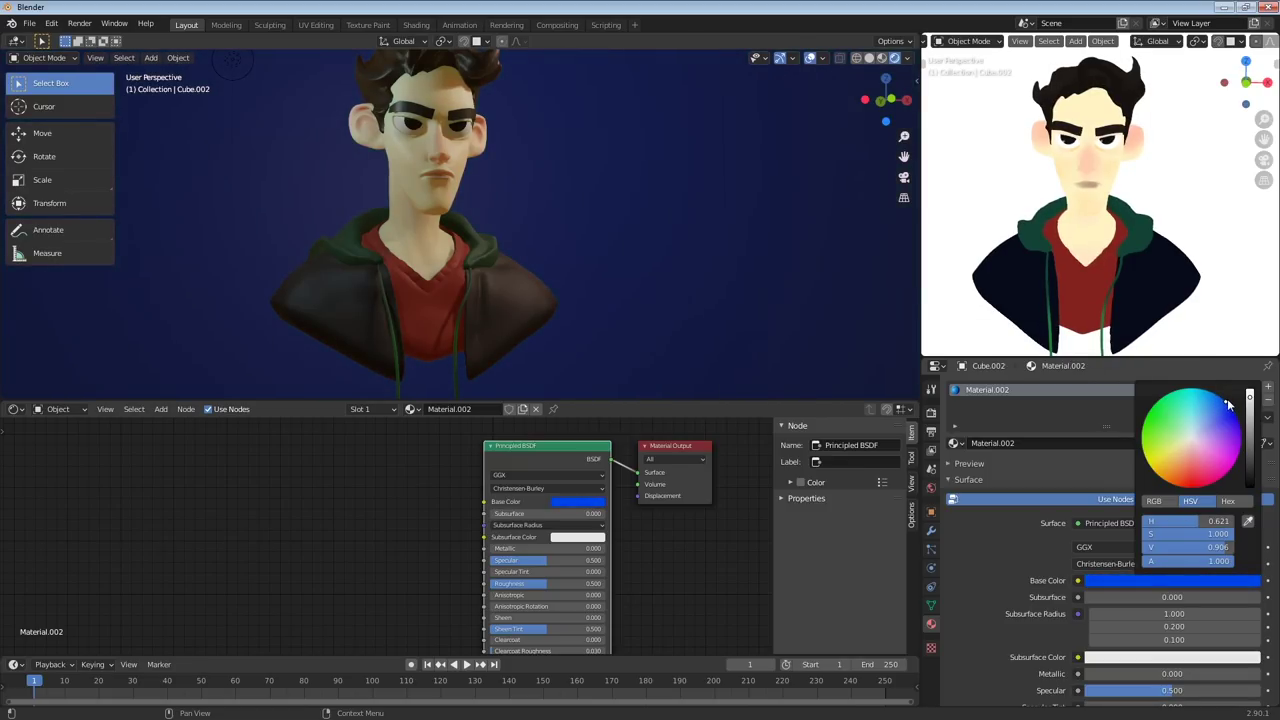
{"action": "middle_click_drag", "start_coordinate": [807, 302], "coordinate": [750, 252]}
{"action": "key", "text": "ctrl+space"}
{"action": "key", "text": "ctrl+space"}
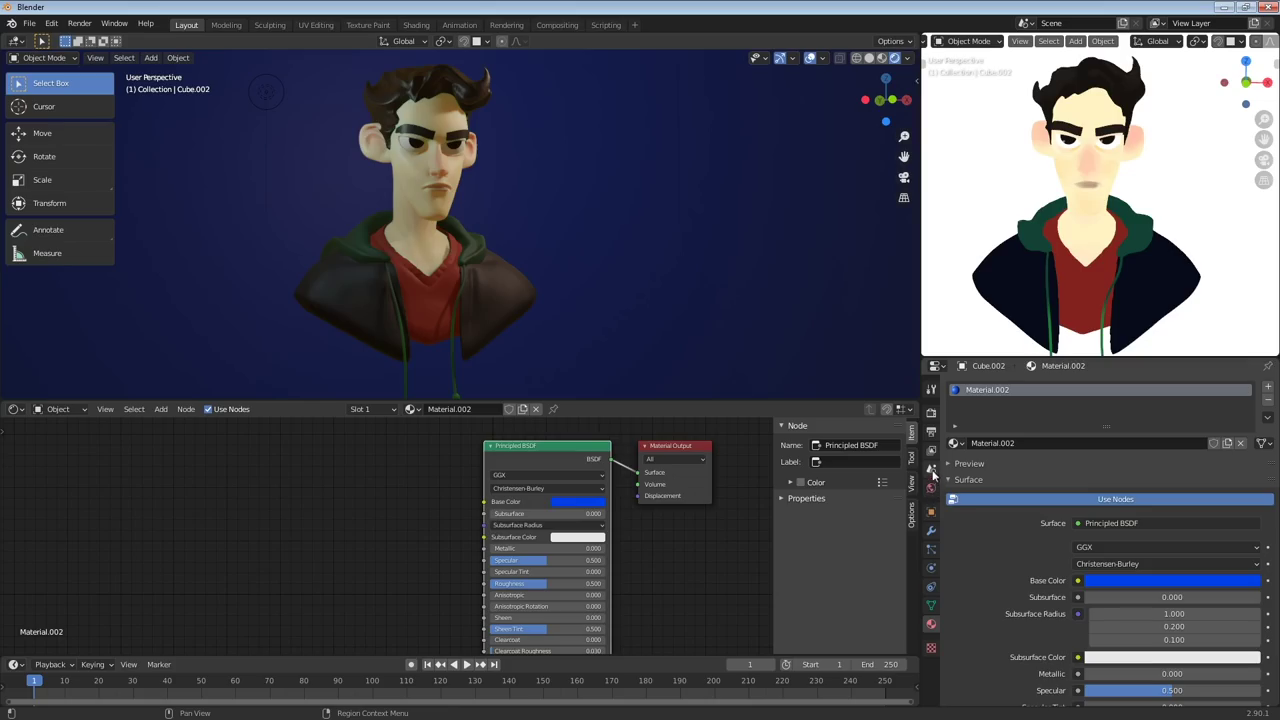
Try the Cycles render engine and preview the bust in the maximized viewport
{"action": "left_click", "coordinate": [931, 414]}
{"action": "left_click", "coordinate": [1100, 386]}
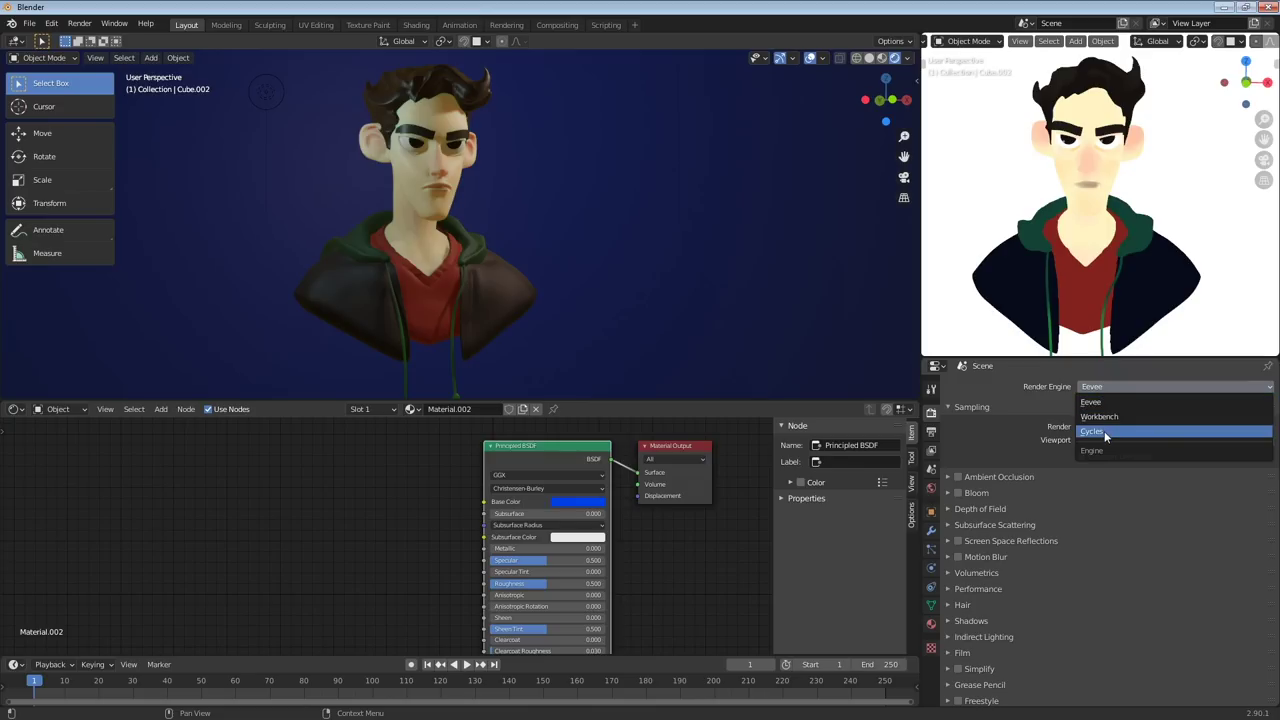
{"action": "left_click", "coordinate": [1103, 432]}
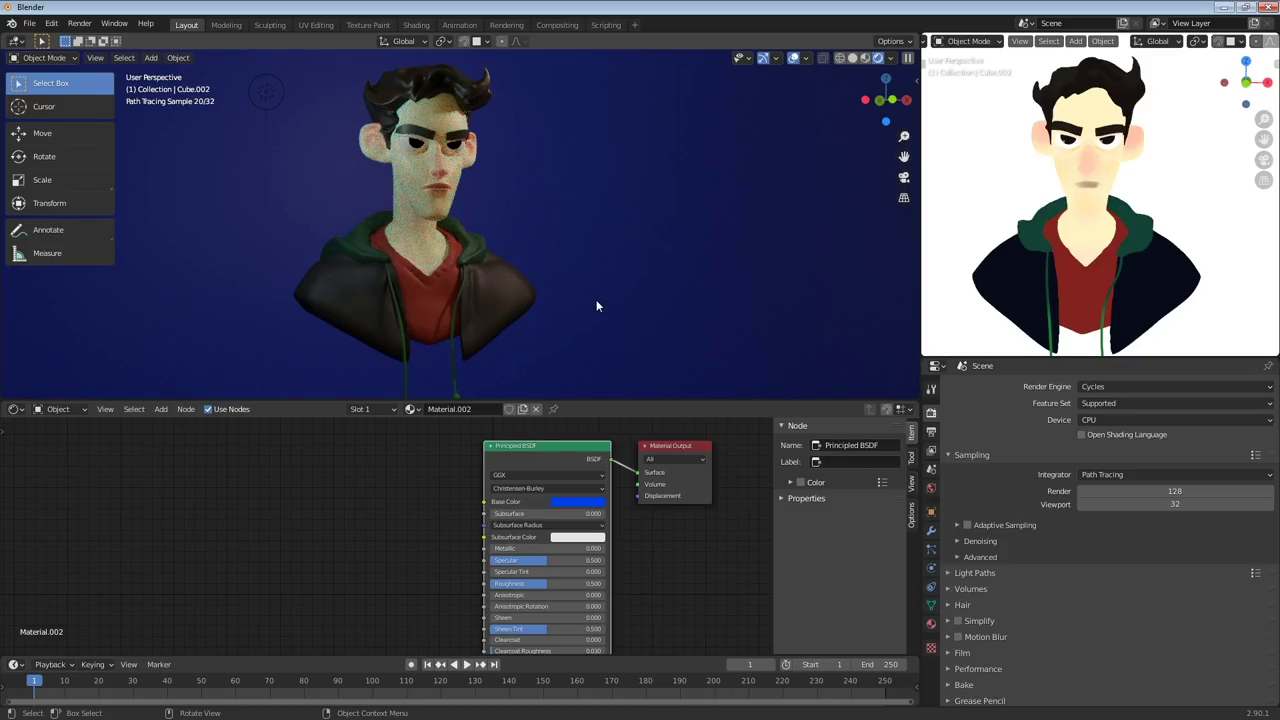
{"action": "key", "text": "ctrl+space"}
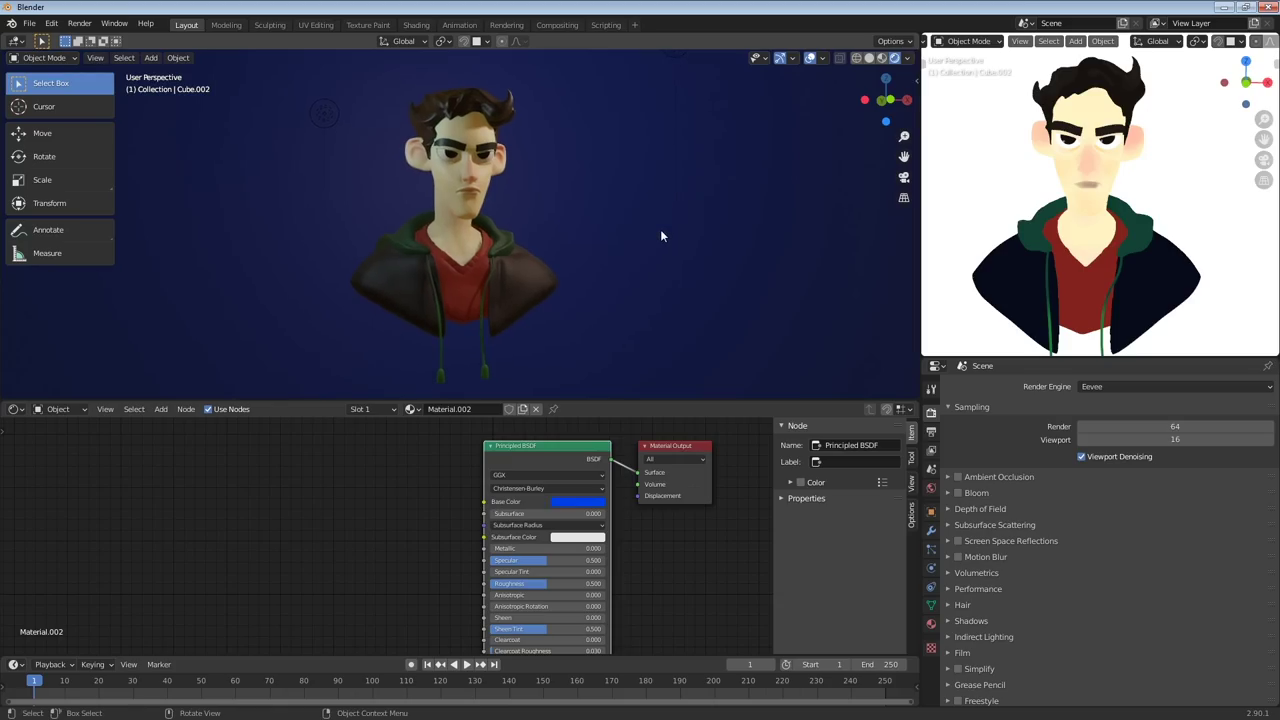
Add a camera to the scene and move it out in front of the bust
{"action": "mouse_move", "coordinate": [661, 231]}
{"action": "middle_mouse_down"}
{"action": "mouse_move", "coordinate": [632, 231]}
{"action": "mouse_move", "coordinate": [656, 231]}
{"action": "mouse_move", "coordinate": [652, 241]}
{"action": "middle_mouse_up"}
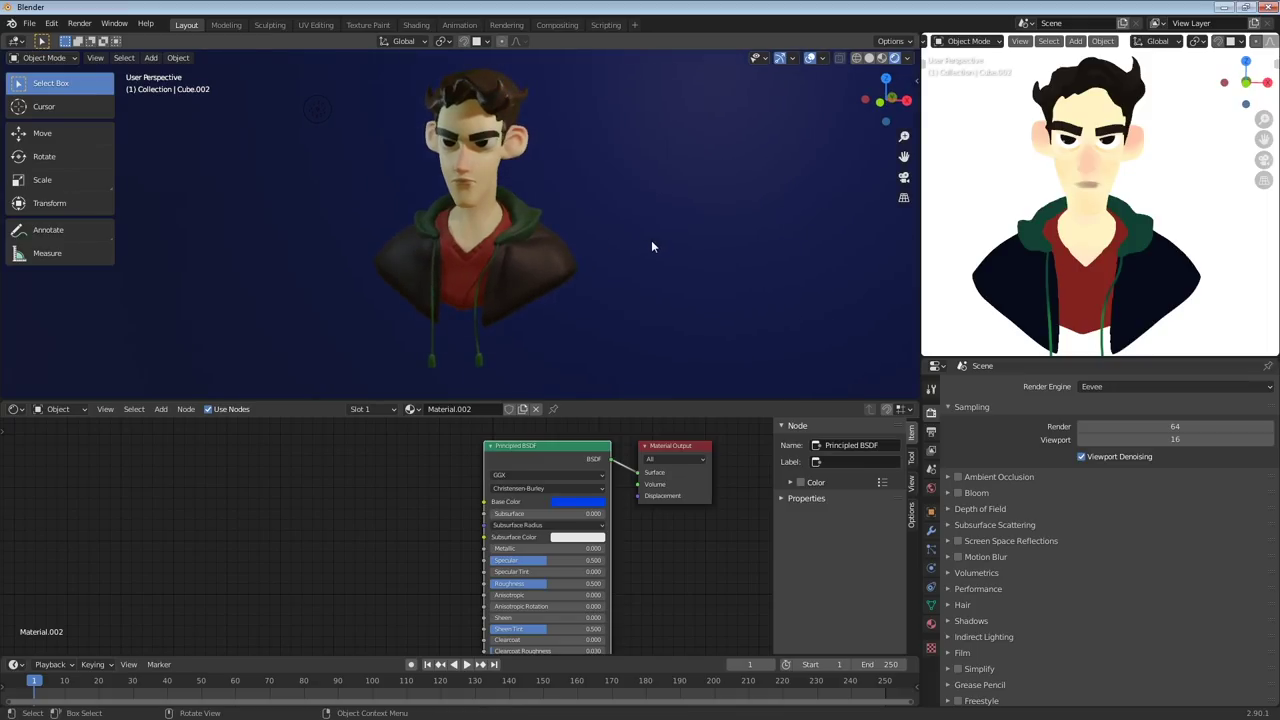
{"action": "mouse_move", "coordinate": [721, 200]}
{"action": "middle_mouse_down"}
{"action": "mouse_move", "coordinate": [618, 253]}
{"action": "mouse_move", "coordinate": [645, 222]}
{"action": "mouse_move", "coordinate": [733, 219]}
{"action": "middle_mouse_up"}
{"action": "key", "text": "shift+a"}
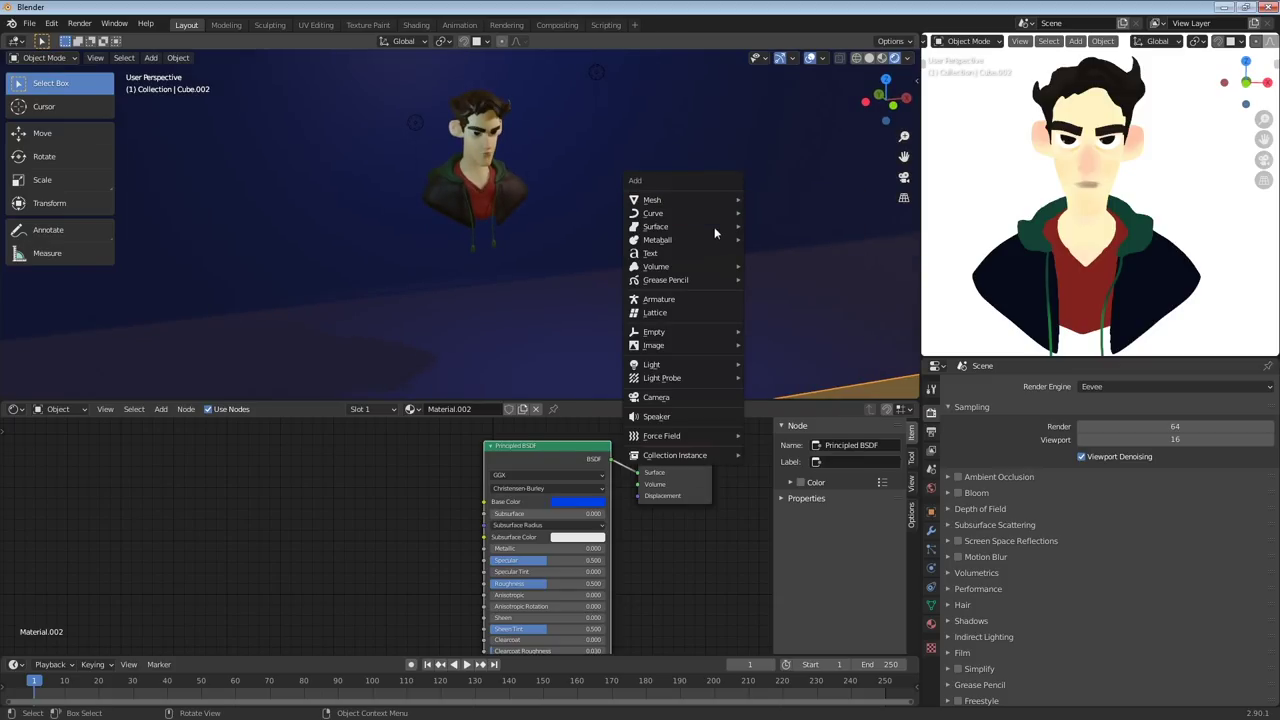
{"action": "left_click", "coordinate": [716, 396]}
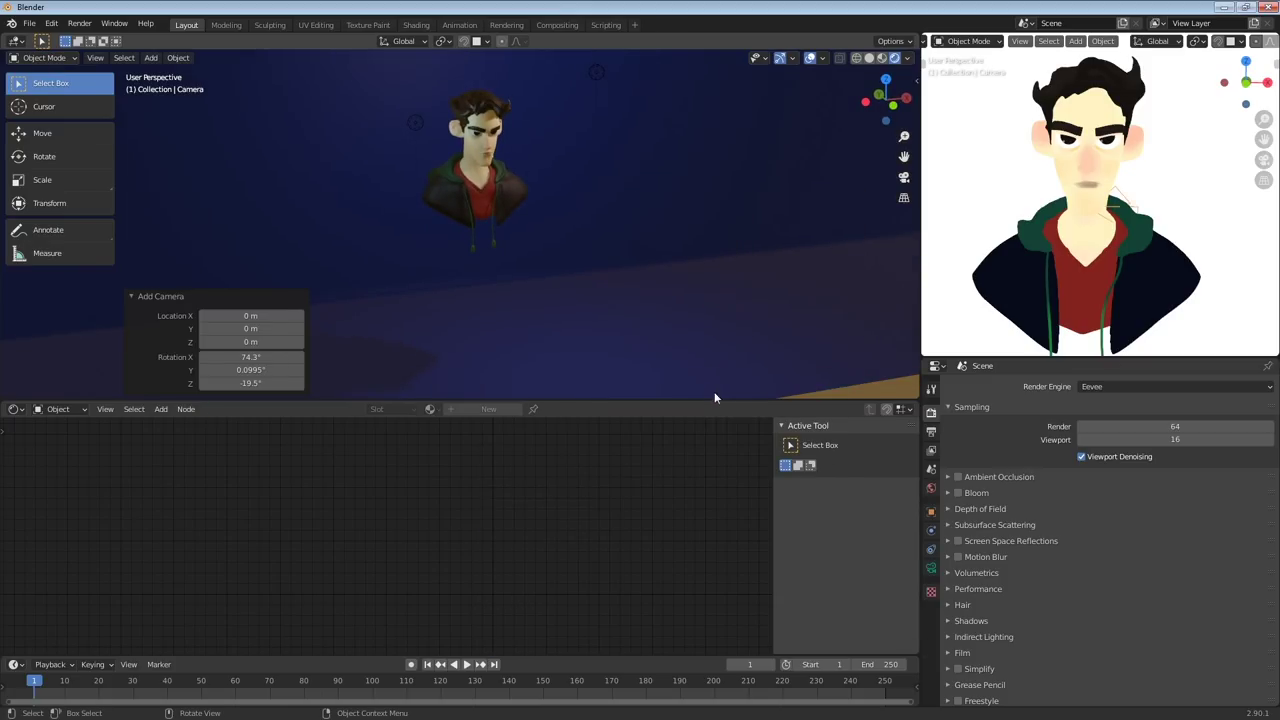
{"action": "key", "text": "g"}
{"action": "left_click", "coordinate": [770, 256]}
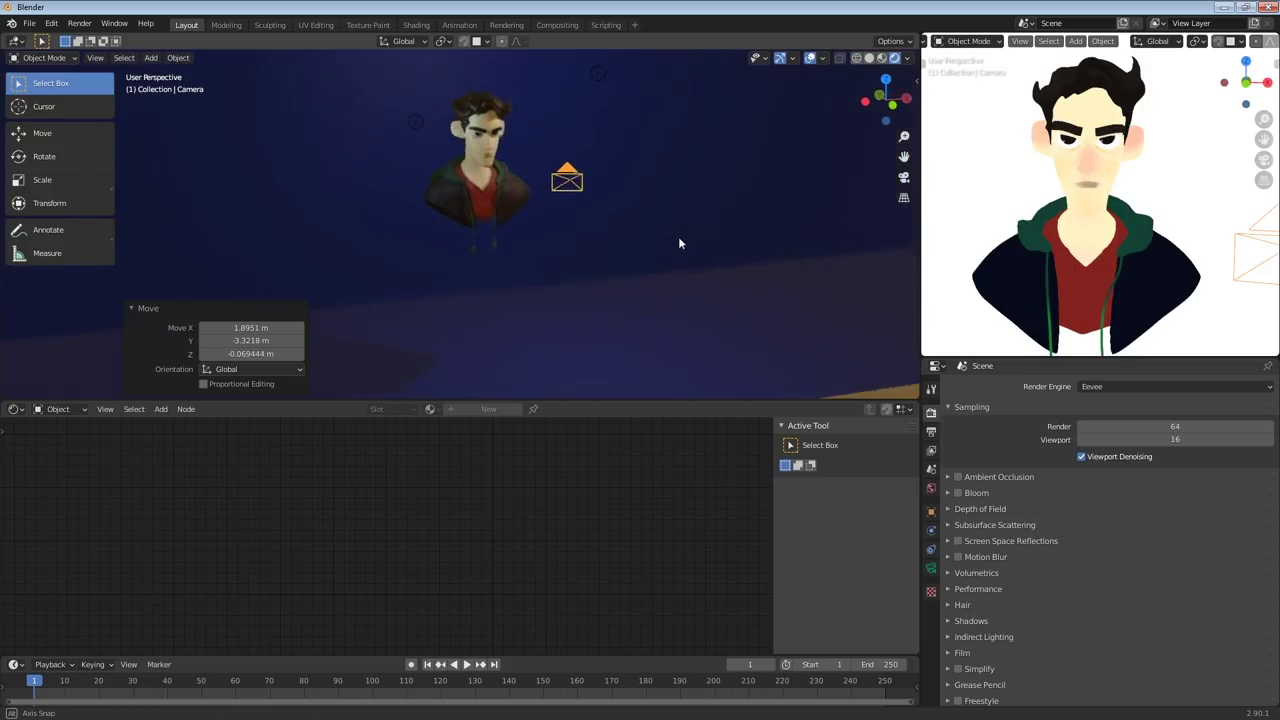
Raise the camera to the bust's head height and move it about 5.34 m away from the bust along Y
{"action": "middle_click_drag", "start_coordinate": [679, 243], "coordinate": [680, 212]}
{"action": "key", "text": "g"}
{"action": "left_click", "coordinate": [600, 176]}
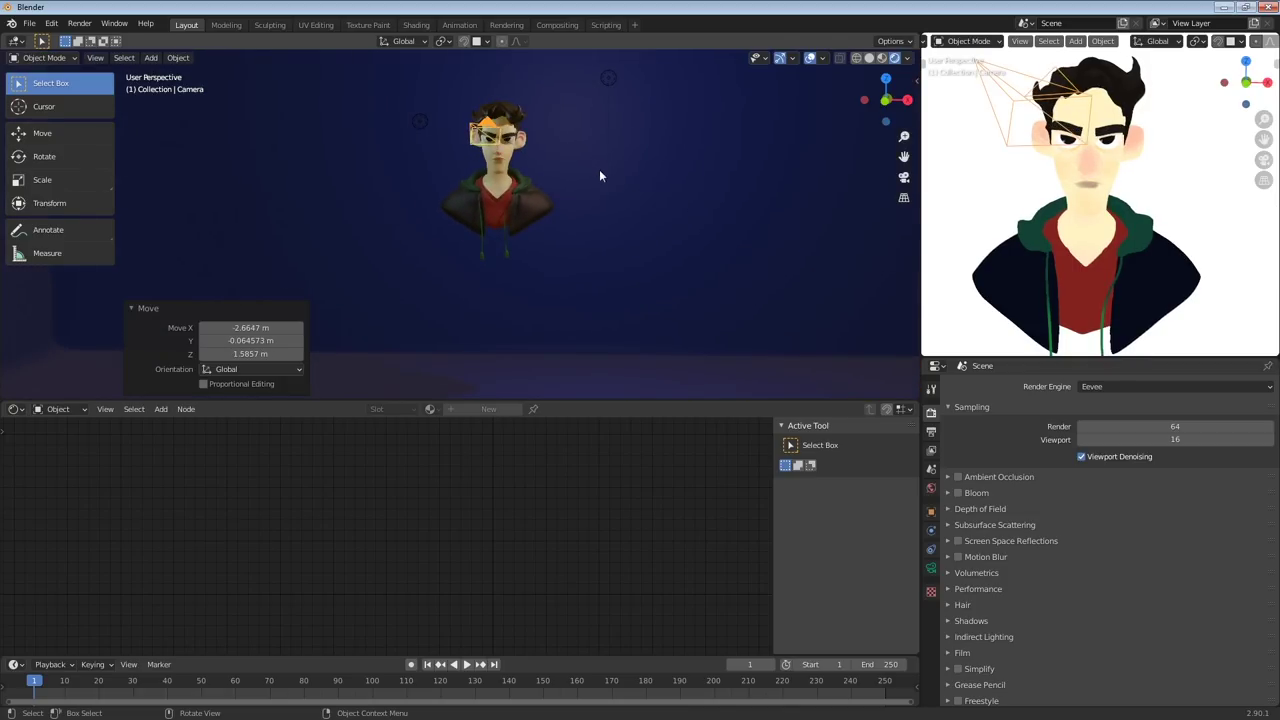
{"action": "middle_click_drag", "start_coordinate": [600, 176], "coordinate": [646, 197]}
{"action": "key", "text": "g"}
{"action": "key", "text": "y"}
{"action": "left_click", "coordinate": [523, 258]}
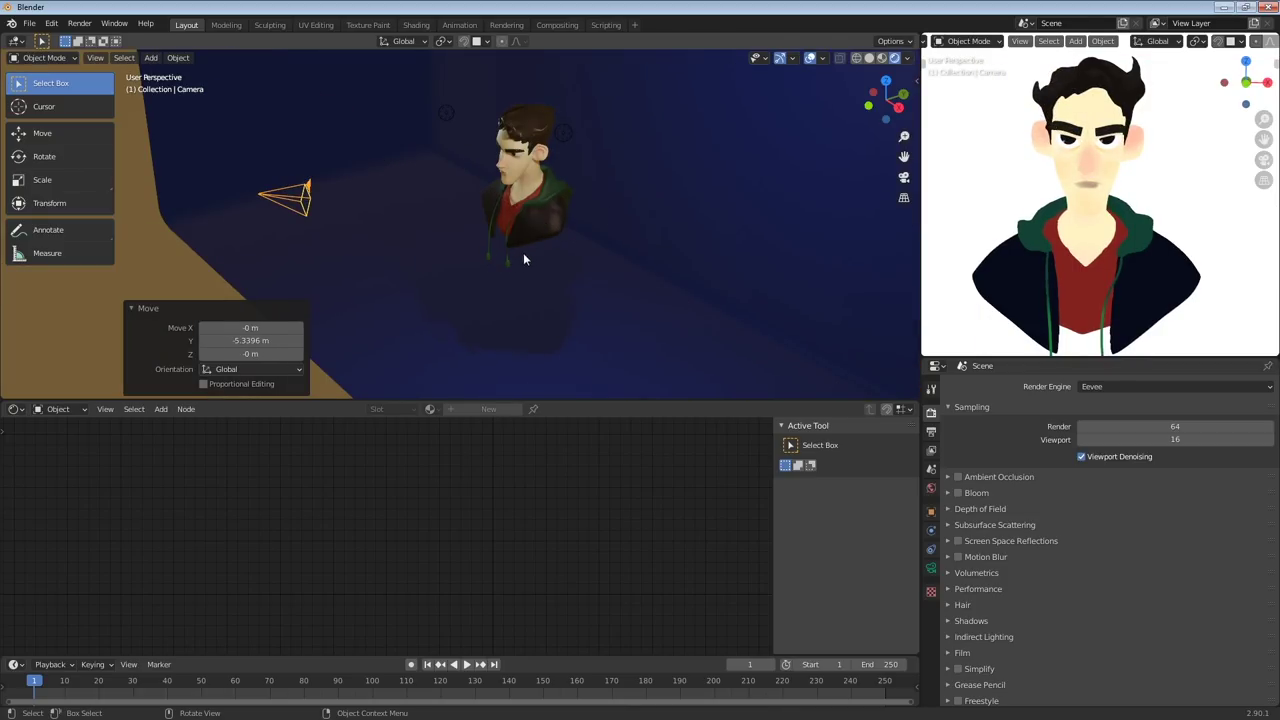
{"action": "middle_click_drag", "start_coordinate": [523, 259], "coordinate": [605, 250]}
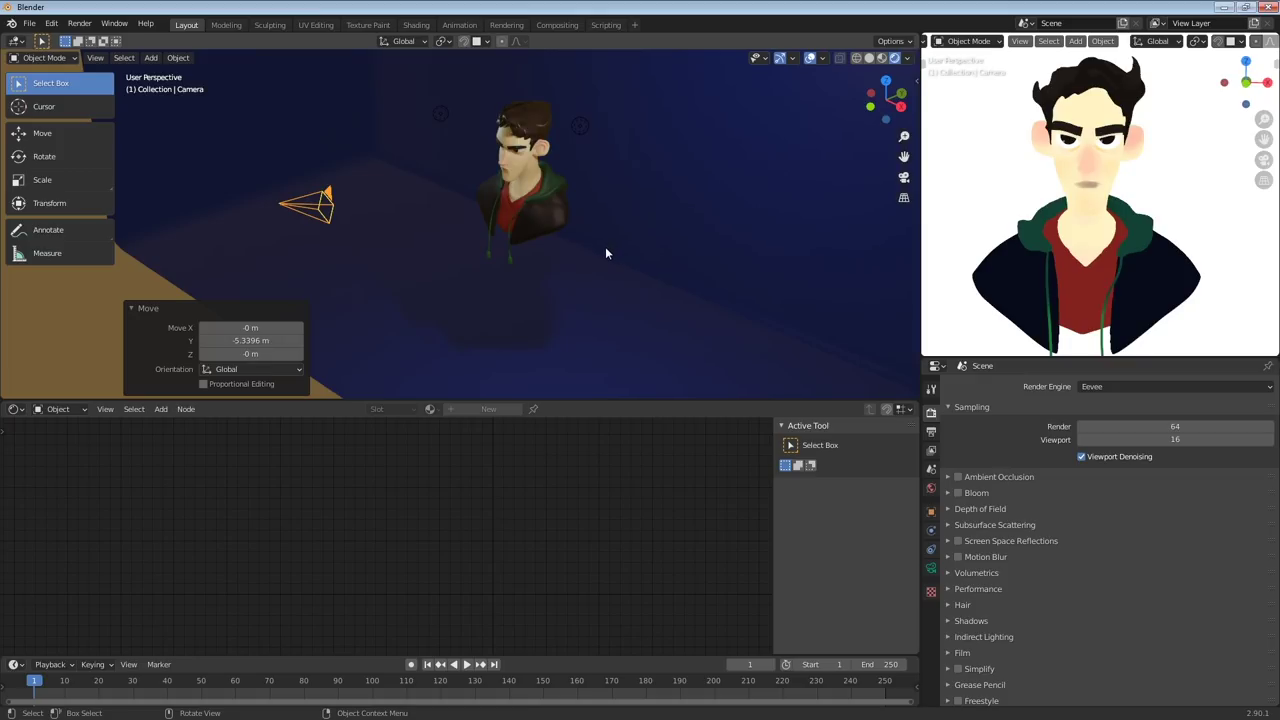
Look through the camera and move it upward and sideways to bring the bust's head into the frame
{"action": "key", "text": "KP_0"}
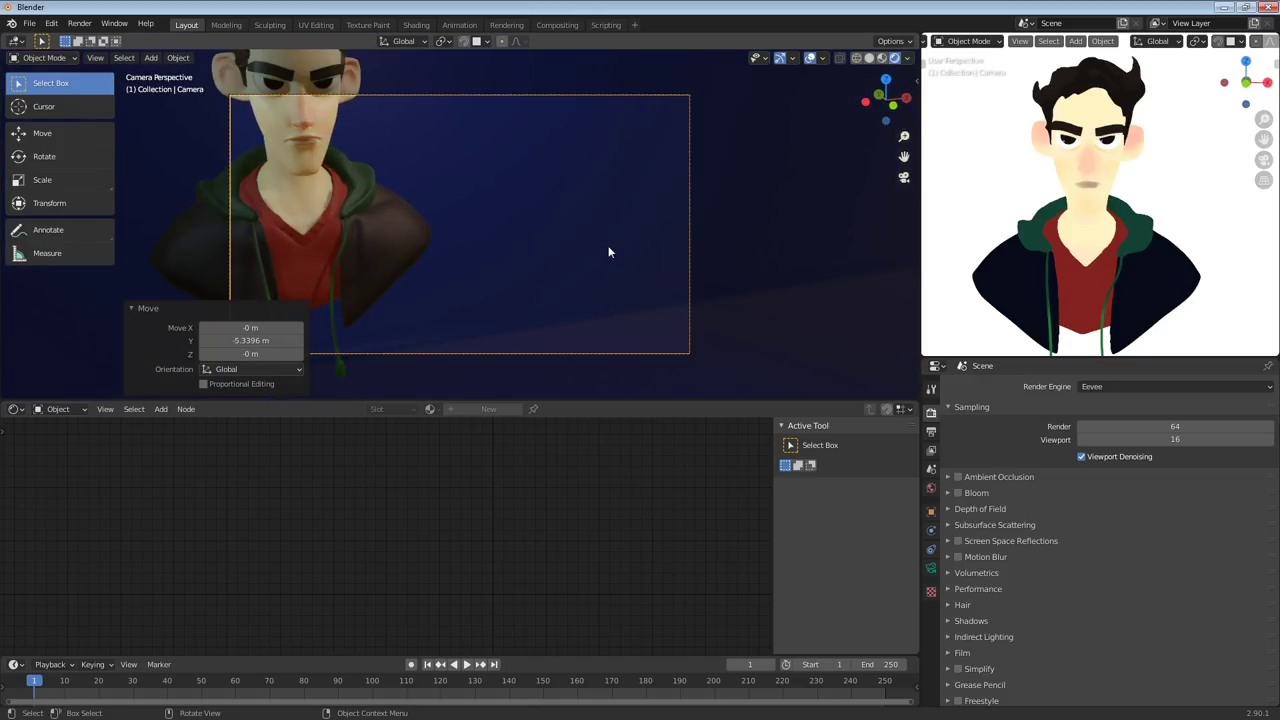
{"action": "key", "text": "g"}
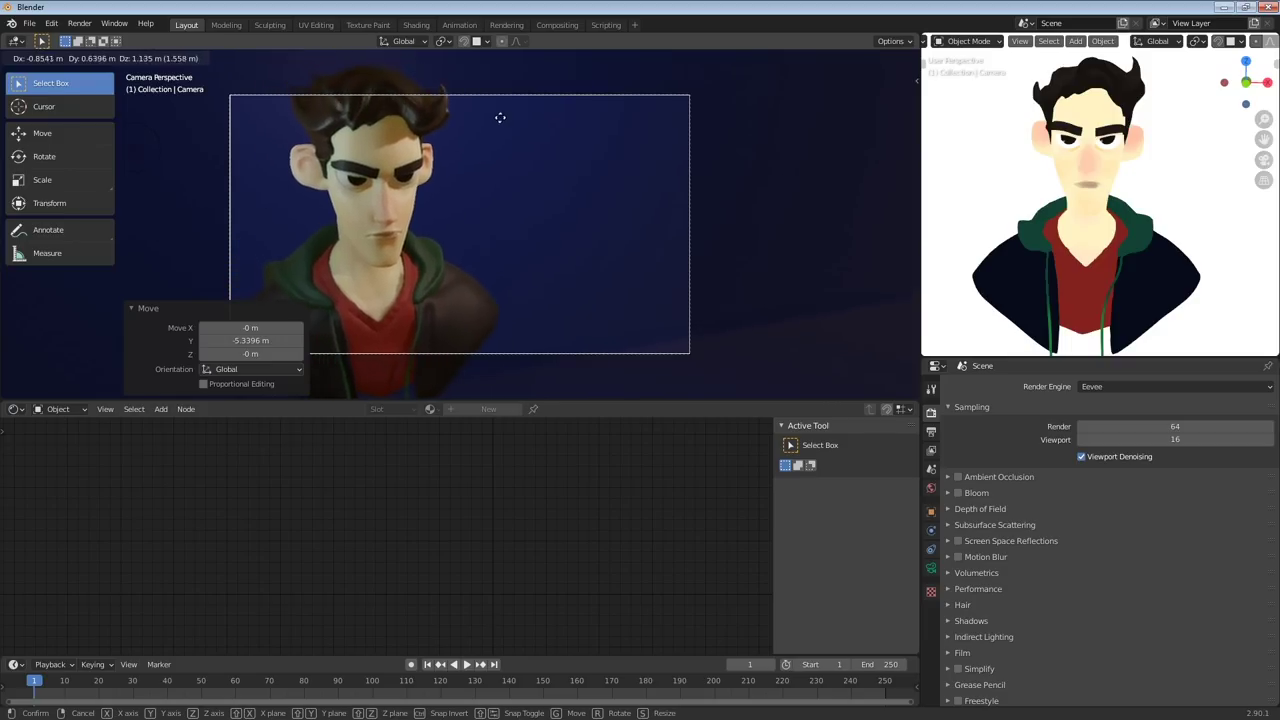
{"action": "left_click", "coordinate": [480, 112]}
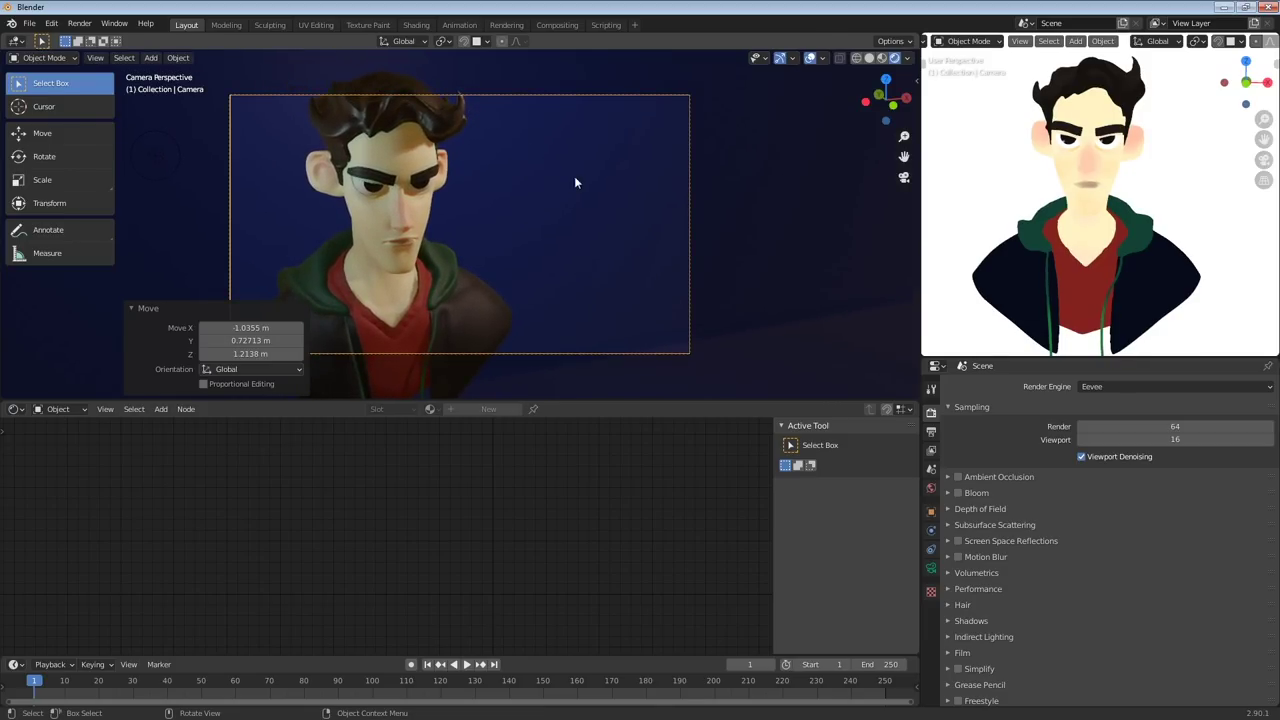
Rotate the camera by about 8° around the X axis and shift it about -0.17 m along Y to frame the bust
{"action": "key", "text": "r"}
{"action": "key", "text": "x"}
{"action": "left_click", "coordinate": [575, 259]}
{"action": "key", "text": "r"}
{"action": "key", "text": "x"}
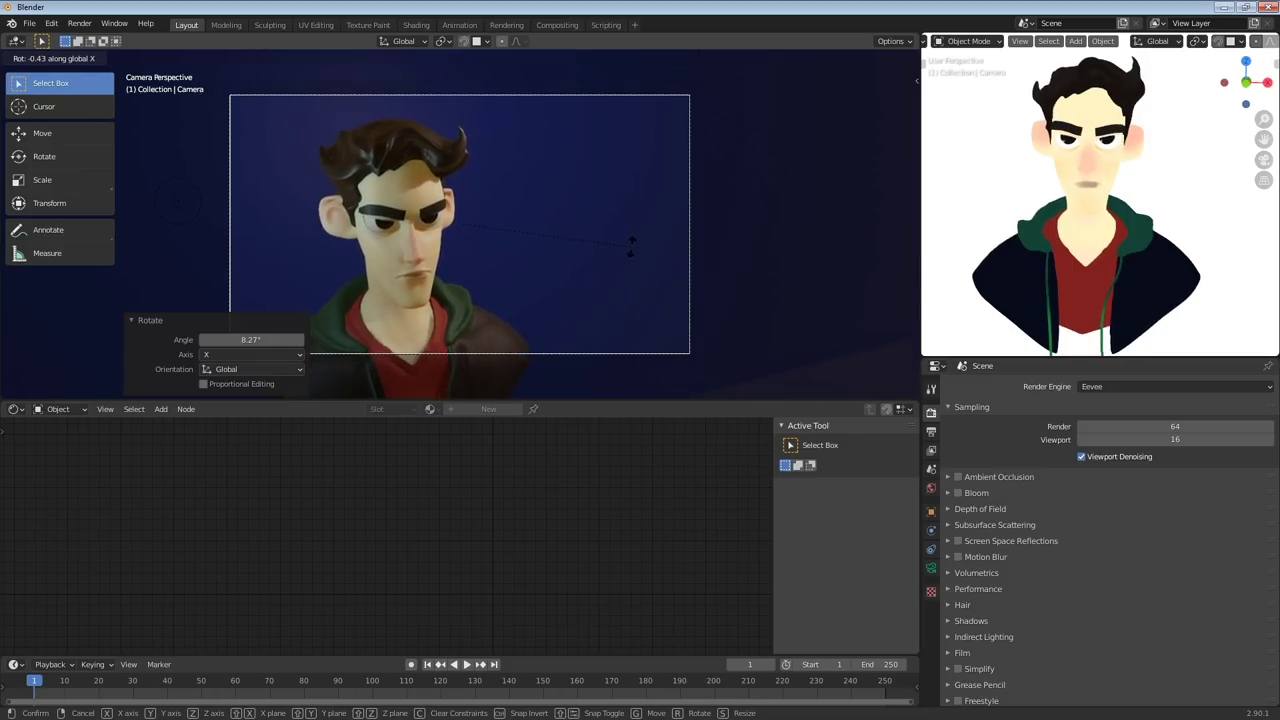
{"action": "left_click", "coordinate": [631, 253]}
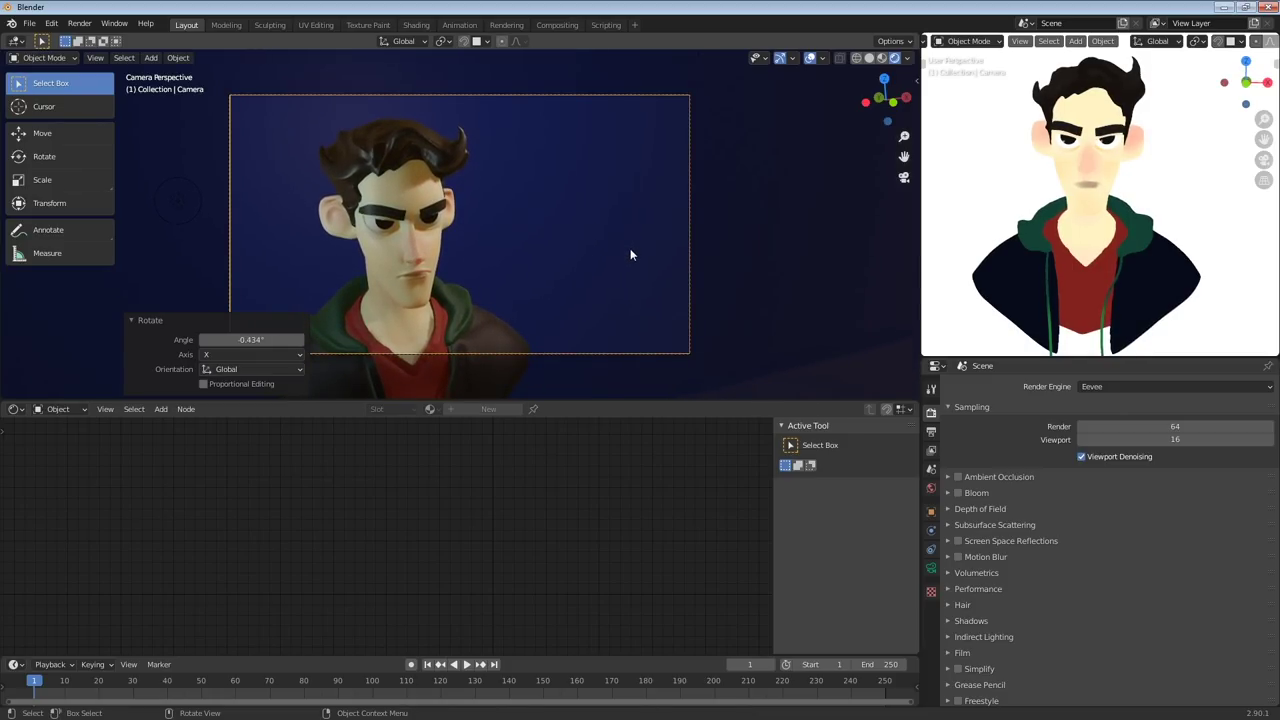
{"action": "key", "text": "g"}
{"action": "key", "text": "y"}
{"action": "left_click", "coordinate": [595, 286]}
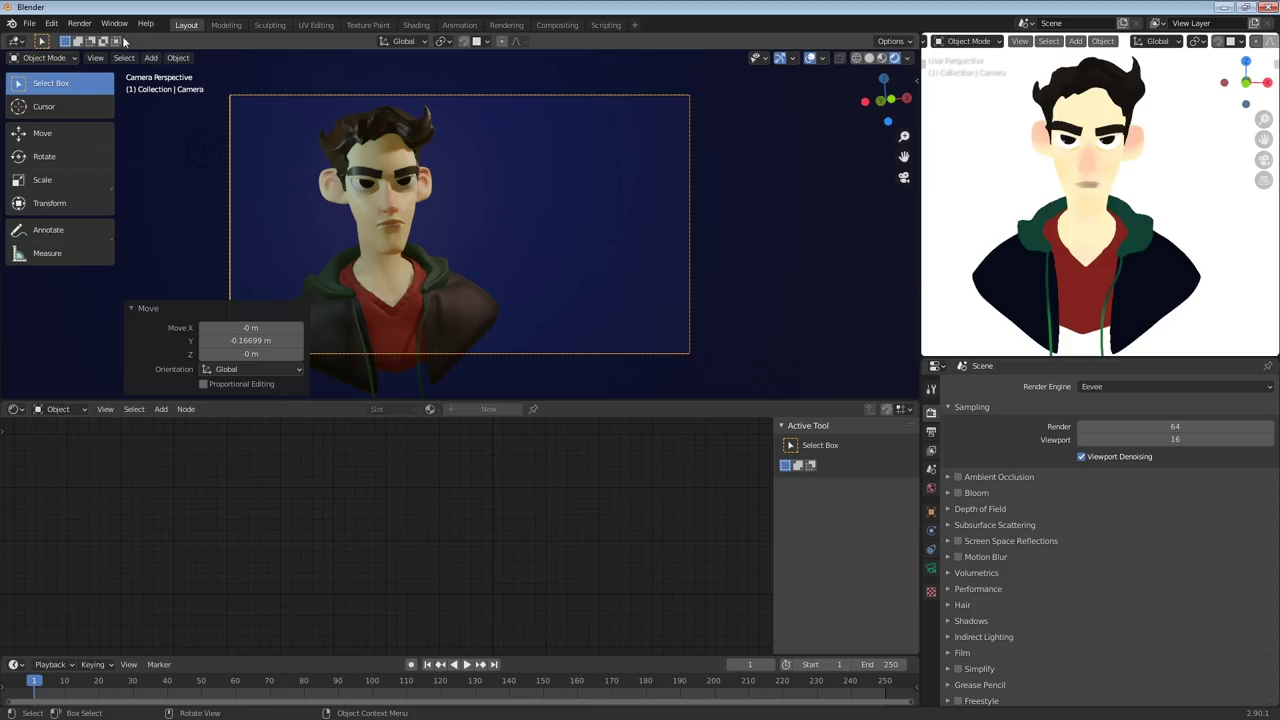
Render a still image of the bust with Eevee, view the full result and close the render window
{"action": "left_click", "coordinate": [85, 27]}
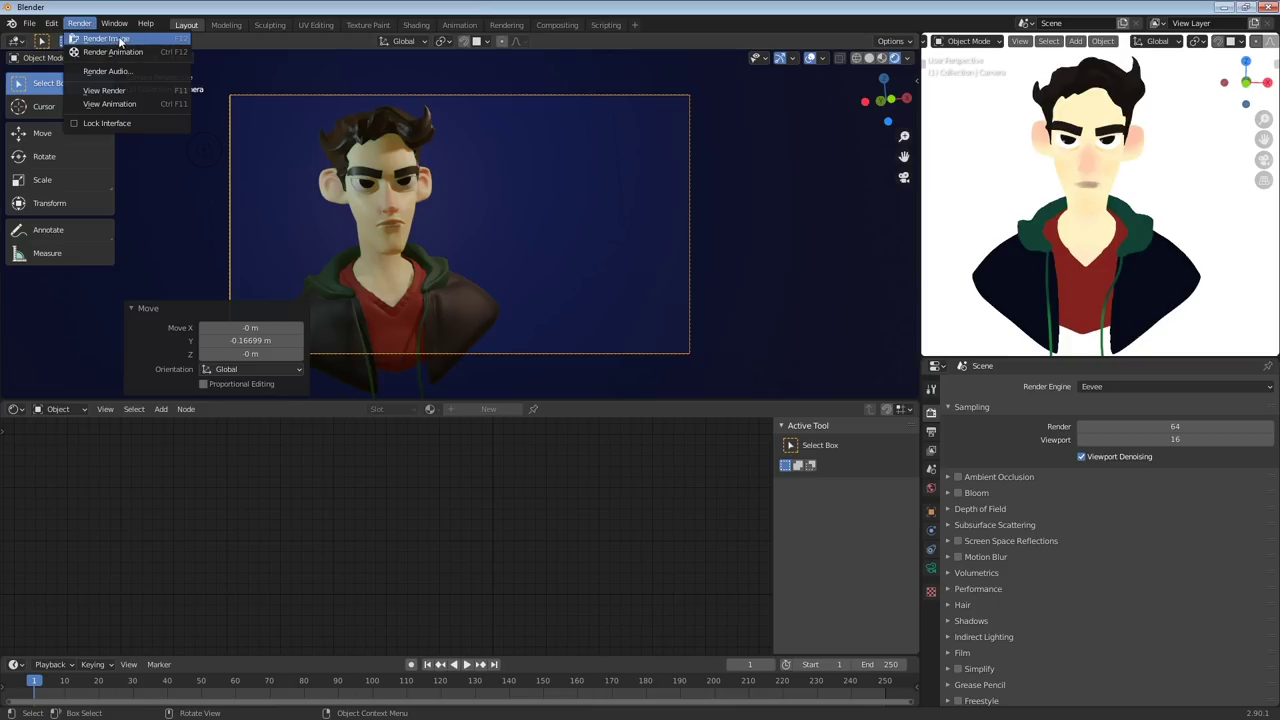
{"action": "left_click", "coordinate": [118, 41]}
{"action": "scroll", "coordinate": [547, 345], "scroll_direction": "down", "scroll_amount": 4}
{"action": "scroll", "coordinate": [766, 109], "scroll_direction": "up", "scroll_amount": 1}
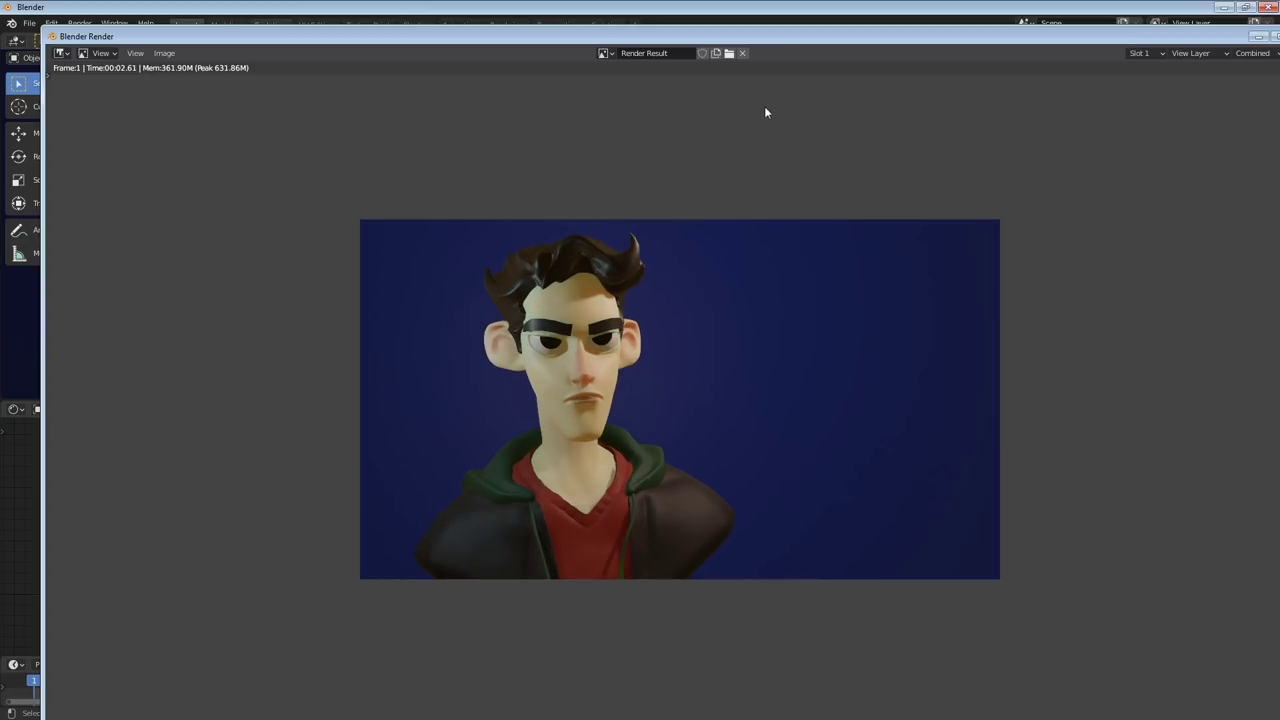
{"action": "left_click_drag", "start_coordinate": [773, 41], "coordinate": [550, 93]}
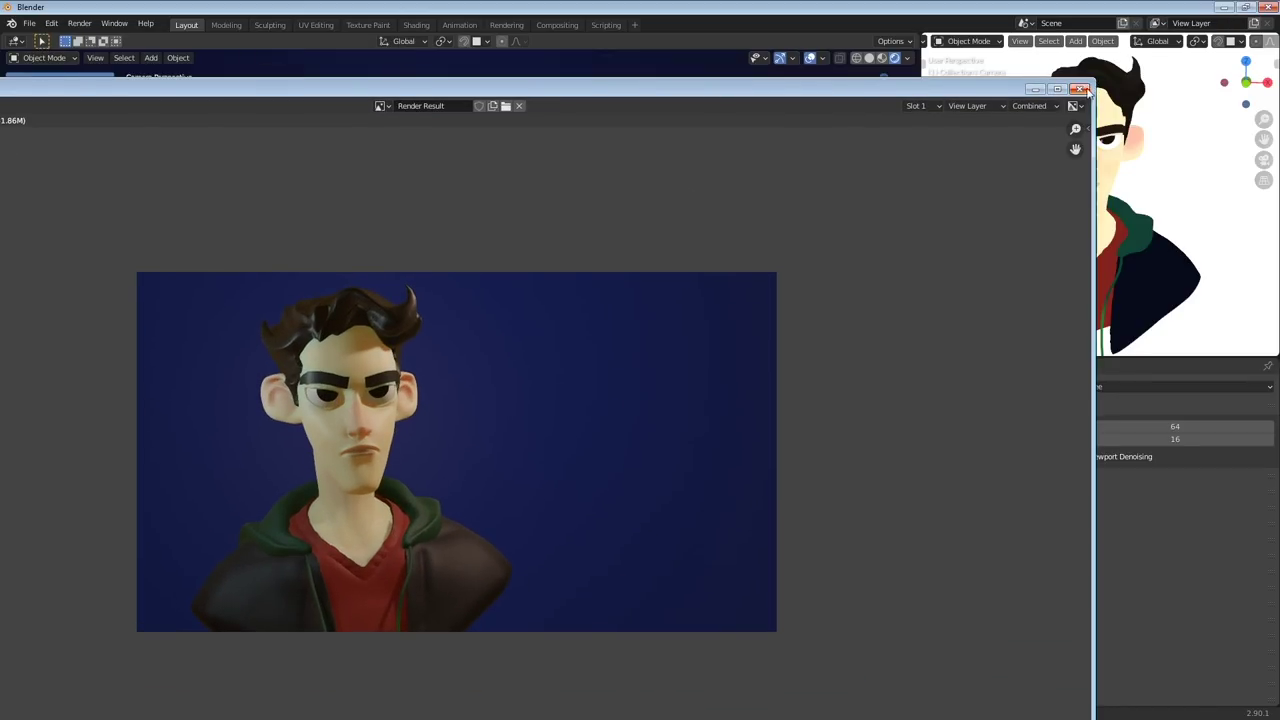
{"action": "left_click", "coordinate": [1082, 89]}
Set the render engine to Cycles and render the image again, fitting the whole frame in view
{"action": "left_click", "coordinate": [1140, 386]}
{"action": "left_click", "coordinate": [1110, 432]}
{"action": "key", "text": "F12"}
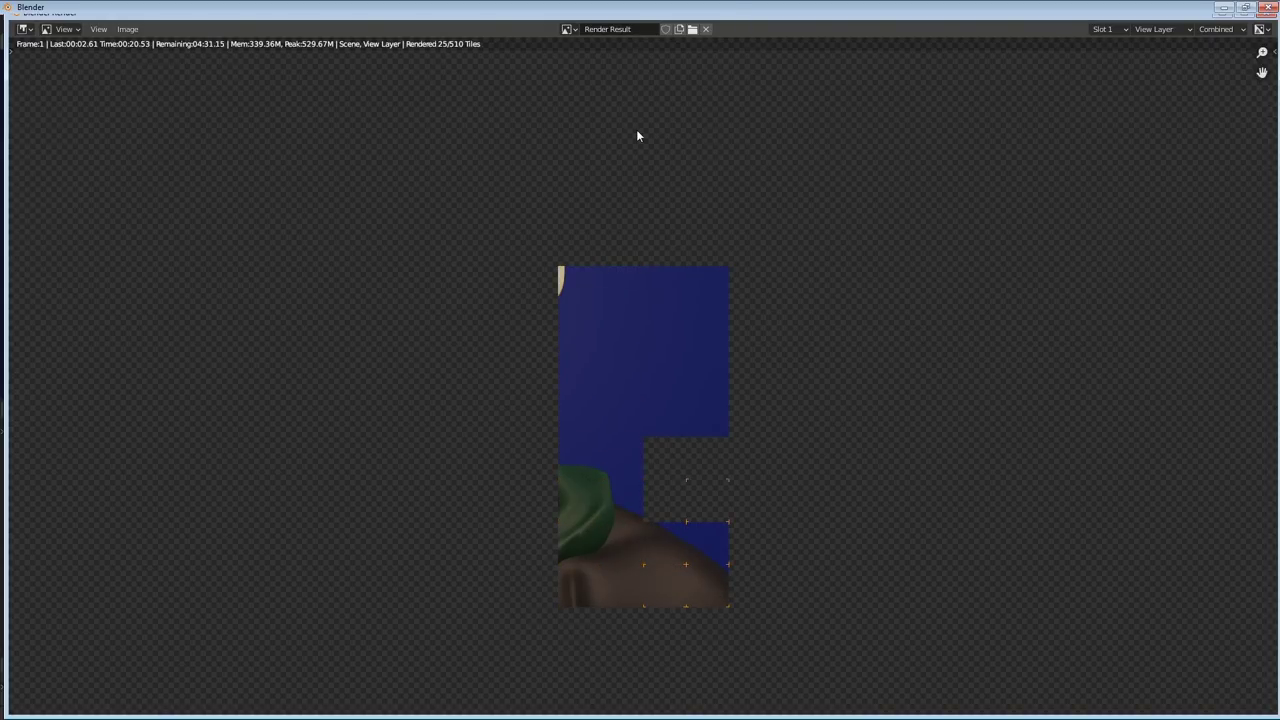
{"action": "scroll", "coordinate": [630, 167], "scroll_direction": "down", "scroll_amount": 3}
{"action": "scroll", "coordinate": [626, 180], "scroll_direction": "up", "scroll_amount": 1}
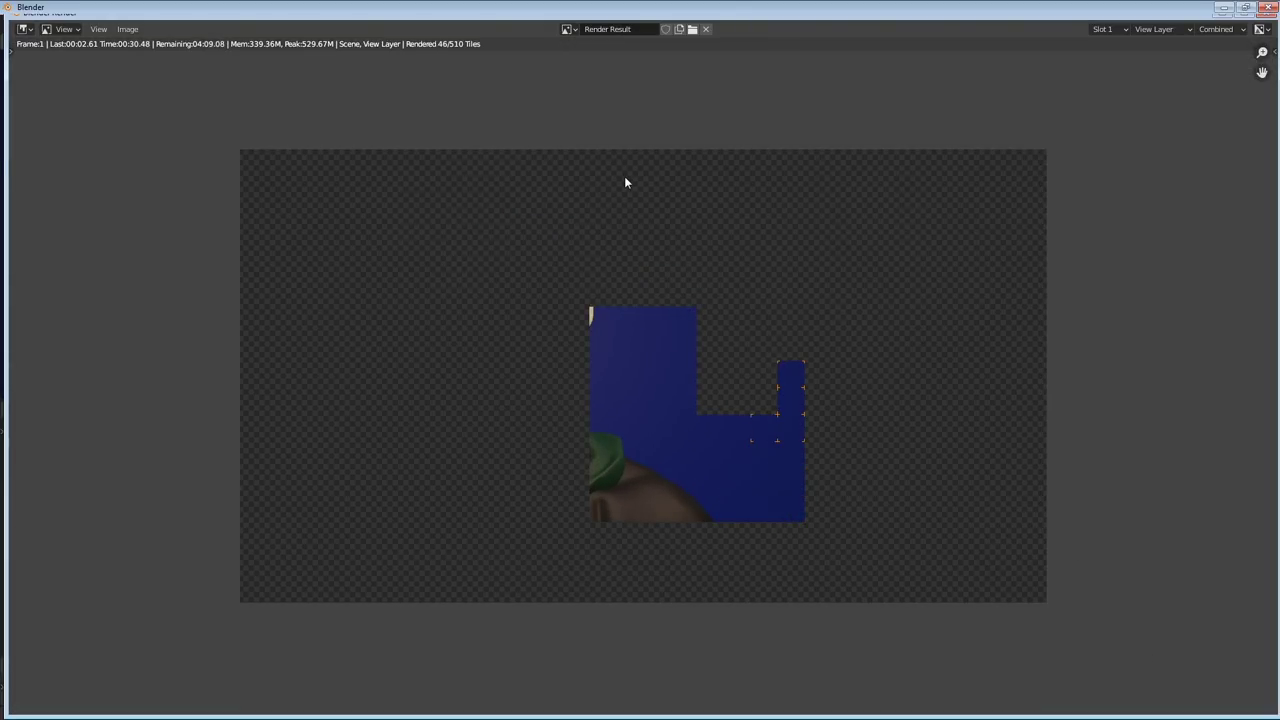